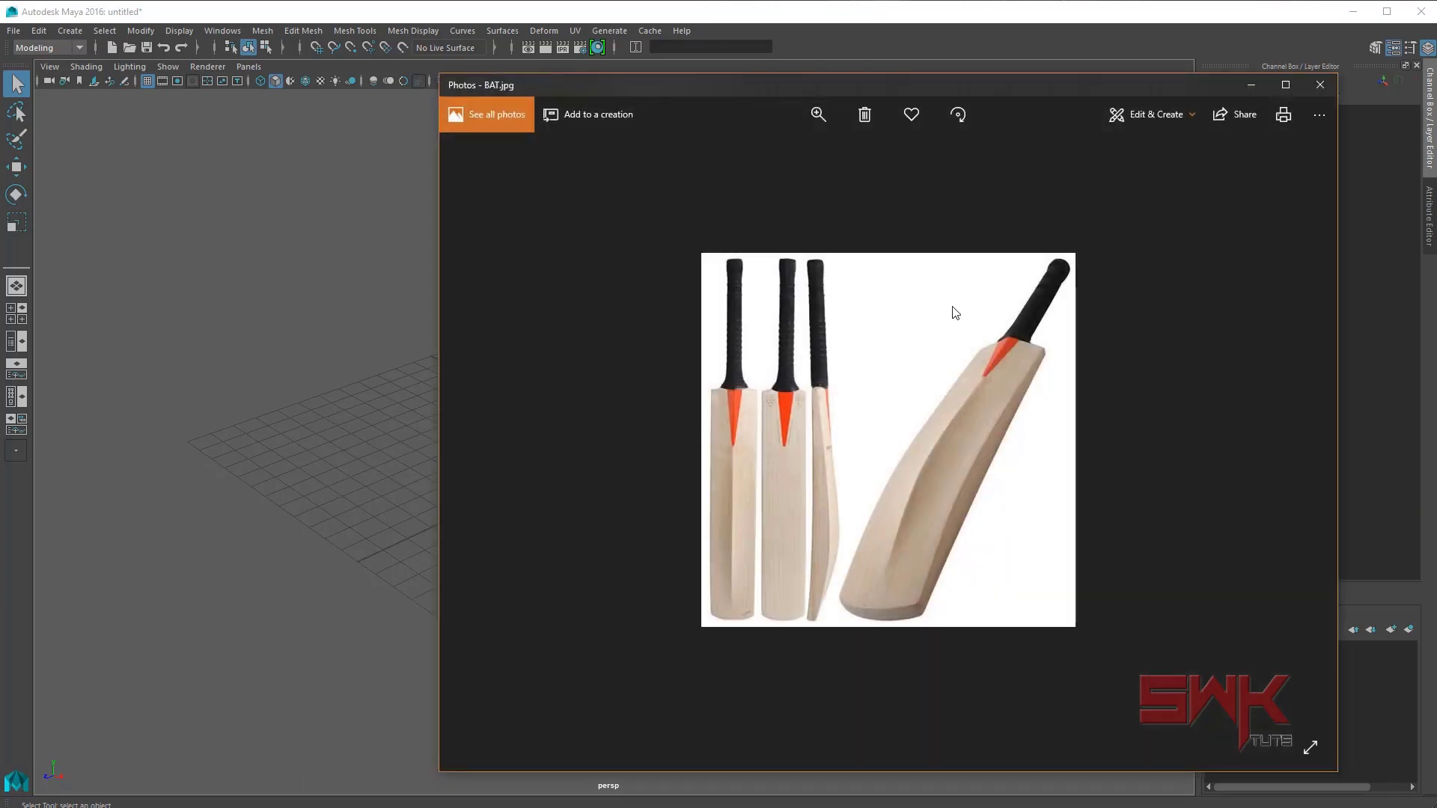
Step: Review the Bat_Front, Bat_Side and Bat_Back reference photos in Windows Photos, then close both viewers
{"action": "left_click_drag", "start_coordinate": [776, 84], "coordinate": [603, 70]}
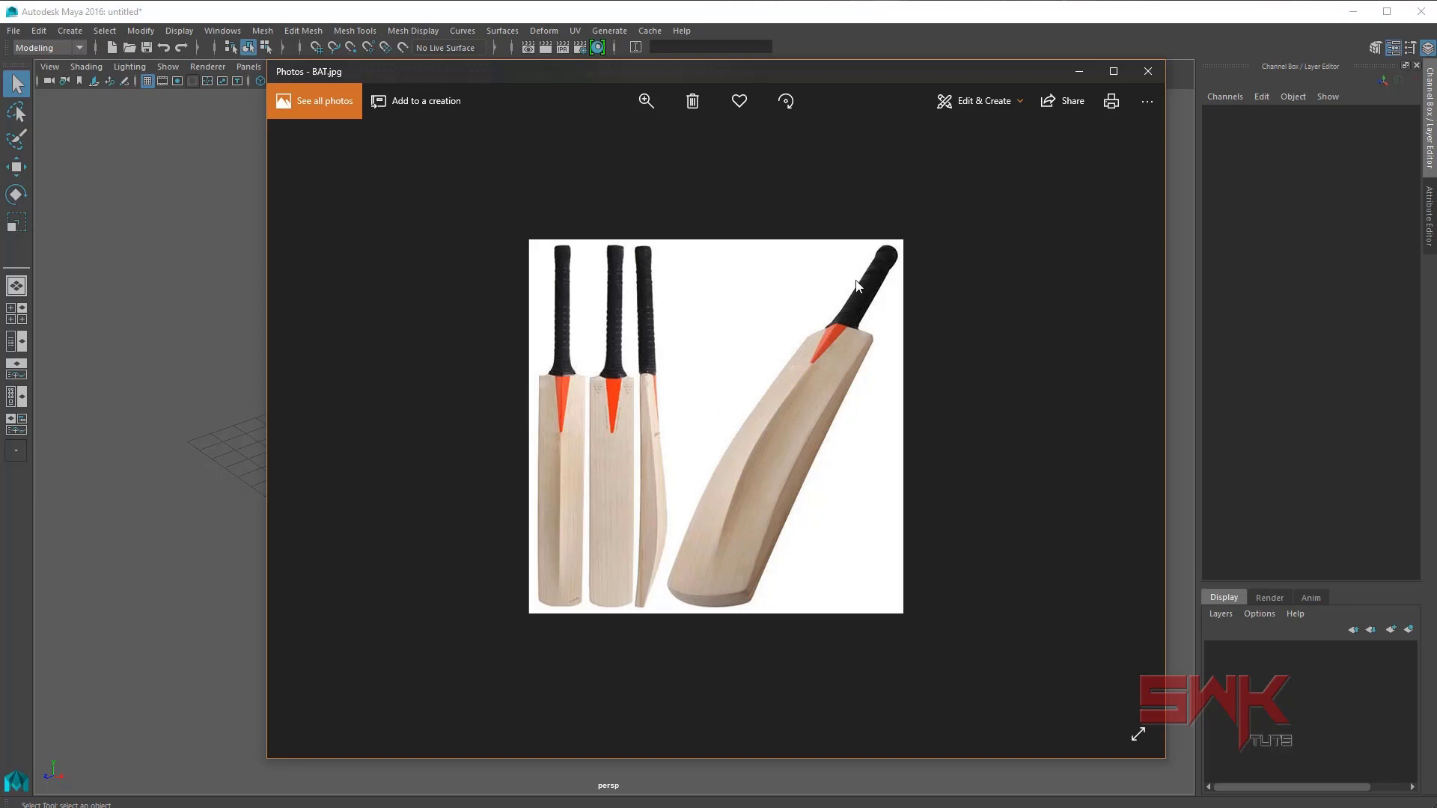
{"action": "left_click_drag", "start_coordinate": [797, 70], "coordinate": [761, 64]}
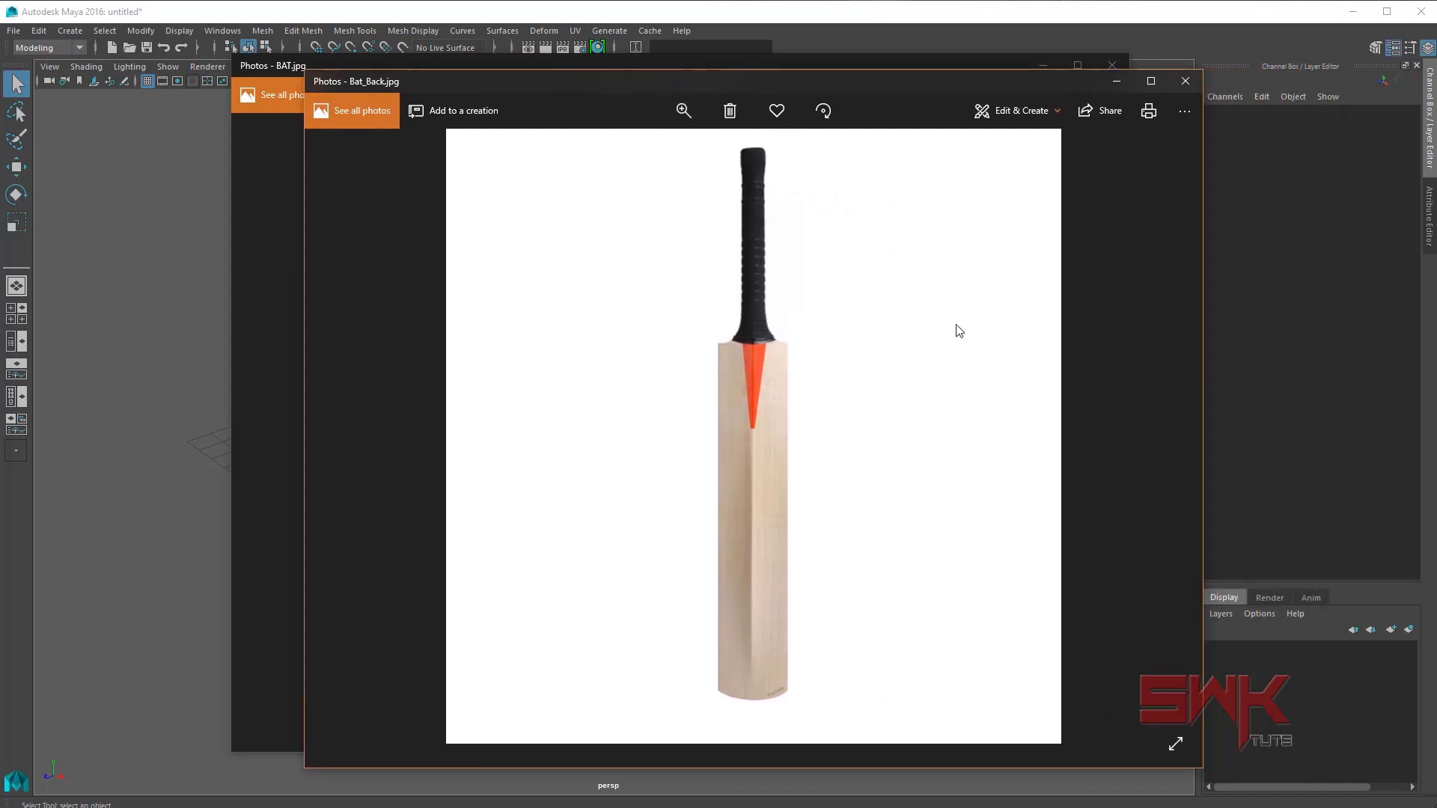
{"action": "key", "text": "Right"}
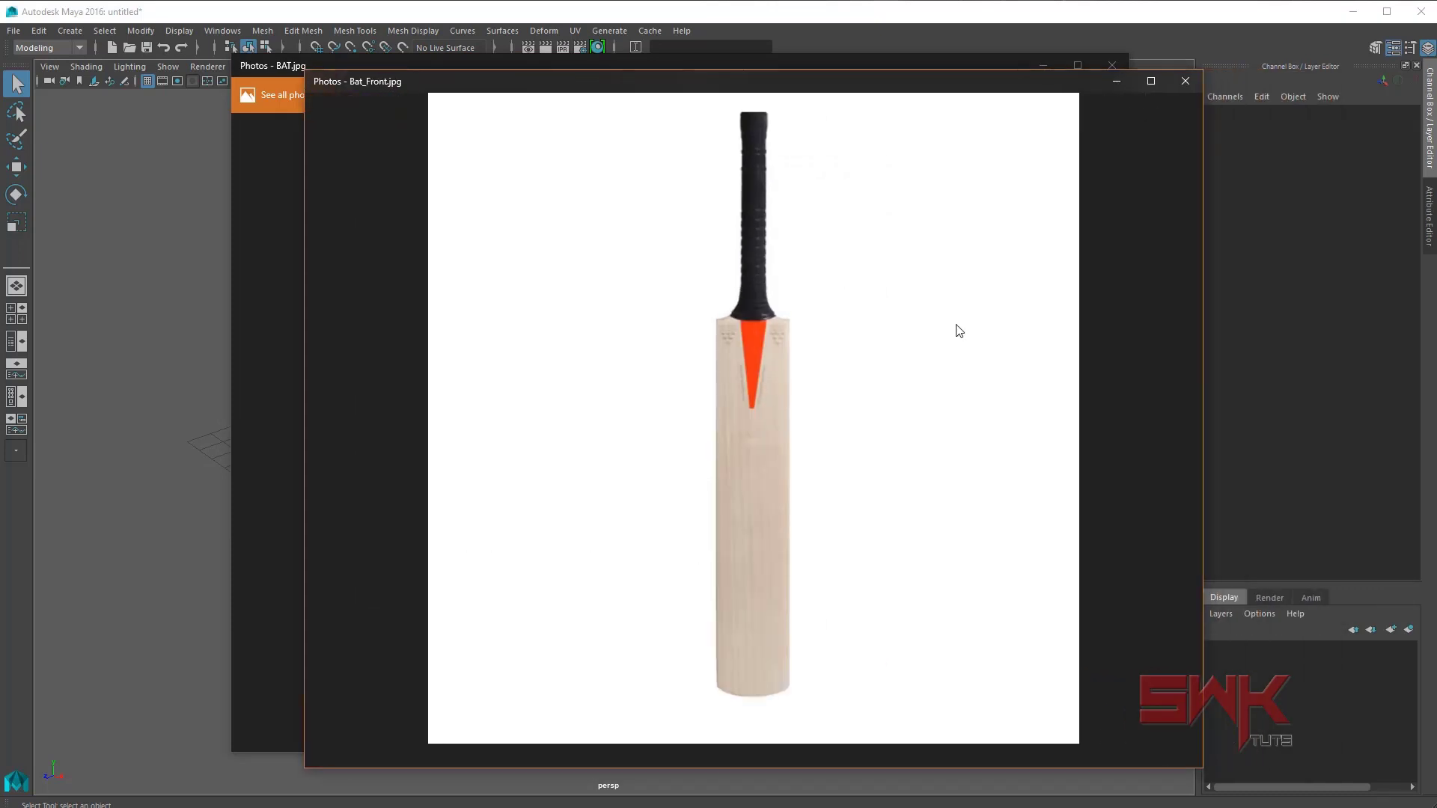
{"action": "key", "text": "Right"}
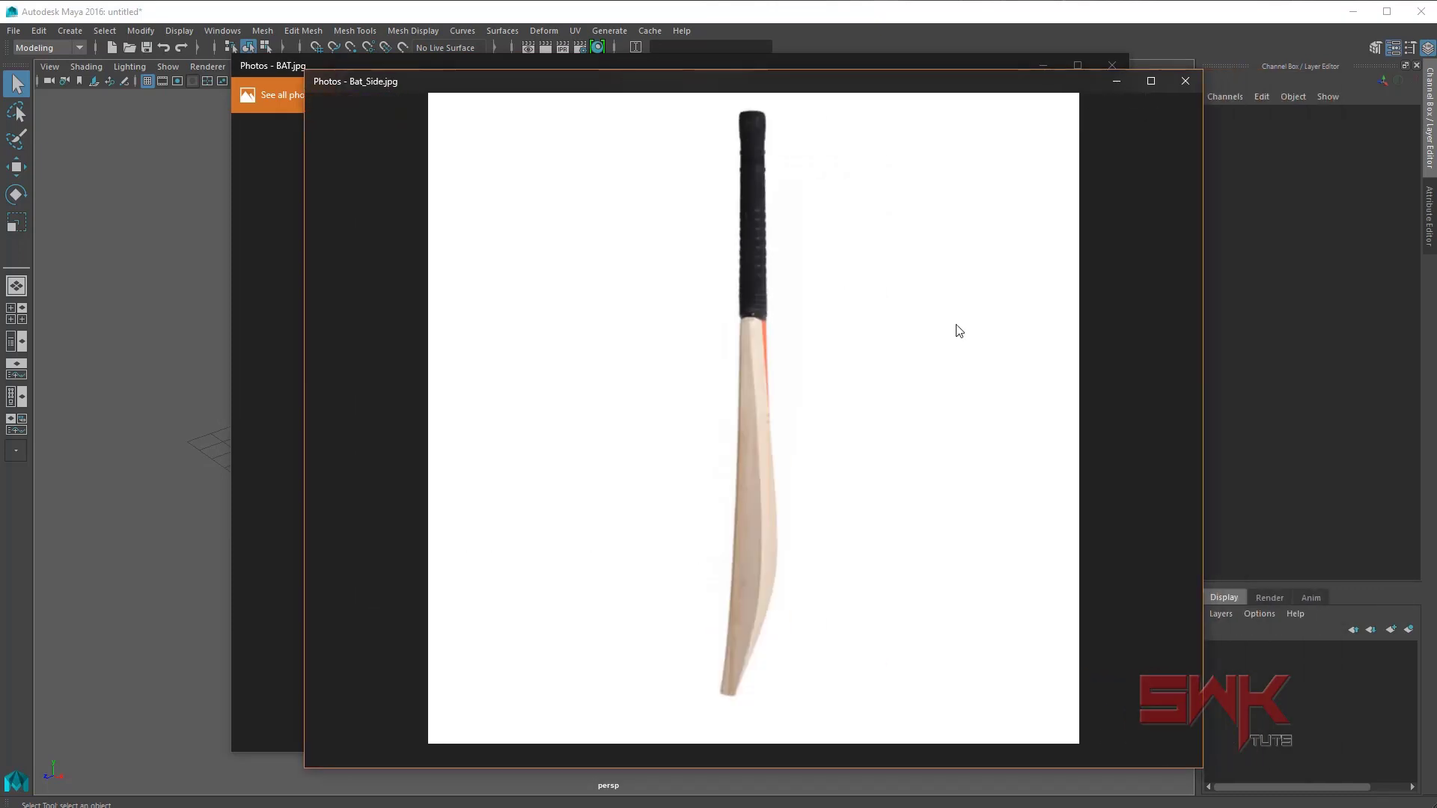
{"action": "key", "text": "Right"}
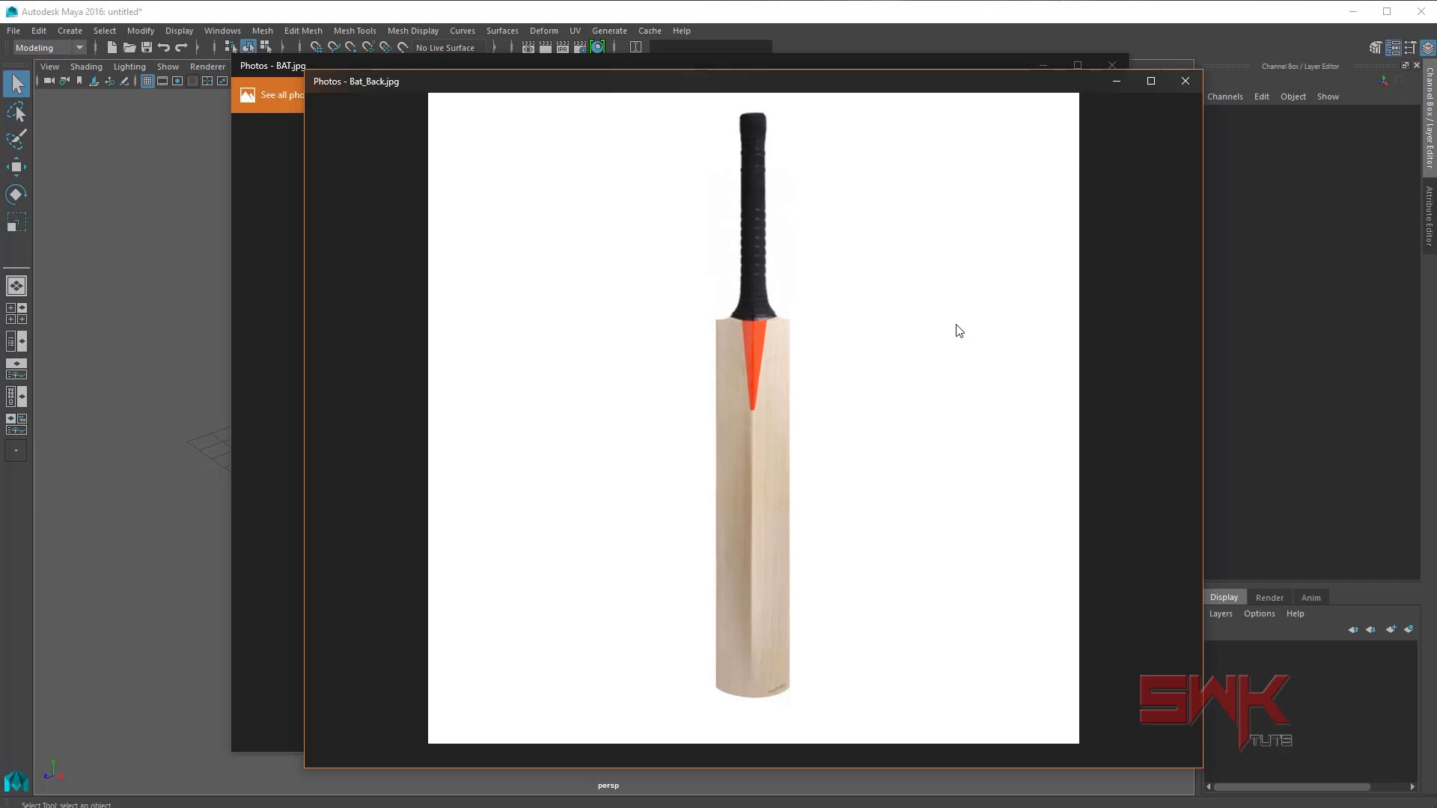
{"action": "left_click", "coordinate": [1197, 79]}
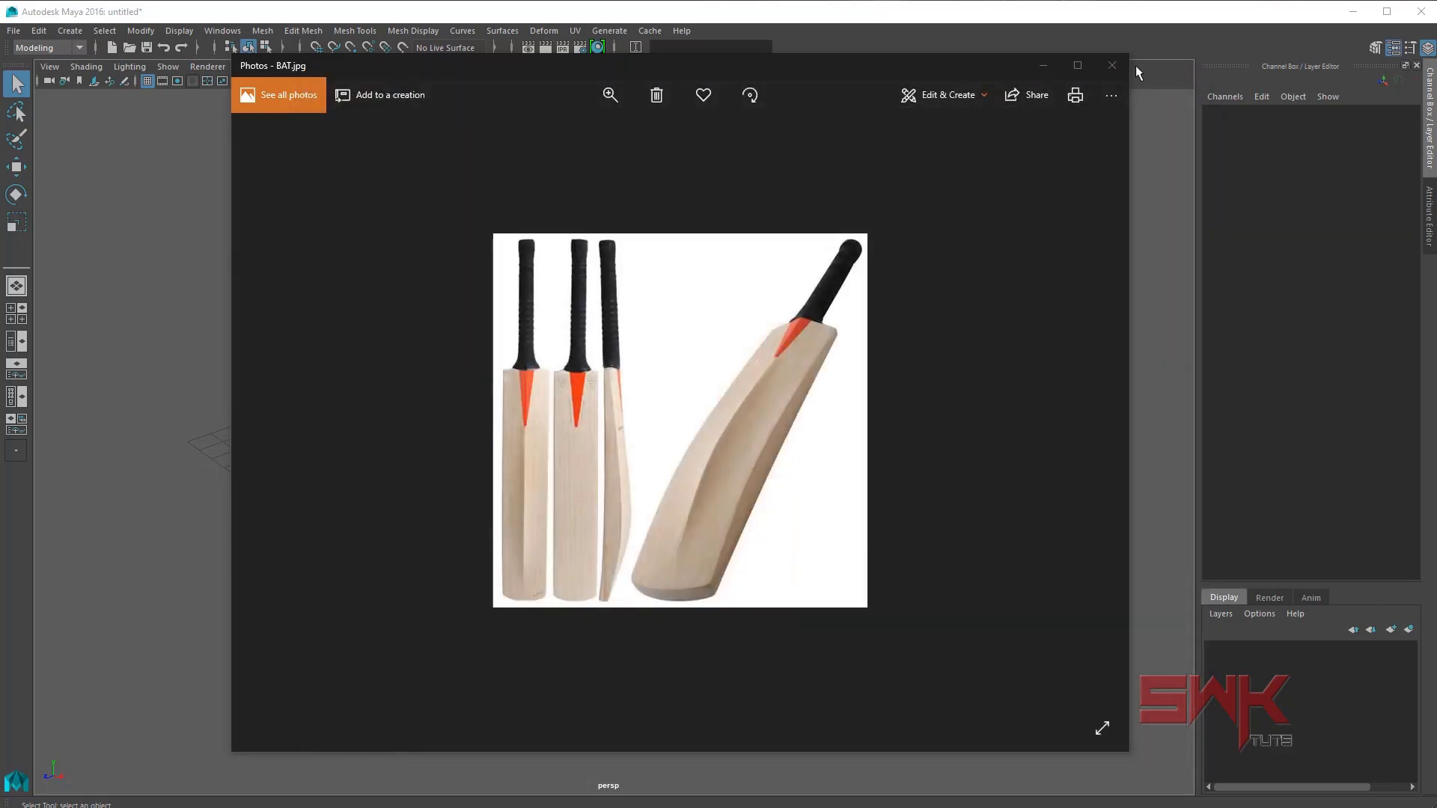
{"action": "left_click", "coordinate": [1123, 66]}
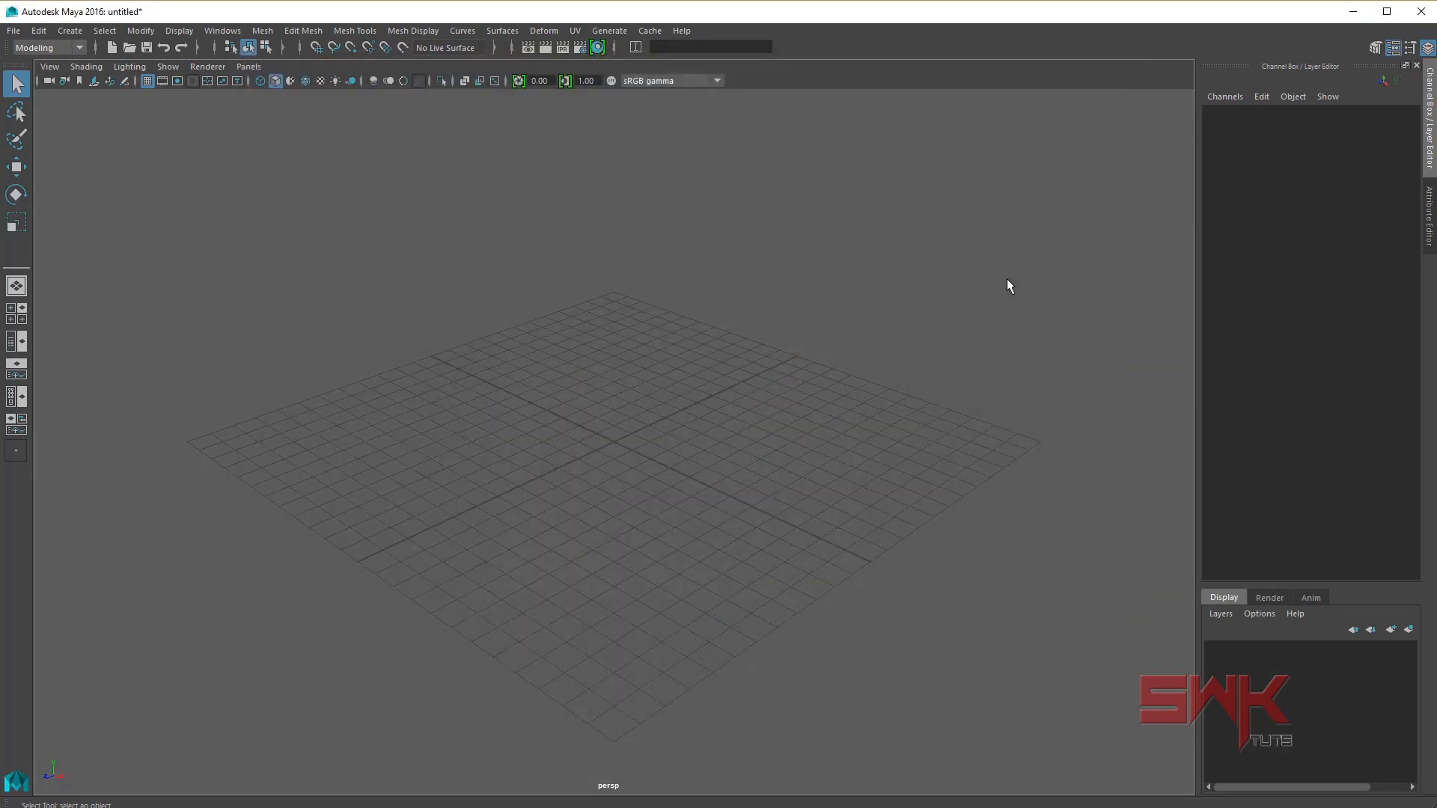
Step: Switch the viewport layout to Three Panes Split Left via the Panels editor
{"action": "right_click", "coordinate": [27, 344]}
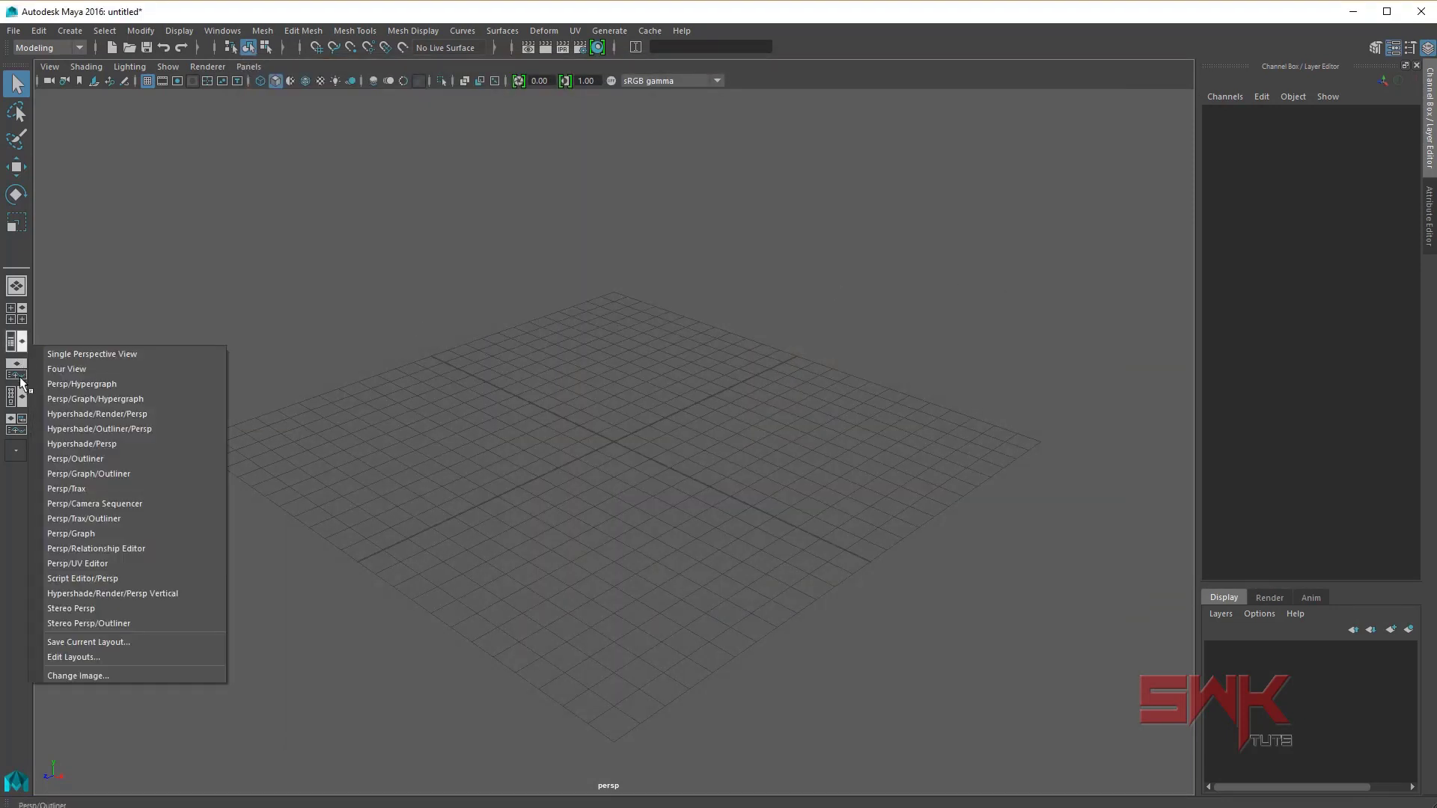
{"action": "left_click", "coordinate": [90, 655]}
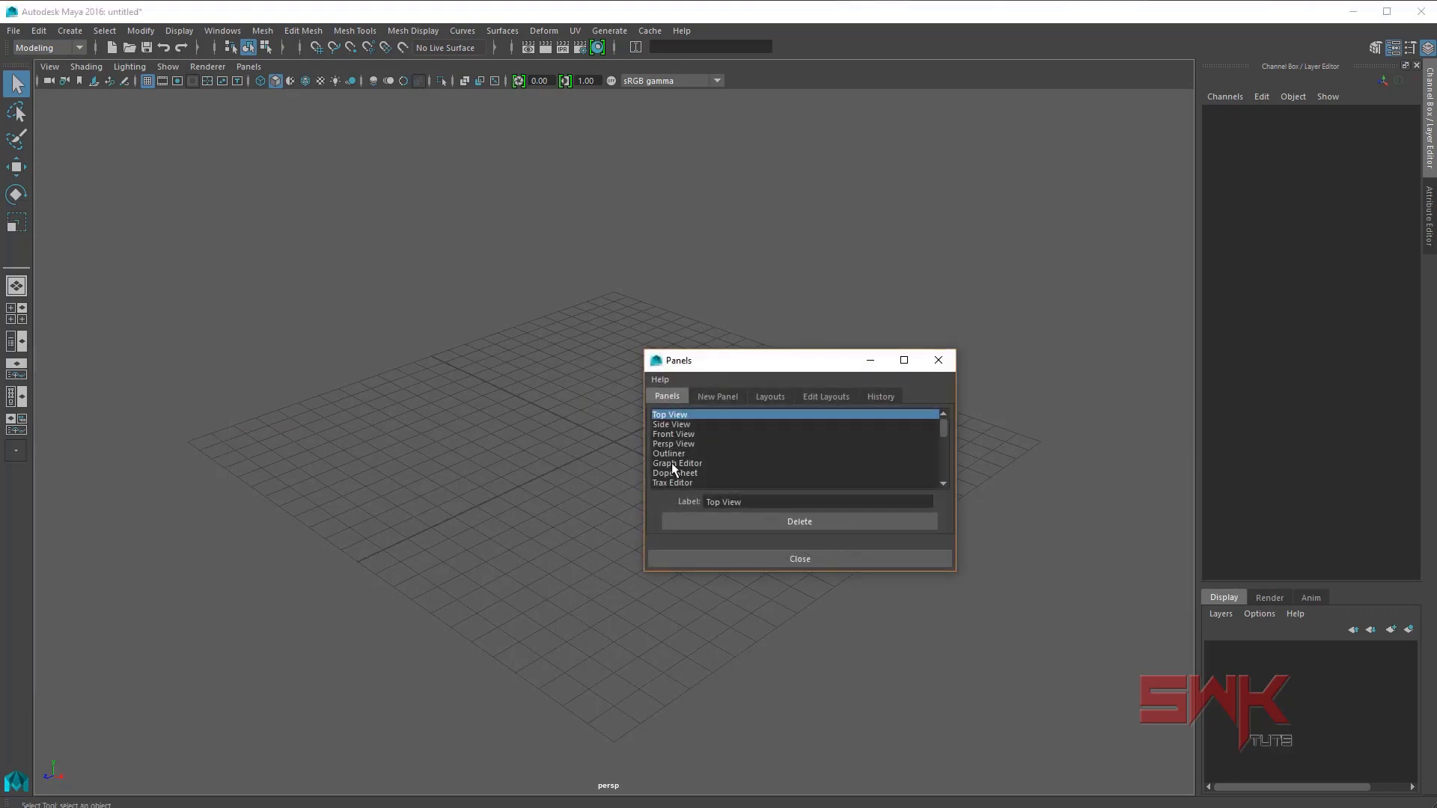
{"action": "left_click_drag", "start_coordinate": [794, 573], "coordinate": [795, 659]}
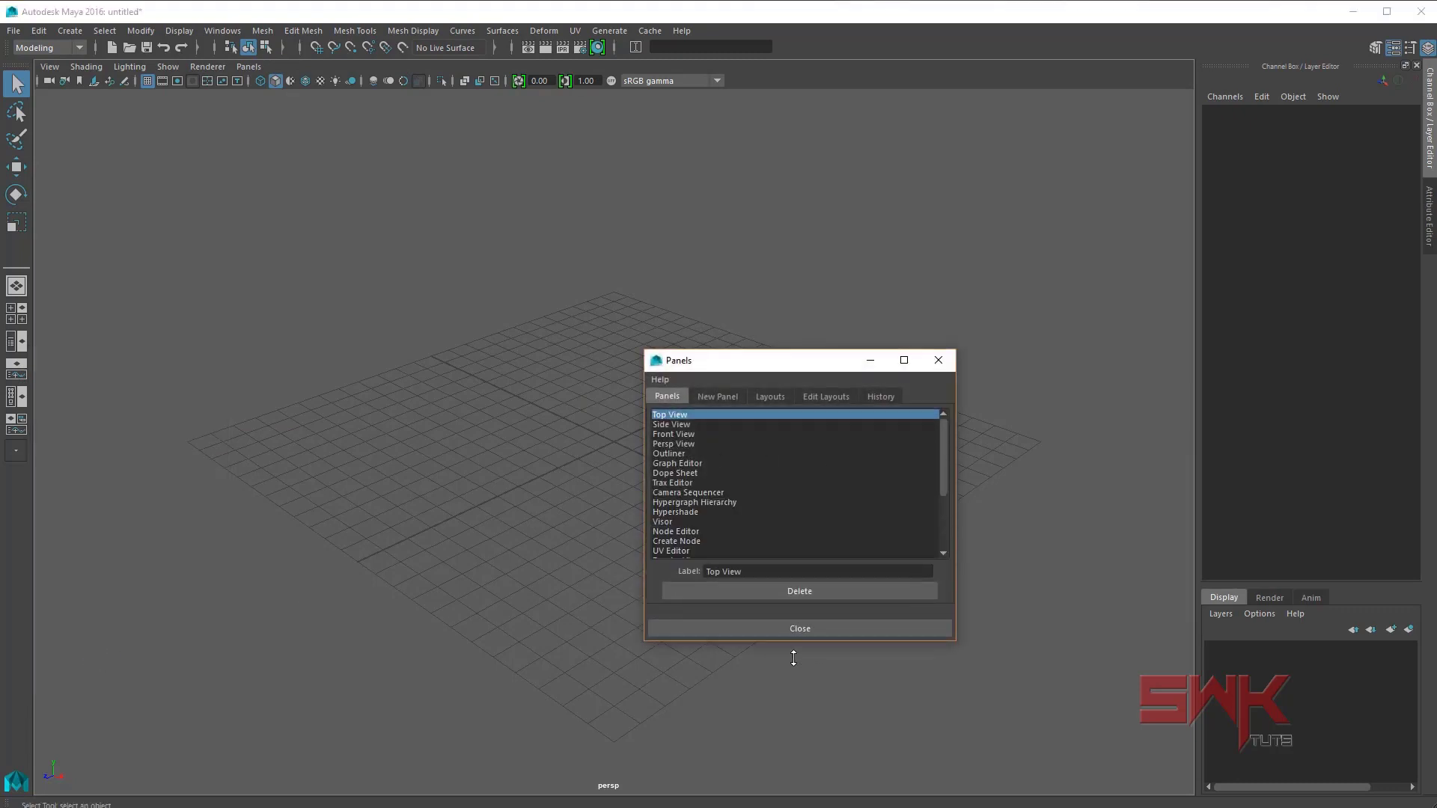
{"action": "left_click", "coordinate": [821, 397]}
{"action": "left_click", "coordinate": [786, 438]}
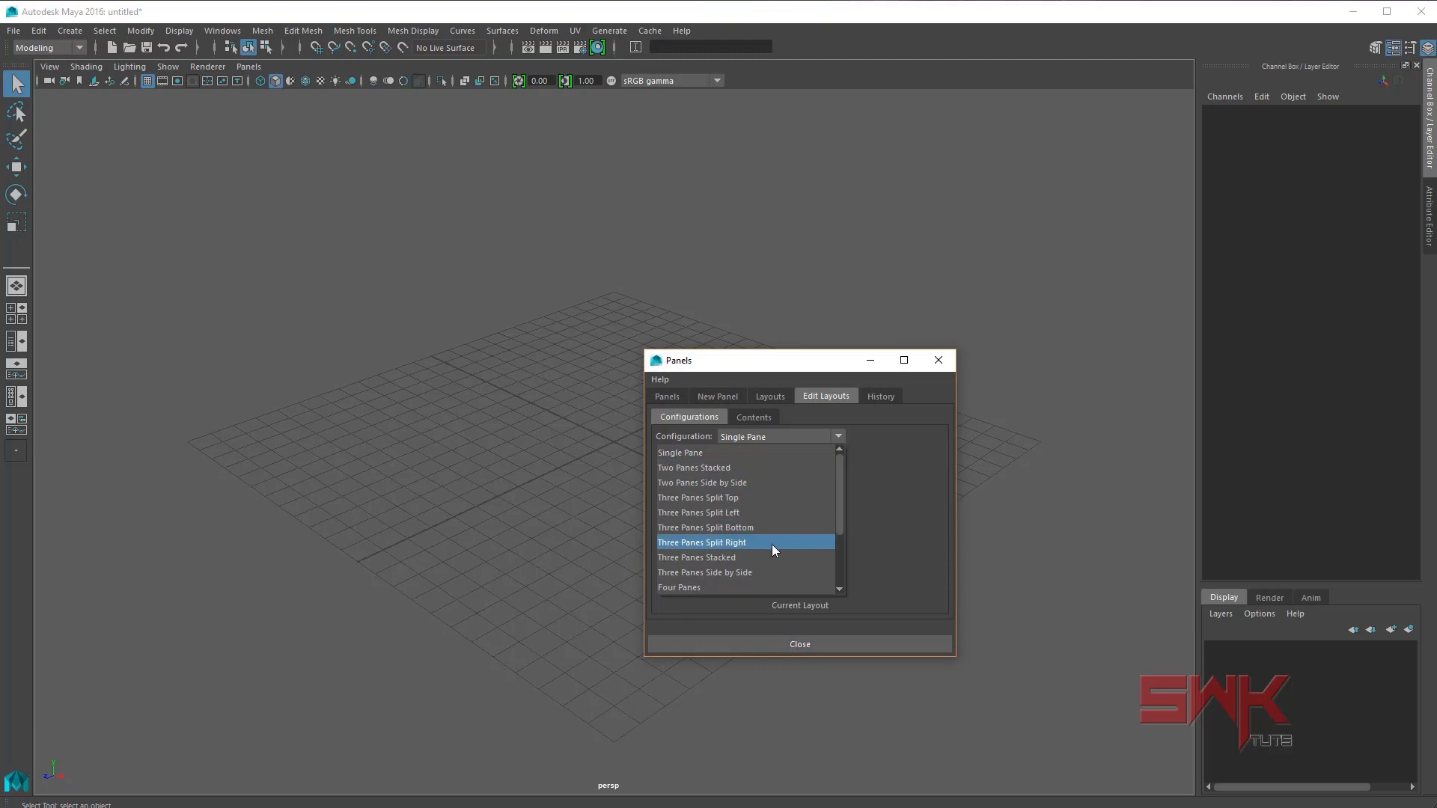
{"action": "left_click", "coordinate": [758, 512]}
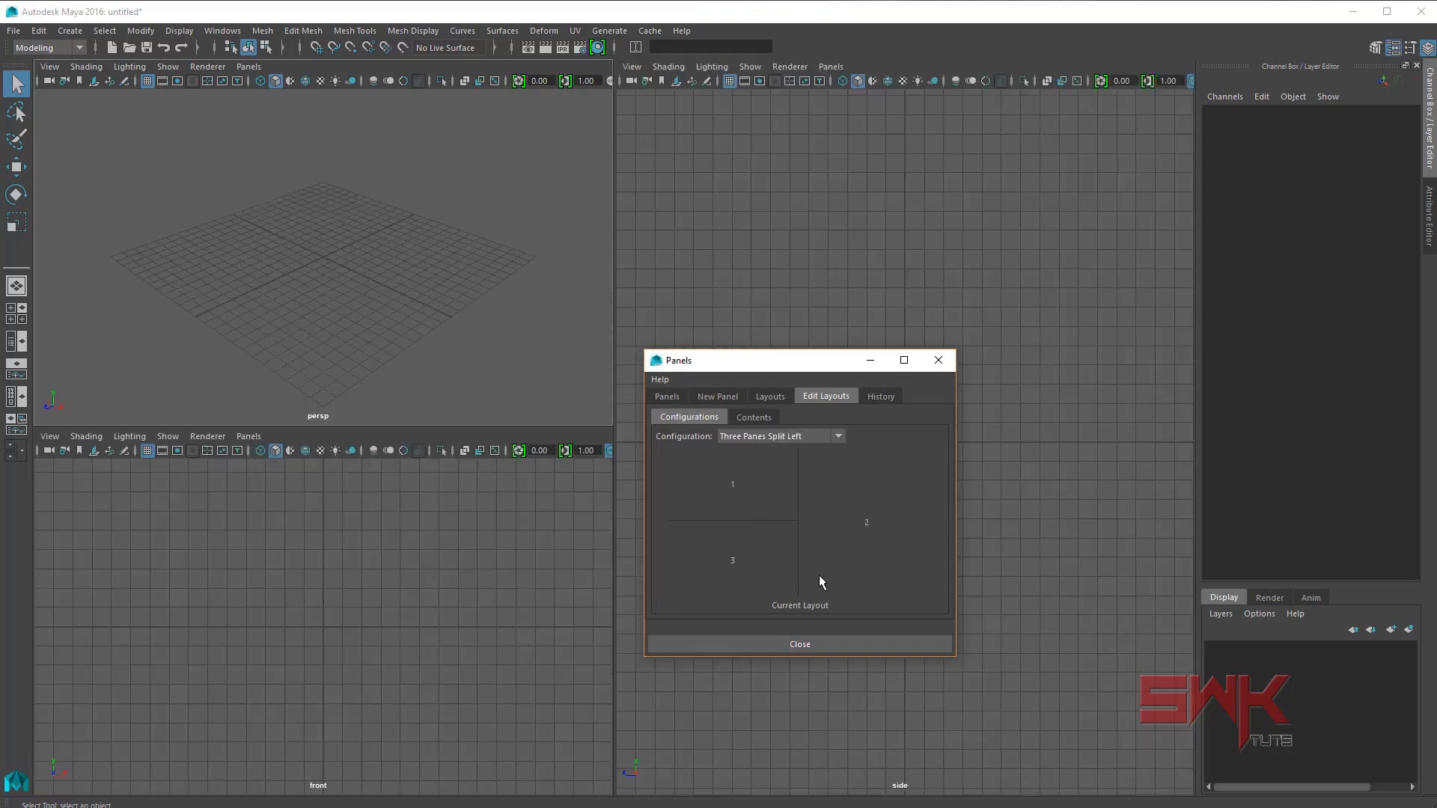
{"action": "left_click", "coordinate": [827, 644]}
Step: Assign front view top-left, side view bottom-left and perspective to the right pane
{"action": "key", "text": "space"}
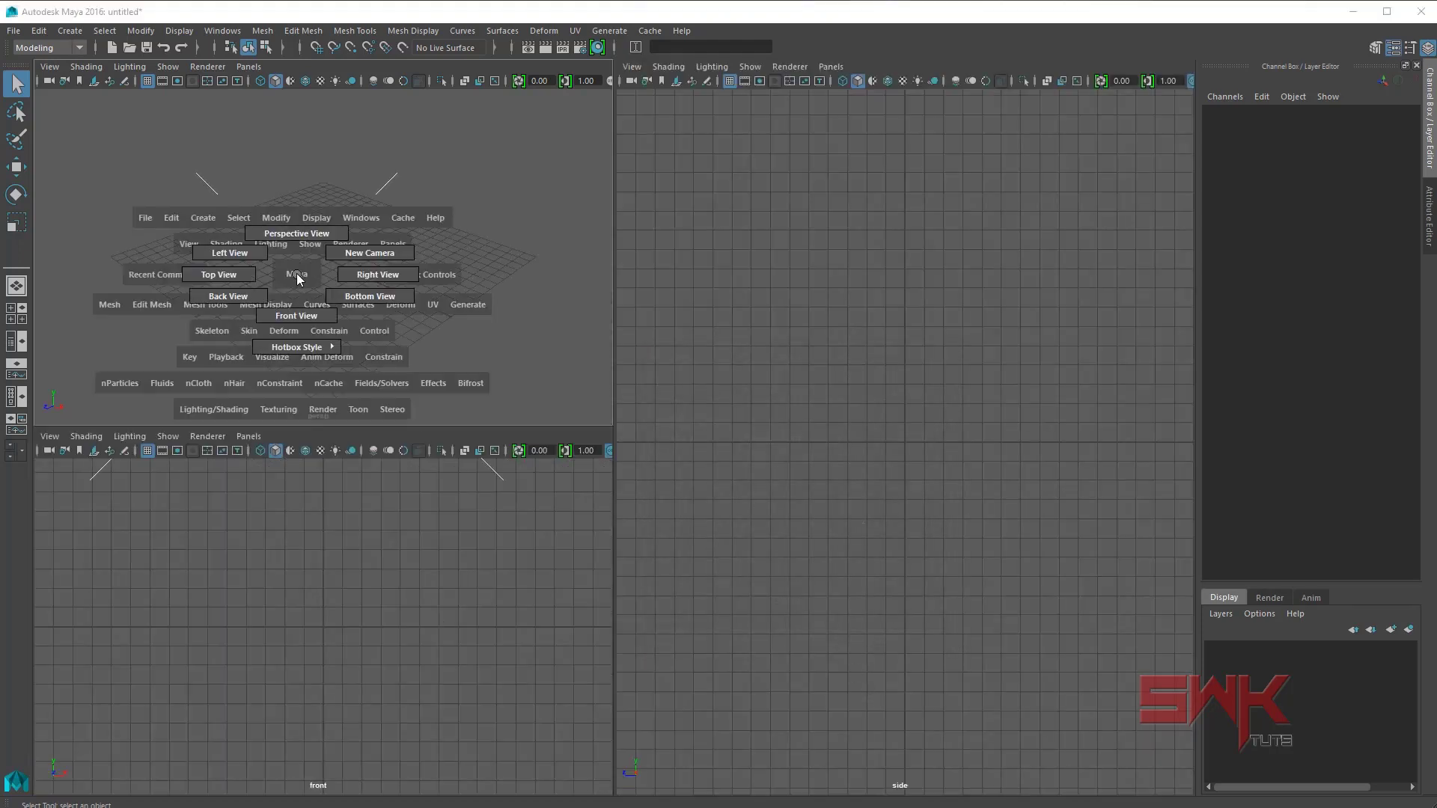
{"action": "left_click", "coordinate": [297, 318]}
{"action": "left_click", "coordinate": [247, 437]}
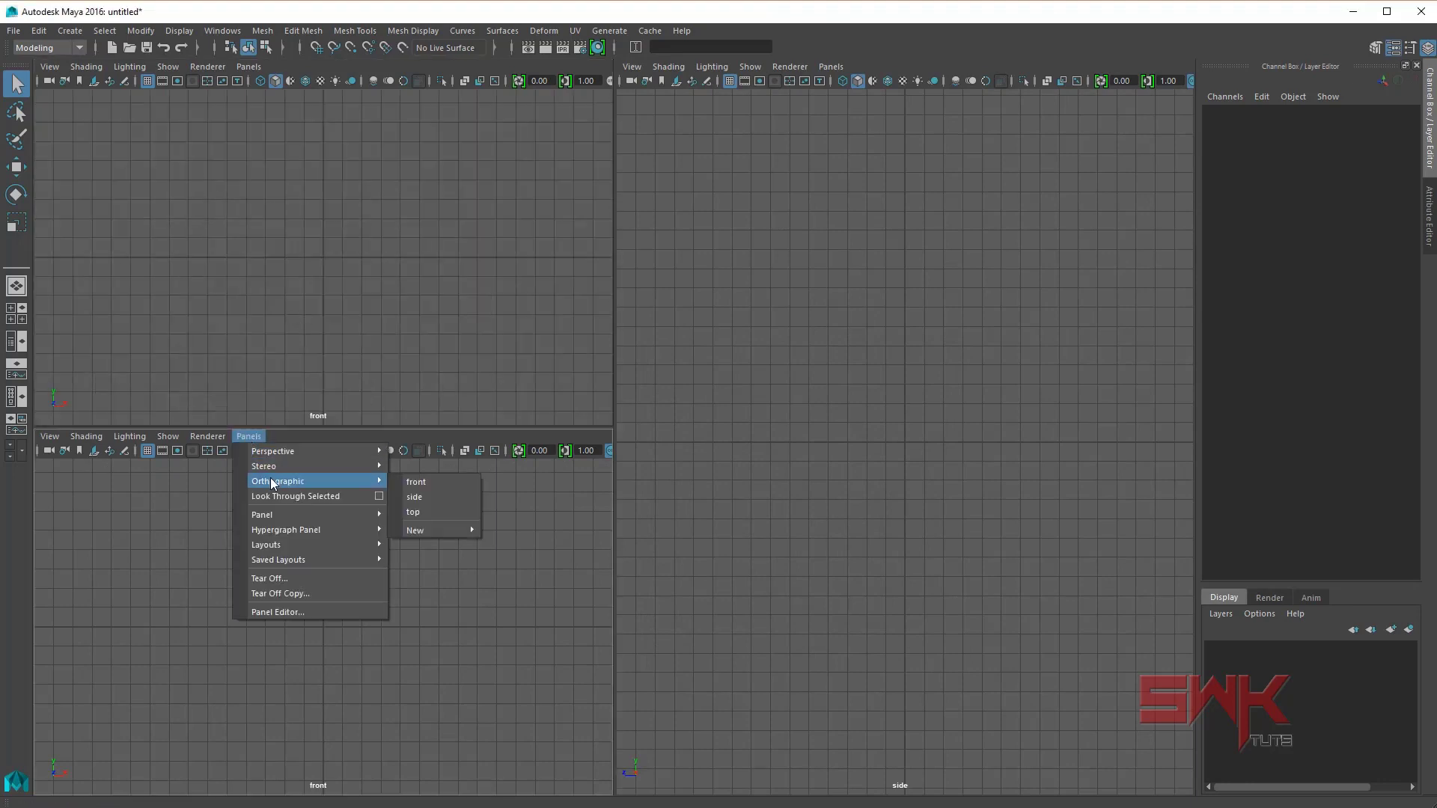
{"action": "left_click", "coordinate": [443, 498]}
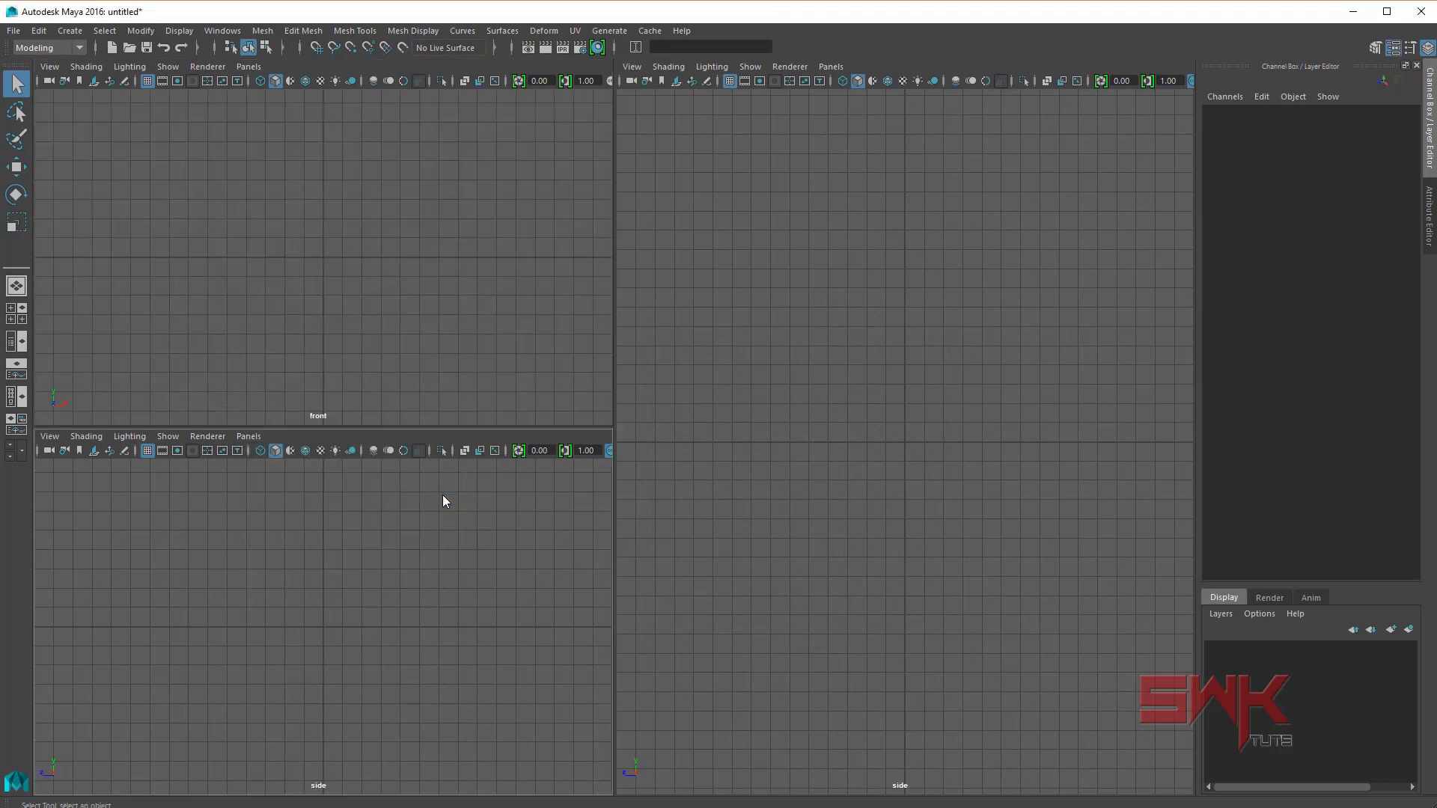
{"action": "left_click", "coordinate": [823, 70]}
{"action": "left_click", "coordinate": [995, 84]}
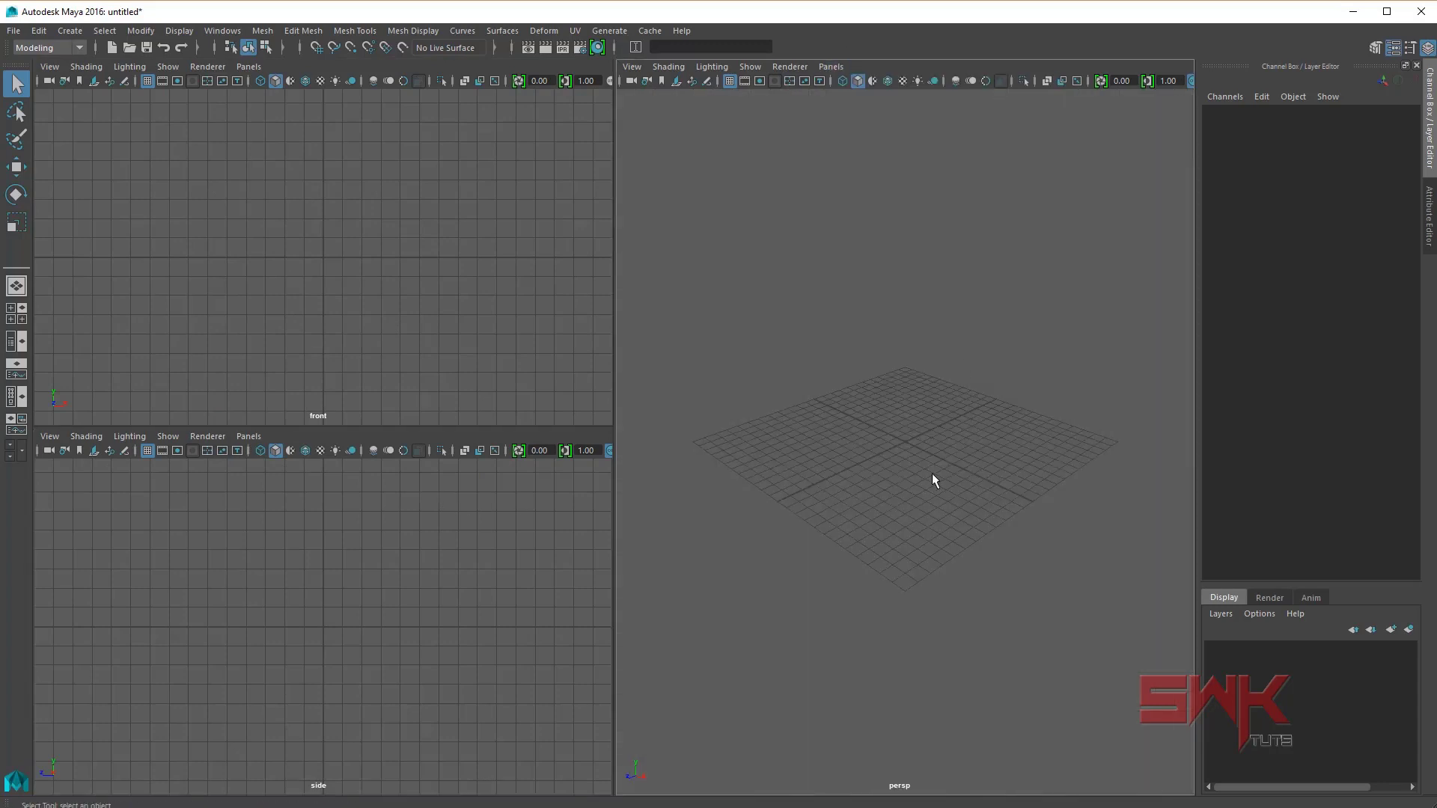
{"action": "middle_click_drag", "start_coordinate": [359, 341], "coordinate": [362, 327], "text": "alt"}
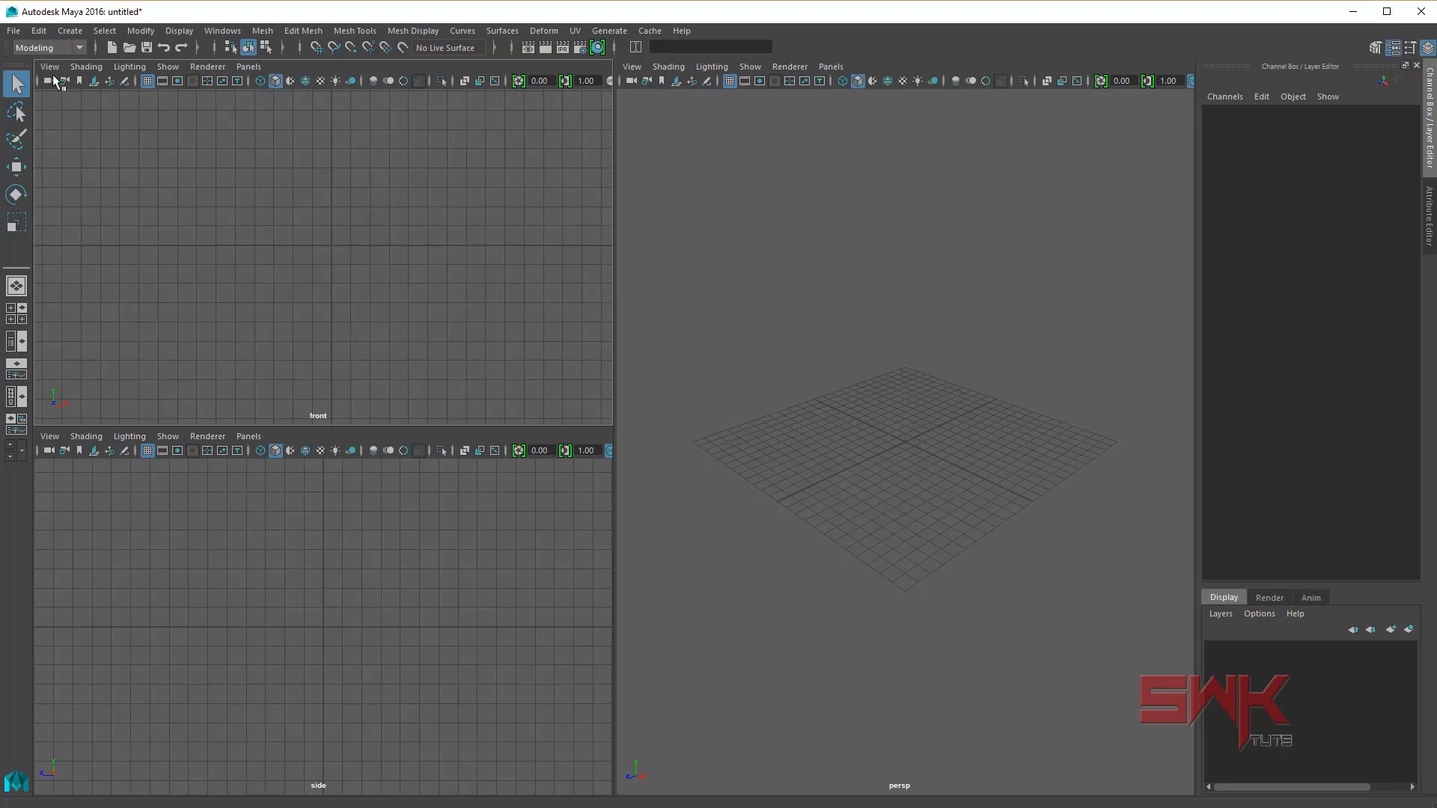
Step: Import Bat_Front.jpg from the Bat folder as the front view's image plane
{"action": "left_click", "coordinate": [48, 66]}
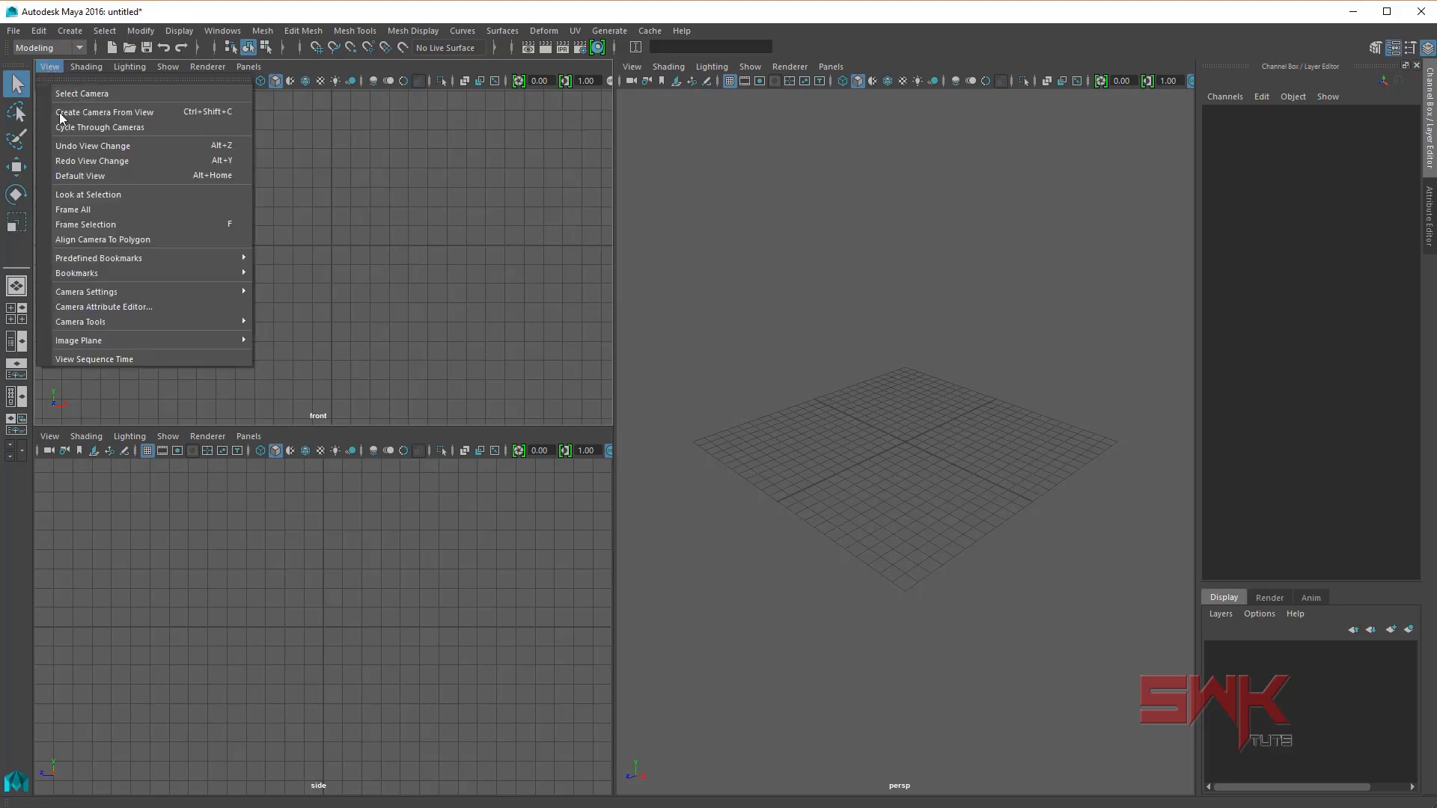
{"action": "mouse_move", "coordinate": [78, 340]}
{"action": "left_click", "coordinate": [356, 354]}
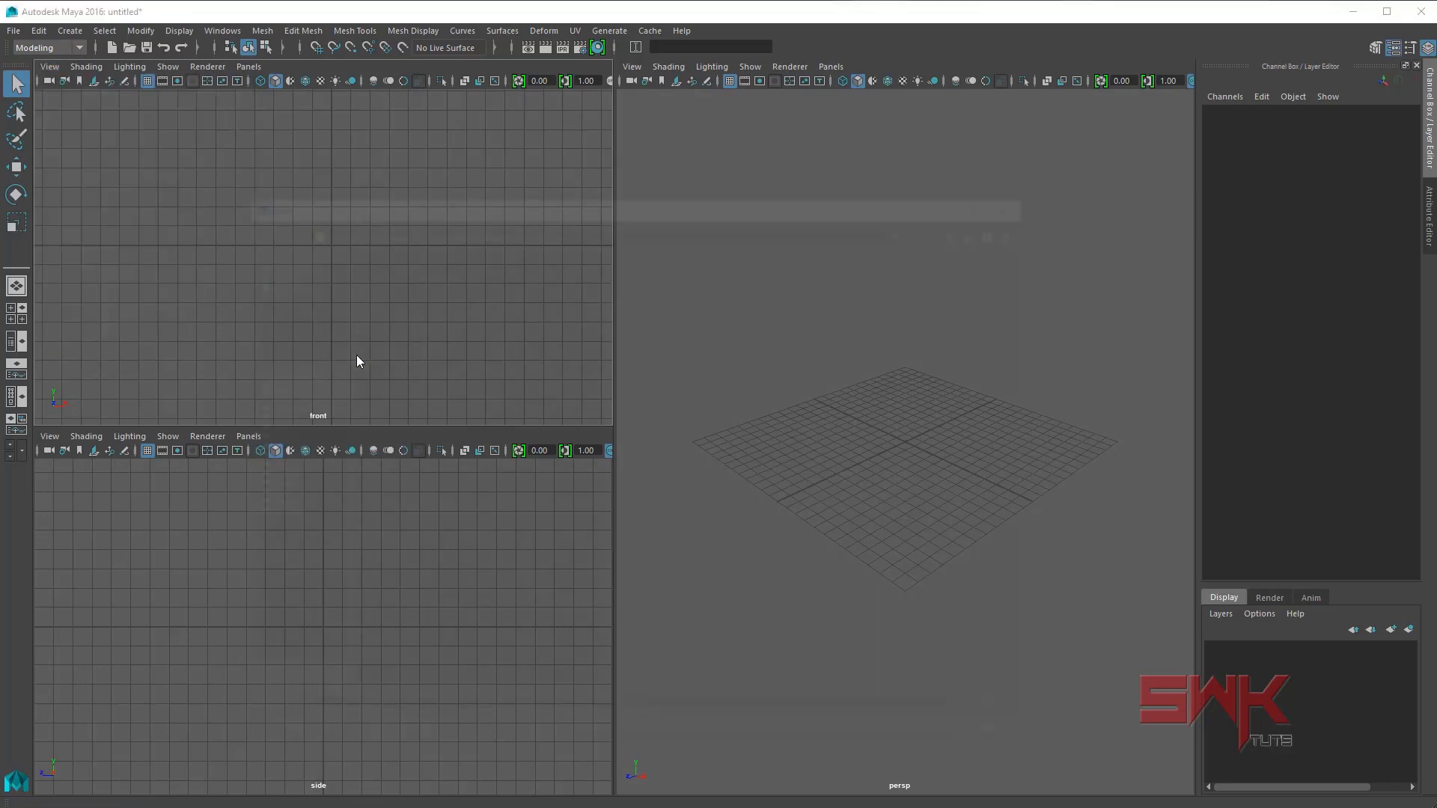
{"action": "left_click", "coordinate": [354, 274]}
{"action": "double_click", "coordinate": [354, 274]}
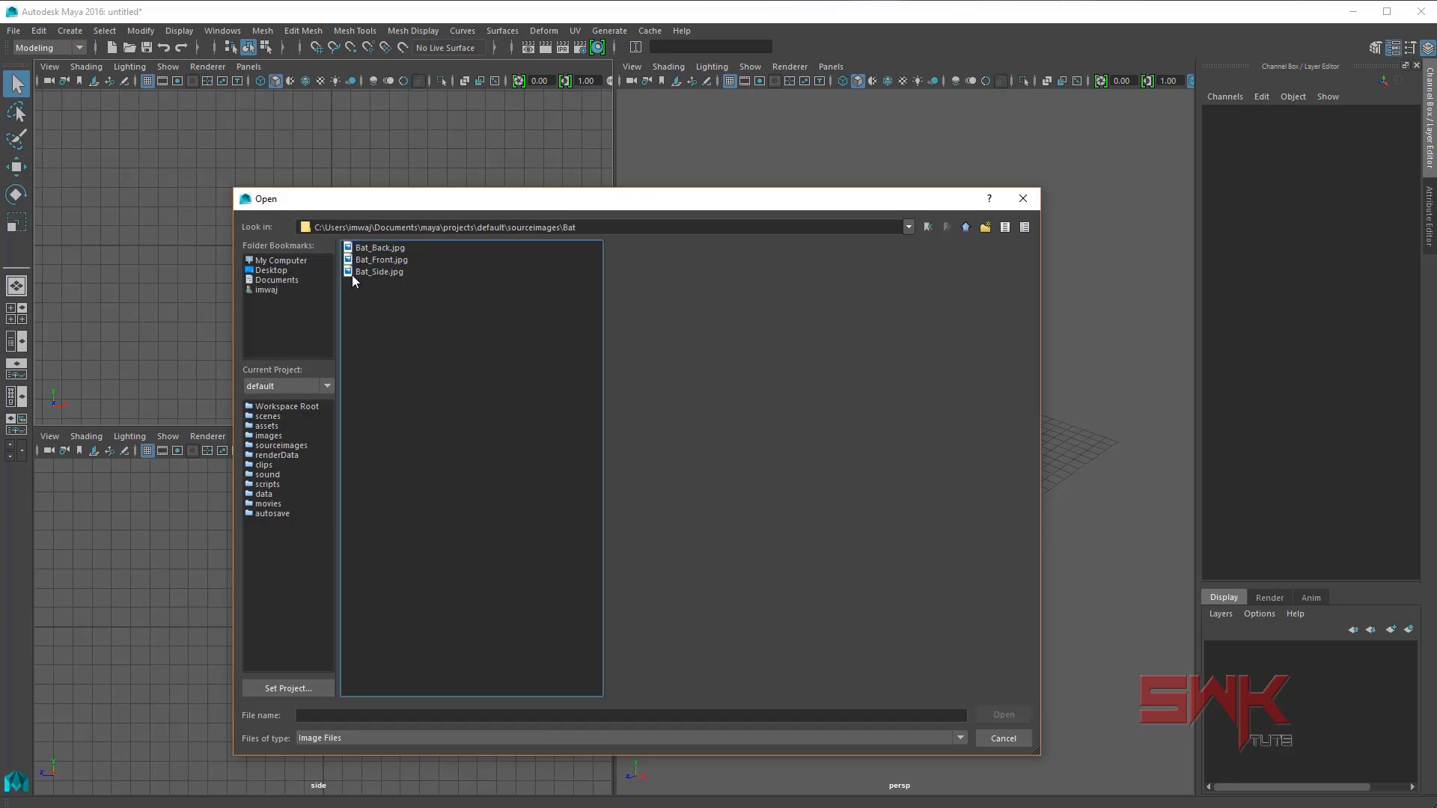
{"action": "left_click", "coordinate": [387, 261]}
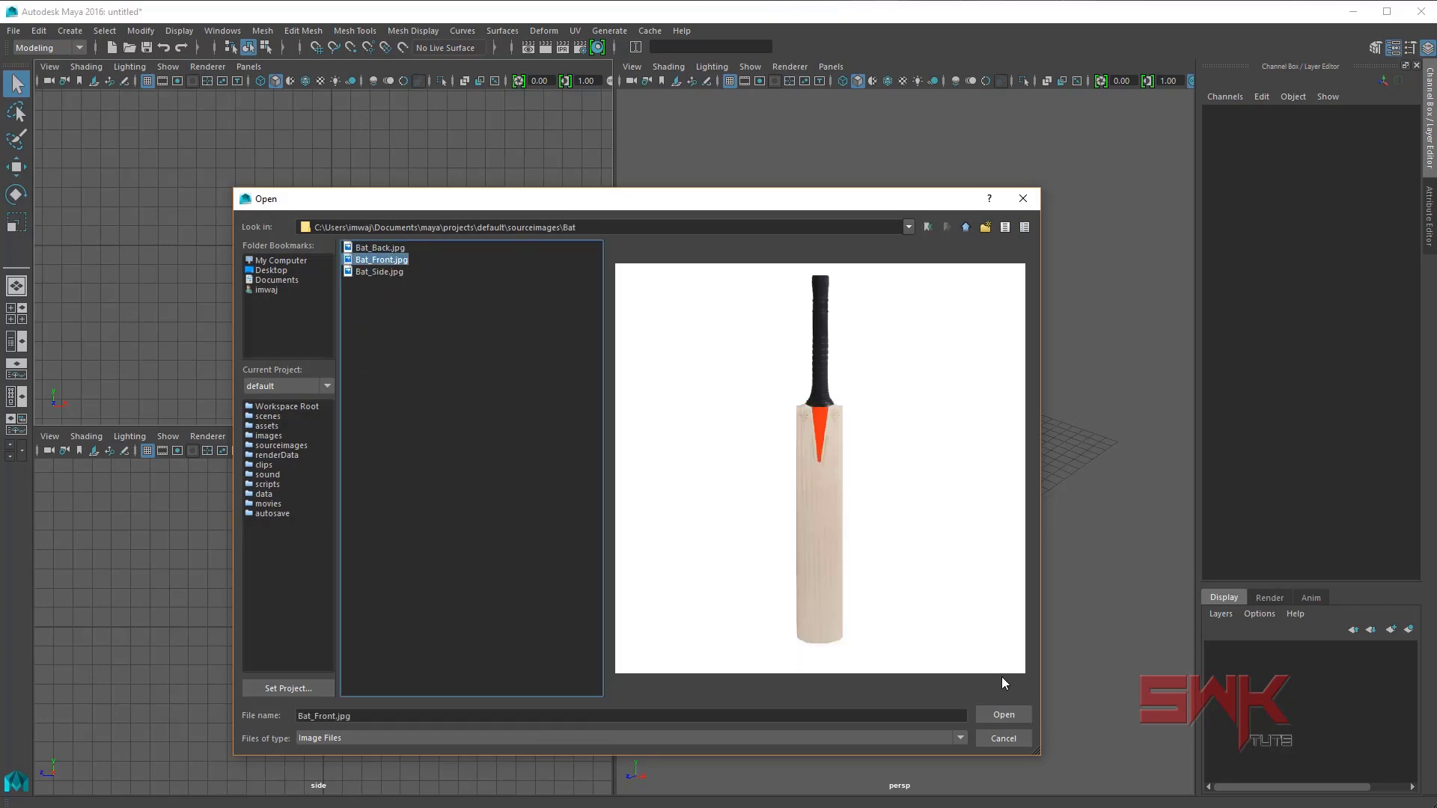
{"action": "left_click", "coordinate": [1003, 715]}
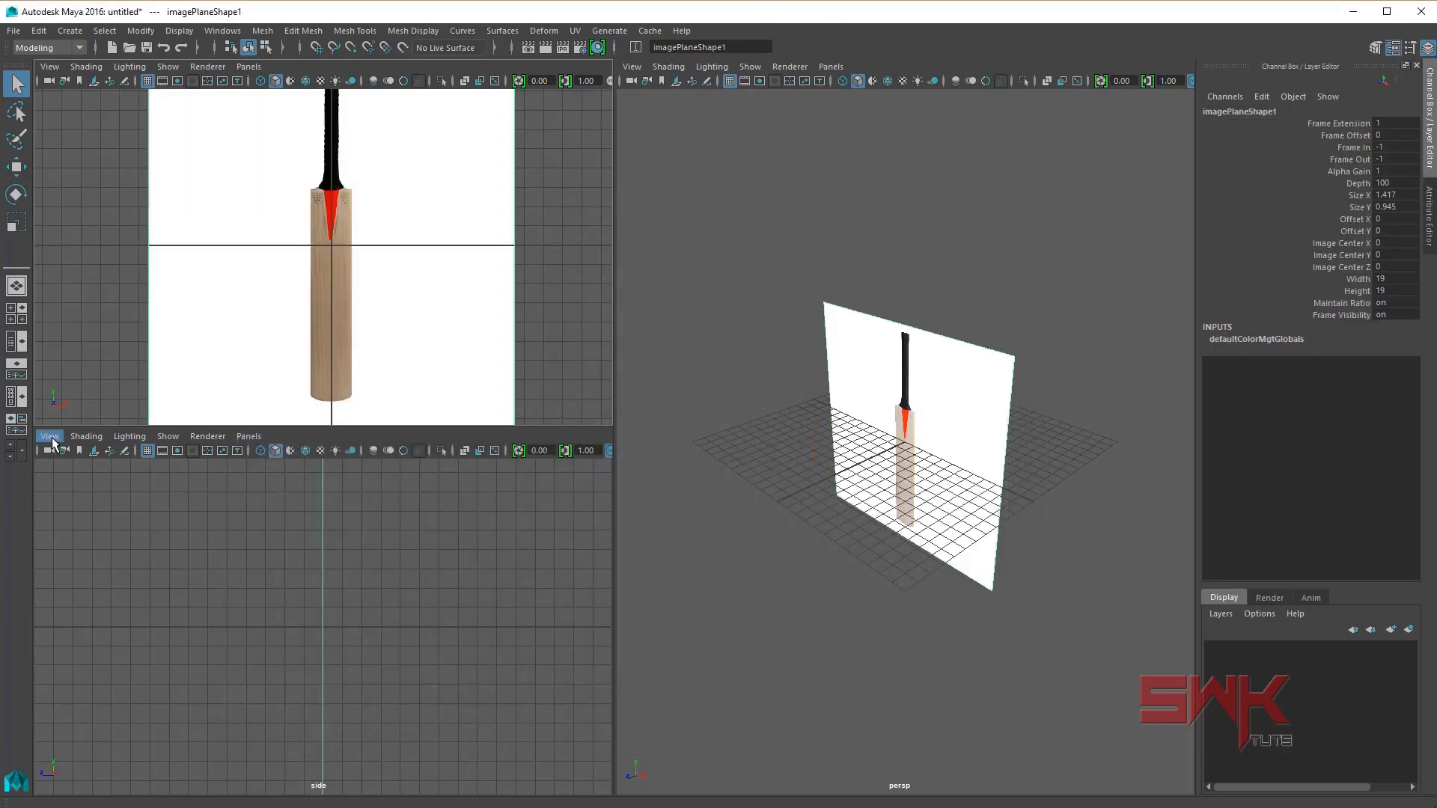
Step: Import Bat_Side.jpg from the Bat folder as the side view's image plane
{"action": "left_click", "coordinate": [50, 436]}
{"action": "mouse_move", "coordinate": [135, 709]}
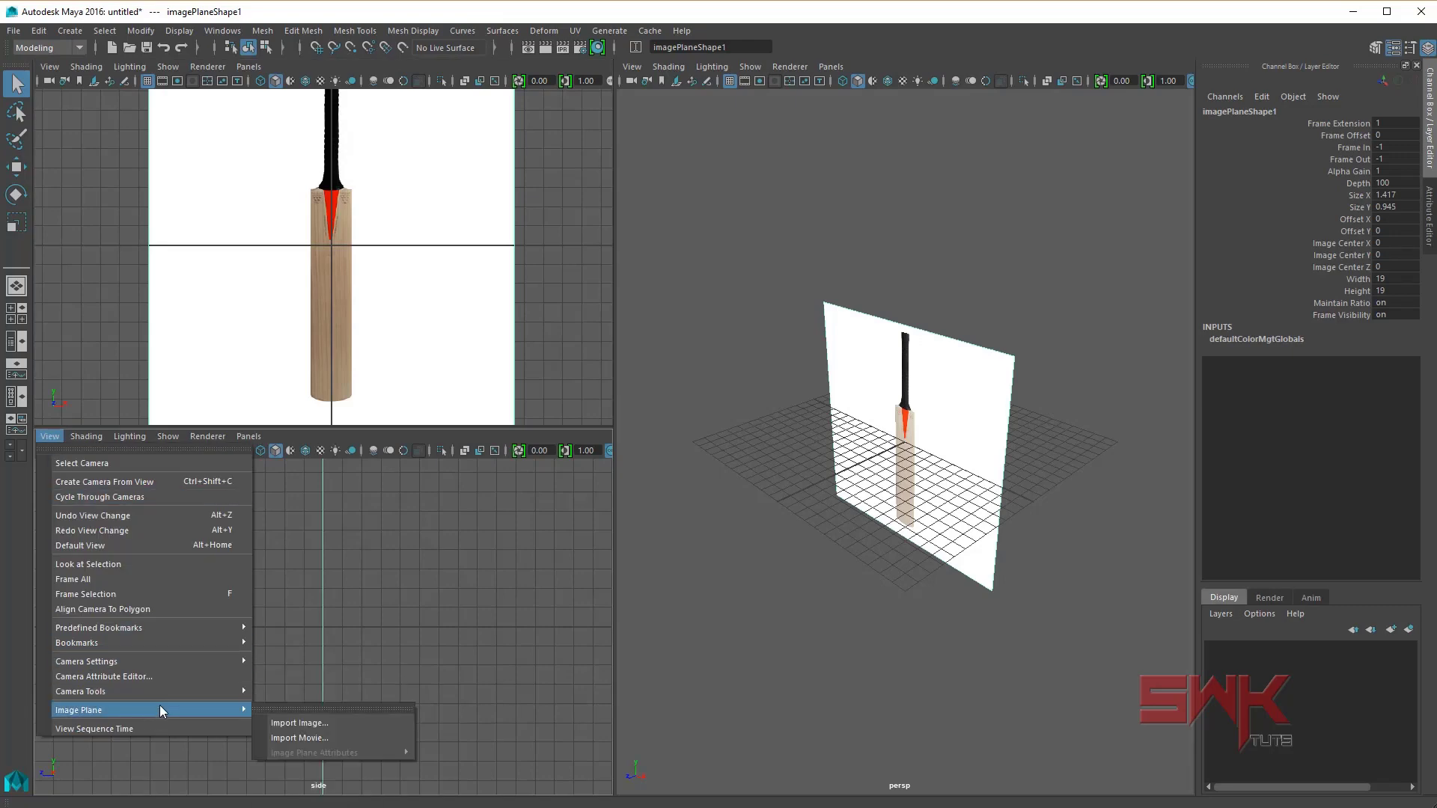
{"action": "left_click", "coordinate": [380, 721]}
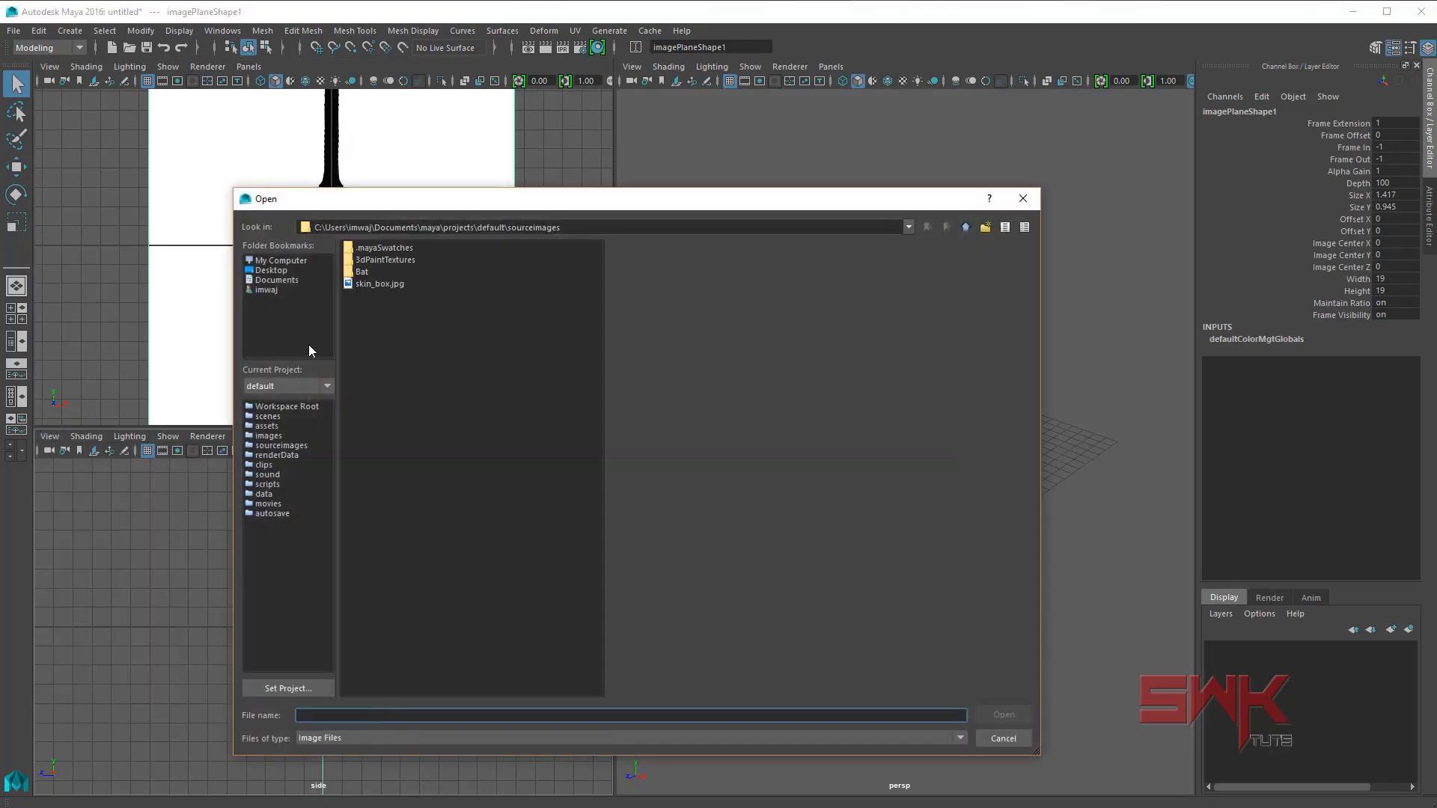
{"action": "double_click", "coordinate": [355, 279]}
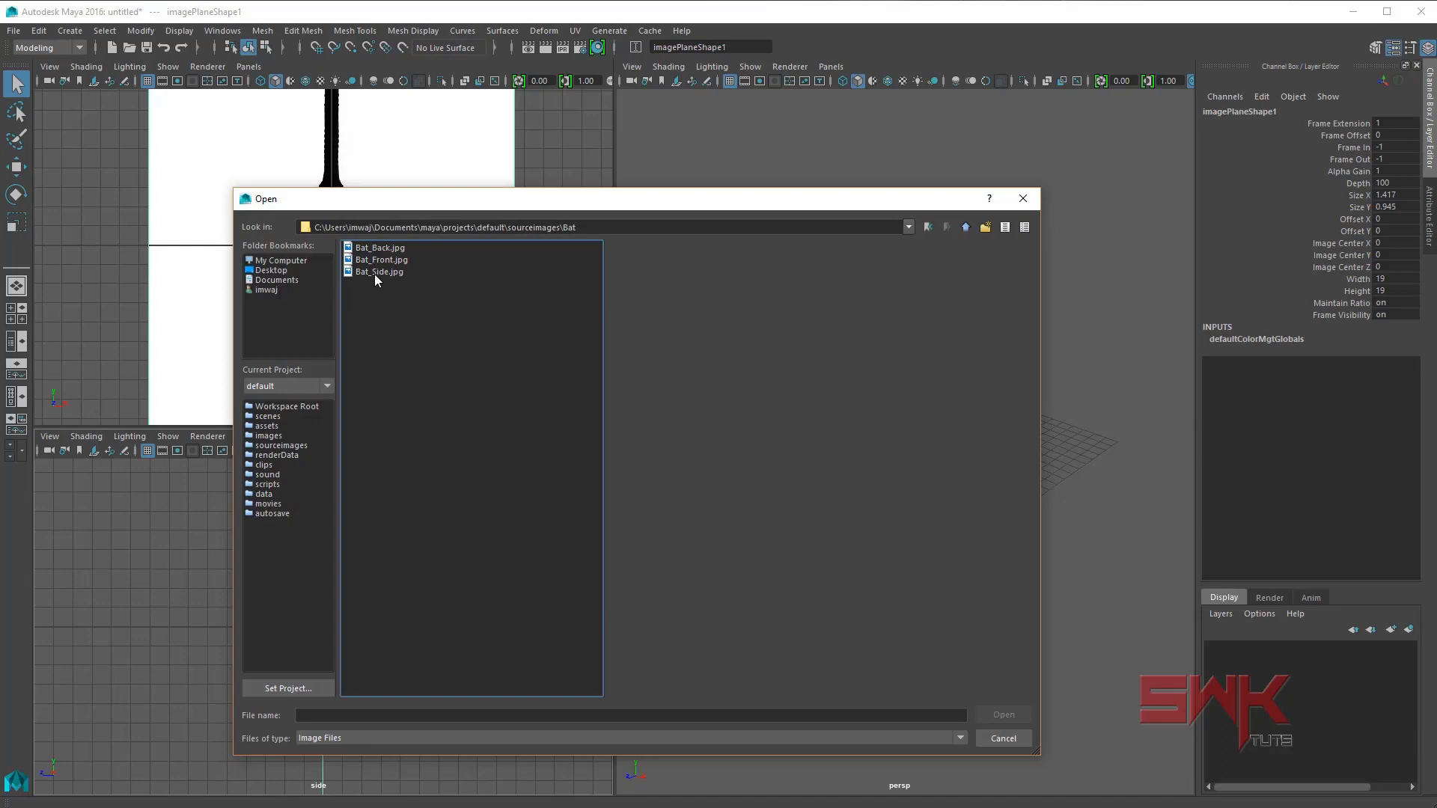
{"action": "double_click", "coordinate": [374, 274]}
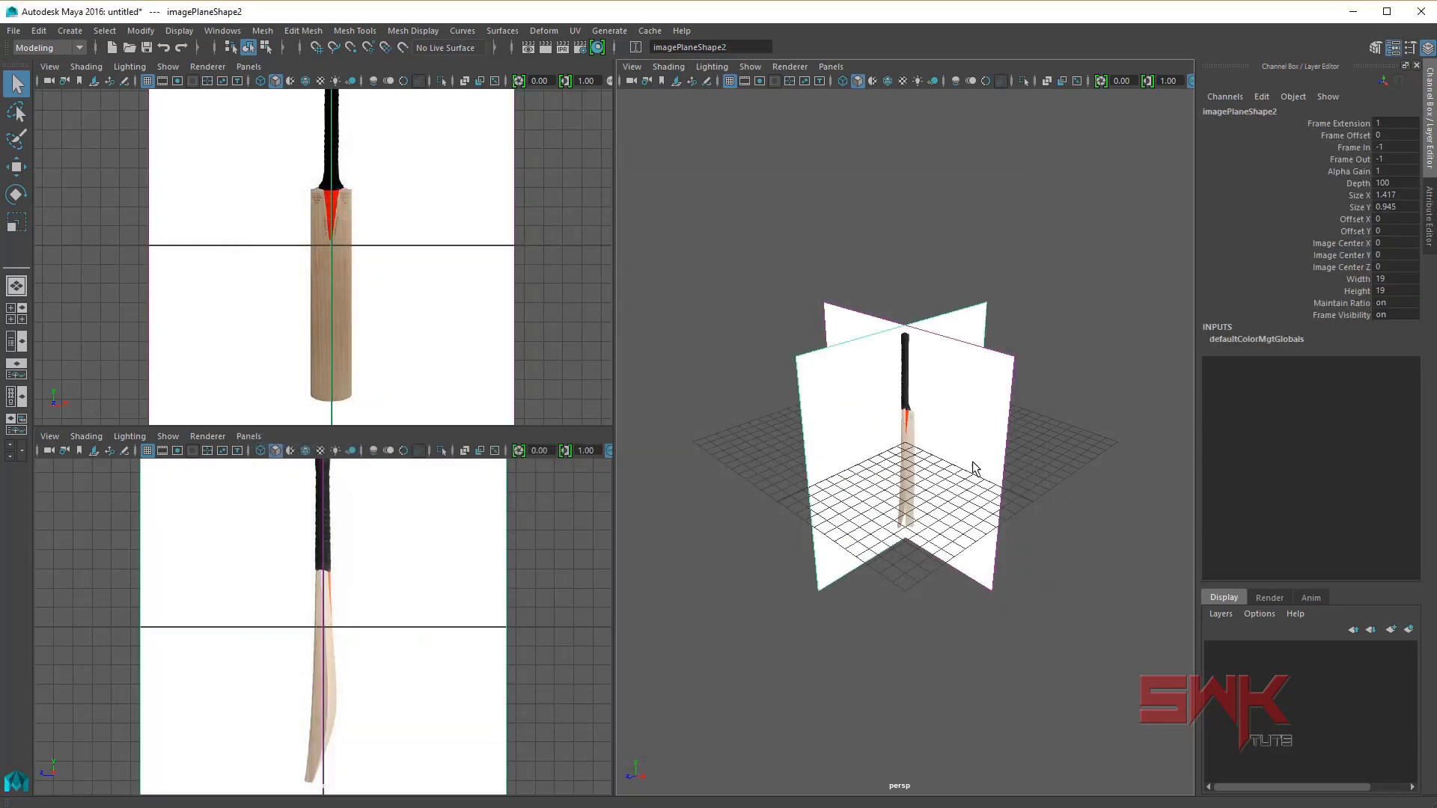
{"action": "mouse_move", "coordinate": [973, 468]}
{"action": "left_mouse_down", "text": "alt"}
{"action": "mouse_move", "coordinate": [953, 491]}
{"action": "mouse_move", "coordinate": [843, 437]}
{"action": "left_mouse_up", "text": "alt"}
{"action": "key", "text": "w"}
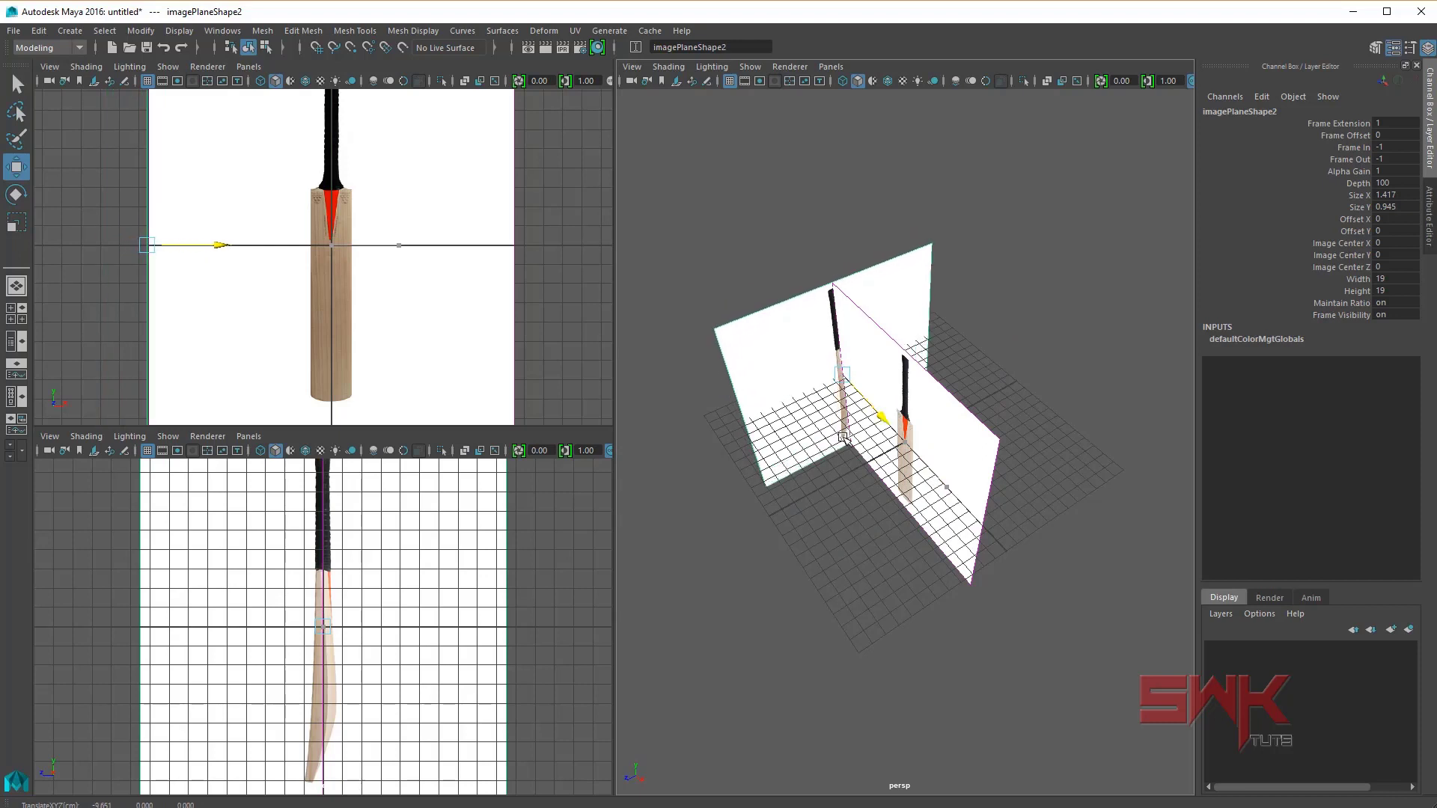
Step: Slide the front image plane back to Translate Z -9.156
{"action": "left_click", "coordinate": [896, 487]}
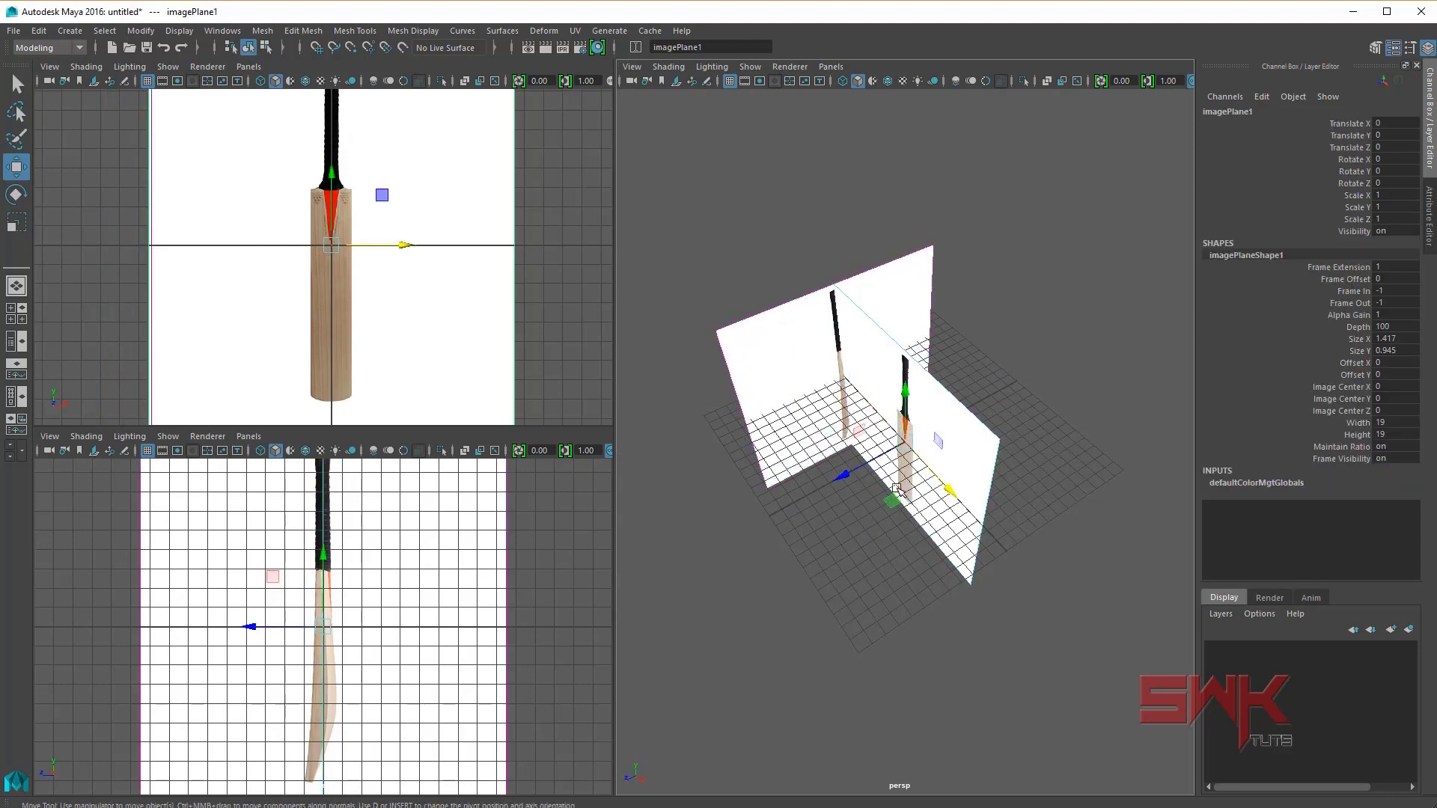
{"action": "left_click_drag", "start_coordinate": [844, 476], "coordinate": [944, 432]}
{"action": "mouse_move", "coordinate": [873, 505]}
{"action": "left_mouse_down", "text": "alt"}
{"action": "mouse_move", "coordinate": [886, 495]}
{"action": "mouse_move", "coordinate": [972, 532]}
{"action": "left_mouse_up", "text": "alt"}
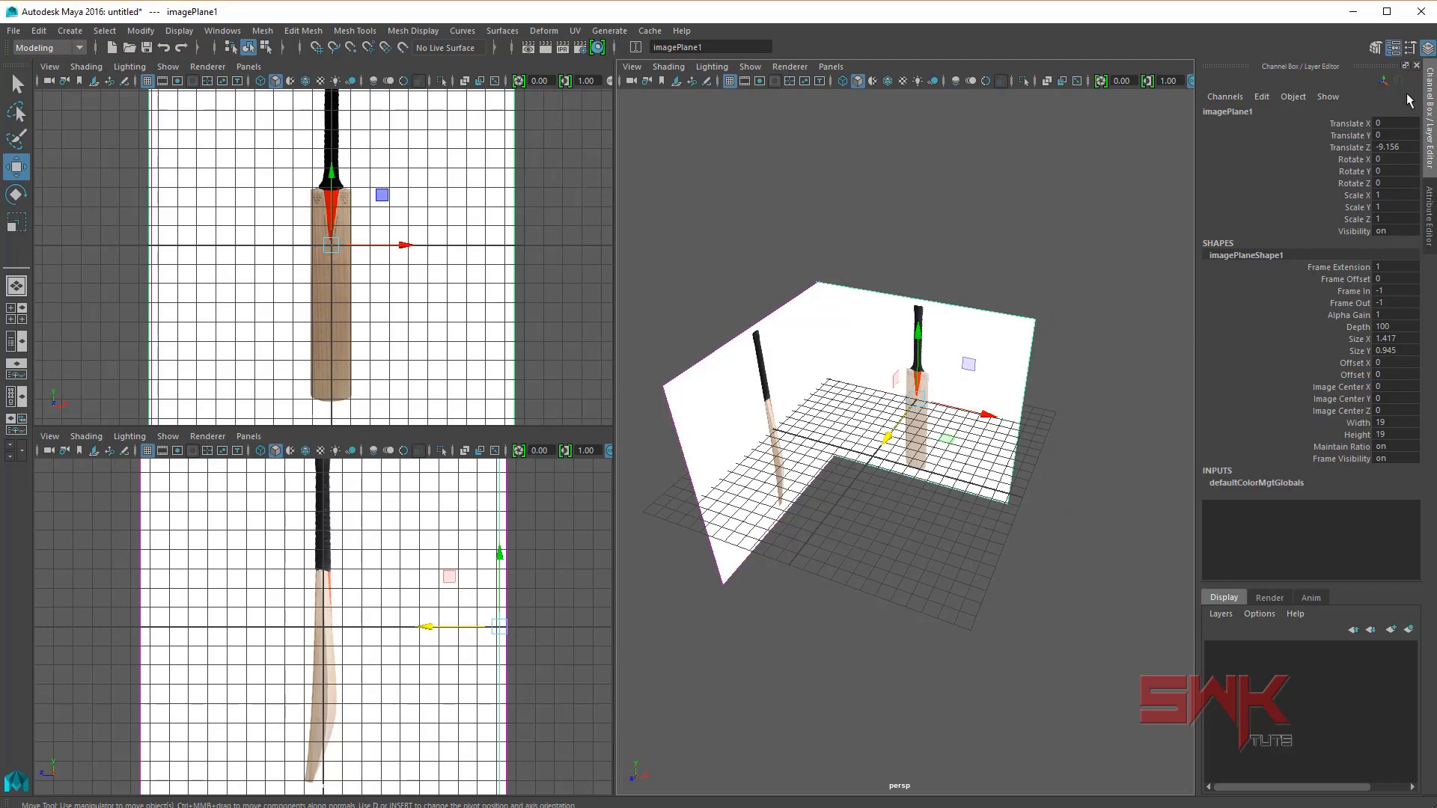
Step: Set both image planes to display only through their own cameras, then reselect imagePlane1
{"action": "left_click", "coordinate": [1394, 50]}
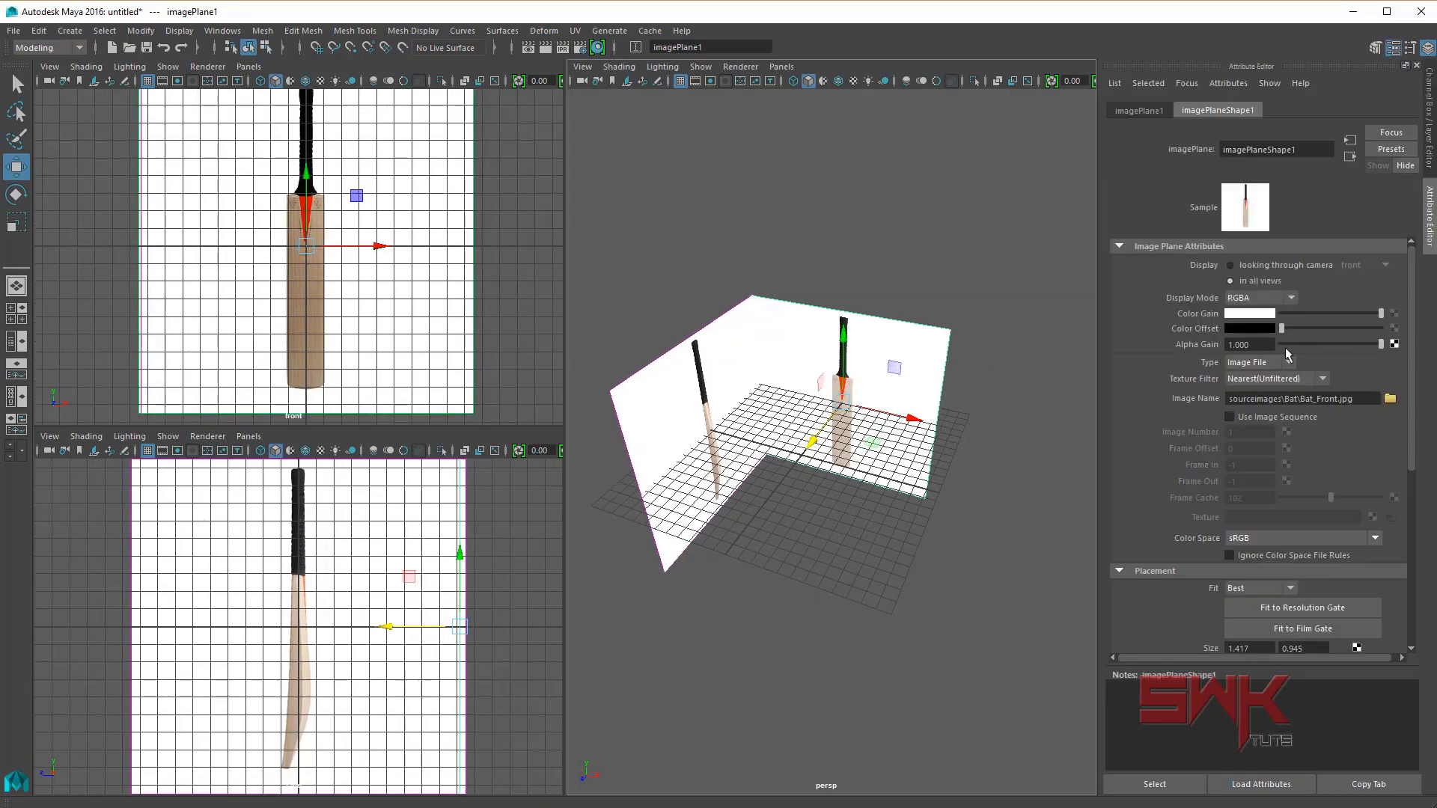
{"action": "left_click", "coordinate": [1254, 266]}
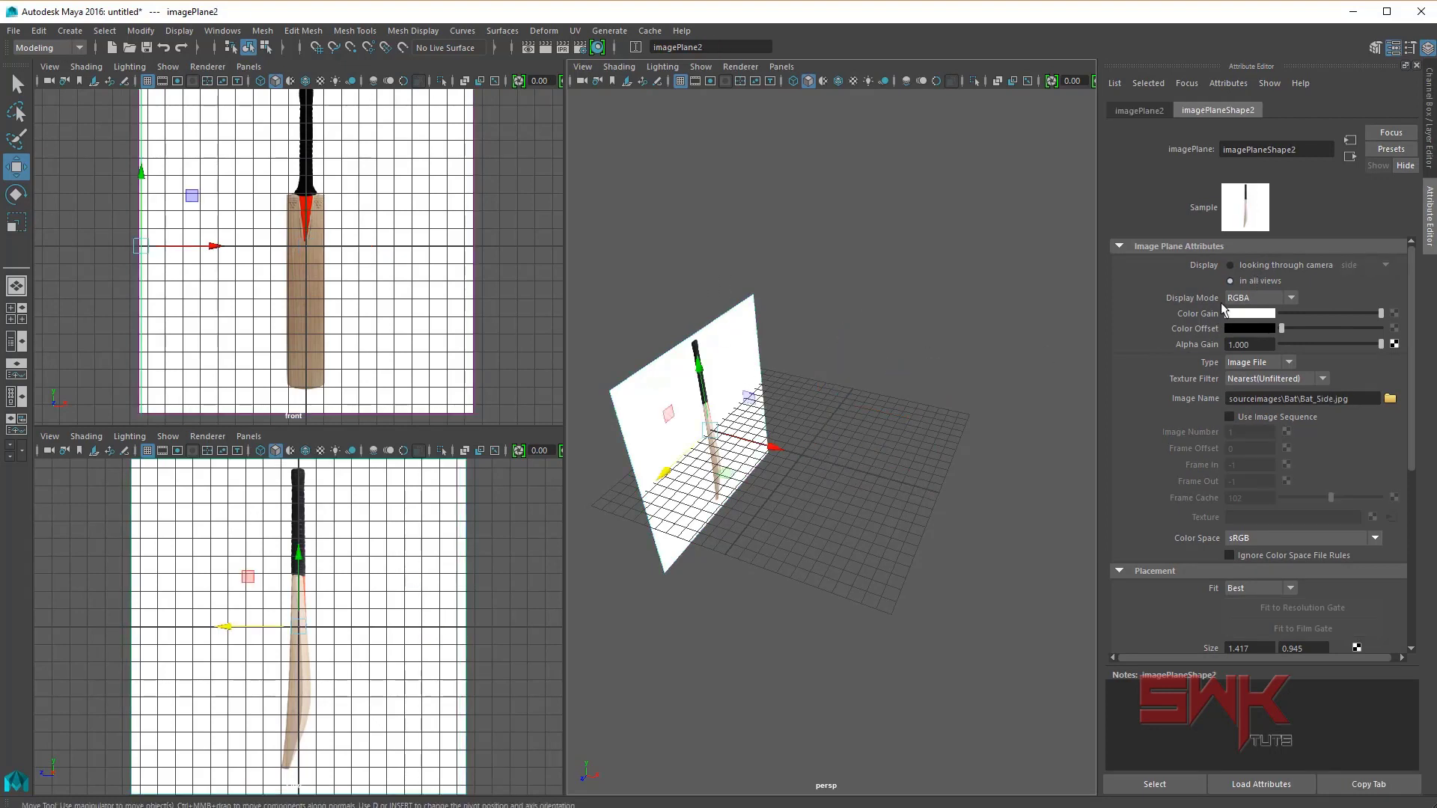
{"action": "left_click", "coordinate": [1255, 269]}
{"action": "left_click", "coordinate": [885, 402]}
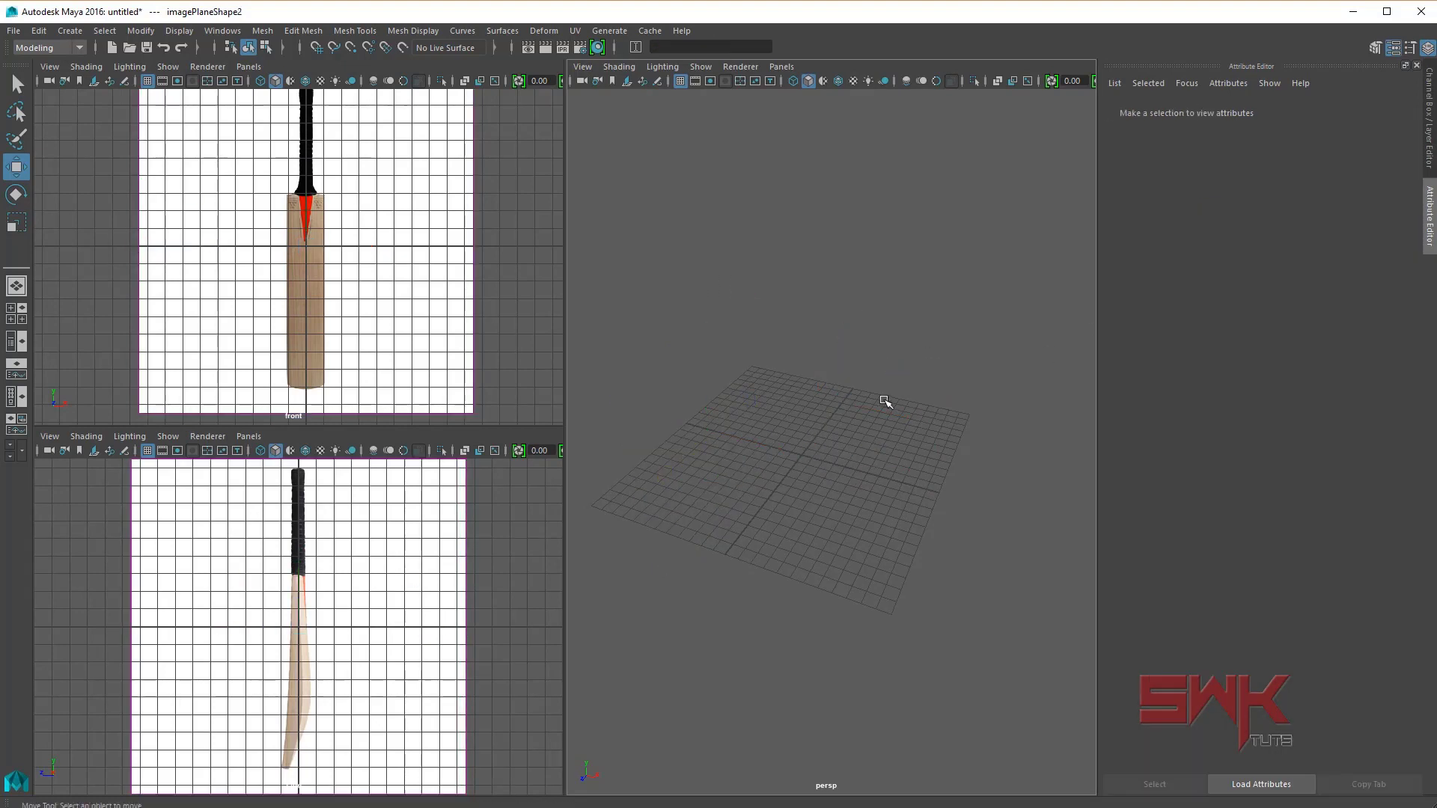
{"action": "left_click", "coordinate": [424, 298]}
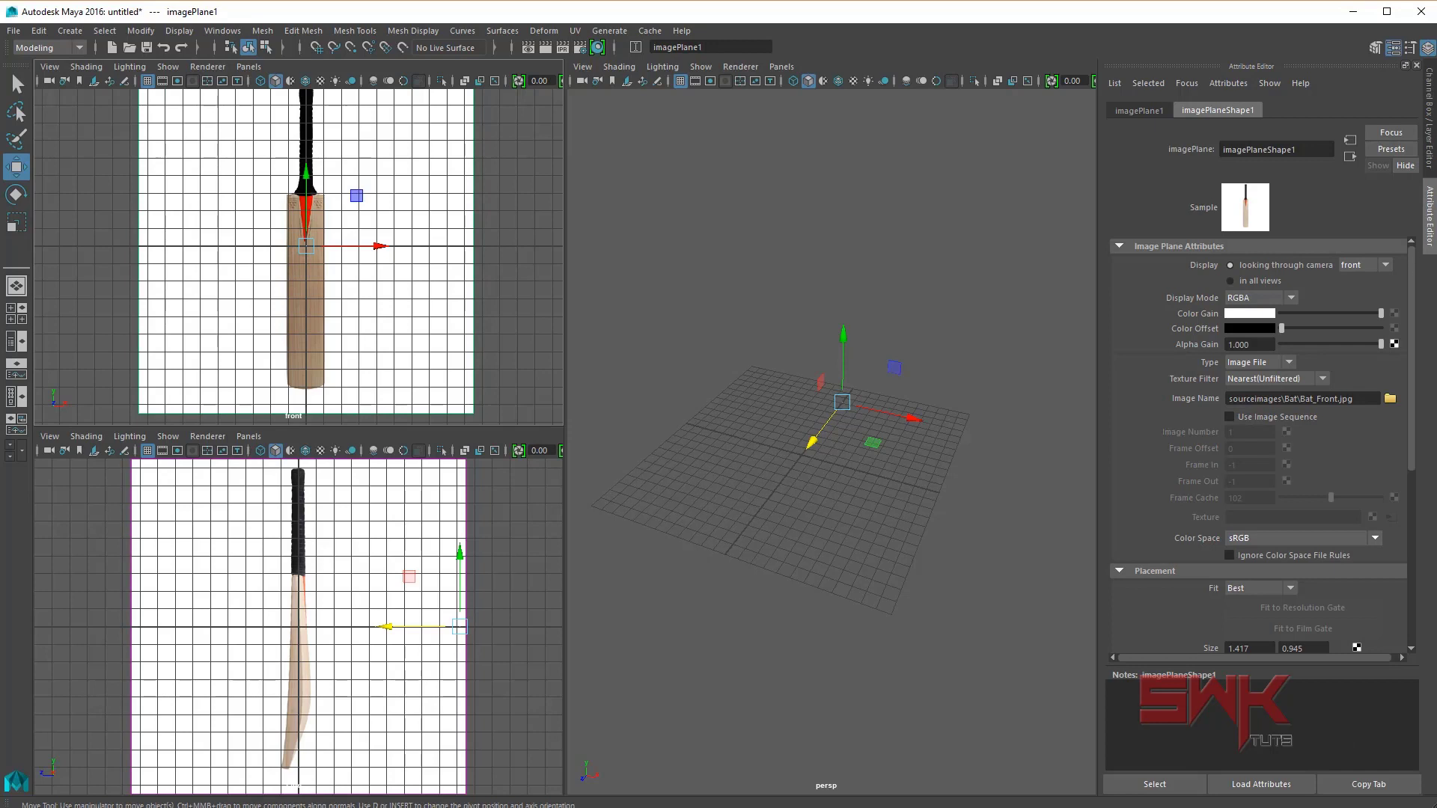
{"action": "left_click", "coordinate": [1430, 142]}
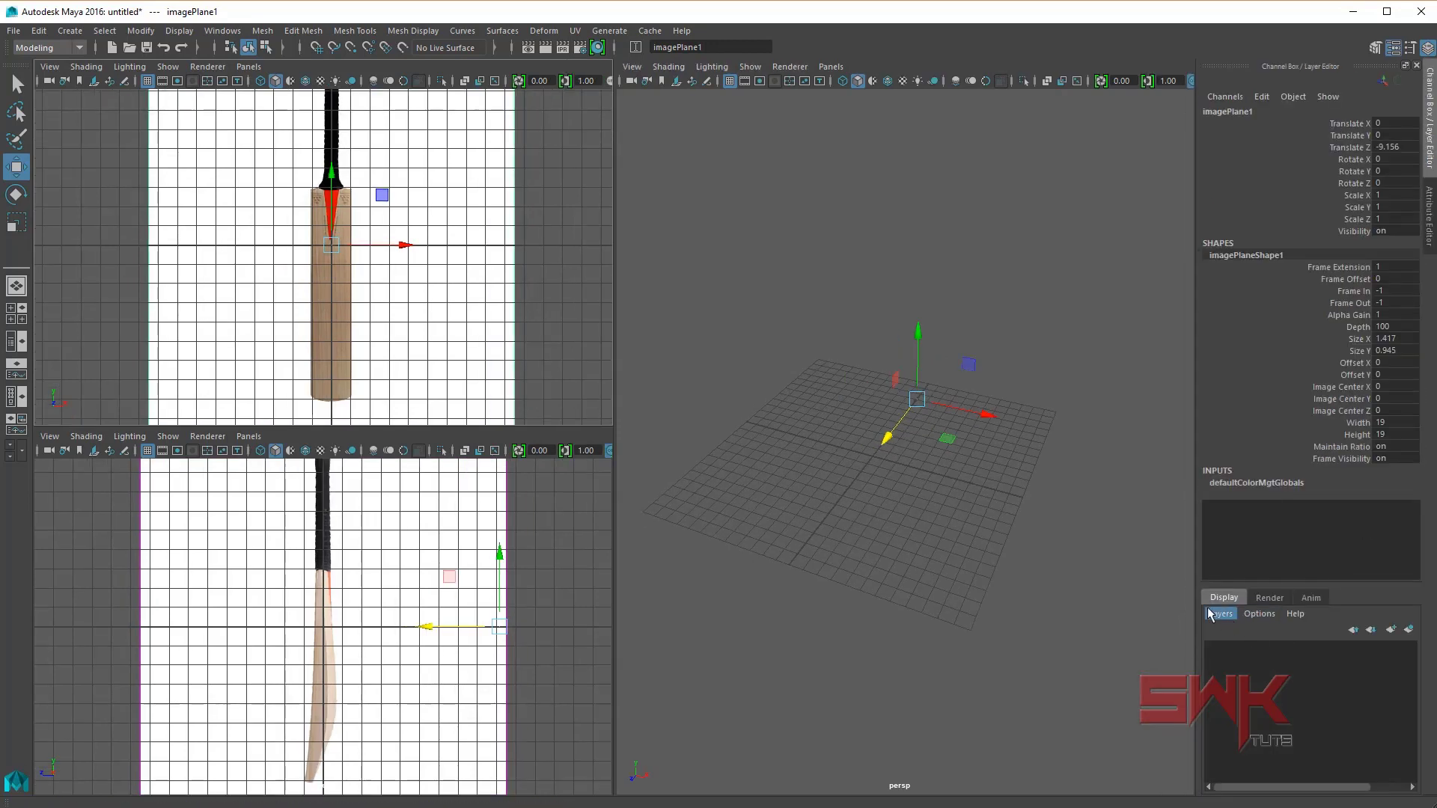
Step: Put the front image plane on a new layer named Front, set to Reference
{"action": "left_click", "coordinate": [1208, 611]}
{"action": "left_click", "coordinate": [1249, 643]}
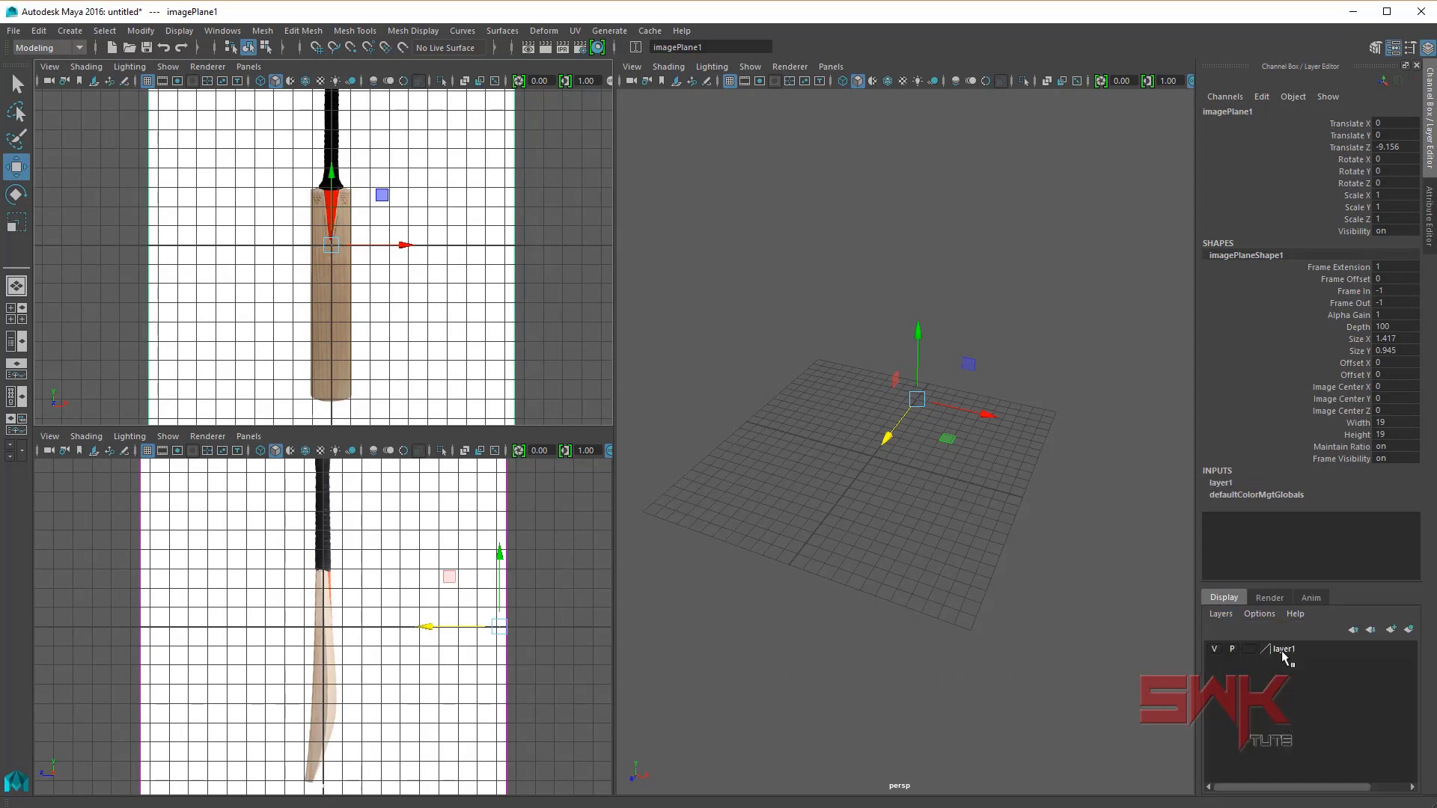
{"action": "double_click", "coordinate": [1281, 649]}
{"action": "key", "text": "ctrl+a"}
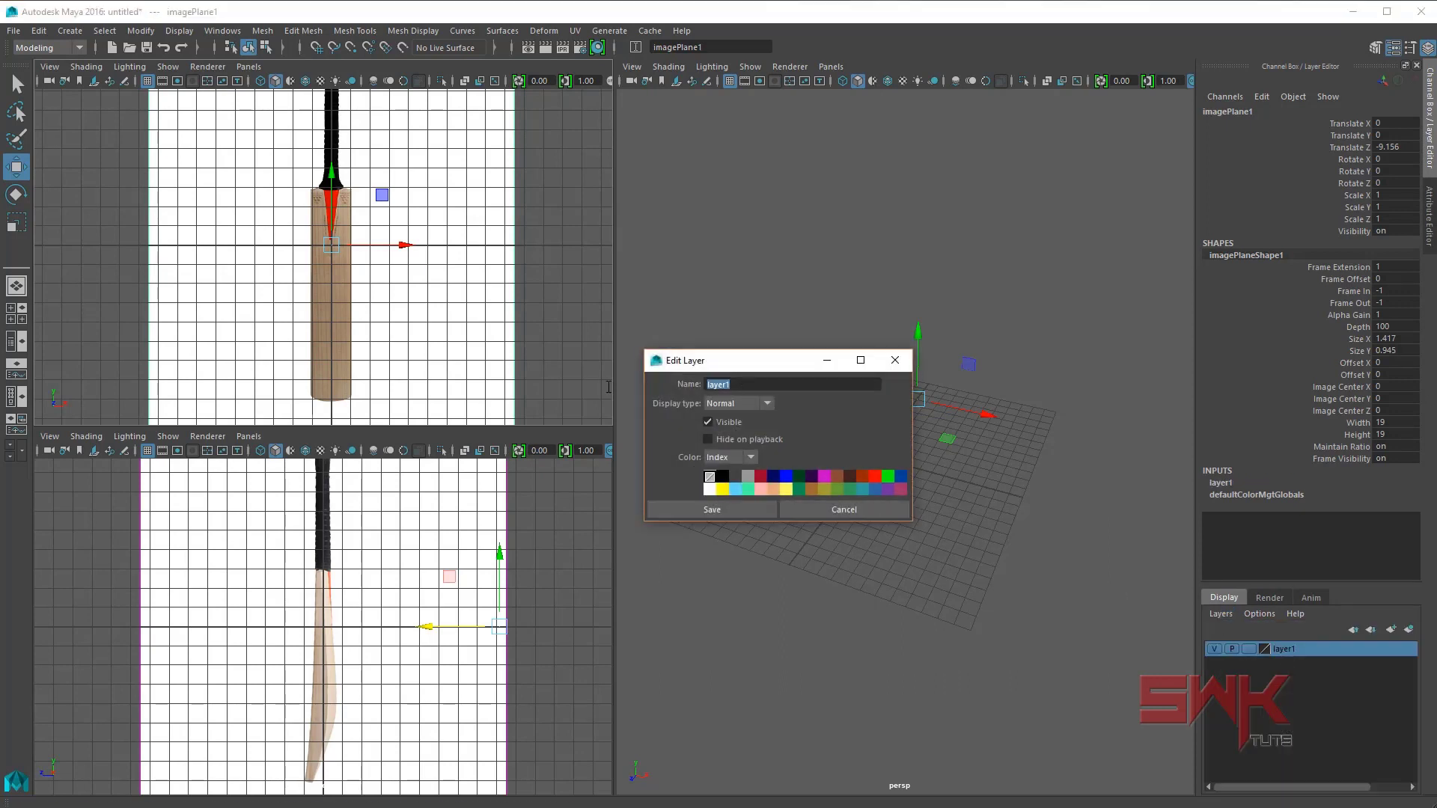
{"action": "type", "text": "Fronbt"}
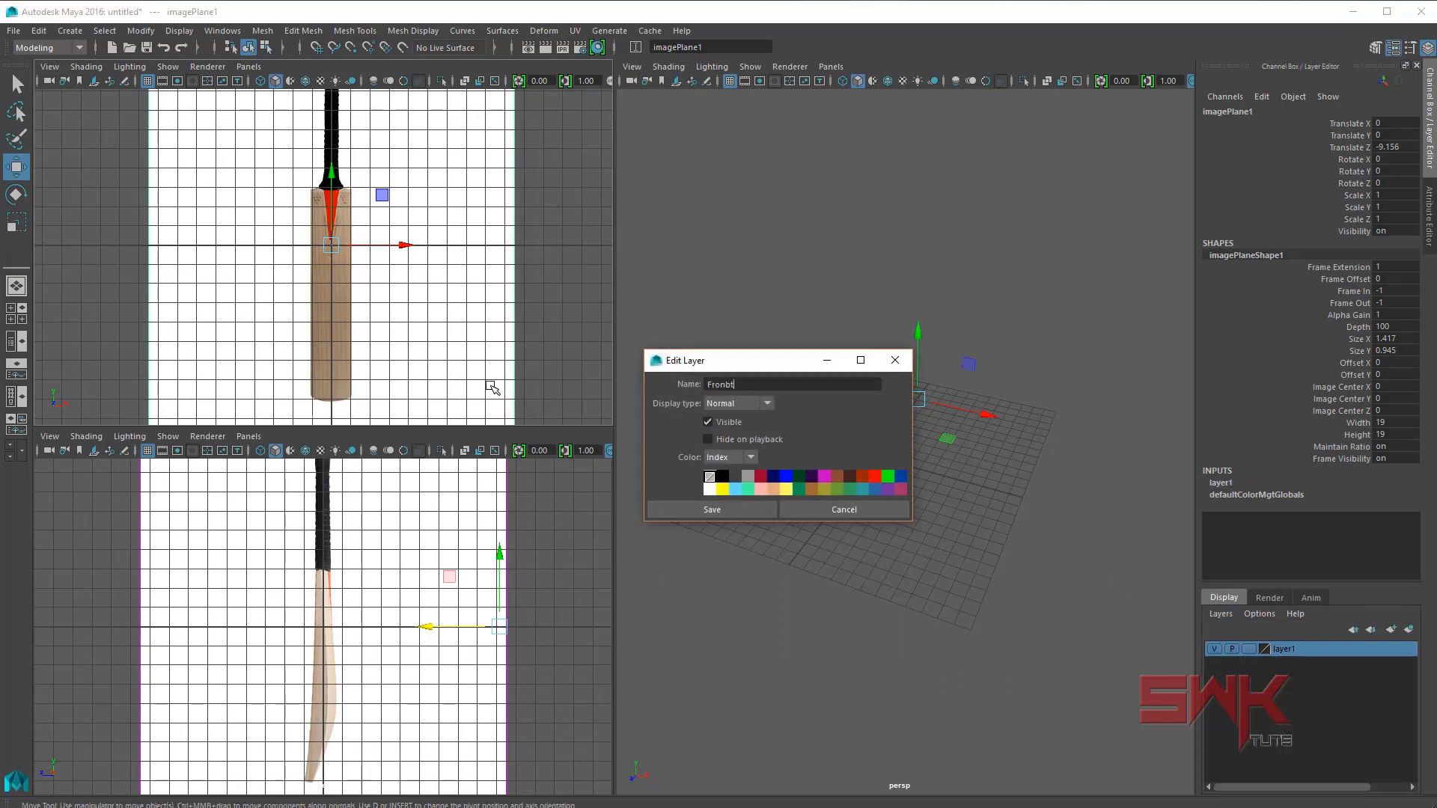
{"action": "left_click", "coordinate": [726, 508]}
{"action": "left_click", "coordinate": [1249, 649]}
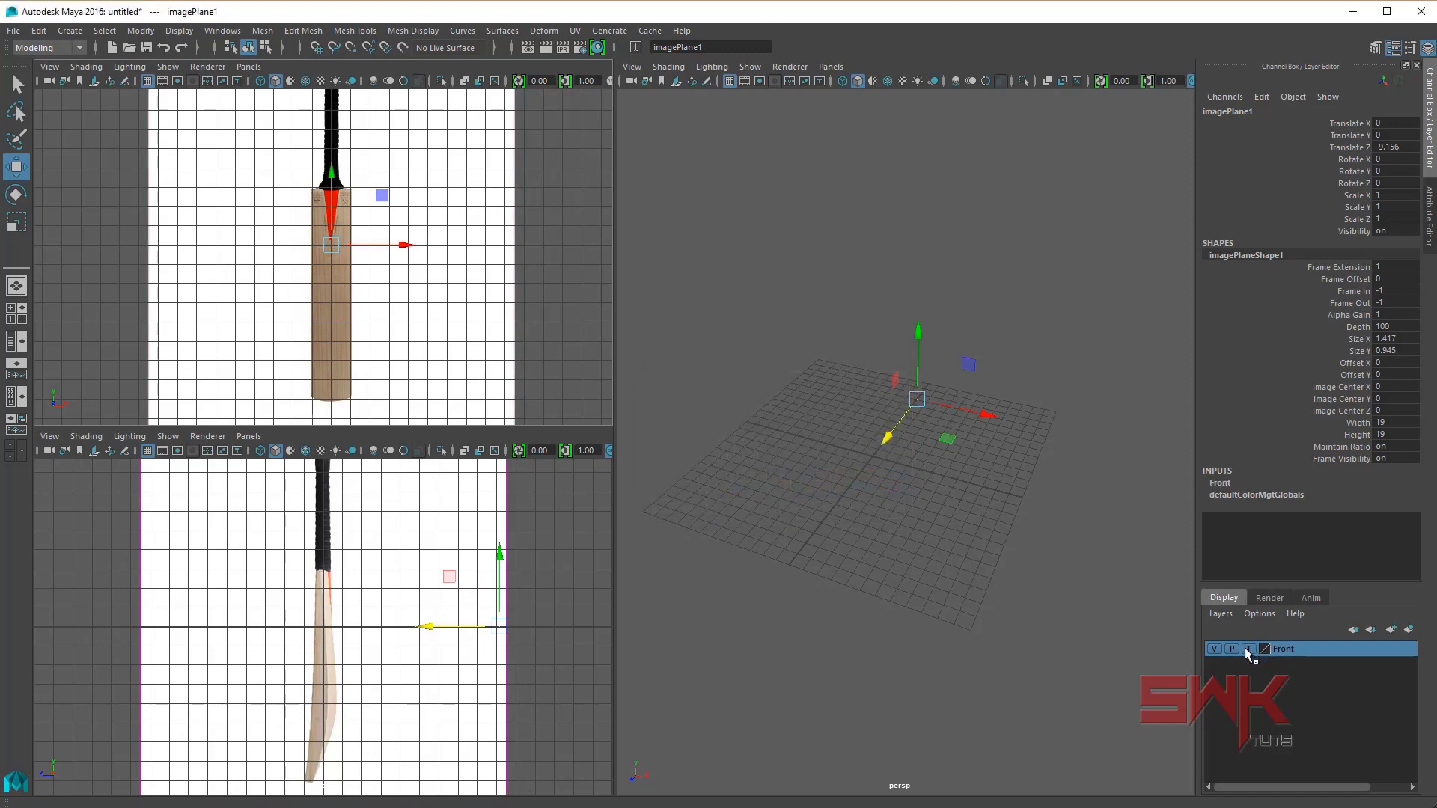
{"action": "left_click", "coordinate": [1248, 649]}
{"action": "left_click", "coordinate": [1213, 649]}
{"action": "left_click", "coordinate": [458, 577]}
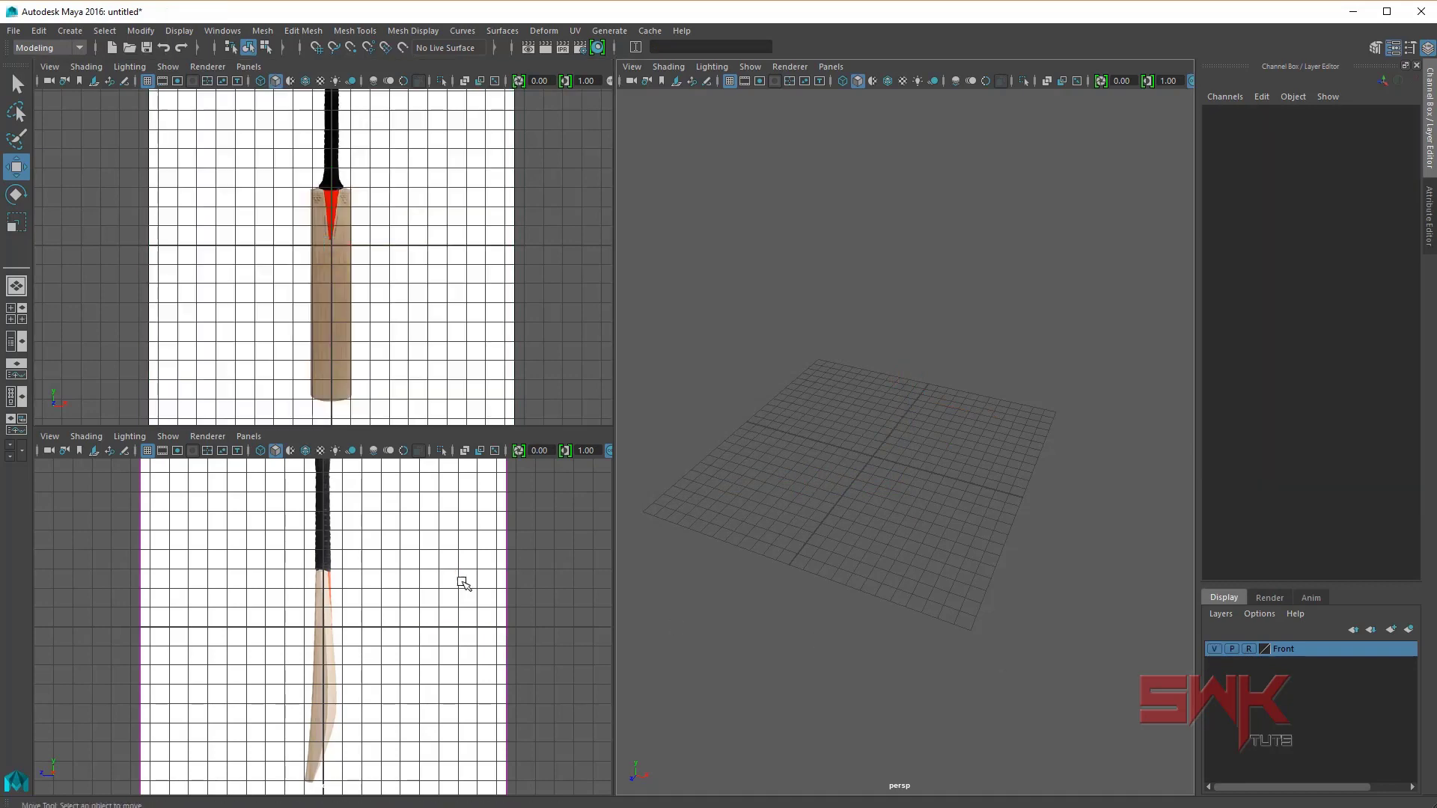
Step: Put the side image plane on a new layer named Side, set to Reference, then deselect
{"action": "left_click", "coordinate": [458, 562]}
{"action": "left_click", "coordinate": [1218, 613]}
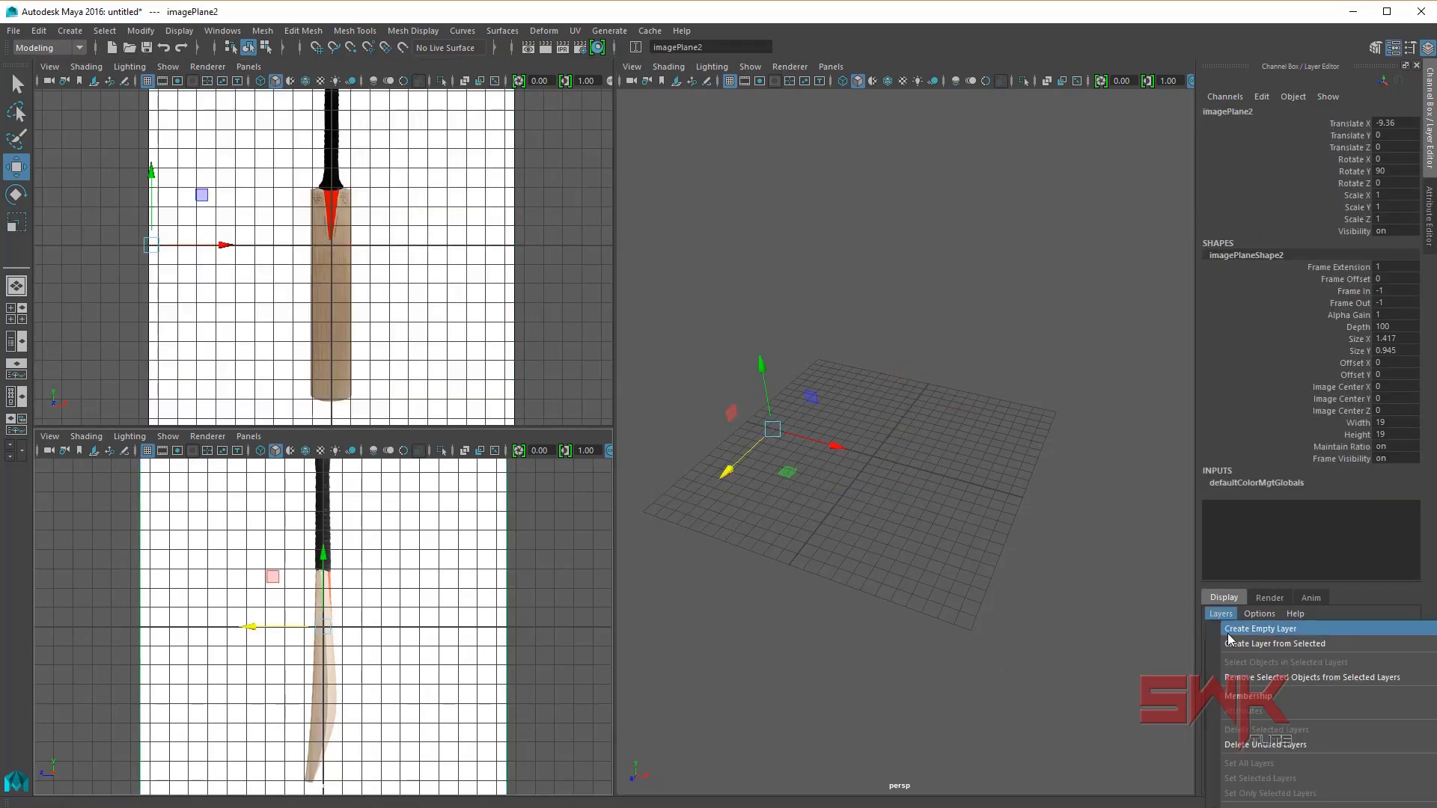
{"action": "left_click", "coordinate": [1235, 645]}
{"action": "double_click", "coordinate": [1284, 649]}
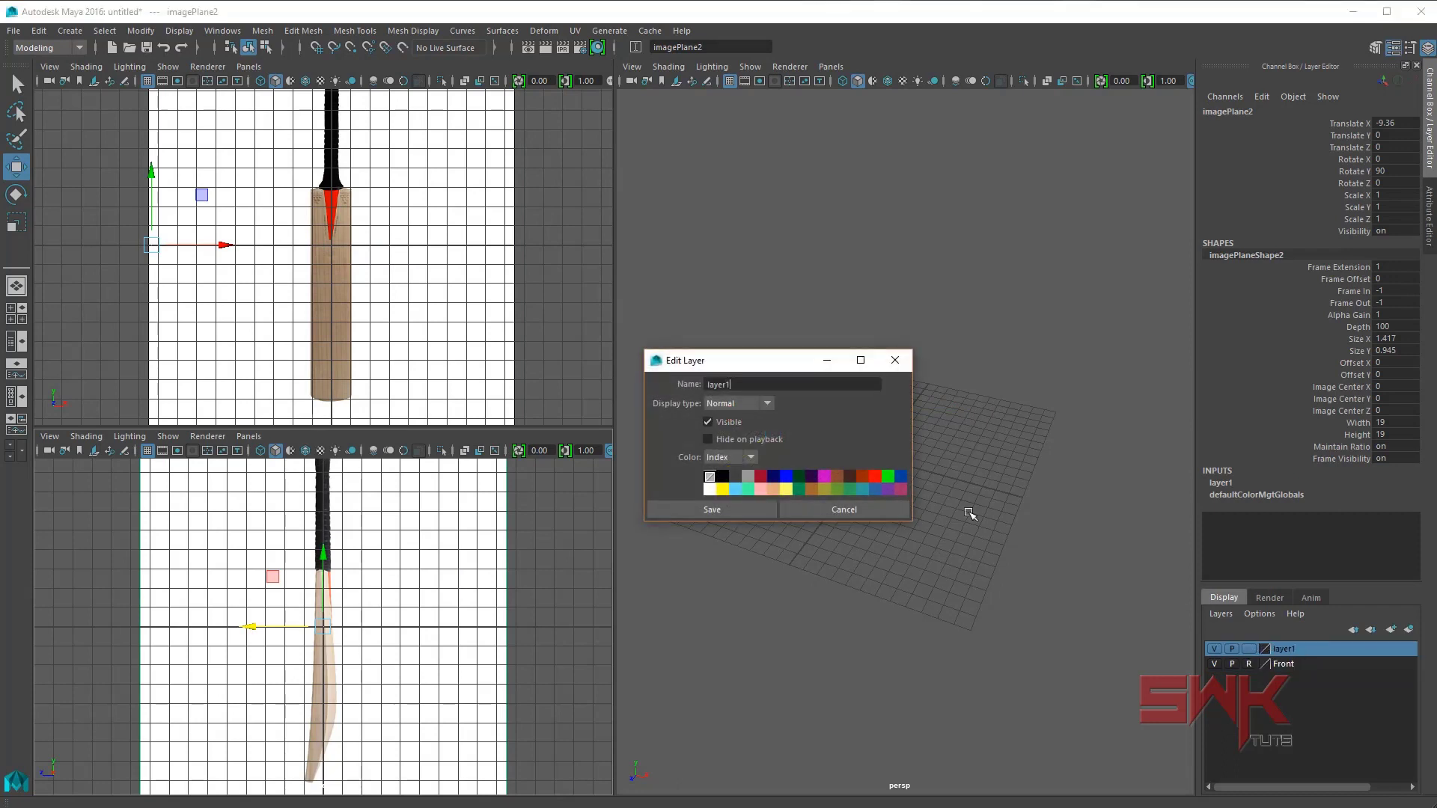
{"action": "double_click", "coordinate": [729, 384]}
{"action": "type", "text": "Side"}
{"action": "left_click", "coordinate": [704, 513]}
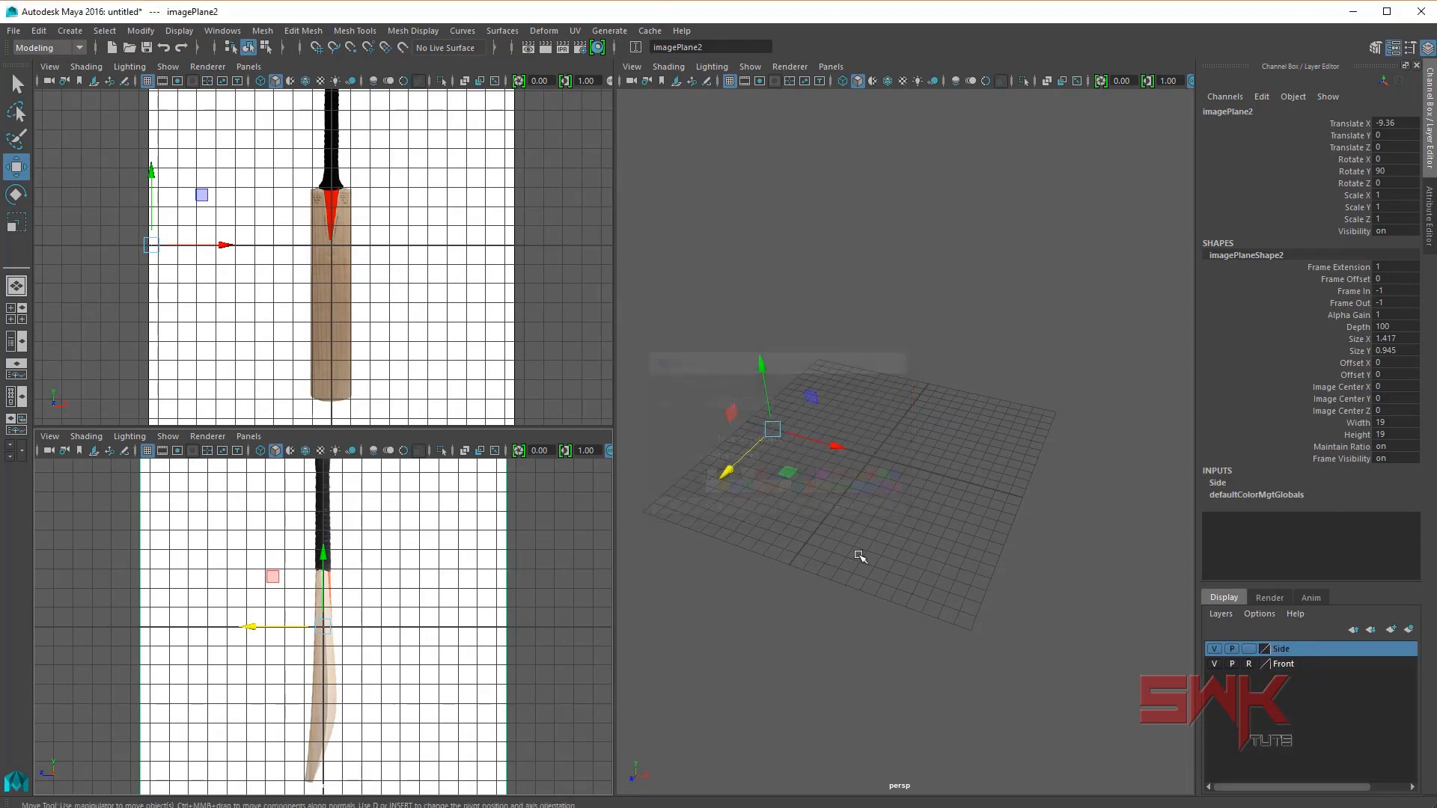
{"action": "left_click", "coordinate": [1247, 649]}
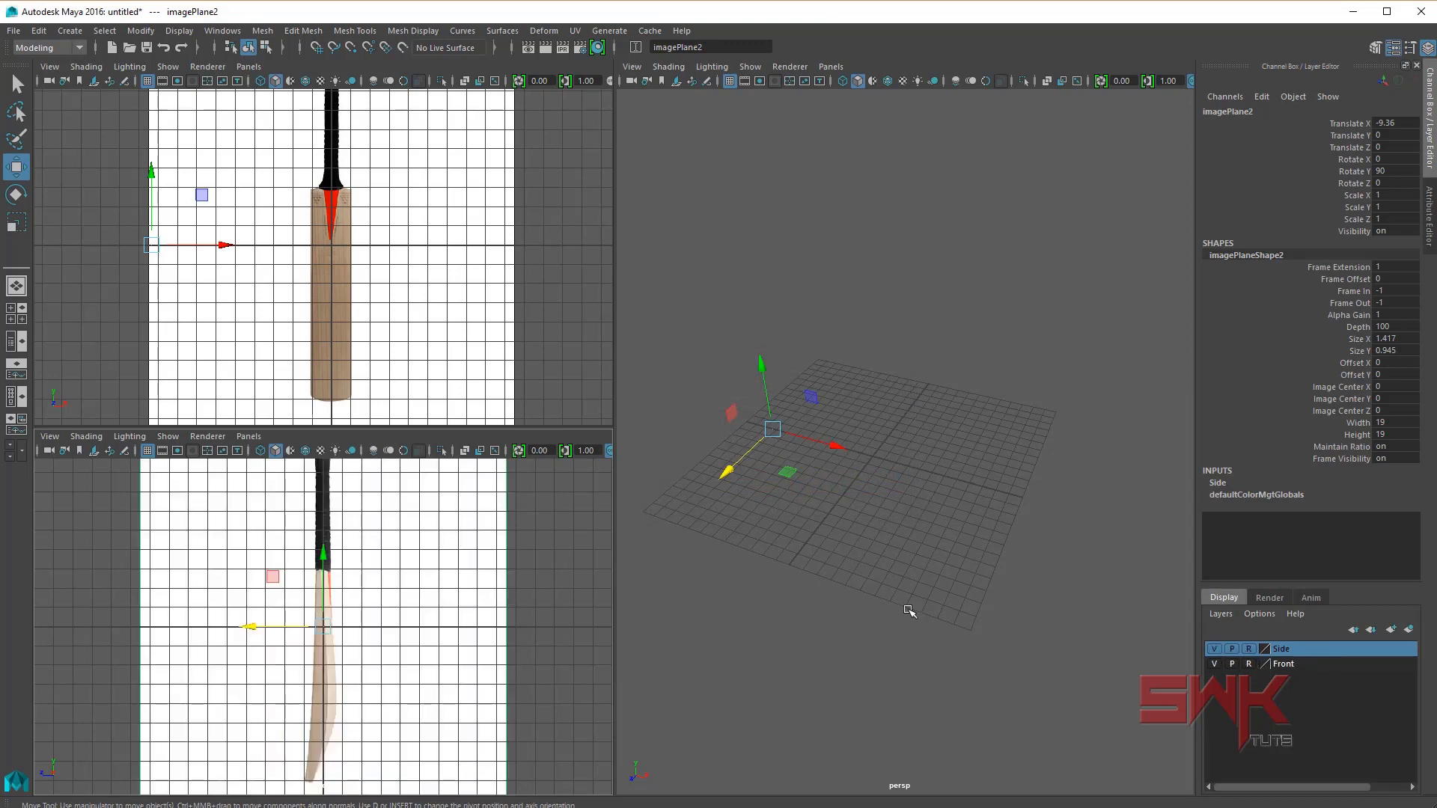
{"action": "left_click", "coordinate": [909, 612]}
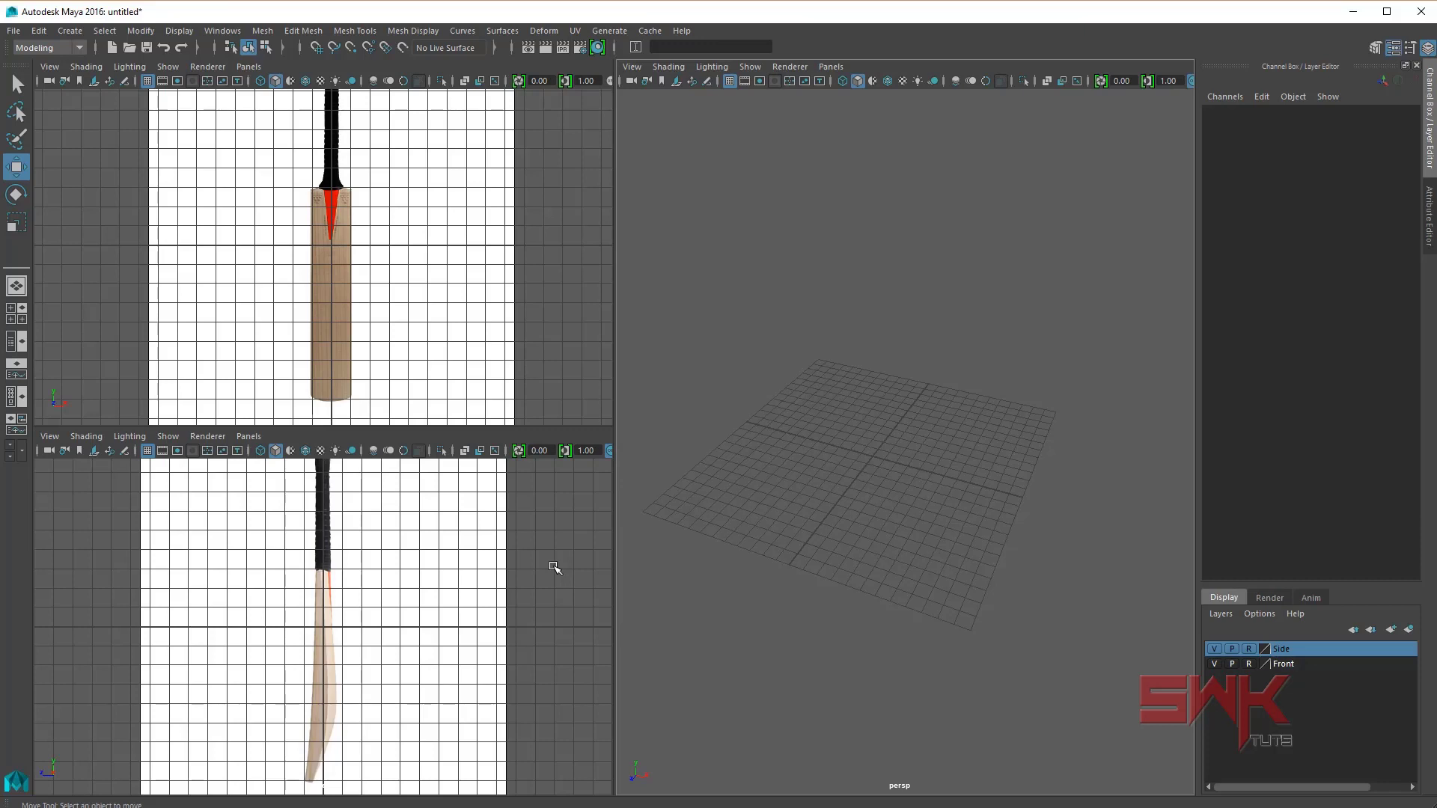
Step: Hide the grid in the side, front and perspective views and reframe the bat handle
{"action": "key", "text": "q"}
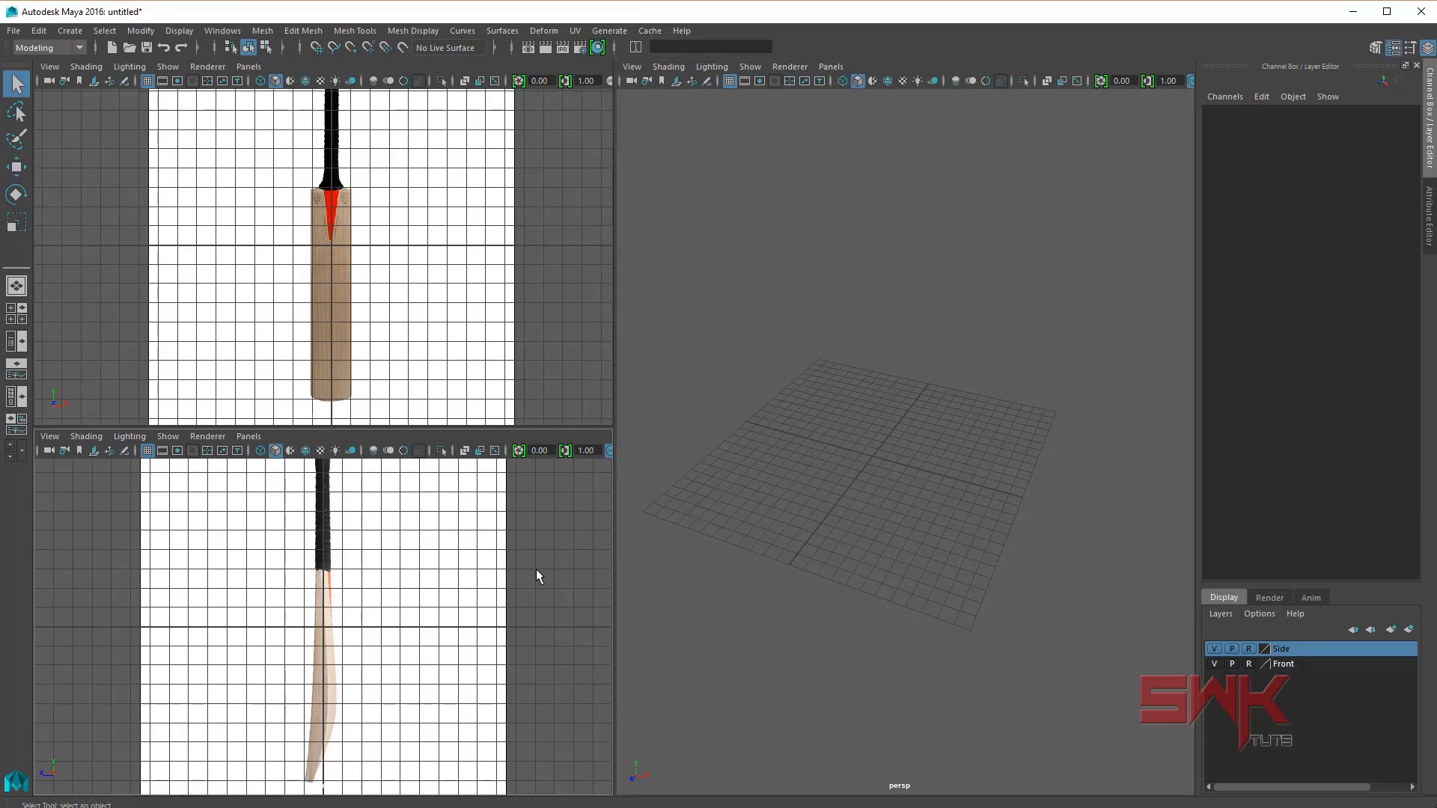
{"action": "middle_click_drag", "start_coordinate": [442, 298], "coordinate": [459, 372], "text": "alt"}
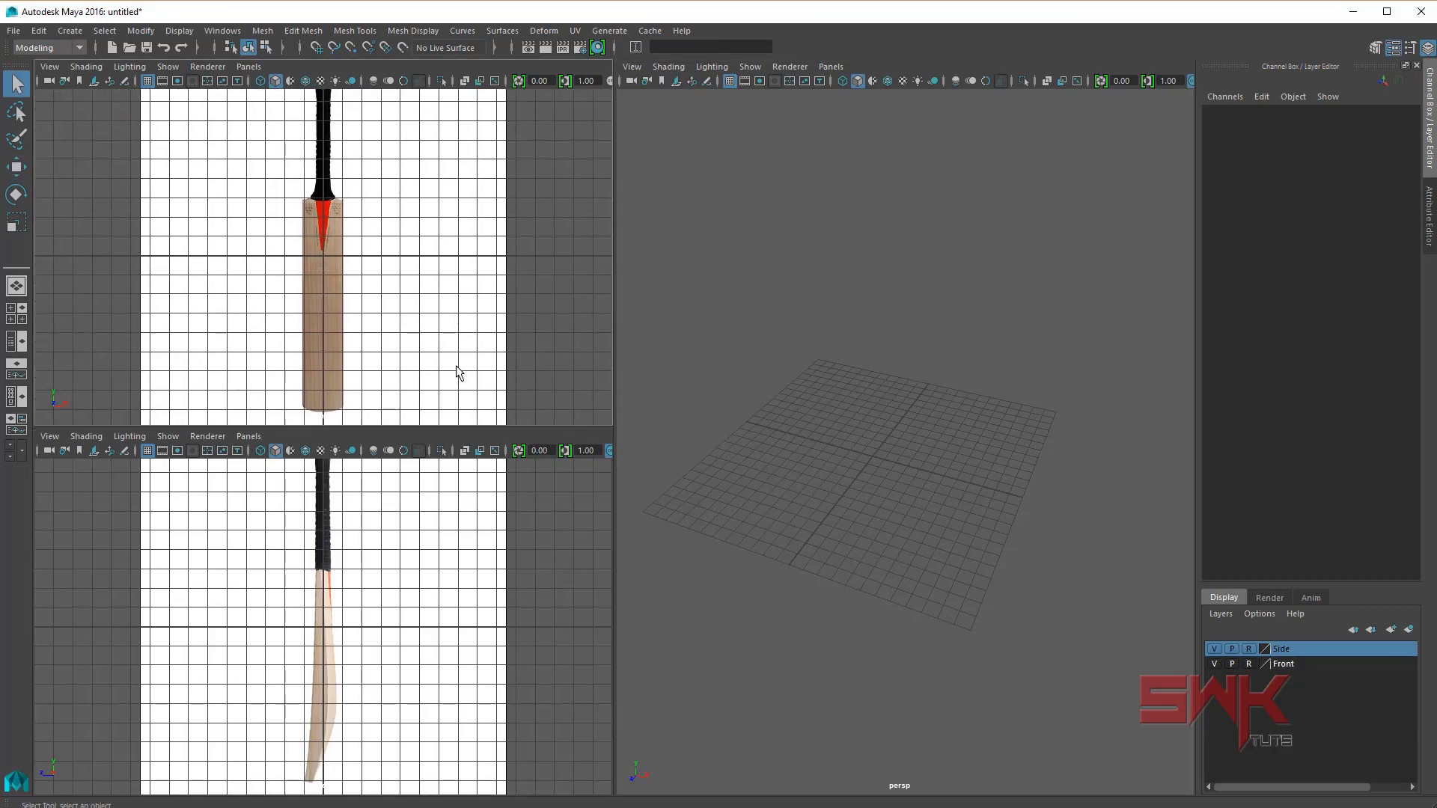
{"action": "middle_click_drag", "start_coordinate": [446, 635], "coordinate": [449, 635], "text": "alt"}
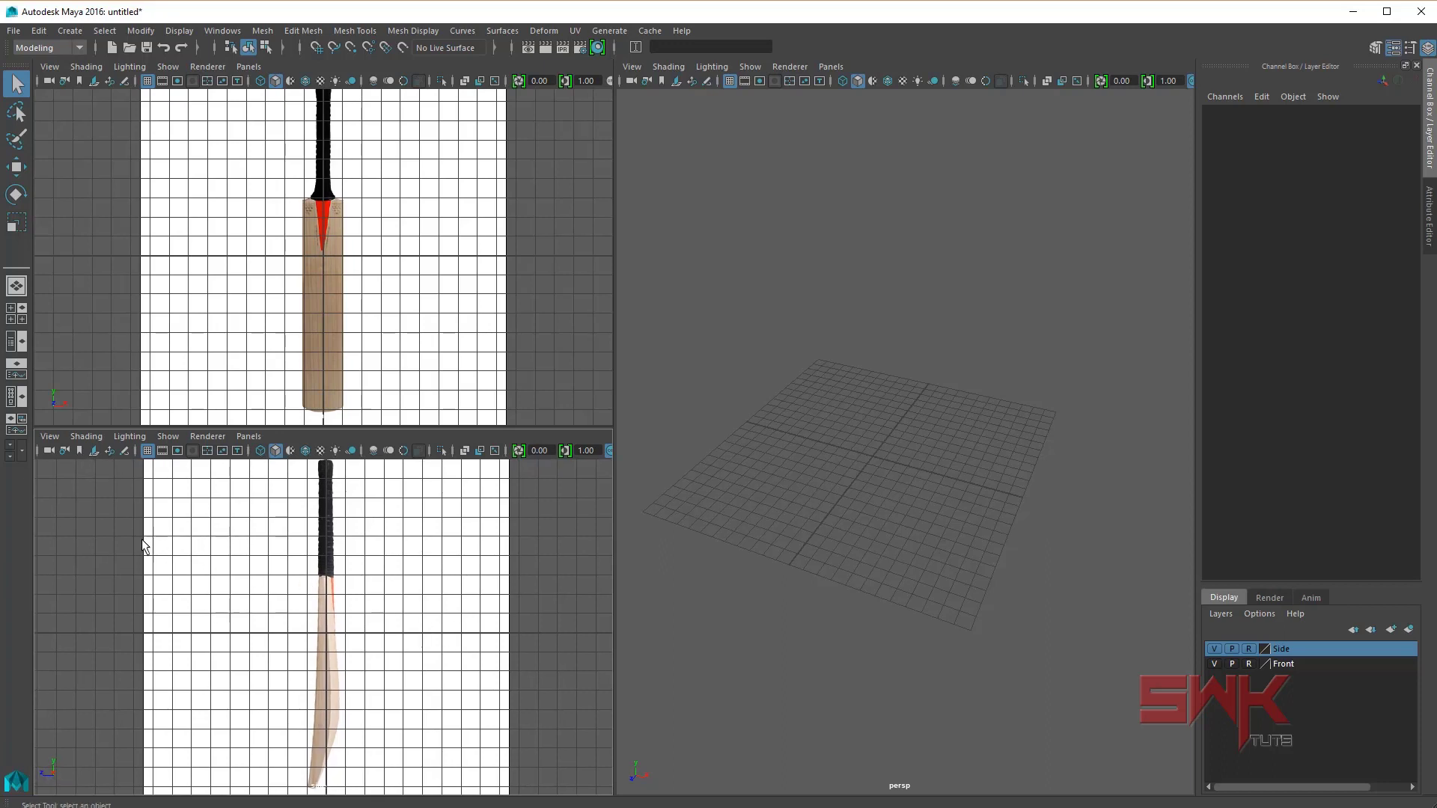
{"action": "left_click", "coordinate": [148, 449]}
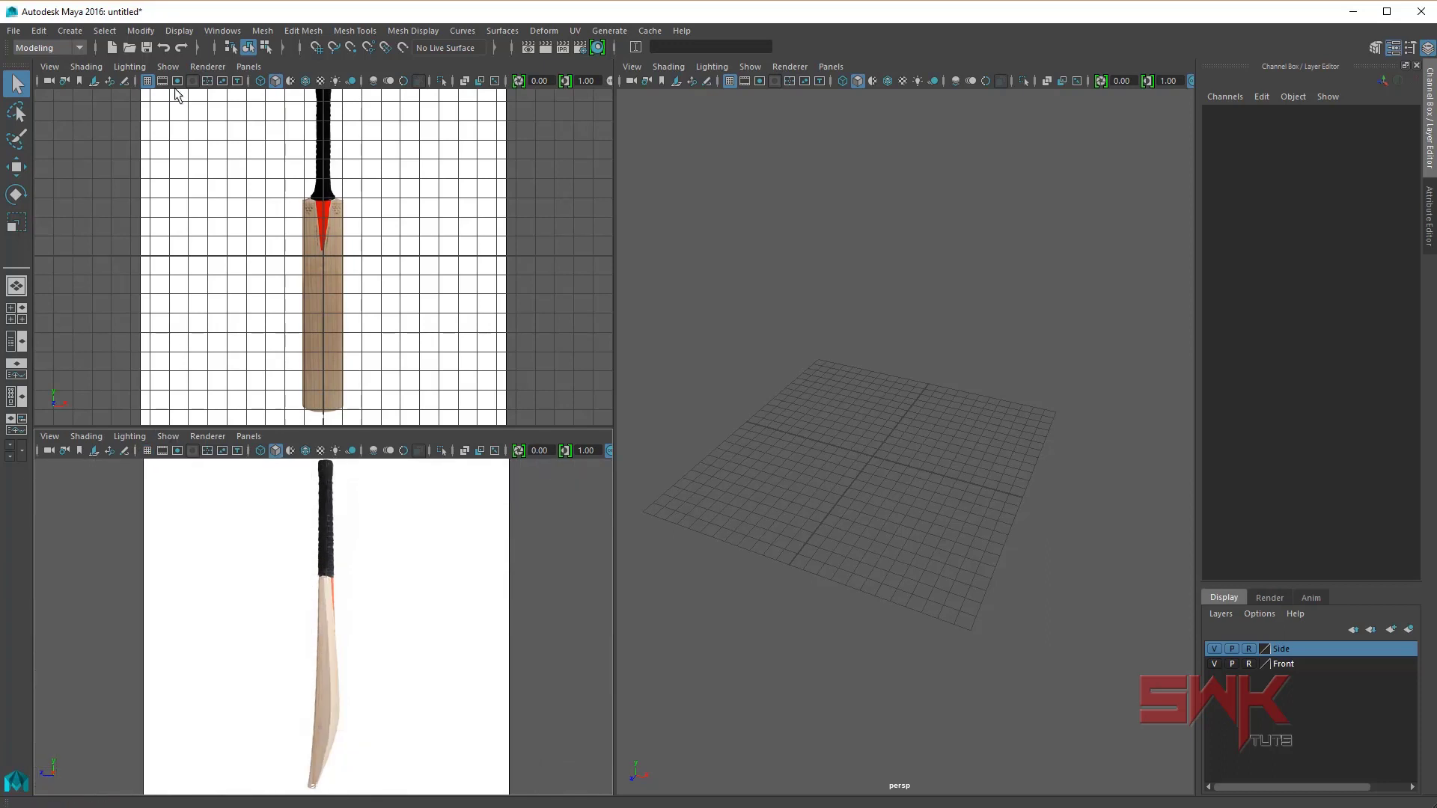
{"action": "left_click", "coordinate": [147, 81]}
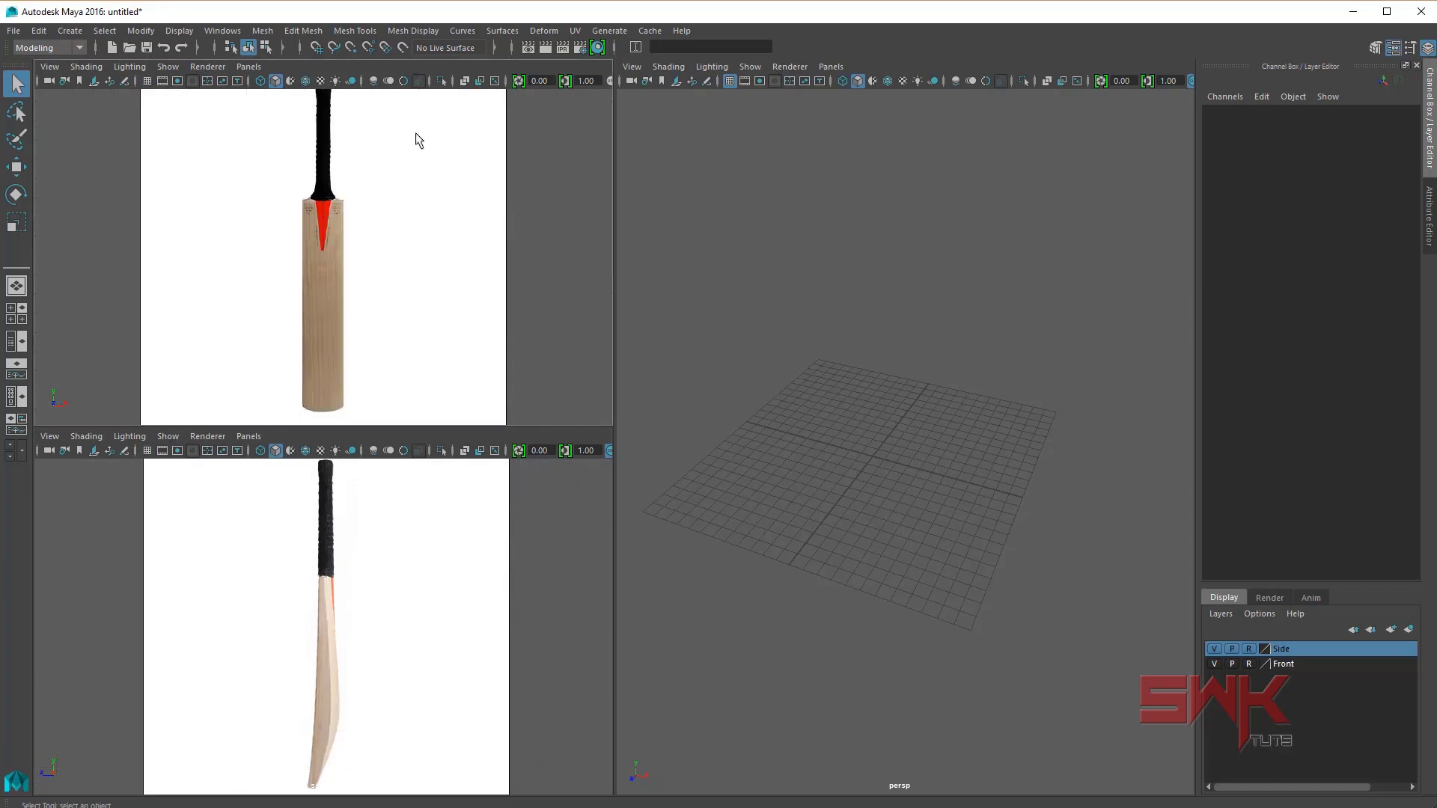
{"action": "left_click", "coordinate": [728, 80]}
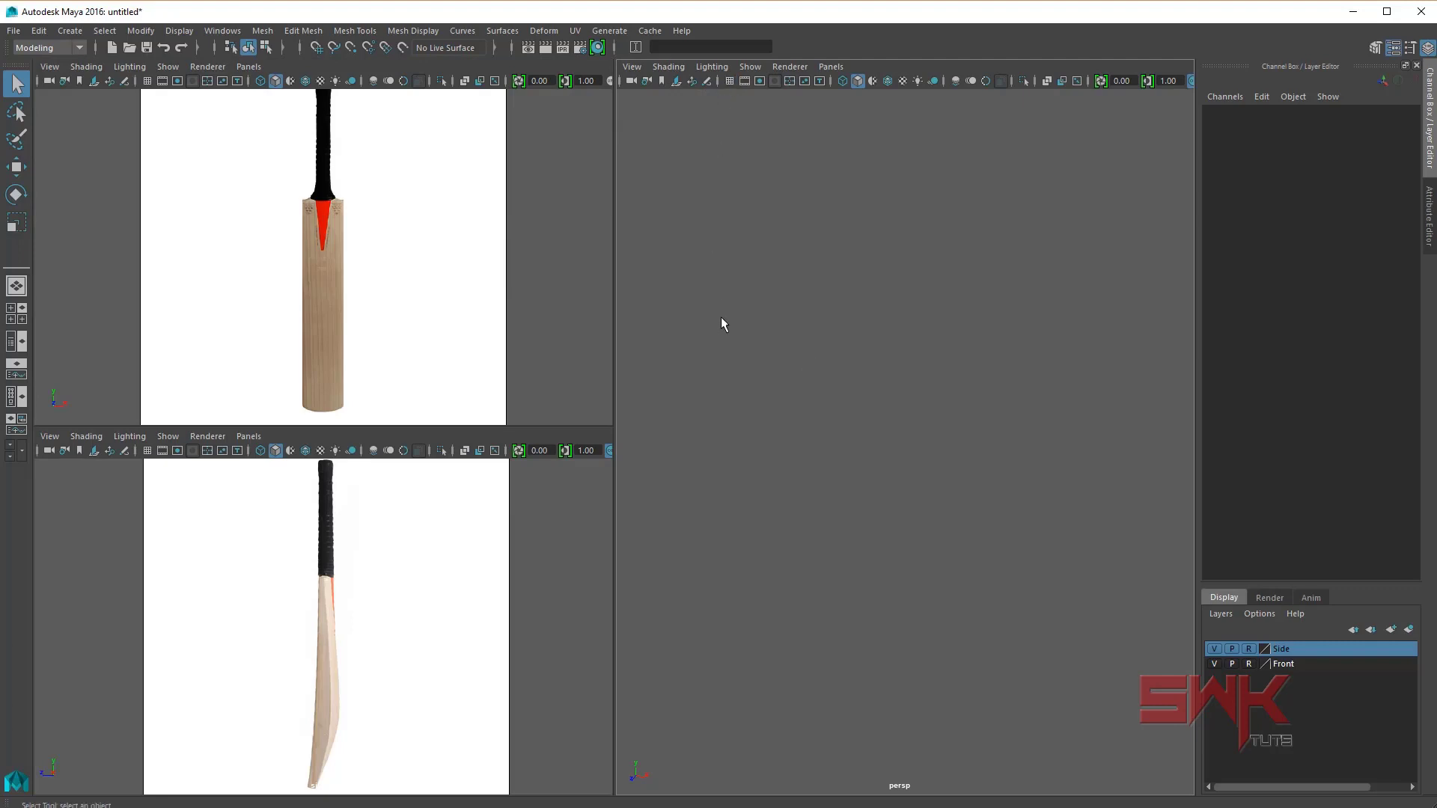
{"action": "middle_click_drag", "start_coordinate": [379, 336], "coordinate": [371, 336], "text": "alt"}
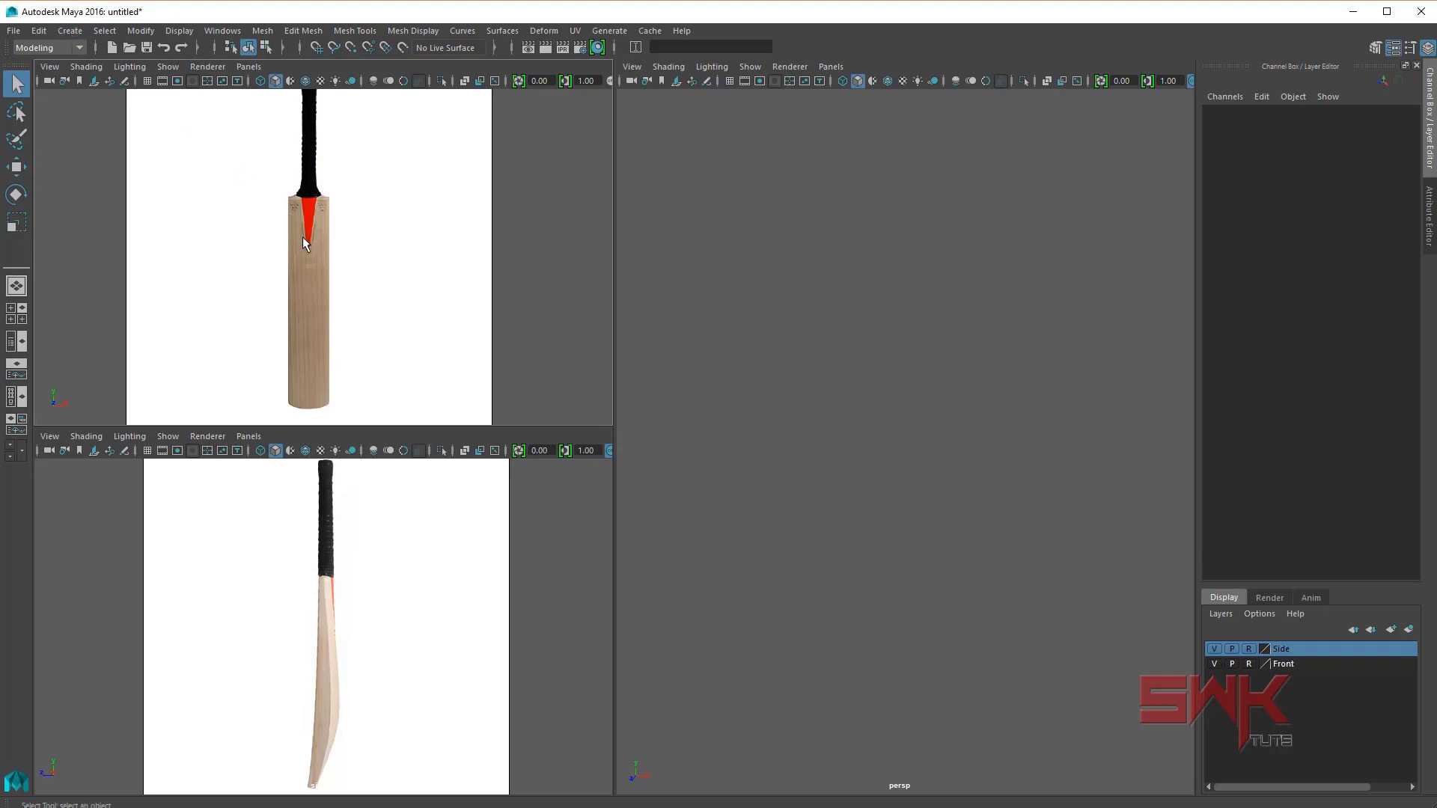
{"action": "scroll", "coordinate": [304, 241], "scroll_direction": "up", "scroll_amount": 1}
{"action": "scroll", "coordinate": [273, 231], "scroll_direction": "up", "scroll_amount": 1}
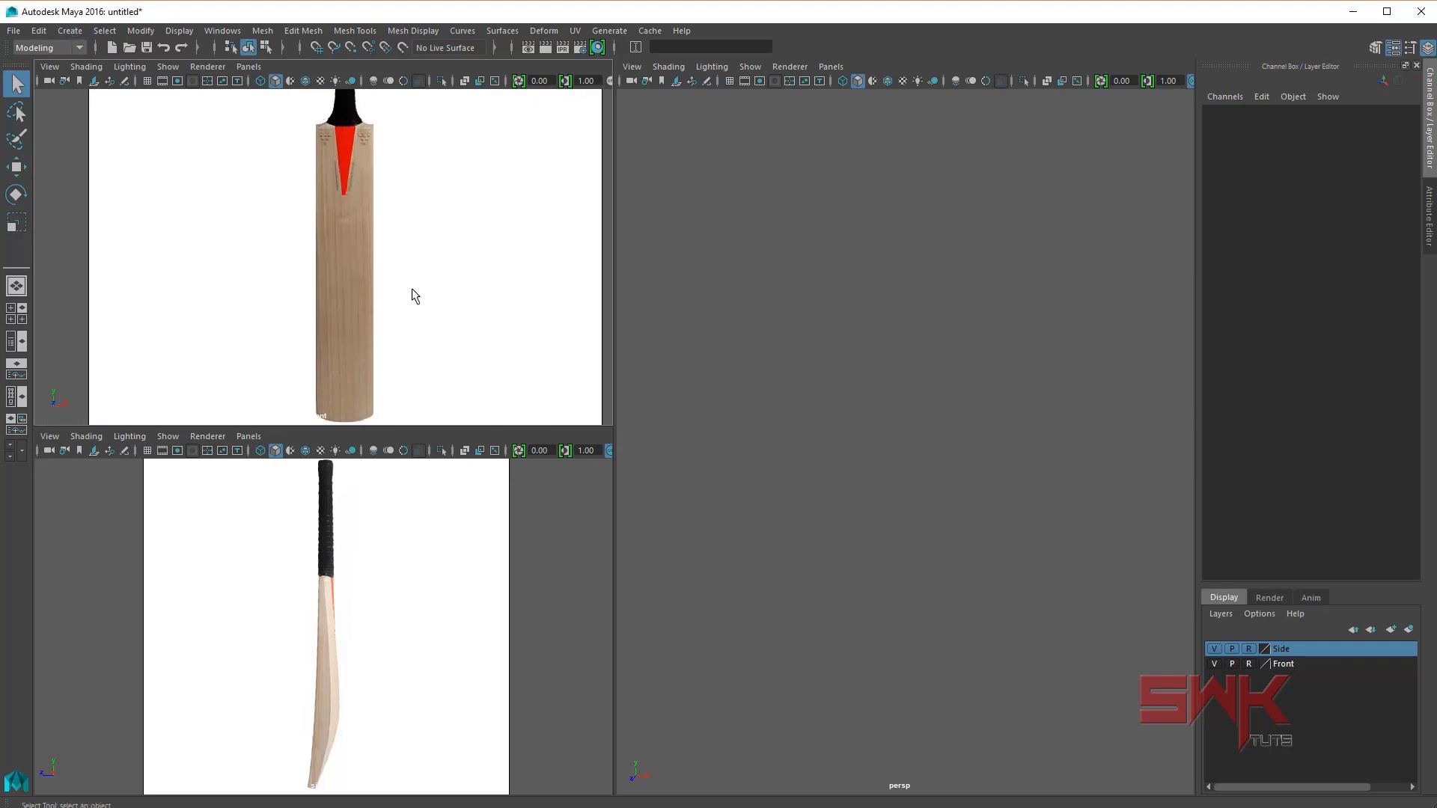
{"action": "mouse_move", "coordinate": [381, 125]}
{"action": "middle_mouse_down", "text": "alt"}
{"action": "mouse_move", "coordinate": [352, 269]}
{"action": "mouse_move", "coordinate": [314, 105]}
{"action": "middle_mouse_up", "text": "alt"}
{"action": "scroll", "coordinate": [247, 216], "scroll_direction": "down", "scroll_amount": 1}
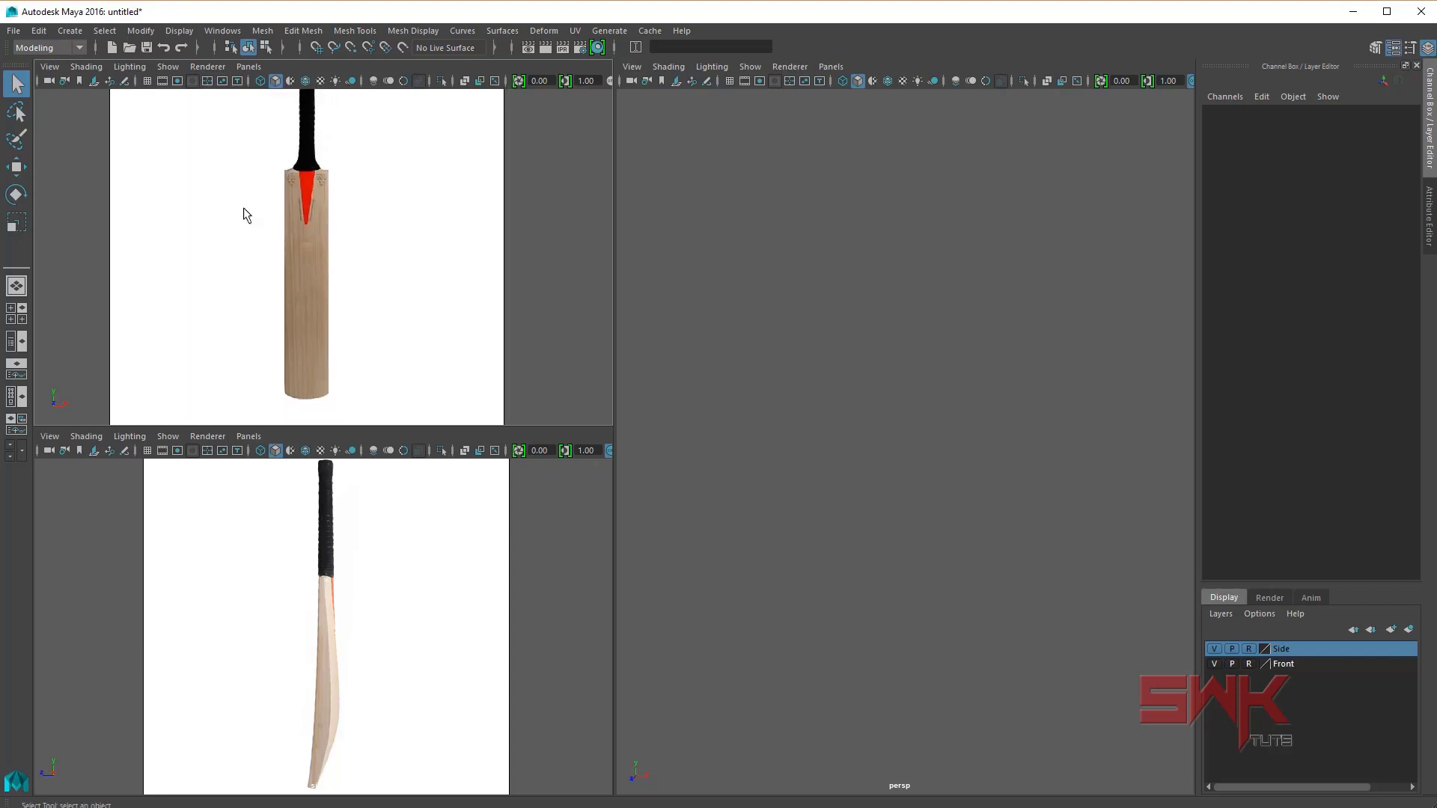
Step: Draw an interactive polygon cube, pCube1, over the bat blade in the front view
{"action": "left_click", "coordinate": [70, 31]}
{"action": "mouse_move", "coordinate": [114, 84]}
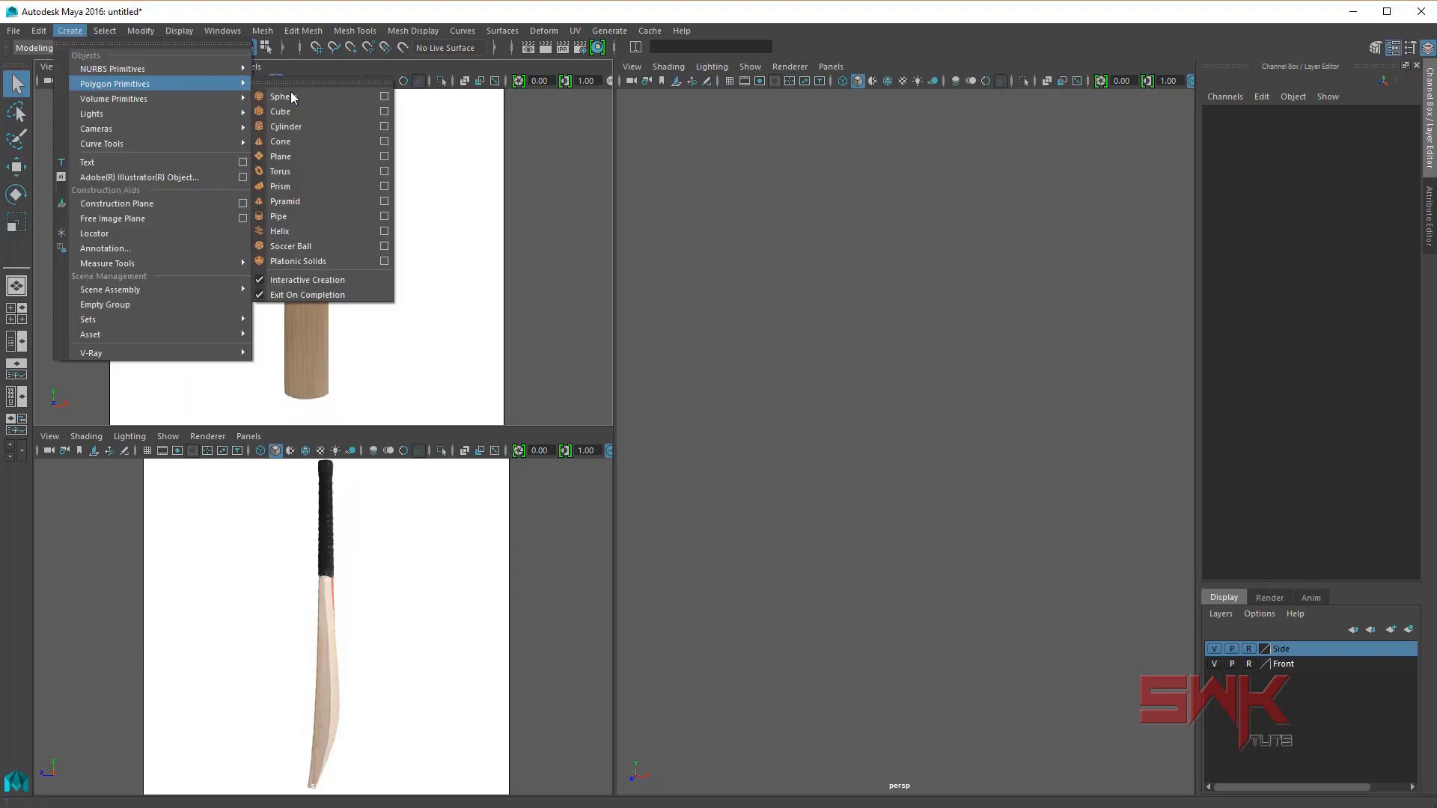
{"action": "left_click", "coordinate": [312, 112]}
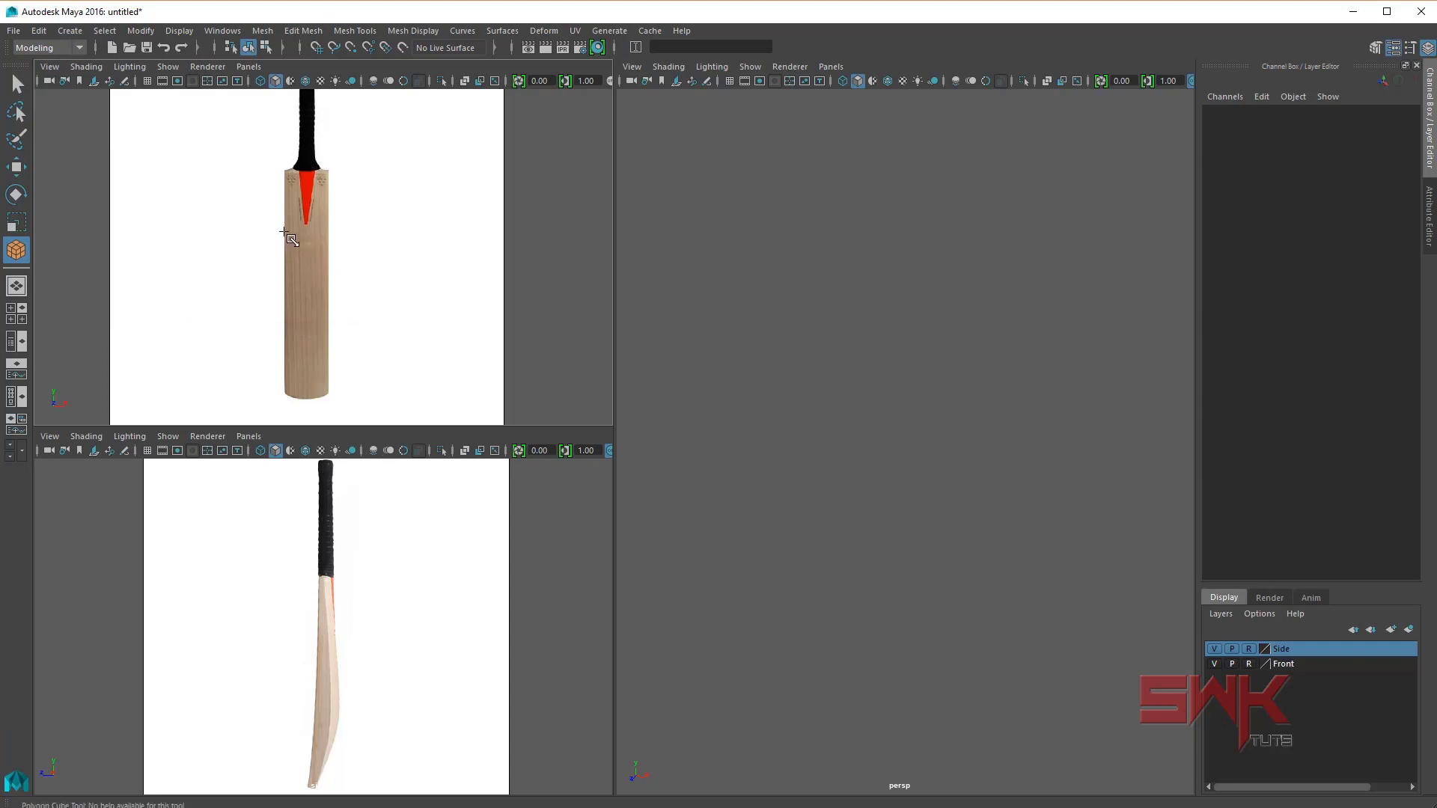
{"action": "mouse_move", "coordinate": [284, 228]}
{"action": "left_mouse_down"}
{"action": "mouse_move", "coordinate": [330, 364]}
{"action": "mouse_move", "coordinate": [249, 217]}
{"action": "left_mouse_up"}
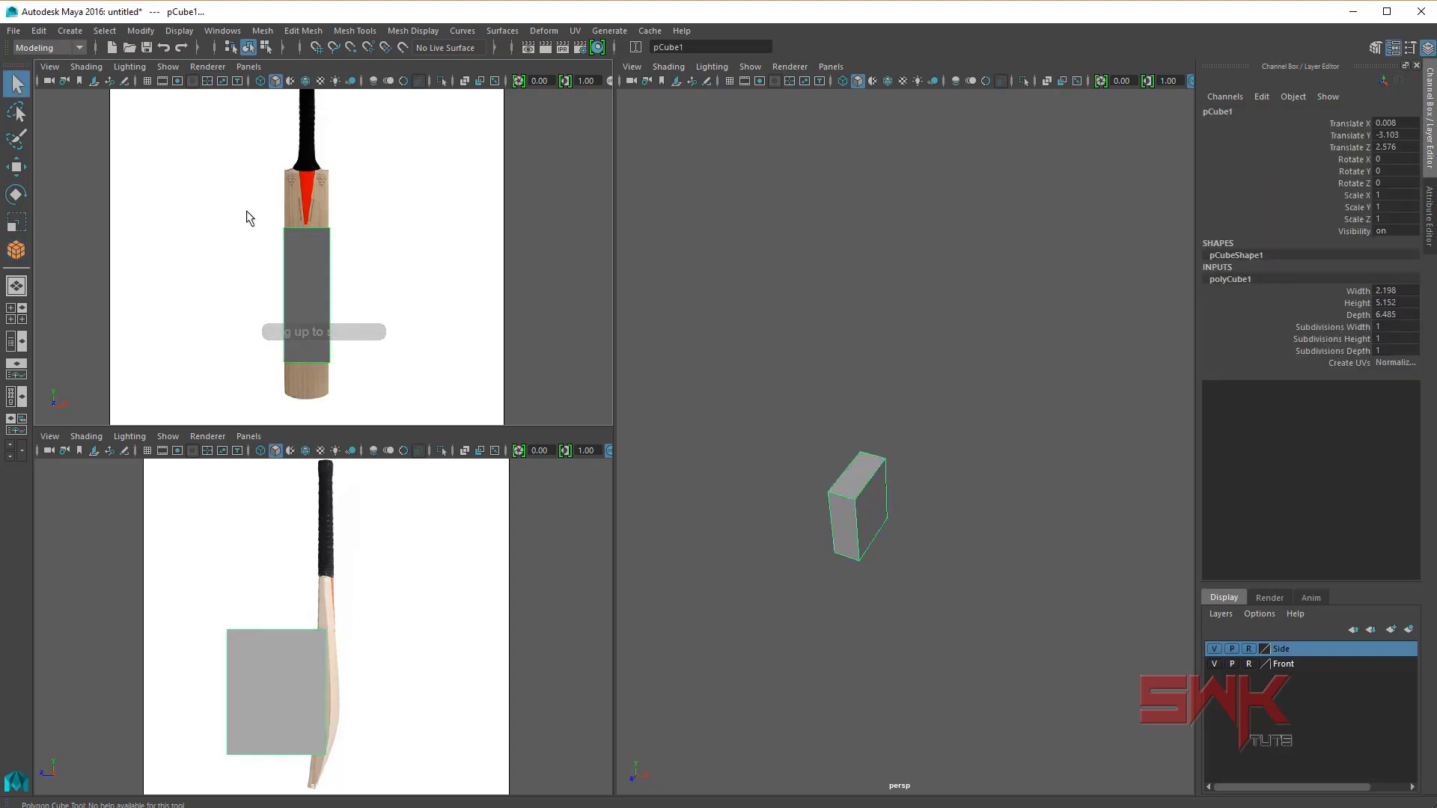
{"action": "scroll", "coordinate": [274, 315], "scroll_direction": "up", "scroll_amount": 3}
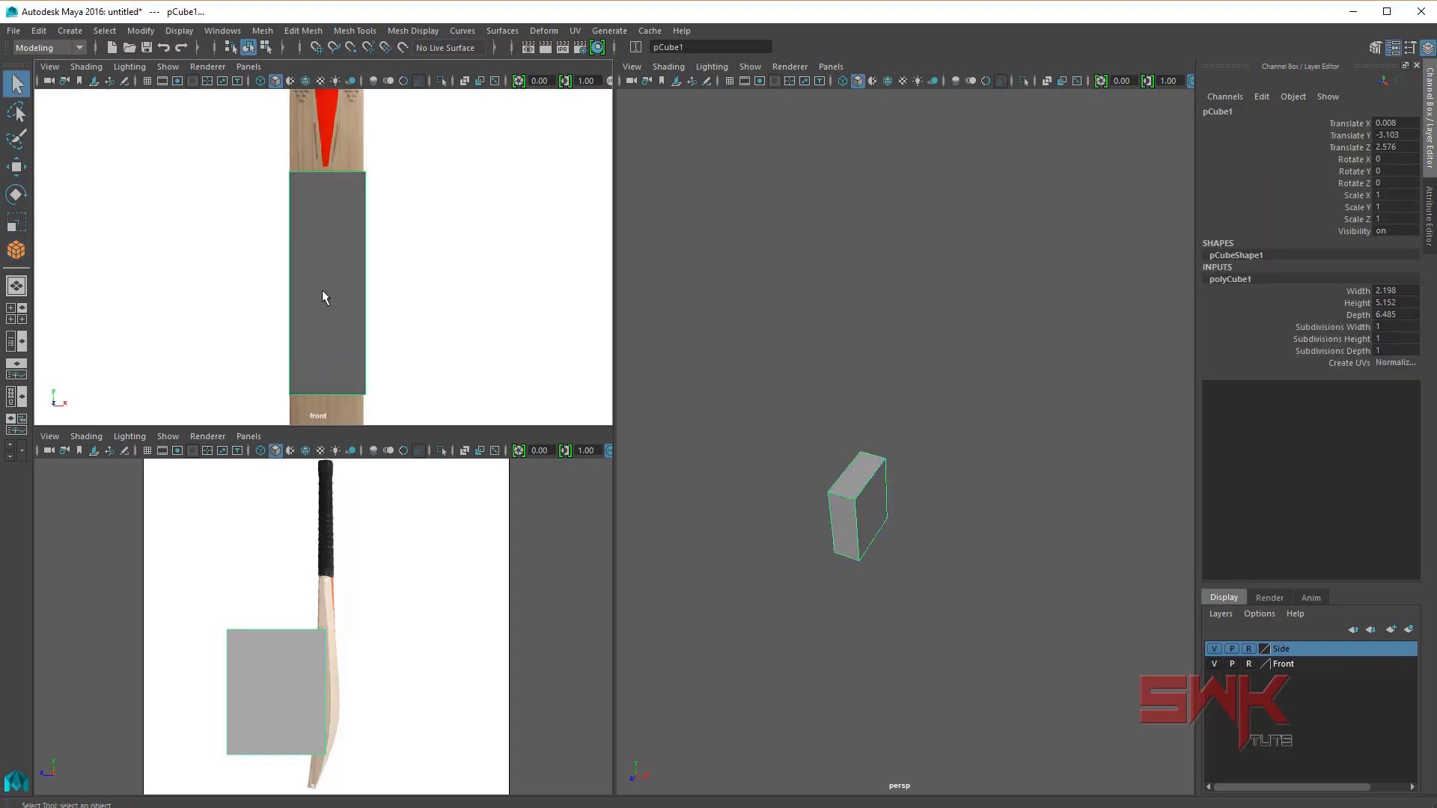
{"action": "middle_click_drag", "start_coordinate": [321, 297], "coordinate": [322, 301], "text": "alt"}
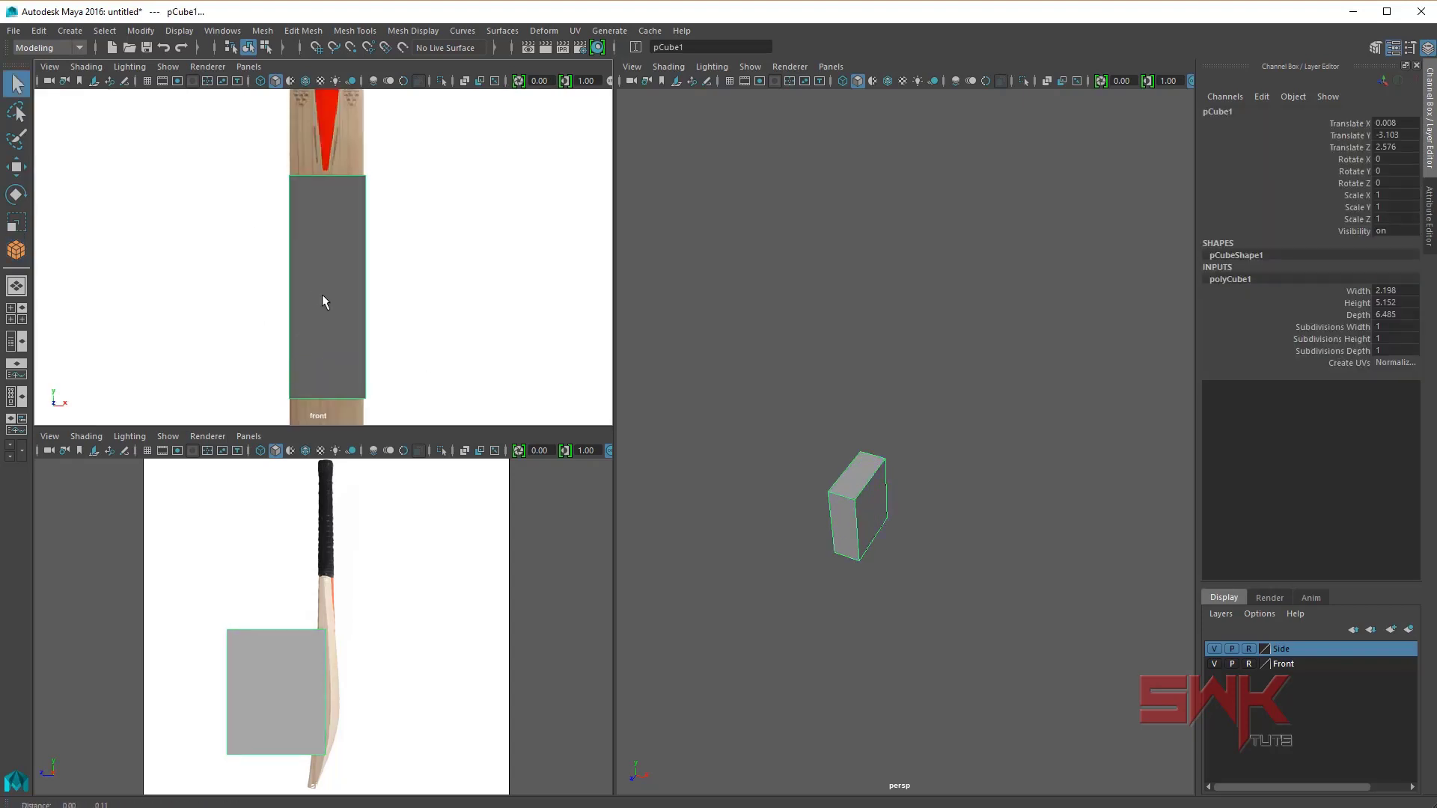
{"action": "left_click", "coordinate": [84, 66]}
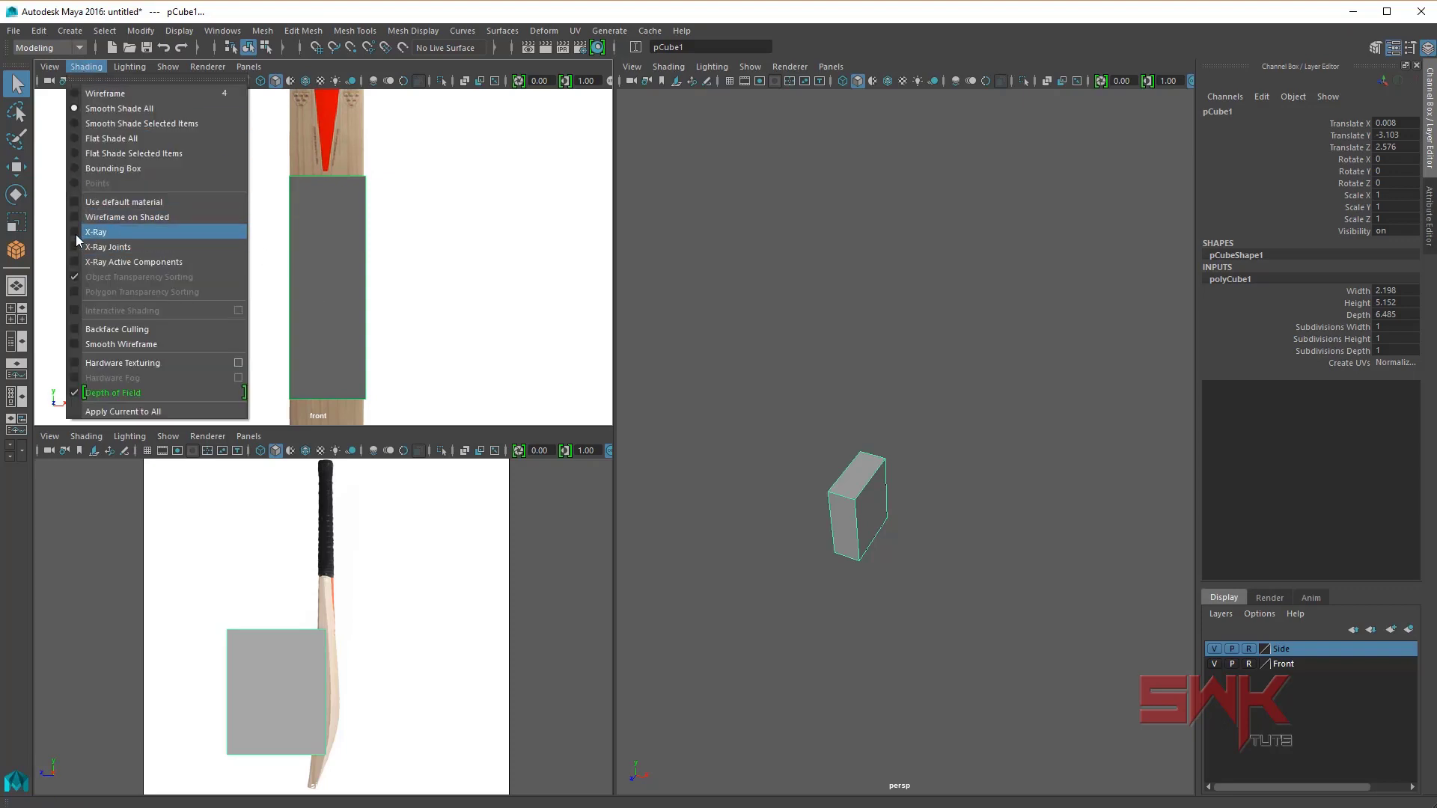
Step: Turn on X-ray shading in the front and side views and give pCube1 2 width subdivisions
{"action": "left_click", "coordinate": [75, 235]}
{"action": "left_click", "coordinate": [86, 436]}
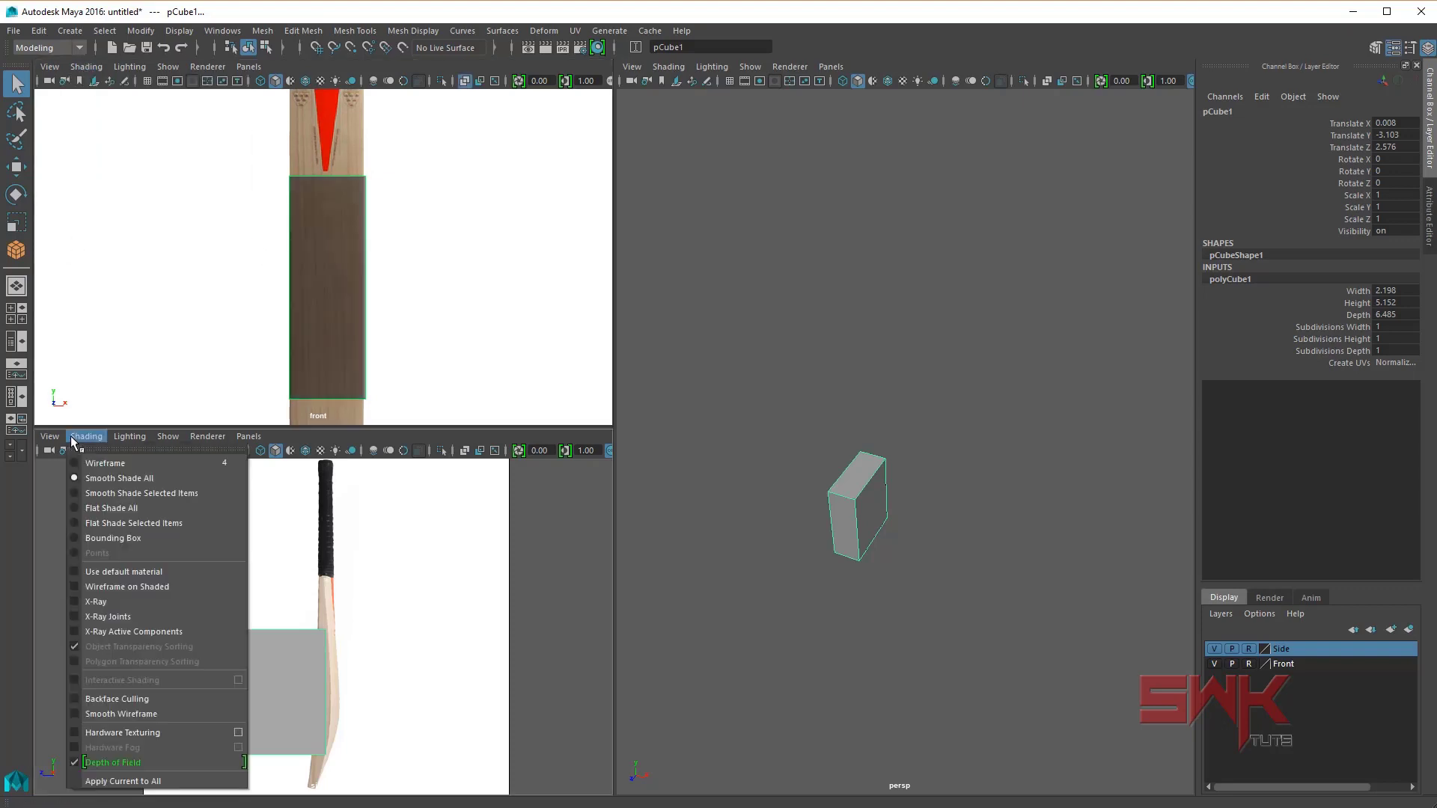
{"action": "left_click", "coordinate": [70, 600]}
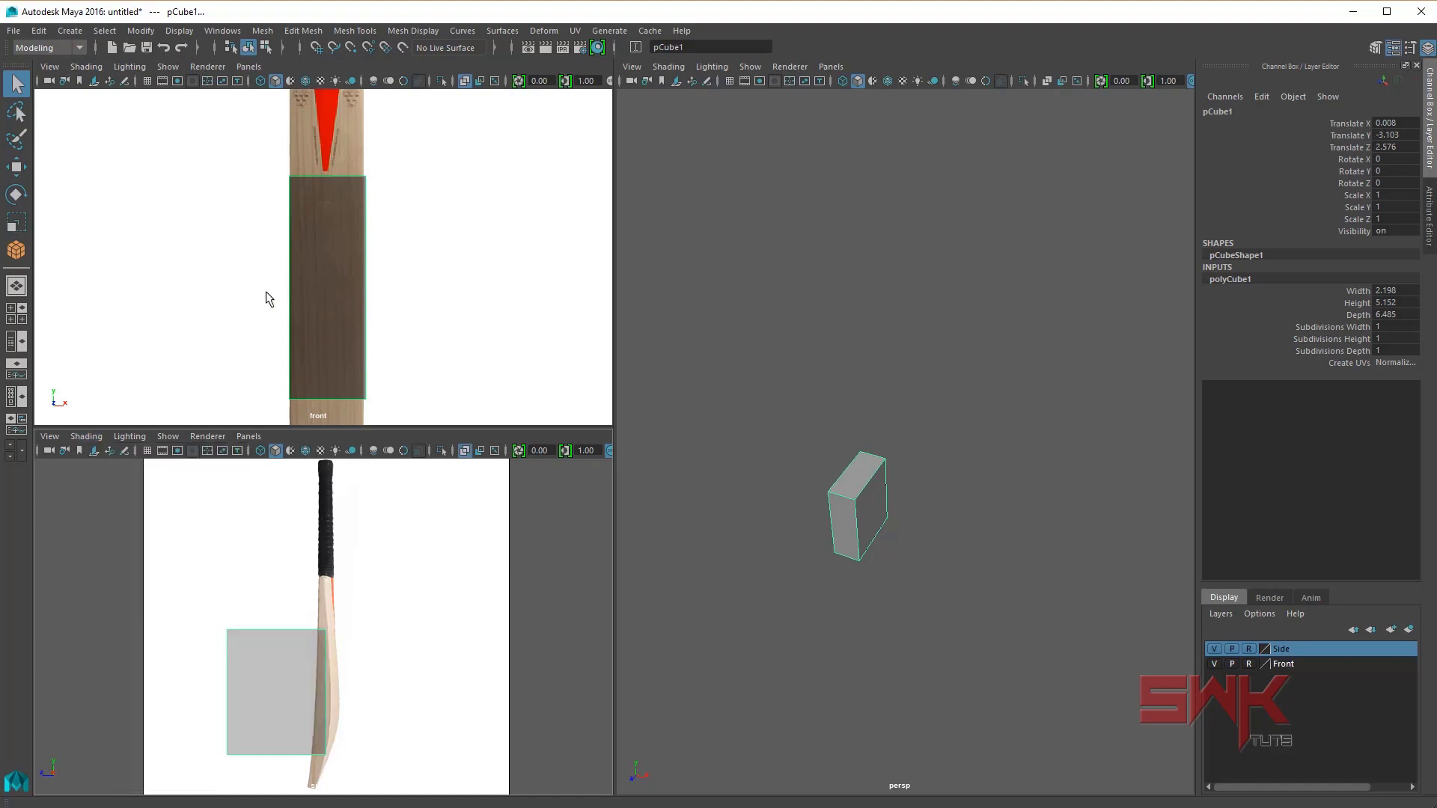
{"action": "scroll", "coordinate": [366, 314], "scroll_direction": "down", "scroll_amount": 2}
{"action": "scroll", "coordinate": [374, 315], "scroll_direction": "up", "scroll_amount": 3}
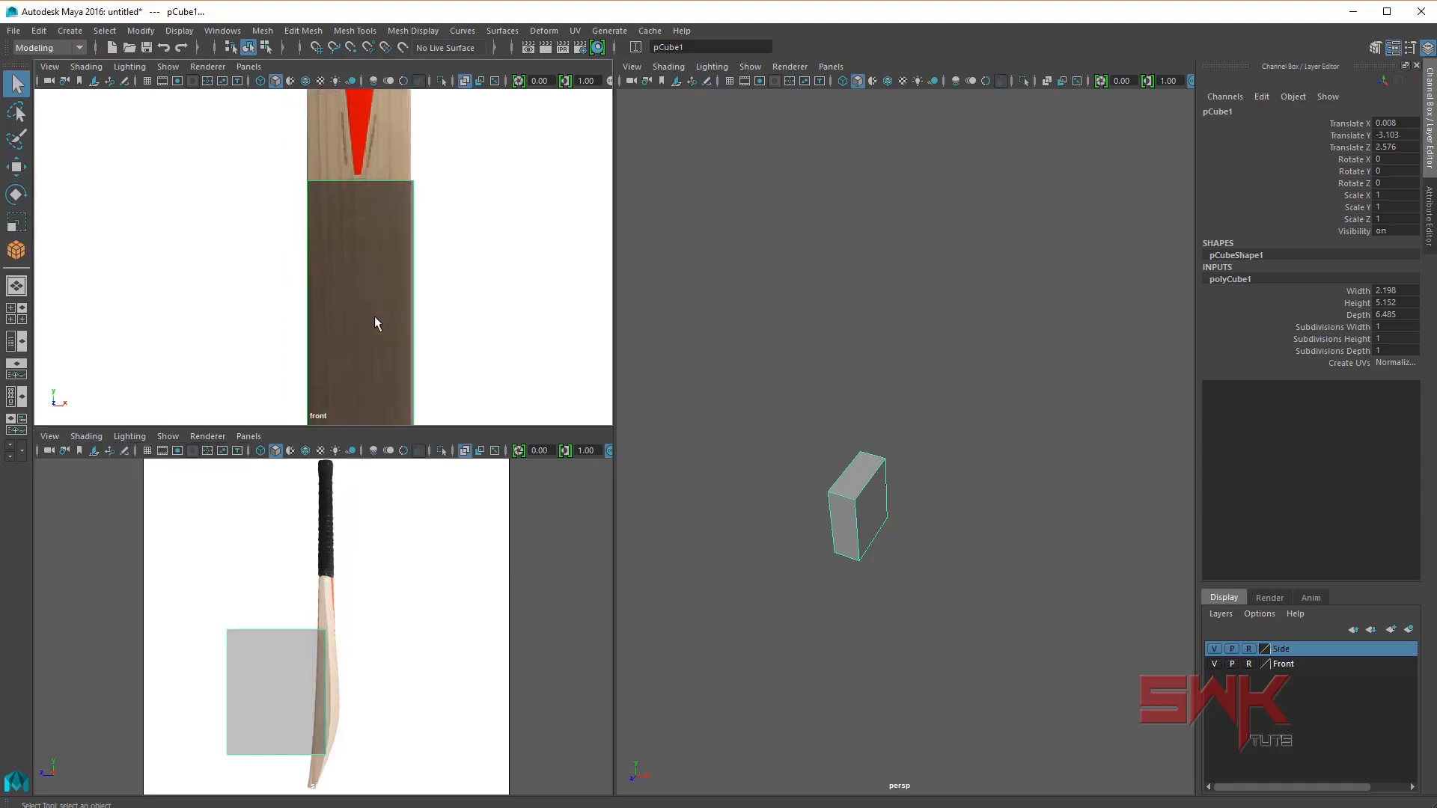
{"action": "scroll", "coordinate": [374, 310], "scroll_direction": "up", "scroll_amount": 1}
{"action": "left_click", "coordinate": [1347, 327]}
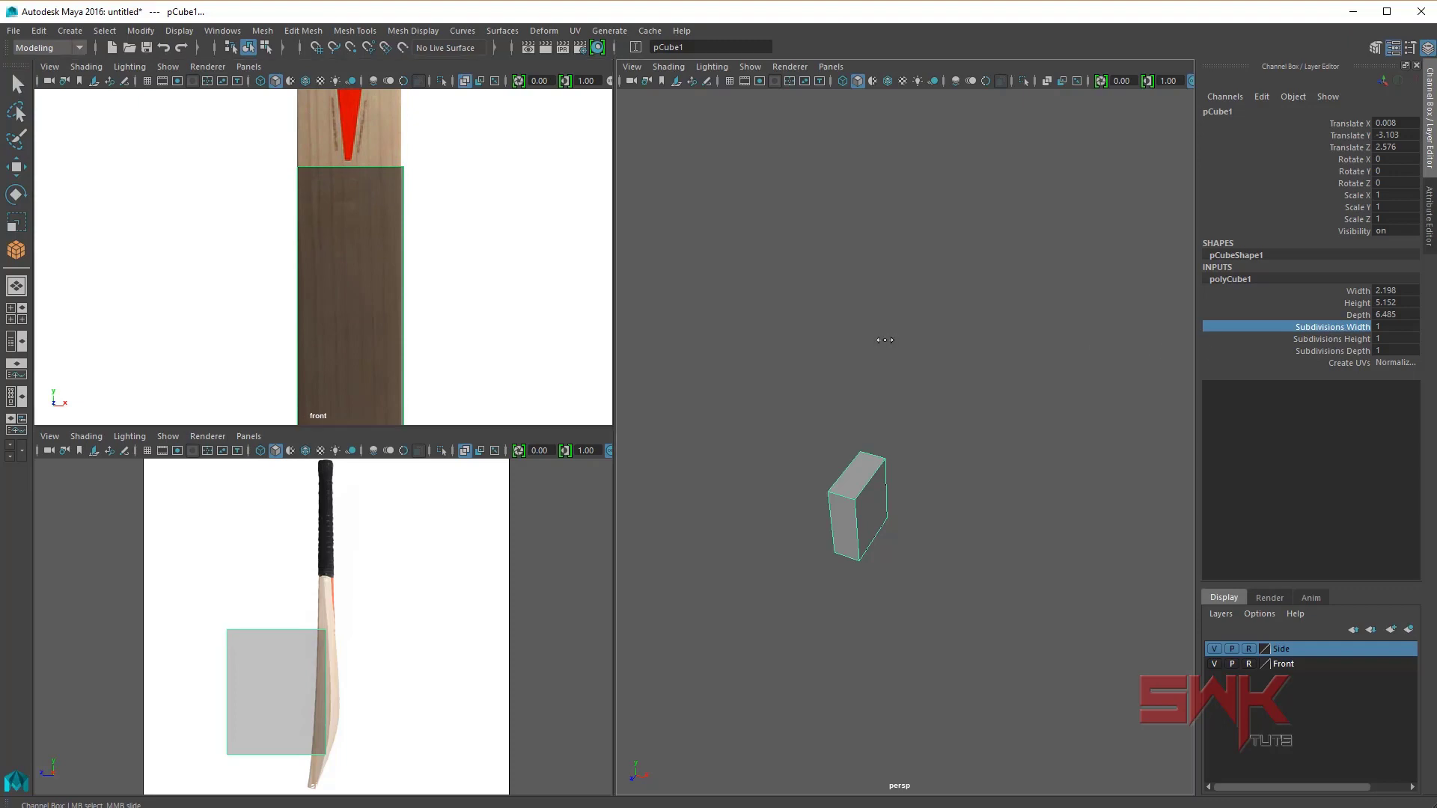
Step: Scale pCube1 to X 0.98 and move it to Translate X -0.026 over the blade
{"action": "key", "text": "space"}
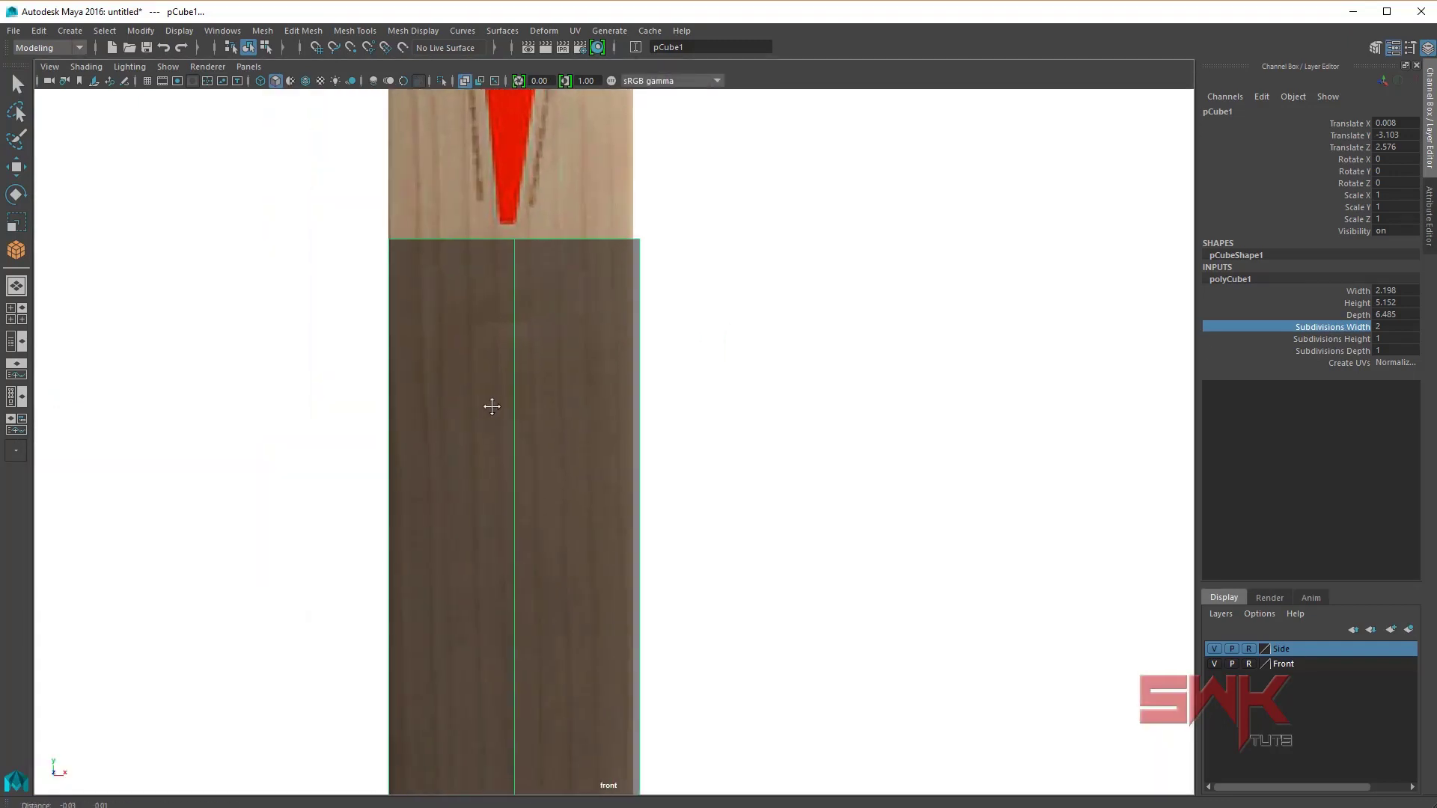
{"action": "scroll", "coordinate": [494, 416], "scroll_direction": "up", "scroll_amount": 2}
{"action": "middle_click_drag", "start_coordinate": [502, 407], "coordinate": [497, 388], "text": "alt"}
{"action": "key", "text": "r"}
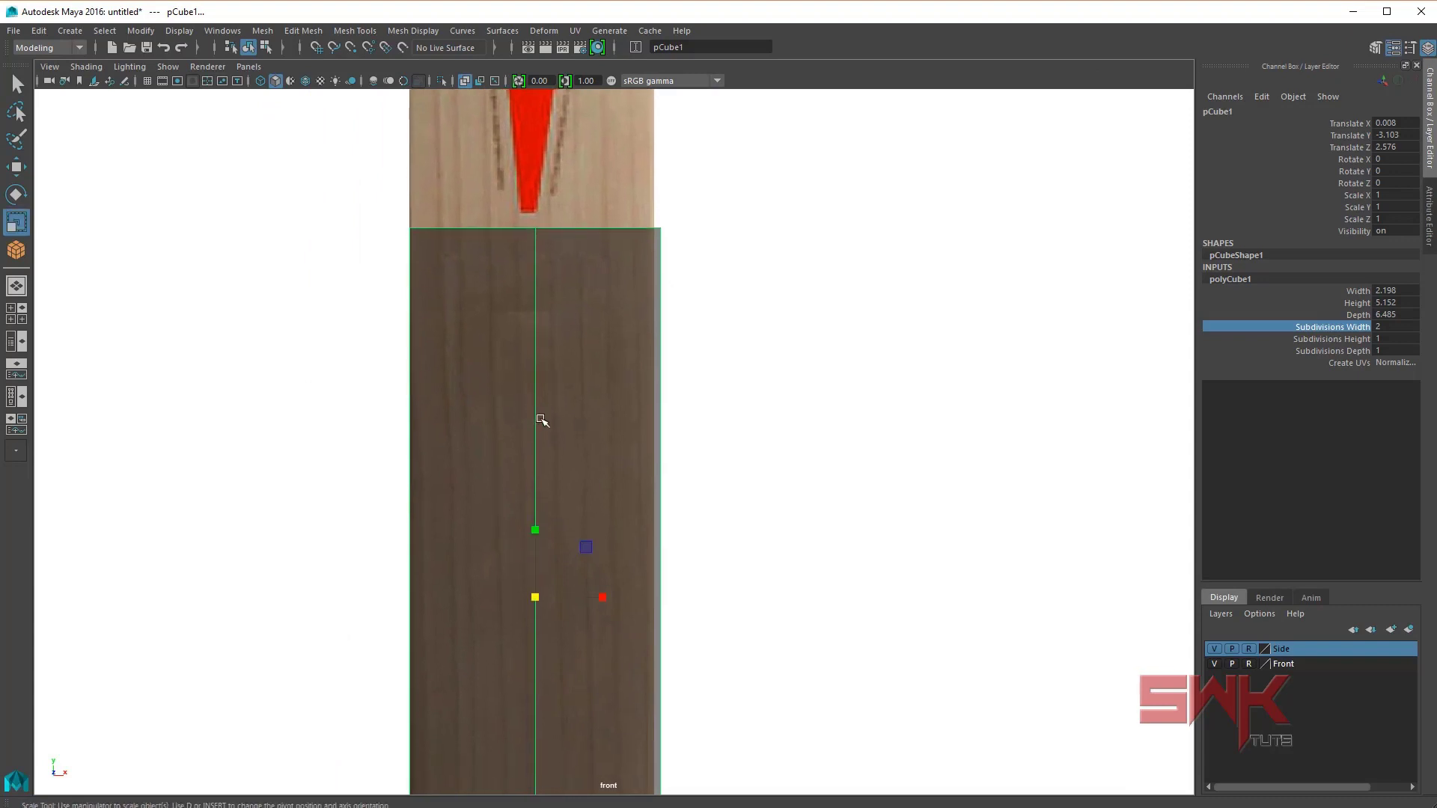
{"action": "mouse_move", "coordinate": [552, 508]}
{"action": "middle_mouse_down", "text": "alt"}
{"action": "mouse_move", "coordinate": [655, 465]}
{"action": "mouse_move", "coordinate": [605, 475]}
{"action": "middle_mouse_up", "text": "alt"}
{"action": "scroll", "coordinate": [648, 465], "scroll_direction": "up", "scroll_amount": 2}
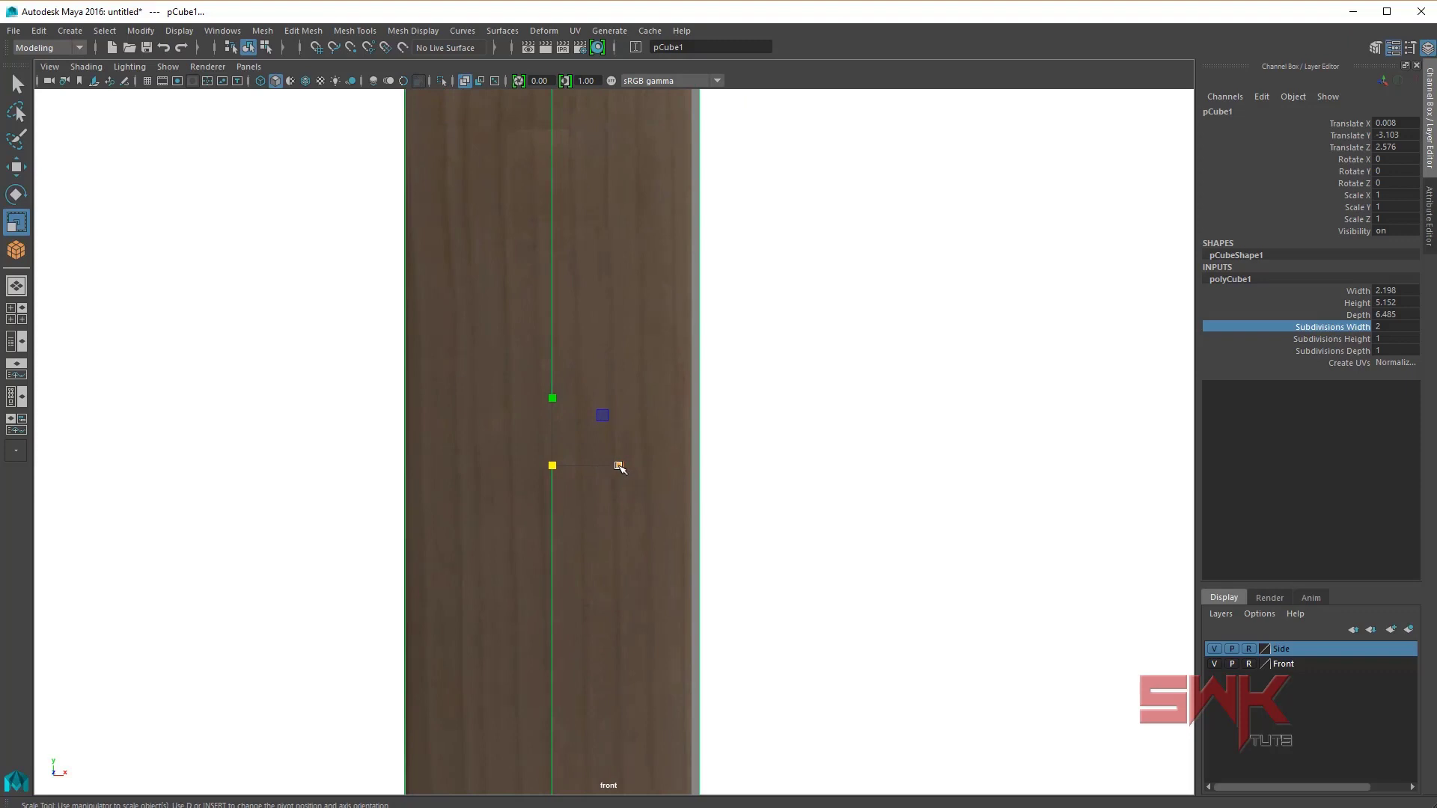
{"action": "left_click_drag", "start_coordinate": [619, 466], "coordinate": [625, 466]}
{"action": "key", "text": "w"}
{"action": "key", "text": "r"}
{"action": "key", "text": "w"}
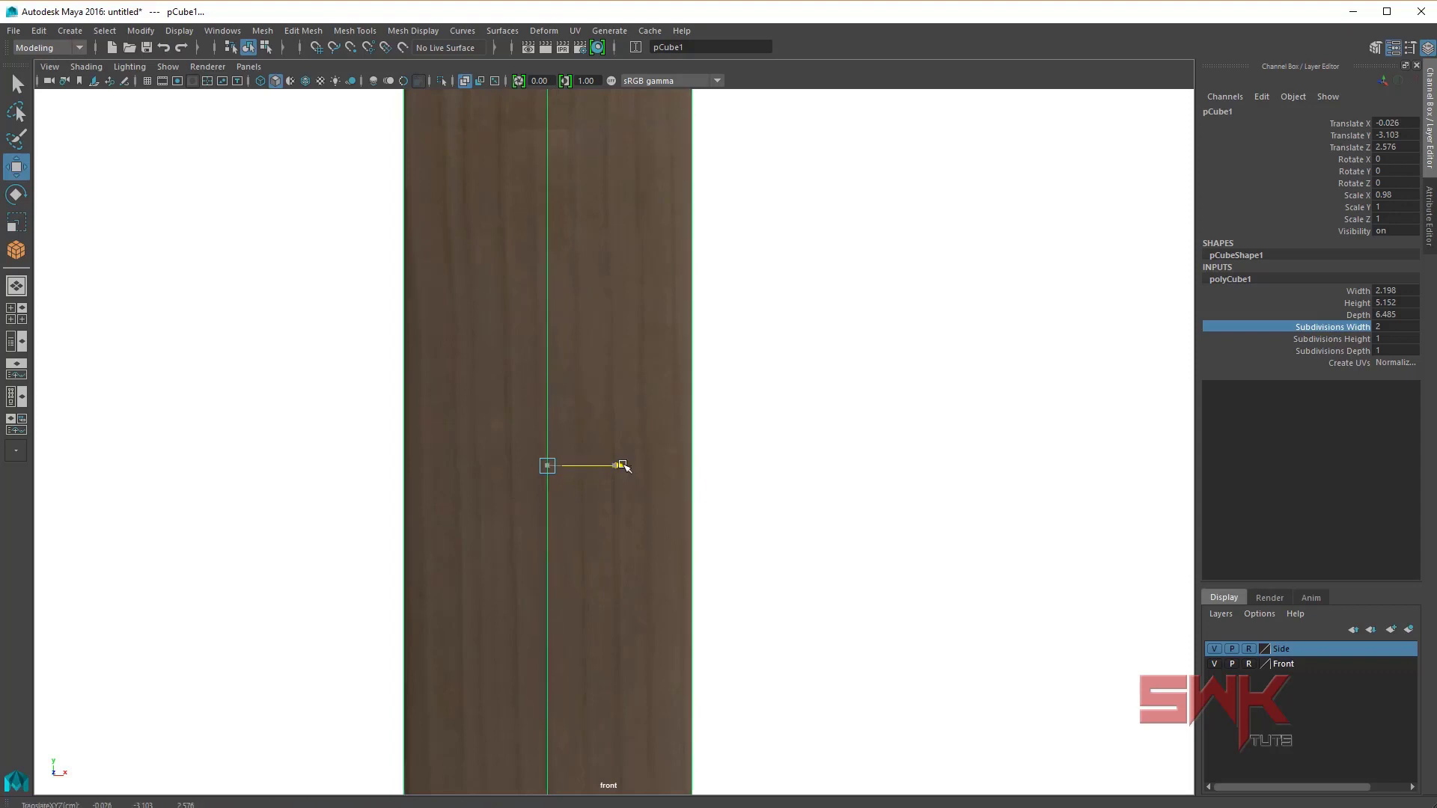
Step: Raise the cube's top vertex row up to the bat shoulders
{"action": "scroll", "coordinate": [624, 467], "scroll_direction": "down", "scroll_amount": 3}
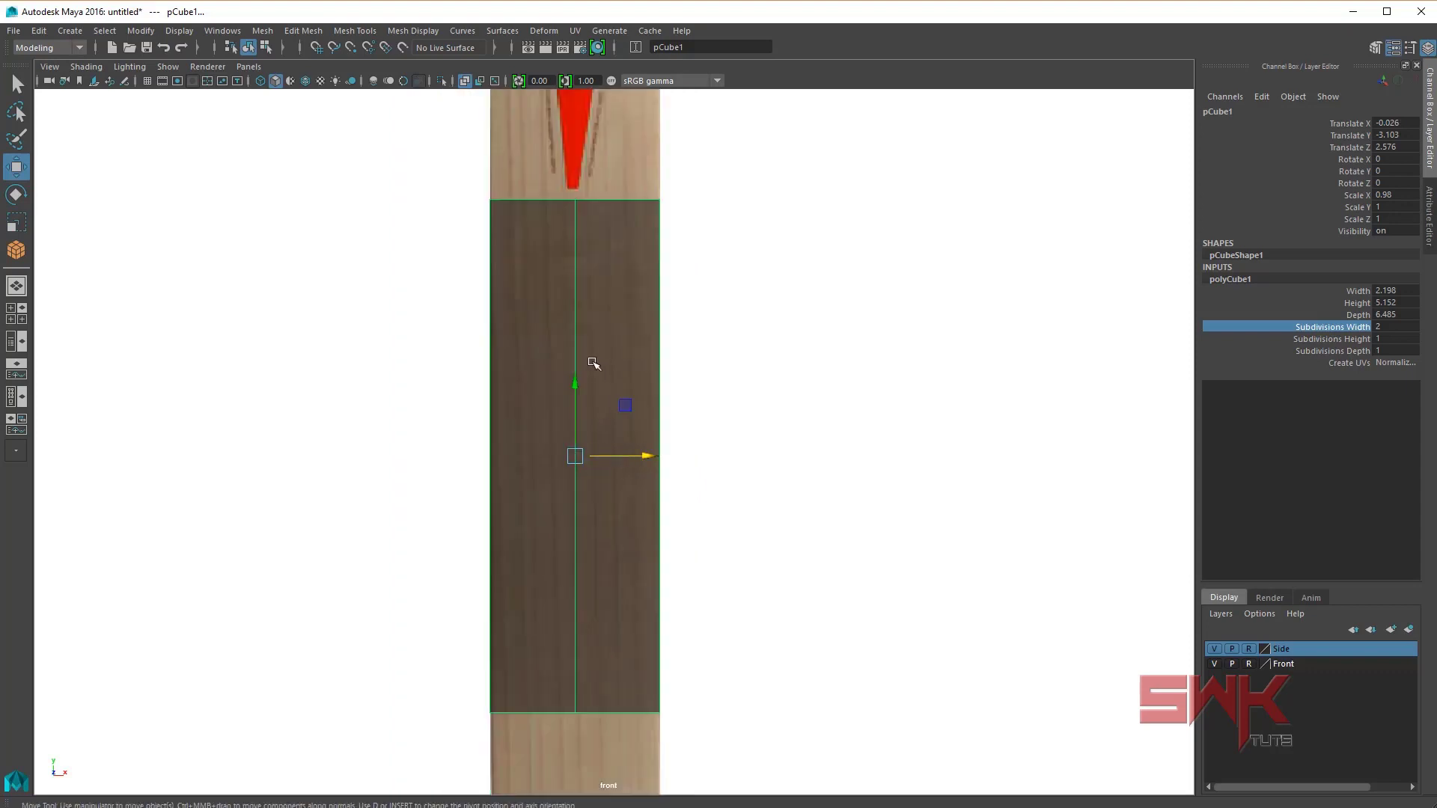
{"action": "scroll", "coordinate": [594, 364], "scroll_direction": "down", "scroll_amount": 3}
{"action": "right_click_drag", "start_coordinate": [603, 479], "coordinate": [502, 477]}
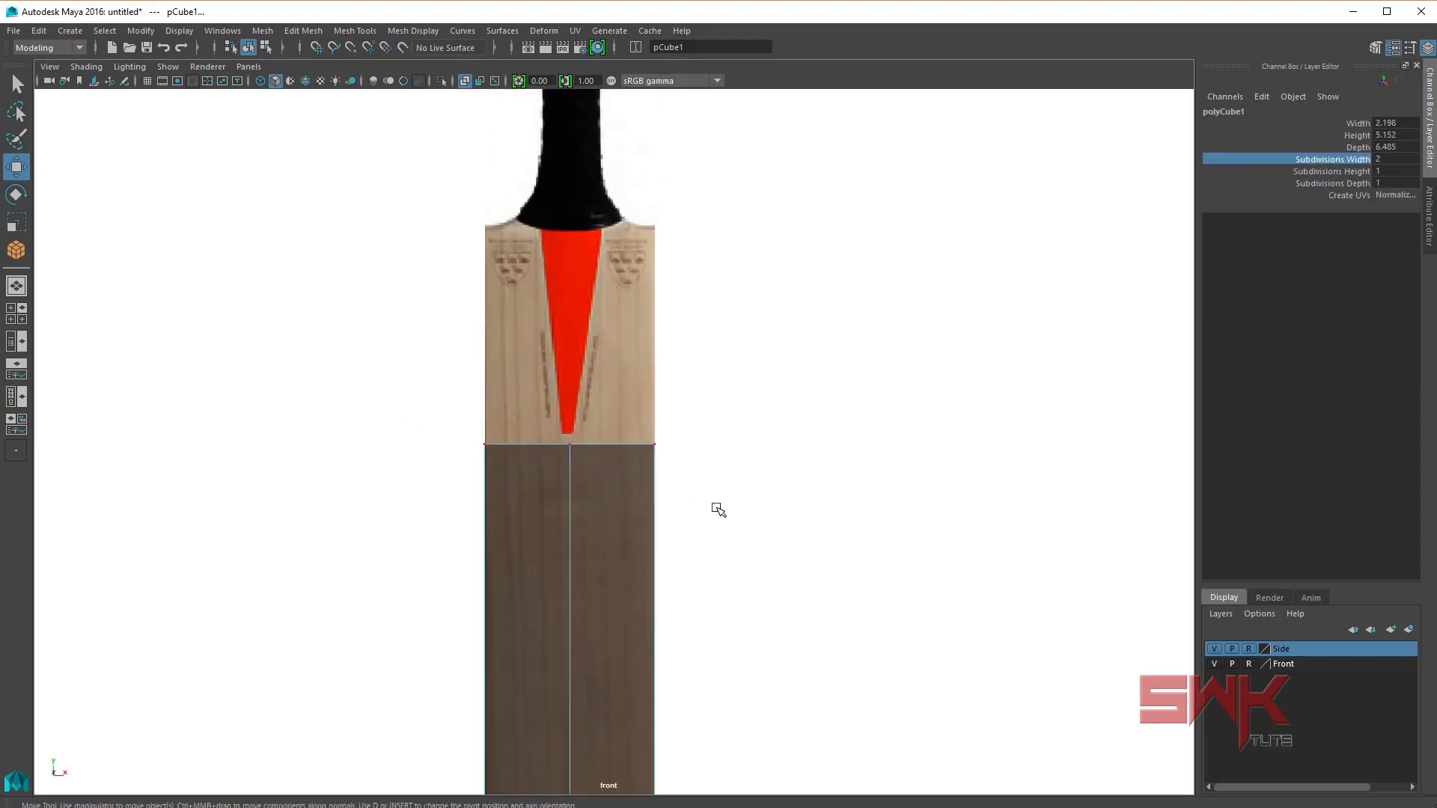
{"action": "left_click_drag", "start_coordinate": [719, 510], "coordinate": [464, 419]}
{"action": "scroll", "coordinate": [568, 518], "scroll_direction": "up", "scroll_amount": 2}
{"action": "left_click_drag", "start_coordinate": [571, 513], "coordinate": [569, 255]}
Step: Lower the bottom vertex row down to the bat's toe
{"action": "mouse_move", "coordinate": [590, 361]}
{"action": "middle_mouse_down", "text": "alt"}
{"action": "mouse_move", "coordinate": [620, 475]}
{"action": "mouse_move", "coordinate": [565, 311]}
{"action": "middle_mouse_up", "text": "alt"}
{"action": "left_click_drag", "start_coordinate": [565, 311], "coordinate": [808, 491]}
{"action": "middle_click_drag", "start_coordinate": [808, 491], "coordinate": [573, 526], "text": "alt"}
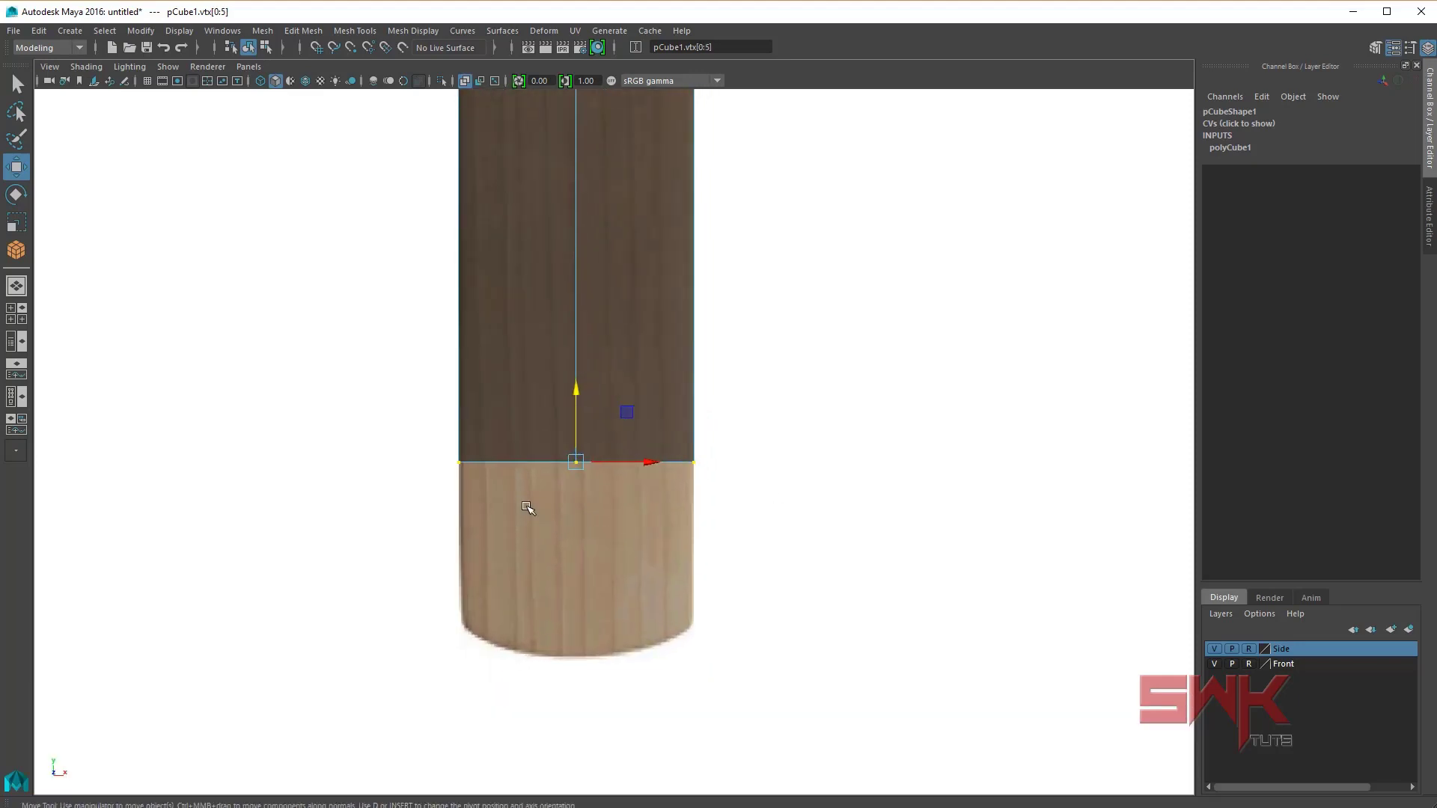
{"action": "scroll", "coordinate": [608, 291], "scroll_direction": "up", "scroll_amount": 2}
{"action": "left_click_drag", "start_coordinate": [590, 257], "coordinate": [576, 464]}
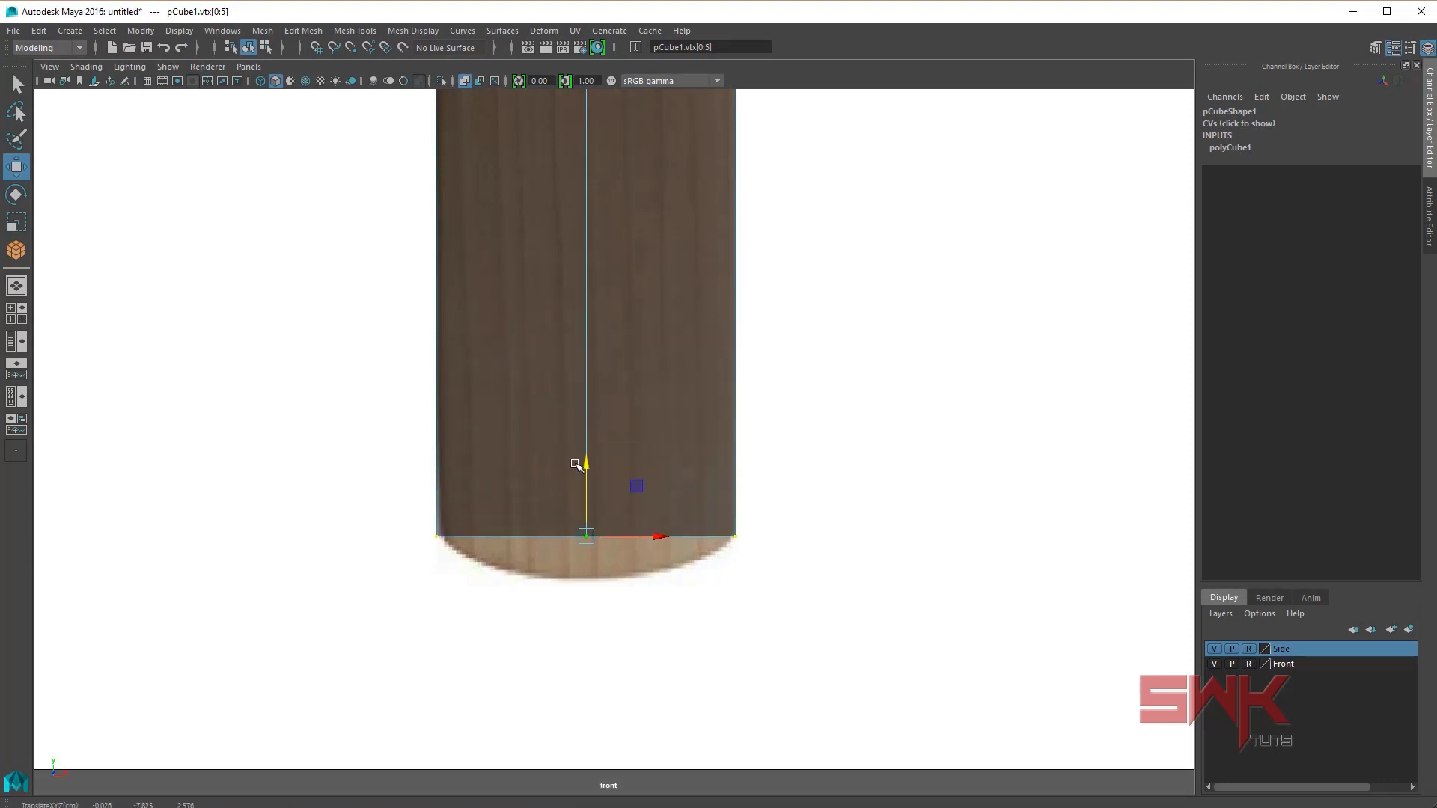
{"action": "key", "text": "space"}
{"action": "key", "text": "space"}
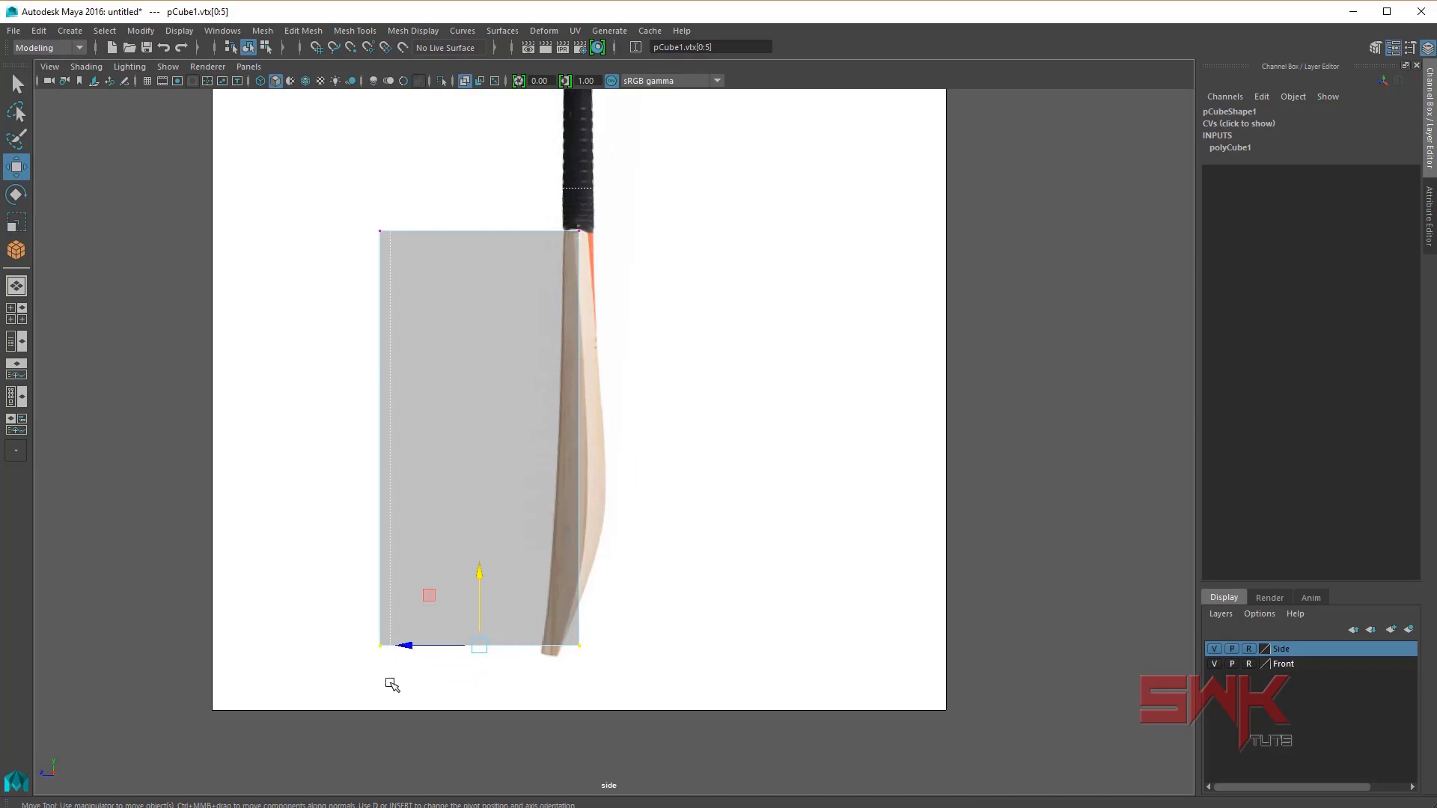
Step: Squash the box thin in Z and move it onto the bat in the side view
{"action": "key", "text": "r"}
{"action": "left_click_drag", "start_coordinate": [411, 440], "coordinate": [501, 443]}
{"action": "key", "text": "q"}
{"action": "key", "text": "w"}
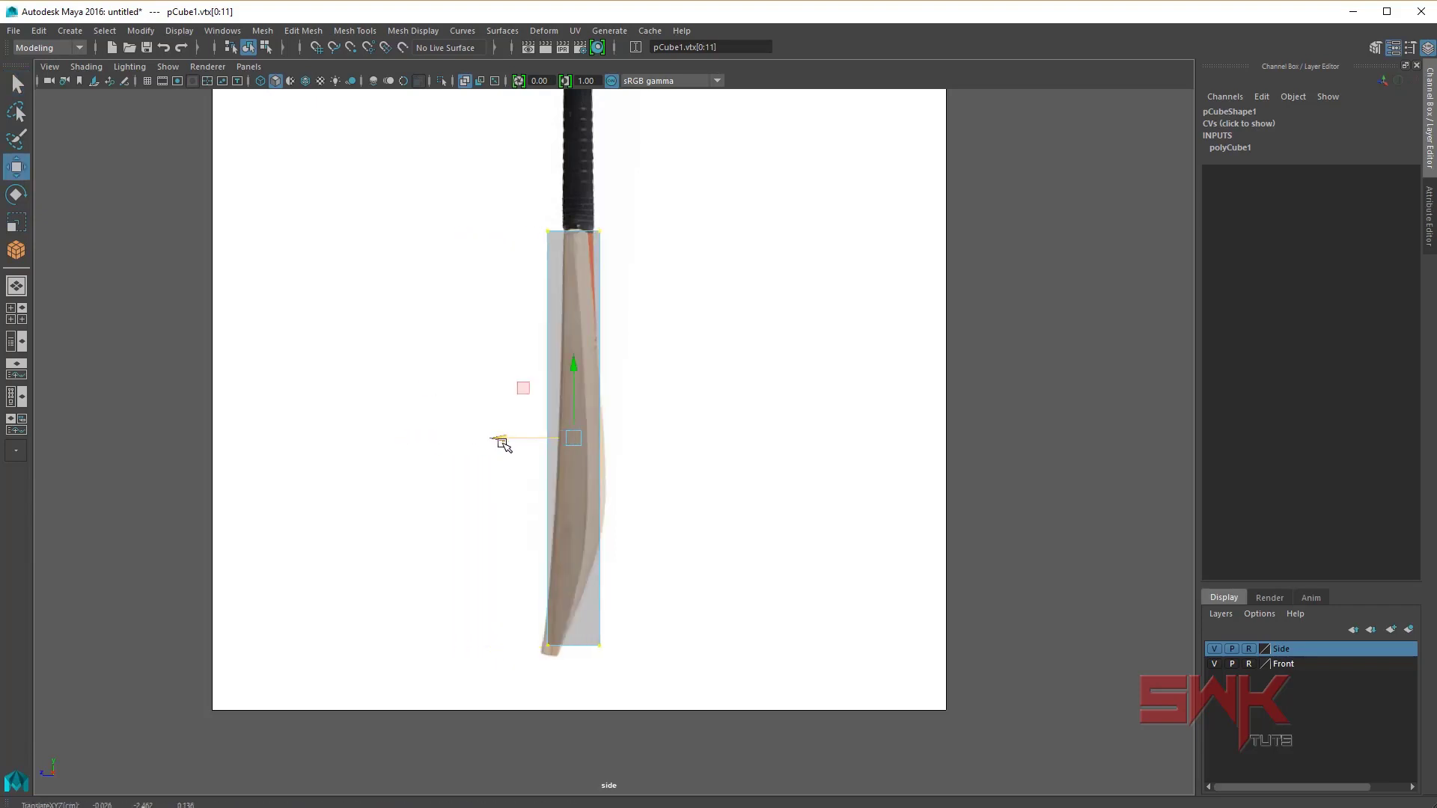
{"action": "scroll", "coordinate": [501, 437], "scroll_direction": "up", "scroll_amount": 2}
{"action": "scroll", "coordinate": [503, 422], "scroll_direction": "up", "scroll_amount": 2}
{"action": "scroll", "coordinate": [505, 404], "scroll_direction": "up", "scroll_amount": 2}
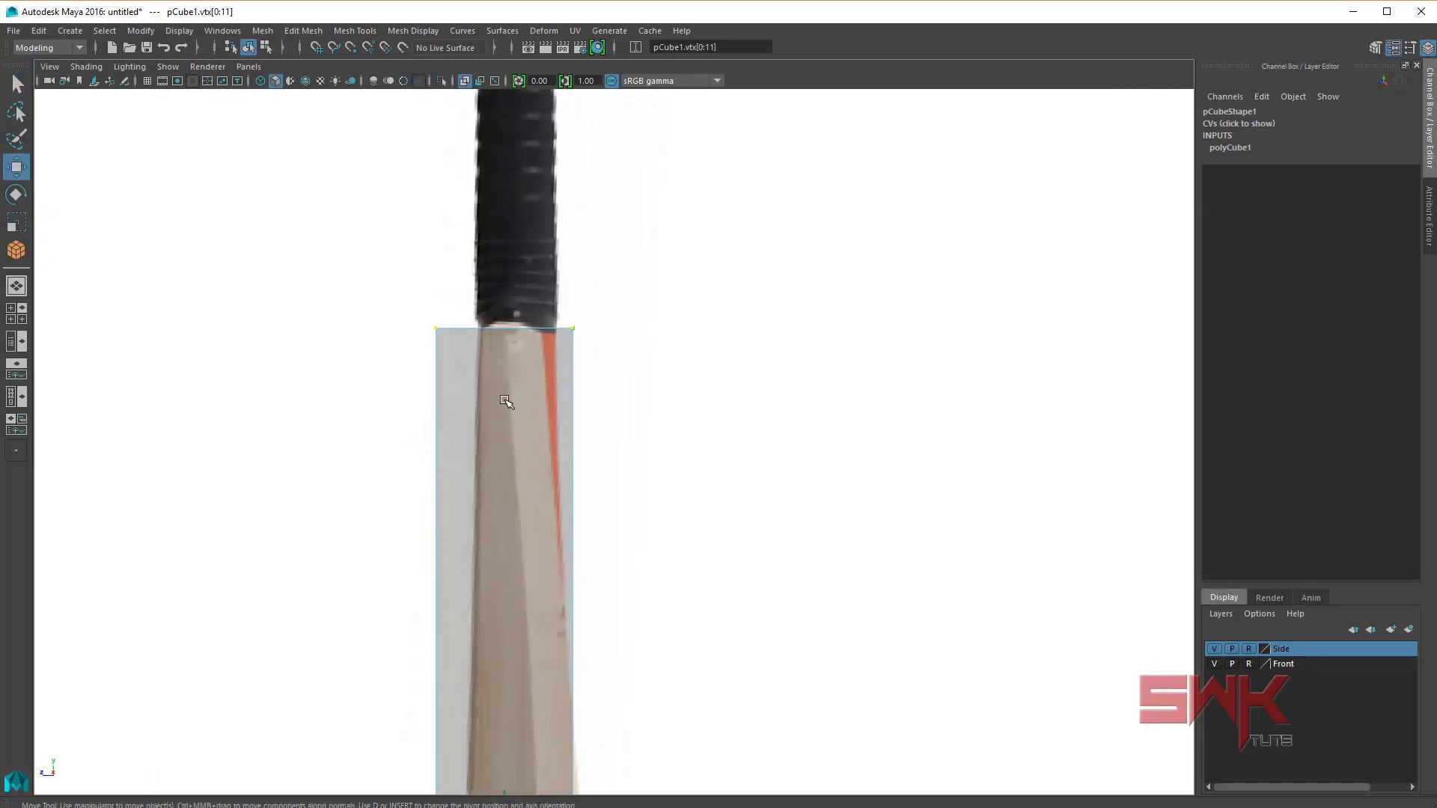
{"action": "scroll", "coordinate": [505, 403], "scroll_direction": "up", "scroll_amount": 1}
{"action": "scroll", "coordinate": [404, 345], "scroll_direction": "up", "scroll_amount": 1}
Step: Move the top and bottom corner vertices to taper the box to the blade's side profile
{"action": "left_click_drag", "start_coordinate": [384, 289], "coordinate": [500, 361]}
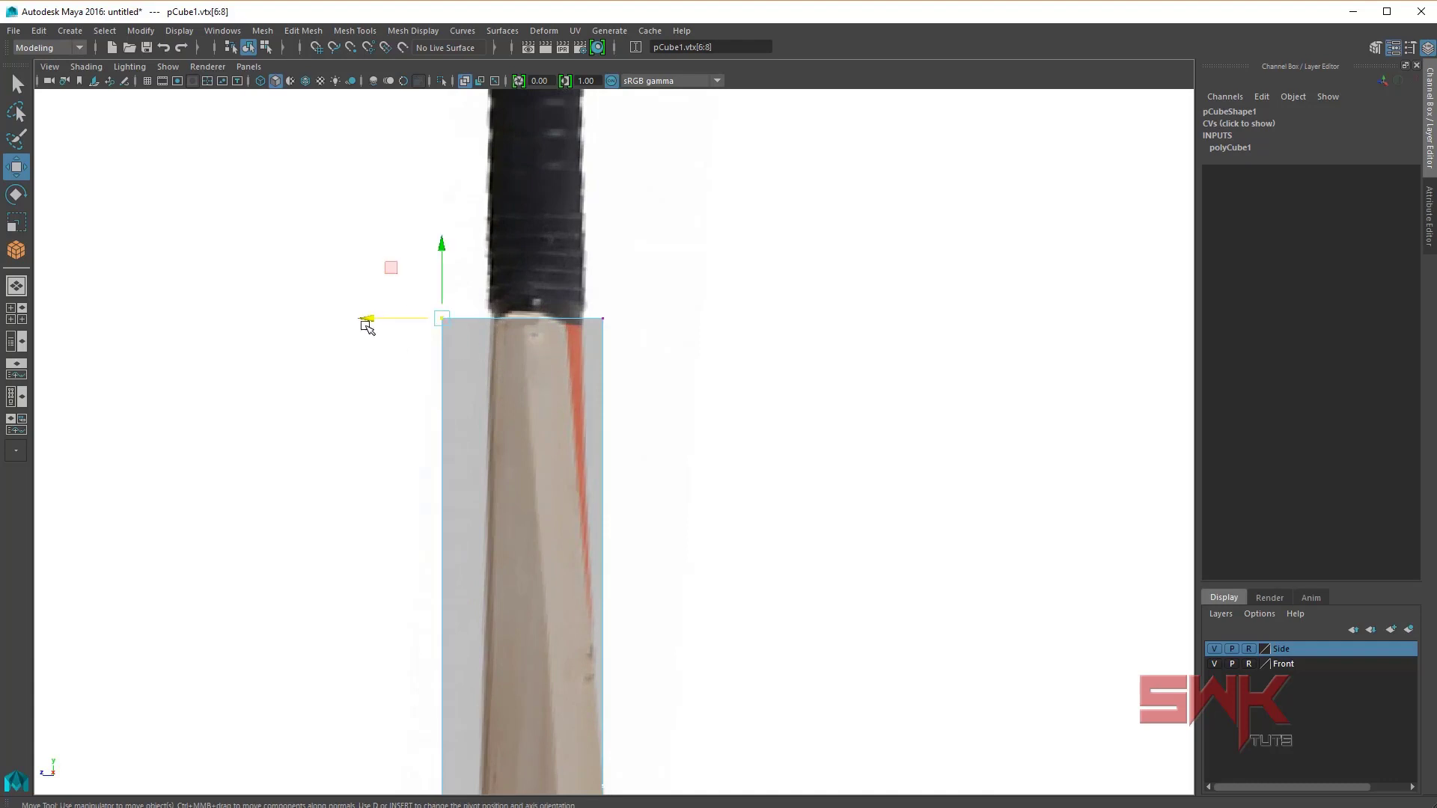
{"action": "left_click_drag", "start_coordinate": [366, 322], "coordinate": [416, 333]}
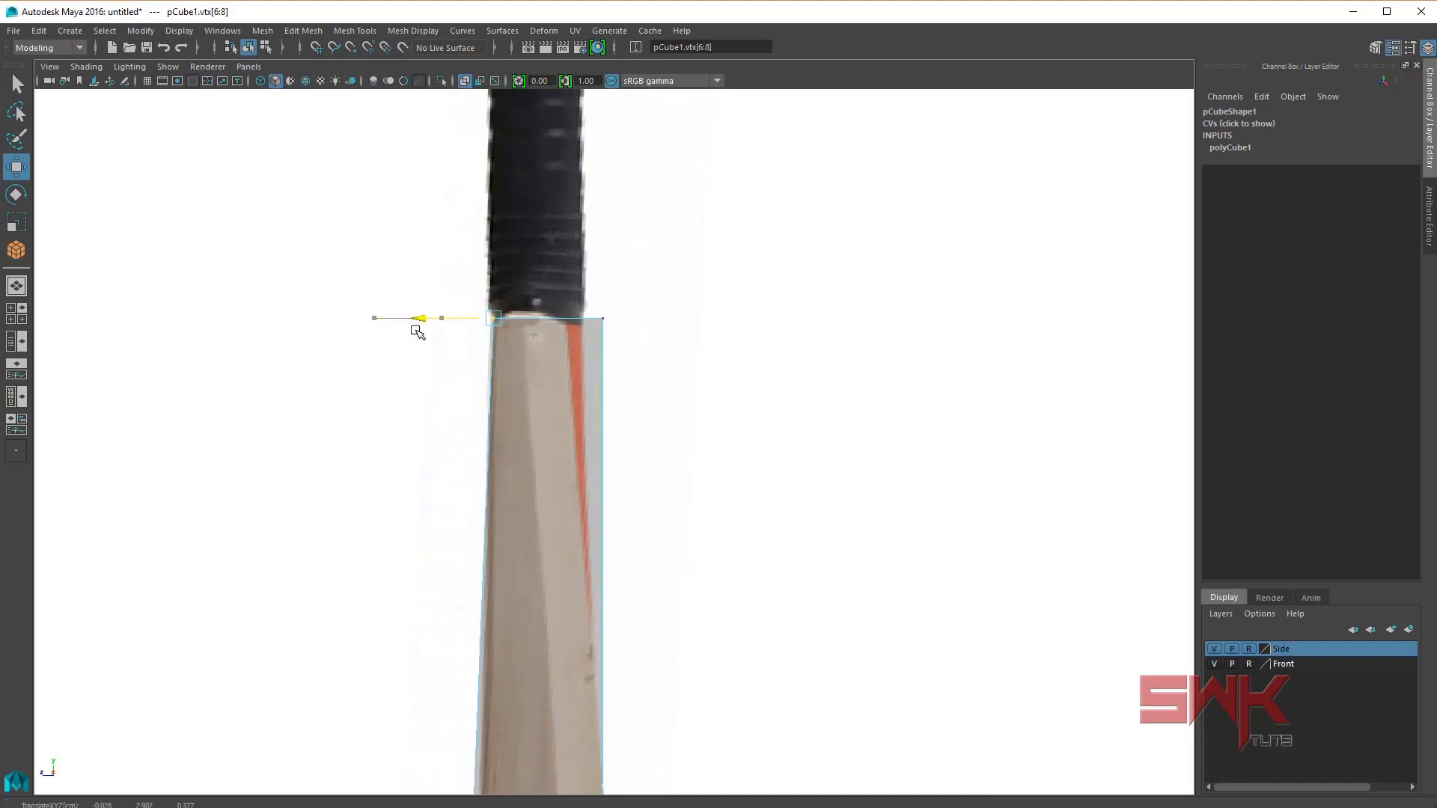
{"action": "mouse_move", "coordinate": [700, 291]}
{"action": "left_mouse_down"}
{"action": "mouse_move", "coordinate": [580, 348]}
{"action": "mouse_move", "coordinate": [445, 315]}
{"action": "left_mouse_up"}
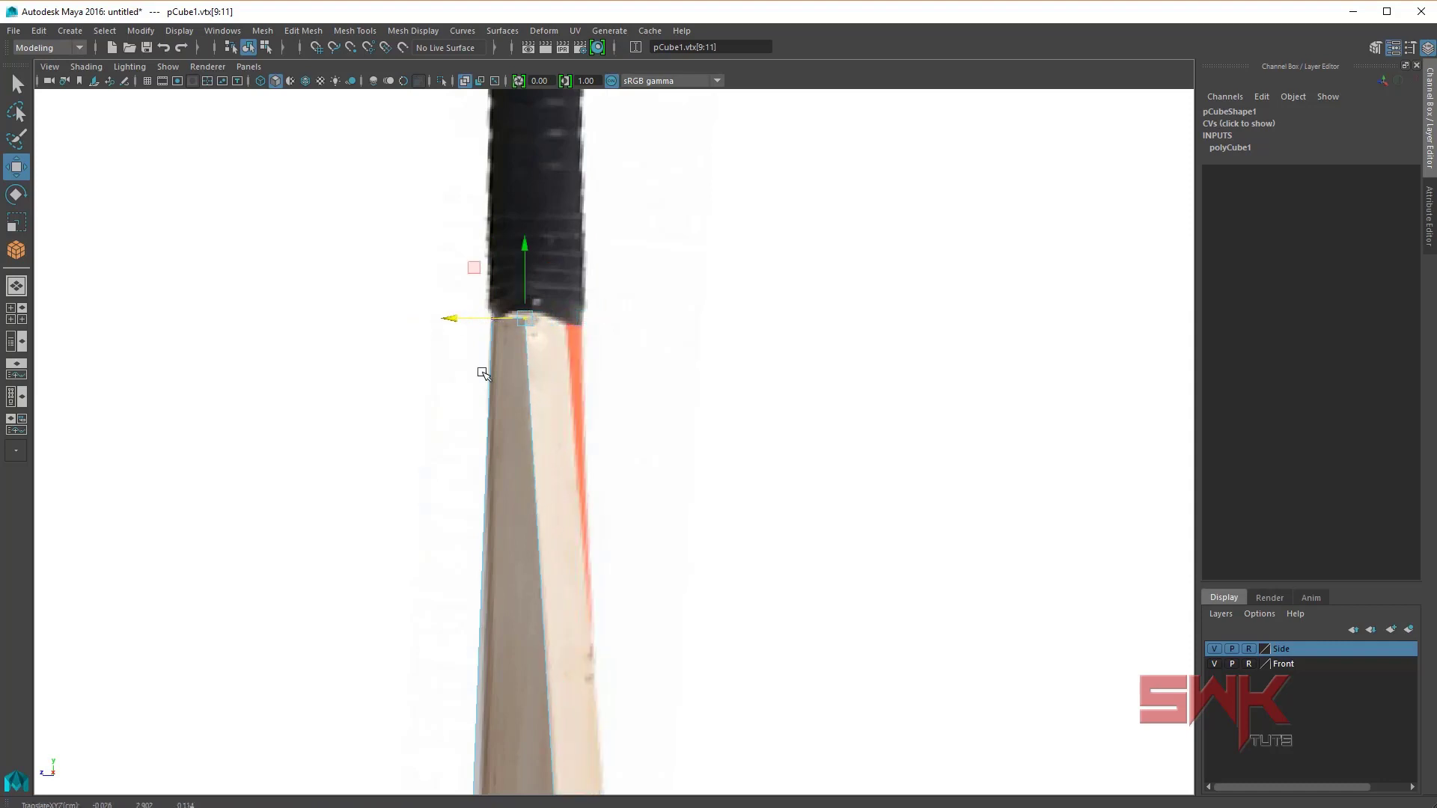
{"action": "scroll", "coordinate": [537, 161], "scroll_direction": "up", "scroll_amount": 5}
{"action": "scroll", "coordinate": [552, 496], "scroll_direction": "down", "scroll_amount": 3}
{"action": "scroll", "coordinate": [519, 426], "scroll_direction": "down", "scroll_amount": 3}
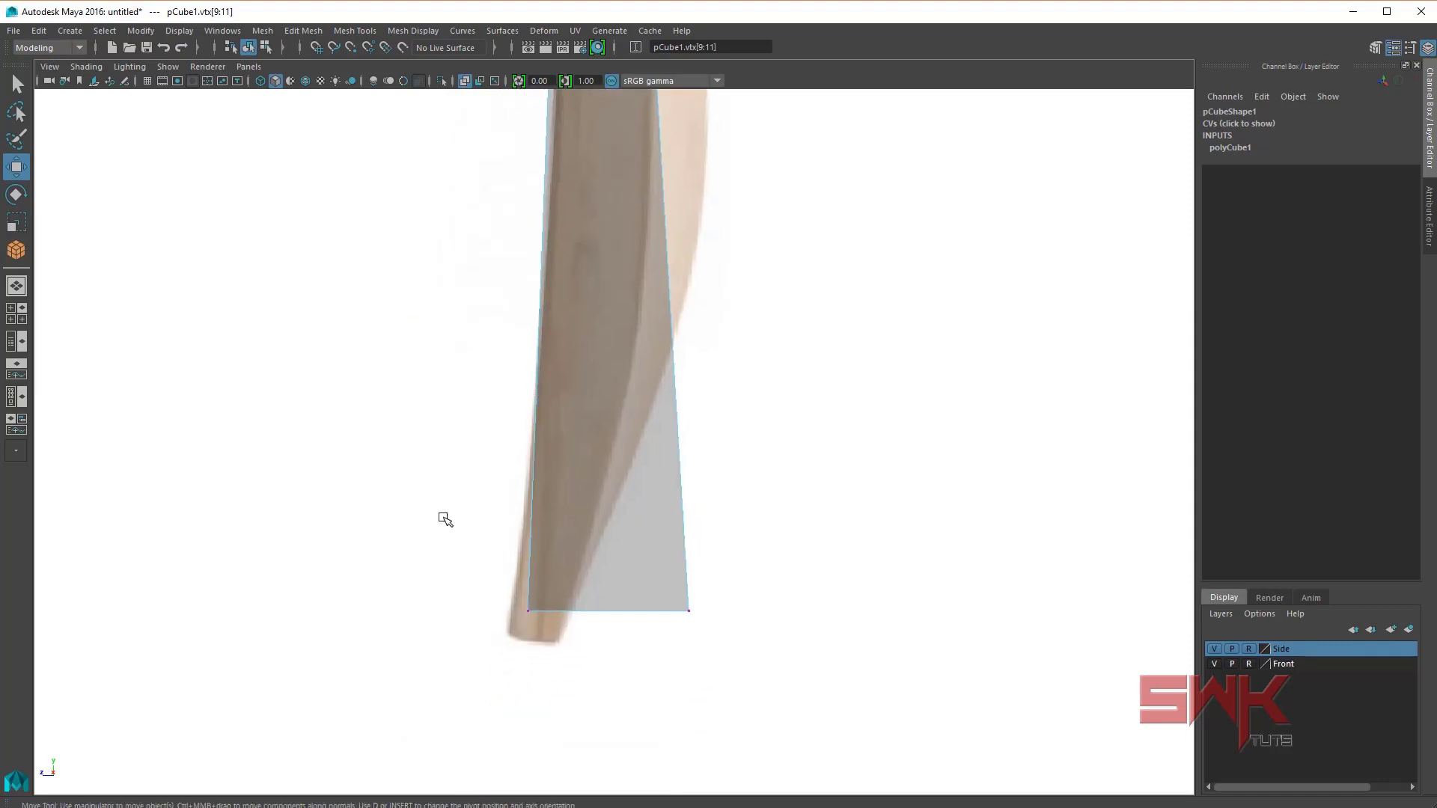
{"action": "left_click_drag", "start_coordinate": [446, 516], "coordinate": [565, 661]}
{"action": "left_click_drag", "start_coordinate": [457, 615], "coordinate": [439, 611]}
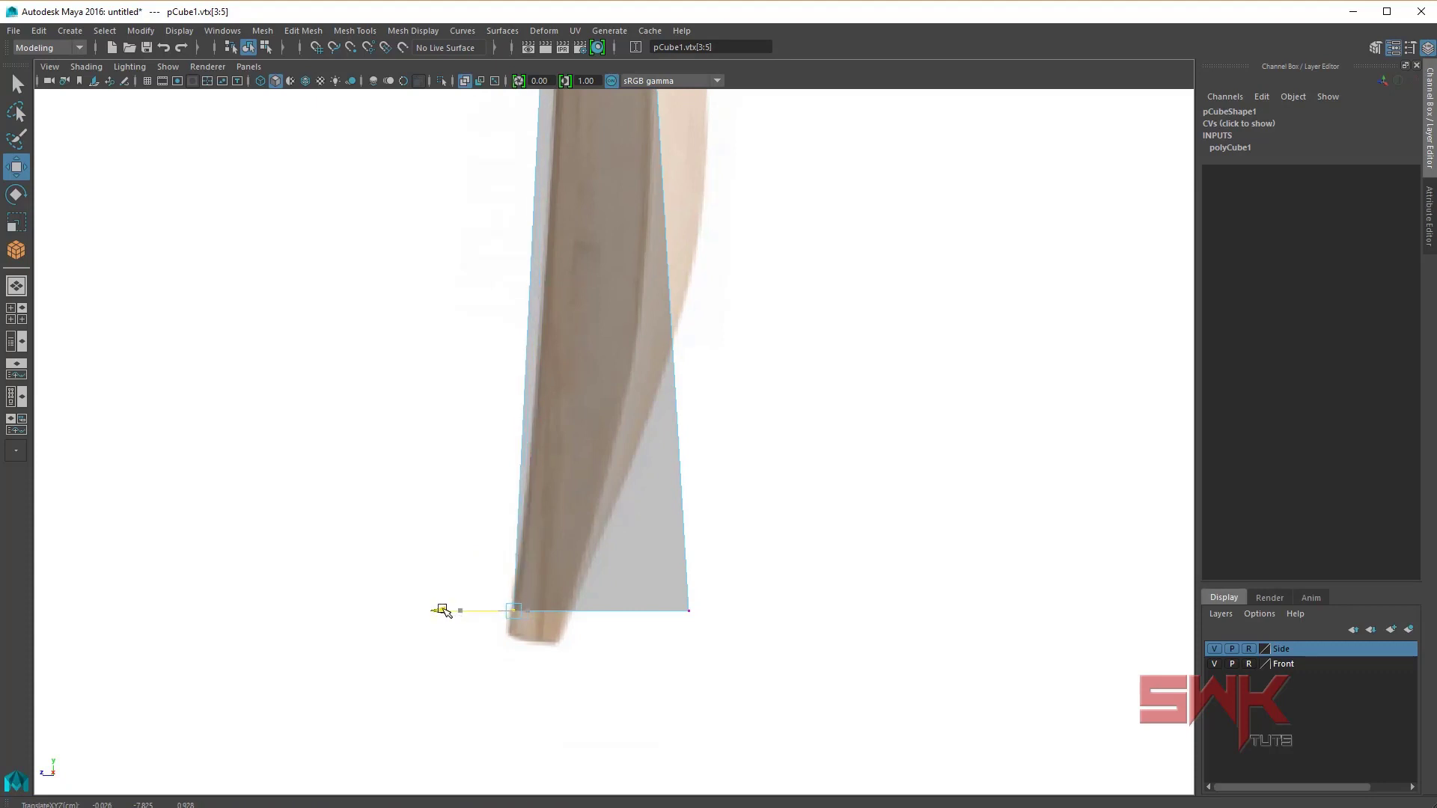
{"action": "left_click_drag", "start_coordinate": [657, 625], "coordinate": [711, 592]}
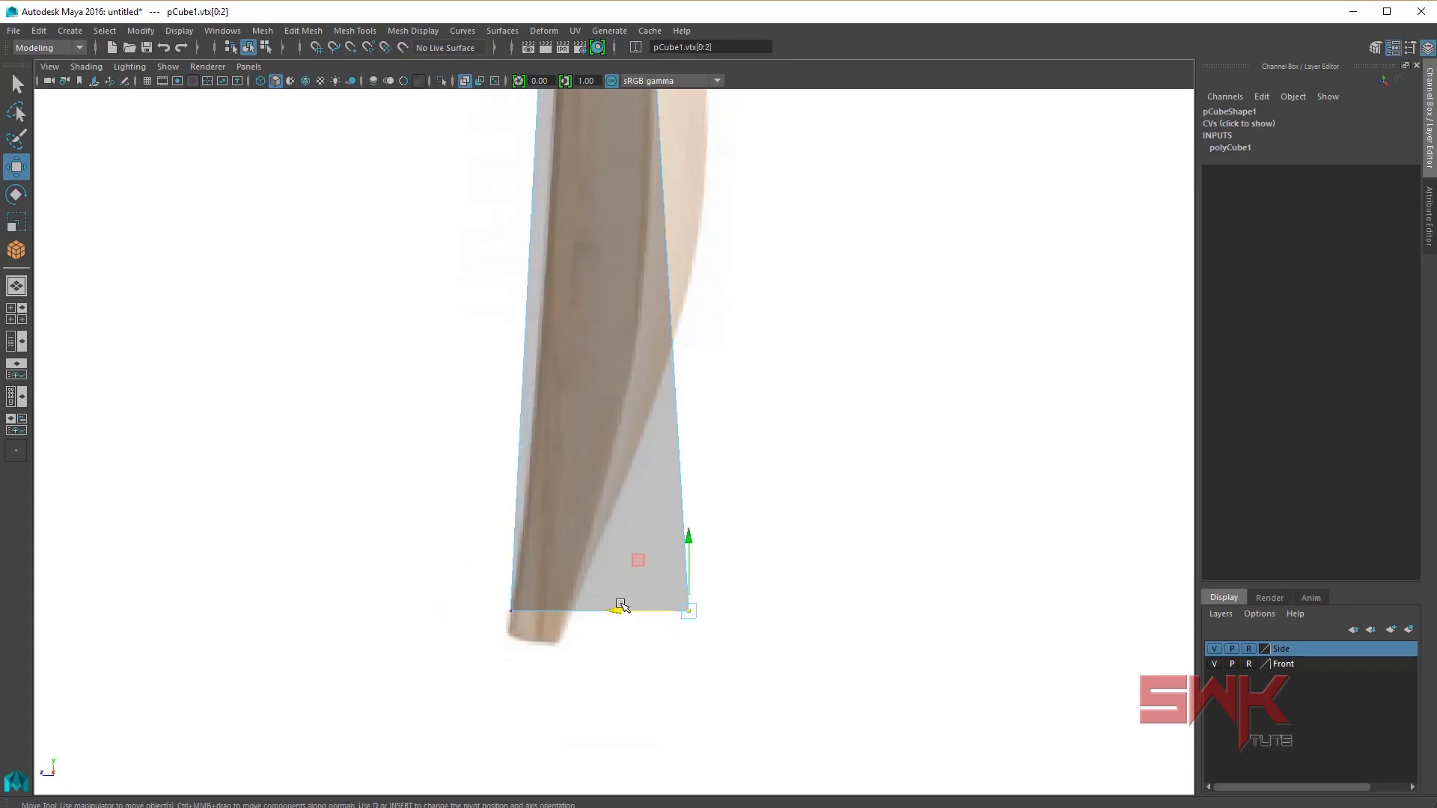
{"action": "left_click_drag", "start_coordinate": [621, 611], "coordinate": [506, 616]}
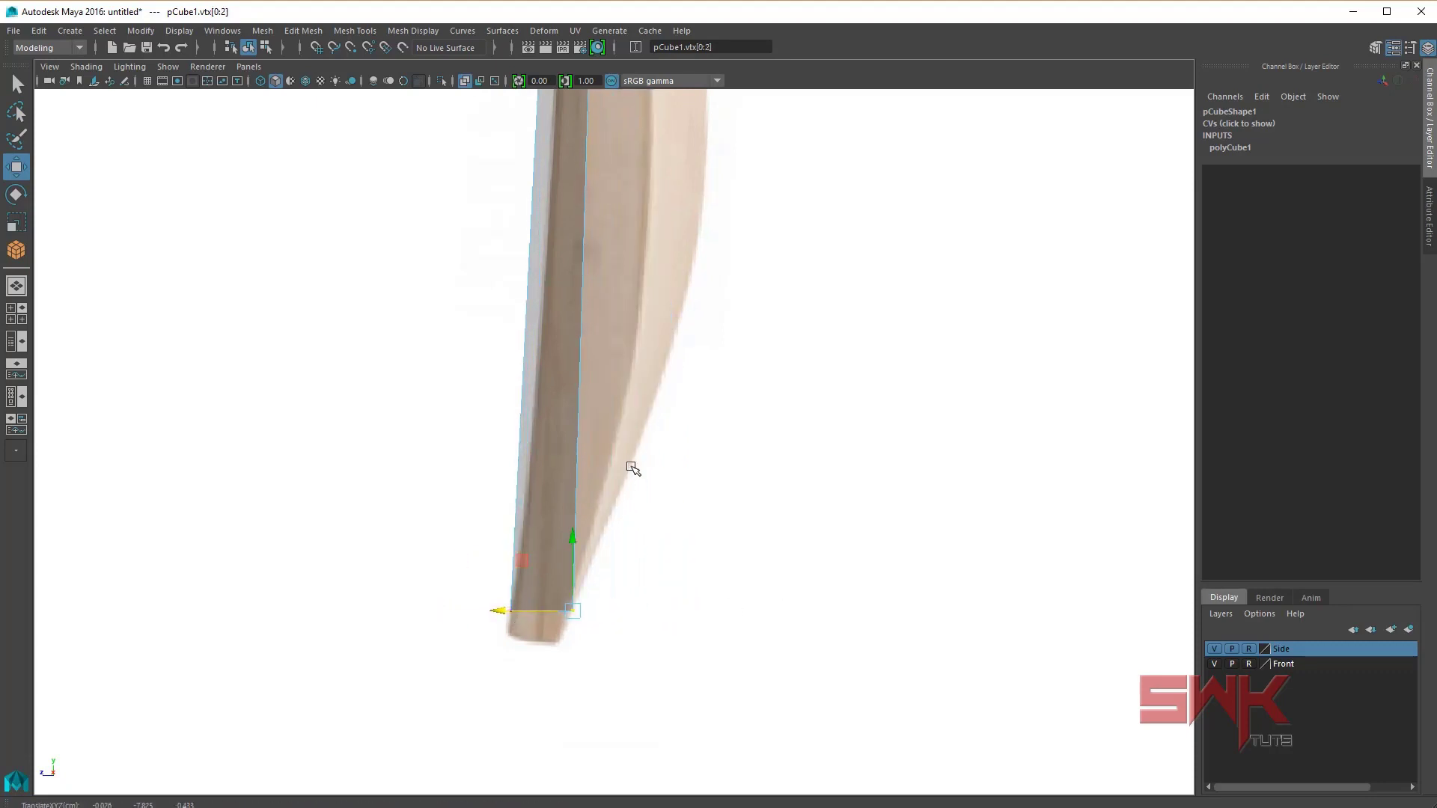
{"action": "mouse_move", "coordinate": [633, 469]}
{"action": "middle_mouse_down", "text": "alt"}
{"action": "mouse_move", "coordinate": [644, 542]}
{"action": "mouse_move", "coordinate": [609, 295]}
{"action": "middle_mouse_up", "text": "alt"}
{"action": "left_click", "coordinate": [610, 81]}
{"action": "key", "text": "space"}
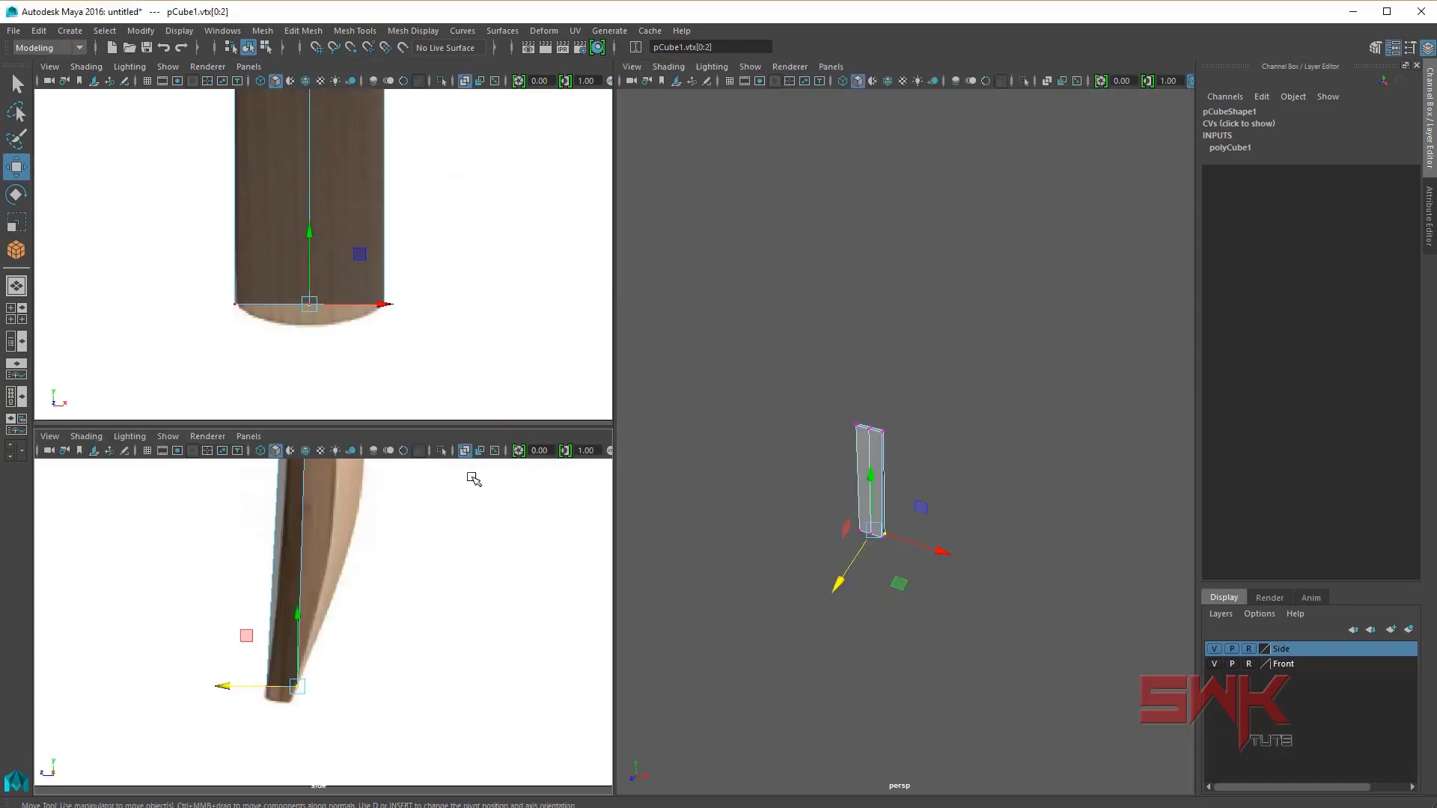
Step: In the front view, pull the toe's bottom-centre vertex down into a point
{"action": "mouse_move", "coordinate": [479, 491]}
{"action": "middle_mouse_down", "text": "alt"}
{"action": "mouse_move", "coordinate": [484, 654]}
{"action": "mouse_move", "coordinate": [459, 747]}
{"action": "middle_mouse_up", "text": "alt"}
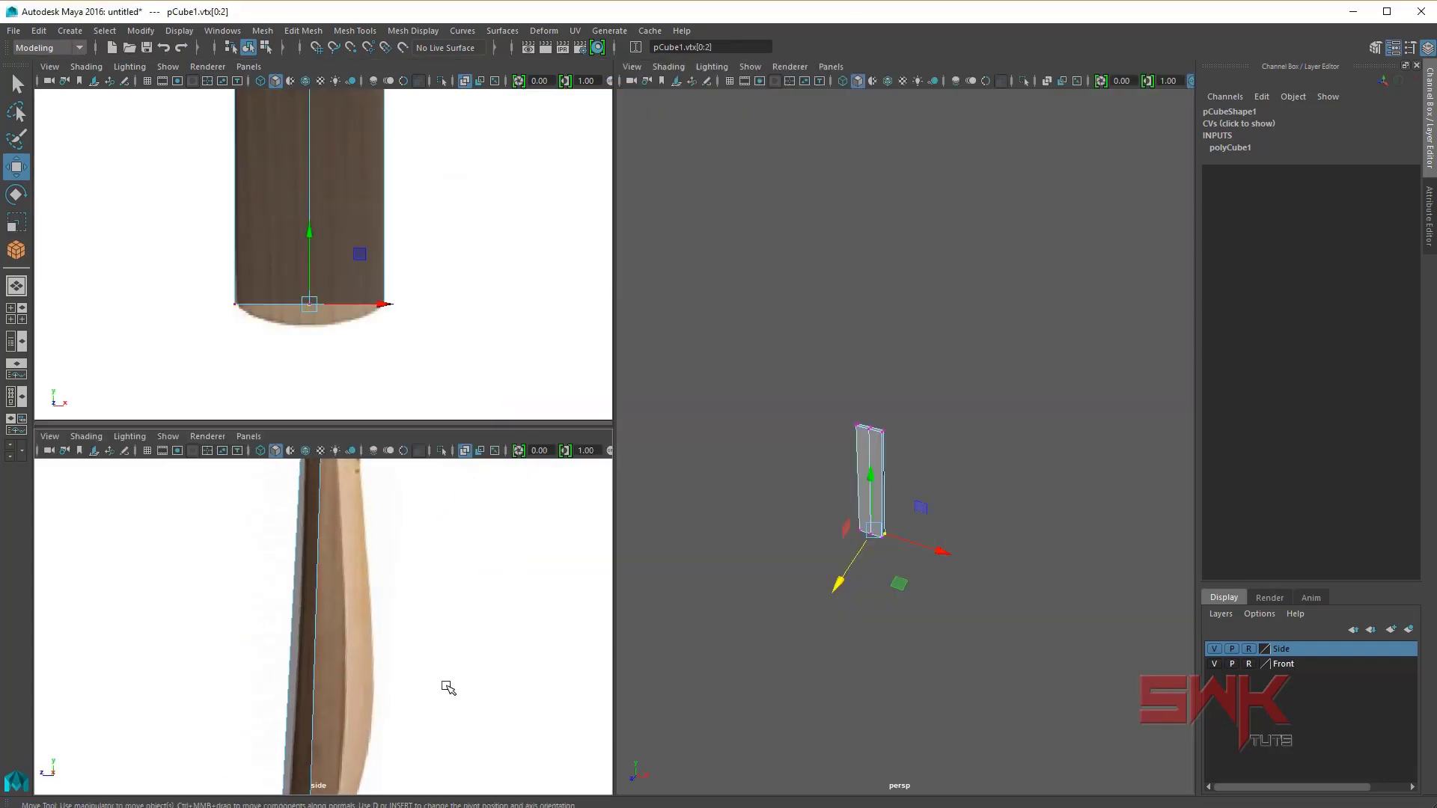
{"action": "key", "text": "space"}
{"action": "mouse_move", "coordinate": [452, 584]}
{"action": "middle_mouse_down", "text": "alt"}
{"action": "mouse_move", "coordinate": [497, 628]}
{"action": "mouse_move", "coordinate": [503, 778]}
{"action": "middle_mouse_up", "text": "alt"}
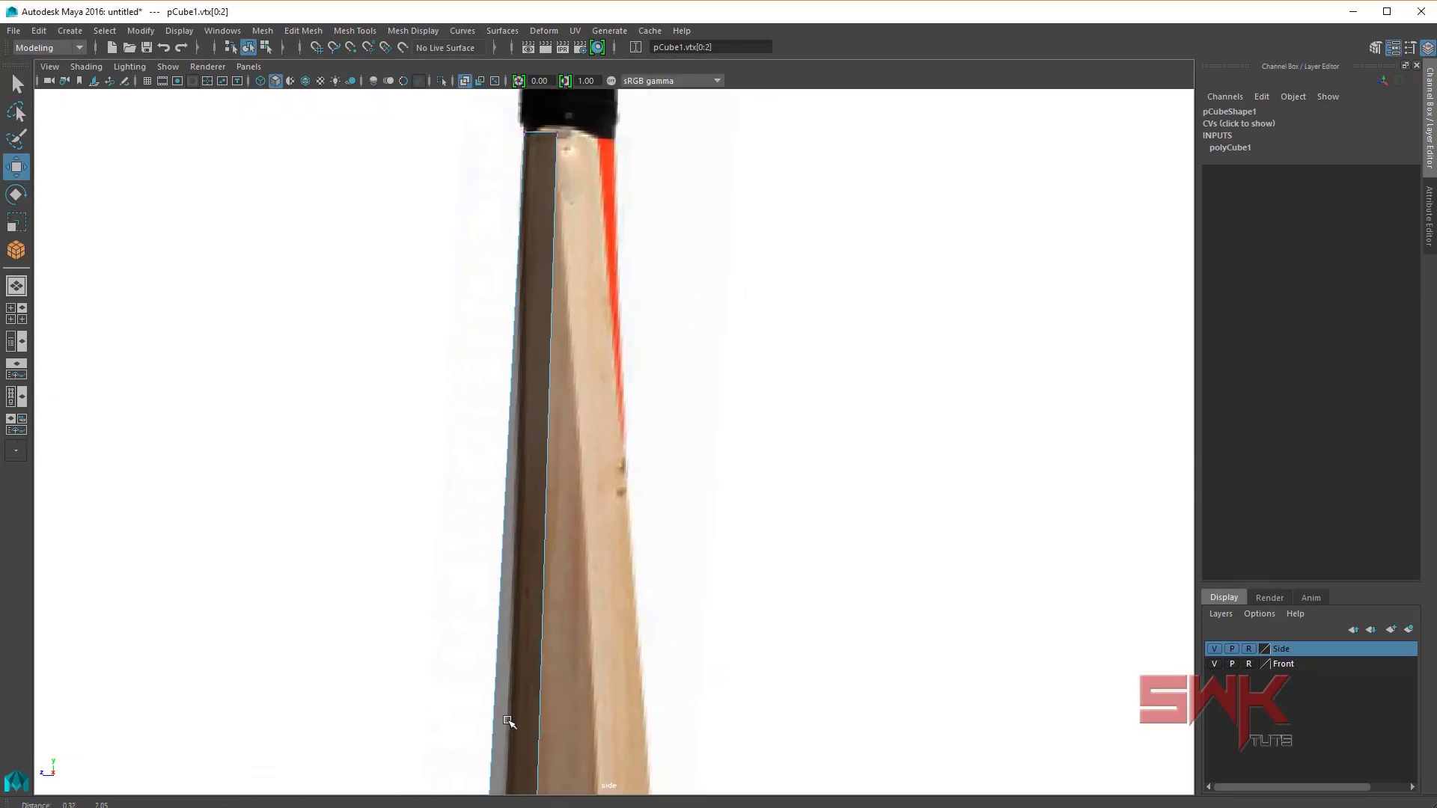
{"action": "key", "text": "space"}
{"action": "key", "text": "space"}
{"action": "scroll", "coordinate": [397, 330], "scroll_direction": "up", "scroll_amount": 1}
{"action": "scroll", "coordinate": [353, 346], "scroll_direction": "up", "scroll_amount": 2}
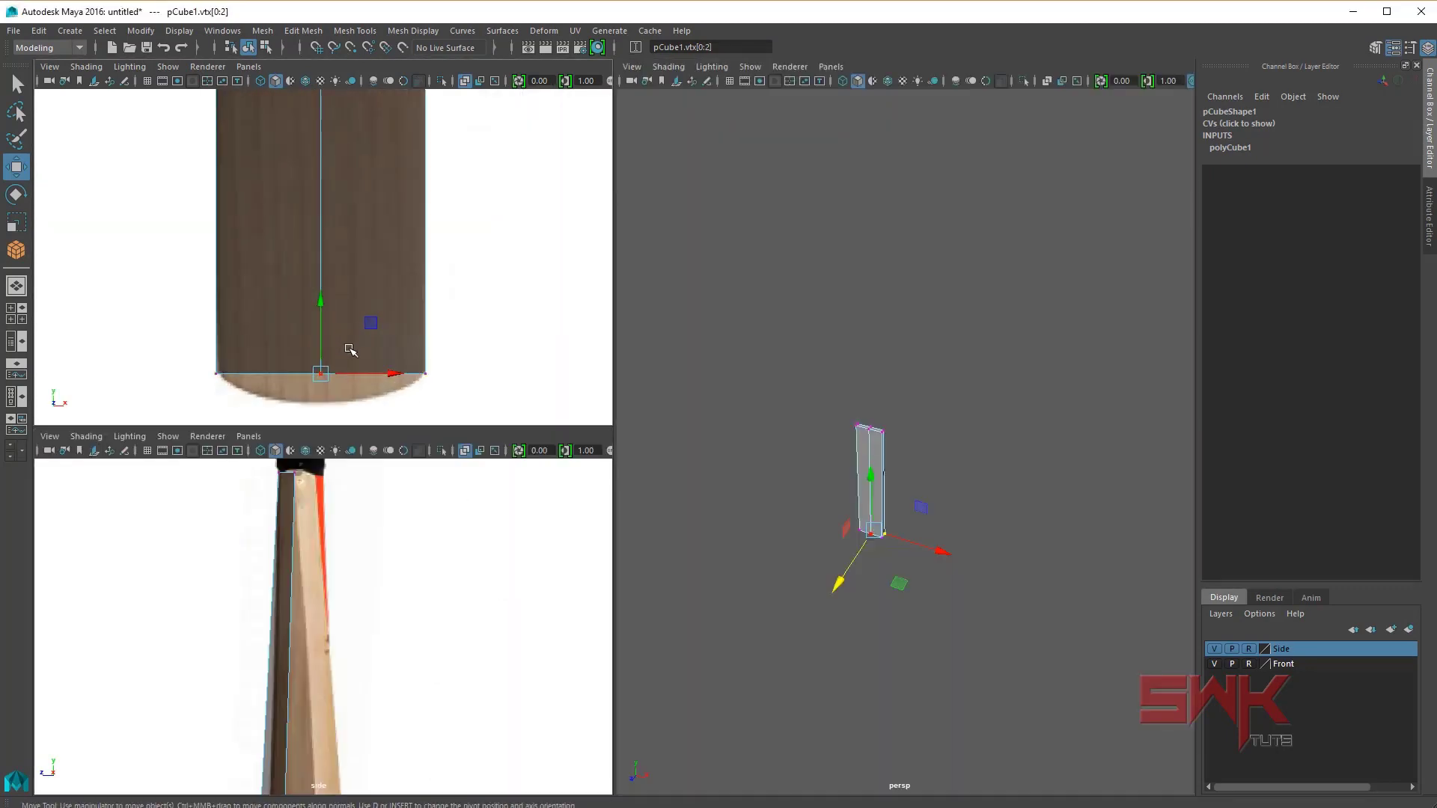
{"action": "key", "text": "space"}
{"action": "middle_click_drag", "start_coordinate": [365, 384], "coordinate": [529, 406], "text": "alt"}
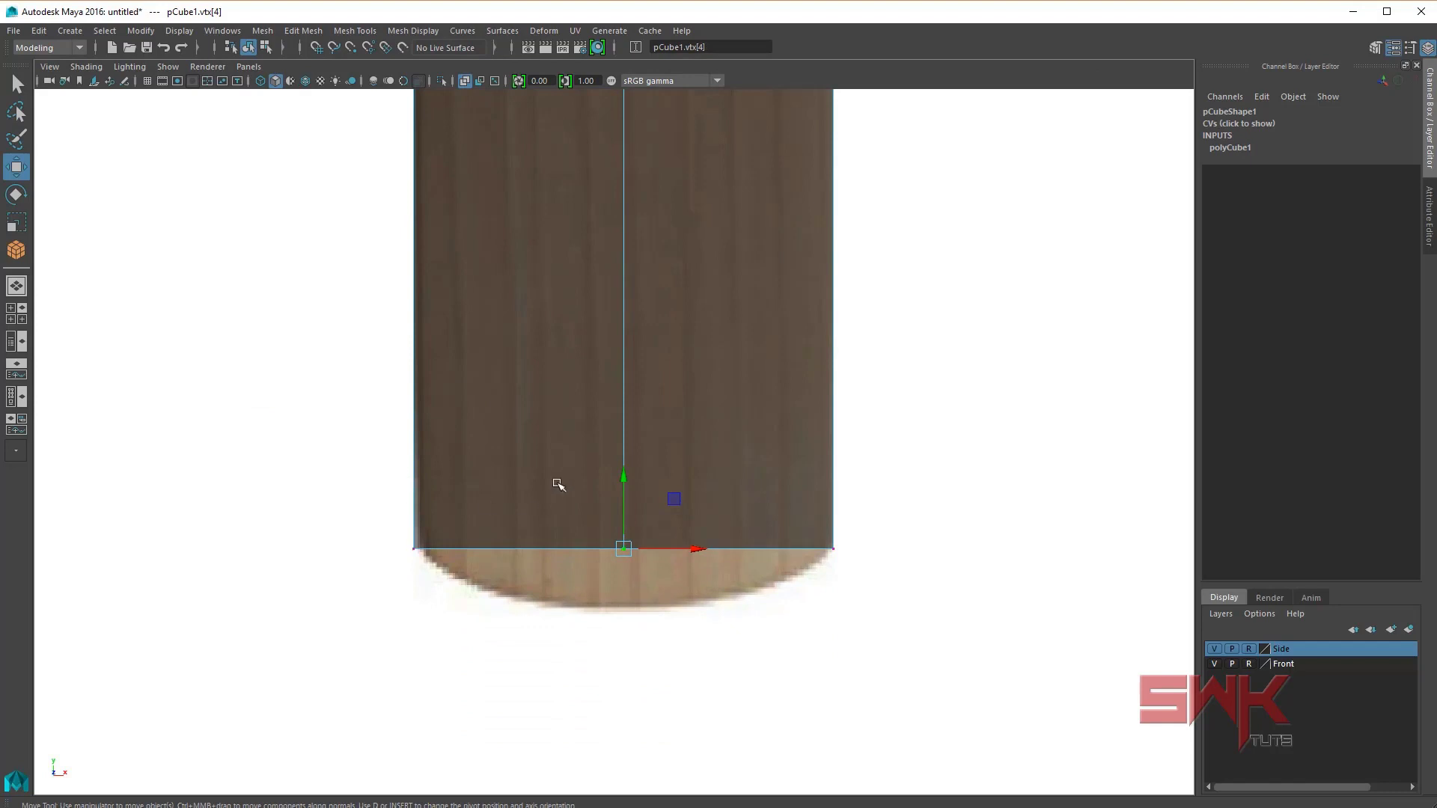
{"action": "left_click_drag", "start_coordinate": [558, 485], "coordinate": [696, 610]}
{"action": "mouse_move", "coordinate": [625, 476]}
{"action": "left_mouse_down"}
{"action": "mouse_move", "coordinate": [619, 539]}
{"action": "mouse_move", "coordinate": [604, 542]}
{"action": "left_mouse_up"}
Step: Slide the toe vertices along Z to line up with the side reference
{"action": "key", "text": "space"}
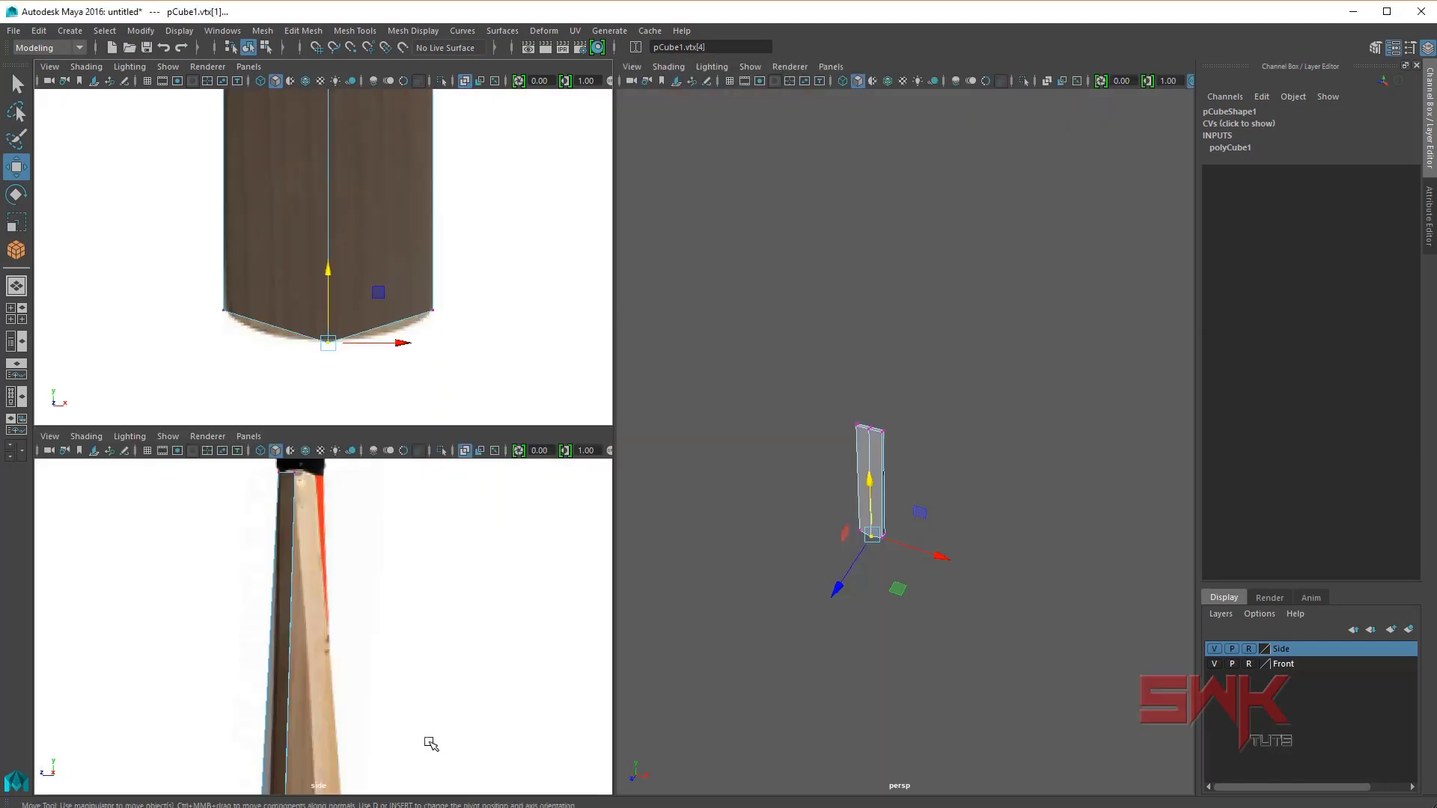
{"action": "scroll", "coordinate": [466, 674], "scroll_direction": "up", "scroll_amount": 3}
{"action": "scroll", "coordinate": [449, 655], "scroll_direction": "down", "scroll_amount": 3}
{"action": "scroll", "coordinate": [425, 586], "scroll_direction": "up", "scroll_amount": 2}
{"action": "scroll", "coordinate": [425, 586], "scroll_direction": "up", "scroll_amount": 2}
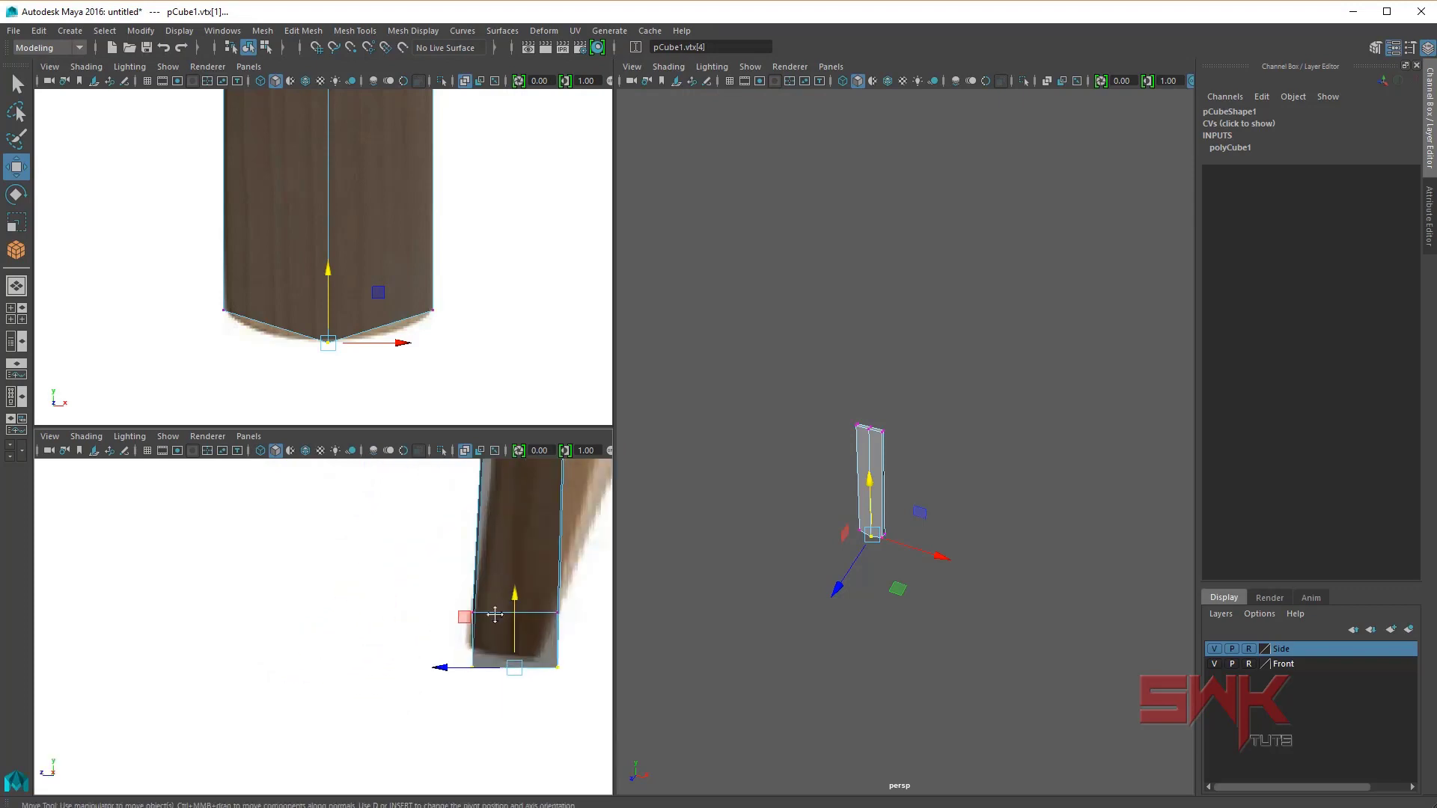
{"action": "middle_click_drag", "start_coordinate": [516, 599], "coordinate": [323, 666], "text": "alt"}
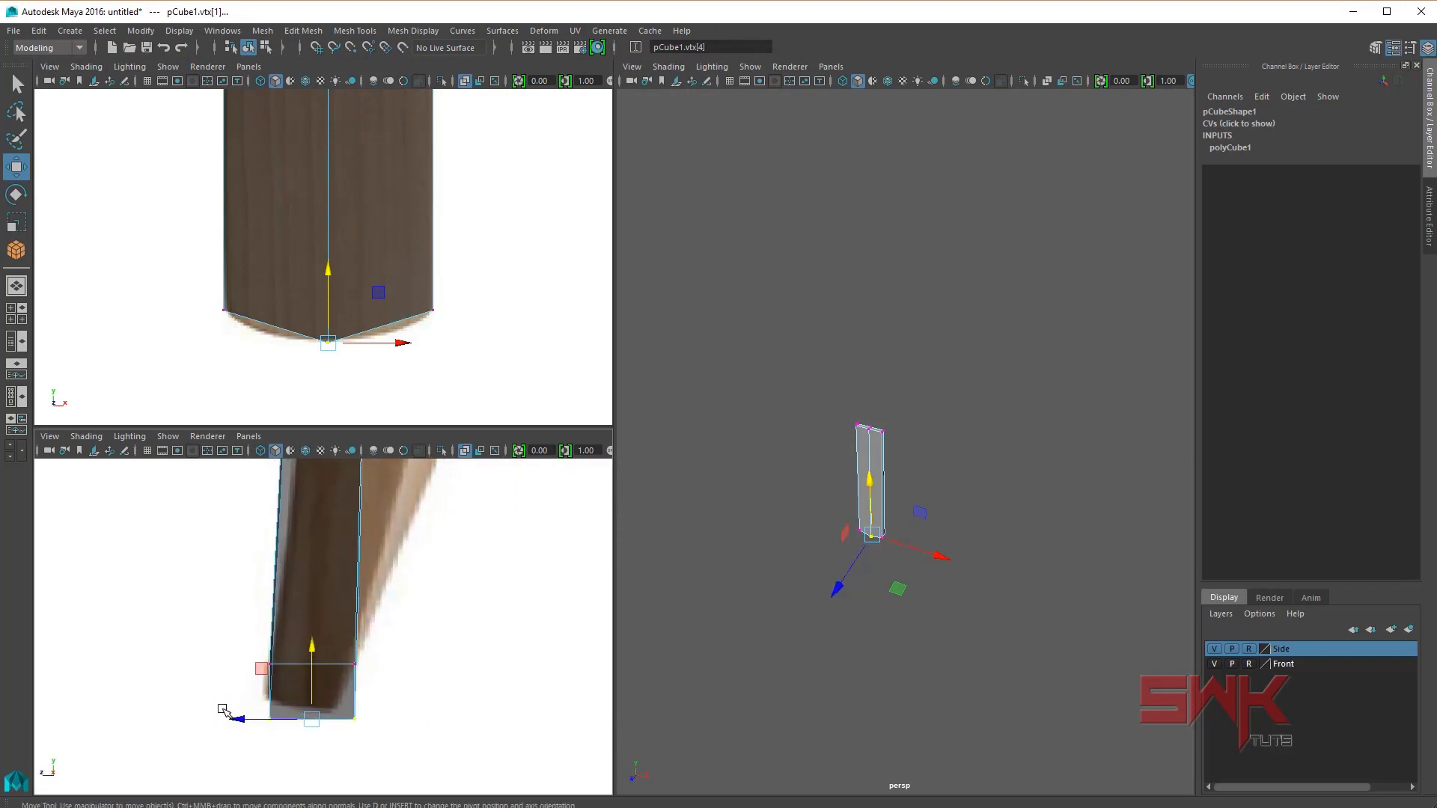
{"action": "left_click_drag", "start_coordinate": [238, 719], "coordinate": [232, 721]}
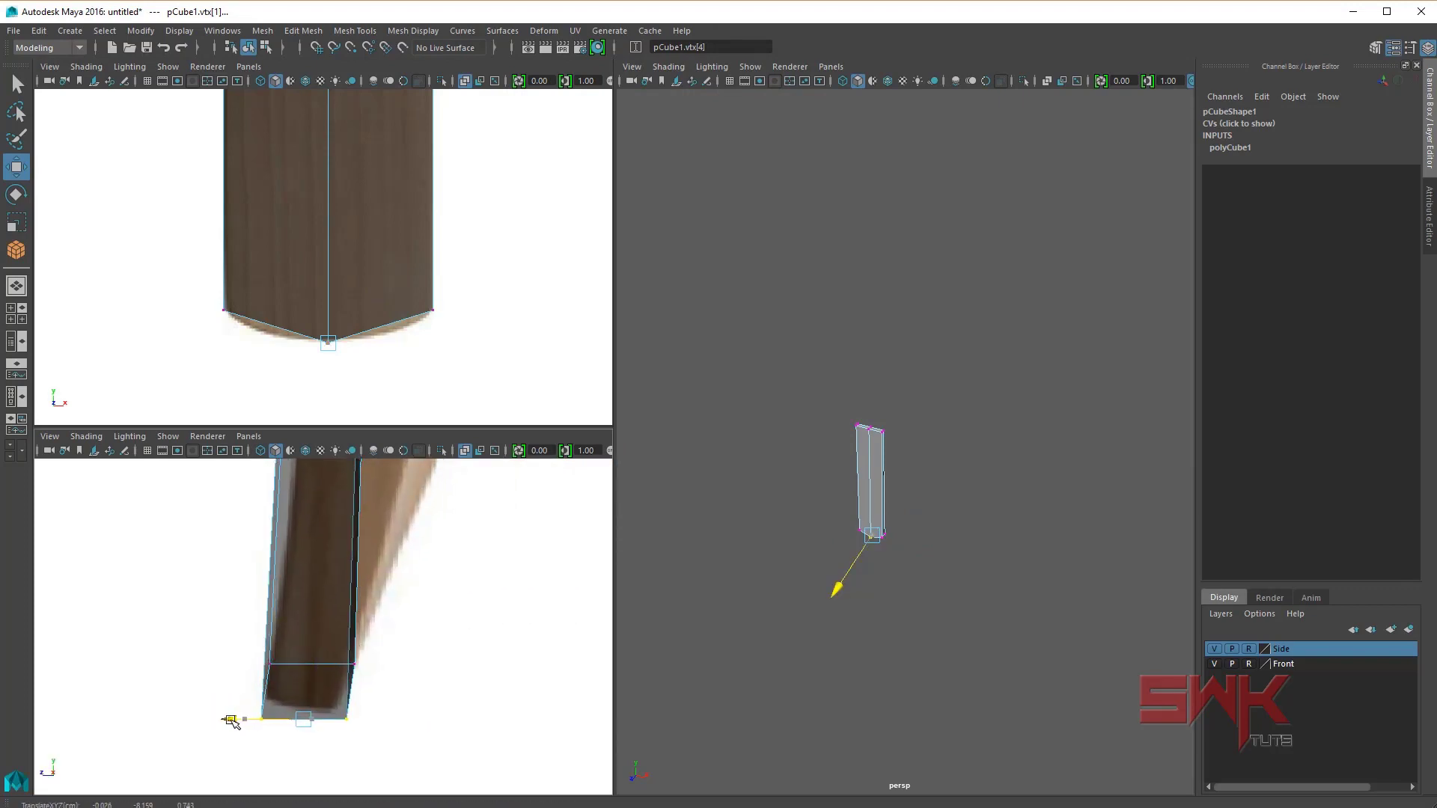
{"action": "middle_click_drag", "start_coordinate": [431, 307], "coordinate": [442, 194], "text": "alt"}
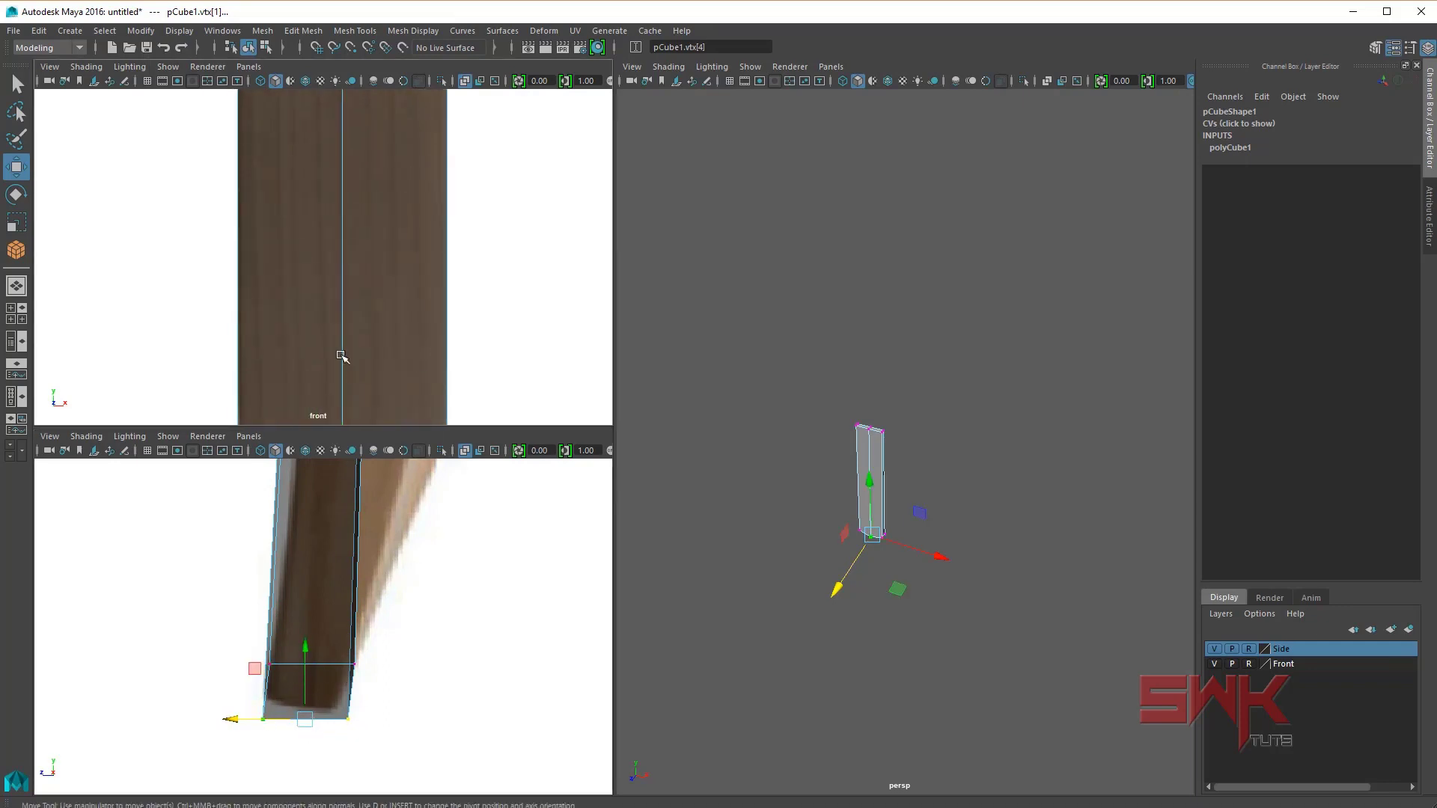
{"action": "middle_click_drag", "start_coordinate": [330, 225], "coordinate": [363, 331], "text": "alt"}
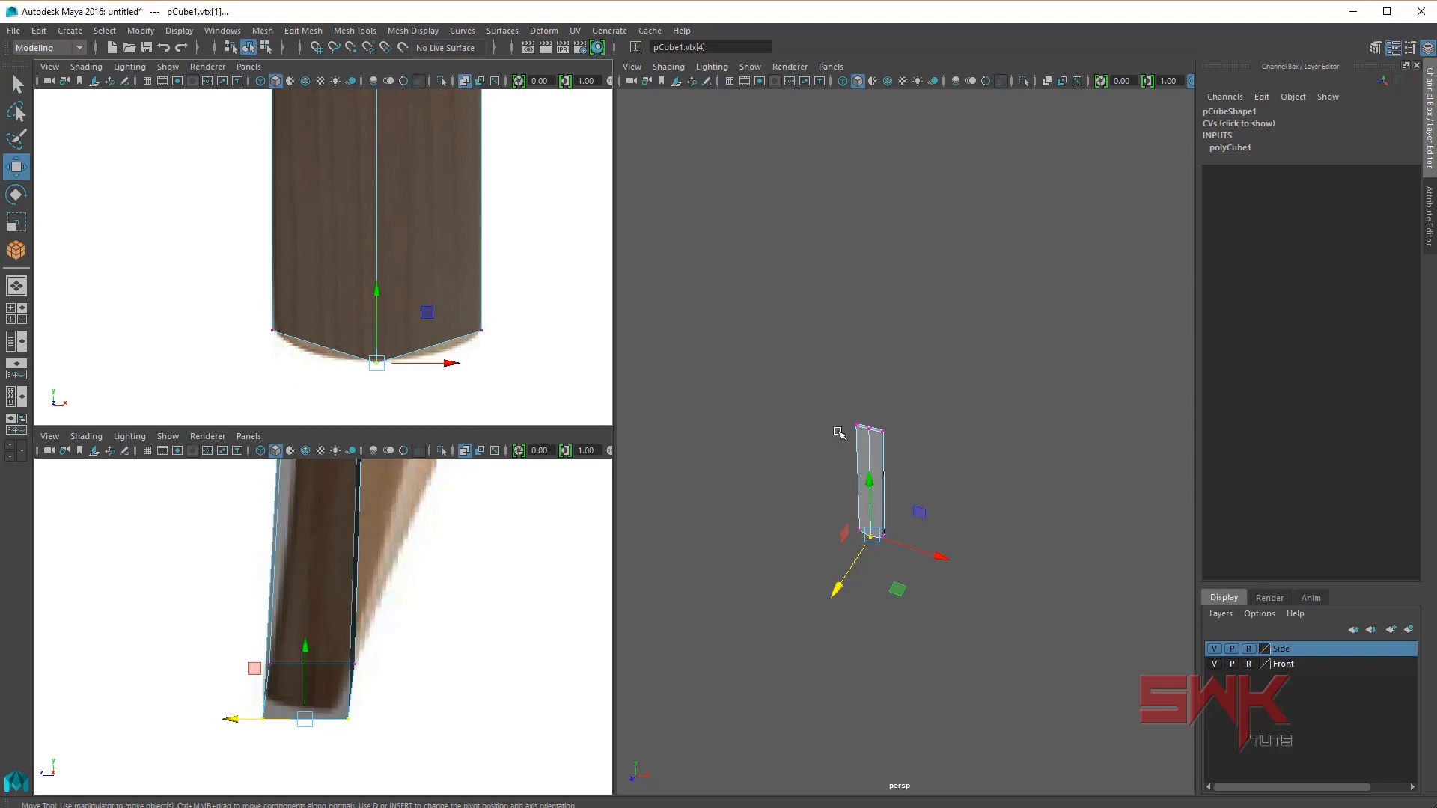
Step: Select a vertex at the blade top, frame it in the side view, and bring up BAT.jpg
{"action": "mouse_move", "coordinate": [838, 433]}
{"action": "left_mouse_down", "text": "alt"}
{"action": "mouse_move", "coordinate": [1015, 526]}
{"action": "mouse_move", "coordinate": [1039, 513]}
{"action": "left_mouse_up", "text": "alt"}
{"action": "left_click", "coordinate": [981, 401]}
{"action": "left_click", "coordinate": [951, 383]}
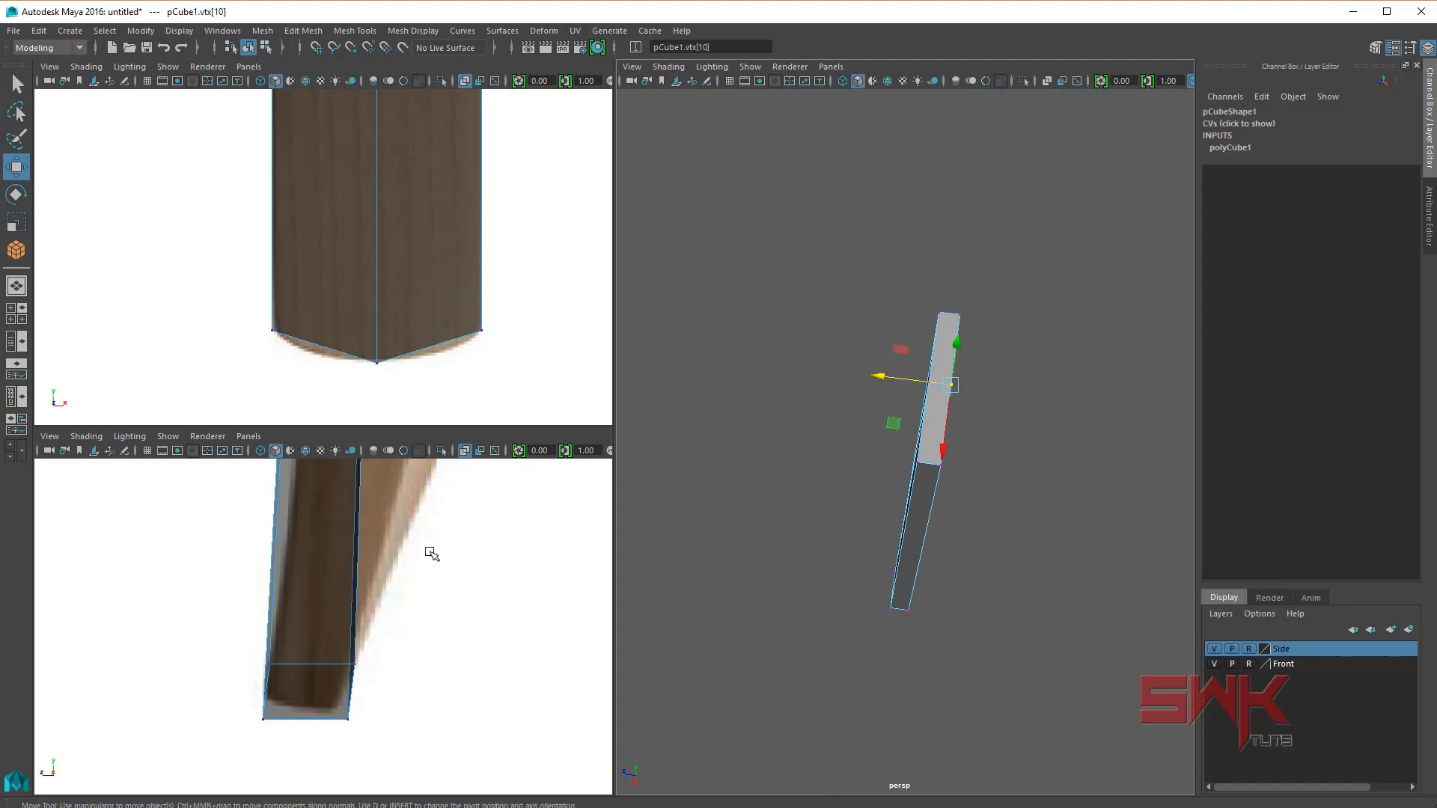
{"action": "middle_click_drag", "start_coordinate": [443, 552], "coordinate": [435, 590], "text": "alt"}
{"action": "key", "text": "f"}
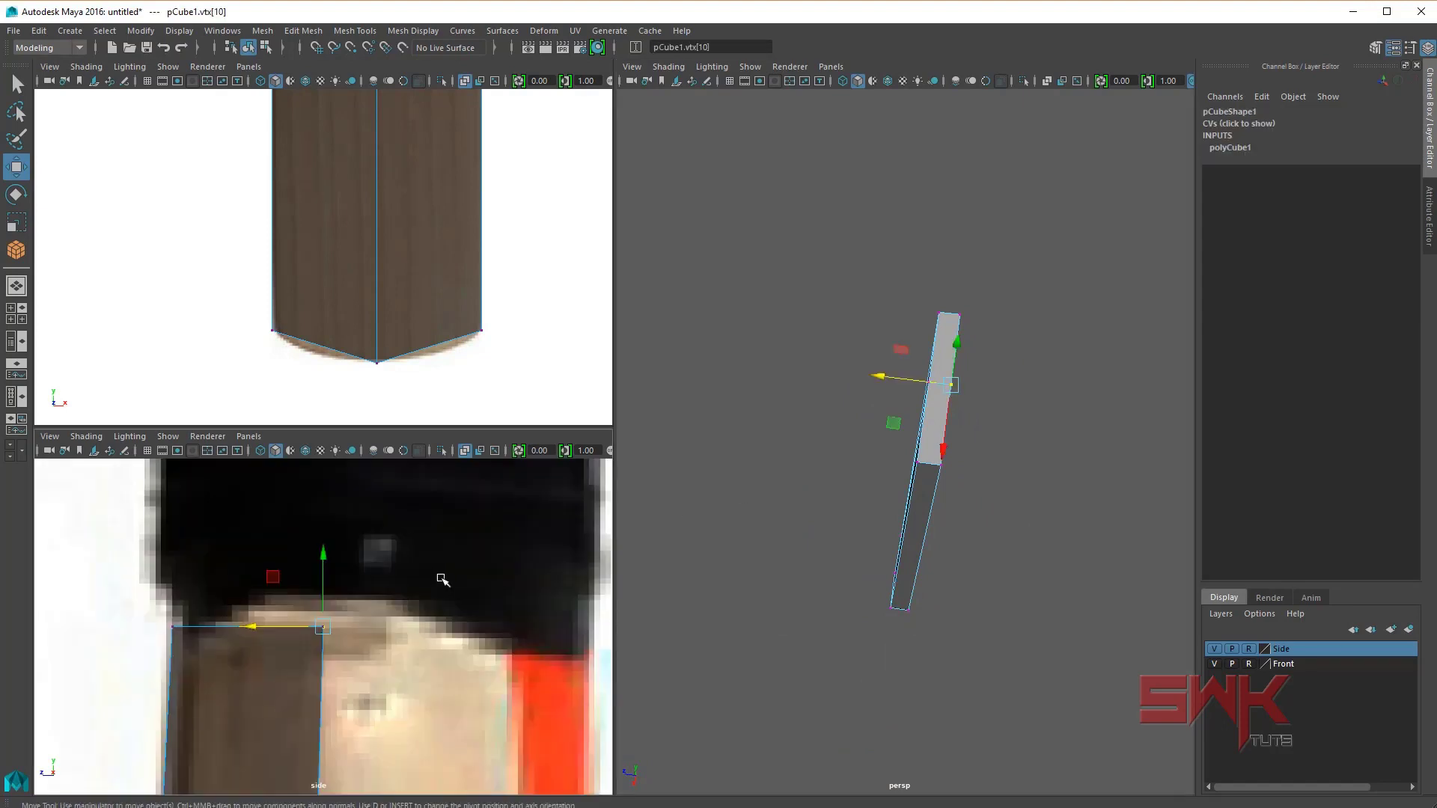
{"action": "scroll", "coordinate": [423, 593], "scroll_direction": "up", "scroll_amount": 2}
{"action": "scroll", "coordinate": [369, 600], "scroll_direction": "down", "scroll_amount": 1}
{"action": "middle_click_drag", "start_coordinate": [369, 600], "coordinate": [356, 552], "text": "alt"}
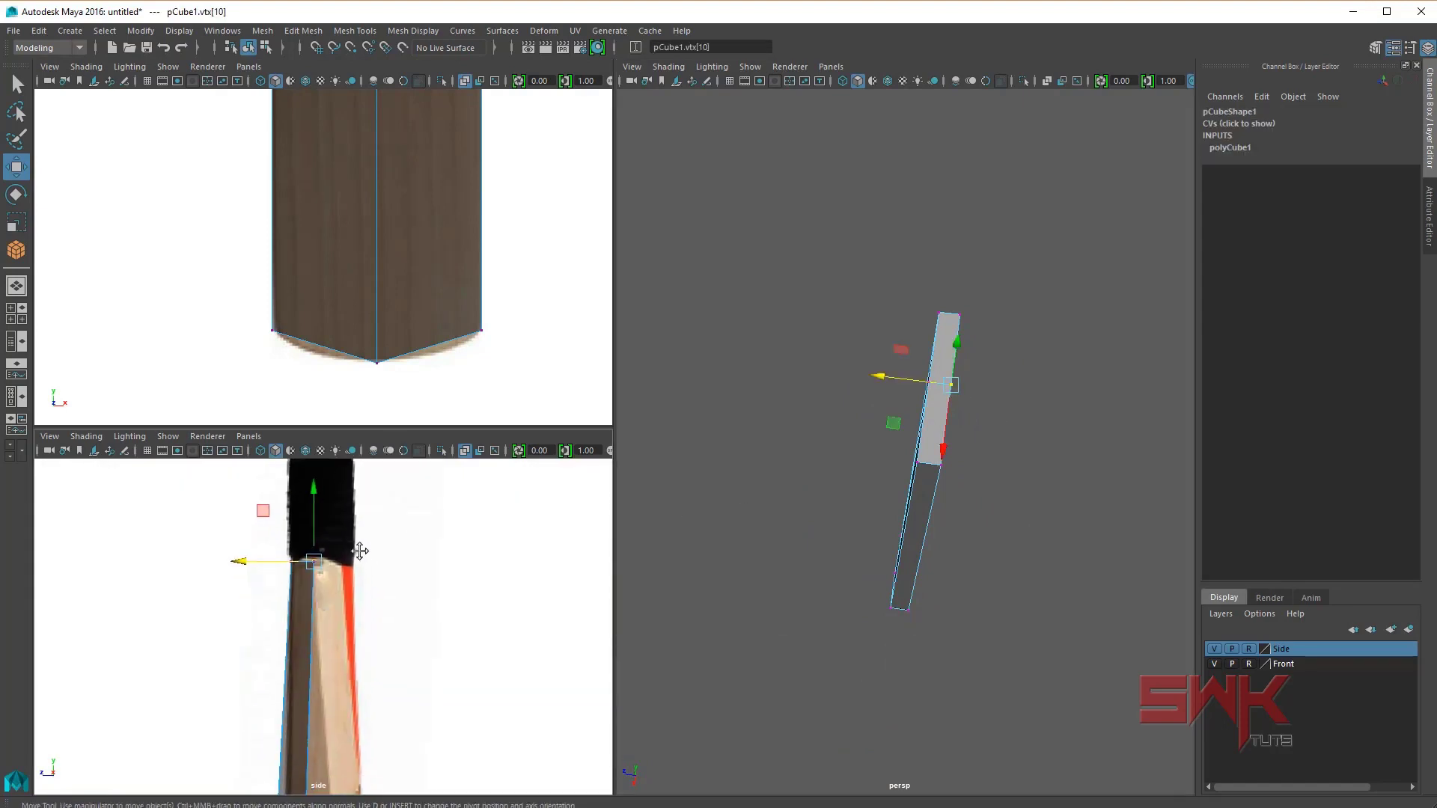
{"action": "key", "text": "alt+Tab"}
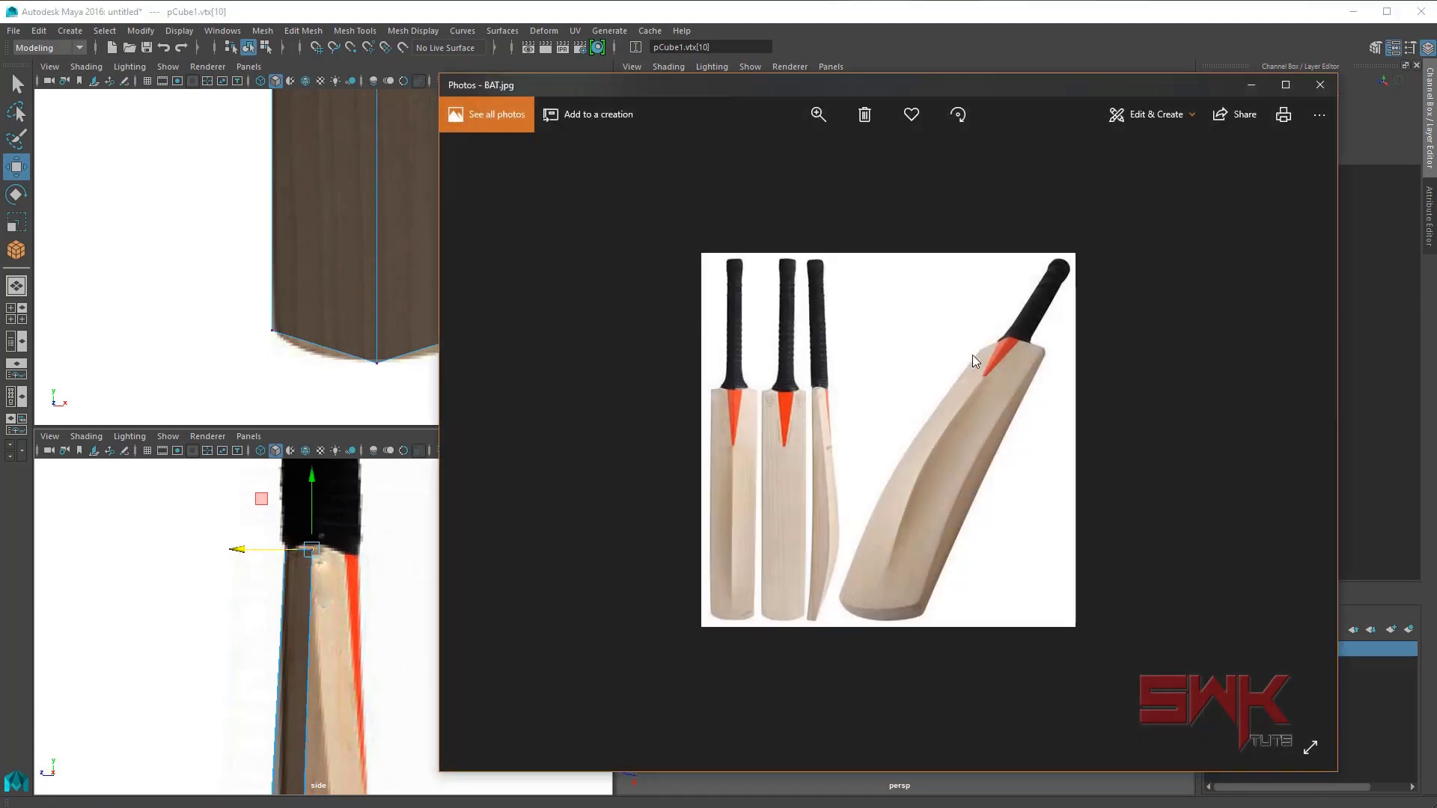
Step: Study BAT.jpg's shoulder detail, then return to Maya's side view of the blade top
{"action": "scroll", "coordinate": [1007, 340], "scroll_direction": "up", "scroll_amount": 3}
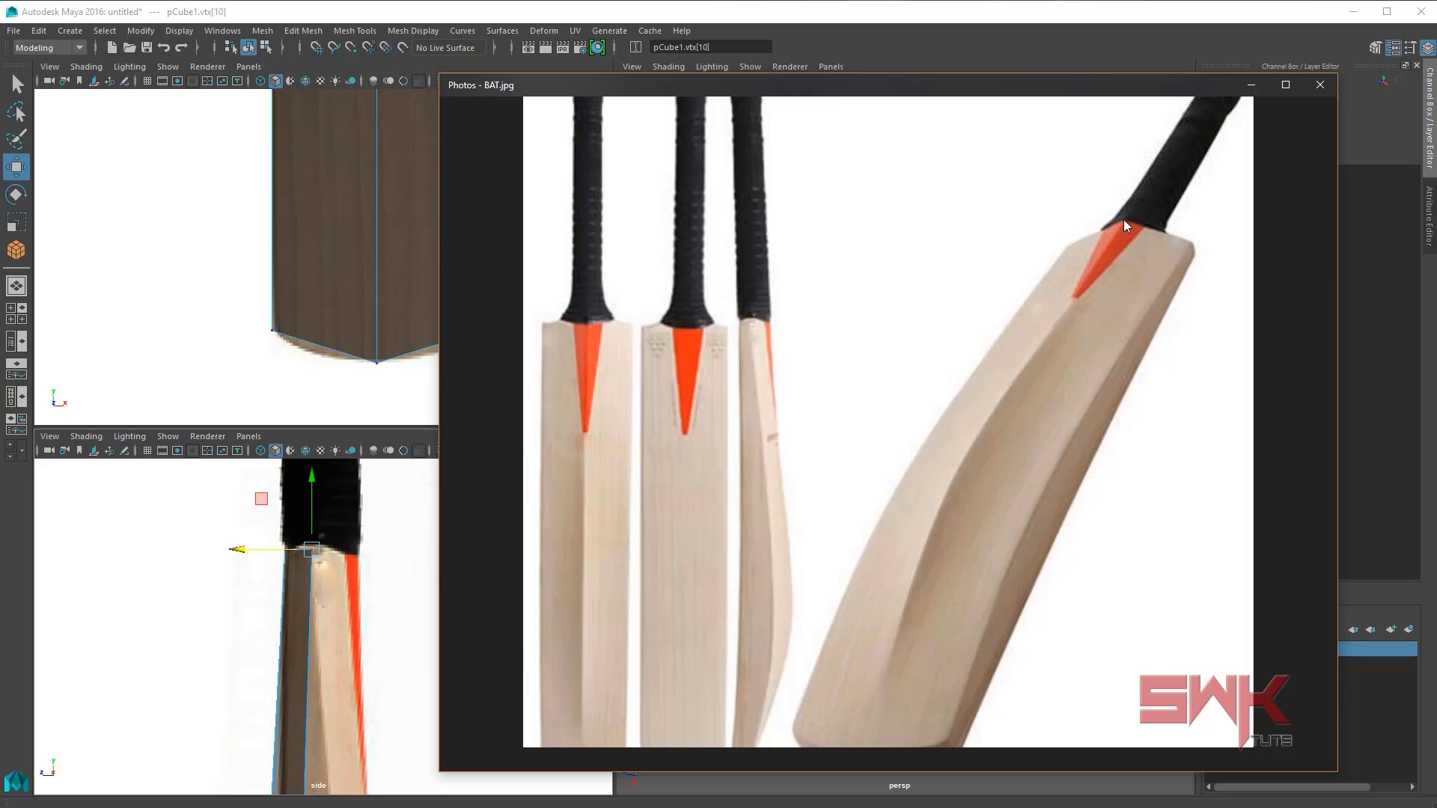
{"action": "left_click", "coordinate": [893, 29]}
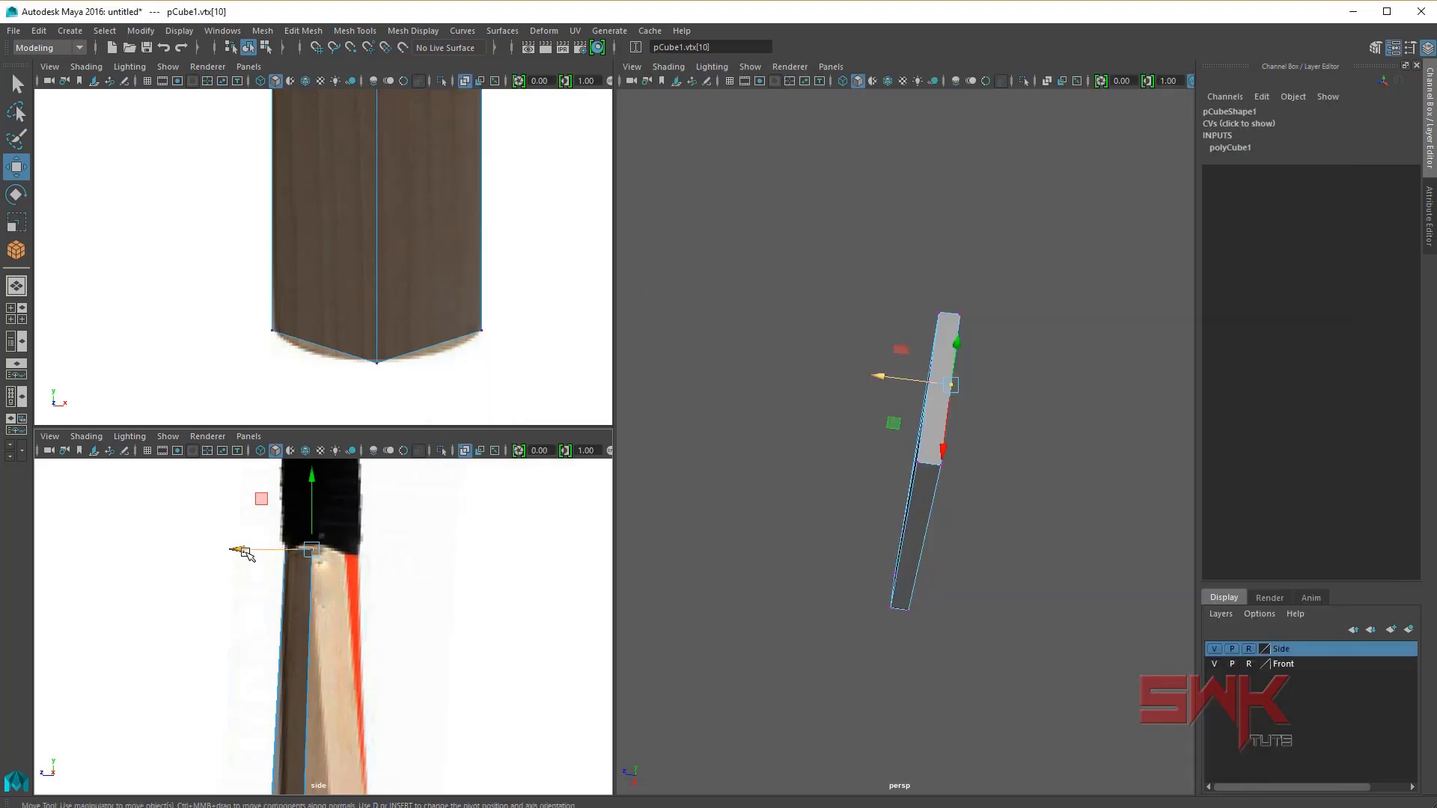
Step: In the side view, pull the top vertex out along Z to match the reference
{"action": "left_click_drag", "start_coordinate": [238, 552], "coordinate": [285, 548]}
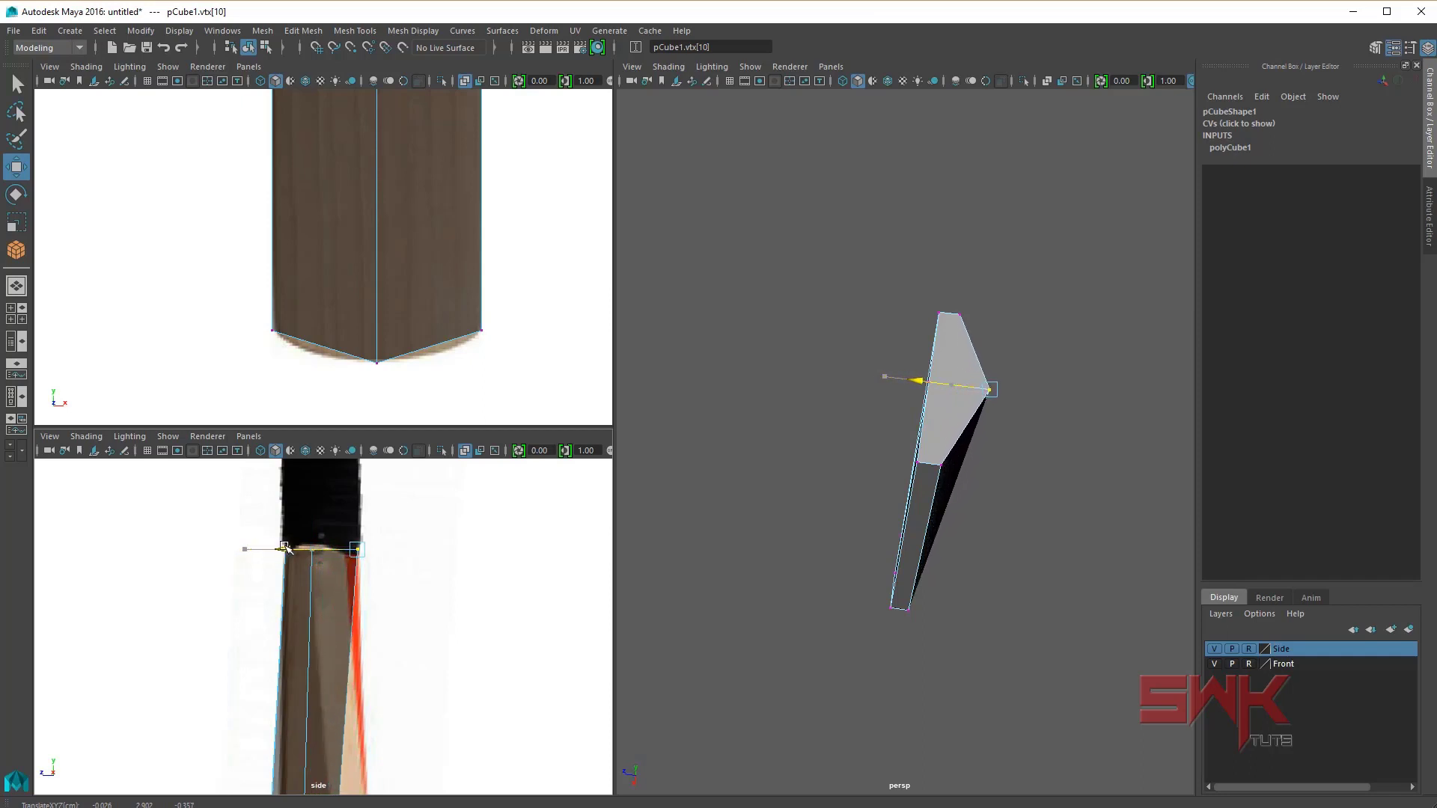
{"action": "scroll", "coordinate": [459, 501], "scroll_direction": "up", "scroll_amount": 3}
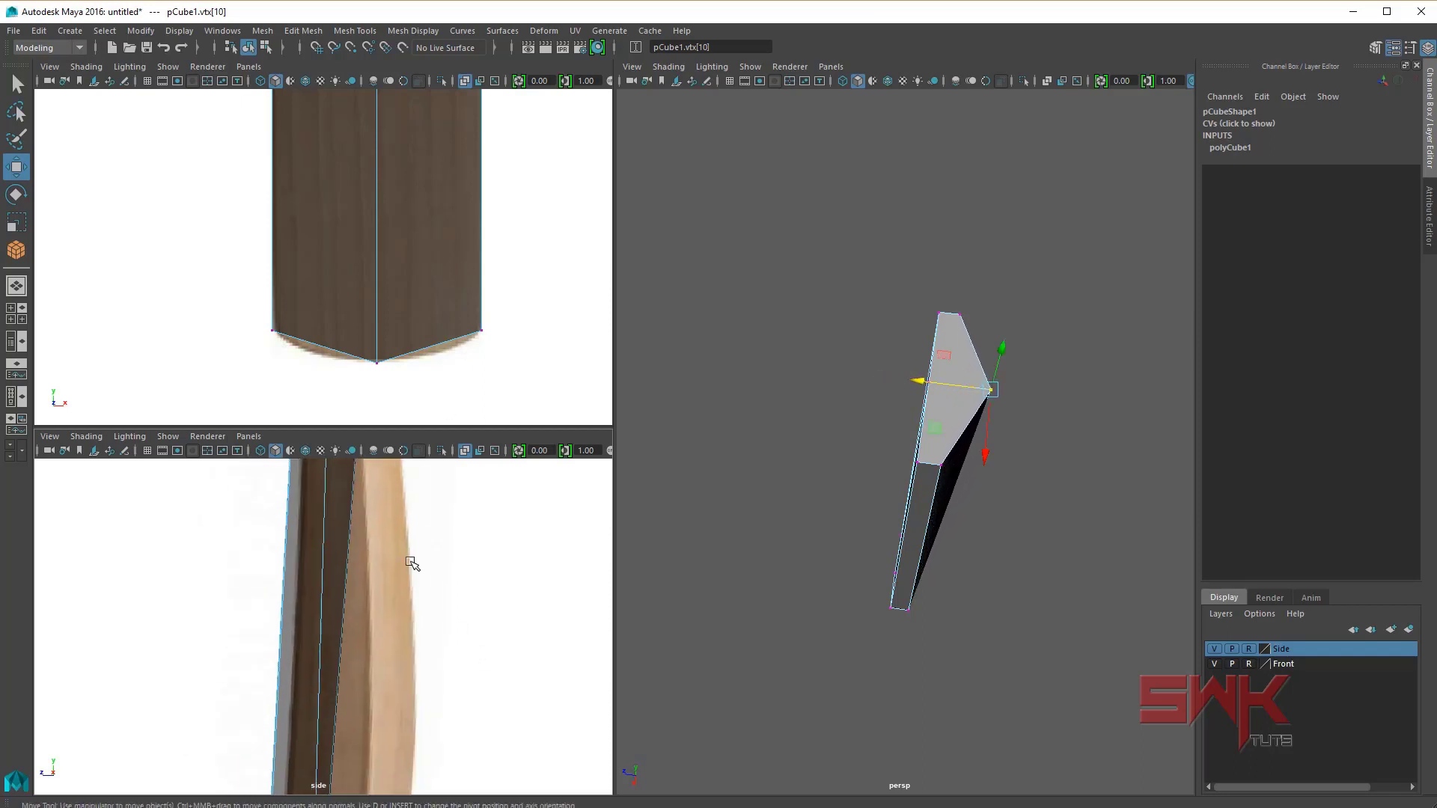
{"action": "scroll", "coordinate": [411, 565], "scroll_direction": "up", "scroll_amount": 2}
{"action": "scroll", "coordinate": [437, 721], "scroll_direction": "down", "scroll_amount": 3}
{"action": "key", "text": "f"}
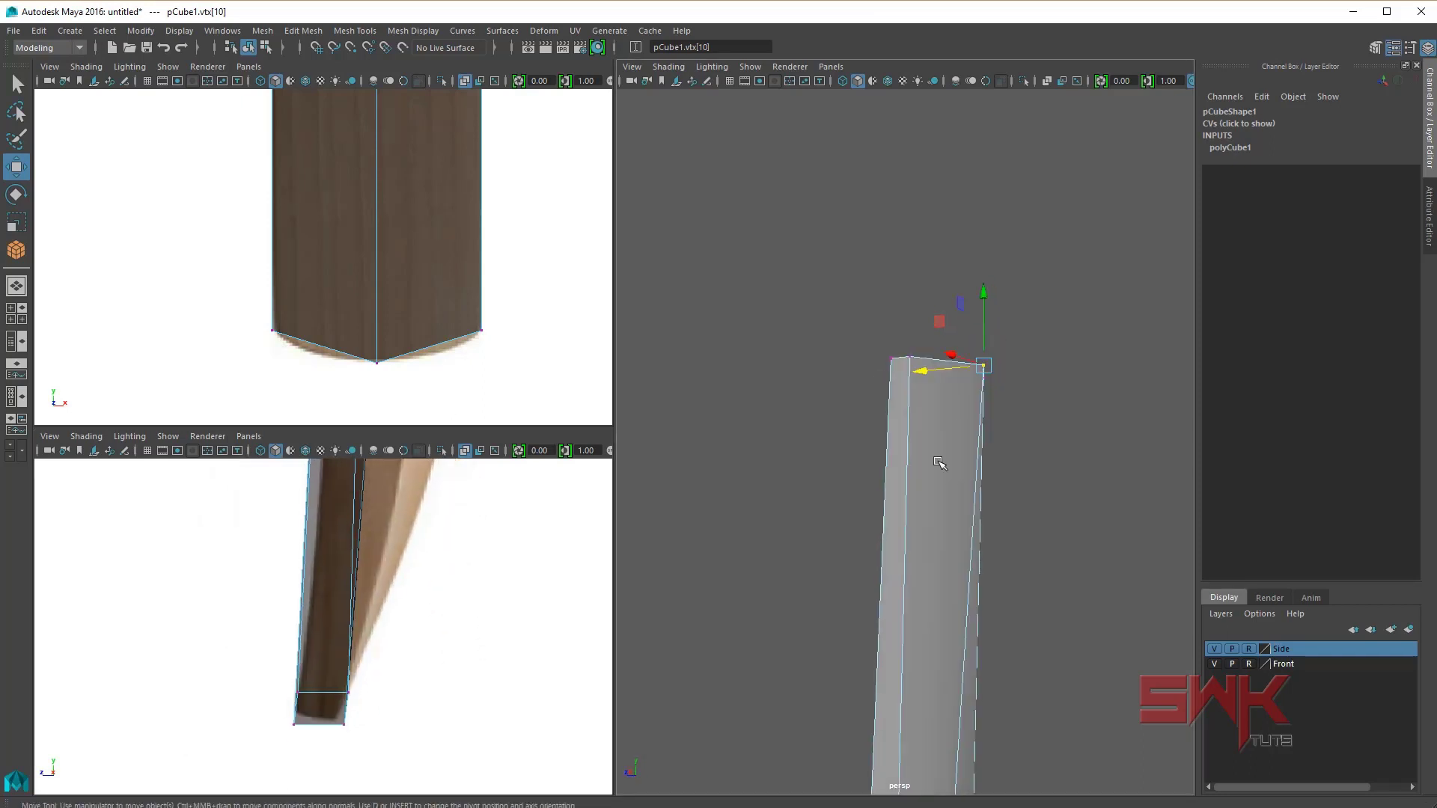
Step: In the maximized front view, lower the top vertex onto the reference shoulder line
{"action": "key", "text": "space"}
{"action": "mouse_move", "coordinate": [556, 347]}
{"action": "middle_mouse_down", "text": "alt"}
{"action": "mouse_move", "coordinate": [638, 346]}
{"action": "mouse_move", "coordinate": [545, 641]}
{"action": "middle_mouse_up", "text": "alt"}
{"action": "scroll", "coordinate": [654, 497], "scroll_direction": "down", "scroll_amount": 3}
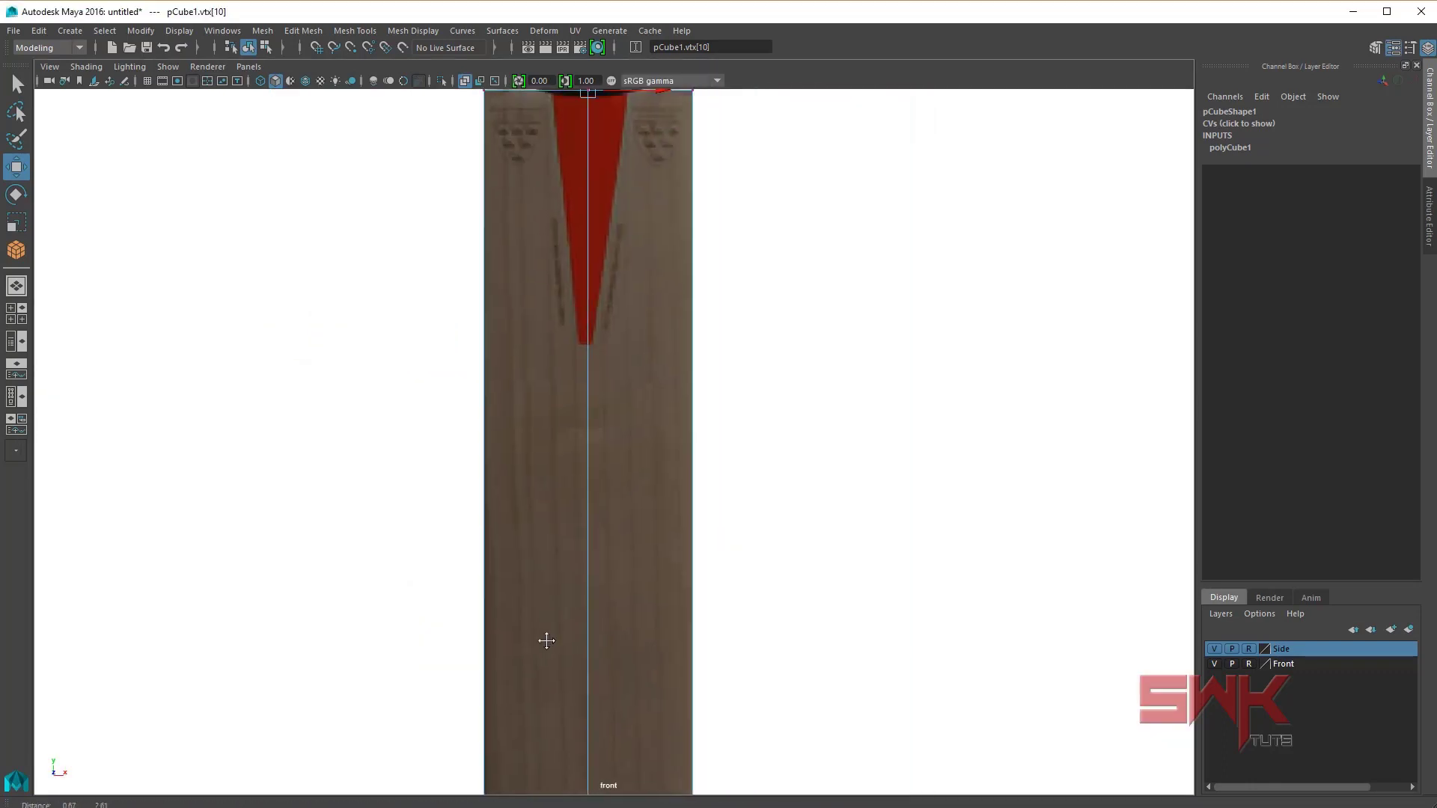
{"action": "scroll", "coordinate": [544, 498], "scroll_direction": "up", "scroll_amount": 2}
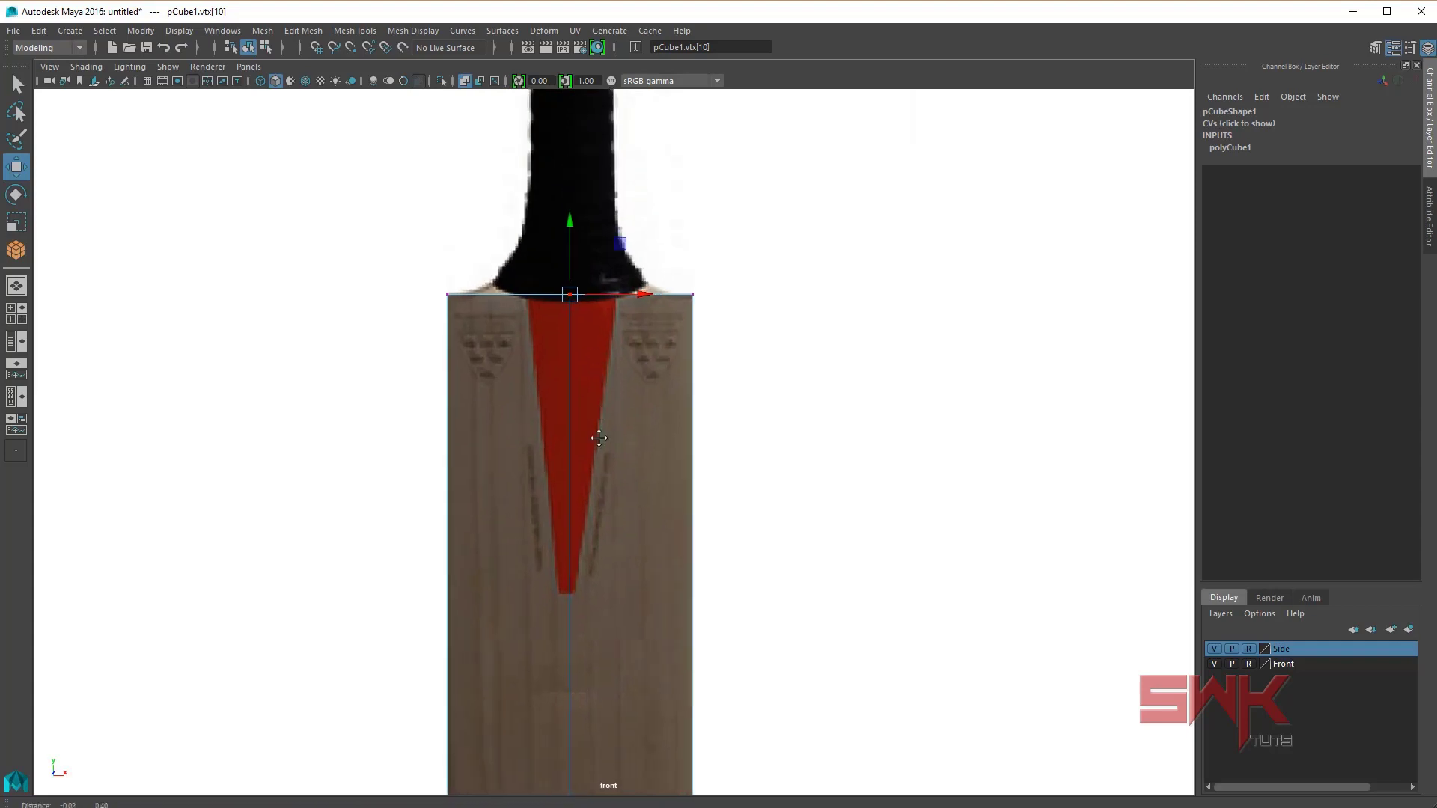
{"action": "middle_click_drag", "start_coordinate": [524, 259], "coordinate": [496, 435], "text": "alt"}
{"action": "scroll", "coordinate": [569, 486], "scroll_direction": "up", "scroll_amount": 1}
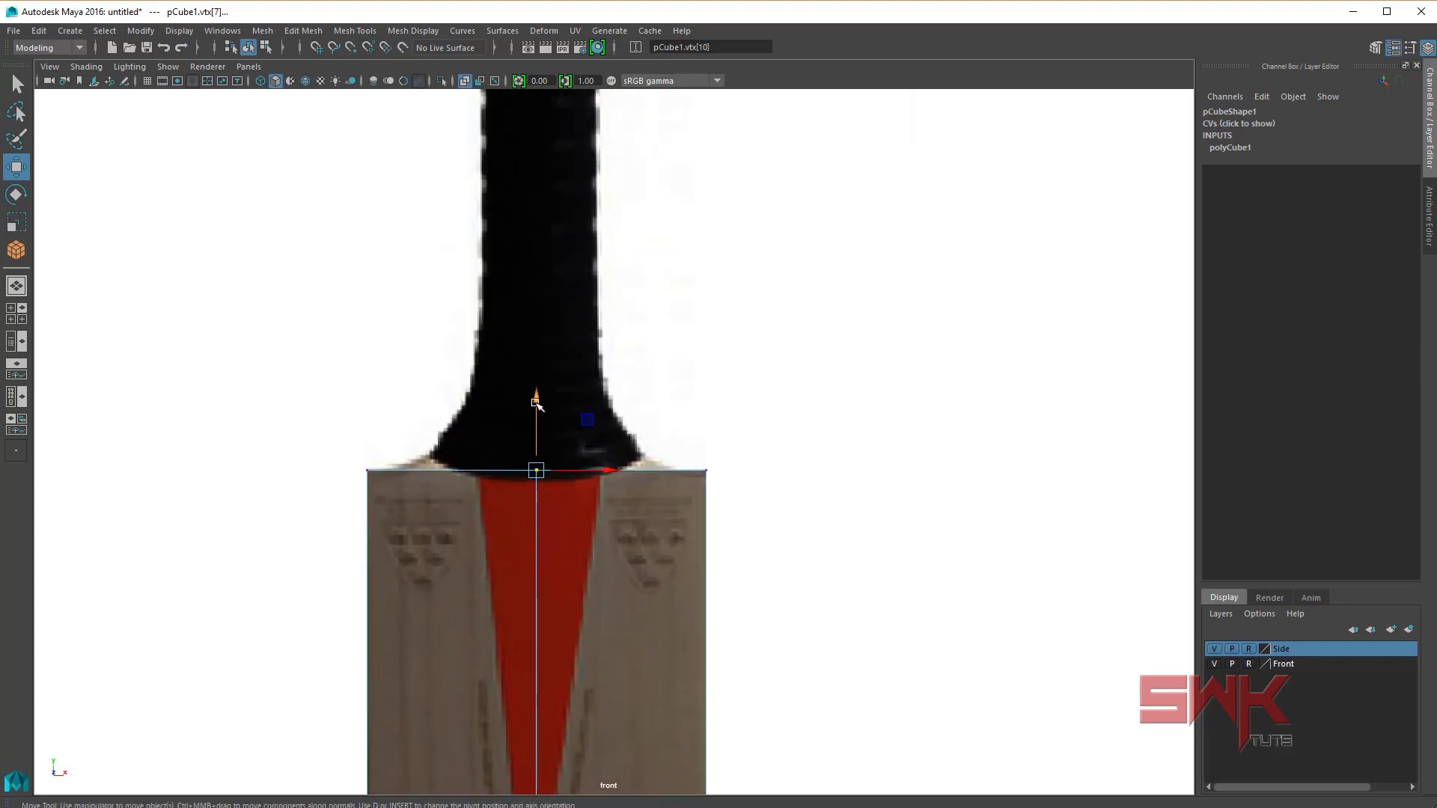
{"action": "left_click_drag", "start_coordinate": [536, 402], "coordinate": [534, 416]}
{"action": "middle_click_drag", "start_coordinate": [527, 512], "coordinate": [491, 342], "text": "alt"}
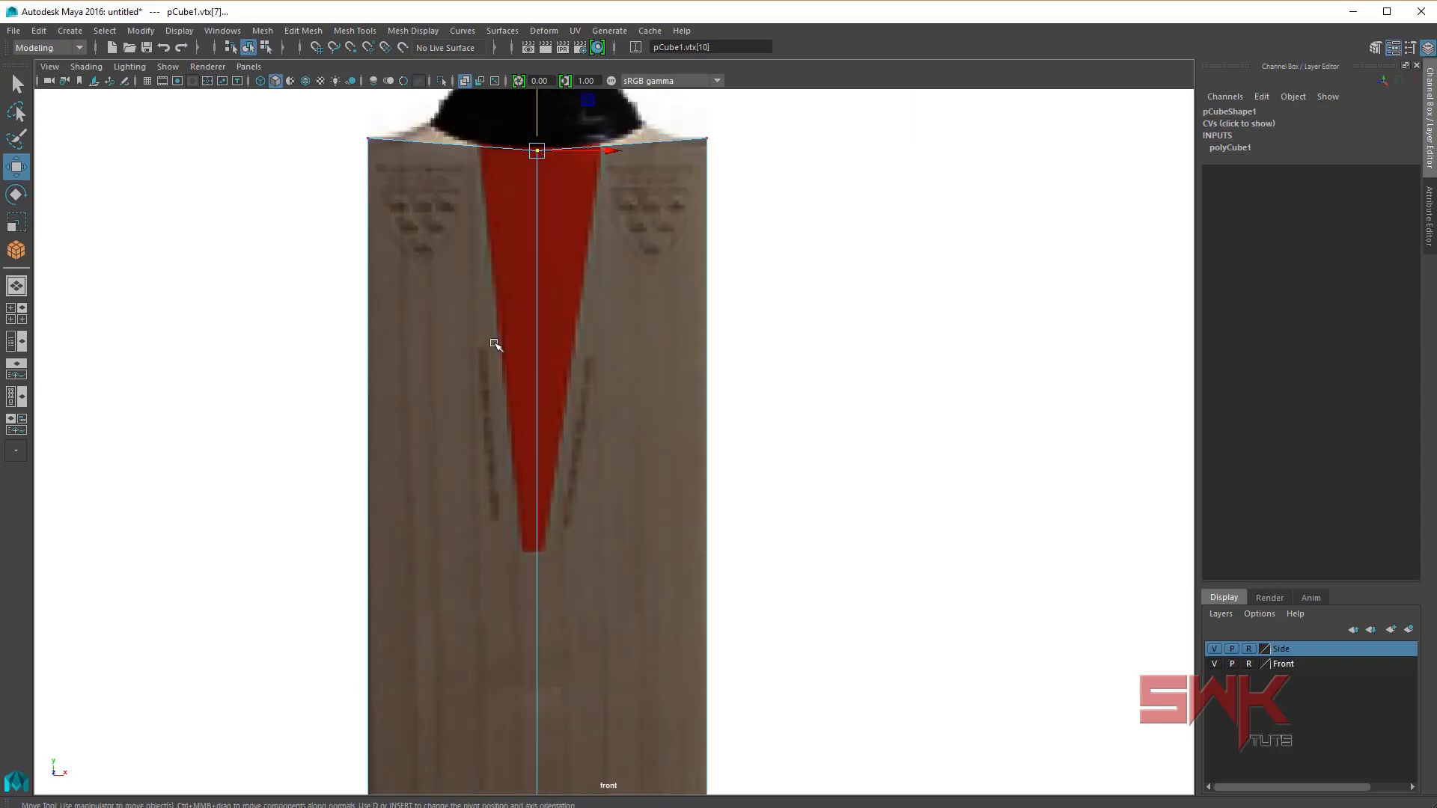
{"action": "scroll", "coordinate": [513, 506], "scroll_direction": "down", "scroll_amount": 2}
{"action": "mouse_move", "coordinate": [514, 507]}
{"action": "middle_mouse_down", "text": "alt"}
{"action": "mouse_move", "coordinate": [520, 299]}
{"action": "mouse_move", "coordinate": [522, 440]}
{"action": "middle_mouse_up", "text": "alt"}
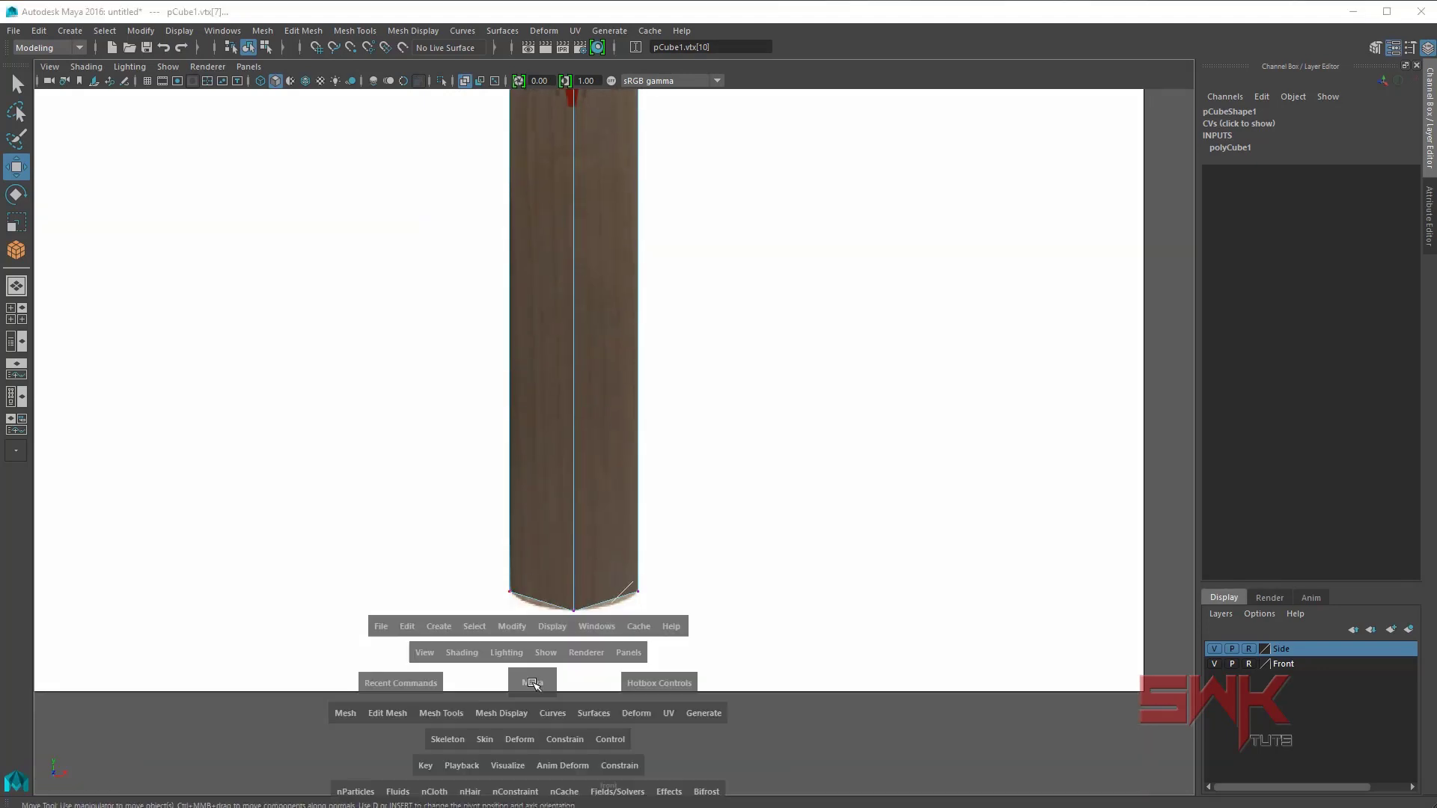
{"action": "key", "text": "space"}
{"action": "key", "text": "space"}
{"action": "mouse_move", "coordinate": [648, 746]}
{"action": "middle_mouse_down", "text": "alt"}
{"action": "mouse_move", "coordinate": [699, 700]}
{"action": "mouse_move", "coordinate": [658, 709]}
{"action": "mouse_move", "coordinate": [673, 659]}
{"action": "middle_mouse_up", "text": "alt"}
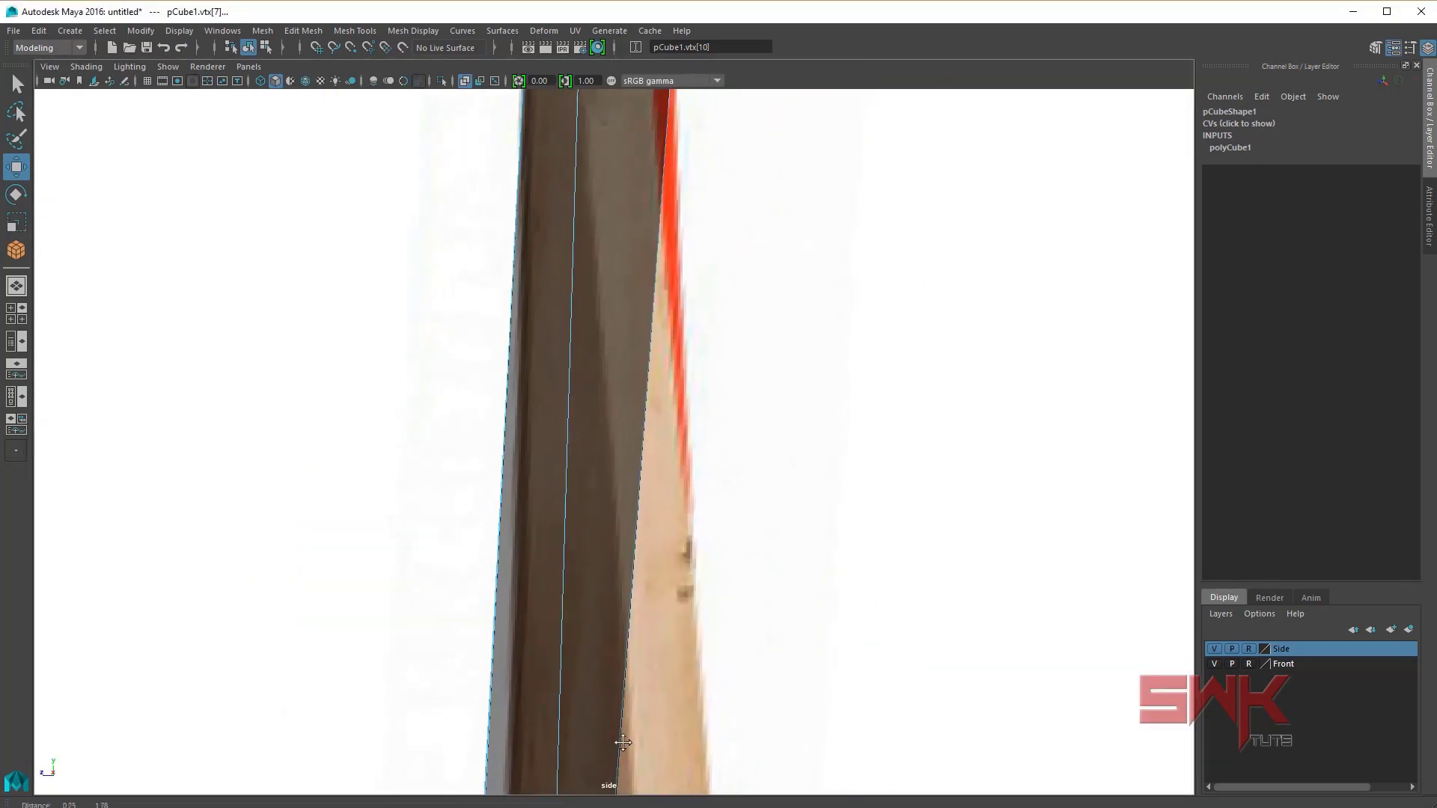
Step: Insert an edge loop across the upper blade, scale it flat in Y and nudge it right
{"action": "left_click", "coordinate": [359, 31]}
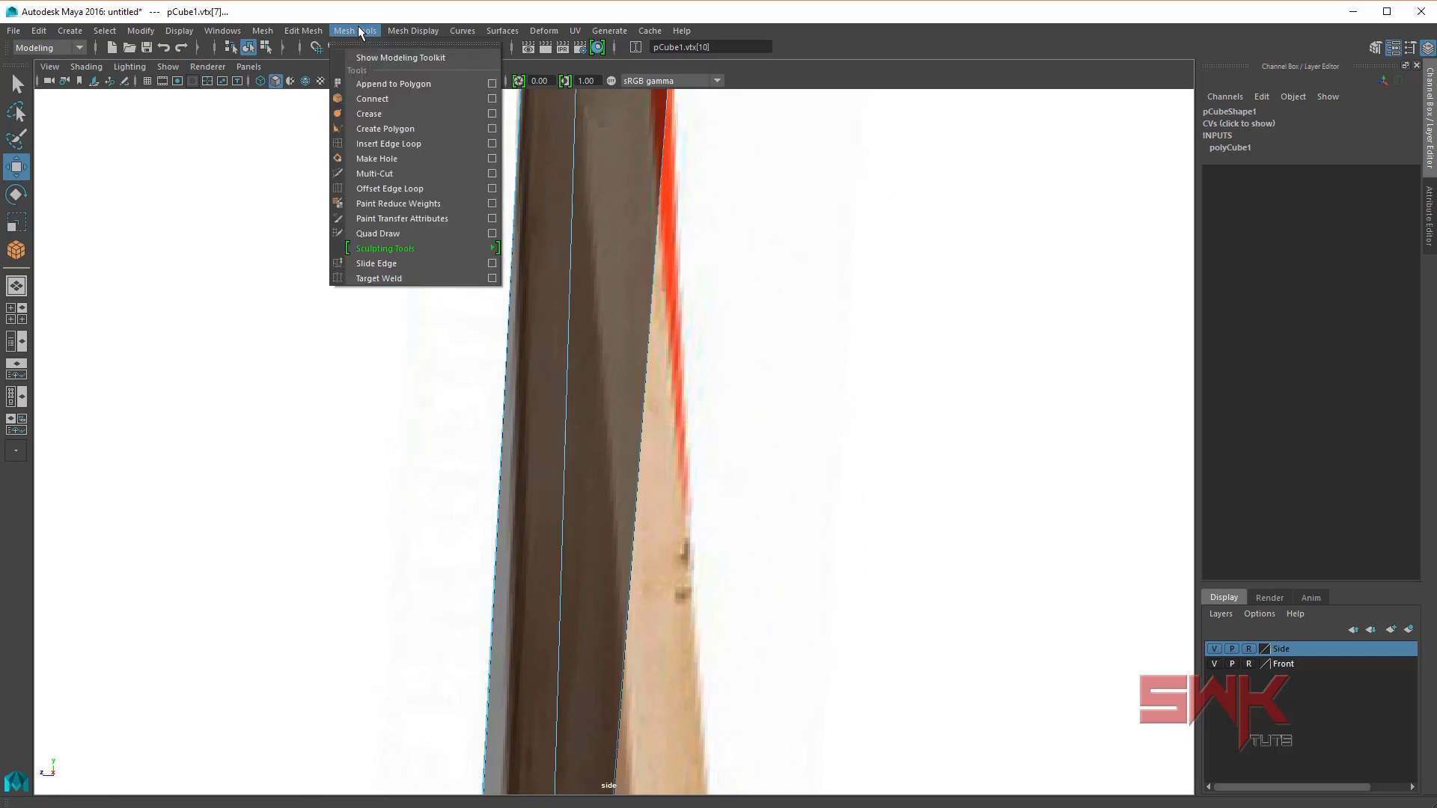
{"action": "left_click", "coordinate": [416, 143]}
{"action": "mouse_move", "coordinate": [722, 330]}
{"action": "middle_mouse_down", "text": "alt"}
{"action": "mouse_move", "coordinate": [648, 745]}
{"action": "mouse_move", "coordinate": [608, 487]}
{"action": "mouse_move", "coordinate": [555, 411]}
{"action": "middle_mouse_up", "text": "alt"}
{"action": "left_click_drag", "start_coordinate": [558, 414], "coordinate": [557, 443]}
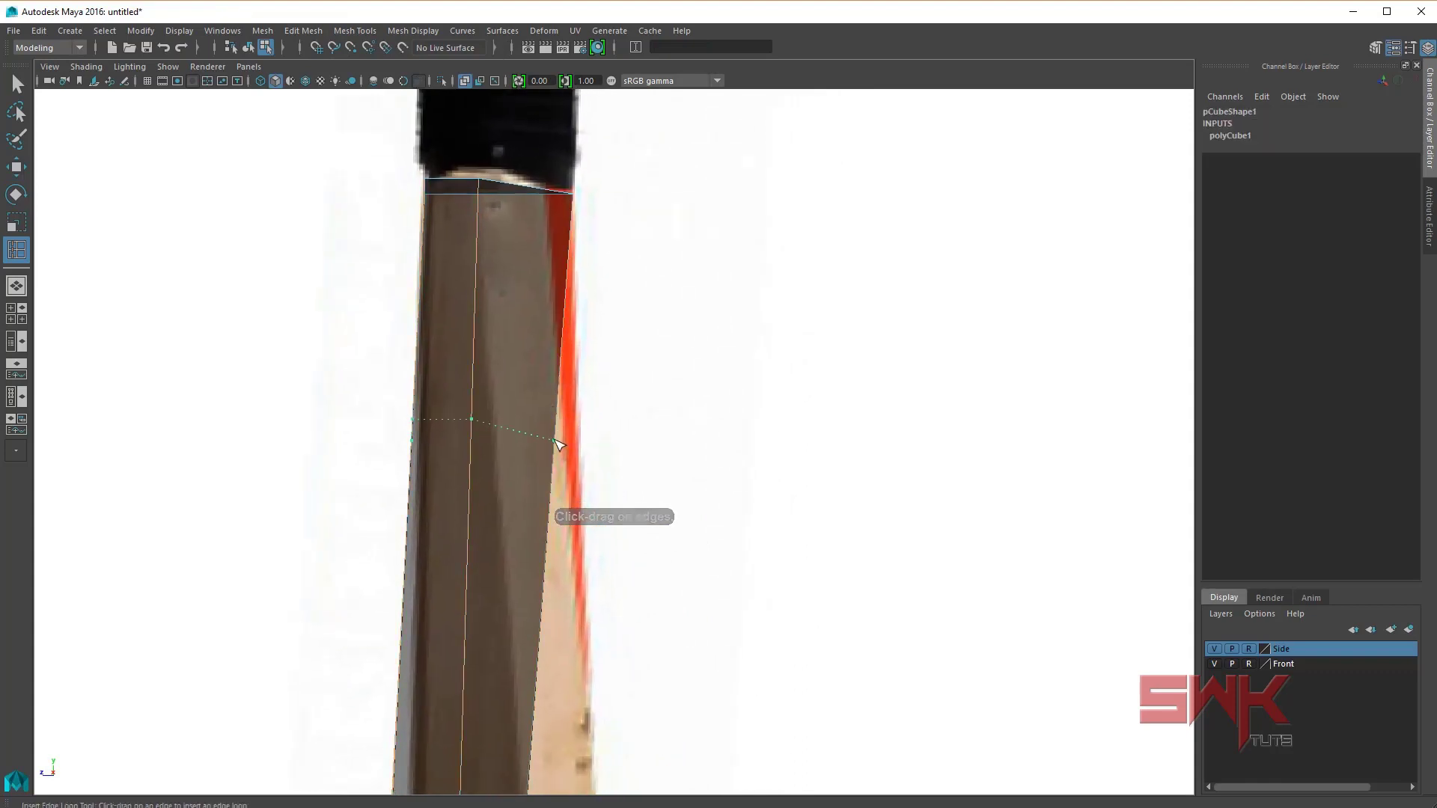
{"action": "key", "text": "r"}
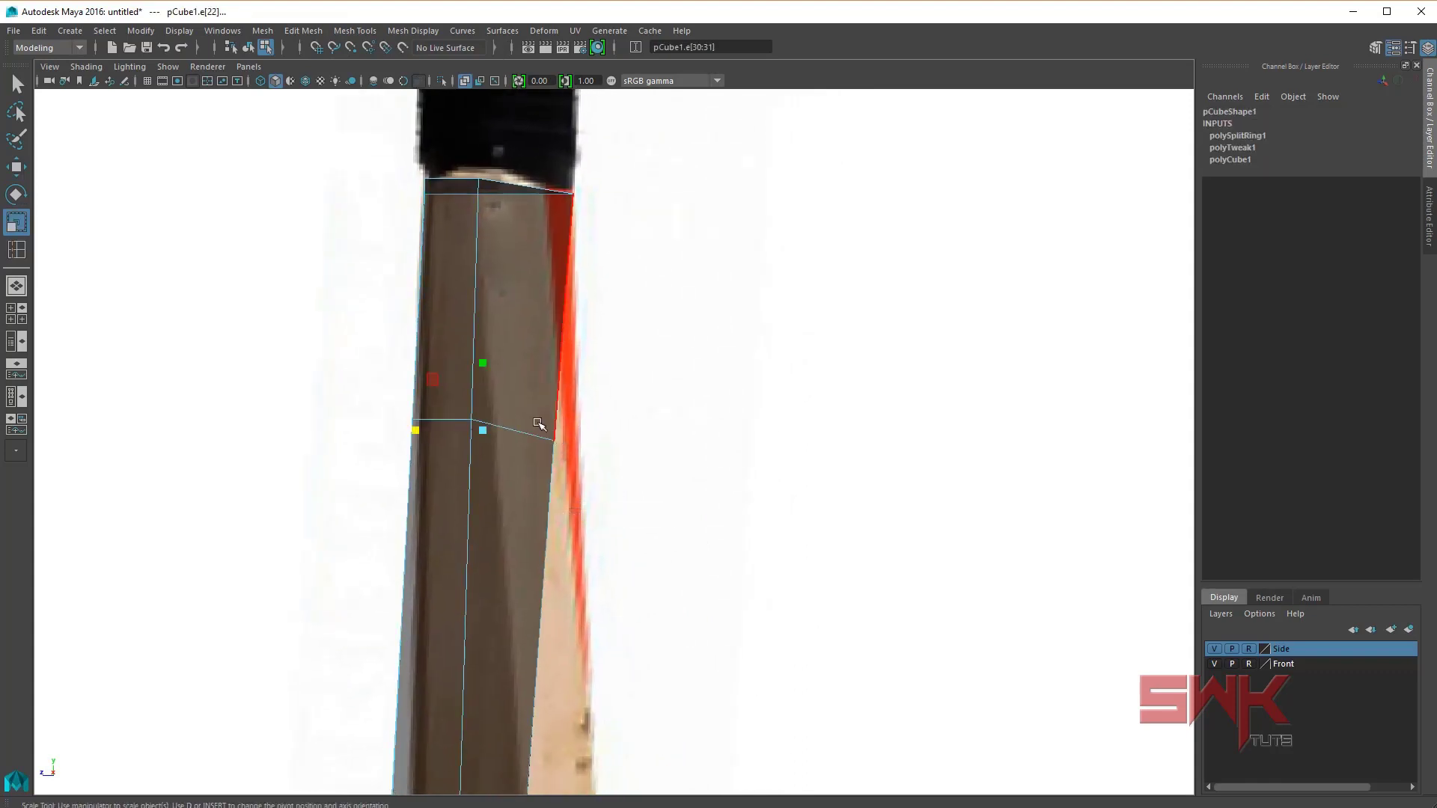
{"action": "left_click_drag", "start_coordinate": [482, 364], "coordinate": [515, 524]}
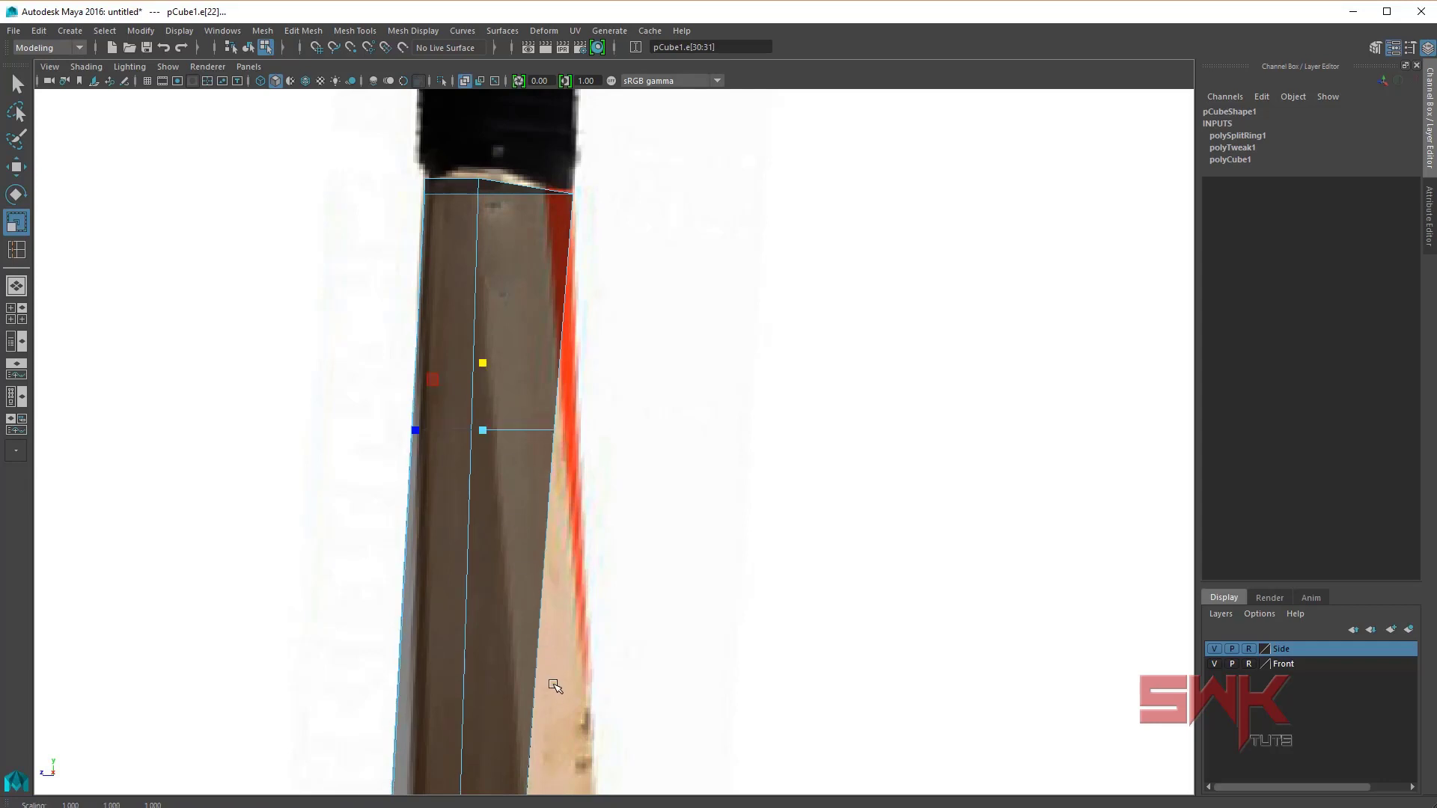
{"action": "key", "text": "w"}
{"action": "left_click_drag", "start_coordinate": [415, 428], "coordinate": [424, 429]}
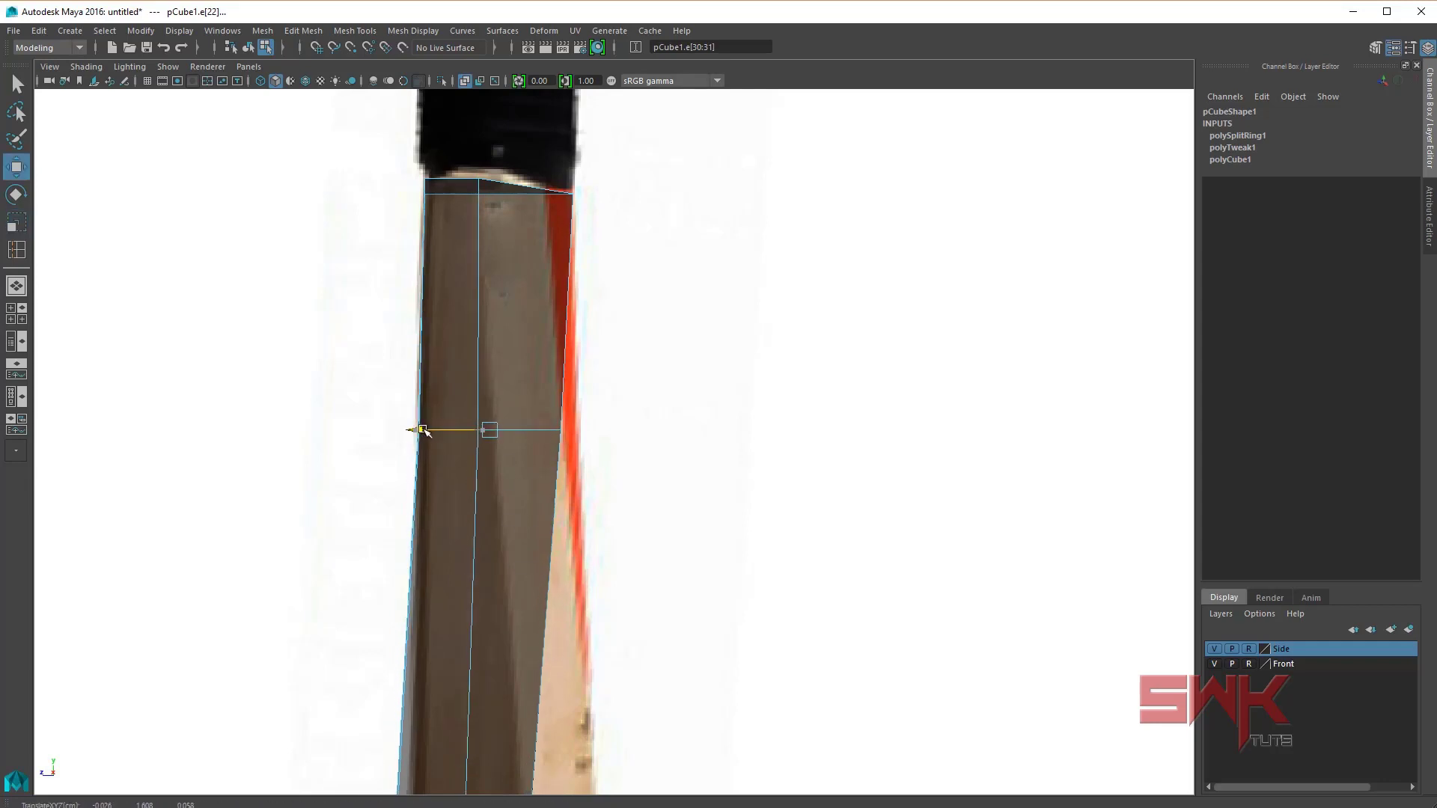
{"action": "right_click_drag", "start_coordinate": [464, 390], "coordinate": [465, 429]}
Step: Push the new loop's centre and right-edge vertices out to the side-reference outline
{"action": "scroll", "coordinate": [465, 430], "scroll_direction": "up", "scroll_amount": 3}
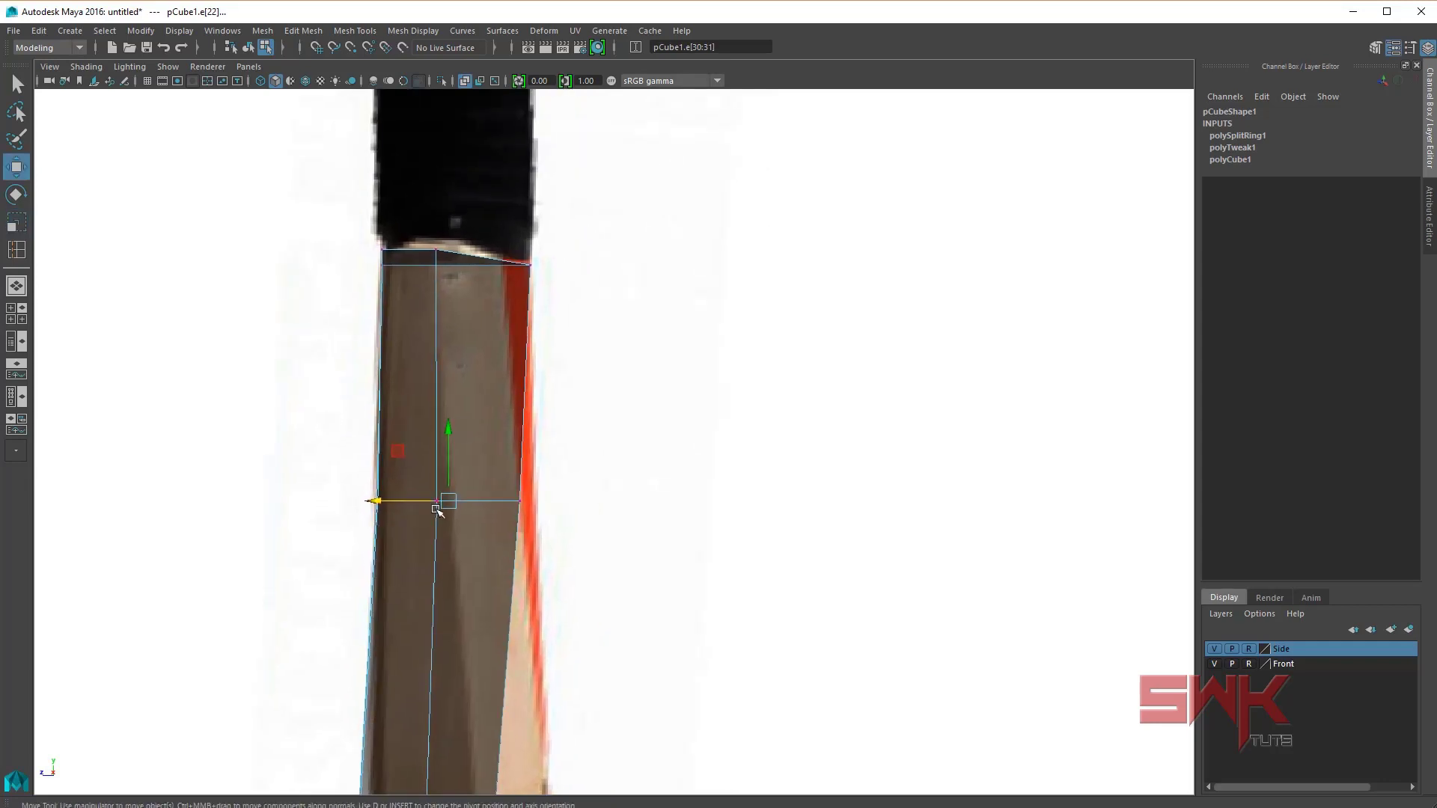
{"action": "left_click", "coordinate": [404, 504]}
{"action": "scroll", "coordinate": [379, 519], "scroll_direction": "up", "scroll_amount": 1}
{"action": "scroll", "coordinate": [395, 458], "scroll_direction": "up", "scroll_amount": 1}
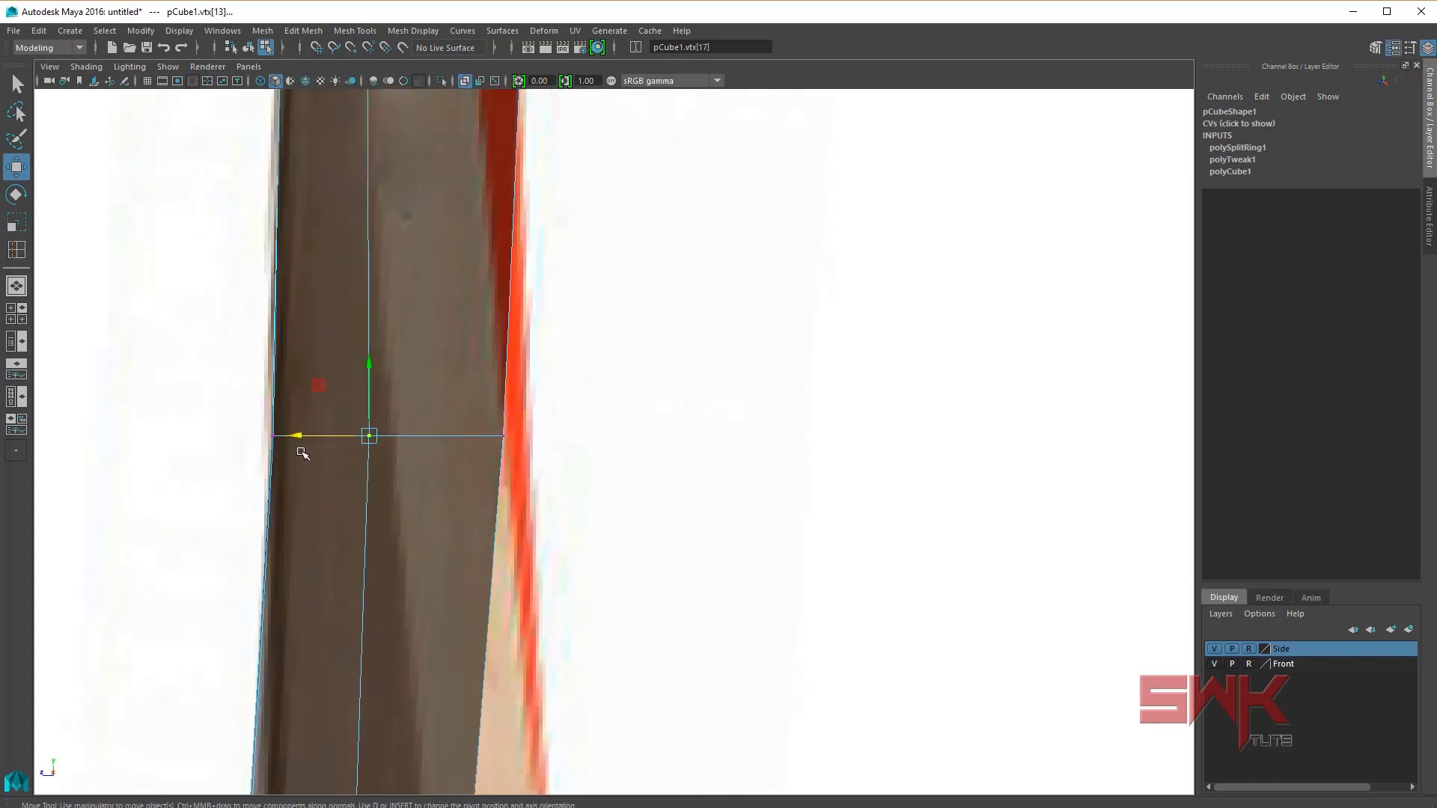
{"action": "left_click_drag", "start_coordinate": [289, 437], "coordinate": [314, 436]}
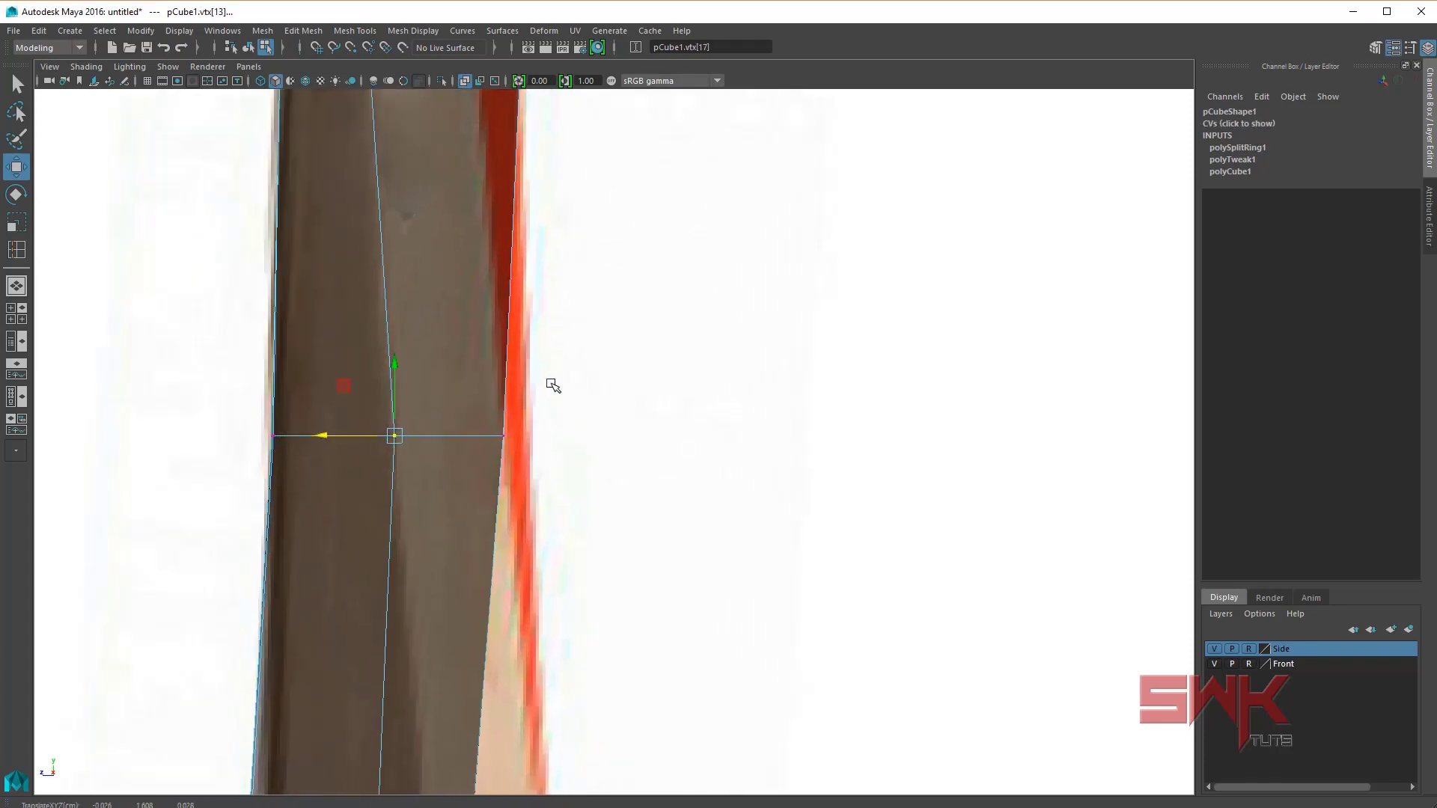
{"action": "left_click", "coordinate": [469, 453]}
{"action": "left_click_drag", "start_coordinate": [433, 435], "coordinate": [458, 435]}
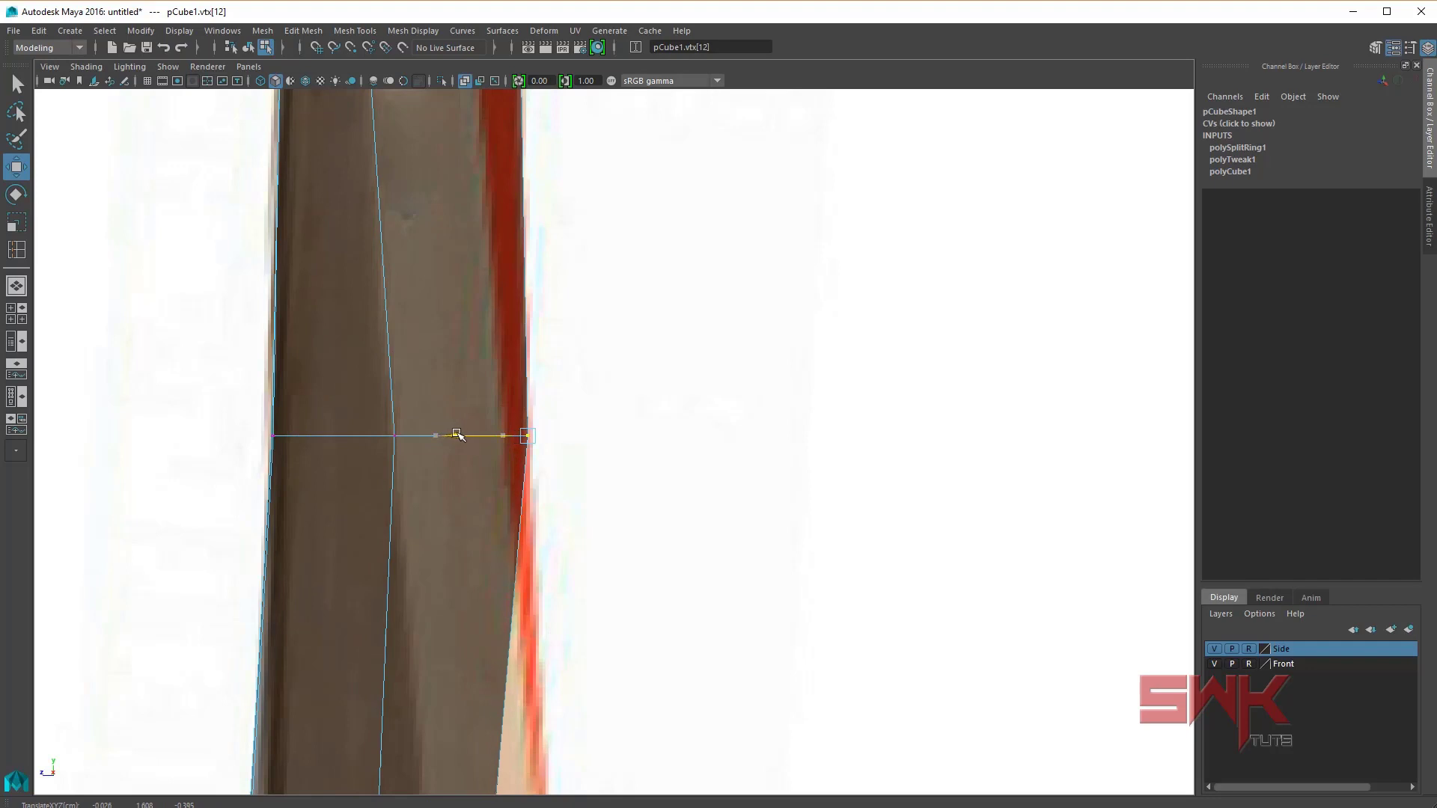
{"action": "scroll", "coordinate": [529, 391], "scroll_direction": "down", "scroll_amount": 5}
{"action": "scroll", "coordinate": [503, 404], "scroll_direction": "down", "scroll_amount": 3}
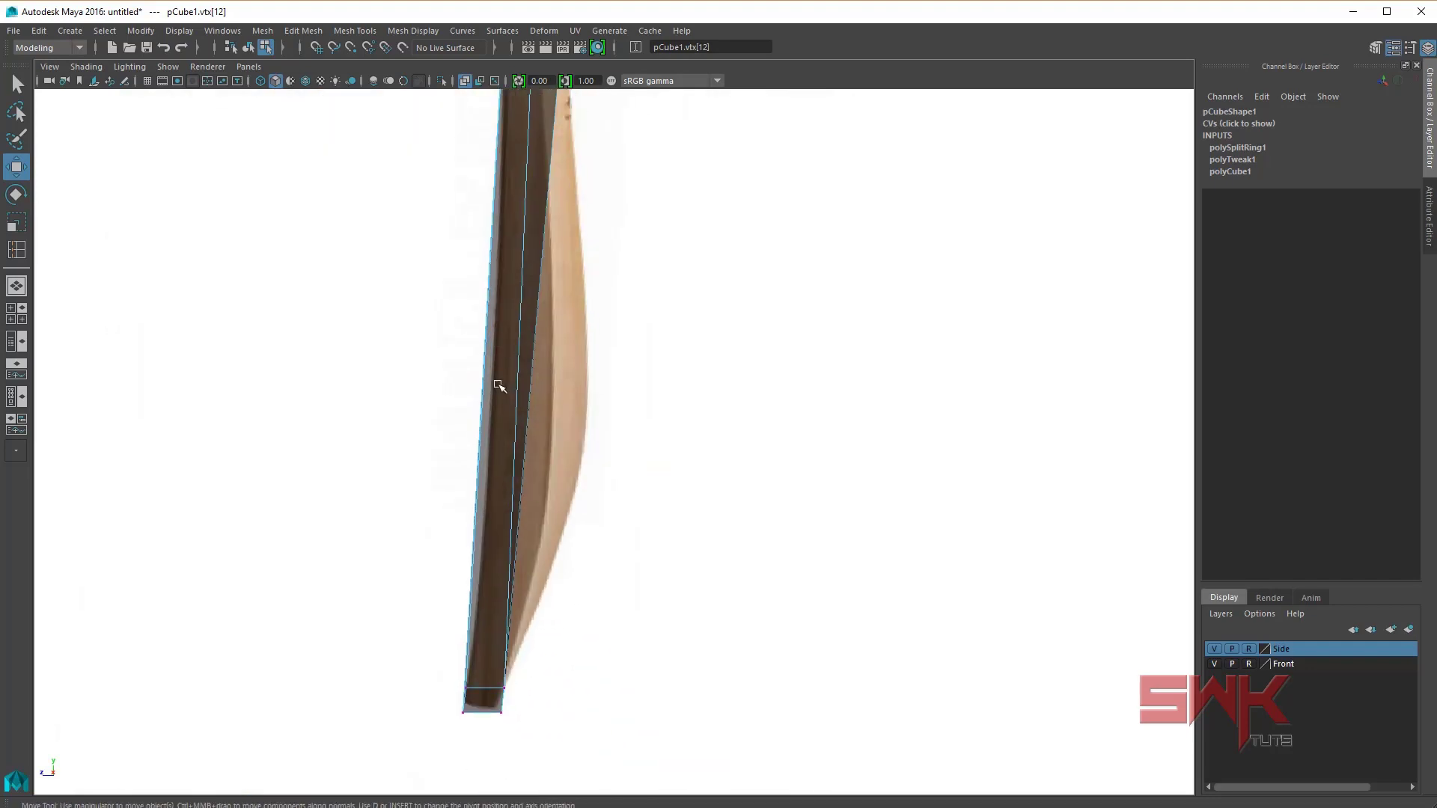
{"action": "middle_click_drag", "start_coordinate": [513, 474], "coordinate": [479, 530], "text": "alt"}
Step: Insert another edge loop across the lower blade and shift it slightly right
{"action": "key", "text": "y"}
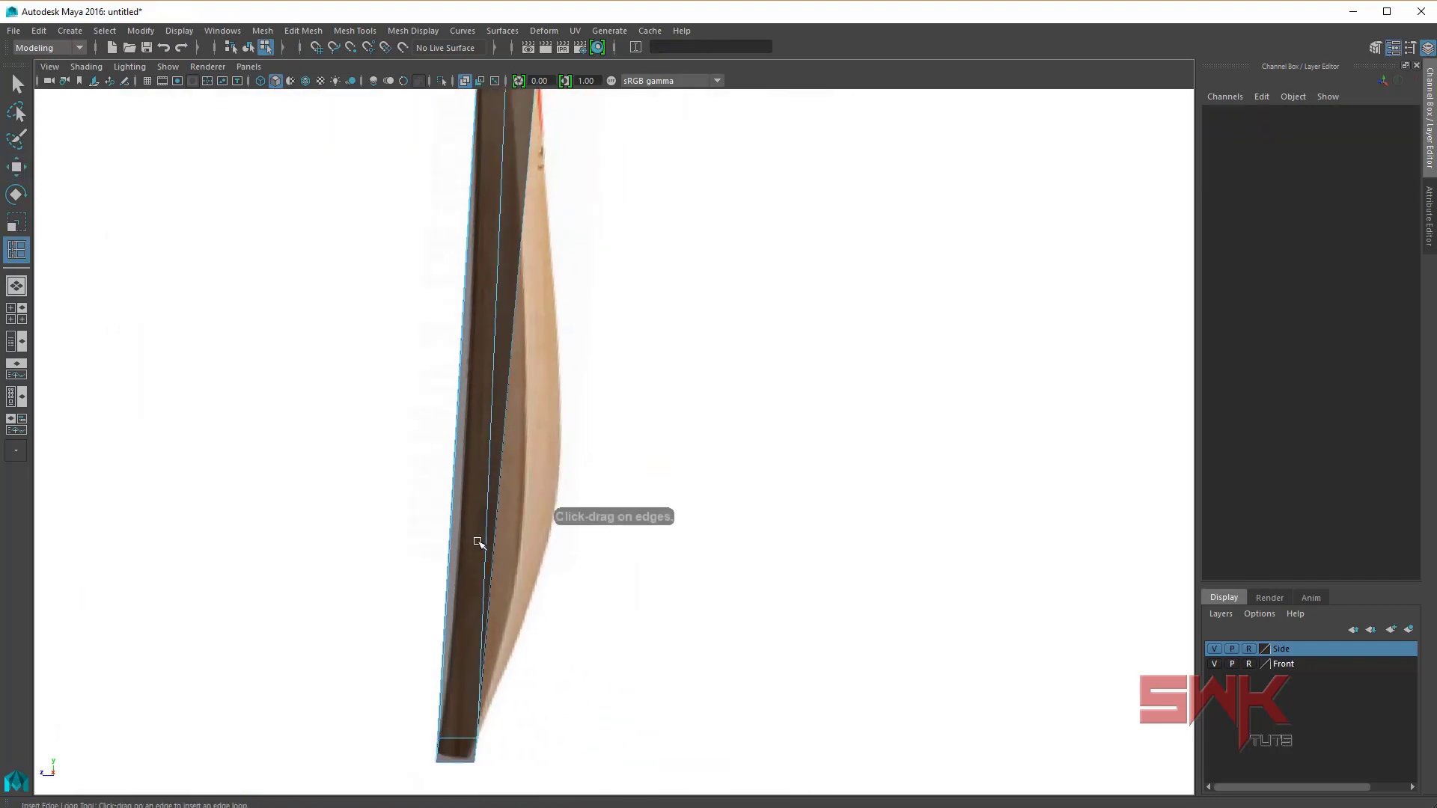
{"action": "scroll", "coordinate": [481, 517], "scroll_direction": "up", "scroll_amount": 2}
{"action": "mouse_move", "coordinate": [488, 504]}
{"action": "middle_mouse_down", "text": "alt"}
{"action": "mouse_move", "coordinate": [512, 505]}
{"action": "mouse_move", "coordinate": [480, 580]}
{"action": "middle_mouse_up", "text": "alt"}
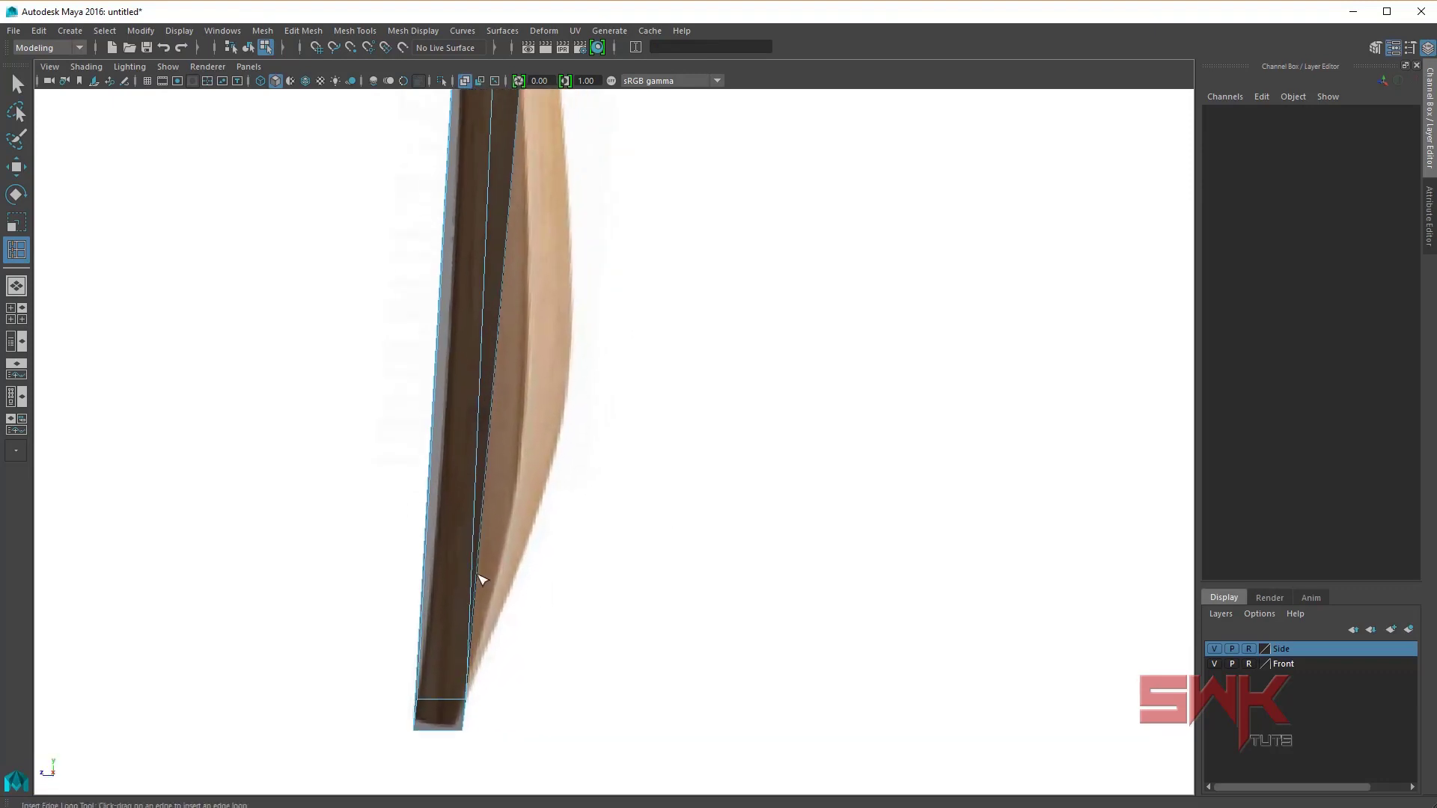
{"action": "left_click", "coordinate": [477, 576]}
{"action": "scroll", "coordinate": [494, 553], "scroll_direction": "up", "scroll_amount": 1}
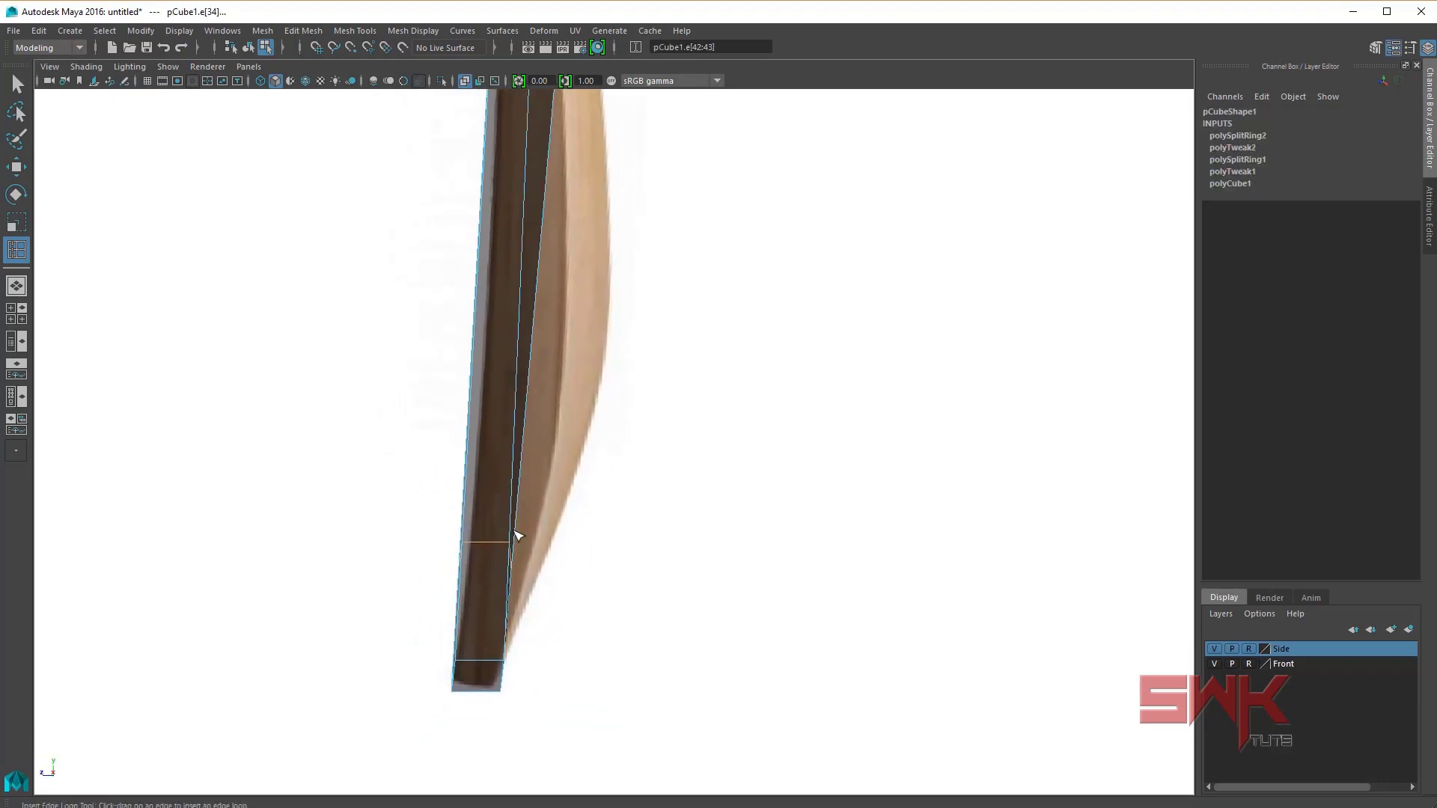
{"action": "scroll", "coordinate": [517, 533], "scroll_direction": "up", "scroll_amount": 1}
{"action": "key", "text": "r"}
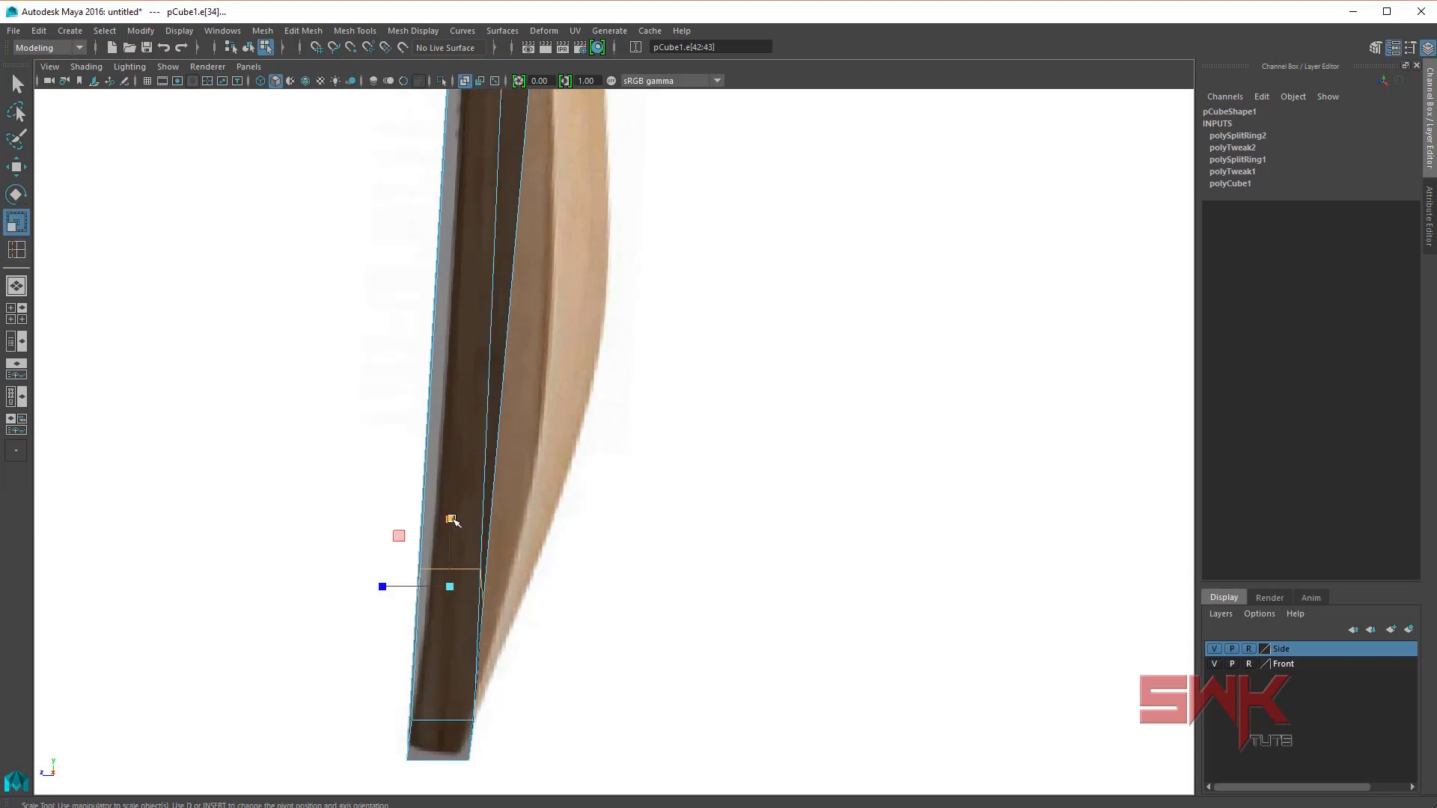
{"action": "key", "text": "w"}
{"action": "scroll", "coordinate": [396, 621], "scroll_direction": "up", "scroll_amount": 1}
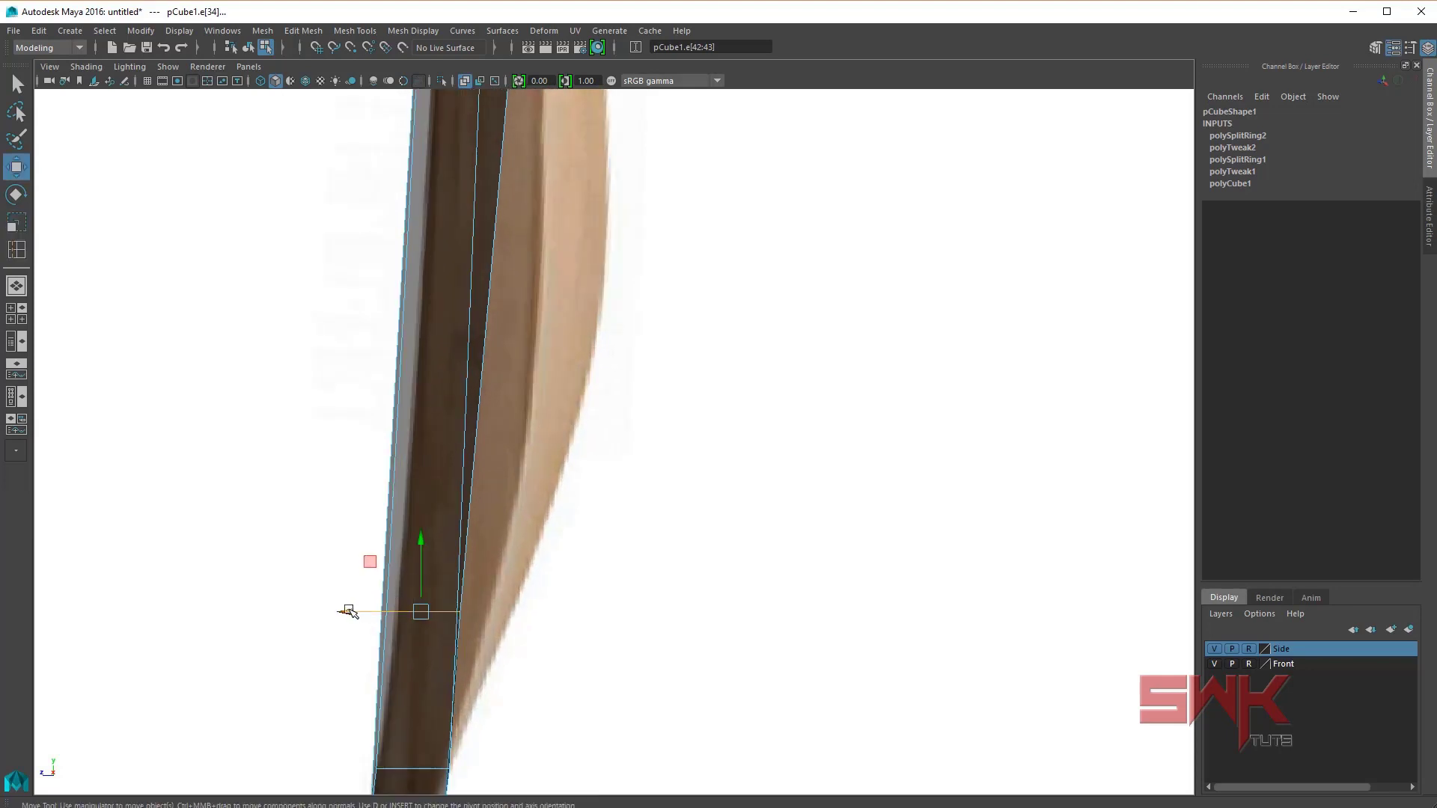
{"action": "left_click_drag", "start_coordinate": [348, 612], "coordinate": [366, 611]}
{"action": "right_click_drag", "start_coordinate": [440, 584], "coordinate": [401, 632]}
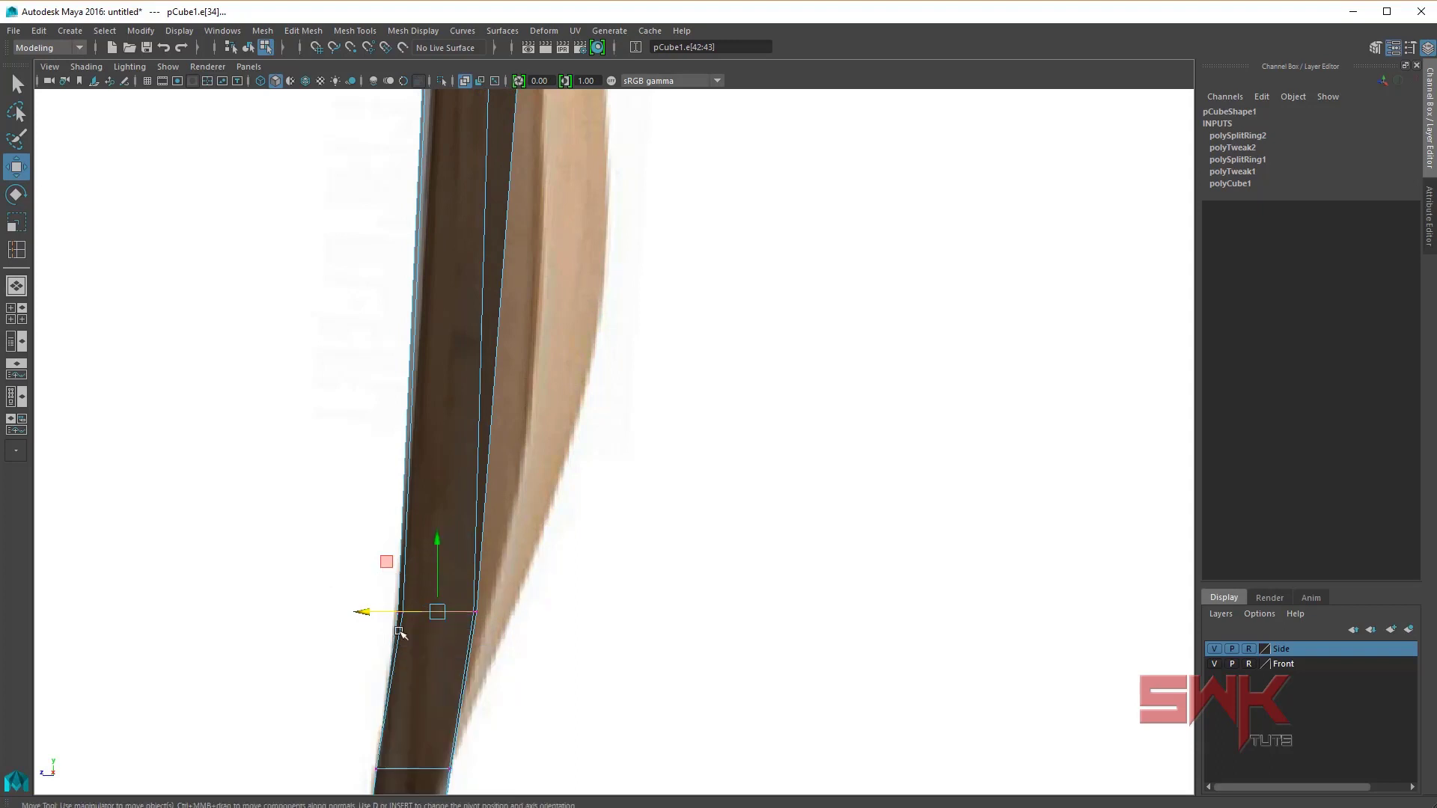
Step: Nudge the lower loop's edge vertices outward to follow the reference curve
{"action": "mouse_move", "coordinate": [401, 632]}
{"action": "left_mouse_down"}
{"action": "mouse_move", "coordinate": [390, 602]}
{"action": "mouse_move", "coordinate": [338, 613]}
{"action": "left_mouse_up"}
{"action": "key", "text": "r"}
{"action": "key", "text": "w"}
{"action": "left_click_drag", "start_coordinate": [505, 572], "coordinate": [428, 647]}
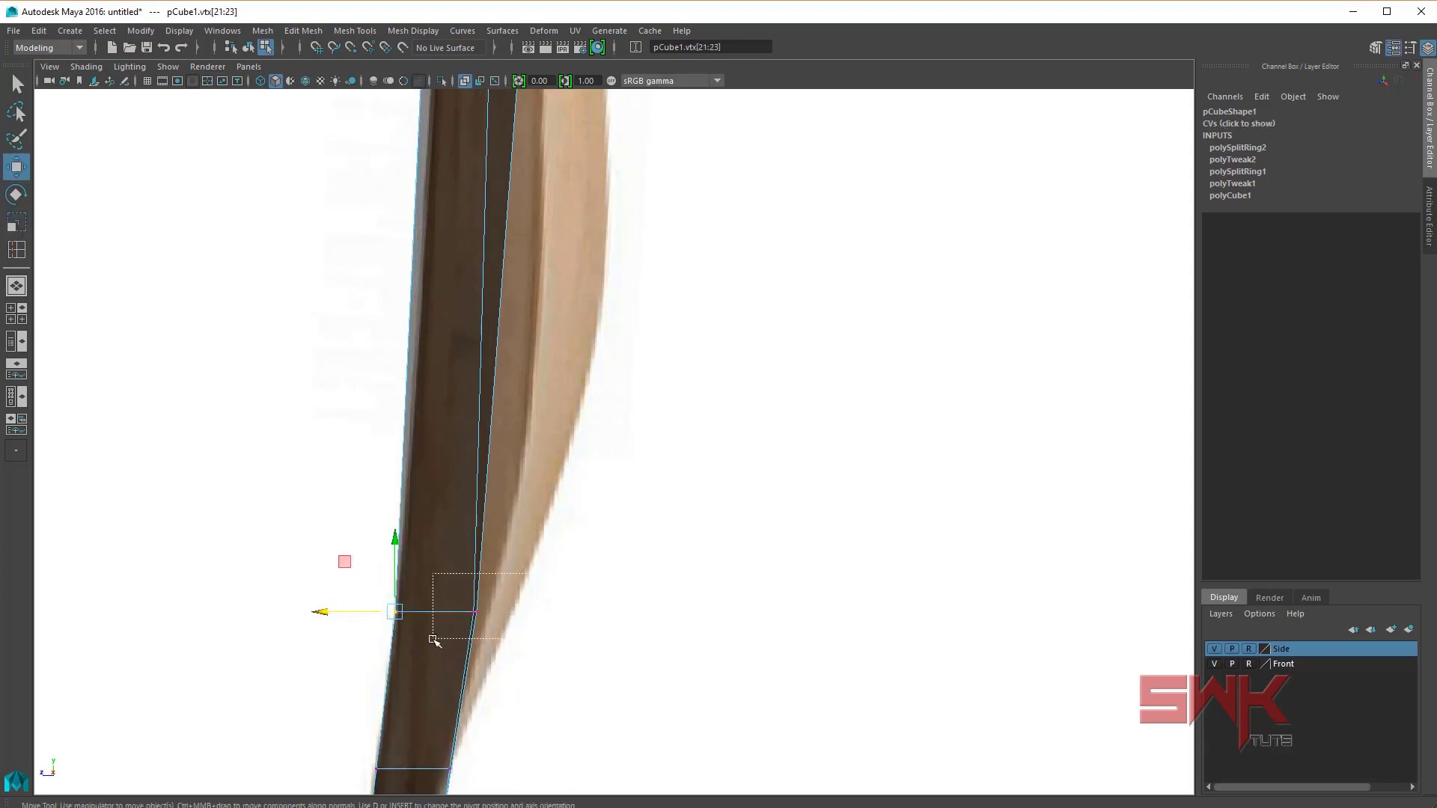
{"action": "middle_click_drag", "start_coordinate": [470, 615], "coordinate": [455, 516], "text": "alt"}
{"action": "scroll", "coordinate": [455, 516], "scroll_direction": "up", "scroll_amount": 2}
{"action": "scroll", "coordinate": [364, 536], "scroll_direction": "up", "scroll_amount": 2}
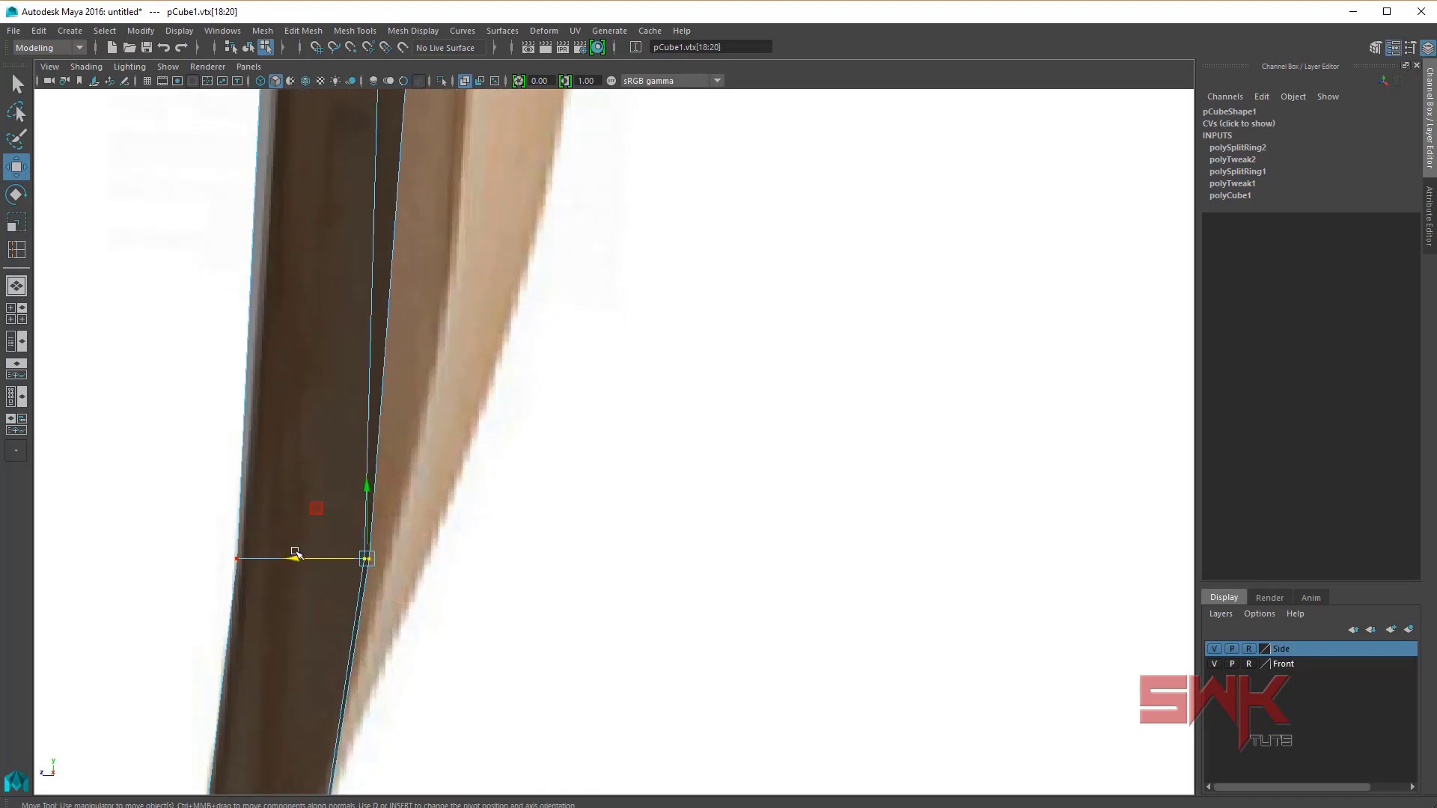
{"action": "left_click_drag", "start_coordinate": [234, 532], "coordinate": [276, 588]}
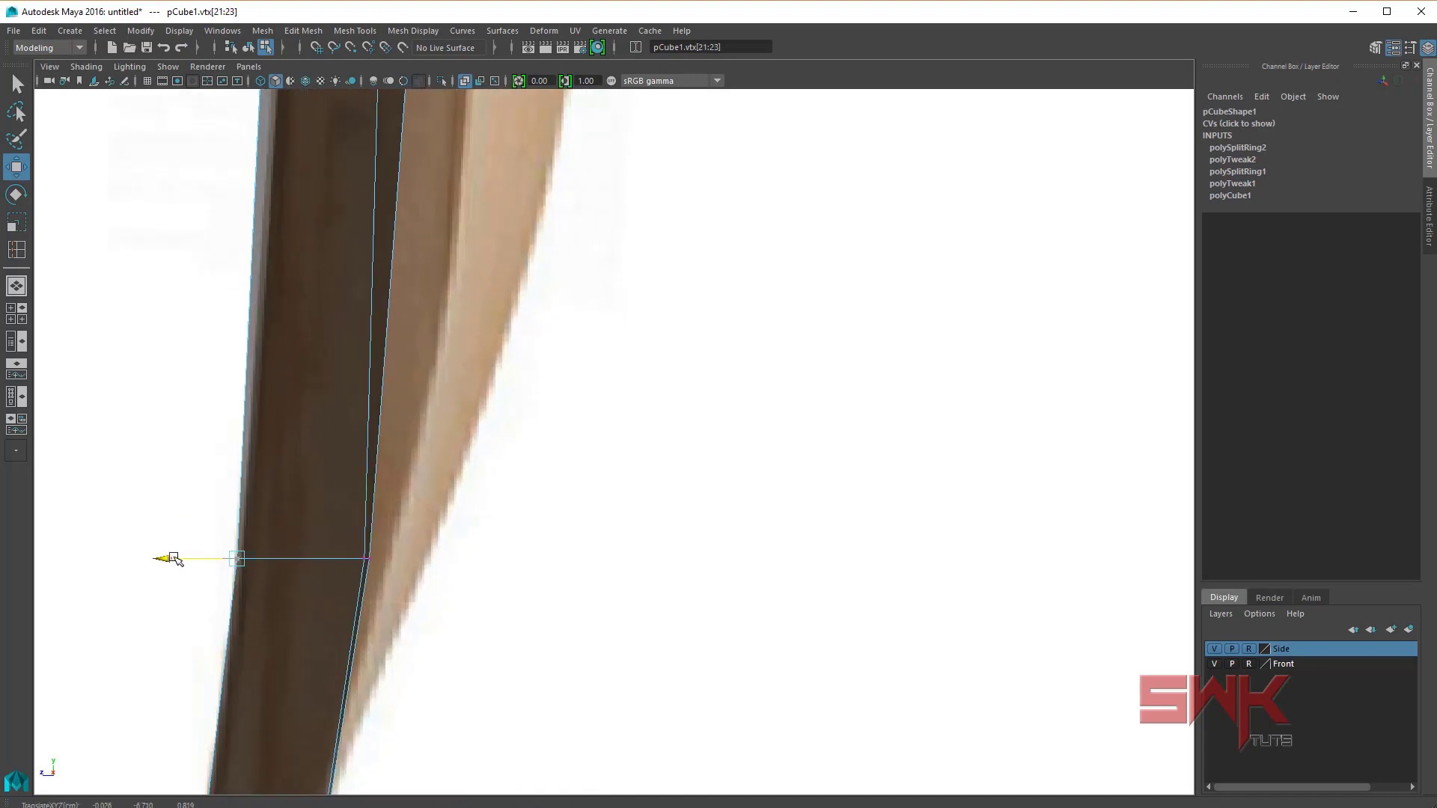
{"action": "scroll", "coordinate": [508, 472], "scroll_direction": "down", "scroll_amount": 3}
{"action": "scroll", "coordinate": [461, 464], "scroll_direction": "up", "scroll_amount": 1}
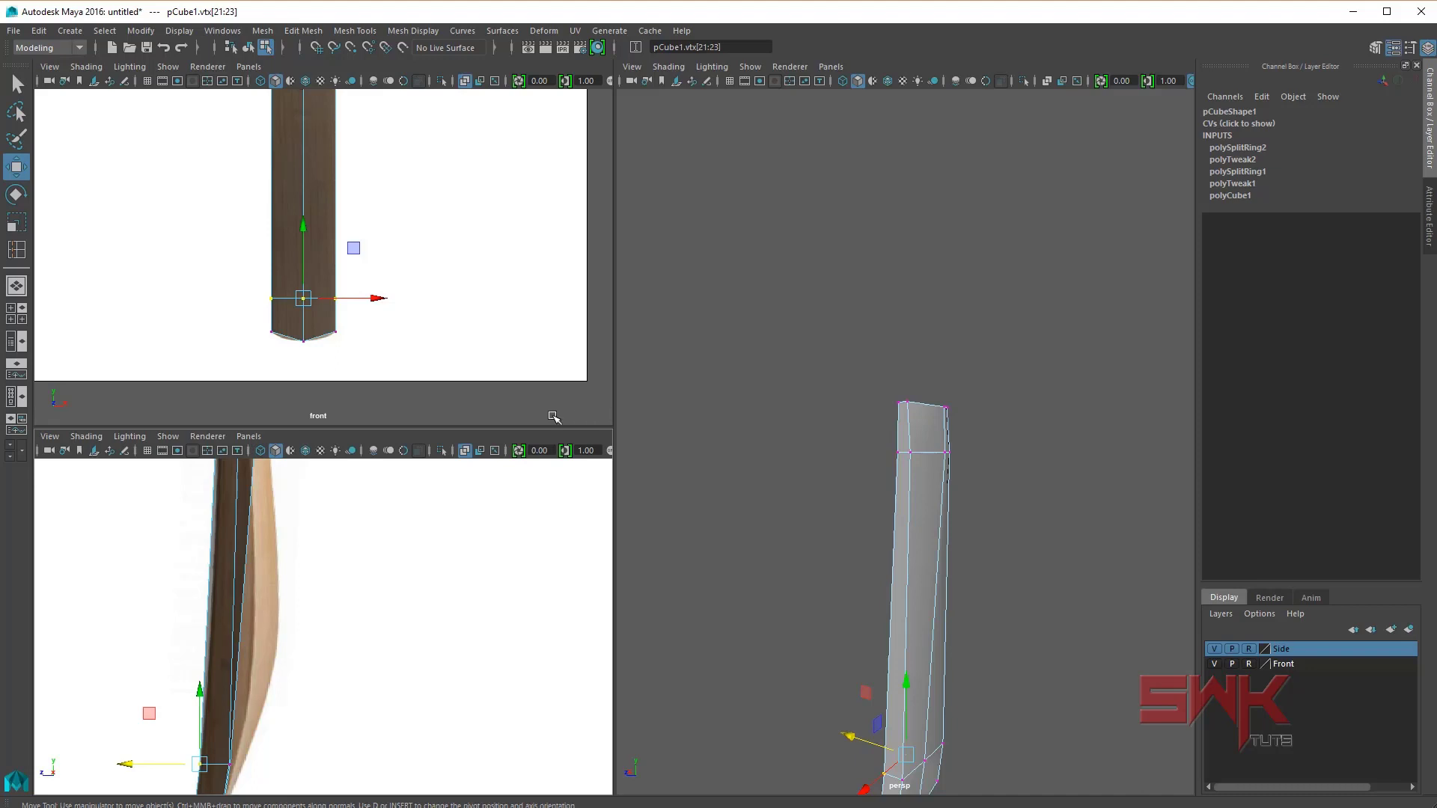
Step: Compare against BAT.jpg in Photos, then go back to Maya's three-pane layout
{"action": "key", "text": "alt+Tab"}
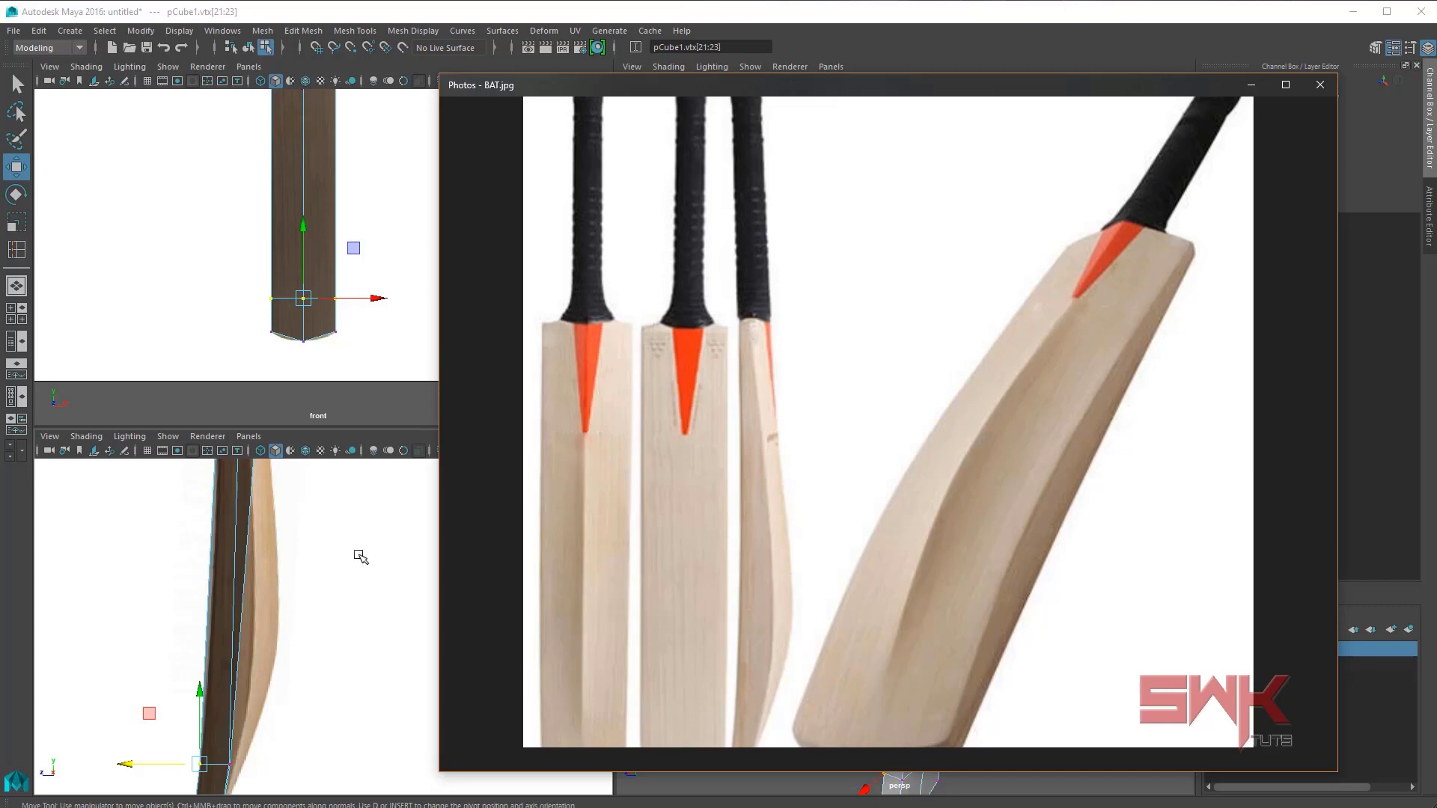
{"action": "left_click", "coordinate": [378, 443]}
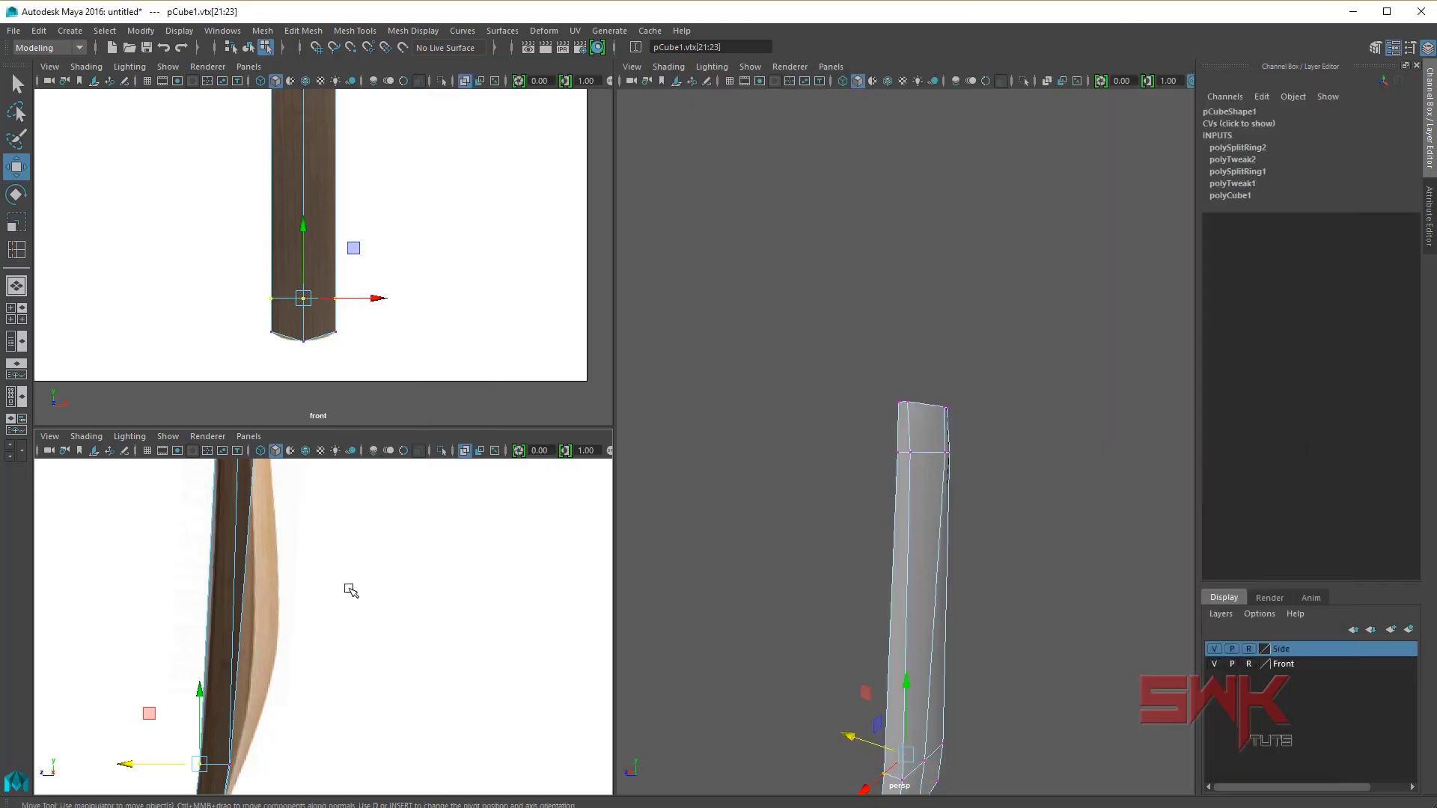
Step: Pull a vertex on the blade's lower edge to fit the reference outline
{"action": "left_click_drag", "start_coordinate": [880, 593], "coordinate": [860, 514], "text": "alt"}
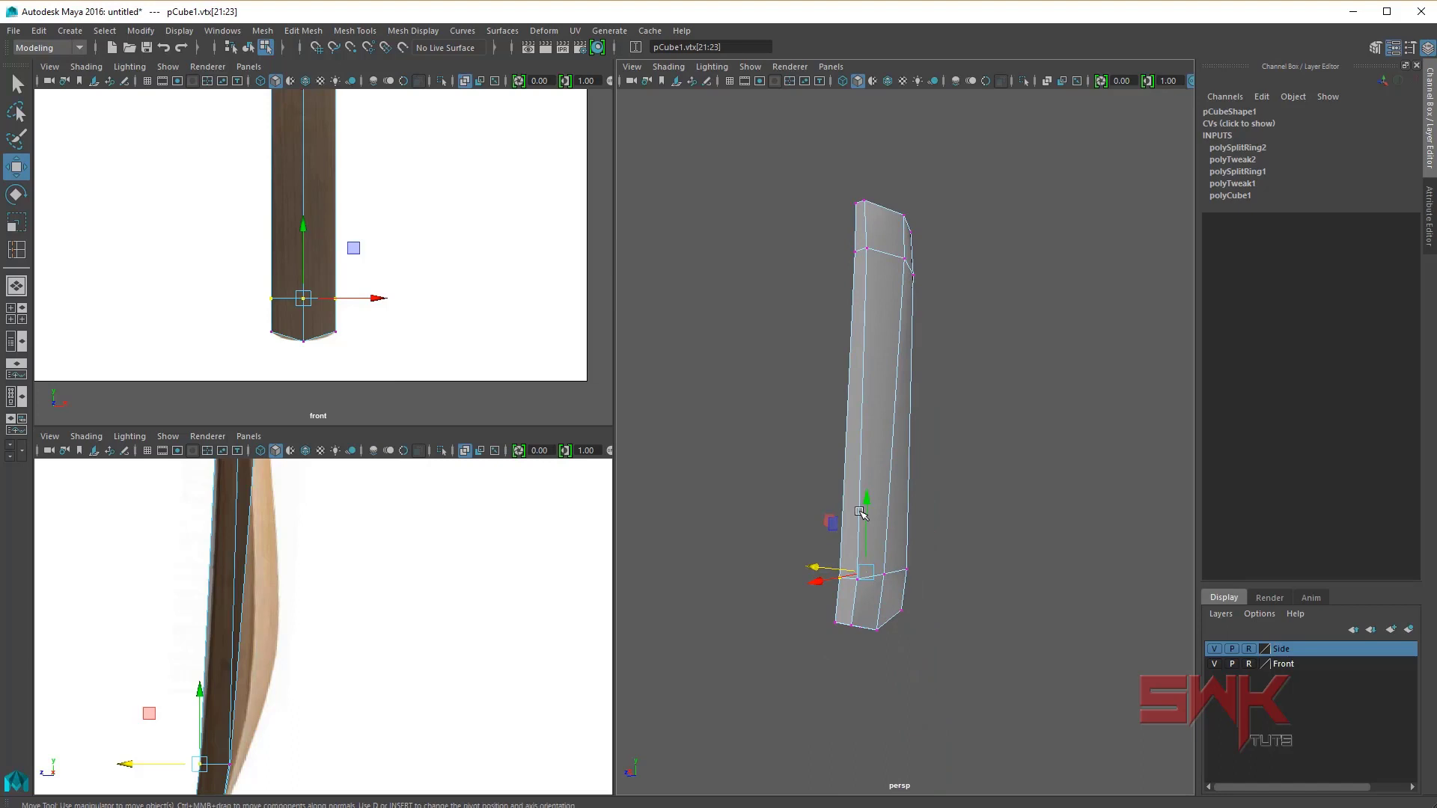
{"action": "left_click", "coordinate": [885, 577]}
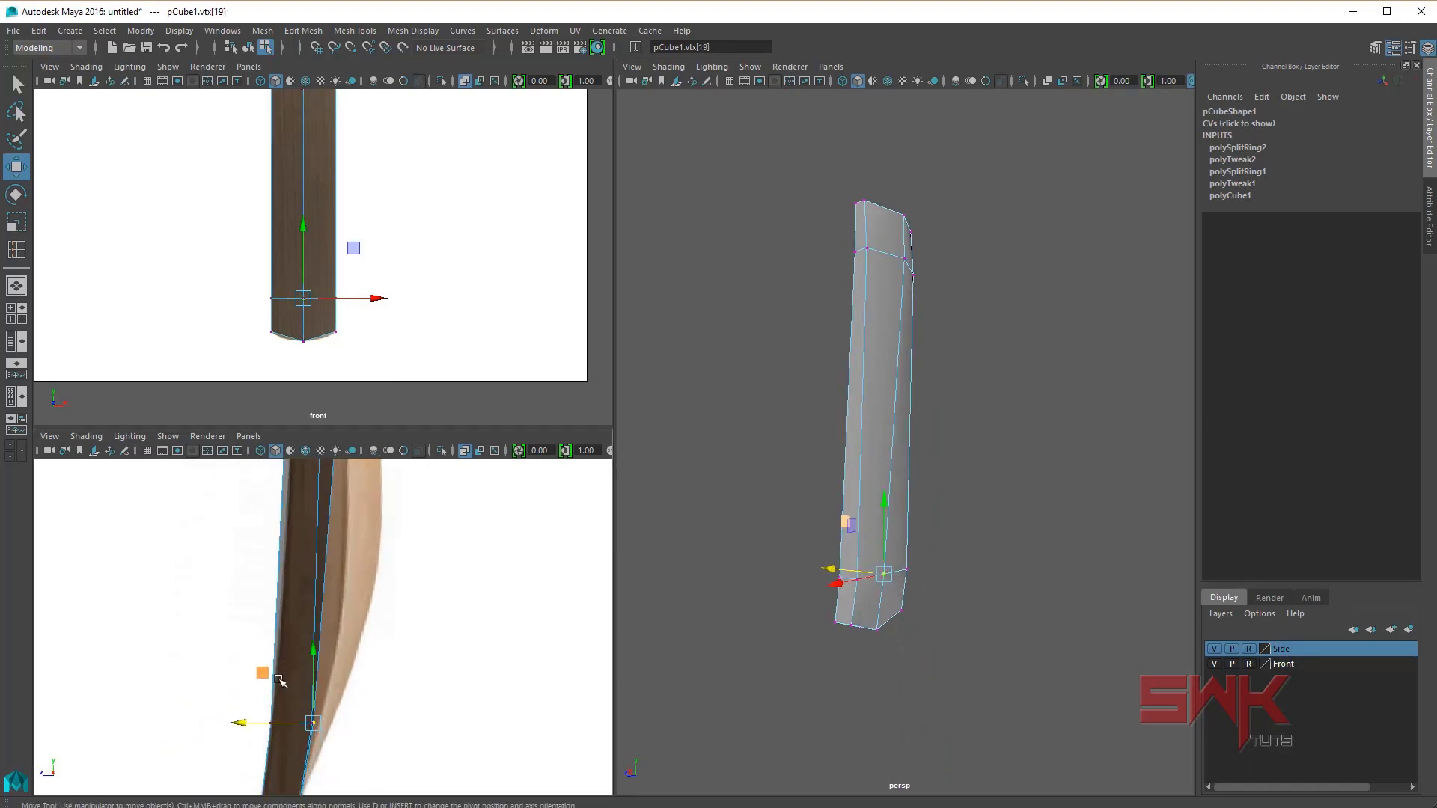
{"action": "middle_click_drag", "start_coordinate": [279, 681], "coordinate": [275, 610], "text": "alt"}
{"action": "scroll", "coordinate": [288, 602], "scroll_direction": "up", "scroll_amount": 2}
{"action": "scroll", "coordinate": [298, 595], "scroll_direction": "up", "scroll_amount": 2}
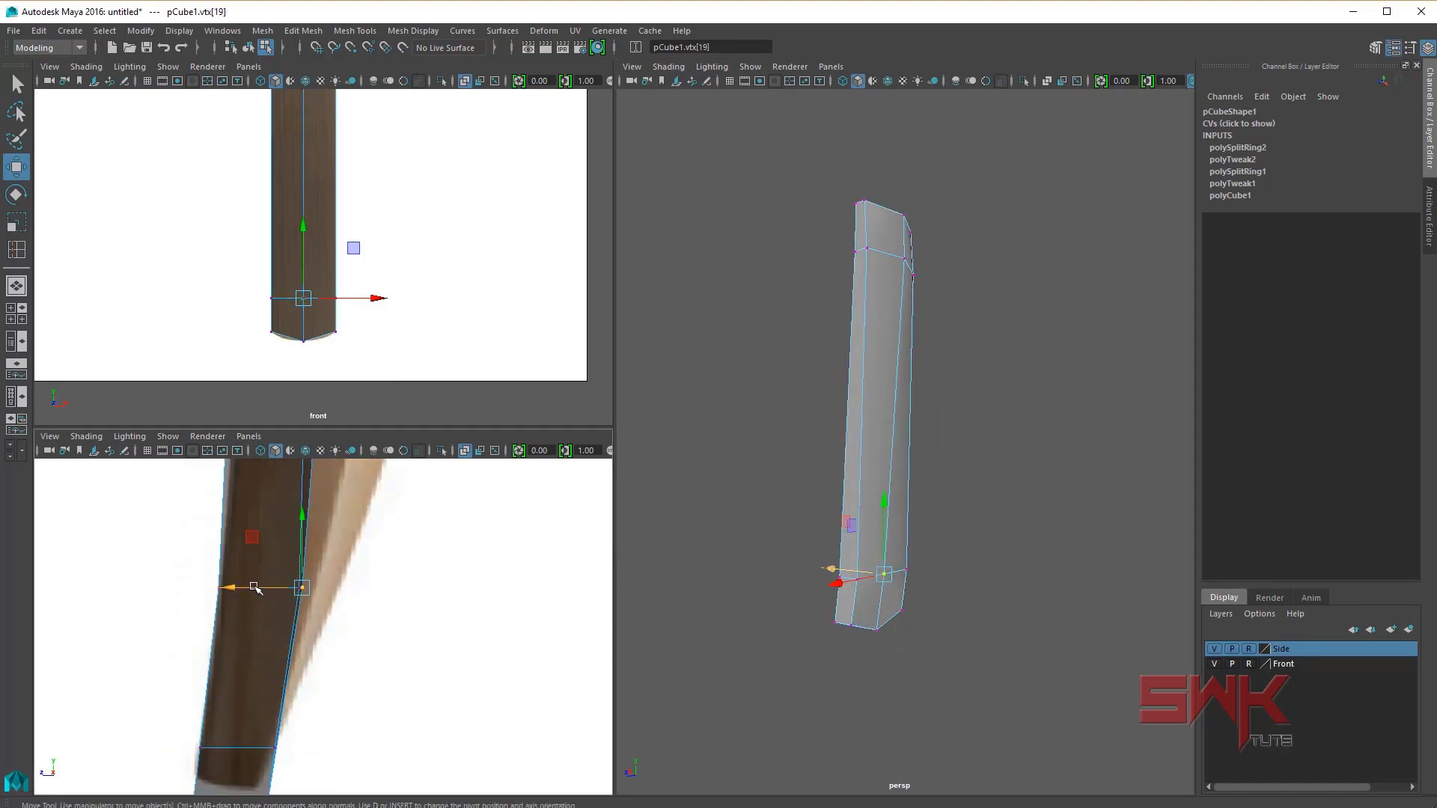
{"action": "mouse_move", "coordinate": [246, 588]}
{"action": "left_mouse_down"}
{"action": "mouse_move", "coordinate": [311, 603]}
{"action": "mouse_move", "coordinate": [246, 588]}
{"action": "left_mouse_up"}
{"action": "left_click", "coordinate": [366, 619]}
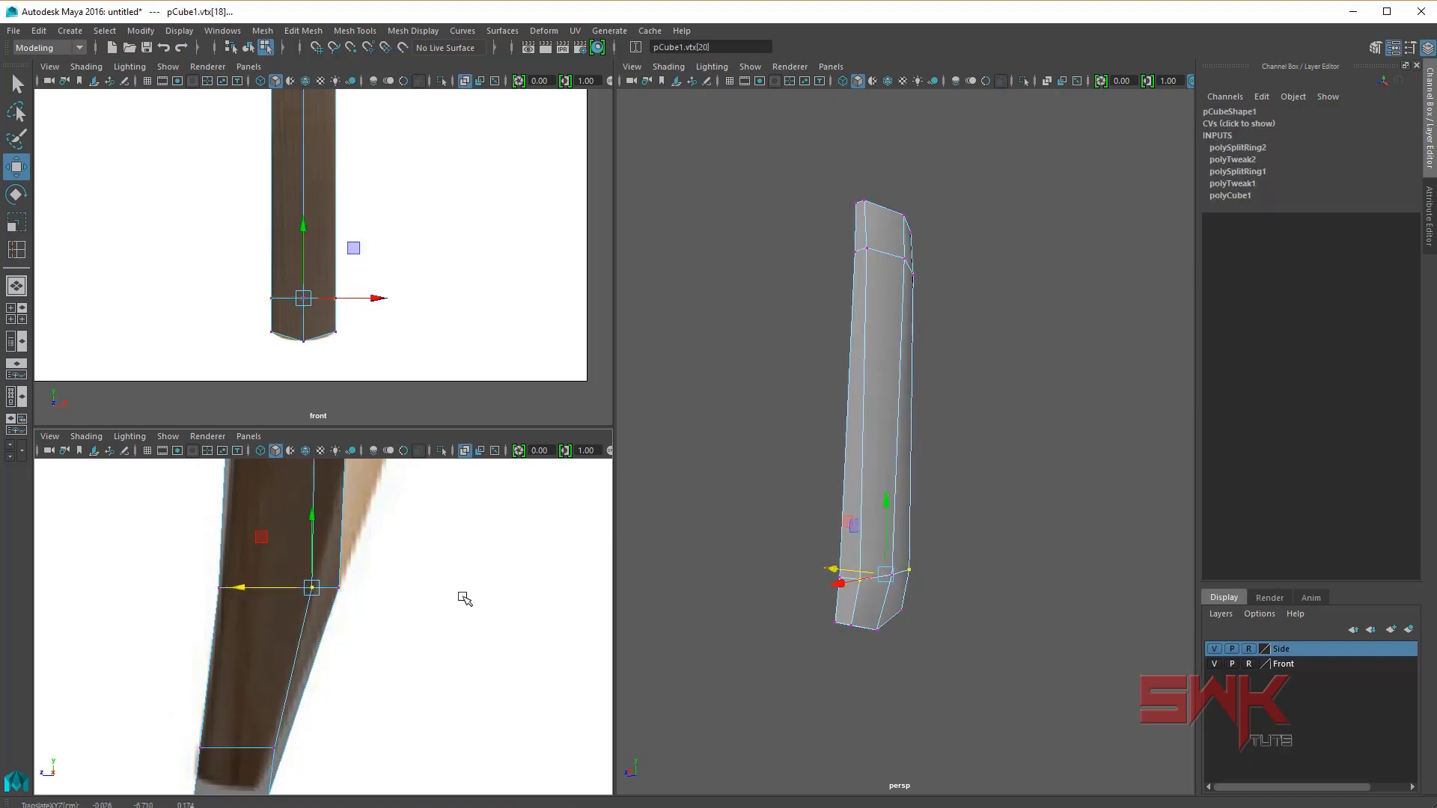
Step: Shift the toe's bottom and left-side vertices outward to the reference, then switch back to Select
{"action": "scroll", "coordinate": [442, 583], "scroll_direction": "up", "scroll_amount": 1}
{"action": "scroll", "coordinate": [419, 591], "scroll_direction": "up", "scroll_amount": 1}
{"action": "scroll", "coordinate": [308, 633], "scroll_direction": "up", "scroll_amount": 1}
{"action": "left_click_drag", "start_coordinate": [309, 628], "coordinate": [285, 651]}
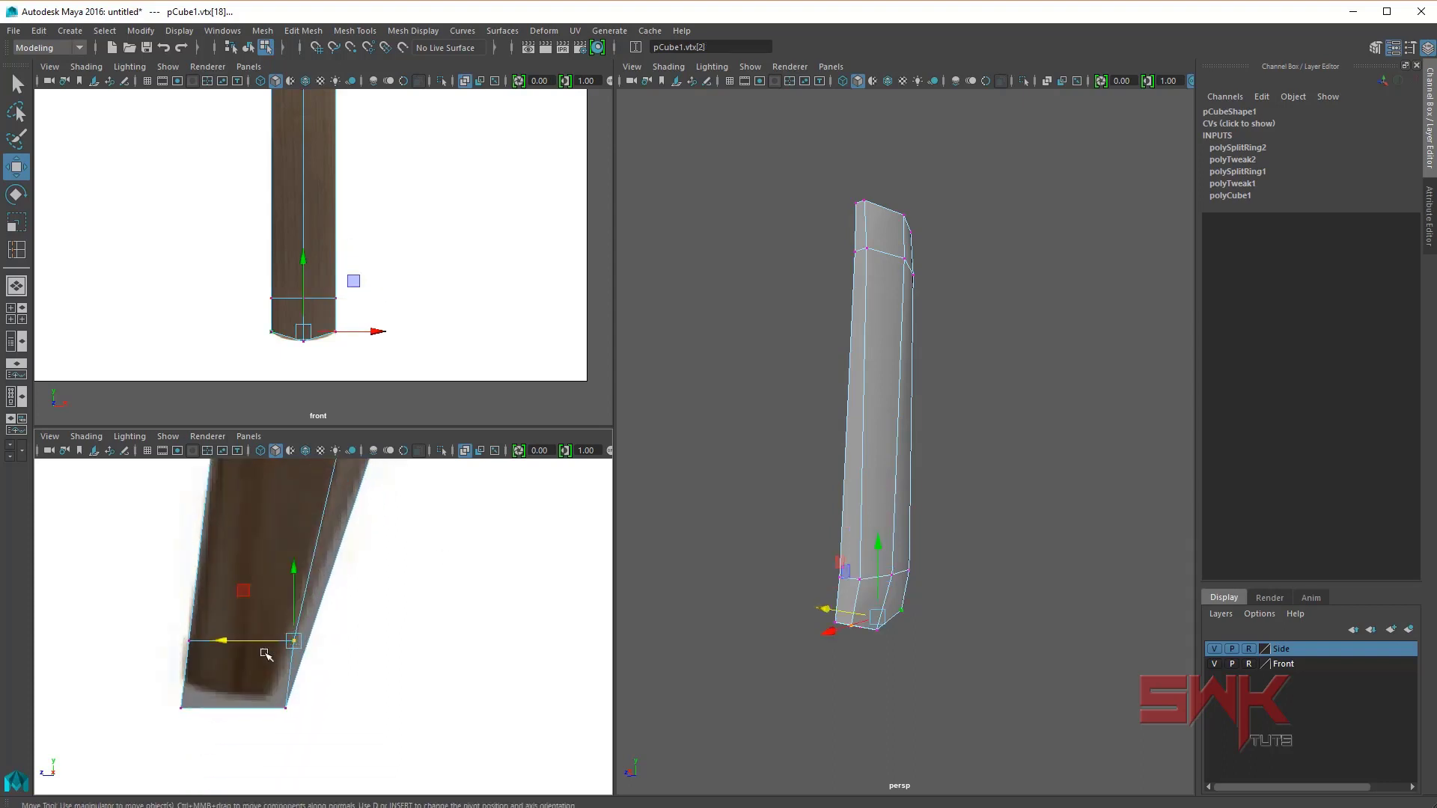
{"action": "mouse_move", "coordinate": [359, 677]}
{"action": "left_mouse_down"}
{"action": "mouse_move", "coordinate": [243, 720]}
{"action": "mouse_move", "coordinate": [203, 707]}
{"action": "mouse_move", "coordinate": [198, 725]}
{"action": "left_mouse_up"}
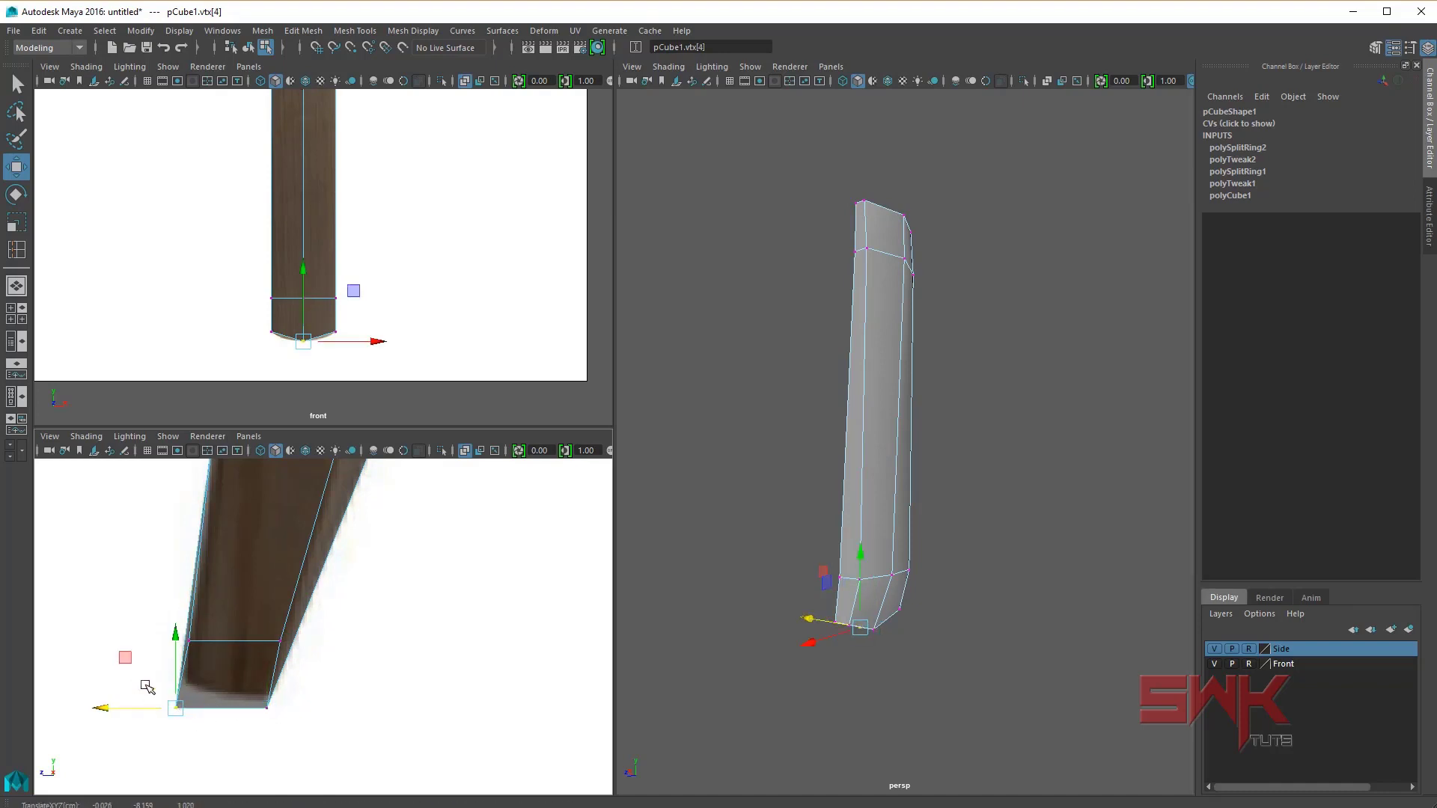
{"action": "left_click_drag", "start_coordinate": [145, 670], "coordinate": [205, 625]}
{"action": "left_click_drag", "start_coordinate": [113, 645], "coordinate": [107, 645]}
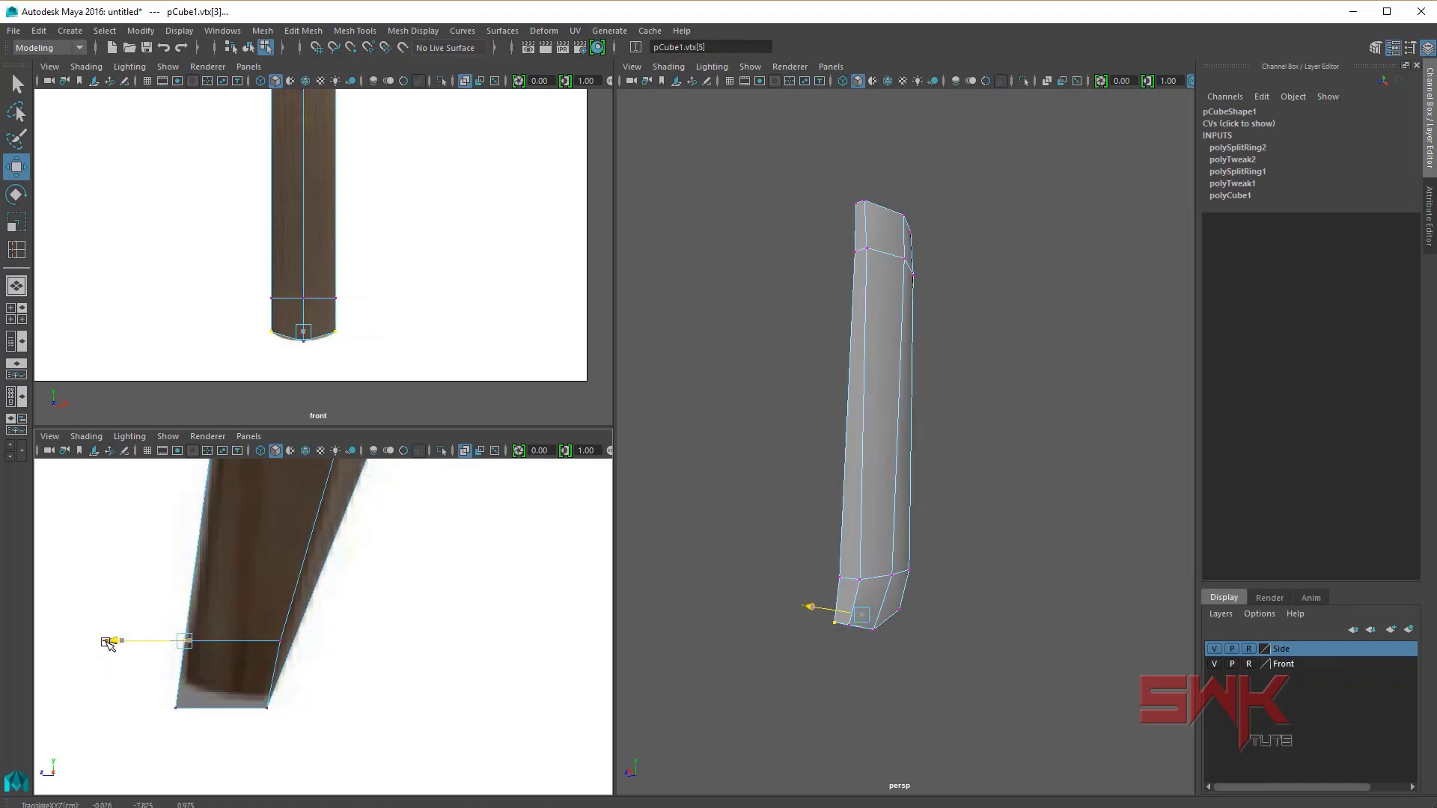
{"action": "left_click_drag", "start_coordinate": [129, 586], "coordinate": [202, 745]}
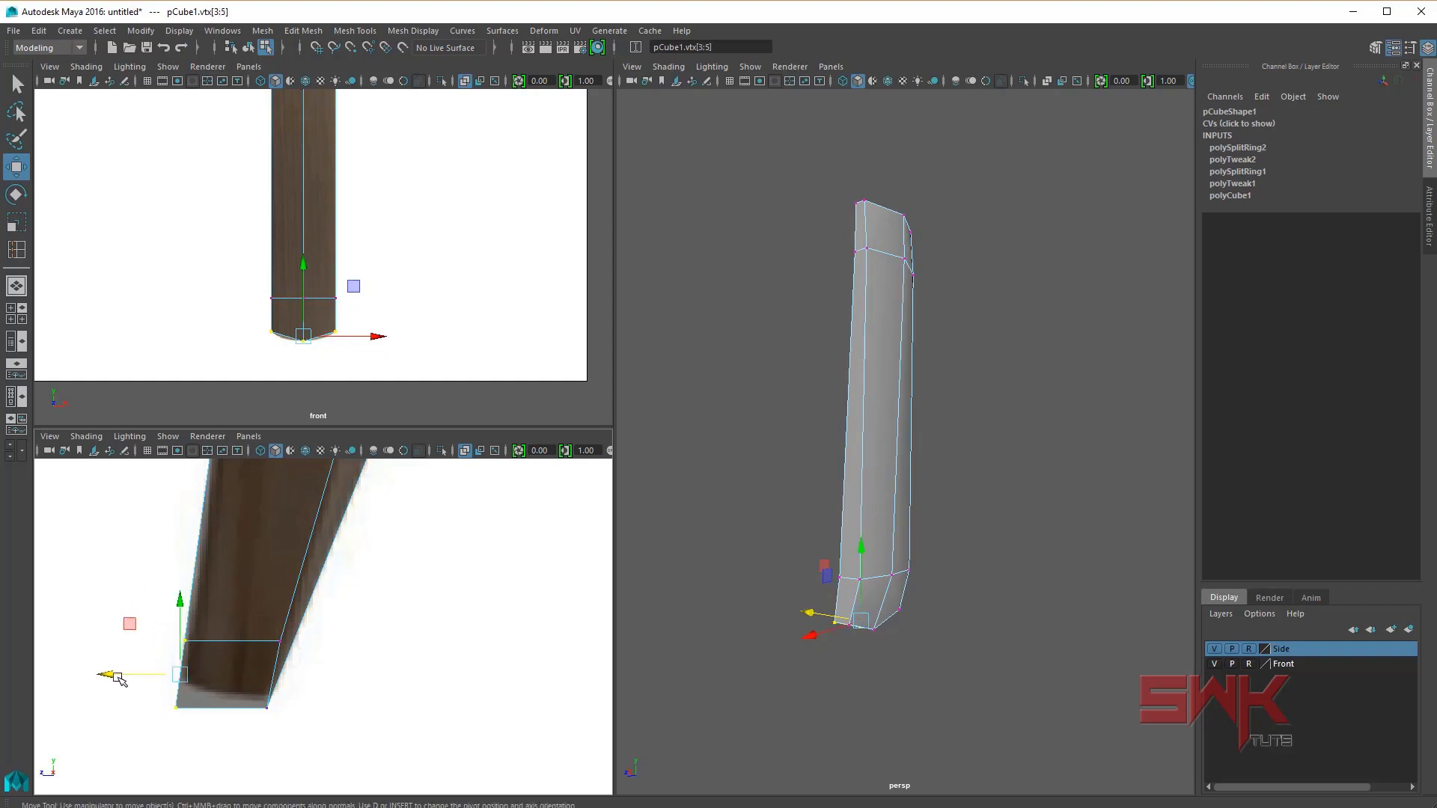
{"action": "left_click_drag", "start_coordinate": [110, 676], "coordinate": [112, 677]}
{"action": "key", "text": "q"}
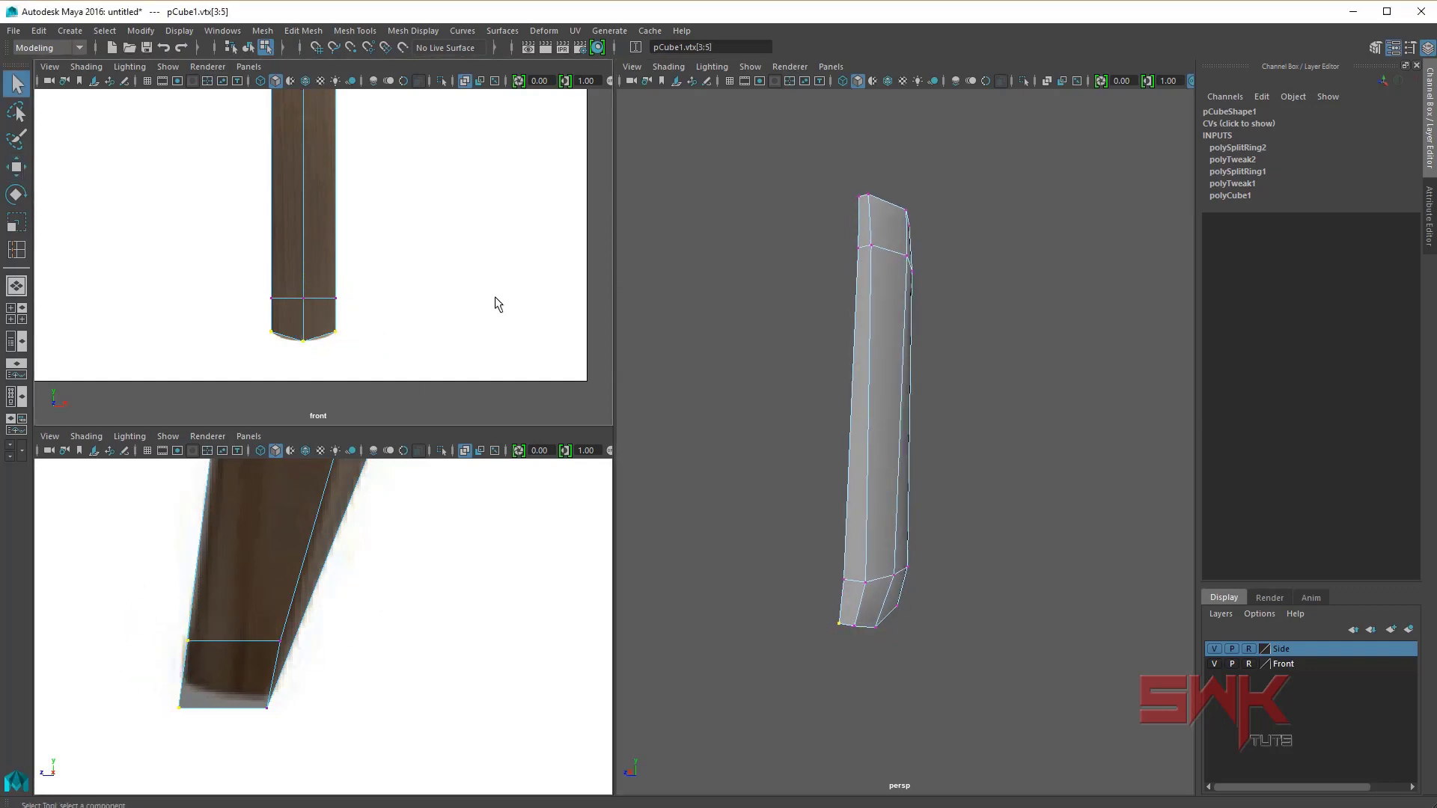
{"action": "key", "text": "space"}
{"action": "key", "text": "space"}
{"action": "scroll", "coordinate": [442, 703], "scroll_direction": "up", "scroll_amount": 2}
{"action": "scroll", "coordinate": [425, 743], "scroll_direction": "up", "scroll_amount": 2}
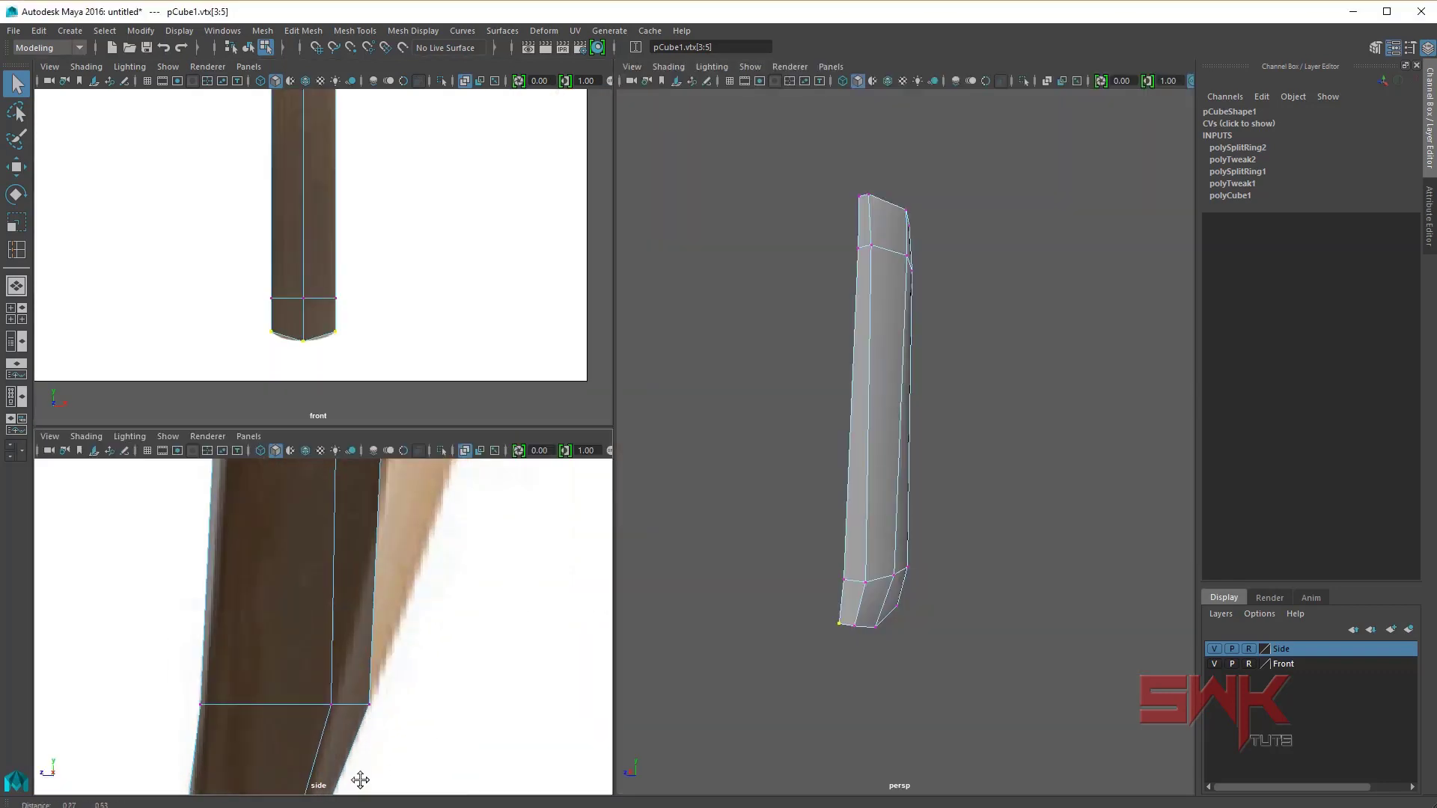
{"action": "scroll", "coordinate": [359, 779], "scroll_direction": "up", "scroll_amount": 2}
{"action": "scroll", "coordinate": [374, 740], "scroll_direction": "up", "scroll_amount": 1}
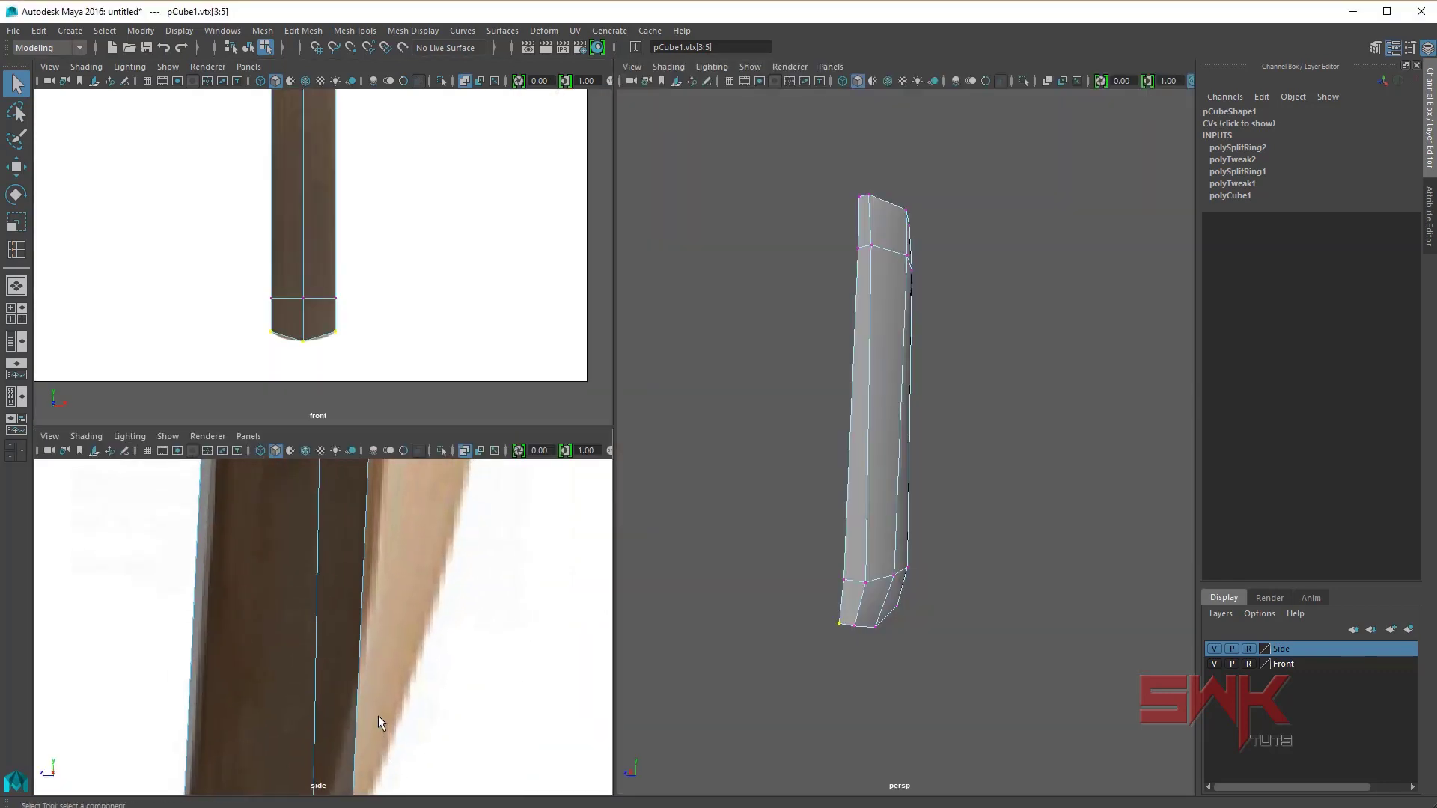
Step: Insert an edge loop across the lower blade and frame the whole bat in the side view
{"action": "left_click", "coordinate": [355, 31]}
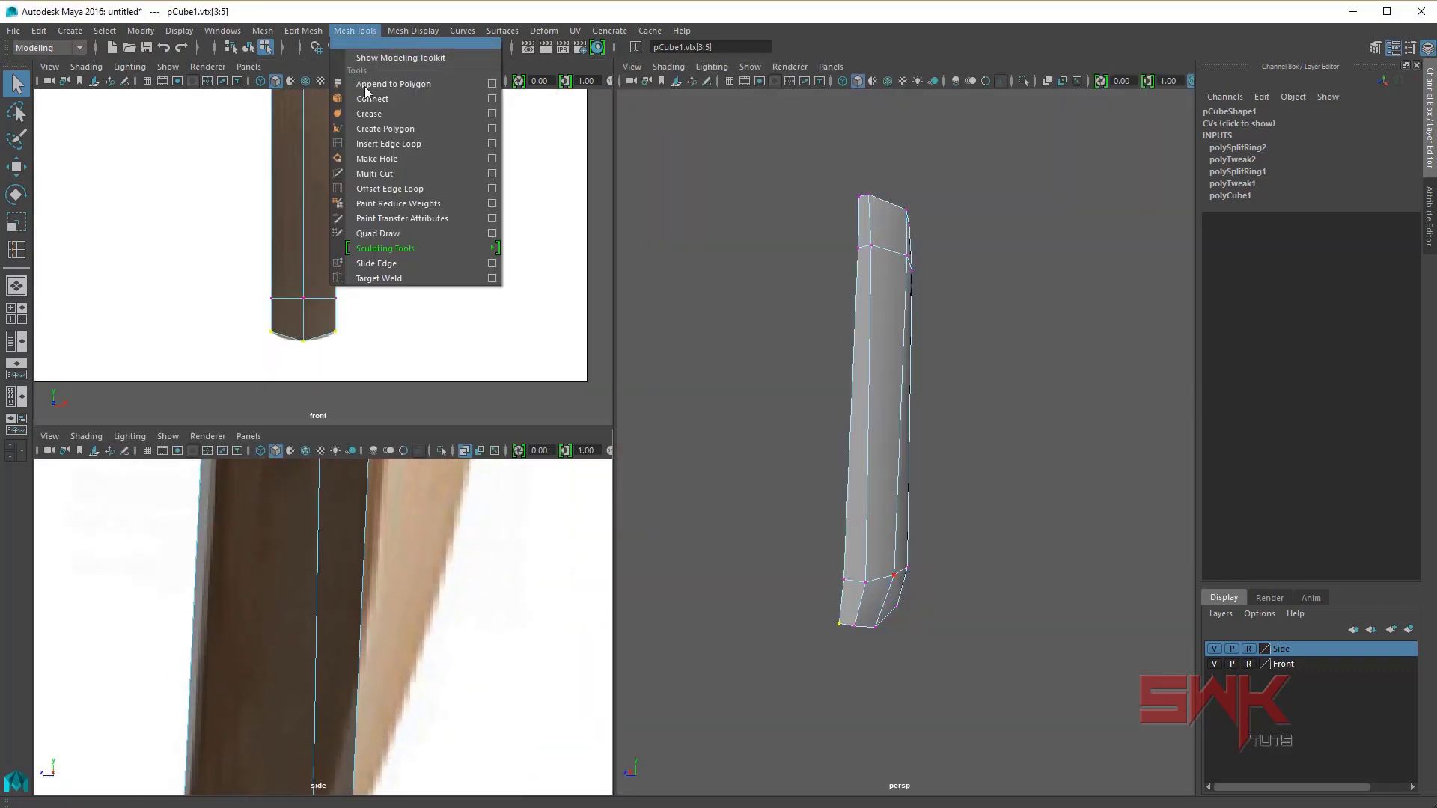
{"action": "left_click", "coordinate": [392, 146]}
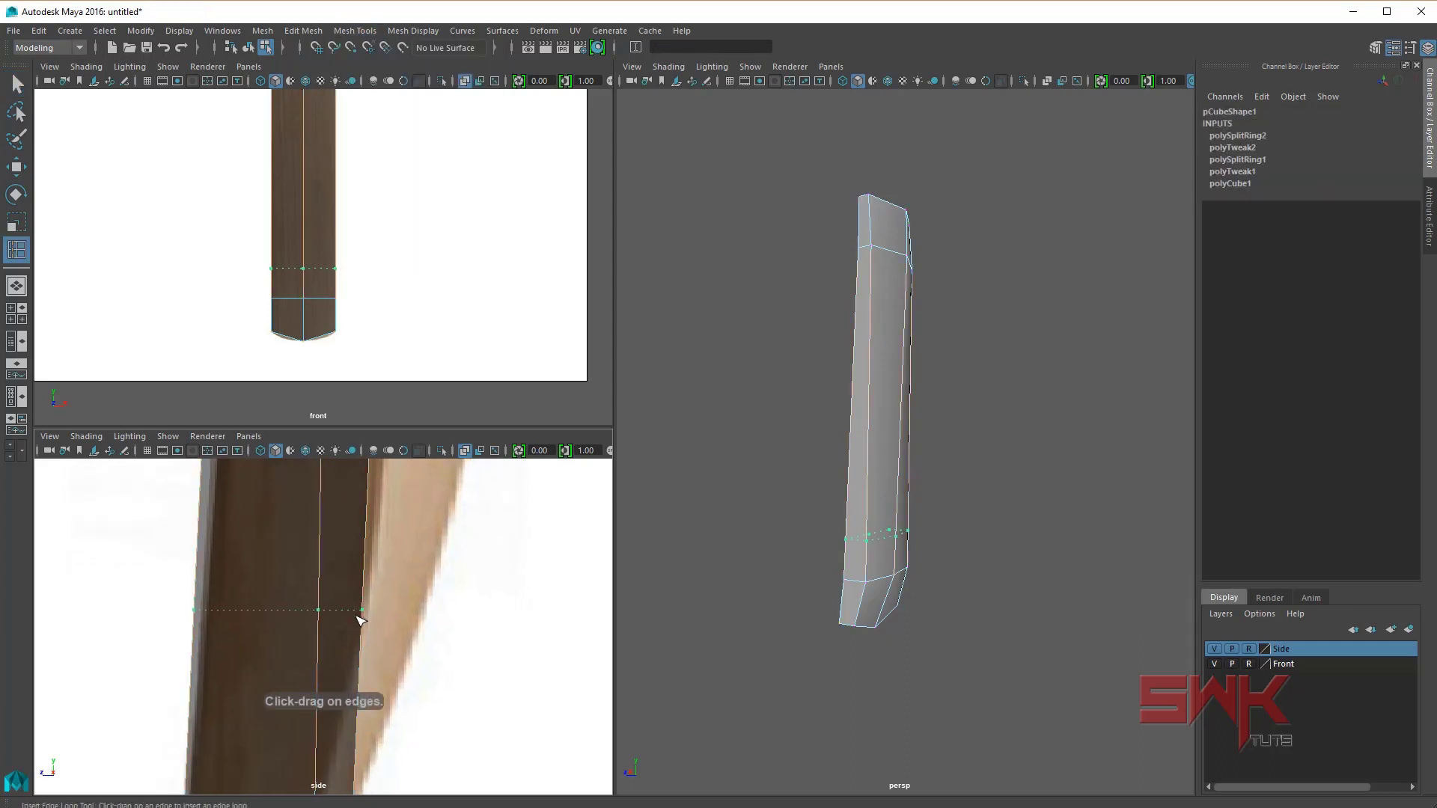
{"action": "left_click", "coordinate": [360, 619]}
{"action": "key", "text": "space"}
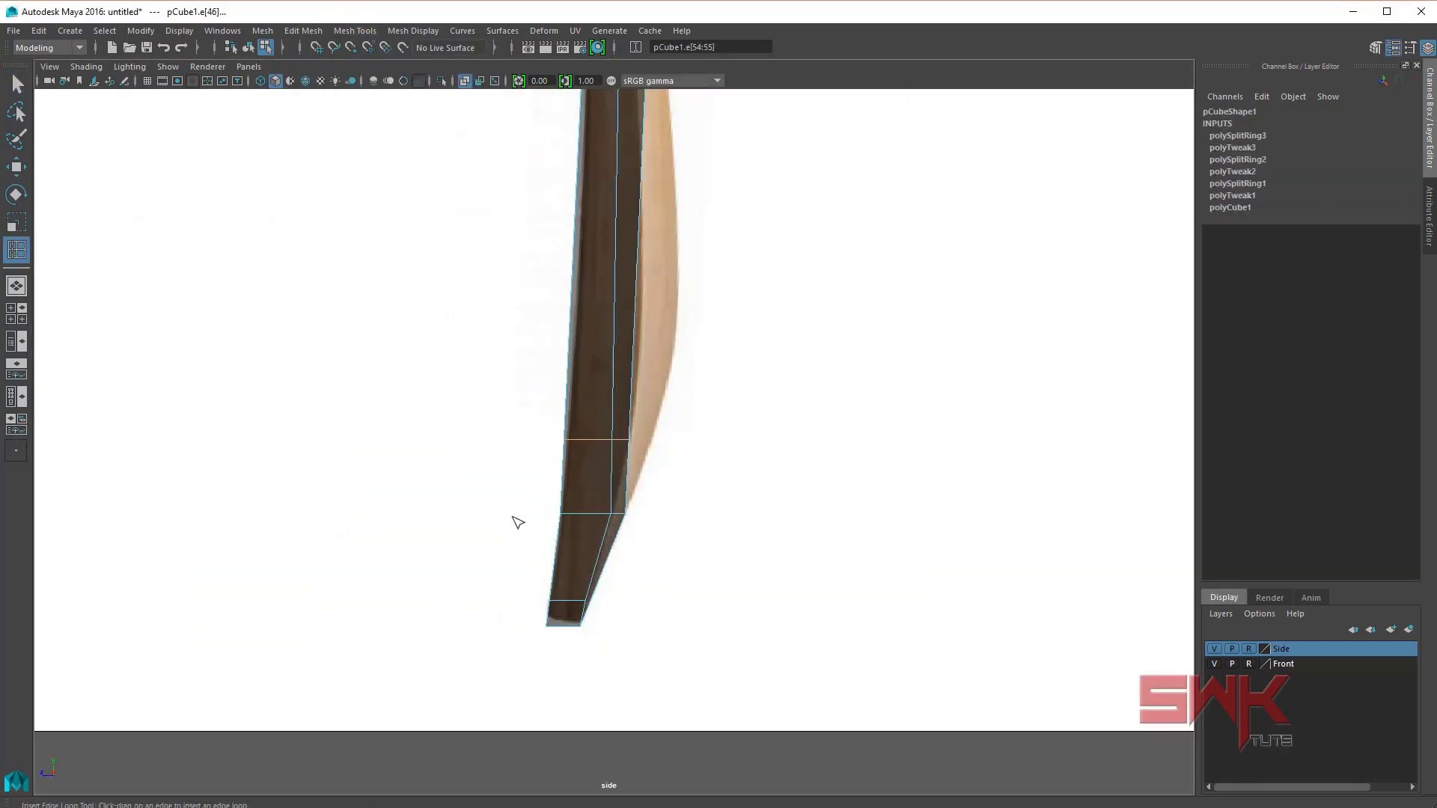
{"action": "mouse_move", "coordinate": [517, 523]}
{"action": "middle_mouse_down", "text": "alt"}
{"action": "mouse_move", "coordinate": [362, 638]}
{"action": "mouse_move", "coordinate": [327, 676]}
{"action": "mouse_move", "coordinate": [339, 702]}
{"action": "mouse_move", "coordinate": [359, 634]}
{"action": "middle_mouse_up", "text": "alt"}
{"action": "key", "text": "space"}
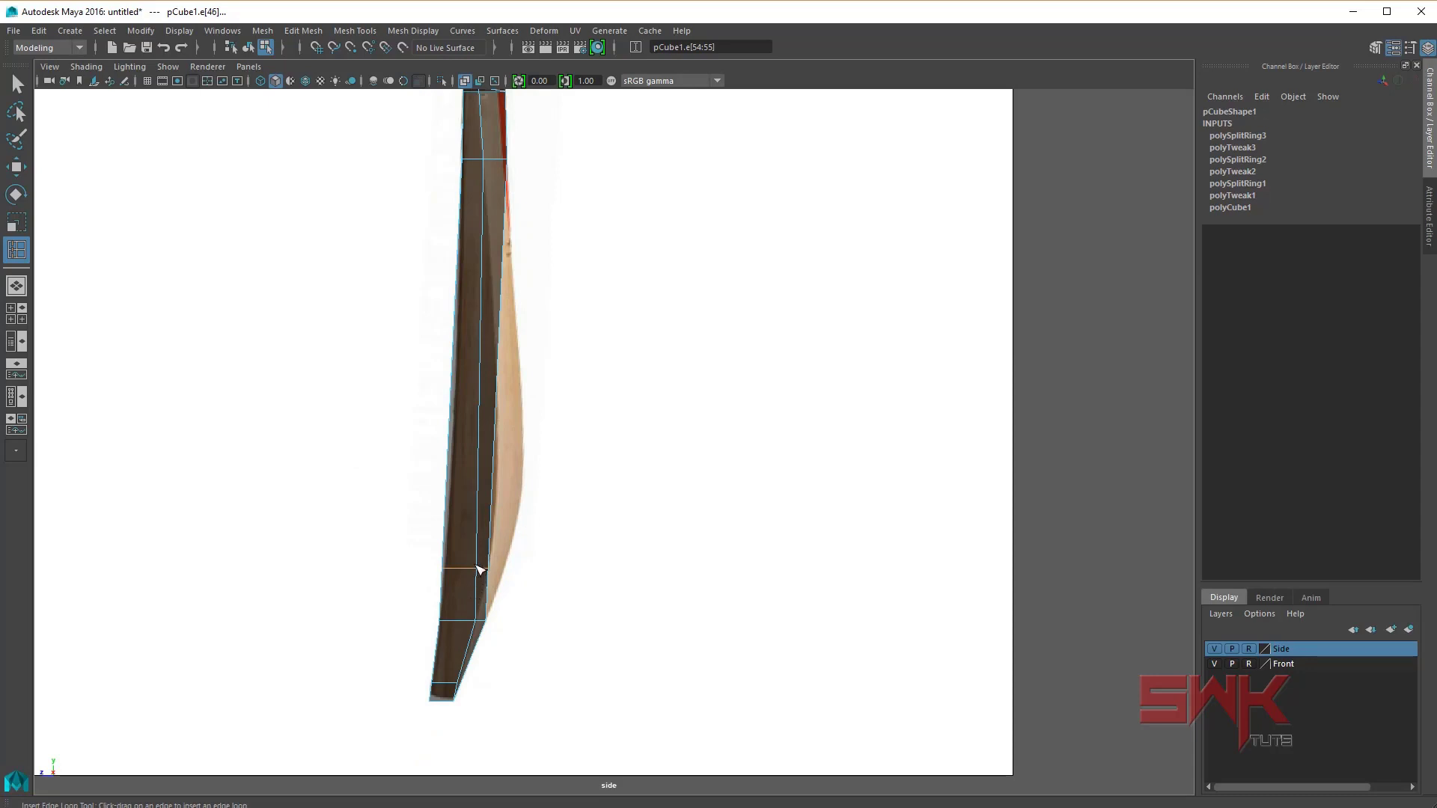
{"action": "key", "text": "space"}
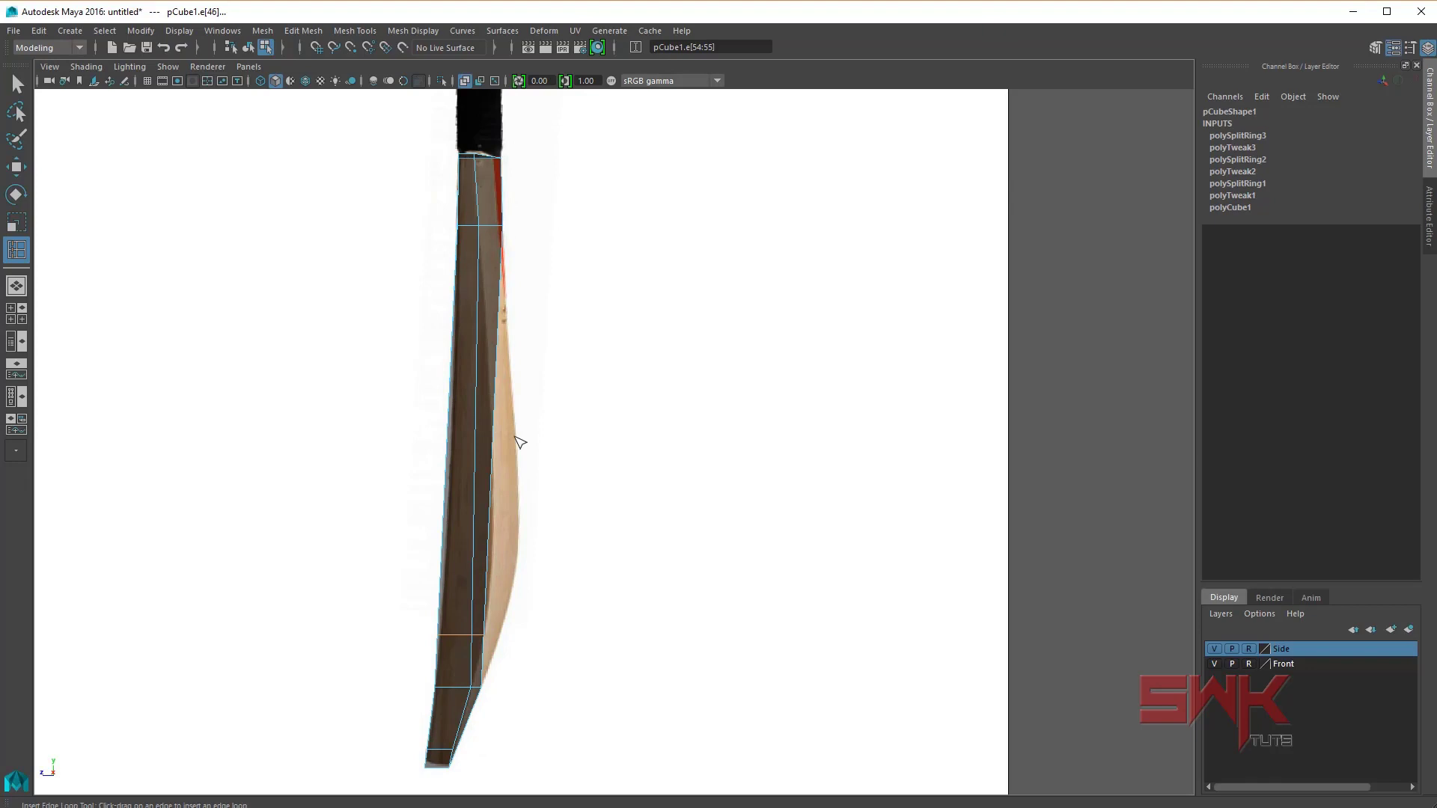
{"action": "scroll", "coordinate": [503, 458], "scroll_direction": "down", "scroll_amount": 1}
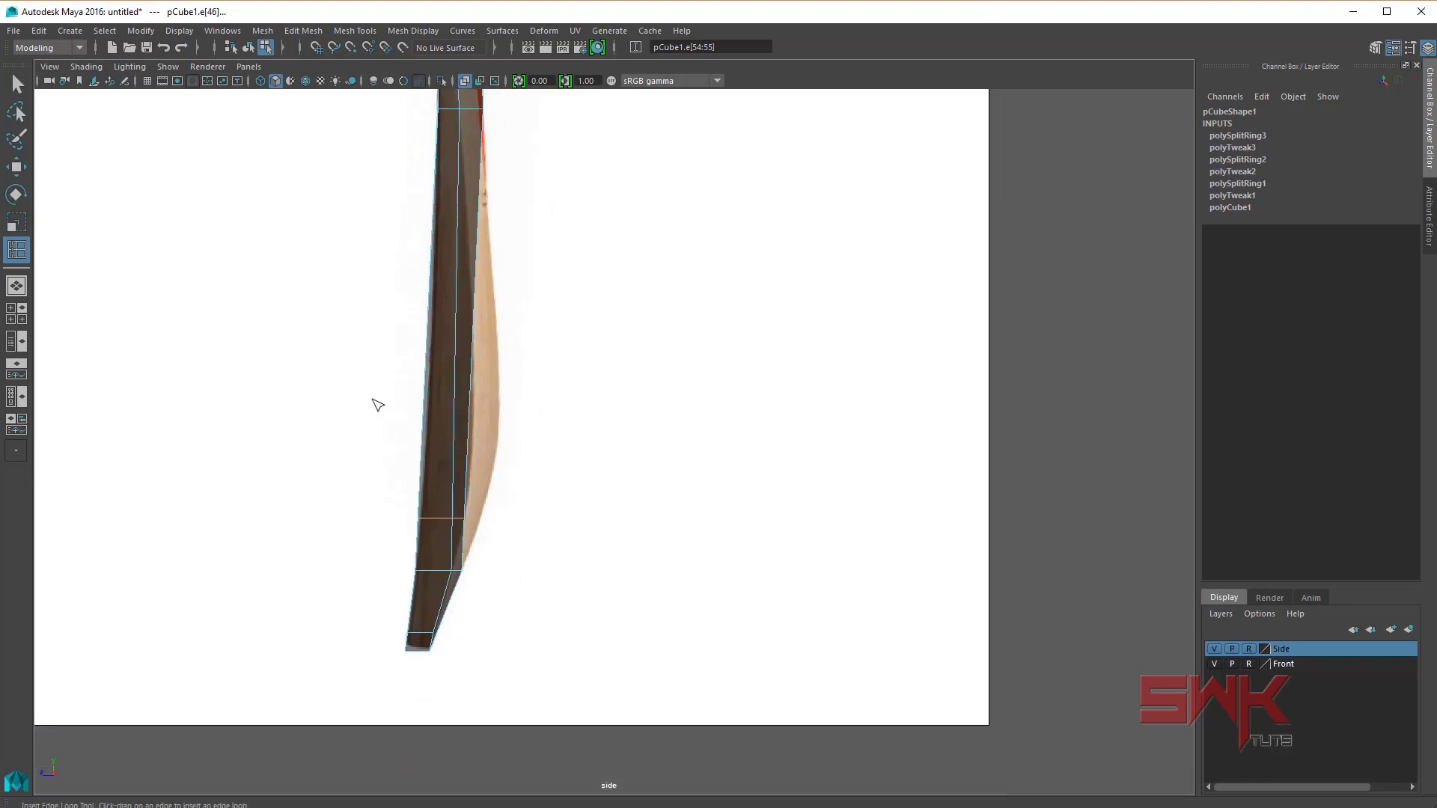
{"action": "scroll", "coordinate": [375, 401], "scroll_direction": "up", "scroll_amount": 3}
Step: Move the lower loop's edge and vertices outward to follow the side-view reference curve
{"action": "key", "text": "w"}
{"action": "left_click_drag", "start_coordinate": [392, 494], "coordinate": [390, 482]}
{"action": "scroll", "coordinate": [392, 484], "scroll_direction": "up", "scroll_amount": 1}
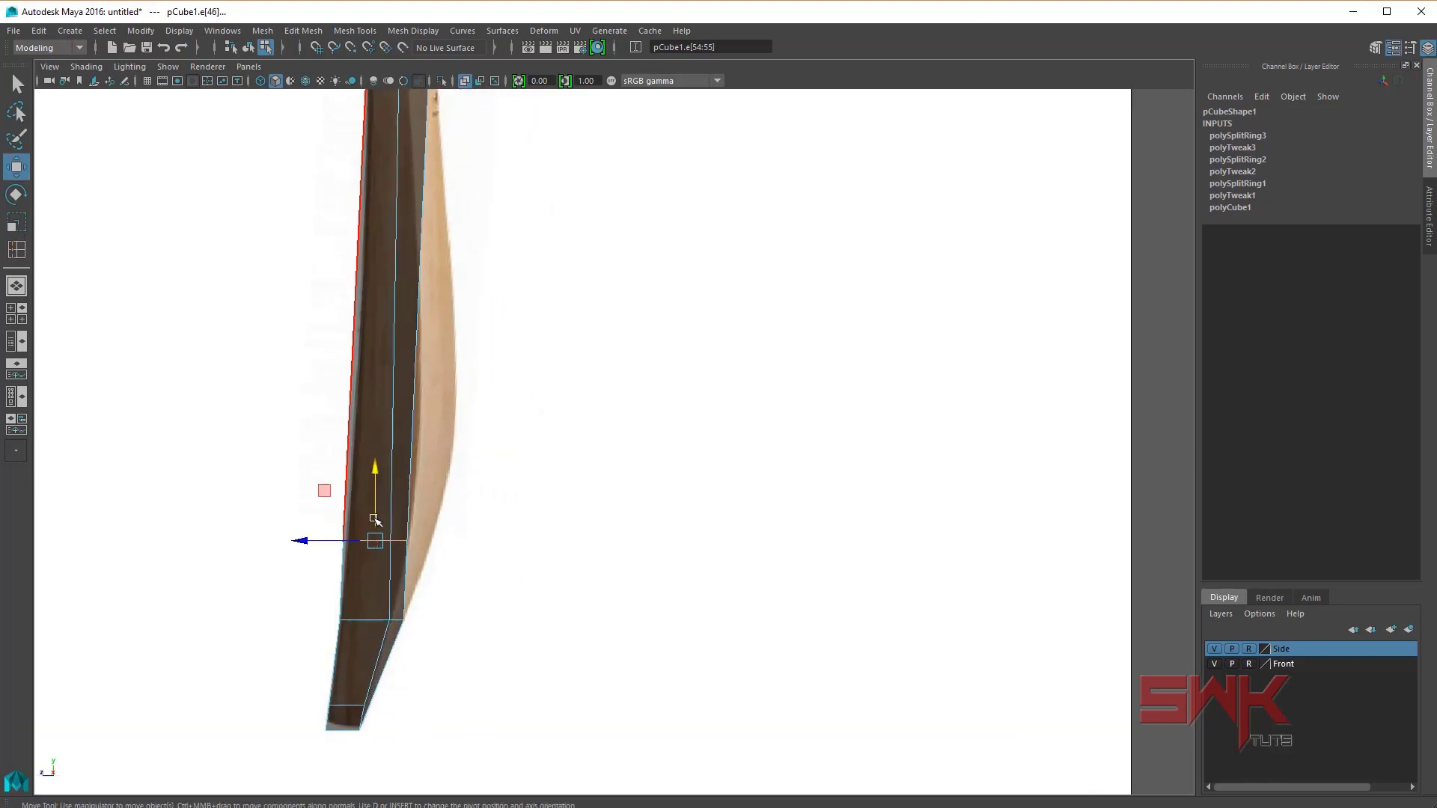
{"action": "scroll", "coordinate": [378, 520], "scroll_direction": "up", "scroll_amount": 1}
{"action": "scroll", "coordinate": [271, 558], "scroll_direction": "up", "scroll_amount": 1}
{"action": "scroll", "coordinate": [271, 557], "scroll_direction": "up", "scroll_amount": 1}
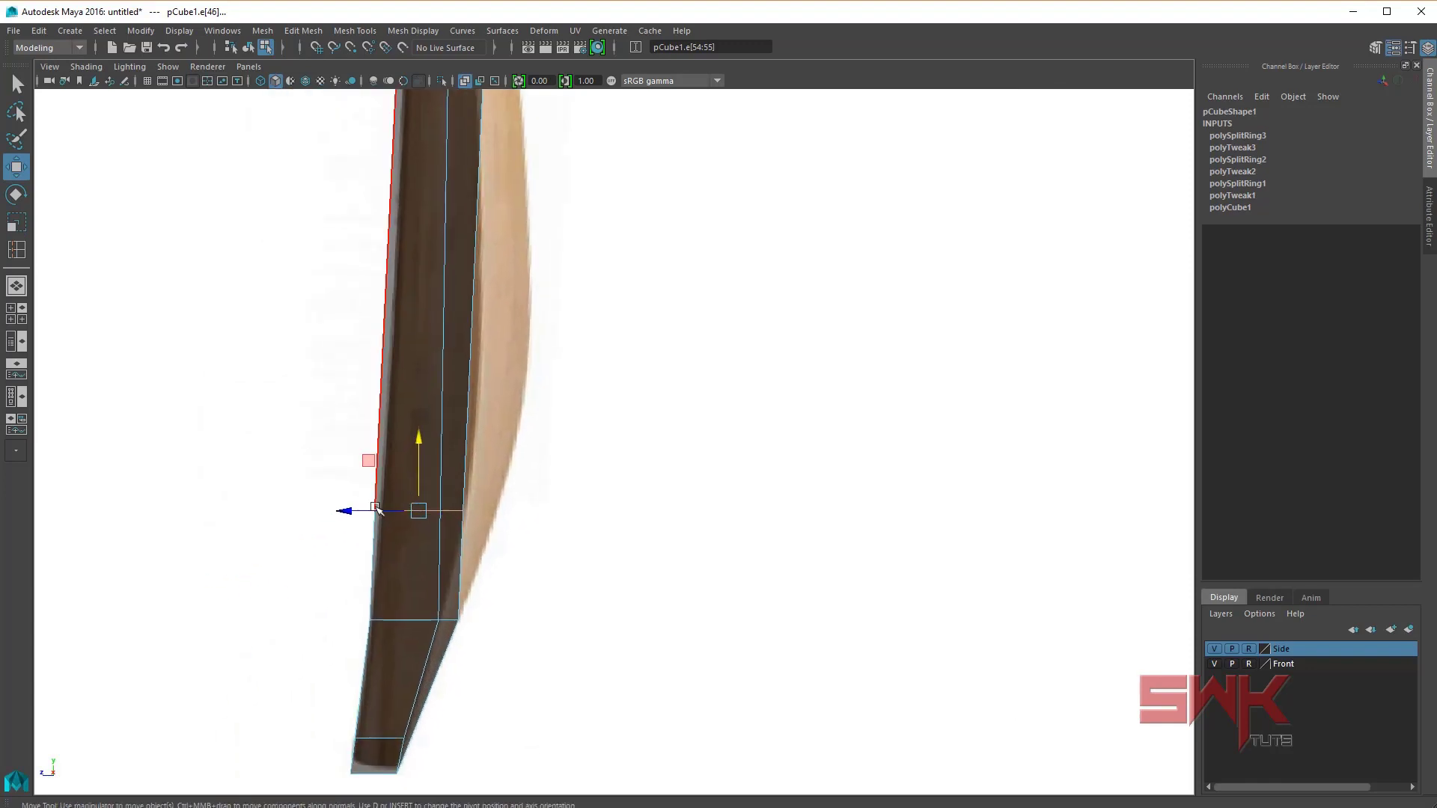
{"action": "left_click_drag", "start_coordinate": [305, 523], "coordinate": [311, 523]}
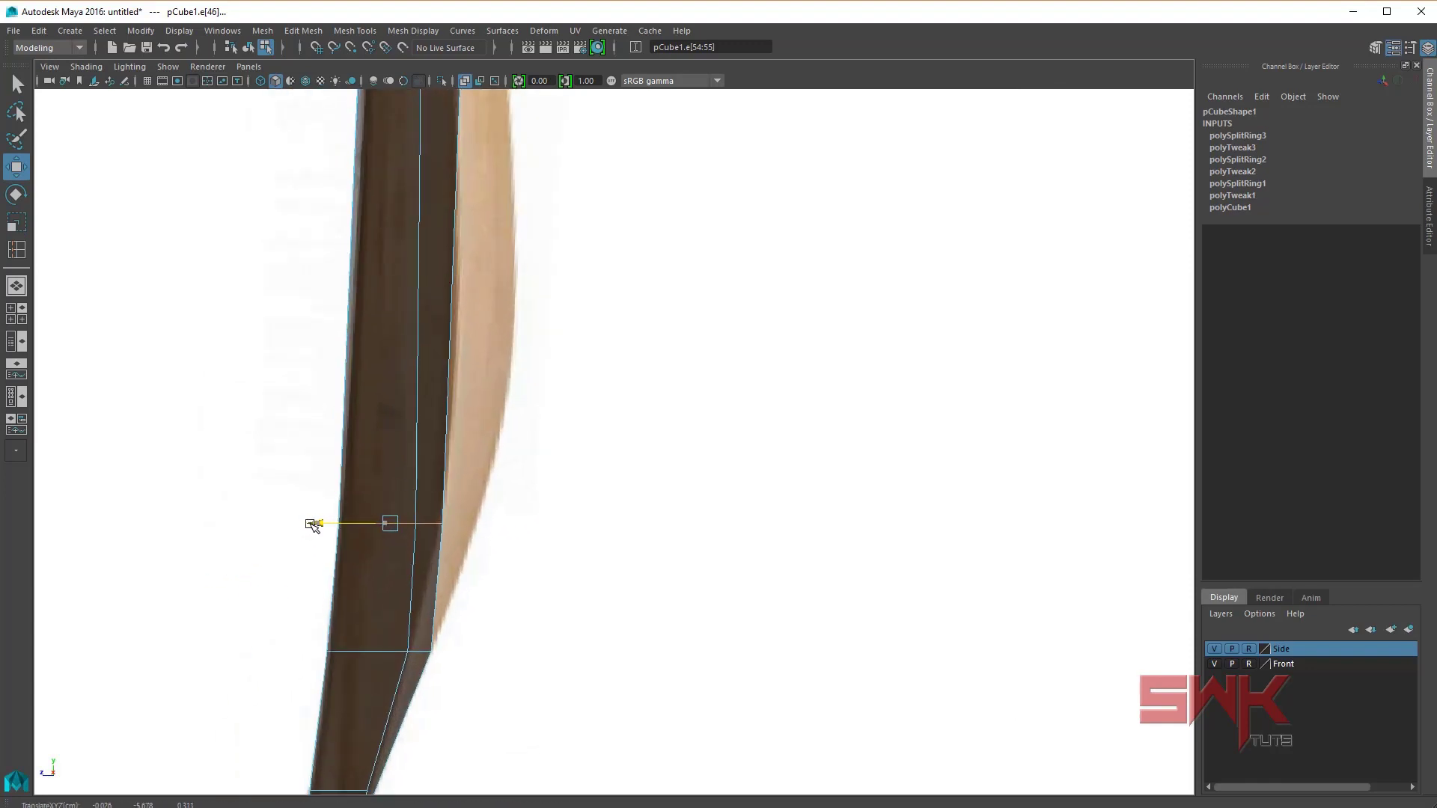
{"action": "right_click_drag", "start_coordinate": [396, 479], "coordinate": [449, 519]}
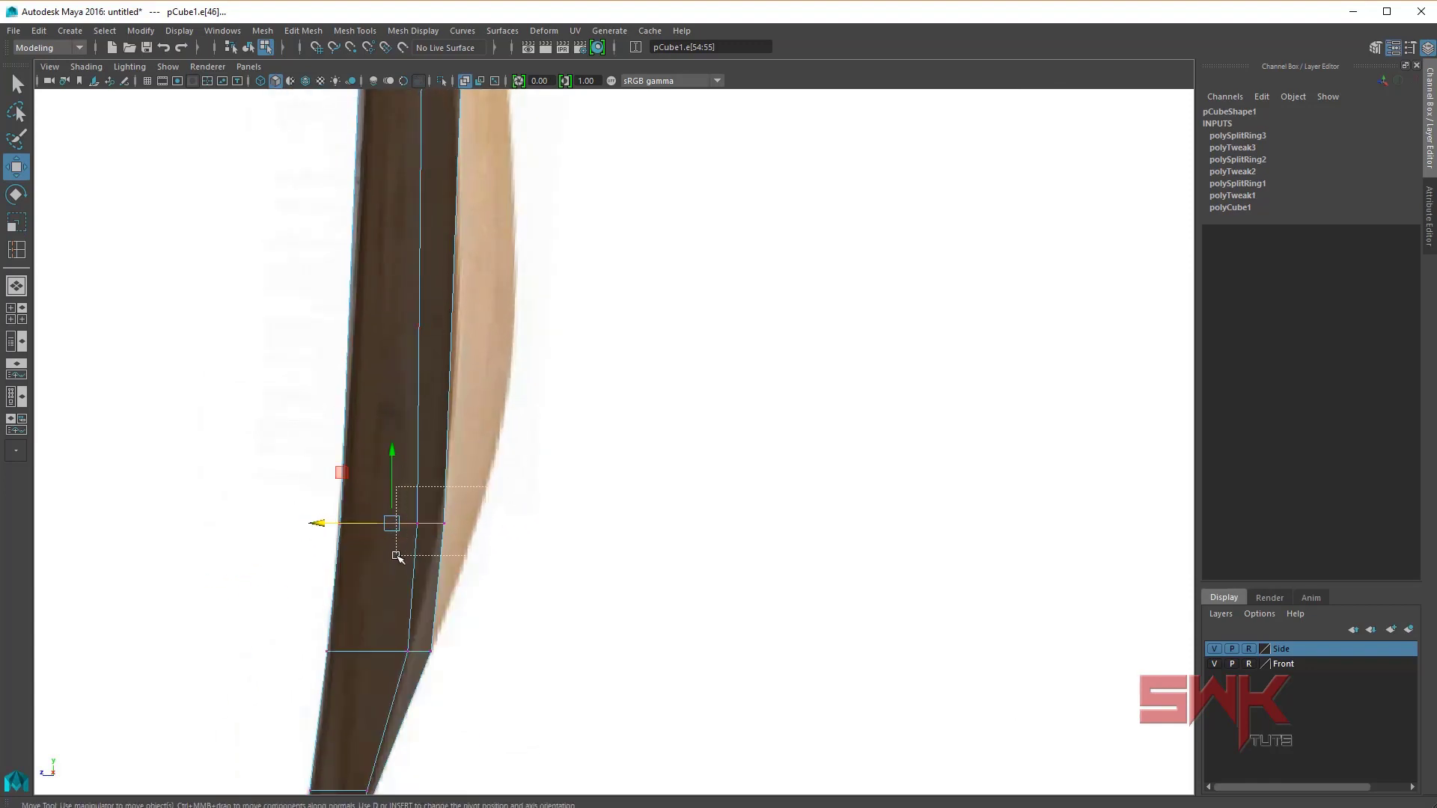
{"action": "left_click_drag", "start_coordinate": [449, 518], "coordinate": [402, 551]}
{"action": "scroll", "coordinate": [401, 552], "scroll_direction": "up", "scroll_amount": 1}
{"action": "scroll", "coordinate": [374, 546], "scroll_direction": "up", "scroll_amount": 1}
{"action": "left_click_drag", "start_coordinate": [288, 555], "coordinate": [312, 555]}
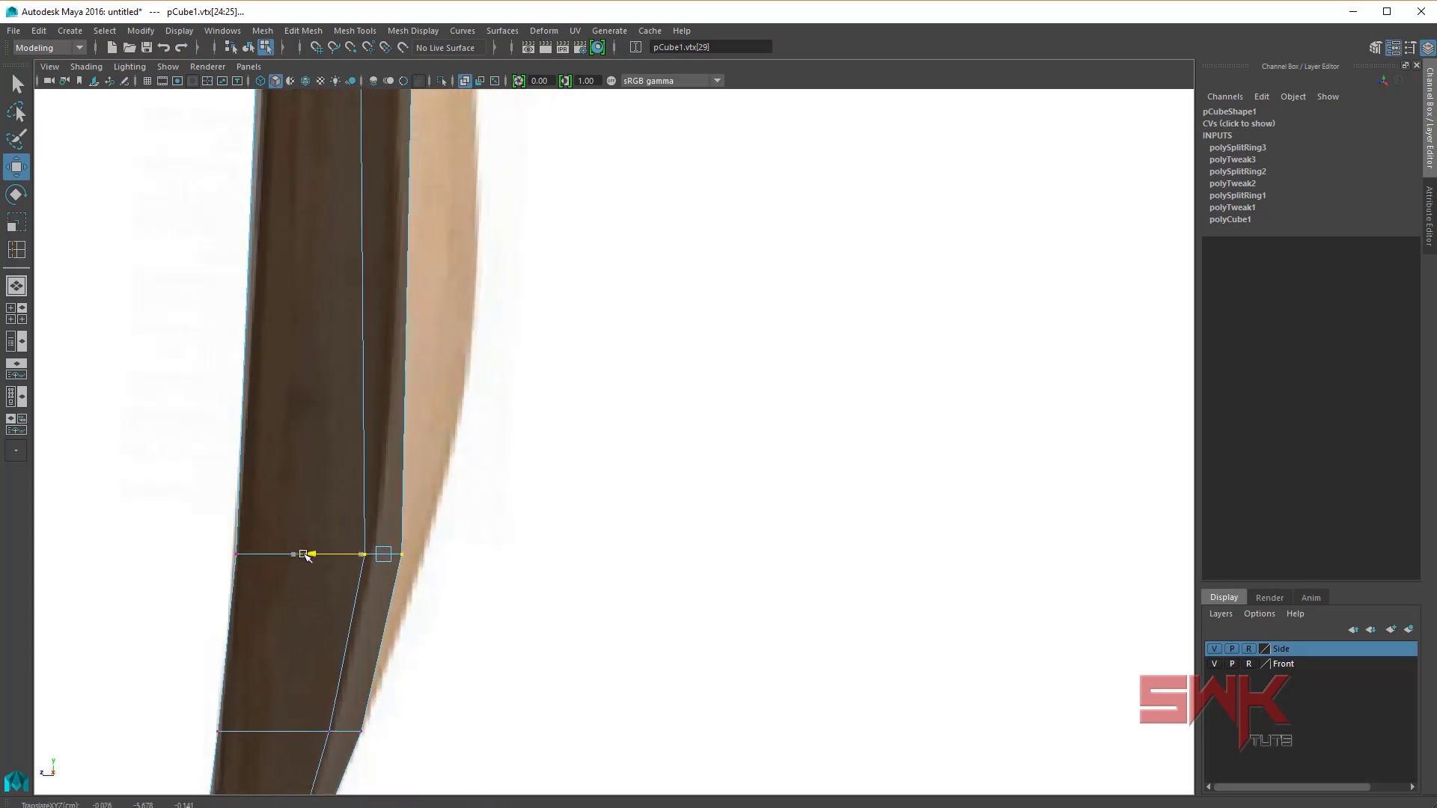
{"action": "left_click", "coordinate": [409, 554]}
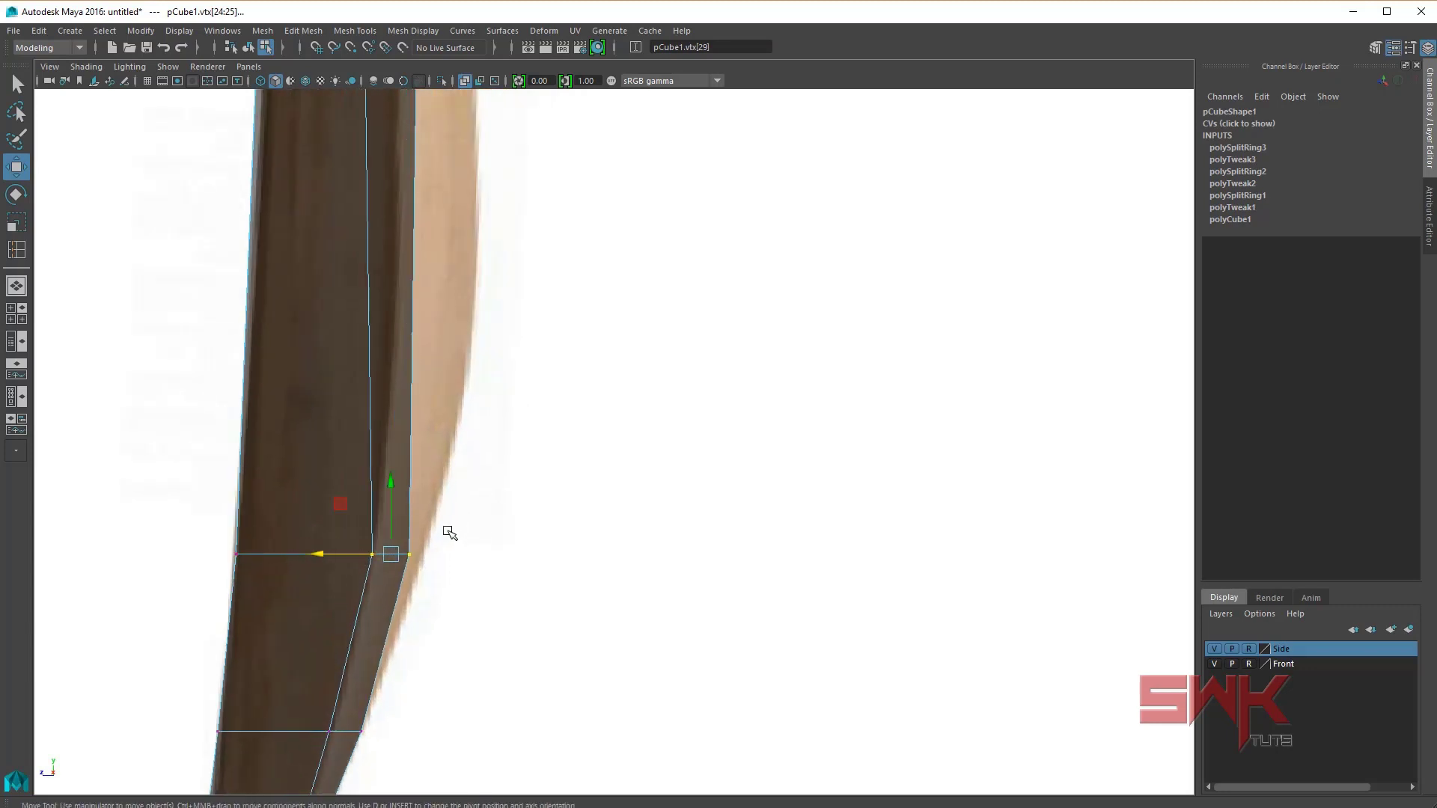
{"action": "left_click_drag", "start_coordinate": [340, 554], "coordinate": [357, 556]}
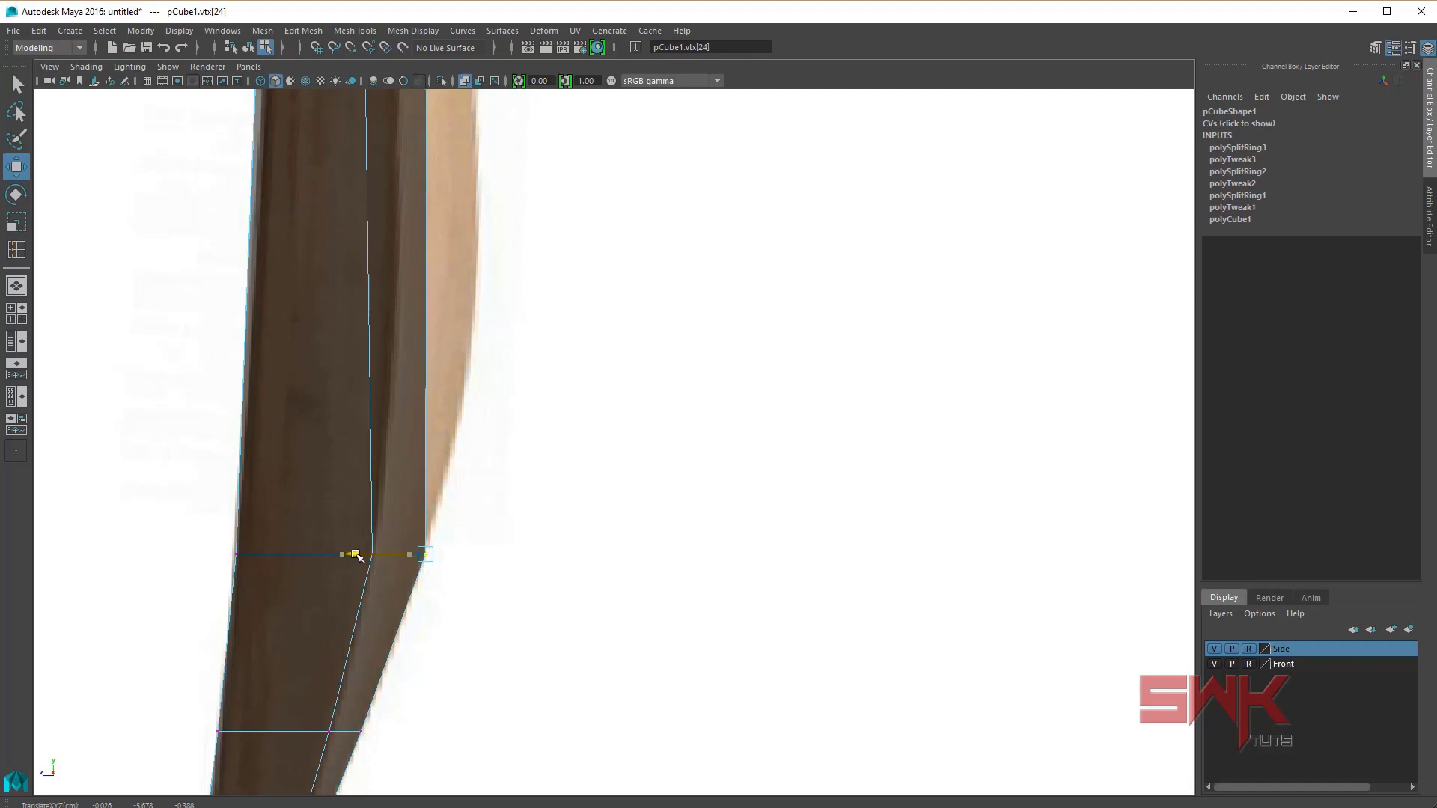
{"action": "middle_click_drag", "start_coordinate": [359, 552], "coordinate": [391, 561], "text": "alt"}
Step: Insert a second loop higher on the blade and push its back and ridge vertices onto the reference
{"action": "key", "text": "y"}
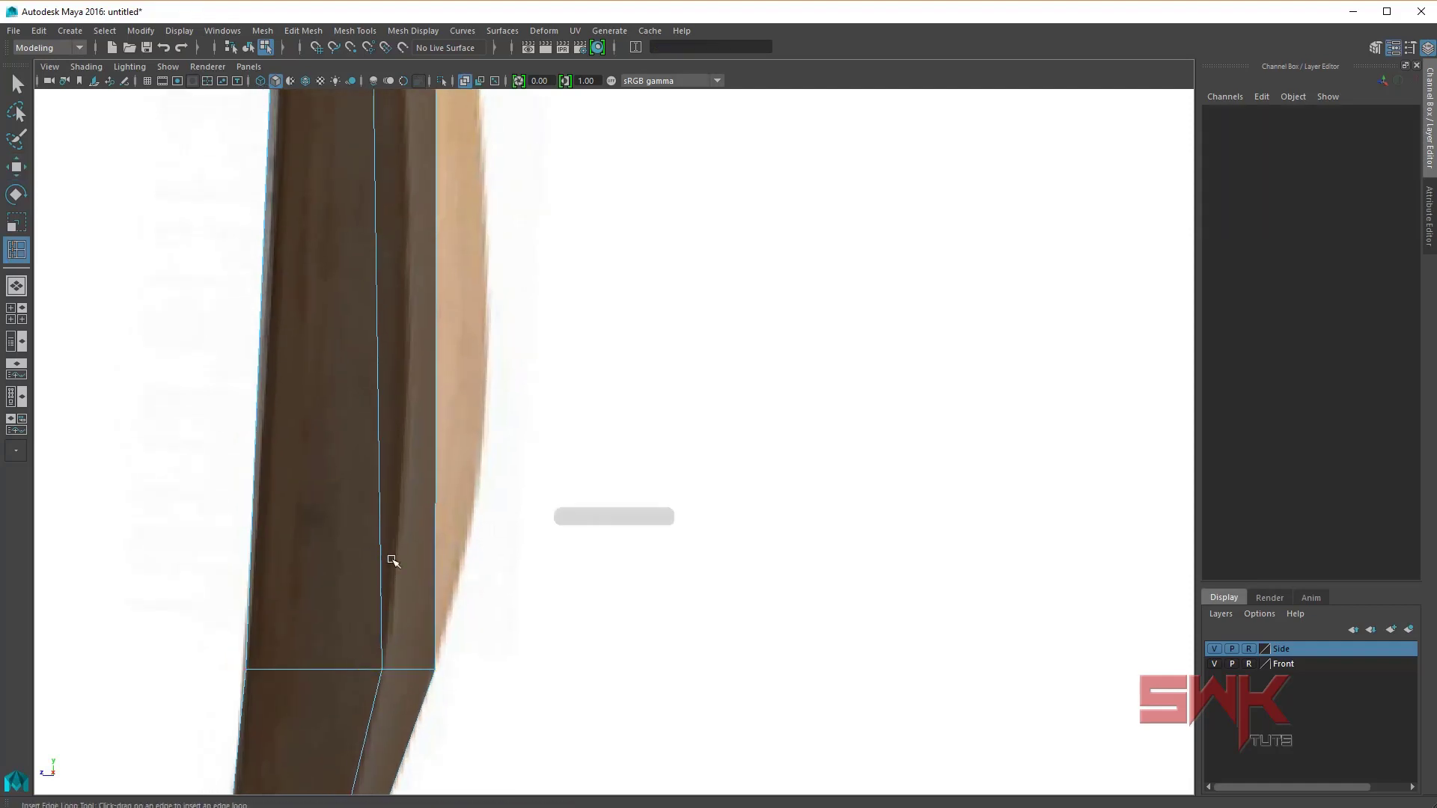
{"action": "left_click", "coordinate": [384, 476]}
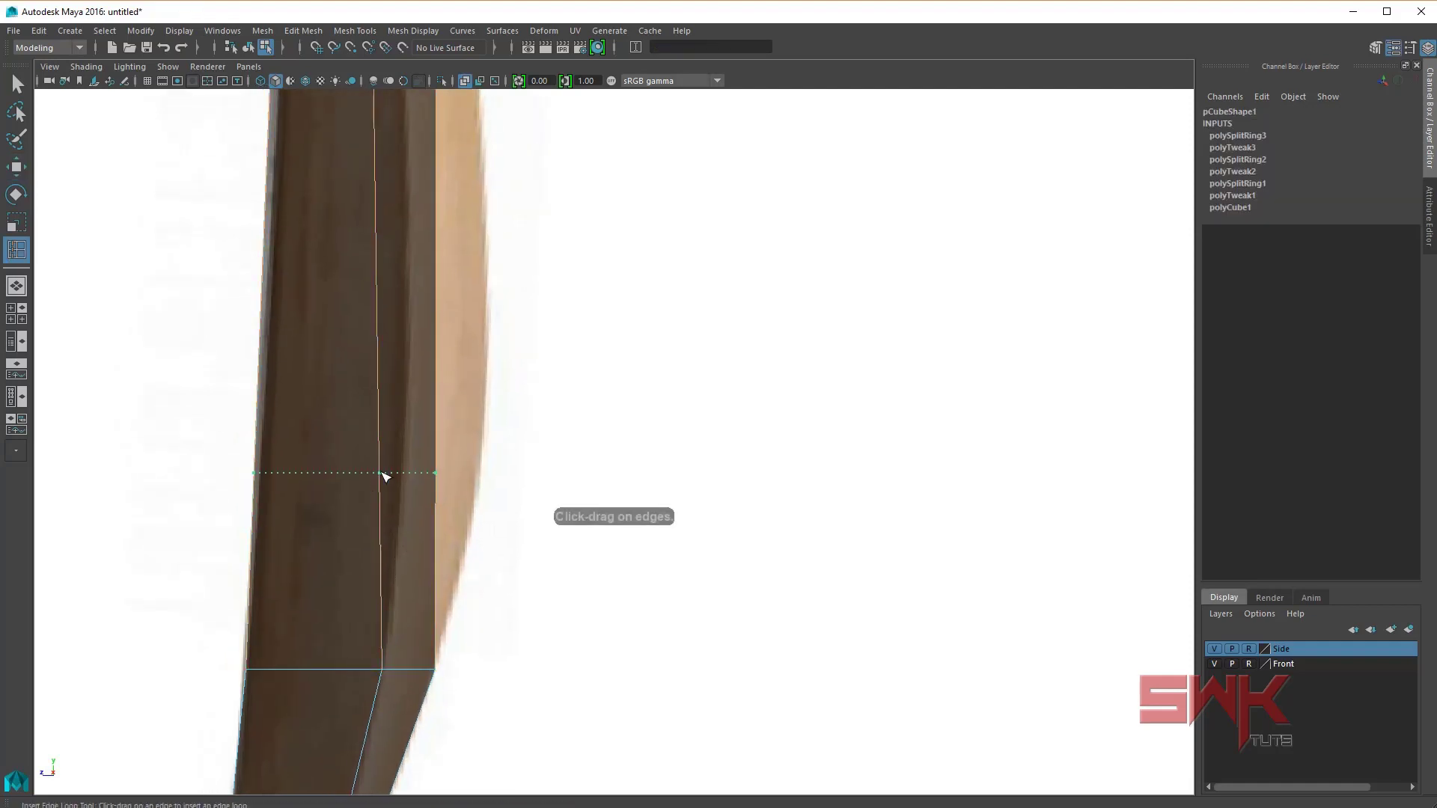
{"action": "key", "text": "w"}
{"action": "right_click_drag", "start_coordinate": [362, 450], "coordinate": [299, 443]}
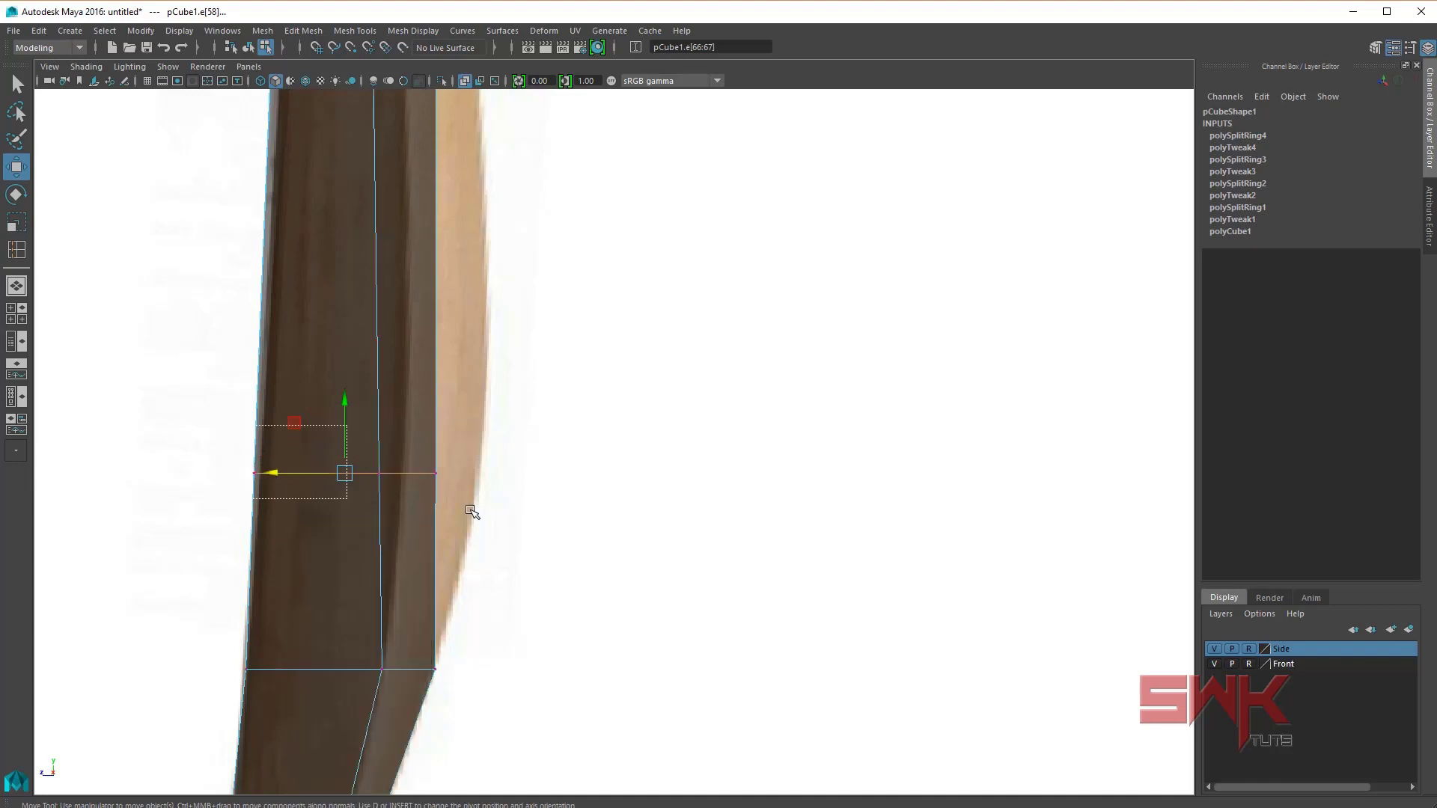
{"action": "double_click", "coordinate": [276, 473]}
{"action": "left_click_drag", "start_coordinate": [277, 473], "coordinate": [281, 473]}
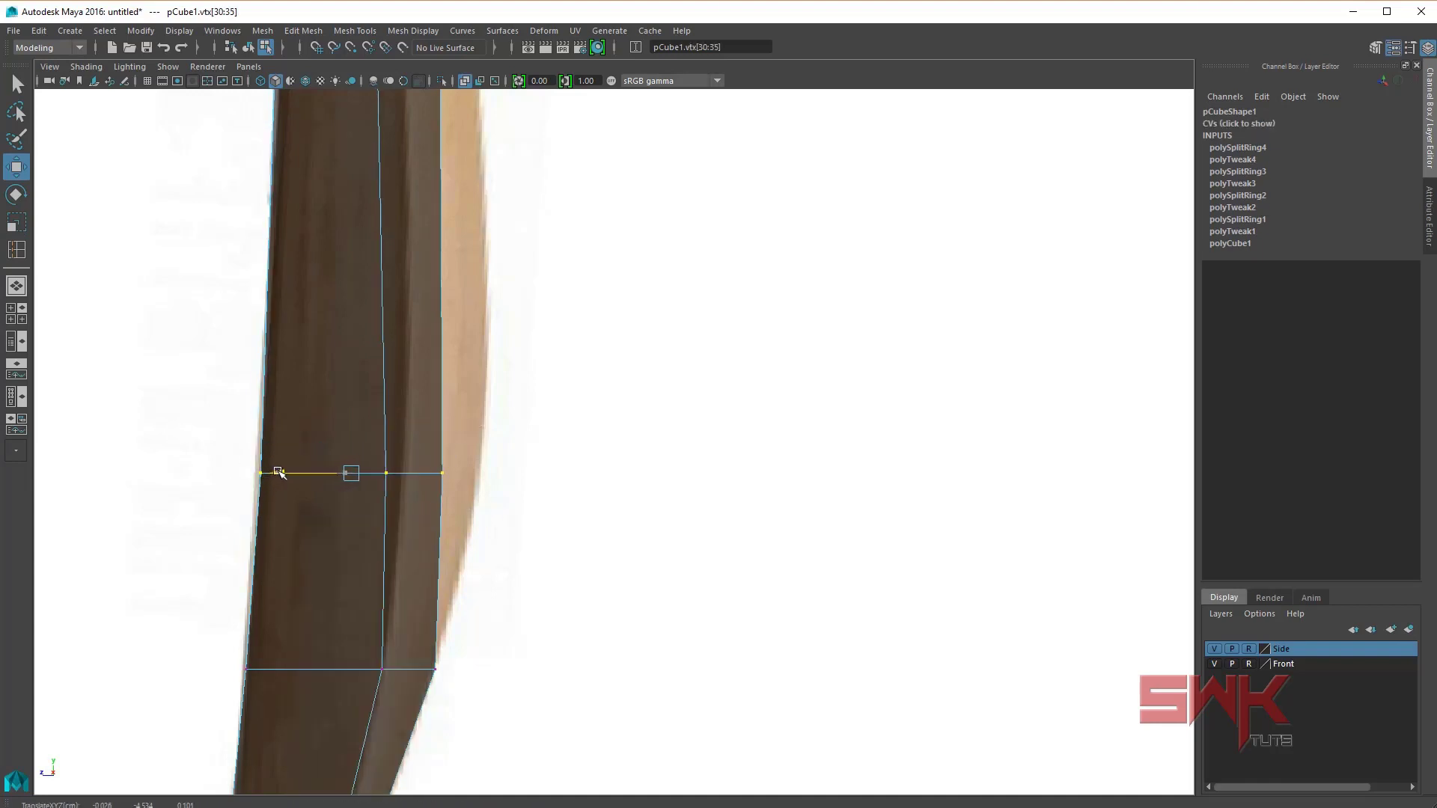
{"action": "mouse_move", "coordinate": [510, 440]}
{"action": "left_mouse_down"}
{"action": "mouse_move", "coordinate": [370, 503]}
{"action": "mouse_move", "coordinate": [358, 474]}
{"action": "left_mouse_up"}
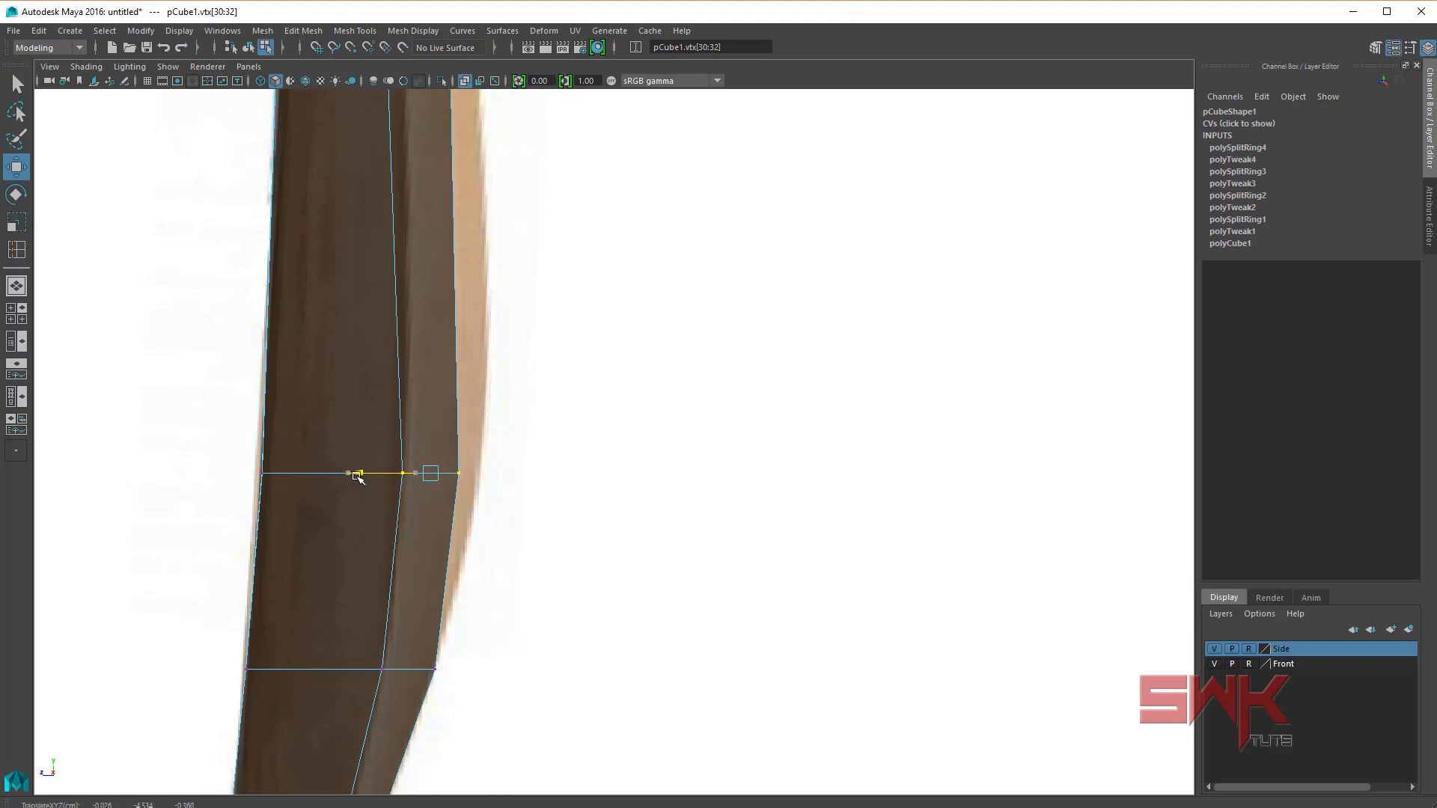
{"action": "mouse_move", "coordinate": [513, 439]}
{"action": "left_mouse_down"}
{"action": "mouse_move", "coordinate": [427, 504]}
{"action": "mouse_move", "coordinate": [407, 479]}
{"action": "mouse_move", "coordinate": [419, 498]}
{"action": "left_mouse_up"}
{"action": "left_click_drag", "start_coordinate": [333, 486], "coordinate": [343, 486]}
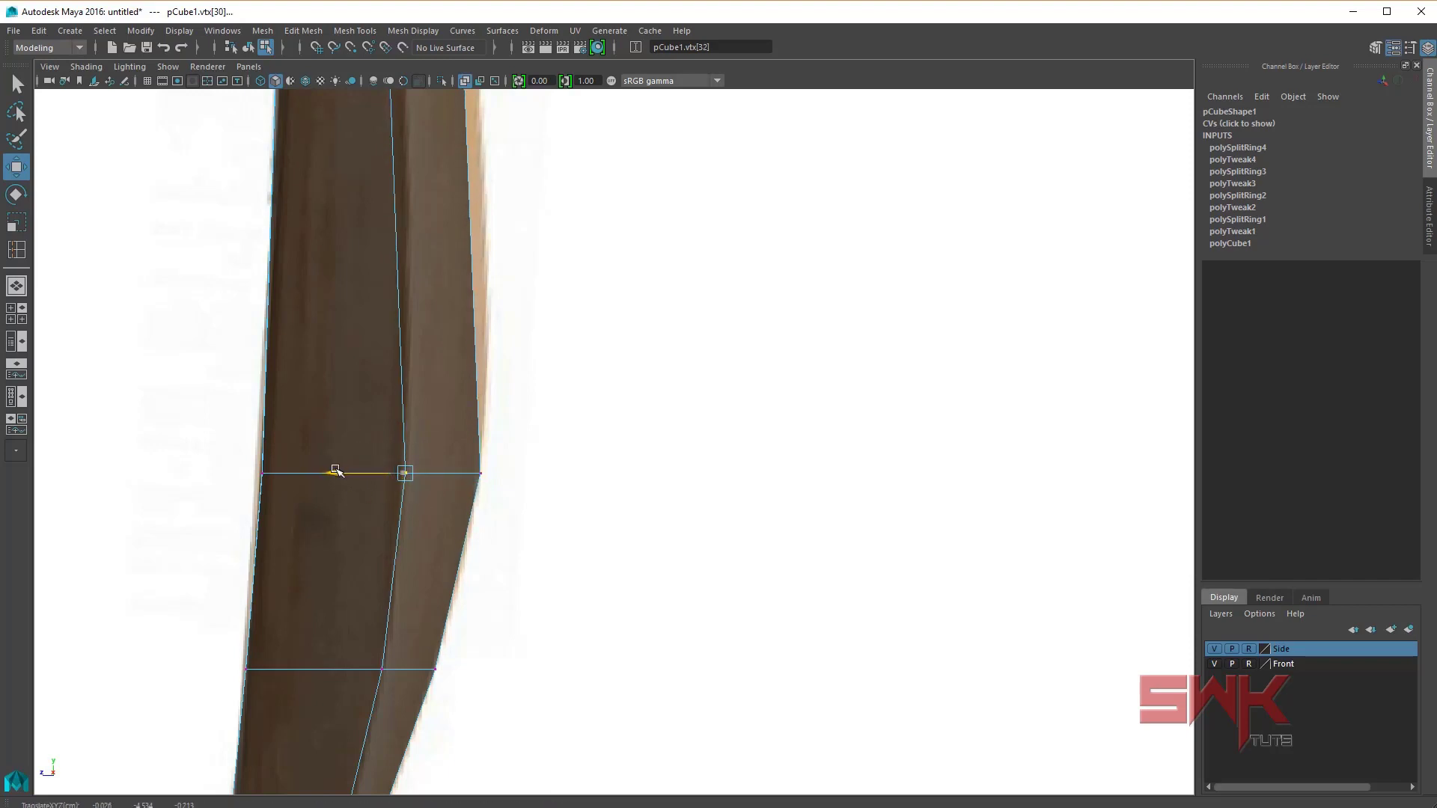
{"action": "middle_click_drag", "start_coordinate": [346, 439], "coordinate": [341, 522], "text": "alt"}
{"action": "key", "text": "g"}
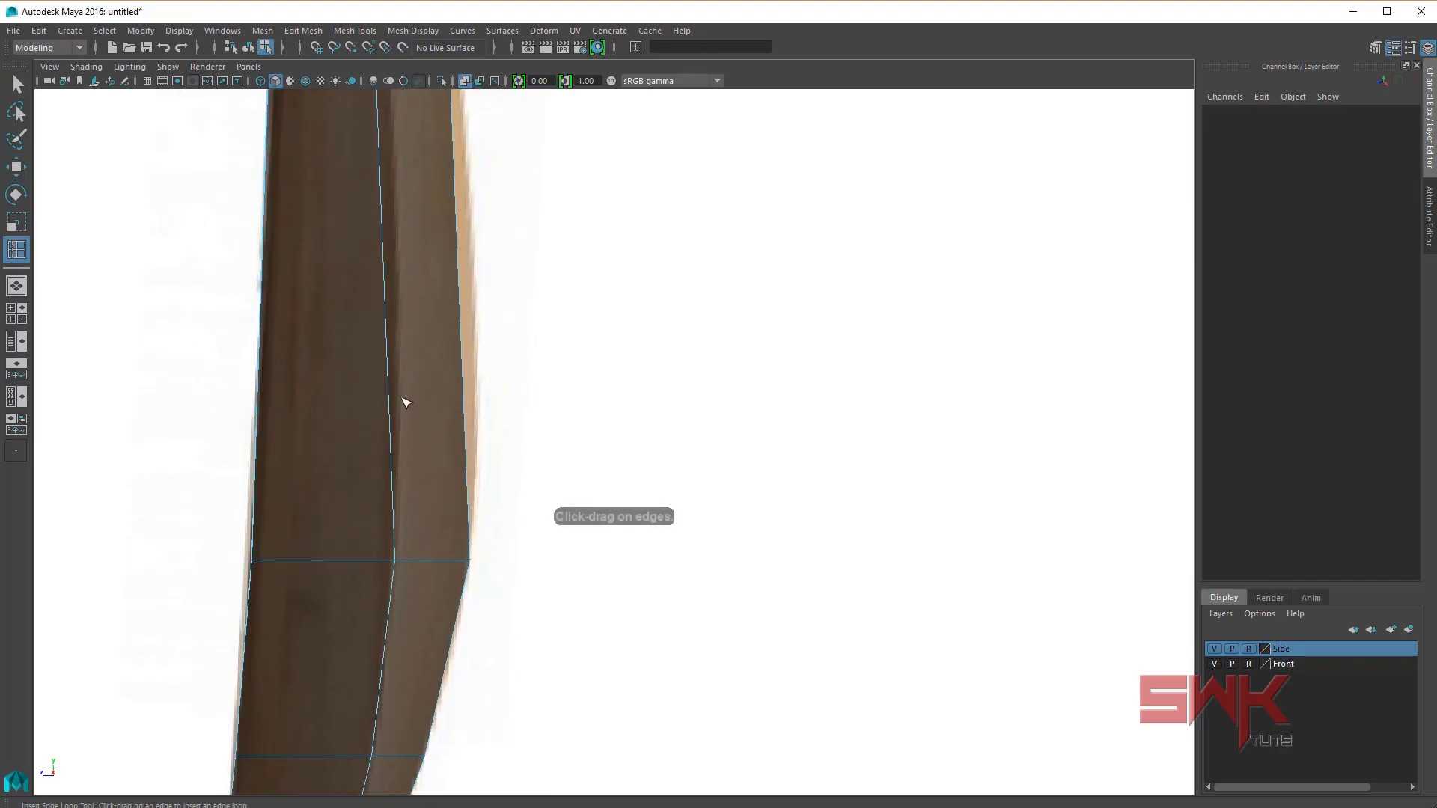
Step: Add an edge loop across the upper blade and push its right-edge vertex out to the reference
{"action": "left_click", "coordinate": [387, 369]}
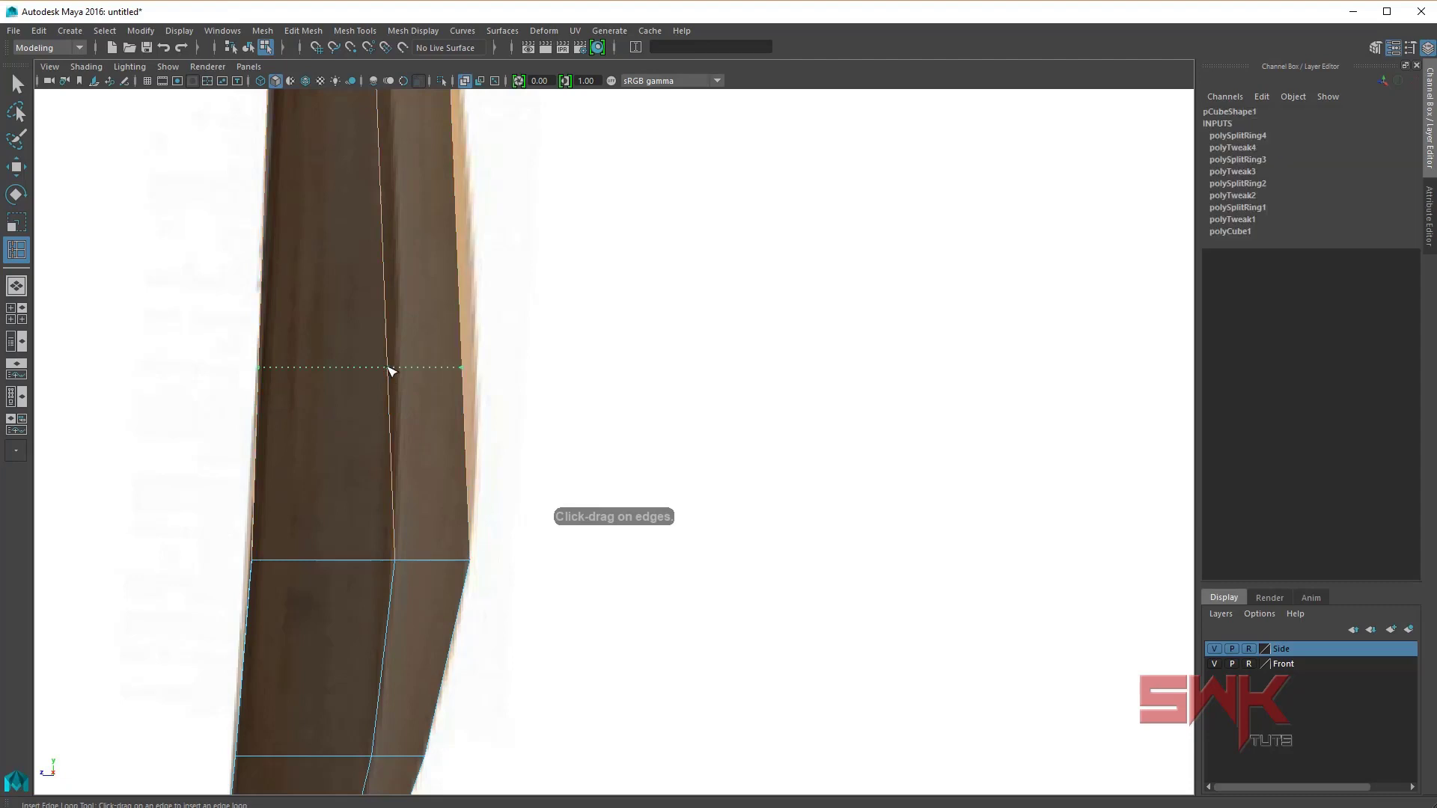
{"action": "key", "text": "w"}
{"action": "right_click_drag", "start_coordinate": [339, 363], "coordinate": [287, 363]}
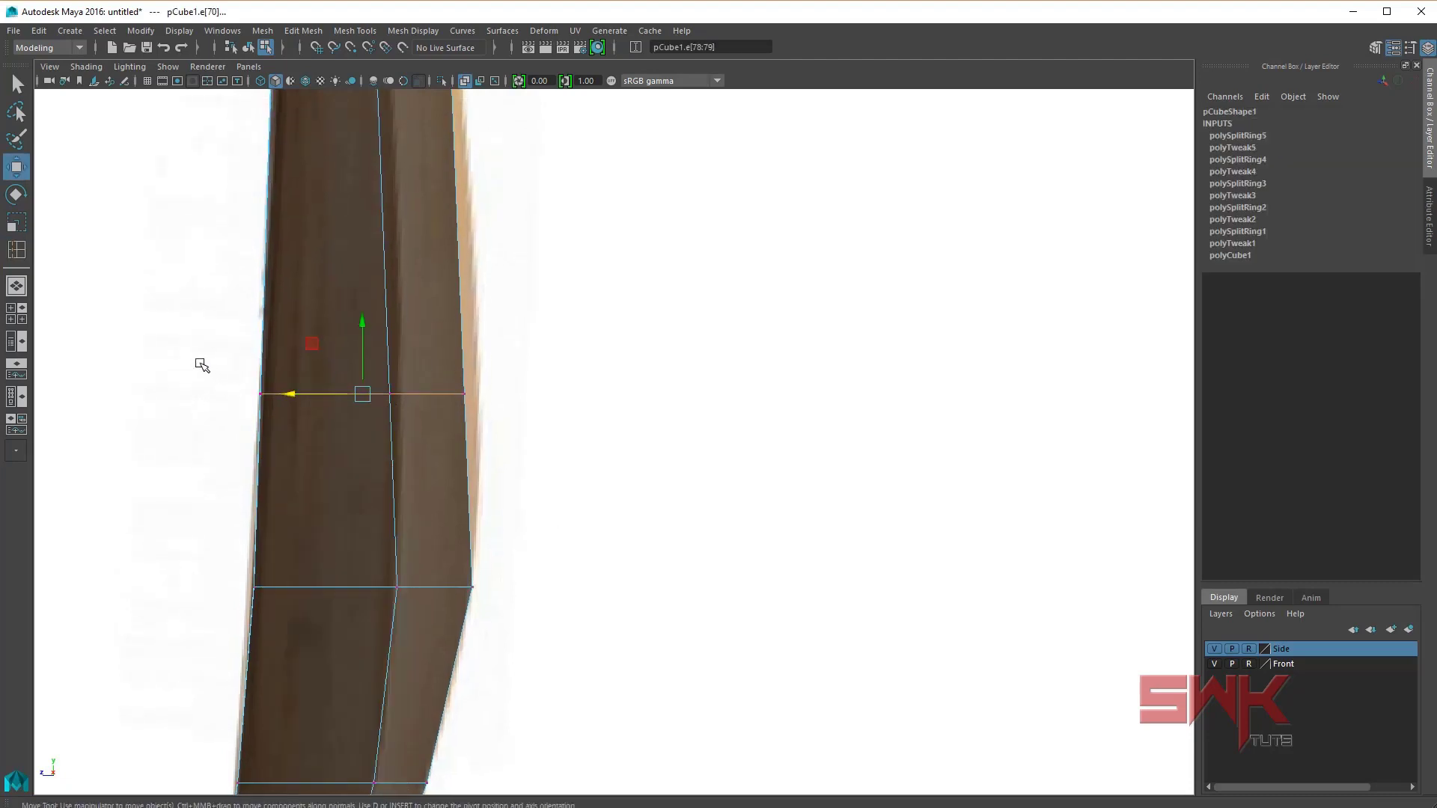
{"action": "left_click_drag", "start_coordinate": [198, 362], "coordinate": [471, 416]}
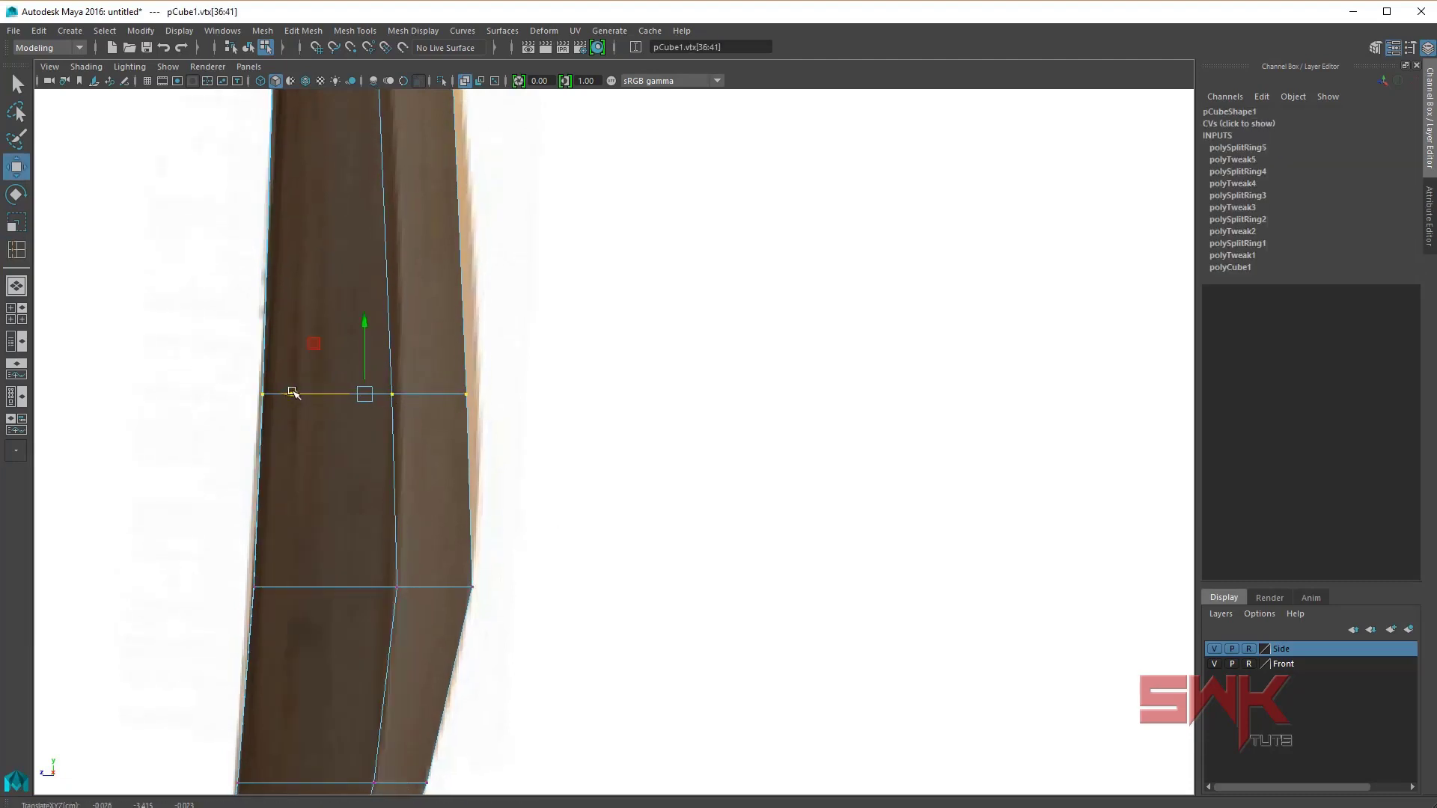
{"action": "mouse_move", "coordinate": [498, 353]}
{"action": "left_mouse_down"}
{"action": "mouse_move", "coordinate": [365, 411]}
{"action": "mouse_move", "coordinate": [365, 397]}
{"action": "left_mouse_up"}
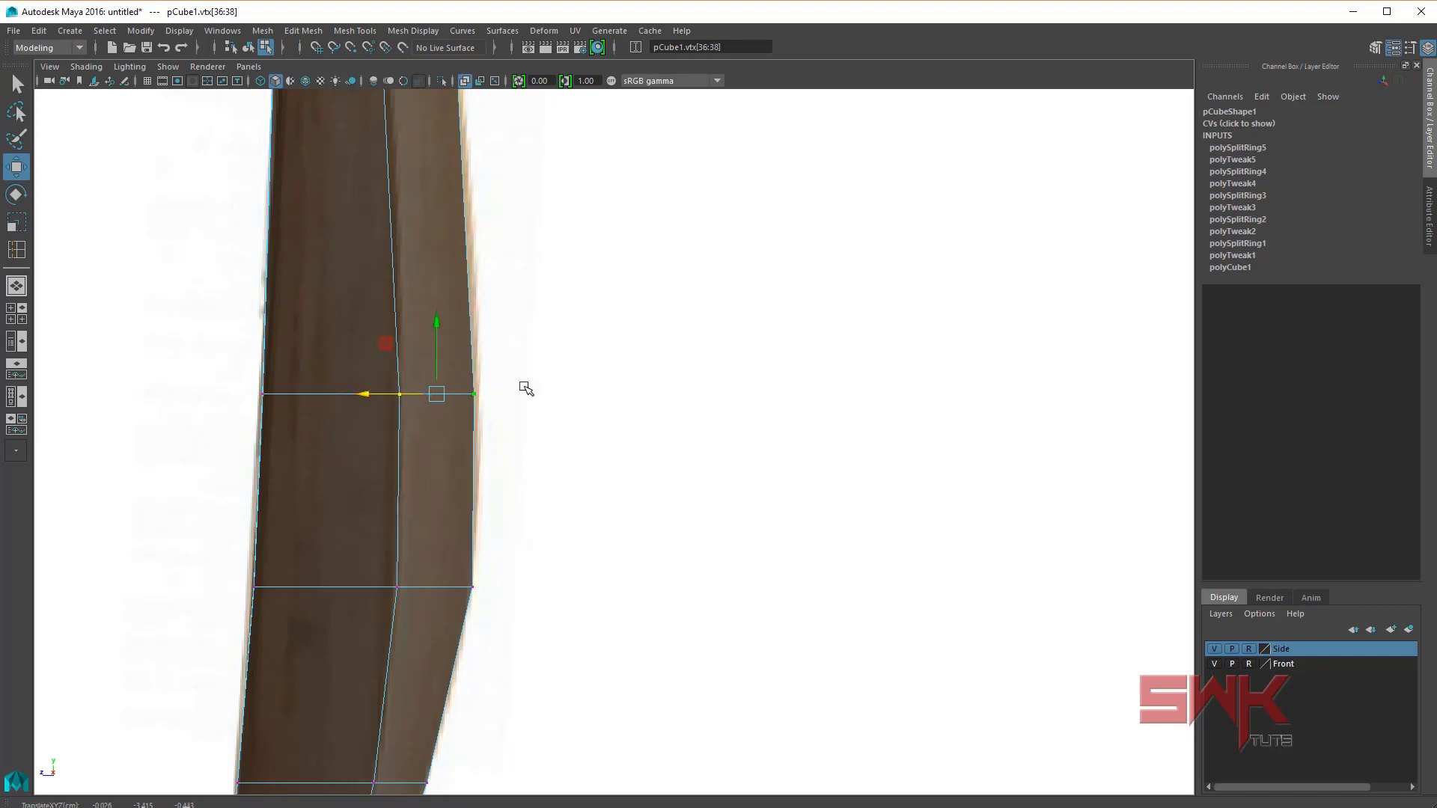
{"action": "left_click", "coordinate": [473, 395]}
{"action": "left_click_drag", "start_coordinate": [408, 395], "coordinate": [411, 395]}
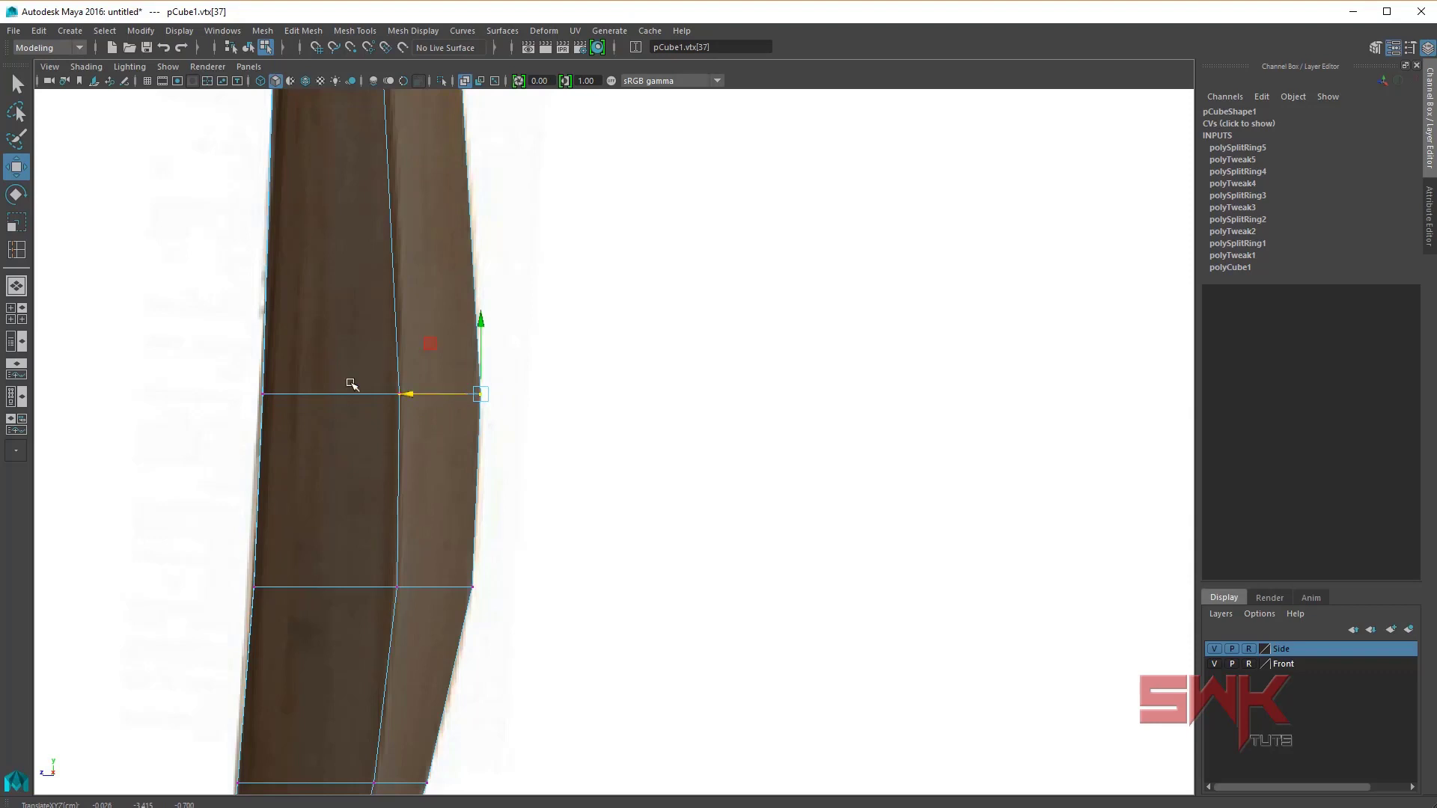
{"action": "left_click_drag", "start_coordinate": [330, 359], "coordinate": [421, 418]}
{"action": "middle_click_drag", "start_coordinate": [337, 372], "coordinate": [322, 611], "text": "alt"}
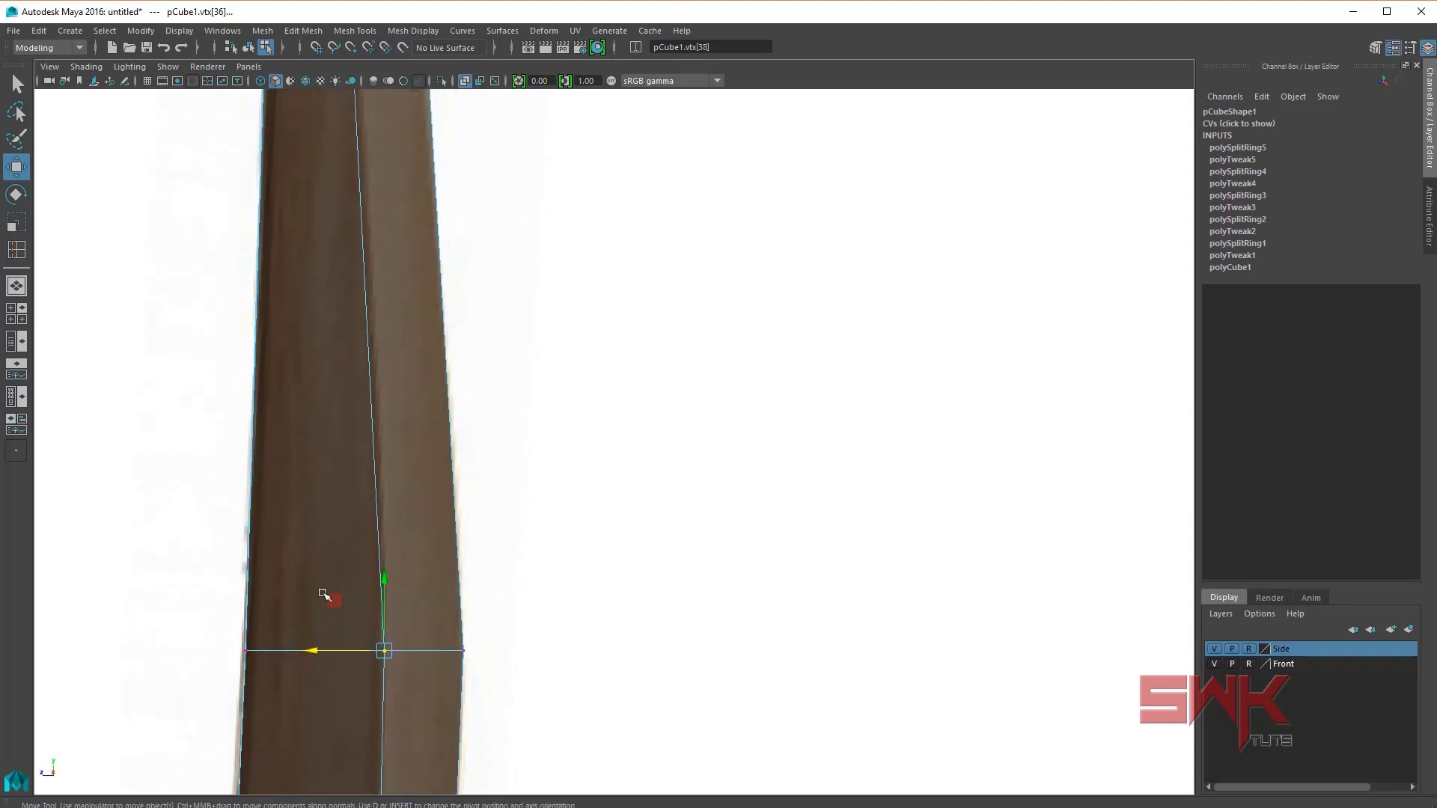
Step: Add another loop lower on the blade and nudge its left- and right-edge vertices onto the reference
{"action": "key", "text": "ctrl+e"}
{"action": "left_click_drag", "start_coordinate": [374, 408], "coordinate": [372, 337]}
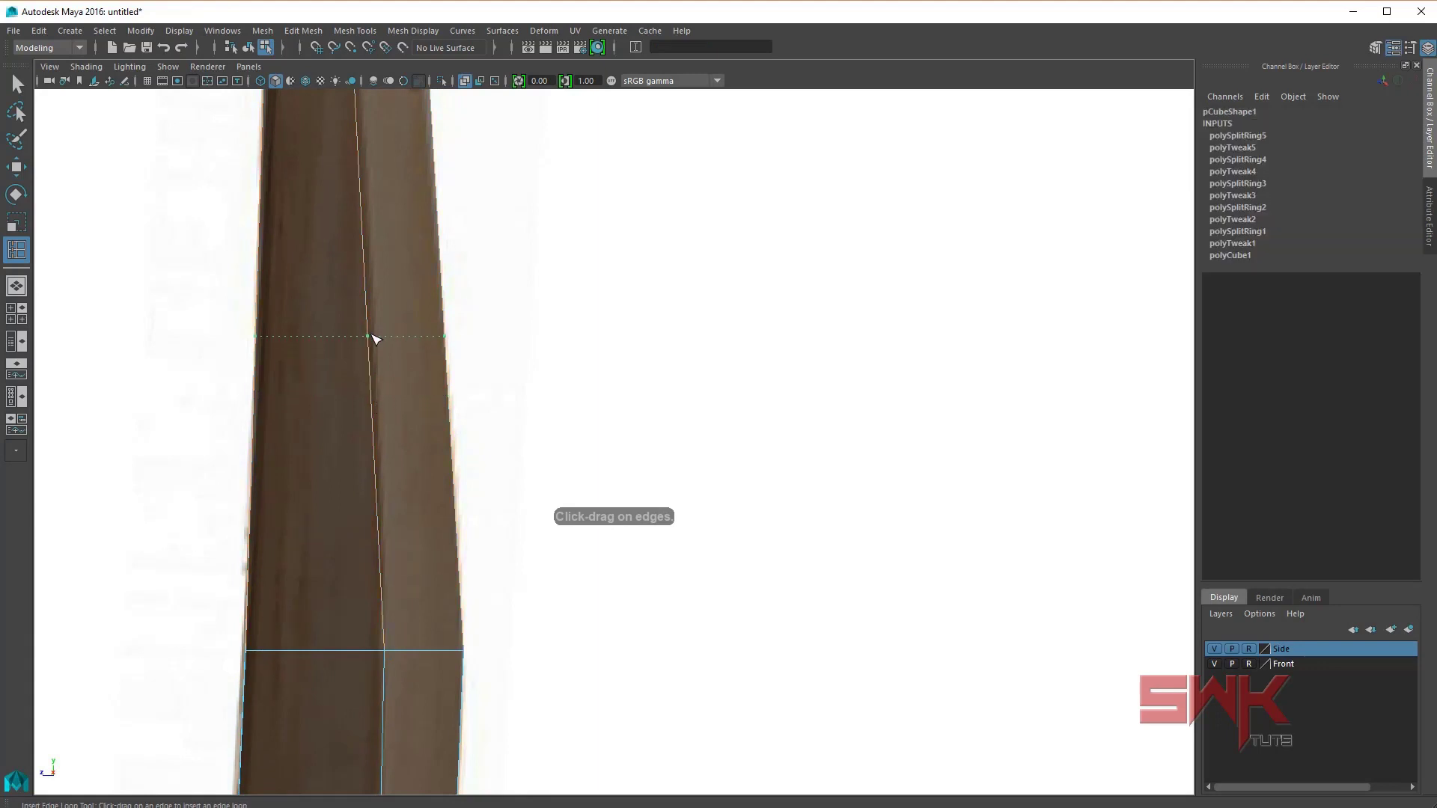
{"action": "key", "text": "w"}
{"action": "middle_click_drag", "start_coordinate": [372, 337], "coordinate": [391, 388], "text": "alt"}
{"action": "right_click_drag", "start_coordinate": [390, 385], "coordinate": [348, 386]}
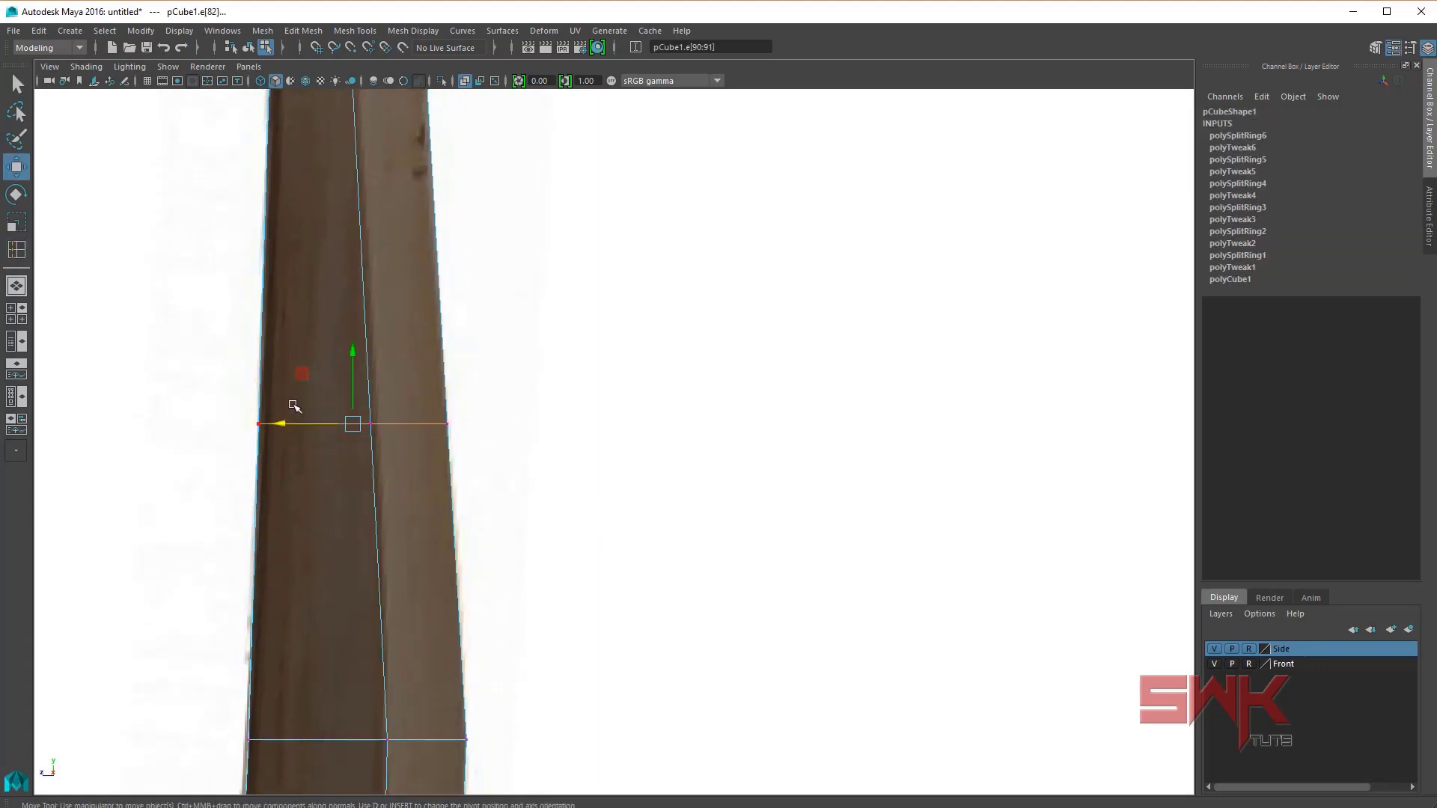
{"action": "mouse_move", "coordinate": [464, 407]}
{"action": "left_mouse_down"}
{"action": "mouse_move", "coordinate": [338, 436]}
{"action": "mouse_move", "coordinate": [343, 421]}
{"action": "left_mouse_up"}
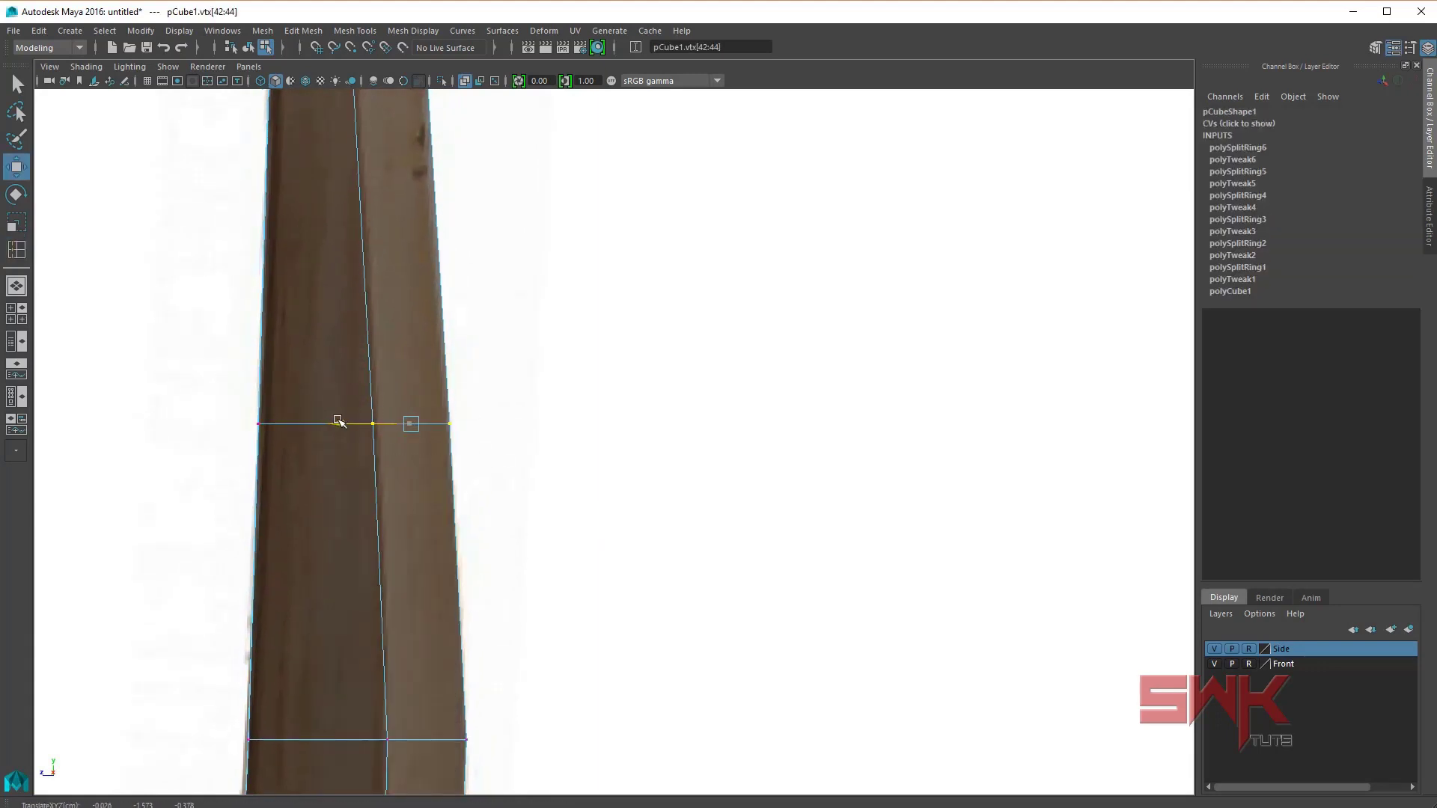
{"action": "left_click_drag", "start_coordinate": [260, 389], "coordinate": [290, 453]}
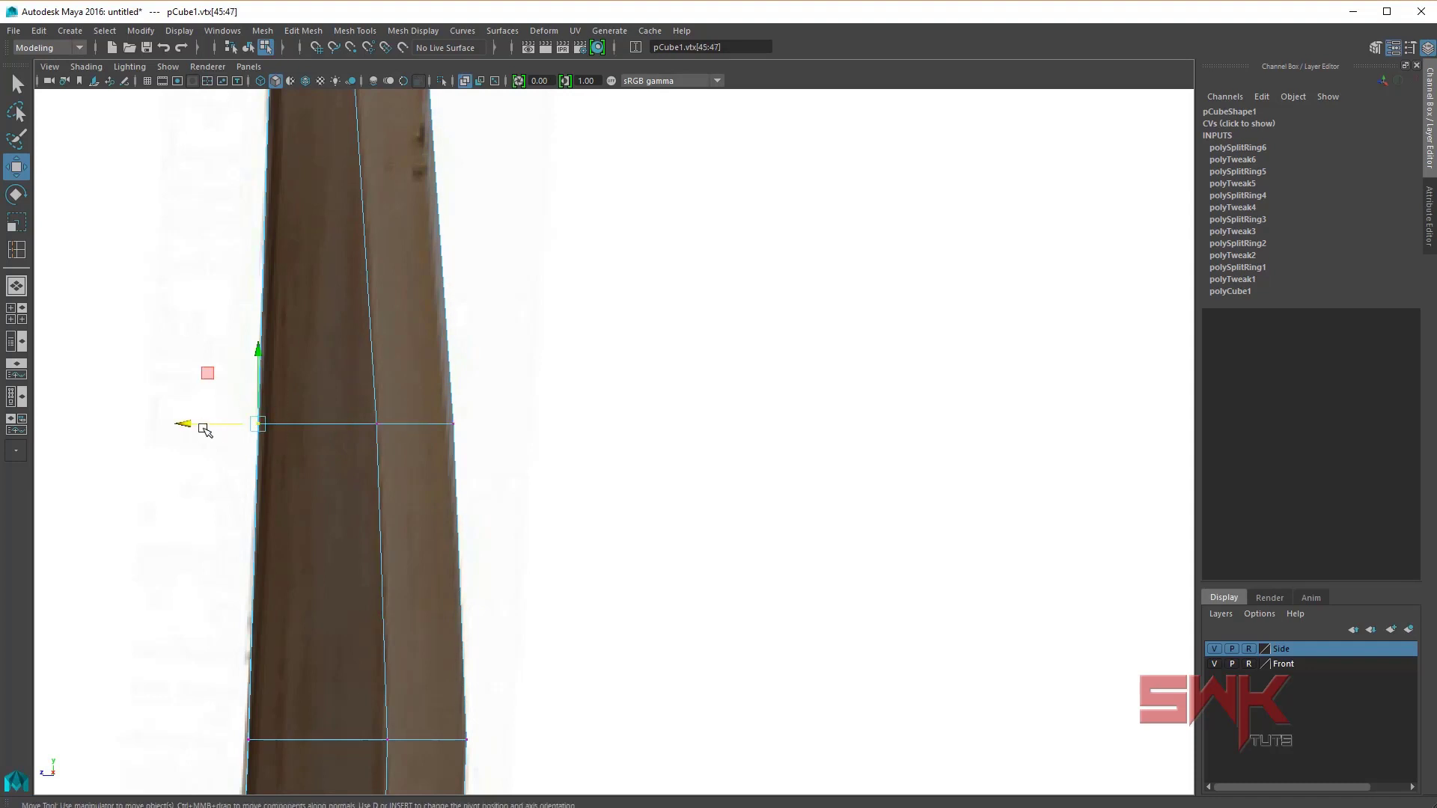
{"action": "left_click_drag", "start_coordinate": [191, 424], "coordinate": [193, 424]}
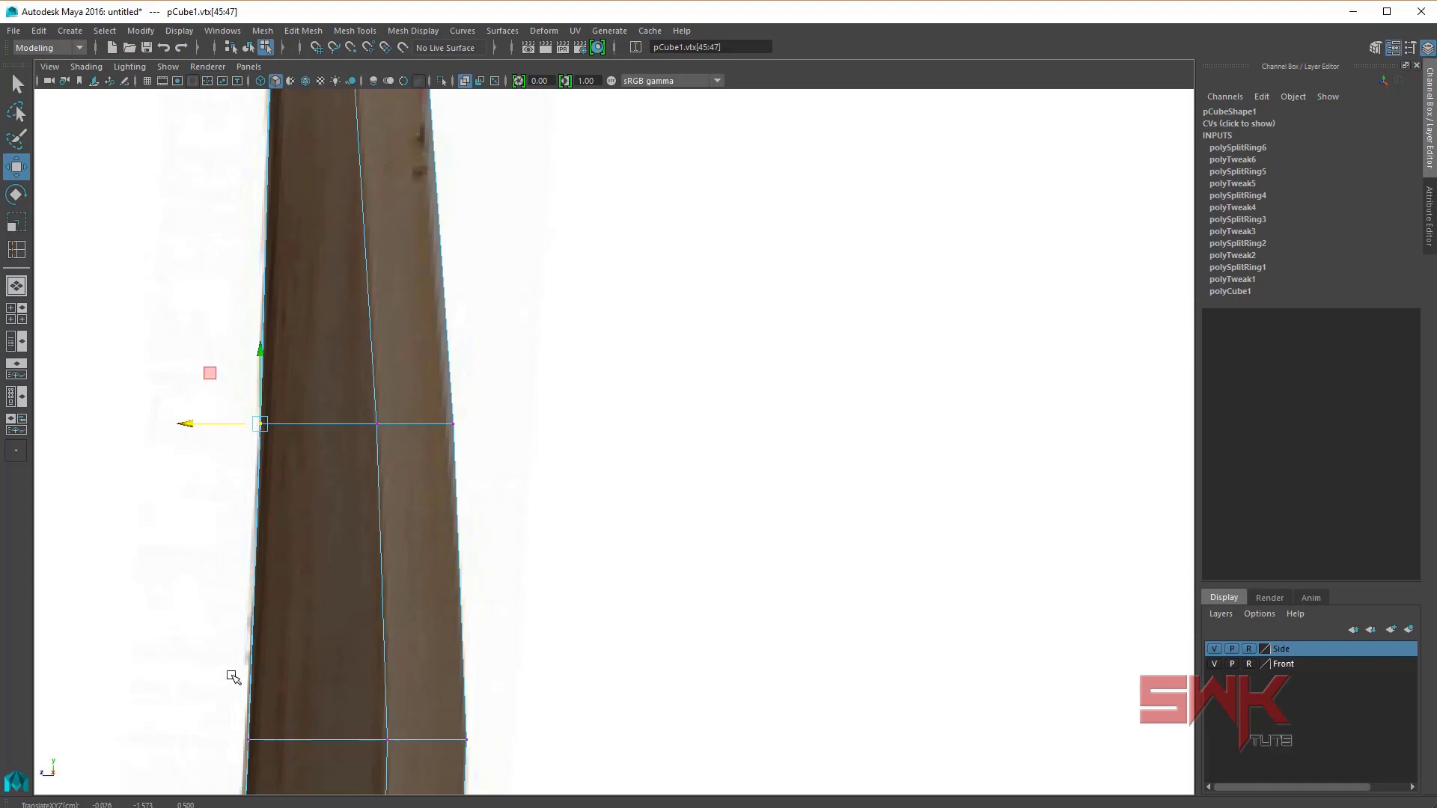
{"action": "left_click", "coordinate": [453, 425]}
{"action": "left_click_drag", "start_coordinate": [383, 424], "coordinate": [404, 448]}
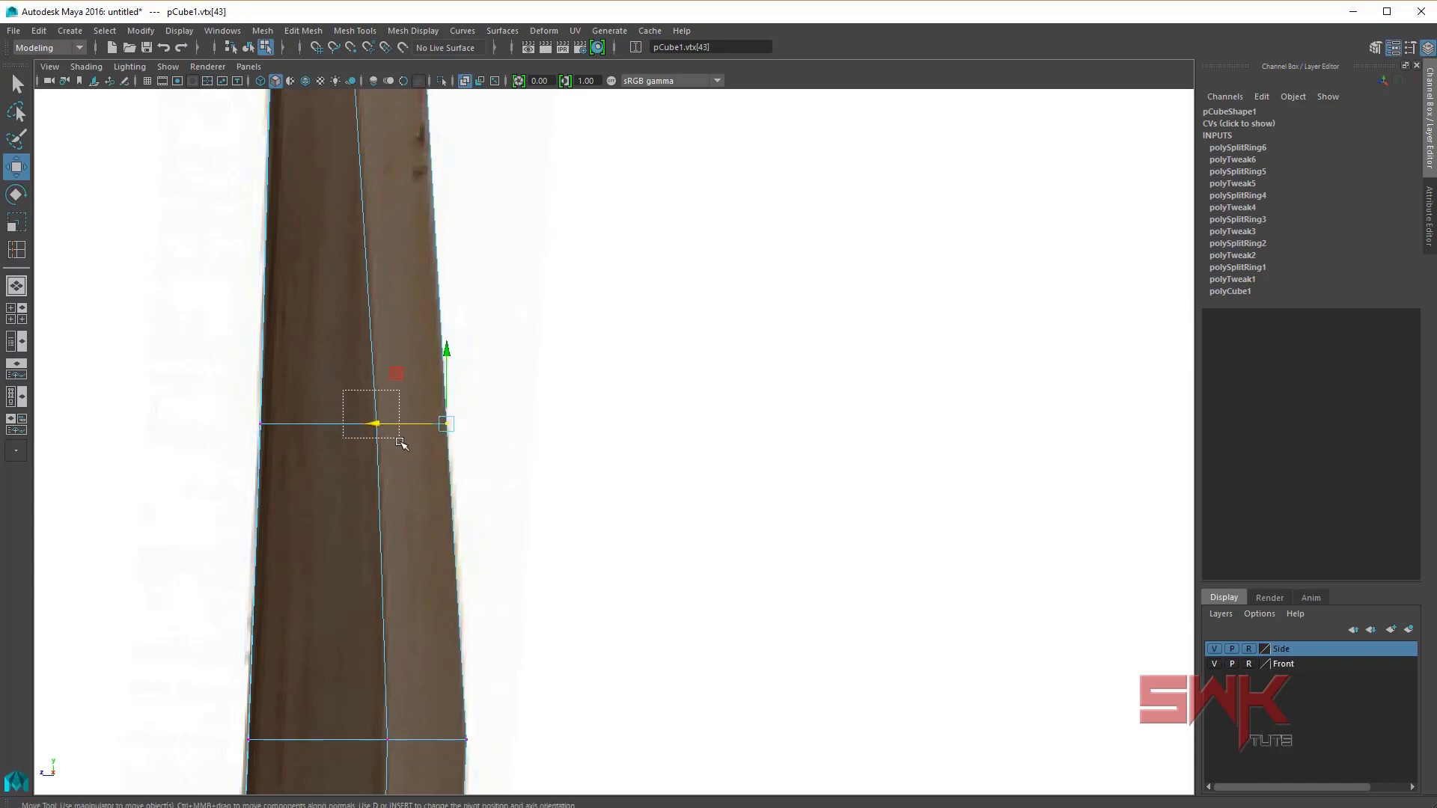
{"action": "left_click_drag", "start_coordinate": [314, 425], "coordinate": [308, 424]}
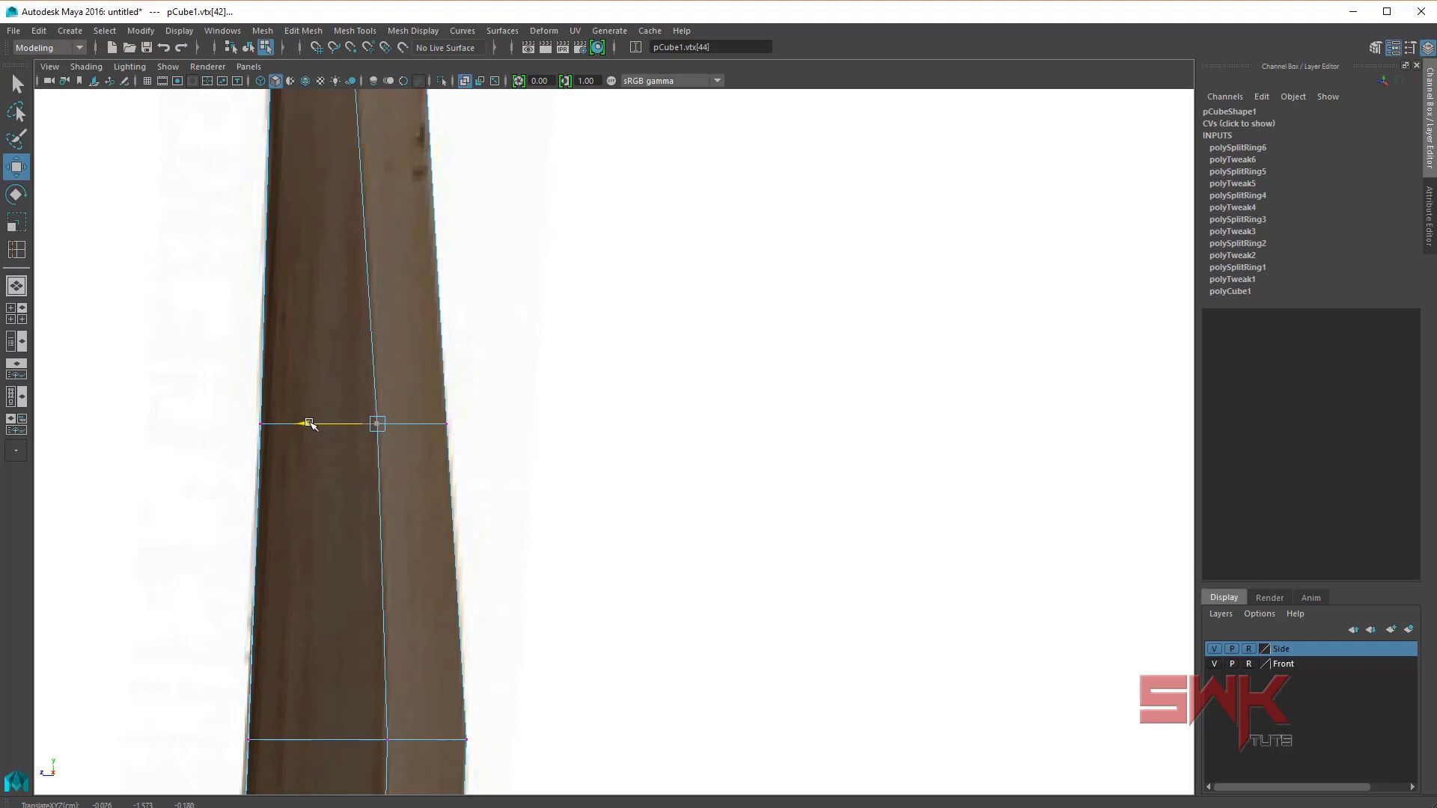
{"action": "mouse_move", "coordinate": [309, 424]}
{"action": "middle_mouse_down", "text": "alt"}
{"action": "mouse_move", "coordinate": [292, 443]}
{"action": "mouse_move", "coordinate": [273, 668]}
{"action": "middle_mouse_up", "text": "alt"}
Step: Insert a loop near the shoulders and widen its left, centre and right vertices to the side profile
{"action": "right_click_drag", "start_coordinate": [273, 668], "coordinate": [293, 627], "text": "shift"}
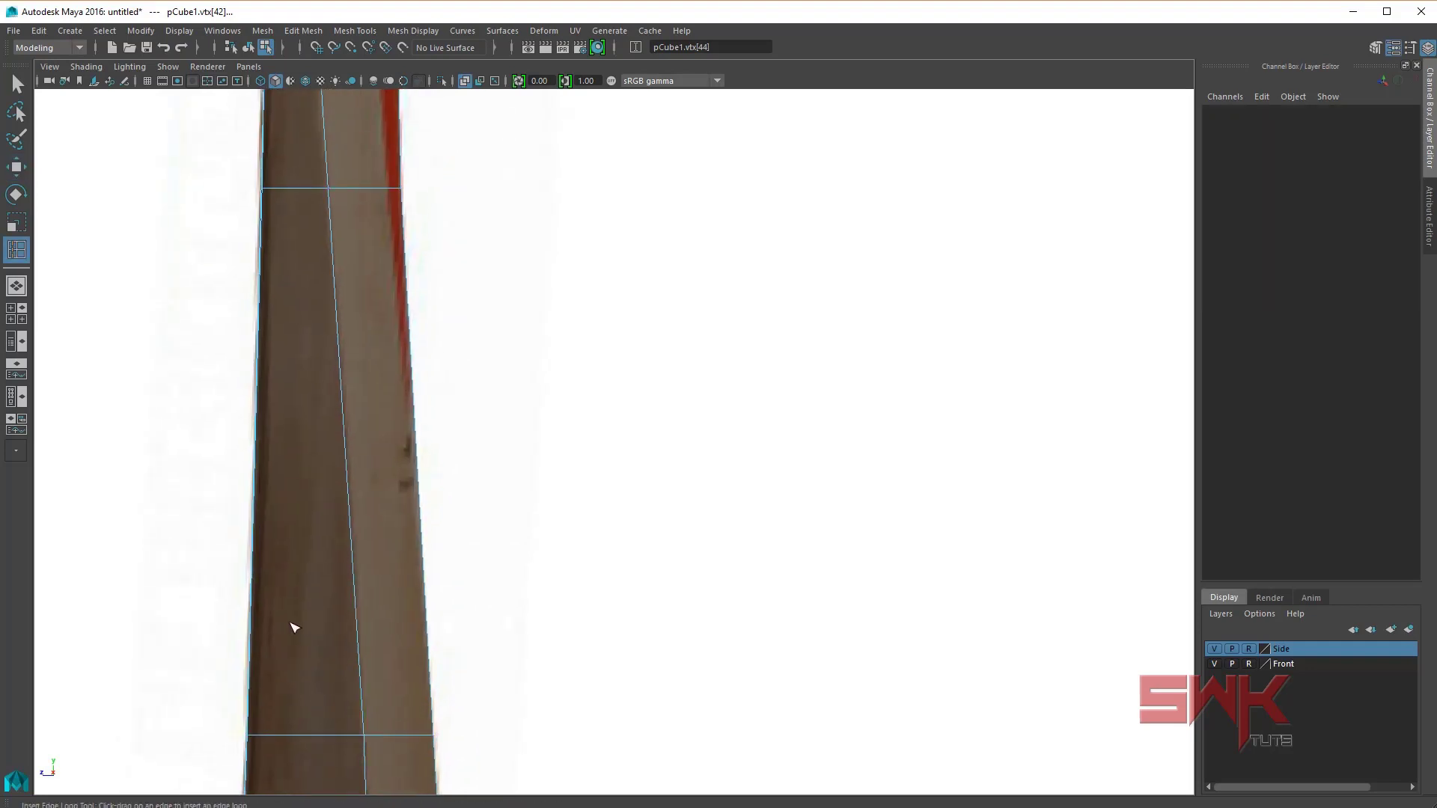
{"action": "left_click", "coordinate": [293, 627]}
{"action": "left_click_drag", "start_coordinate": [349, 479], "coordinate": [349, 446]}
{"action": "key", "text": "w"}
{"action": "scroll", "coordinate": [393, 449], "scroll_direction": "up", "scroll_amount": 1}
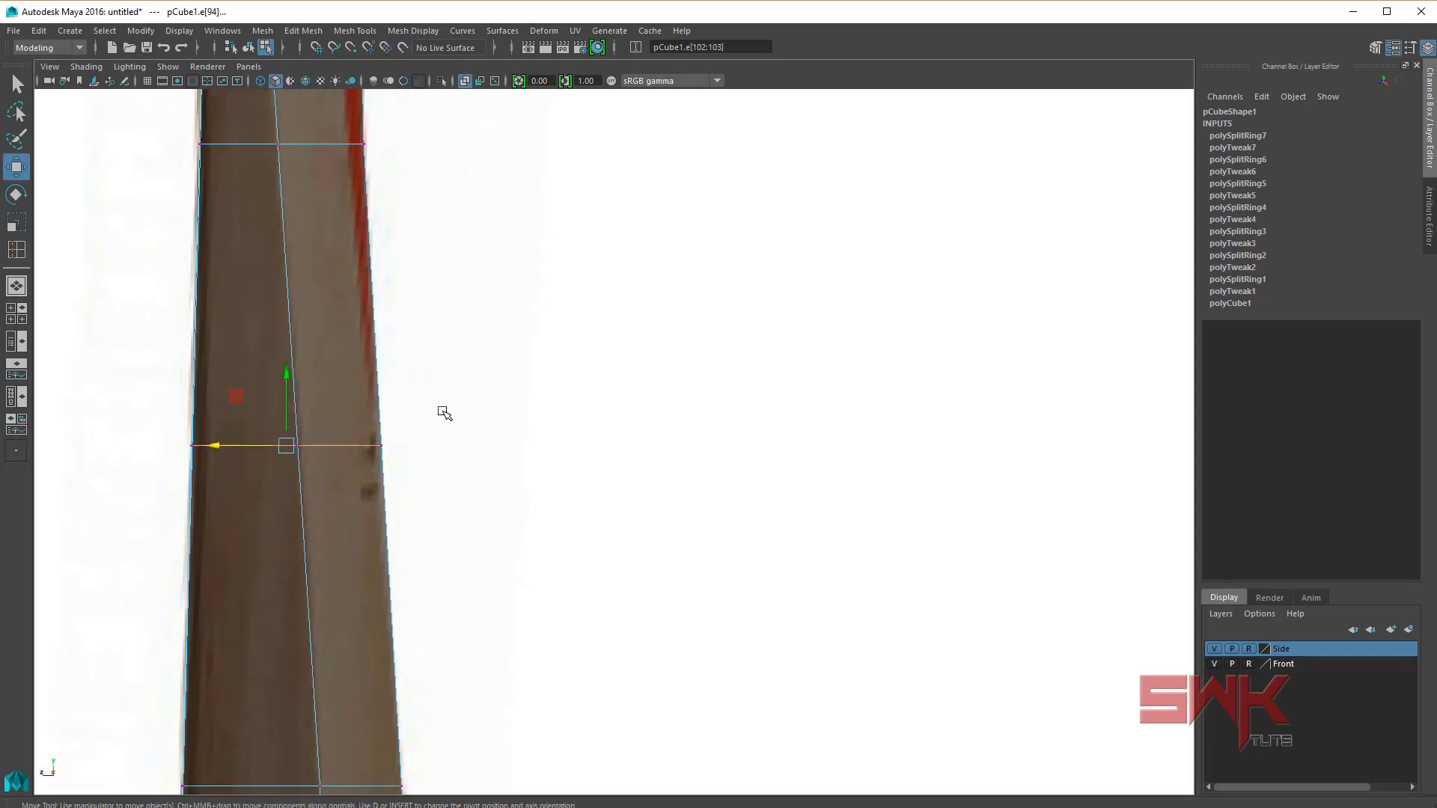
{"action": "key", "text": "F9"}
{"action": "left_click", "coordinate": [297, 445]}
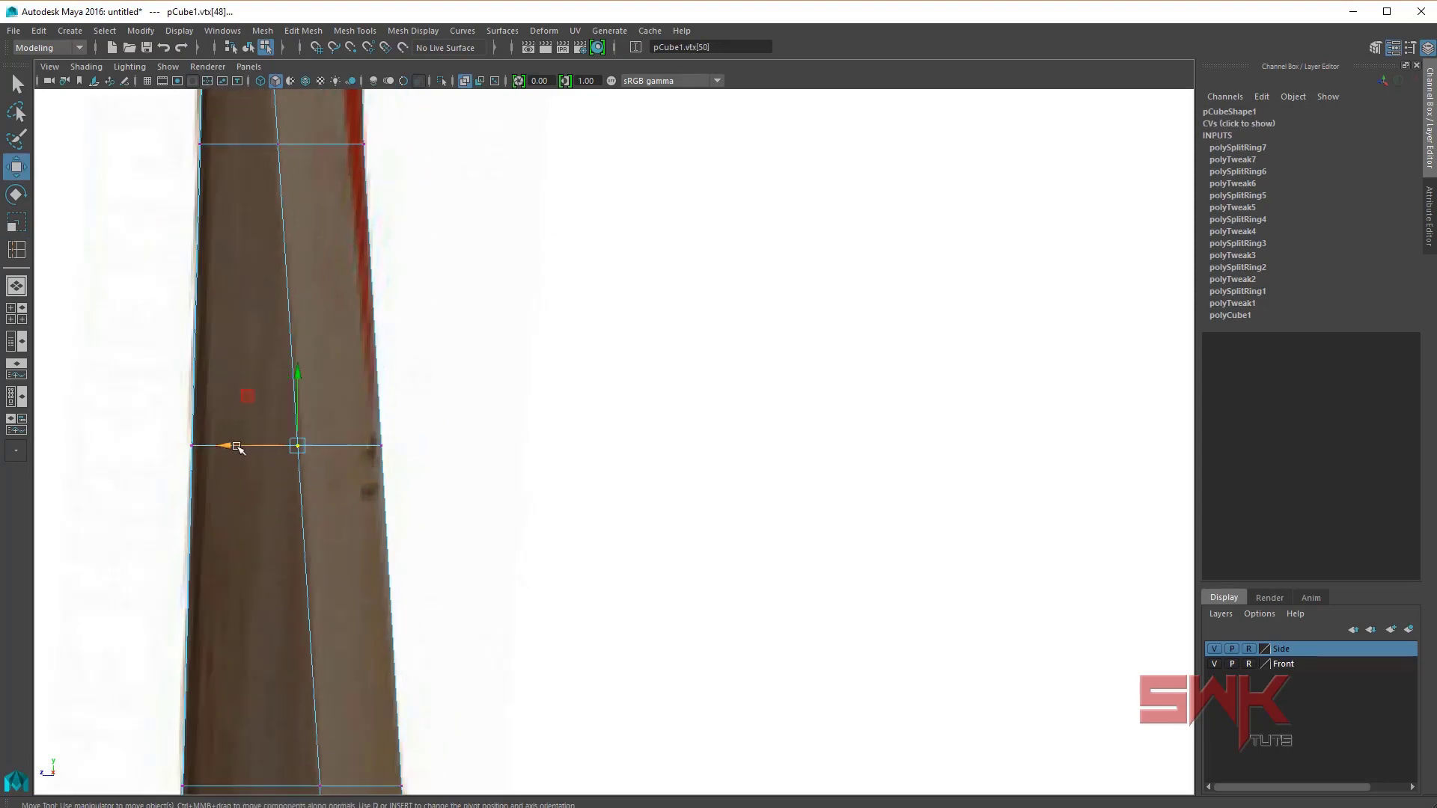
{"action": "mouse_move", "coordinate": [396, 430]}
{"action": "left_mouse_down"}
{"action": "mouse_move", "coordinate": [355, 461]}
{"action": "mouse_move", "coordinate": [307, 445]}
{"action": "left_mouse_up"}
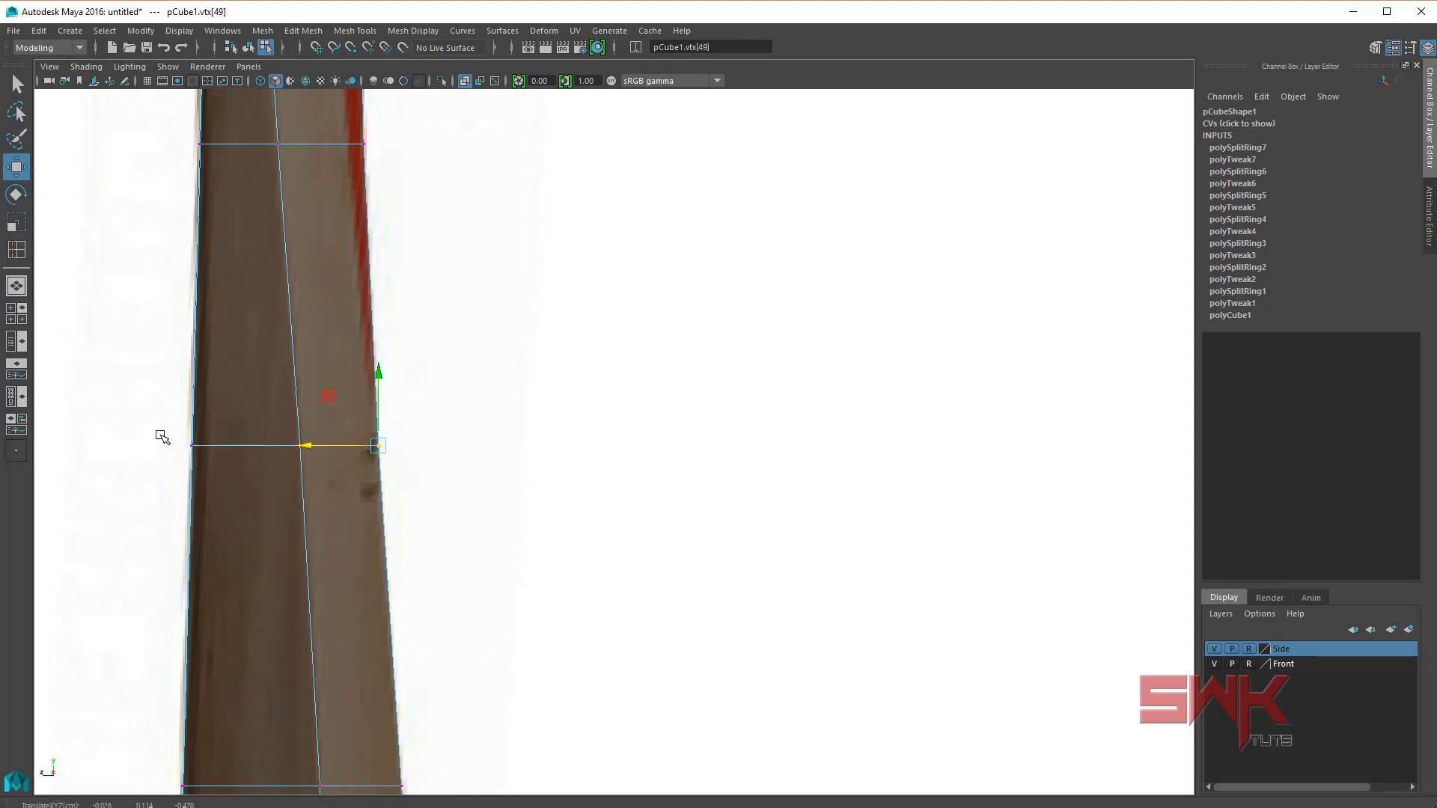
{"action": "left_click_drag", "start_coordinate": [160, 437], "coordinate": [217, 460]}
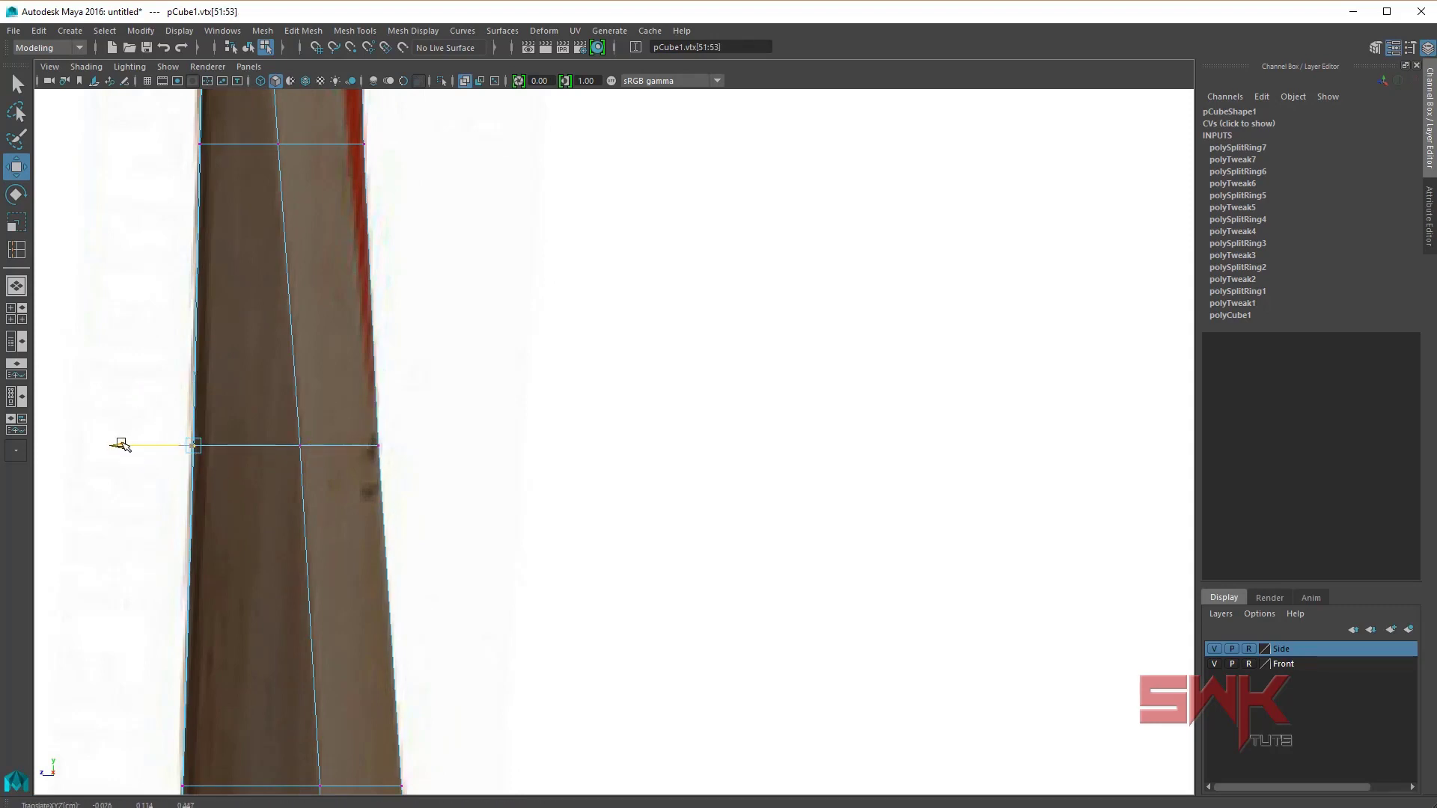
{"action": "middle_click_drag", "start_coordinate": [164, 334], "coordinate": [227, 609], "text": "alt"}
{"action": "left_click_drag", "start_coordinate": [263, 378], "coordinate": [307, 459]}
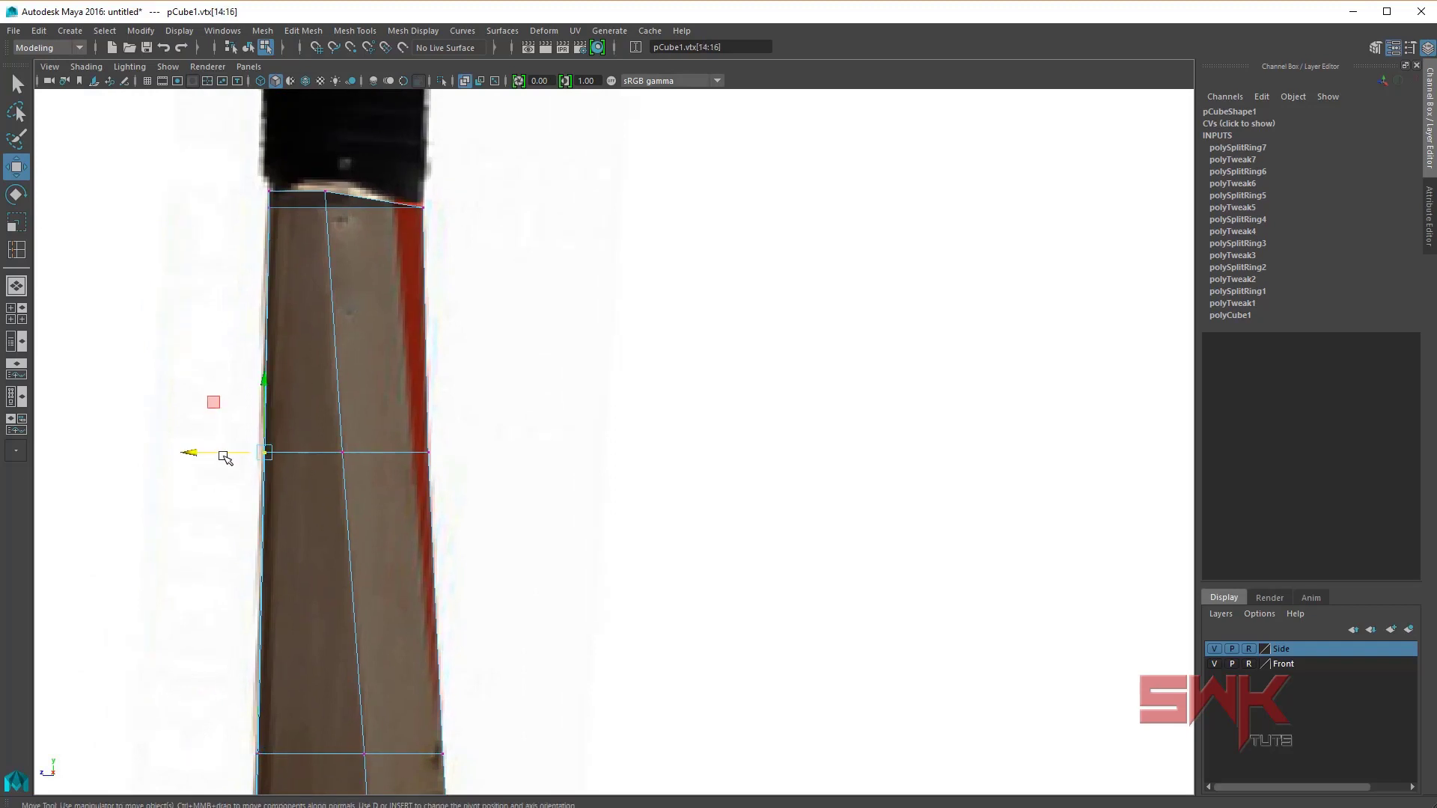
{"action": "left_click_drag", "start_coordinate": [187, 452], "coordinate": [189, 452]}
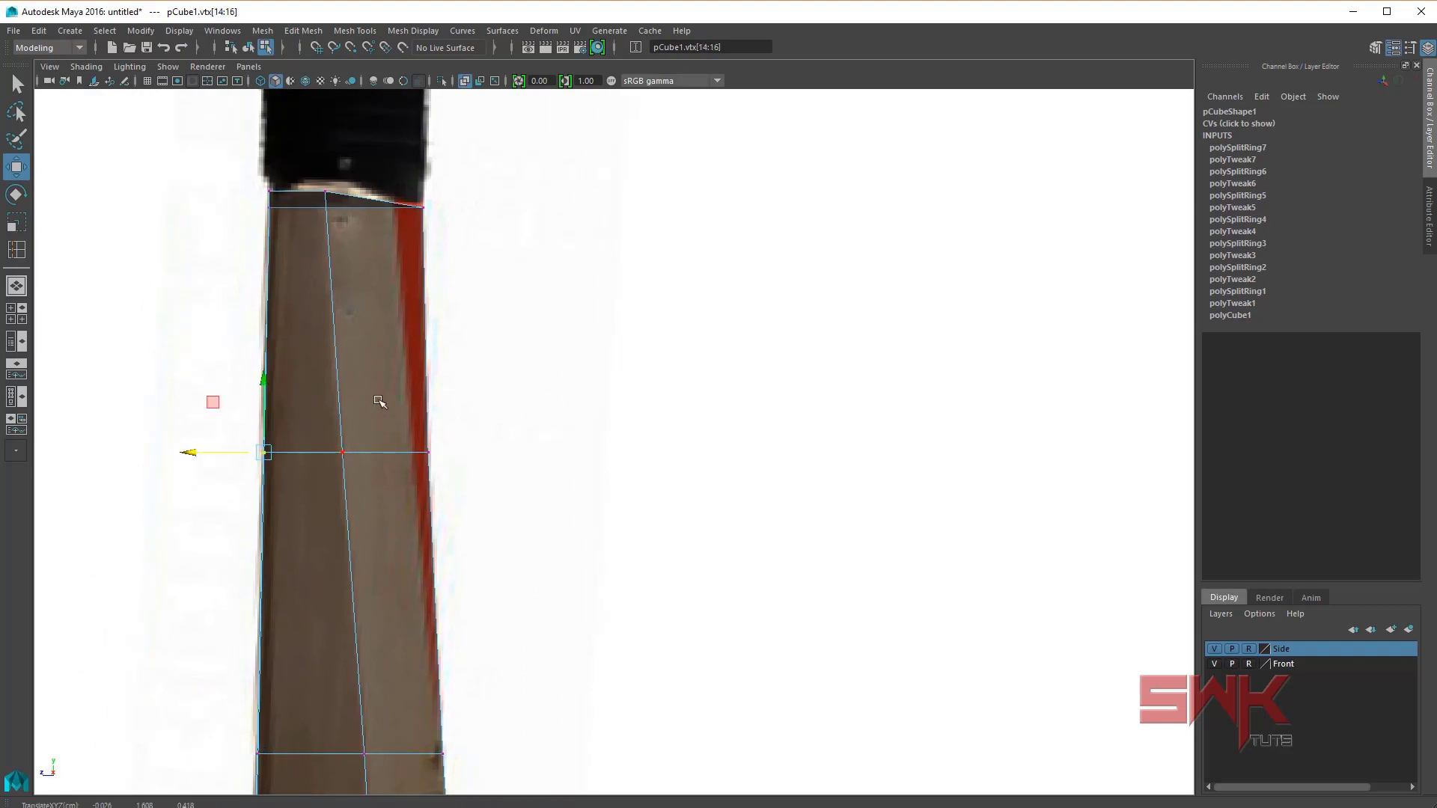
{"action": "scroll", "coordinate": [449, 396], "scroll_direction": "down", "scroll_amount": 5}
Step: Show front, side and perspective views together and orbit the perspective to check the blade
{"action": "key", "text": "space"}
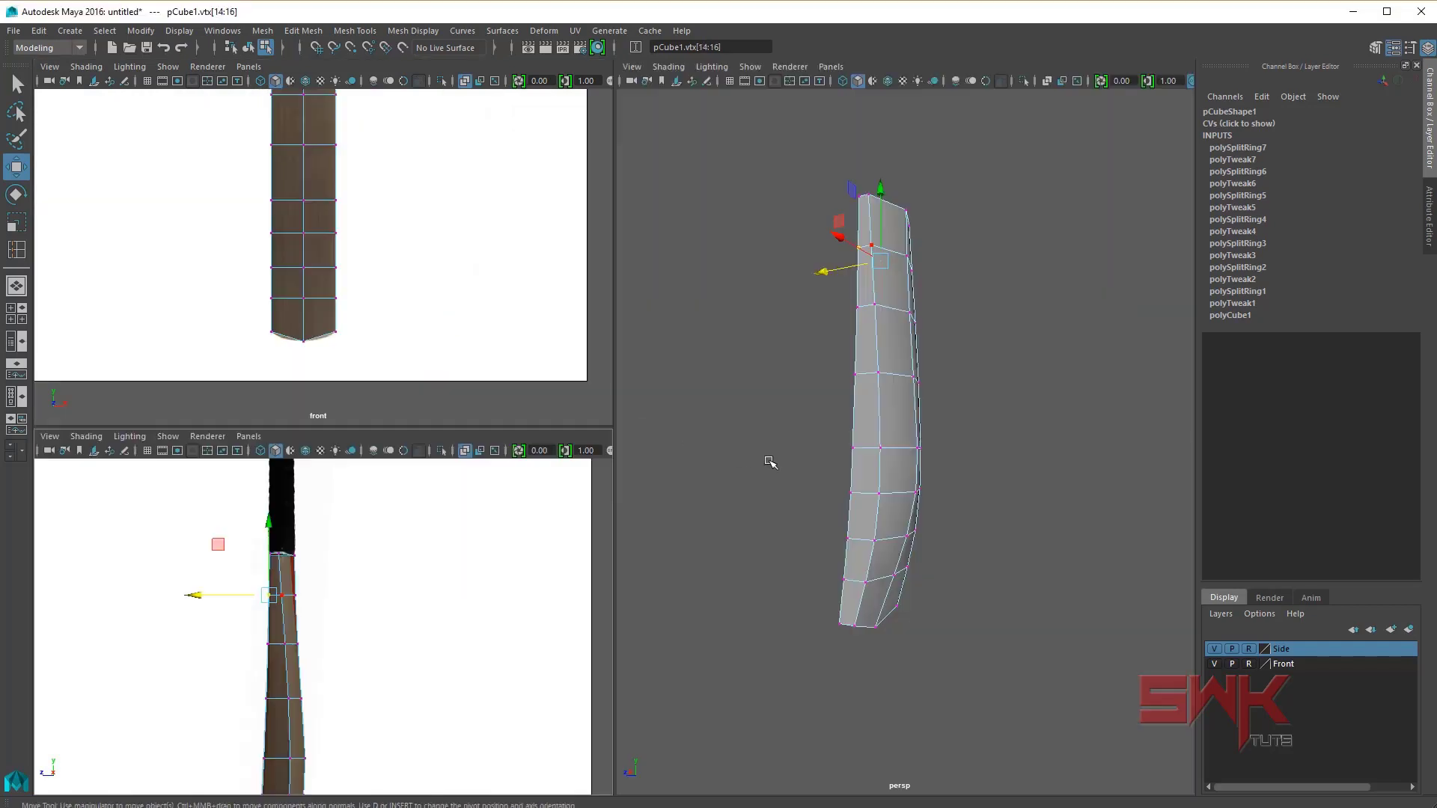
{"action": "mouse_move", "coordinate": [771, 466]}
{"action": "left_mouse_down", "text": "alt"}
{"action": "mouse_move", "coordinate": [1003, 537]}
{"action": "mouse_move", "coordinate": [998, 618]}
{"action": "mouse_move", "coordinate": [779, 482]}
{"action": "mouse_move", "coordinate": [696, 464]}
{"action": "mouse_move", "coordinate": [853, 410]}
{"action": "mouse_move", "coordinate": [1120, 500]}
{"action": "left_mouse_up", "text": "alt"}
{"action": "key", "text": "q"}
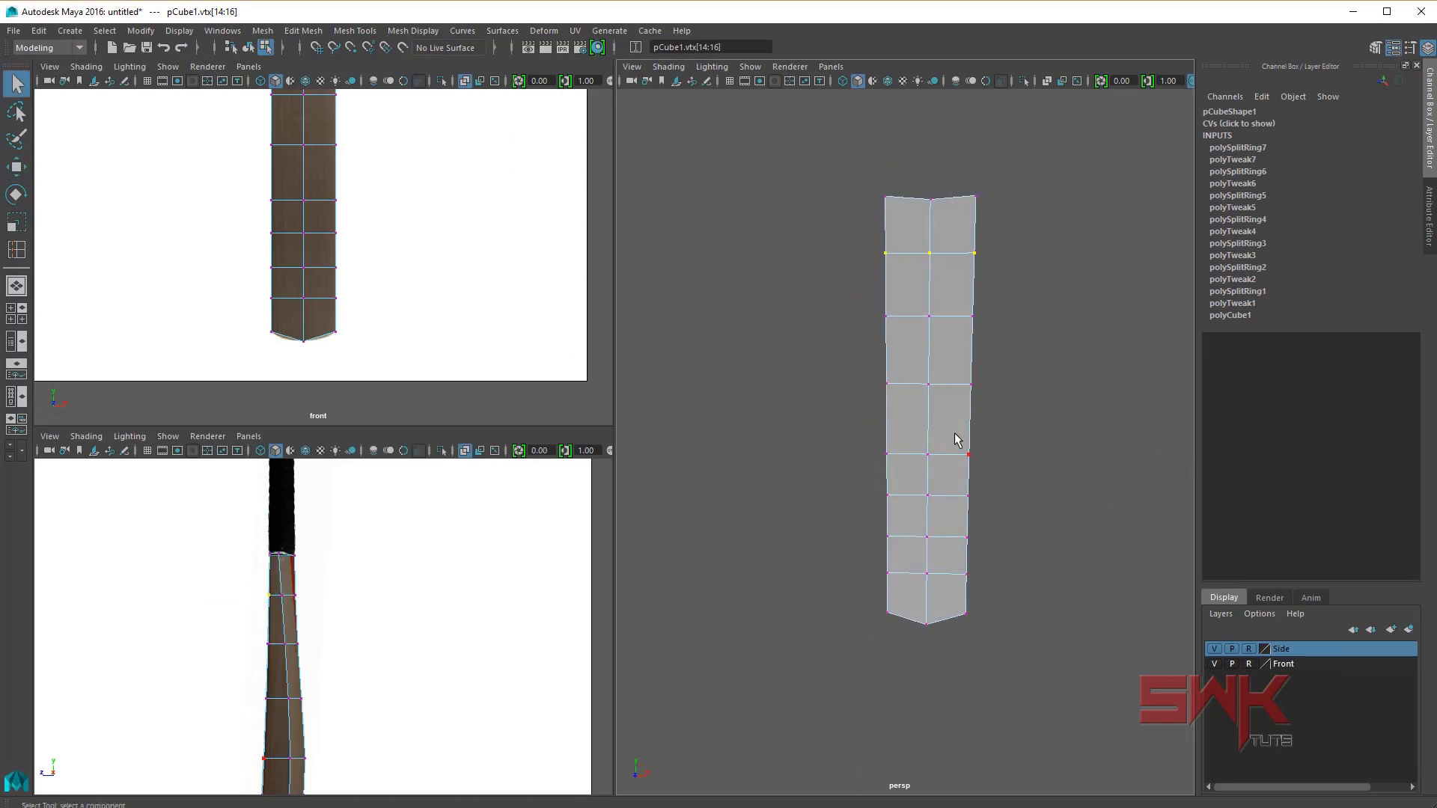
{"action": "left_click_drag", "start_coordinate": [952, 442], "coordinate": [1117, 458], "text": "alt"}
Step: Maximize the front view and frame it on the shoulders just below the handle
{"action": "key", "text": "space"}
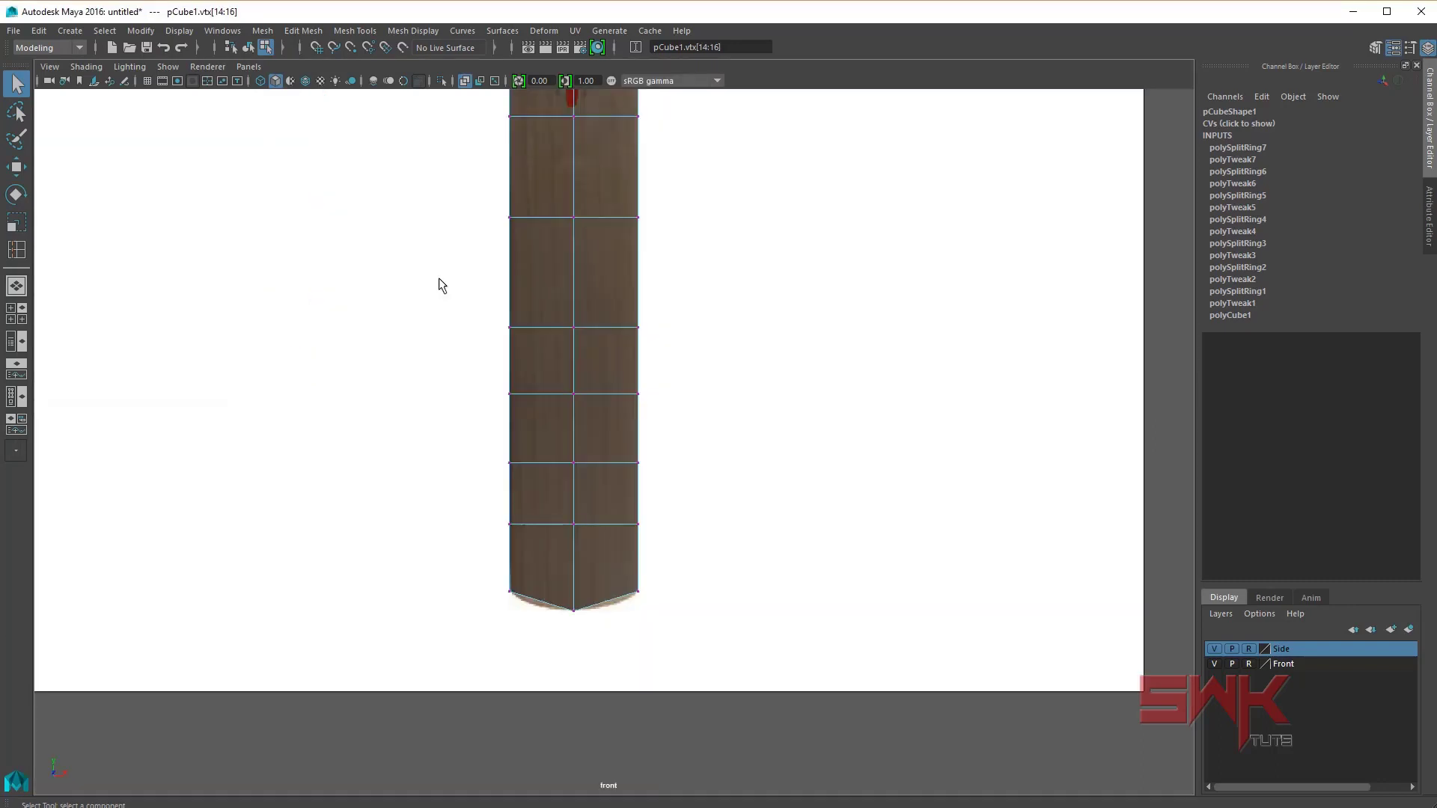
{"action": "middle_click_drag", "start_coordinate": [440, 286], "coordinate": [411, 394], "text": "alt"}
{"action": "scroll", "coordinate": [462, 542], "scroll_direction": "up", "scroll_amount": 3}
{"action": "left_click", "coordinate": [422, 604]}
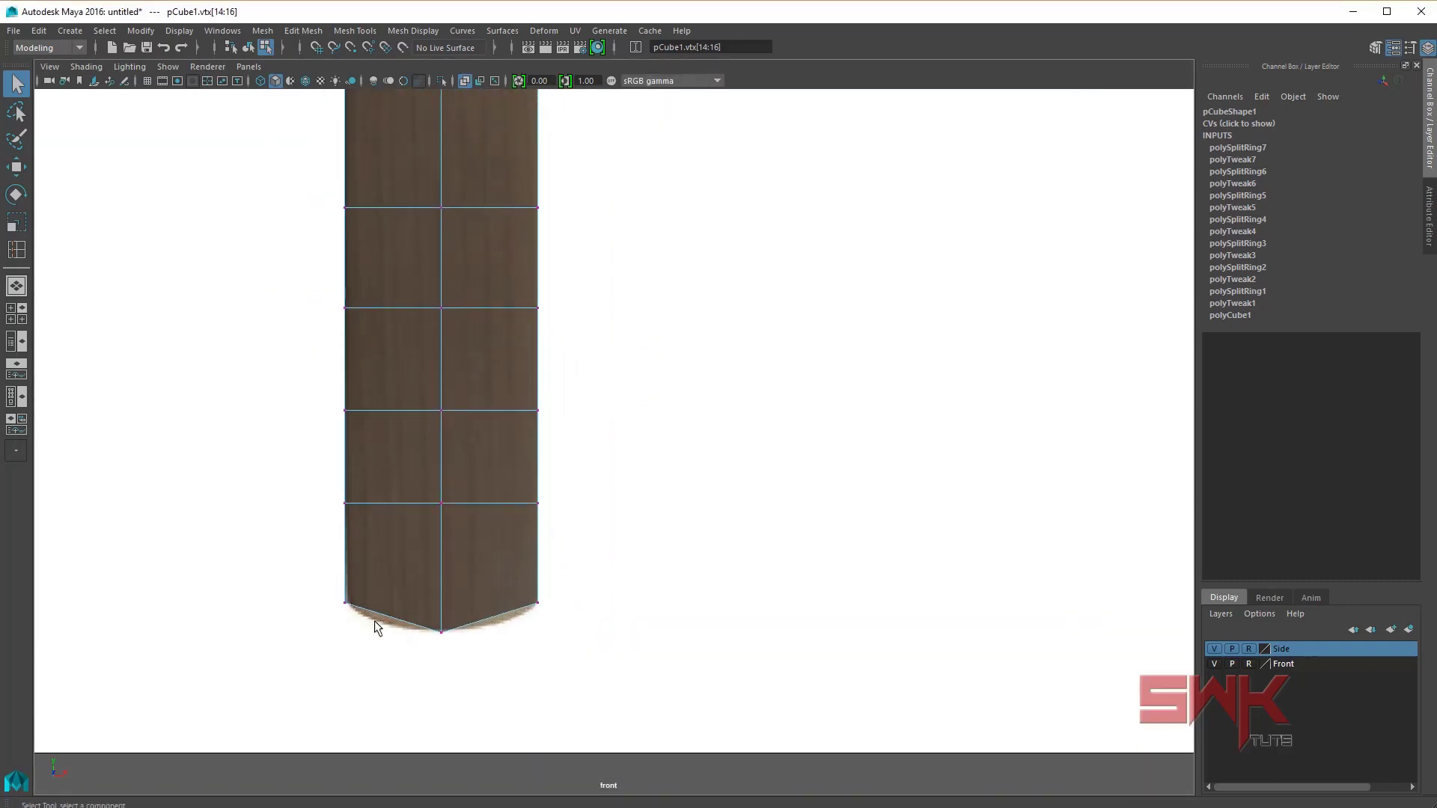
{"action": "mouse_move", "coordinate": [519, 365]}
{"action": "middle_mouse_down", "text": "alt"}
{"action": "mouse_move", "coordinate": [430, 404]}
{"action": "mouse_move", "coordinate": [443, 580]}
{"action": "mouse_move", "coordinate": [366, 436]}
{"action": "middle_mouse_up", "text": "alt"}
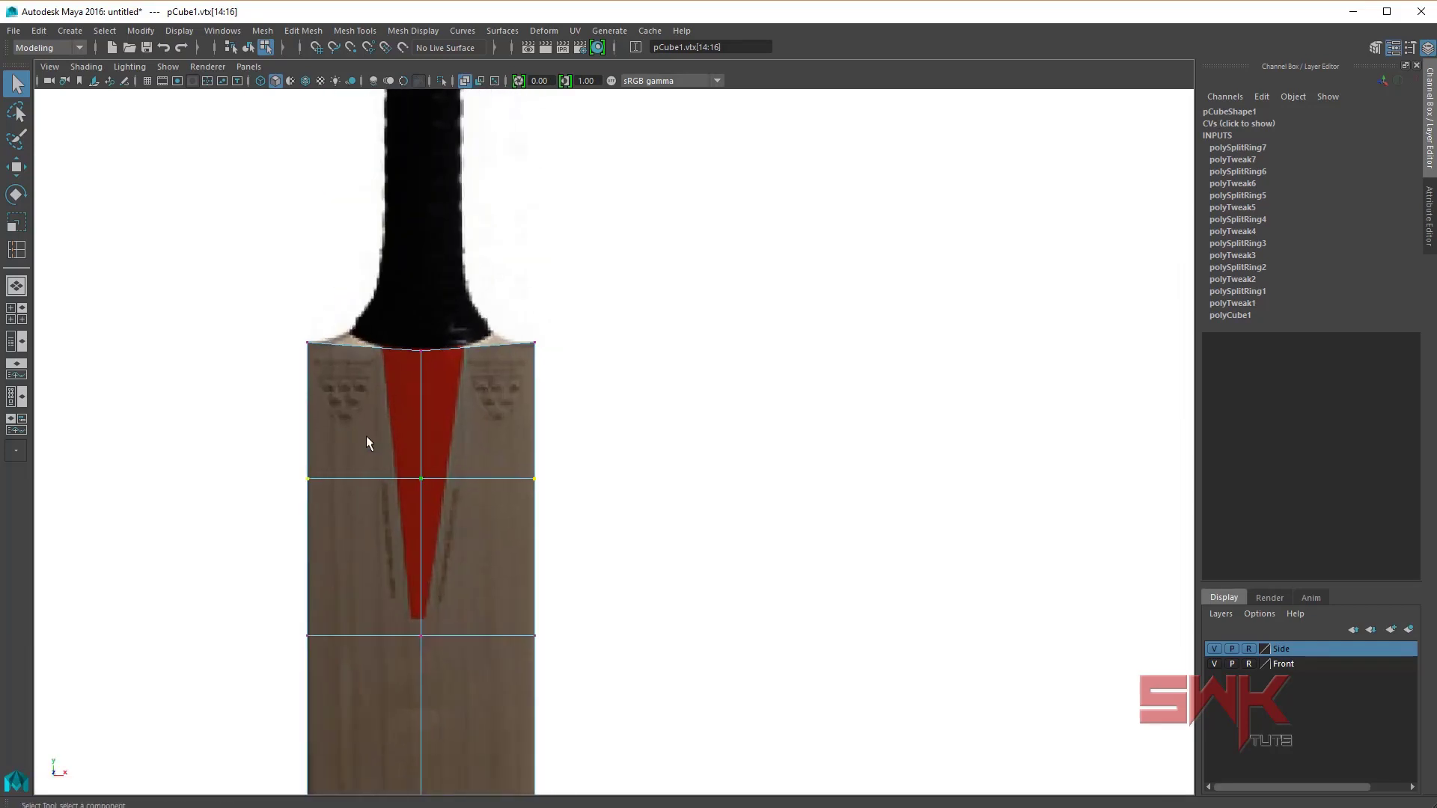
{"action": "scroll", "coordinate": [357, 462], "scroll_direction": "up", "scroll_amount": 1}
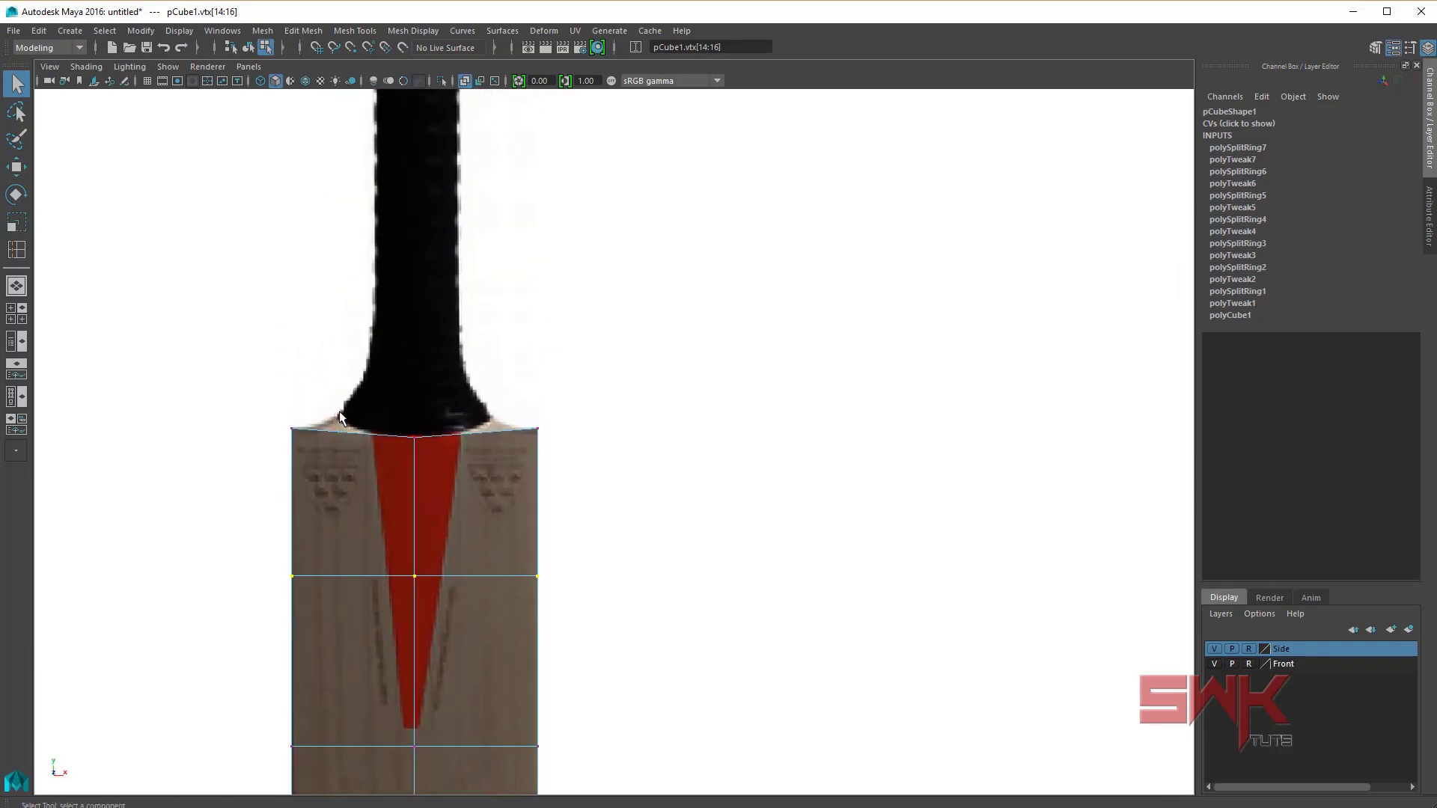
{"action": "scroll", "coordinate": [374, 442], "scroll_direction": "up", "scroll_amount": 2}
Step: Switch pCube1 from vertex editing back to Object Mode
{"action": "right_click_drag", "start_coordinate": [399, 458], "coordinate": [447, 443]}
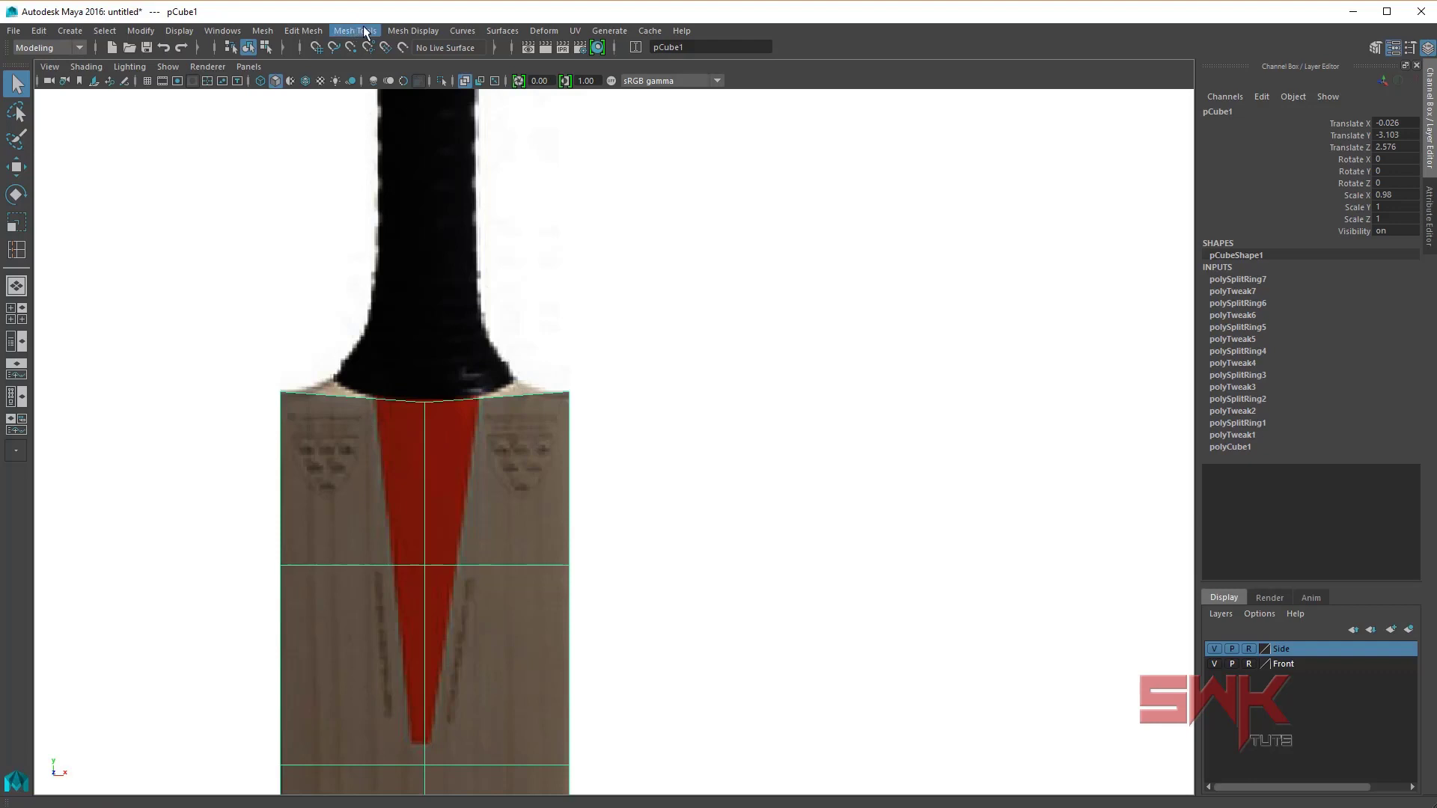
Step: Add offset edge loops on both sides of the blade's centre edge
{"action": "left_click", "coordinate": [412, 30]}
{"action": "mouse_move", "coordinate": [354, 30]}
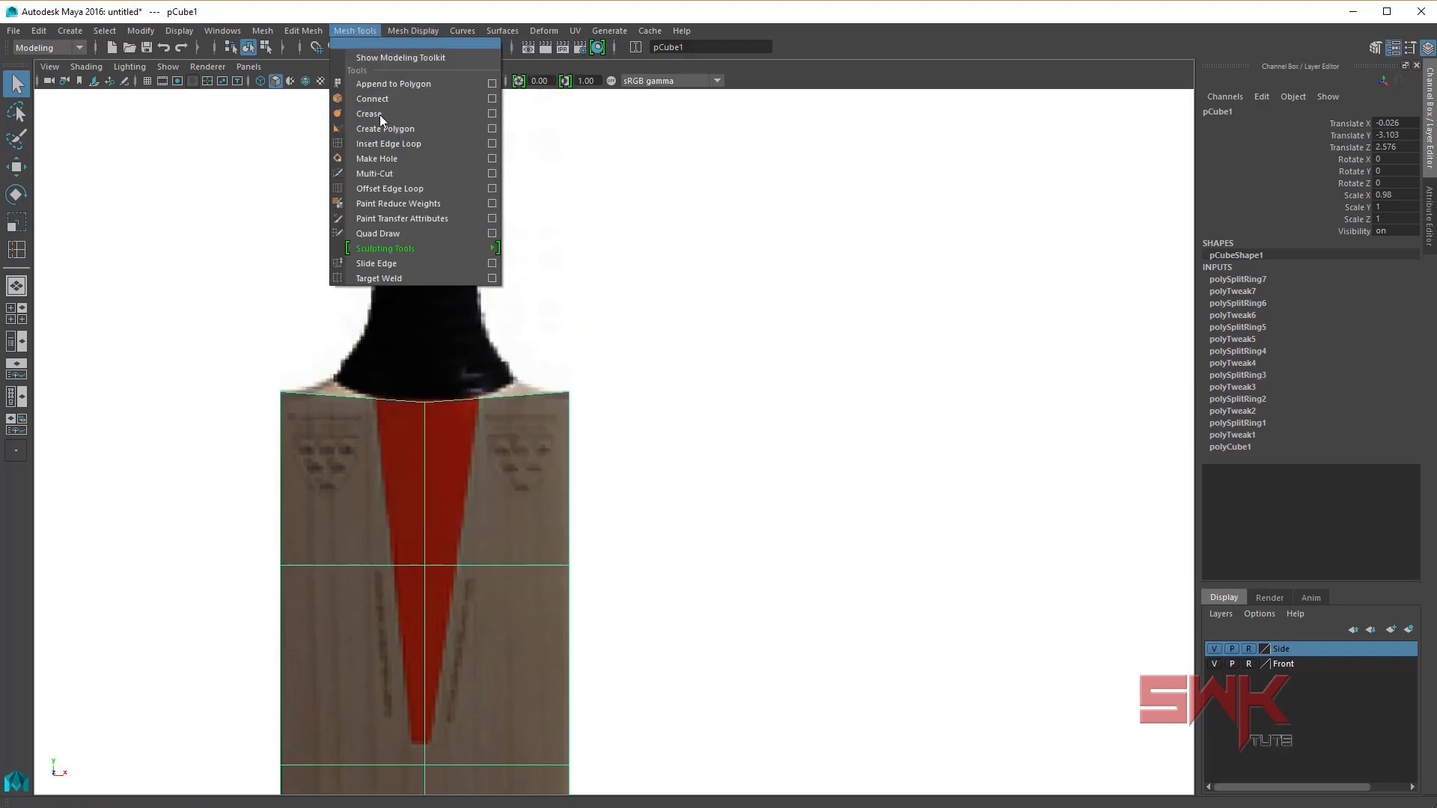
{"action": "left_click", "coordinate": [438, 193]}
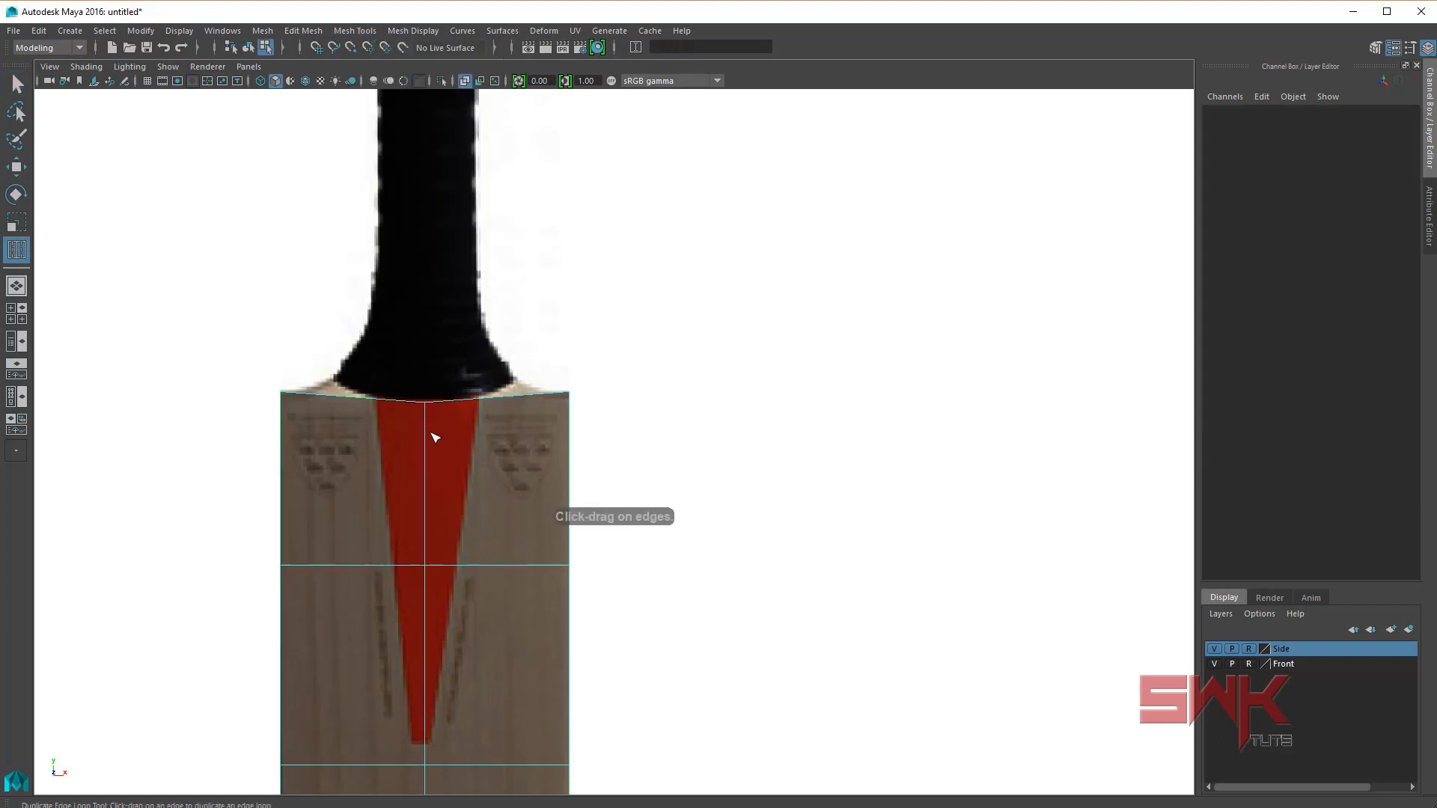
{"action": "left_click", "coordinate": [428, 442]}
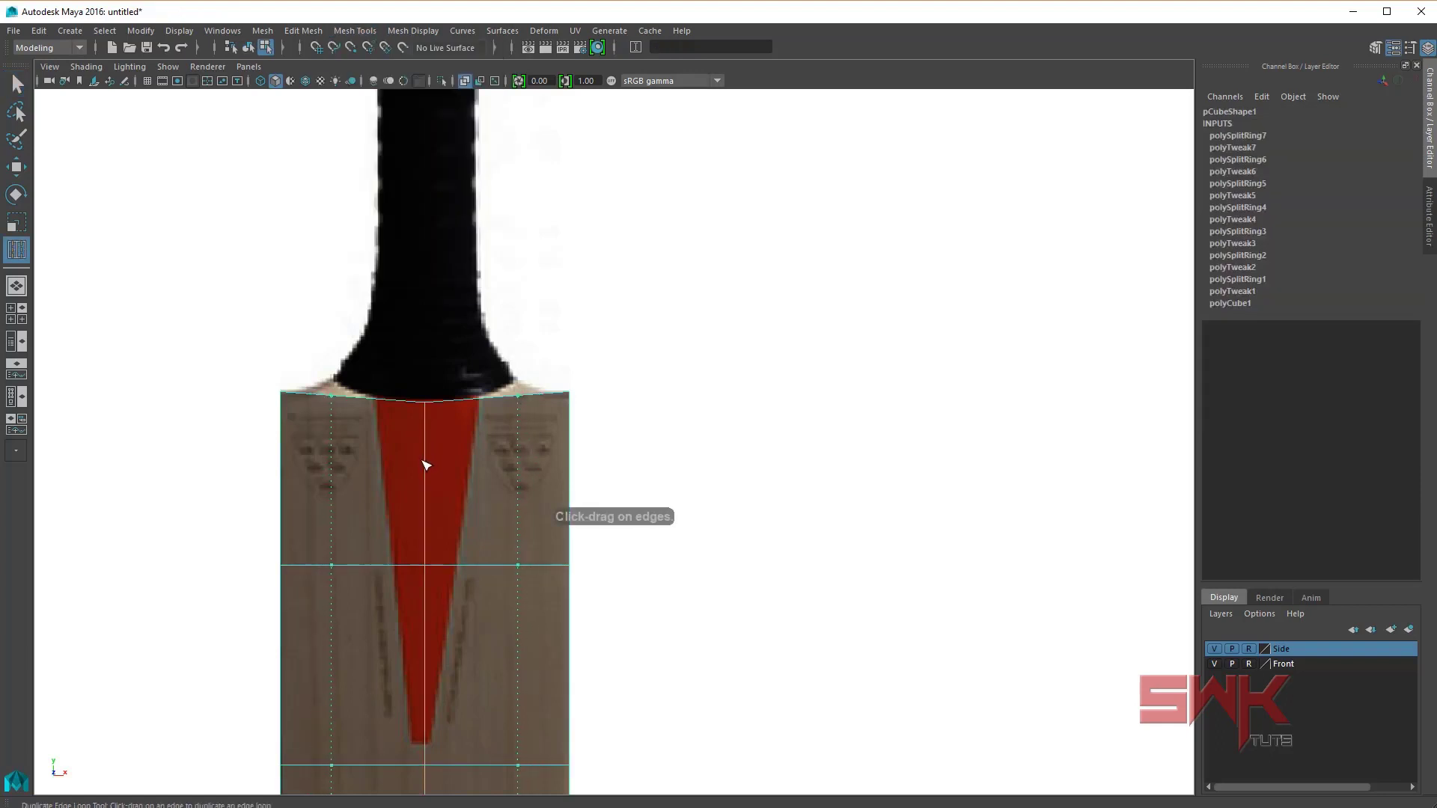
{"action": "key", "text": "q"}
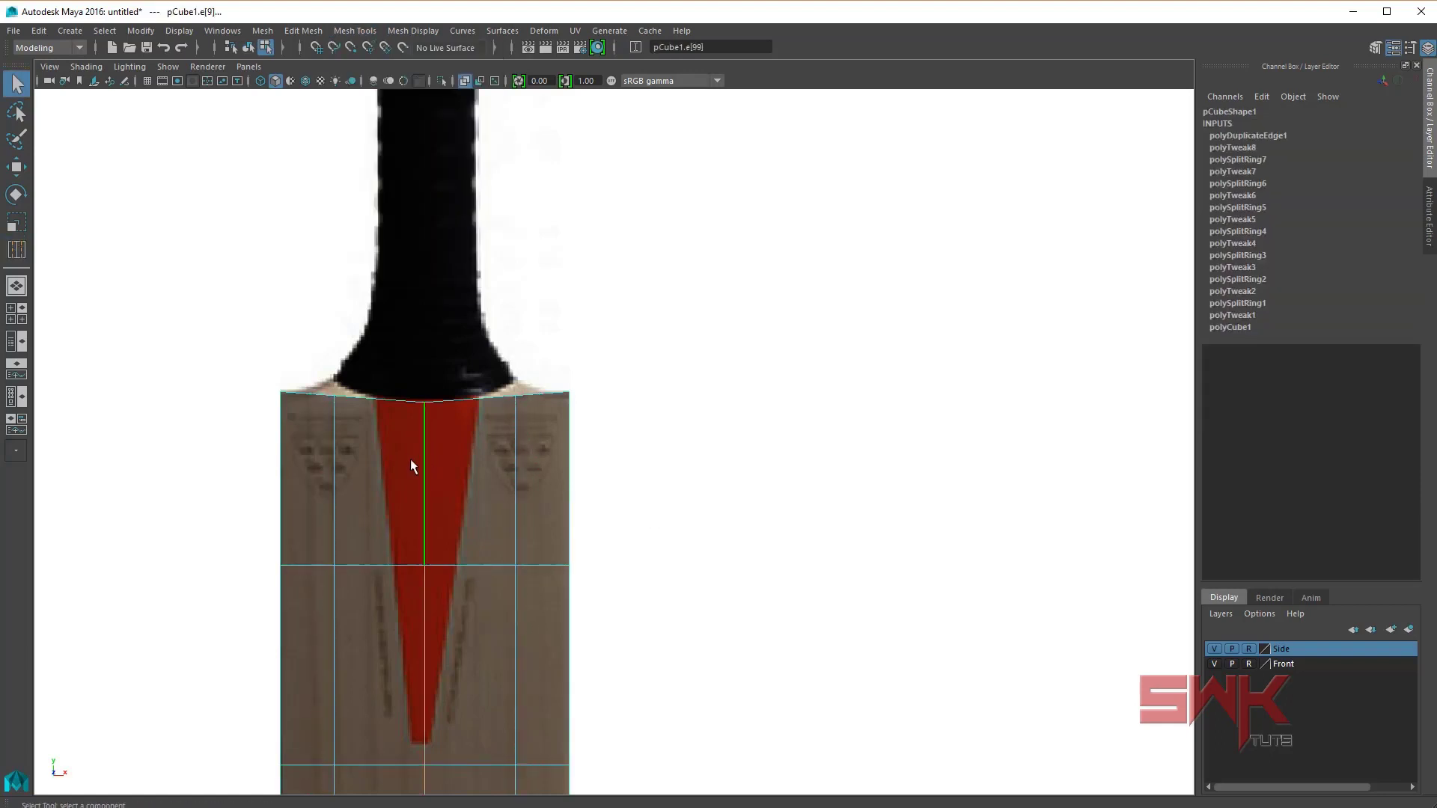
Step: Switch to vertex mode with the Move tool and select a vertex on the blade's top edge
{"action": "right_click_drag", "start_coordinate": [397, 443], "coordinate": [345, 438]}
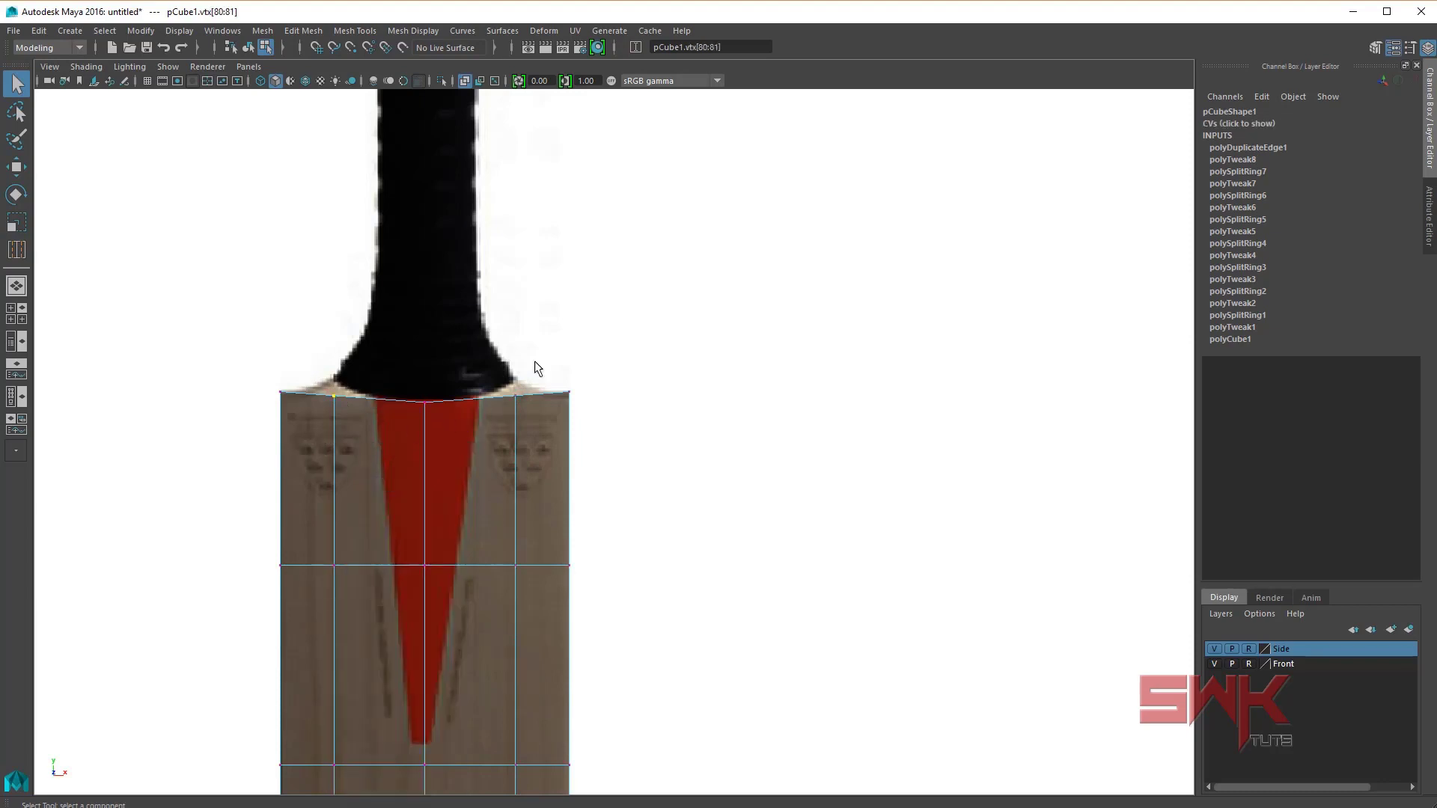
{"action": "scroll", "coordinate": [469, 483], "scroll_direction": "up", "scroll_amount": 2}
{"action": "key", "text": "w"}
{"action": "left_click_drag", "start_coordinate": [469, 482], "coordinate": [431, 401]}
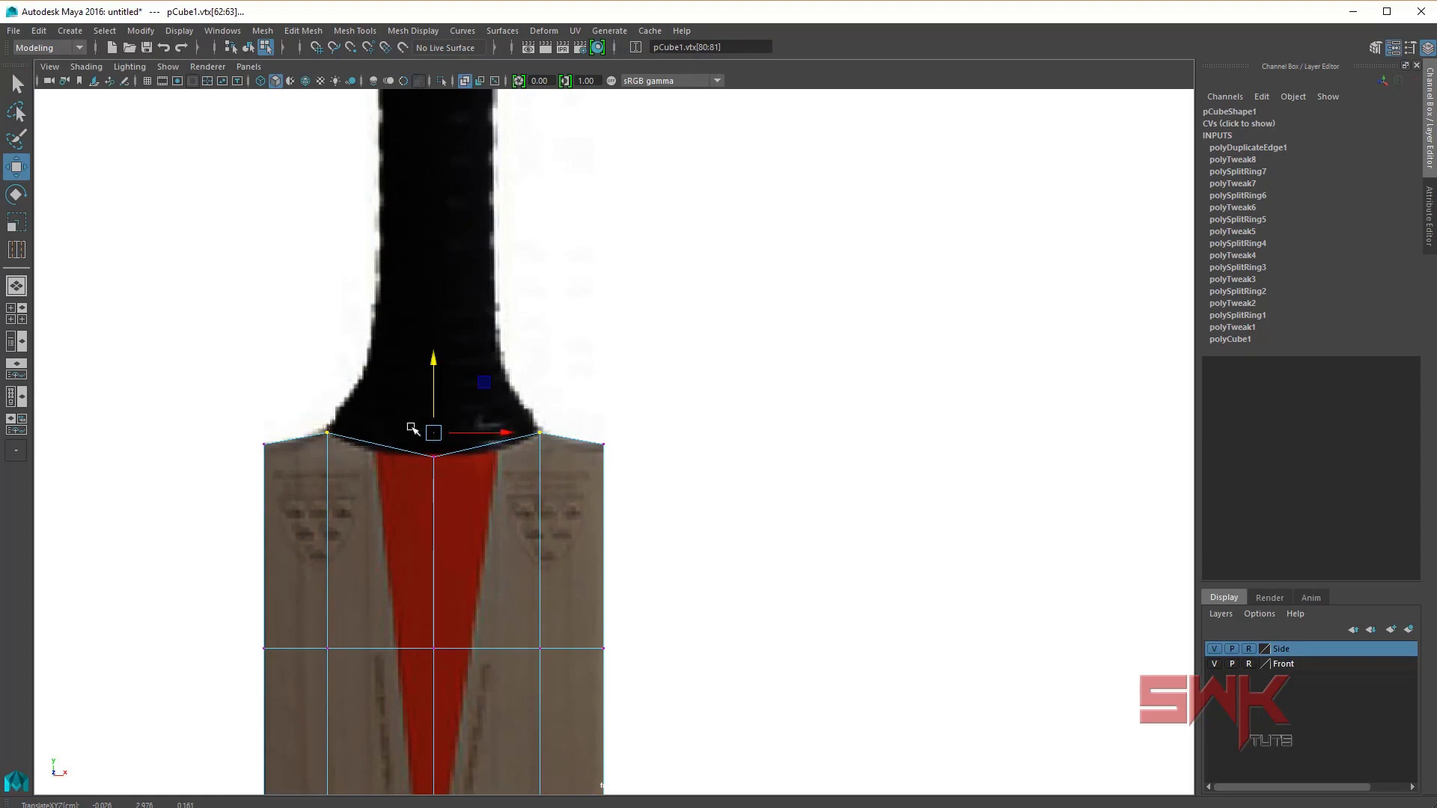
{"action": "scroll", "coordinate": [434, 415], "scroll_direction": "up", "scroll_amount": 1}
{"action": "scroll", "coordinate": [449, 389], "scroll_direction": "up", "scroll_amount": 1}
{"action": "scroll", "coordinate": [375, 411], "scroll_direction": "up", "scroll_amount": 2}
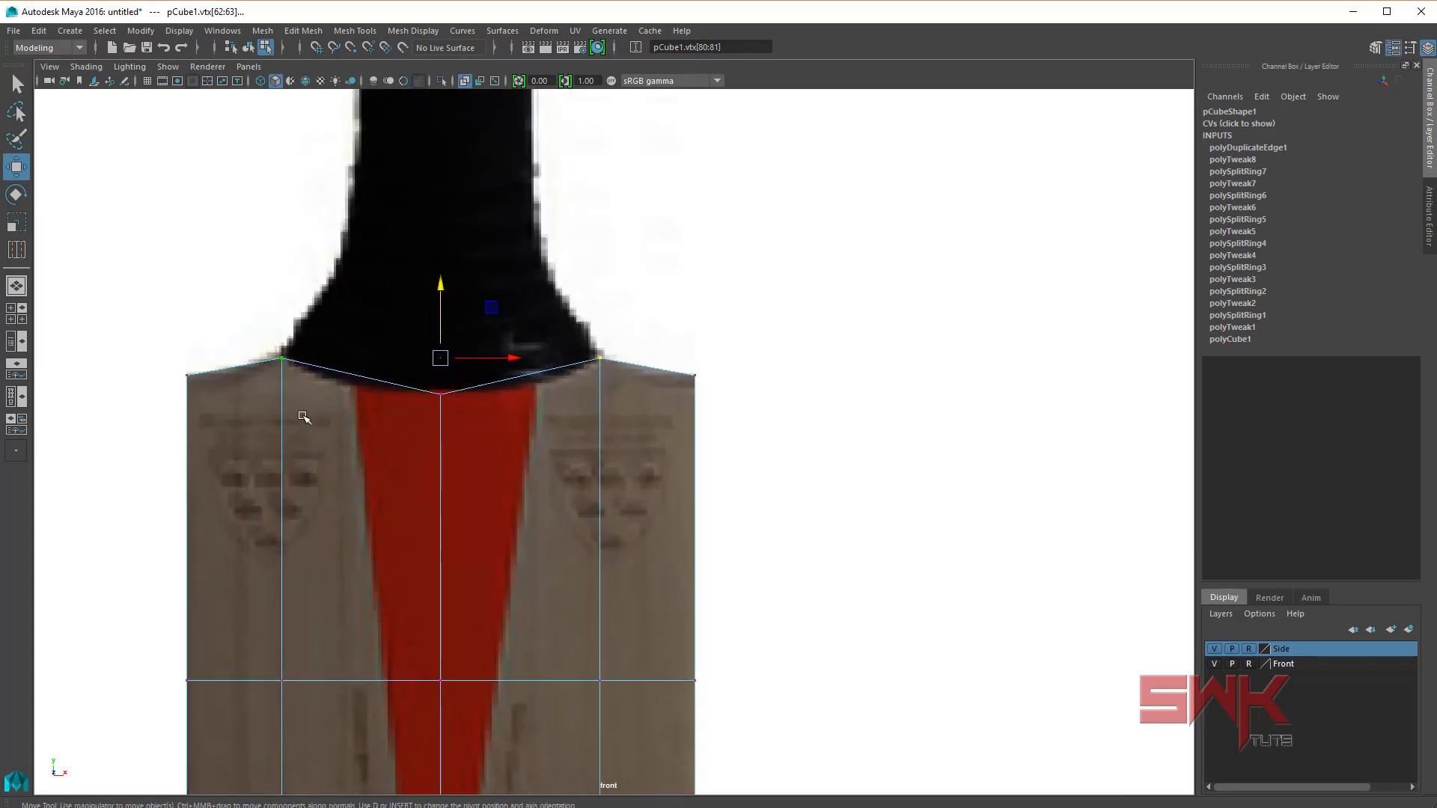
Step: Select the two vertical edges on either side of the blade's centre
{"action": "right_click_drag", "start_coordinate": [304, 417], "coordinate": [306, 377]}
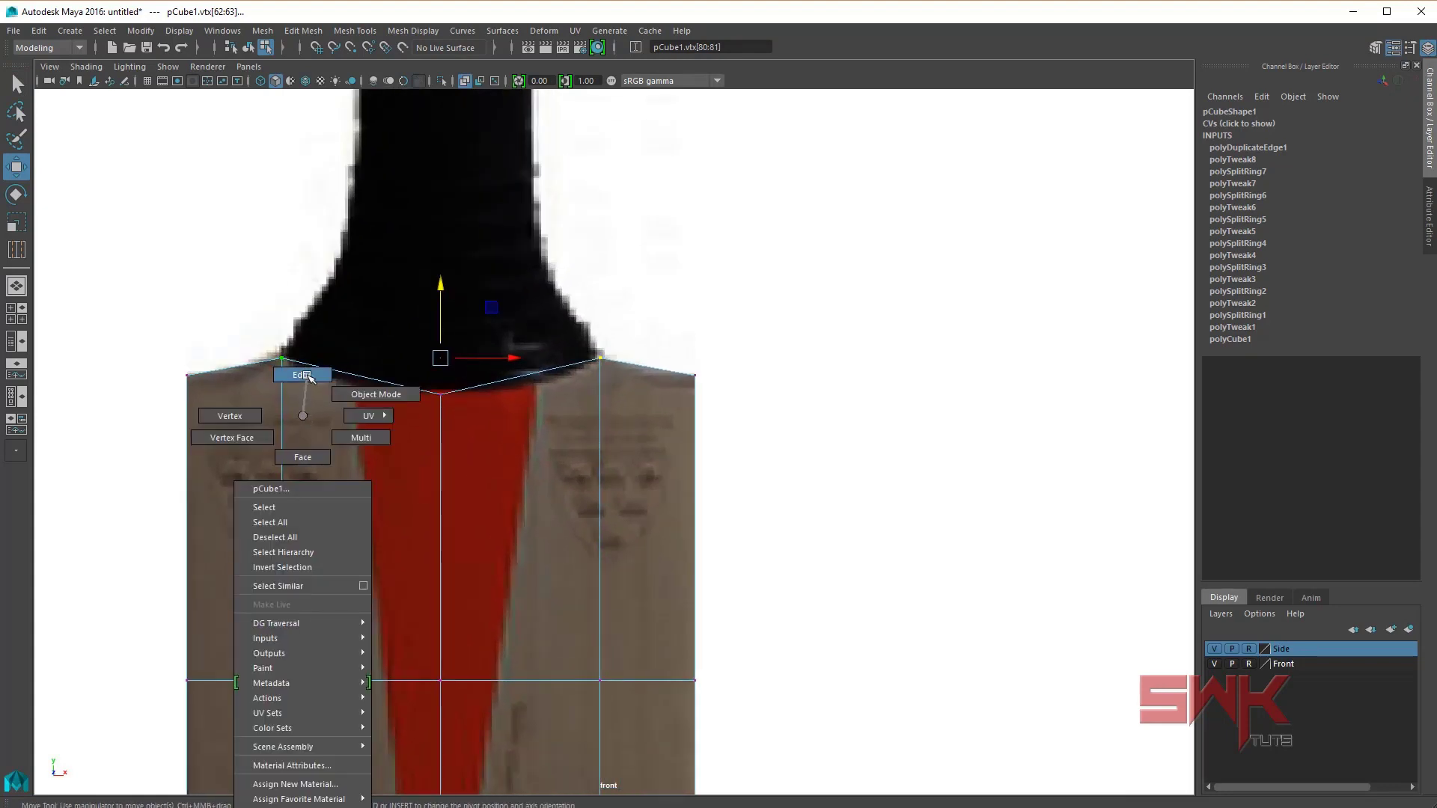
{"action": "left_click", "coordinate": [283, 416]}
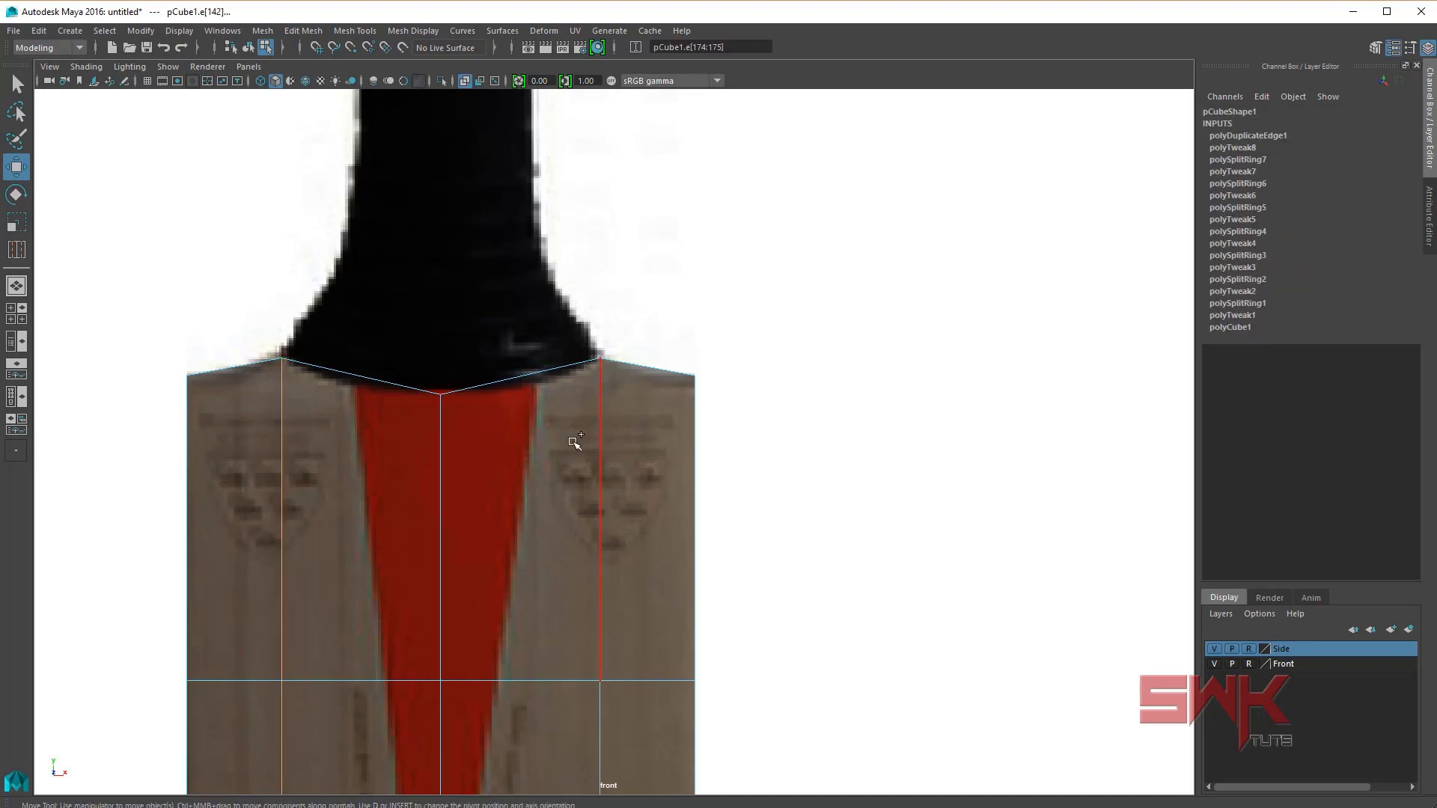
{"action": "left_click", "coordinate": [601, 439], "text": "shift"}
{"action": "middle_click_drag", "start_coordinate": [551, 577], "coordinate": [587, 286], "text": "alt"}
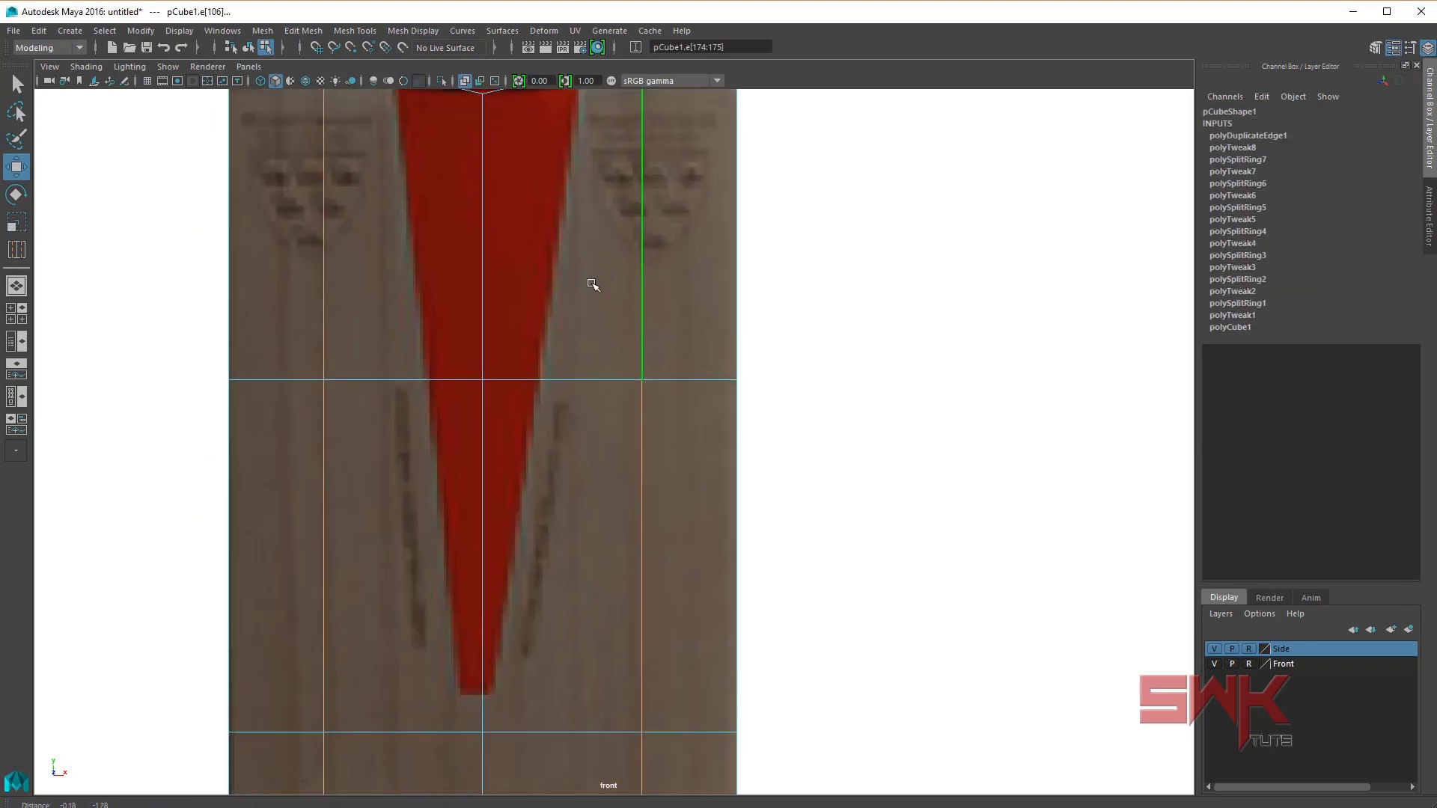
{"action": "scroll", "coordinate": [485, 392], "scroll_direction": "down", "scroll_amount": 5}
{"action": "mouse_move", "coordinate": [485, 391]}
{"action": "middle_mouse_down", "text": "alt"}
{"action": "mouse_move", "coordinate": [504, 301]}
{"action": "mouse_move", "coordinate": [482, 241]}
{"action": "mouse_move", "coordinate": [485, 430]}
{"action": "middle_mouse_up", "text": "alt"}
Step: Restore the three-pane layout, orbit the perspective view and activate the Scale tool
{"action": "key", "text": "space"}
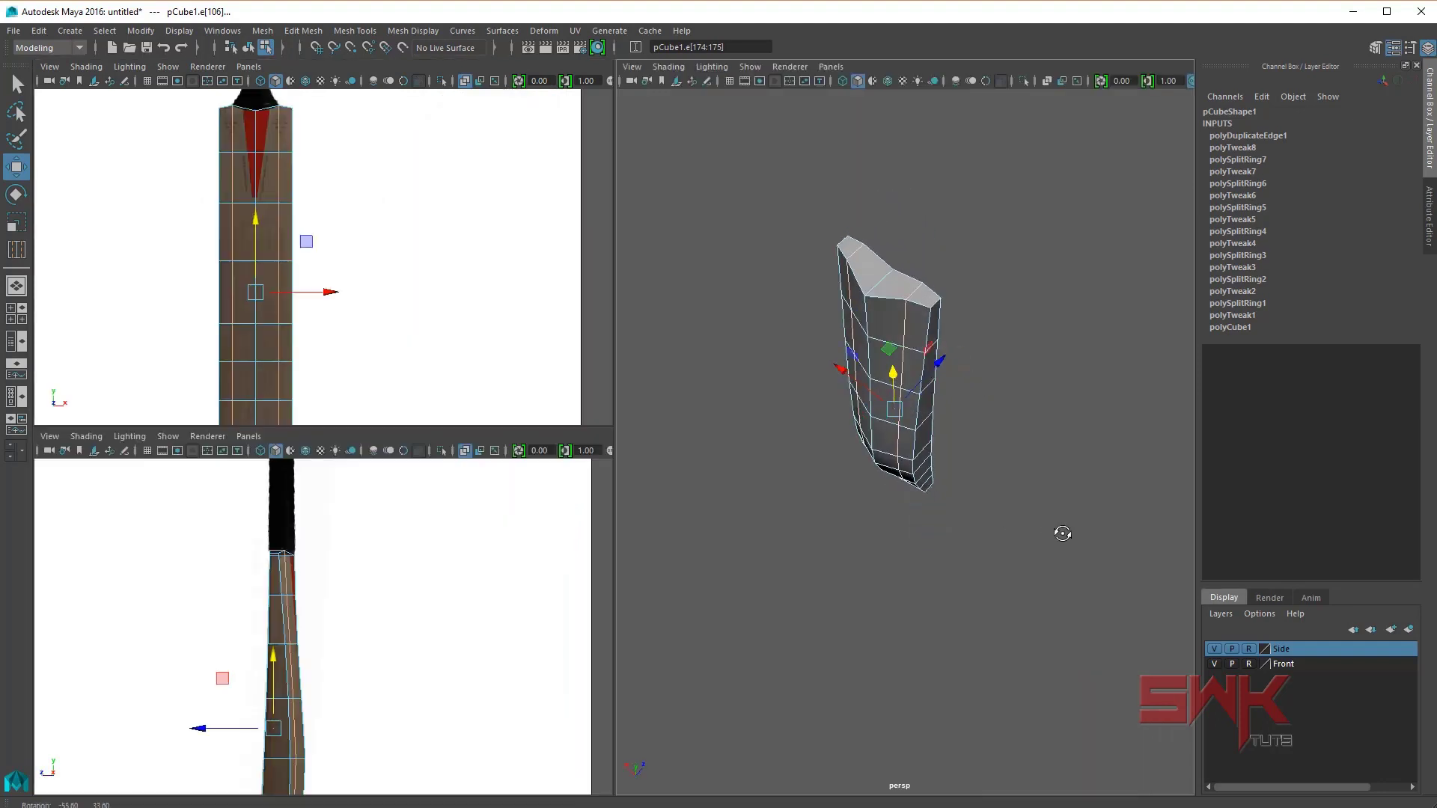
{"action": "mouse_move", "coordinate": [1058, 529]}
{"action": "left_mouse_down", "text": "alt"}
{"action": "mouse_move", "coordinate": [1139, 513]}
{"action": "mouse_move", "coordinate": [917, 396]}
{"action": "mouse_move", "coordinate": [490, 330]}
{"action": "left_mouse_up", "text": "alt"}
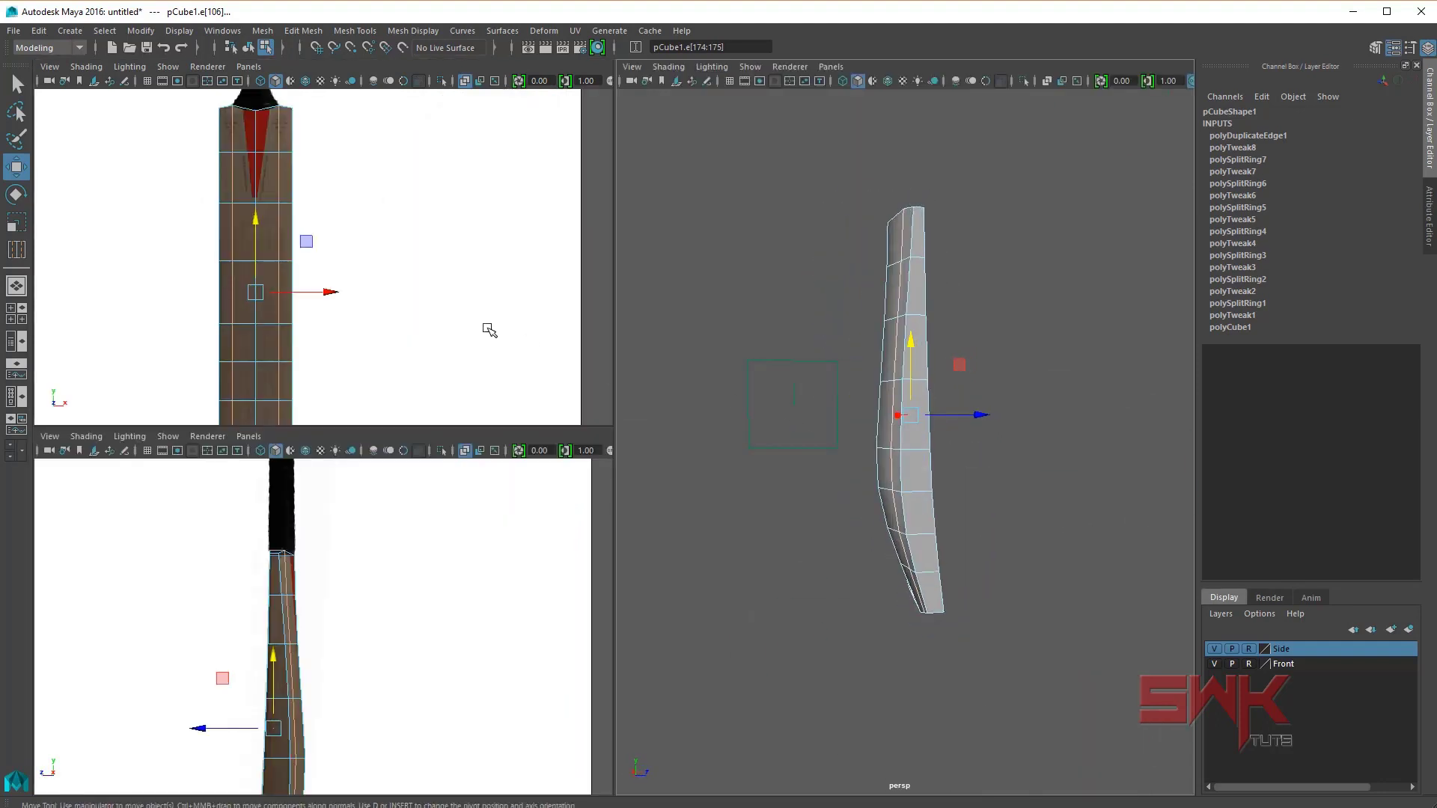
{"action": "key", "text": "r"}
{"action": "mouse_move", "coordinate": [379, 357]}
{"action": "middle_mouse_down", "text": "alt"}
{"action": "mouse_move", "coordinate": [449, 387]}
{"action": "mouse_move", "coordinate": [492, 346]}
{"action": "middle_mouse_up", "text": "alt"}
{"action": "scroll", "coordinate": [430, 374], "scroll_direction": "up", "scroll_amount": 2}
{"action": "scroll", "coordinate": [430, 374], "scroll_direction": "up", "scroll_amount": 2}
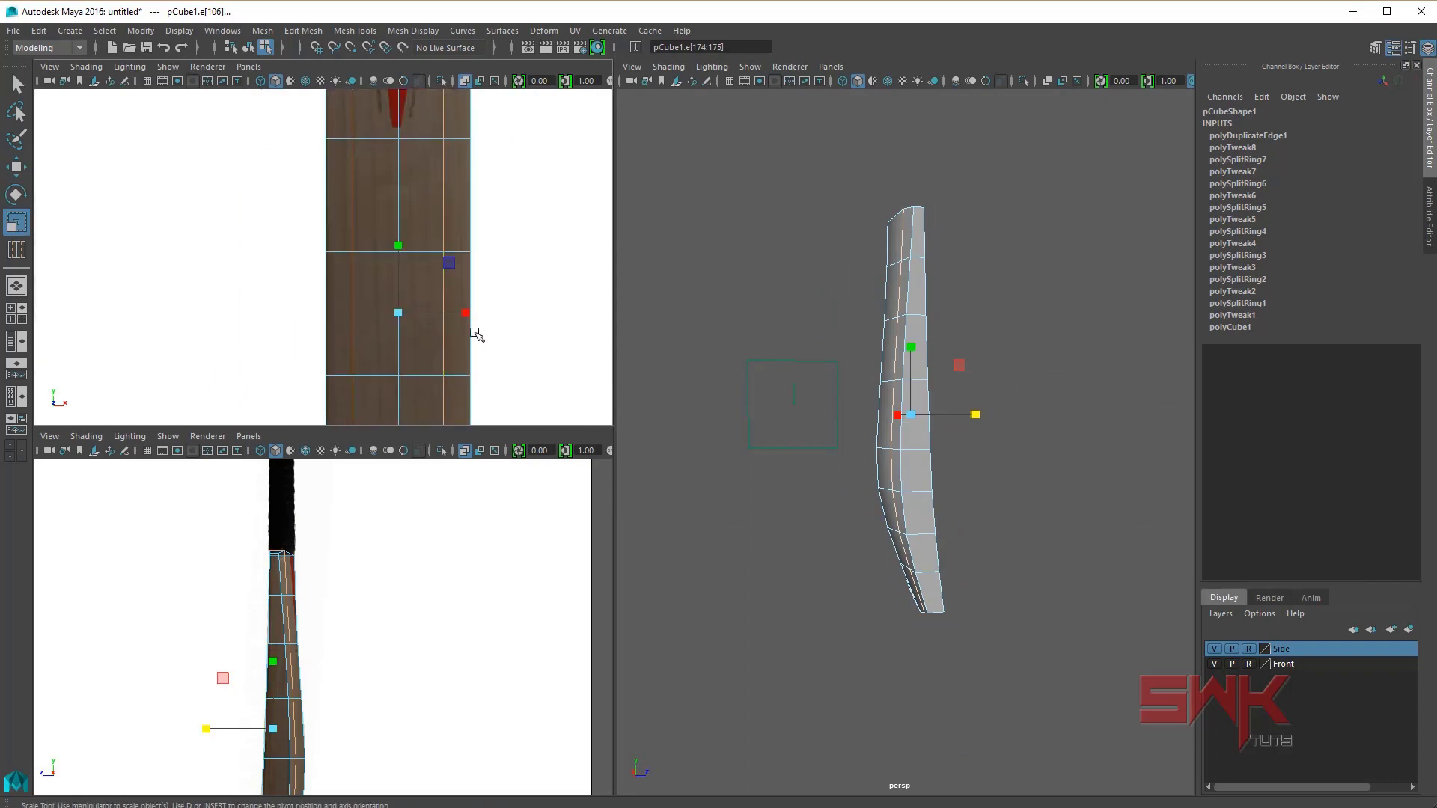
Step: Scale the two inner edges along X to about 1.1, spreading them across the blade's width
{"action": "left_click", "coordinate": [465, 314]}
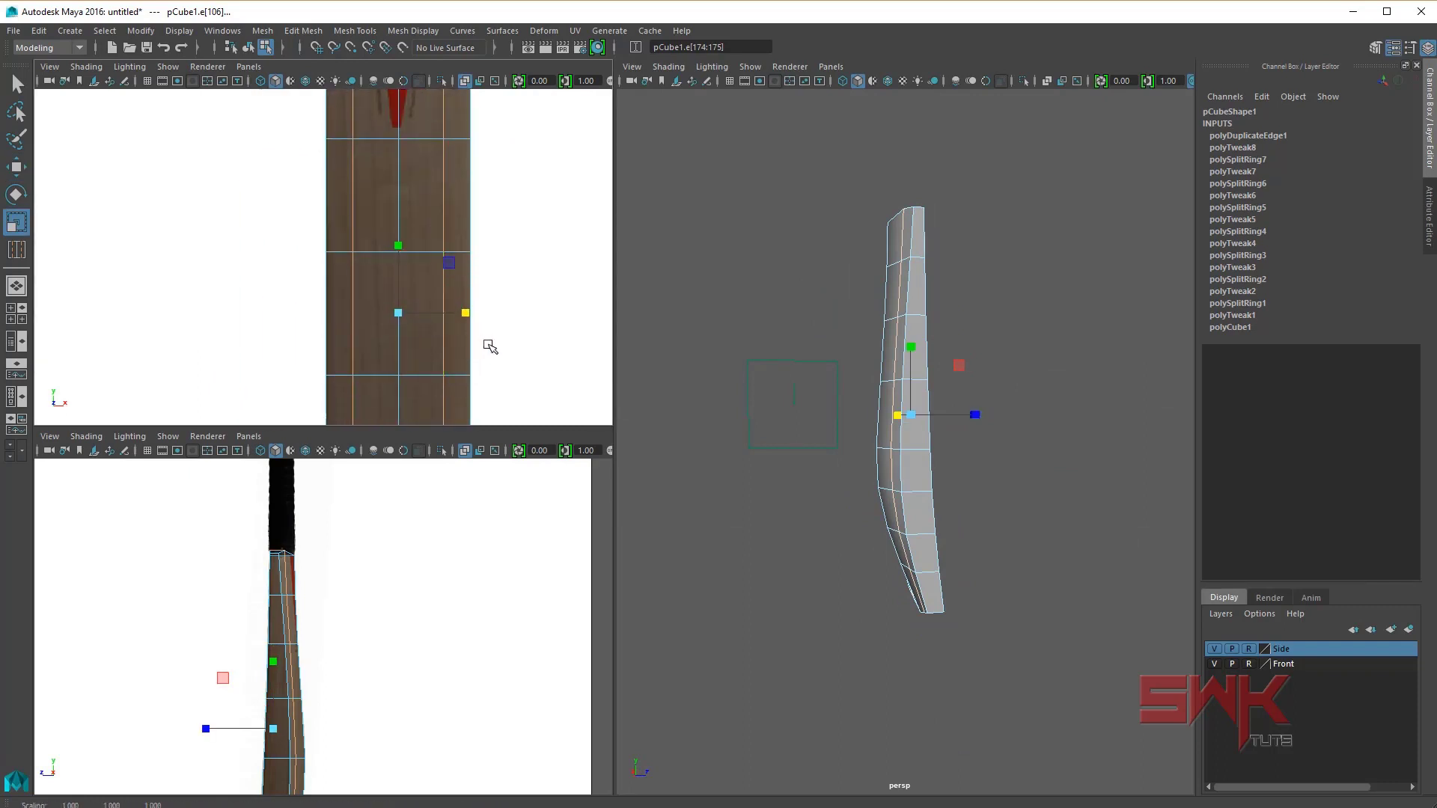
{"action": "middle_click_drag", "start_coordinate": [534, 247], "coordinate": [471, 458], "text": "alt"}
{"action": "scroll", "coordinate": [378, 298], "scroll_direction": "up", "scroll_amount": 1}
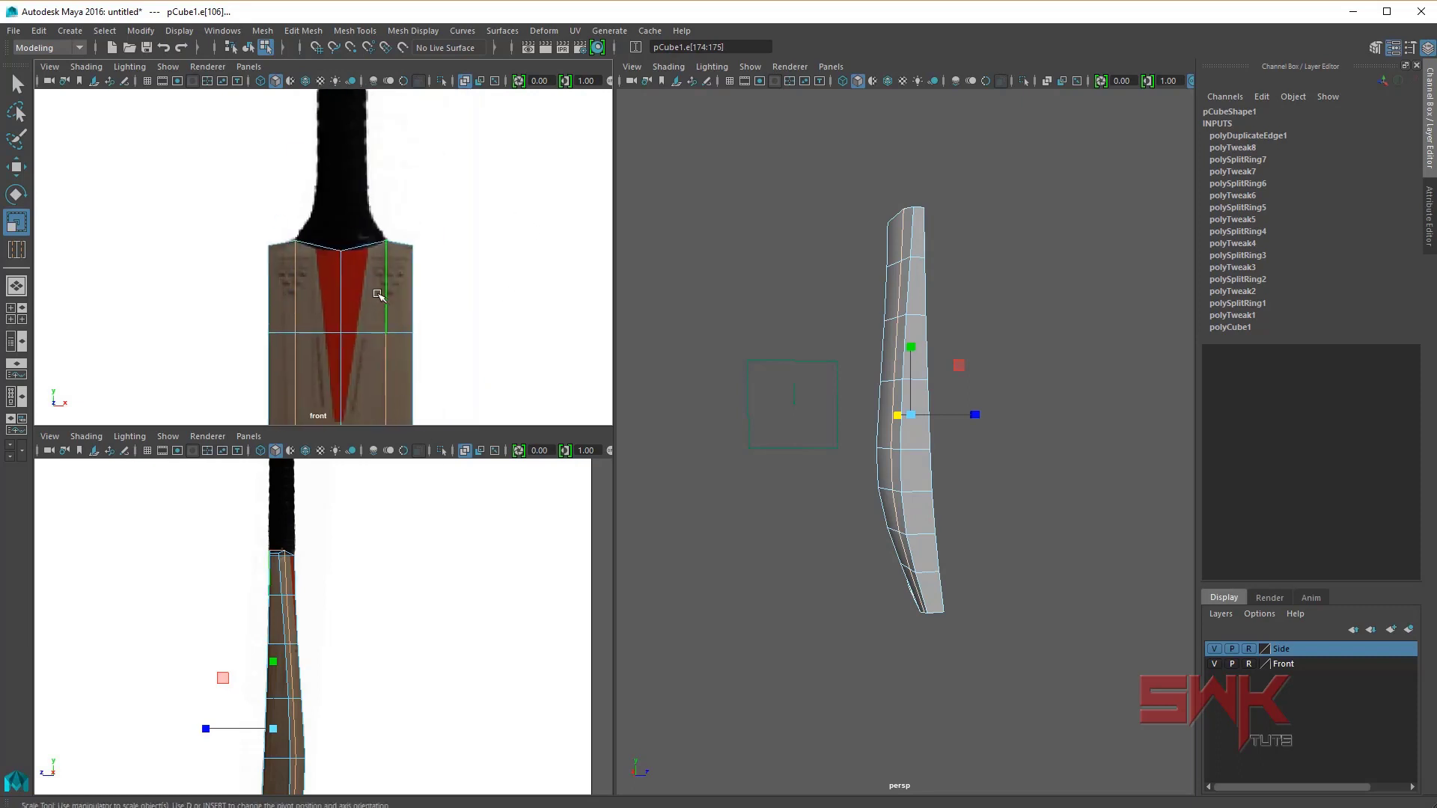
{"action": "scroll", "coordinate": [378, 288], "scroll_direction": "up", "scroll_amount": 2}
{"action": "scroll", "coordinate": [380, 280], "scroll_direction": "up", "scroll_amount": 1}
{"action": "middle_click_drag", "start_coordinate": [379, 280], "coordinate": [337, 341], "text": "alt"}
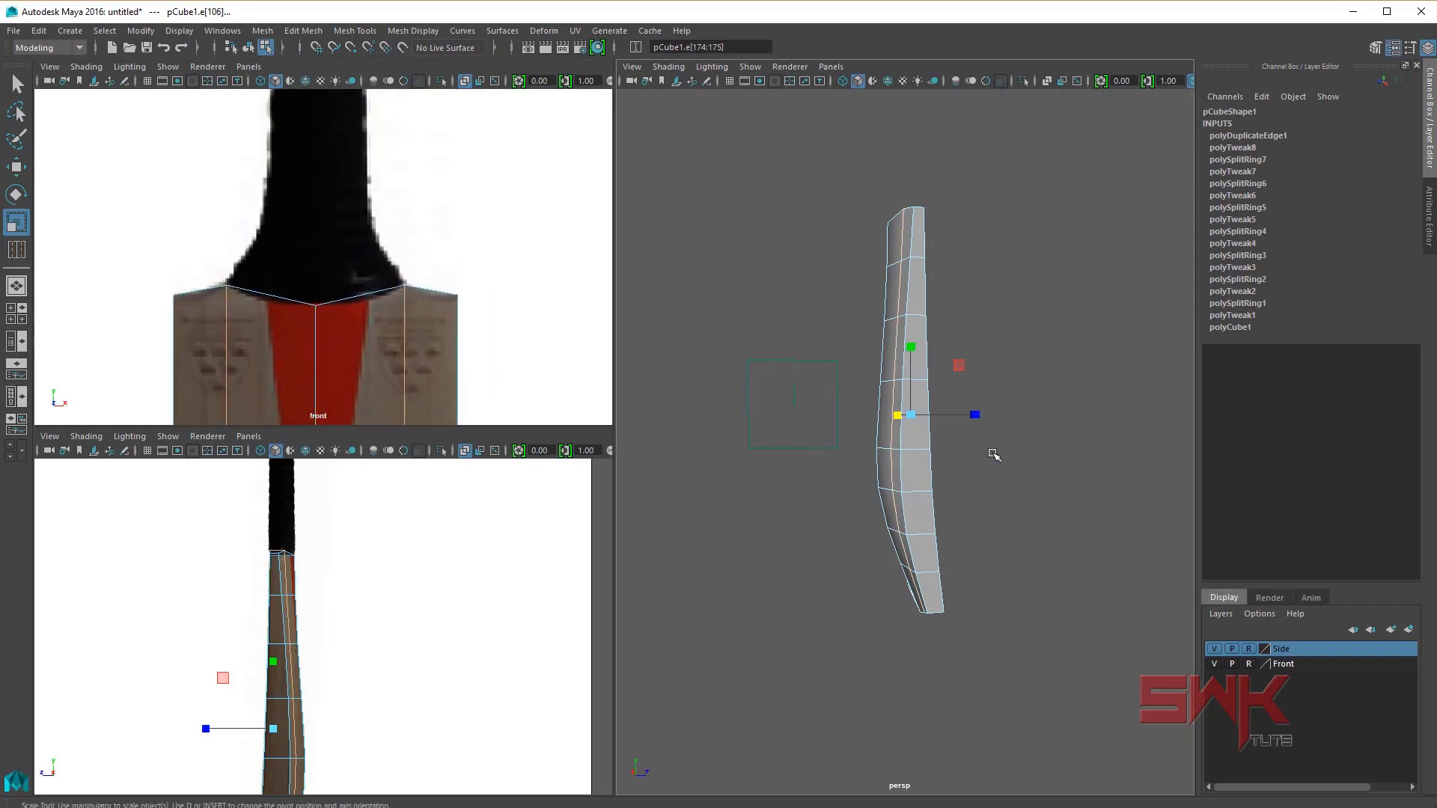
{"action": "left_click_drag", "start_coordinate": [991, 452], "coordinate": [798, 449], "text": "alt"}
{"action": "scroll", "coordinate": [384, 330], "scroll_direction": "up", "scroll_amount": 1}
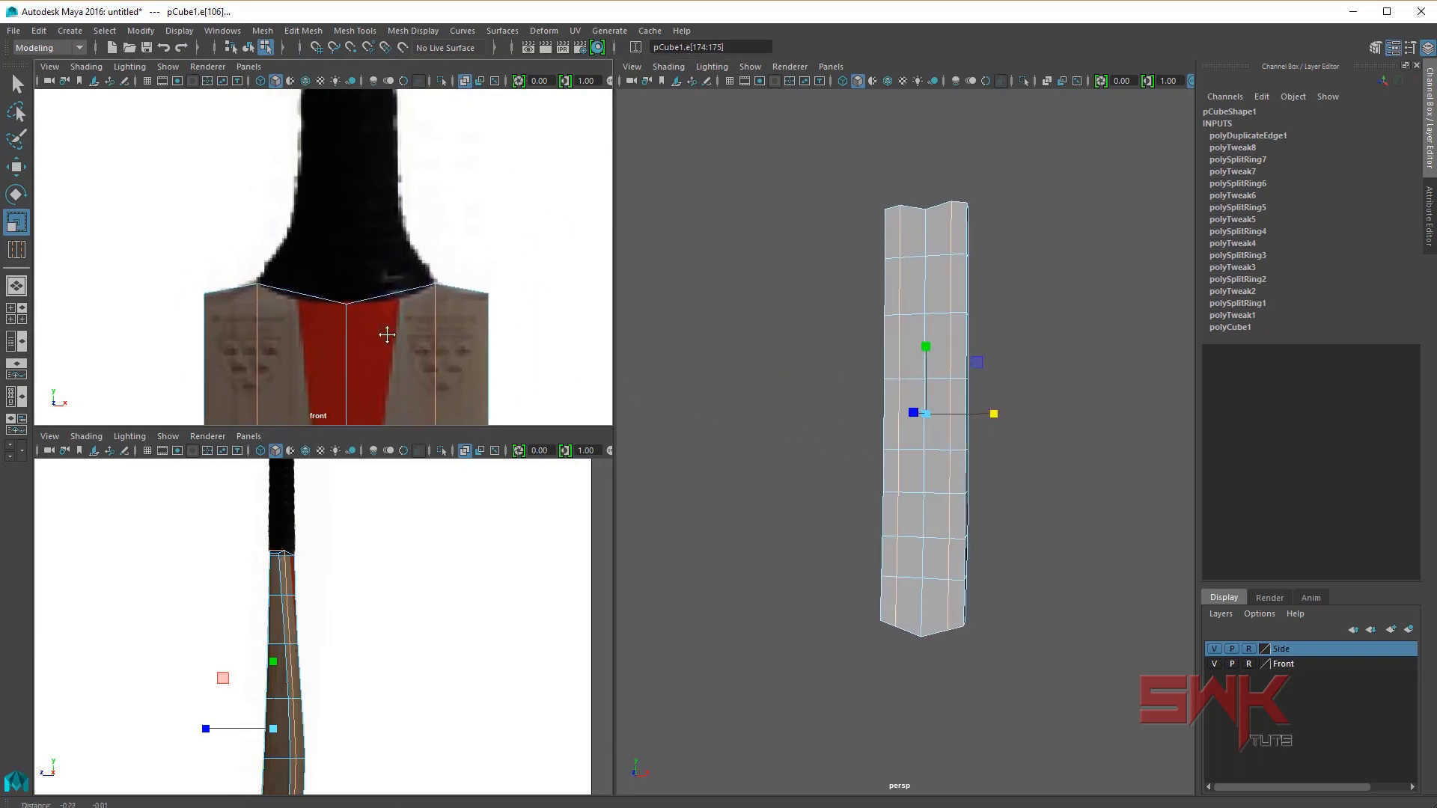
{"action": "scroll", "coordinate": [378, 338], "scroll_direction": "up", "scroll_amount": 1}
{"action": "scroll", "coordinate": [377, 343], "scroll_direction": "up", "scroll_amount": 1}
{"action": "middle_click_drag", "start_coordinate": [376, 343], "coordinate": [348, 346], "text": "alt"}
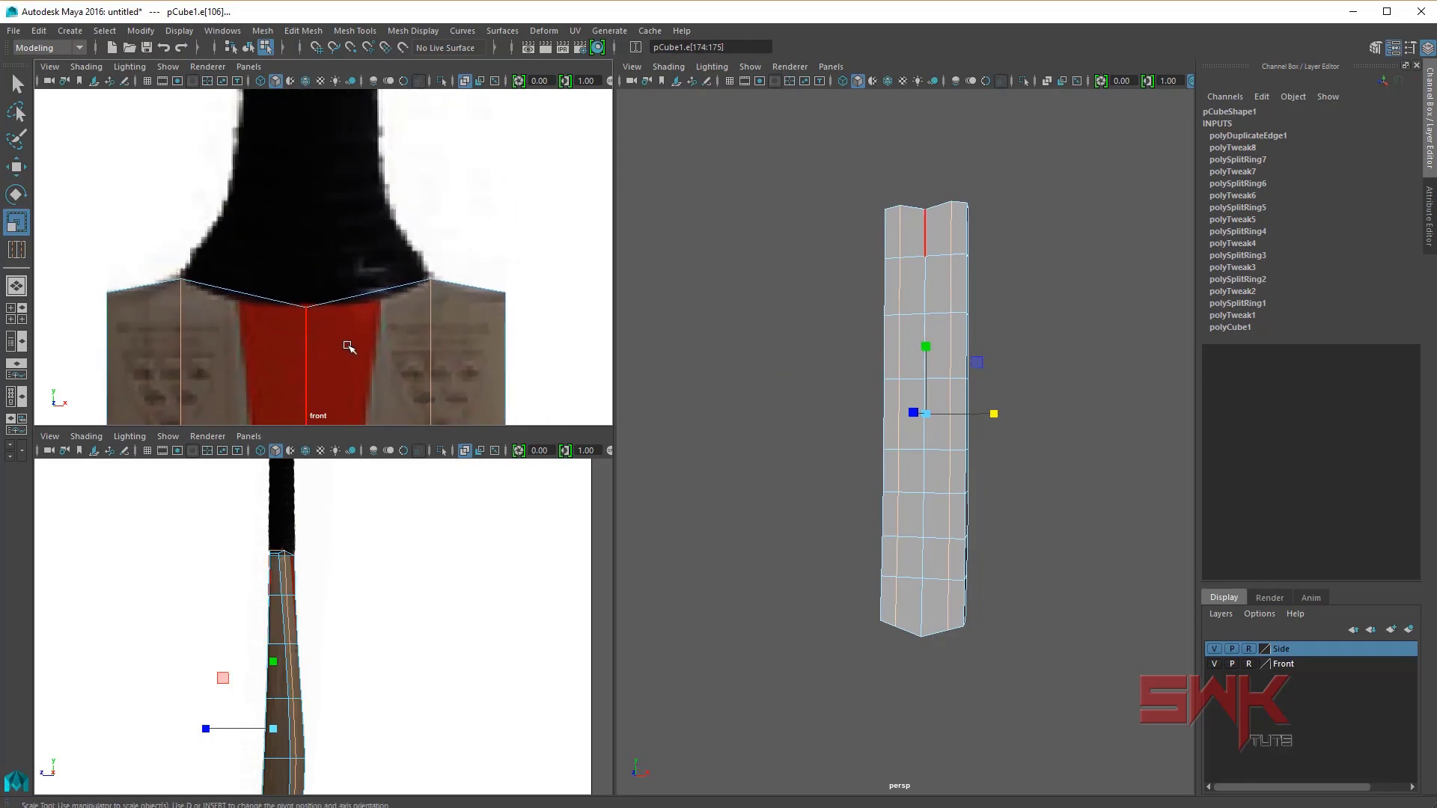
{"action": "mouse_move", "coordinate": [348, 347]}
{"action": "middle_mouse_down"}
{"action": "mouse_move", "coordinate": [363, 351]}
{"action": "mouse_move", "coordinate": [350, 349]}
{"action": "middle_mouse_up"}
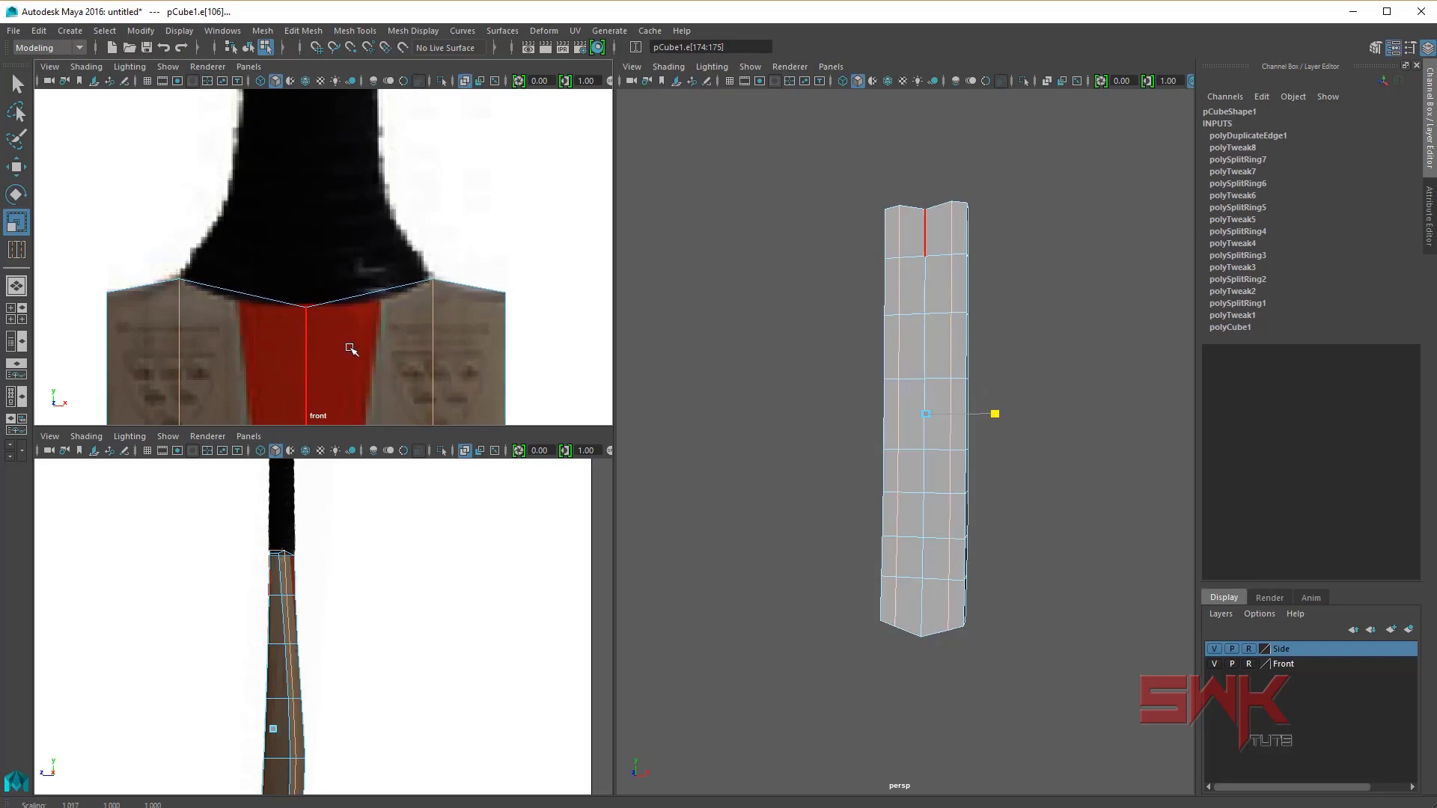
Step: Select the two bottom vertices of the blade's toe in the front view
{"action": "key", "text": "q"}
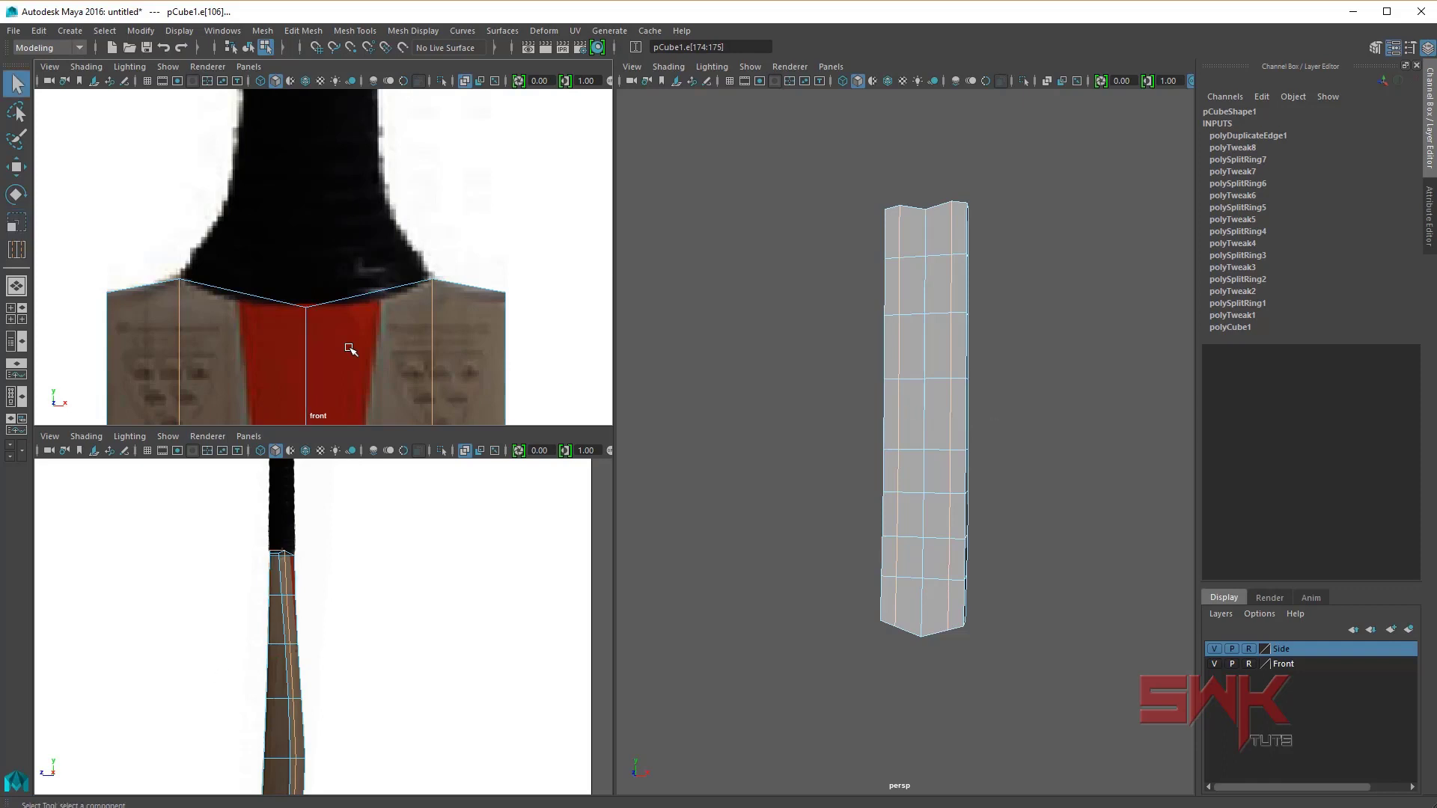
{"action": "middle_click_drag", "start_coordinate": [349, 349], "coordinate": [417, 138], "text": "alt"}
{"action": "scroll", "coordinate": [428, 111], "scroll_direction": "up", "scroll_amount": 3}
{"action": "middle_click_drag", "start_coordinate": [392, 378], "coordinate": [353, 247], "text": "alt"}
{"action": "scroll", "coordinate": [383, 224], "scroll_direction": "down", "scroll_amount": 3}
{"action": "scroll", "coordinate": [363, 315], "scroll_direction": "up", "scroll_amount": 2}
{"action": "scroll", "coordinate": [419, 250], "scroll_direction": "up", "scroll_amount": 3}
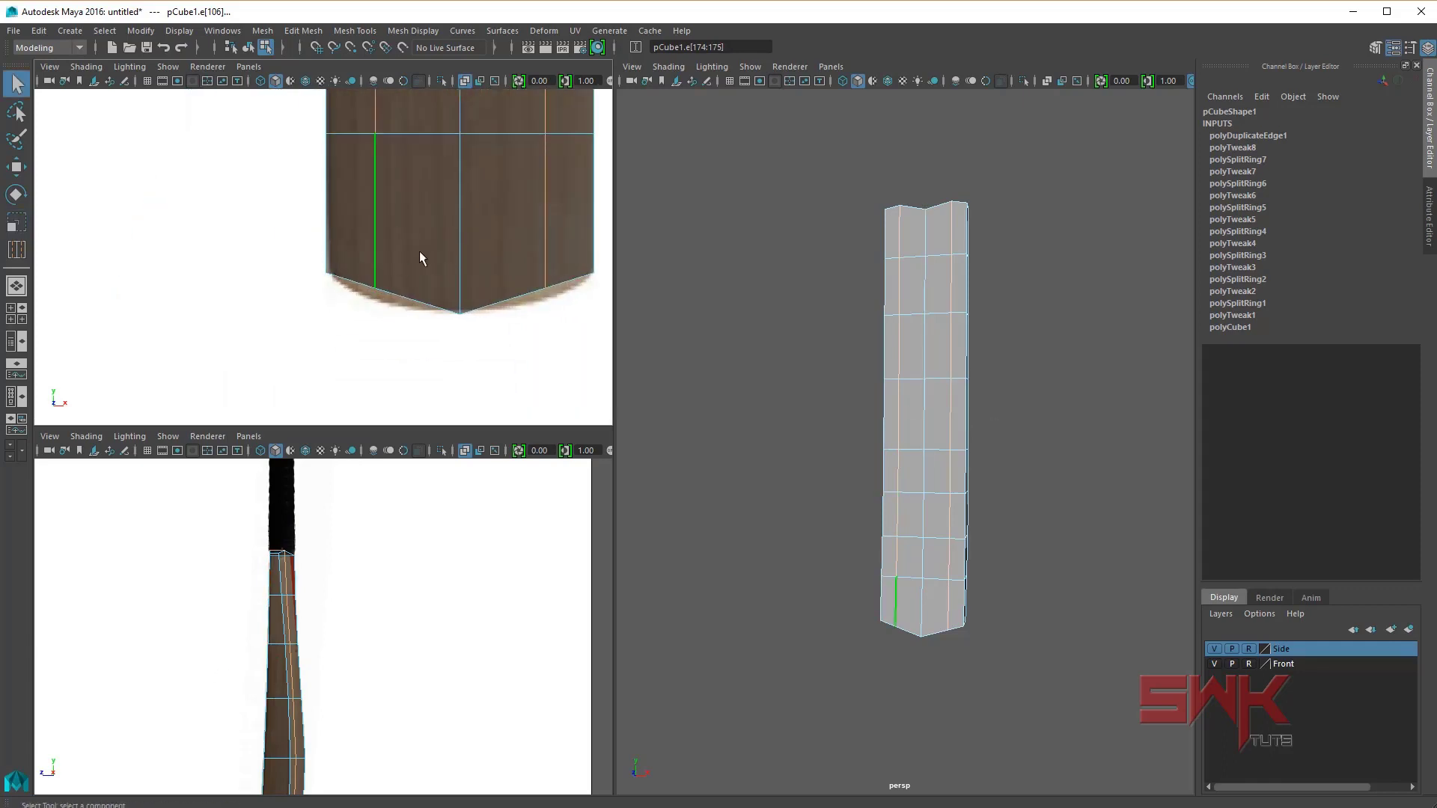
{"action": "right_click_drag", "start_coordinate": [419, 250], "coordinate": [407, 254]}
{"action": "left_click", "coordinate": [407, 255]}
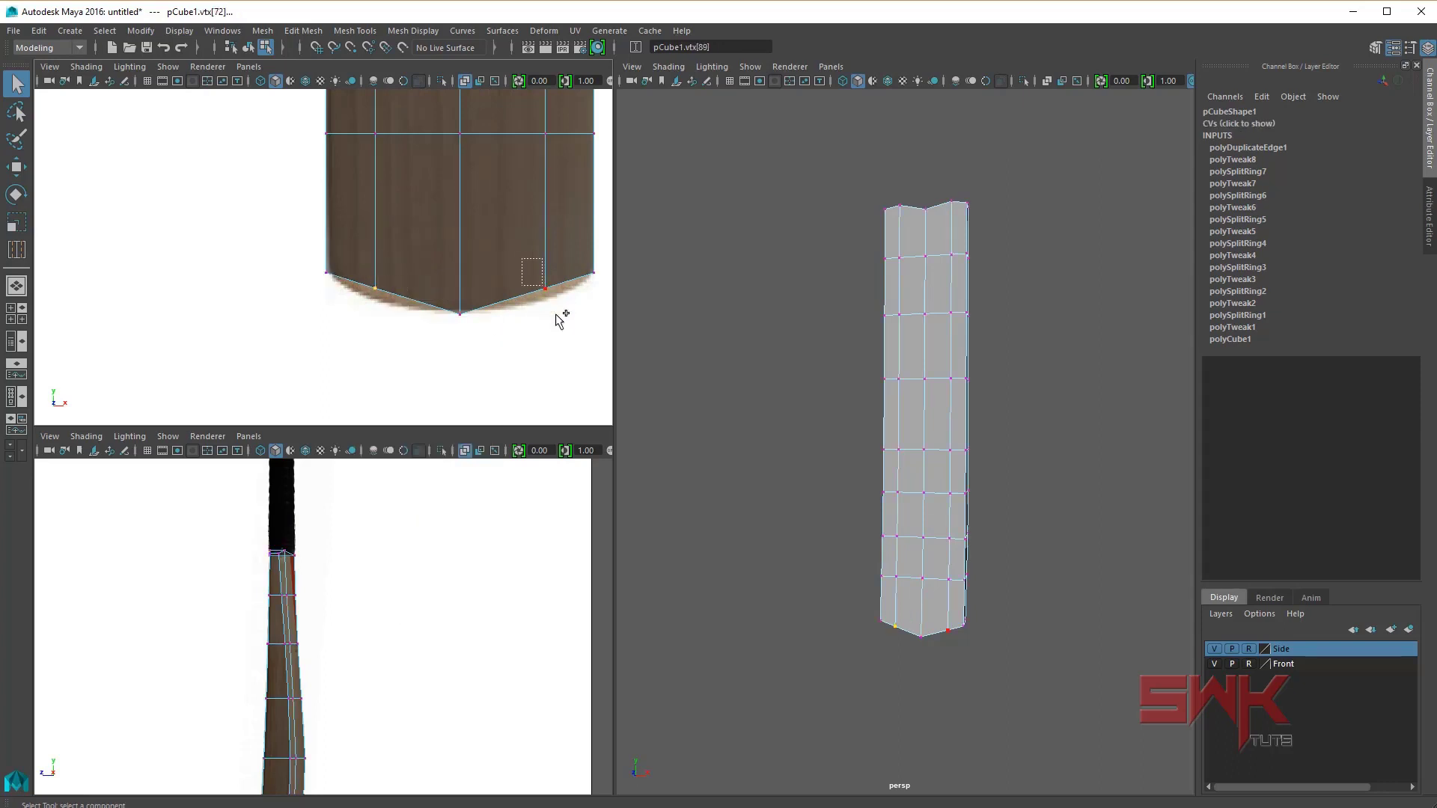
{"action": "left_click_drag", "start_coordinate": [558, 320], "coordinate": [560, 323], "text": "shift"}
{"action": "middle_click_drag", "start_coordinate": [449, 334], "coordinate": [356, 358], "text": "alt"}
Step: Lower the toe vertices along Y to round the bottom, then return to Object Mode
{"action": "key", "text": "w"}
{"action": "left_click", "coordinate": [367, 241]}
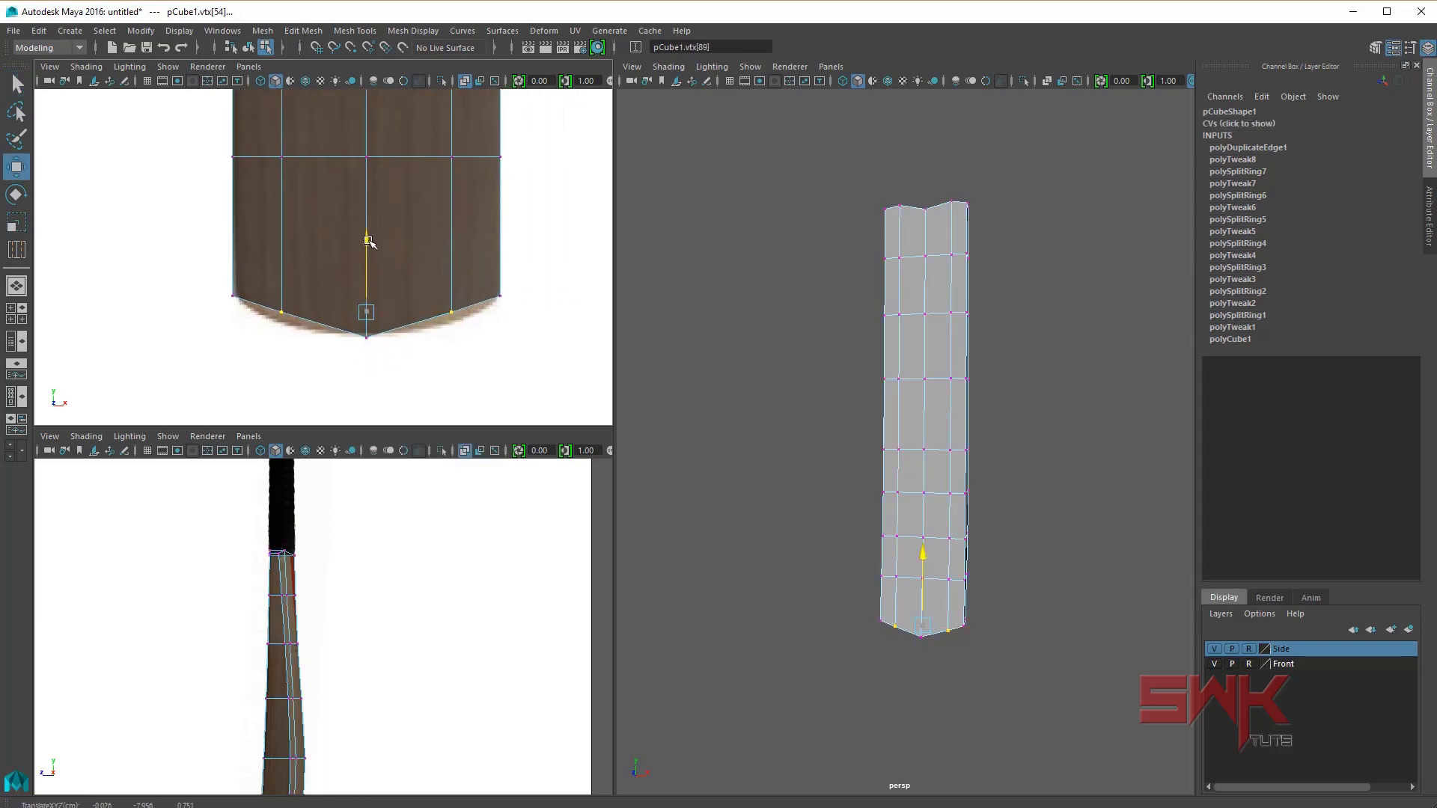
{"action": "left_click_drag", "start_coordinate": [367, 241], "coordinate": [367, 251]}
{"action": "key", "text": "q"}
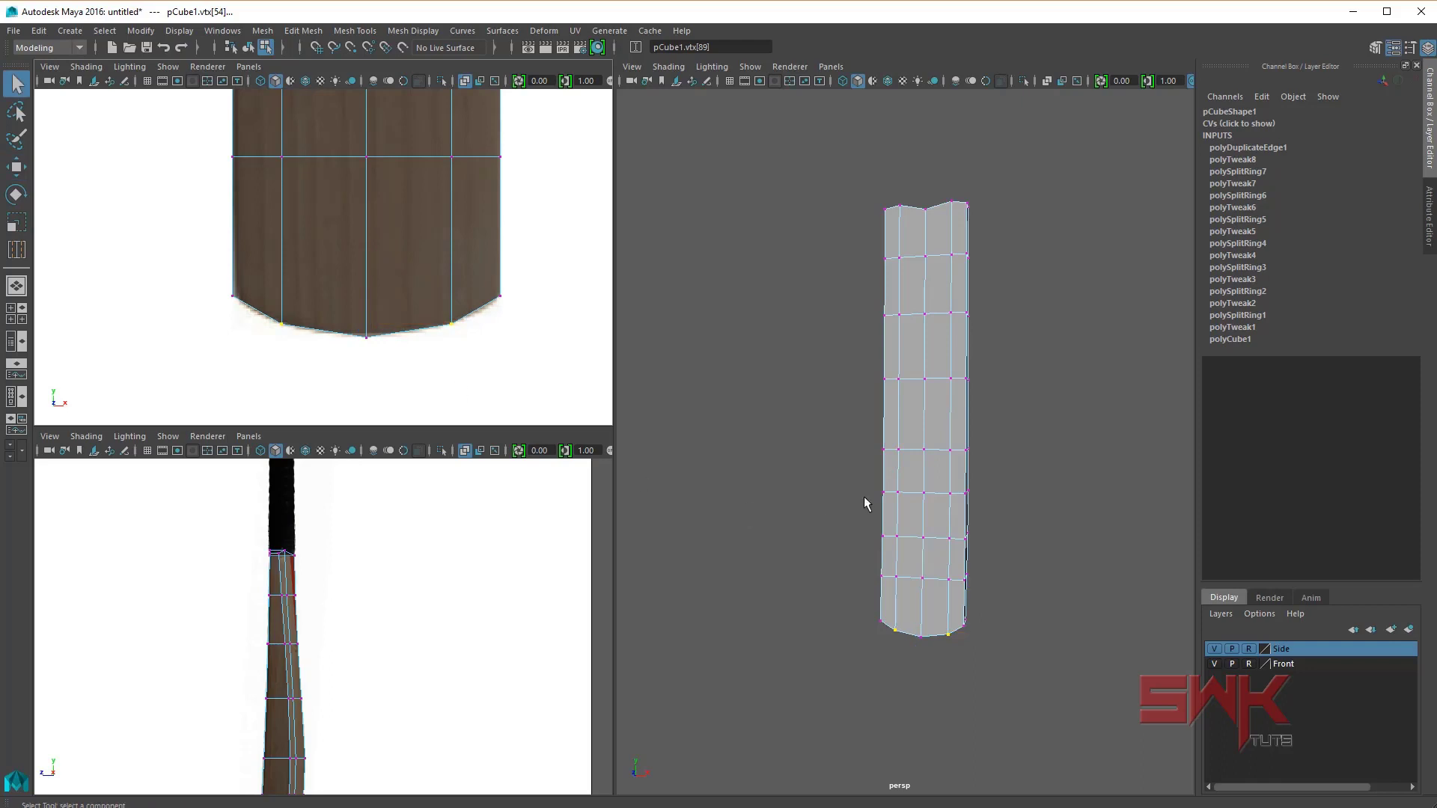
{"action": "mouse_move", "coordinate": [863, 496]}
{"action": "left_mouse_down", "text": "alt"}
{"action": "mouse_move", "coordinate": [946, 473]}
{"action": "mouse_move", "coordinate": [763, 478]}
{"action": "mouse_move", "coordinate": [783, 497]}
{"action": "mouse_move", "coordinate": [856, 504]}
{"action": "mouse_move", "coordinate": [840, 519]}
{"action": "mouse_move", "coordinate": [725, 449]}
{"action": "mouse_move", "coordinate": [712, 339]}
{"action": "mouse_move", "coordinate": [840, 362]}
{"action": "mouse_move", "coordinate": [735, 375]}
{"action": "left_mouse_up", "text": "alt"}
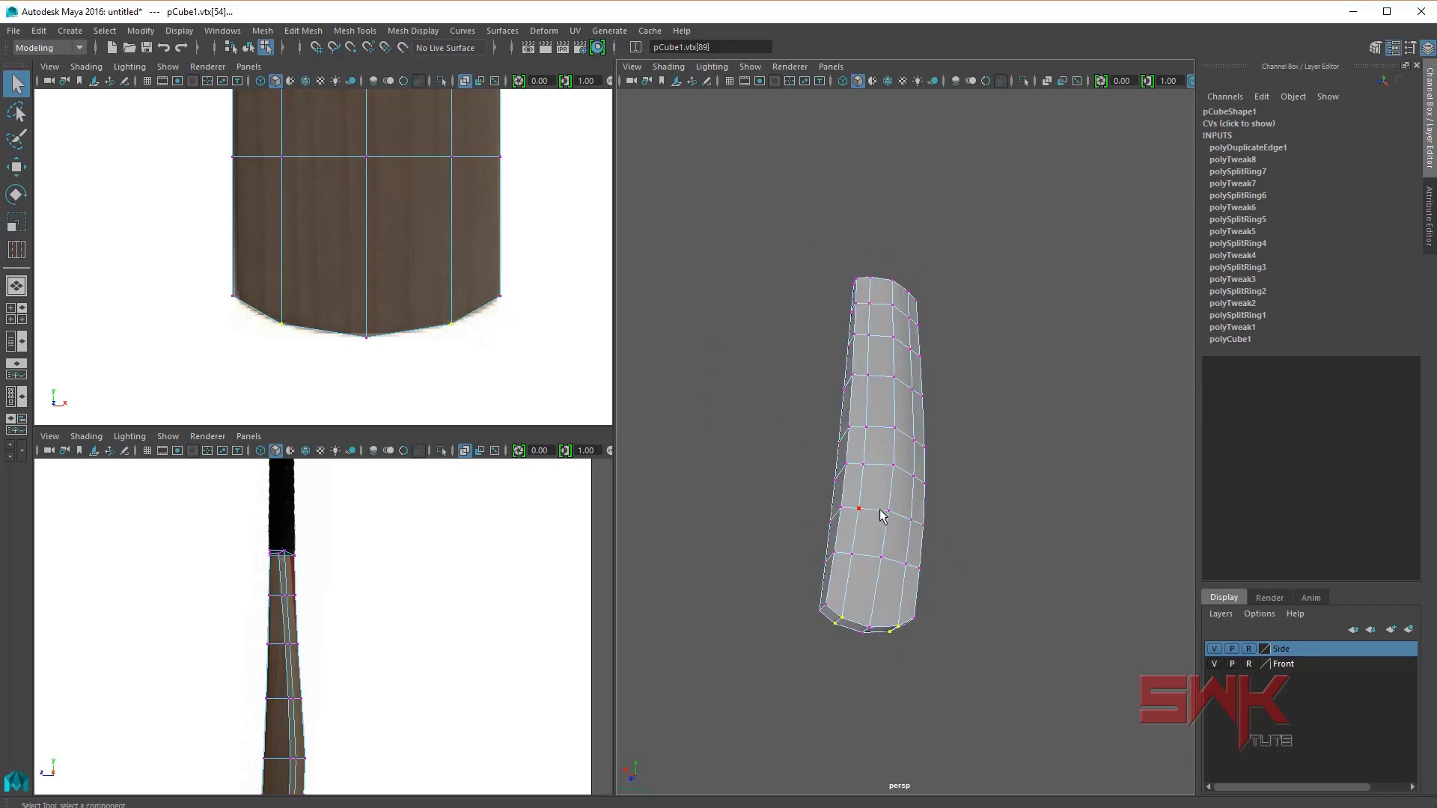
{"action": "right_click_drag", "start_coordinate": [868, 481], "coordinate": [941, 459]}
{"action": "mouse_move", "coordinate": [941, 458]}
{"action": "left_mouse_down", "text": "alt"}
{"action": "mouse_move", "coordinate": [802, 500]}
{"action": "mouse_move", "coordinate": [1003, 536]}
{"action": "mouse_move", "coordinate": [965, 526]}
{"action": "mouse_move", "coordinate": [881, 546]}
{"action": "left_mouse_up", "text": "alt"}
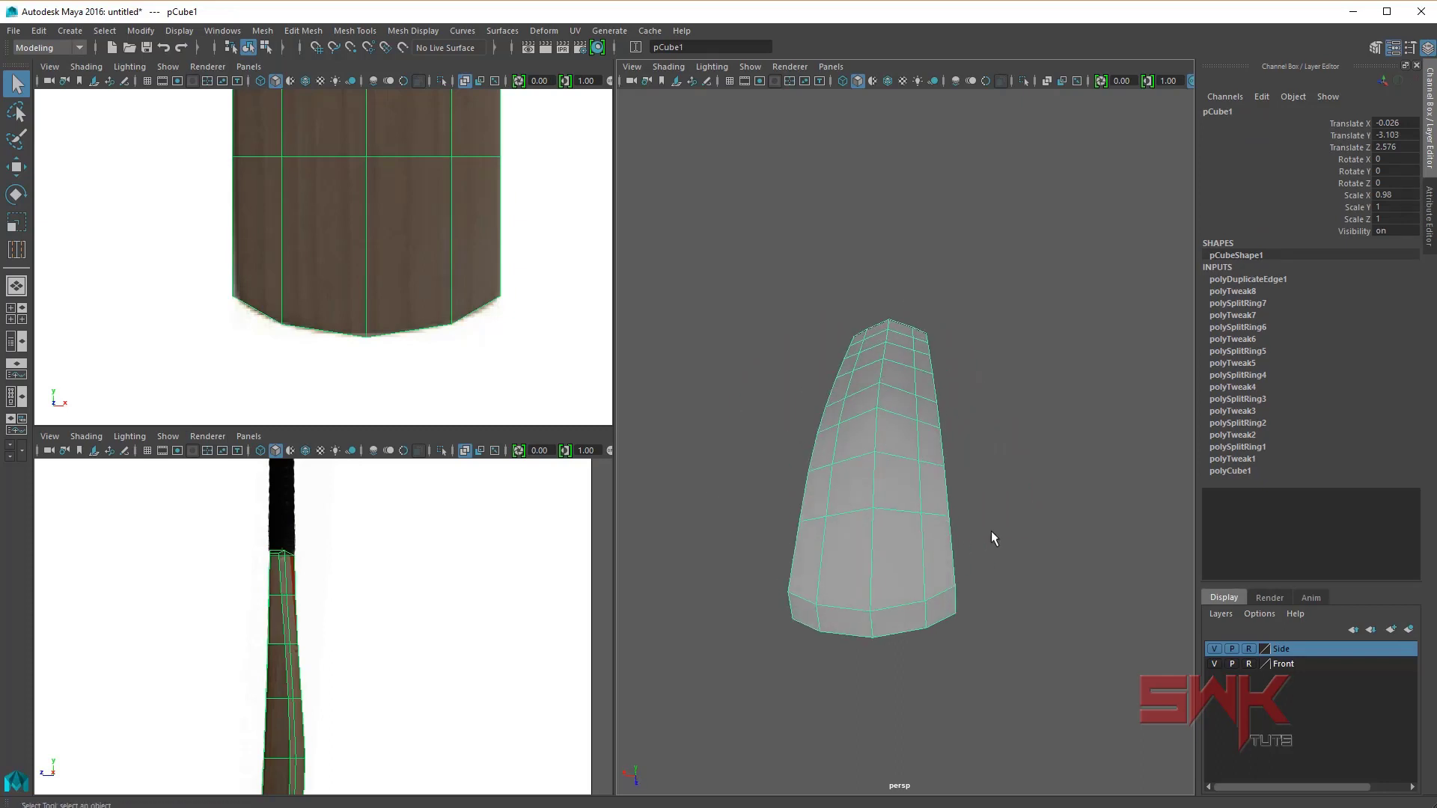
{"action": "key", "text": "3"}
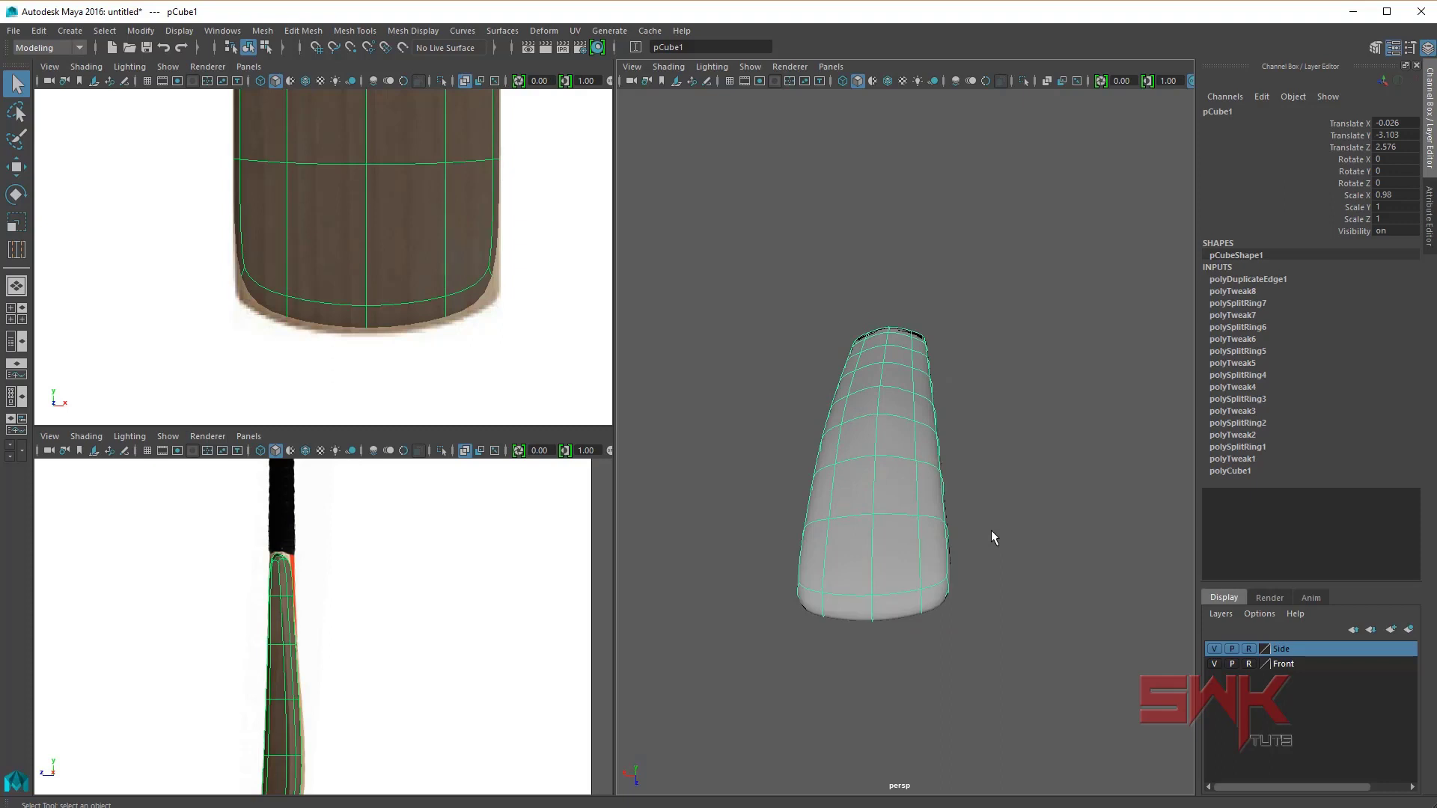
{"action": "left_click", "coordinate": [991, 530]}
{"action": "mouse_move", "coordinate": [991, 530]}
{"action": "left_mouse_down", "text": "alt"}
{"action": "mouse_move", "coordinate": [1004, 551]}
{"action": "mouse_move", "coordinate": [955, 490]}
{"action": "mouse_move", "coordinate": [1055, 449]}
{"action": "mouse_move", "coordinate": [1084, 475]}
{"action": "mouse_move", "coordinate": [1030, 472]}
{"action": "left_mouse_up", "text": "alt"}
{"action": "left_click", "coordinate": [915, 466]}
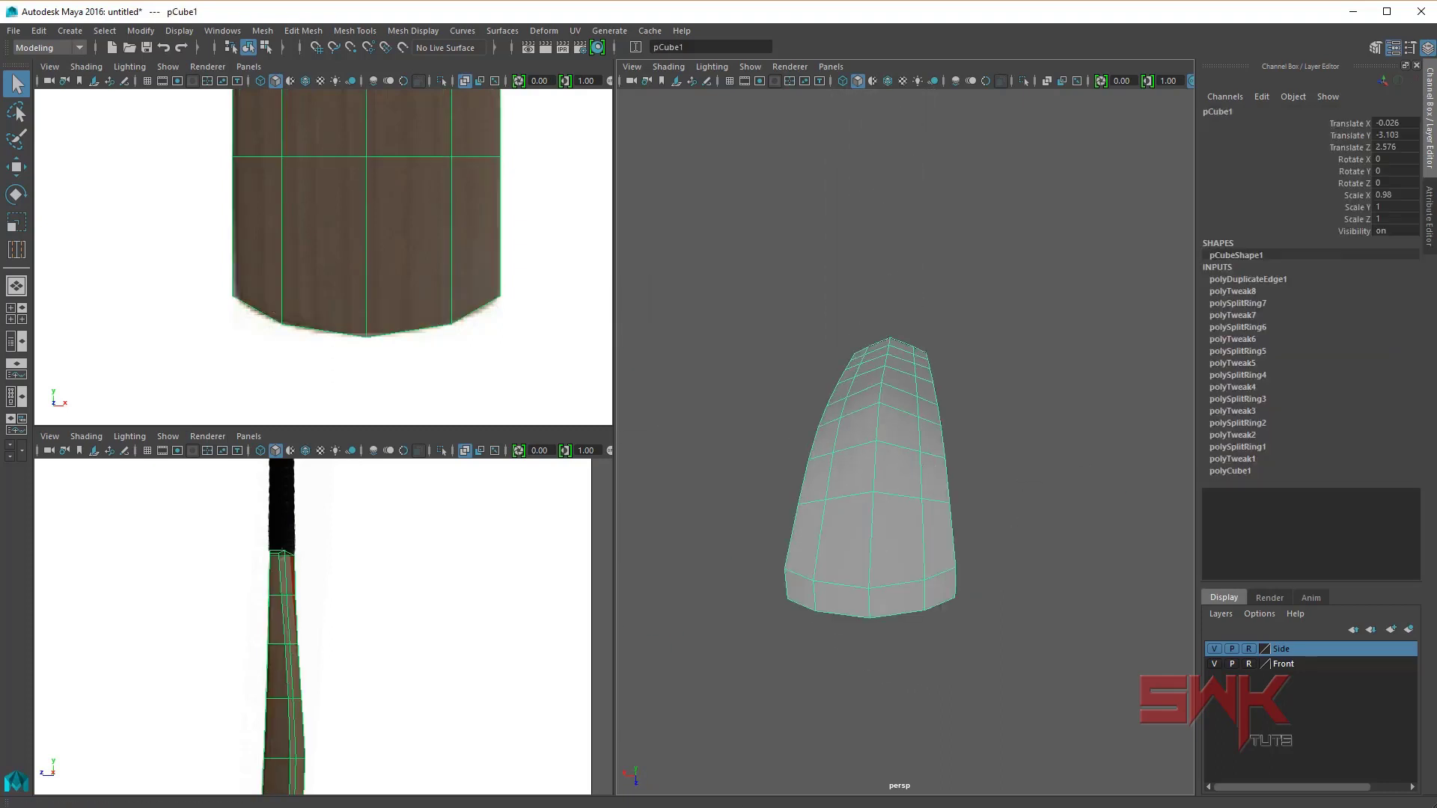
{"action": "key", "text": "alt+Tab"}
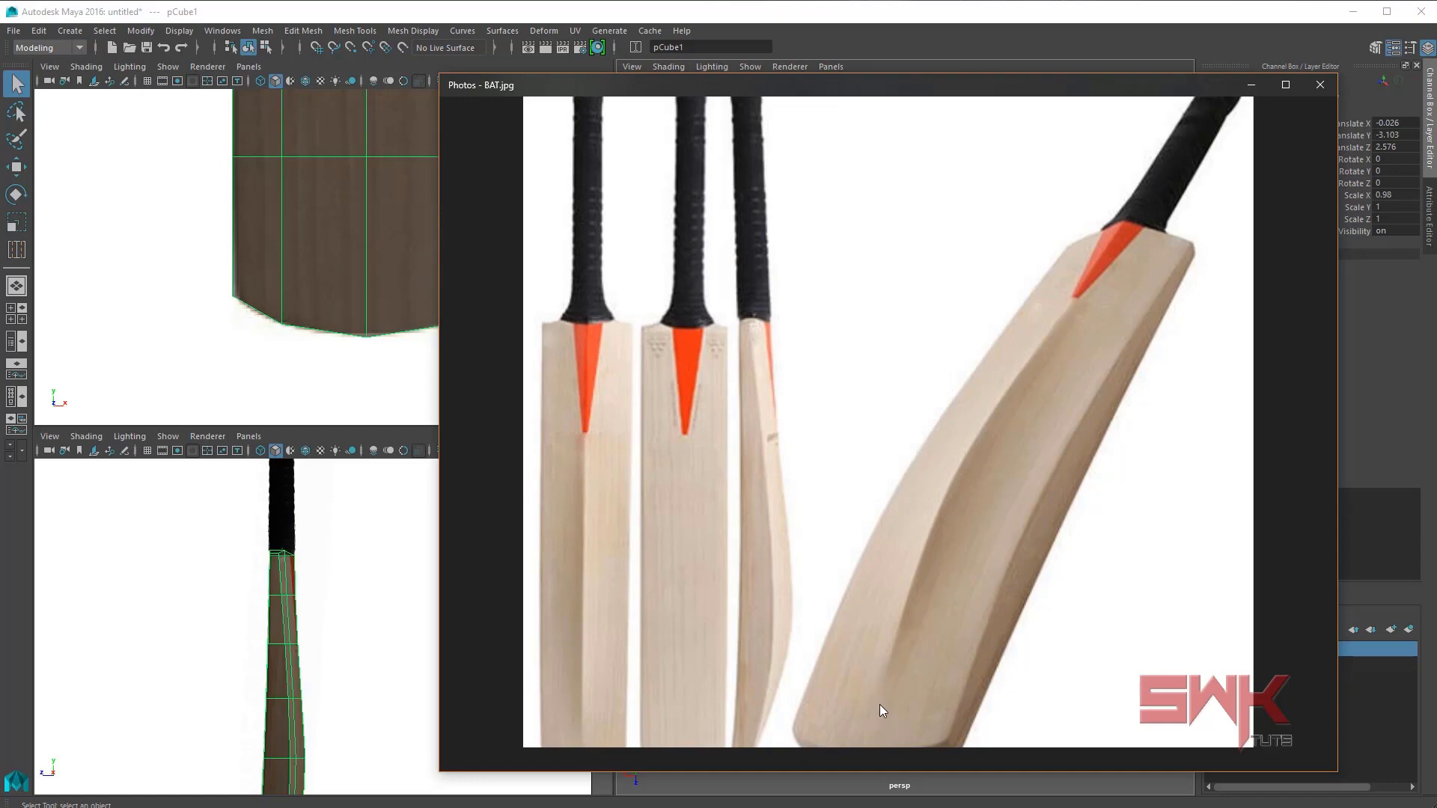
{"action": "key", "text": "alt+Tab"}
Step: Switch to edge mode and select the centre edge loop down the blade's back in perspective
{"action": "right_click", "coordinate": [848, 410]}
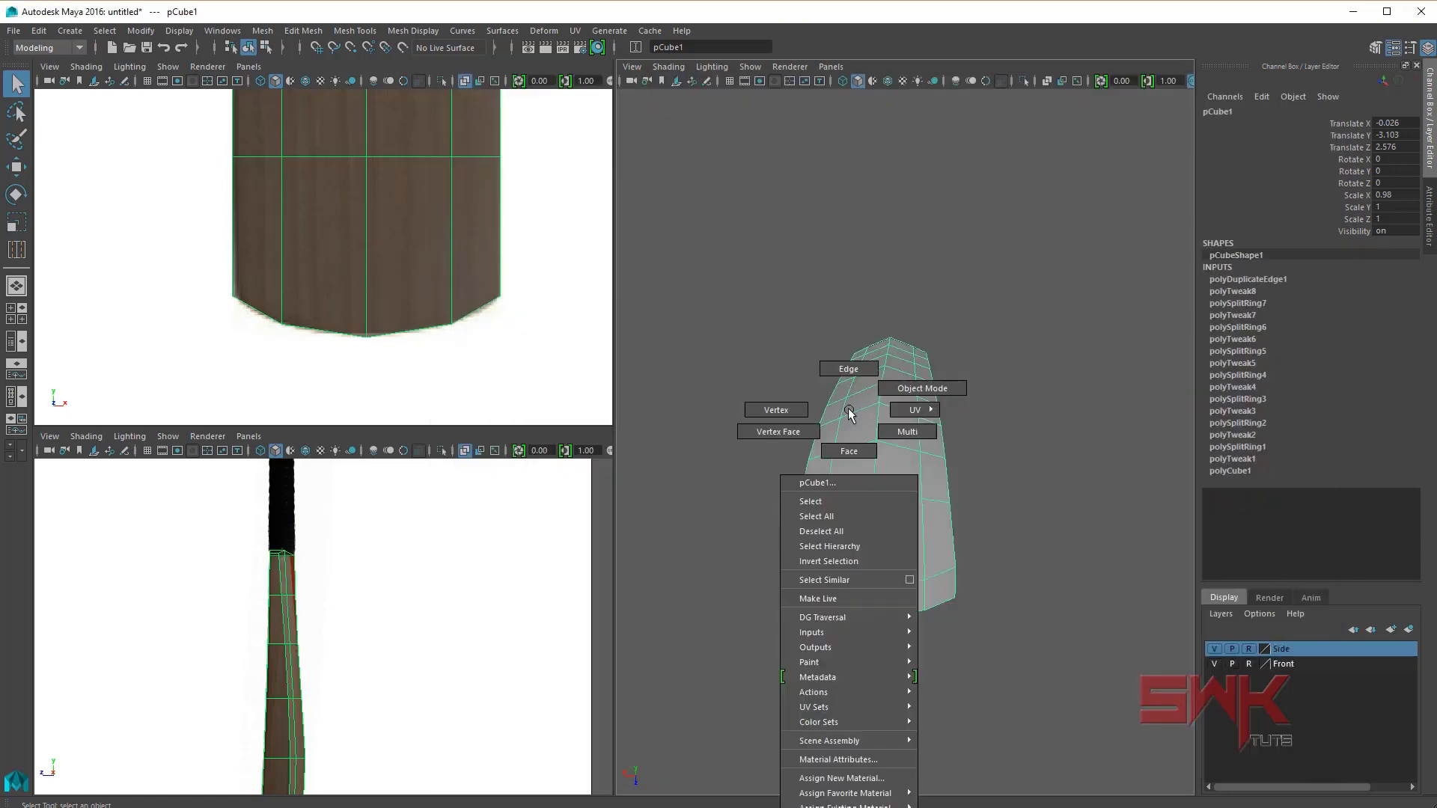
{"action": "left_click", "coordinate": [848, 370]}
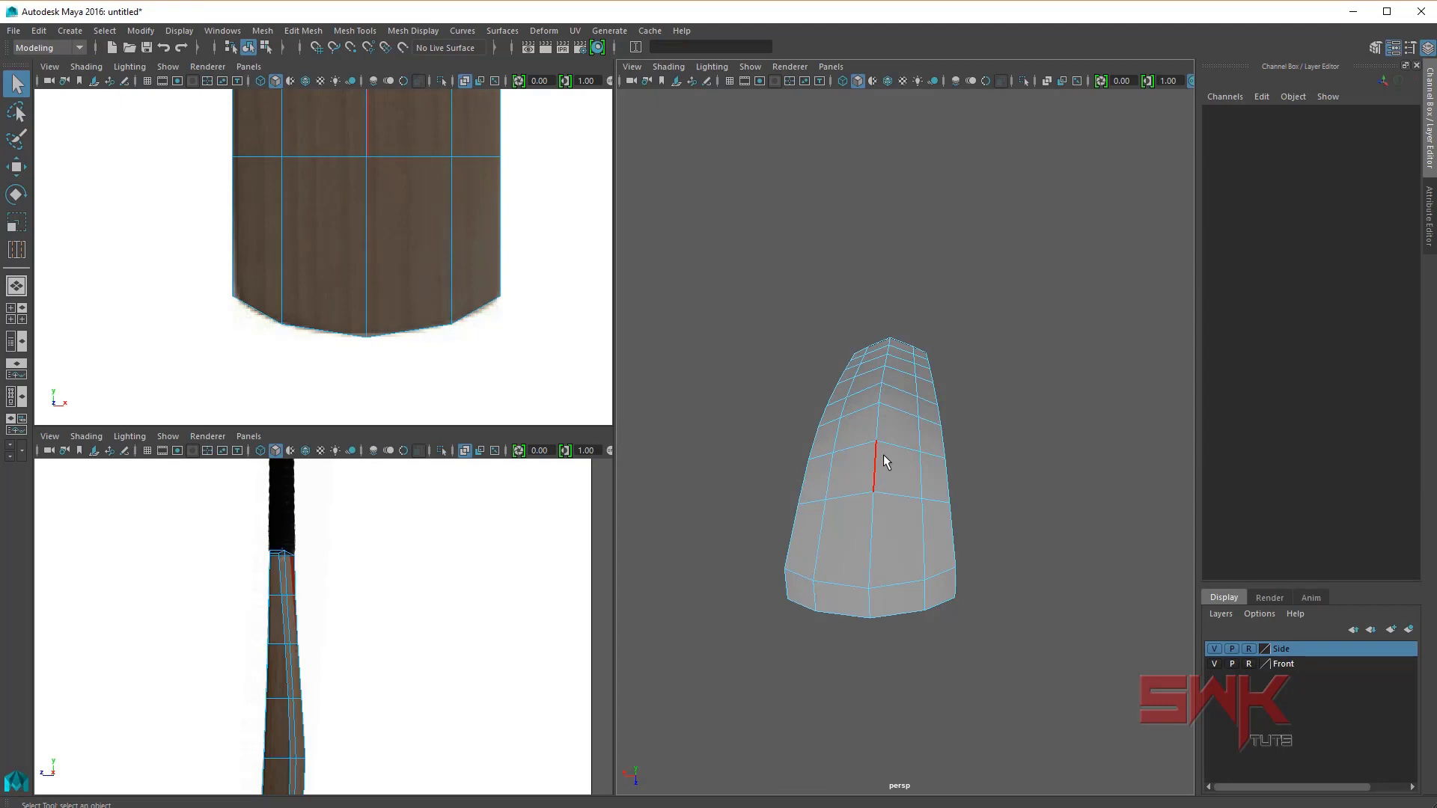
{"action": "double_click", "coordinate": [880, 463]}
{"action": "mouse_move", "coordinate": [879, 459]}
{"action": "left_mouse_down", "text": "alt"}
{"action": "mouse_move", "coordinate": [898, 479]}
{"action": "mouse_move", "coordinate": [958, 487]}
{"action": "mouse_move", "coordinate": [882, 456]}
{"action": "left_mouse_up", "text": "alt"}
{"action": "scroll", "coordinate": [913, 493], "scroll_direction": "up", "scroll_amount": 5}
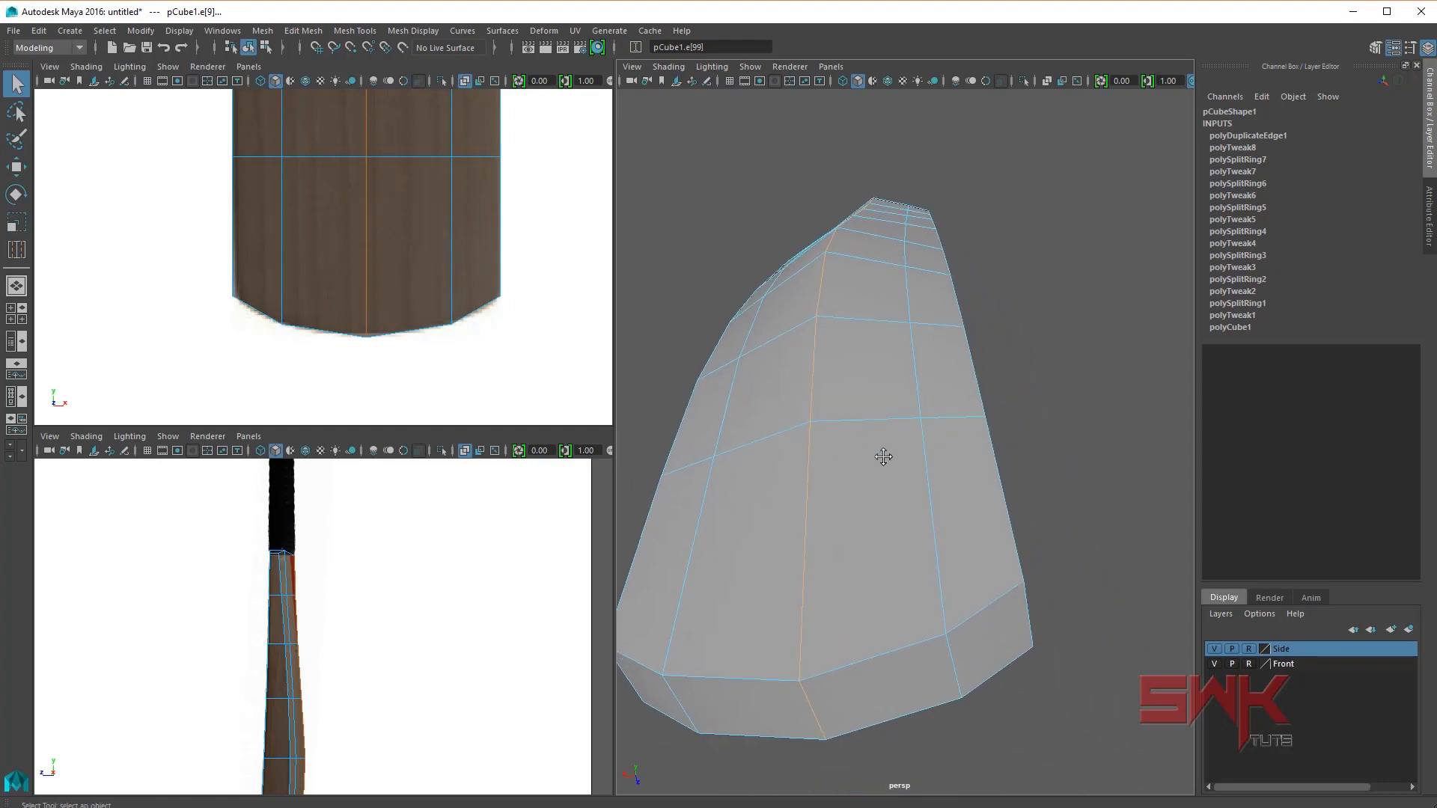
{"action": "middle_click_drag", "start_coordinate": [882, 456], "coordinate": [907, 466], "text": "alt"}
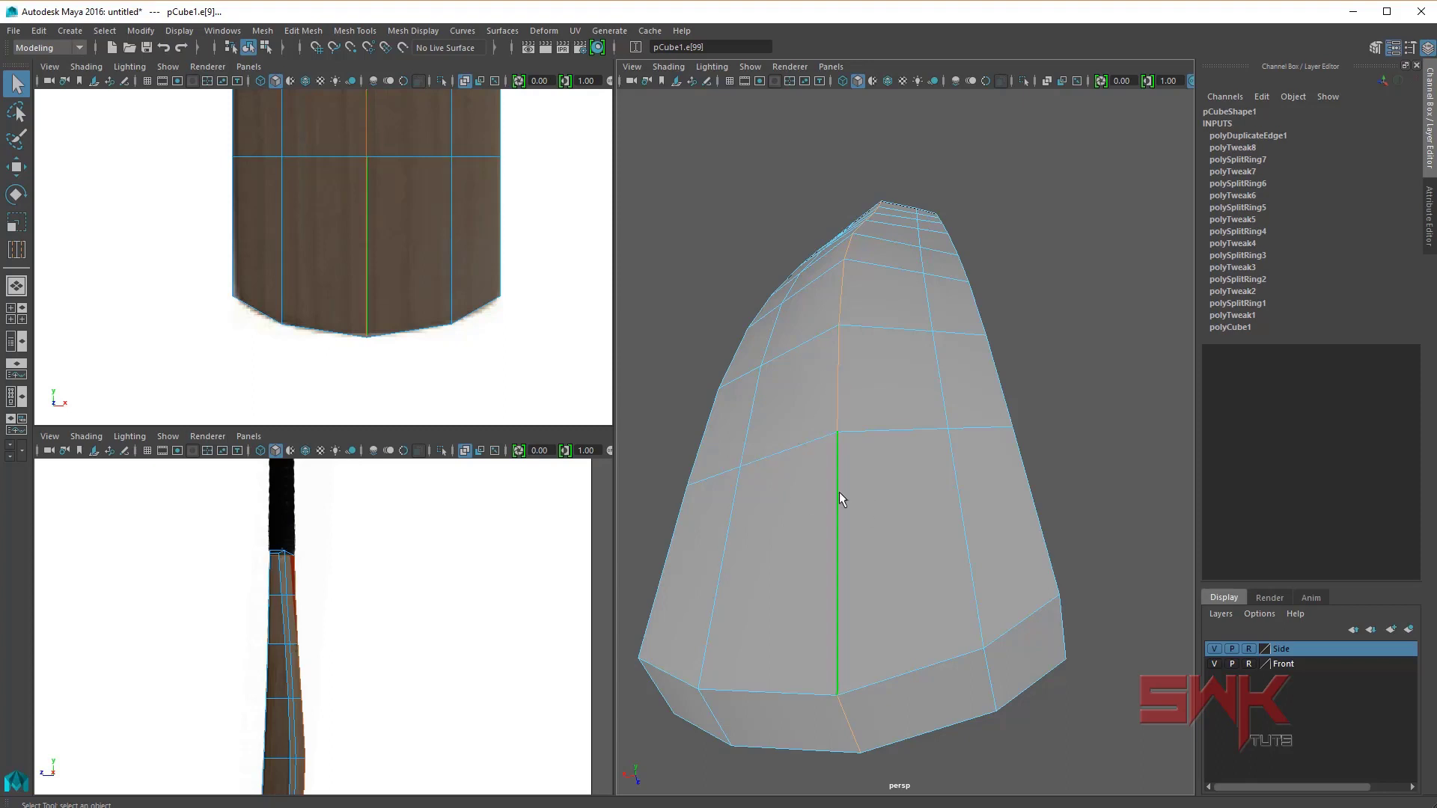
Step: Bevel the blade's centre edge loop with 2 segments
{"action": "left_click", "coordinate": [311, 32]}
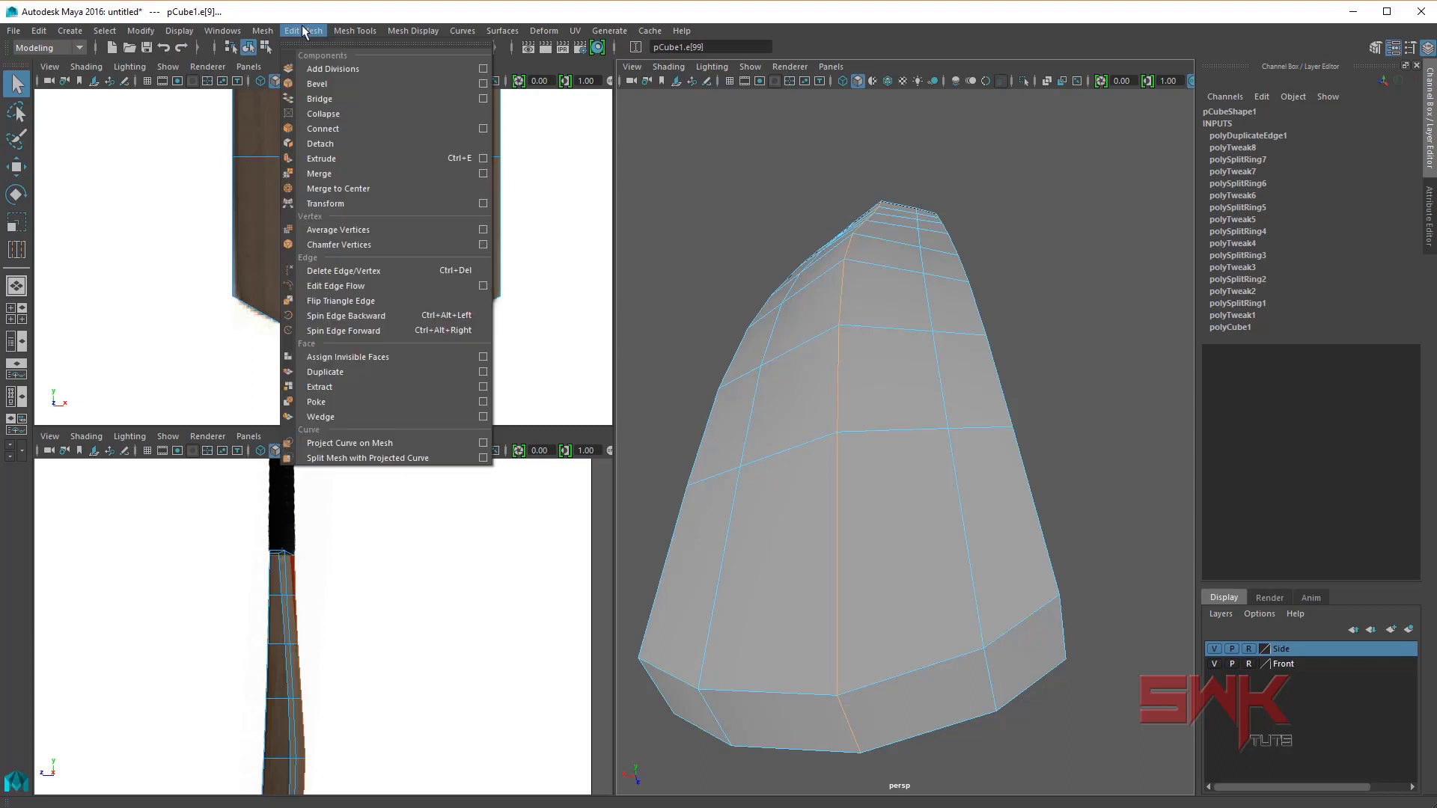
{"action": "left_click", "coordinate": [334, 87]}
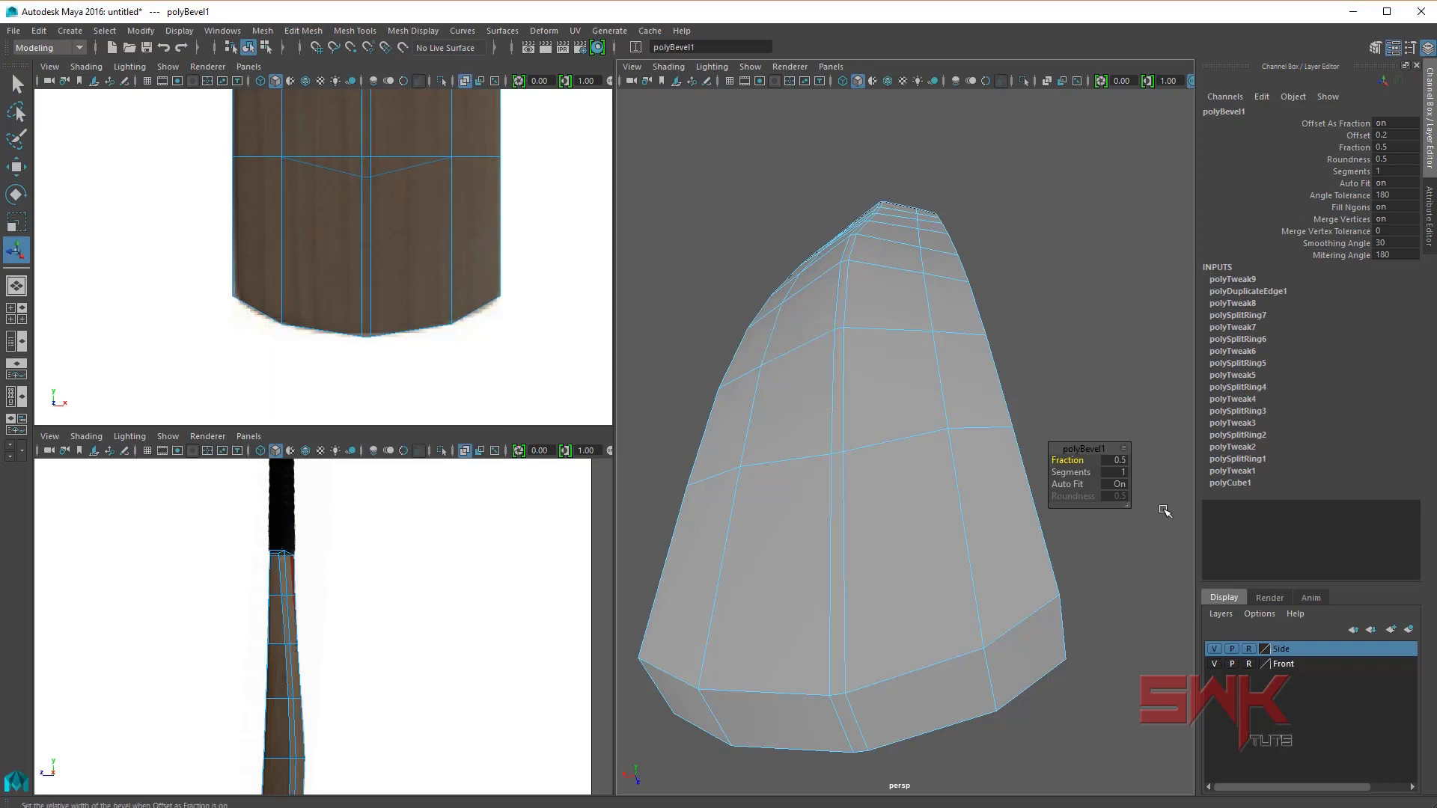
{"action": "left_click", "coordinate": [1117, 473]}
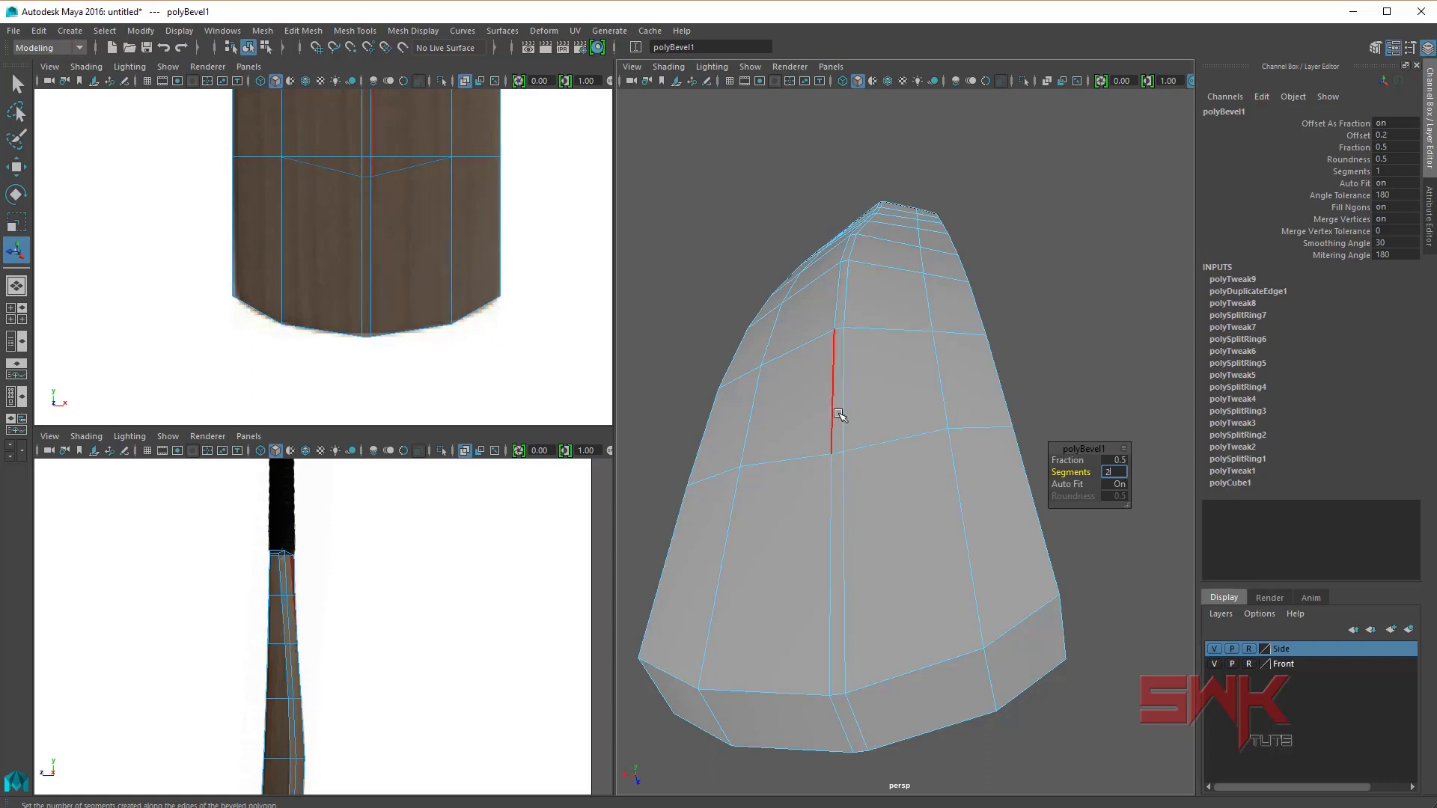
{"action": "key", "text": "Return"}
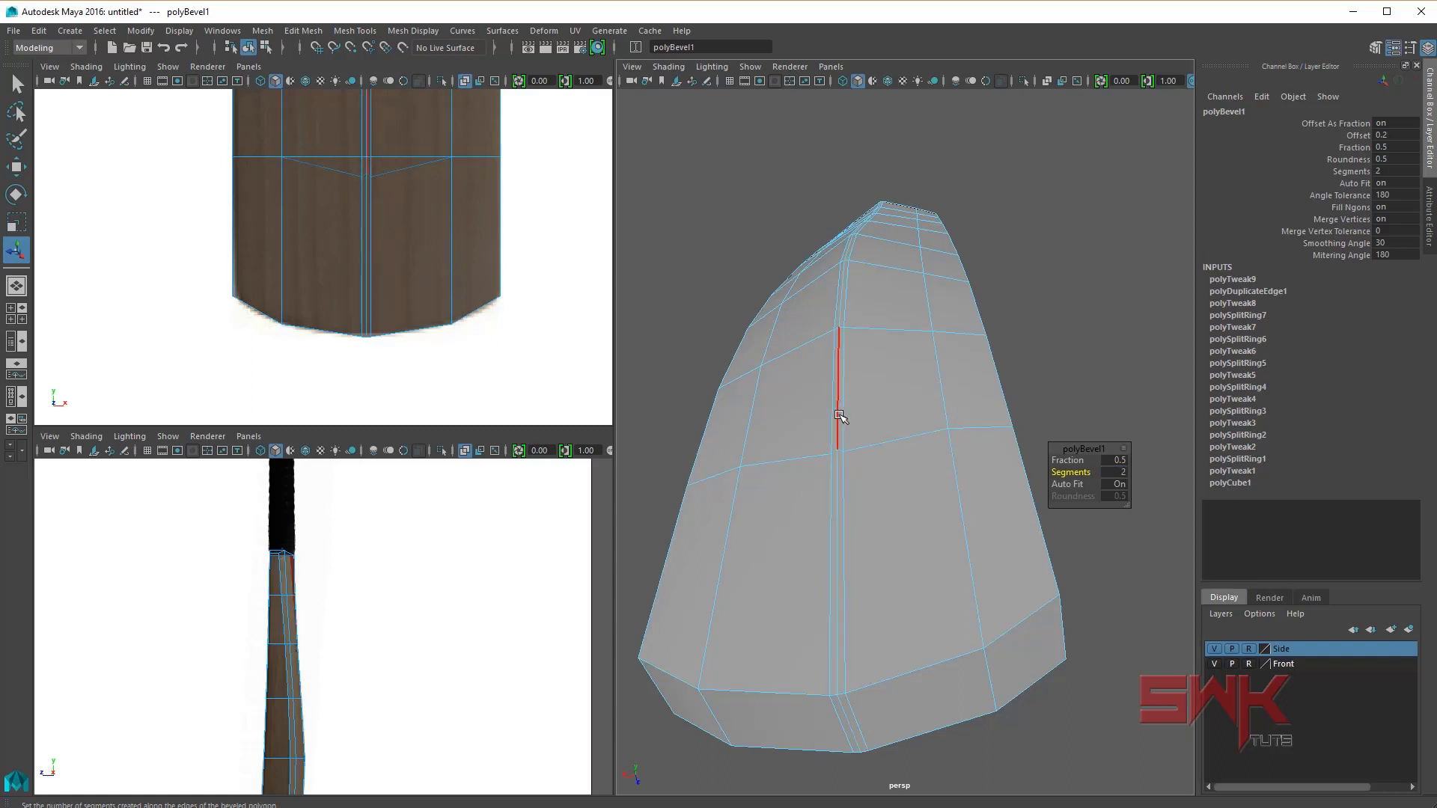
Step: Select the whole blade and narrow polyBevel1 to a Fraction of 0.25
{"action": "left_click_drag", "start_coordinate": [840, 416], "coordinate": [837, 353], "text": "alt"}
{"action": "right_click_drag", "start_coordinate": [837, 353], "coordinate": [905, 333]}
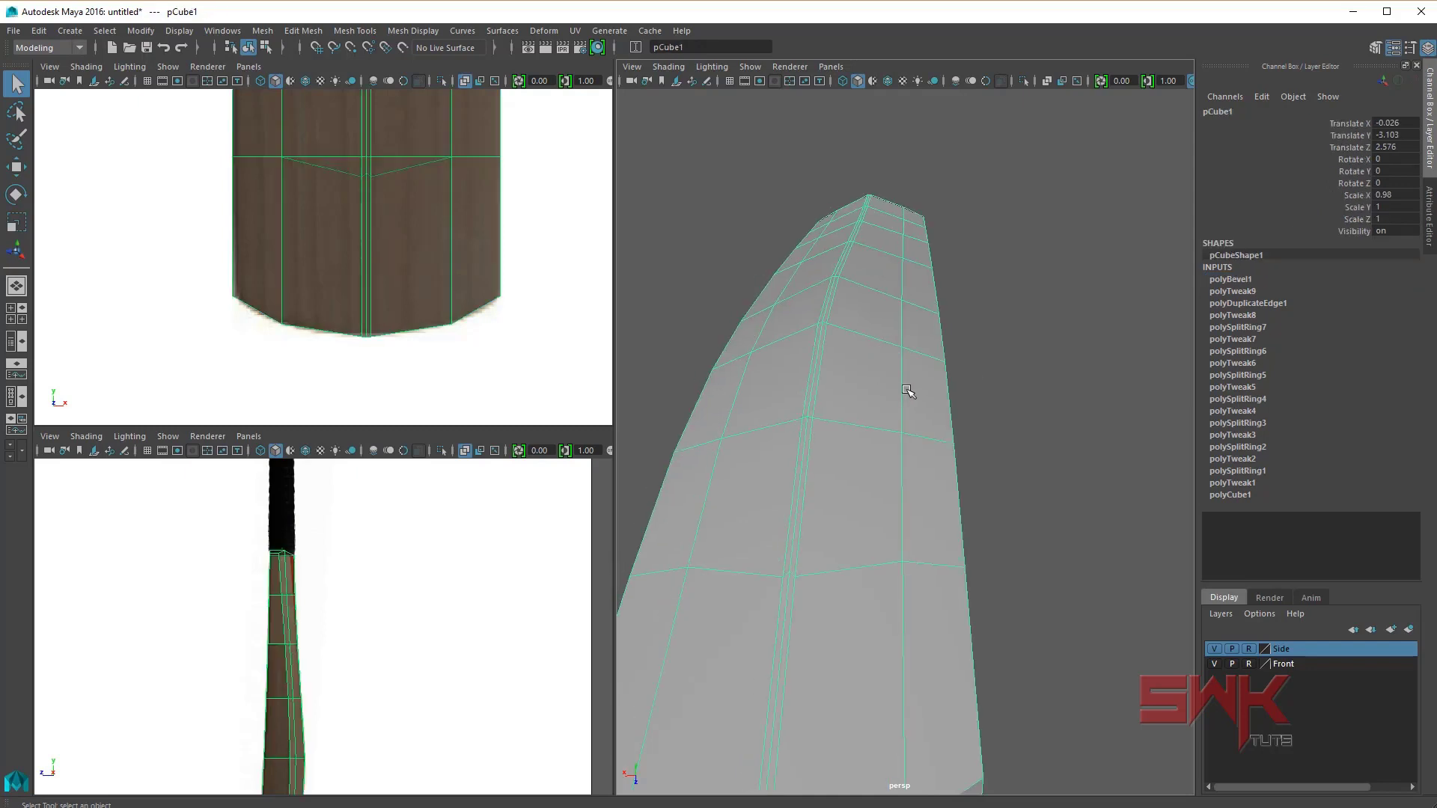
{"action": "left_click", "coordinate": [1232, 280]}
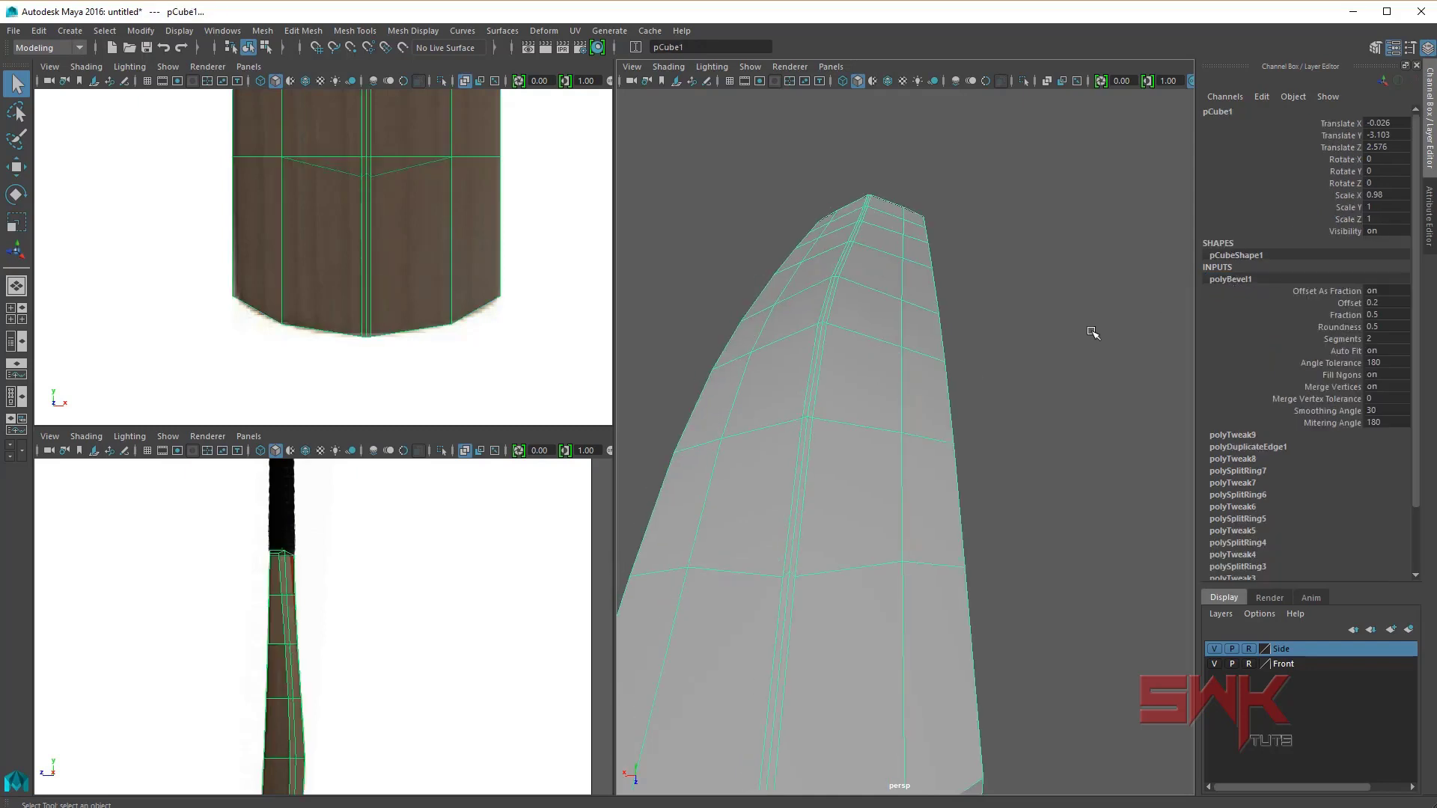
{"action": "key", "text": "t"}
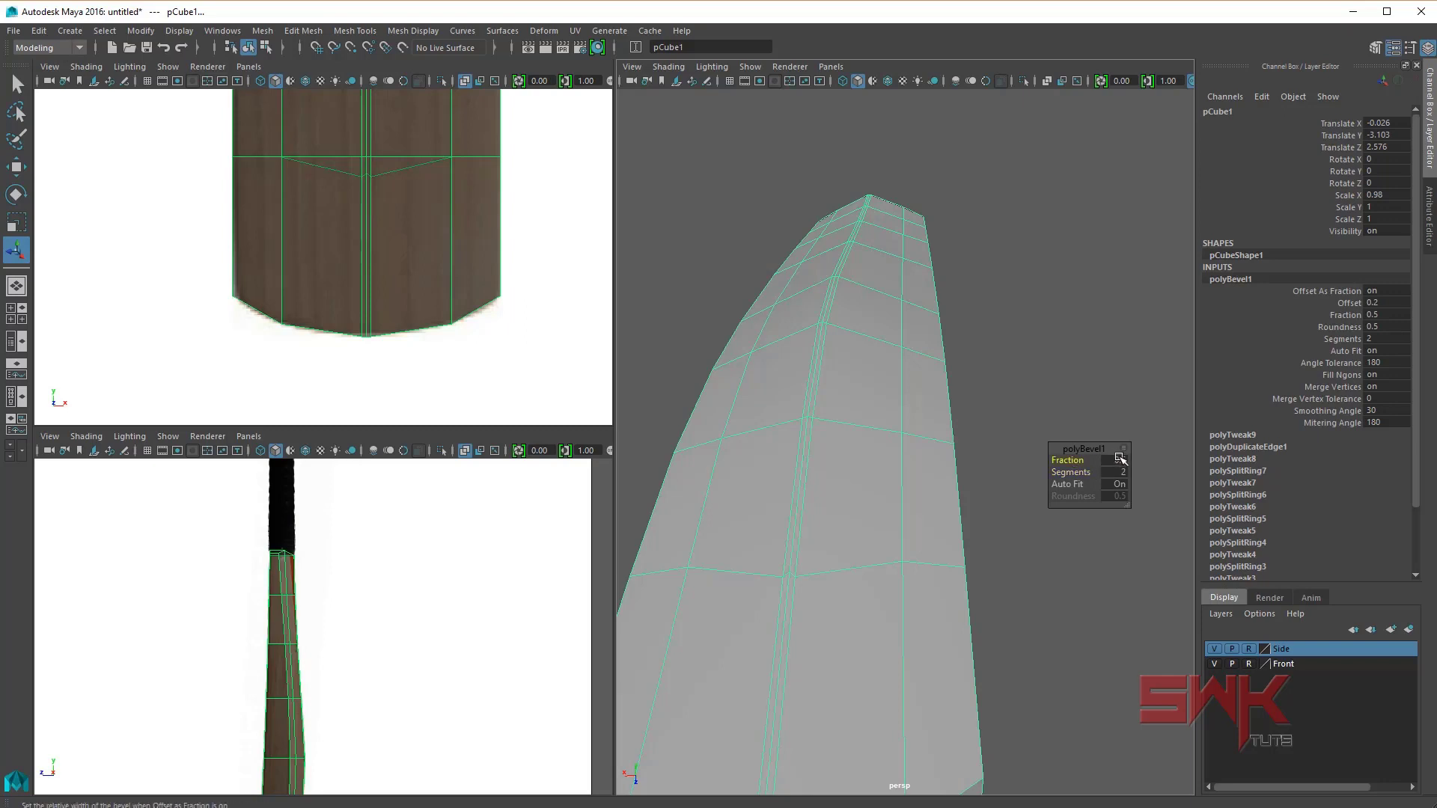
{"action": "left_click", "coordinate": [1115, 459]}
{"action": "type", "text": ".25"}
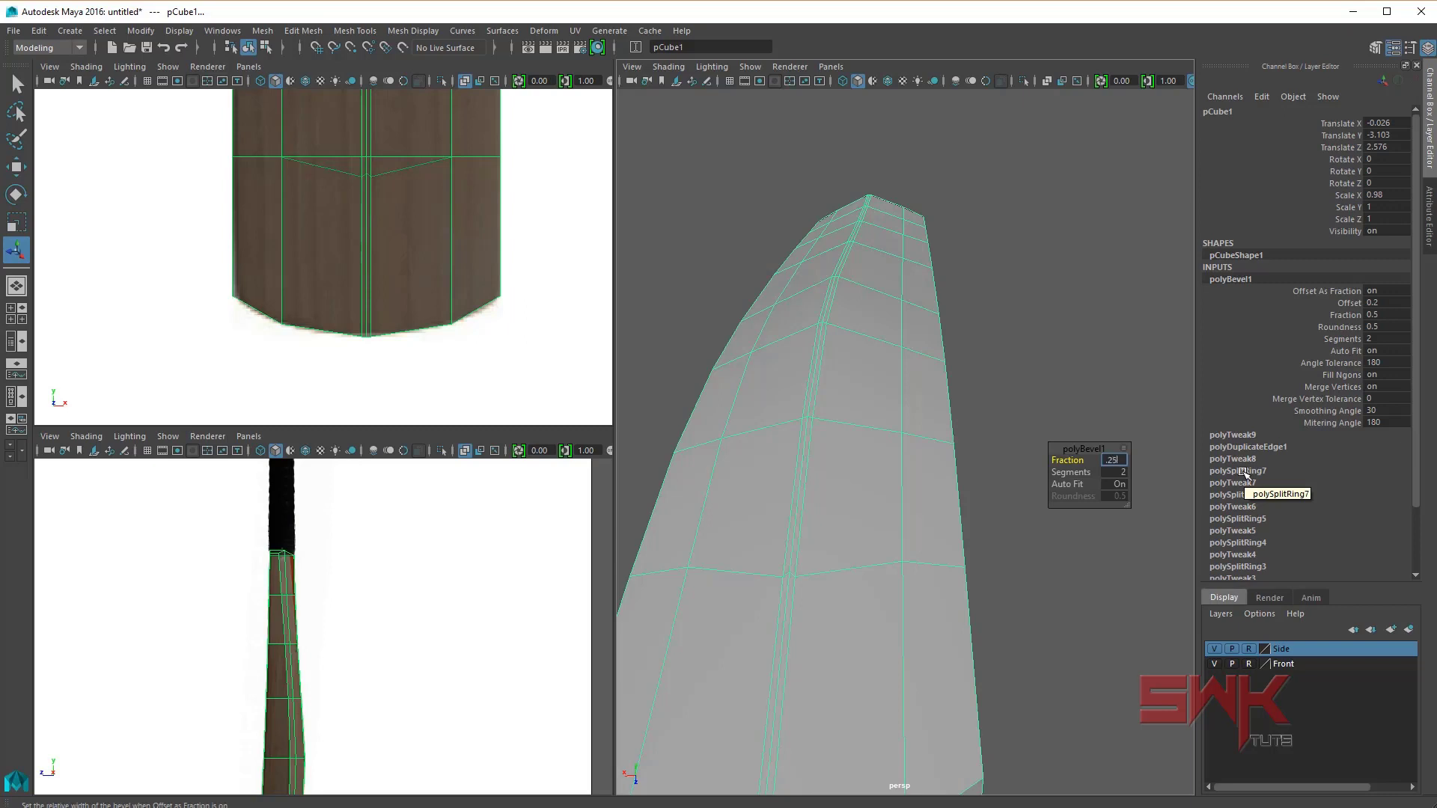
{"action": "key", "text": "Return"}
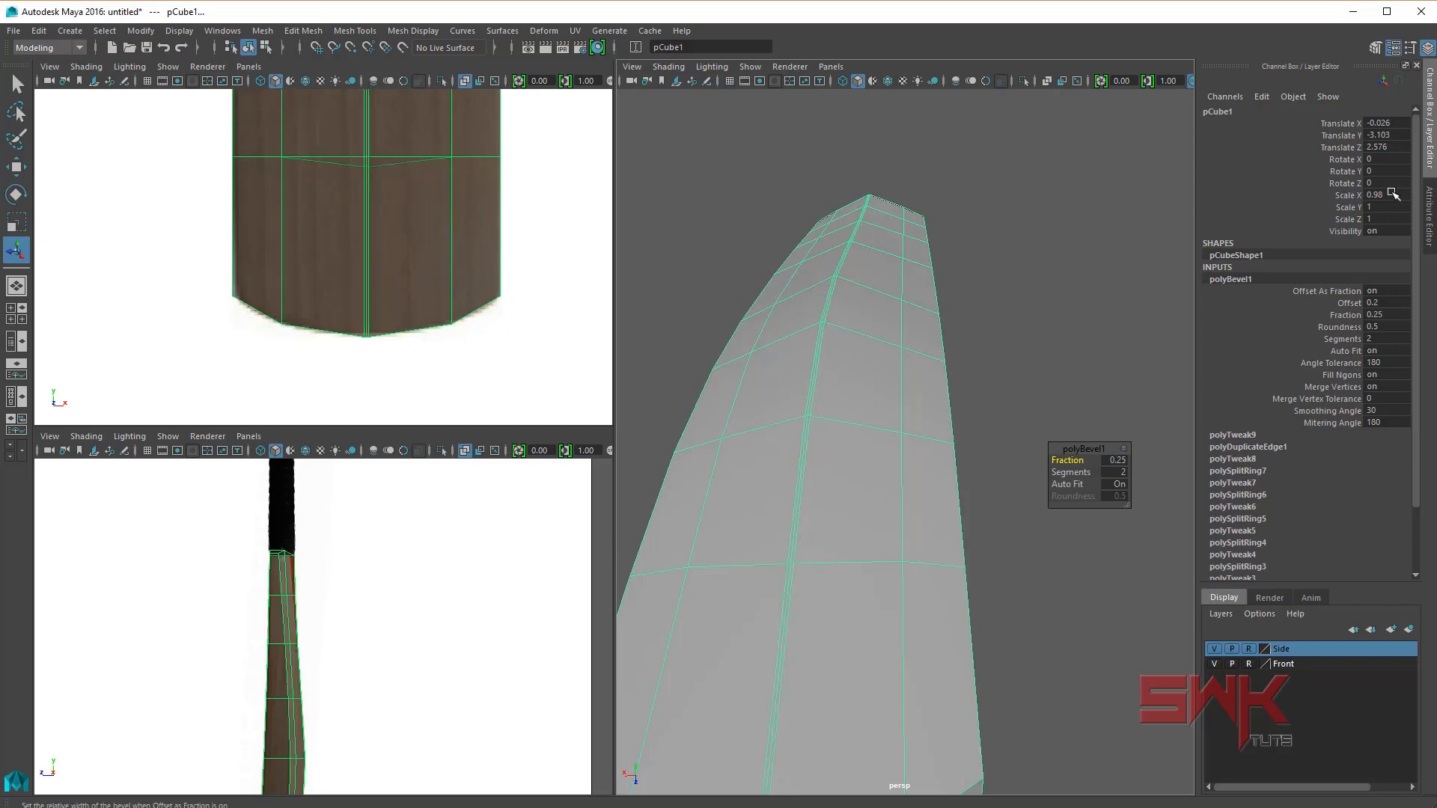
{"action": "left_click", "coordinate": [1065, 272]}
Step: Show the bevelled blade in smooth preview (3)
{"action": "left_click", "coordinate": [828, 427]}
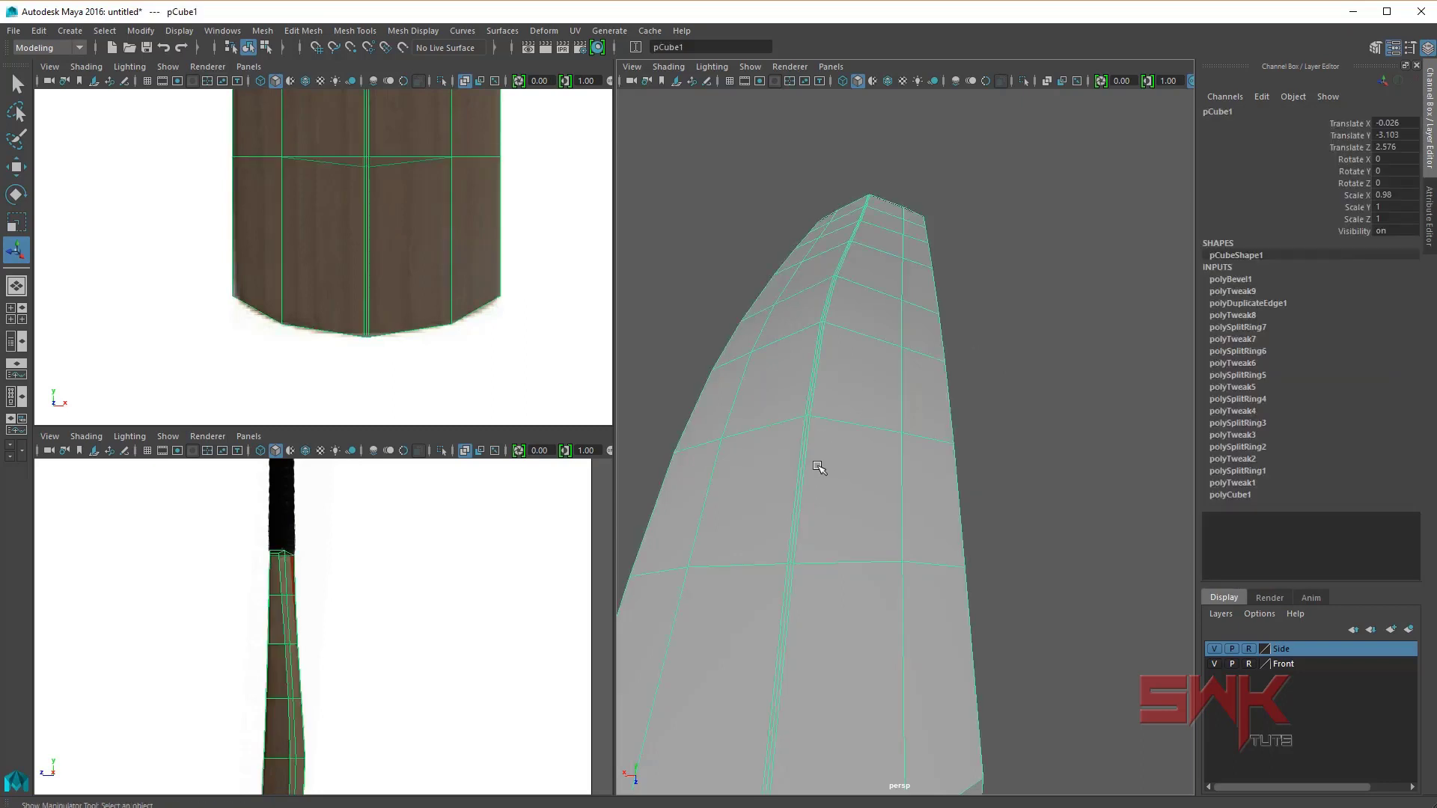
{"action": "left_click_drag", "start_coordinate": [815, 469], "coordinate": [864, 414], "text": "alt"}
{"action": "key", "text": "3"}
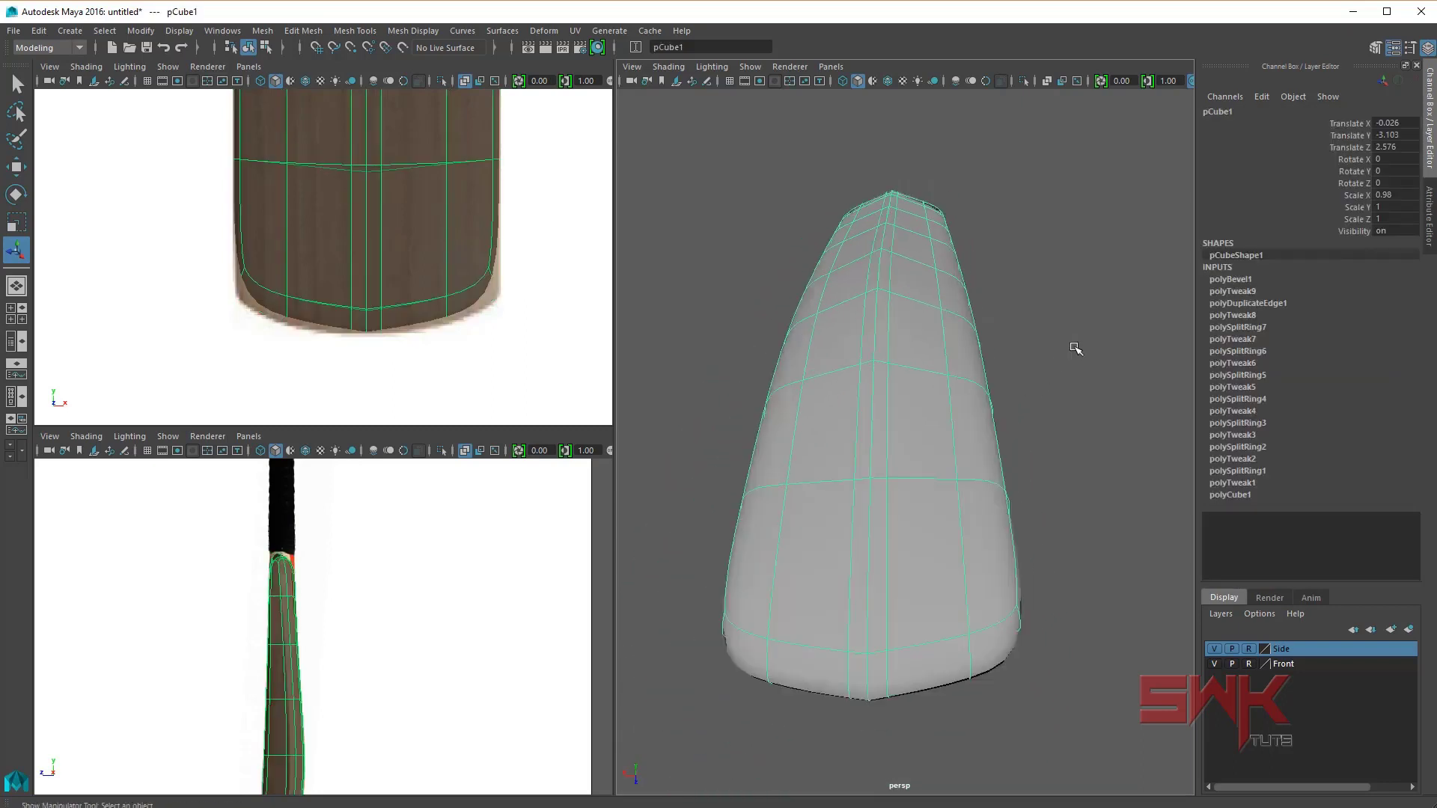
{"action": "left_click", "coordinate": [1077, 357]}
Step: Orbit the smoothed blade and compare it with the BAT.jpg reference photo
{"action": "mouse_move", "coordinate": [1039, 428]}
{"action": "left_mouse_down", "text": "alt"}
{"action": "mouse_move", "coordinate": [1004, 411]}
{"action": "mouse_move", "coordinate": [1011, 398]}
{"action": "mouse_move", "coordinate": [1090, 423]}
{"action": "mouse_move", "coordinate": [982, 324]}
{"action": "left_mouse_up", "text": "alt"}
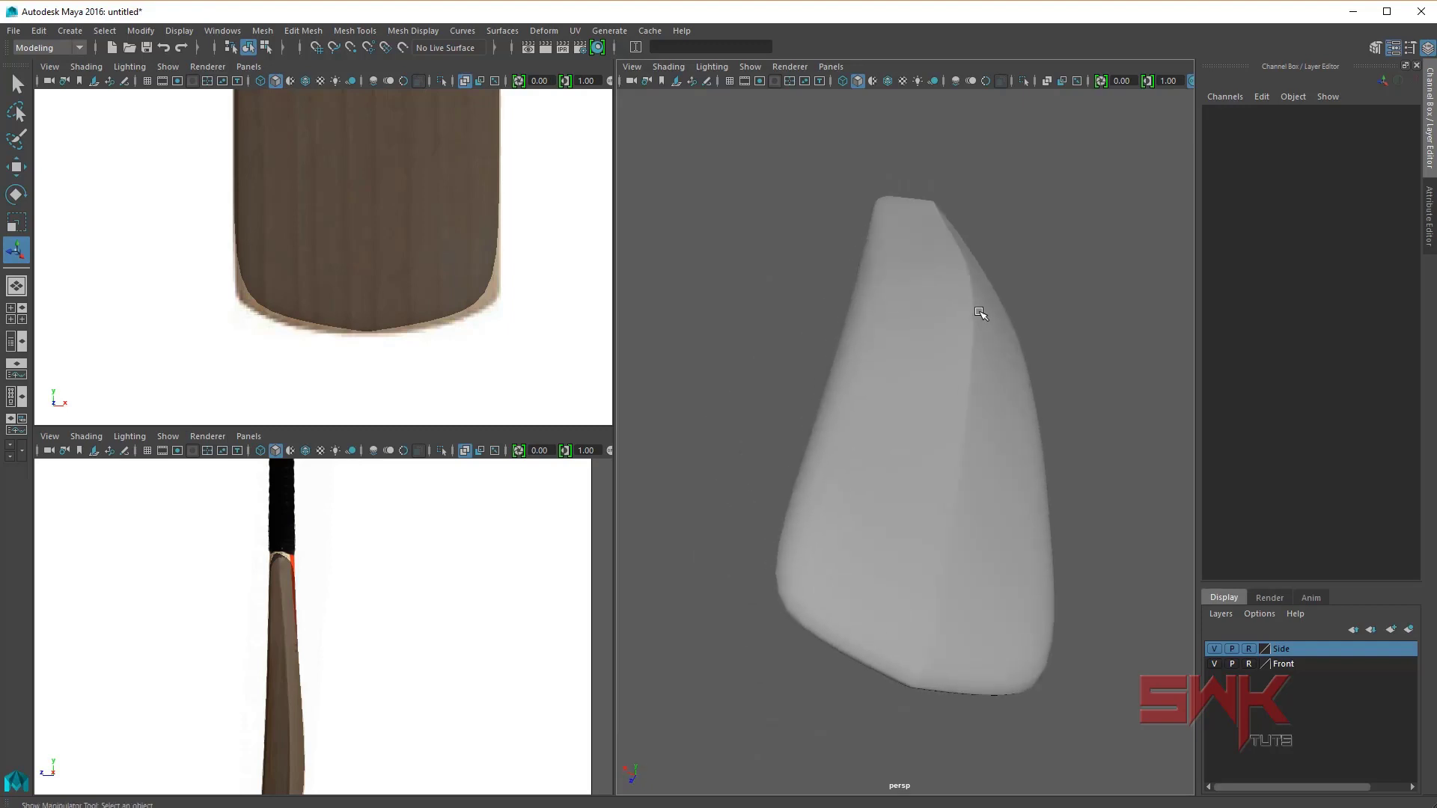
{"action": "right_click_drag", "start_coordinate": [982, 323], "coordinate": [808, 497]}
{"action": "key", "text": "alt+Tab"}
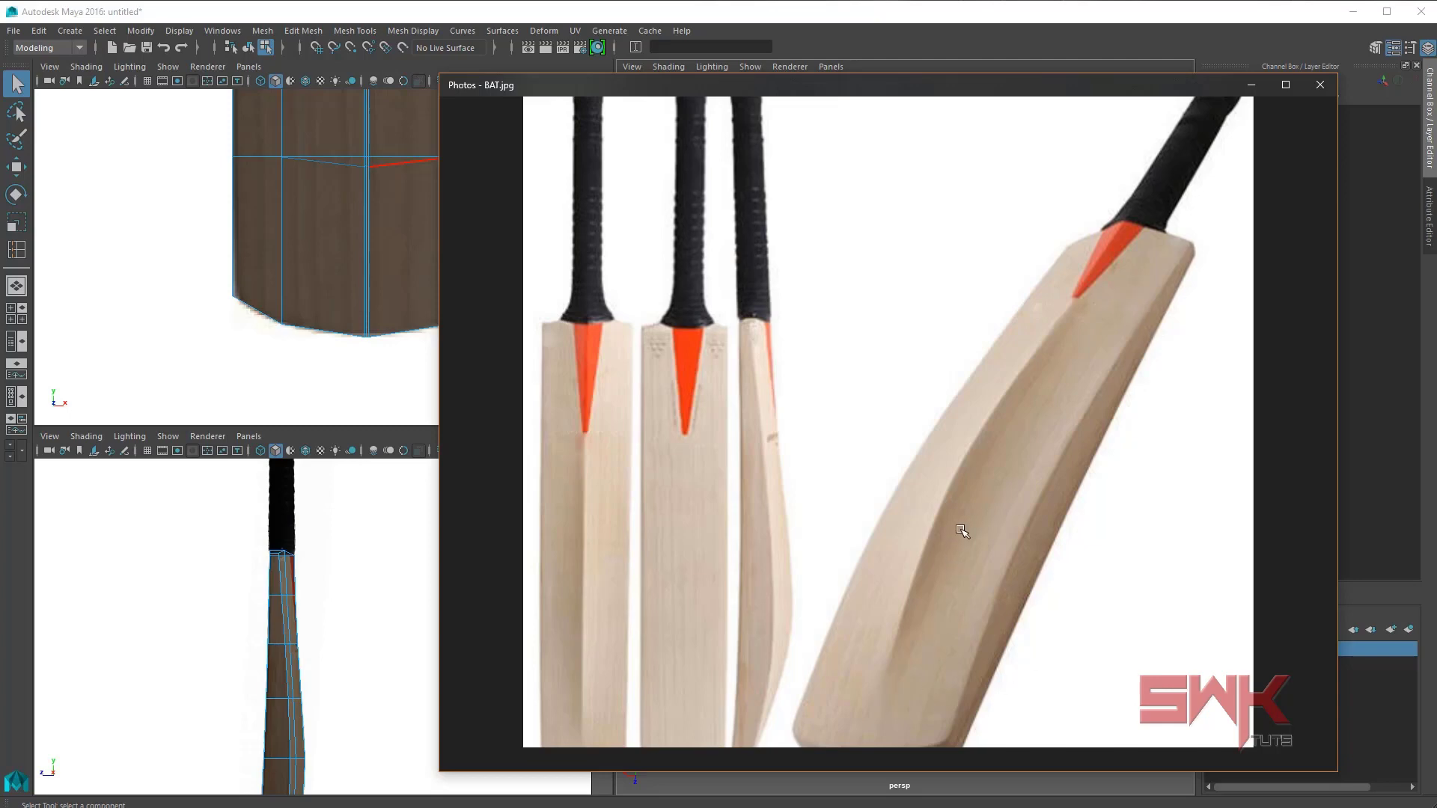
{"action": "key", "text": "alt+Tab"}
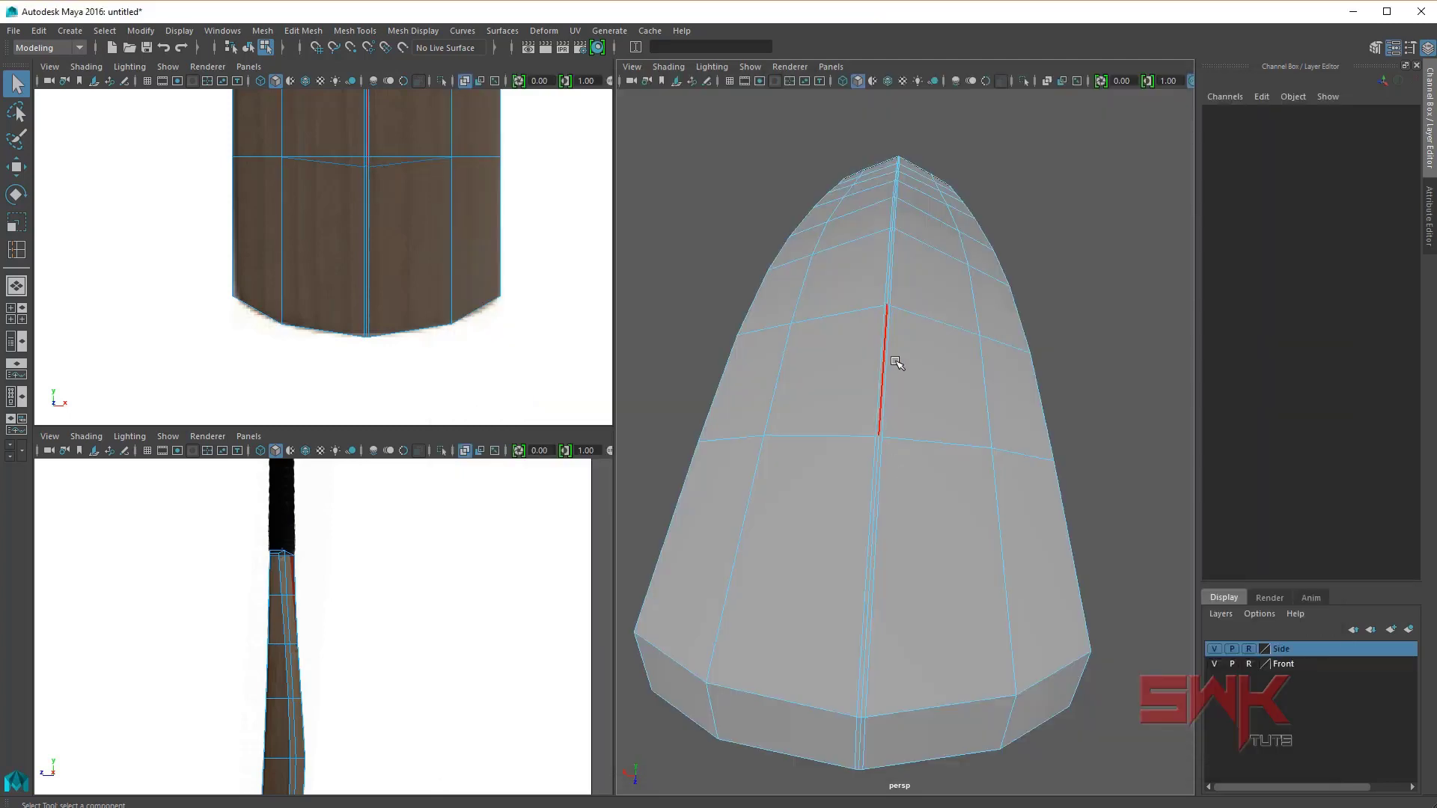
Step: Select the edges on both sides of the back ridge along the blade
{"action": "mouse_move", "coordinate": [898, 360]}
{"action": "left_mouse_down", "text": "alt"}
{"action": "mouse_move", "coordinate": [936, 391]}
{"action": "mouse_move", "coordinate": [877, 431]}
{"action": "mouse_move", "coordinate": [874, 494]}
{"action": "left_mouse_up", "text": "alt"}
{"action": "left_click", "coordinate": [803, 508]}
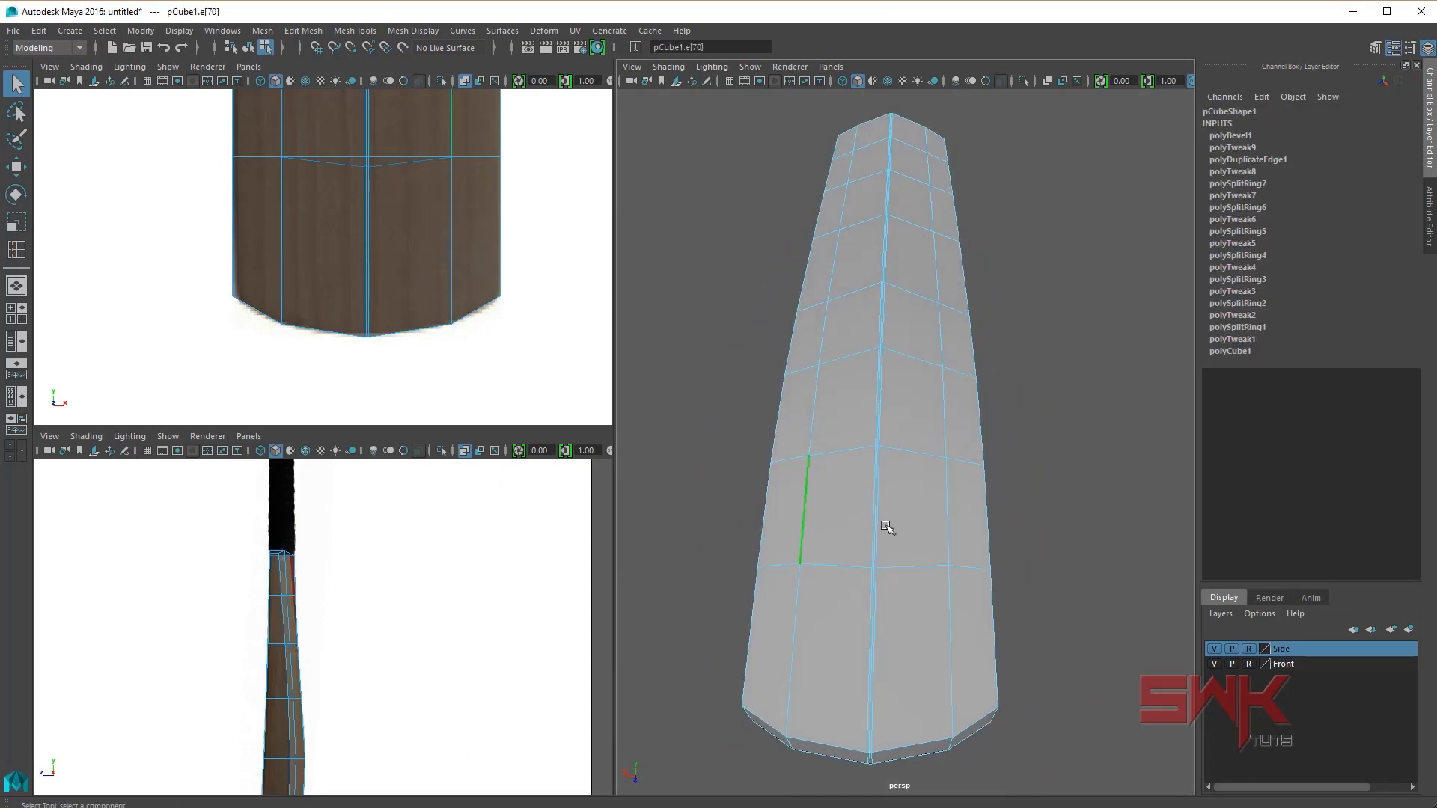
{"action": "left_click", "coordinate": [947, 509], "text": "shift"}
{"action": "left_click", "coordinate": [943, 417], "text": "shift"}
{"action": "left_click", "coordinate": [813, 412], "text": "shift"}
{"action": "left_click", "coordinate": [943, 327], "text": "shift"}
{"action": "left_click", "coordinate": [936, 268], "text": "shift"}
{"action": "left_click", "coordinate": [840, 263], "text": "shift"}
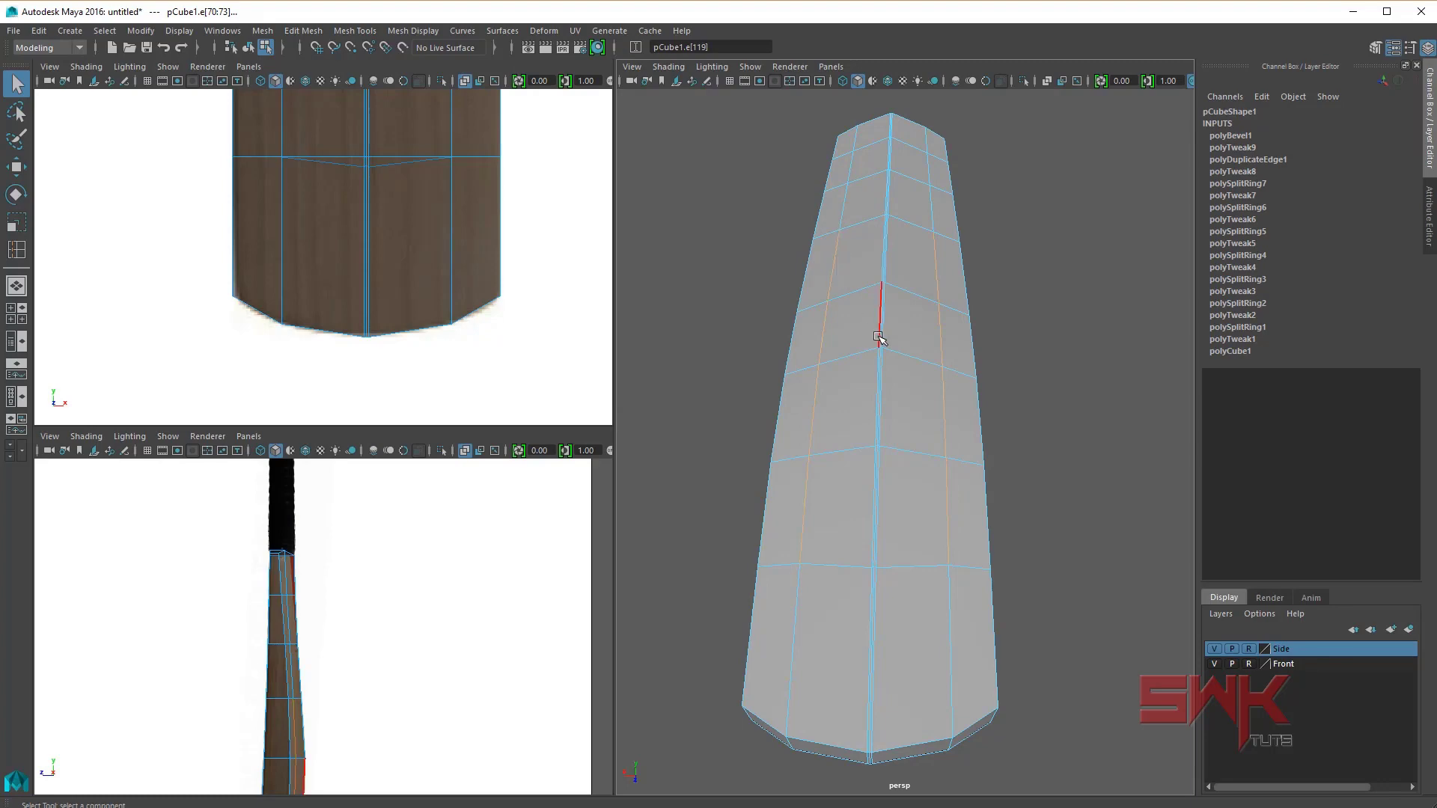
Step: Scale the ridge-side edges in X to about 0.945, checking the bat photo
{"action": "key", "text": "r"}
{"action": "key", "text": "alt+Tab"}
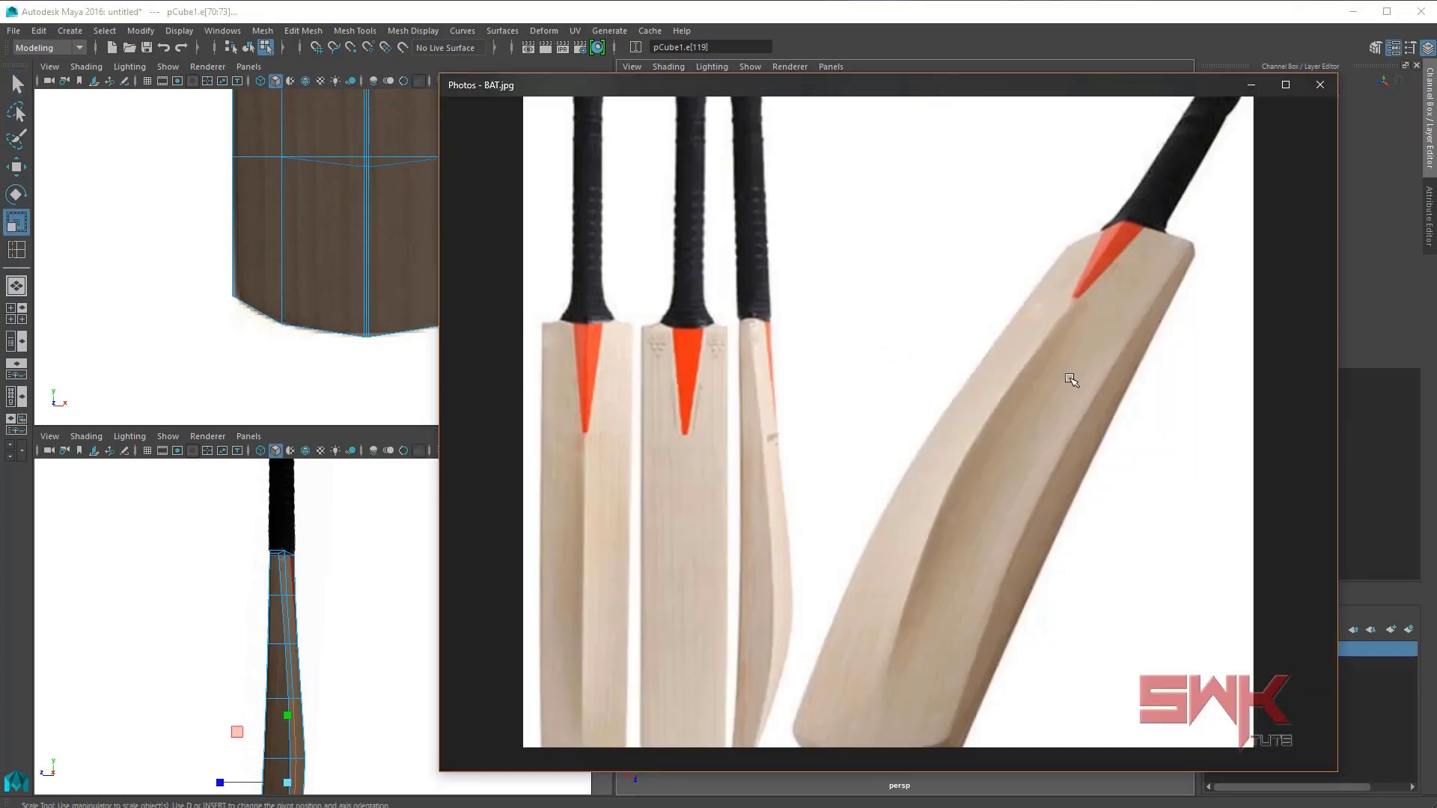
{"action": "key", "text": "alt+Tab"}
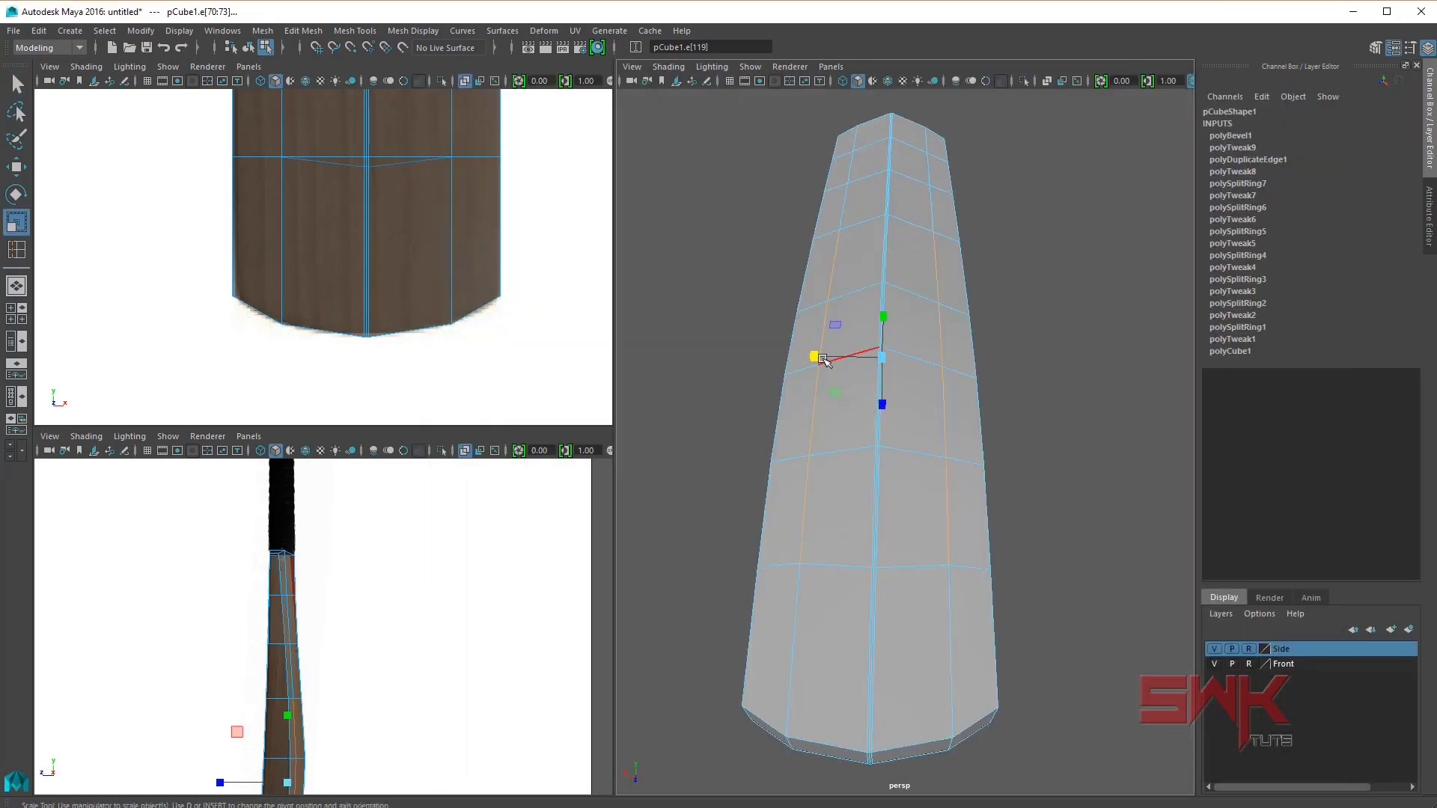
{"action": "mouse_move", "coordinate": [816, 356]}
{"action": "left_mouse_down"}
{"action": "mouse_move", "coordinate": [811, 343]}
{"action": "mouse_move", "coordinate": [831, 348]}
{"action": "left_mouse_up"}
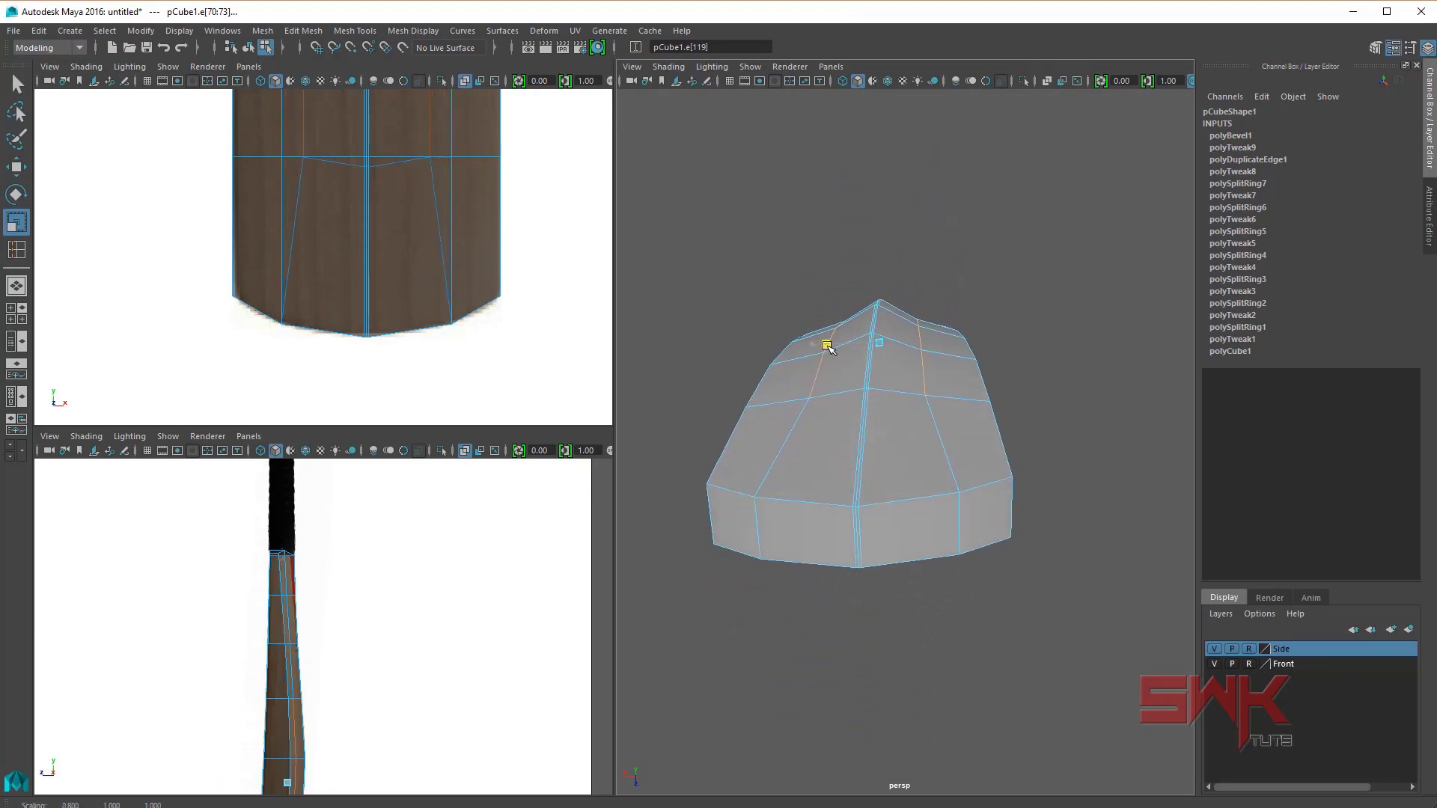
Step: Move the ridge edges along Z in the side view to match the reference
{"action": "key", "text": "w"}
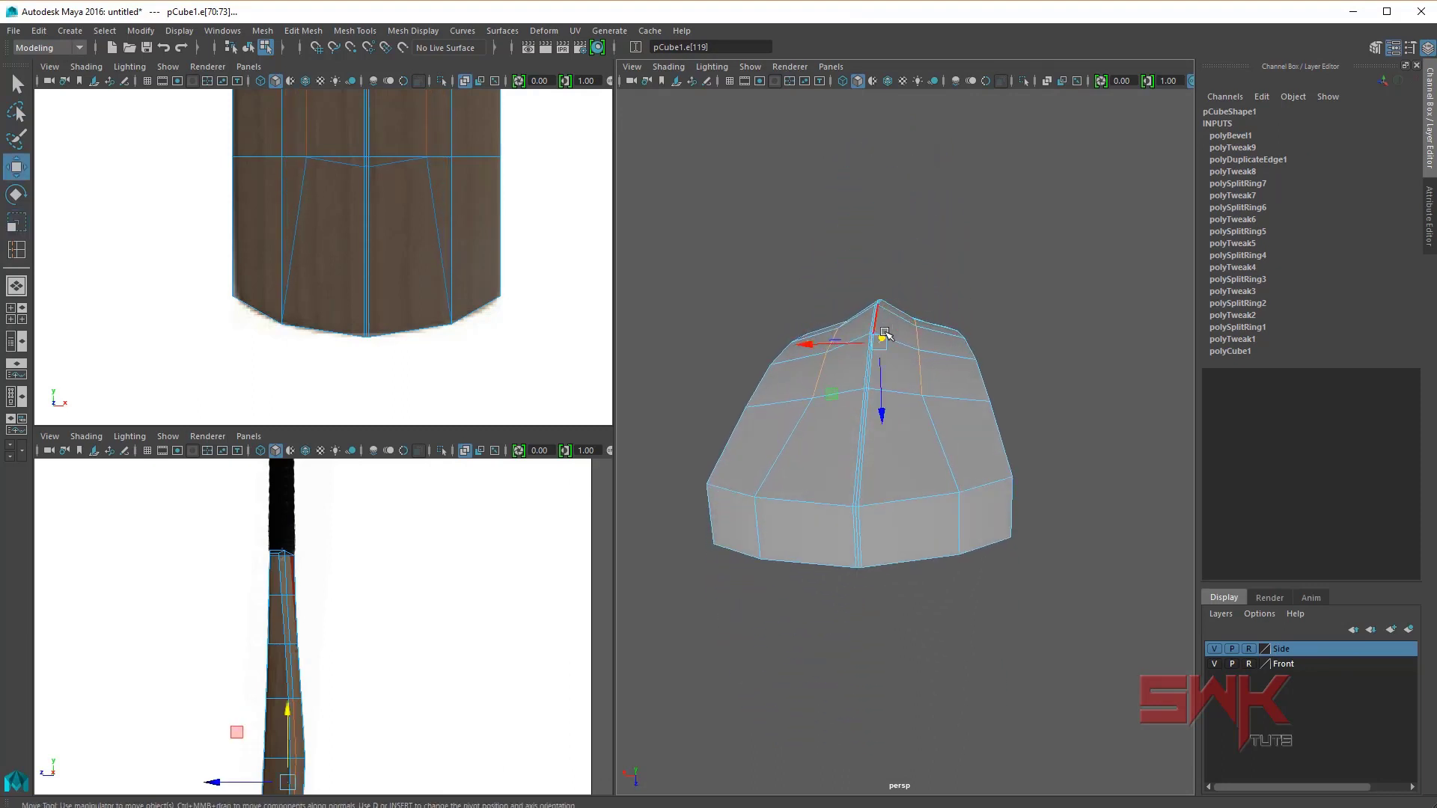
{"action": "scroll", "coordinate": [507, 522], "scroll_direction": "up", "scroll_amount": 3}
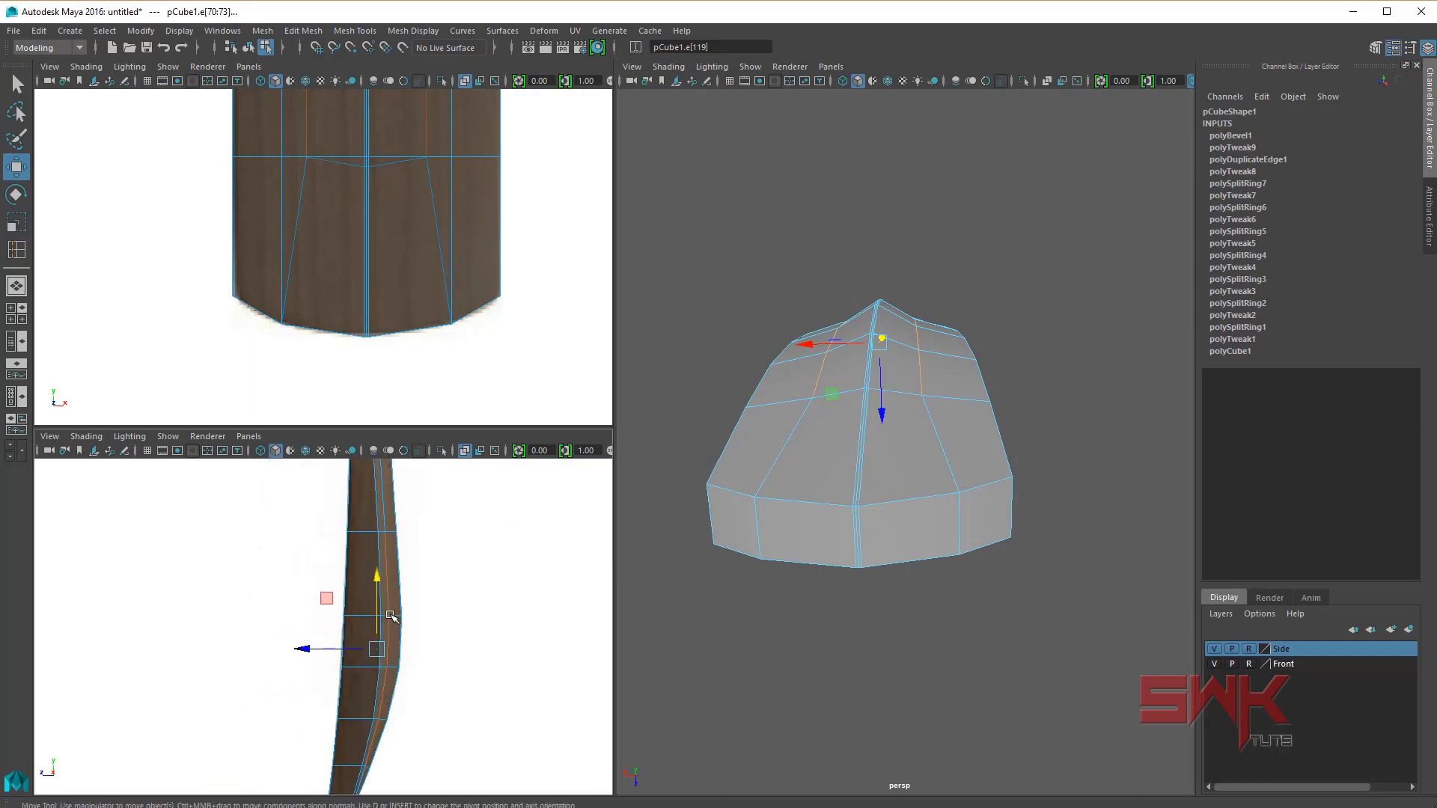
{"action": "middle_click_drag", "start_coordinate": [507, 522], "coordinate": [414, 655], "text": "alt"}
{"action": "left_click", "coordinate": [347, 658]}
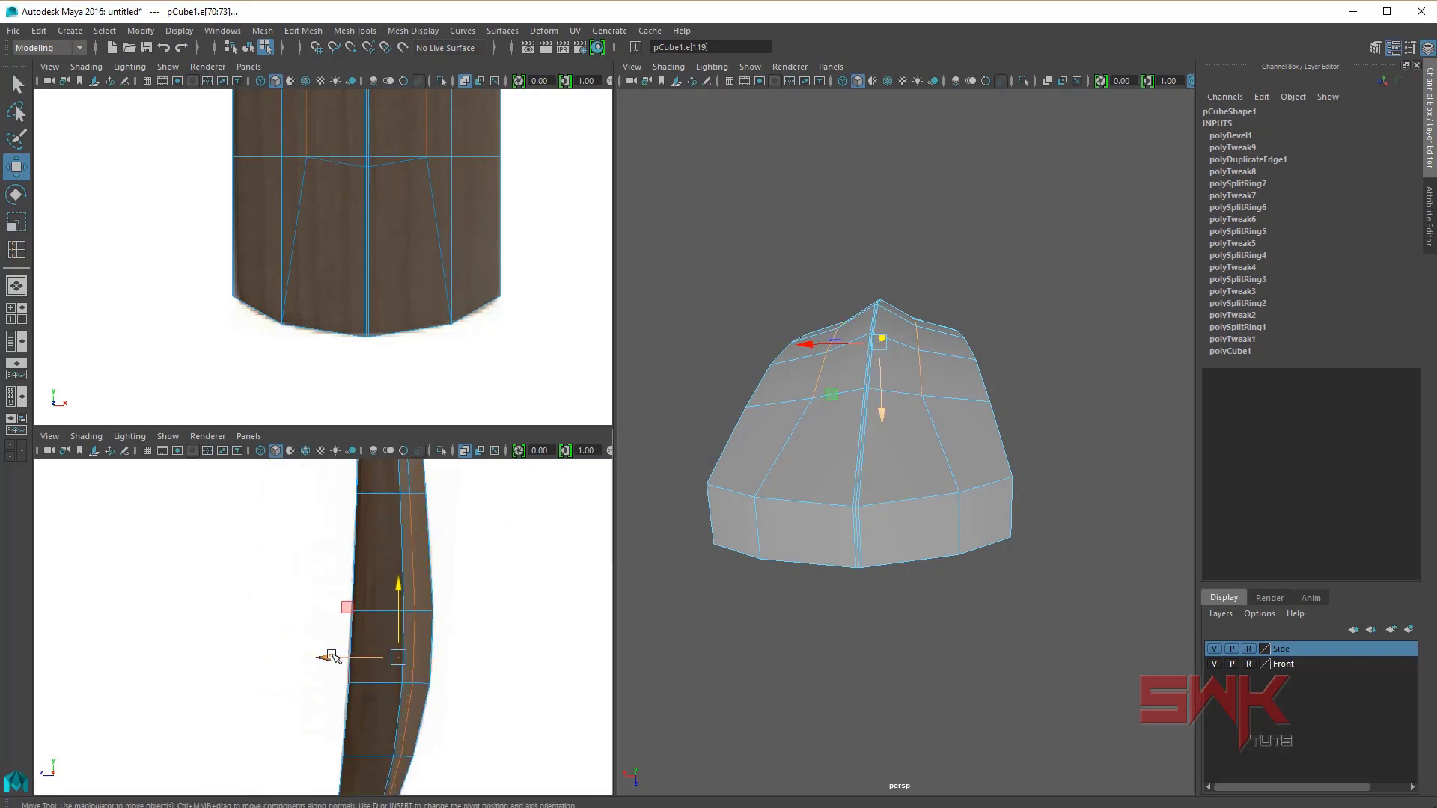
{"action": "left_click_drag", "start_coordinate": [331, 656], "coordinate": [332, 654]}
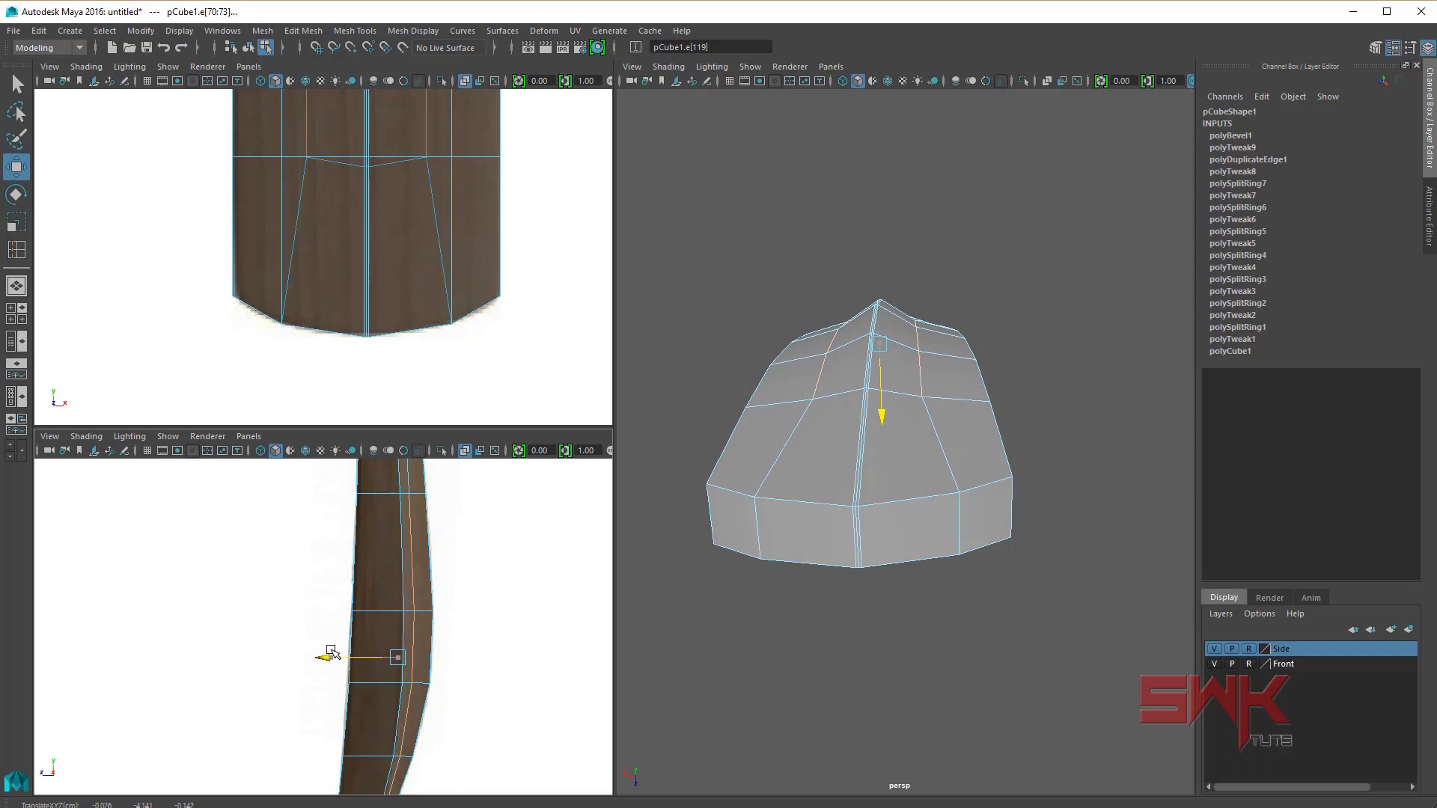
Step: Drop the topmost edge from the selection and bring up the bat photo
{"action": "left_click_drag", "start_coordinate": [830, 501], "coordinate": [837, 561], "text": "alt"}
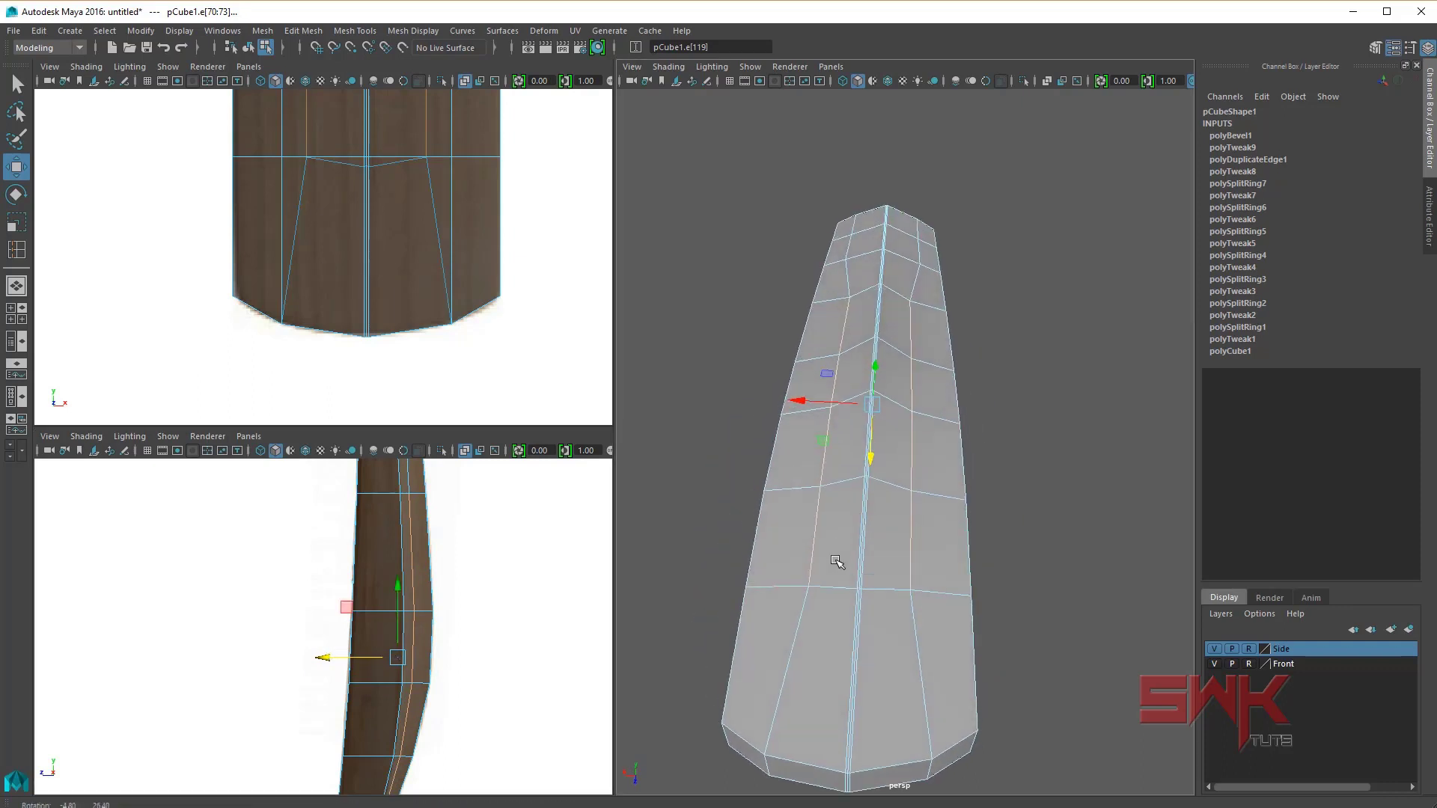
{"action": "left_click_drag", "start_coordinate": [978, 283], "coordinate": [815, 318], "text": "ctrl"}
{"action": "middle_click_drag", "start_coordinate": [871, 591], "coordinate": [872, 575], "text": "alt"}
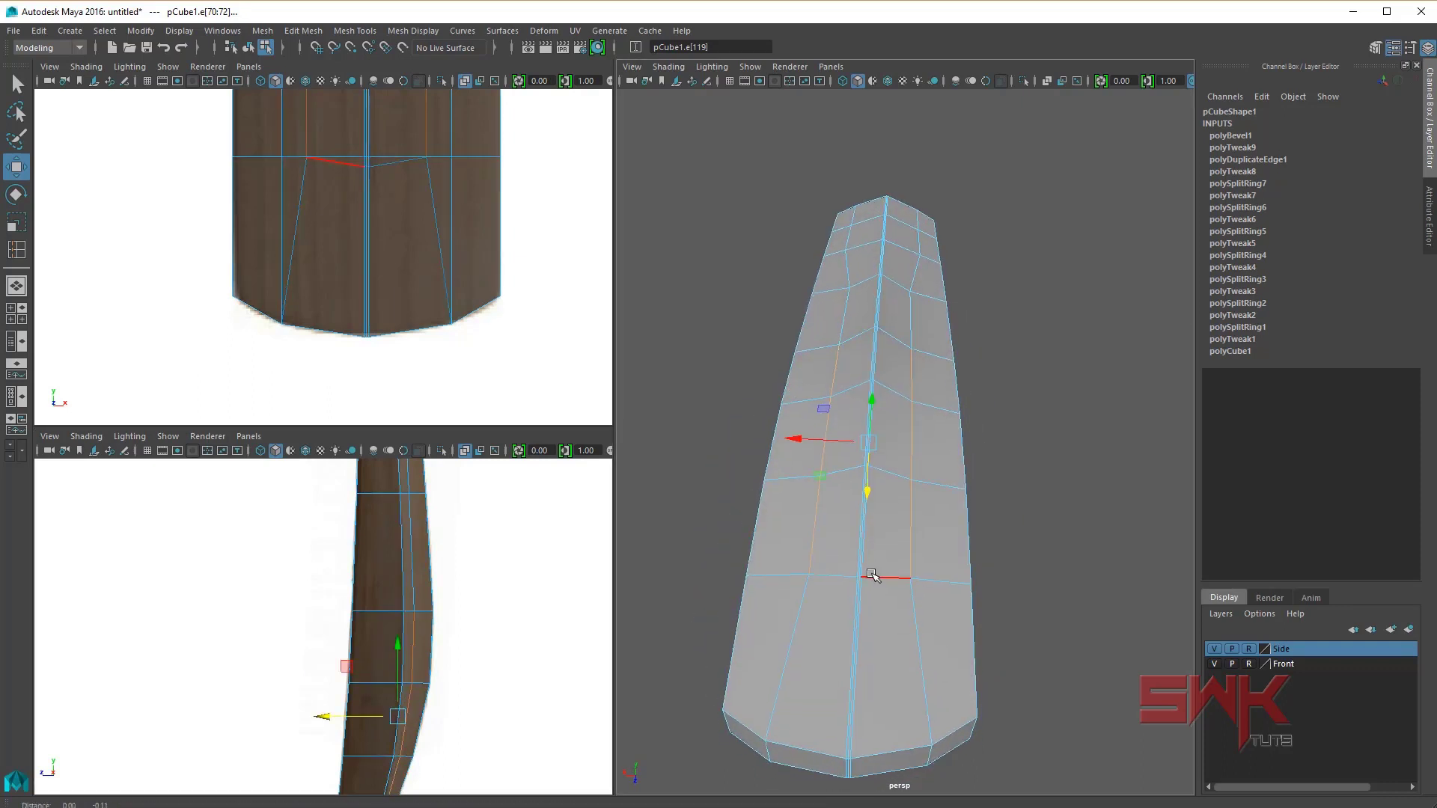
{"action": "left_click_drag", "start_coordinate": [871, 574], "coordinate": [850, 497], "text": "alt"}
{"action": "key", "text": "alt+Tab"}
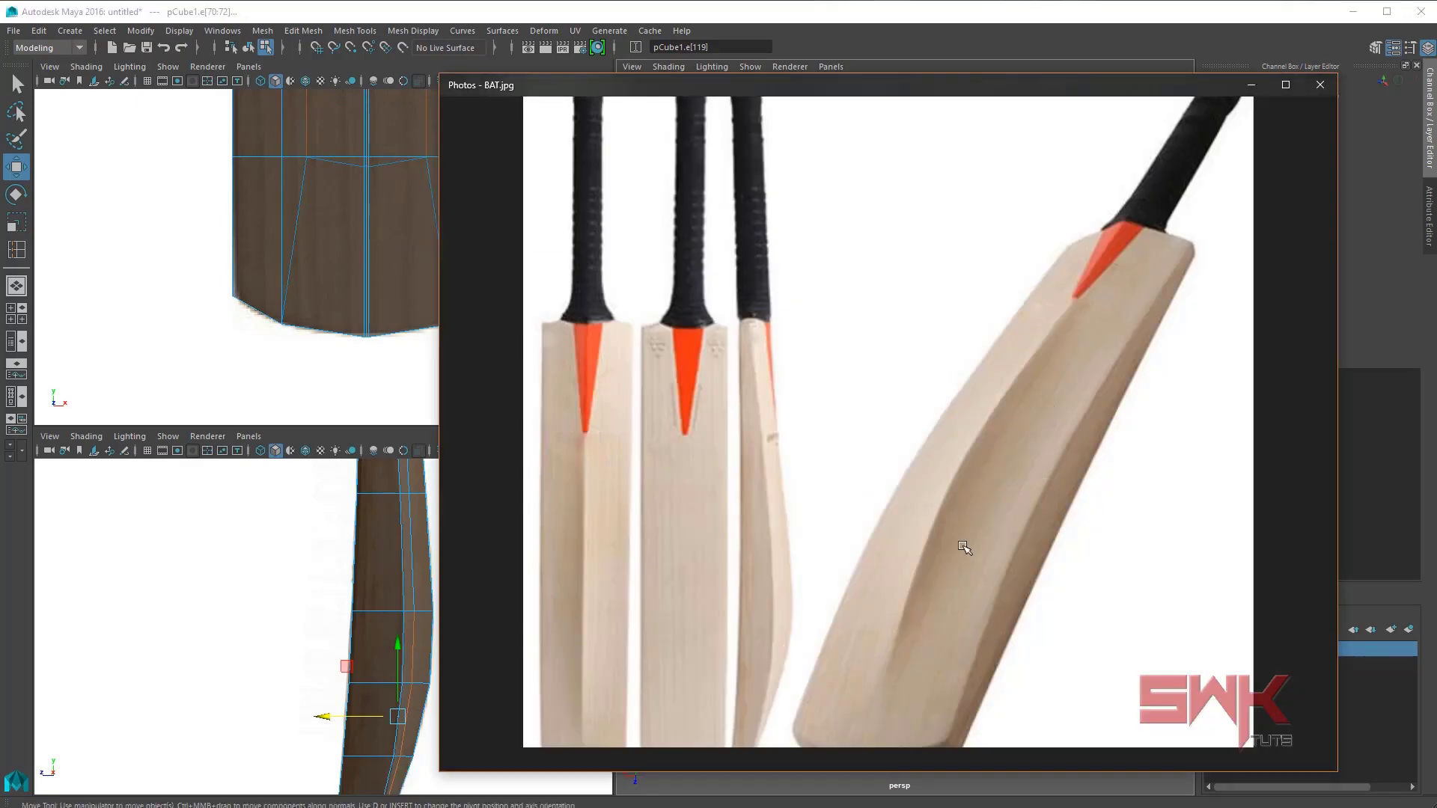
Step: Scale the ridge edges slightly in X, then narrow the upper ones to about 0.94
{"action": "key", "text": "alt+Tab"}
{"action": "key", "text": "e"}
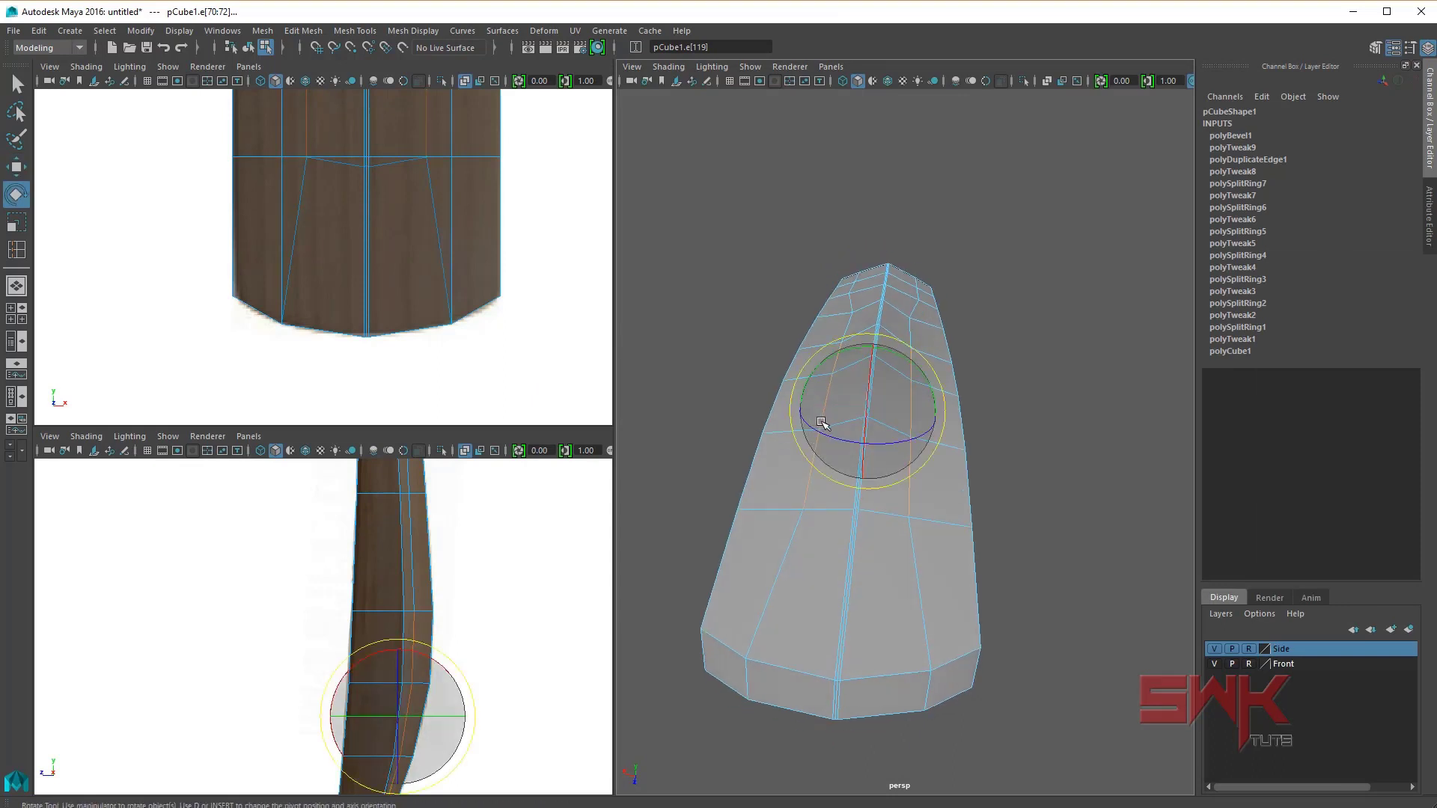
{"action": "key", "text": "r"}
{"action": "left_click_drag", "start_coordinate": [799, 408], "coordinate": [807, 407]}
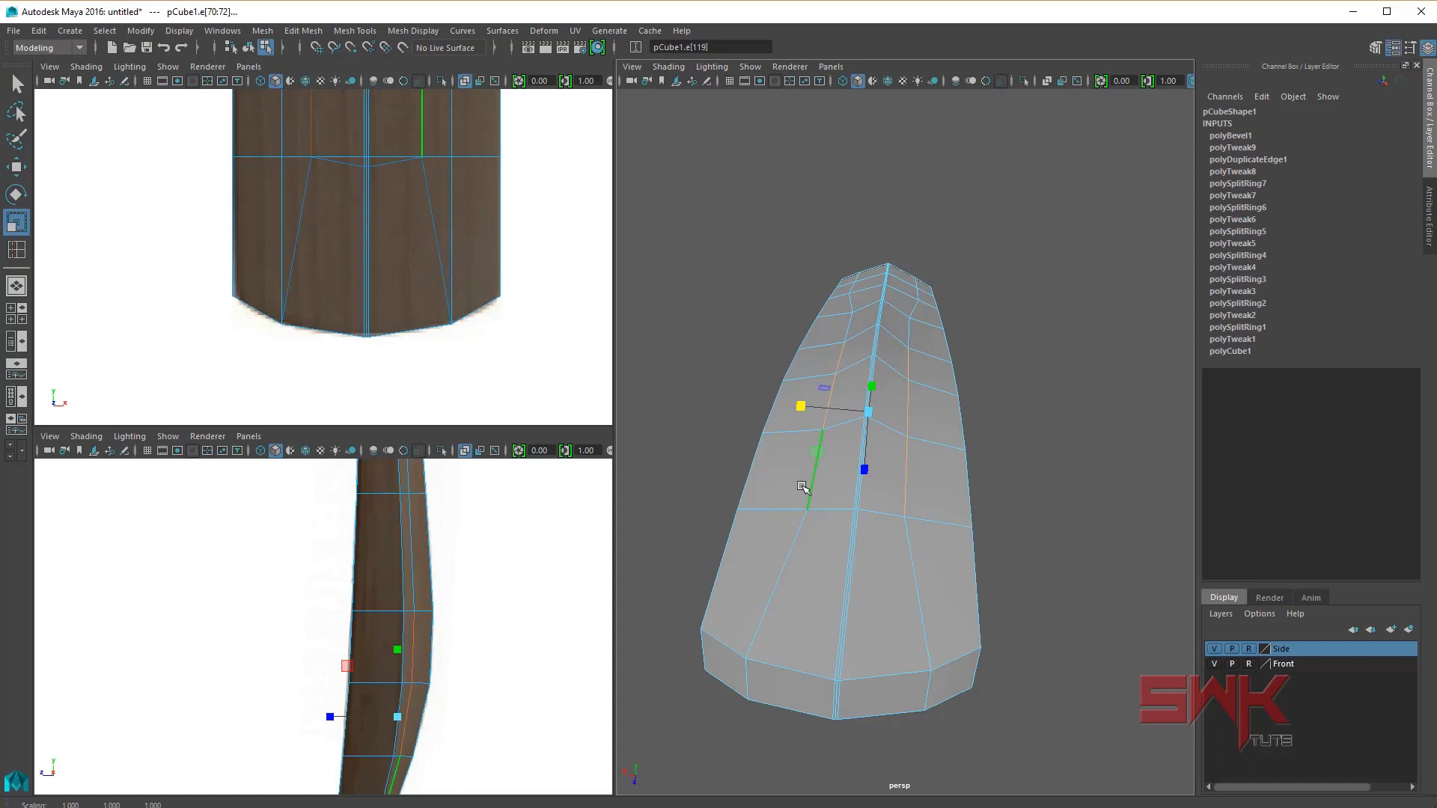
{"action": "left_click", "coordinate": [902, 481], "text": "shift"}
{"action": "mouse_move", "coordinate": [797, 379]}
{"action": "left_mouse_down"}
{"action": "mouse_move", "coordinate": [952, 410]}
{"action": "mouse_move", "coordinate": [838, 325]}
{"action": "left_mouse_up"}
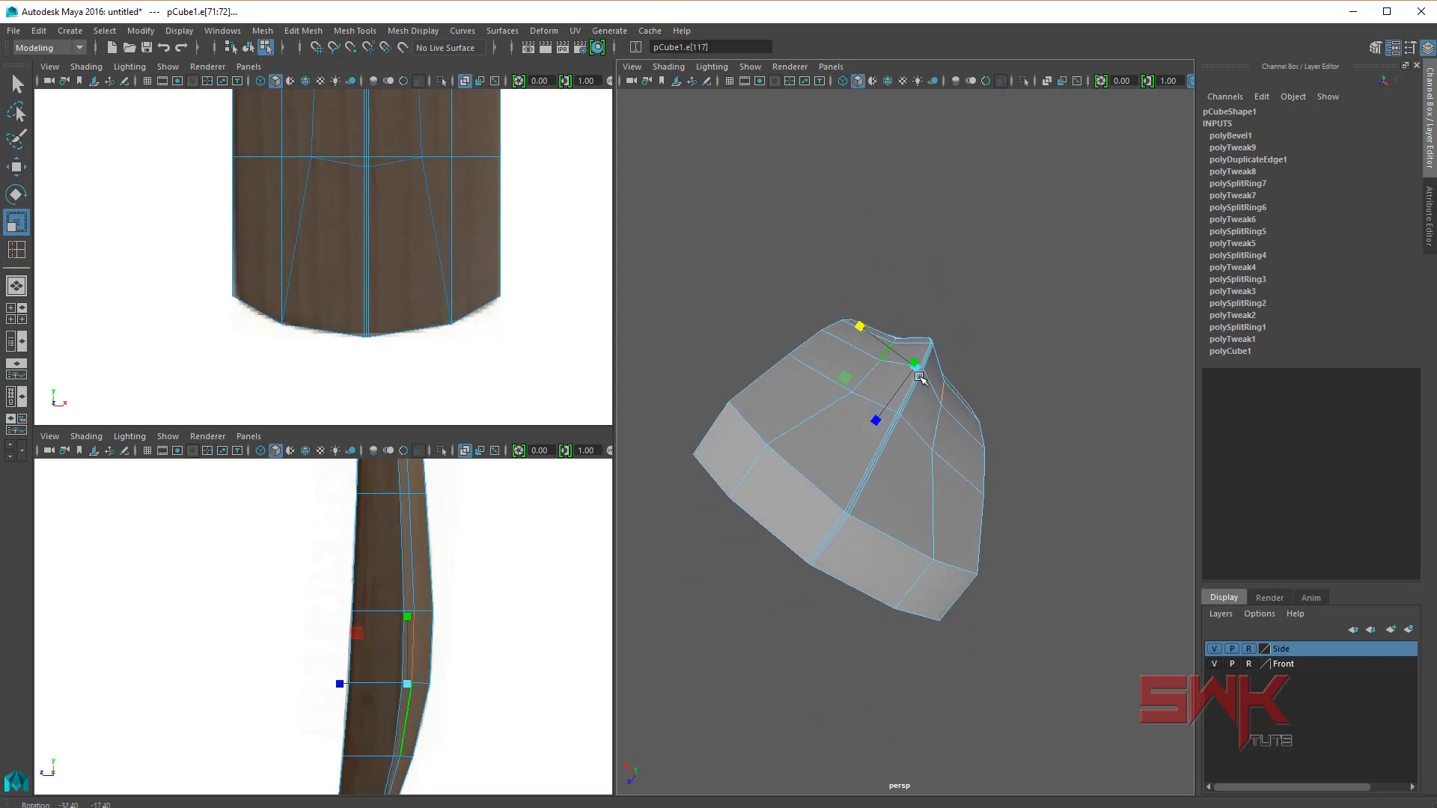
Step: Narrow a single remaining ridge edge slightly further in X
{"action": "left_click", "coordinate": [838, 325], "text": "ctrl"}
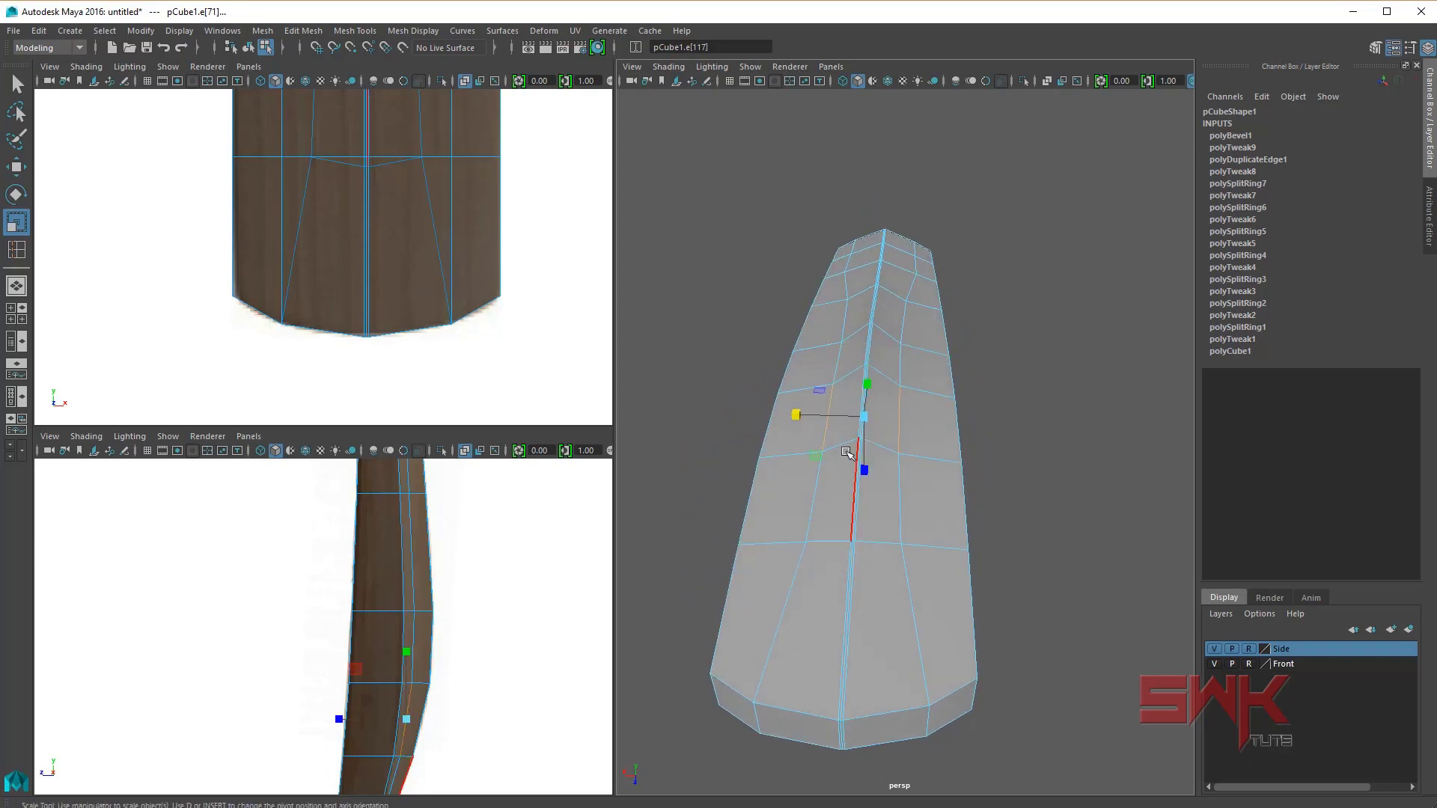
{"action": "left_click_drag", "start_coordinate": [799, 411], "coordinate": [806, 411]}
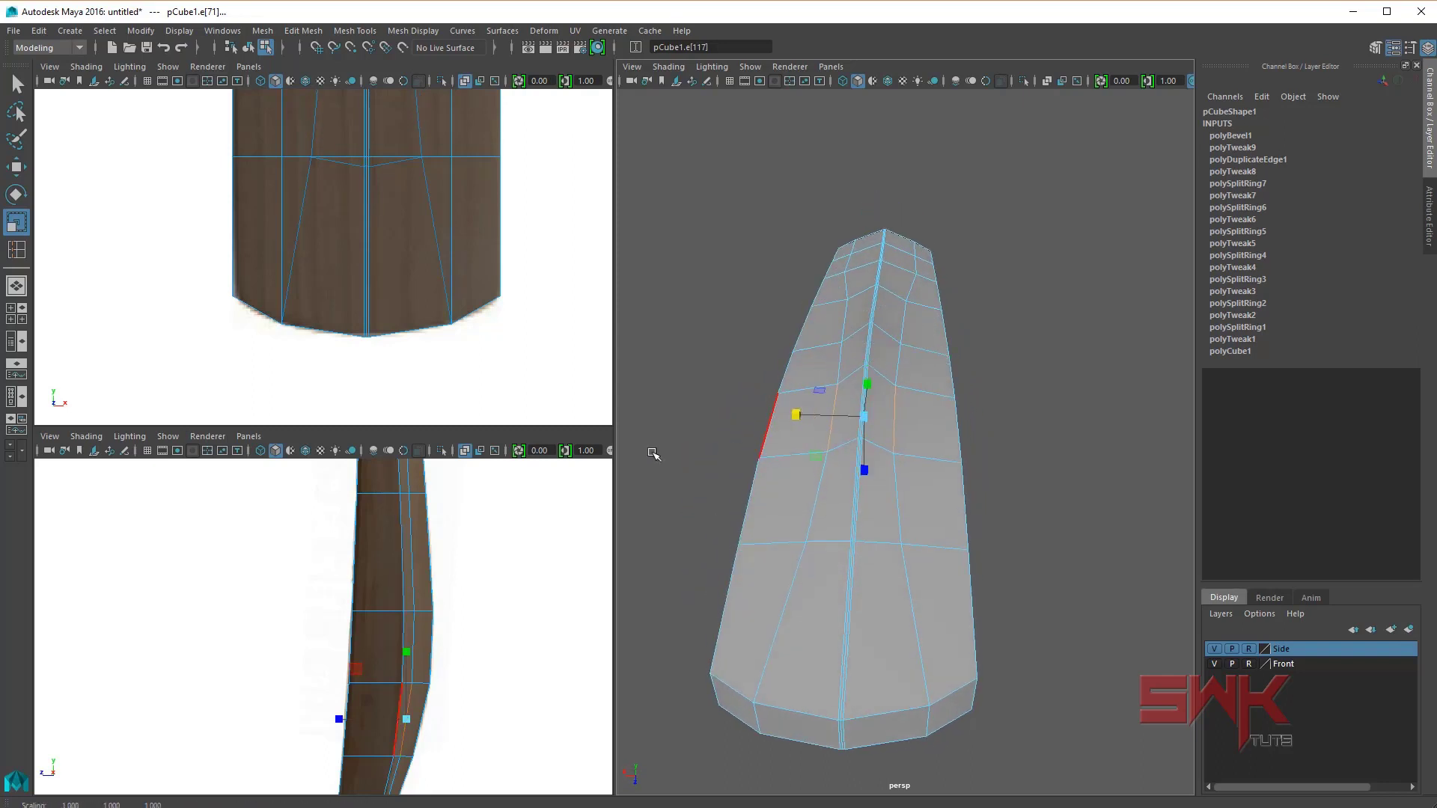
{"action": "key", "text": "w"}
{"action": "key", "text": "q"}
{"action": "mouse_move", "coordinate": [465, 644]}
{"action": "right_mouse_down", "text": "alt"}
{"action": "mouse_move", "coordinate": [470, 550]}
{"action": "mouse_move", "coordinate": [420, 667]}
{"action": "mouse_move", "coordinate": [388, 604]}
{"action": "mouse_move", "coordinate": [442, 657]}
{"action": "mouse_move", "coordinate": [519, 657]}
{"action": "right_mouse_up", "text": "alt"}
Step: Move the ridge vertices along the side outline to fit the reference profile
{"action": "right_click_drag", "start_coordinate": [402, 648], "coordinate": [359, 731], "text": "alt"}
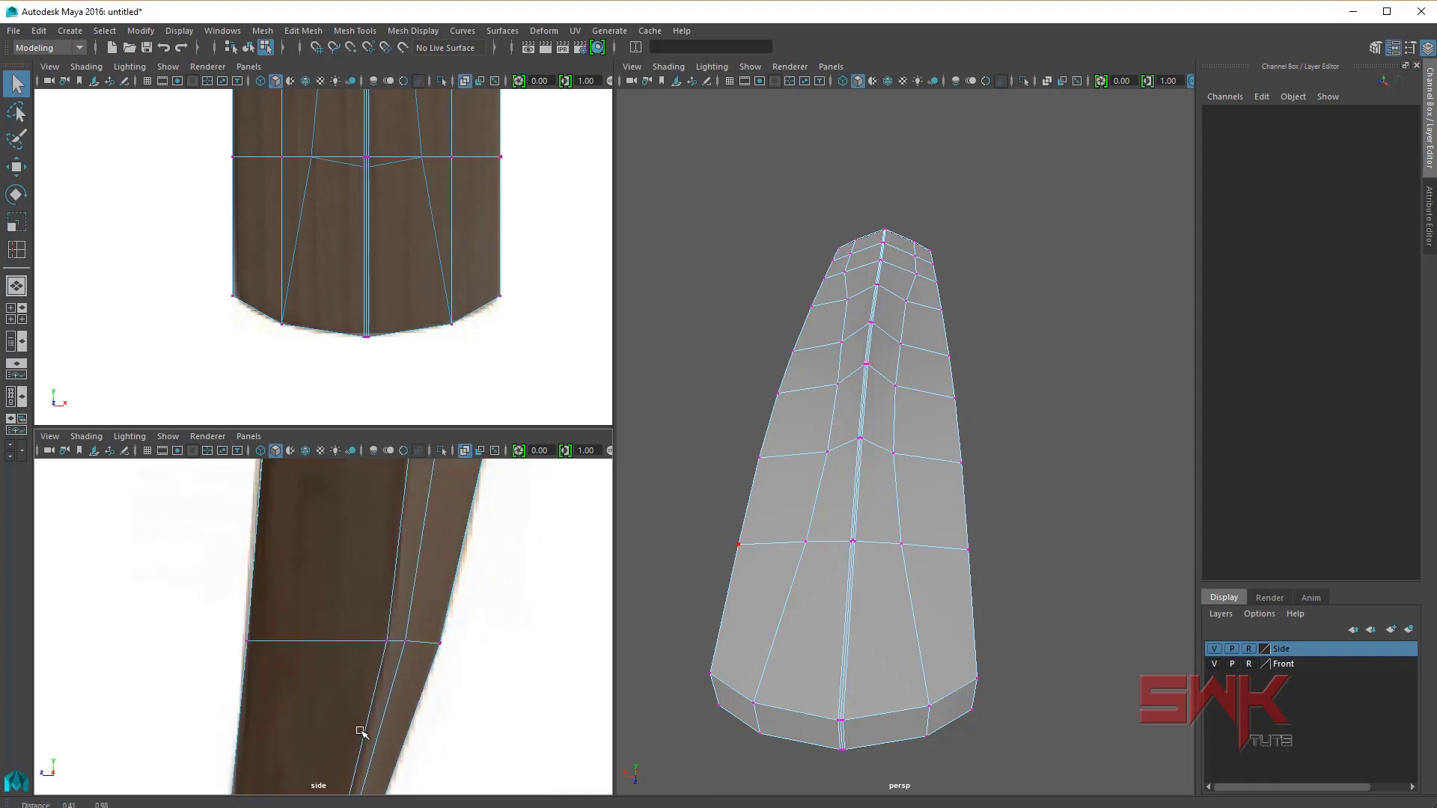
{"action": "left_click", "coordinate": [438, 645]}
{"action": "key", "text": "w"}
{"action": "left_click_drag", "start_coordinate": [403, 650], "coordinate": [367, 648]}
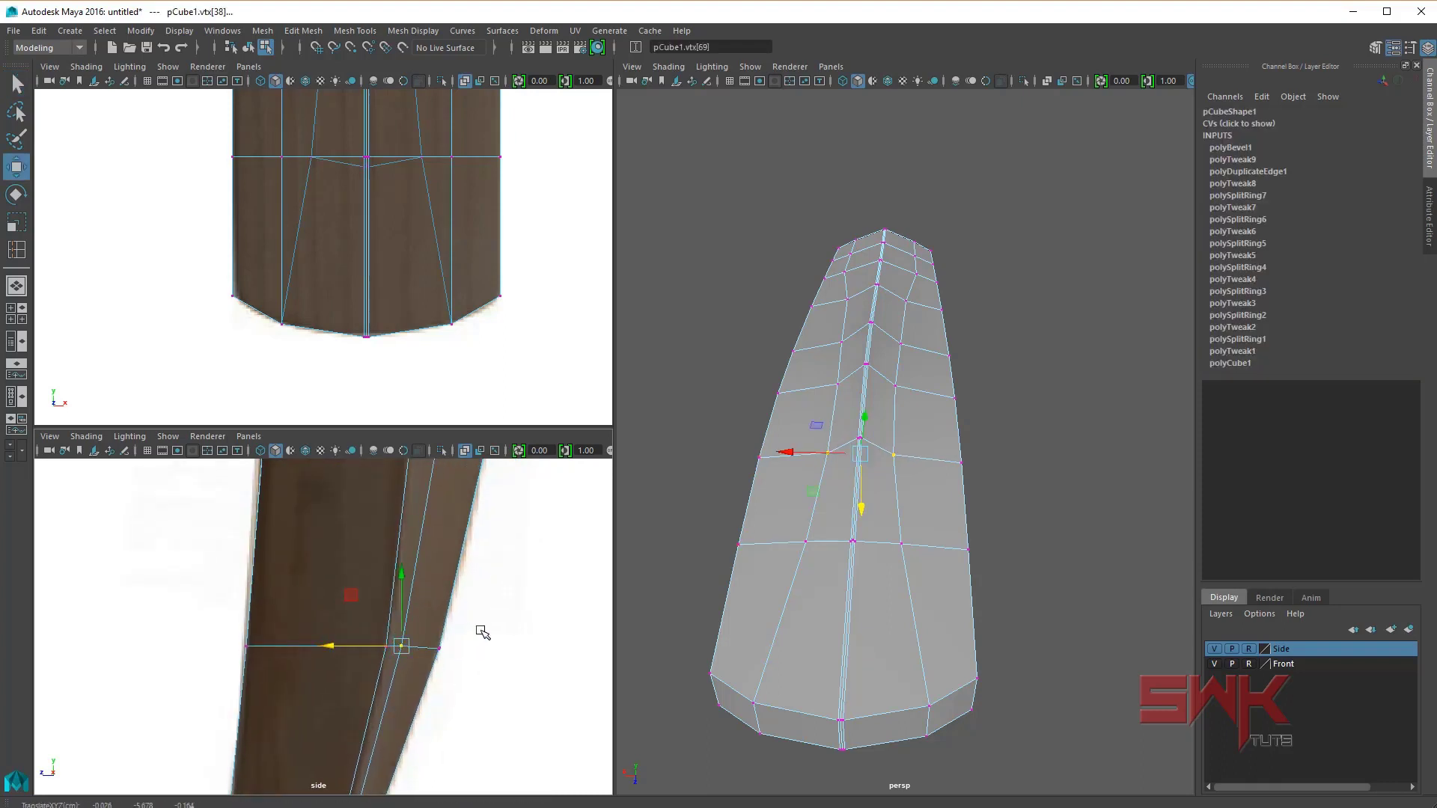
{"action": "middle_click_drag", "start_coordinate": [503, 578], "coordinate": [454, 719], "text": "alt"}
{"action": "left_click", "coordinate": [424, 666]}
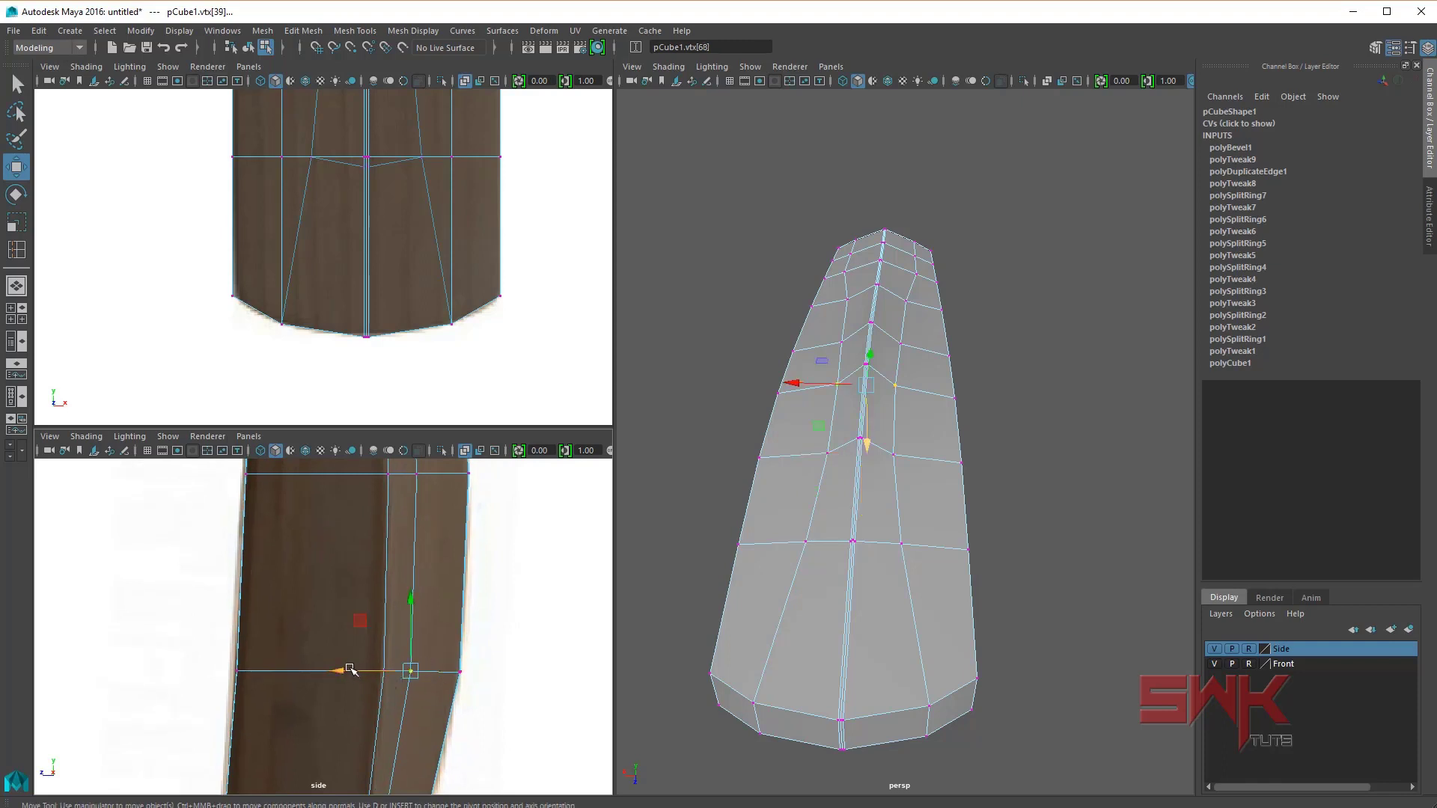
{"action": "middle_click_drag", "start_coordinate": [425, 480], "coordinate": [417, 674], "text": "alt"}
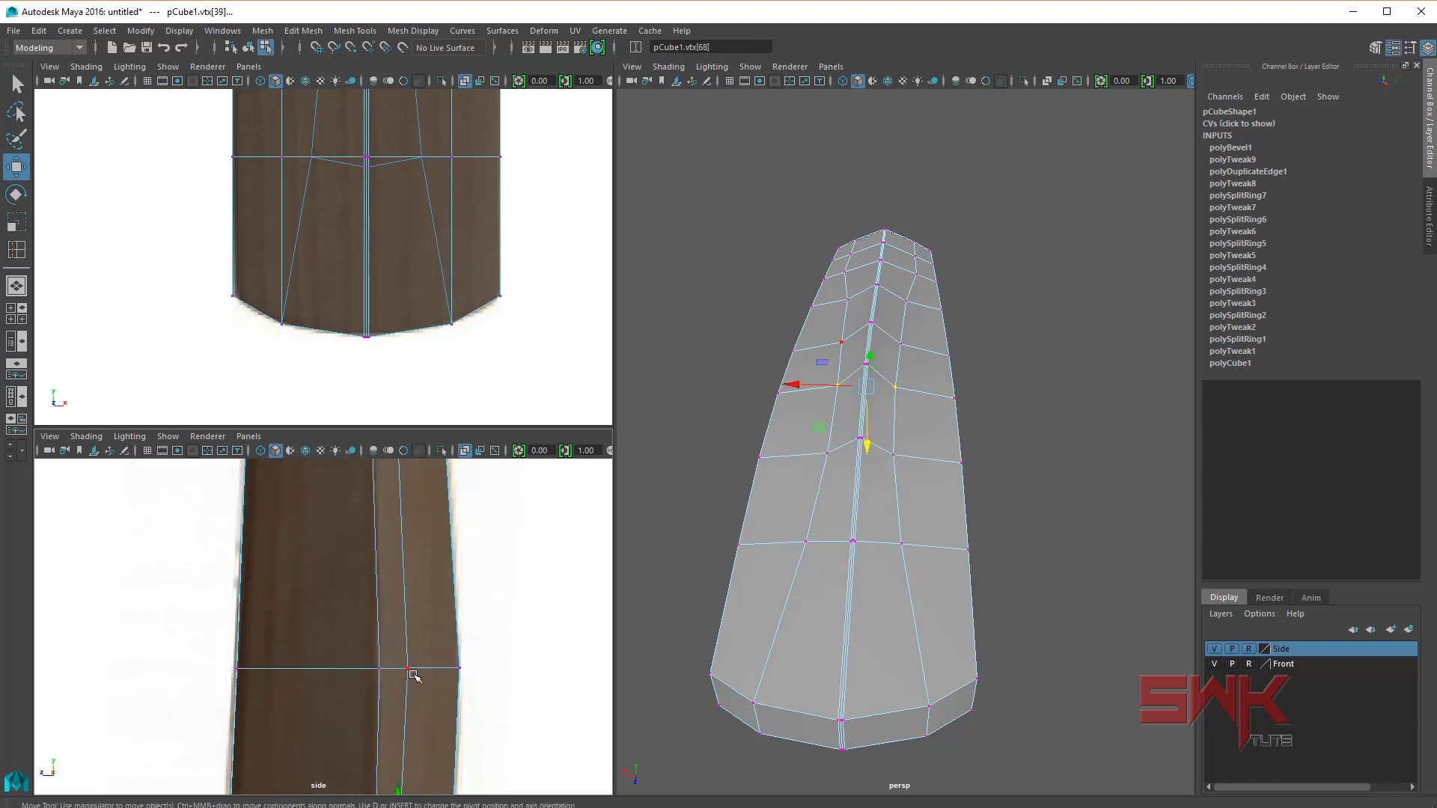
{"action": "left_click_drag", "start_coordinate": [421, 662], "coordinate": [394, 677]}
{"action": "middle_click_drag", "start_coordinate": [363, 666], "coordinate": [375, 626], "text": "alt"}
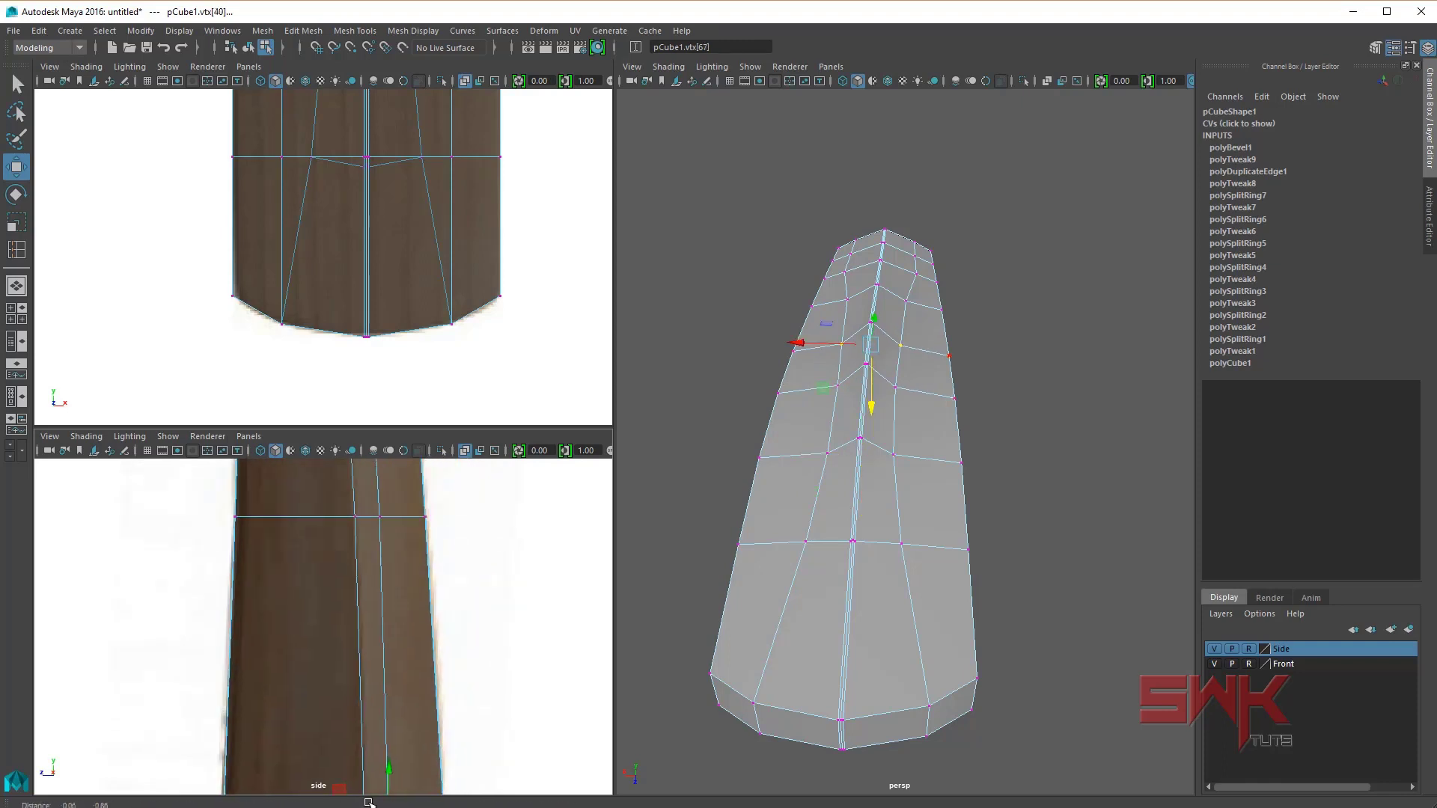
{"action": "left_click_drag", "start_coordinate": [363, 648], "coordinate": [364, 648]}
{"action": "middle_click_drag", "start_coordinate": [364, 648], "coordinate": [375, 770], "text": "alt"}
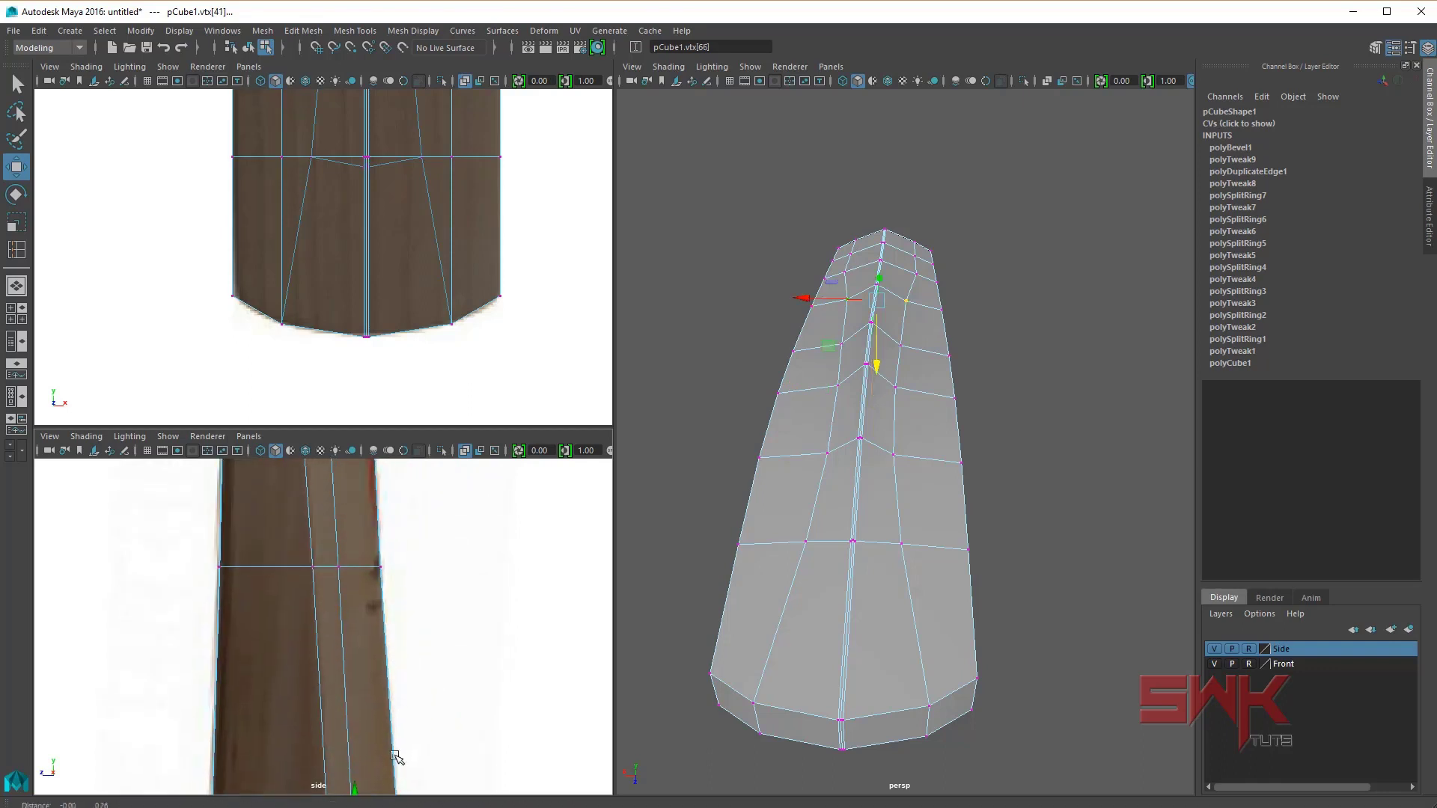
{"action": "scroll", "coordinate": [389, 591], "scroll_direction": "down", "scroll_amount": 5}
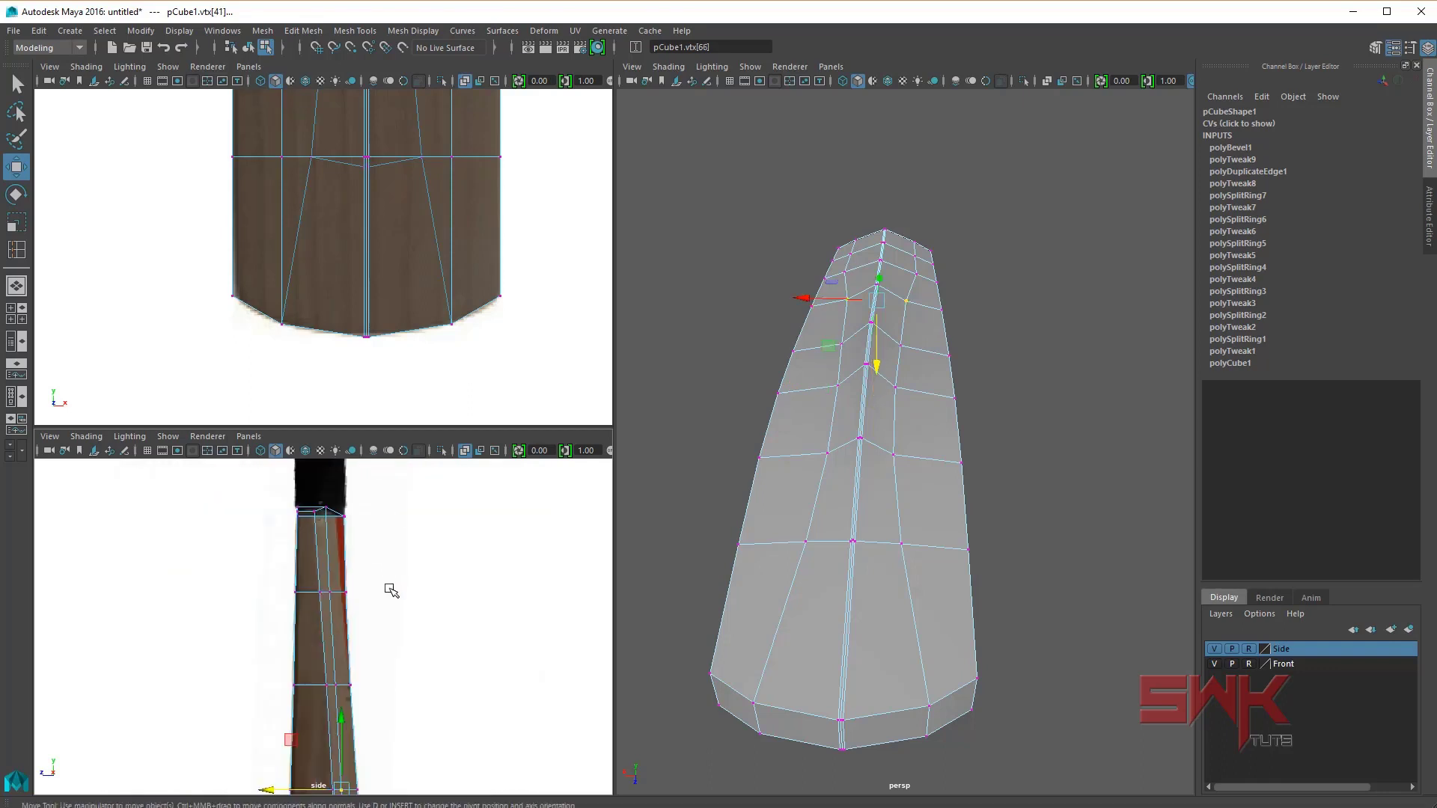
{"action": "middle_click_drag", "start_coordinate": [392, 586], "coordinate": [442, 564], "text": "alt"}
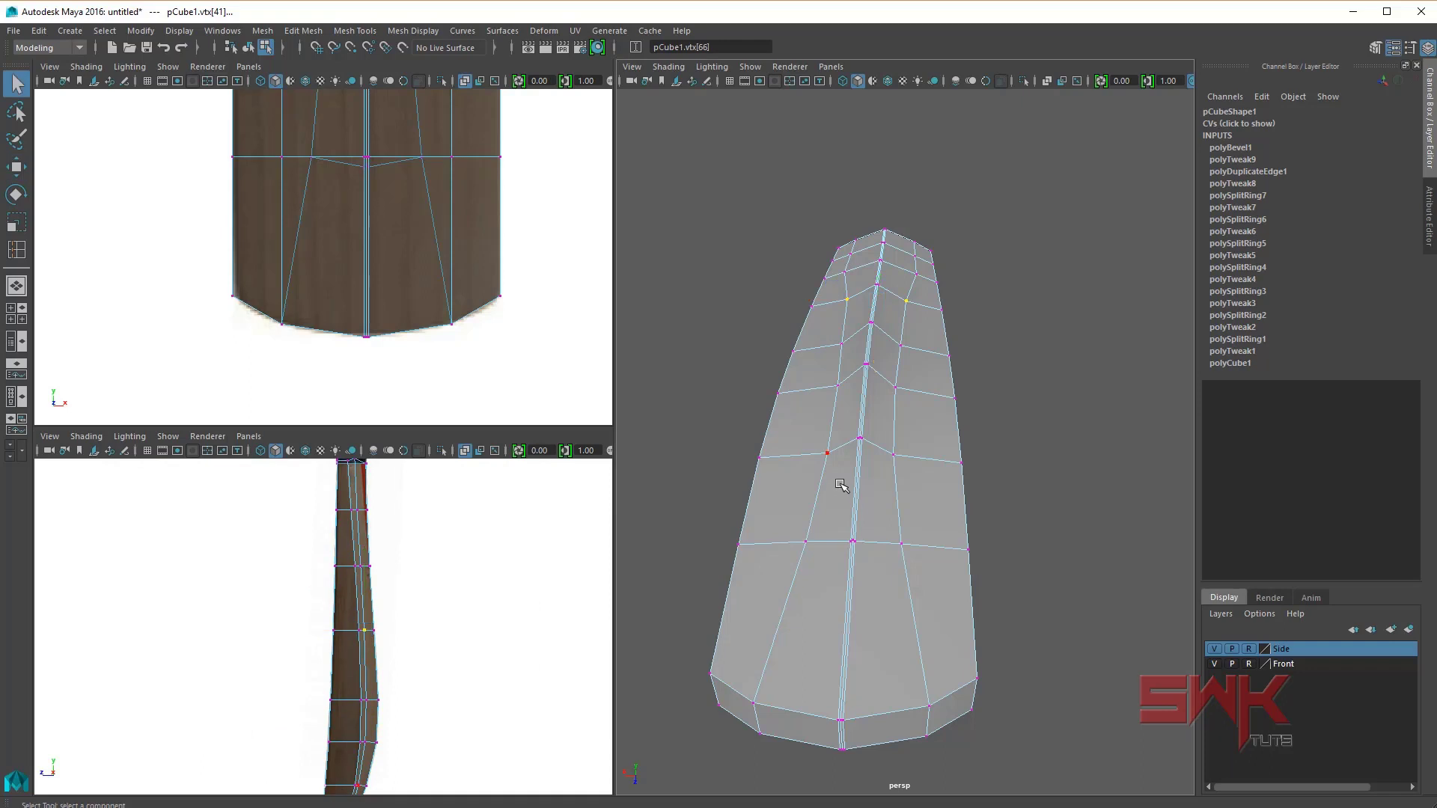
Step: Select the whole blade and orbit it in smooth preview to inspect the raised ridge
{"action": "key", "text": "q"}
{"action": "left_click", "coordinate": [964, 442]}
{"action": "mouse_move", "coordinate": [964, 442]}
{"action": "left_mouse_down", "text": "alt"}
{"action": "mouse_move", "coordinate": [975, 485]}
{"action": "mouse_move", "coordinate": [1081, 507]}
{"action": "mouse_move", "coordinate": [1039, 574]}
{"action": "mouse_move", "coordinate": [930, 548]}
{"action": "mouse_move", "coordinate": [860, 571]}
{"action": "mouse_move", "coordinate": [1000, 448]}
{"action": "mouse_move", "coordinate": [923, 434]}
{"action": "mouse_move", "coordinate": [860, 375]}
{"action": "mouse_move", "coordinate": [827, 440]}
{"action": "left_mouse_up", "text": "alt"}
{"action": "left_click", "coordinate": [941, 457]}
{"action": "key", "text": "3"}
{"action": "left_click", "coordinate": [1080, 414]}
{"action": "left_click", "coordinate": [846, 383]}
{"action": "mouse_move", "coordinate": [821, 383]}
{"action": "left_mouse_down", "text": "alt"}
{"action": "mouse_move", "coordinate": [866, 402]}
{"action": "mouse_move", "coordinate": [756, 497]}
{"action": "mouse_move", "coordinate": [795, 486]}
{"action": "left_mouse_up", "text": "alt"}
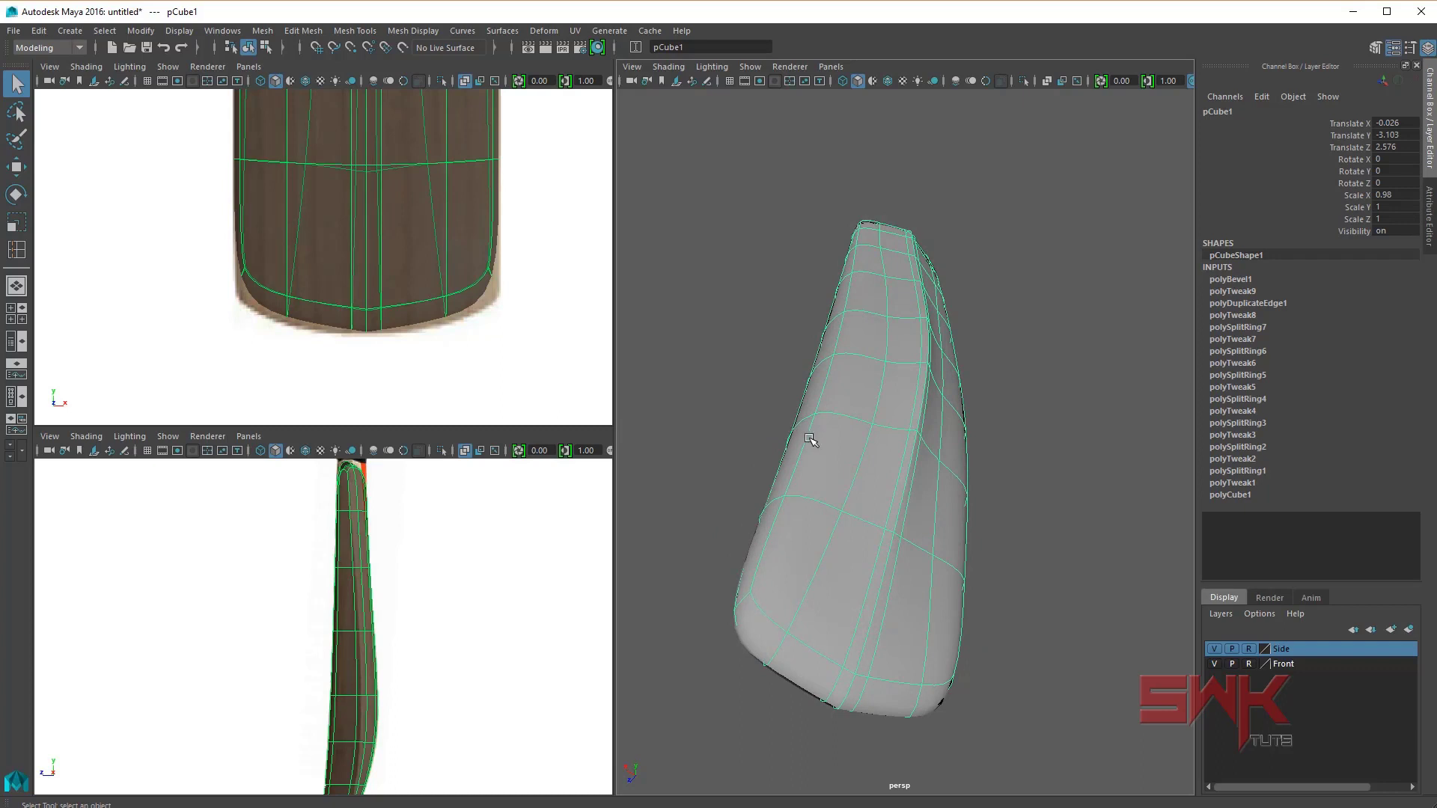
Step: Insert an extra edge loop across the low-poly blade
{"action": "key", "text": "1"}
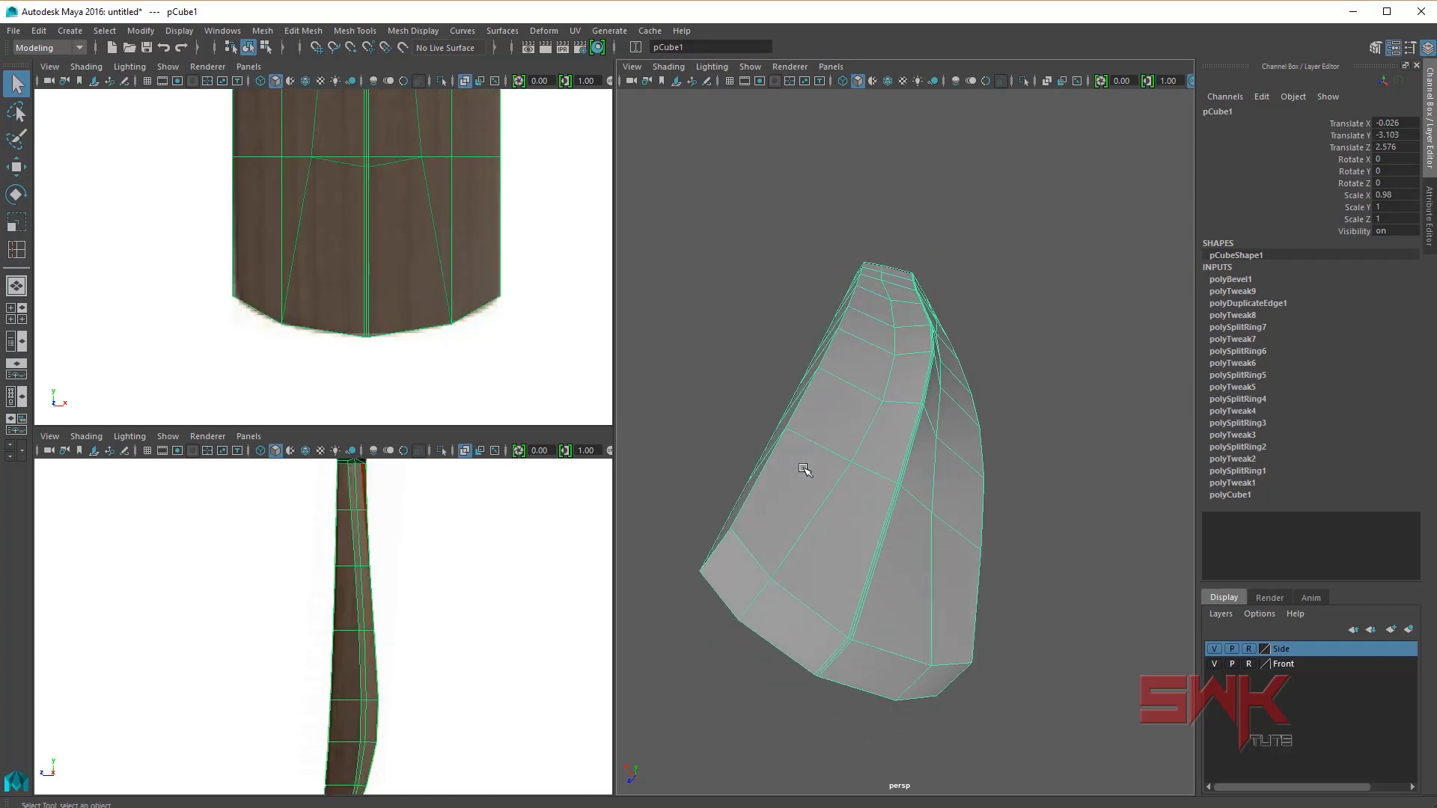
{"action": "right_click", "coordinate": [804, 470], "text": "shift"}
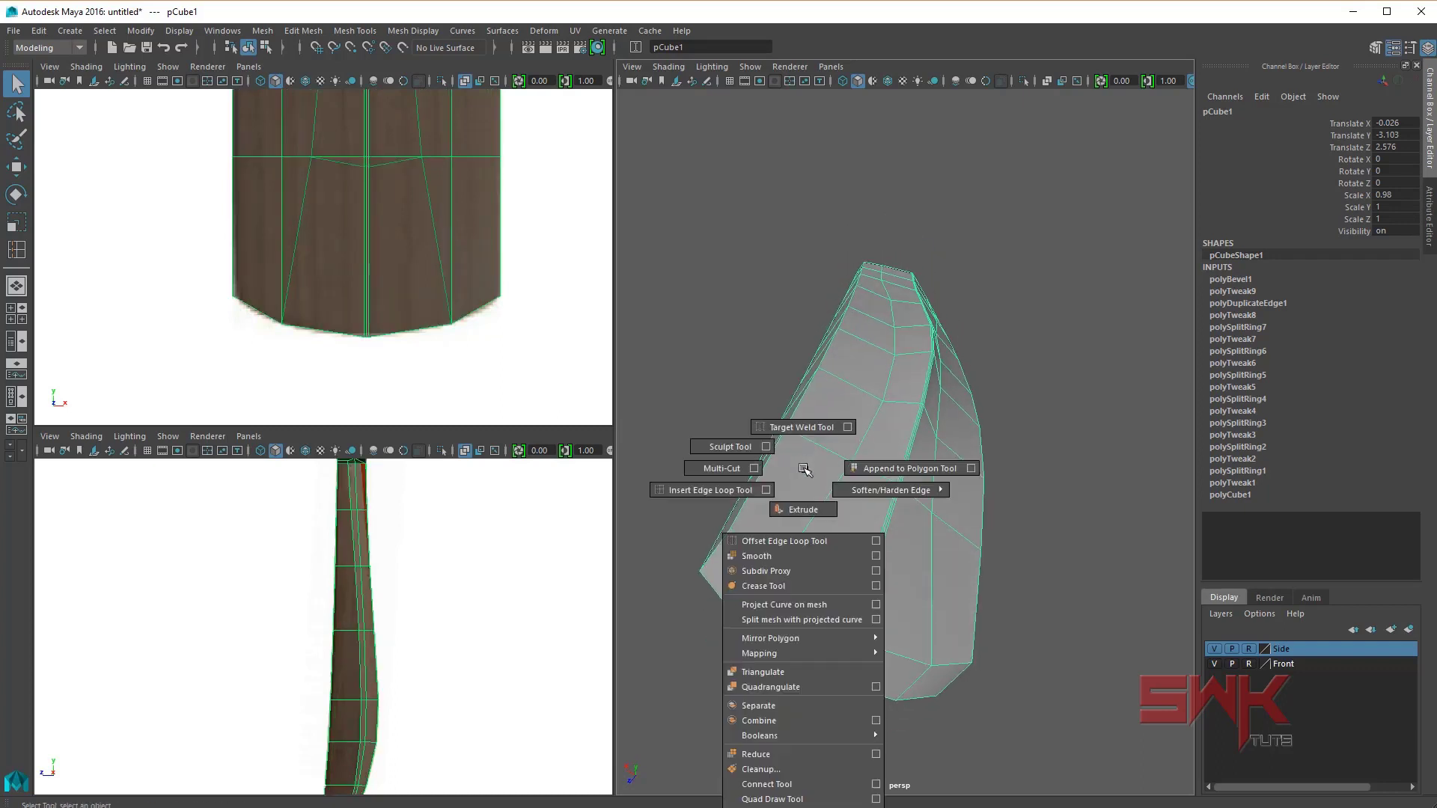
{"action": "left_click", "coordinate": [711, 490]}
{"action": "left_click", "coordinate": [734, 540]}
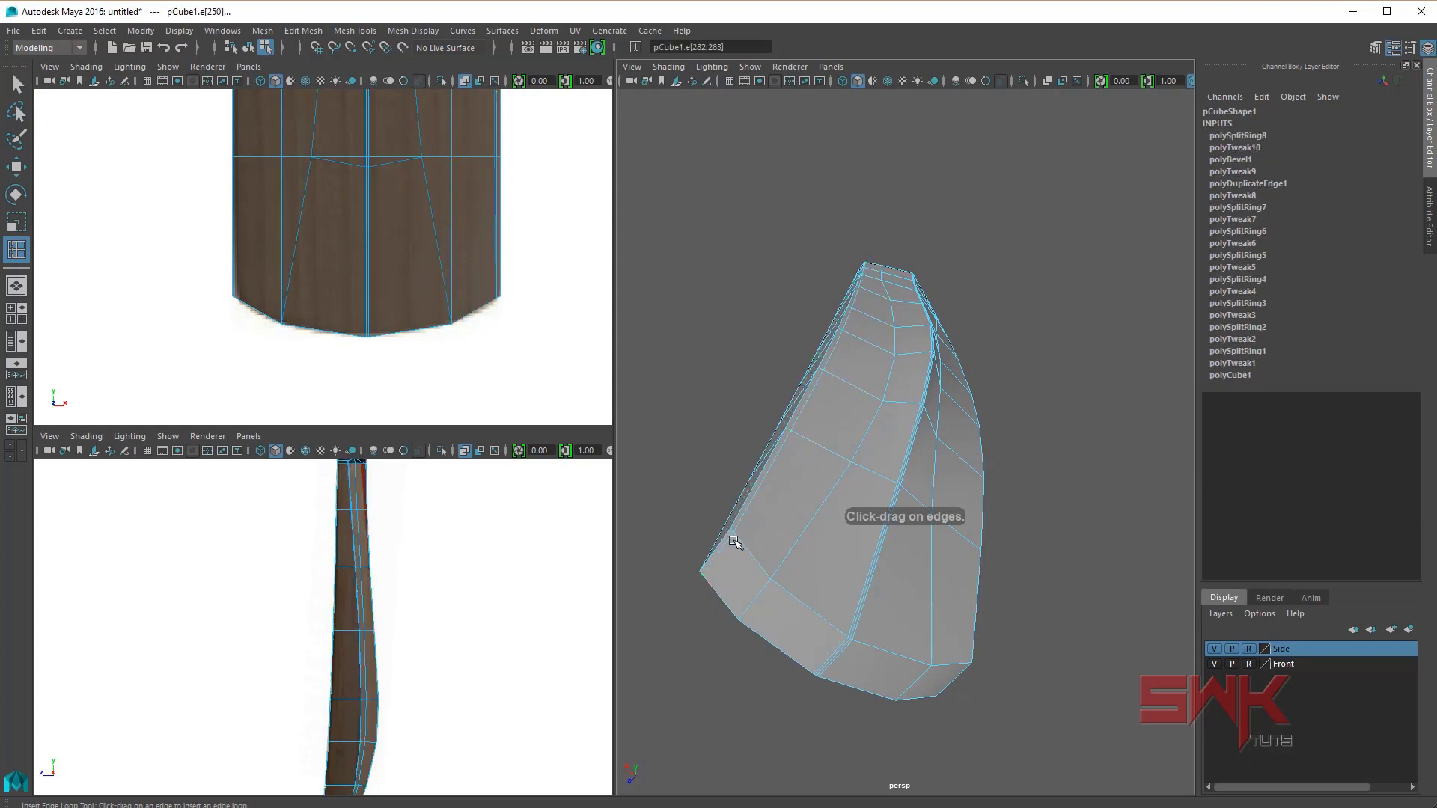
{"action": "scroll", "coordinate": [823, 550], "scroll_direction": "up", "scroll_amount": 3}
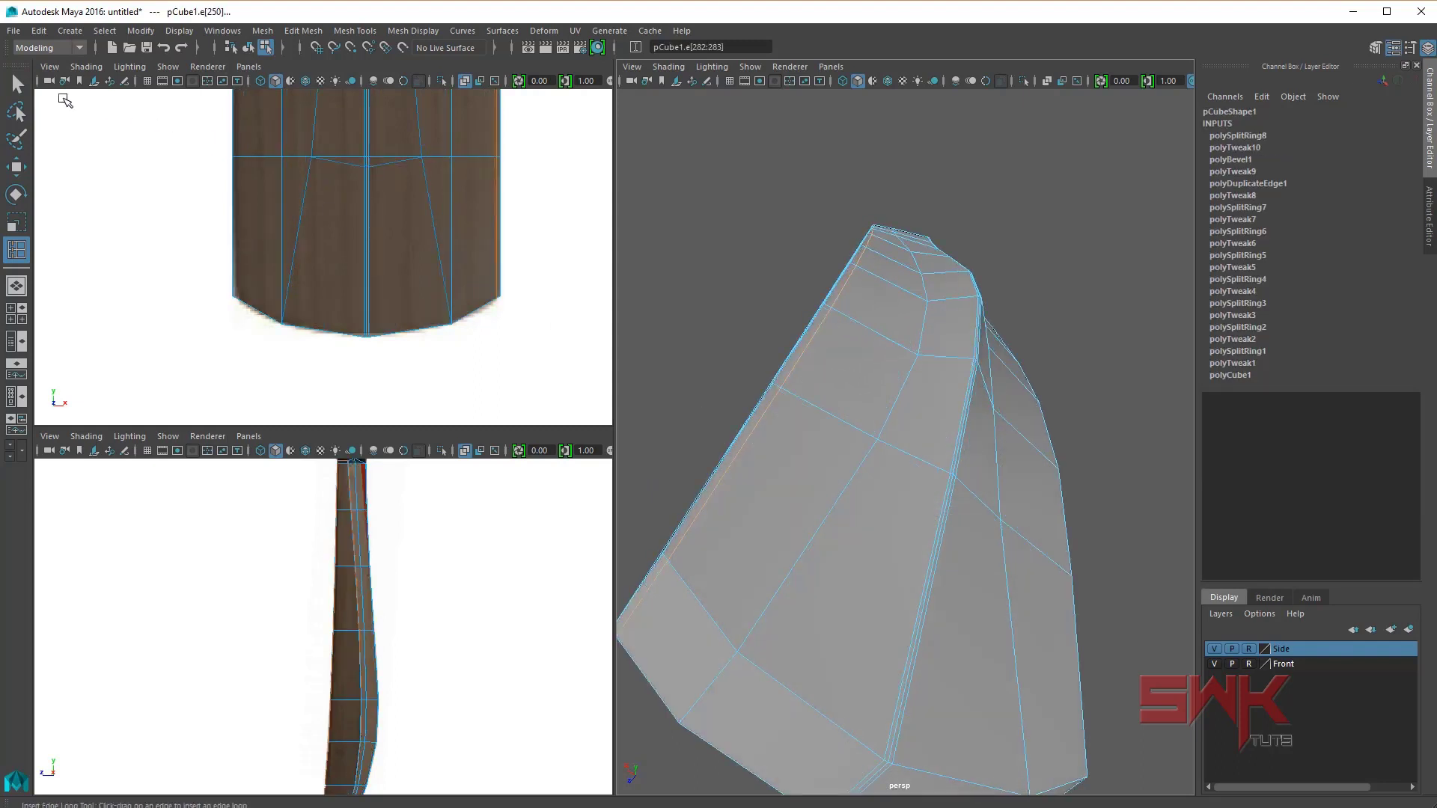
Step: Check the looped blade in smooth preview, then return to the low-poly cage in edge mode
{"action": "key", "text": "q"}
{"action": "right_click_drag", "start_coordinate": [782, 363], "coordinate": [845, 349]}
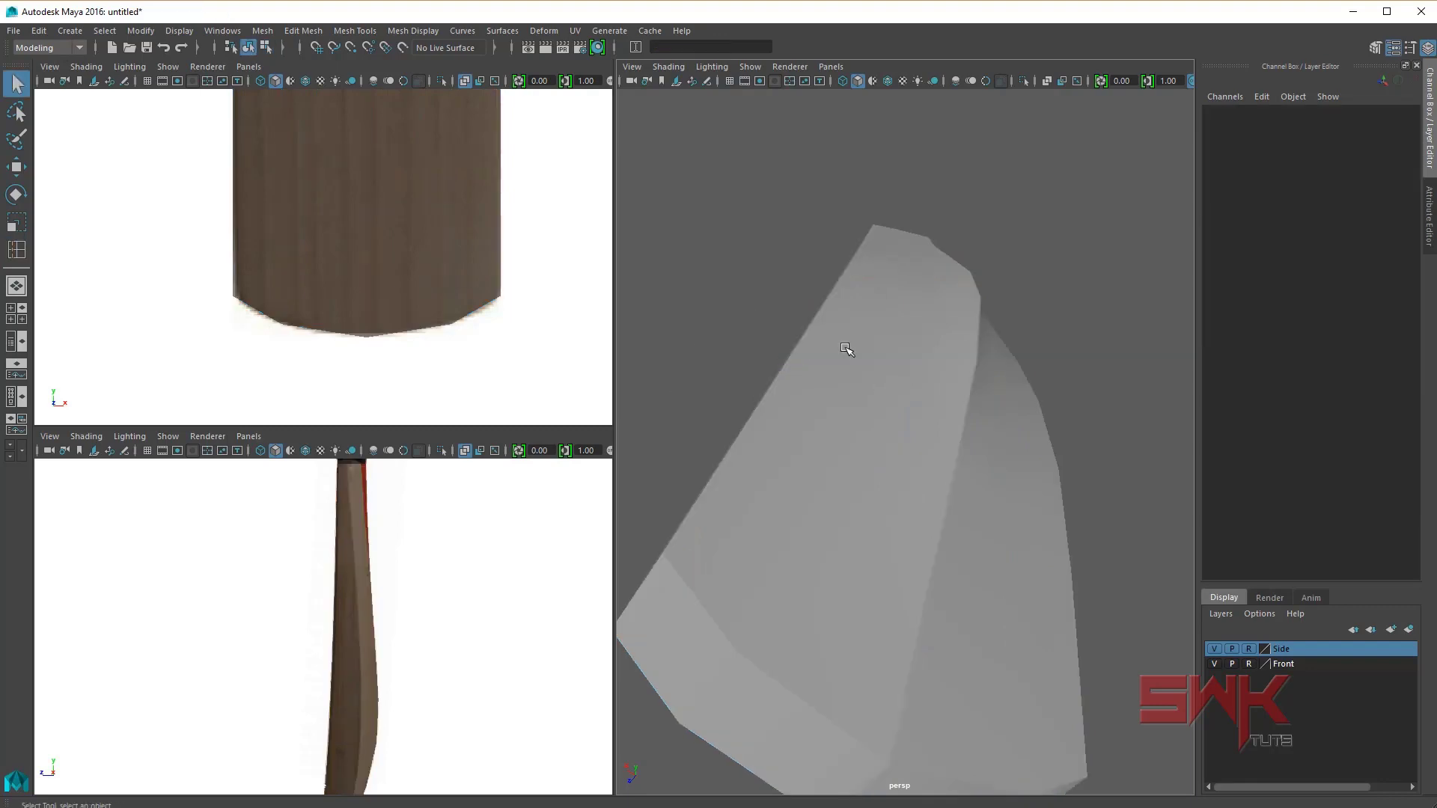
{"action": "left_click", "coordinate": [846, 349]}
{"action": "key", "text": "3"}
{"action": "left_click", "coordinate": [754, 314]}
{"action": "left_click_drag", "start_coordinate": [754, 315], "coordinate": [827, 382], "text": "alt"}
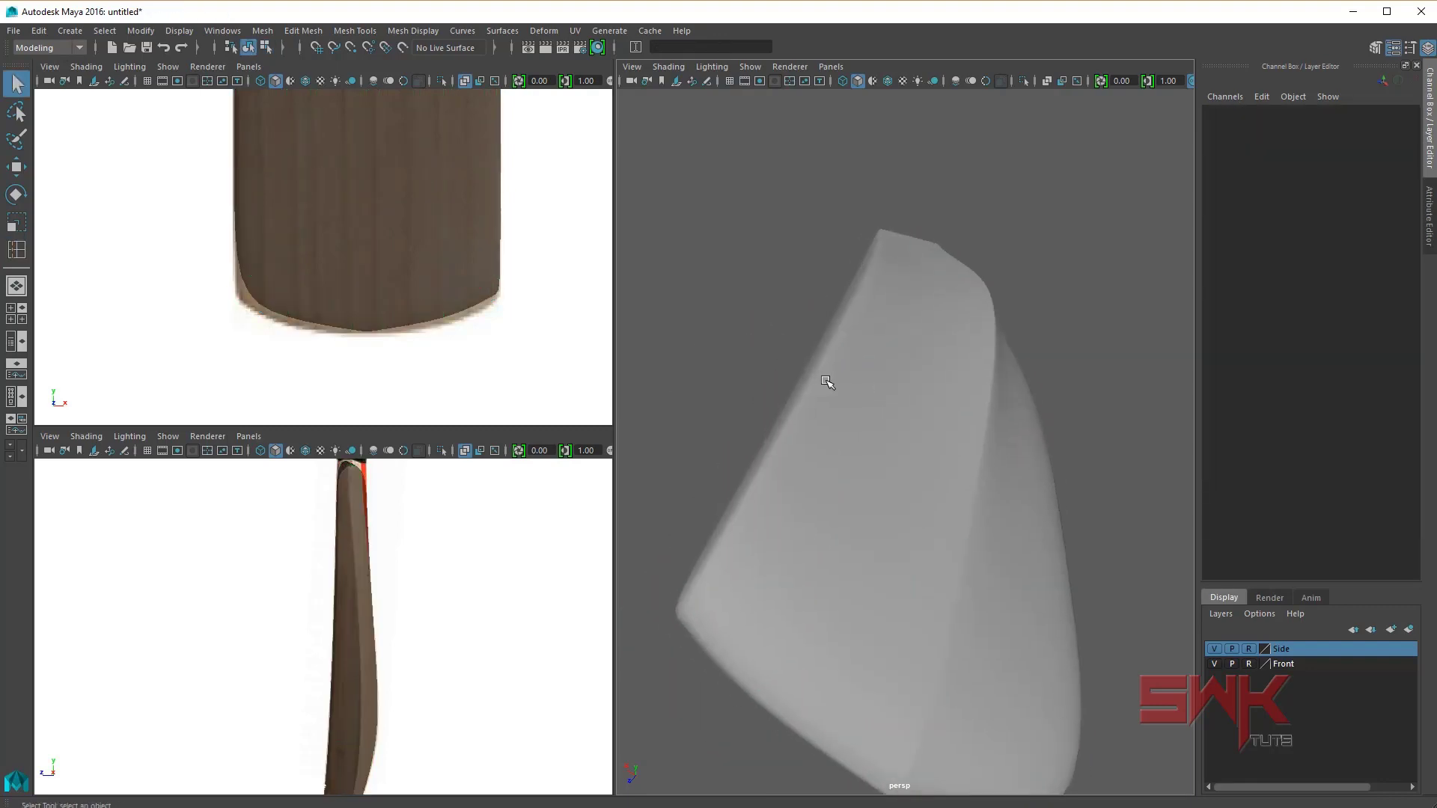
{"action": "left_click", "coordinate": [848, 384]}
{"action": "key", "text": "1"}
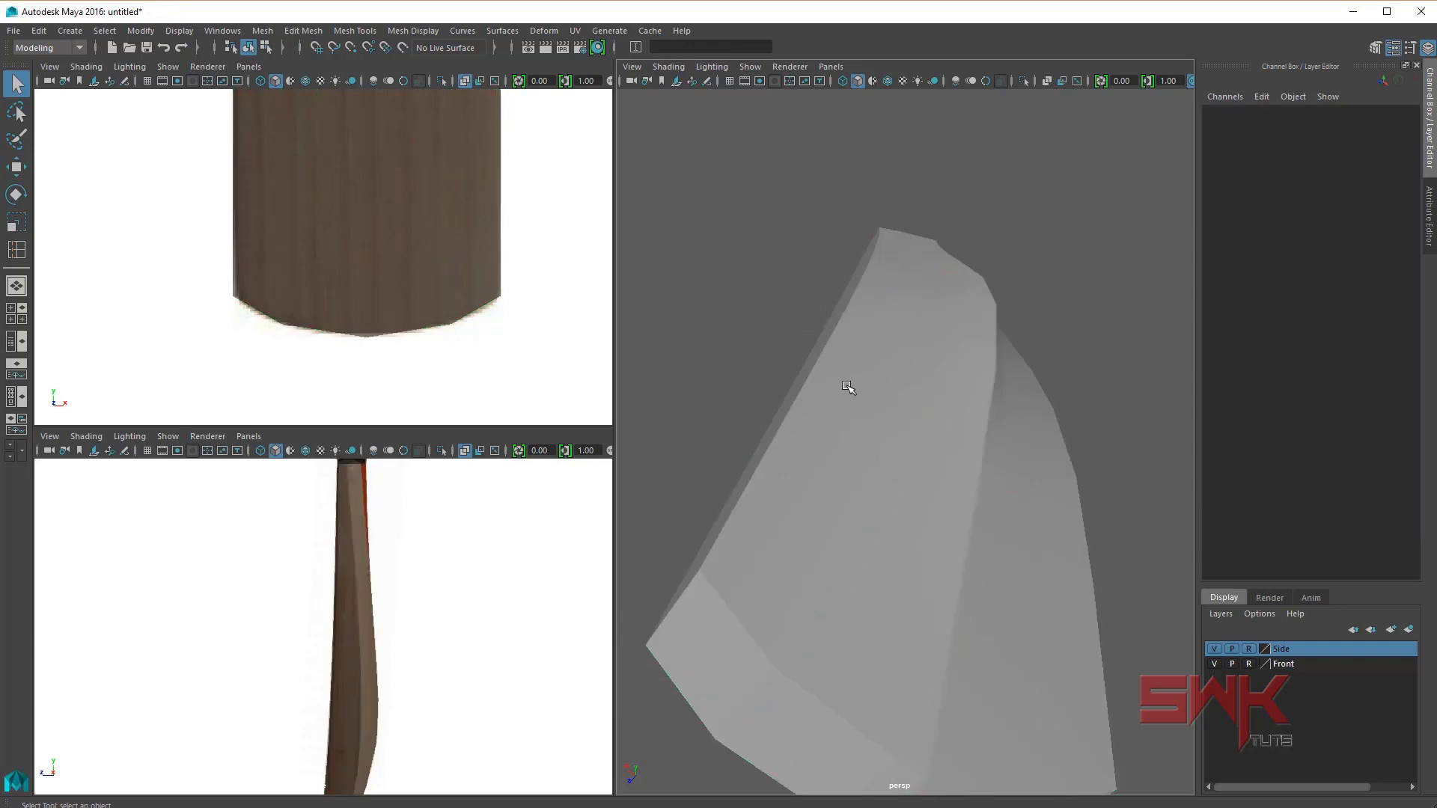
{"action": "key", "text": "F10"}
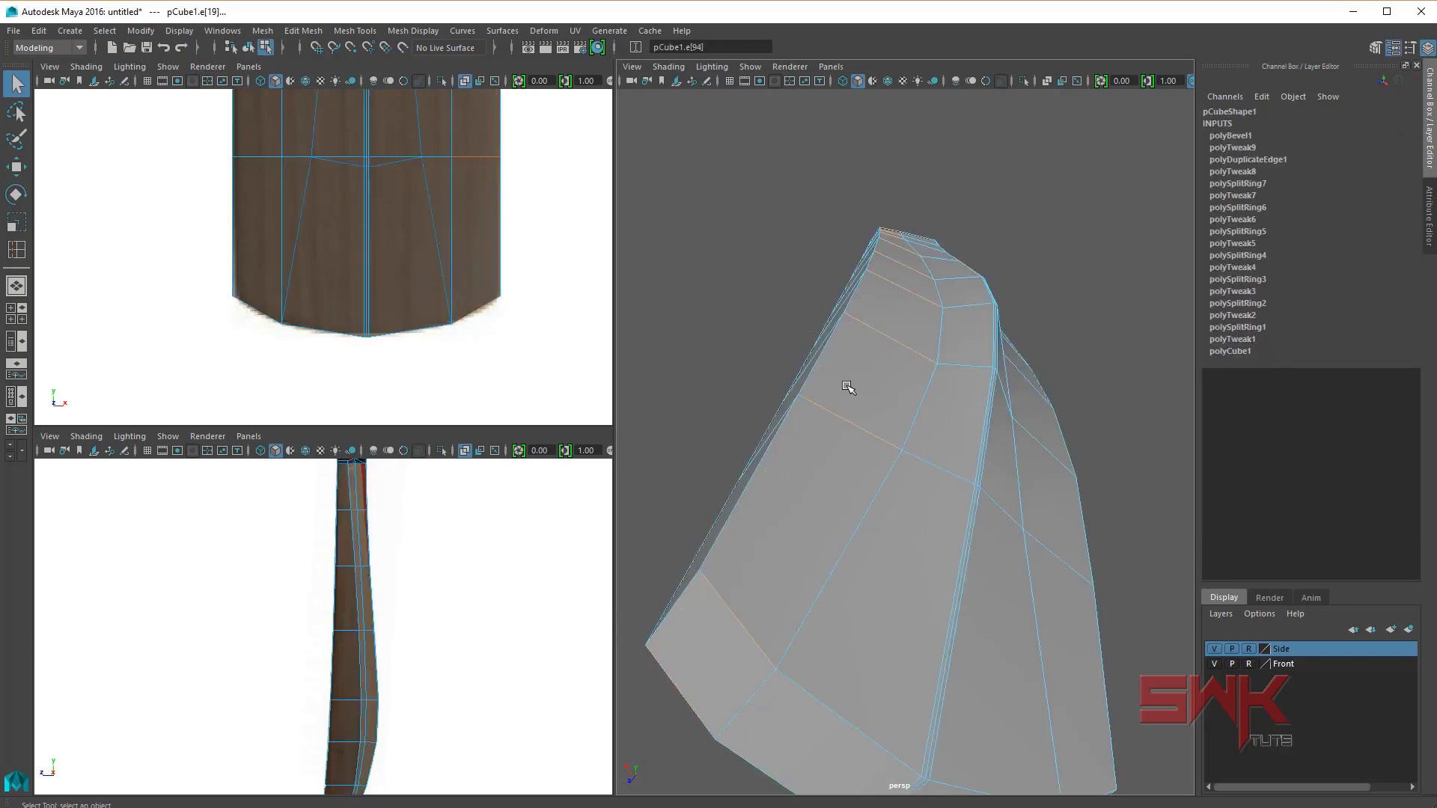
{"action": "left_click", "coordinate": [754, 297]}
Step: In the maximized front view, raise the centre vertices to flatten the loop's dip
{"action": "key", "text": "space"}
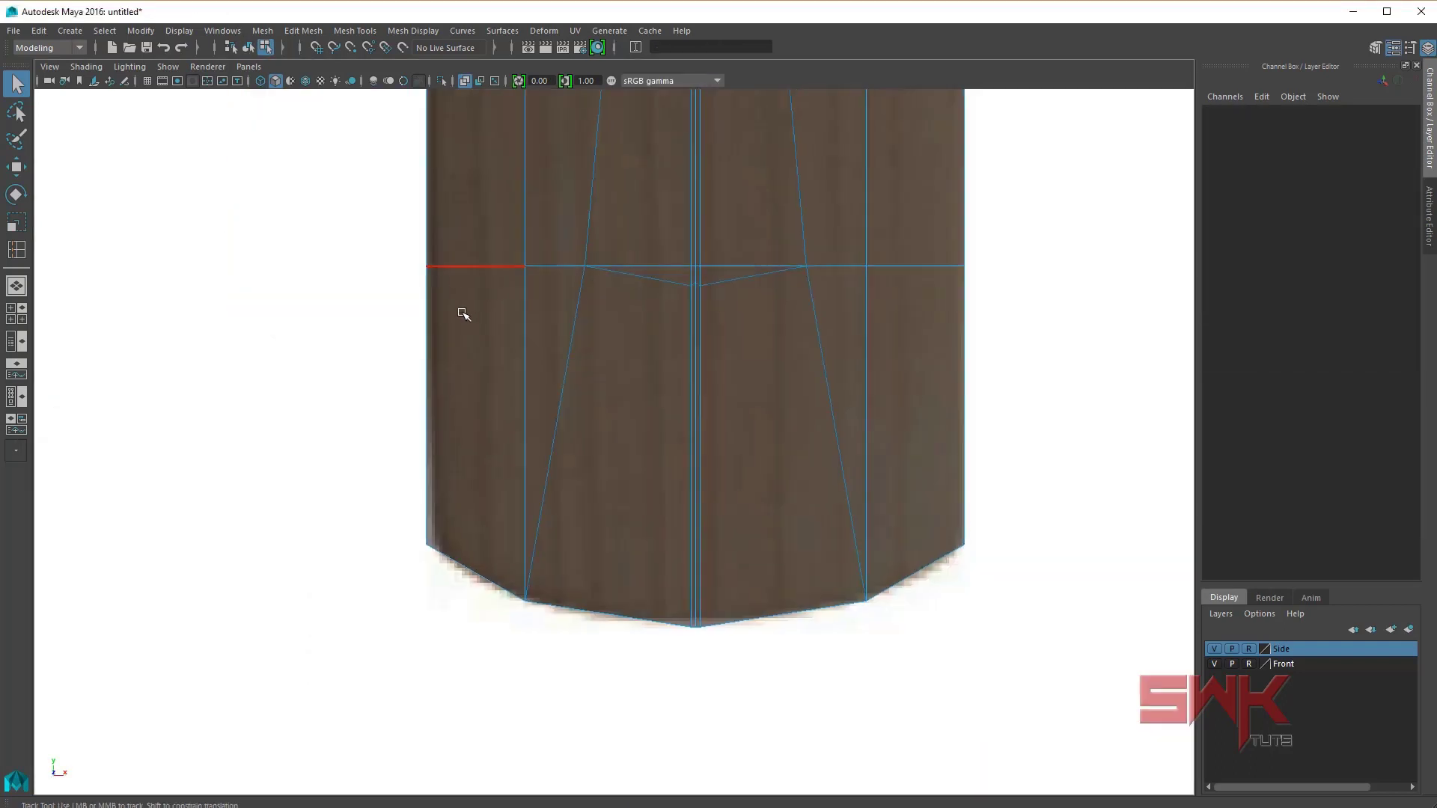
{"action": "middle_click_drag", "start_coordinate": [465, 312], "coordinate": [590, 471], "text": "alt"}
{"action": "right_click_drag", "start_coordinate": [591, 471], "coordinate": [558, 455]}
{"action": "scroll", "coordinate": [557, 455], "scroll_direction": "up", "scroll_amount": 2}
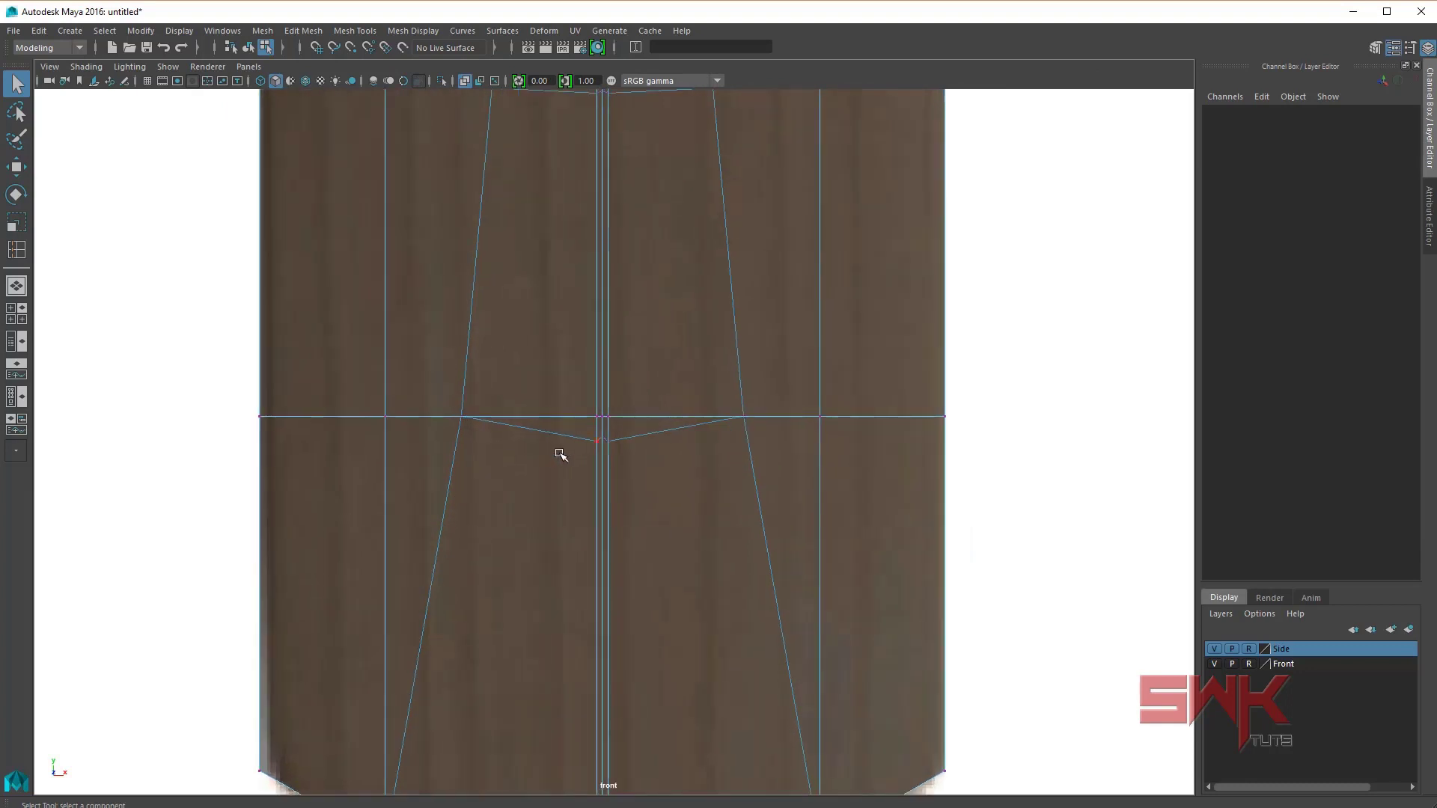
{"action": "left_click_drag", "start_coordinate": [579, 435], "coordinate": [644, 459]}
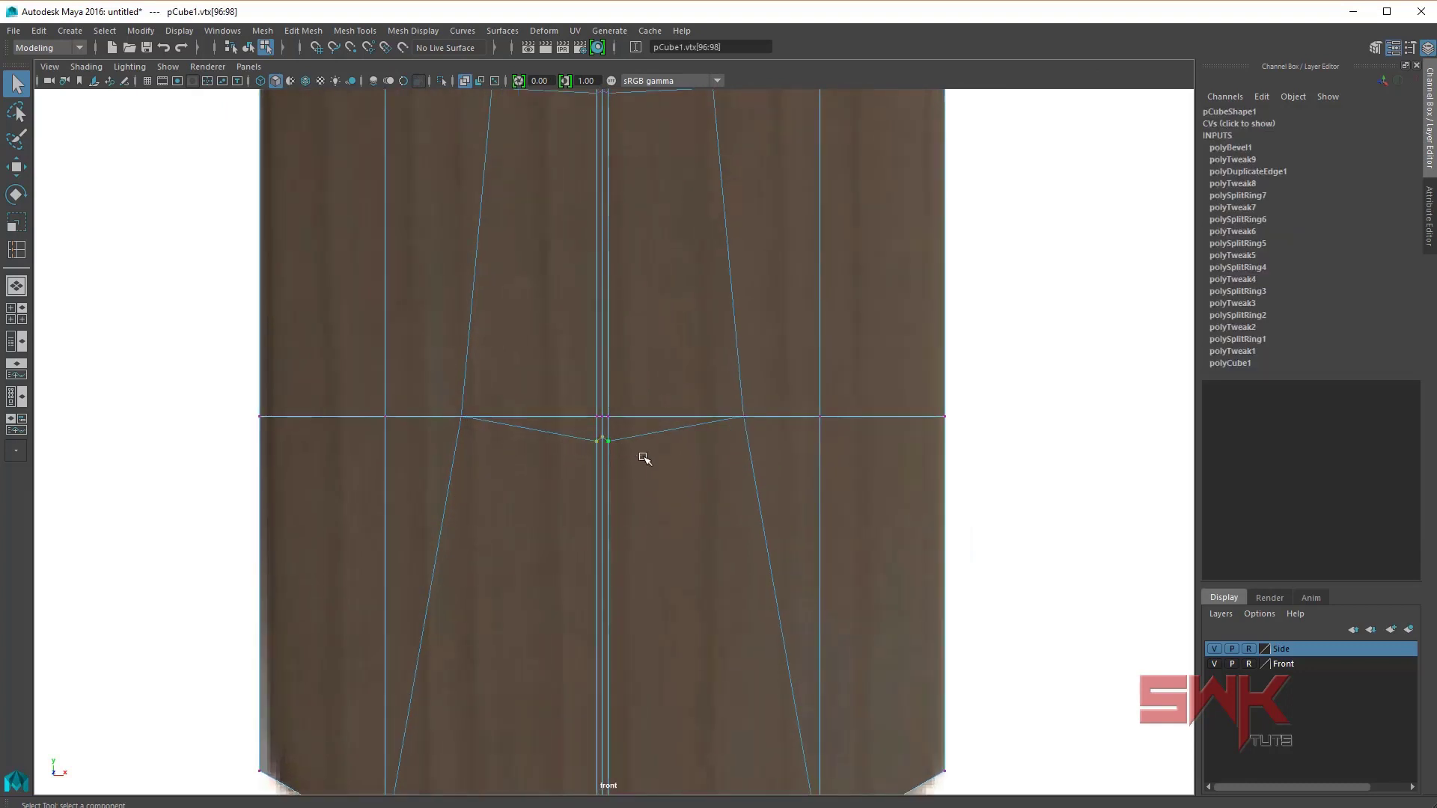
{"action": "key", "text": "r"}
{"action": "key", "text": "w"}
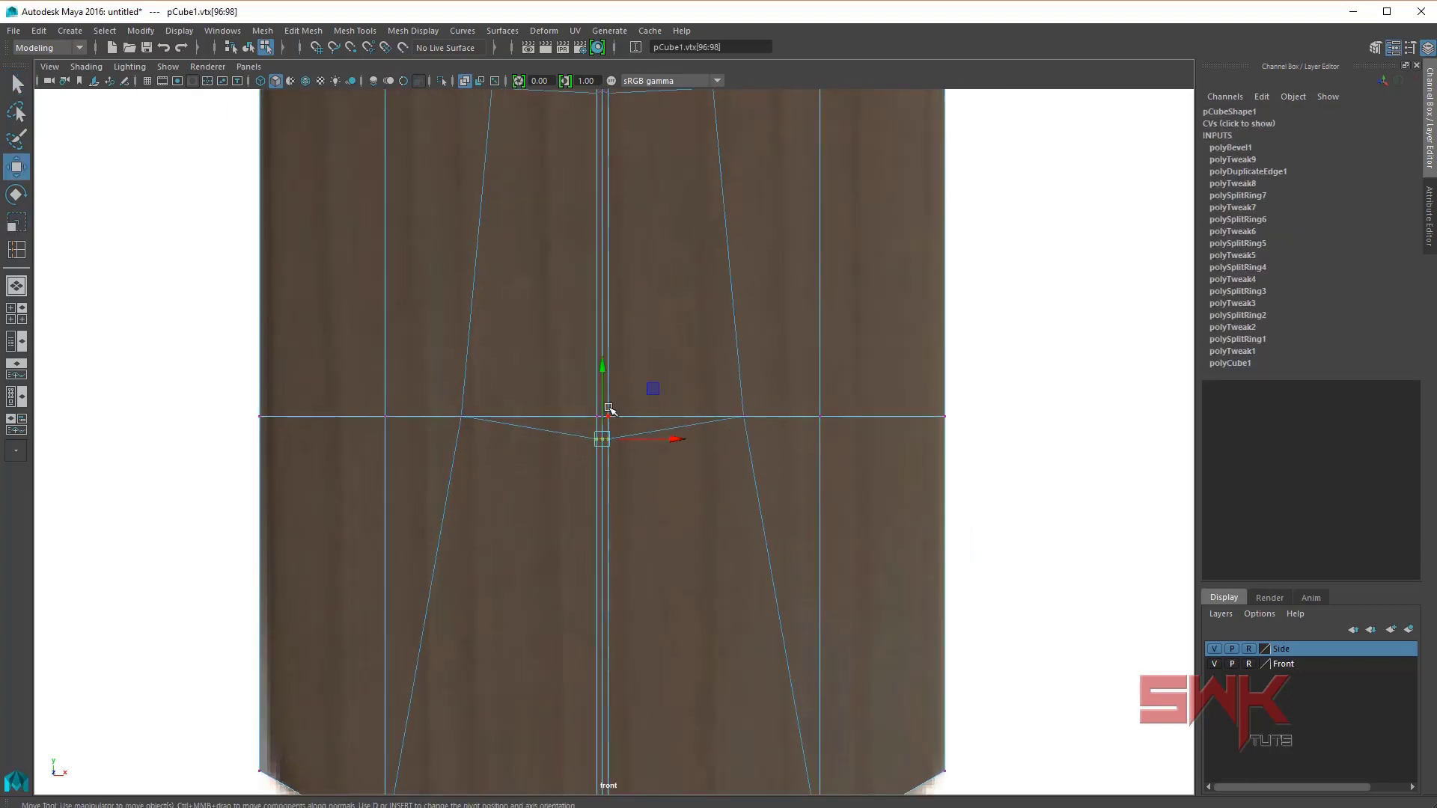
{"action": "left_click_drag", "start_coordinate": [603, 374], "coordinate": [592, 350]}
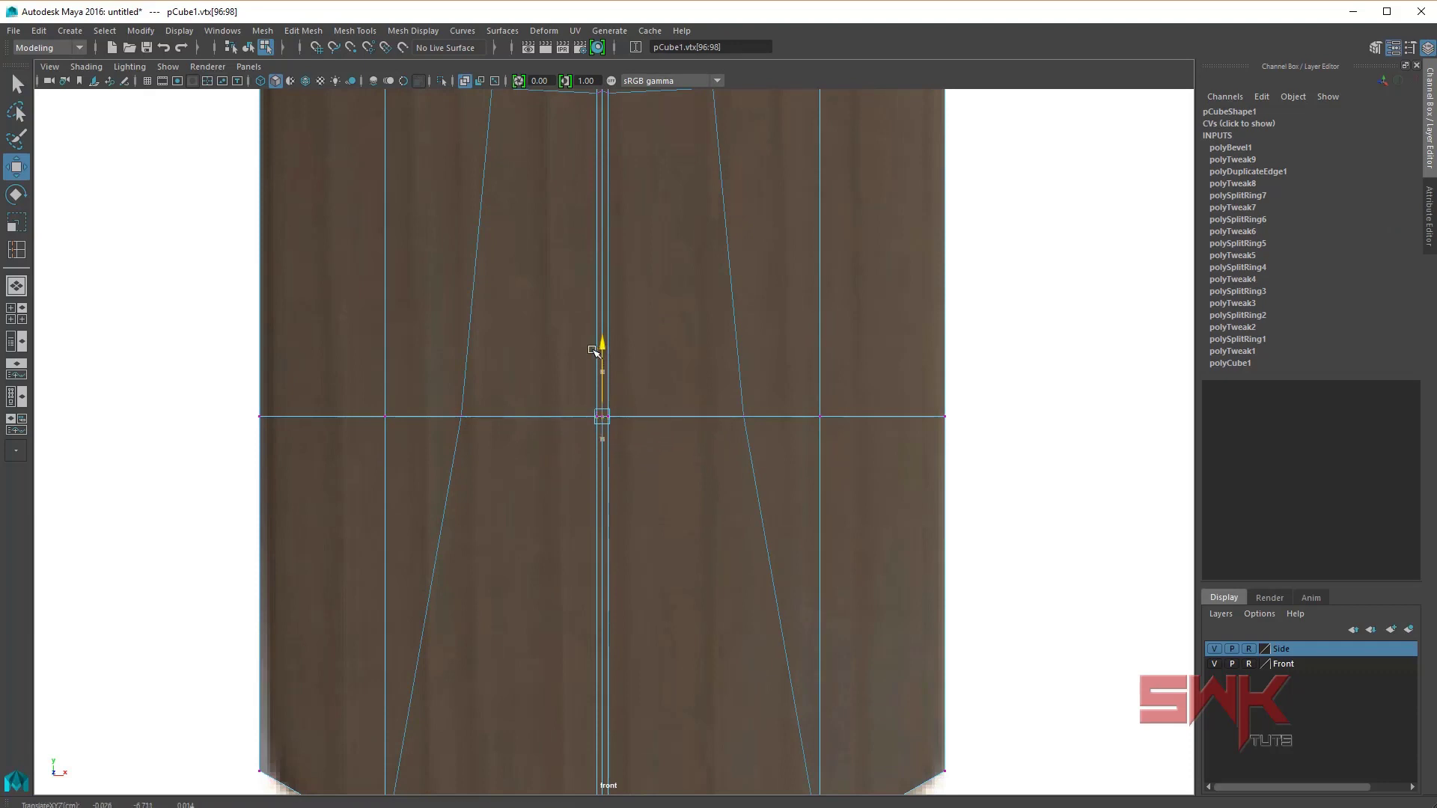
Step: Compare the blade's front profile against the BAT.jpg reference photo
{"action": "middle_click_drag", "start_coordinate": [653, 465], "coordinate": [627, 402], "text": "alt"}
{"action": "scroll", "coordinate": [627, 402], "scroll_direction": "down", "scroll_amount": 5}
{"action": "key", "text": "space"}
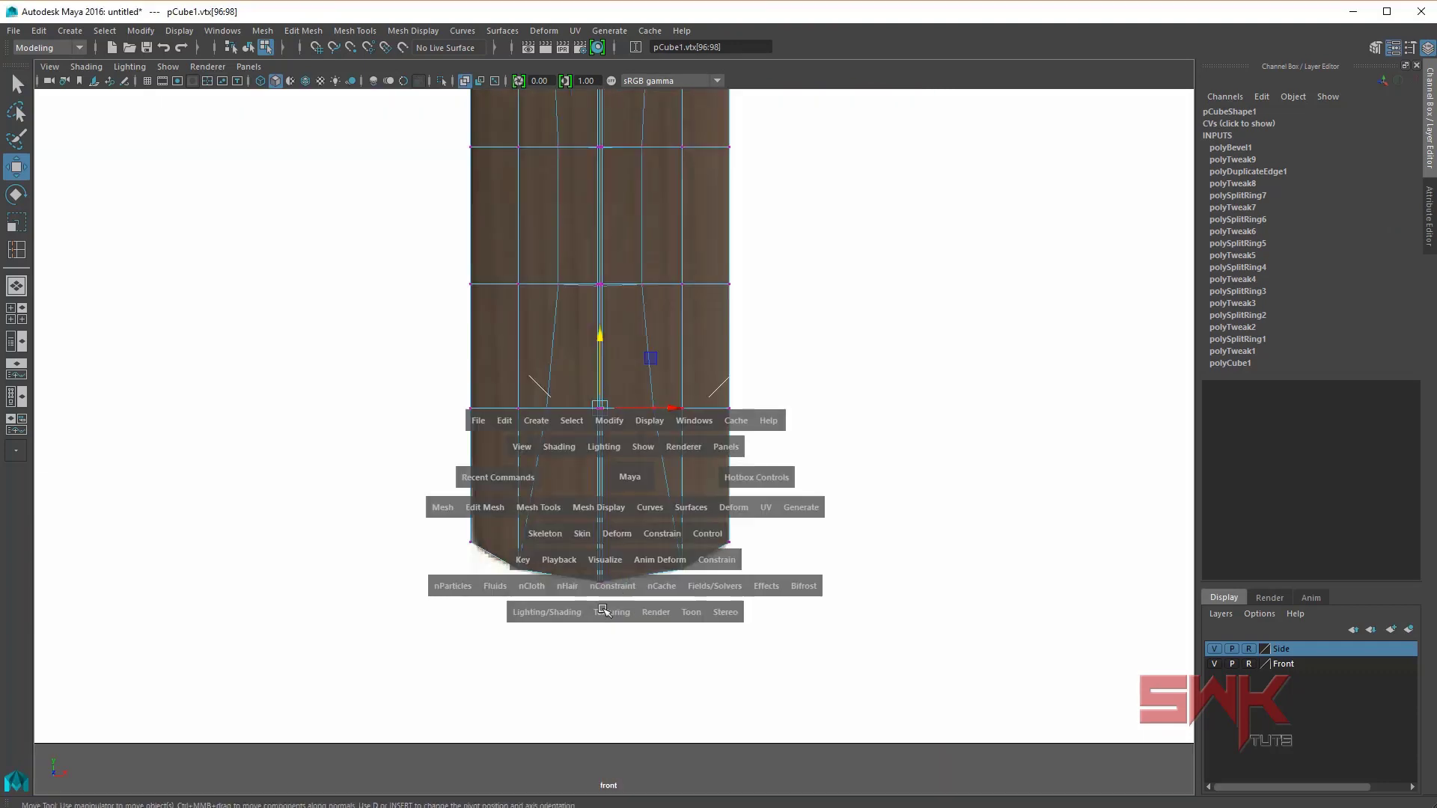
{"action": "scroll", "coordinate": [406, 623], "scroll_direction": "up", "scroll_amount": 2}
{"action": "scroll", "coordinate": [407, 623], "scroll_direction": "up", "scroll_amount": 2}
{"action": "key", "text": "space"}
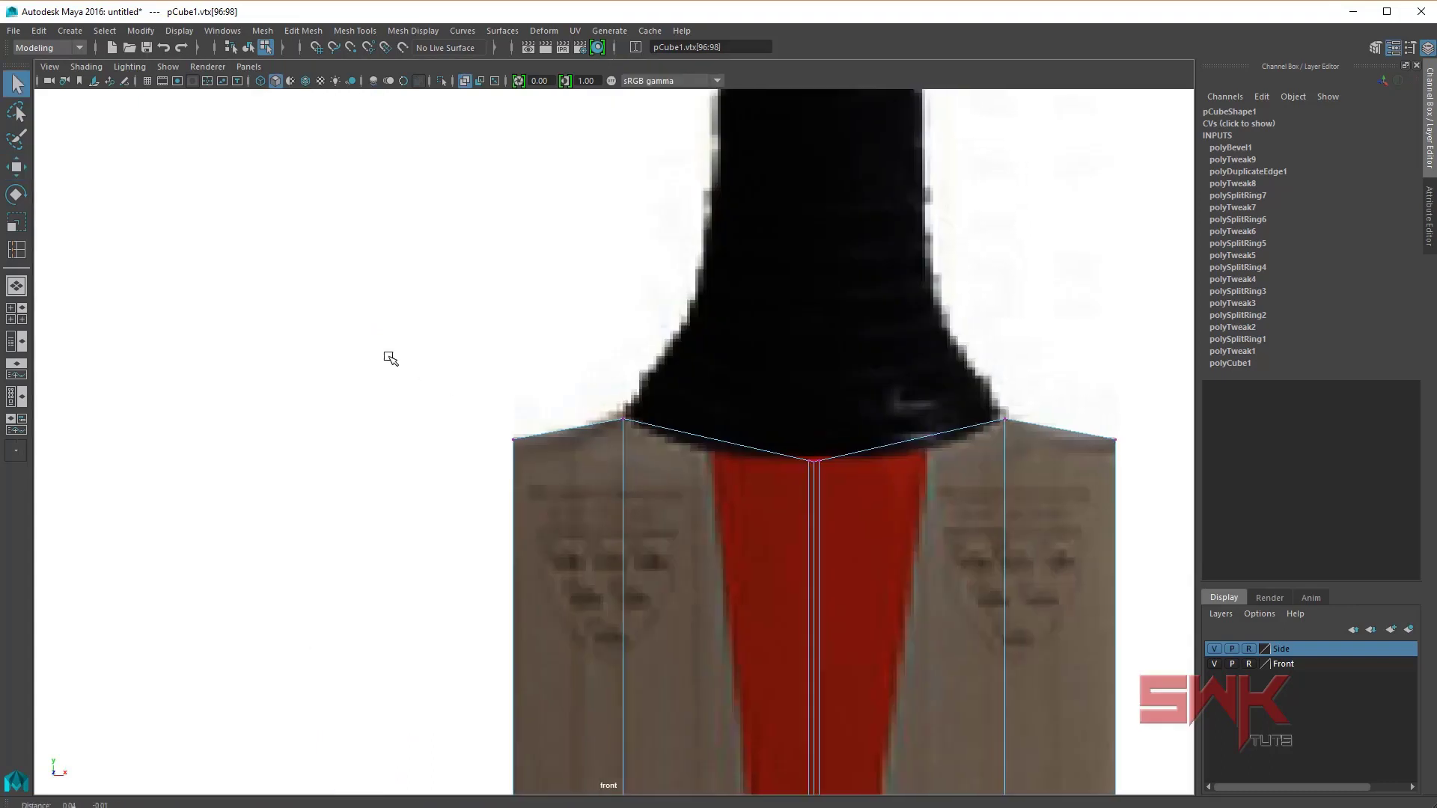
{"action": "key", "text": "q"}
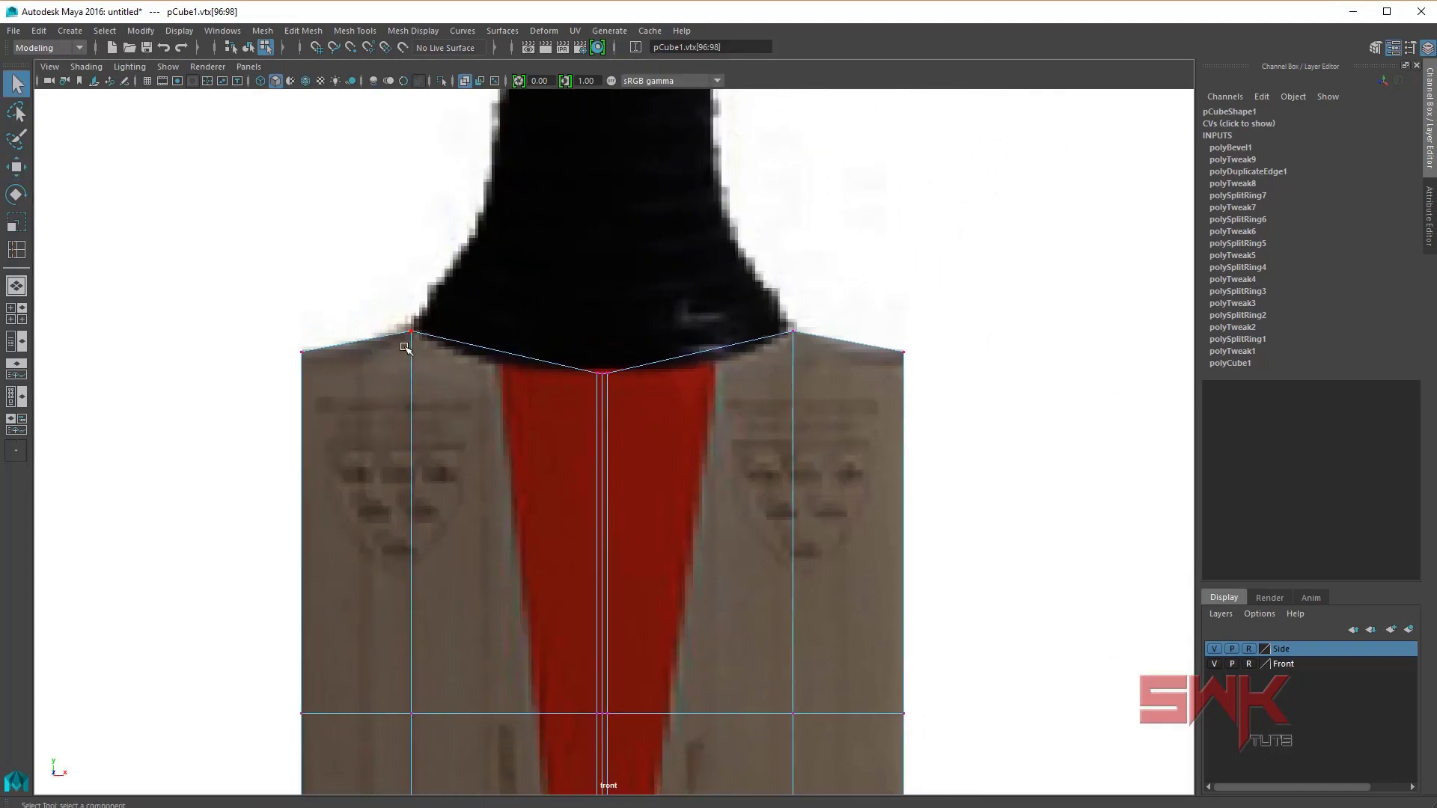
{"action": "key", "text": "alt+Tab"}
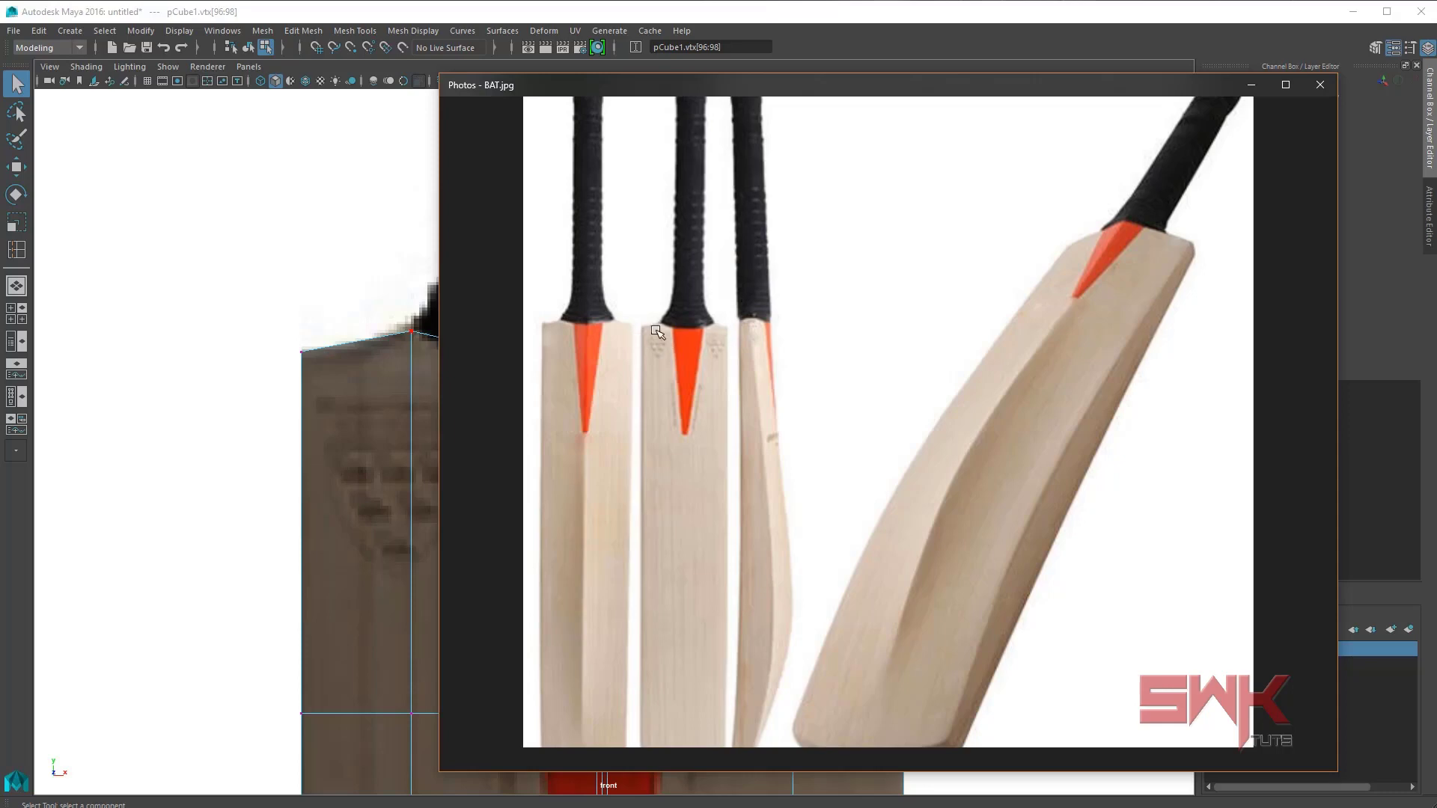
{"action": "key", "text": "alt+Tab"}
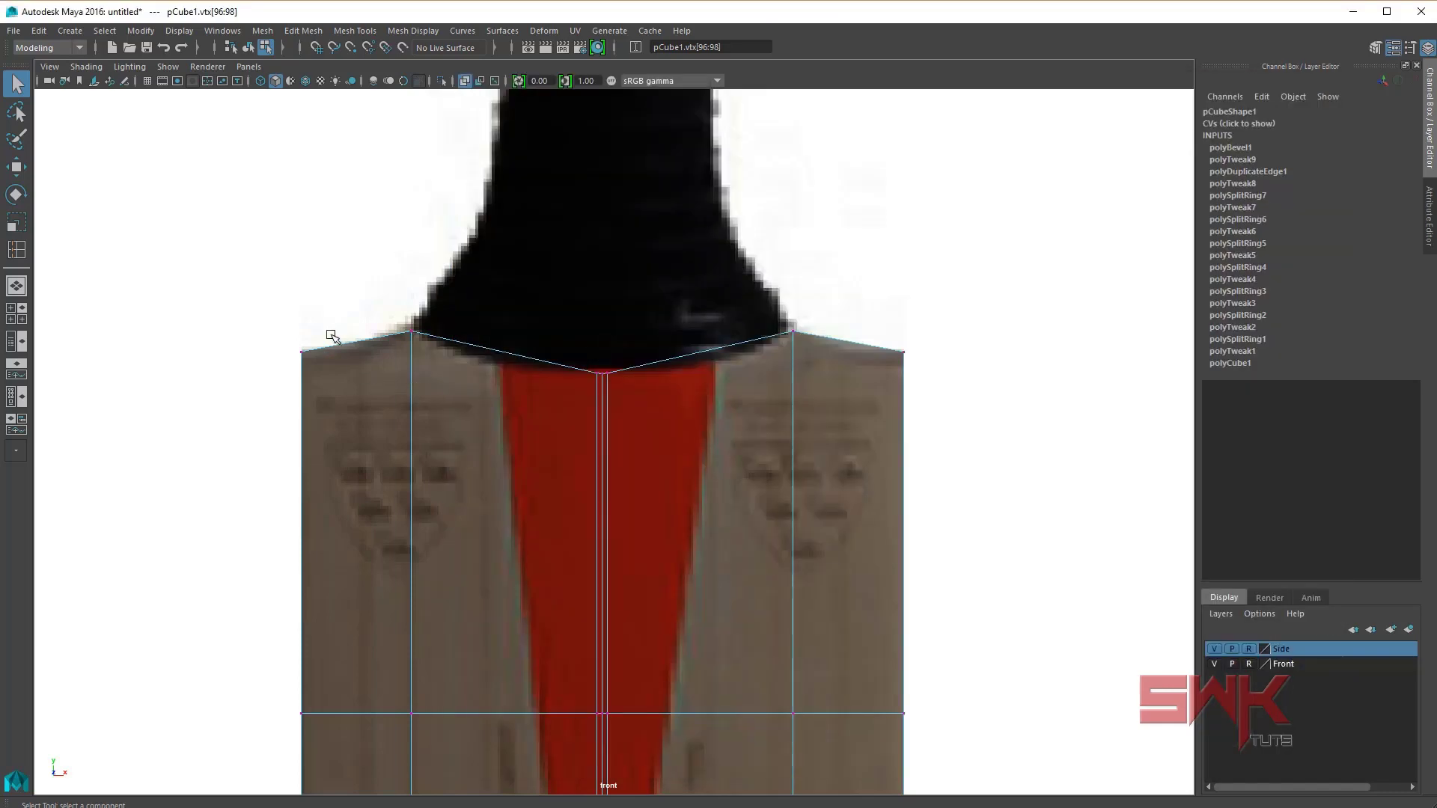
Step: Lower the top vertices slightly and start a Multi-Cut from the shoulder corner
{"action": "left_click_drag", "start_coordinate": [331, 336], "coordinate": [298, 368]}
{"action": "key", "text": "w"}
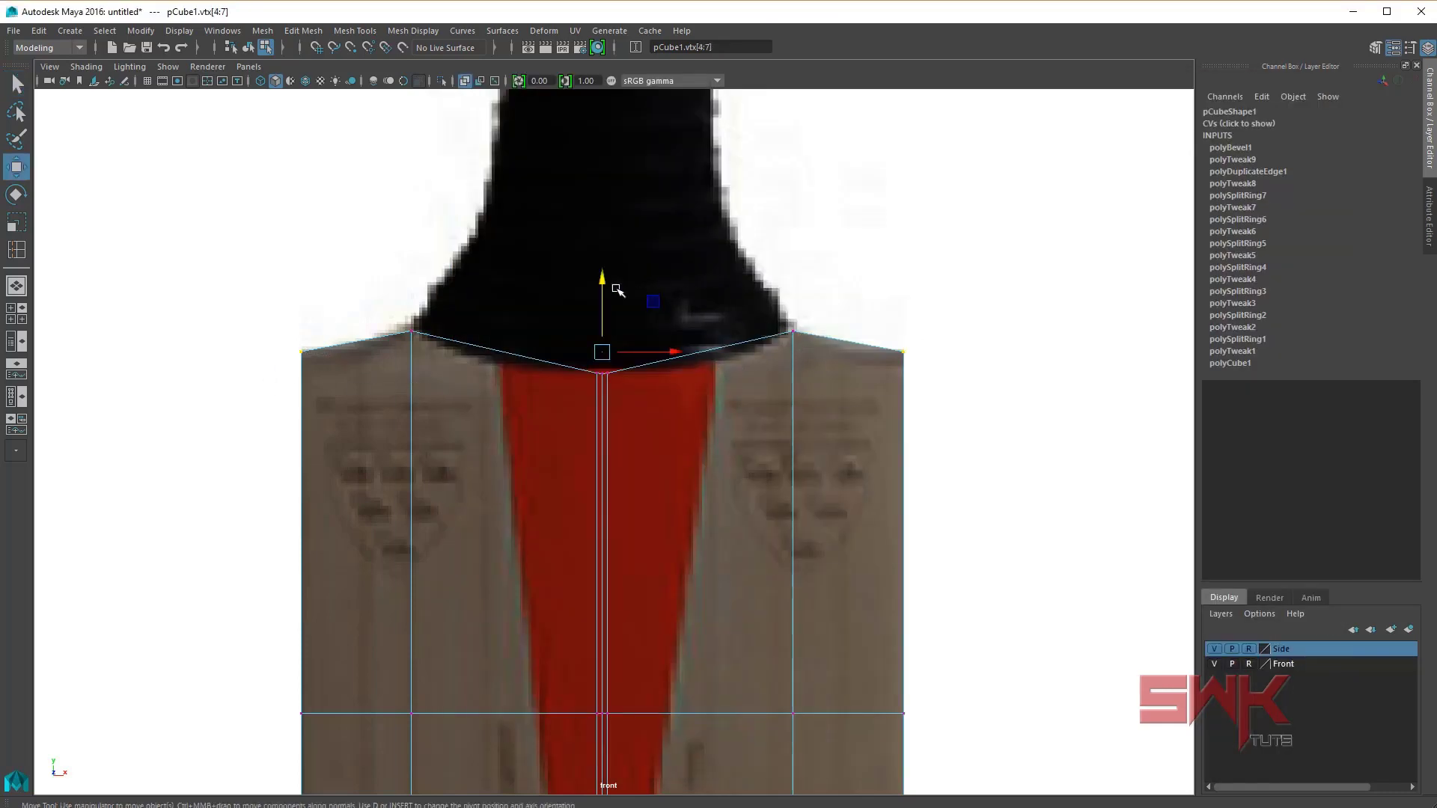
{"action": "left_click", "coordinate": [602, 300]}
{"action": "key", "text": "ctrl+z"}
{"action": "left_click_drag", "start_coordinate": [603, 282], "coordinate": [603, 291]}
{"action": "key", "text": "q"}
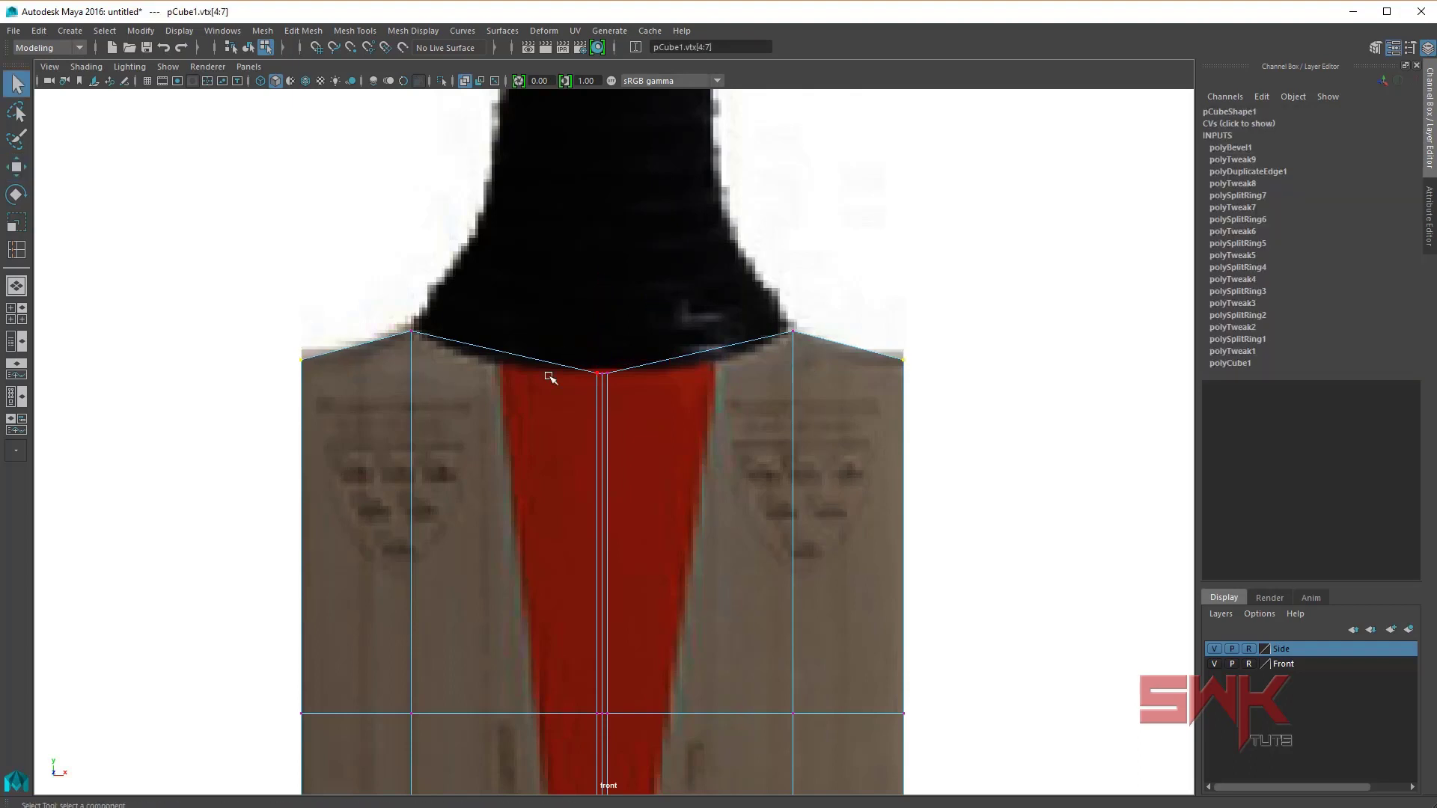
{"action": "right_click_drag", "start_coordinate": [551, 375], "coordinate": [621, 352]}
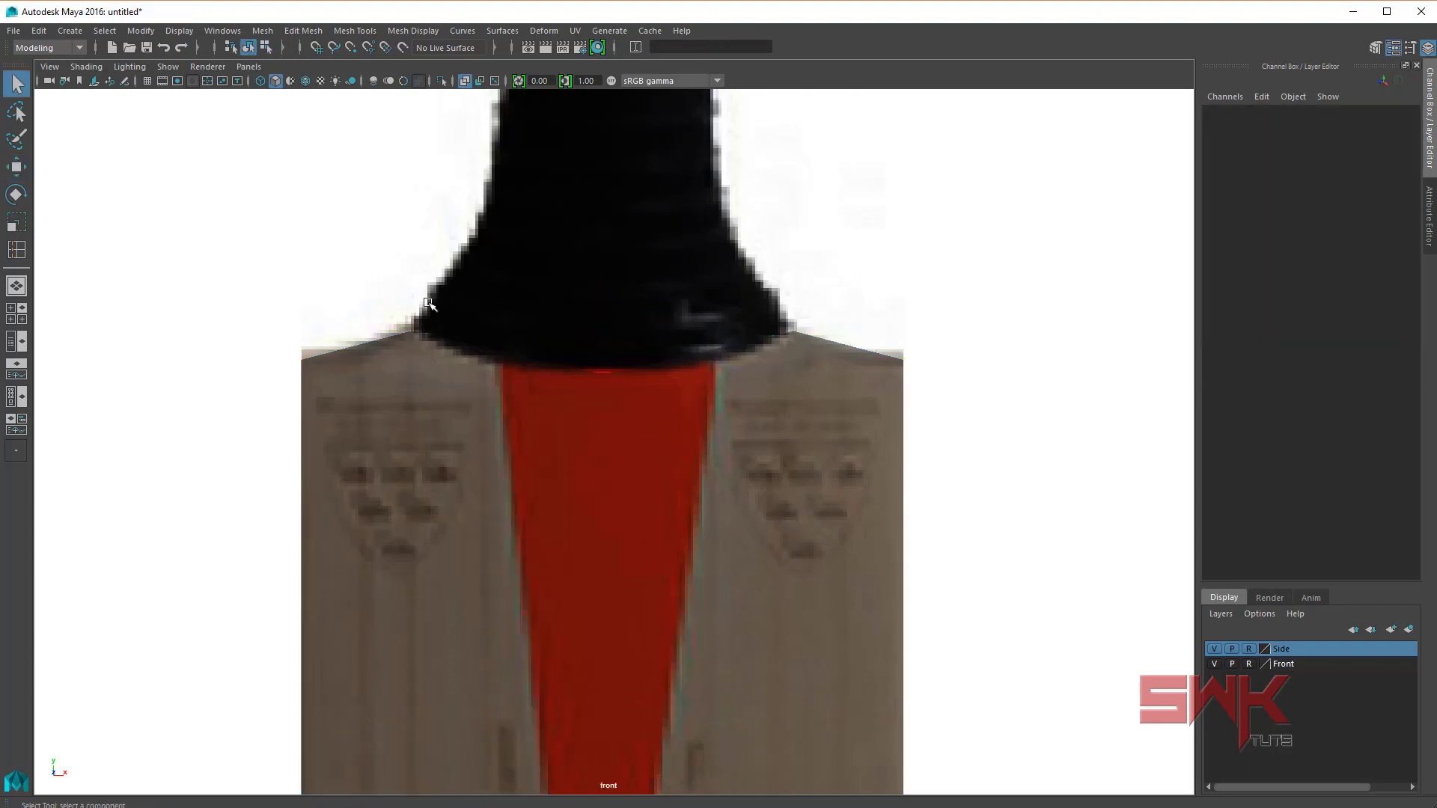
{"action": "left_click", "coordinate": [393, 30]}
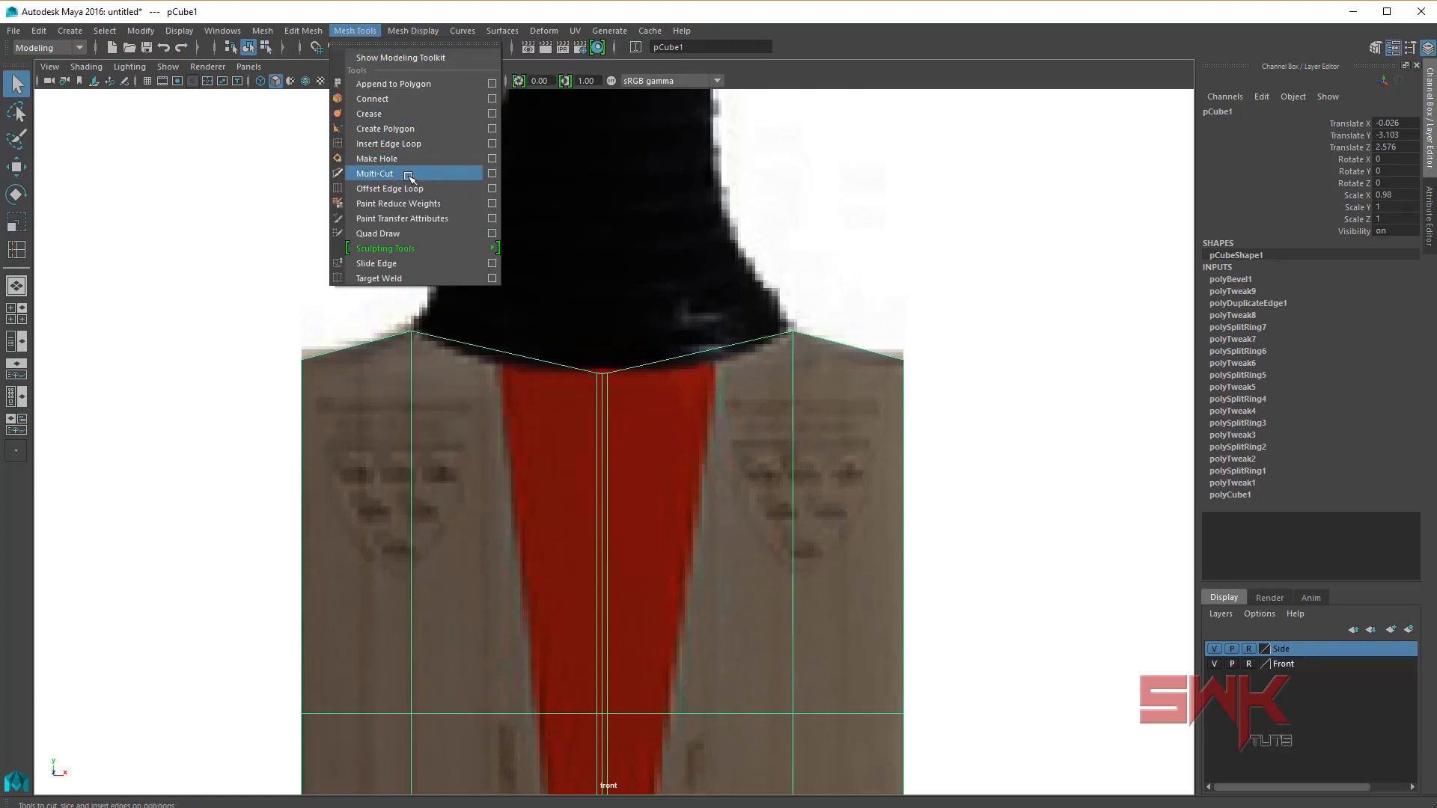
{"action": "left_click", "coordinate": [410, 176]}
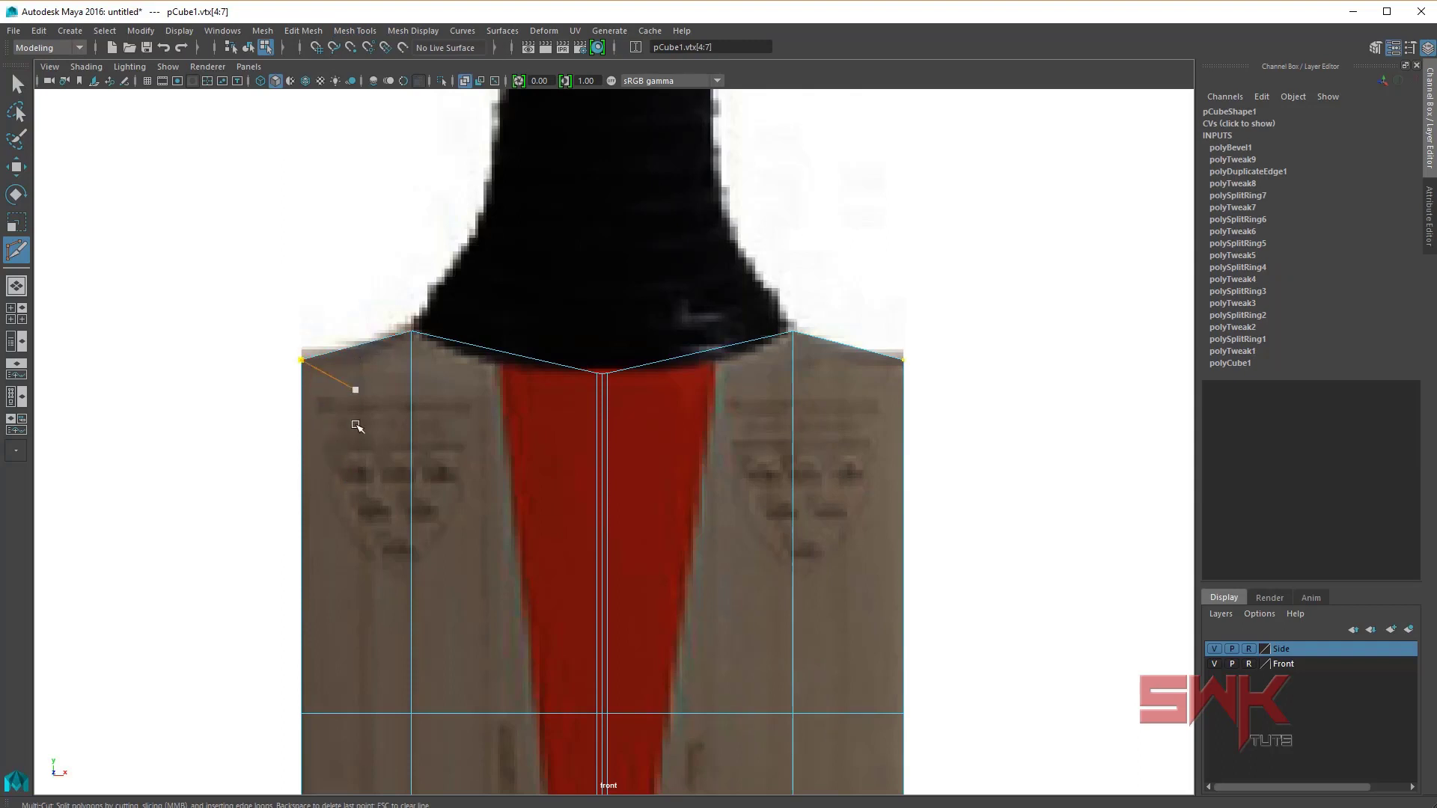
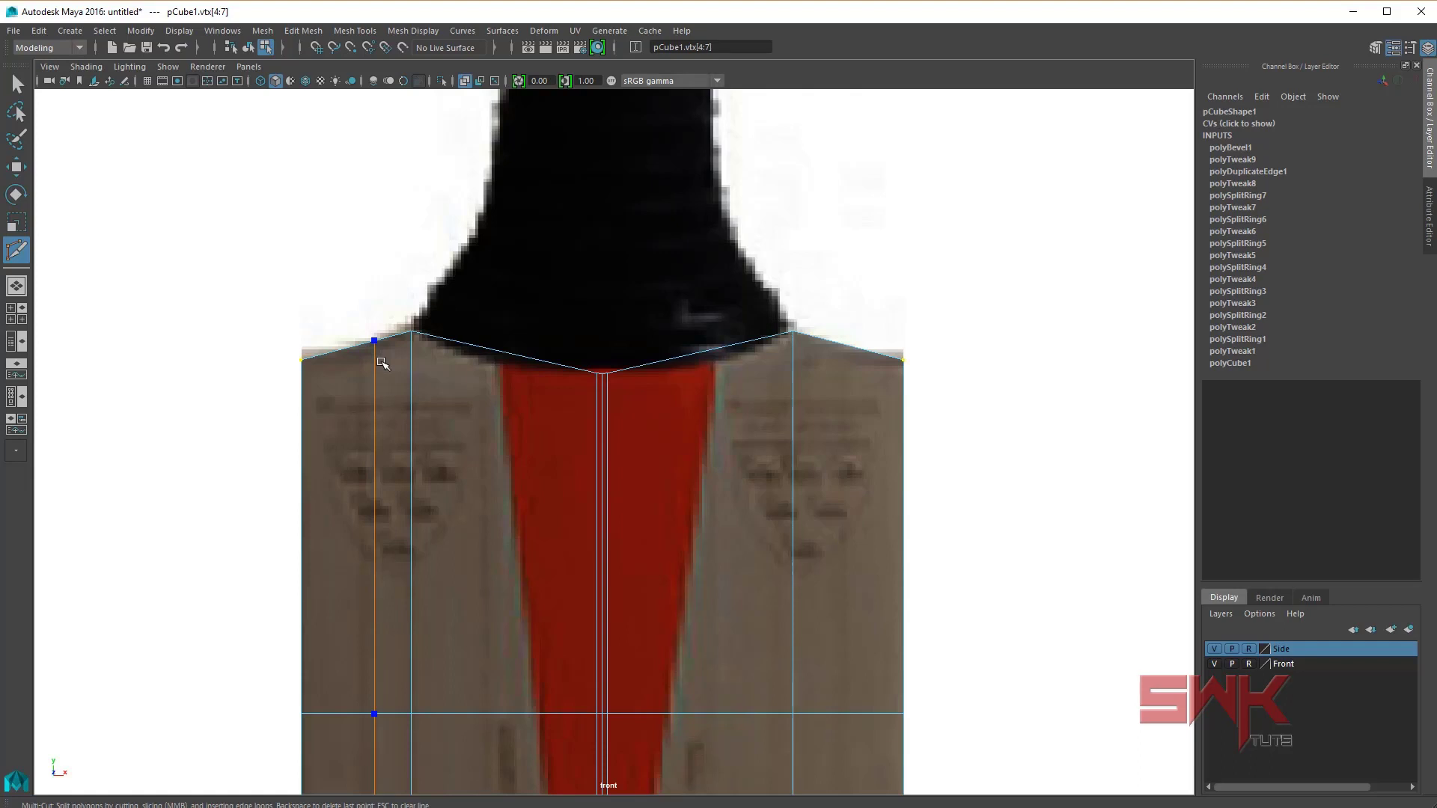
Step: Add vertical Multi-Cut edges near the left and right edges of the bat's shoulder
{"action": "middle_click", "coordinate": [382, 363], "text": "ctrl"}
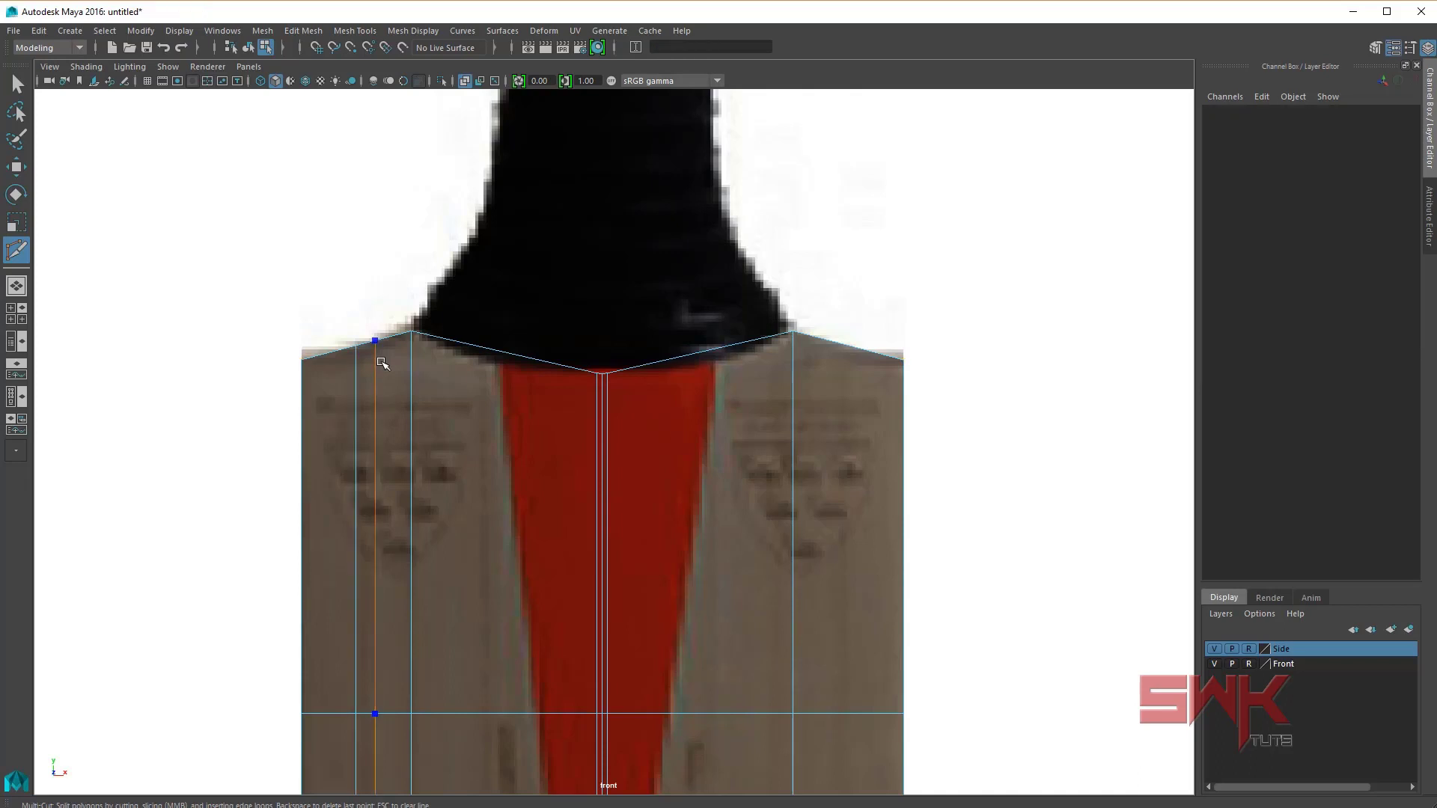
{"action": "middle_click", "coordinate": [846, 350], "text": "ctrl"}
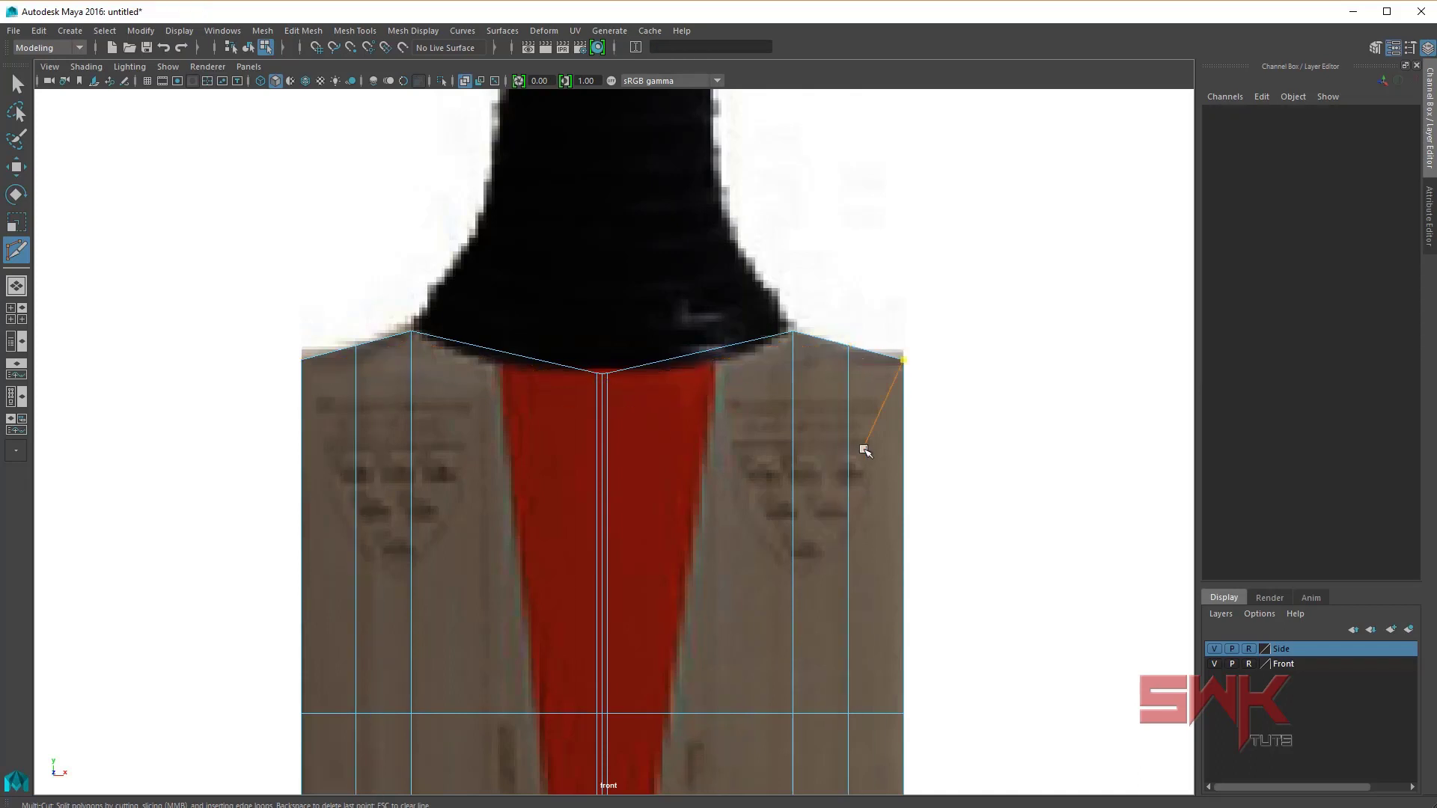
{"action": "key", "text": "q"}
Step: Select the two new shoulder vertices and move them down slightly
{"action": "left_click", "coordinate": [449, 413]}
{"action": "right_click_drag", "start_coordinate": [407, 384], "coordinate": [330, 320]}
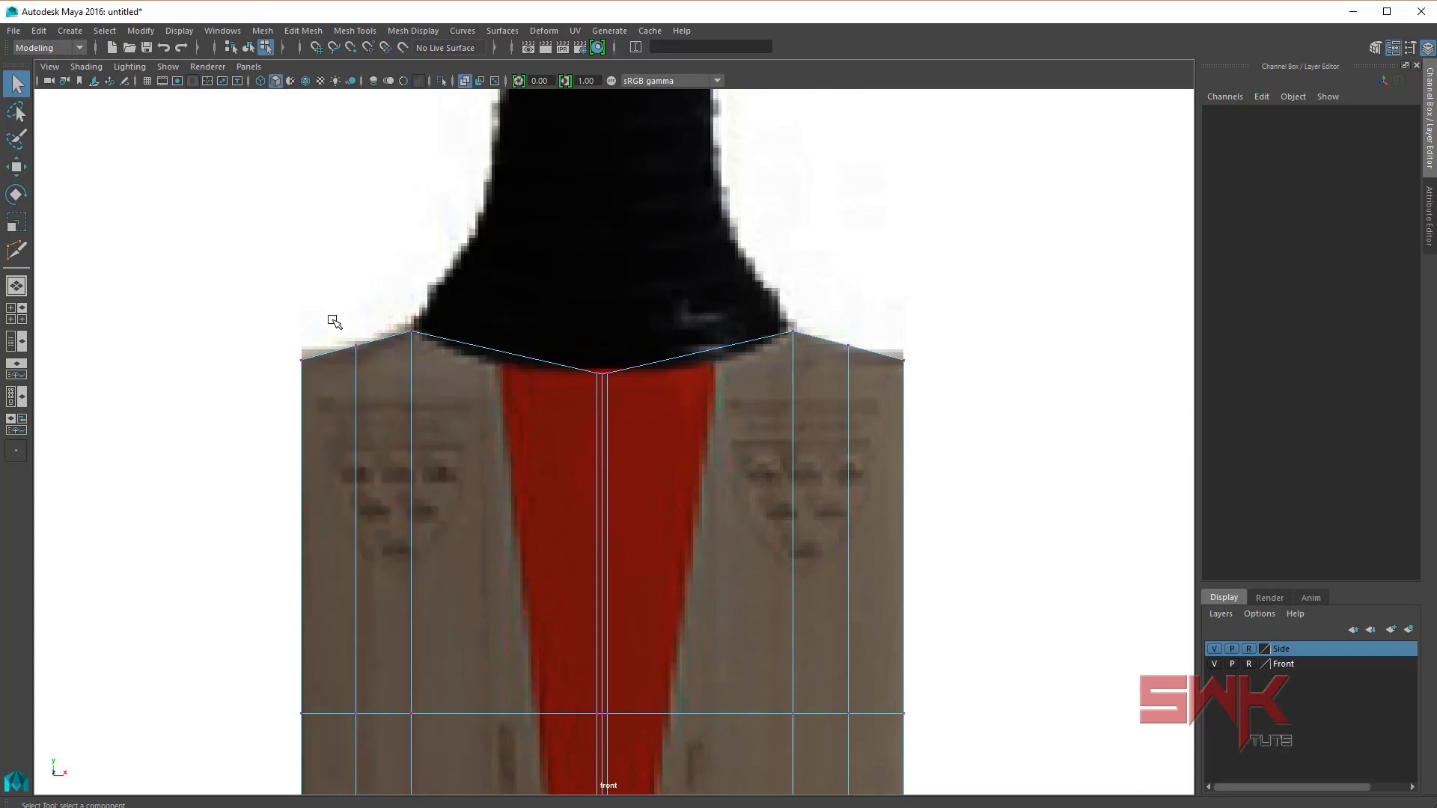
{"action": "left_click_drag", "start_coordinate": [580, 352], "coordinate": [705, 394]}
{"action": "key", "text": "w"}
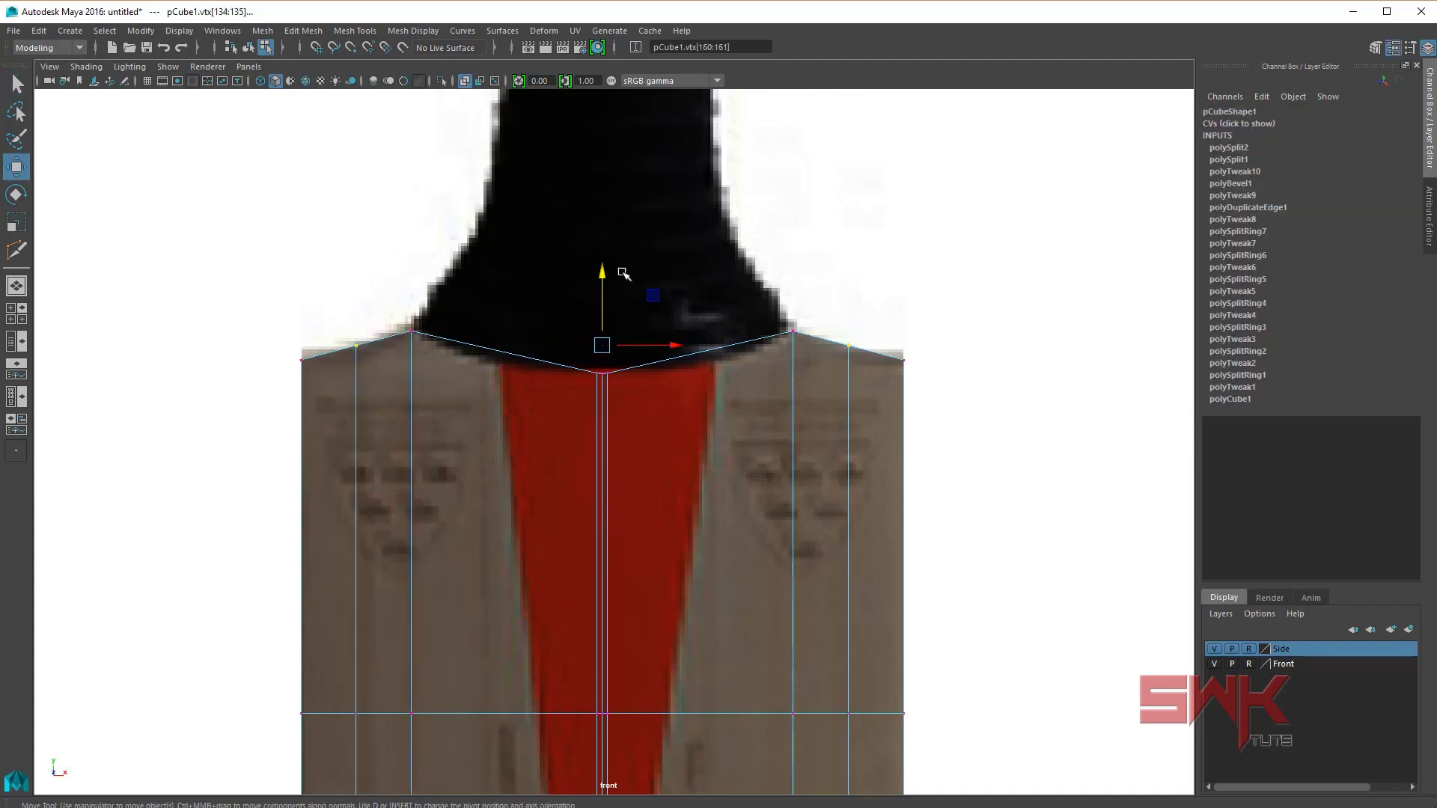
{"action": "left_click_drag", "start_coordinate": [605, 277], "coordinate": [601, 283]}
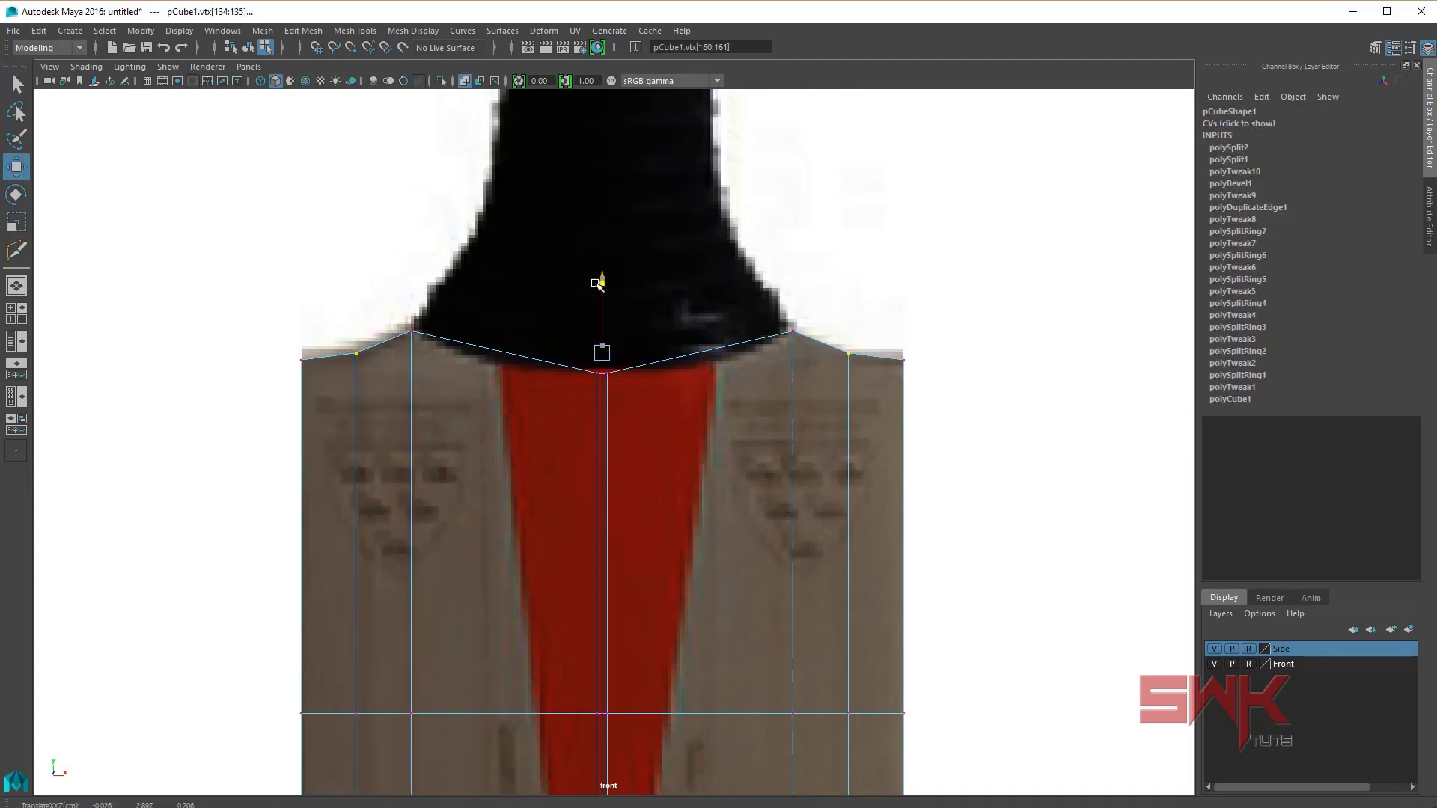
{"action": "left_click_drag", "start_coordinate": [589, 284], "coordinate": [589, 283]}
{"action": "scroll", "coordinate": [481, 427], "scroll_direction": "down", "scroll_amount": 5}
{"action": "middle_click_drag", "start_coordinate": [481, 426], "coordinate": [603, 561], "text": "alt"}
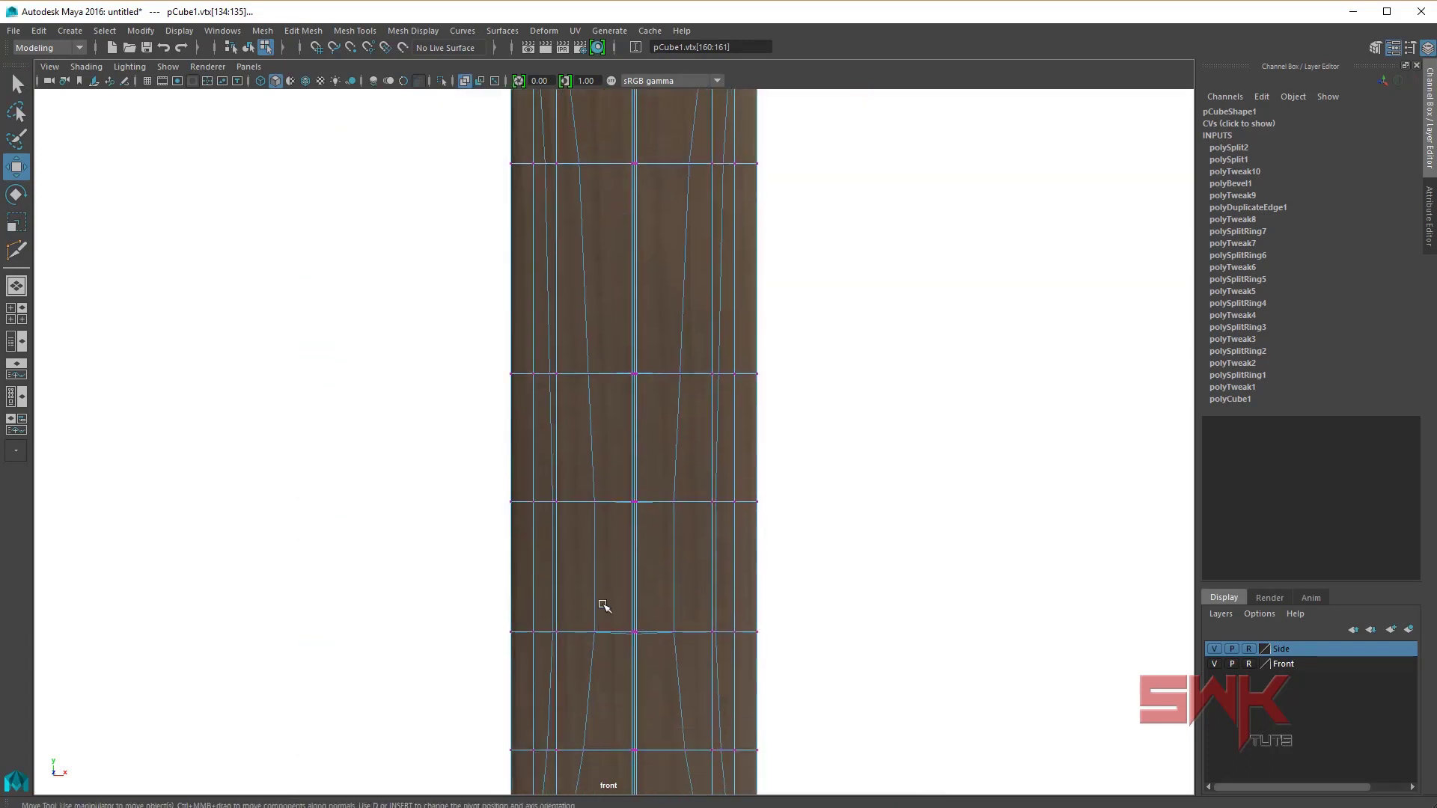
Step: Zoom into the blade's bottom and select its vertices, then orbit the perspective view
{"action": "scroll", "coordinate": [503, 527], "scroll_direction": "up", "scroll_amount": 2}
{"action": "middle_click_drag", "start_coordinate": [504, 527], "coordinate": [493, 626], "text": "alt"}
{"action": "scroll", "coordinate": [492, 568], "scroll_direction": "up", "scroll_amount": 2}
{"action": "middle_click_drag", "start_coordinate": [491, 516], "coordinate": [421, 498], "text": "alt"}
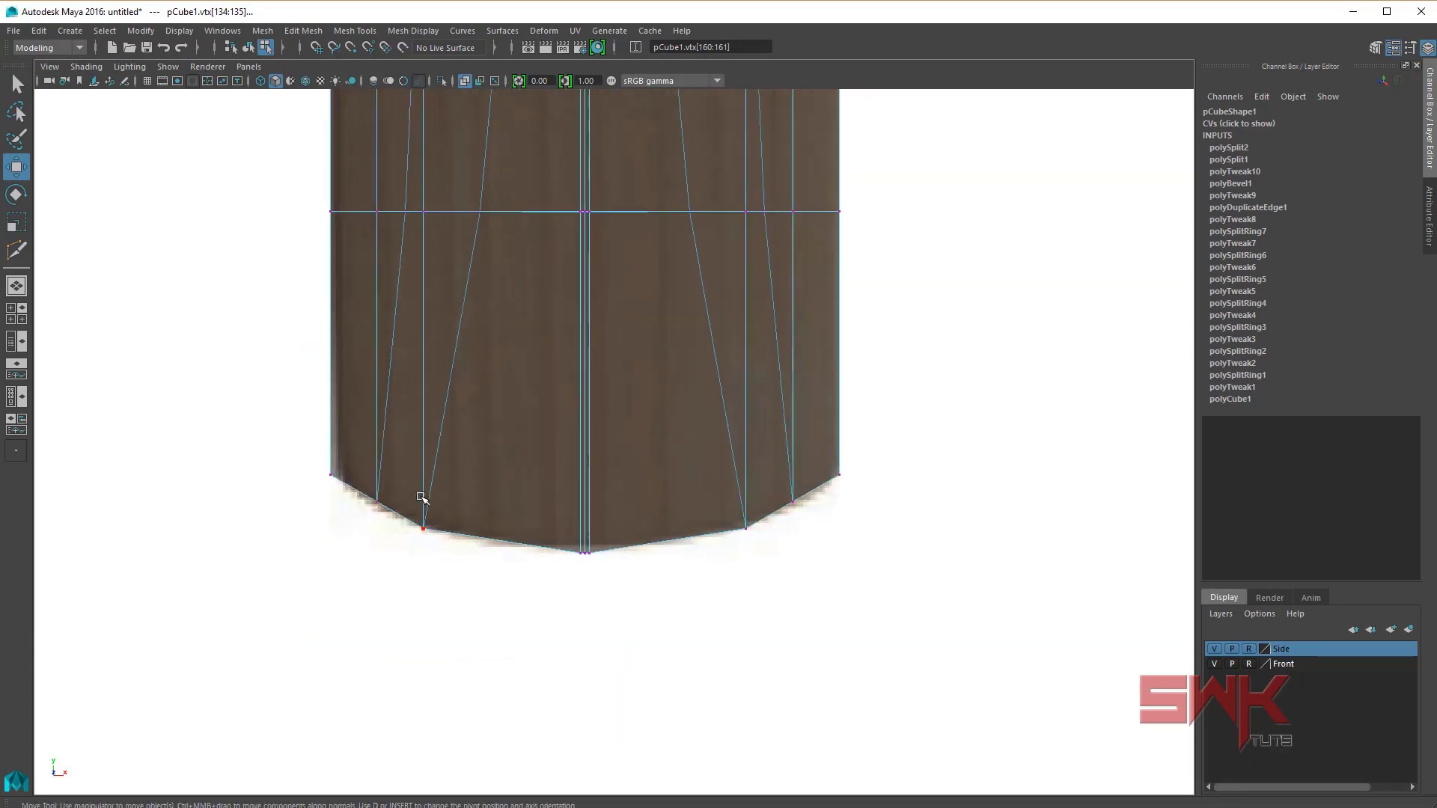
{"action": "left_click_drag", "start_coordinate": [358, 521], "coordinate": [358, 522]}
{"action": "left_click_drag", "start_coordinate": [775, 472], "coordinate": [824, 531]}
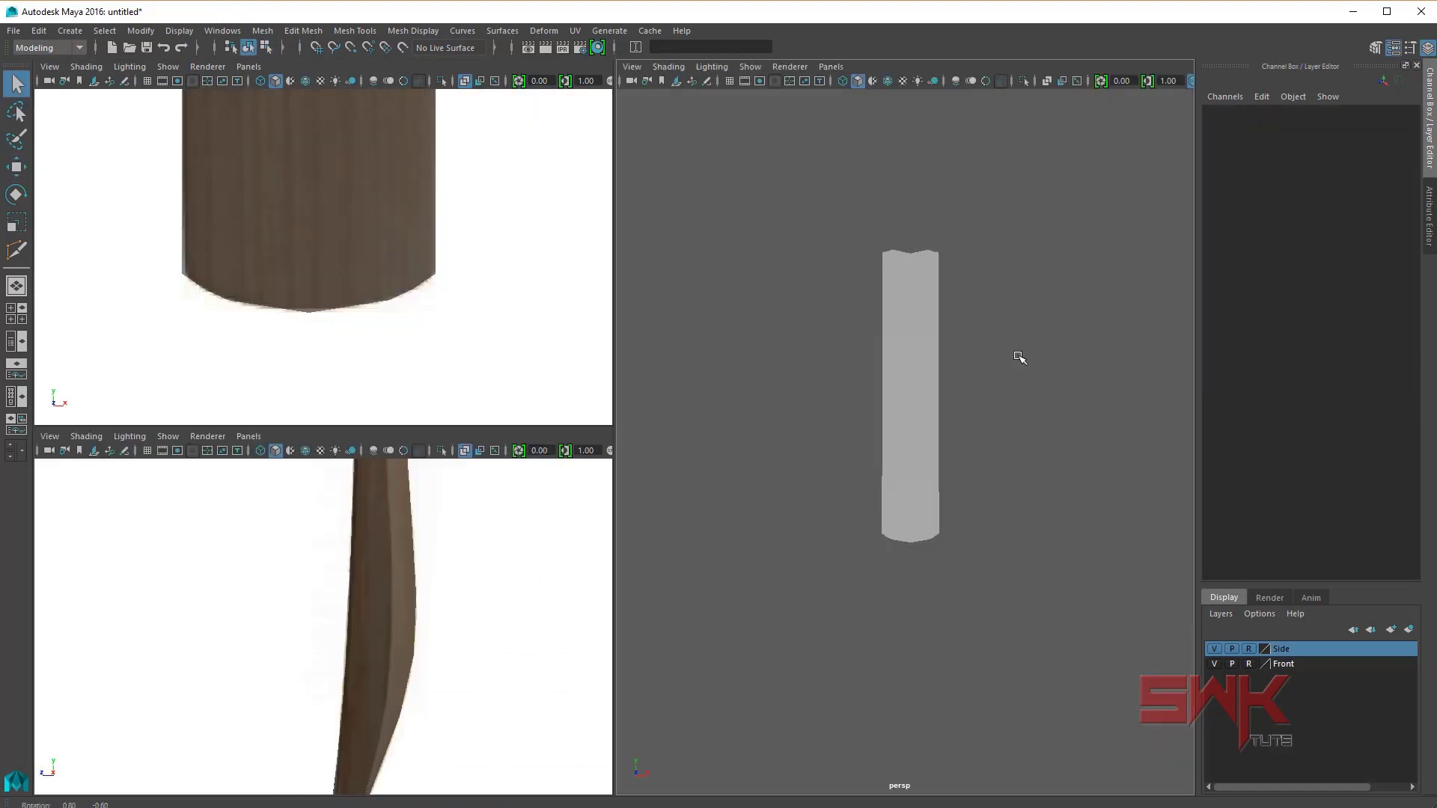
{"action": "mouse_move", "coordinate": [1019, 358]}
{"action": "left_mouse_down", "text": "alt"}
{"action": "mouse_move", "coordinate": [776, 352]}
{"action": "mouse_move", "coordinate": [818, 264]}
{"action": "mouse_move", "coordinate": [1010, 382]}
{"action": "mouse_move", "coordinate": [916, 504]}
{"action": "left_mouse_up", "text": "alt"}
Step: Insert an edge loop just above the blade's bevelled bottom
{"action": "left_click", "coordinate": [917, 504]}
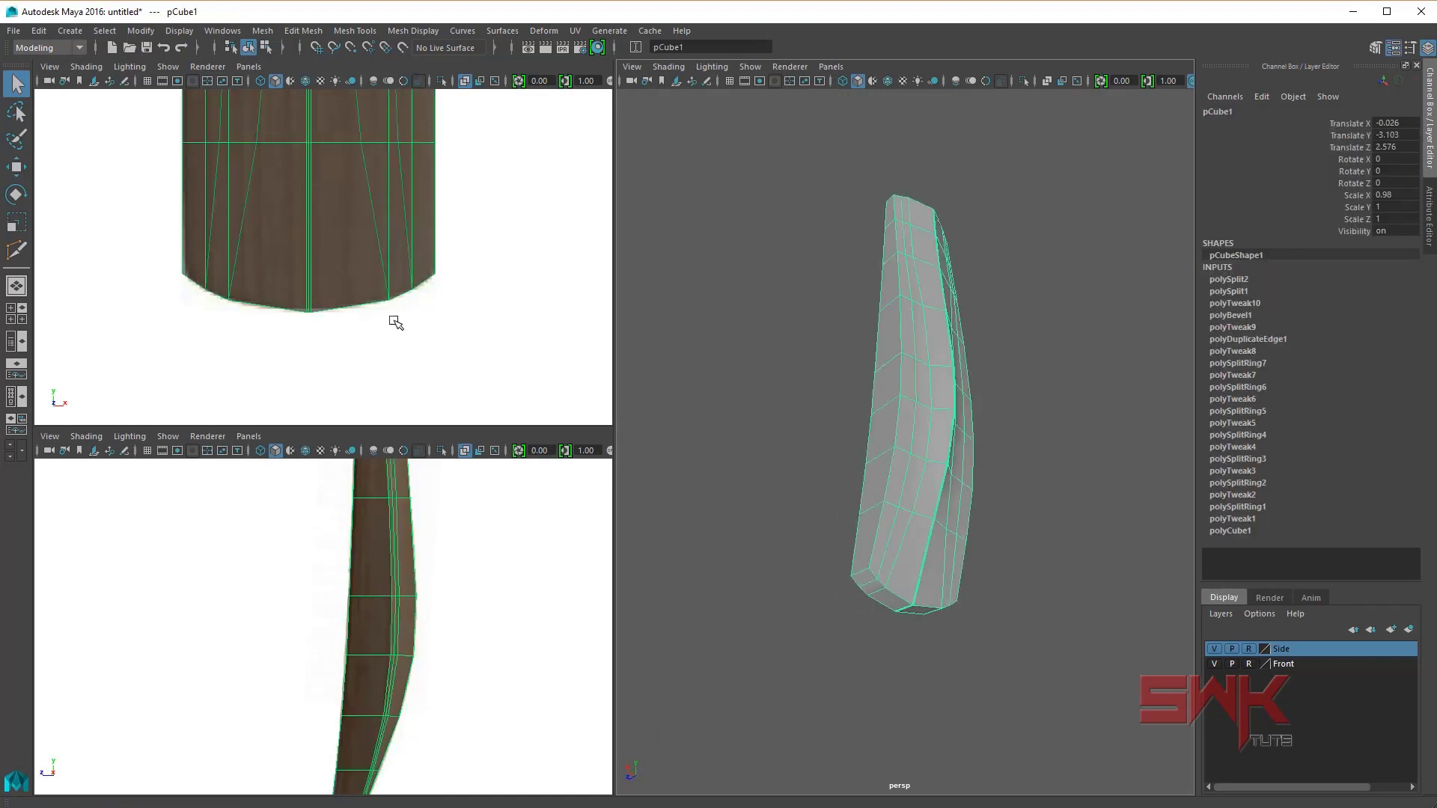
{"action": "left_click_drag", "start_coordinate": [828, 481], "coordinate": [920, 474], "text": "alt"}
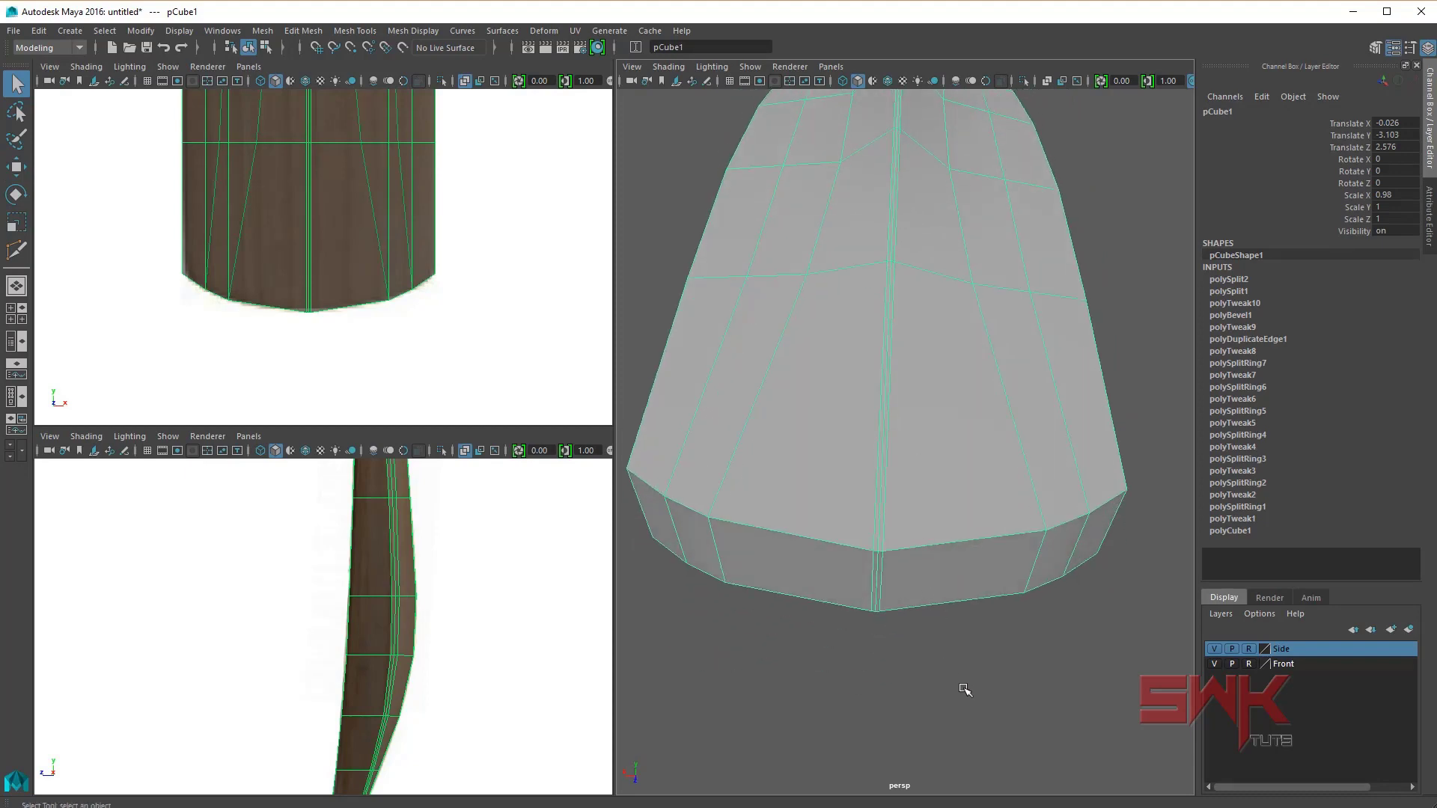
{"action": "left_click", "coordinate": [964, 690]}
{"action": "left_click", "coordinate": [951, 487]}
{"action": "mouse_move", "coordinate": [965, 702]}
{"action": "left_mouse_down", "text": "alt"}
{"action": "mouse_move", "coordinate": [950, 488]}
{"action": "mouse_move", "coordinate": [911, 604]}
{"action": "mouse_move", "coordinate": [930, 582]}
{"action": "left_mouse_up", "text": "alt"}
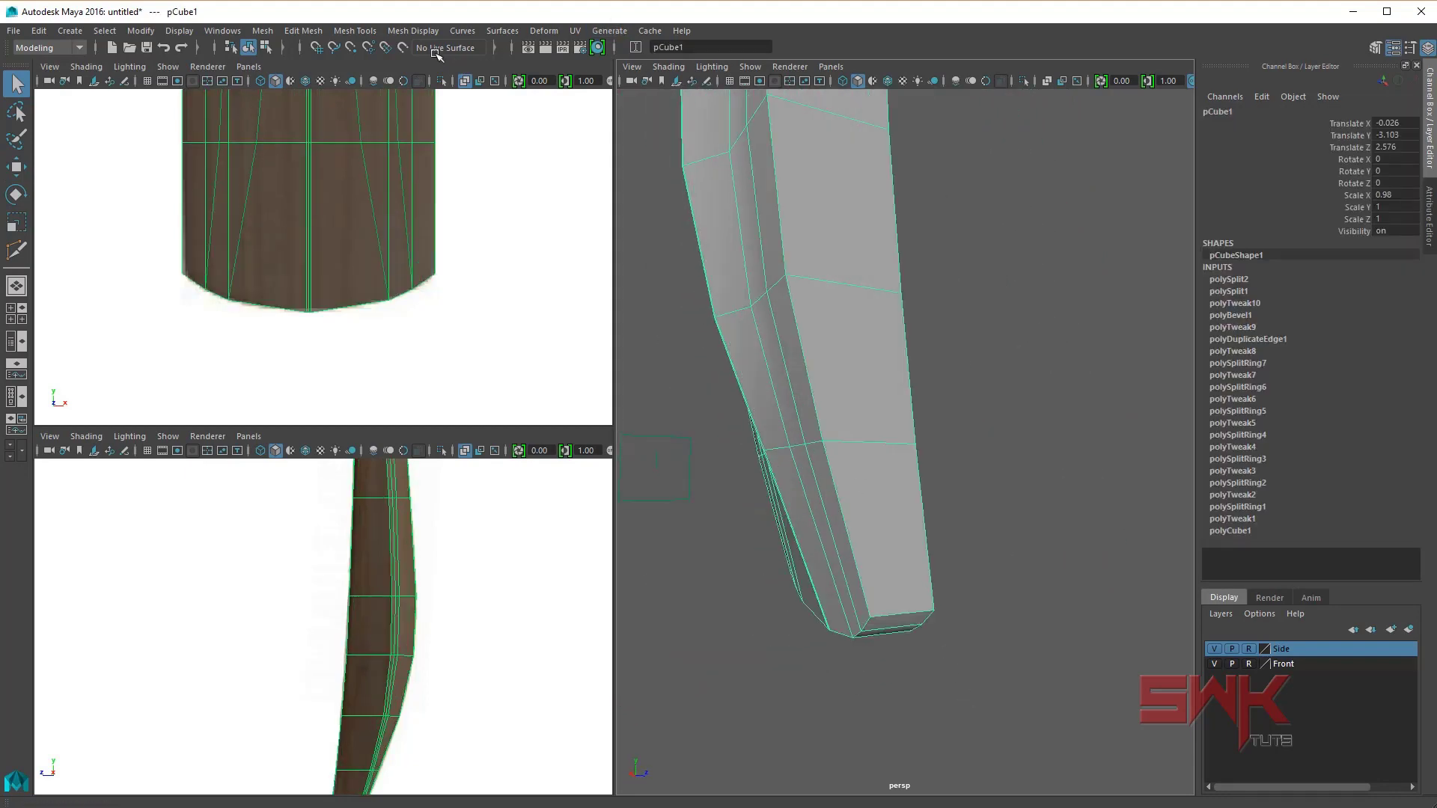
{"action": "left_click", "coordinate": [358, 32]}
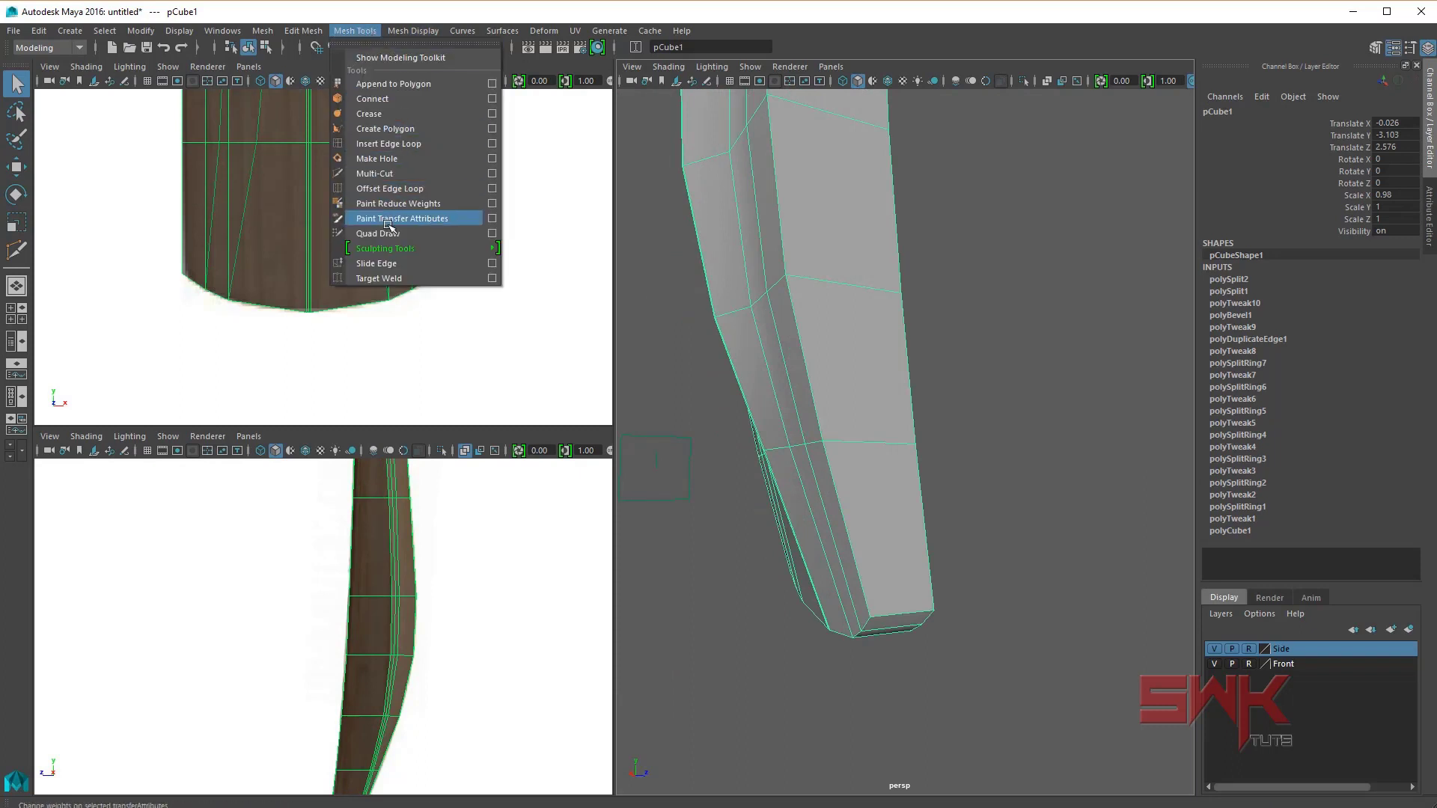
{"action": "left_click", "coordinate": [393, 144]}
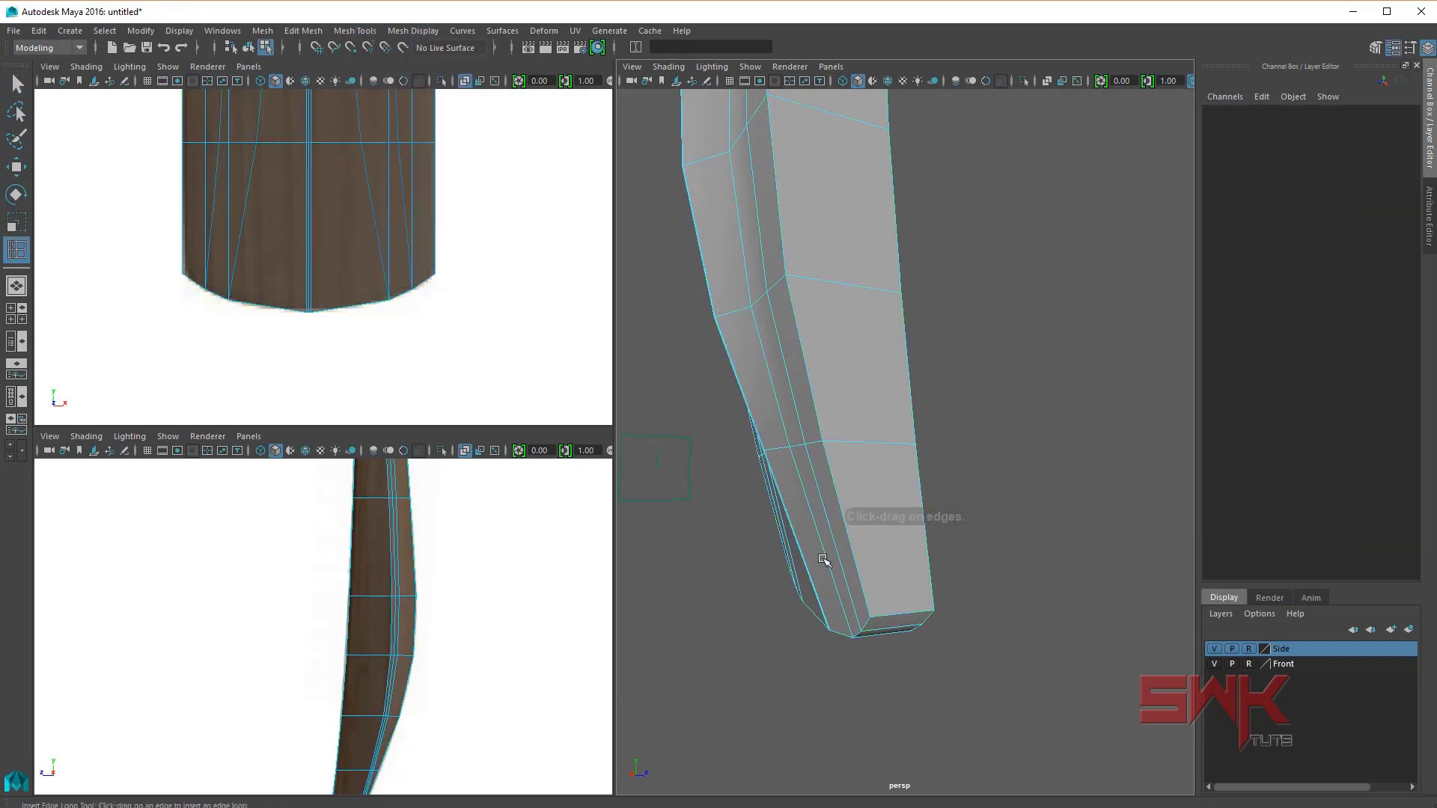
{"action": "left_click", "coordinate": [868, 604]}
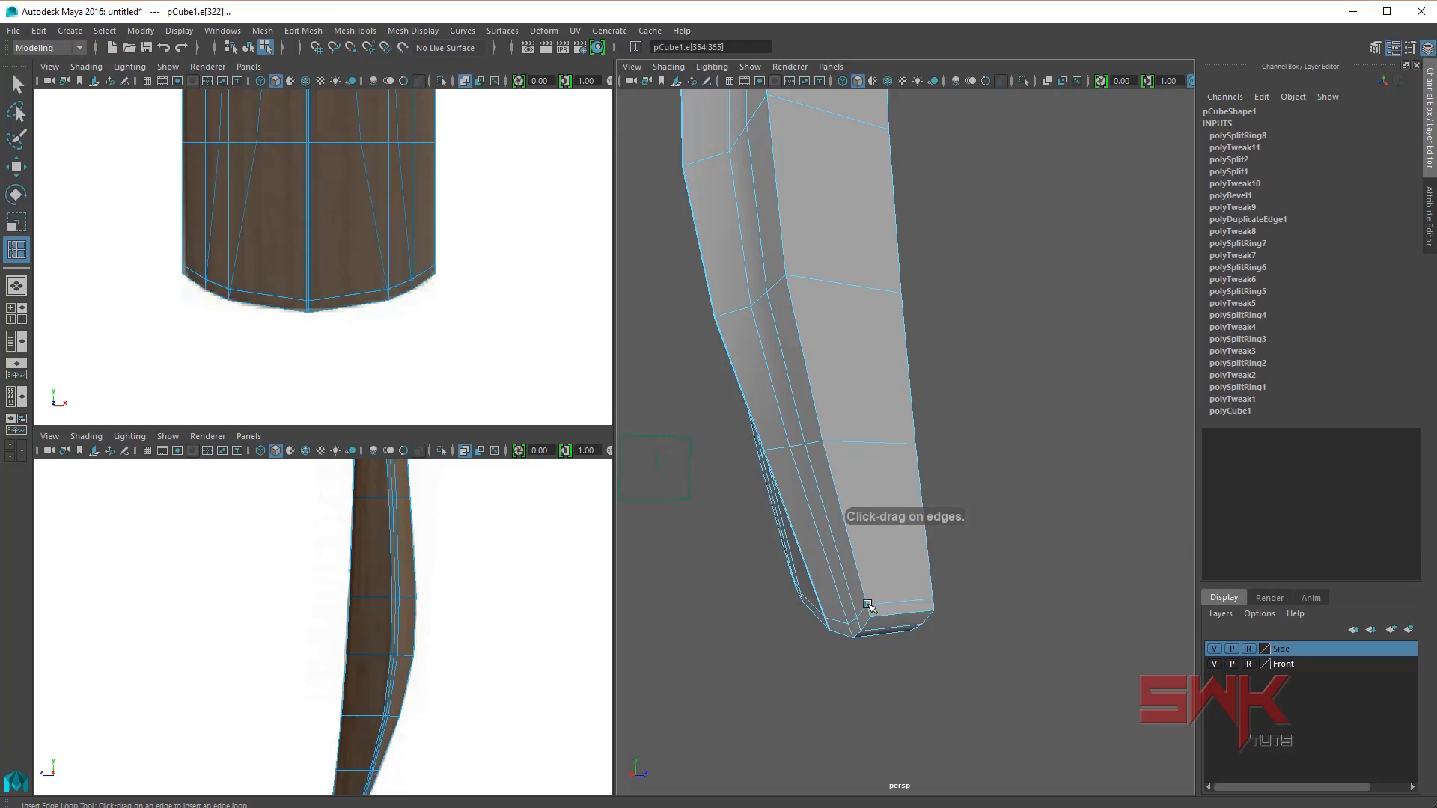
Step: Return to object mode and orbit around the bat in smooth preview (3)
{"action": "key", "text": "q"}
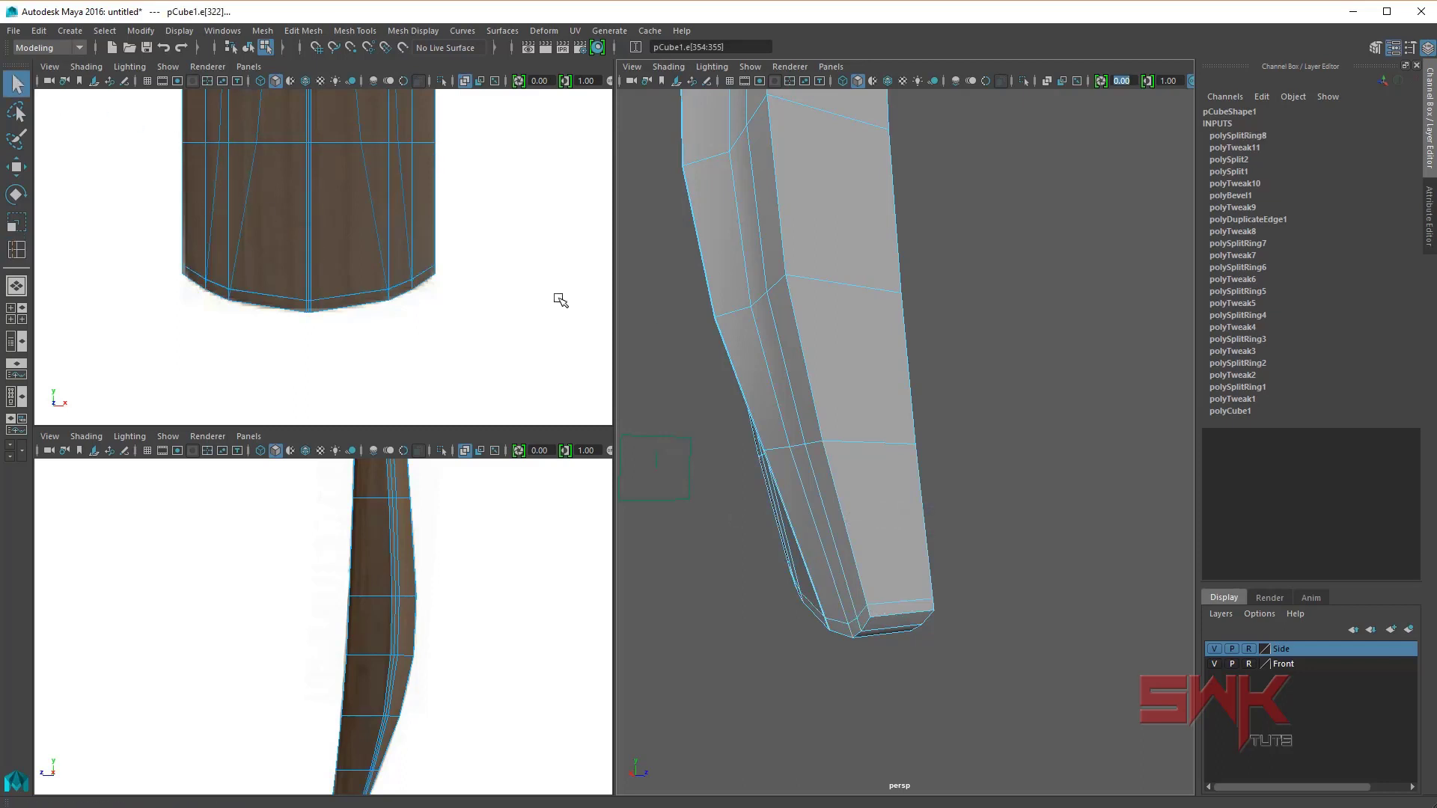
{"action": "right_click_drag", "start_coordinate": [739, 315], "coordinate": [816, 292]}
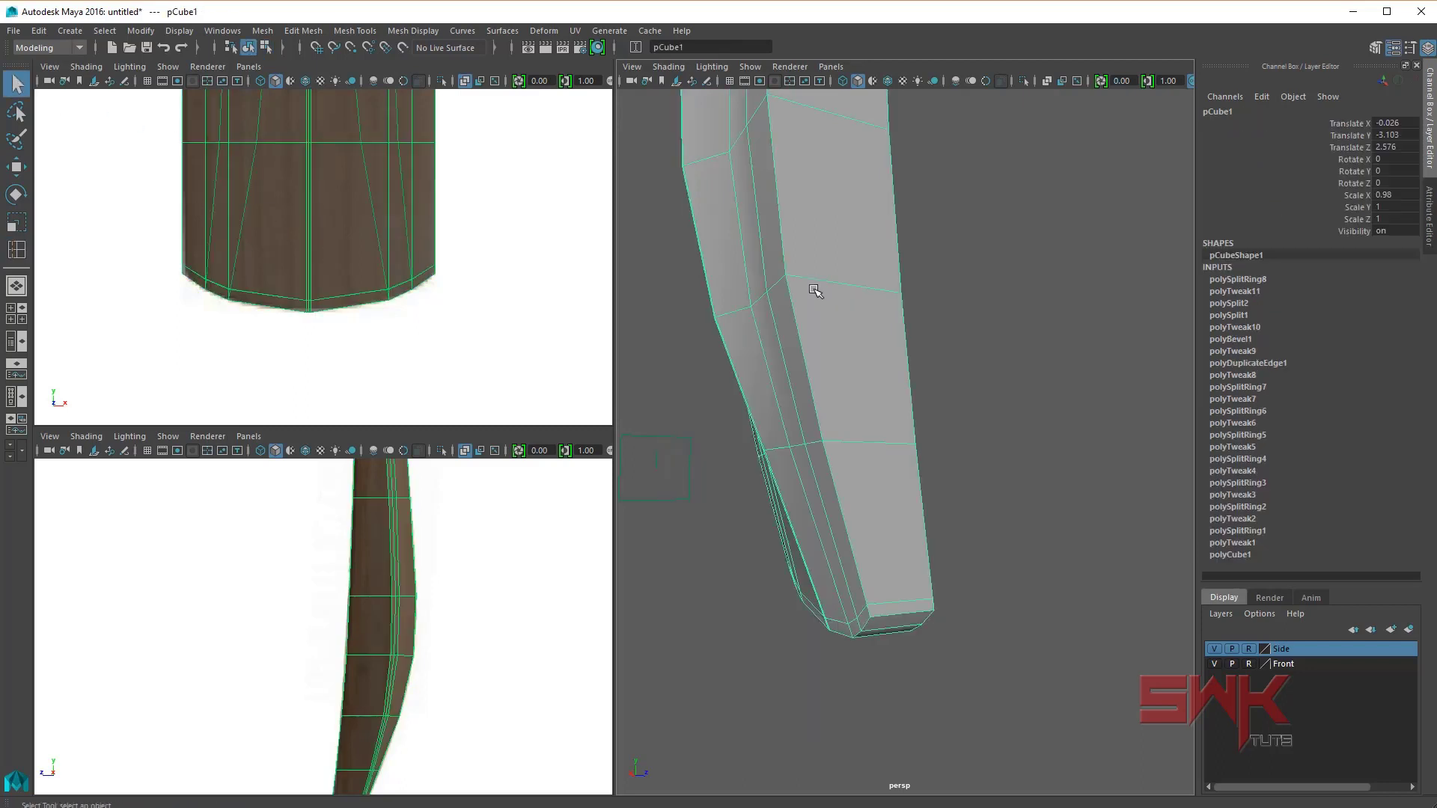
{"action": "key", "text": "3"}
{"action": "left_click", "coordinate": [976, 392]}
{"action": "mouse_move", "coordinate": [953, 446]}
{"action": "left_mouse_down", "text": "alt"}
{"action": "mouse_move", "coordinate": [1030, 449]}
{"action": "mouse_move", "coordinate": [1013, 394]}
{"action": "mouse_move", "coordinate": [989, 395]}
{"action": "mouse_move", "coordinate": [980, 419]}
{"action": "left_mouse_up", "text": "alt"}
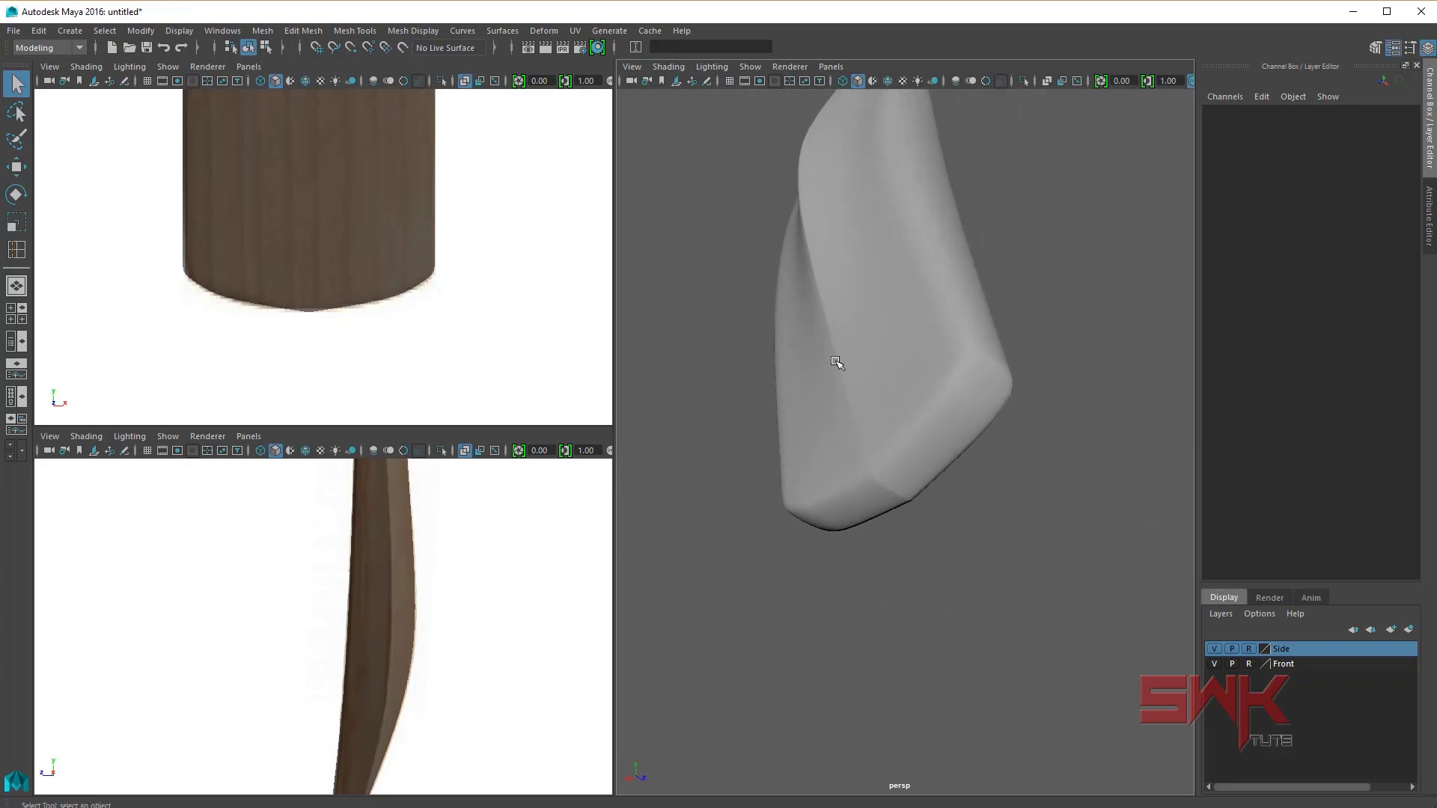
{"action": "mouse_move", "coordinate": [866, 419]}
{"action": "left_mouse_down", "text": "alt"}
{"action": "mouse_move", "coordinate": [946, 401]}
{"action": "mouse_move", "coordinate": [860, 577]}
{"action": "left_mouse_up", "text": "alt"}
Step: View the BAT.jpg reference fitted in Photos, then close it
{"action": "key", "text": "alt+Tab"}
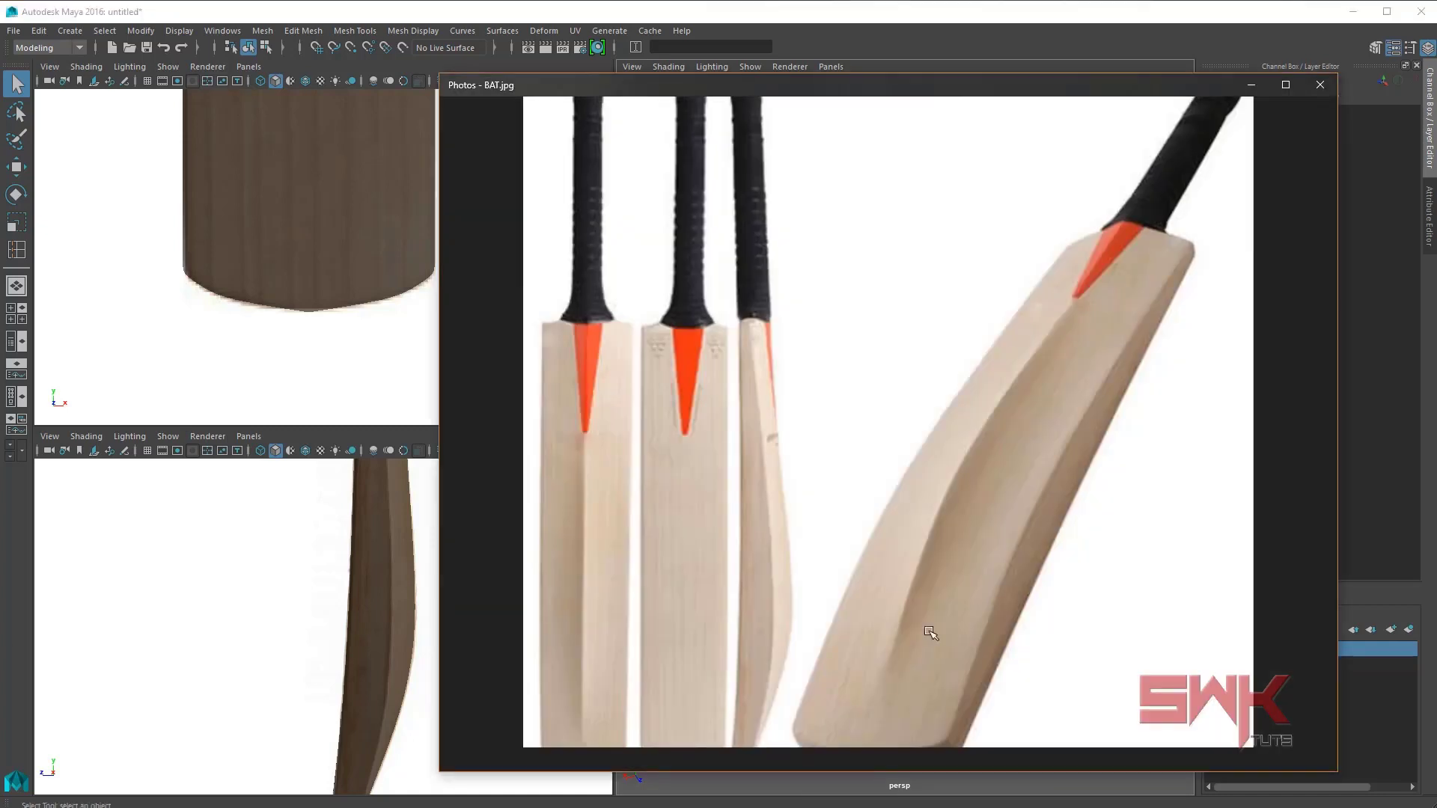
{"action": "scroll", "coordinate": [936, 663], "scroll_direction": "down", "scroll_amount": 3, "text": "ctrl"}
{"action": "scroll", "coordinate": [940, 577], "scroll_direction": "down", "scroll_amount": 2, "text": "ctrl"}
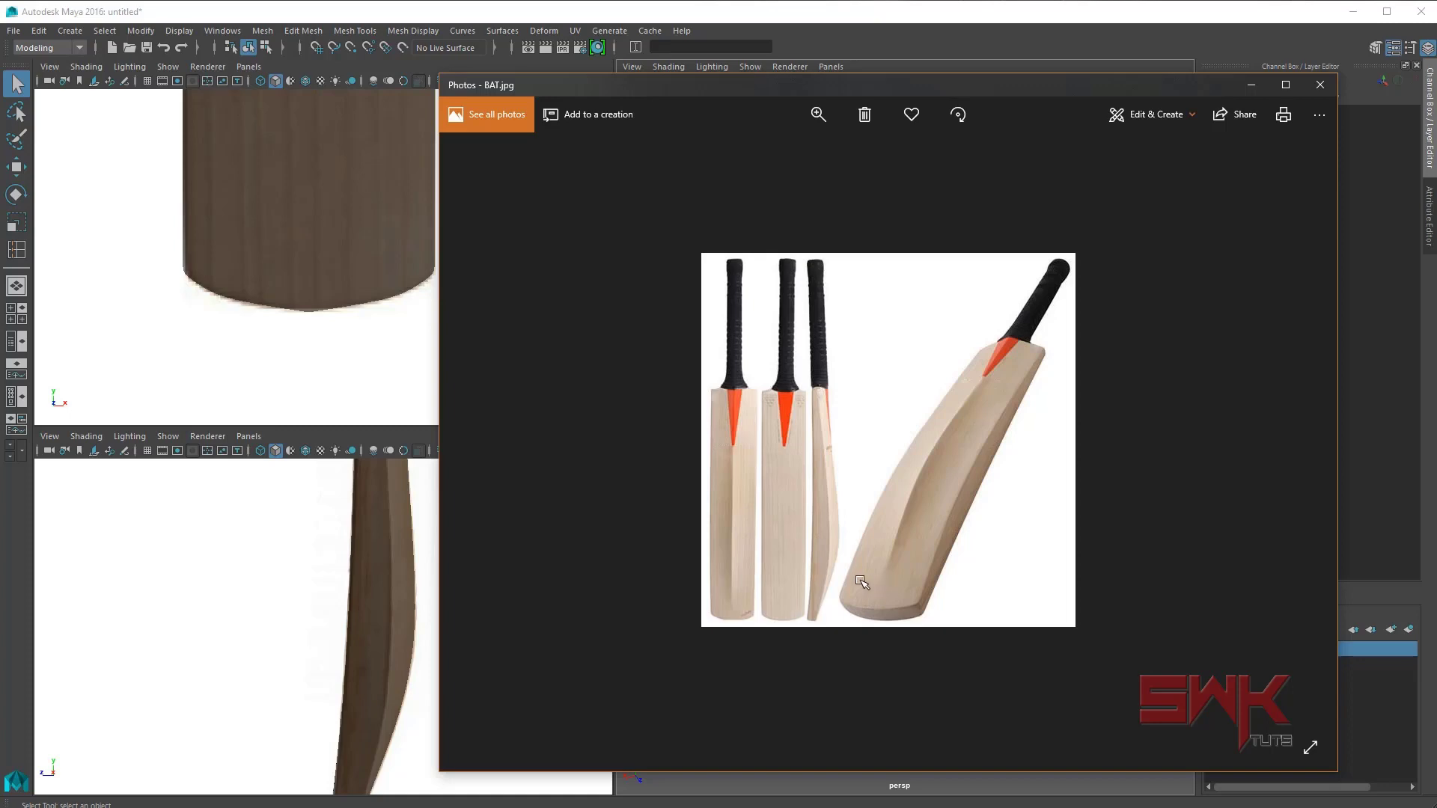
{"action": "left_click", "coordinate": [879, 13]}
Step: Select the bat mesh, turn off smooth preview (1), and zoom in
{"action": "left_click", "coordinate": [861, 425]}
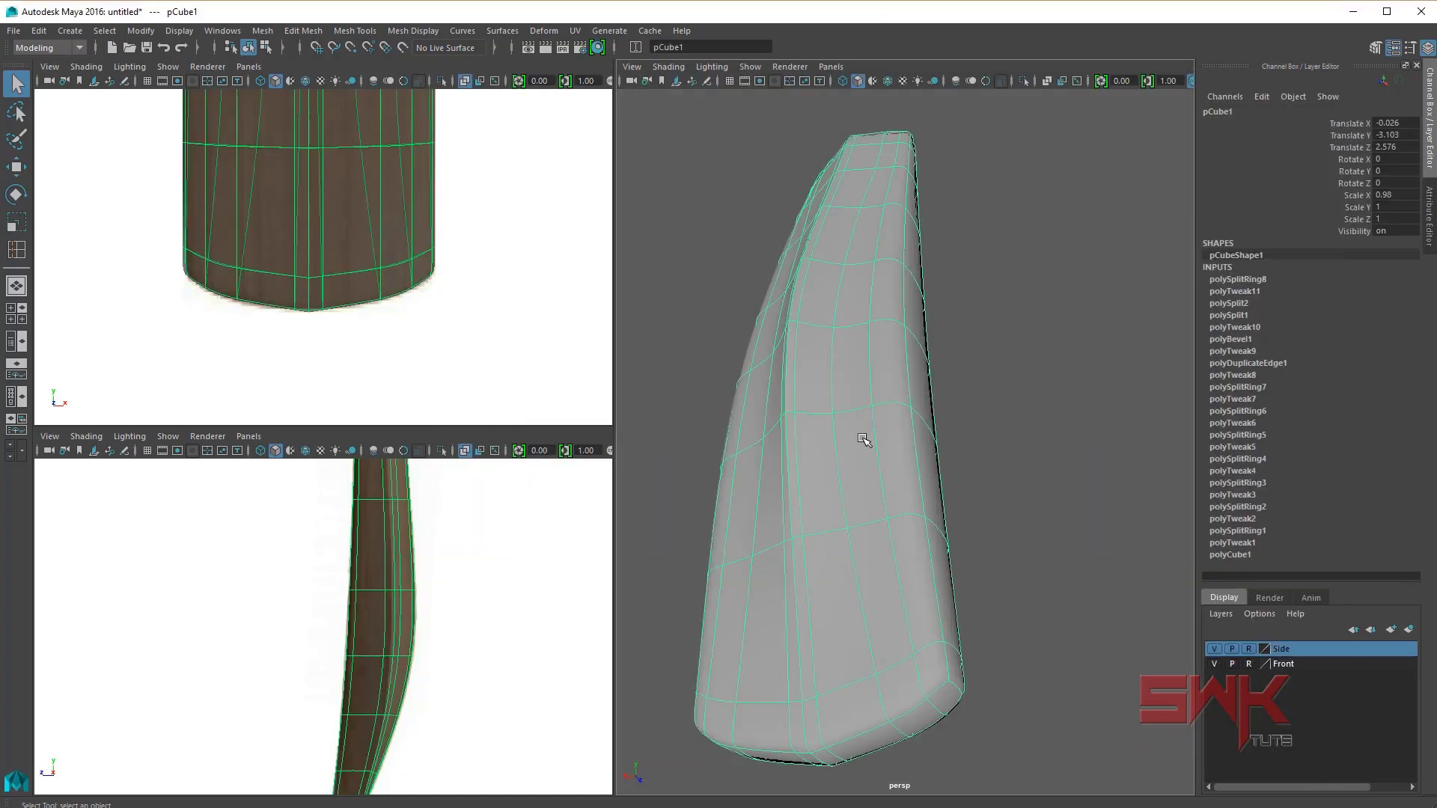
{"action": "key", "text": "1"}
{"action": "scroll", "coordinate": [846, 491], "scroll_direction": "up", "scroll_amount": 1}
{"action": "scroll", "coordinate": [860, 494], "scroll_direction": "up", "scroll_amount": 1}
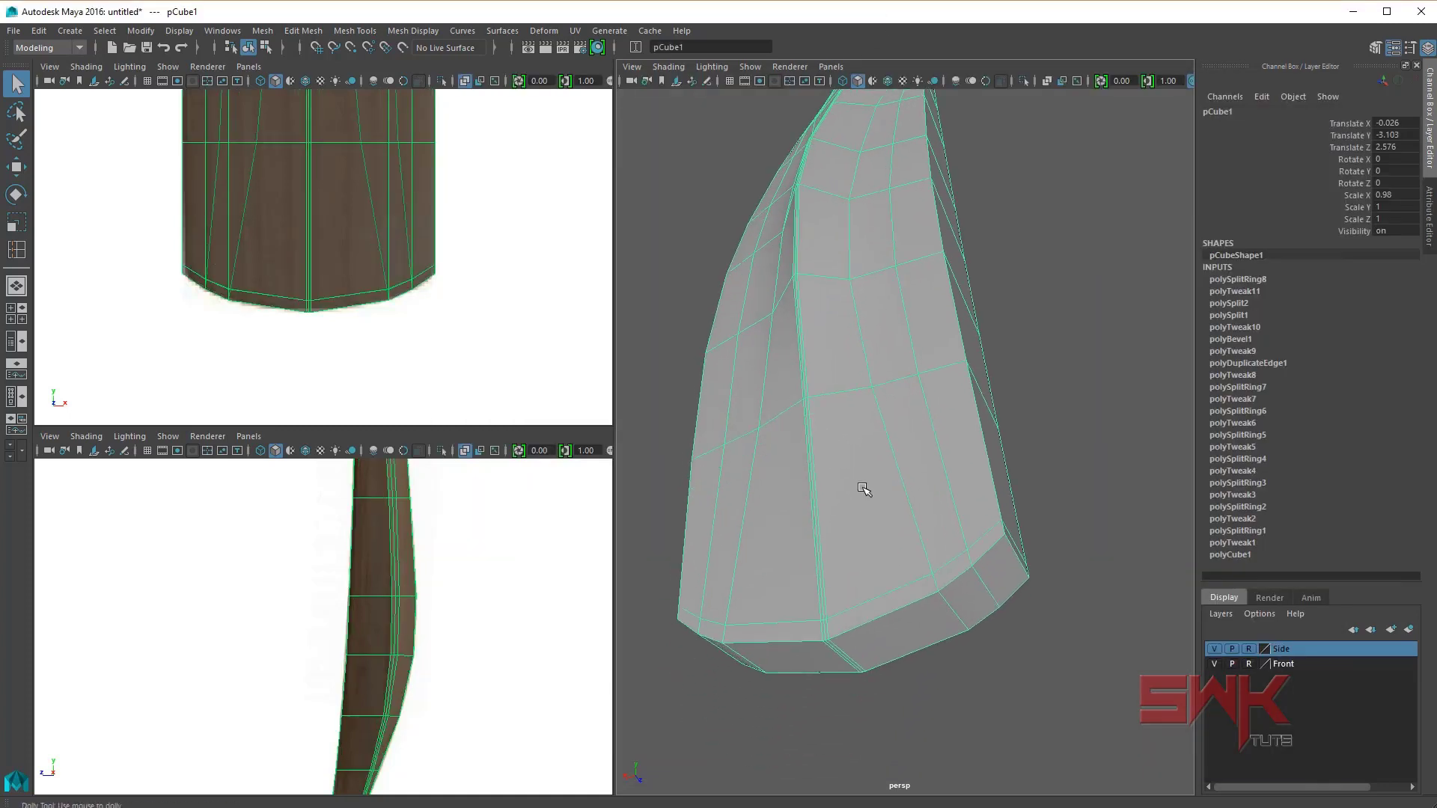
{"action": "scroll", "coordinate": [859, 487], "scroll_direction": "up", "scroll_amount": 1}
{"action": "scroll", "coordinate": [885, 472], "scroll_direction": "up", "scroll_amount": 1}
{"action": "scroll", "coordinate": [886, 517], "scroll_direction": "up", "scroll_amount": 1}
{"action": "scroll", "coordinate": [865, 602], "scroll_direction": "up", "scroll_amount": 1}
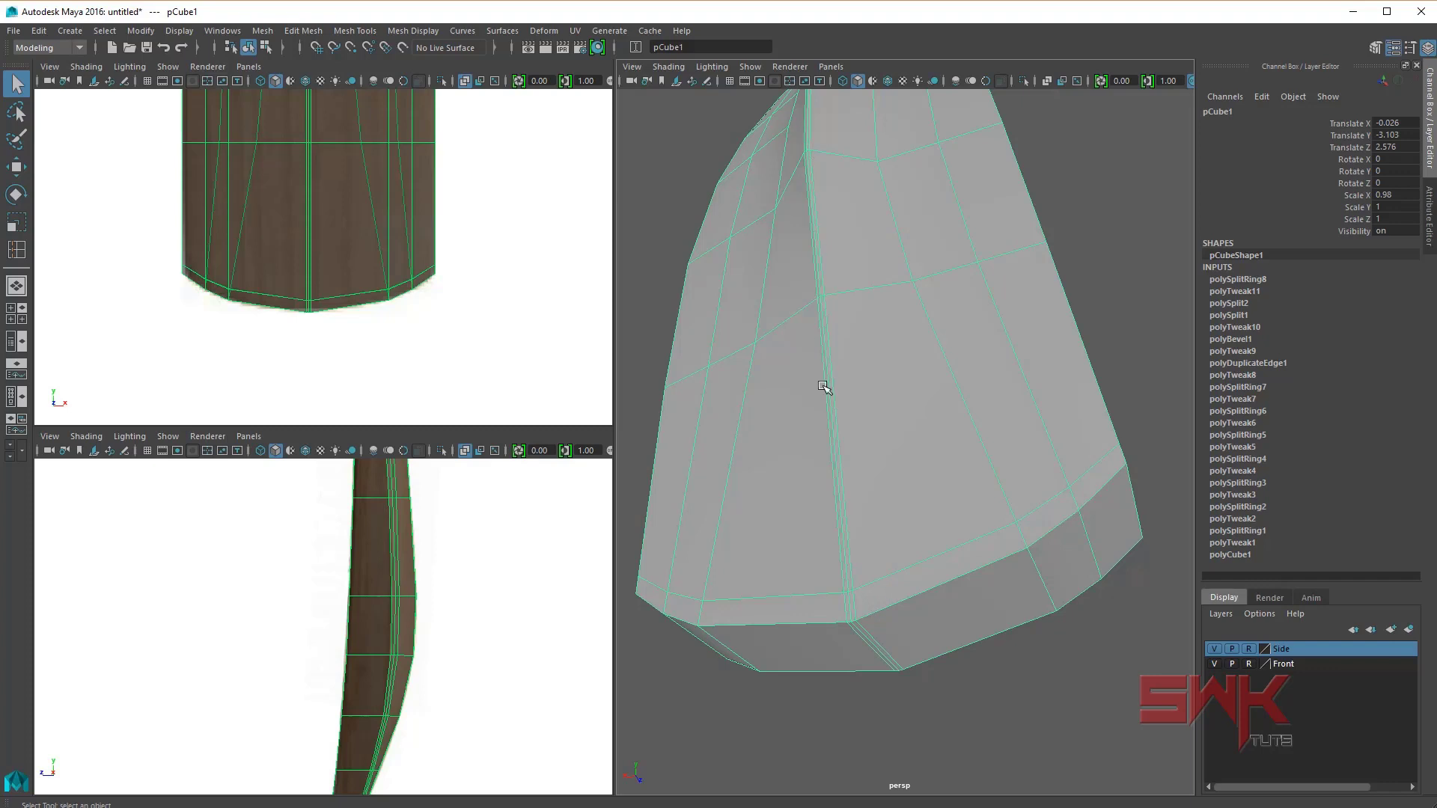
Step: Select the edge loop above the blade's bevelled bottom and remove it with Delete Edge/Vertex
{"action": "right_click_drag", "start_coordinate": [874, 569], "coordinate": [872, 524]}
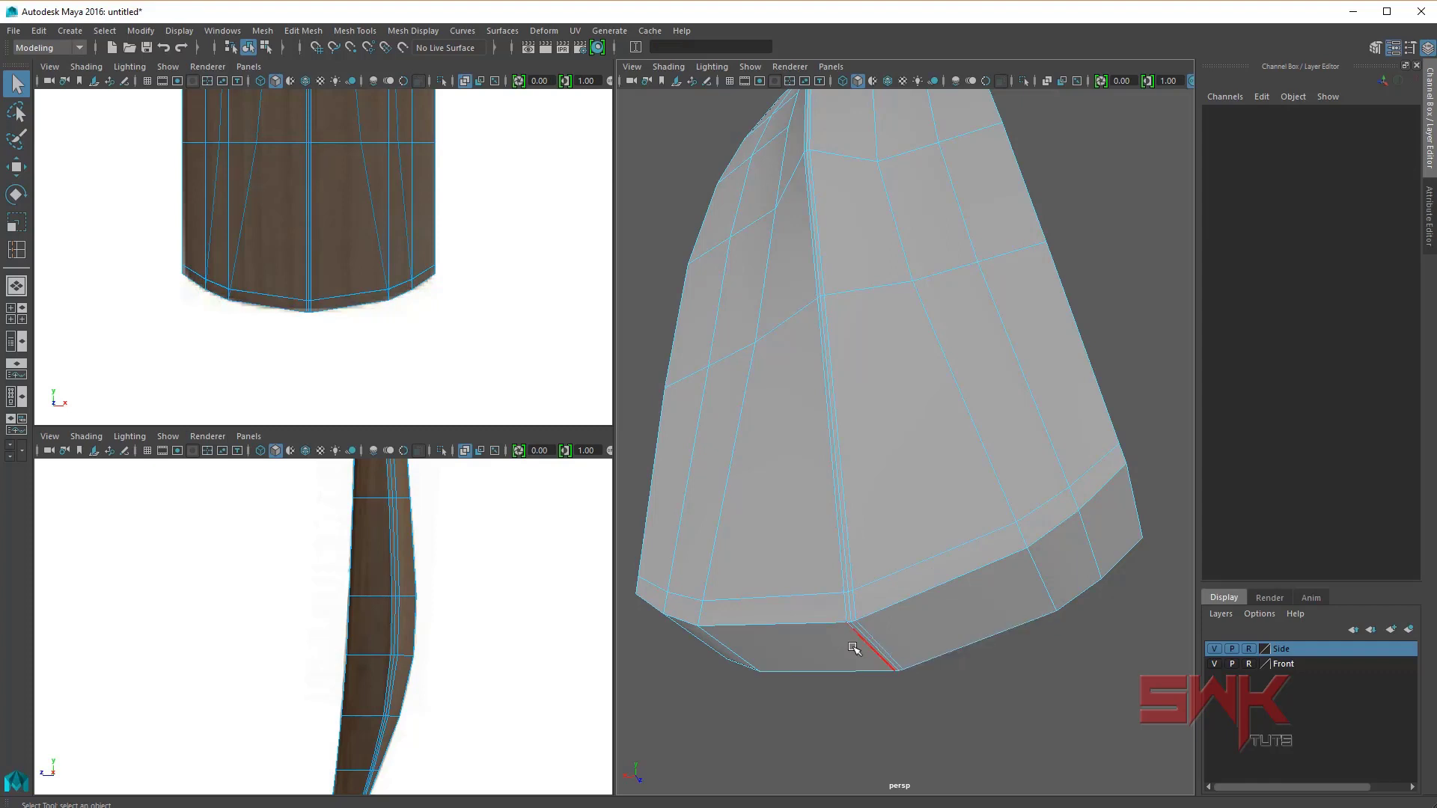
{"action": "double_click", "coordinate": [874, 580]}
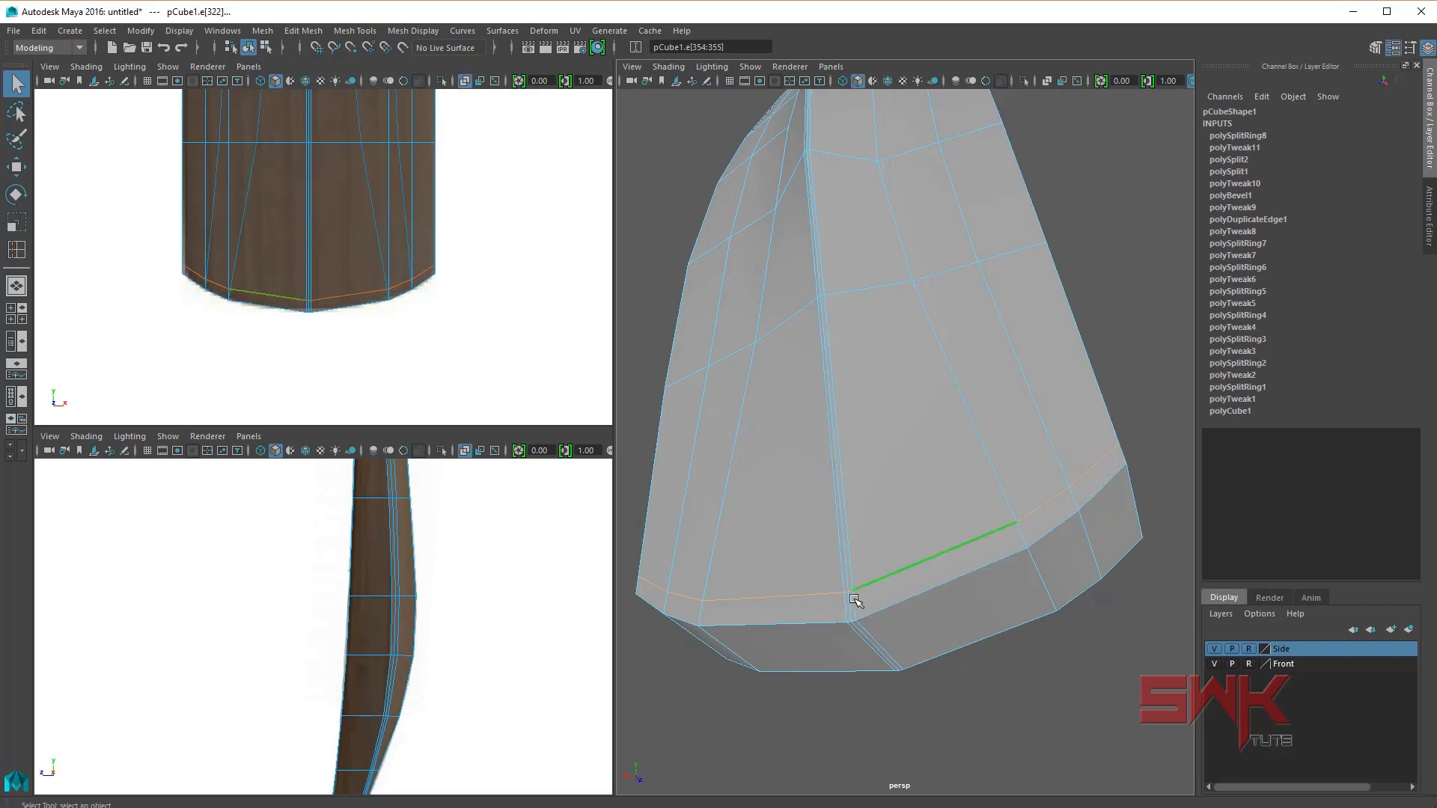
{"action": "left_click", "coordinate": [799, 601]}
{"action": "left_click", "coordinate": [349, 31]}
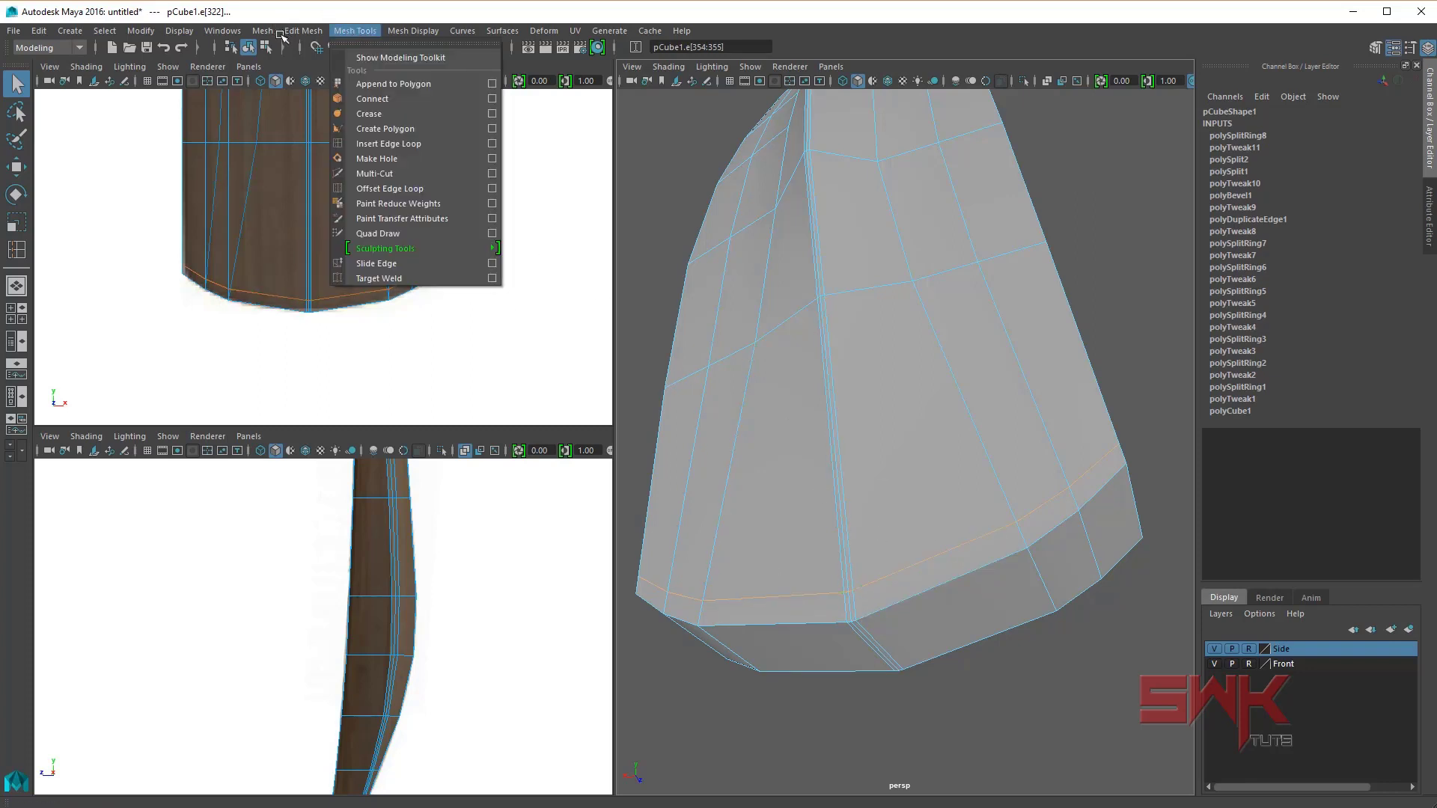
{"action": "mouse_move", "coordinate": [303, 30]}
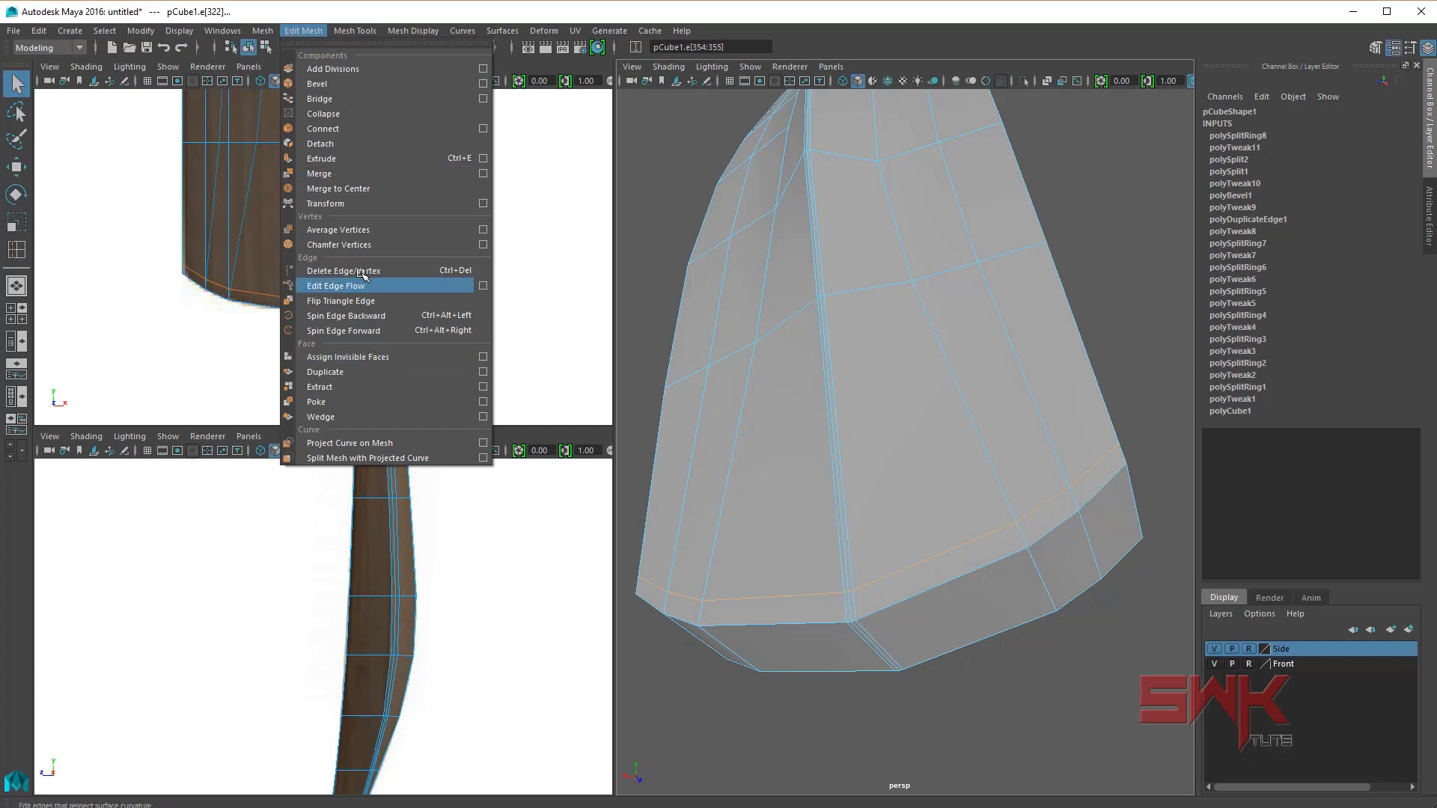
{"action": "left_click", "coordinate": [360, 272]}
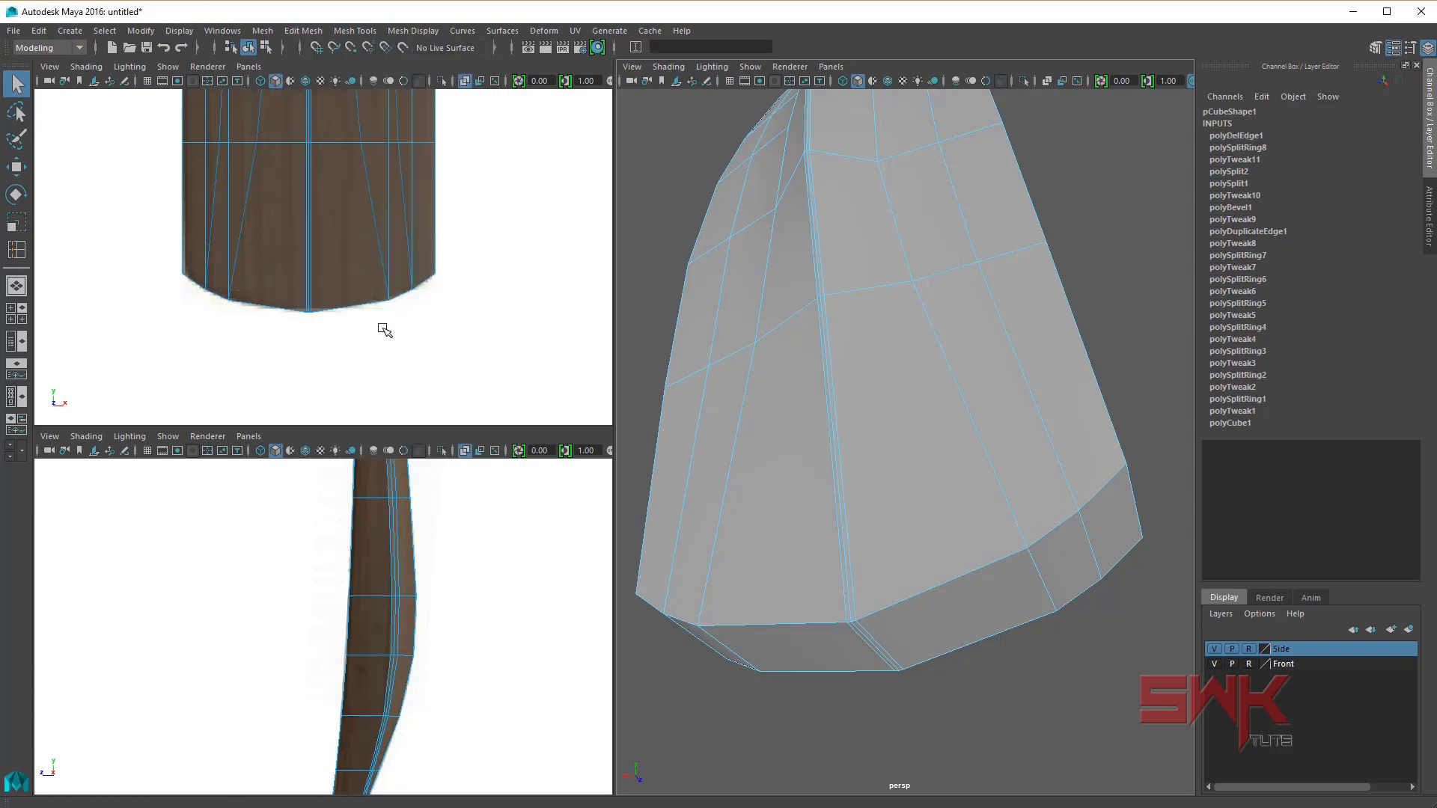
{"action": "scroll", "coordinate": [380, 326], "scroll_direction": "up", "scroll_amount": 2}
{"action": "scroll", "coordinate": [369, 321], "scroll_direction": "up", "scroll_amount": 2}
{"action": "scroll", "coordinate": [369, 320], "scroll_direction": "up", "scroll_amount": 2}
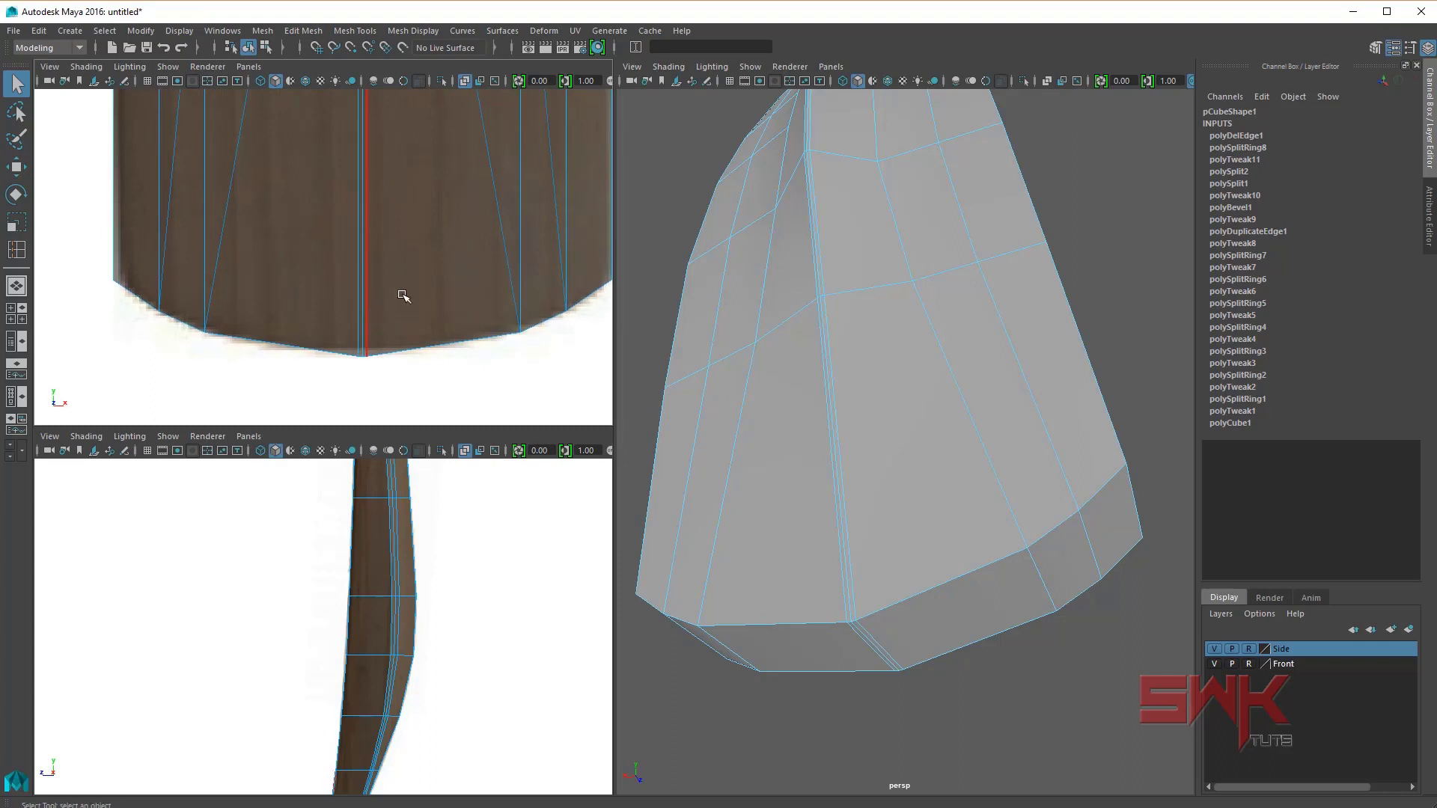
Step: Scale the blade's bottom toe vertices outward along X and nudge them slightly upward
{"action": "right_click_drag", "start_coordinate": [403, 297], "coordinate": [341, 292]}
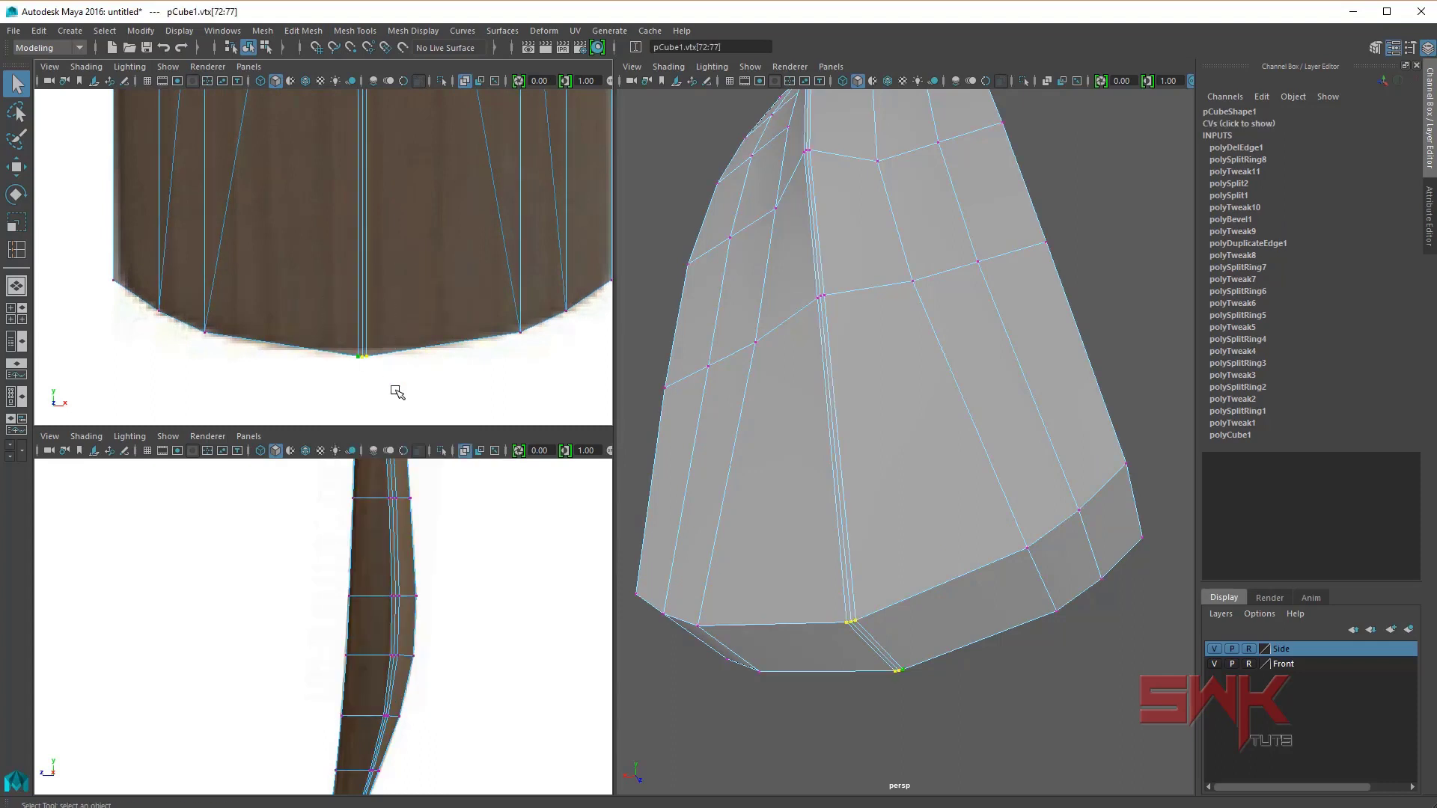
{"action": "key", "text": "r"}
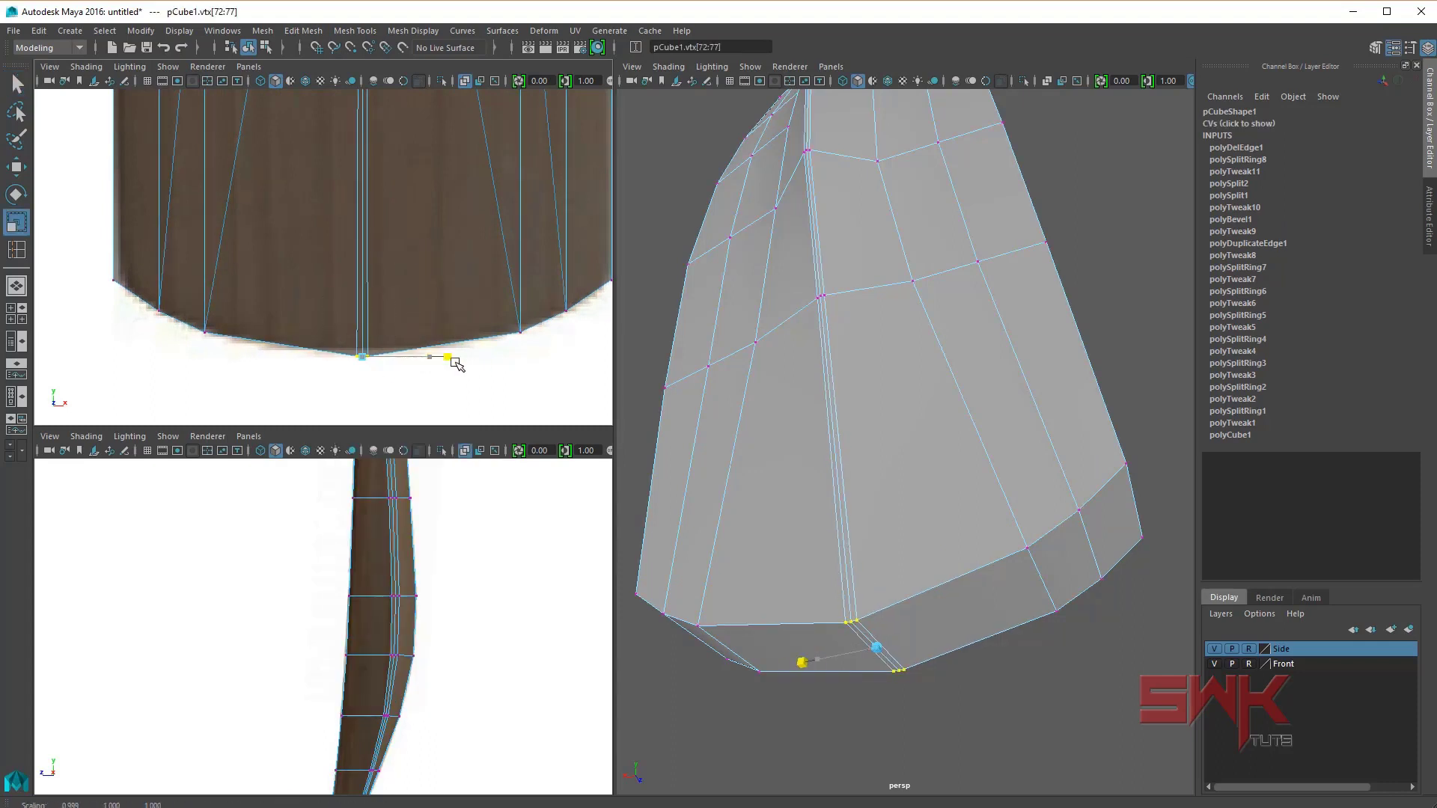
{"action": "left_click_drag", "start_coordinate": [431, 360], "coordinate": [476, 357]}
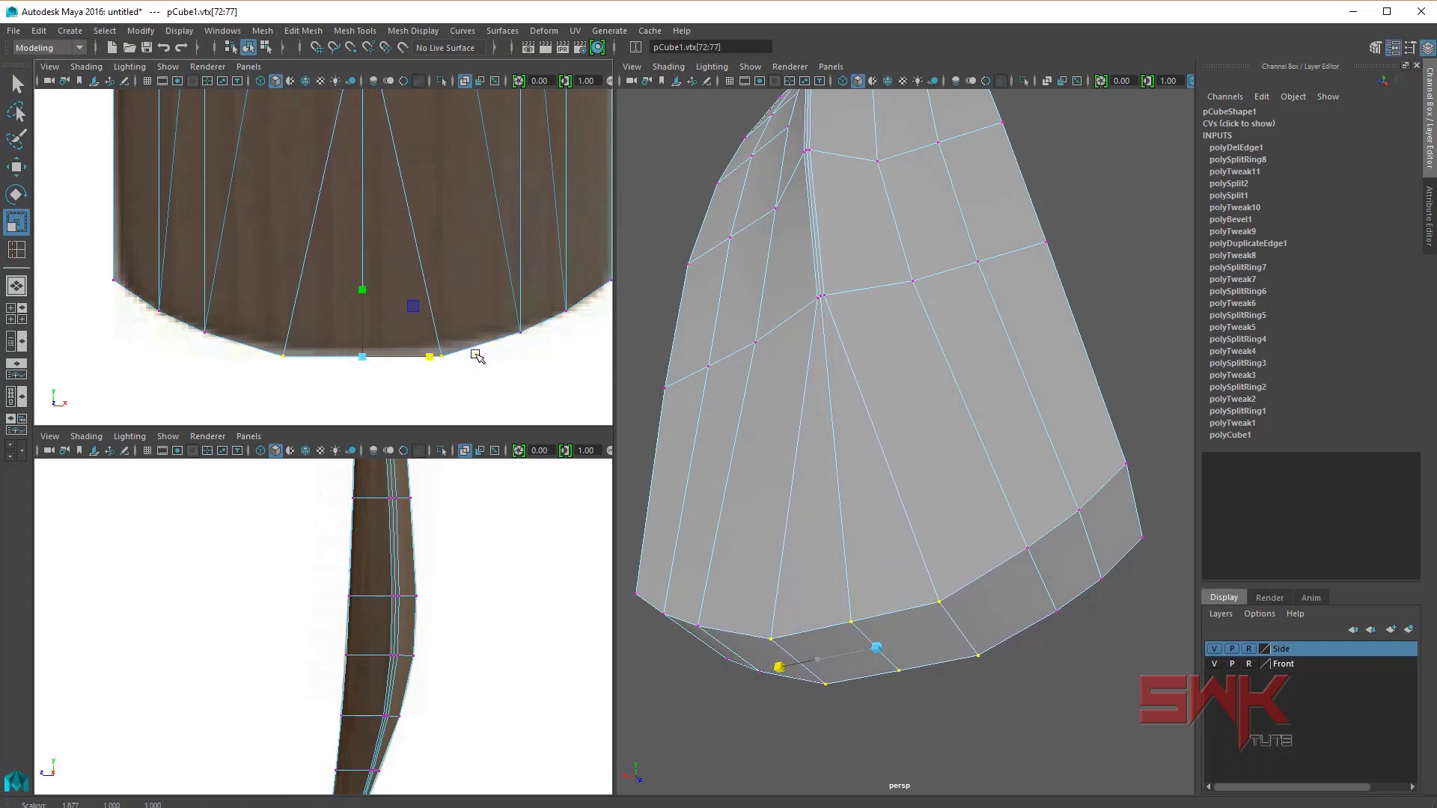
{"action": "key", "text": "w"}
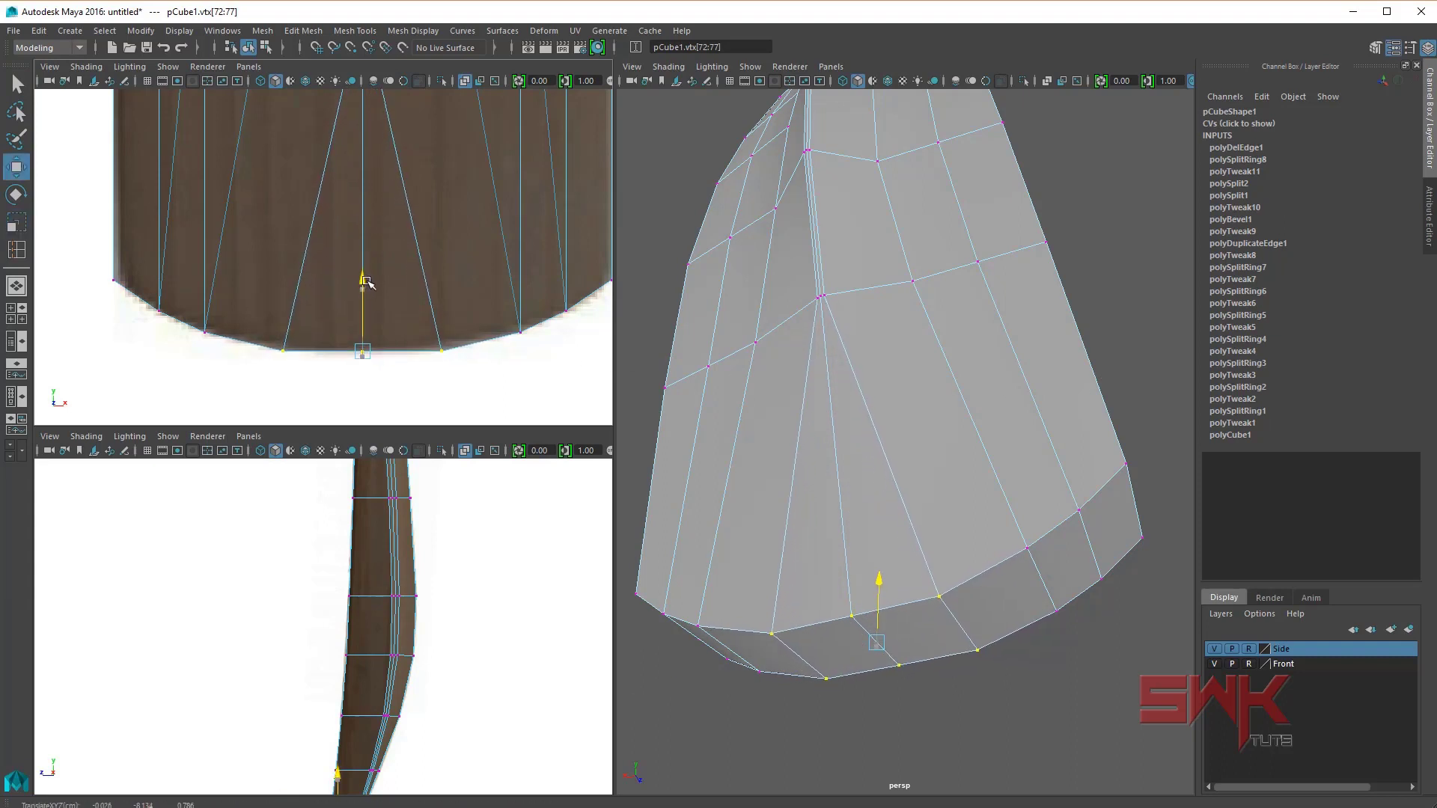
{"action": "left_click_drag", "start_coordinate": [266, 329], "coordinate": [300, 395]}
{"action": "left_click_drag", "start_coordinate": [424, 312], "coordinate": [458, 395], "text": "shift"}
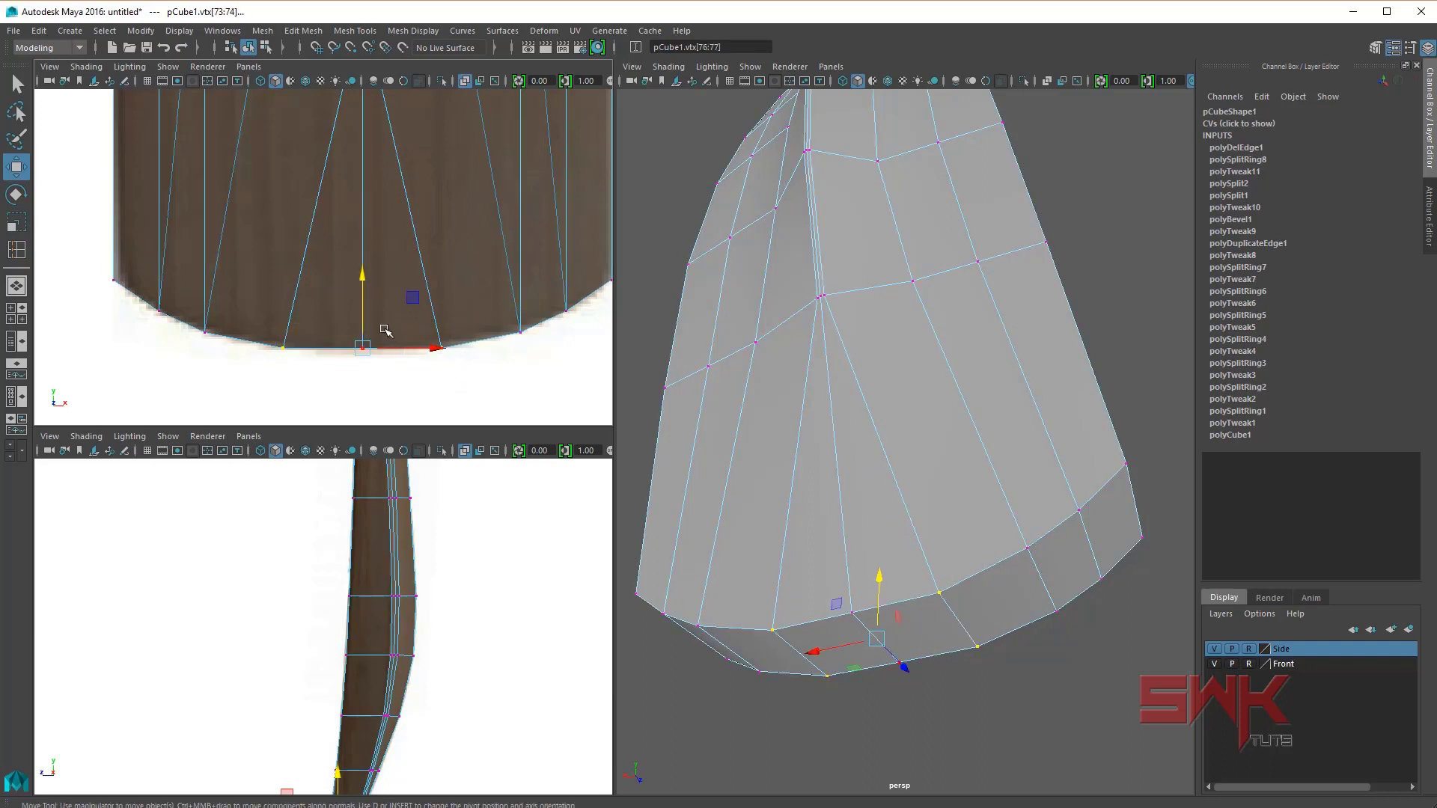
{"action": "key", "text": "r"}
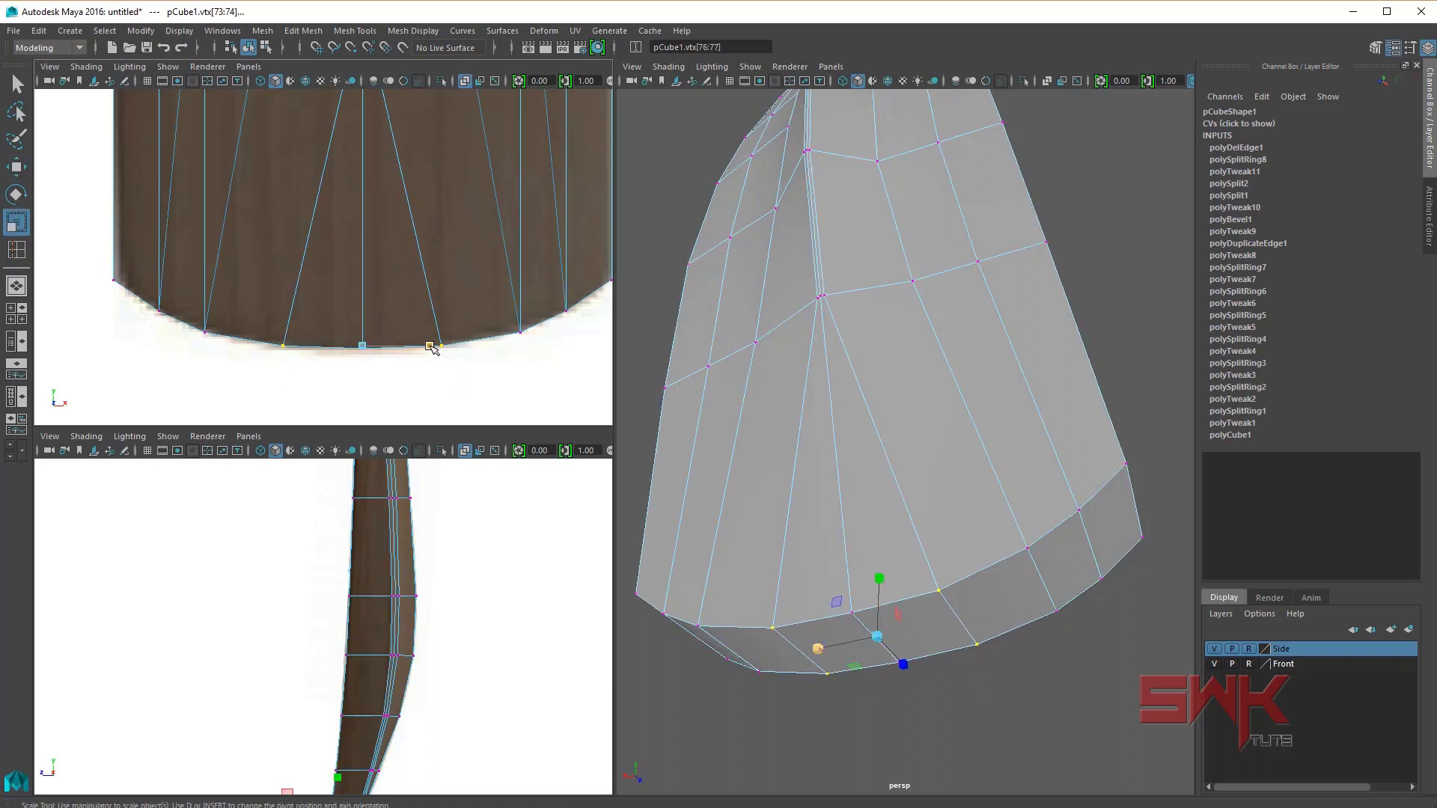
{"action": "left_click_drag", "start_coordinate": [432, 346], "coordinate": [434, 344]}
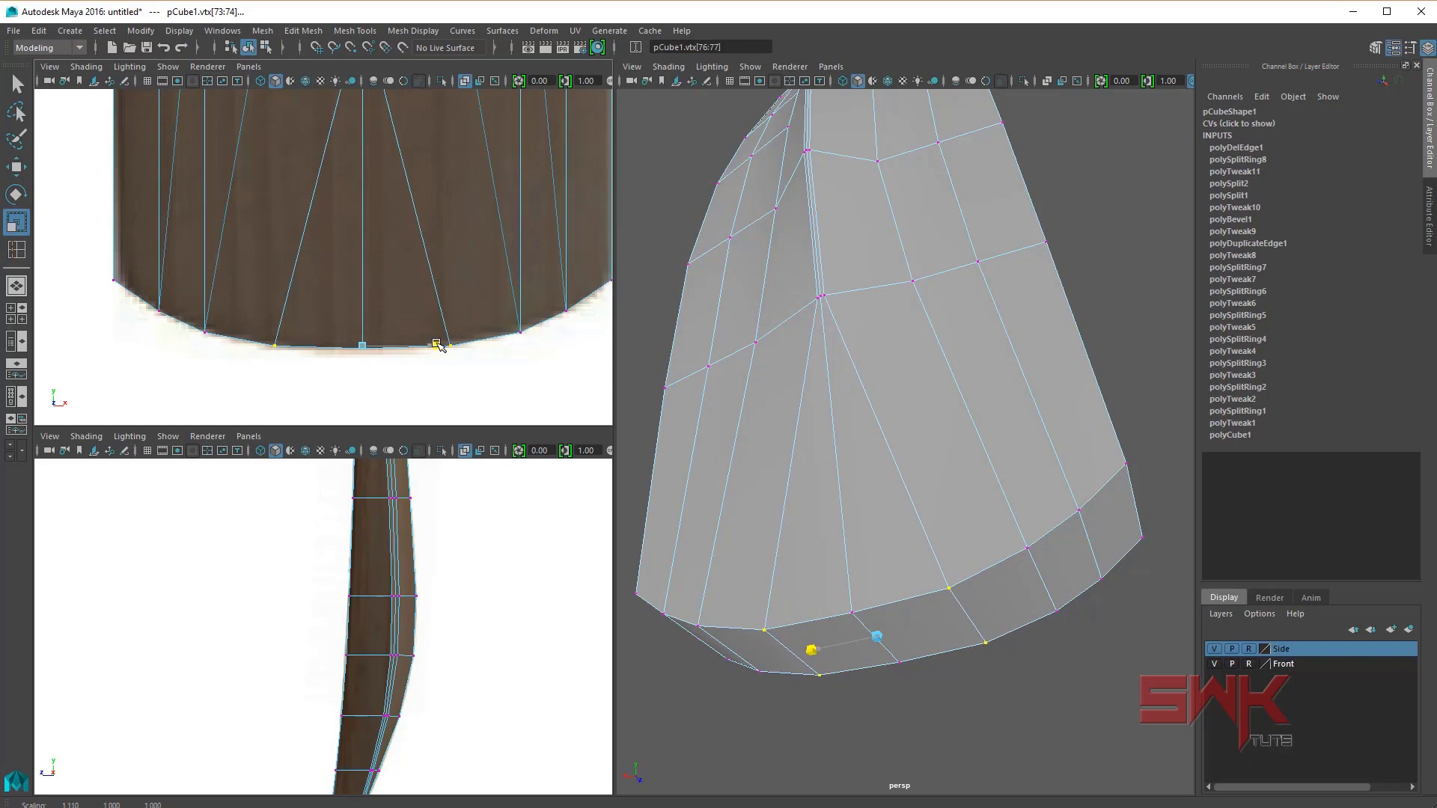
{"action": "key", "text": "w"}
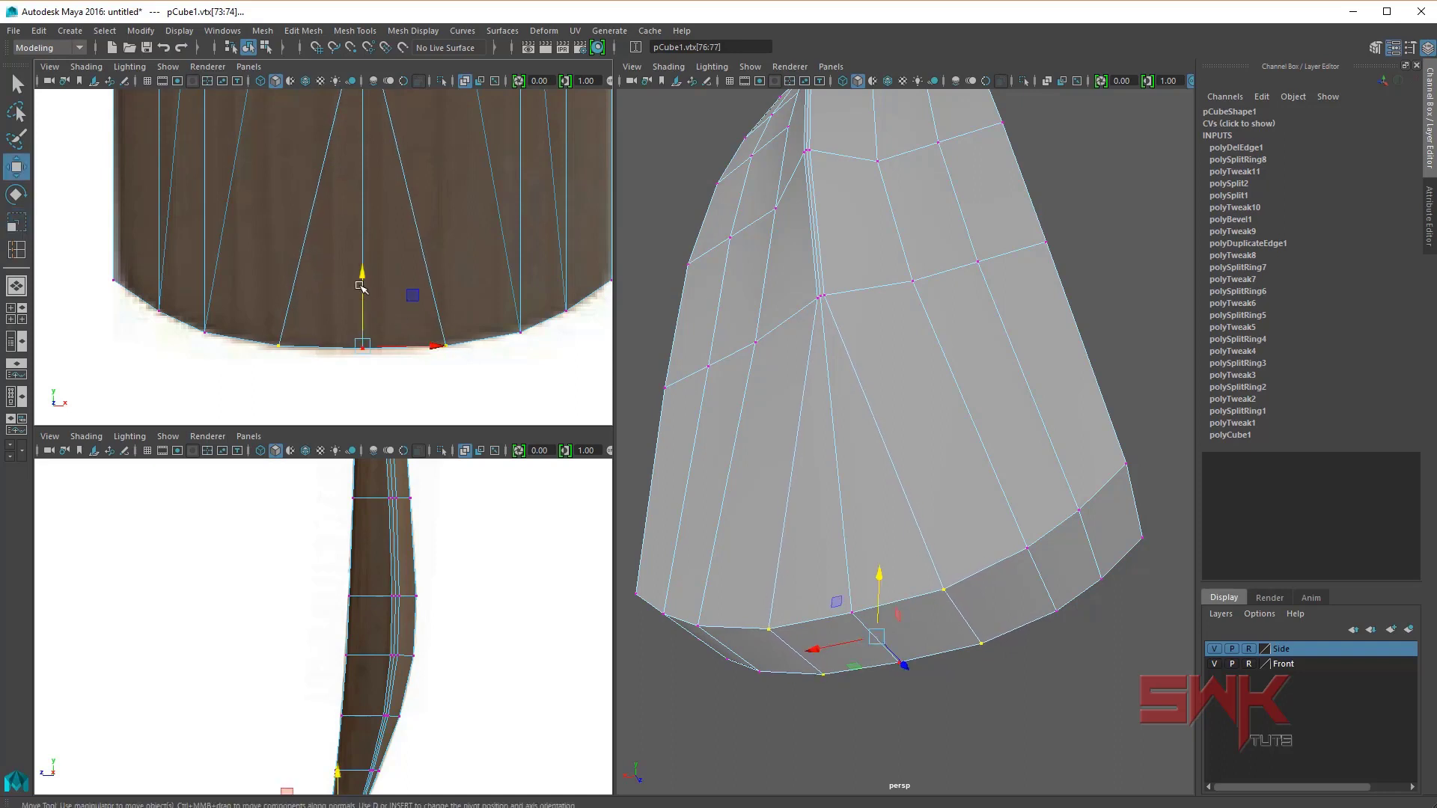
{"action": "left_click_drag", "start_coordinate": [360, 286], "coordinate": [362, 283]}
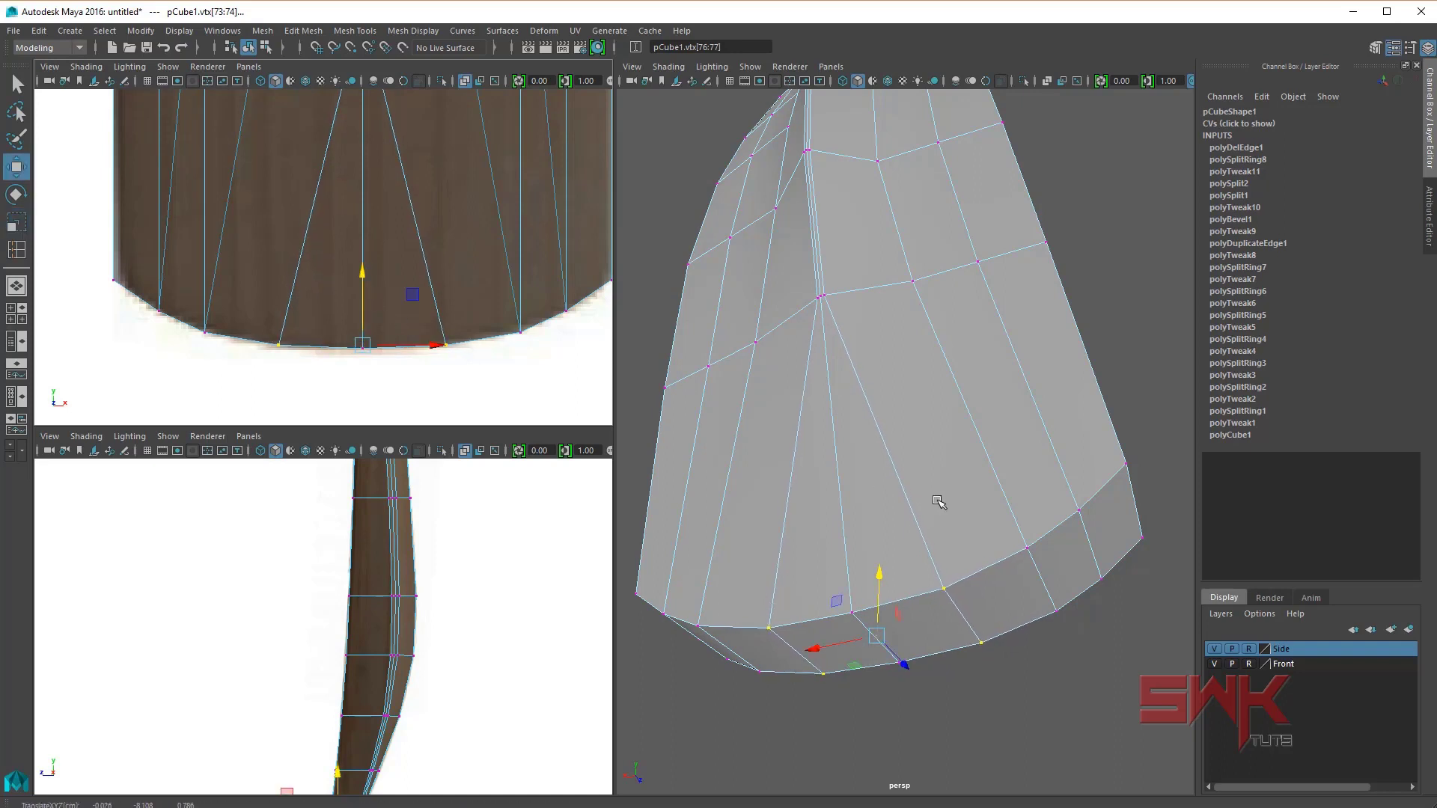
Step: Orbit to the blade's side profile and bring up the BAT.jpg reference
{"action": "mouse_move", "coordinate": [939, 502]}
{"action": "left_mouse_down", "text": "alt"}
{"action": "mouse_move", "coordinate": [853, 484]}
{"action": "mouse_move", "coordinate": [981, 507]}
{"action": "mouse_move", "coordinate": [965, 453]}
{"action": "mouse_move", "coordinate": [1020, 475]}
{"action": "left_mouse_up", "text": "alt"}
{"action": "key", "text": "q"}
{"action": "right_click_drag", "start_coordinate": [1020, 474], "coordinate": [970, 434], "text": "alt"}
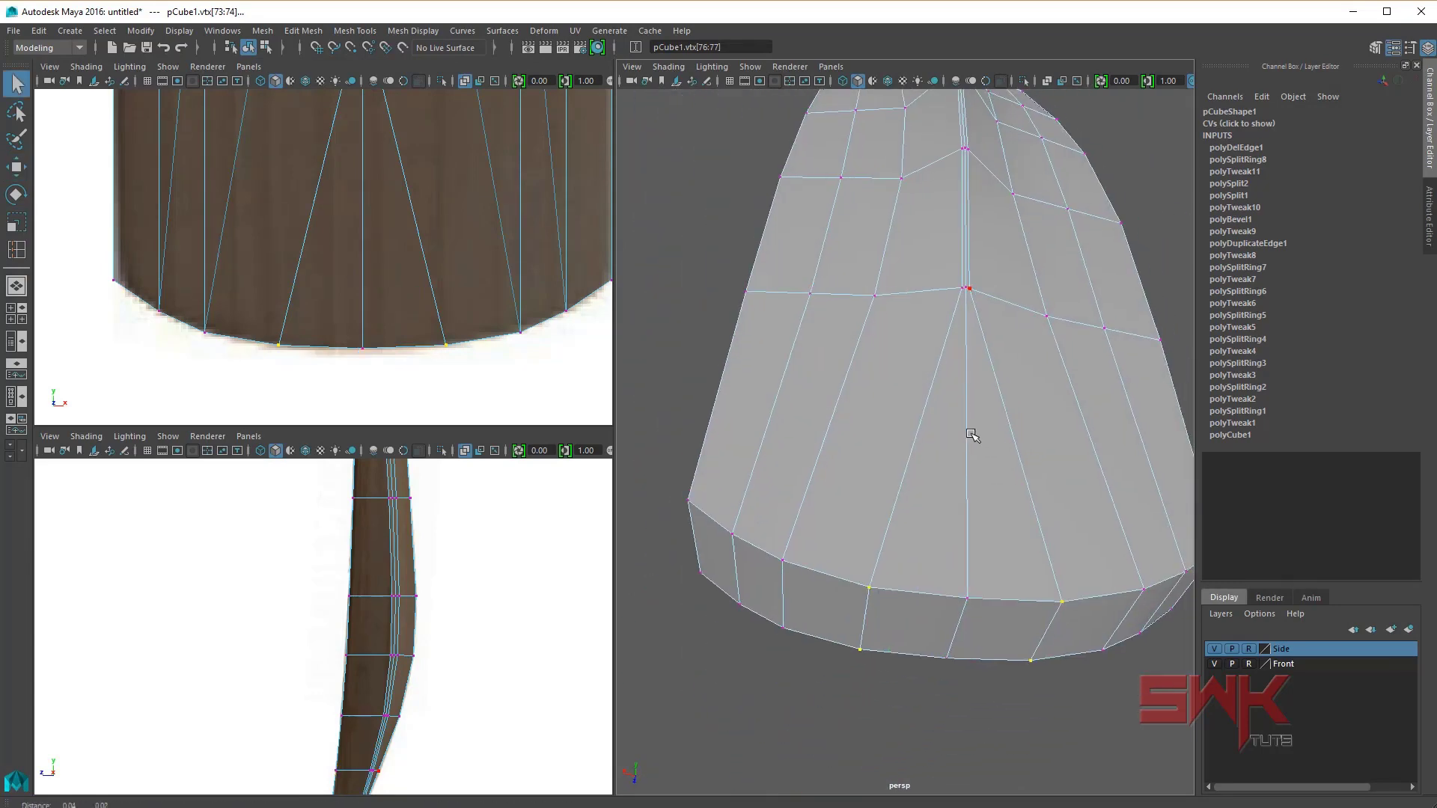
{"action": "left_click_drag", "start_coordinate": [970, 434], "coordinate": [851, 386], "text": "alt"}
{"action": "right_click_drag", "start_coordinate": [850, 386], "coordinate": [801, 412], "text": "alt"}
{"action": "key", "text": "alt+Tab"}
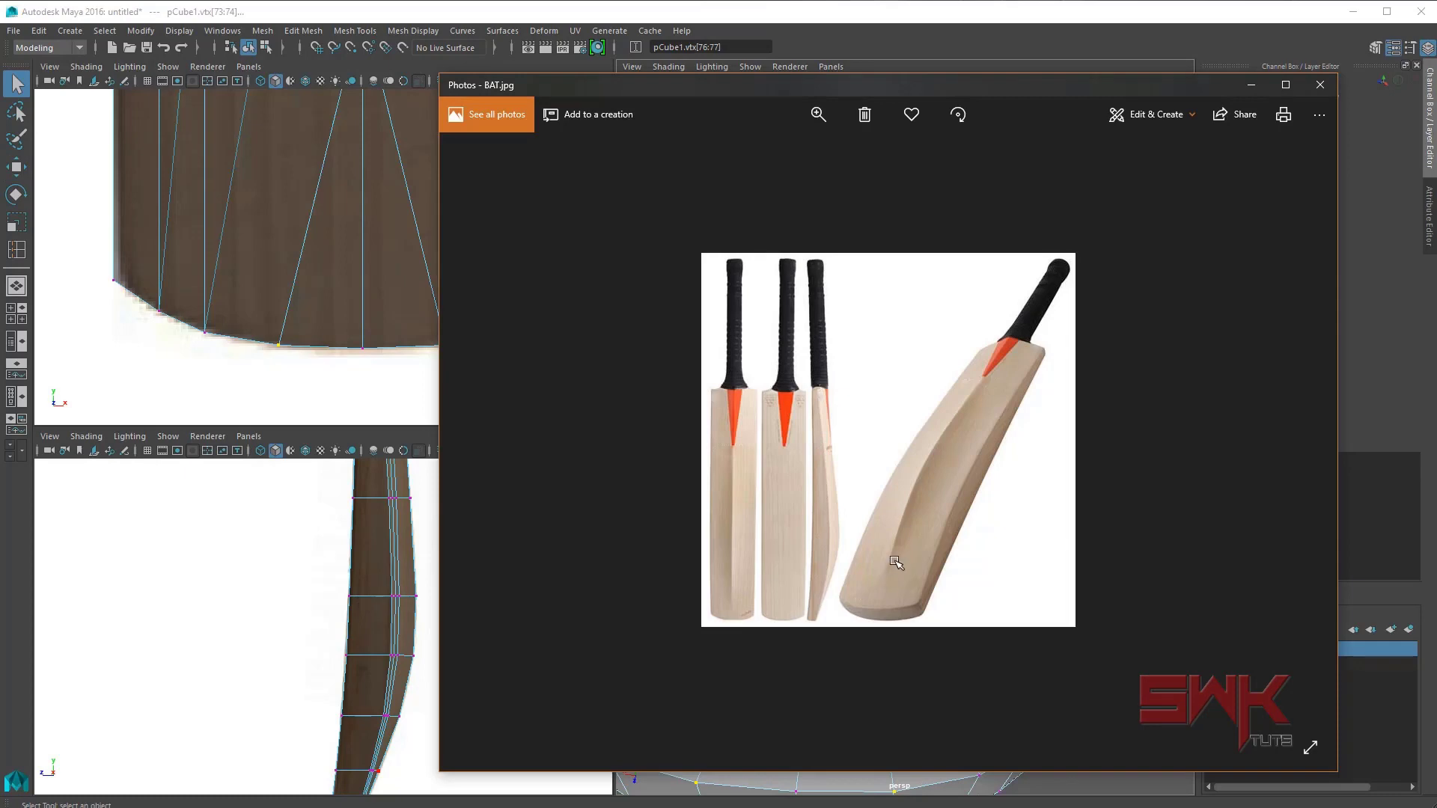
Step: Select the two centre-ridge vertices (vtx[97:98]) and scale them slightly apart along X
{"action": "key", "text": "alt+Tab"}
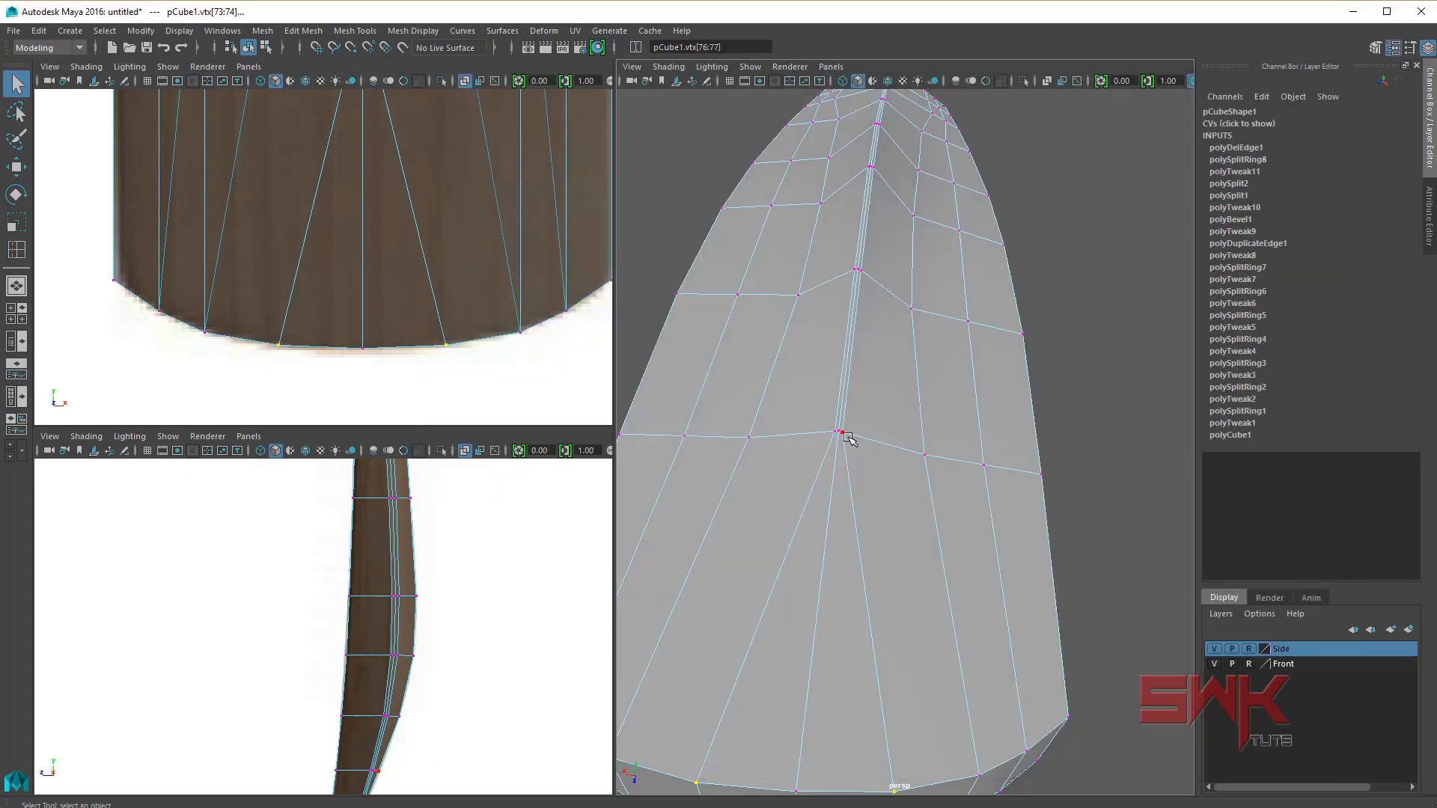
{"action": "left_click", "coordinate": [834, 435]}
{"action": "left_click_drag", "start_coordinate": [834, 432], "coordinate": [849, 465]}
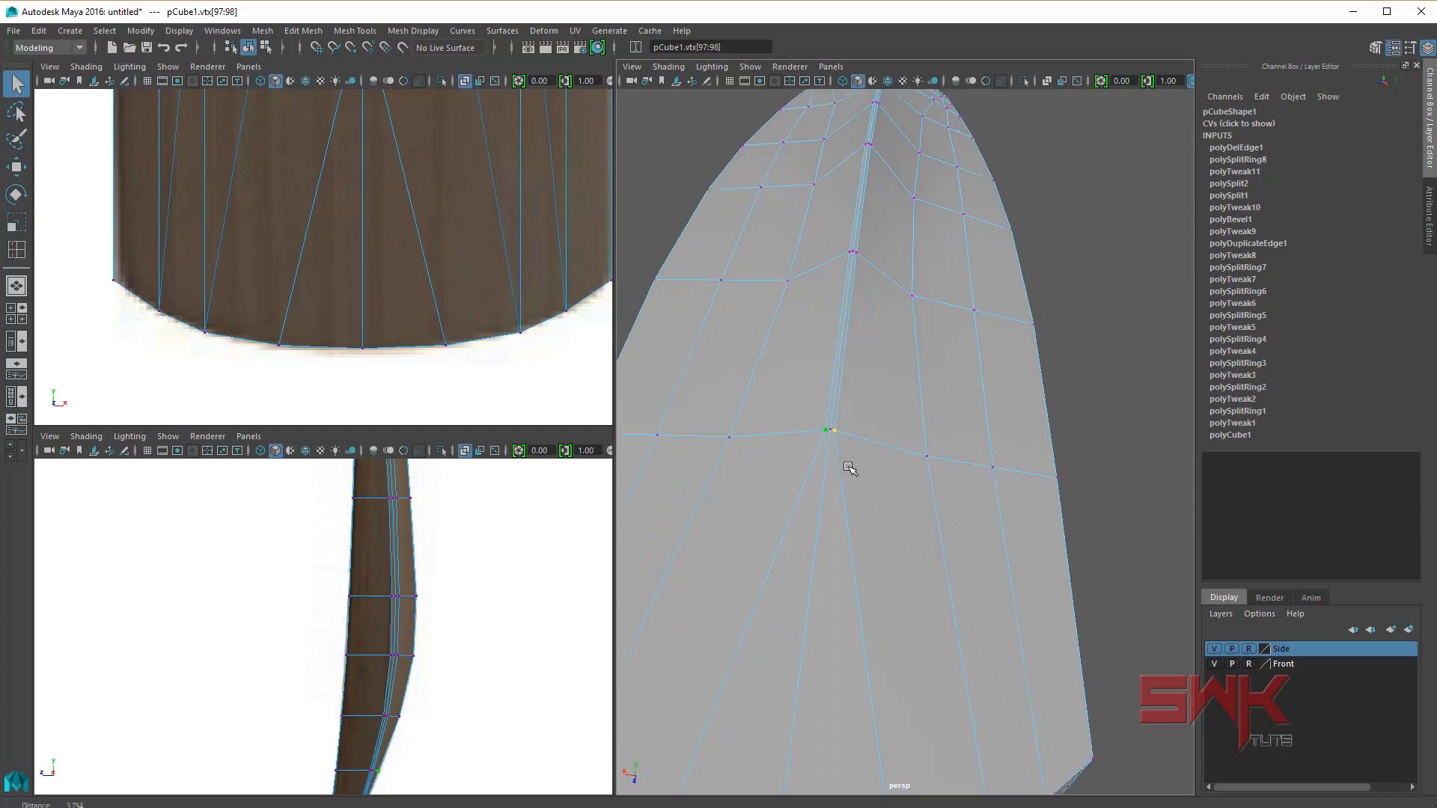
{"action": "right_click_drag", "start_coordinate": [849, 465], "coordinate": [864, 485], "text": "alt"}
{"action": "key", "text": "r"}
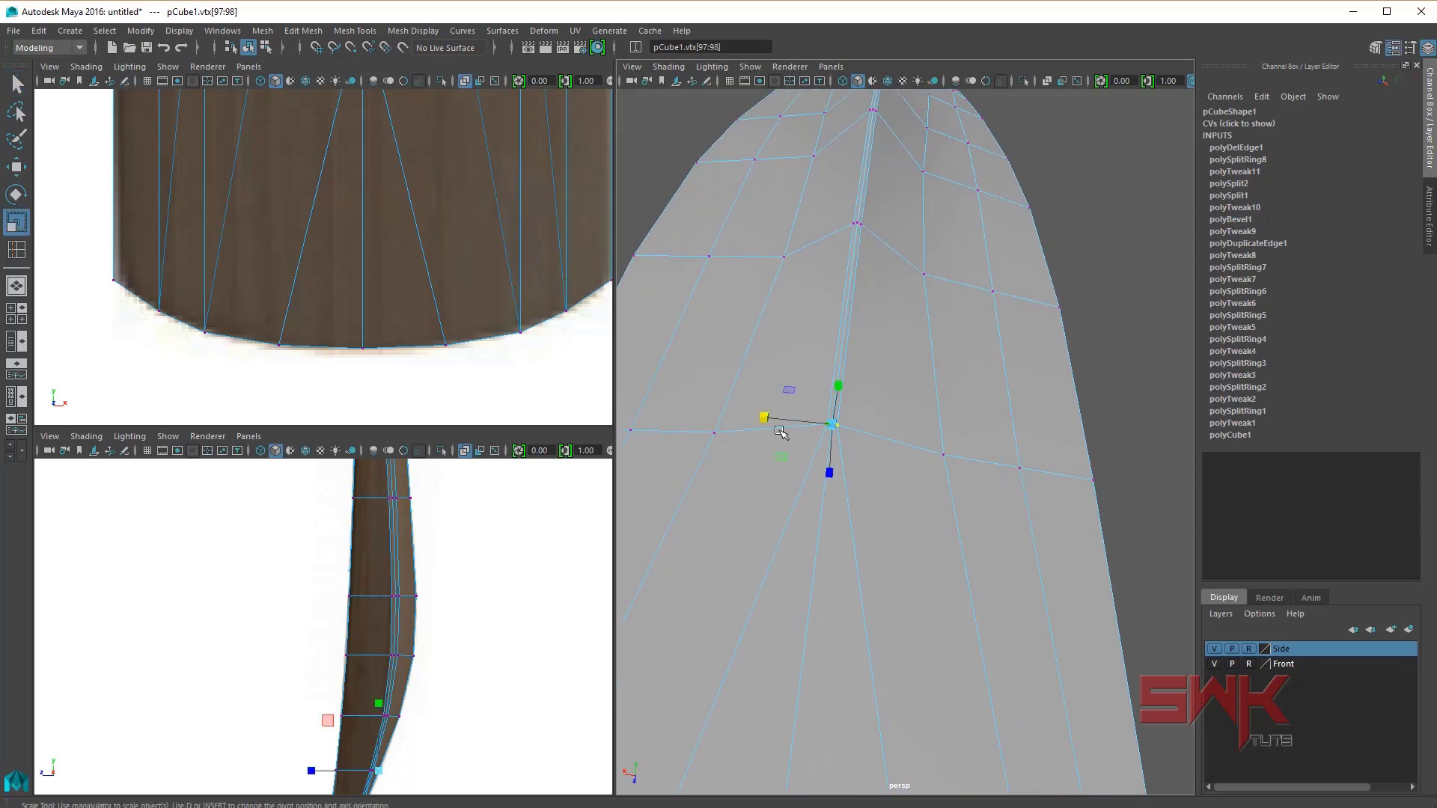
{"action": "left_click_drag", "start_coordinate": [763, 416], "coordinate": [763, 418]}
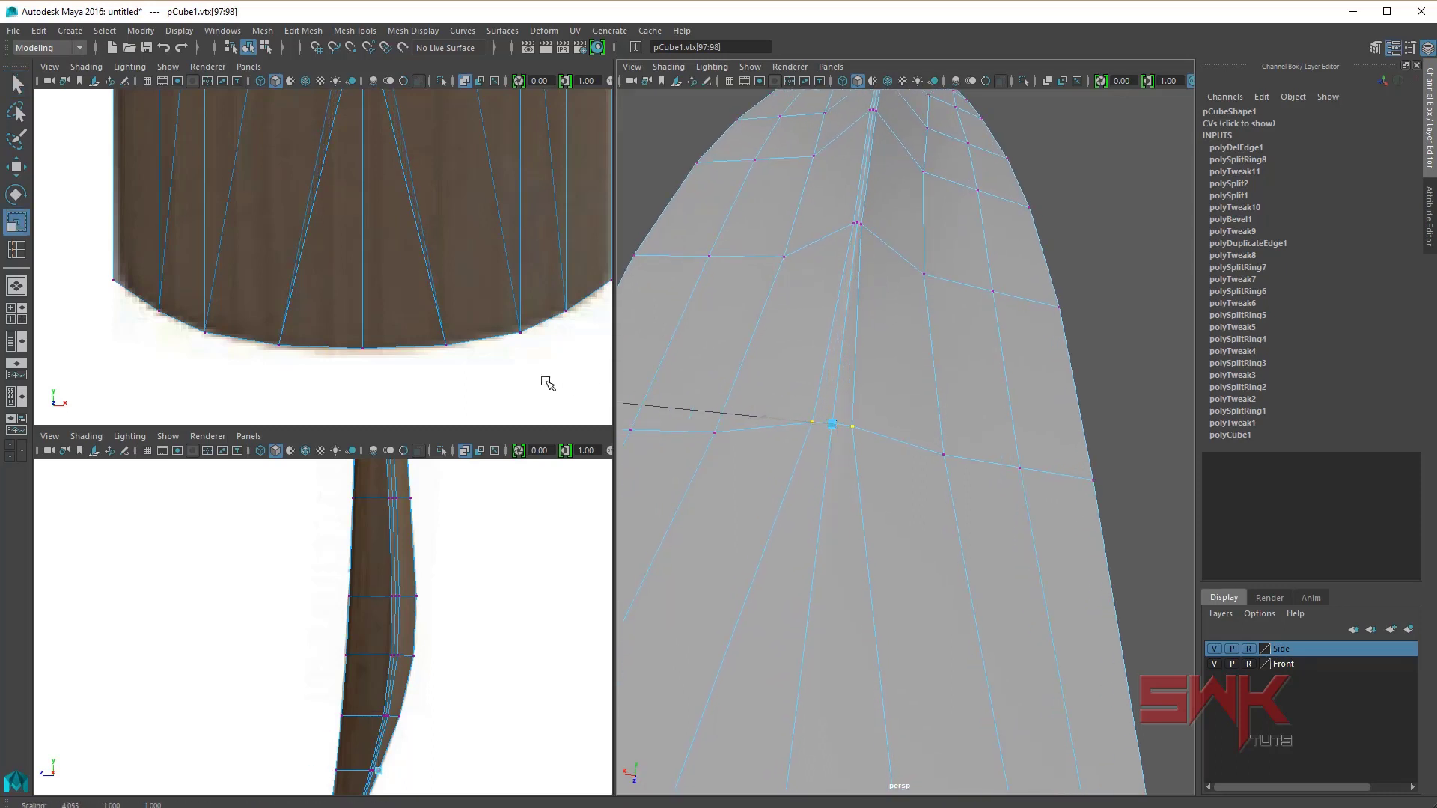
Step: Check the blade with smooth preview (3) in object mode, then revert to the cage (1)
{"action": "key", "text": "q"}
{"action": "right_click_drag", "start_coordinate": [789, 385], "coordinate": [860, 363]}
{"action": "scroll", "coordinate": [865, 367], "scroll_direction": "down", "scroll_amount": 3}
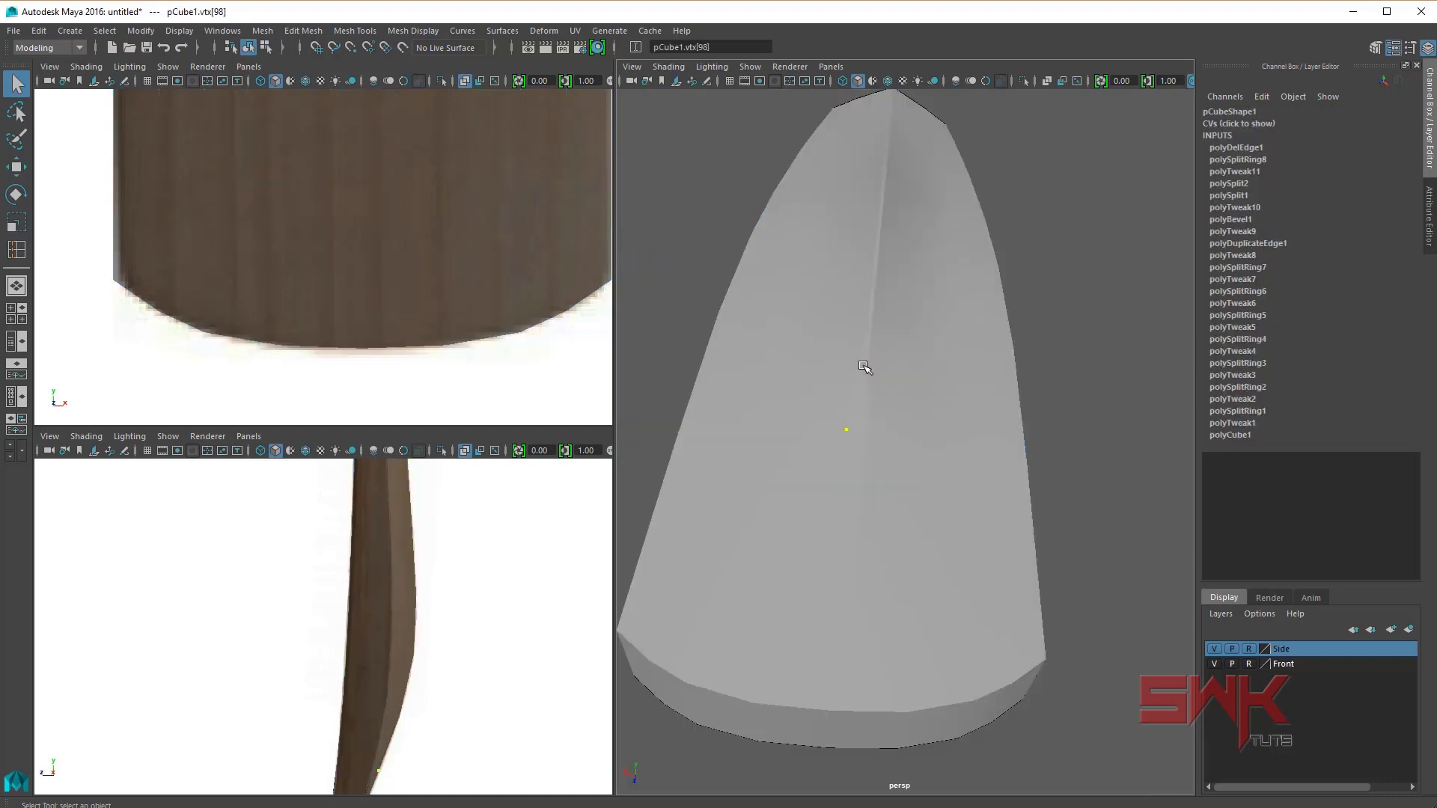
{"action": "left_click", "coordinate": [1036, 420]}
{"action": "left_click", "coordinate": [1008, 448]}
{"action": "key", "text": "3"}
{"action": "left_click", "coordinate": [1055, 430]}
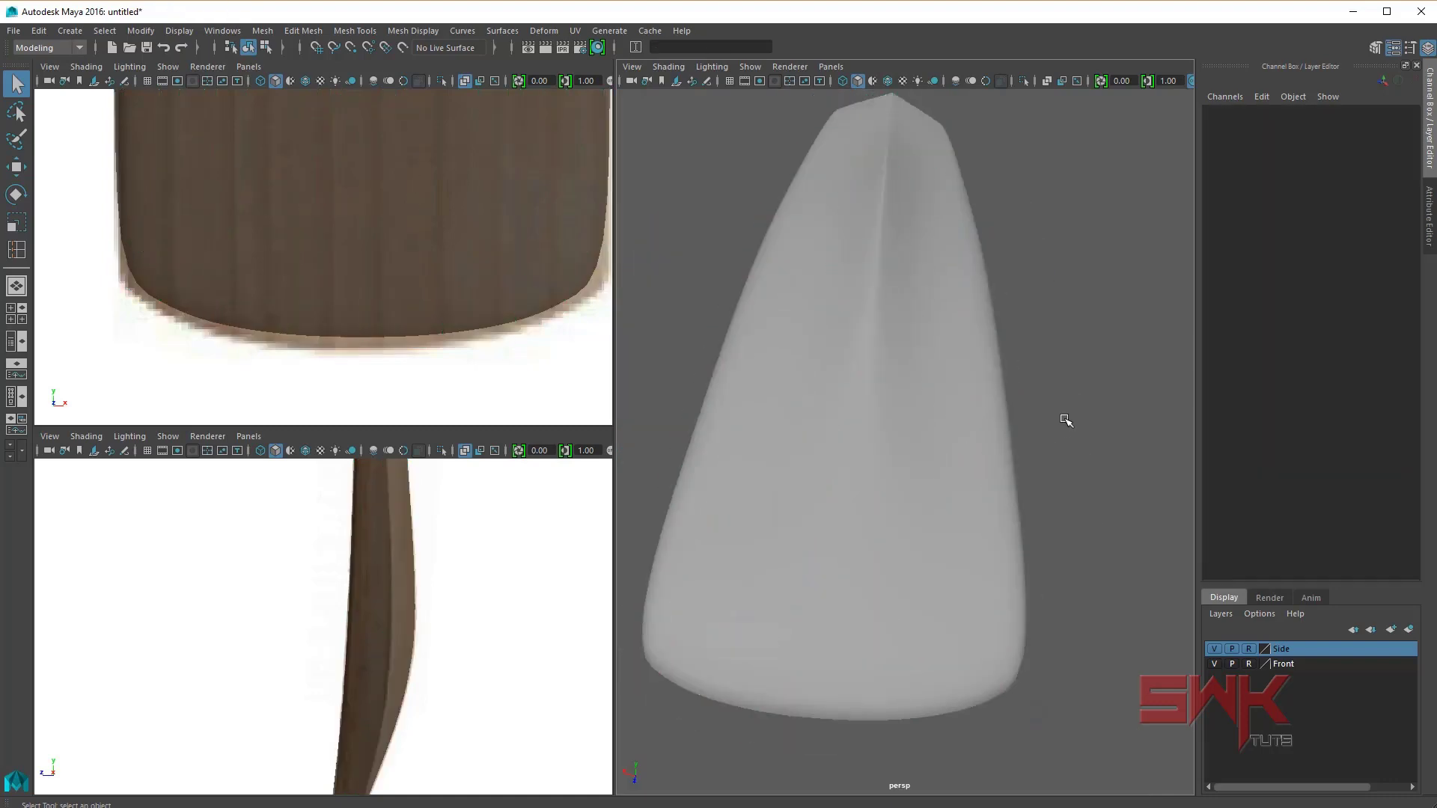
{"action": "mouse_move", "coordinate": [1065, 417]}
{"action": "left_mouse_down", "text": "alt"}
{"action": "mouse_move", "coordinate": [1014, 404]}
{"action": "mouse_move", "coordinate": [1001, 379]}
{"action": "mouse_move", "coordinate": [985, 459]}
{"action": "mouse_move", "coordinate": [956, 474]}
{"action": "left_mouse_up", "text": "alt"}
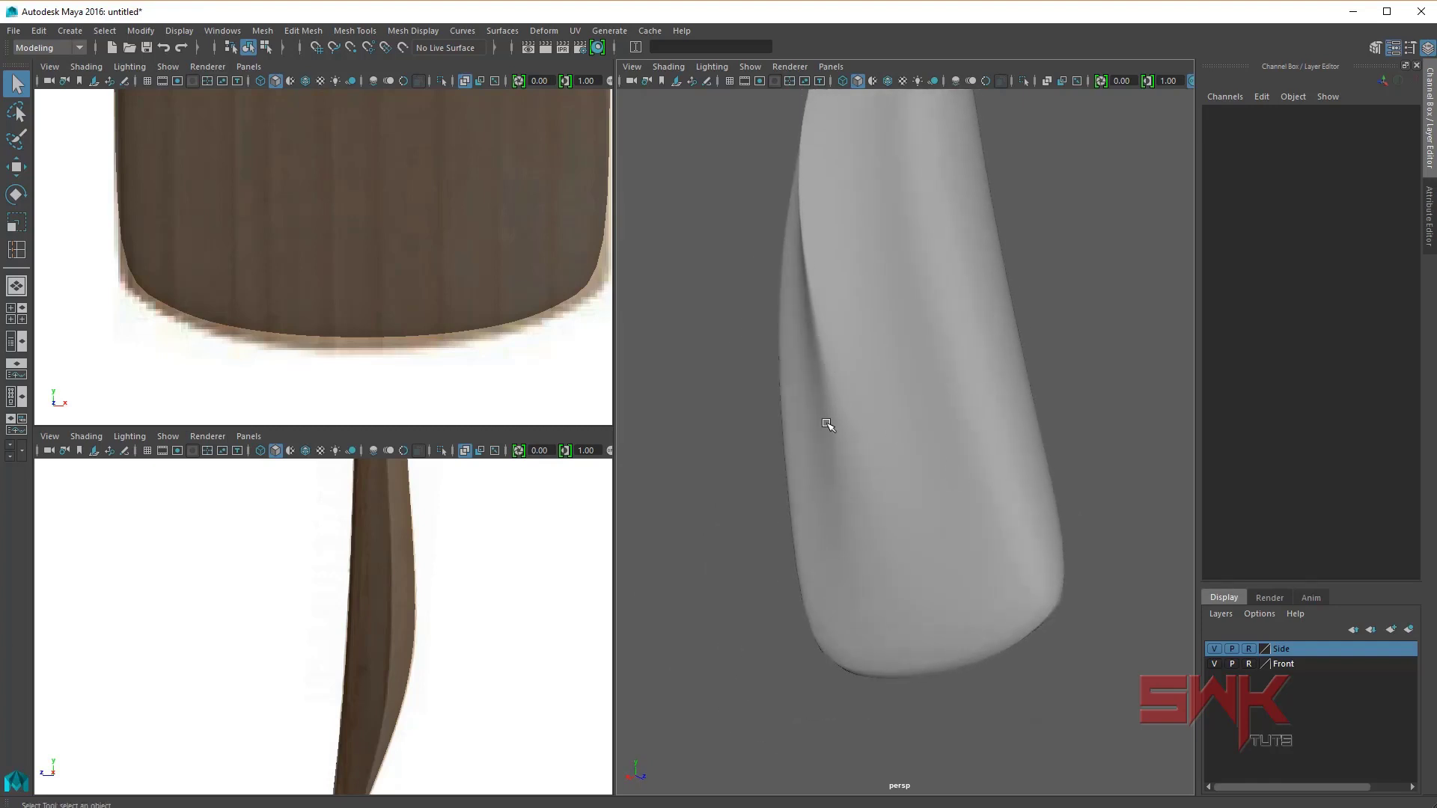
{"action": "left_click", "coordinate": [909, 499]}
{"action": "key", "text": "1"}
{"action": "mouse_move", "coordinate": [913, 504]}
{"action": "left_mouse_down", "text": "alt"}
{"action": "mouse_move", "coordinate": [895, 523]}
{"action": "mouse_move", "coordinate": [1061, 497]}
{"action": "mouse_move", "coordinate": [1087, 523]}
{"action": "mouse_move", "coordinate": [895, 538]}
{"action": "left_mouse_up", "text": "alt"}
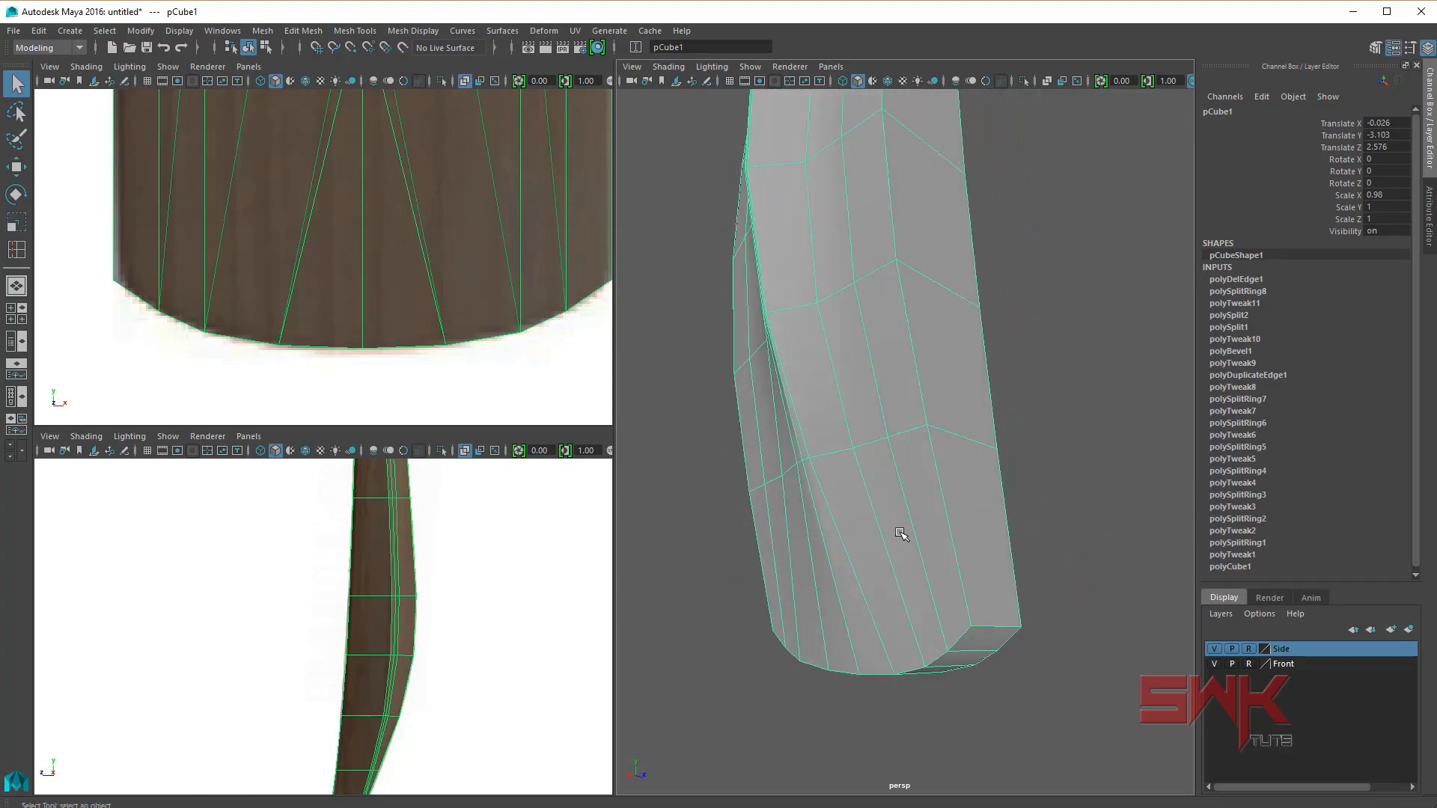
Step: Insert an edge loop near the bottom of the blade
{"action": "scroll", "coordinate": [872, 501], "scroll_direction": "up", "scroll_amount": 1}
{"action": "scroll", "coordinate": [885, 523], "scroll_direction": "up", "scroll_amount": 2}
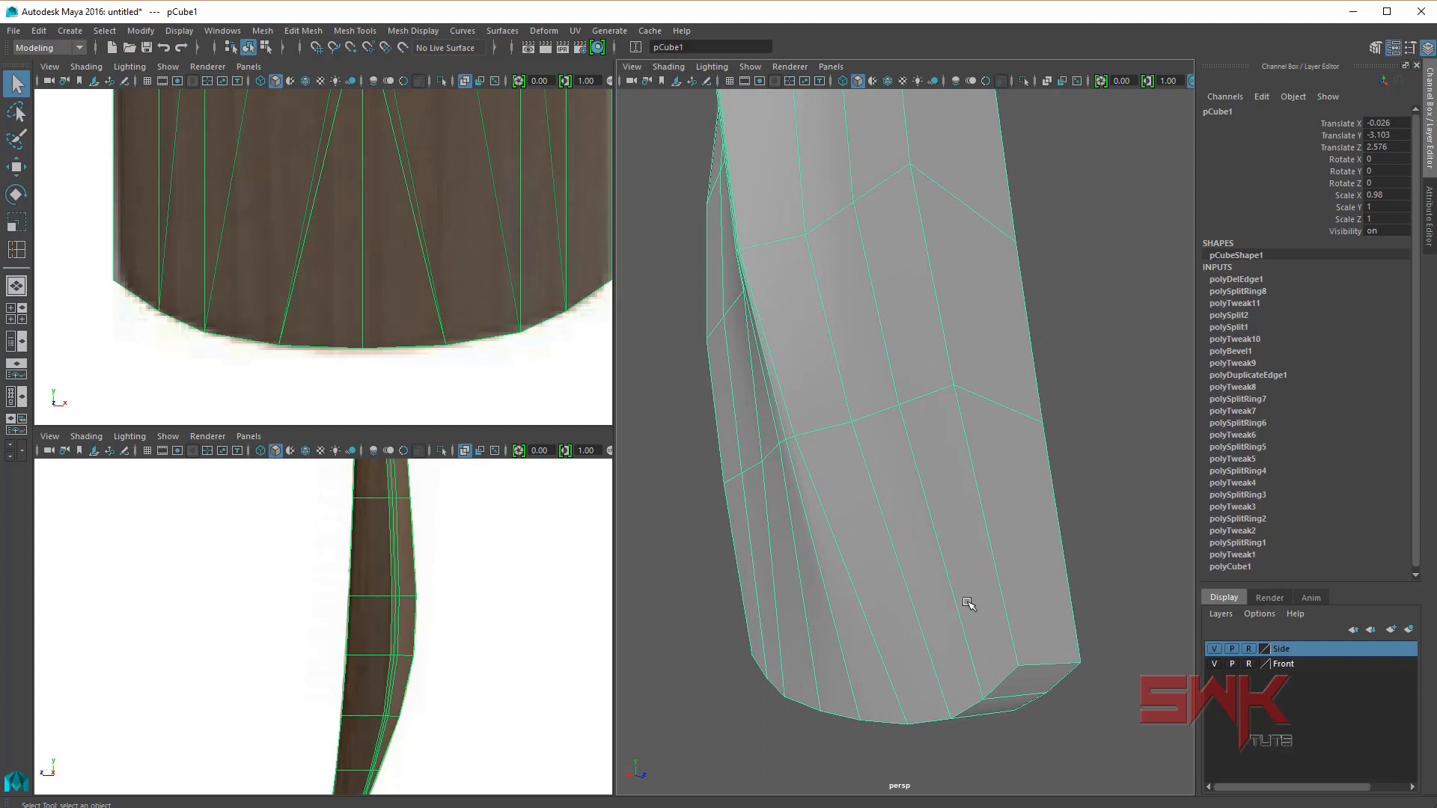
{"action": "left_click", "coordinate": [354, 31]}
{"action": "left_click", "coordinate": [388, 143]}
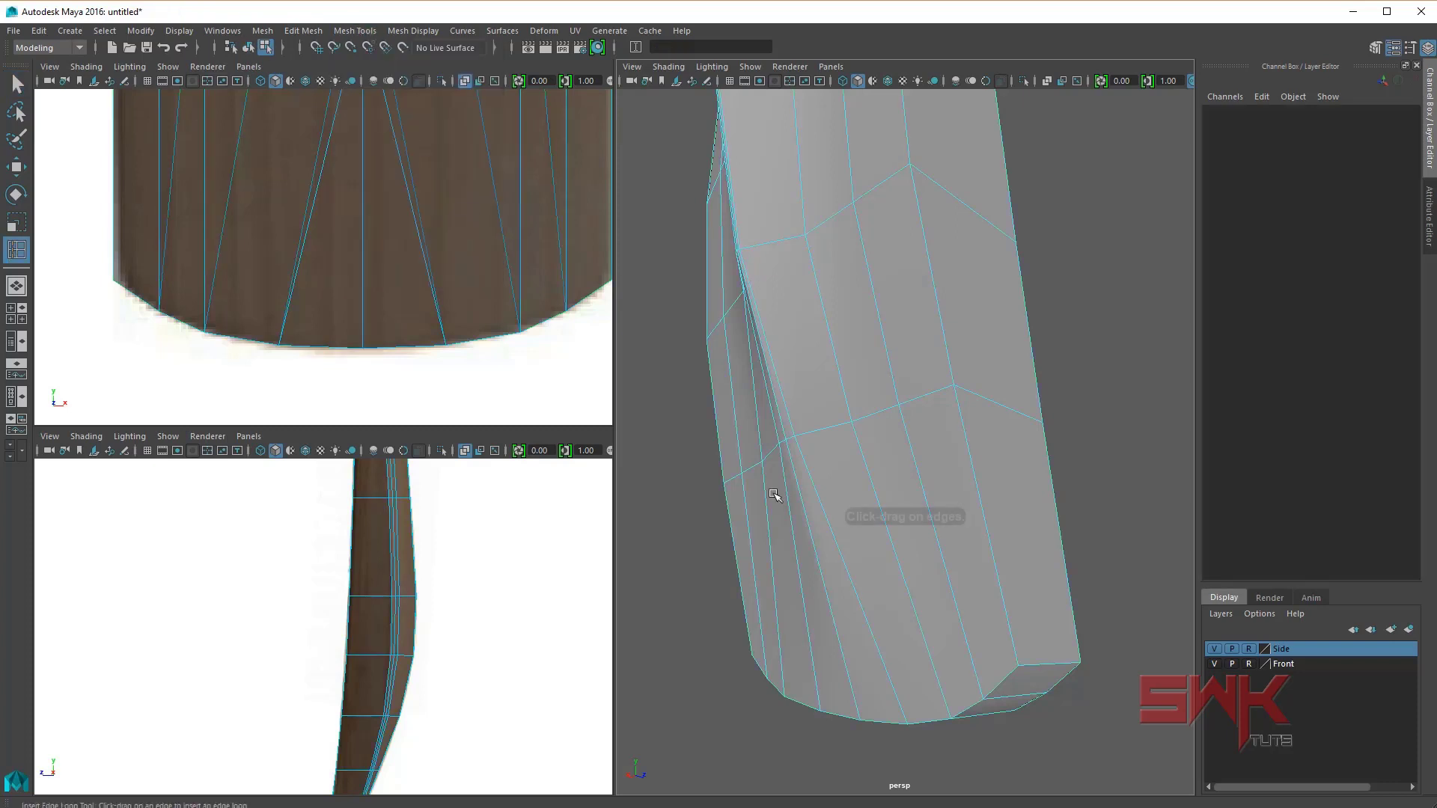
{"action": "left_click_drag", "start_coordinate": [1016, 648], "coordinate": [1019, 653]}
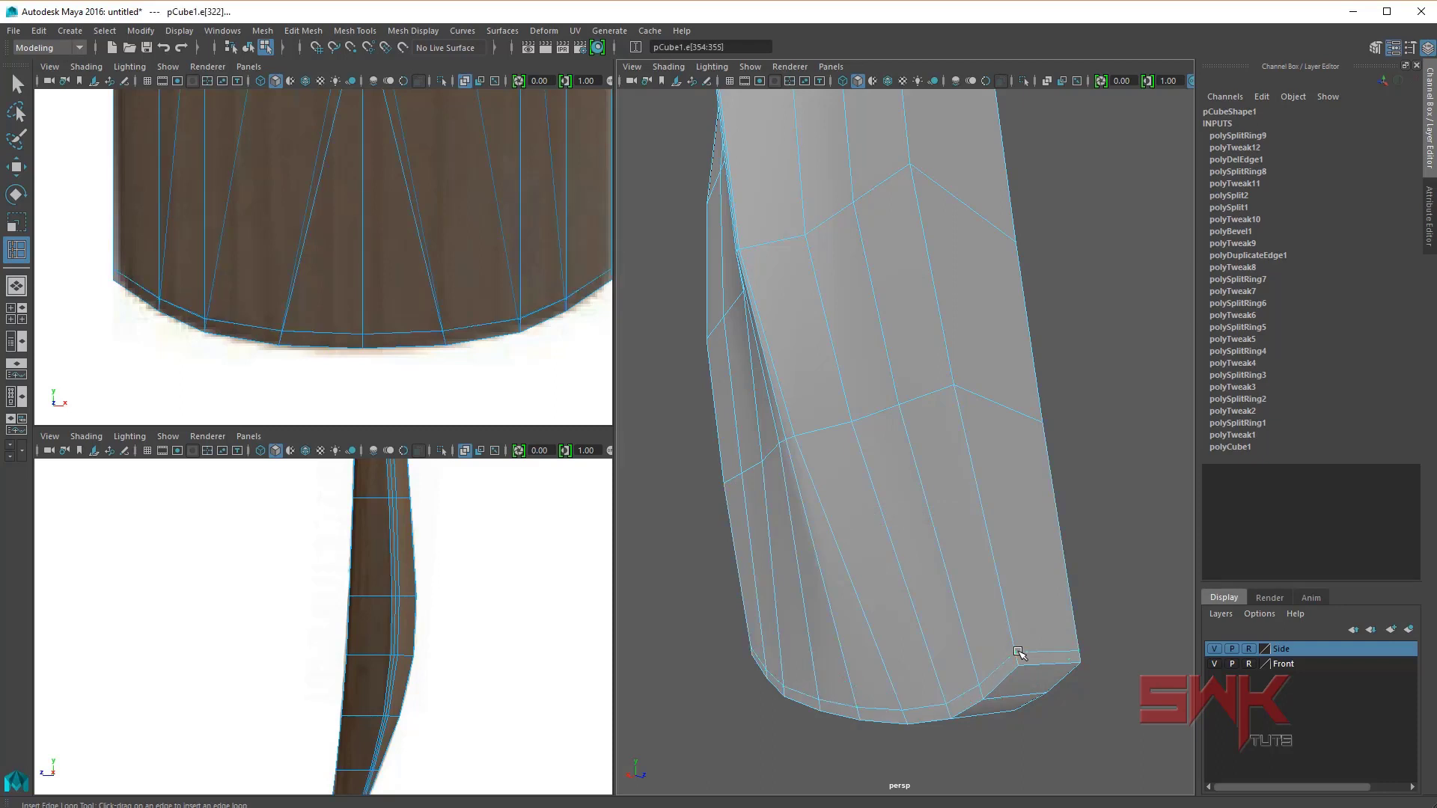
{"action": "key", "text": "q"}
Step: Check the blade with smooth preview, revert to the cage, and bring up BAT.jpg
{"action": "right_click_drag", "start_coordinate": [1011, 566], "coordinate": [1074, 545]}
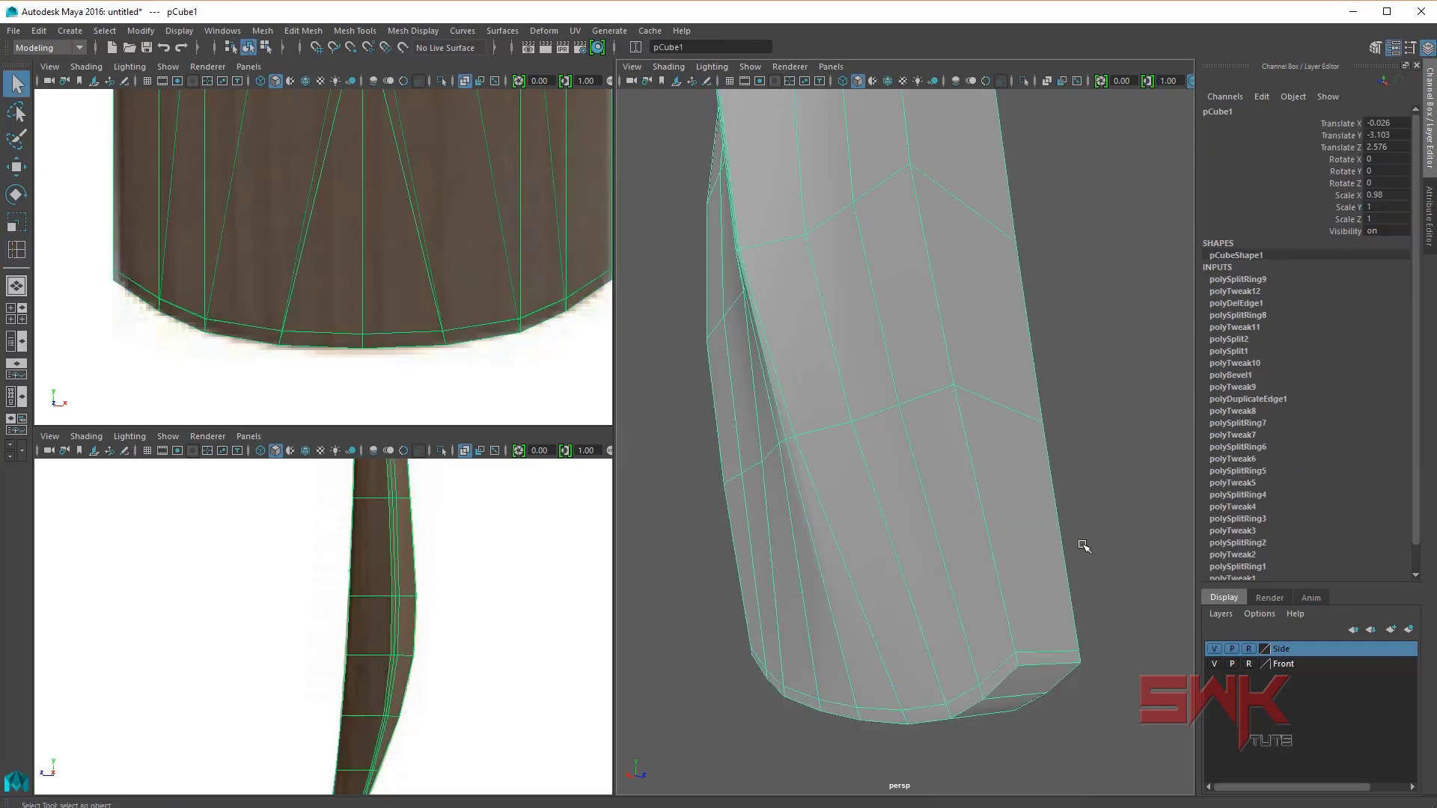
{"action": "left_click", "coordinate": [1085, 542]}
{"action": "key", "text": "3"}
{"action": "mouse_move", "coordinate": [981, 571]}
{"action": "left_mouse_down", "text": "alt"}
{"action": "mouse_move", "coordinate": [1142, 539]}
{"action": "mouse_move", "coordinate": [1089, 508]}
{"action": "mouse_move", "coordinate": [885, 529]}
{"action": "mouse_move", "coordinate": [840, 584]}
{"action": "mouse_move", "coordinate": [798, 529]}
{"action": "mouse_move", "coordinate": [833, 516]}
{"action": "left_mouse_up", "text": "alt"}
{"action": "left_click", "coordinate": [835, 518]}
{"action": "key", "text": "1"}
{"action": "middle_click_drag", "start_coordinate": [950, 401], "coordinate": [927, 436], "text": "alt"}
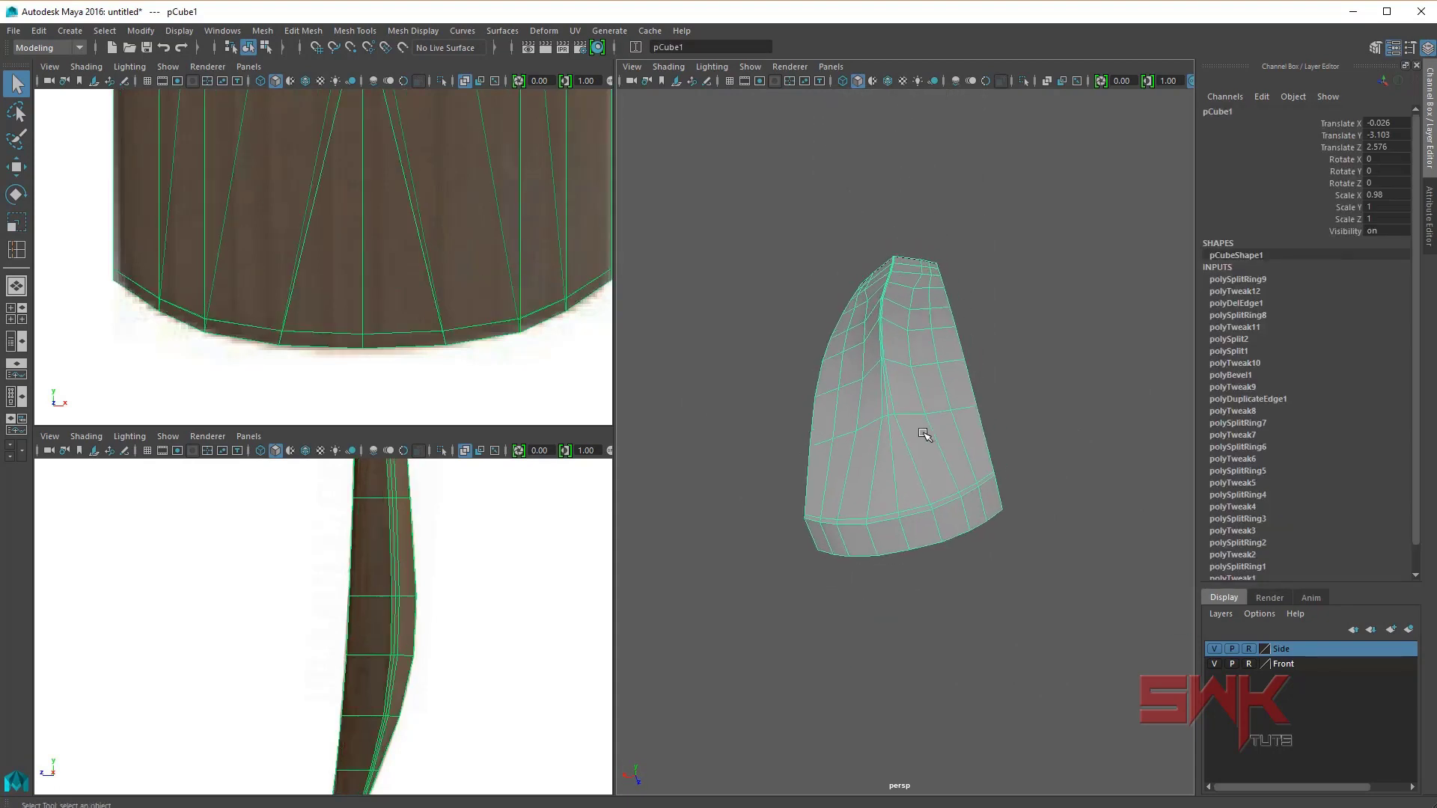
{"action": "key", "text": "f"}
{"action": "key", "text": "alt+Tab"}
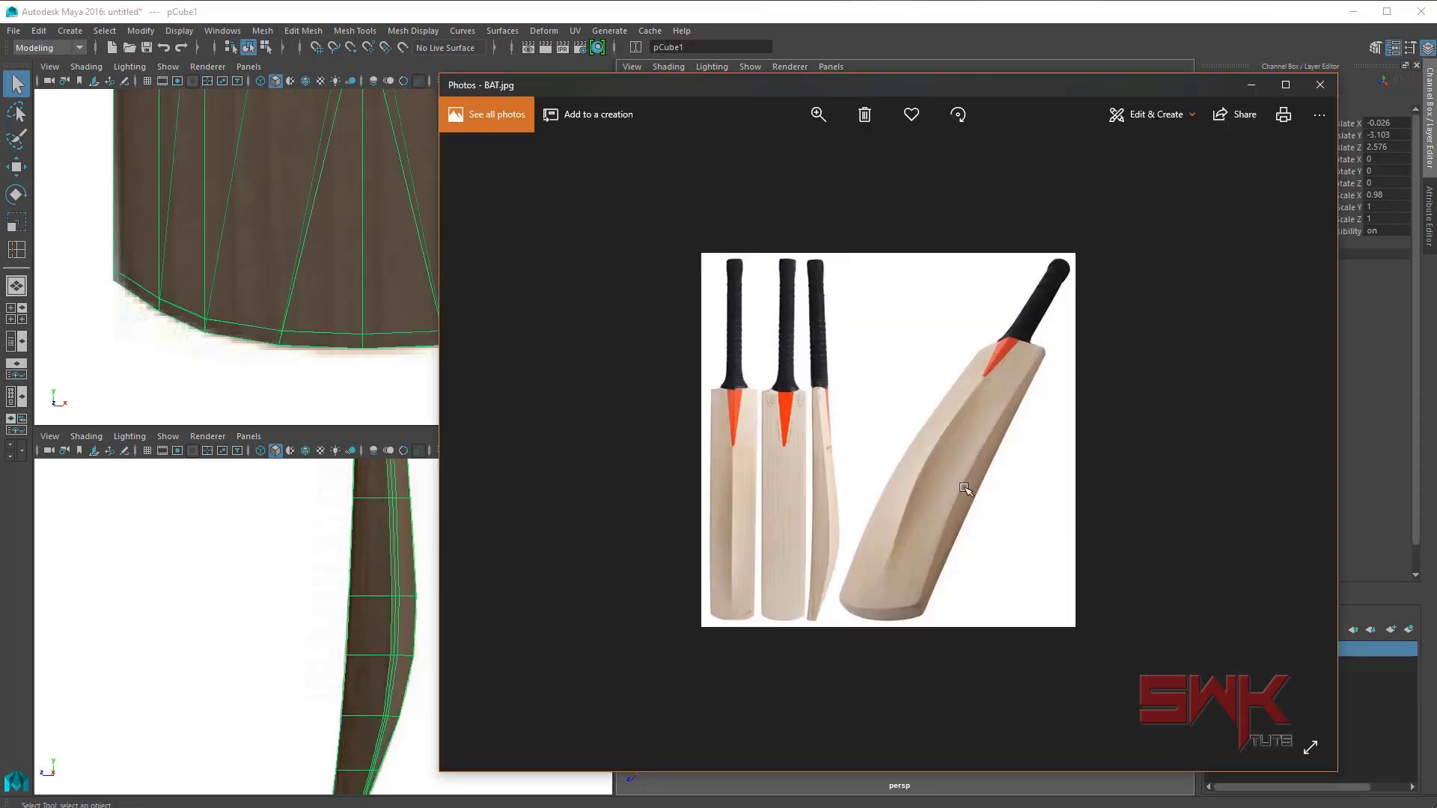
Step: Insert additional edge loops across the blade's face and along its side
{"action": "key", "text": "alt+Tab"}
{"action": "mouse_move", "coordinate": [801, 497]}
{"action": "left_mouse_down", "text": "alt"}
{"action": "mouse_move", "coordinate": [834, 497]}
{"action": "mouse_move", "coordinate": [834, 511]}
{"action": "left_mouse_up", "text": "alt"}
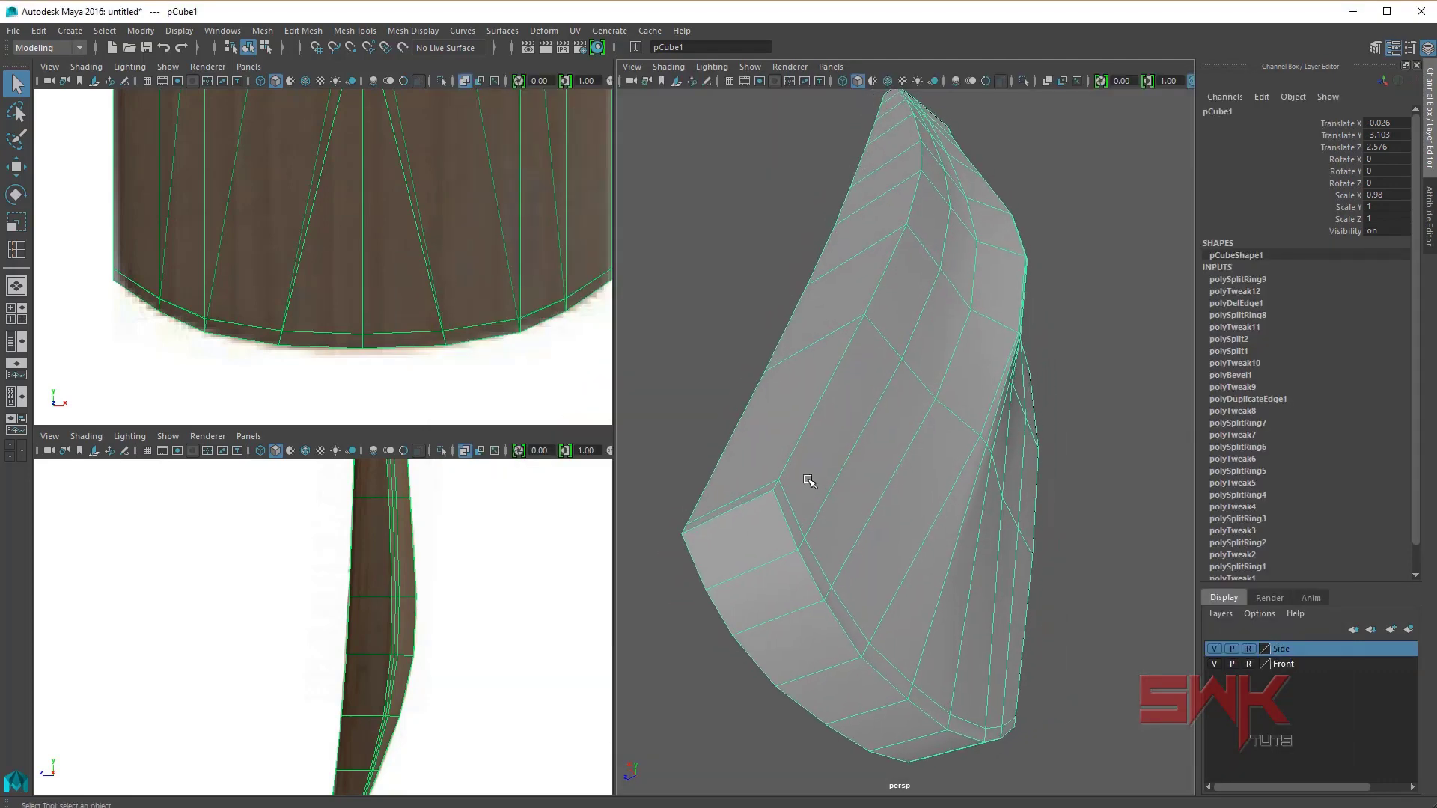
{"action": "right_click_drag", "start_coordinate": [808, 480], "coordinate": [741, 501], "text": "shift"}
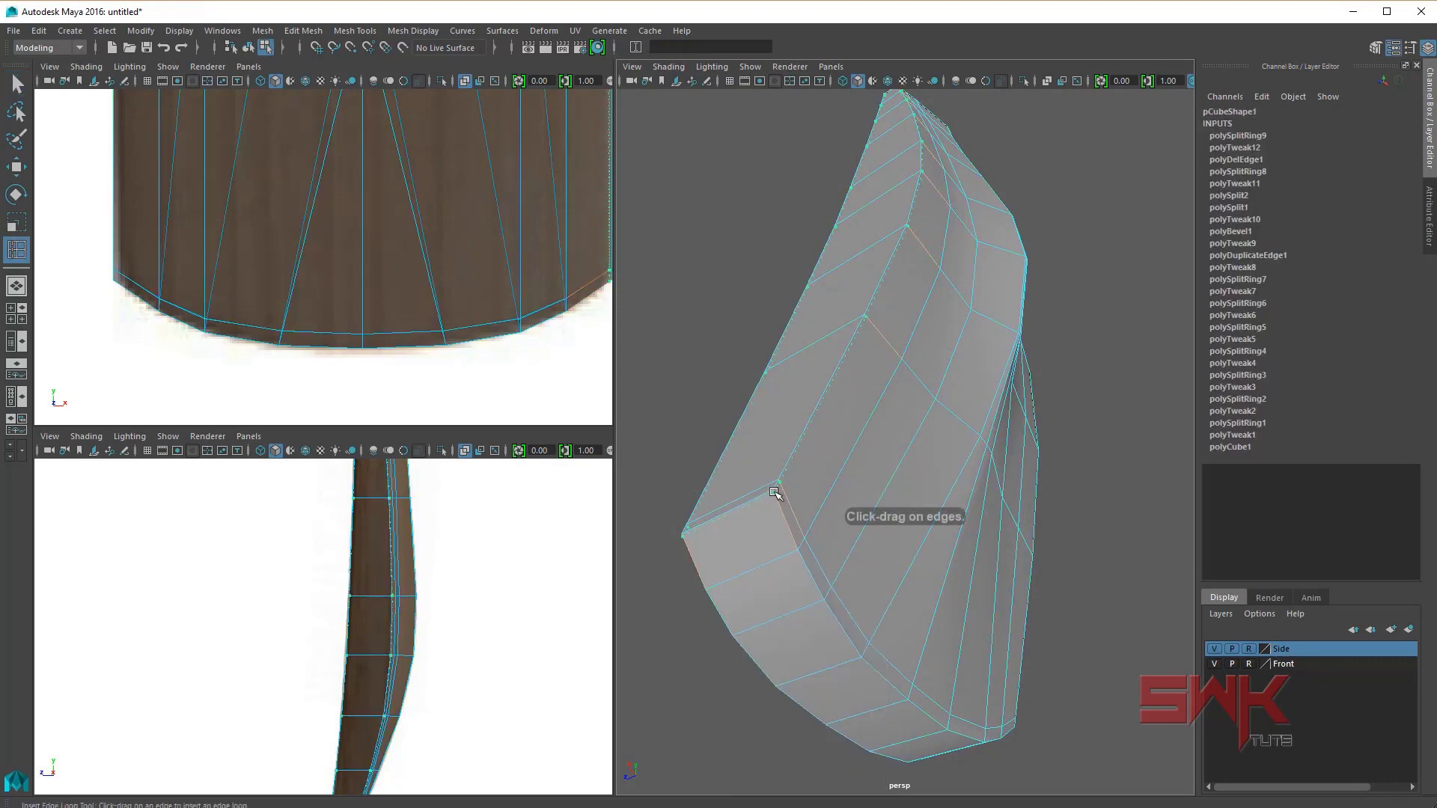
{"action": "left_click", "coordinate": [777, 494]}
{"action": "left_click_drag", "start_coordinate": [777, 493], "coordinate": [757, 503], "text": "alt"}
{"action": "right_click_drag", "start_coordinate": [757, 504], "coordinate": [952, 545], "text": "alt"}
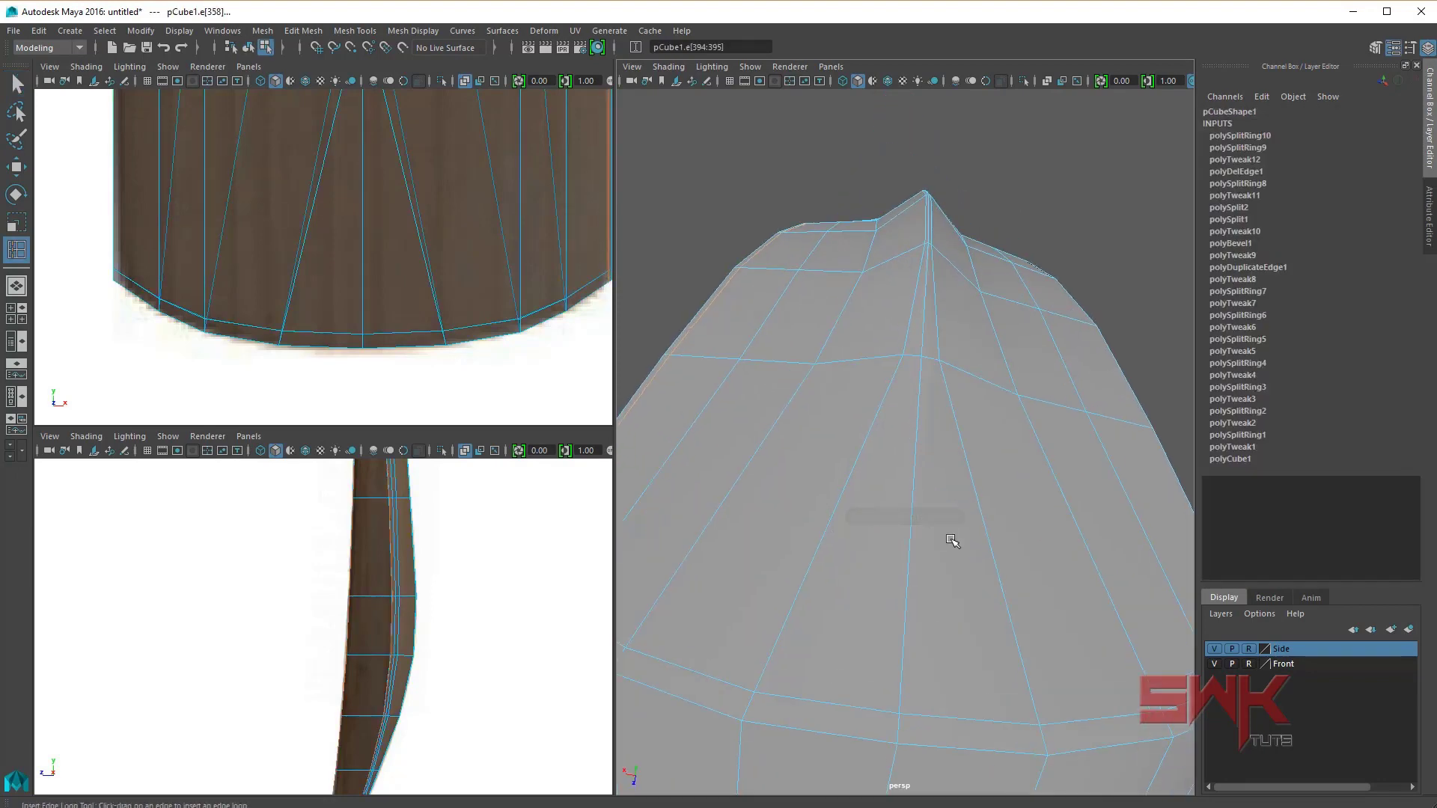
{"action": "mouse_move", "coordinate": [952, 546]}
{"action": "left_mouse_down", "text": "alt"}
{"action": "mouse_move", "coordinate": [886, 491]}
{"action": "mouse_move", "coordinate": [923, 521]}
{"action": "mouse_move", "coordinate": [868, 528]}
{"action": "left_mouse_up", "text": "alt"}
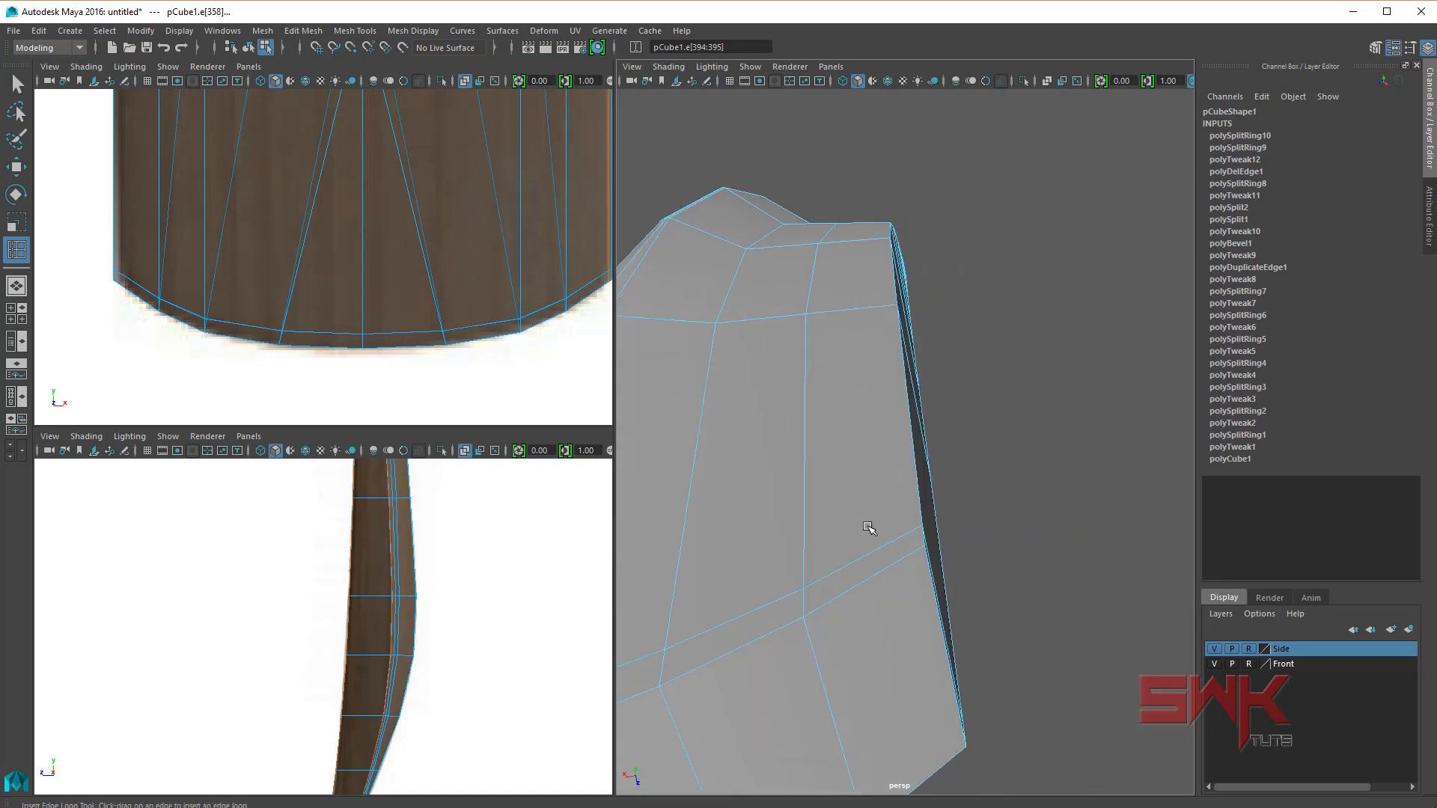
{"action": "left_click", "coordinate": [922, 552]}
{"action": "key", "text": "q"}
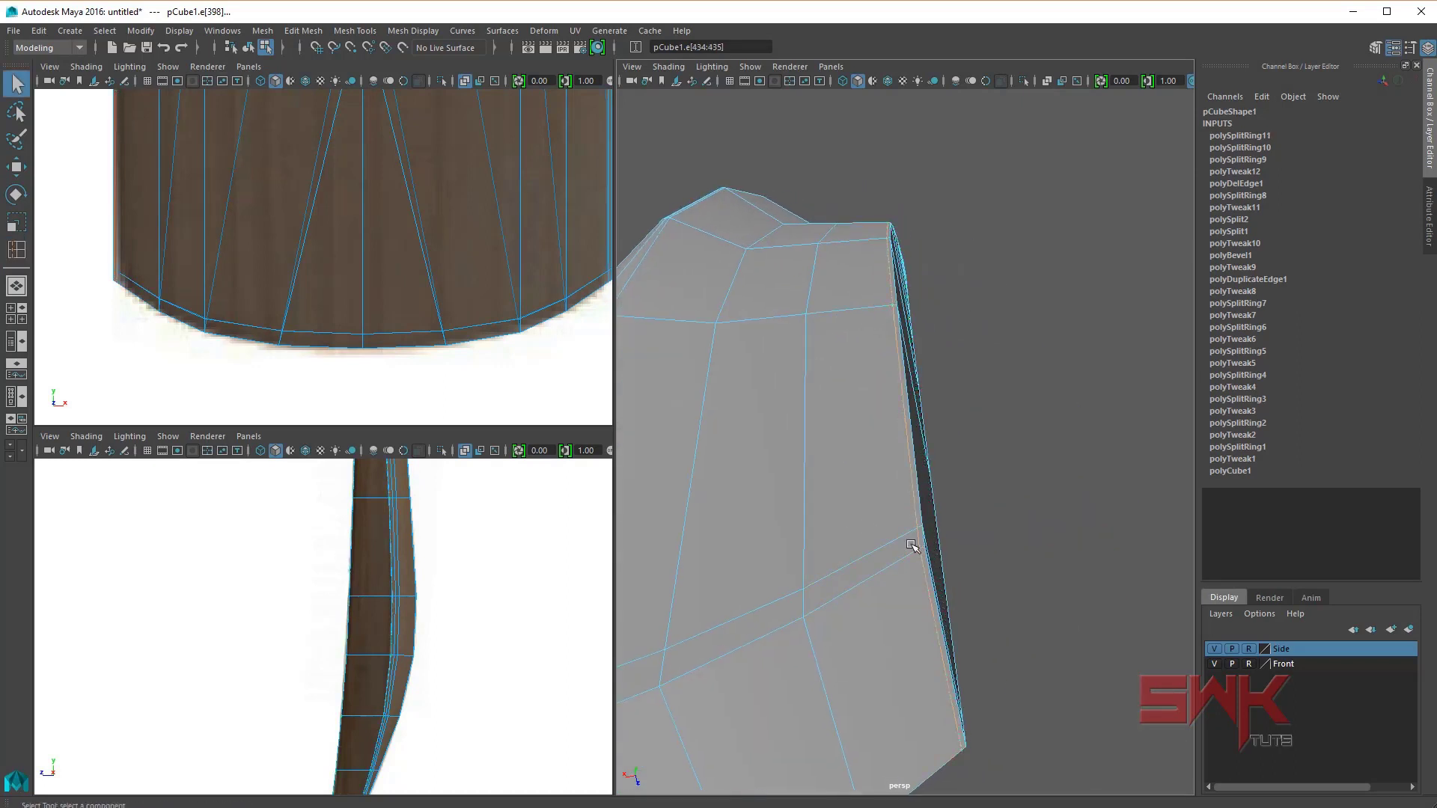
{"action": "right_click_drag", "start_coordinate": [874, 479], "coordinate": [881, 466]}
Step: Frame the bat and orbit around it to inspect the new loops, then reselect it
{"action": "left_click_drag", "start_coordinate": [882, 465], "coordinate": [872, 516], "text": "alt"}
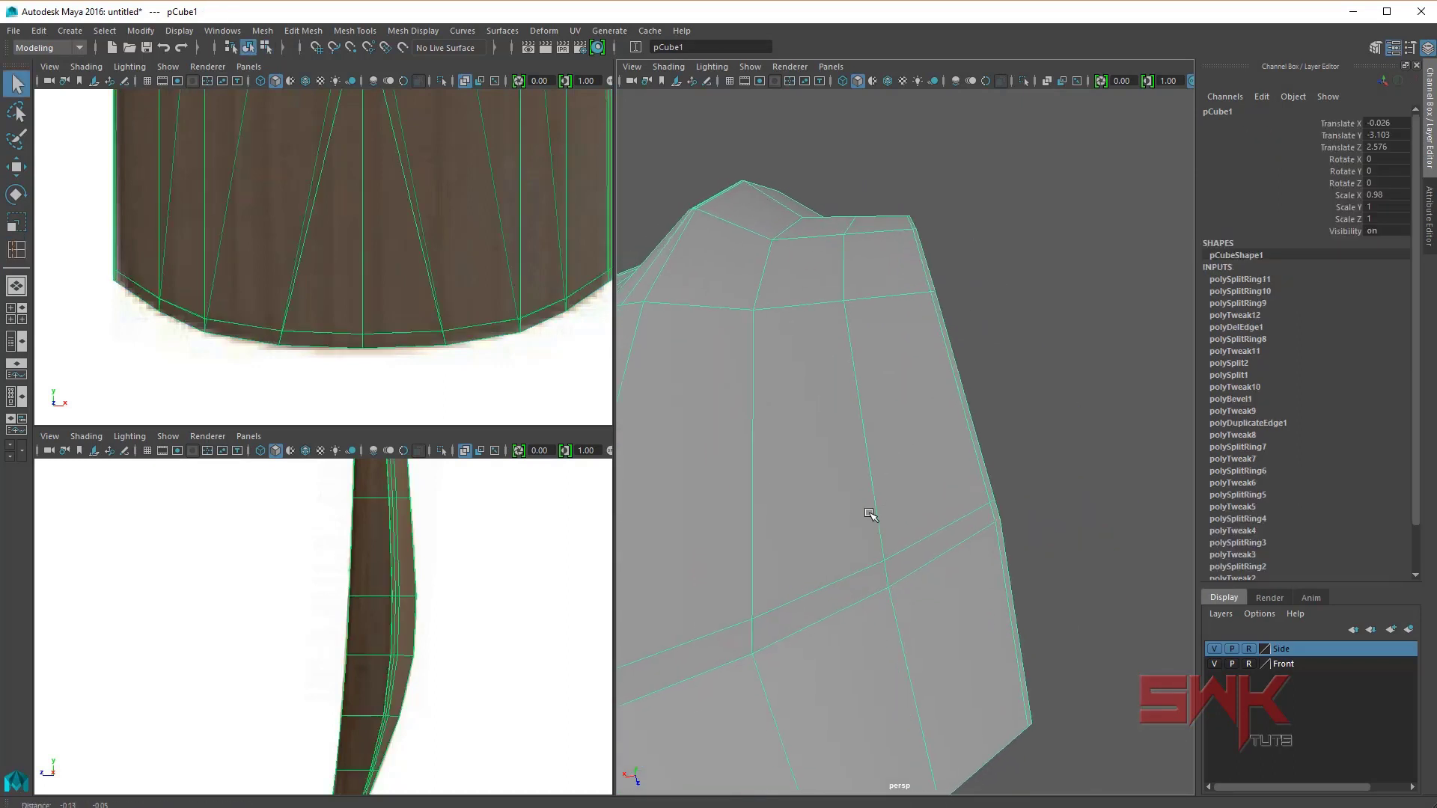
{"action": "right_click_drag", "start_coordinate": [905, 490], "coordinate": [905, 490], "text": "shift"}
{"action": "right_click_drag", "start_coordinate": [907, 493], "coordinate": [846, 519], "text": "shift"}
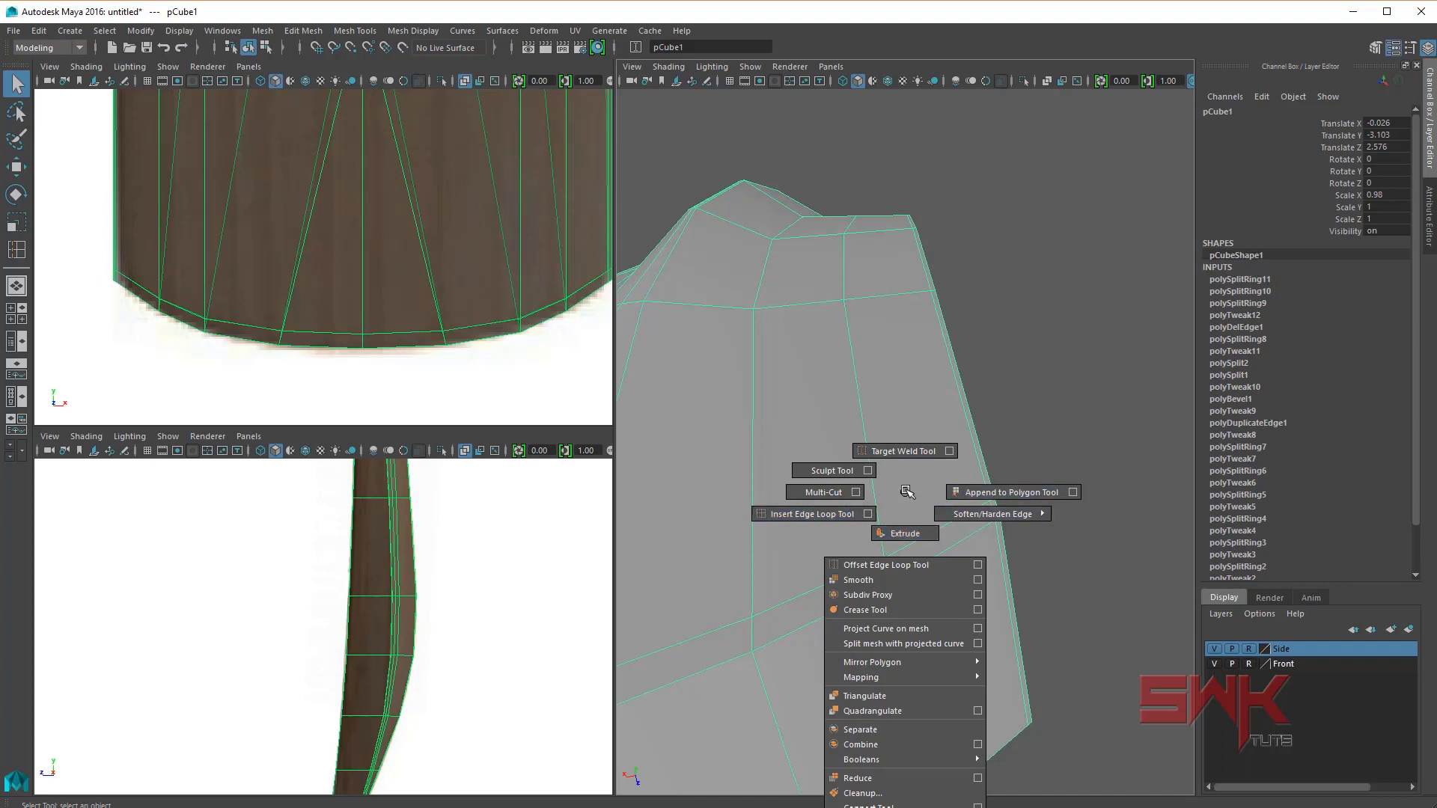
{"action": "right_click_drag", "start_coordinate": [820, 516], "coordinate": [908, 491], "text": "shift"}
{"action": "key", "text": "f"}
{"action": "left_click_drag", "start_coordinate": [913, 486], "coordinate": [1002, 525], "text": "alt"}
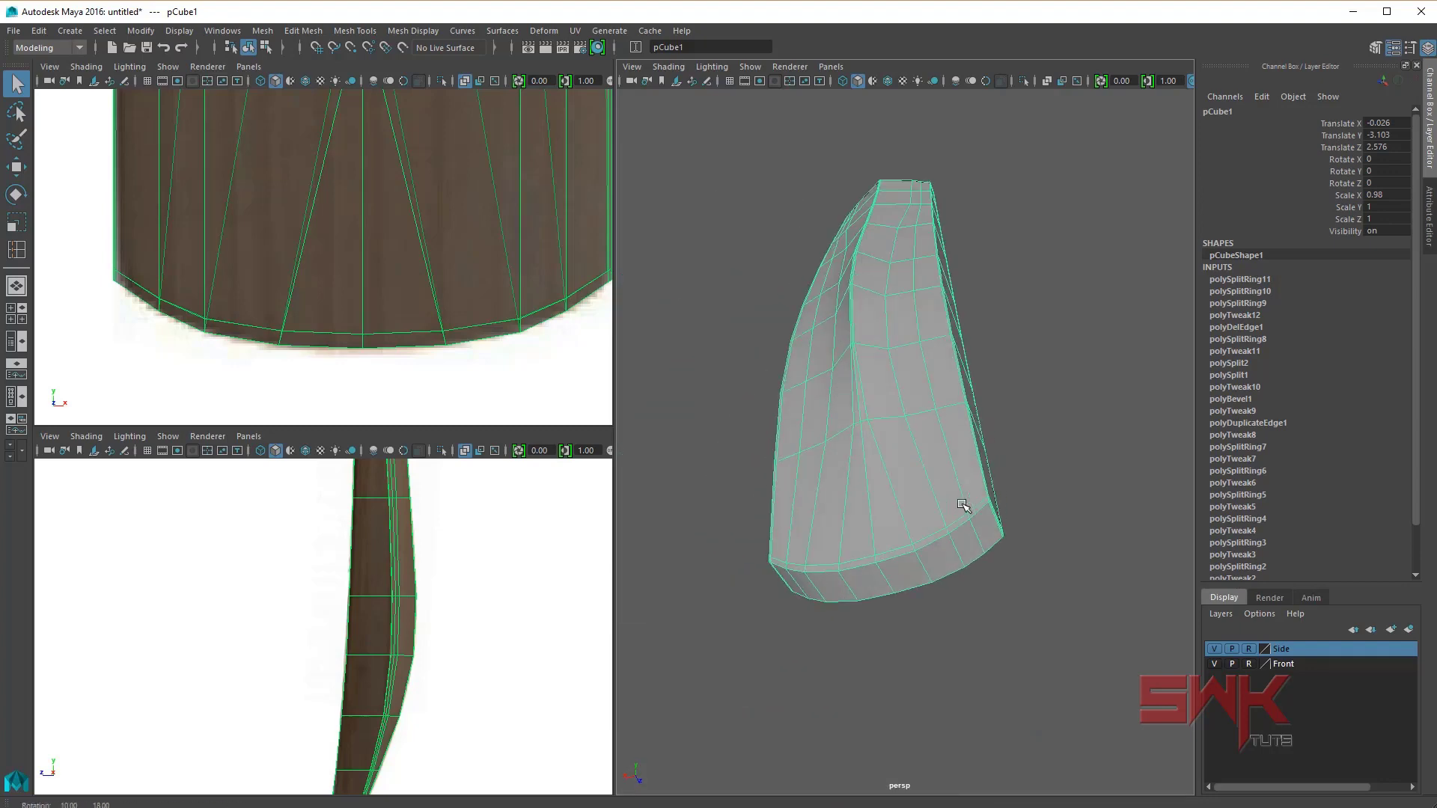
{"action": "left_click", "coordinate": [1048, 509]}
{"action": "mouse_move", "coordinate": [1044, 507]}
{"action": "left_mouse_down", "text": "alt"}
{"action": "mouse_move", "coordinate": [1043, 446]}
{"action": "mouse_move", "coordinate": [882, 529]}
{"action": "mouse_move", "coordinate": [699, 542]}
{"action": "left_mouse_up", "text": "alt"}
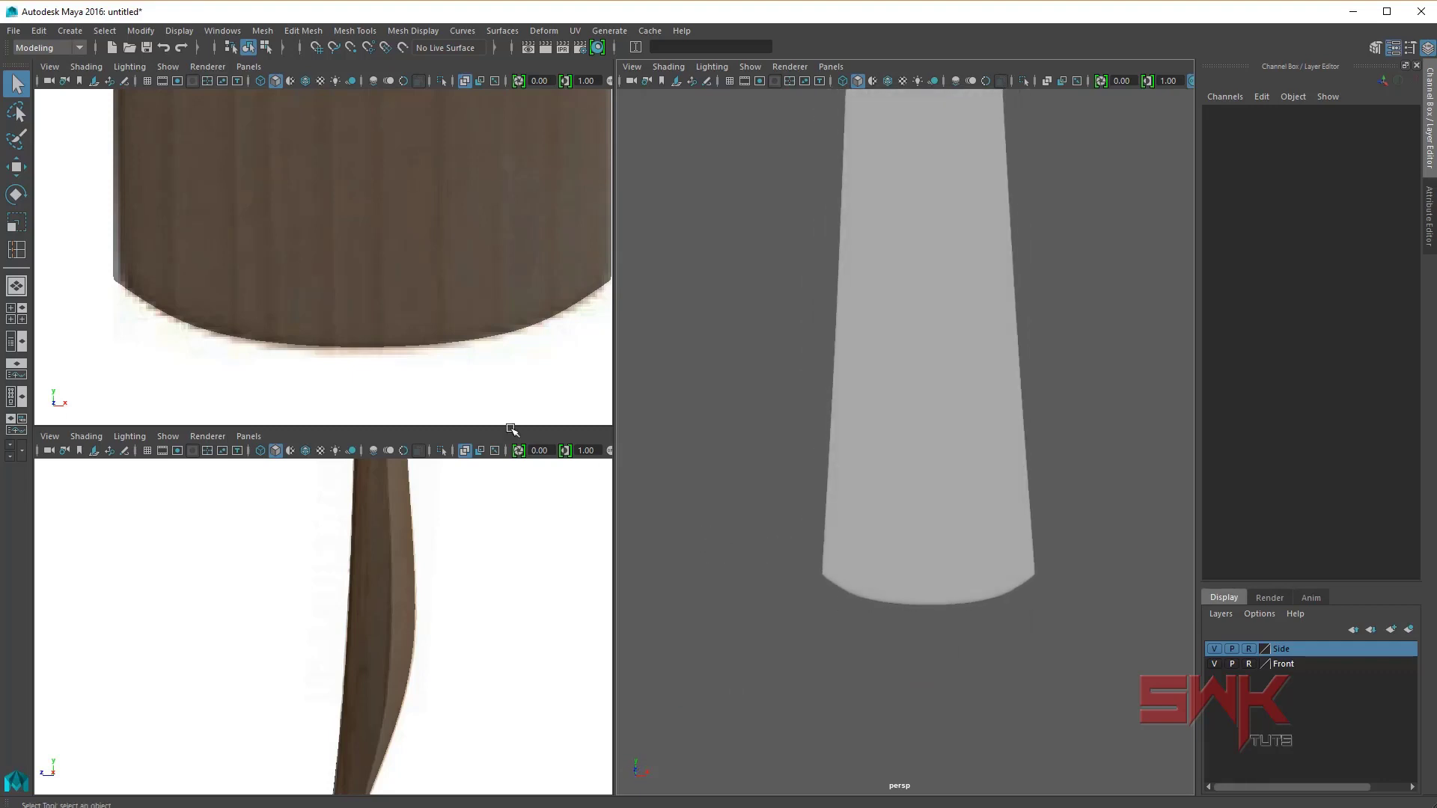
{"action": "left_click", "coordinate": [390, 291]}
{"action": "scroll", "coordinate": [391, 296], "scroll_direction": "up", "scroll_amount": 2}
Step: In the maximized front view, select the blade's bottom-corner vertices and pull them slightly down
{"action": "scroll", "coordinate": [264, 334], "scroll_direction": "up", "scroll_amount": 3}
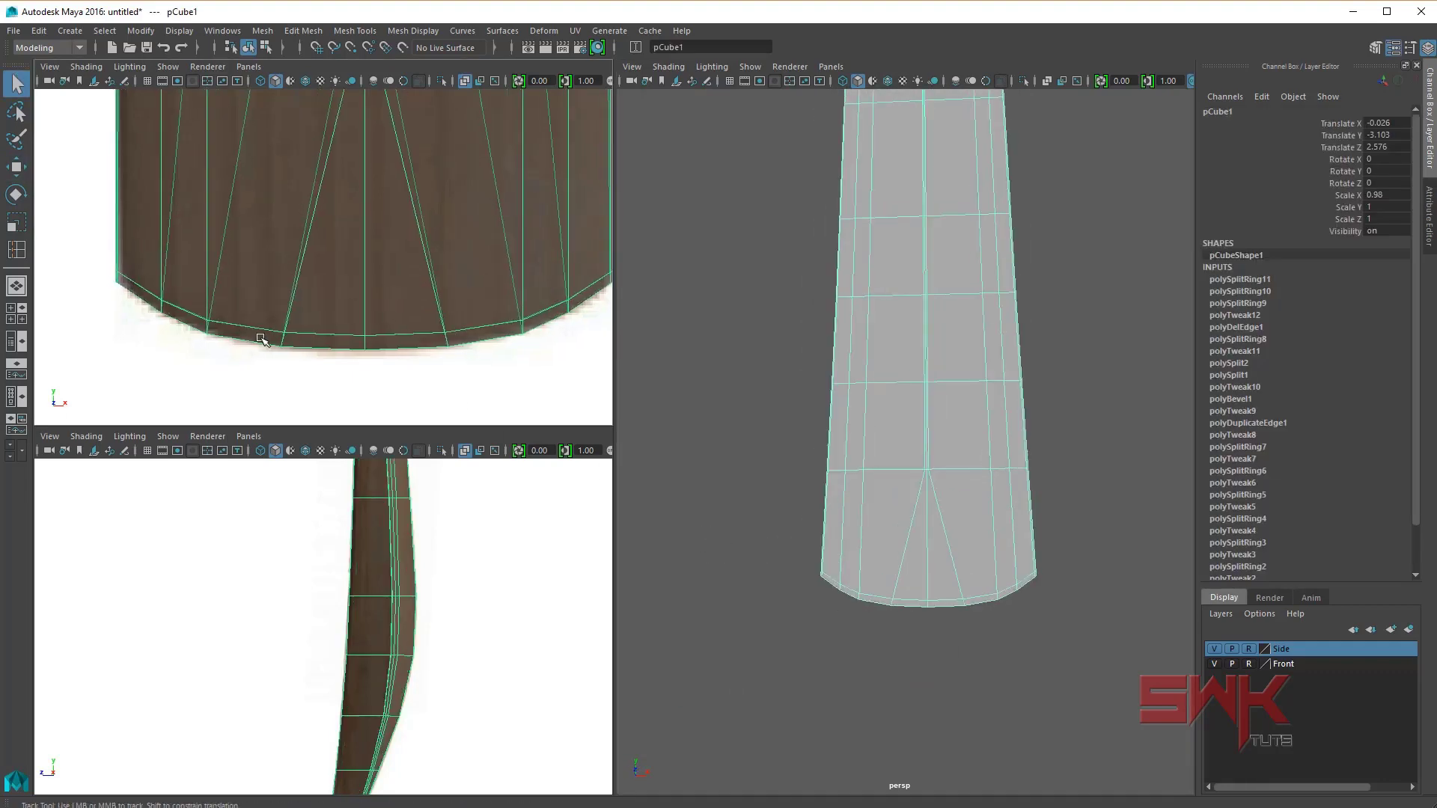
{"action": "scroll", "coordinate": [187, 321], "scroll_direction": "up", "scroll_amount": 3}
{"action": "scroll", "coordinate": [192, 336], "scroll_direction": "up", "scroll_amount": 3}
{"action": "key", "text": "space"}
{"action": "mouse_move", "coordinate": [283, 465]}
{"action": "middle_mouse_down", "text": "alt"}
{"action": "mouse_move", "coordinate": [395, 426]}
{"action": "mouse_move", "coordinate": [362, 513]}
{"action": "middle_mouse_up", "text": "alt"}
{"action": "scroll", "coordinate": [241, 491], "scroll_direction": "down", "scroll_amount": 2}
{"action": "scroll", "coordinate": [728, 555], "scroll_direction": "down", "scroll_amount": 3}
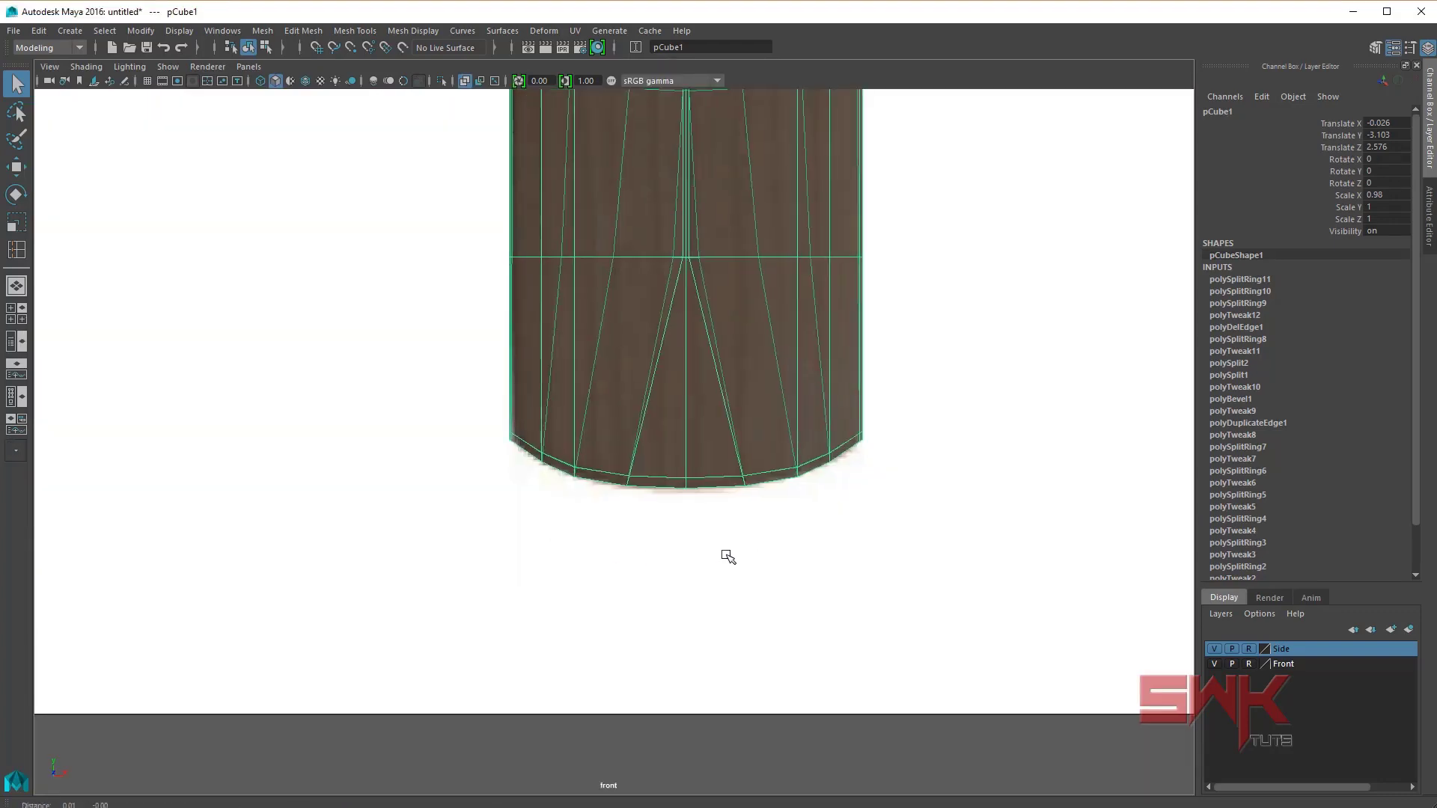
{"action": "scroll", "coordinate": [539, 443], "scroll_direction": "up", "scroll_amount": 1}
{"action": "scroll", "coordinate": [584, 434], "scroll_direction": "up", "scroll_amount": 1}
{"action": "scroll", "coordinate": [643, 442], "scroll_direction": "up", "scroll_amount": 2}
{"action": "scroll", "coordinate": [706, 449], "scroll_direction": "up", "scroll_amount": 2}
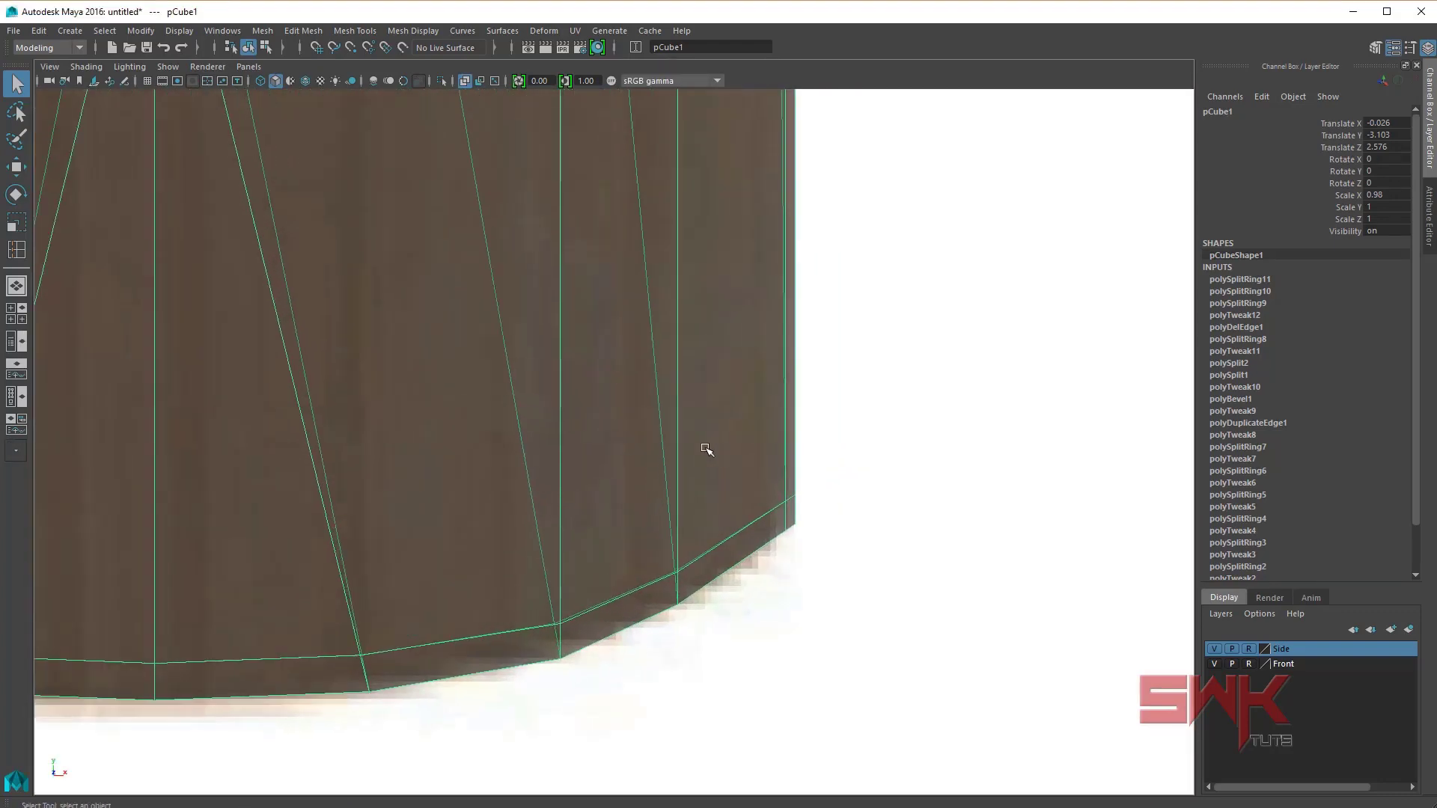
{"action": "scroll", "coordinate": [733, 453], "scroll_direction": "up", "scroll_amount": 2}
{"action": "right_click_drag", "start_coordinate": [760, 458], "coordinate": [706, 457]}
{"action": "mouse_move", "coordinate": [793, 497]}
{"action": "left_mouse_down"}
{"action": "mouse_move", "coordinate": [845, 573]}
{"action": "mouse_move", "coordinate": [884, 538]}
{"action": "left_mouse_up"}
{"action": "key", "text": "w"}
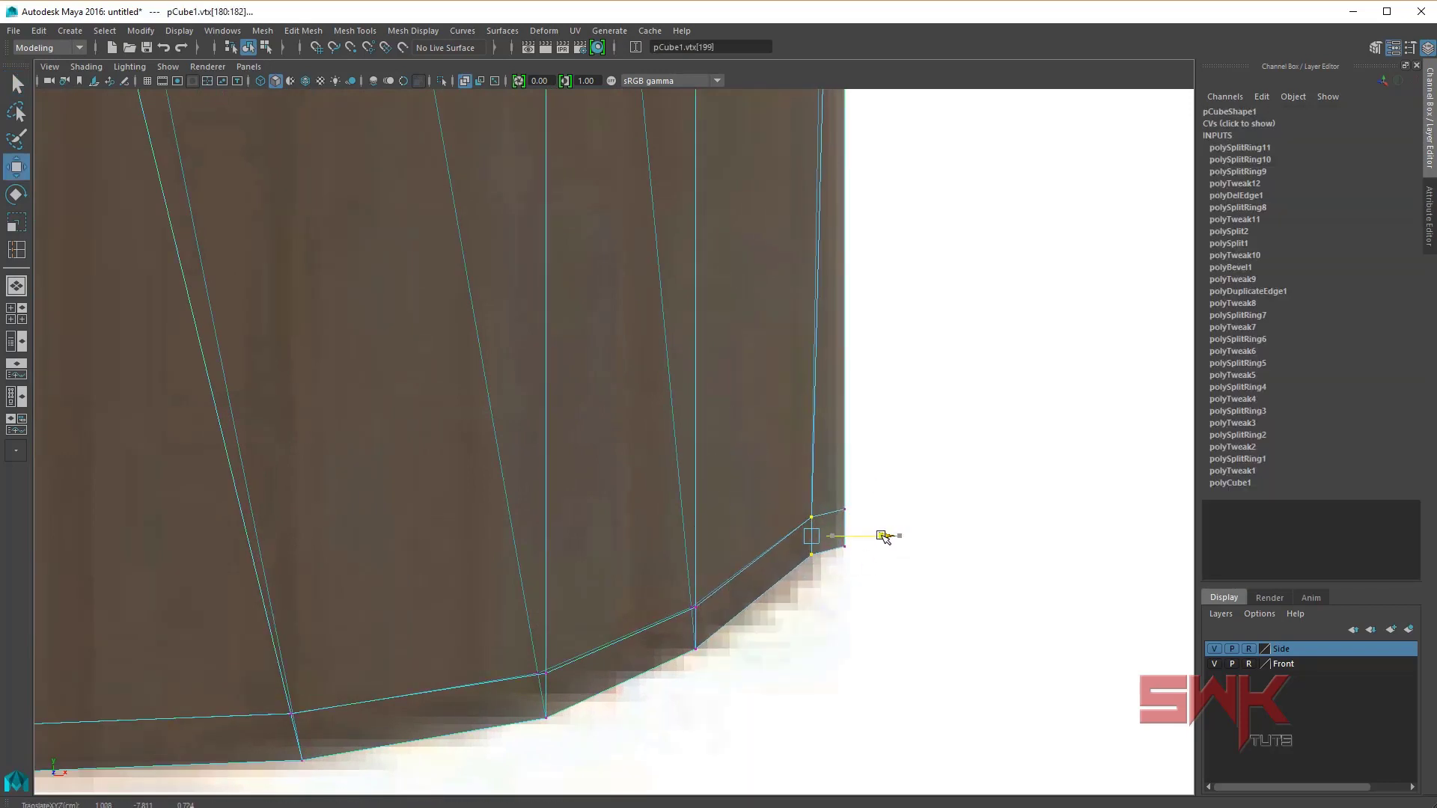
{"action": "left_click_drag", "start_coordinate": [808, 466], "coordinate": [805, 484]}
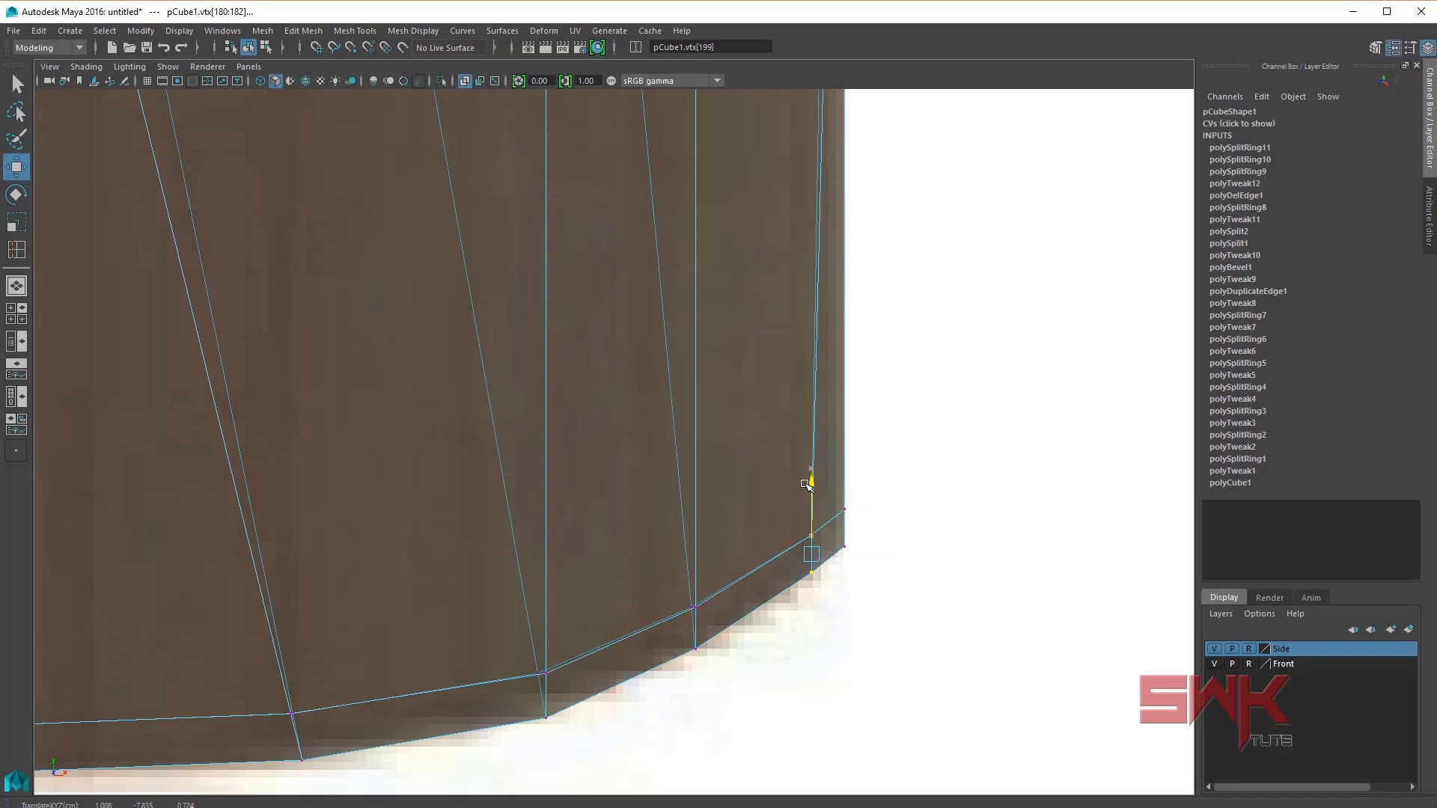
Step: Shift the other bottom-corner vertices sideways and lower them a little to match the side reference
{"action": "mouse_move", "coordinate": [587, 599]}
{"action": "left_mouse_down", "text": "alt"}
{"action": "mouse_move", "coordinate": [420, 571]}
{"action": "mouse_move", "coordinate": [860, 599]}
{"action": "mouse_move", "coordinate": [533, 526]}
{"action": "mouse_move", "coordinate": [488, 620]}
{"action": "left_mouse_up", "text": "alt"}
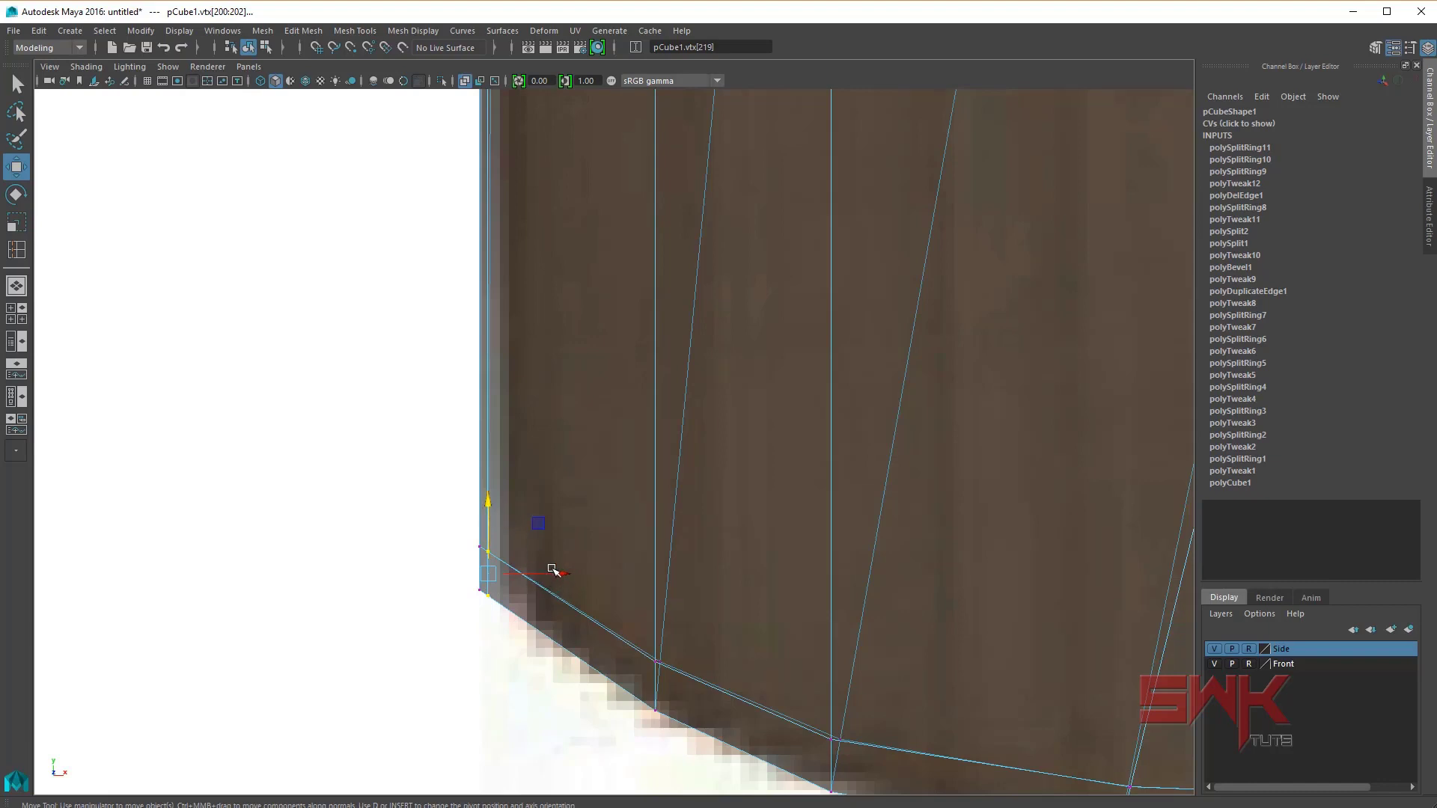
{"action": "left_click_drag", "start_coordinate": [552, 570], "coordinate": [573, 571]}
{"action": "left_click_drag", "start_coordinate": [508, 508], "coordinate": [502, 526]}
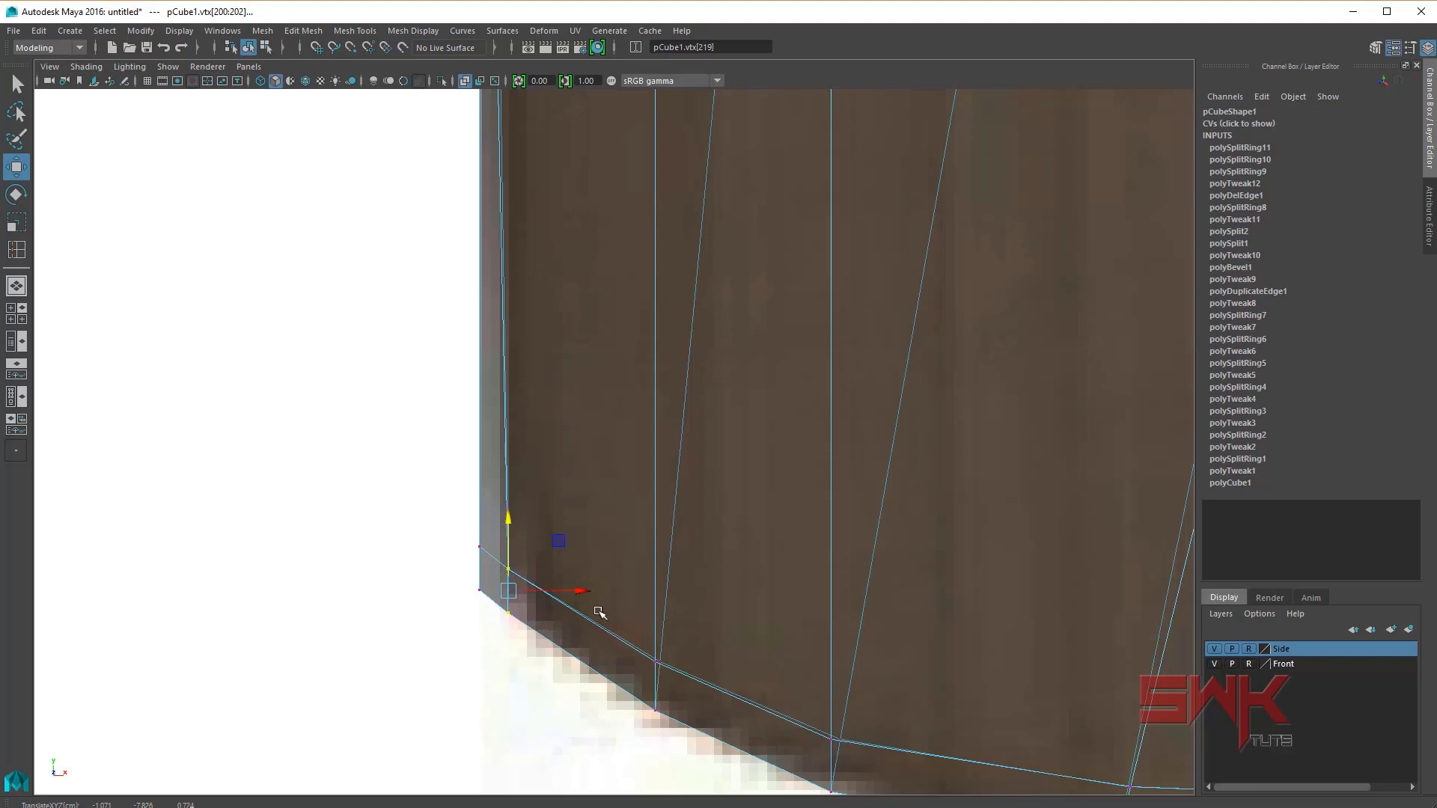
{"action": "scroll", "coordinate": [631, 587], "scroll_direction": "down", "scroll_amount": 5}
{"action": "scroll", "coordinate": [577, 604], "scroll_direction": "up", "scroll_amount": 1}
{"action": "scroll", "coordinate": [624, 633], "scroll_direction": "up", "scroll_amount": 3}
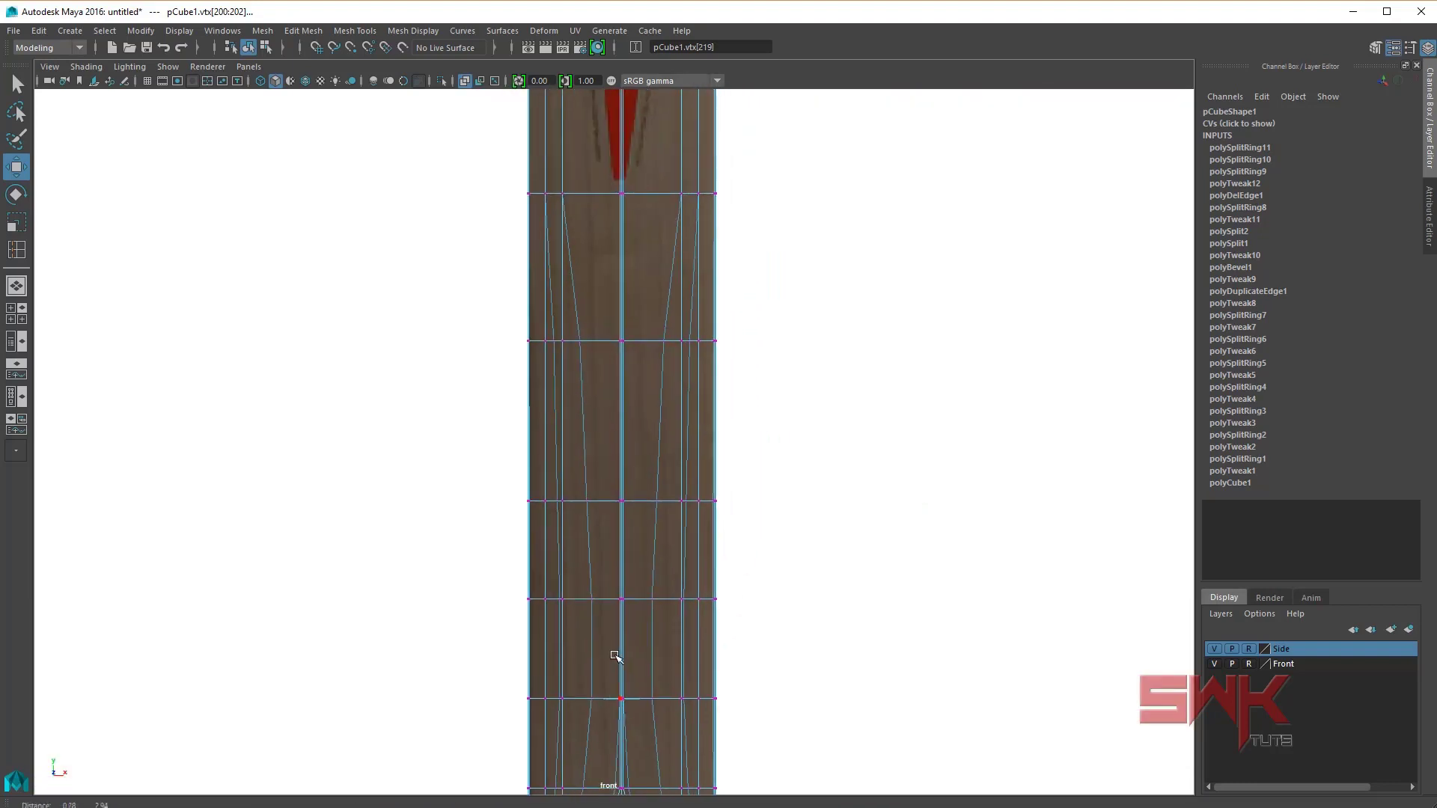
{"action": "scroll", "coordinate": [610, 651], "scroll_direction": "up", "scroll_amount": 2}
{"action": "scroll", "coordinate": [551, 333], "scroll_direction": "up", "scroll_amount": 1}
Step: Return the bat to object mode and reselect it in the perspective view
{"action": "middle_click_drag", "start_coordinate": [552, 334], "coordinate": [539, 561], "text": "alt"}
{"action": "scroll", "coordinate": [523, 471], "scroll_direction": "up", "scroll_amount": 1}
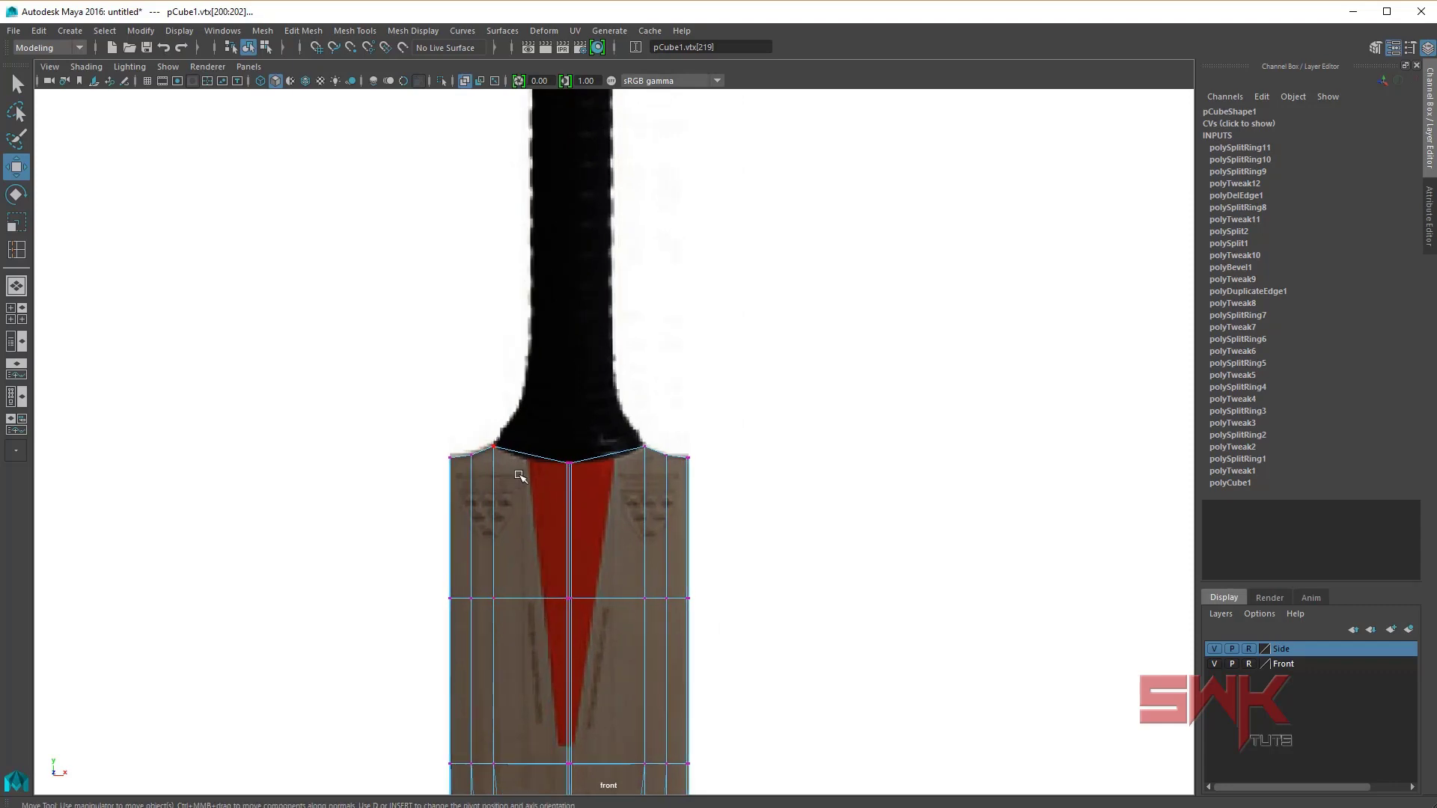
{"action": "key", "text": "q"}
{"action": "scroll", "coordinate": [526, 470], "scroll_direction": "up", "scroll_amount": 1}
{"action": "scroll", "coordinate": [526, 470], "scroll_direction": "up", "scroll_amount": 2}
{"action": "key", "text": "space"}
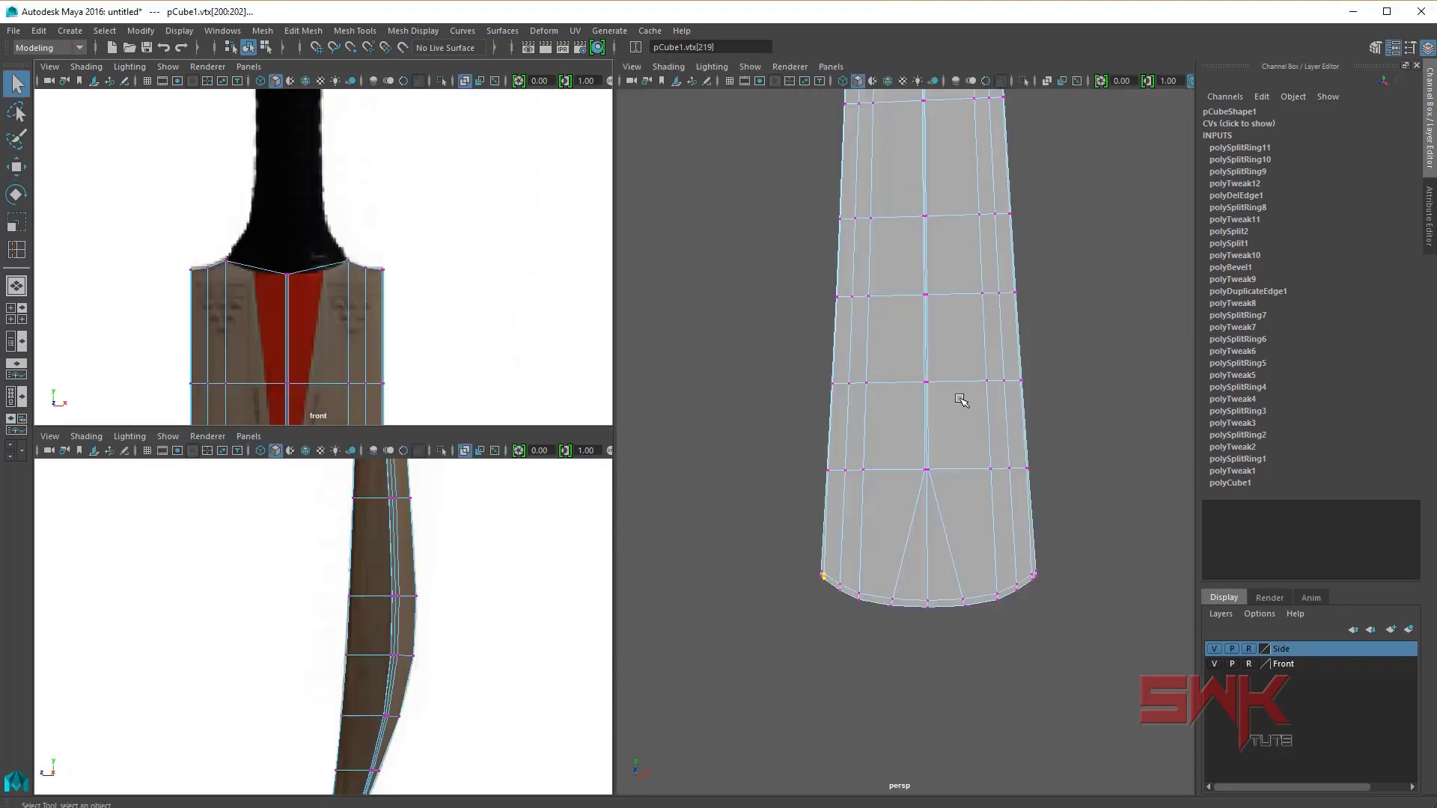
{"action": "key", "text": "space"}
{"action": "left_click_drag", "start_coordinate": [933, 474], "coordinate": [631, 445], "text": "alt"}
{"action": "right_click_drag", "start_coordinate": [631, 445], "coordinate": [675, 413]}
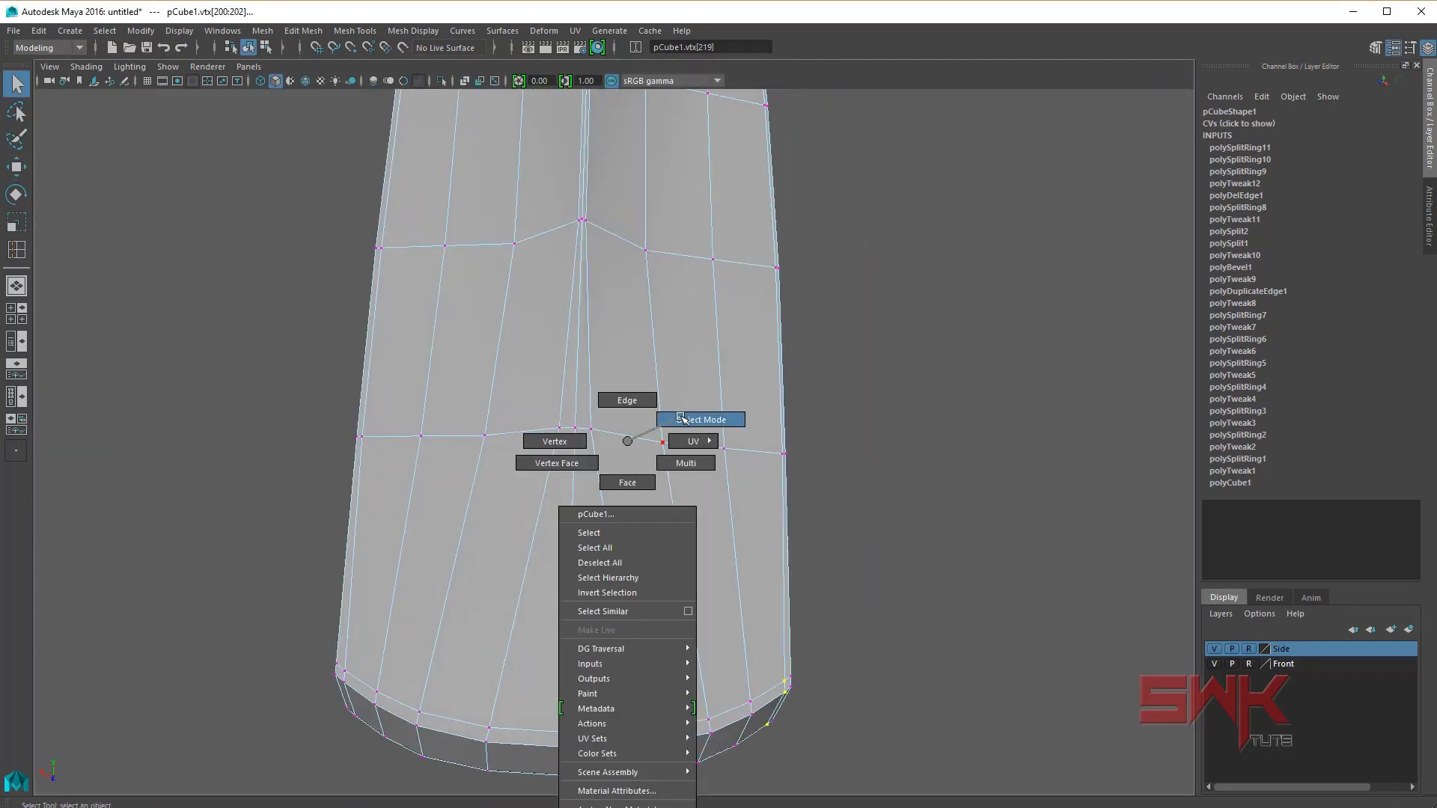
{"action": "left_click", "coordinate": [676, 411]}
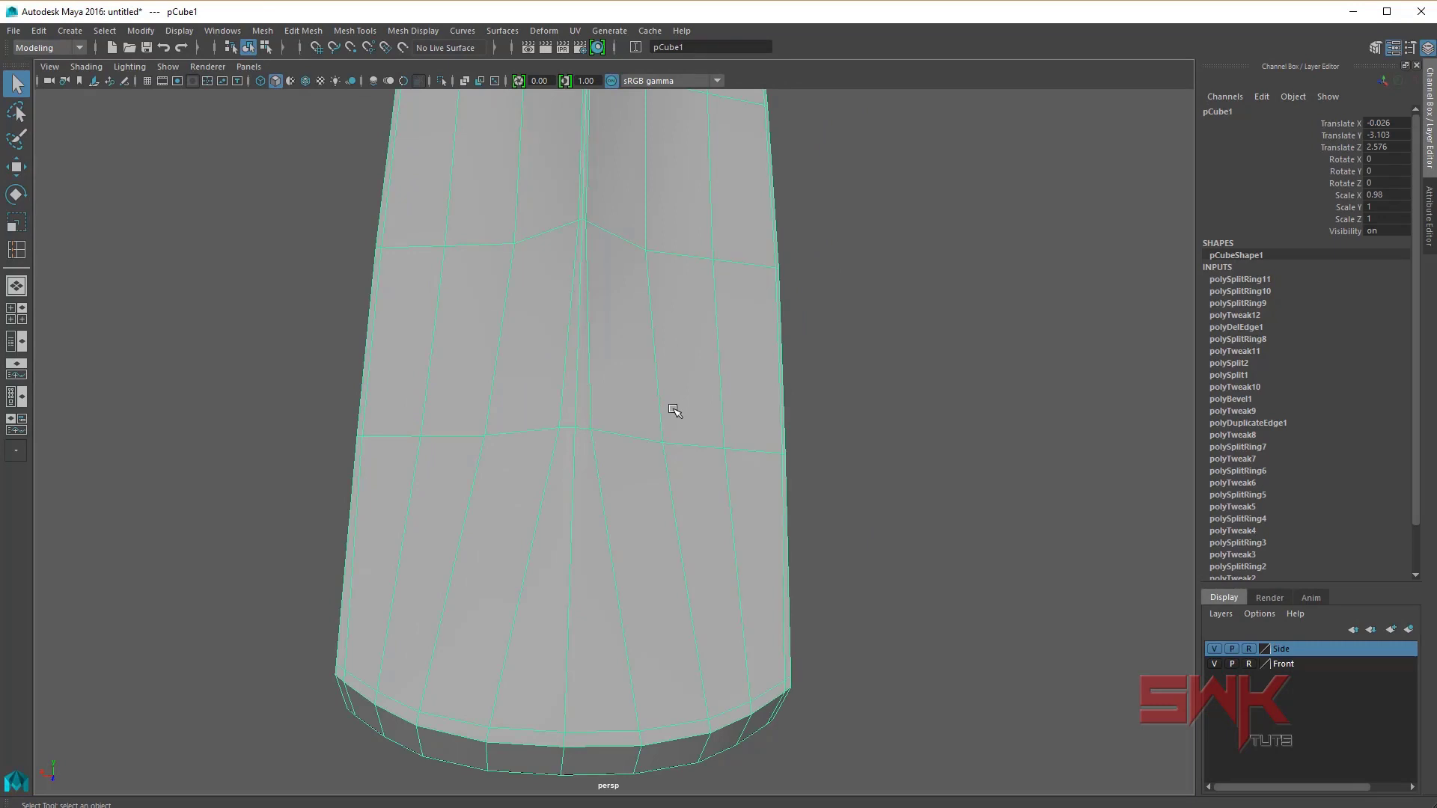
Step: Preview the bat smoothed (3), then return to the low-poly display (1)
{"action": "left_click", "coordinate": [847, 404]}
{"action": "scroll", "coordinate": [853, 397], "scroll_direction": "down", "scroll_amount": 3}
{"action": "scroll", "coordinate": [850, 396], "scroll_direction": "down", "scroll_amount": 3}
{"action": "mouse_move", "coordinate": [849, 397]}
{"action": "left_mouse_down", "text": "alt"}
{"action": "mouse_move", "coordinate": [696, 351]}
{"action": "mouse_move", "coordinate": [681, 394]}
{"action": "mouse_move", "coordinate": [481, 481]}
{"action": "mouse_move", "coordinate": [280, 500]}
{"action": "mouse_move", "coordinate": [574, 442]}
{"action": "mouse_move", "coordinate": [654, 504]}
{"action": "mouse_move", "coordinate": [776, 561]}
{"action": "mouse_move", "coordinate": [459, 466]}
{"action": "mouse_move", "coordinate": [616, 551]}
{"action": "mouse_move", "coordinate": [619, 523]}
{"action": "mouse_move", "coordinate": [677, 529]}
{"action": "mouse_move", "coordinate": [738, 497]}
{"action": "mouse_move", "coordinate": [653, 593]}
{"action": "mouse_move", "coordinate": [689, 561]}
{"action": "left_mouse_up", "text": "alt"}
{"action": "left_click", "coordinate": [620, 523]}
{"action": "key", "text": "3"}
{"action": "left_click", "coordinate": [863, 552]}
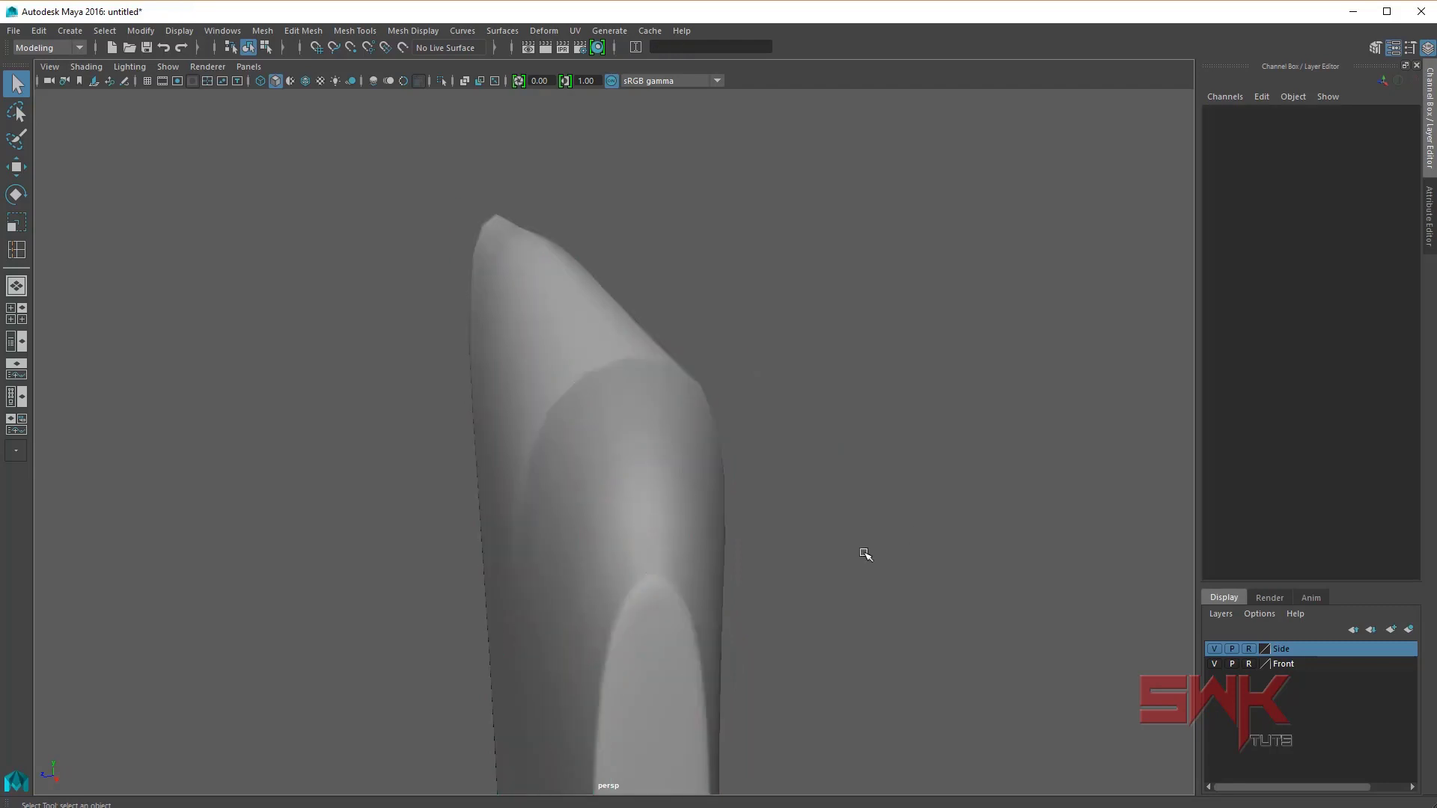
{"action": "left_click", "coordinate": [662, 511]}
{"action": "key", "text": "1"}
{"action": "mouse_move", "coordinate": [662, 511]}
{"action": "left_mouse_down", "text": "alt"}
{"action": "mouse_move", "coordinate": [680, 490]}
{"action": "mouse_move", "coordinate": [618, 545]}
{"action": "mouse_move", "coordinate": [586, 532]}
{"action": "left_mouse_up", "text": "alt"}
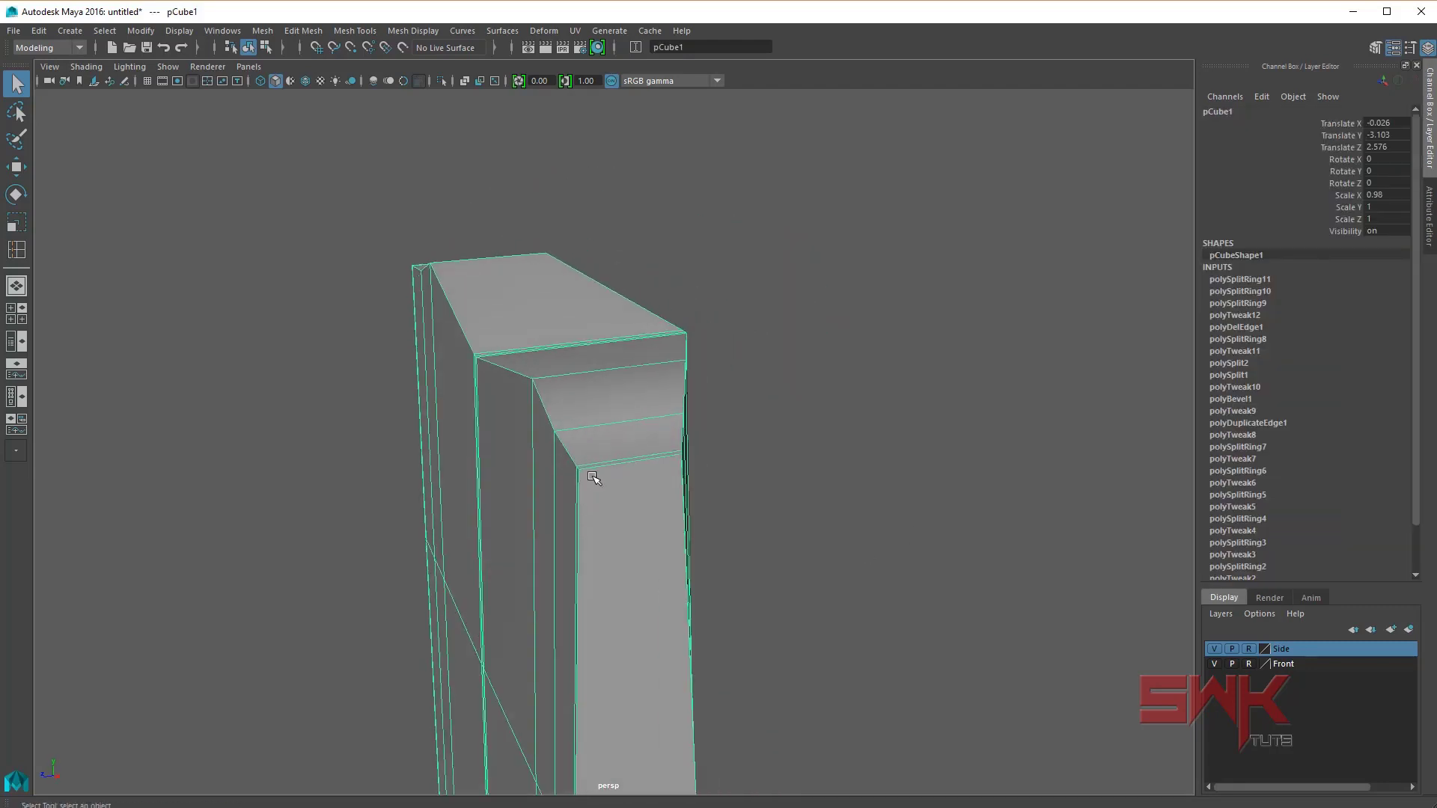
Step: Insert an edge loop just below the shoulder and check it in smooth preview
{"action": "right_click_drag", "start_coordinate": [592, 474], "coordinate": [572, 491], "text": "shift"}
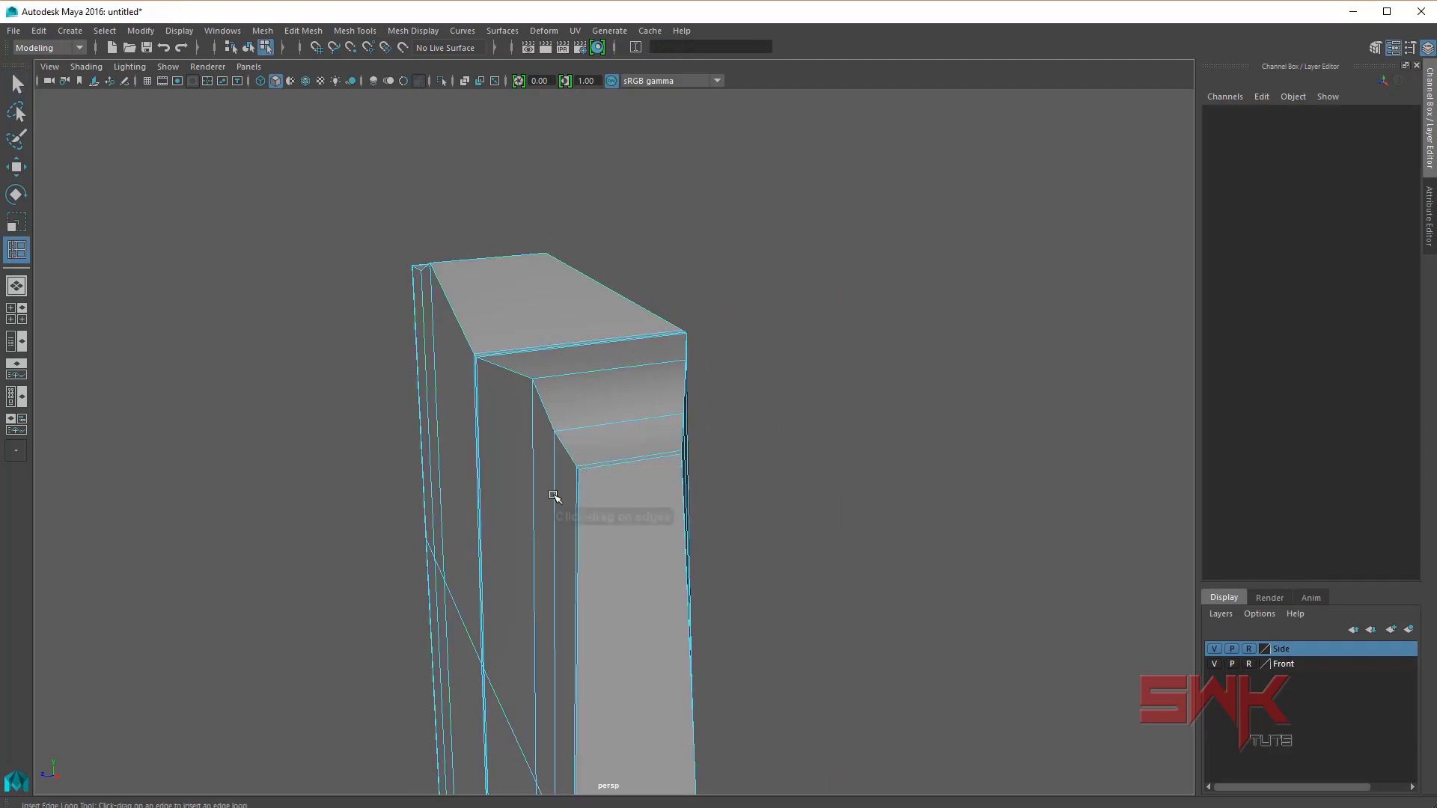
{"action": "left_click", "coordinate": [584, 483]}
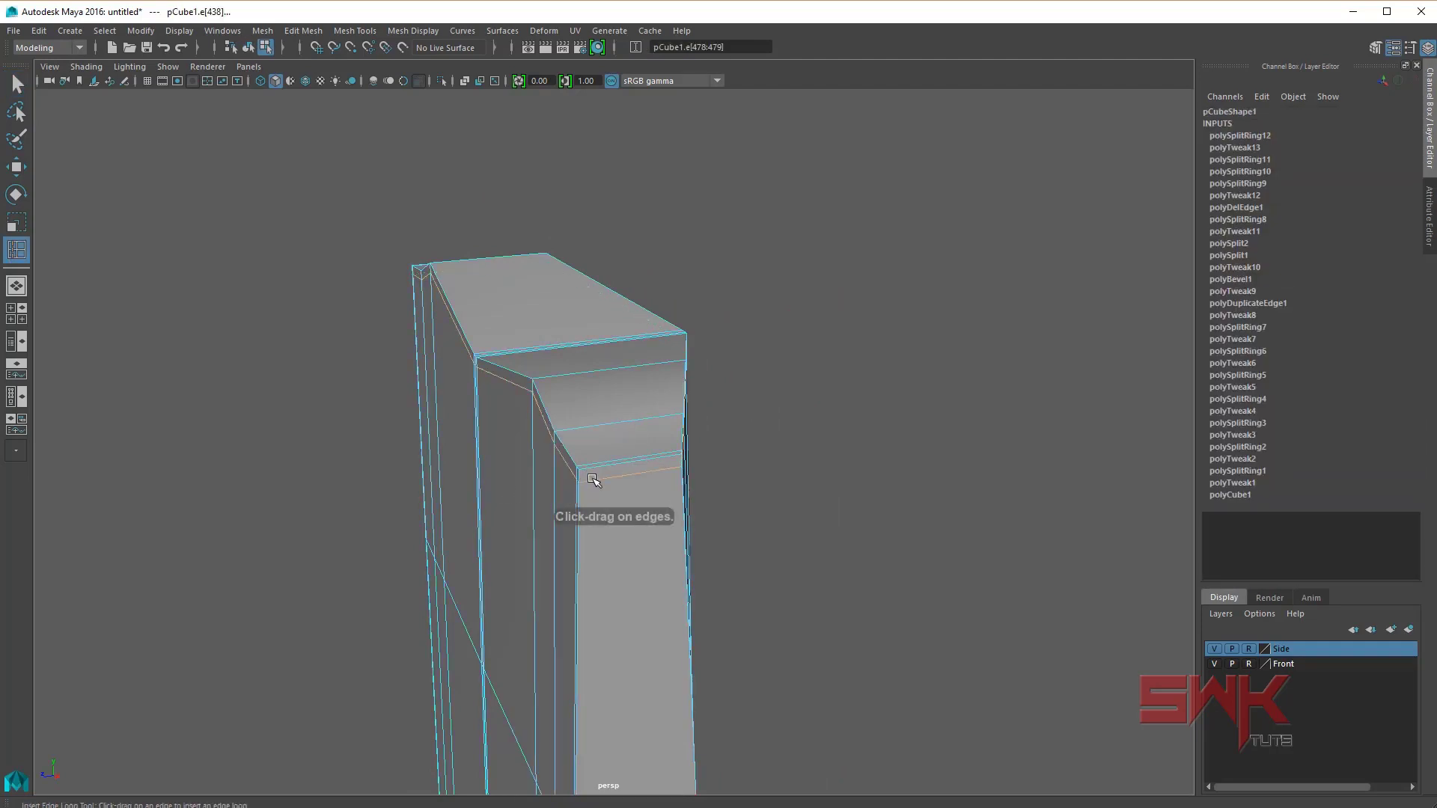
{"action": "key", "text": "3"}
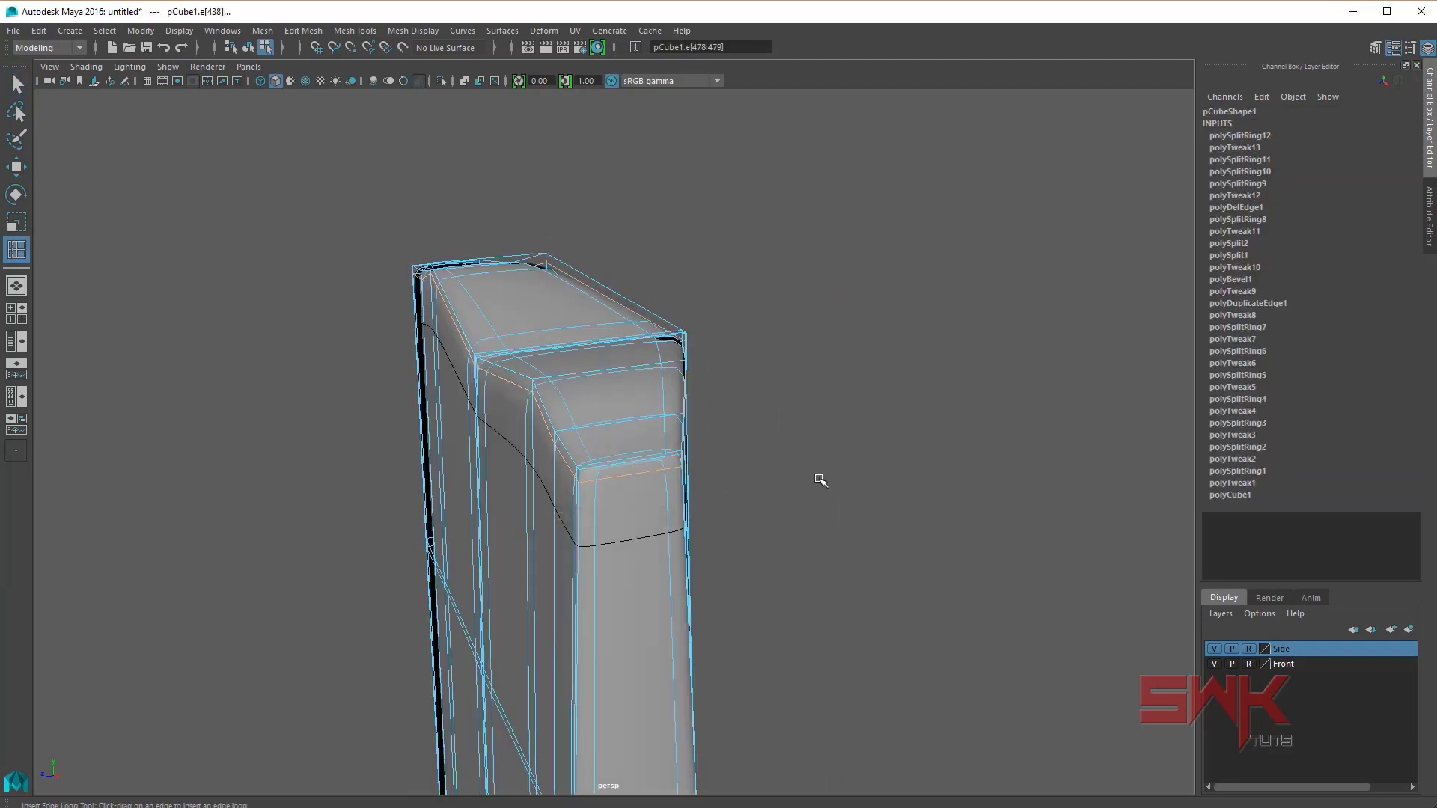
{"action": "left_click", "coordinate": [17, 83]}
{"action": "right_click_drag", "start_coordinate": [481, 304], "coordinate": [675, 277]}
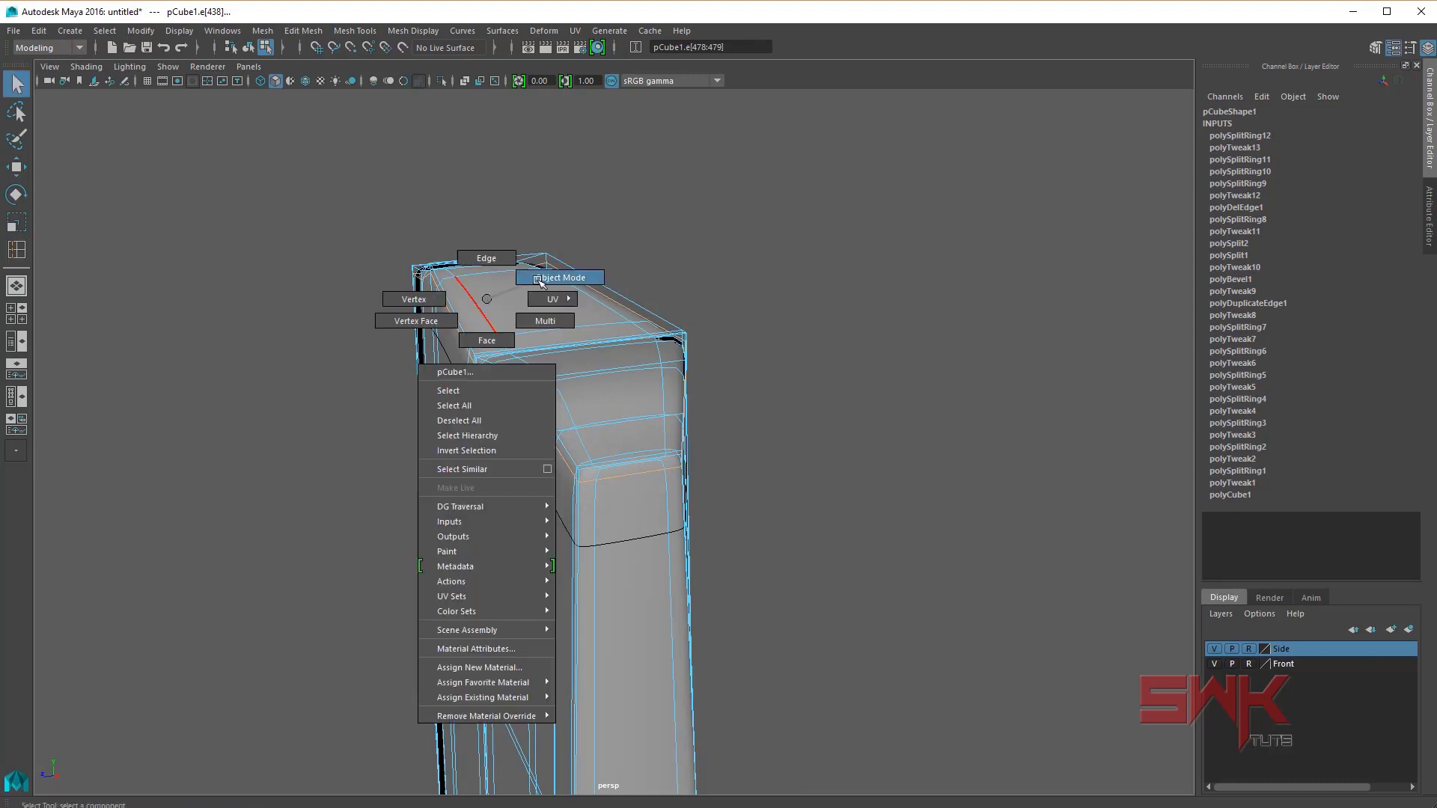
{"action": "left_click_drag", "start_coordinate": [675, 277], "coordinate": [795, 399], "text": "alt"}
{"action": "left_click", "coordinate": [785, 402]}
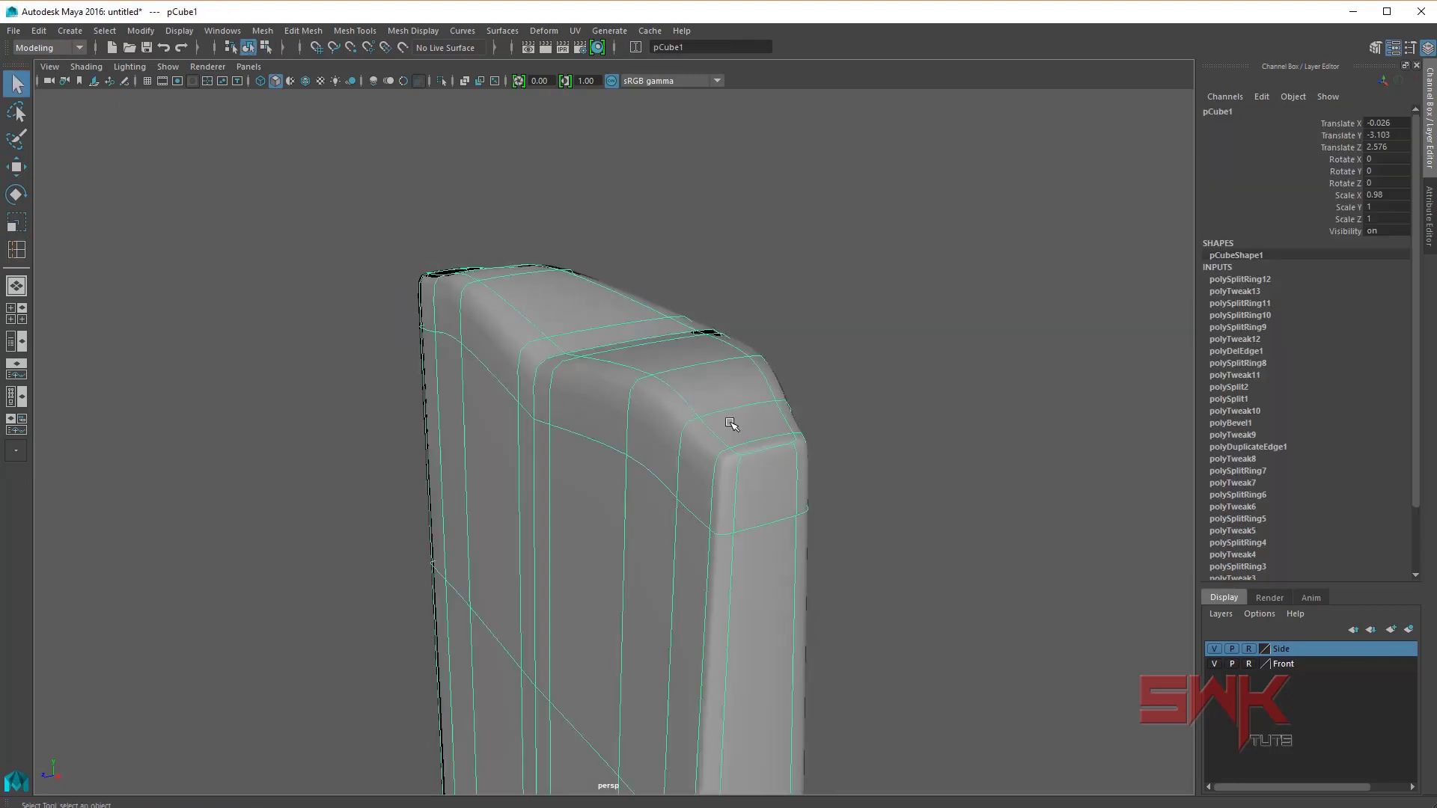
{"action": "key", "text": "1"}
Step: Insert two vertical edge loops across the blade's shoulder face
{"action": "mouse_move", "coordinate": [627, 416]}
{"action": "left_mouse_down", "text": "alt"}
{"action": "mouse_move", "coordinate": [577, 420]}
{"action": "mouse_move", "coordinate": [546, 488]}
{"action": "mouse_move", "coordinate": [568, 442]}
{"action": "left_mouse_up", "text": "alt"}
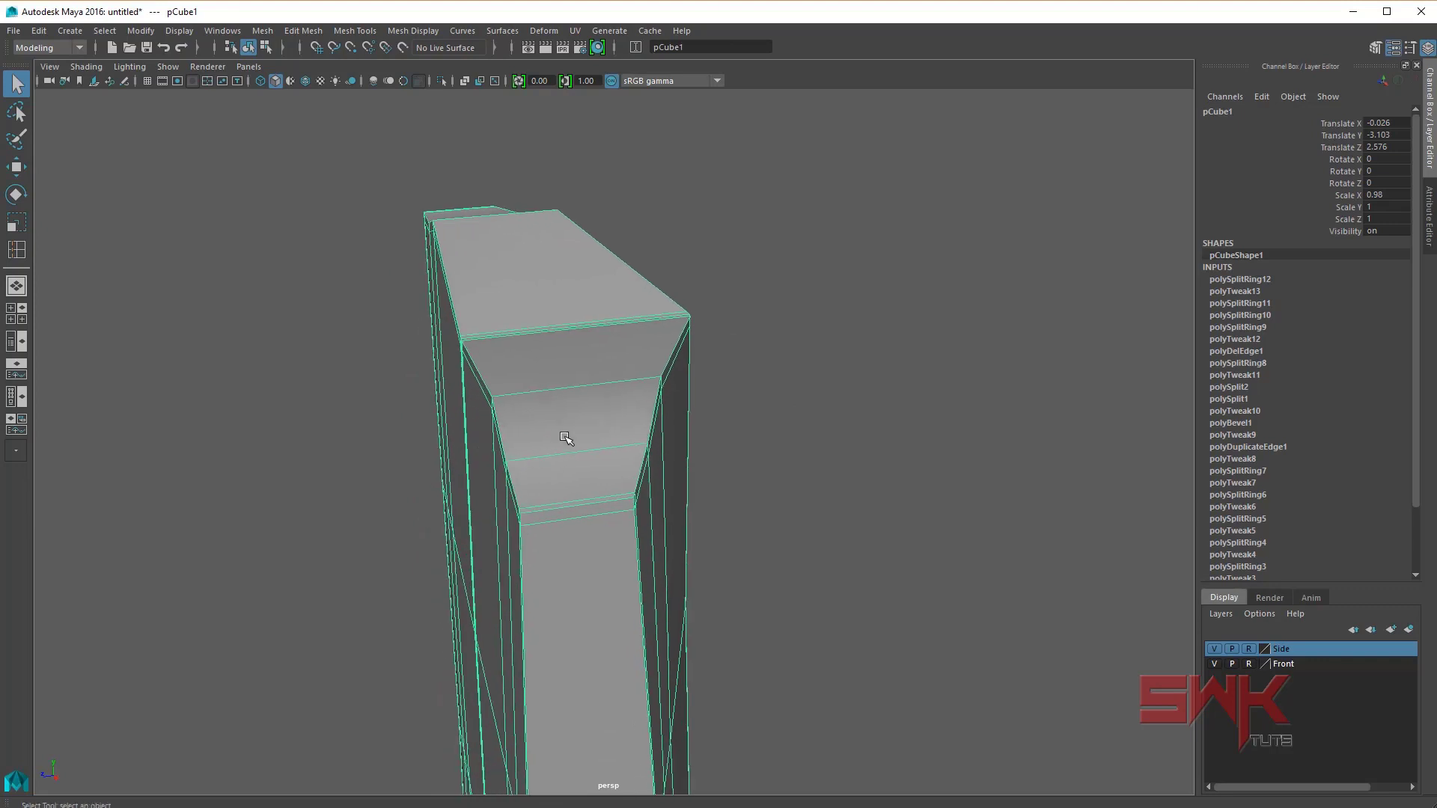
{"action": "right_click", "coordinate": [565, 438], "text": "shift"}
{"action": "right_click_drag", "start_coordinate": [564, 438], "coordinate": [471, 458], "text": "shift"}
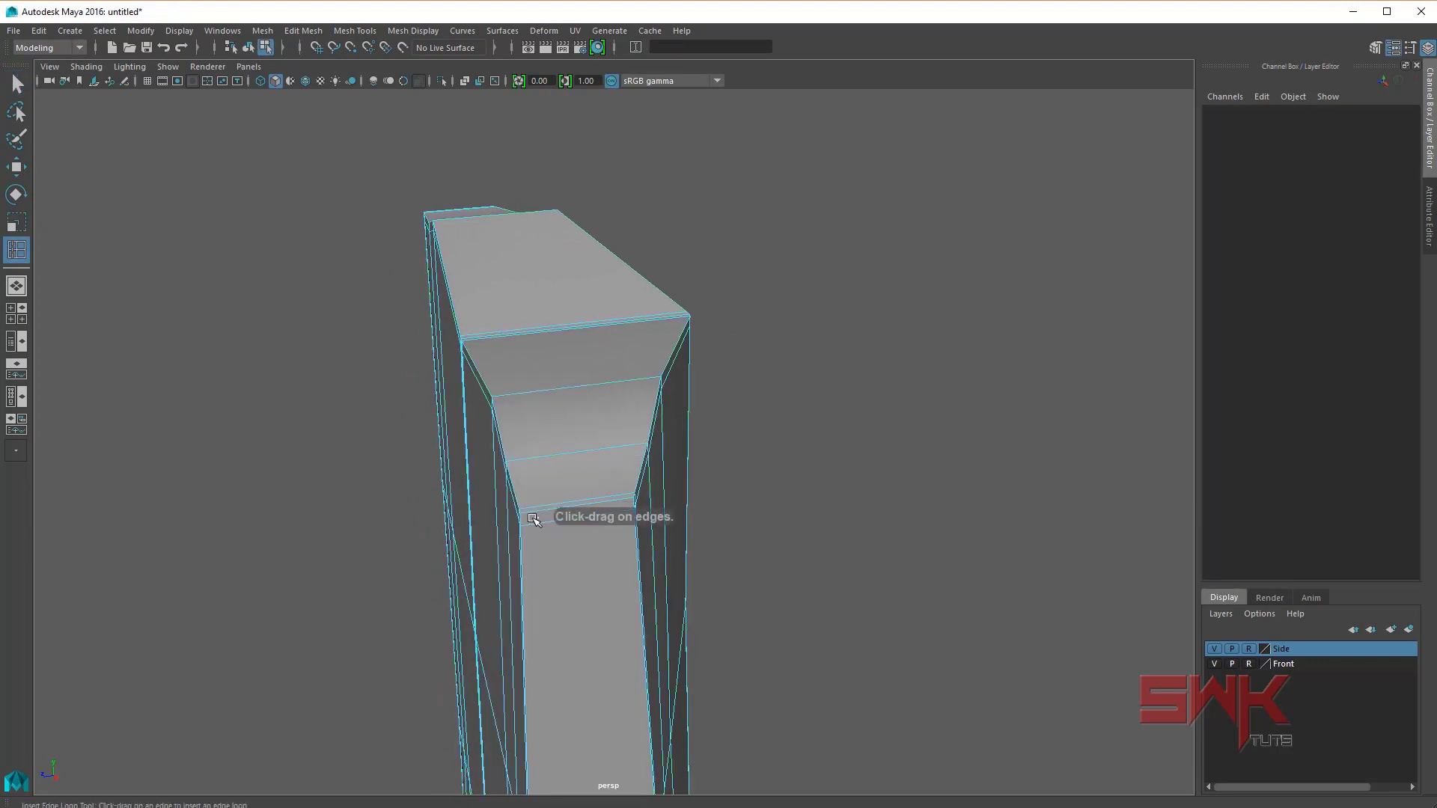
{"action": "left_click", "coordinate": [534, 517]}
{"action": "left_click_drag", "start_coordinate": [531, 515], "coordinate": [533, 517]}
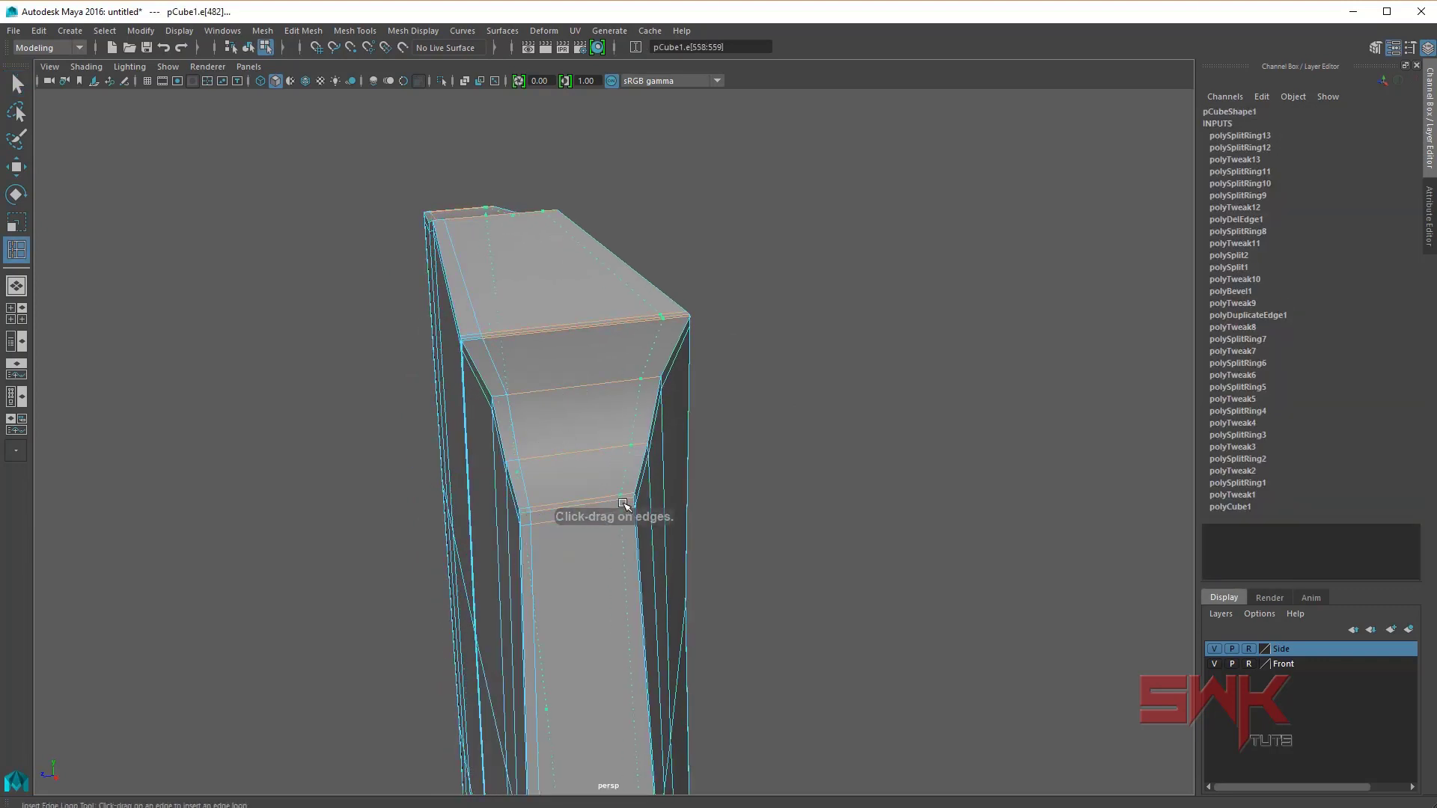
{"action": "left_click_drag", "start_coordinate": [623, 504], "coordinate": [626, 504]}
{"action": "key", "text": "q"}
Step: Compare the bat against the BAT.jpg reference photo
{"action": "right_click_drag", "start_coordinate": [596, 459], "coordinate": [650, 436]}
{"action": "left_click", "coordinate": [770, 470]}
{"action": "mouse_move", "coordinate": [771, 470]}
{"action": "left_mouse_down", "text": "alt"}
{"action": "mouse_move", "coordinate": [599, 401]}
{"action": "mouse_move", "coordinate": [589, 412]}
{"action": "mouse_move", "coordinate": [696, 557]}
{"action": "mouse_move", "coordinate": [658, 481]}
{"action": "mouse_move", "coordinate": [684, 497]}
{"action": "left_mouse_up", "text": "alt"}
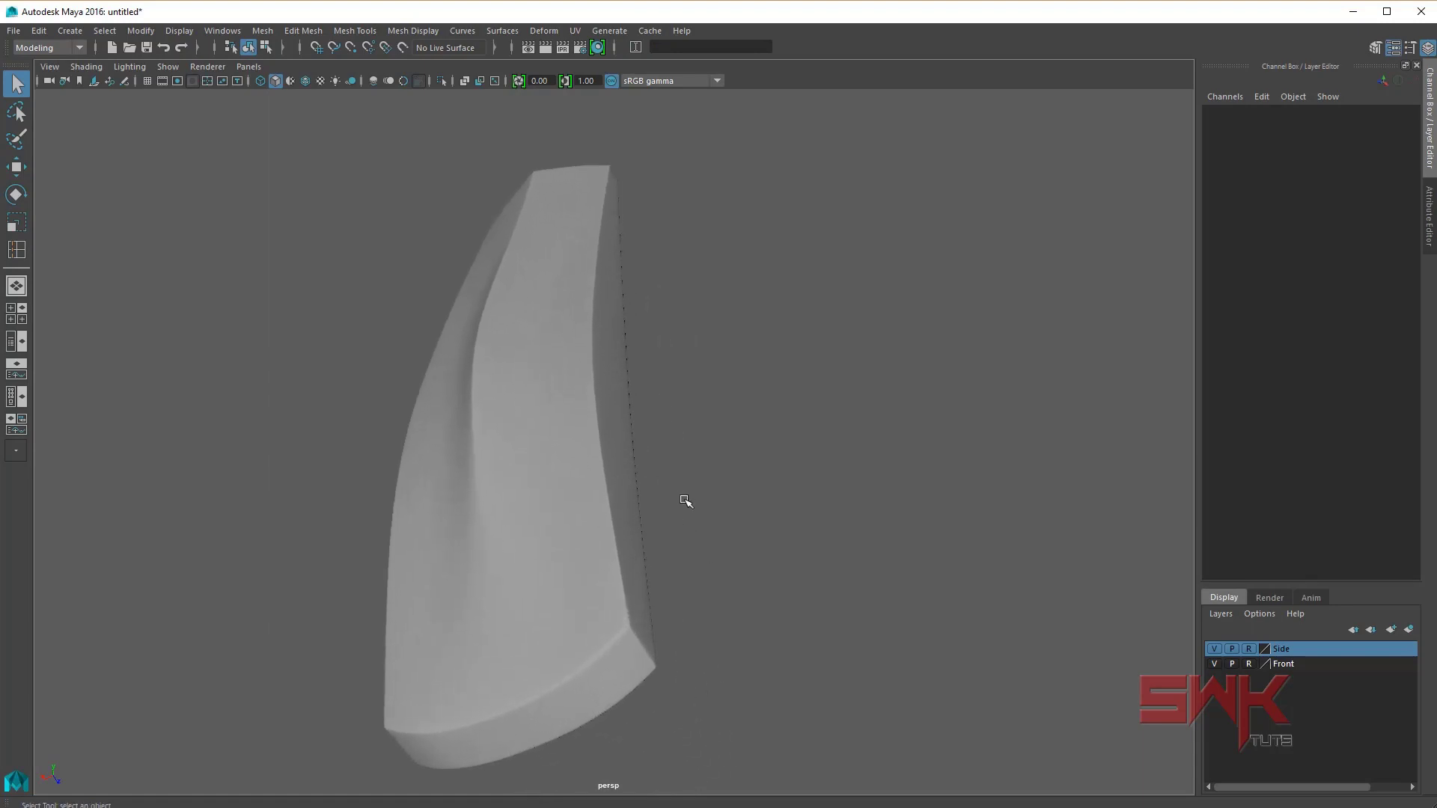
{"action": "key", "text": "alt+Tab"}
{"action": "key", "text": "alt+Tab"}
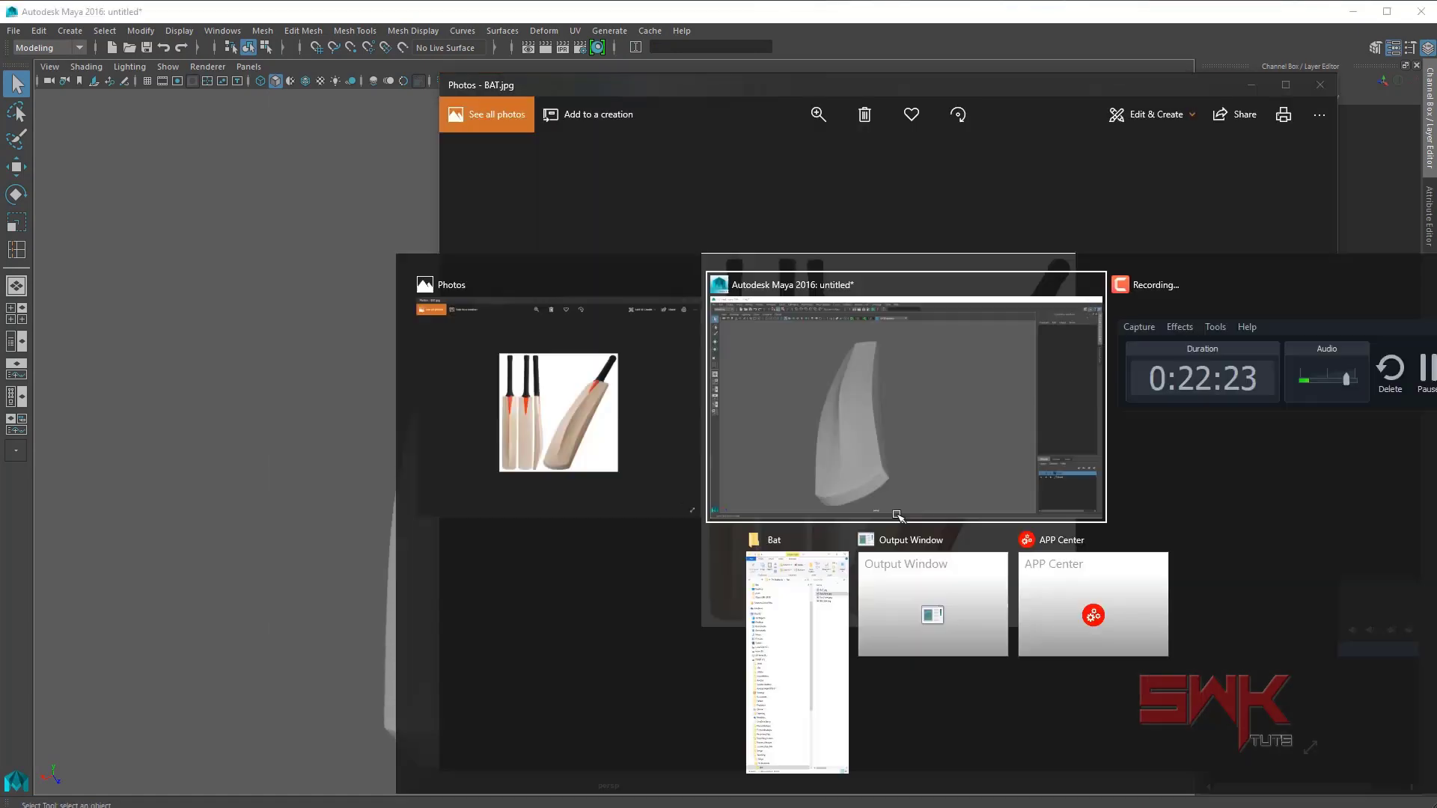
{"action": "left_click", "coordinate": [592, 467]}
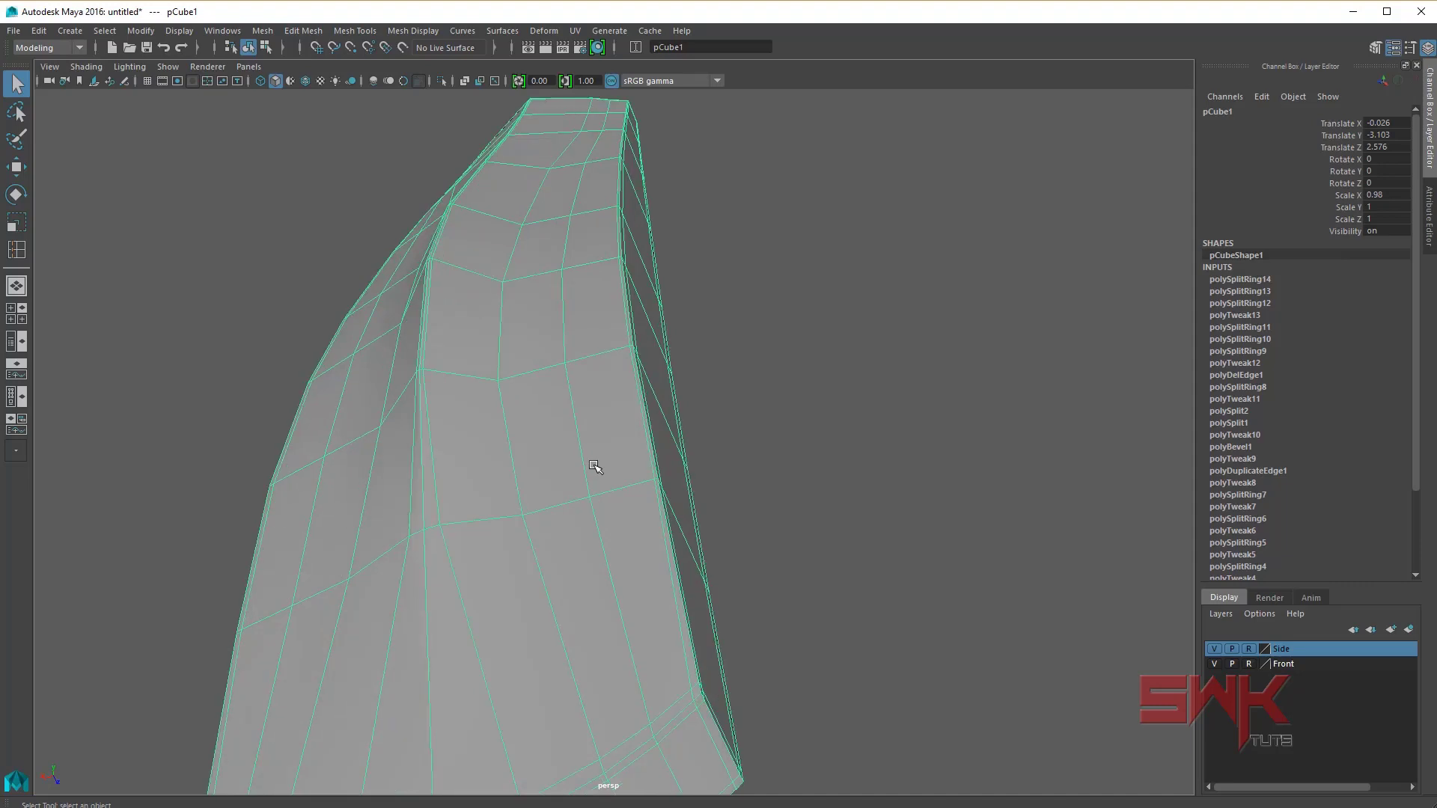
{"action": "mouse_move", "coordinate": [596, 420]}
{"action": "left_mouse_down", "text": "alt"}
{"action": "mouse_move", "coordinate": [581, 426]}
{"action": "mouse_move", "coordinate": [631, 429]}
{"action": "mouse_move", "coordinate": [616, 428]}
{"action": "left_mouse_up", "text": "alt"}
Step: In the front view, select the shoulder-junction vertices, excluding the top-centre vertex
{"action": "key", "text": "space"}
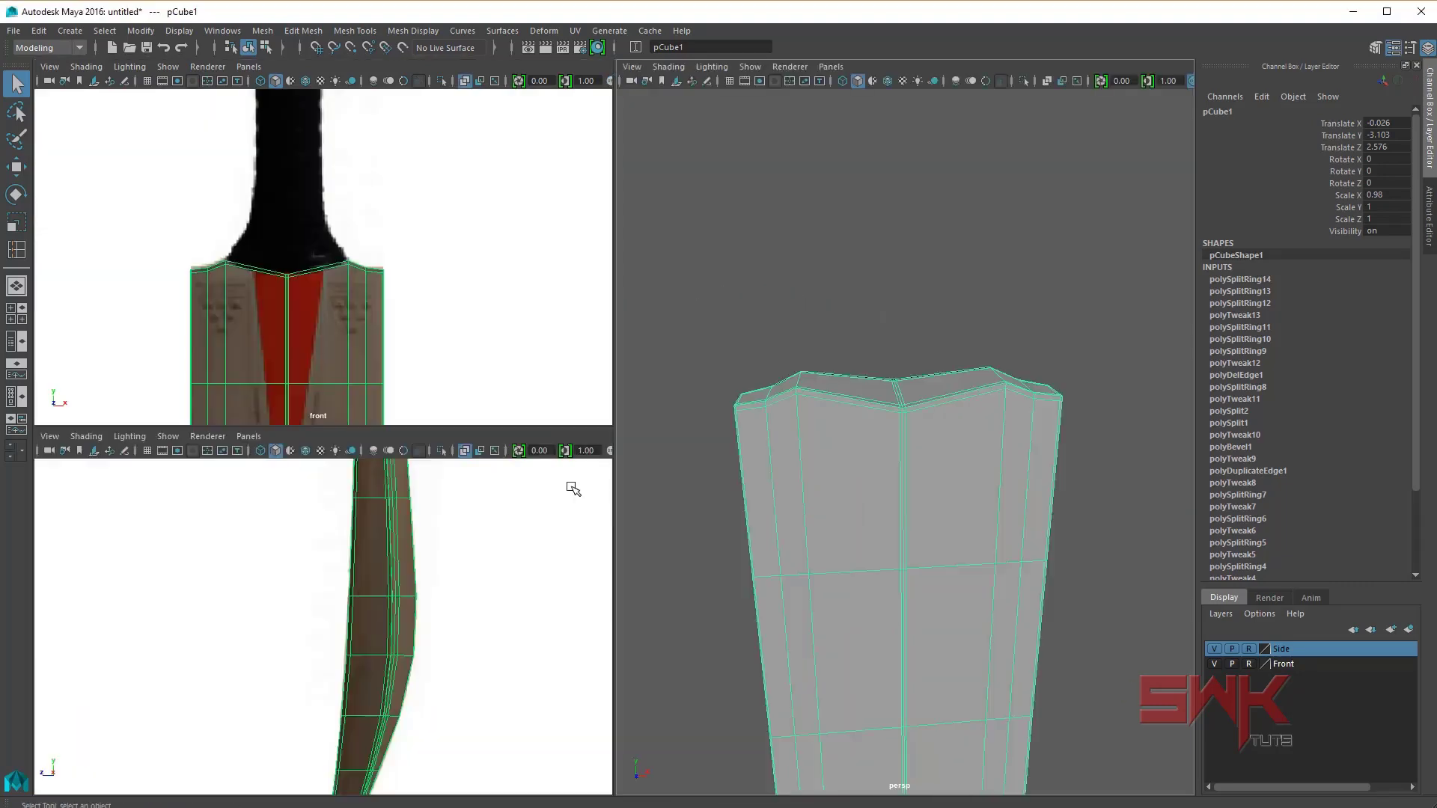
{"action": "key", "text": "space"}
{"action": "scroll", "coordinate": [591, 425], "scroll_direction": "up", "scroll_amount": 3}
{"action": "scroll", "coordinate": [599, 427], "scroll_direction": "up", "scroll_amount": 2}
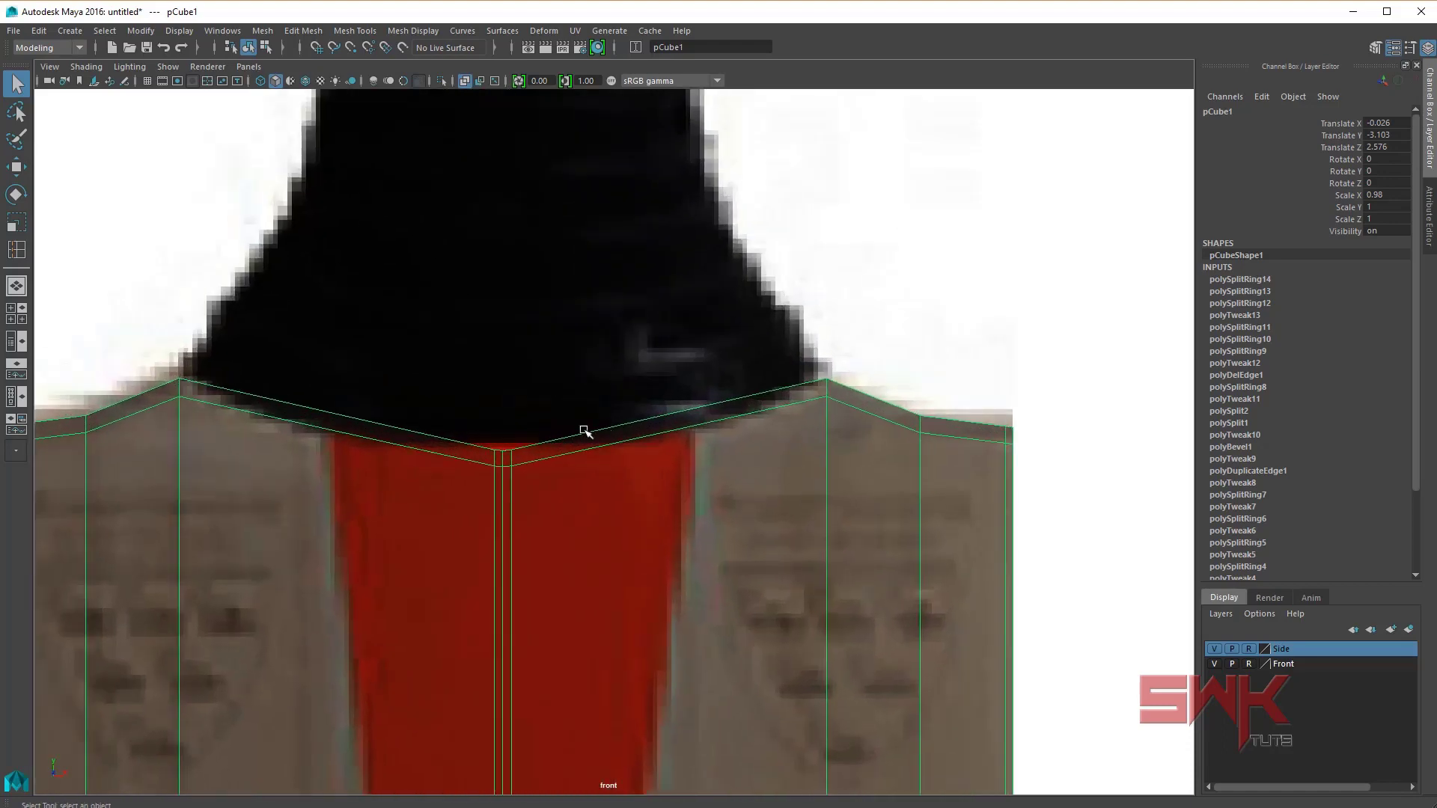
{"action": "right_click_drag", "start_coordinate": [578, 421], "coordinate": [519, 427]}
{"action": "scroll", "coordinate": [521, 432], "scroll_direction": "up", "scroll_amount": 3}
{"action": "scroll", "coordinate": [520, 429], "scroll_direction": "up", "scroll_amount": 1}
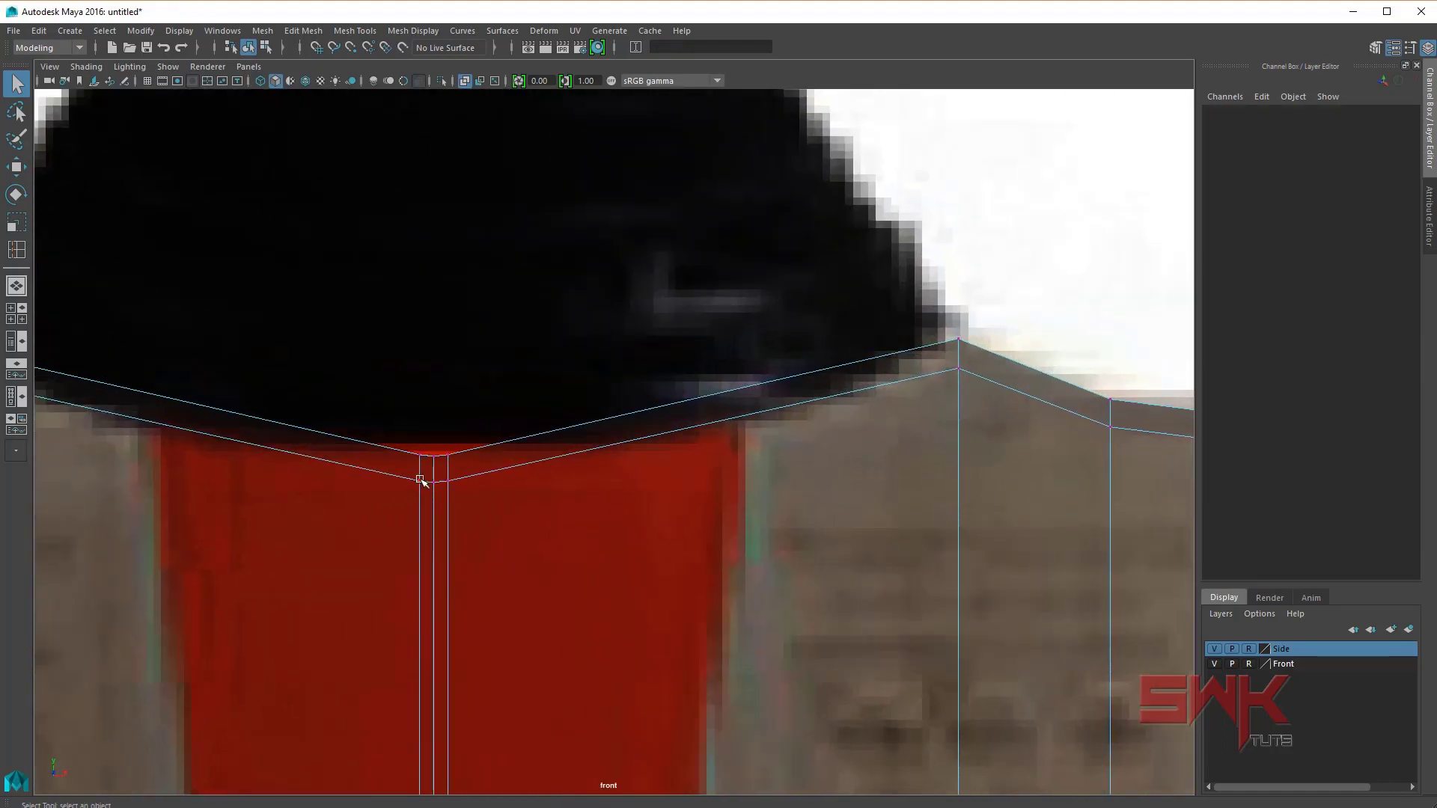
{"action": "left_click_drag", "start_coordinate": [398, 428], "coordinate": [476, 494]}
{"action": "key", "text": "space"}
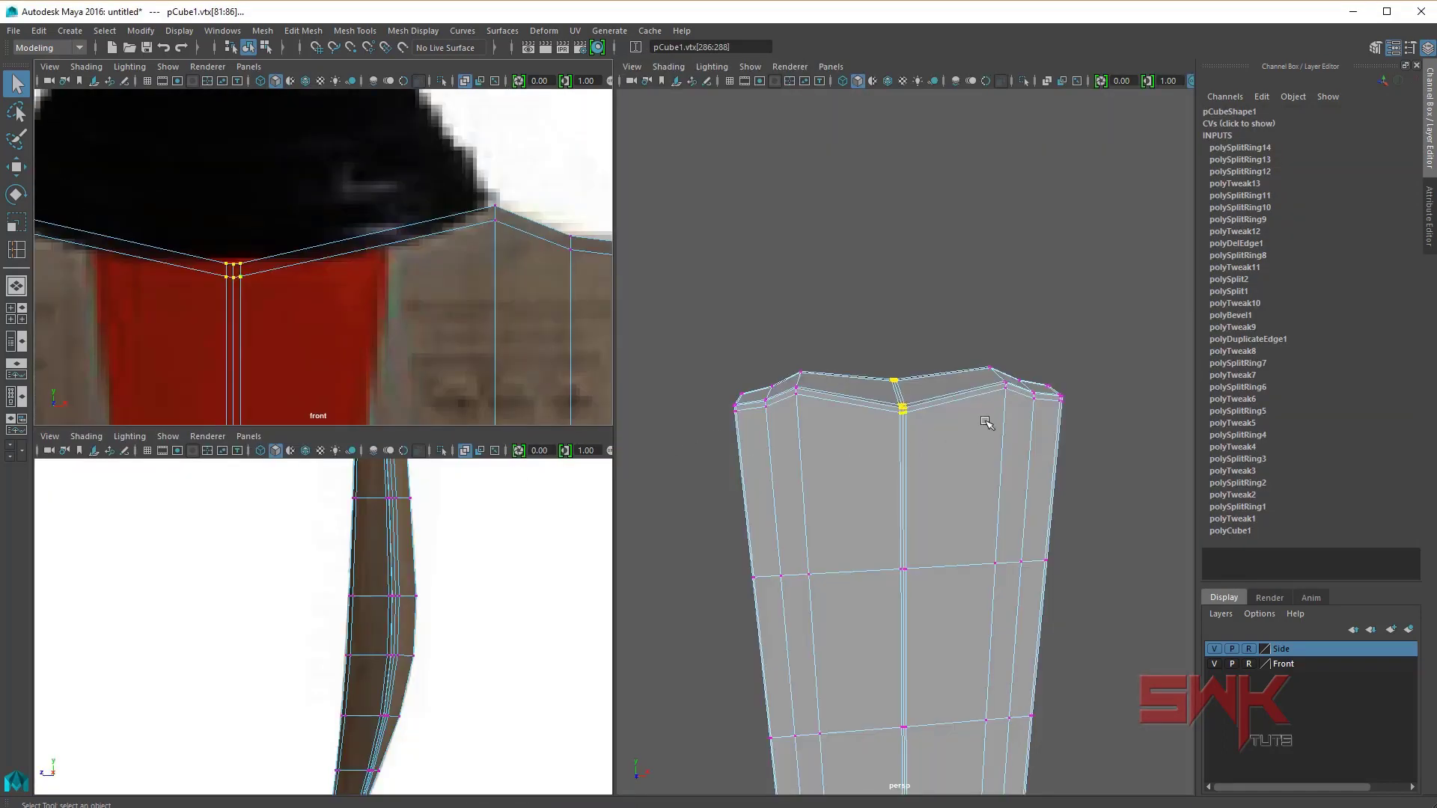
{"action": "left_click_drag", "start_coordinate": [904, 398], "coordinate": [905, 399], "text": "ctrl"}
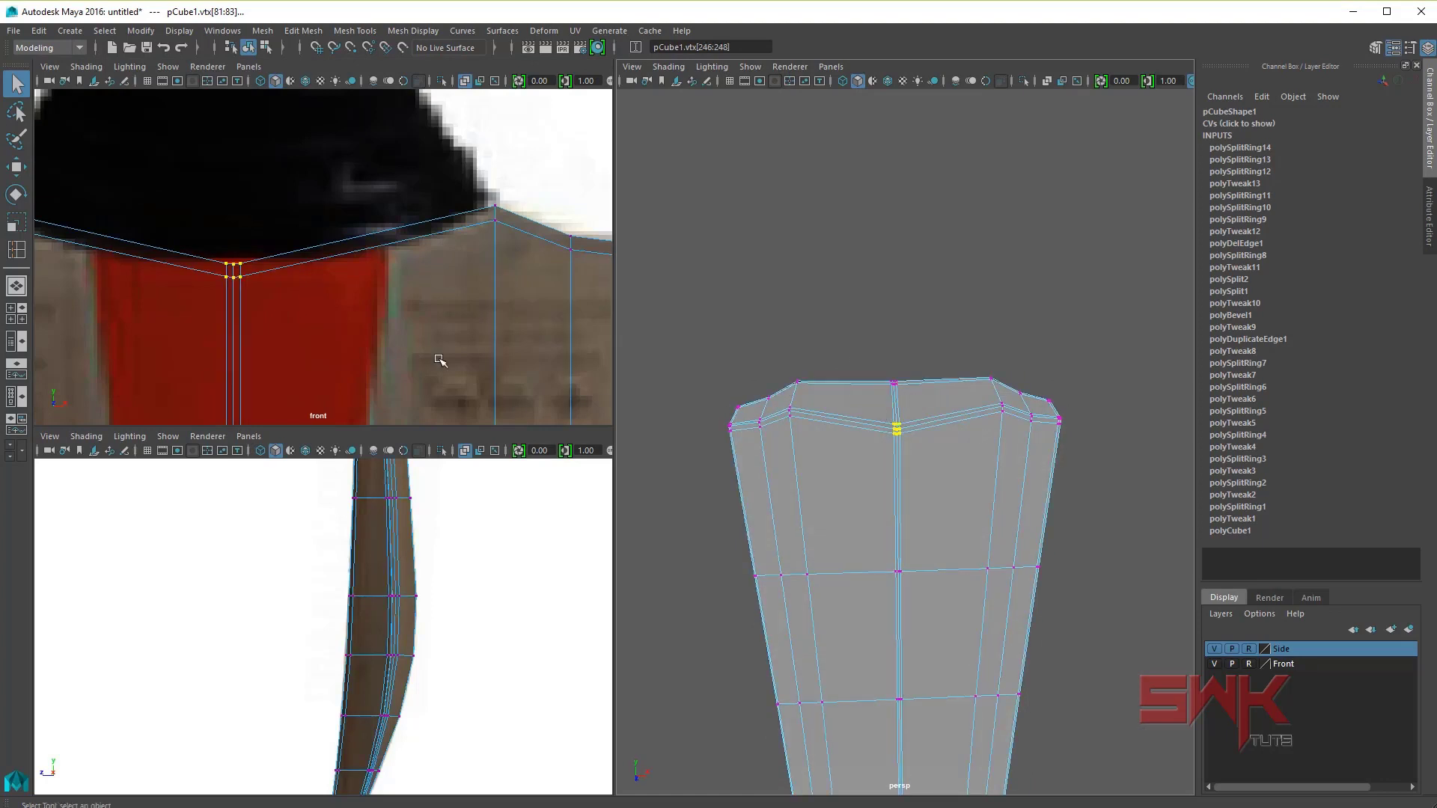
{"action": "left_click_drag", "start_coordinate": [644, 419], "coordinate": [648, 372], "text": "alt"}
{"action": "middle_click_drag", "start_coordinate": [287, 331], "coordinate": [452, 323], "text": "alt"}
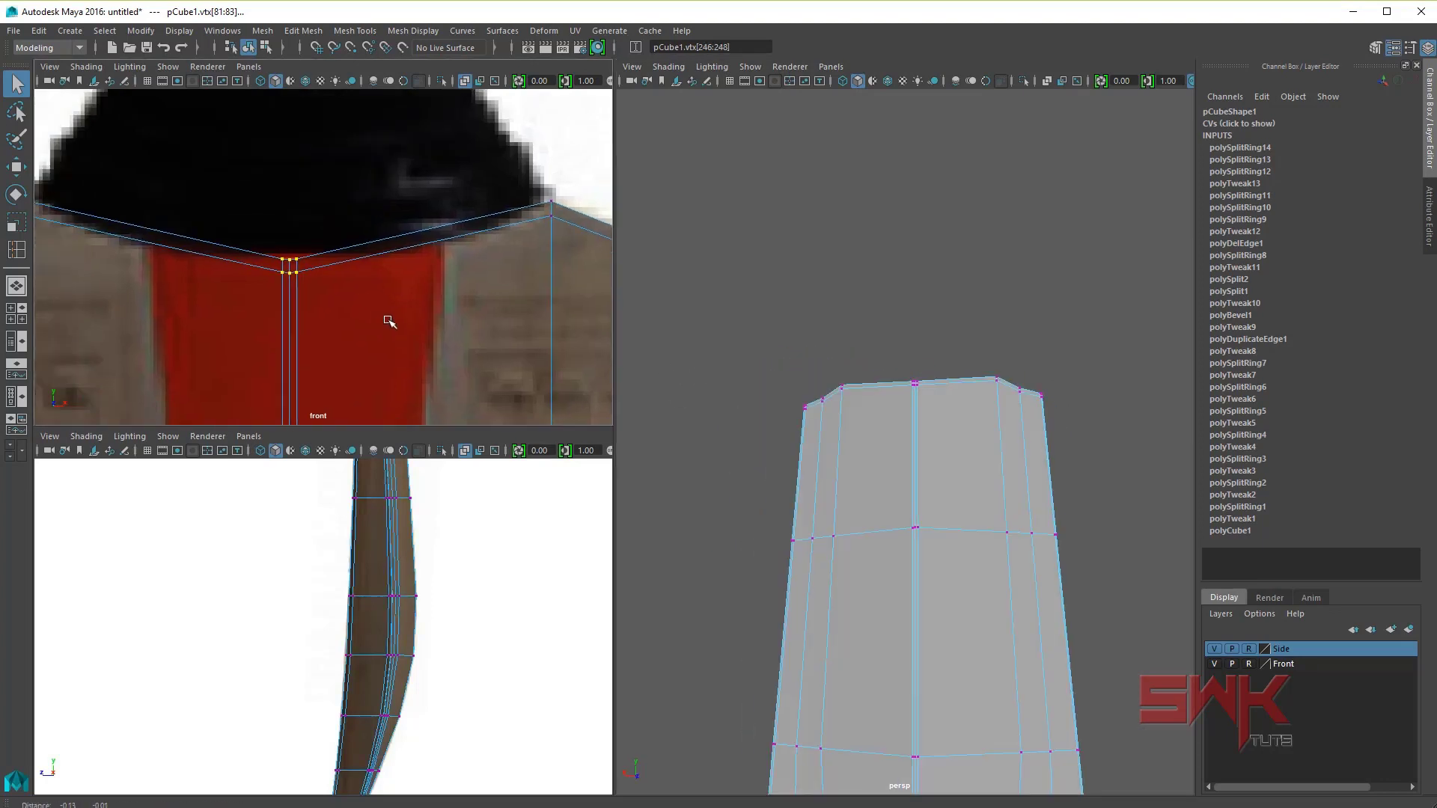
Step: Scale the neck vertices outward in X to widen the junction
{"action": "key", "text": "r"}
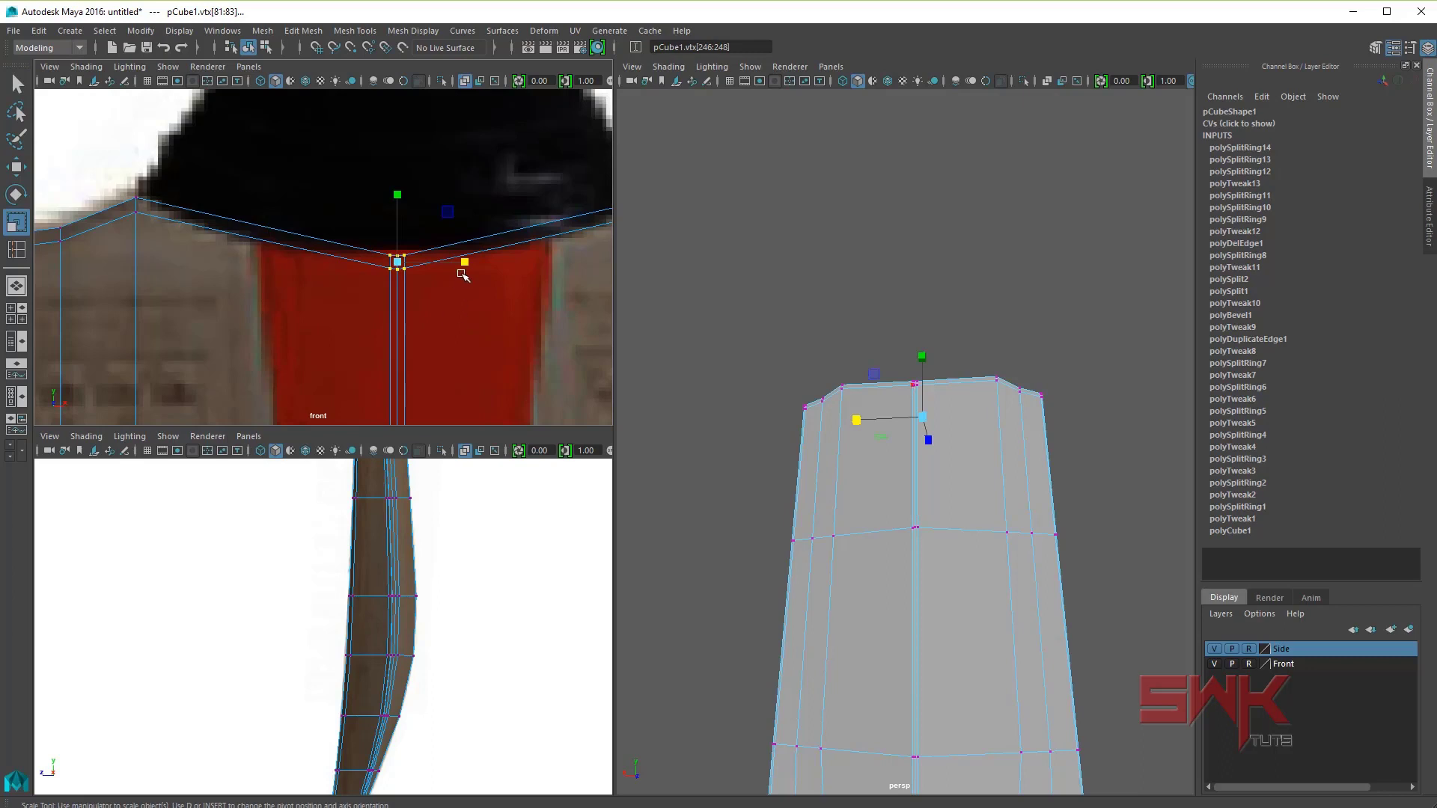
{"action": "left_click_drag", "start_coordinate": [465, 263], "coordinate": [602, 276]}
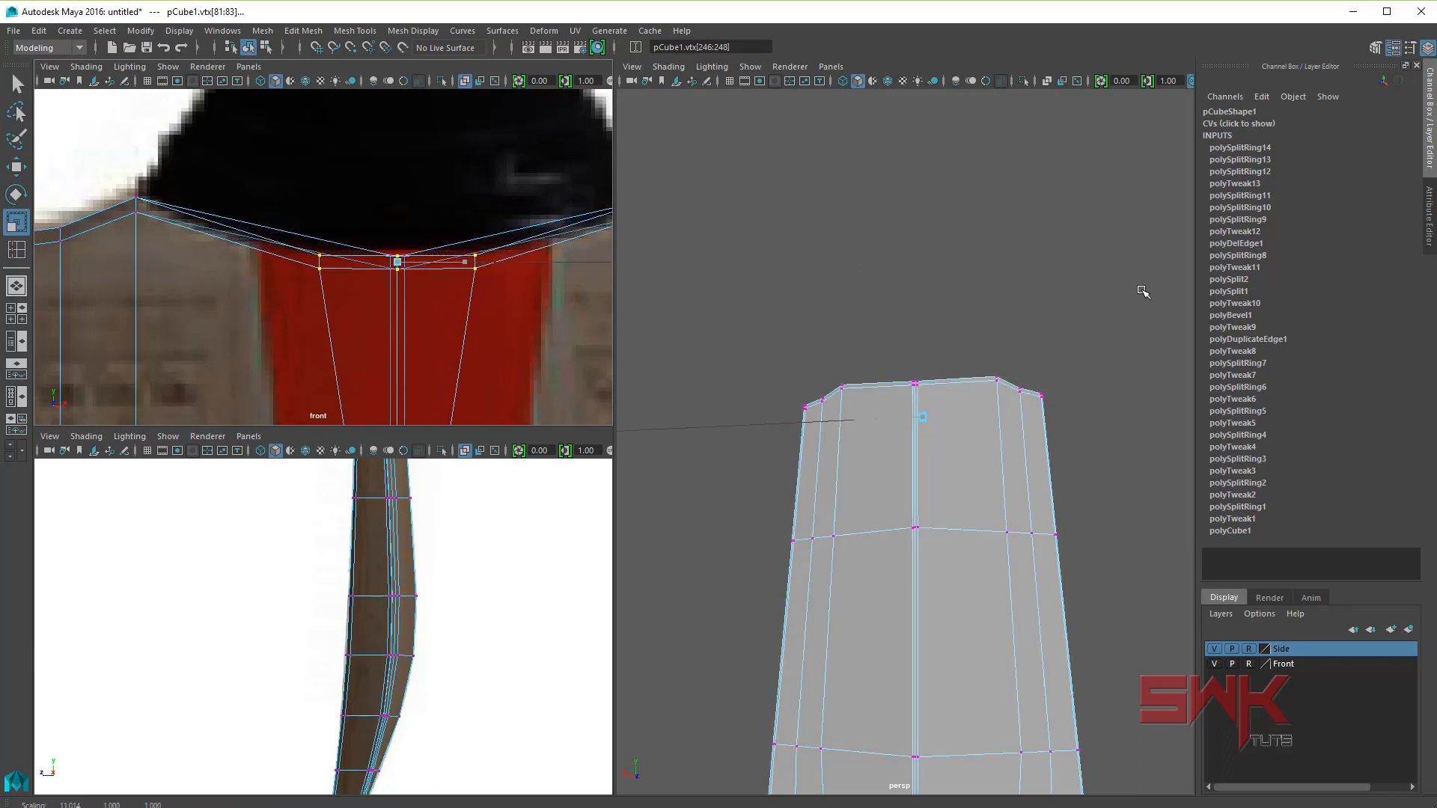
{"action": "middle_click_drag", "start_coordinate": [453, 279], "coordinate": [388, 285], "text": "alt"}
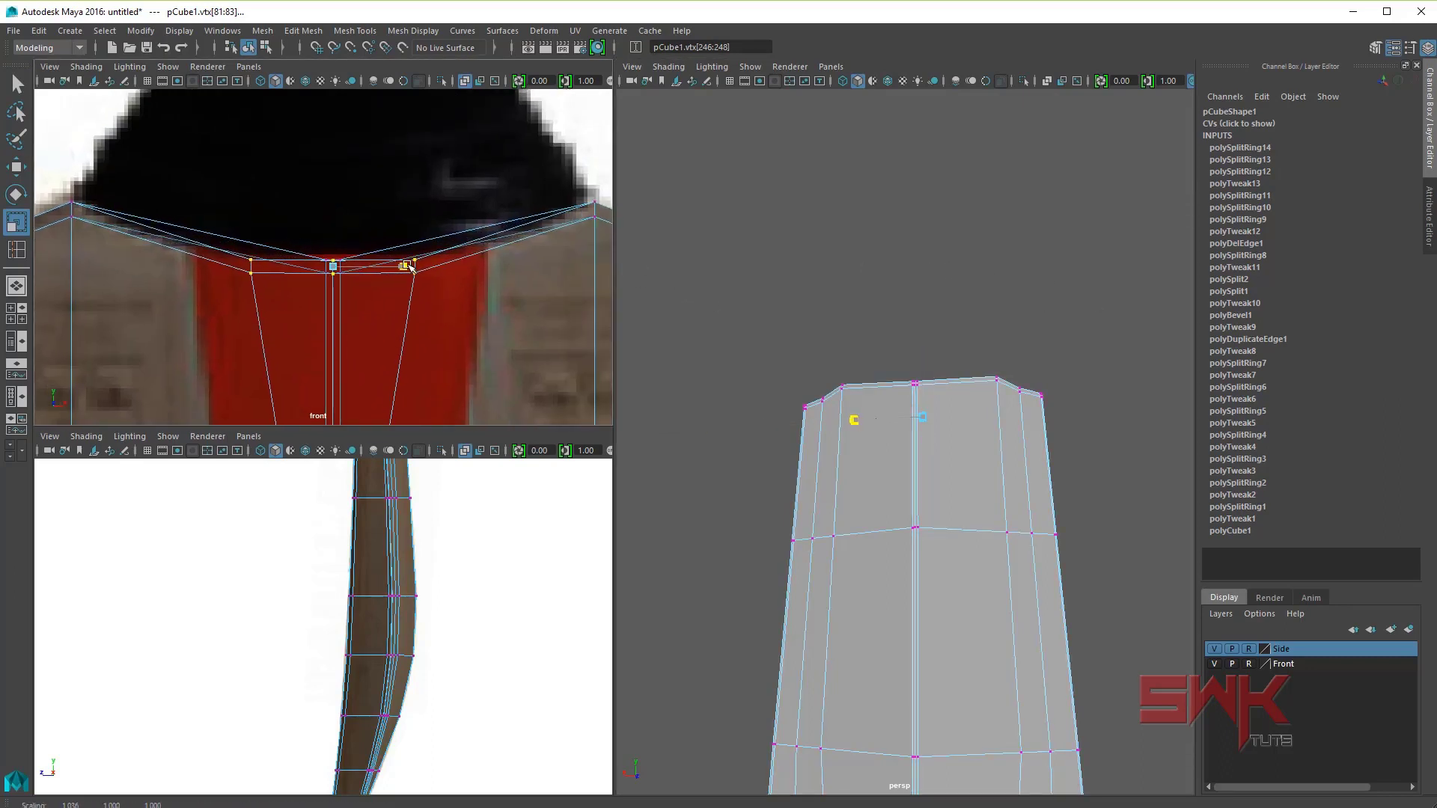
{"action": "left_click_drag", "start_coordinate": [394, 274], "coordinate": [431, 270]}
Step: Raise the centre vertex of the junction to form a V in the shoulder
{"action": "key", "text": "w"}
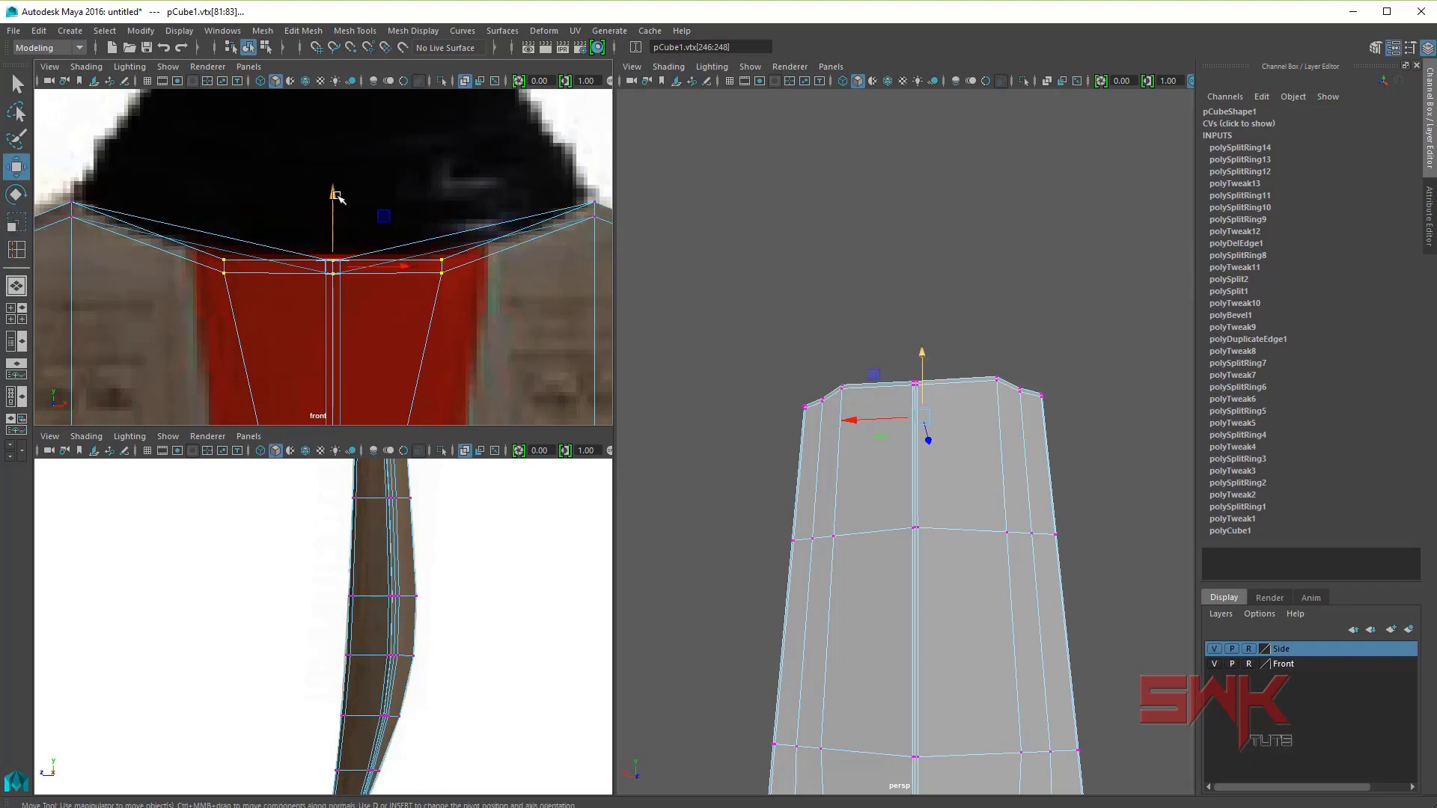
{"action": "left_click_drag", "start_coordinate": [334, 194], "coordinate": [356, 317]}
{"action": "left_click_drag", "start_coordinate": [333, 205], "coordinate": [332, 193]}
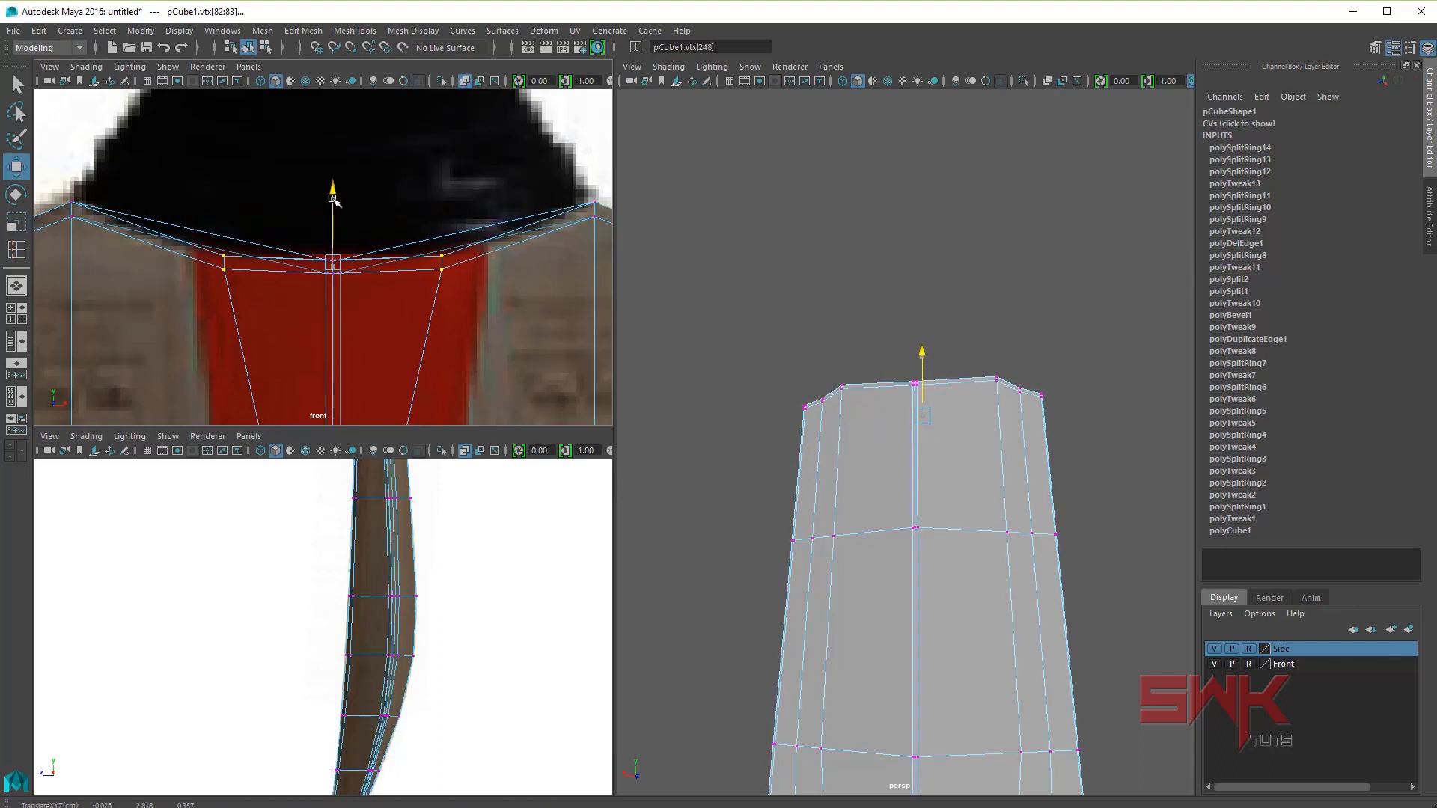
{"action": "left_click_drag", "start_coordinate": [927, 404], "coordinate": [910, 401], "text": "alt"}
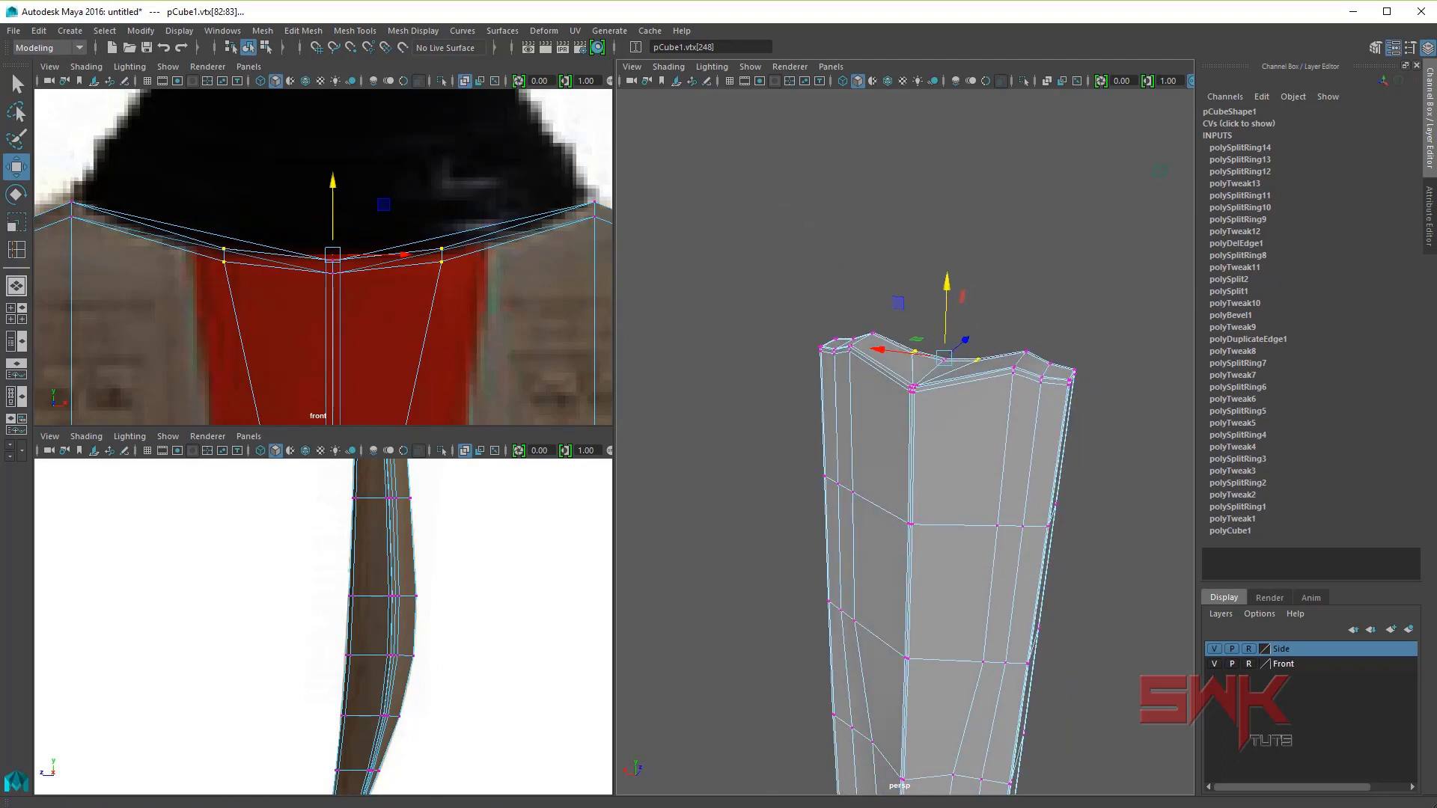
Step: Check the reshaped shoulder against the BAT.jpg reference and inspect the blade's top edge
{"action": "key", "text": "alt+Tab"}
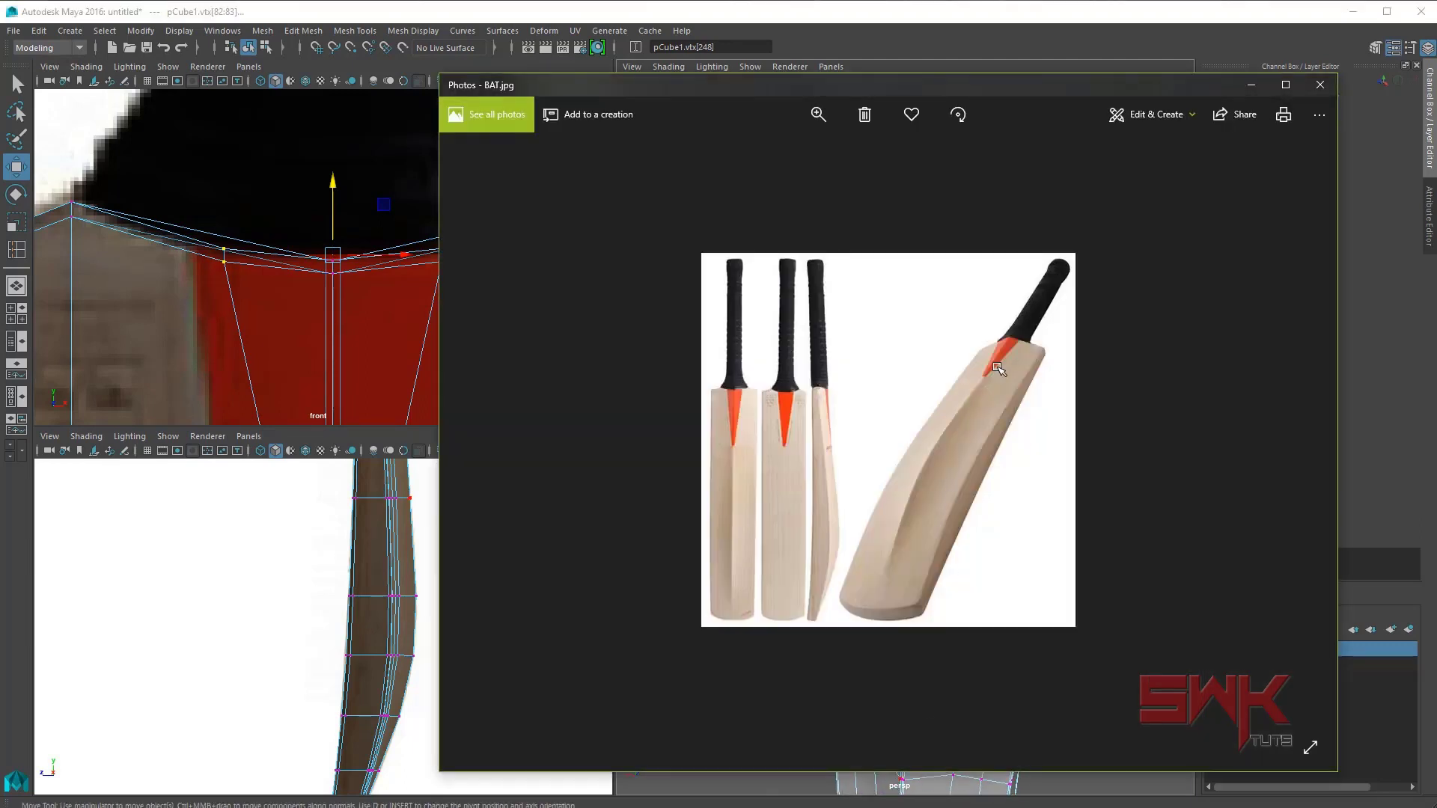
{"action": "scroll", "coordinate": [996, 367], "scroll_direction": "up", "scroll_amount": 2}
{"action": "scroll", "coordinate": [1143, 243], "scroll_direction": "up", "scroll_amount": 1}
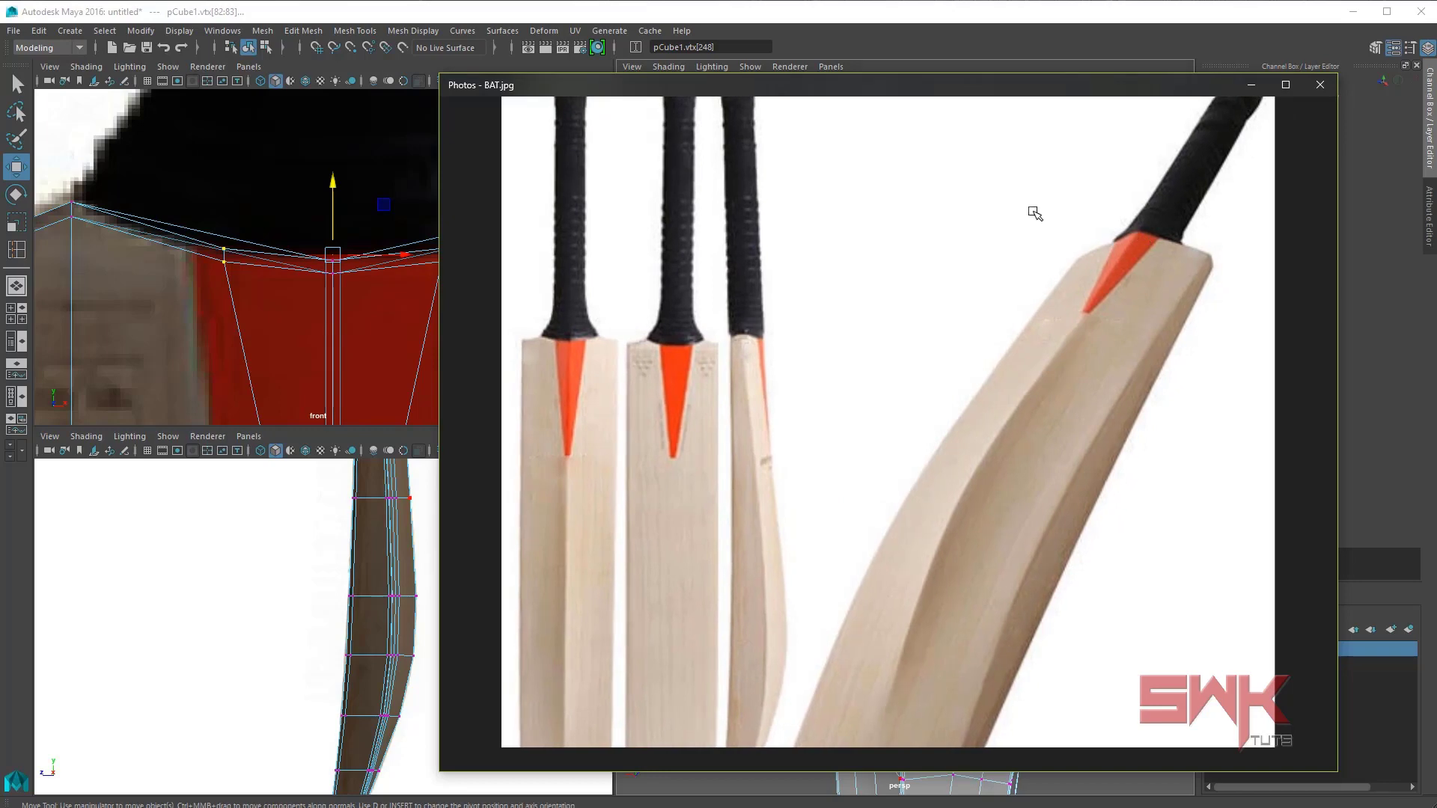
{"action": "key", "text": "alt+Tab"}
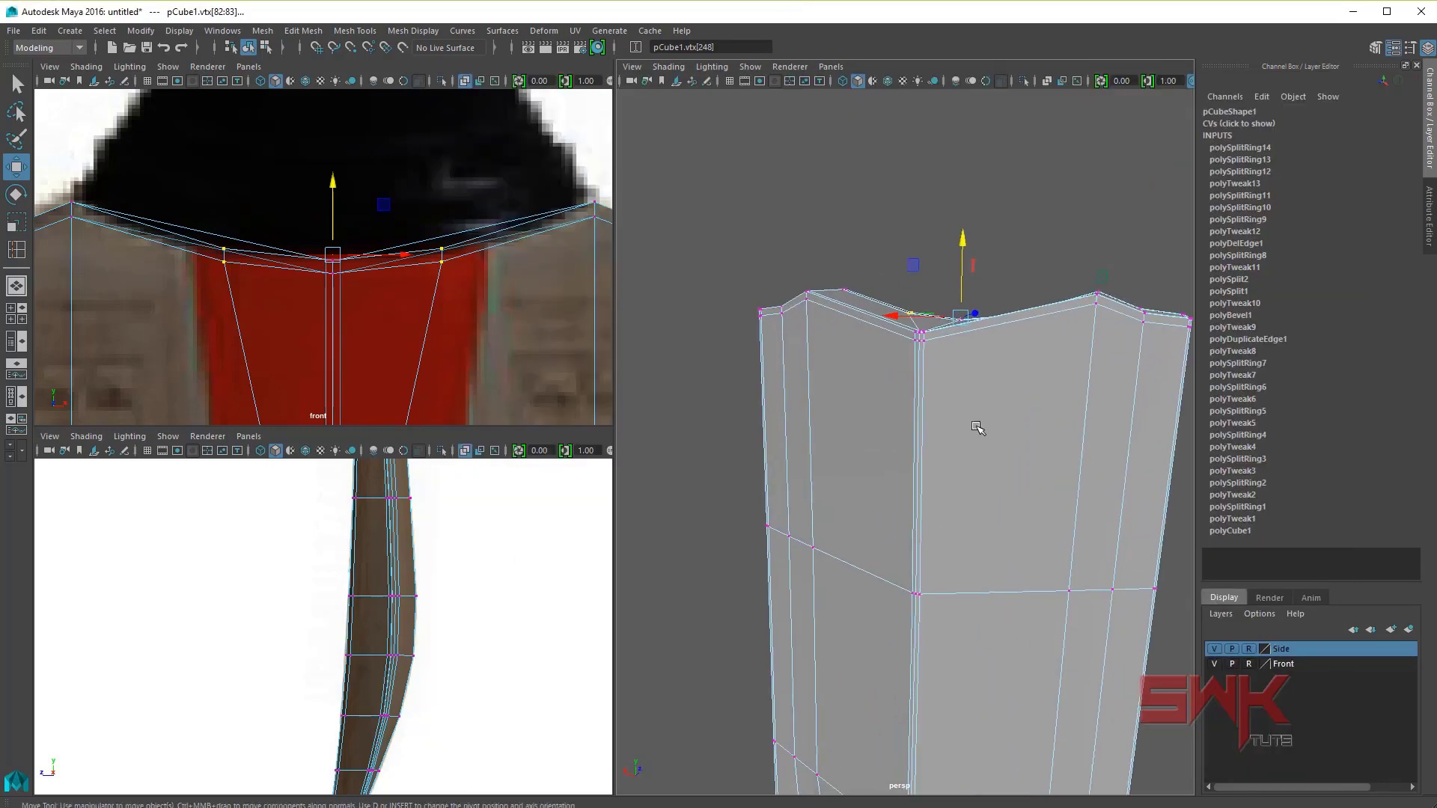
{"action": "left_click_drag", "start_coordinate": [978, 428], "coordinate": [911, 360], "text": "alt"}
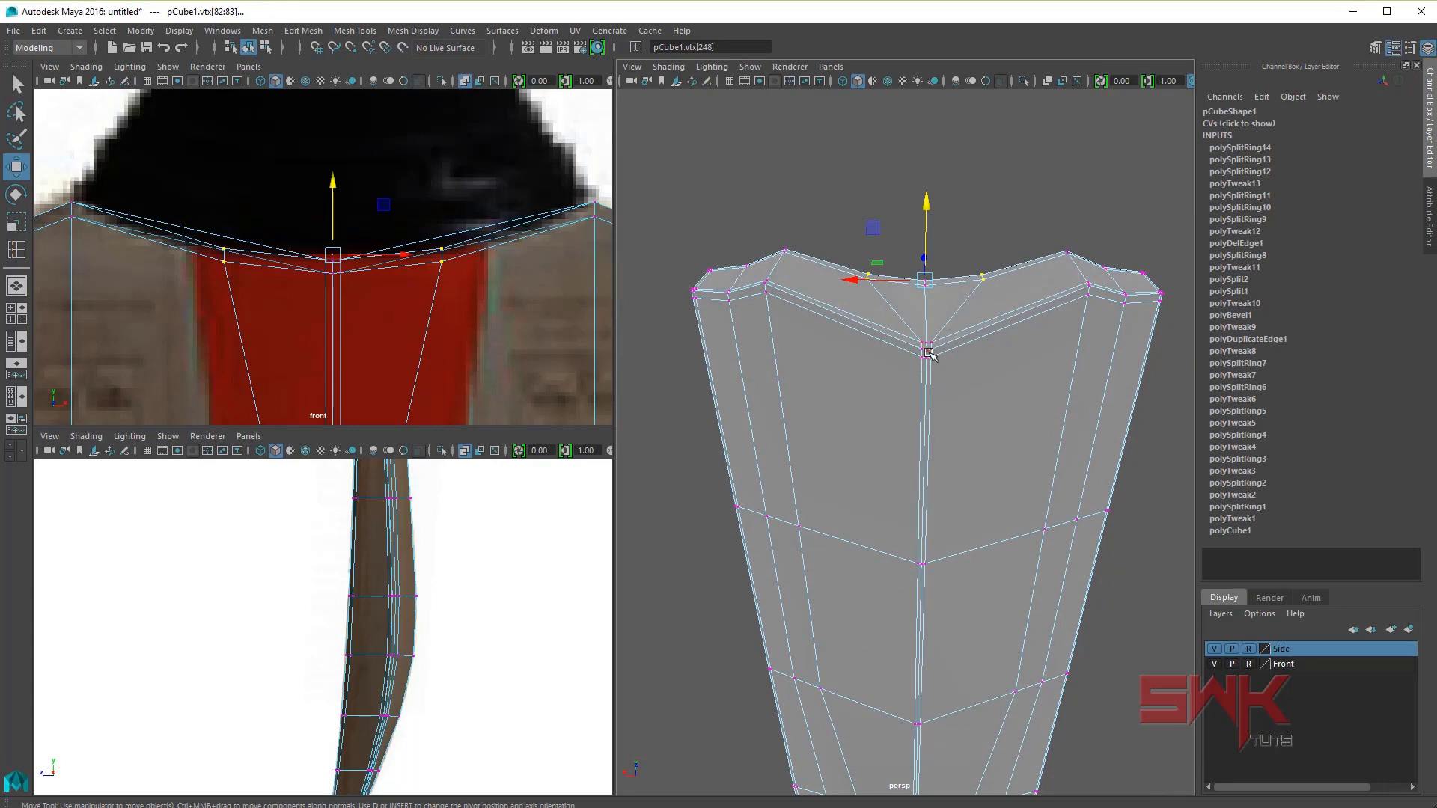
{"action": "key", "text": "alt+Tab"}
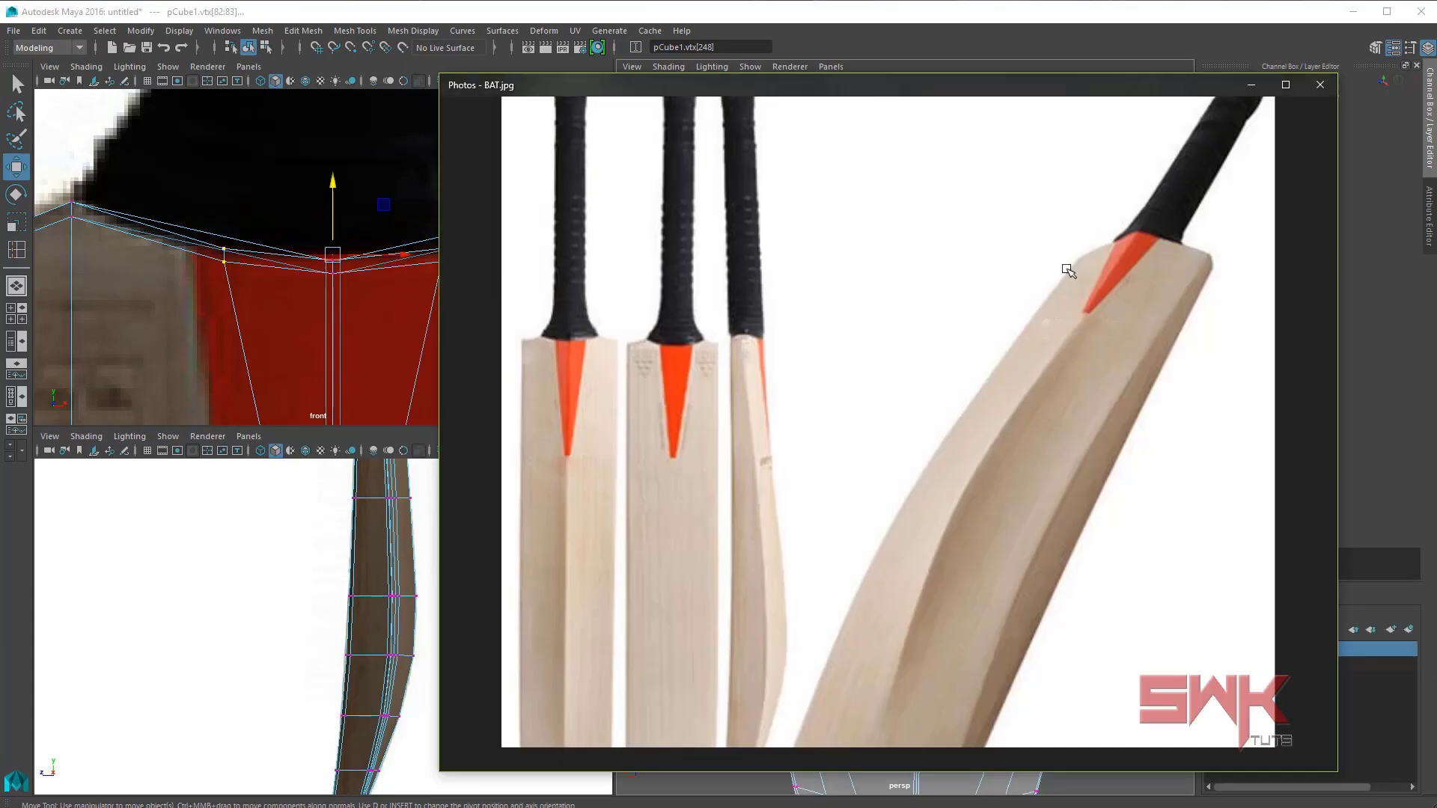
{"action": "key", "text": "alt+Tab"}
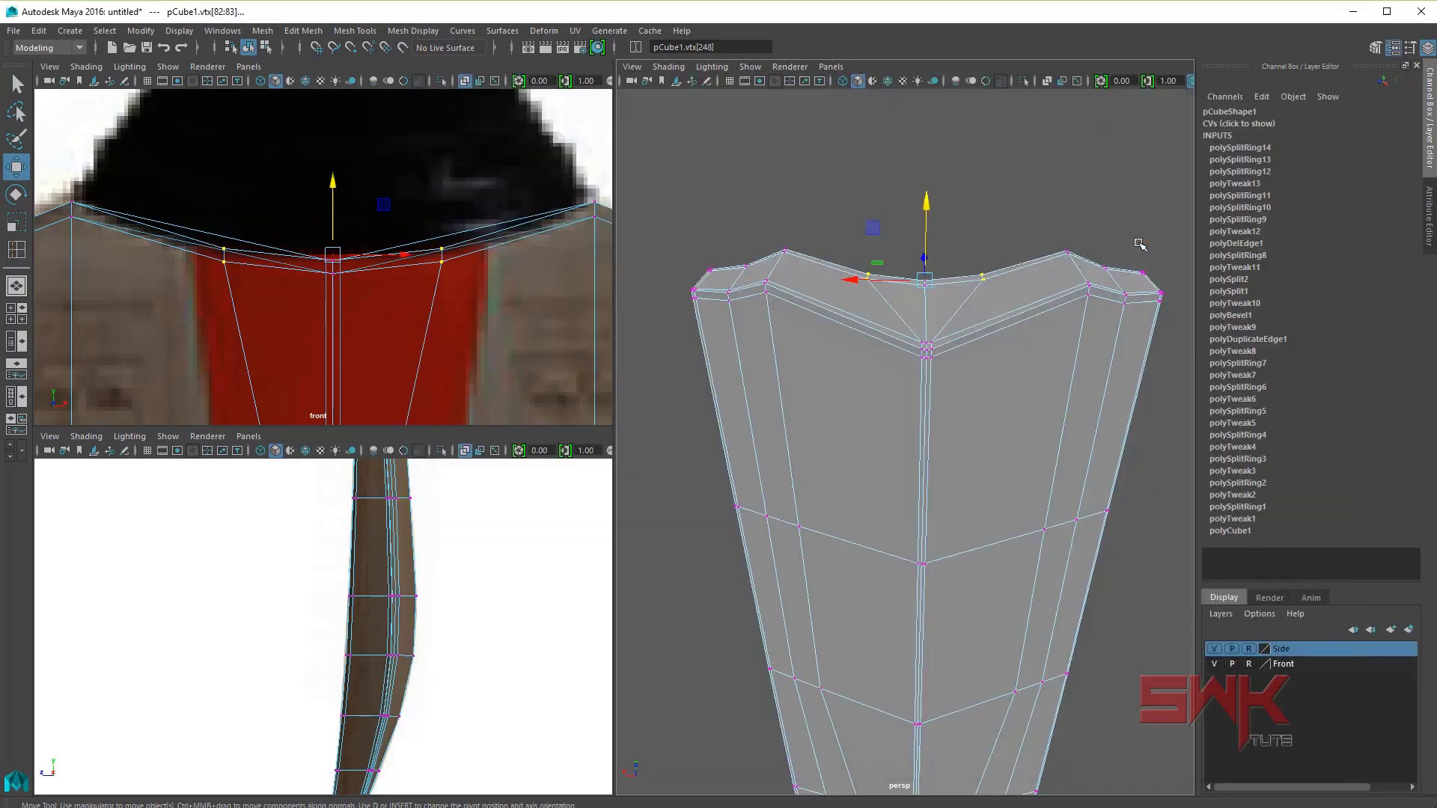
{"action": "right_click_drag", "start_coordinate": [919, 247], "coordinate": [1160, 257], "text": "alt"}
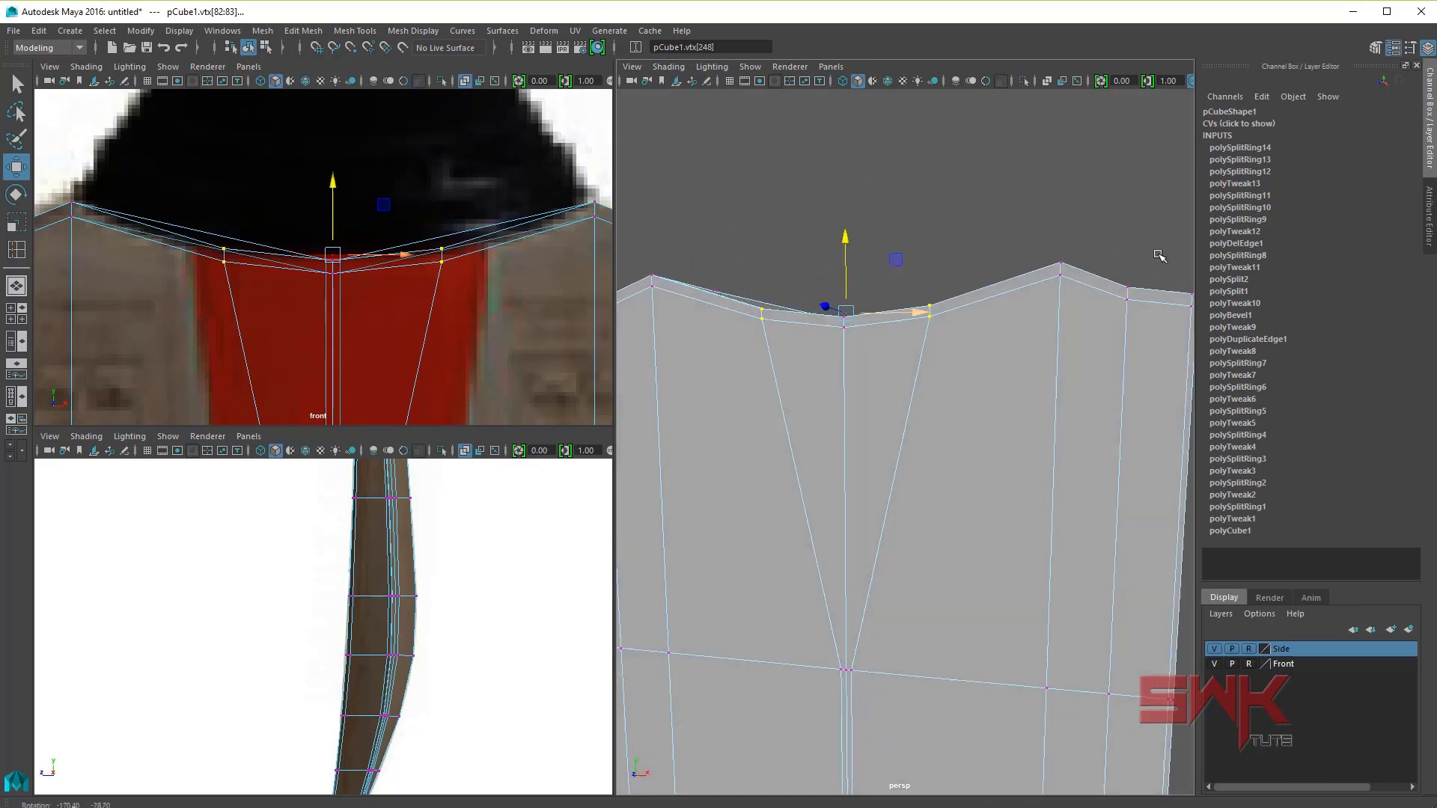
{"action": "left_click_drag", "start_coordinate": [1160, 257], "coordinate": [1031, 319], "text": "alt"}
Step: Select the triangular shoulder faces and grow the selection to neighbouring faces
{"action": "key", "text": "q"}
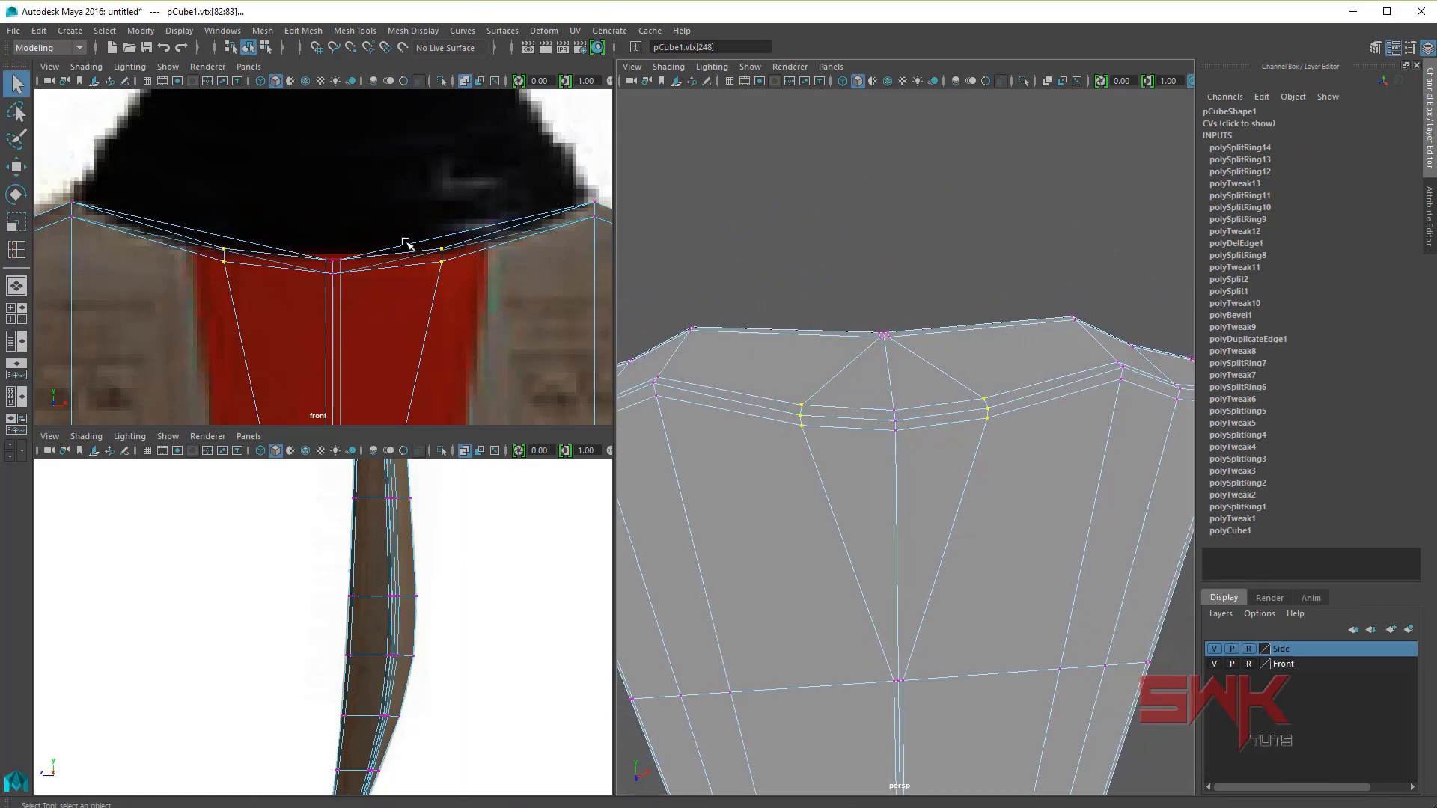
{"action": "left_click_drag", "start_coordinate": [880, 327], "coordinate": [921, 374], "text": "alt"}
{"action": "mouse_move", "coordinate": [907, 431]}
{"action": "left_mouse_down", "text": "alt"}
{"action": "mouse_move", "coordinate": [906, 385]}
{"action": "mouse_move", "coordinate": [877, 410]}
{"action": "left_mouse_up", "text": "alt"}
{"action": "right_click_drag", "start_coordinate": [877, 410], "coordinate": [876, 449]}
{"action": "left_click", "coordinate": [938, 402]}
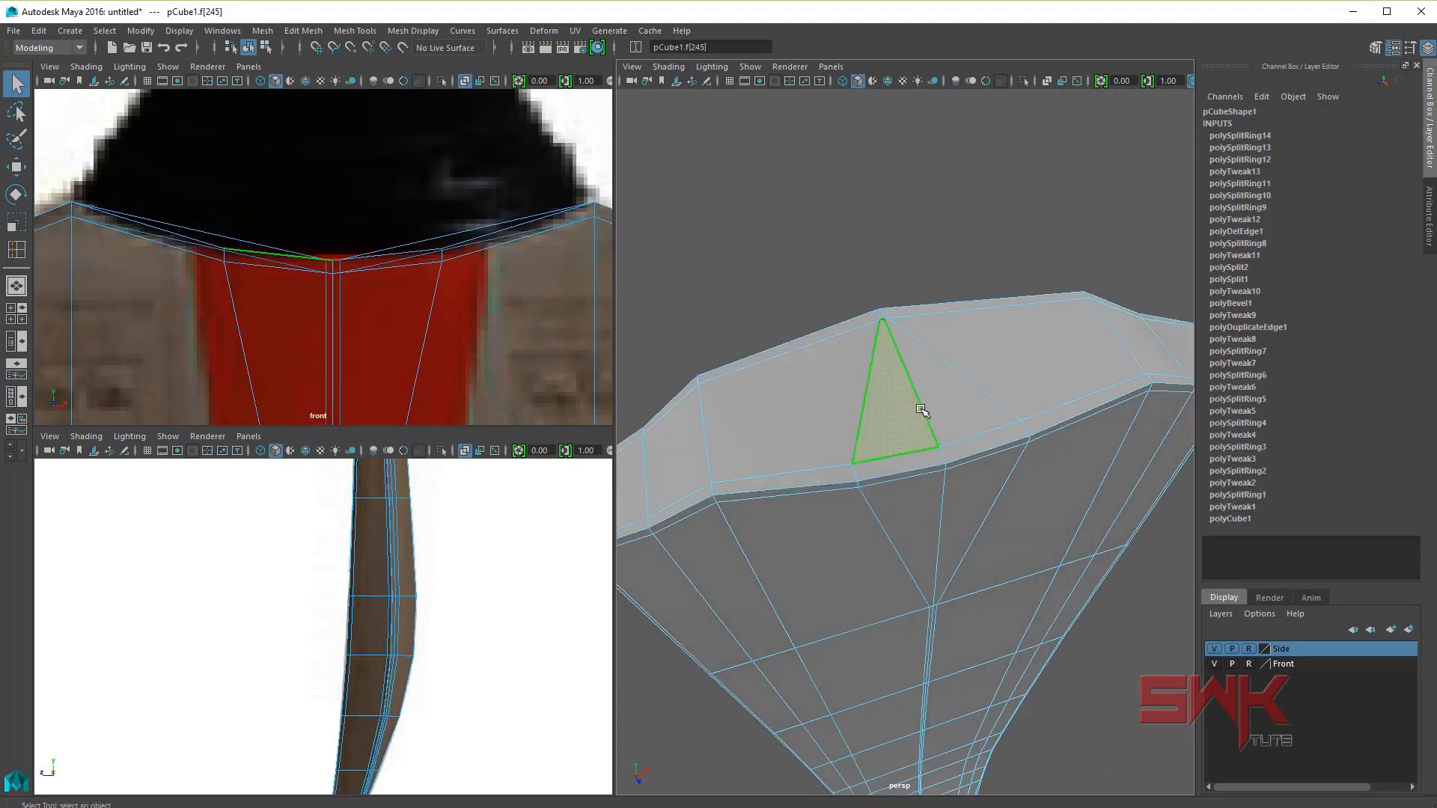
{"action": "left_click", "coordinate": [938, 402], "text": "shift"}
{"action": "left_click_drag", "start_coordinate": [939, 402], "coordinate": [926, 401], "text": "alt"}
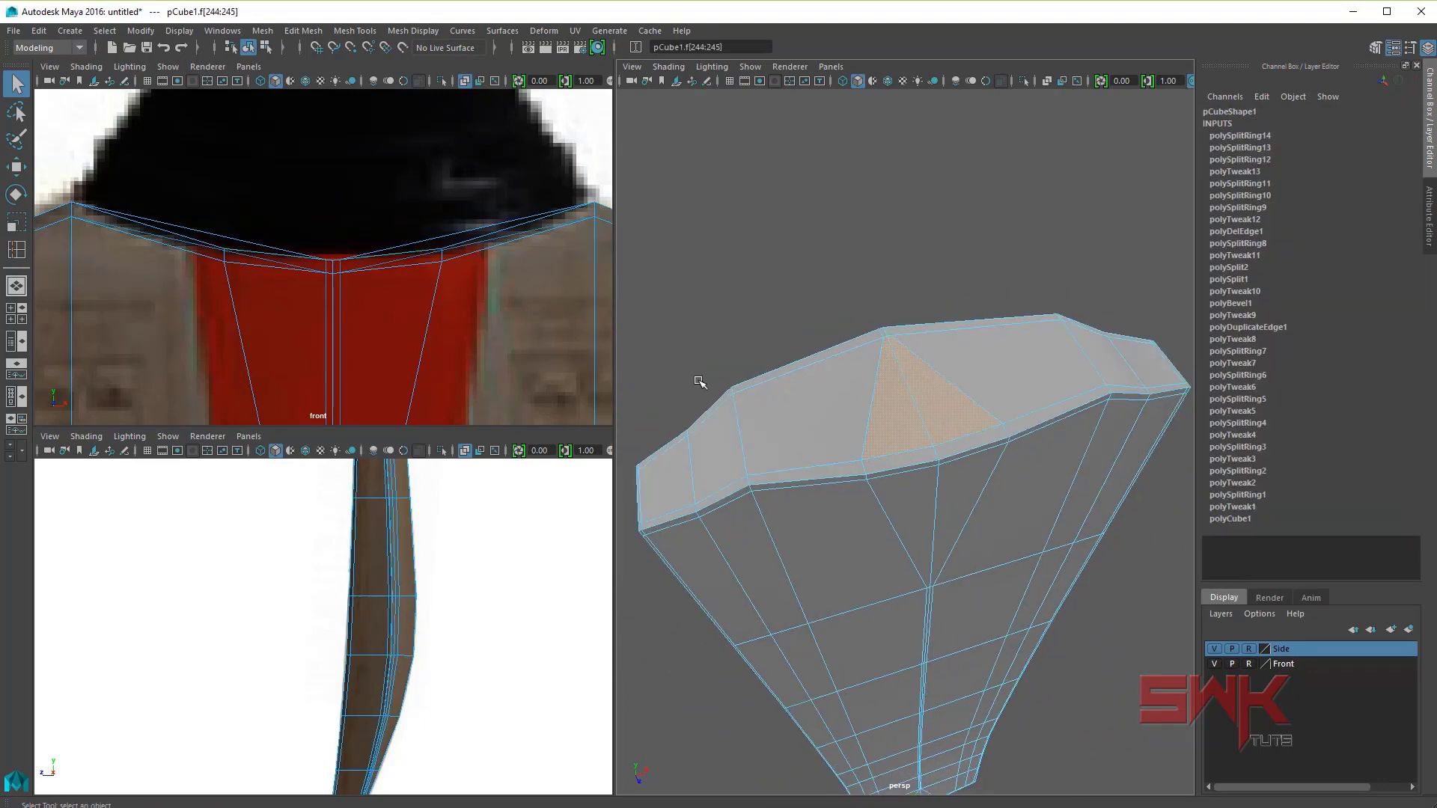
{"action": "mouse_move", "coordinate": [811, 401]}
{"action": "left_mouse_down", "text": "alt"}
{"action": "mouse_move", "coordinate": [908, 407]}
{"action": "mouse_move", "coordinate": [802, 380]}
{"action": "mouse_move", "coordinate": [831, 382]}
{"action": "left_mouse_up", "text": "alt"}
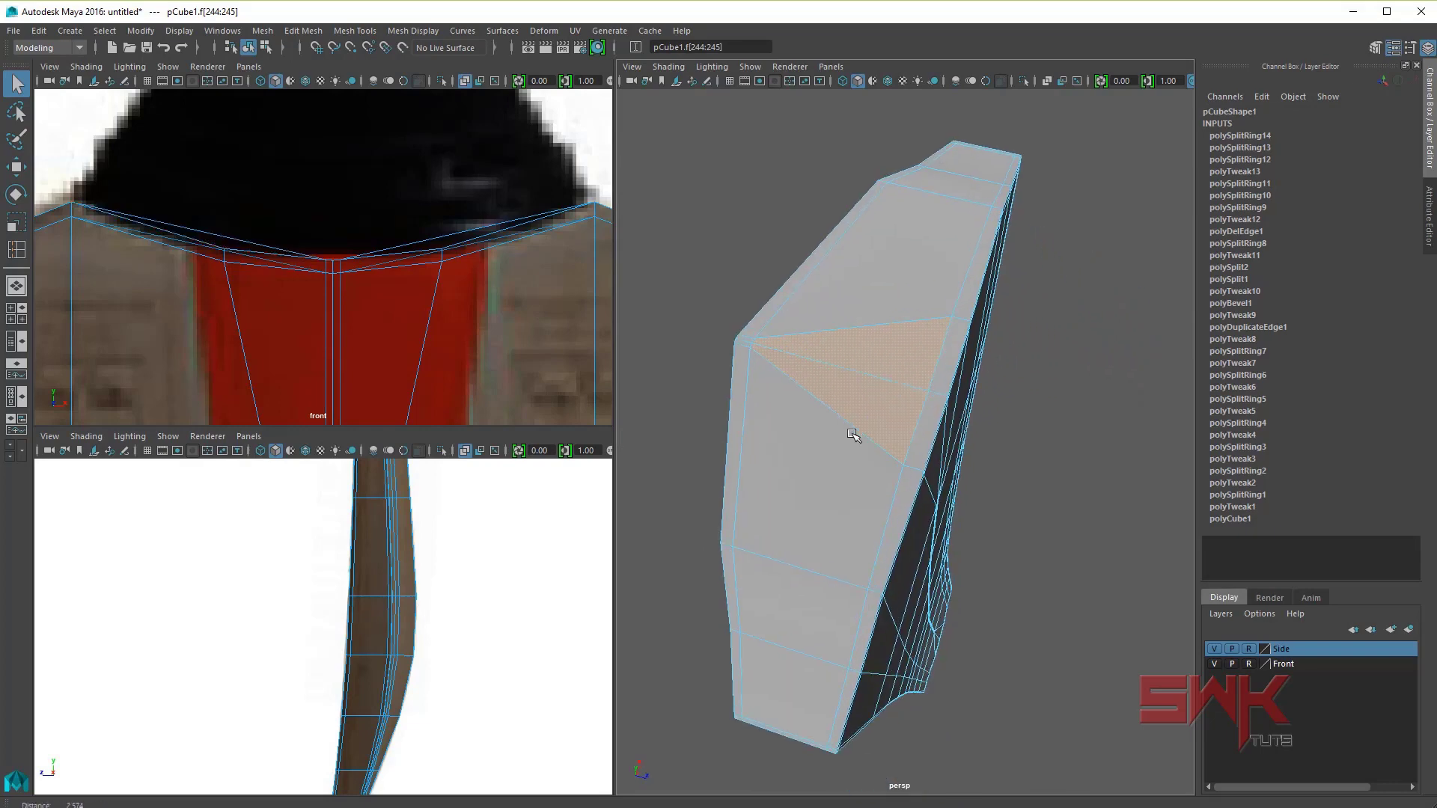
{"action": "scroll", "coordinate": [830, 382], "scroll_direction": "up", "scroll_amount": 3}
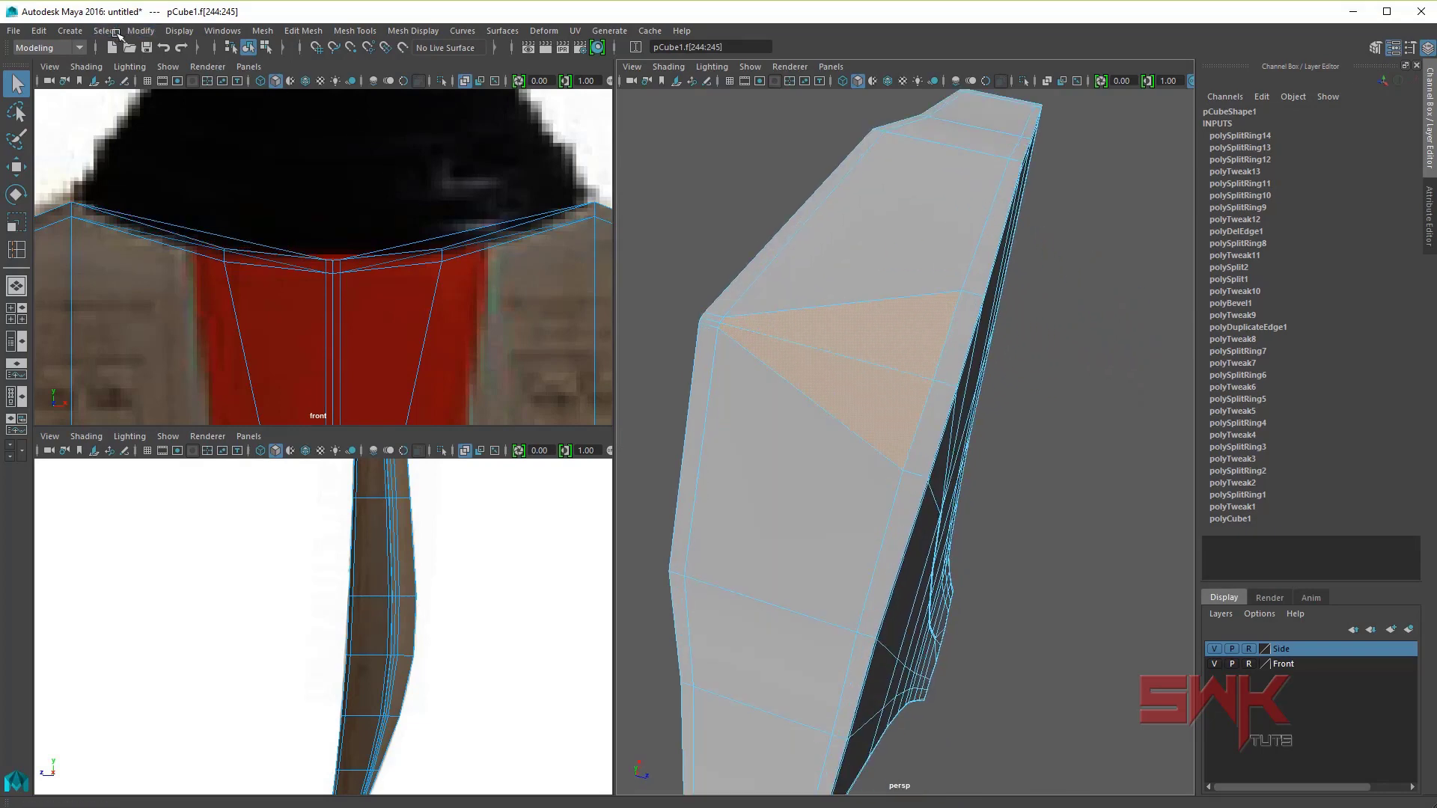
{"action": "left_click", "coordinate": [135, 31]}
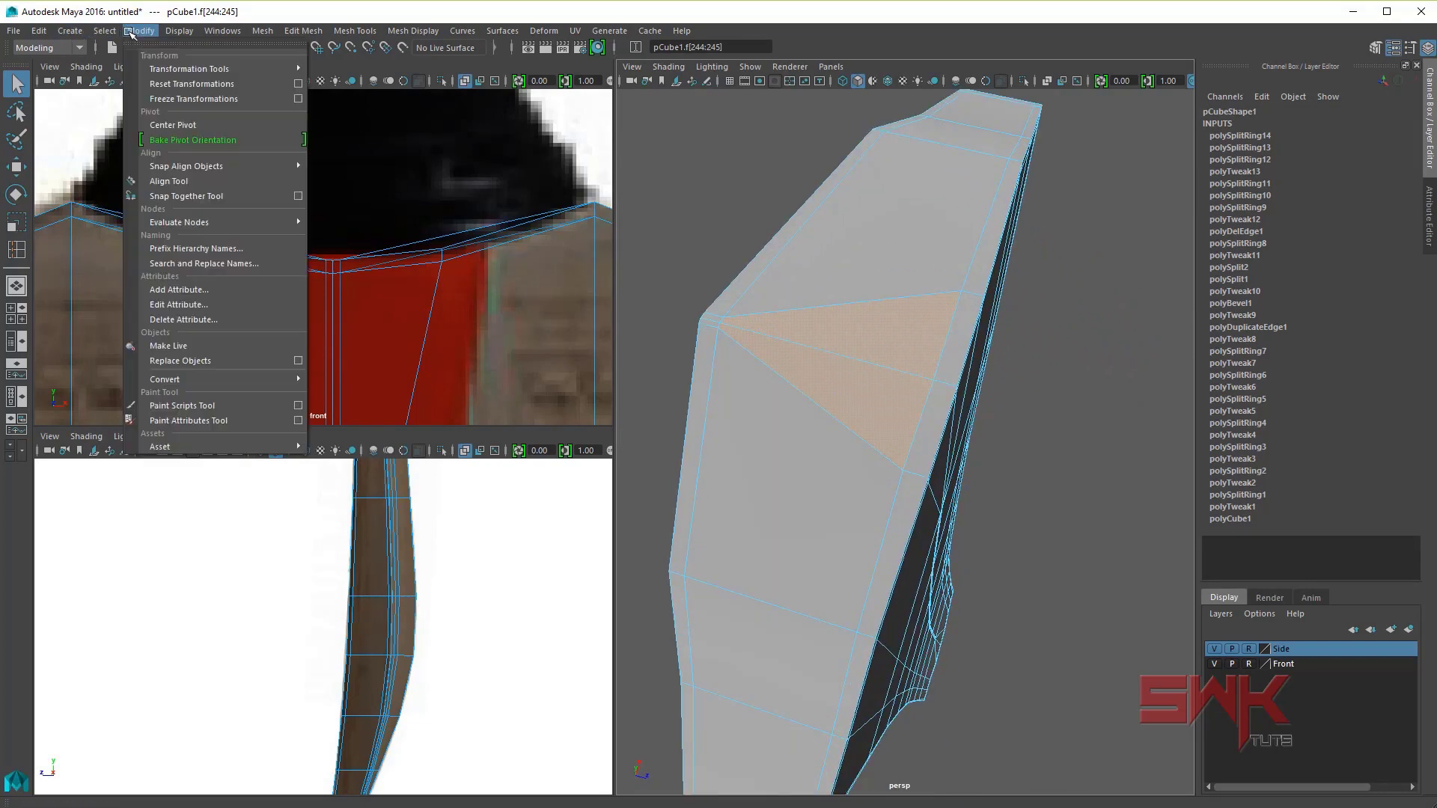
{"action": "mouse_move", "coordinate": [105, 30]}
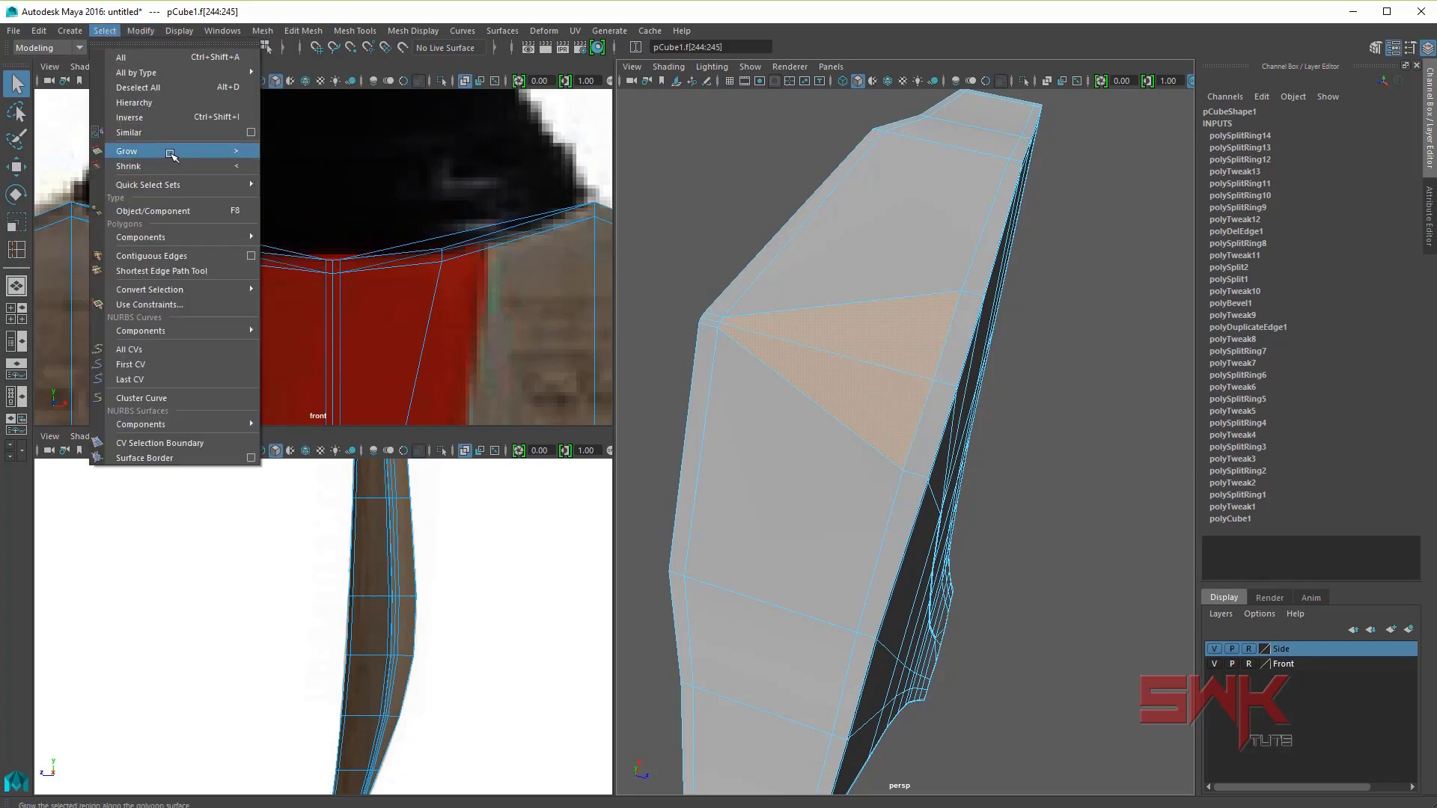
{"action": "left_click", "coordinate": [244, 153]}
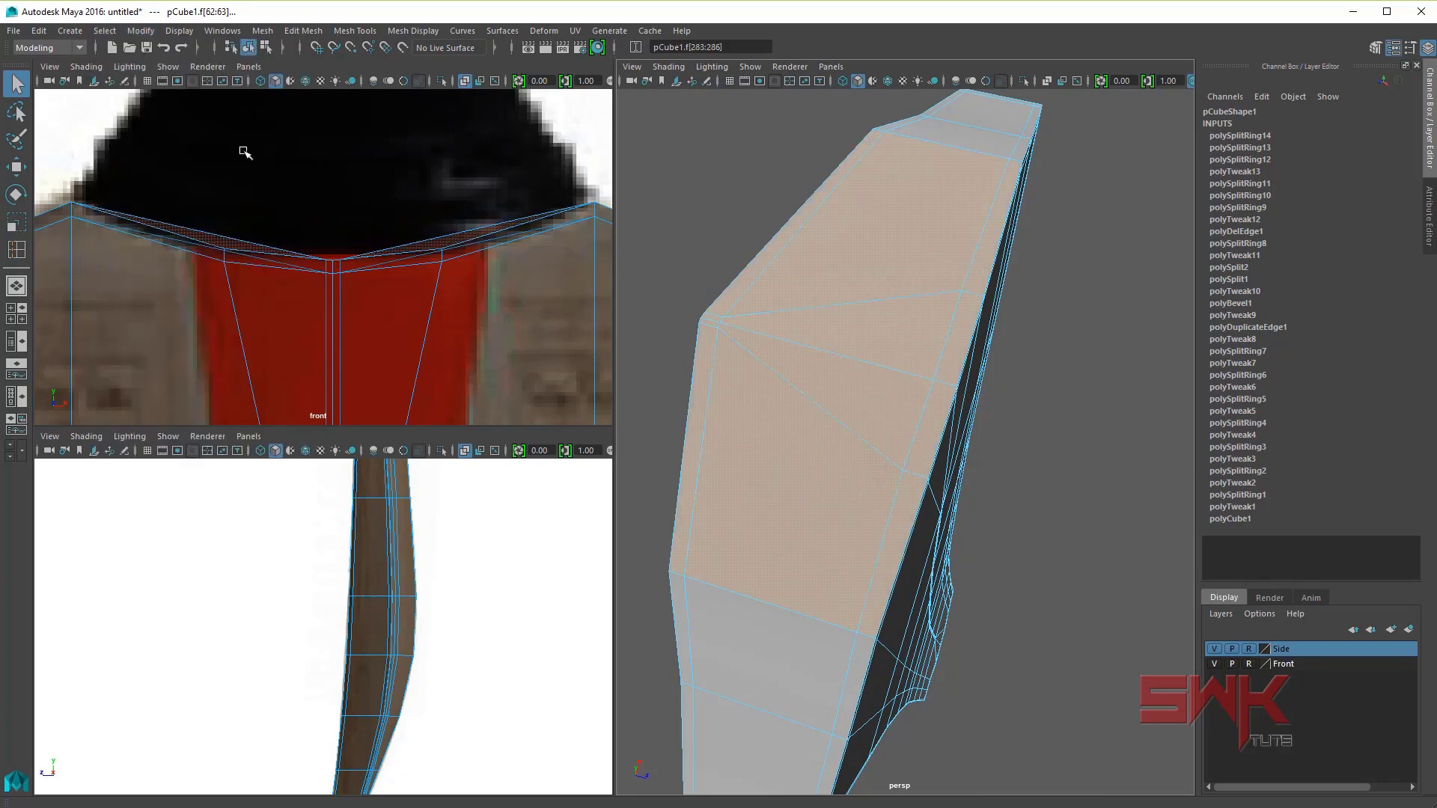
{"action": "mouse_move", "coordinate": [841, 423]}
{"action": "left_mouse_down", "text": "alt"}
{"action": "mouse_move", "coordinate": [789, 407]}
{"action": "mouse_move", "coordinate": [856, 420]}
{"action": "left_mouse_up", "text": "alt"}
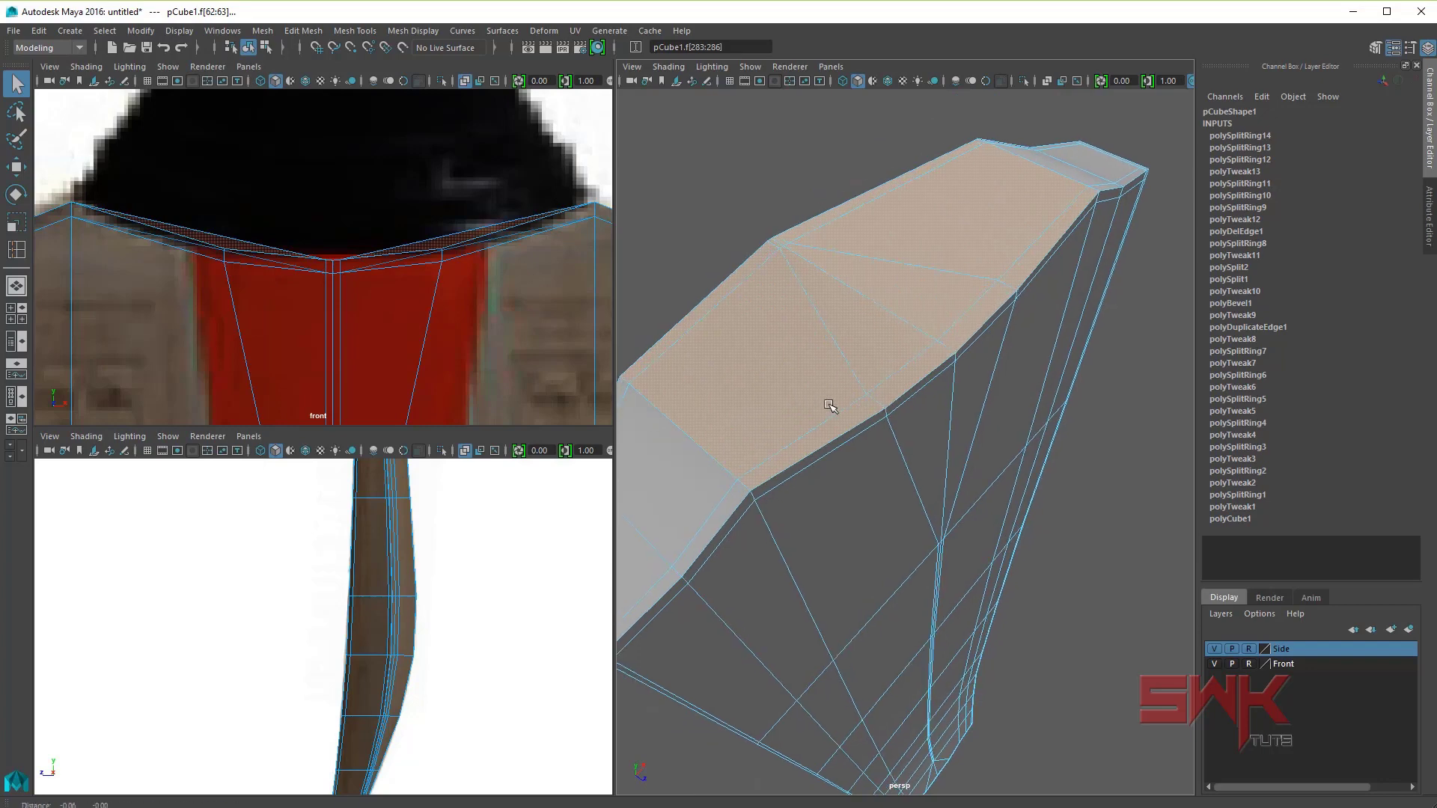
Step: Delete the selected top faces to open the blade's end, then return to object mode
{"action": "key", "text": "Delete"}
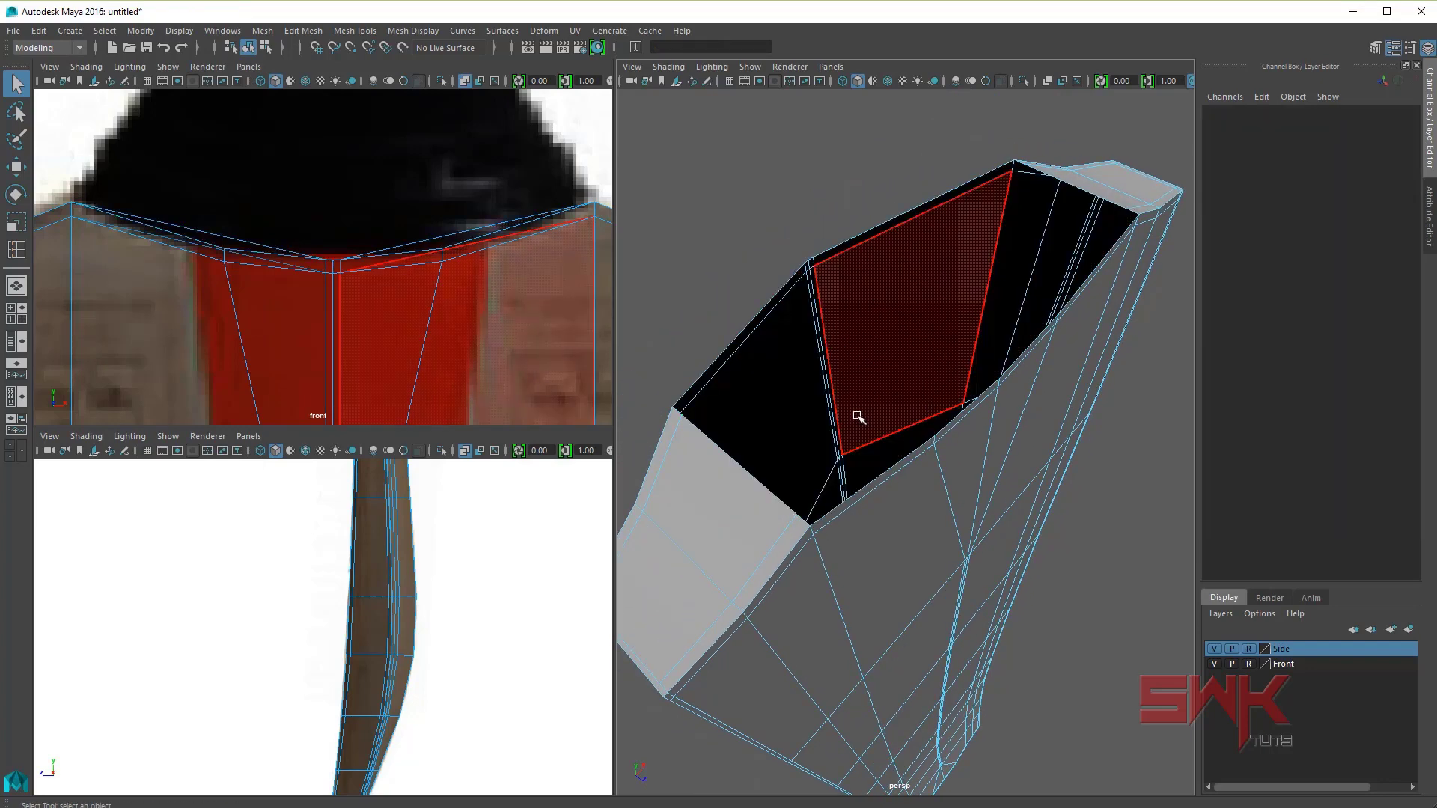
{"action": "key", "text": "ctrl+z"}
{"action": "left_click_drag", "start_coordinate": [683, 458], "coordinate": [744, 475], "text": "alt"}
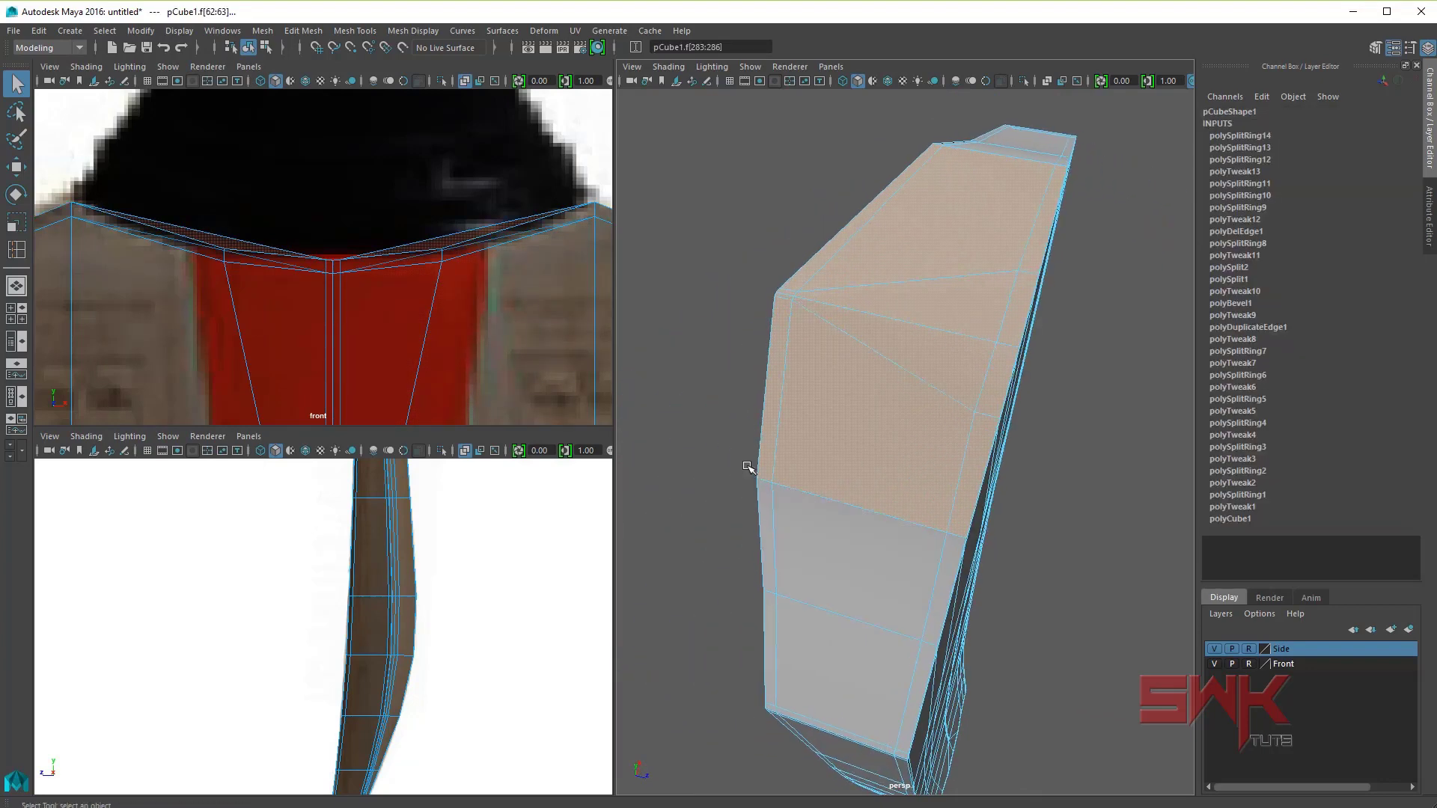
{"action": "key", "text": "Delete"}
{"action": "left_click_drag", "start_coordinate": [956, 459], "coordinate": [815, 438], "text": "alt"}
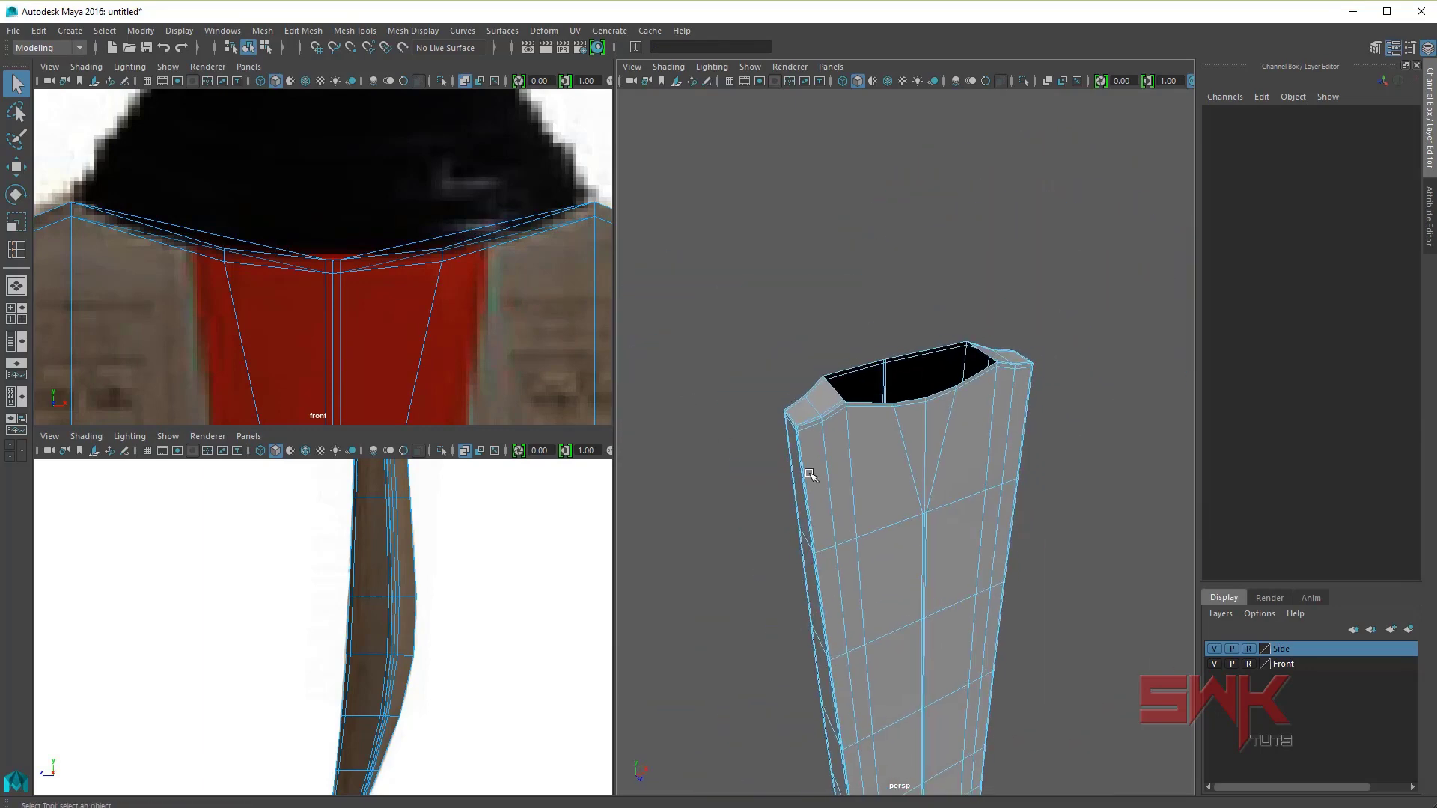
{"action": "right_click_drag", "start_coordinate": [898, 450], "coordinate": [1052, 279]}
Step: Select an edge loop on the blade in edge mode
{"action": "left_click", "coordinate": [1004, 440]}
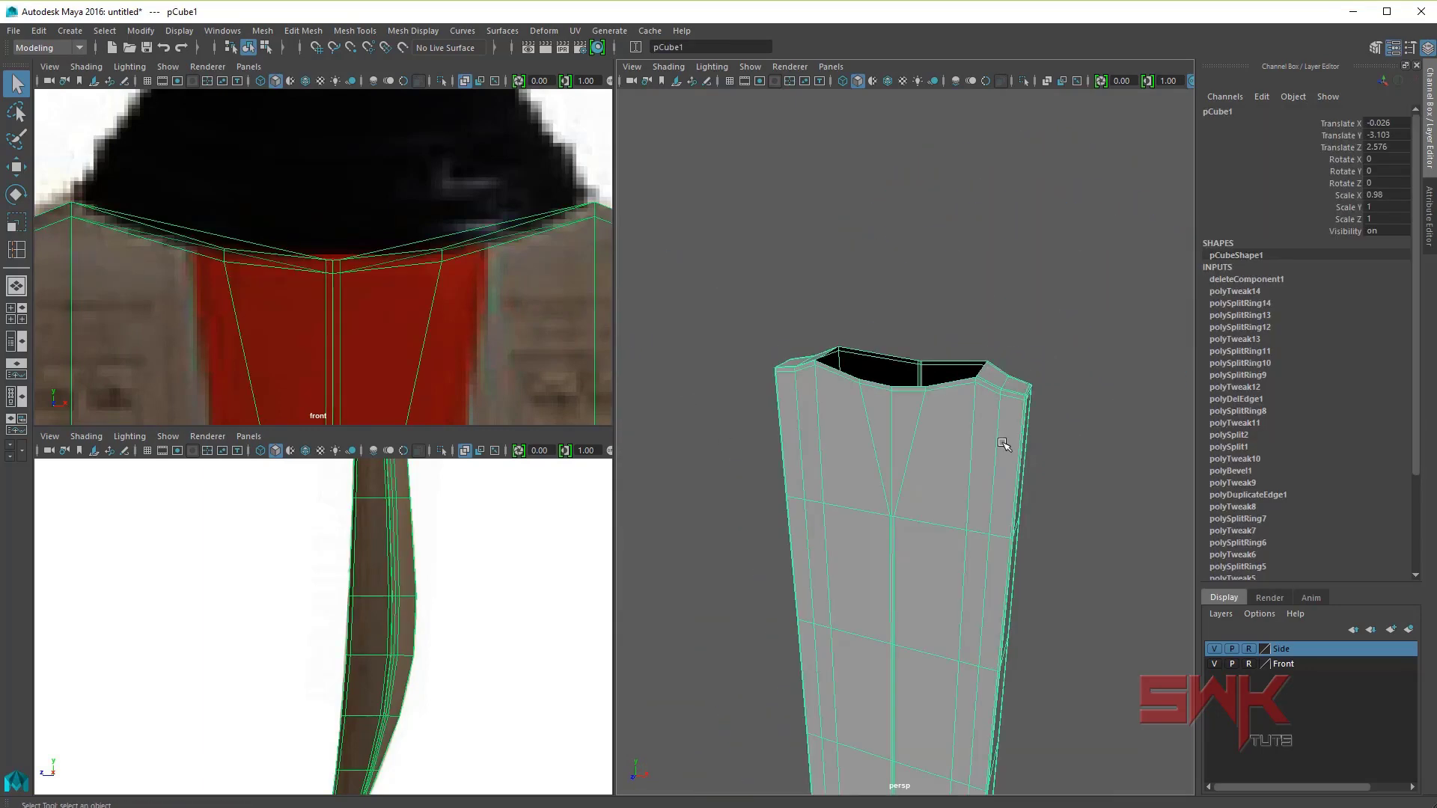
{"action": "mouse_move", "coordinate": [1003, 439]}
{"action": "left_mouse_down", "text": "alt"}
{"action": "mouse_move", "coordinate": [844, 474]}
{"action": "mouse_move", "coordinate": [904, 529]}
{"action": "mouse_move", "coordinate": [934, 531]}
{"action": "left_mouse_up", "text": "alt"}
{"action": "right_click_drag", "start_coordinate": [934, 531], "coordinate": [935, 506]}
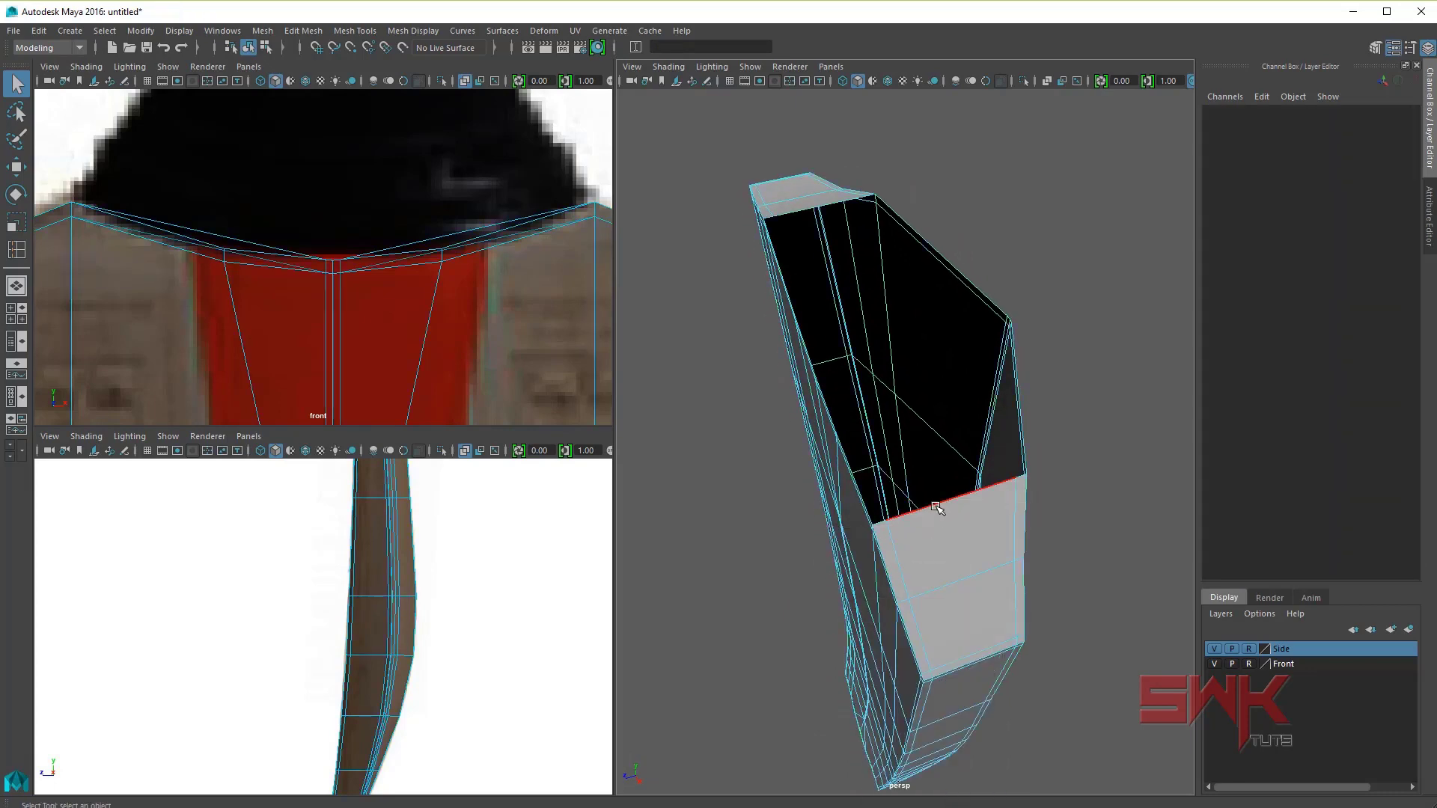
{"action": "left_click", "coordinate": [945, 512]}
{"action": "mouse_move", "coordinate": [945, 512]}
{"action": "left_mouse_down", "text": "alt"}
{"action": "mouse_move", "coordinate": [812, 275]}
{"action": "mouse_move", "coordinate": [955, 269]}
{"action": "mouse_move", "coordinate": [980, 291]}
{"action": "mouse_move", "coordinate": [910, 320]}
{"action": "mouse_move", "coordinate": [866, 307]}
{"action": "mouse_move", "coordinate": [850, 327]}
{"action": "mouse_move", "coordinate": [858, 364]}
{"action": "mouse_move", "coordinate": [821, 400]}
{"action": "mouse_move", "coordinate": [846, 402]}
{"action": "left_mouse_up", "text": "alt"}
{"action": "double_click", "coordinate": [807, 243]}
Step: Squeeze the two edges near the blade top along Z to about 0.48, then reselect the bat
{"action": "key", "text": "r"}
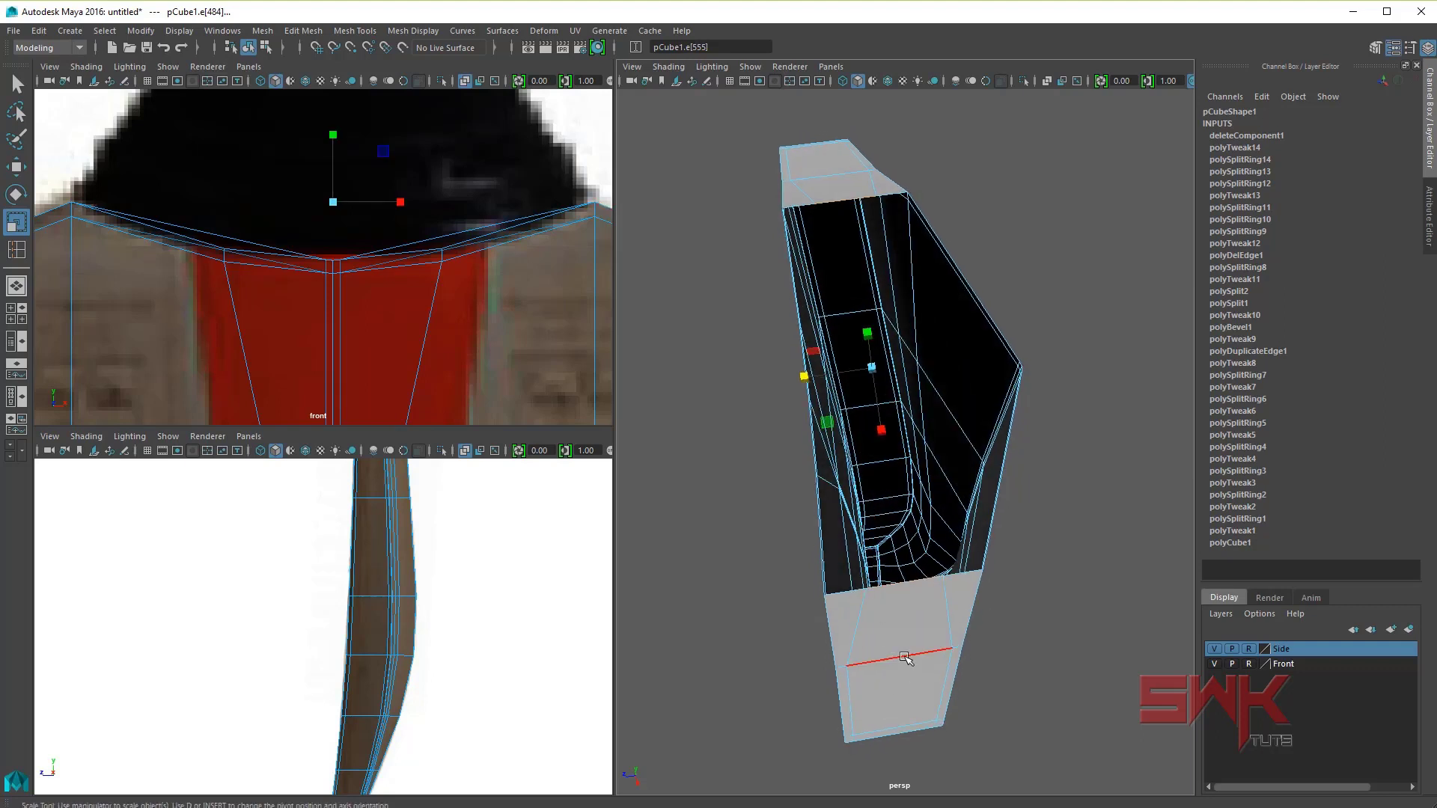
{"action": "left_click", "coordinate": [890, 656]}
{"action": "left_click", "coordinate": [824, 177], "text": "shift"}
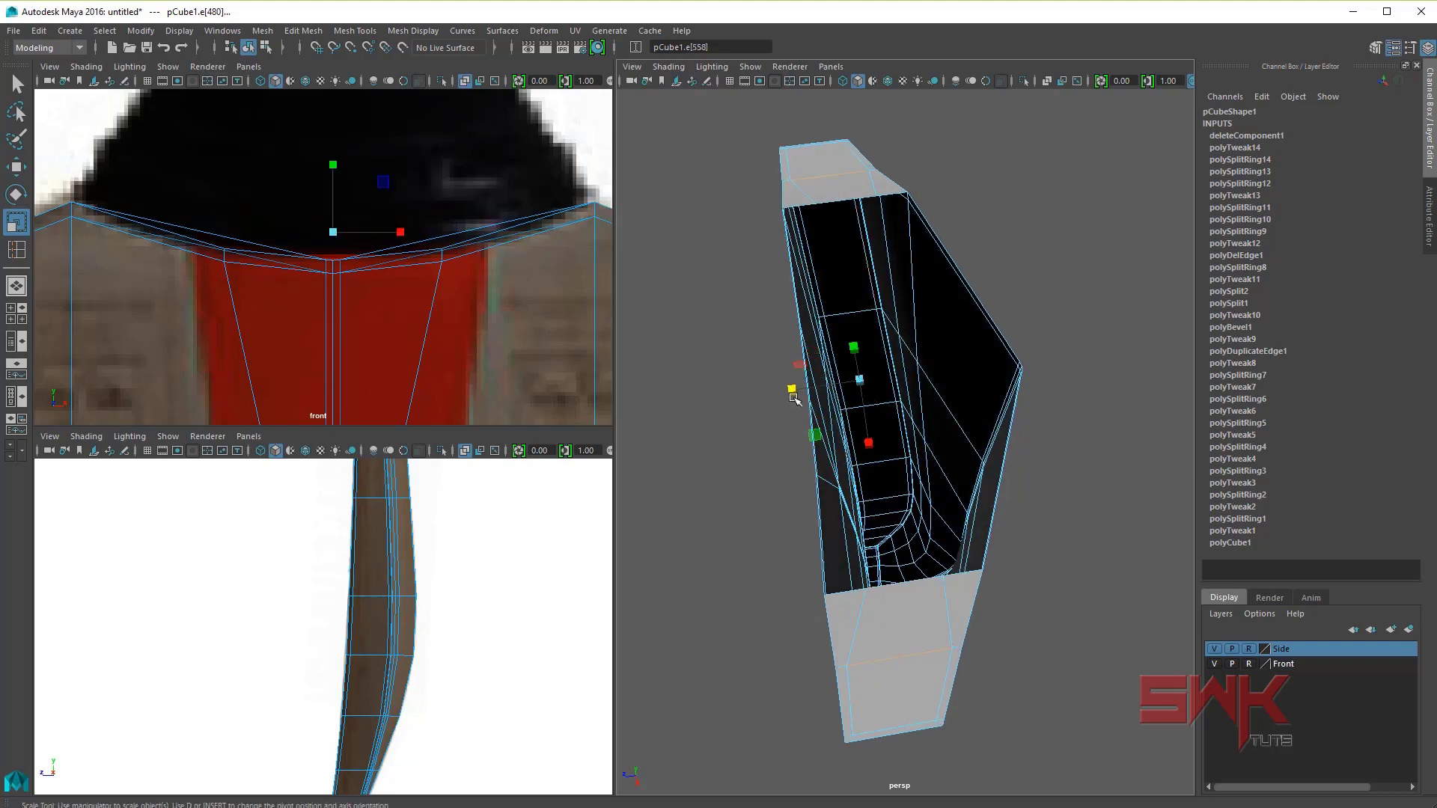
{"action": "left_click_drag", "start_coordinate": [794, 400], "coordinate": [793, 389]}
{"action": "key", "text": "q"}
{"action": "right_click_drag", "start_coordinate": [921, 309], "coordinate": [1010, 273]}
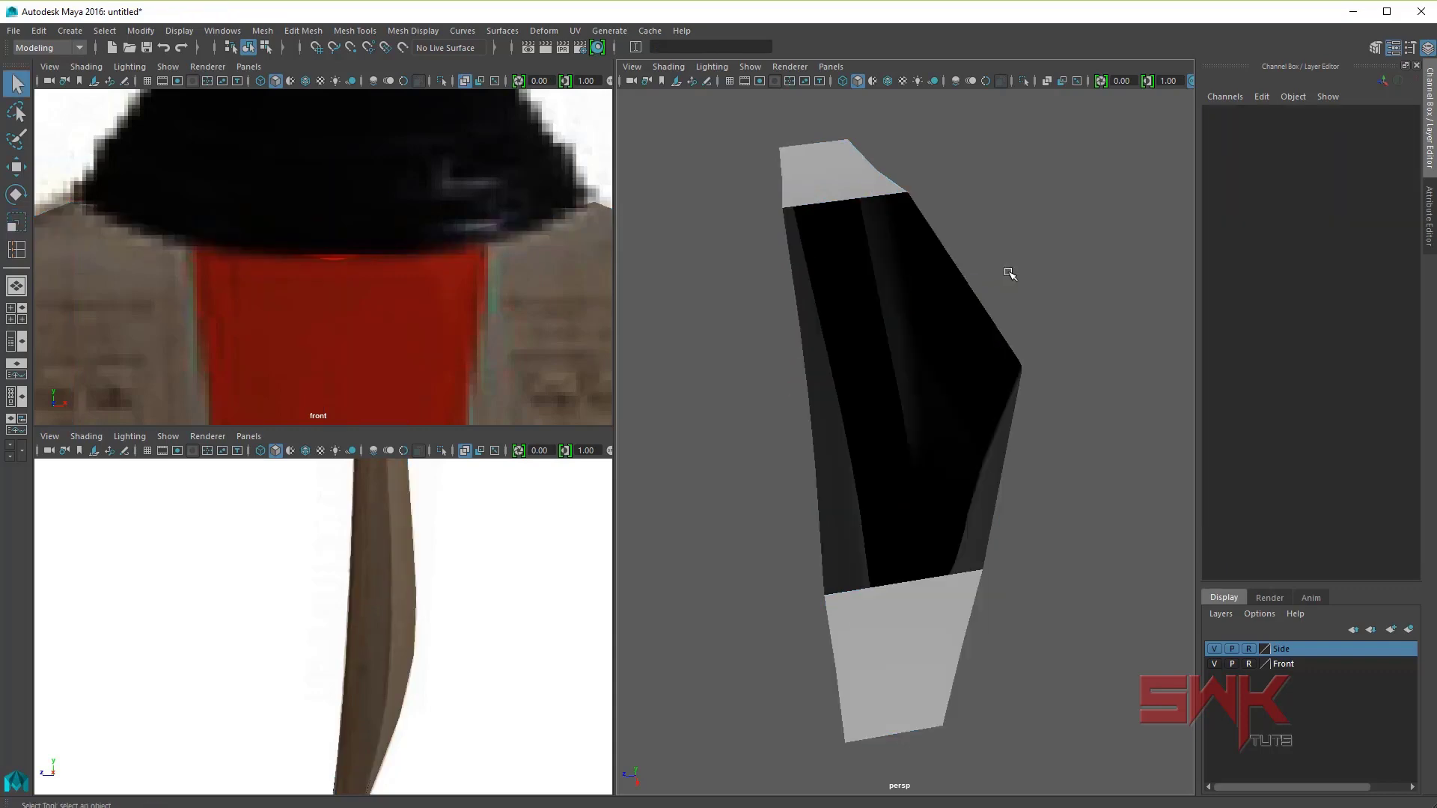
{"action": "left_click", "coordinate": [561, 330]}
{"action": "key", "text": "space"}
Step: Draw a polygon cylinder (radius 0.194, height 5.825) beside the bat
{"action": "scroll", "coordinate": [562, 330], "scroll_direction": "down", "scroll_amount": 5}
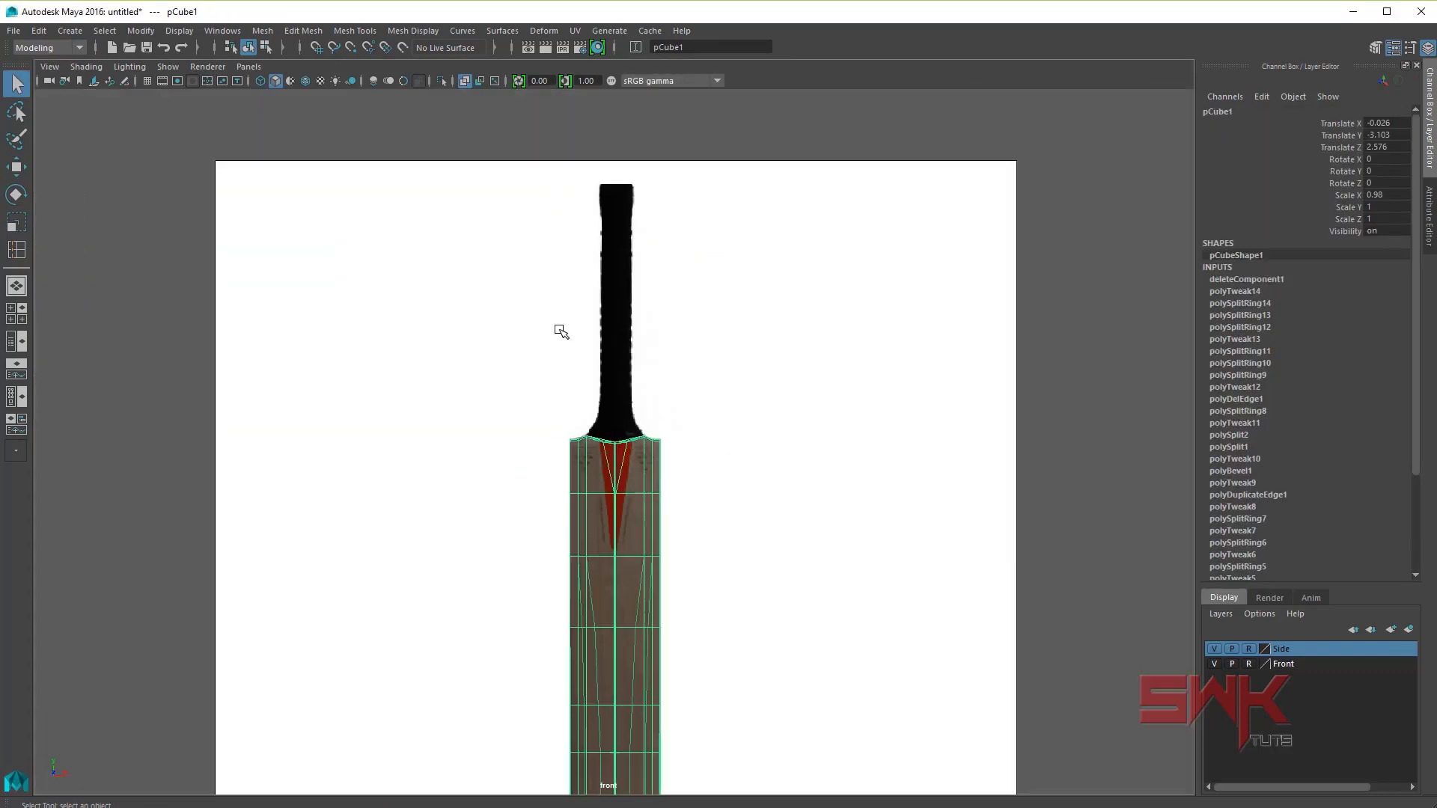
{"action": "key", "text": "space"}
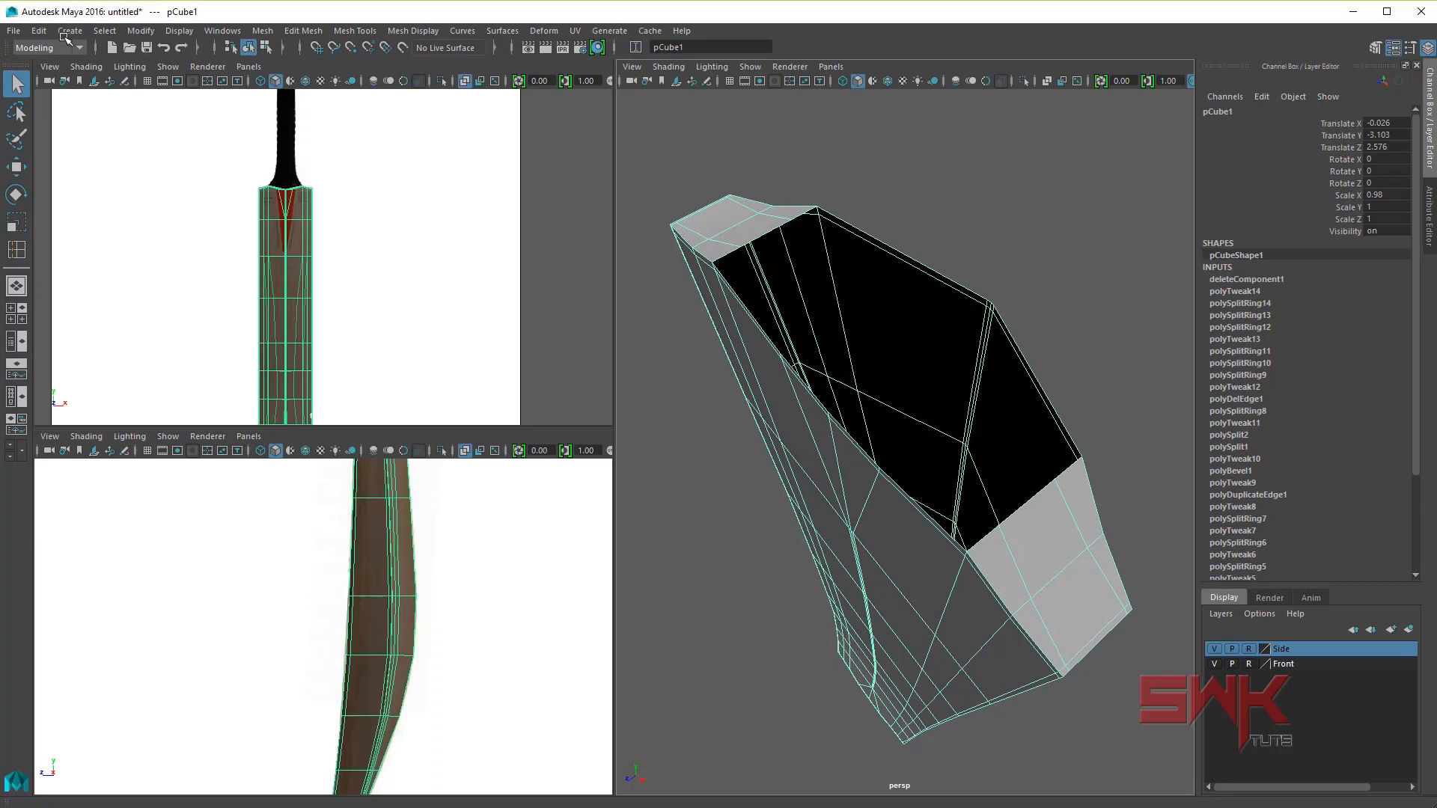
{"action": "left_click", "coordinate": [69, 31]}
{"action": "mouse_move", "coordinate": [114, 83]}
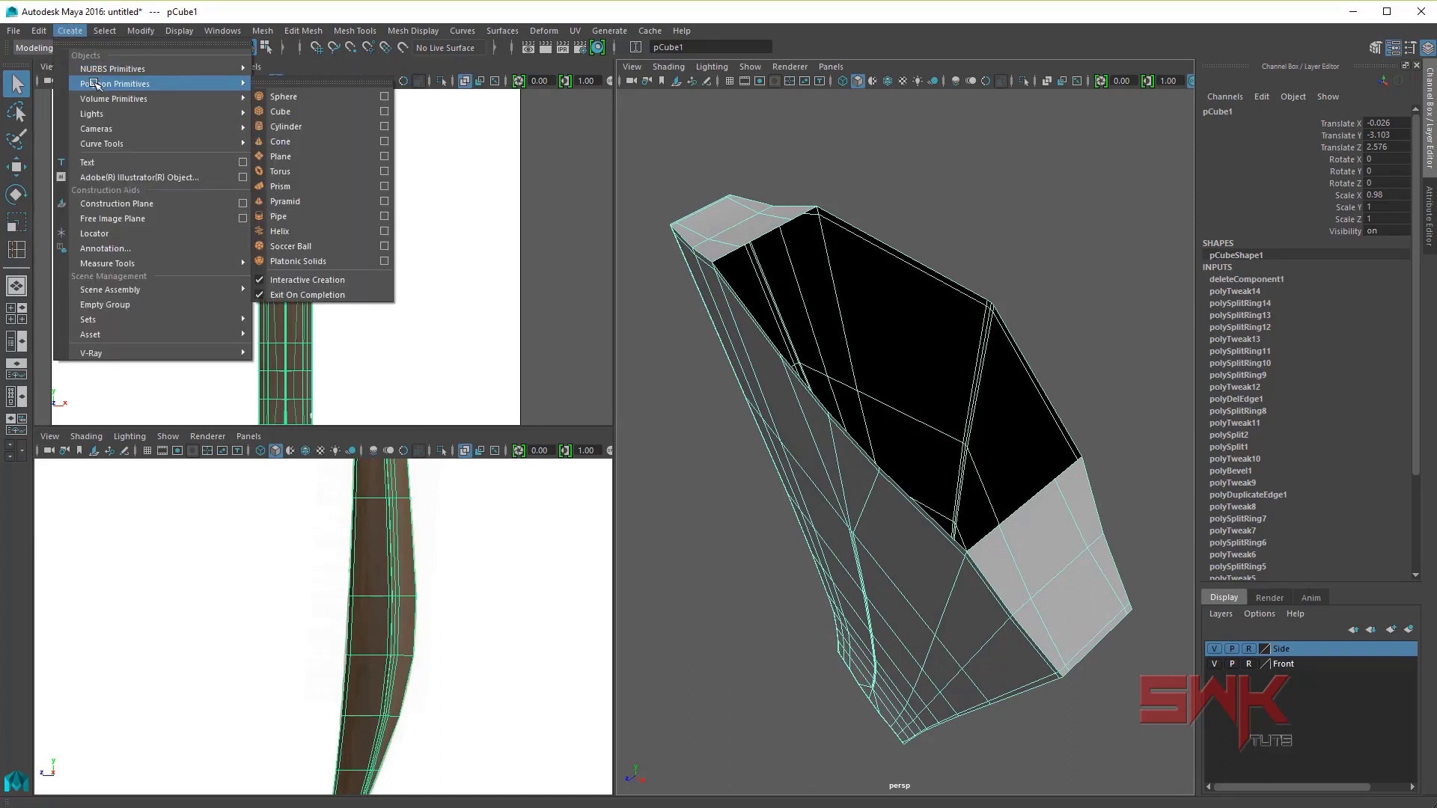
{"action": "left_click", "coordinate": [313, 130]}
{"action": "scroll", "coordinate": [914, 443], "scroll_direction": "down", "scroll_amount": 5}
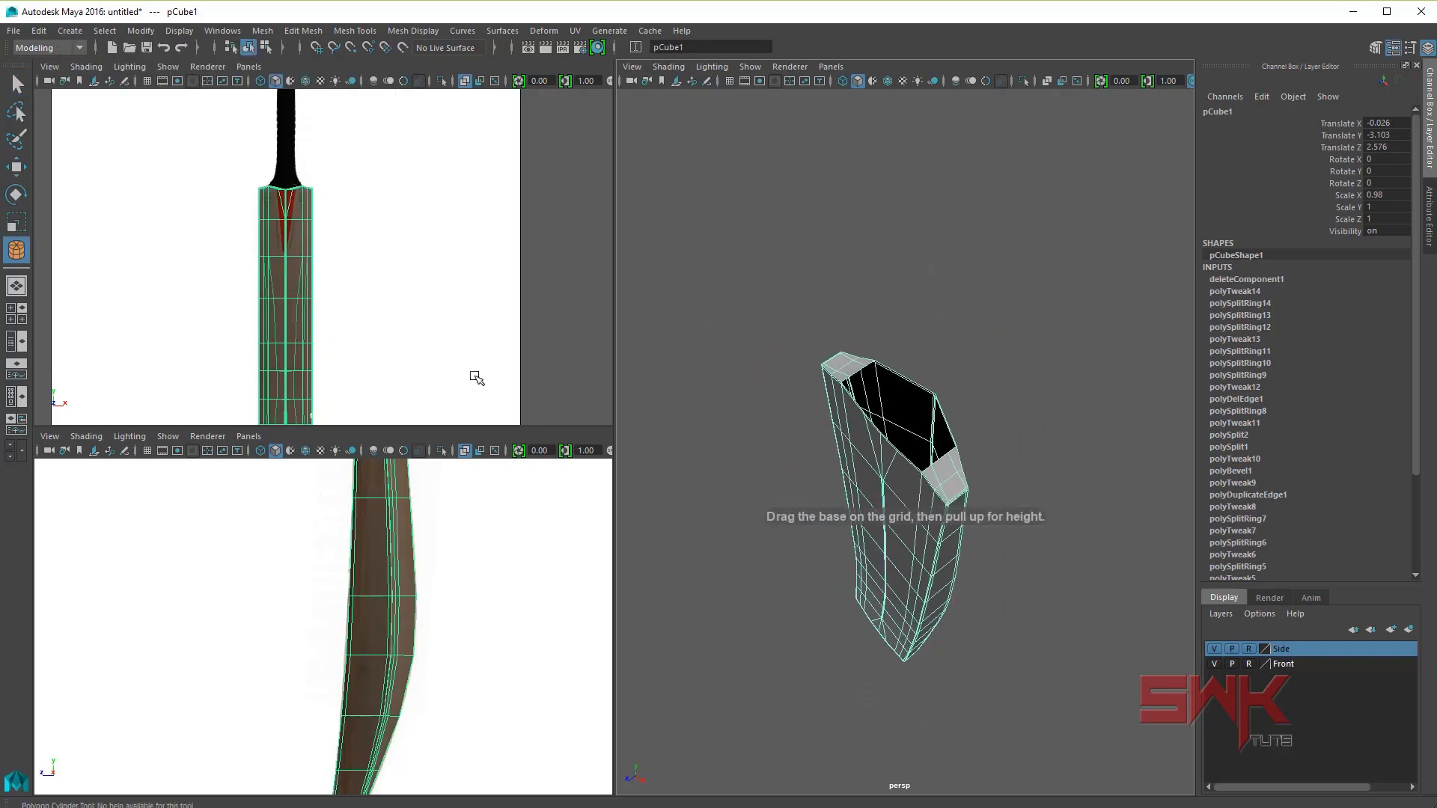
{"action": "mouse_move", "coordinate": [821, 690]}
{"action": "left_mouse_down"}
{"action": "mouse_move", "coordinate": [853, 689]}
{"action": "mouse_move", "coordinate": [771, 507]}
{"action": "mouse_move", "coordinate": [852, 501]}
{"action": "mouse_move", "coordinate": [850, 538]}
{"action": "mouse_move", "coordinate": [962, 475]}
{"action": "mouse_move", "coordinate": [1051, 471]}
{"action": "left_mouse_up"}
Step: Reselect the bat and switch it to vertex mode, close up on the blade top
{"action": "left_click", "coordinate": [952, 497]}
{"action": "mouse_move", "coordinate": [1052, 471]}
{"action": "right_mouse_down", "text": "alt"}
{"action": "mouse_move", "coordinate": [1033, 577]}
{"action": "mouse_move", "coordinate": [940, 596]}
{"action": "right_mouse_up", "text": "alt"}
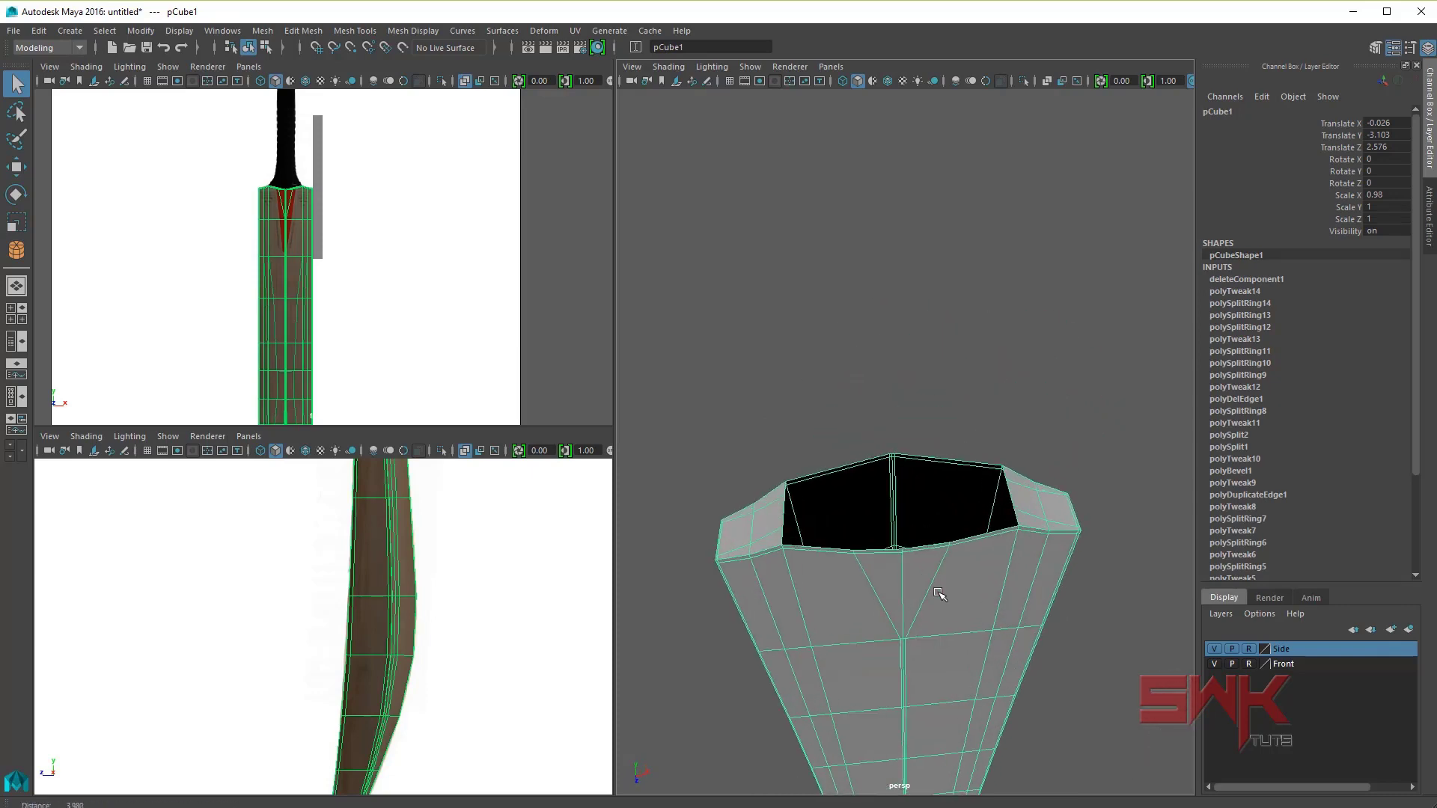
{"action": "left_click_drag", "start_coordinate": [940, 597], "coordinate": [905, 591], "text": "alt"}
{"action": "right_click_drag", "start_coordinate": [906, 585], "coordinate": [838, 593]}
{"action": "left_click_drag", "start_coordinate": [838, 593], "coordinate": [792, 551], "text": "alt"}
{"action": "right_click_drag", "start_coordinate": [792, 551], "coordinate": [818, 586], "text": "alt"}
Step: Select the corner vertices on the blade's open top rim, orbiting around to inspect it
{"action": "left_click_drag", "start_coordinate": [818, 587], "coordinate": [886, 554], "text": "alt"}
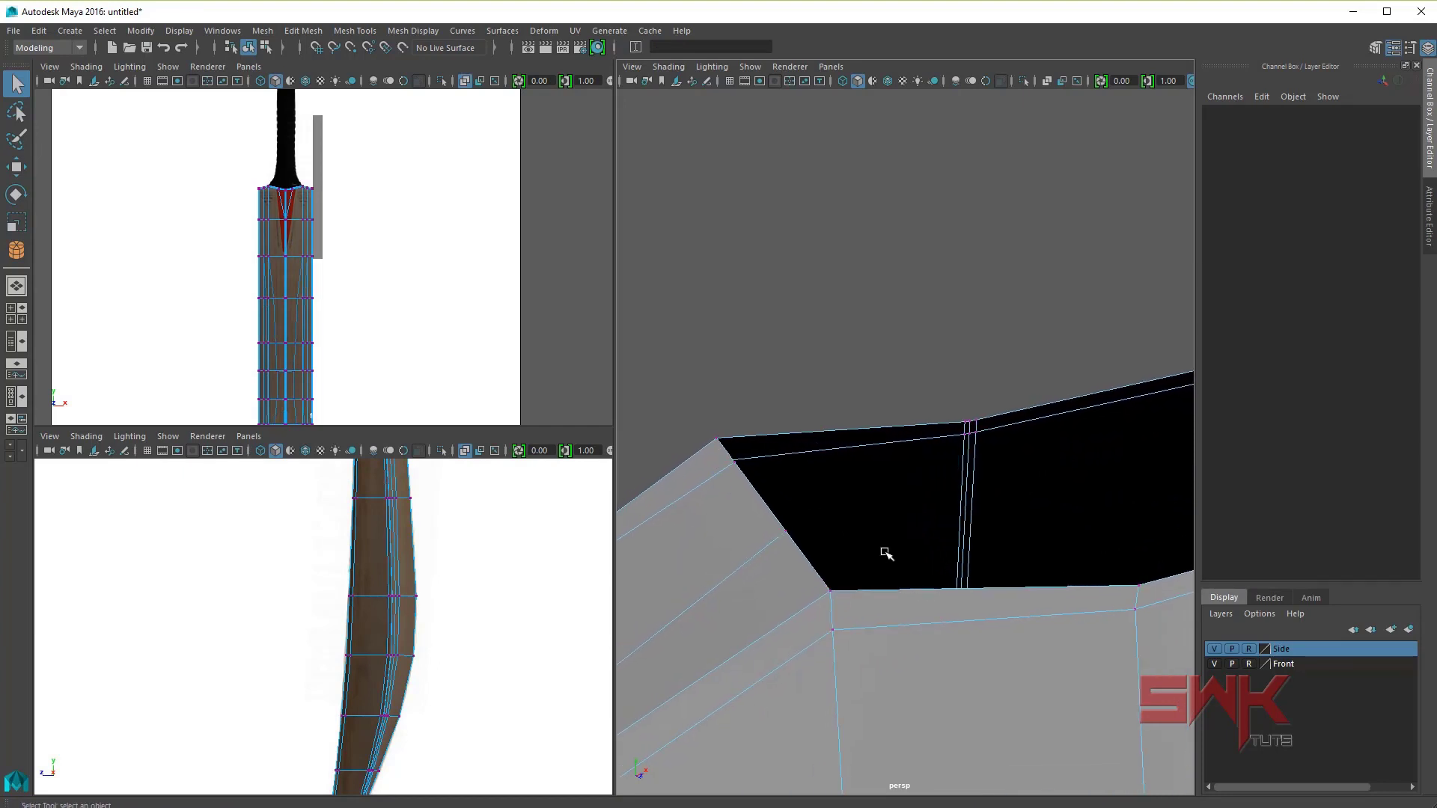
{"action": "left_click", "coordinate": [830, 592]}
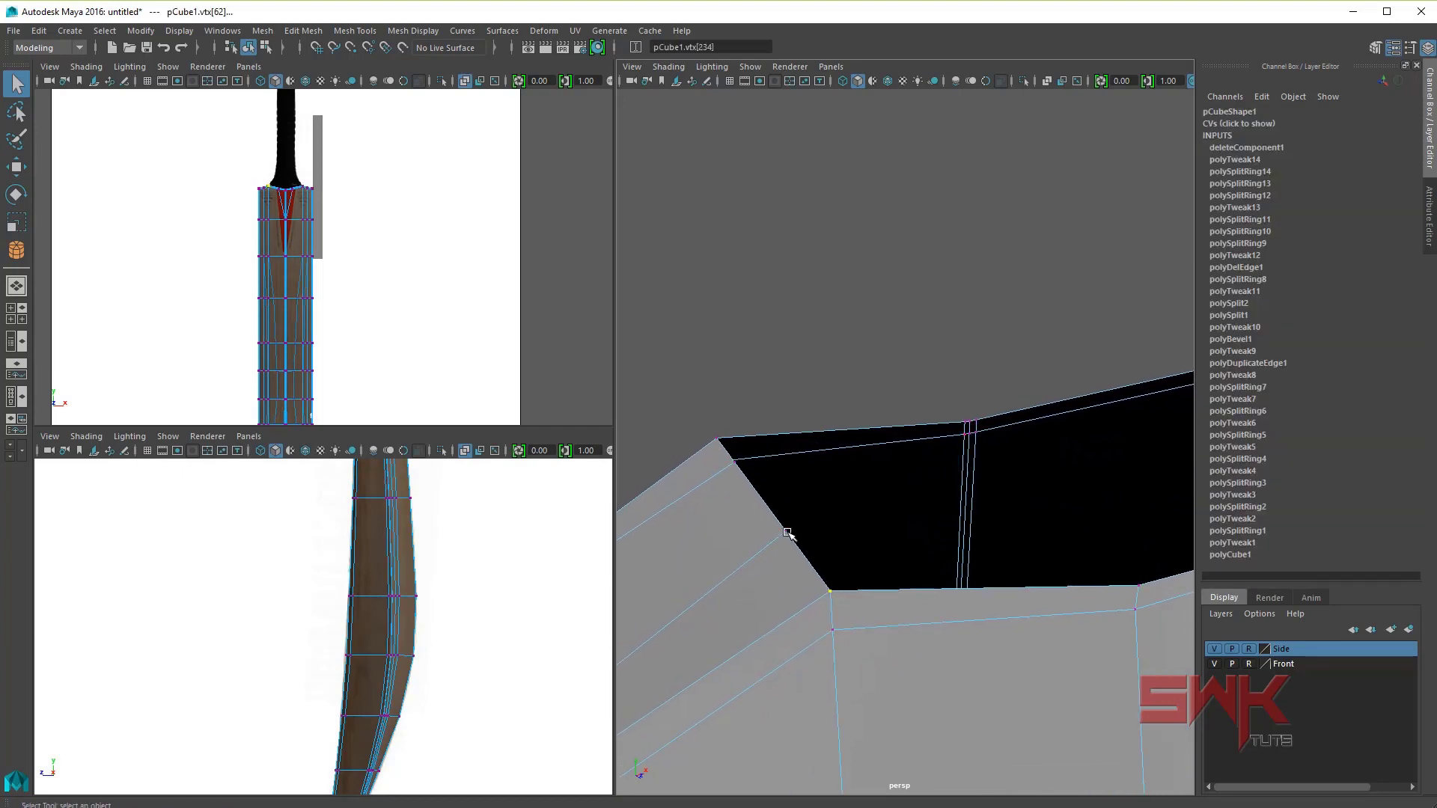
{"action": "left_click_drag", "start_coordinate": [741, 455], "coordinate": [743, 464], "text": "shift"}
{"action": "mouse_move", "coordinate": [1025, 449]}
{"action": "left_mouse_down", "text": "alt"}
{"action": "mouse_move", "coordinate": [866, 484]}
{"action": "mouse_move", "coordinate": [904, 456]}
{"action": "mouse_move", "coordinate": [1037, 476]}
{"action": "left_mouse_up", "text": "alt"}
{"action": "left_click_drag", "start_coordinate": [1034, 373], "coordinate": [701, 470], "text": "alt"}
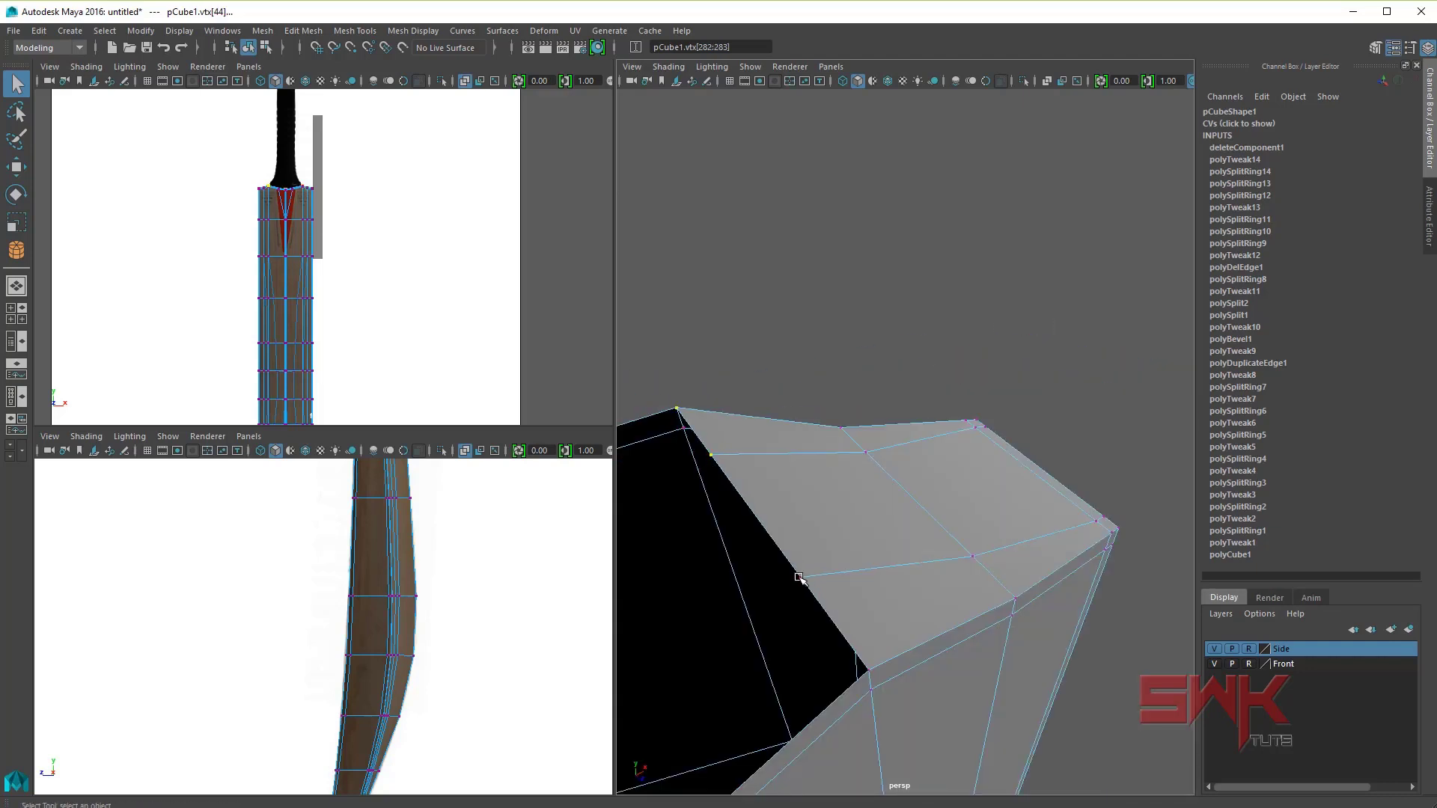
{"action": "left_click_drag", "start_coordinate": [799, 577], "coordinate": [951, 412], "text": "alt"}
{"action": "mouse_move", "coordinate": [884, 541]}
{"action": "left_mouse_down", "text": "alt"}
{"action": "mouse_move", "coordinate": [1029, 474]}
{"action": "mouse_move", "coordinate": [994, 477]}
{"action": "left_mouse_up", "text": "alt"}
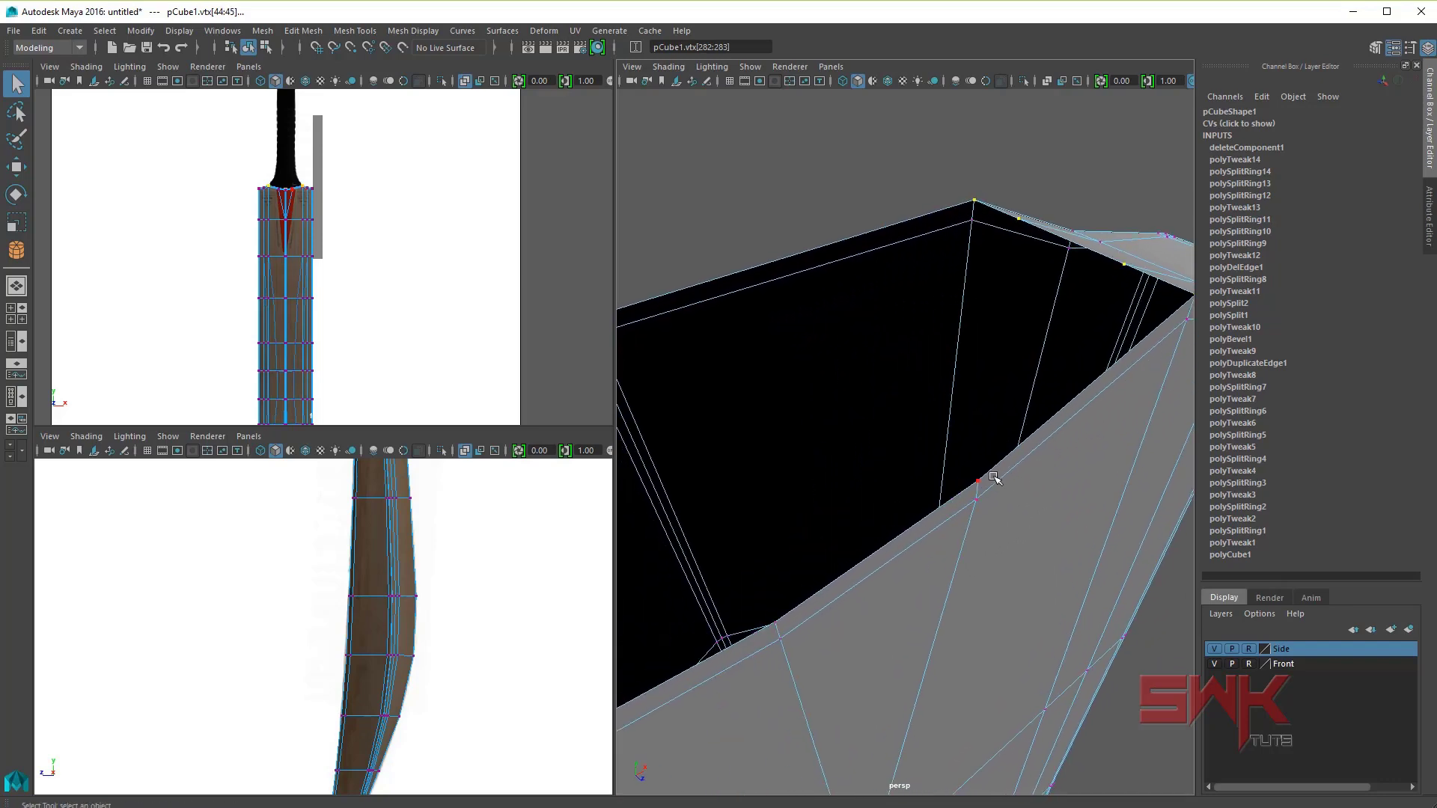
{"action": "mouse_move", "coordinate": [931, 544]}
{"action": "left_mouse_down", "text": "alt"}
{"action": "mouse_move", "coordinate": [1088, 475]}
{"action": "mouse_move", "coordinate": [1084, 513]}
{"action": "mouse_move", "coordinate": [1068, 501]}
{"action": "mouse_move", "coordinate": [892, 551]}
{"action": "mouse_move", "coordinate": [873, 552]}
{"action": "mouse_move", "coordinate": [879, 533]}
{"action": "mouse_move", "coordinate": [783, 528]}
{"action": "mouse_move", "coordinate": [797, 530]}
{"action": "left_mouse_up", "text": "alt"}
Step: Select the new cylinder and set its axis subdivisions to 14
{"action": "left_click", "coordinate": [868, 389]}
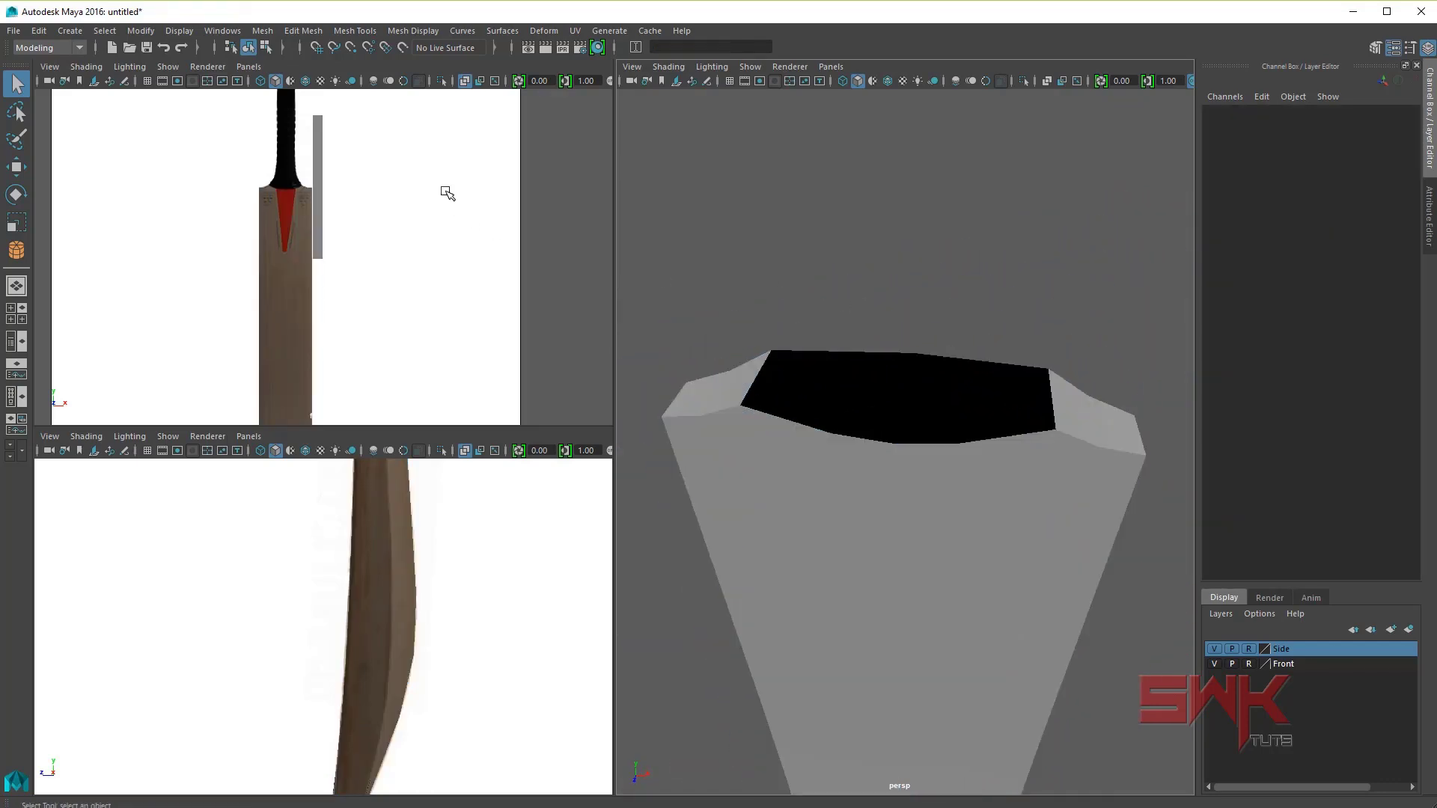
{"action": "left_click", "coordinate": [323, 125]}
{"action": "scroll", "coordinate": [885, 367], "scroll_direction": "up", "scroll_amount": 3}
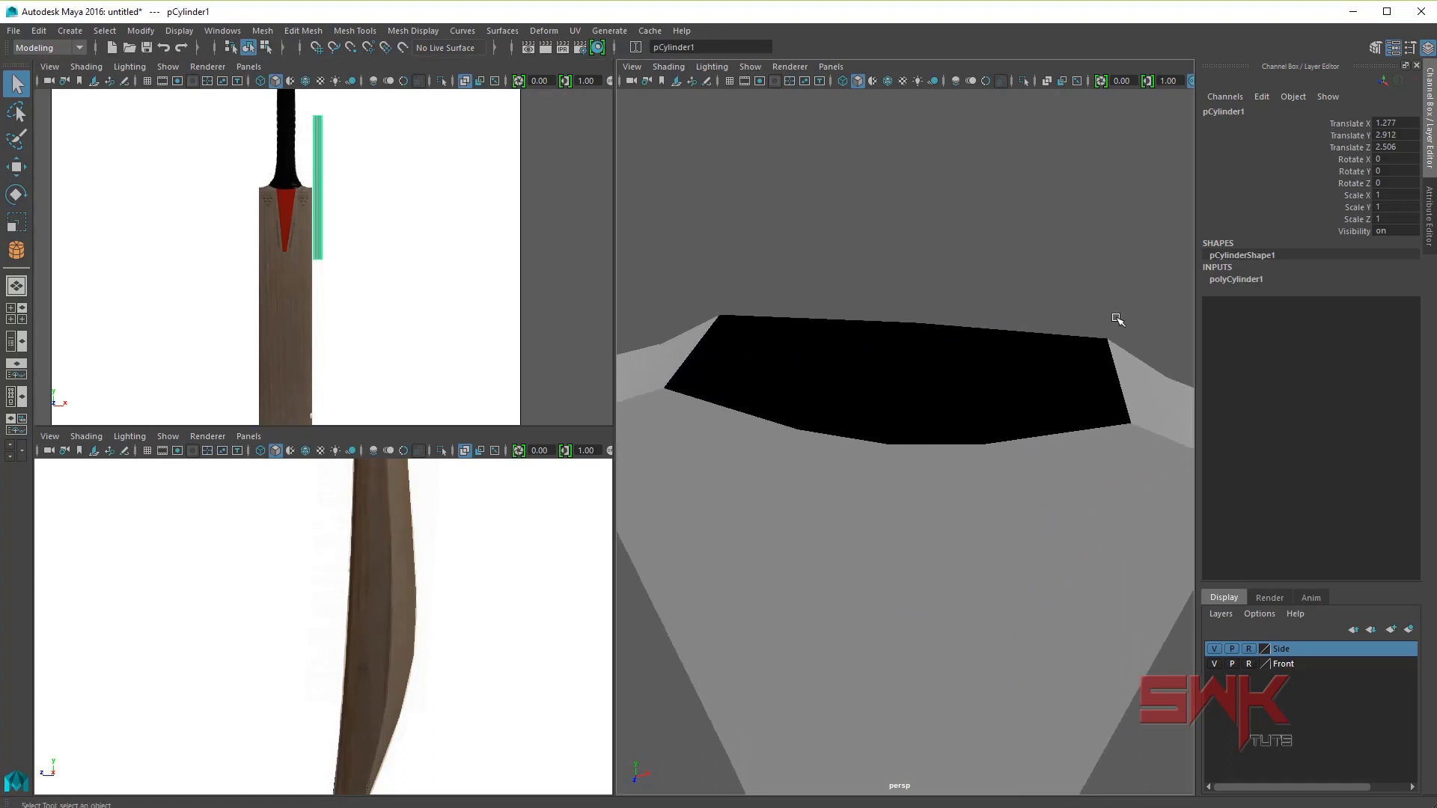
{"action": "left_click", "coordinate": [1222, 277]}
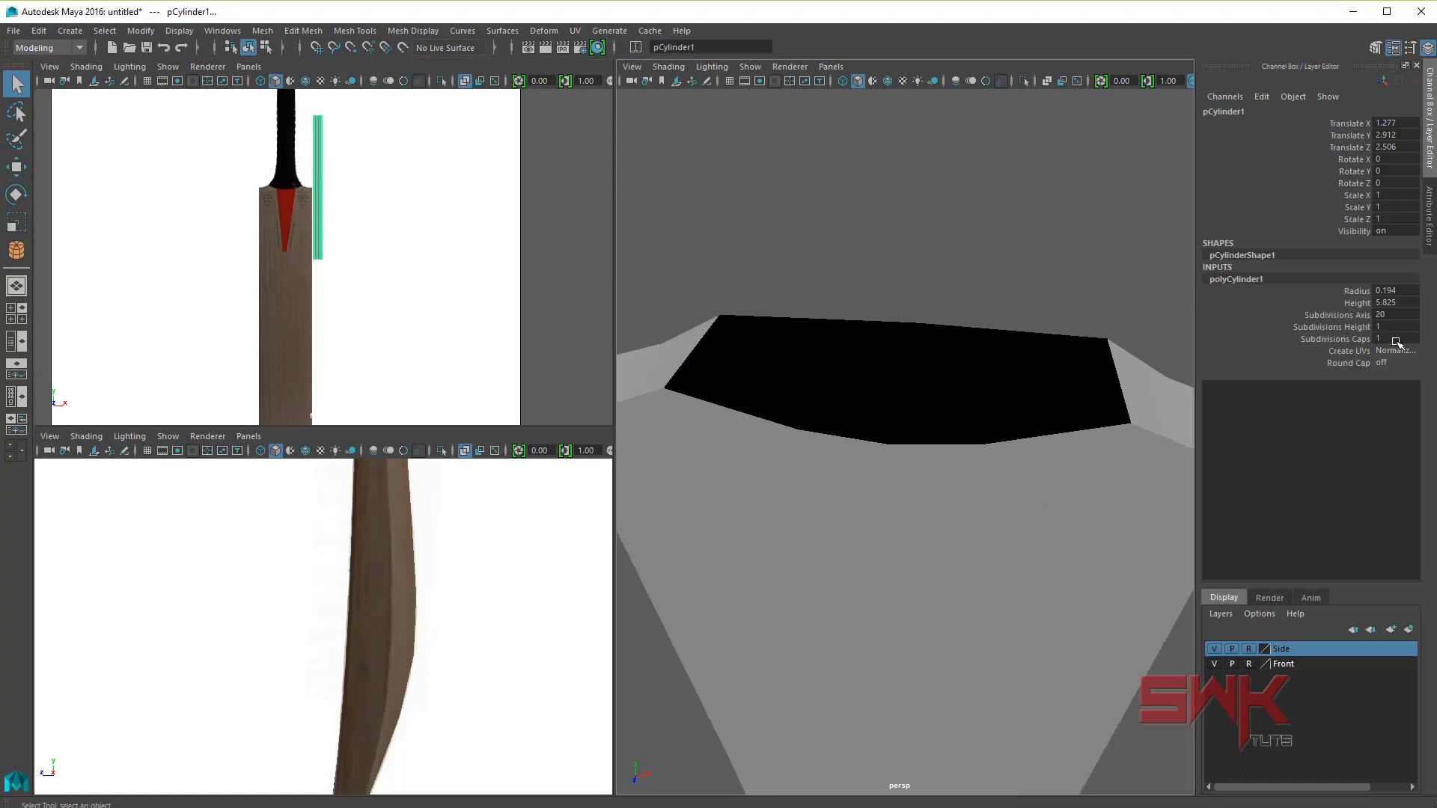
{"action": "left_click", "coordinate": [1396, 315]}
{"action": "type", "text": "4"}
{"action": "key", "text": "Return"}
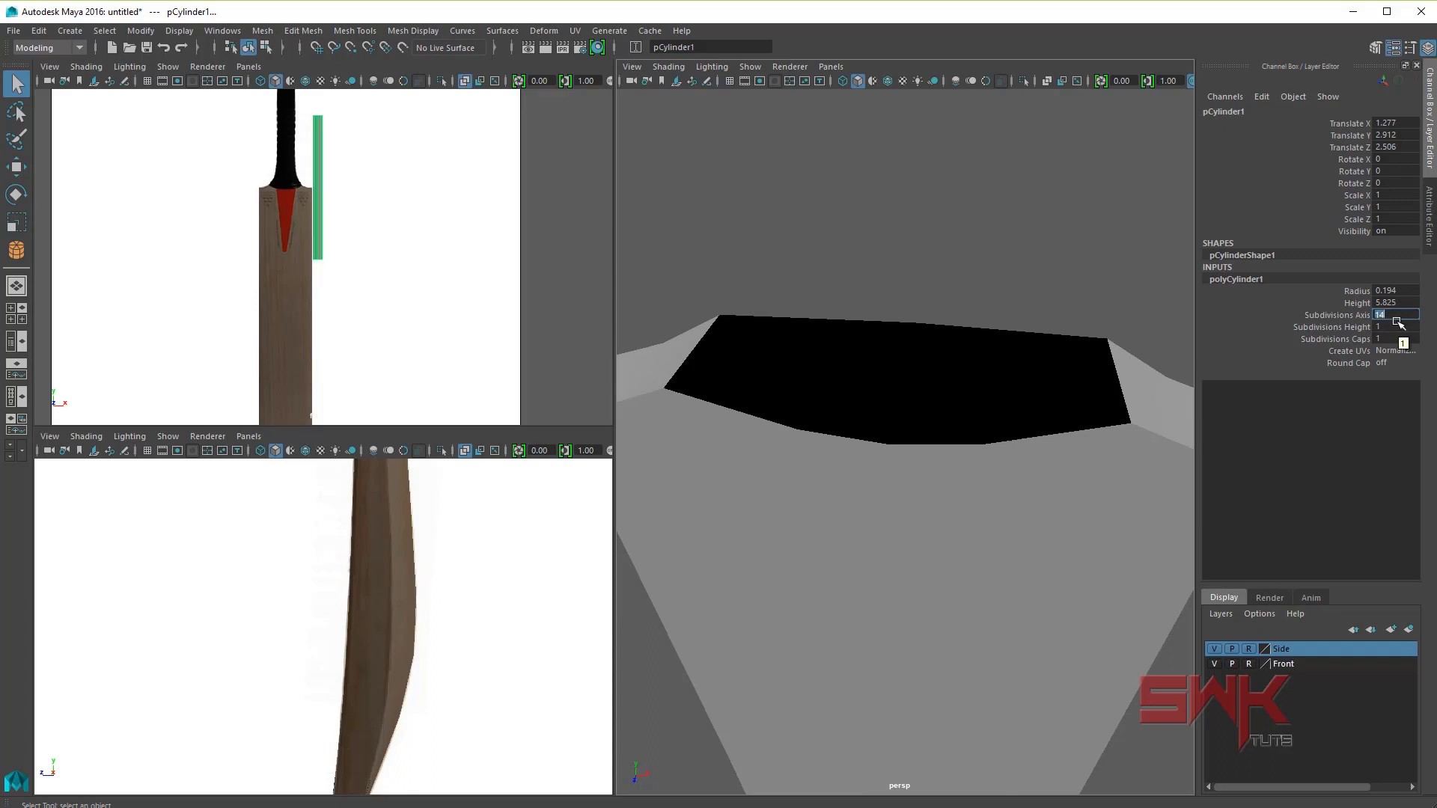
Step: Move the cylinder onto the bat handle in the front view
{"action": "left_click", "coordinate": [464, 288]}
{"action": "left_click", "coordinate": [318, 165]}
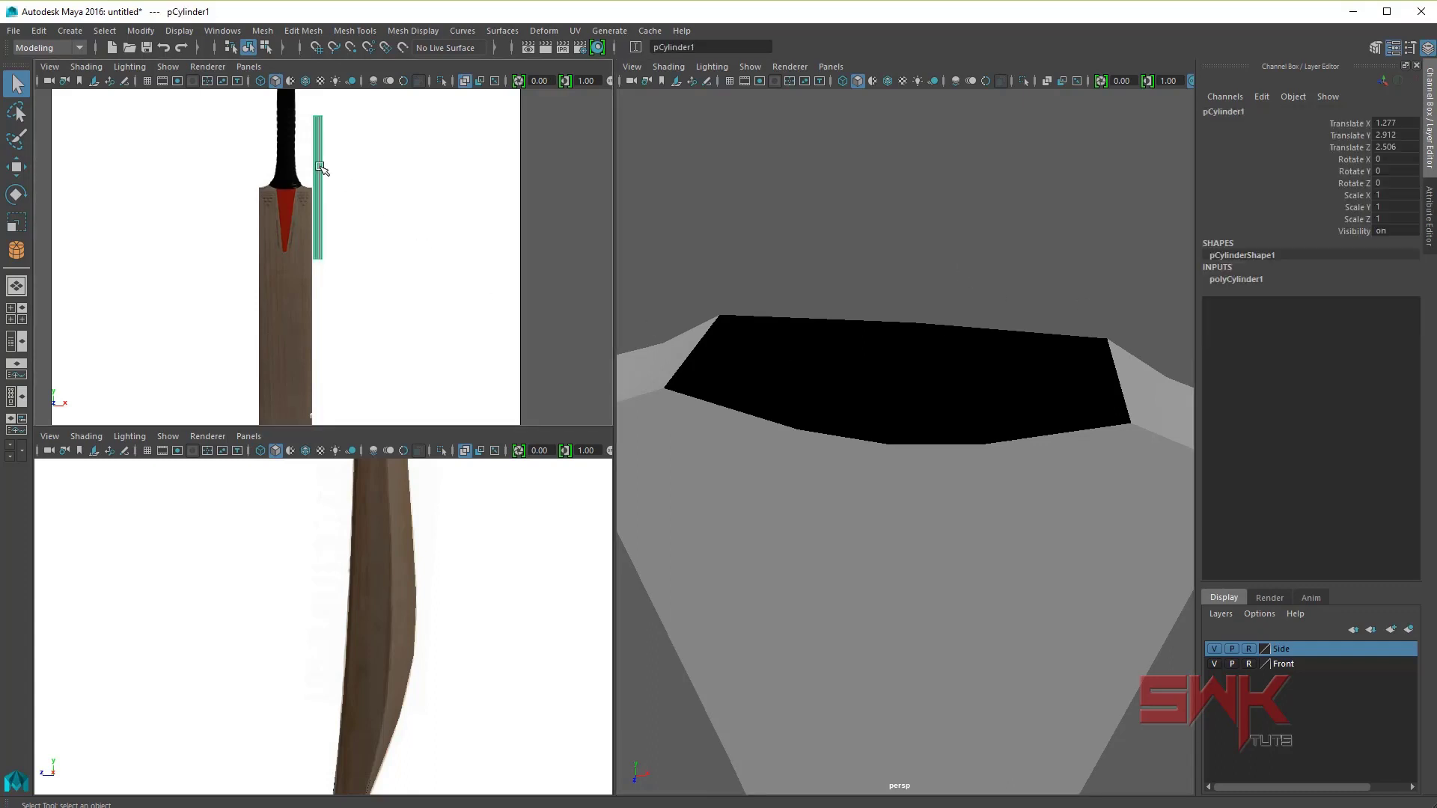
{"action": "middle_click_drag", "start_coordinate": [342, 185], "coordinate": [359, 320], "text": "alt"}
{"action": "key", "text": "space"}
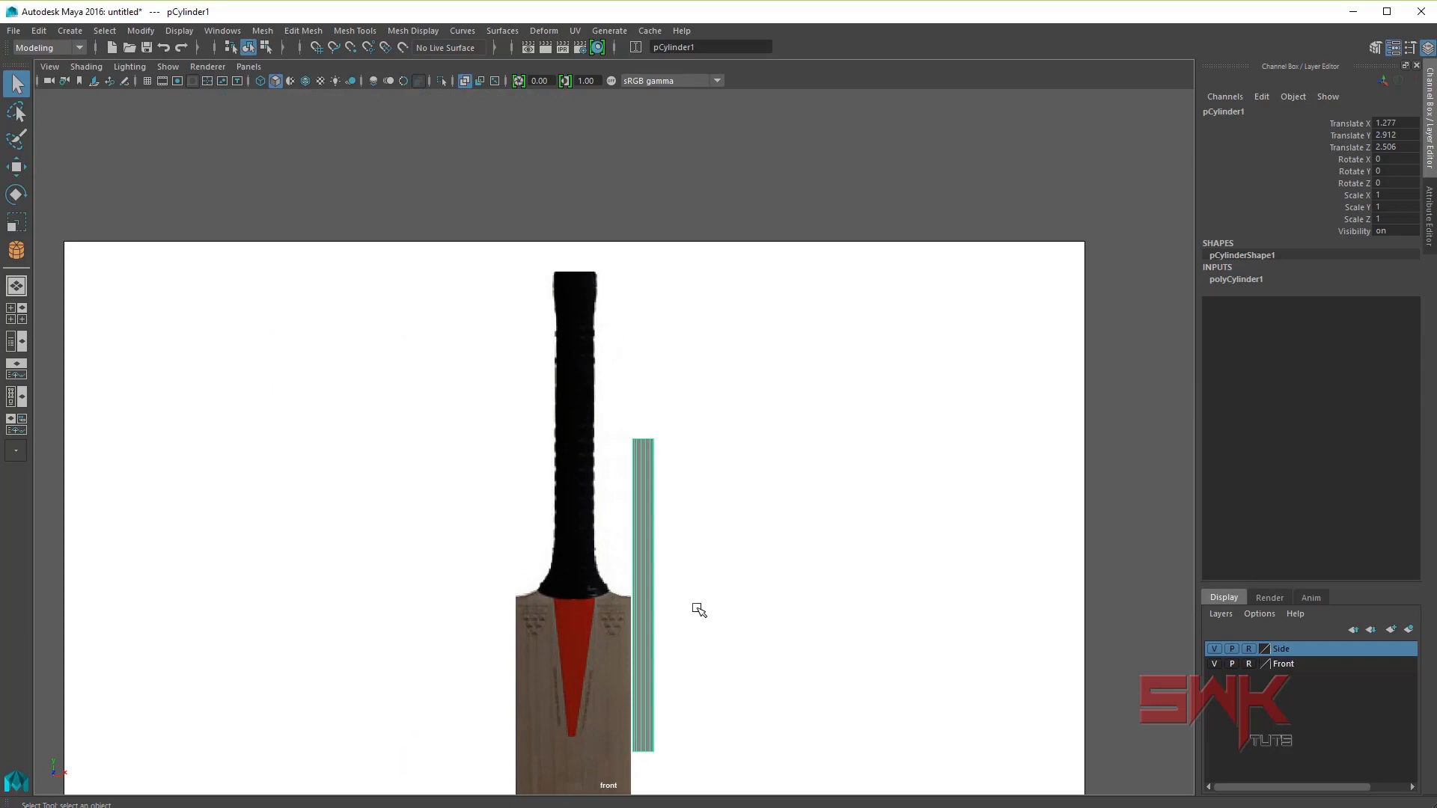
{"action": "key", "text": "w"}
{"action": "mouse_move", "coordinate": [650, 594]}
{"action": "left_mouse_down"}
{"action": "mouse_move", "coordinate": [584, 497]}
{"action": "mouse_move", "coordinate": [571, 412]}
{"action": "left_mouse_up"}
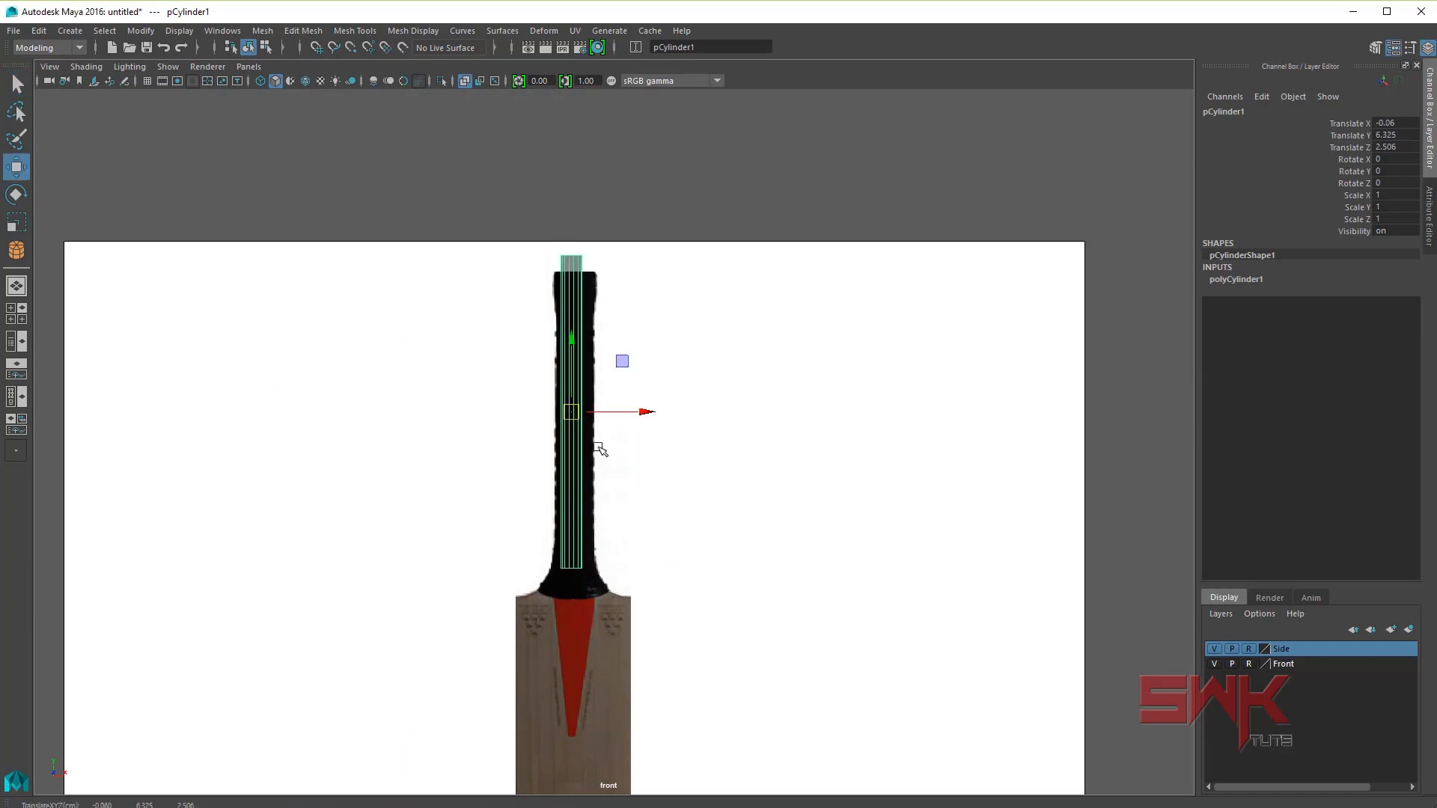
{"action": "key", "text": "space"}
{"action": "key", "text": "space"}
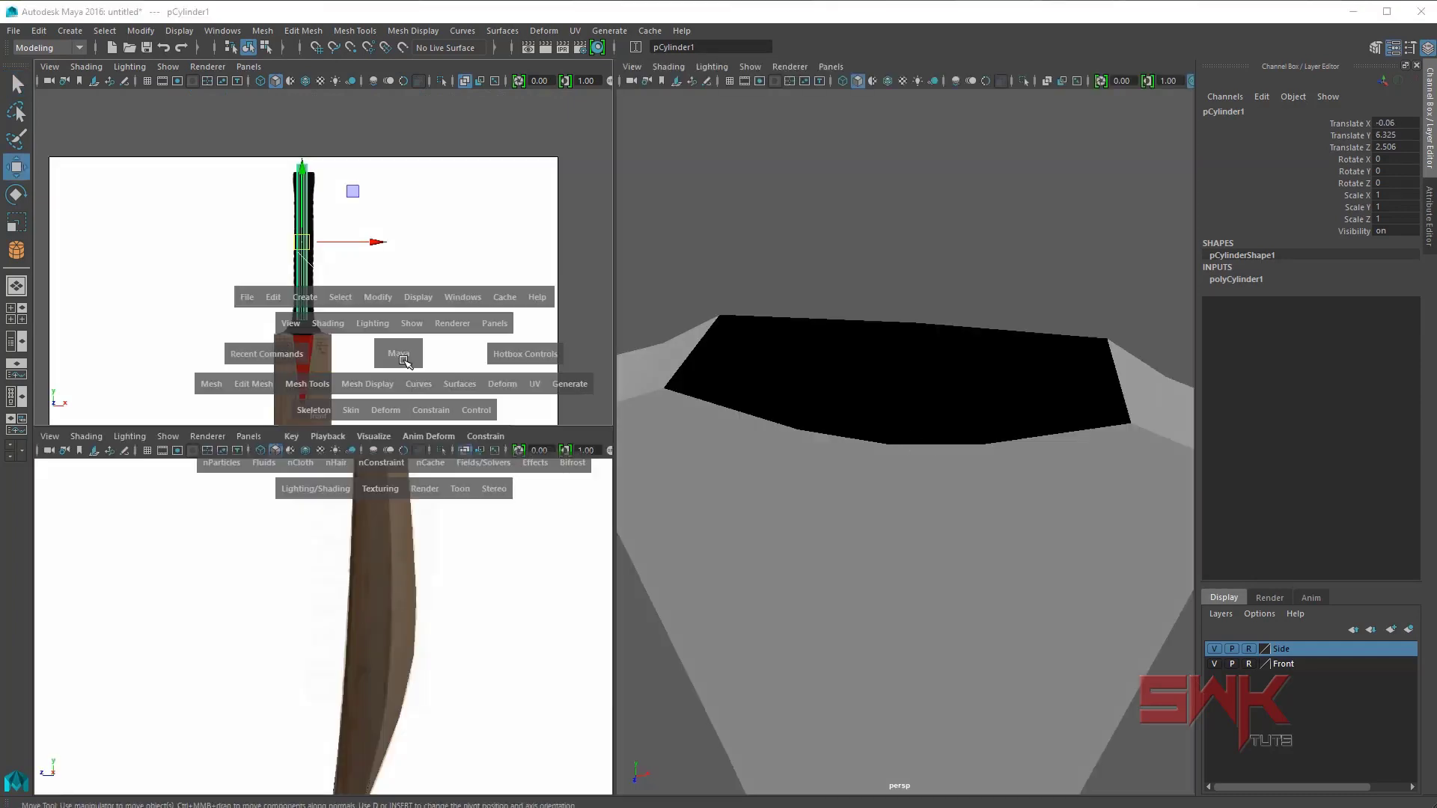
Step: Widen the cylinder radius to 0.394 and give it 2 cap subdivisions
{"action": "scroll", "coordinate": [516, 393], "scroll_direction": "up", "scroll_amount": 3}
{"action": "scroll", "coordinate": [517, 392], "scroll_direction": "up", "scroll_amount": 2}
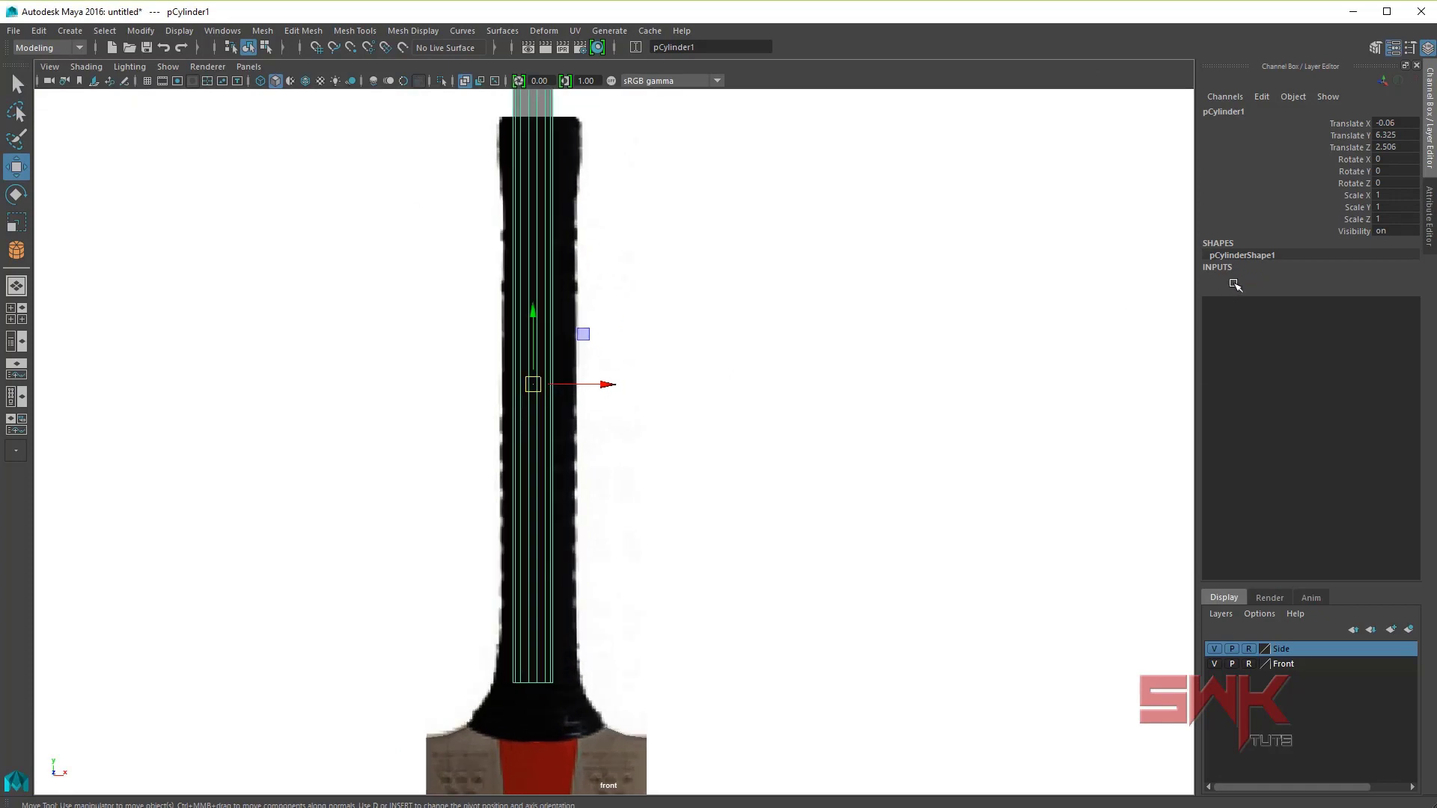
{"action": "left_click", "coordinate": [1234, 282]}
{"action": "left_click", "coordinate": [1356, 290]}
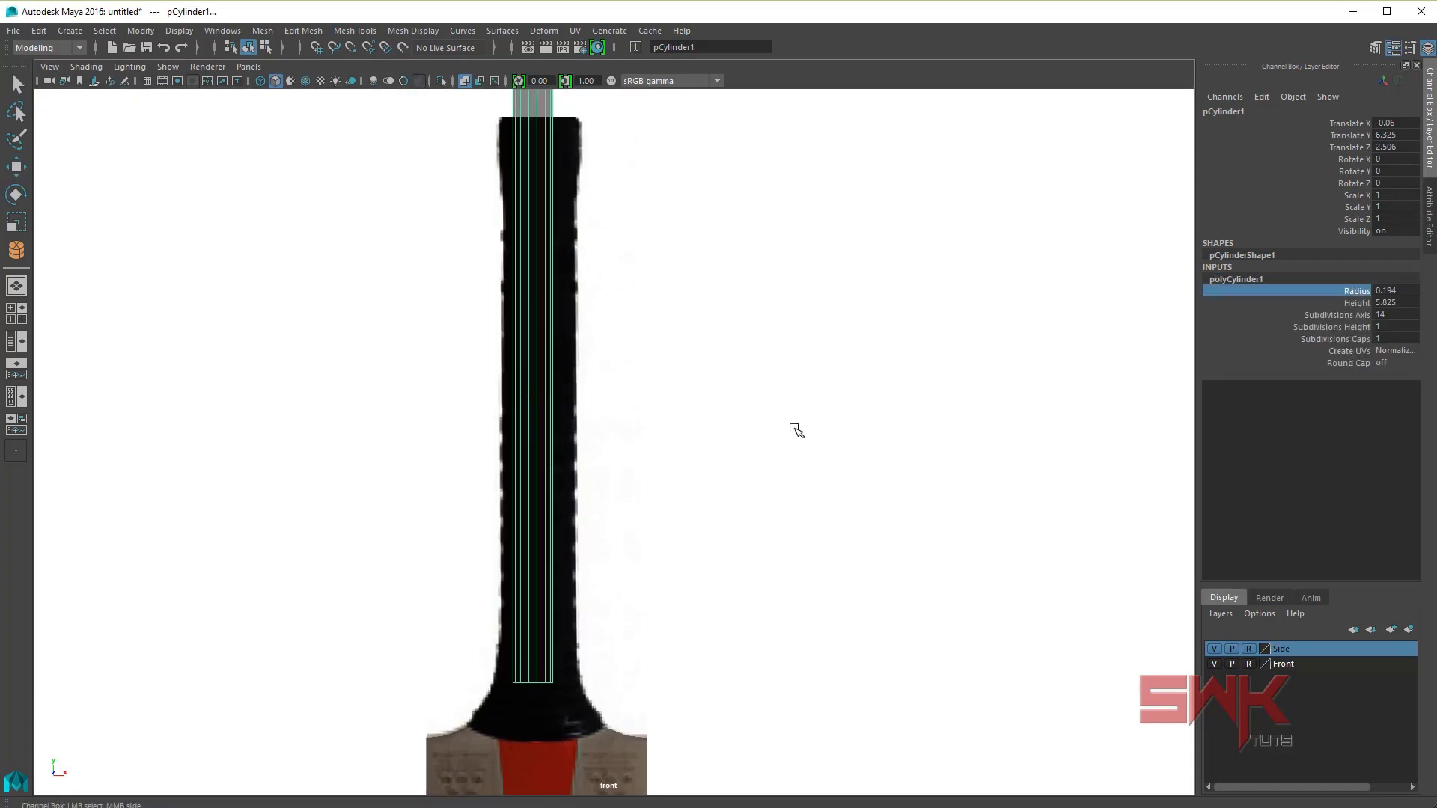
{"action": "middle_click_drag", "start_coordinate": [795, 430], "coordinate": [783, 413]}
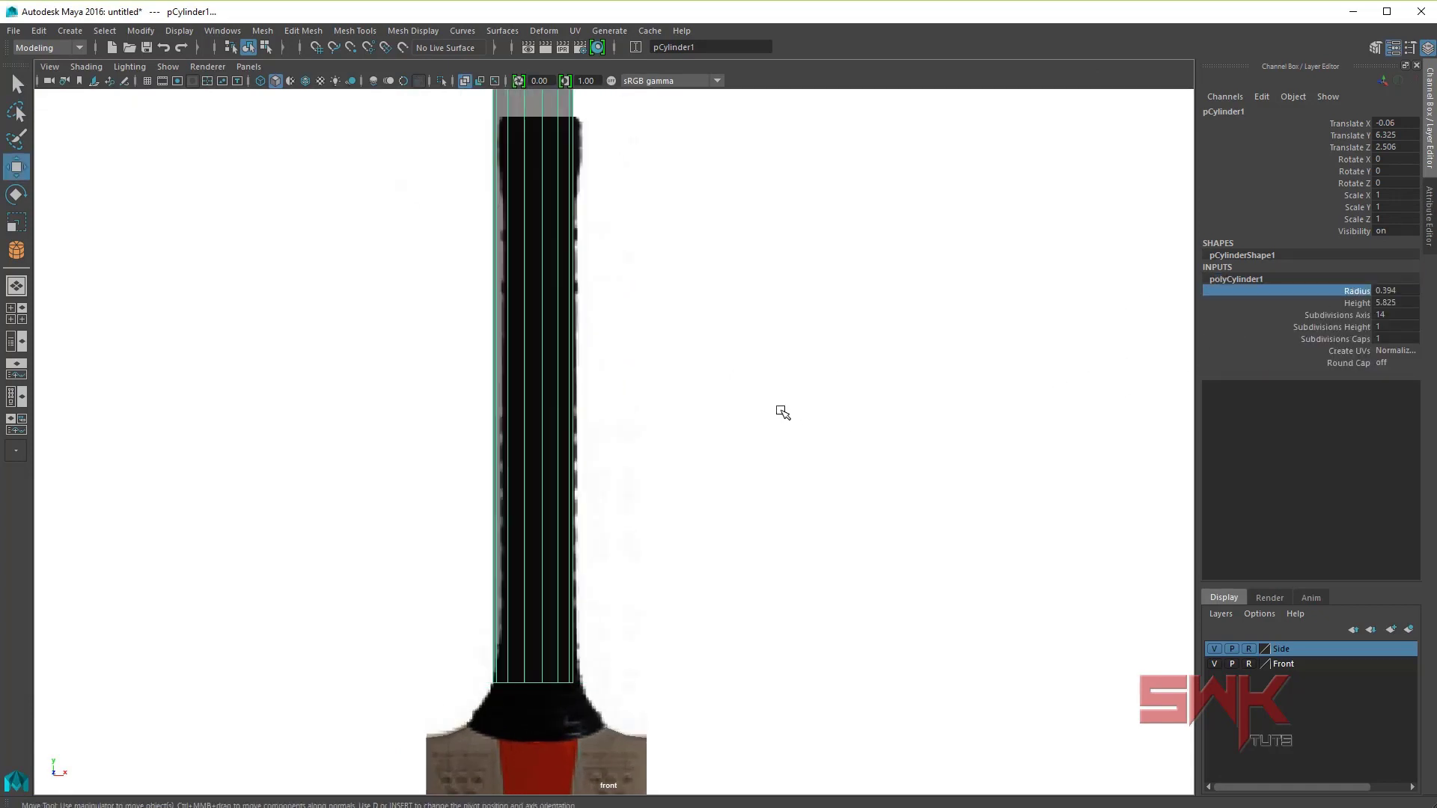
{"action": "left_click_drag", "start_coordinate": [603, 385], "coordinate": [612, 384]}
{"action": "key", "text": "space"}
{"action": "double_click", "coordinate": [1394, 339]}
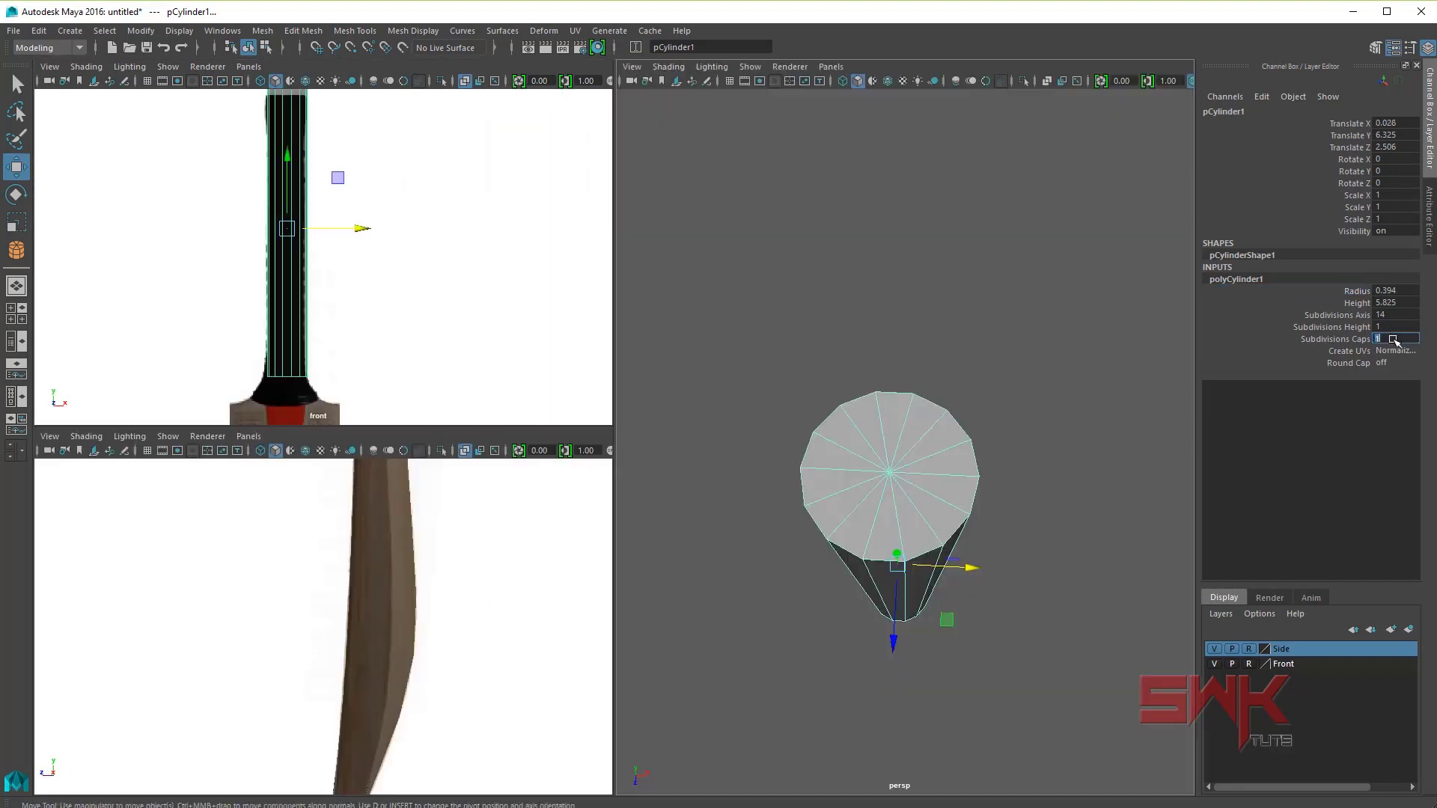
{"action": "type", "text": "2"}
{"action": "key", "text": "Return"}
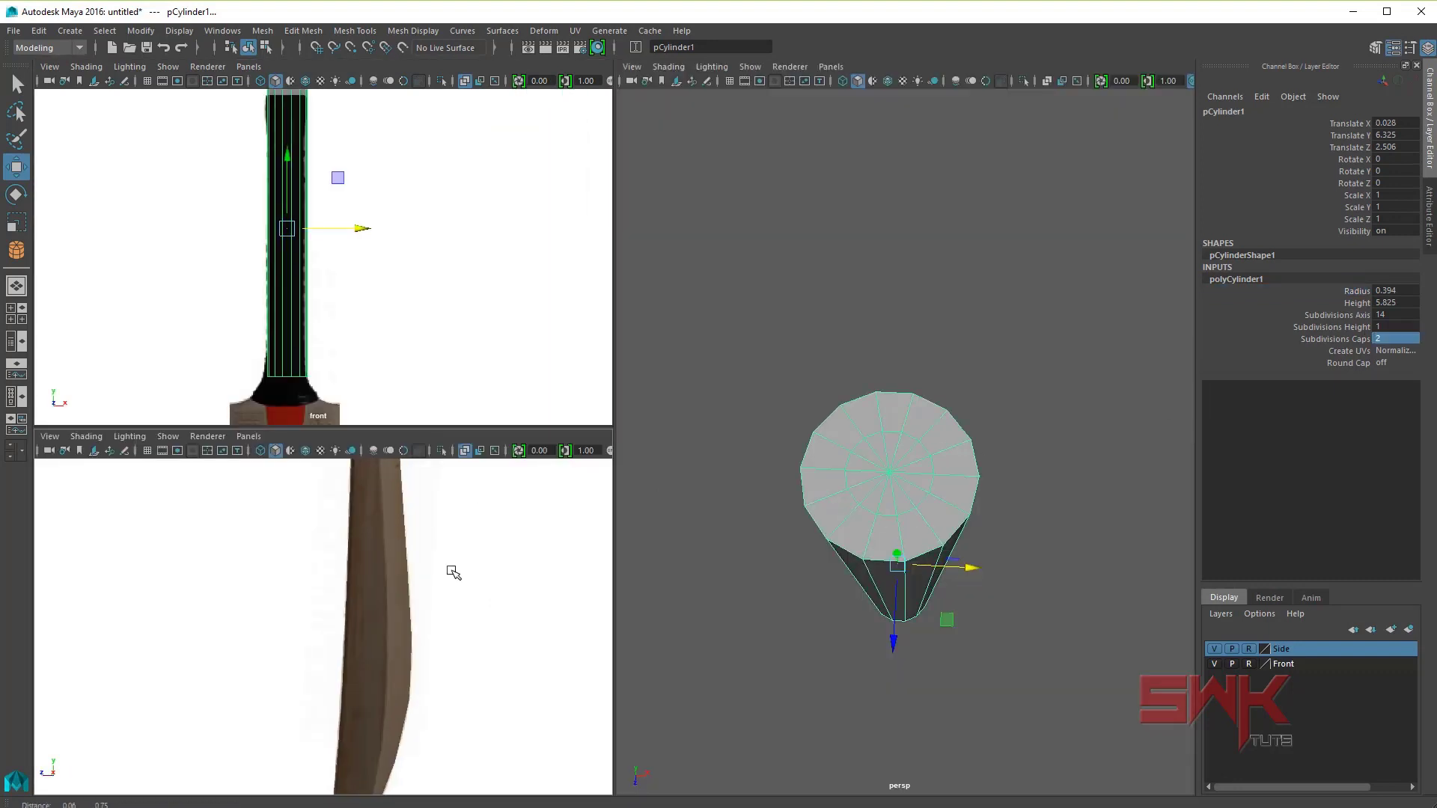
Step: Slide the cylinder along Z to about 0.052 over the handle in the side view
{"action": "key", "text": "space"}
{"action": "scroll", "coordinate": [633, 475], "scroll_direction": "down", "scroll_amount": 2}
{"action": "middle_click_drag", "start_coordinate": [457, 132], "coordinate": [449, 428], "text": "alt"}
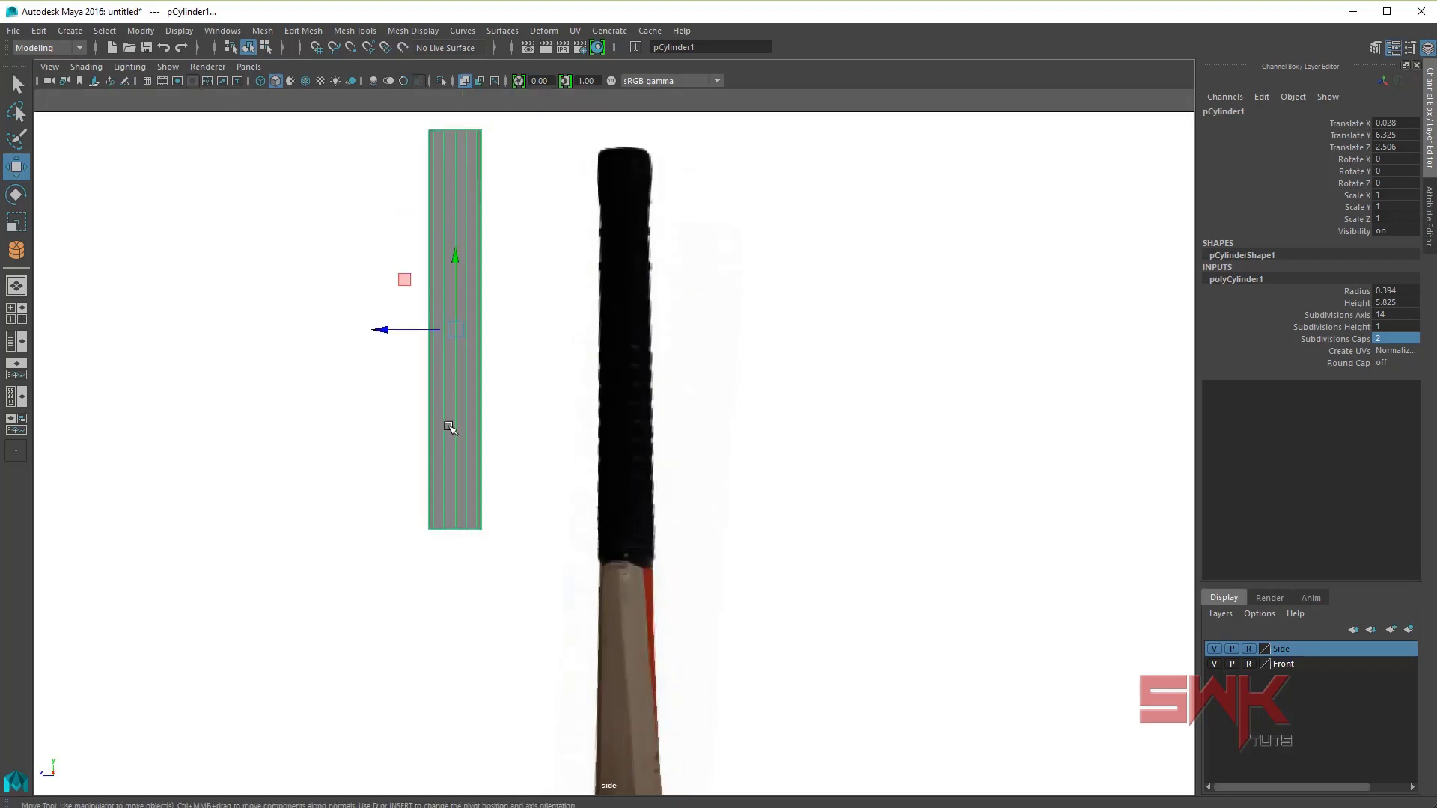
{"action": "left_click_drag", "start_coordinate": [397, 334], "coordinate": [554, 334]}
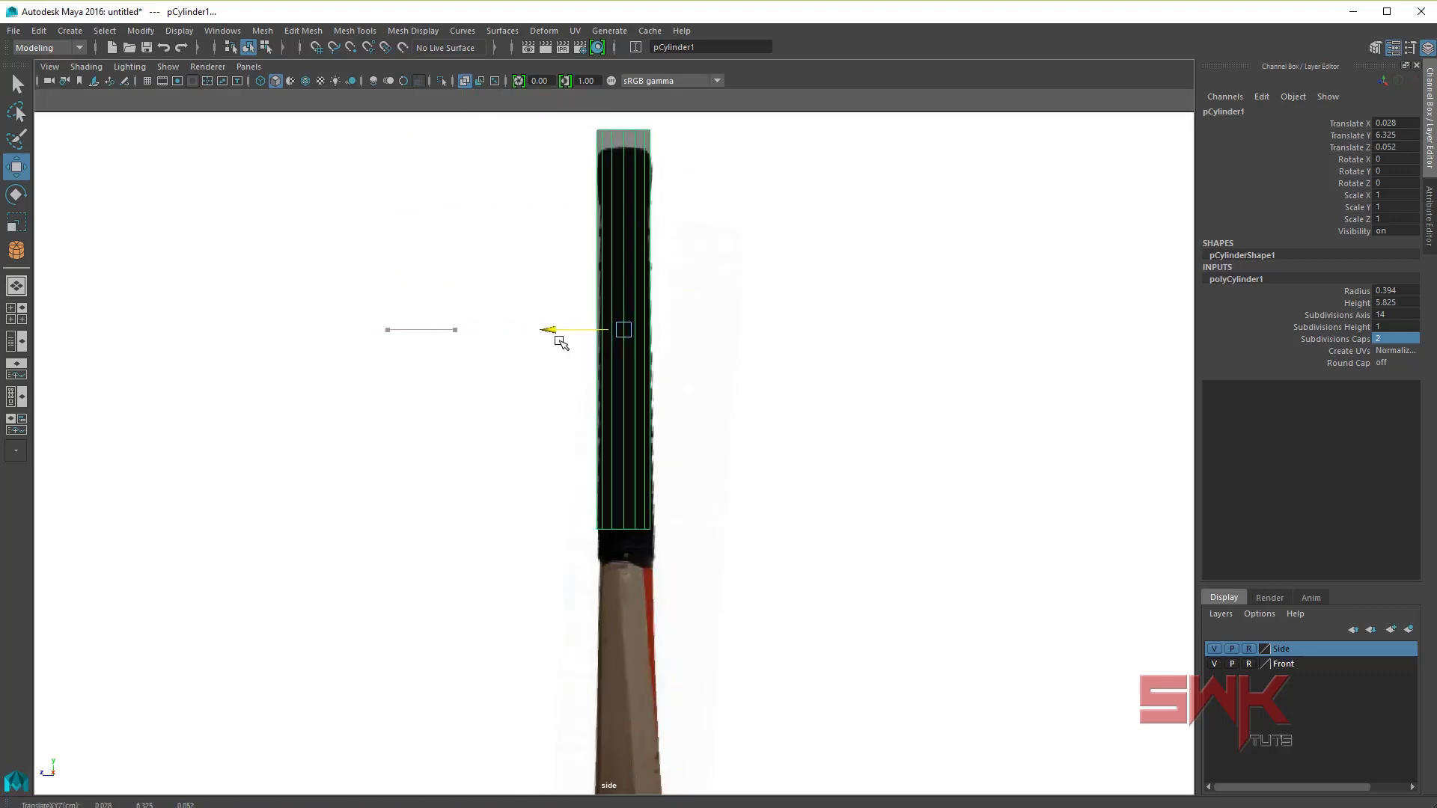
{"action": "key", "text": "space"}
{"action": "key", "text": "space"}
{"action": "scroll", "coordinate": [524, 299], "scroll_direction": "down", "scroll_amount": 1}
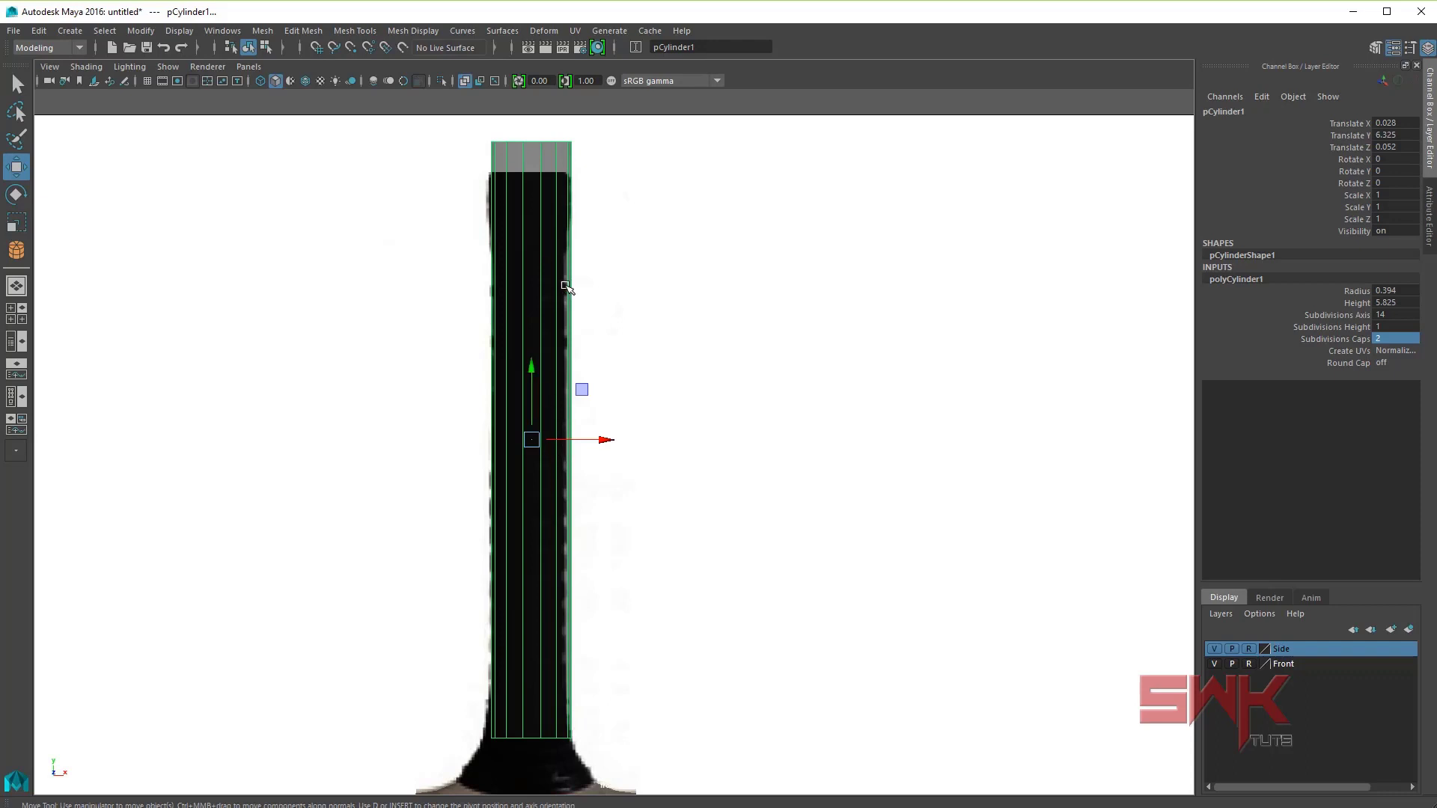
Step: Fit the cylinder's top and bottom vertex rings to the handle's top and shoulder
{"action": "right_click_drag", "start_coordinate": [565, 286], "coordinate": [483, 286]}
{"action": "left_click_drag", "start_coordinate": [417, 122], "coordinate": [605, 180]}
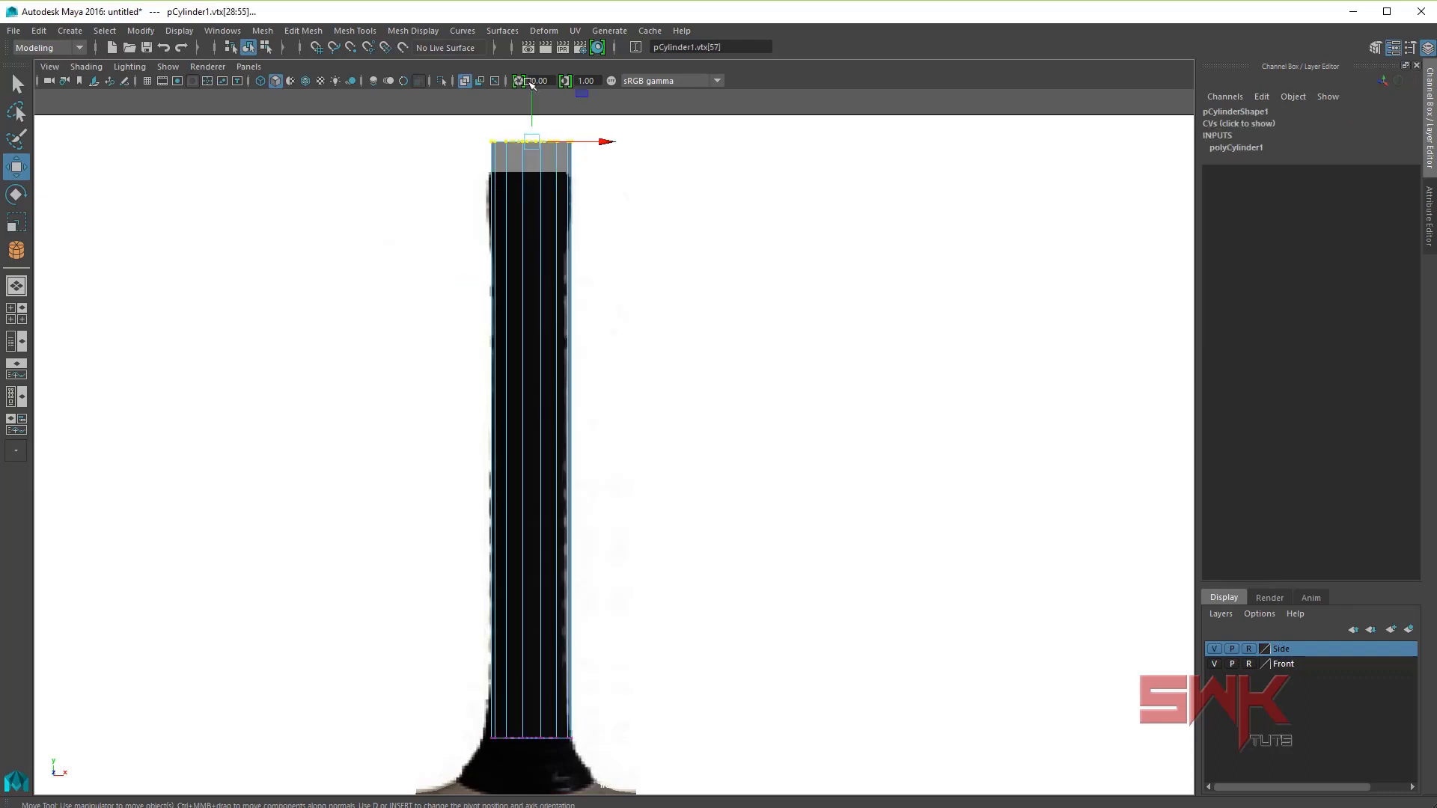
{"action": "left_click_drag", "start_coordinate": [529, 99], "coordinate": [530, 133]}
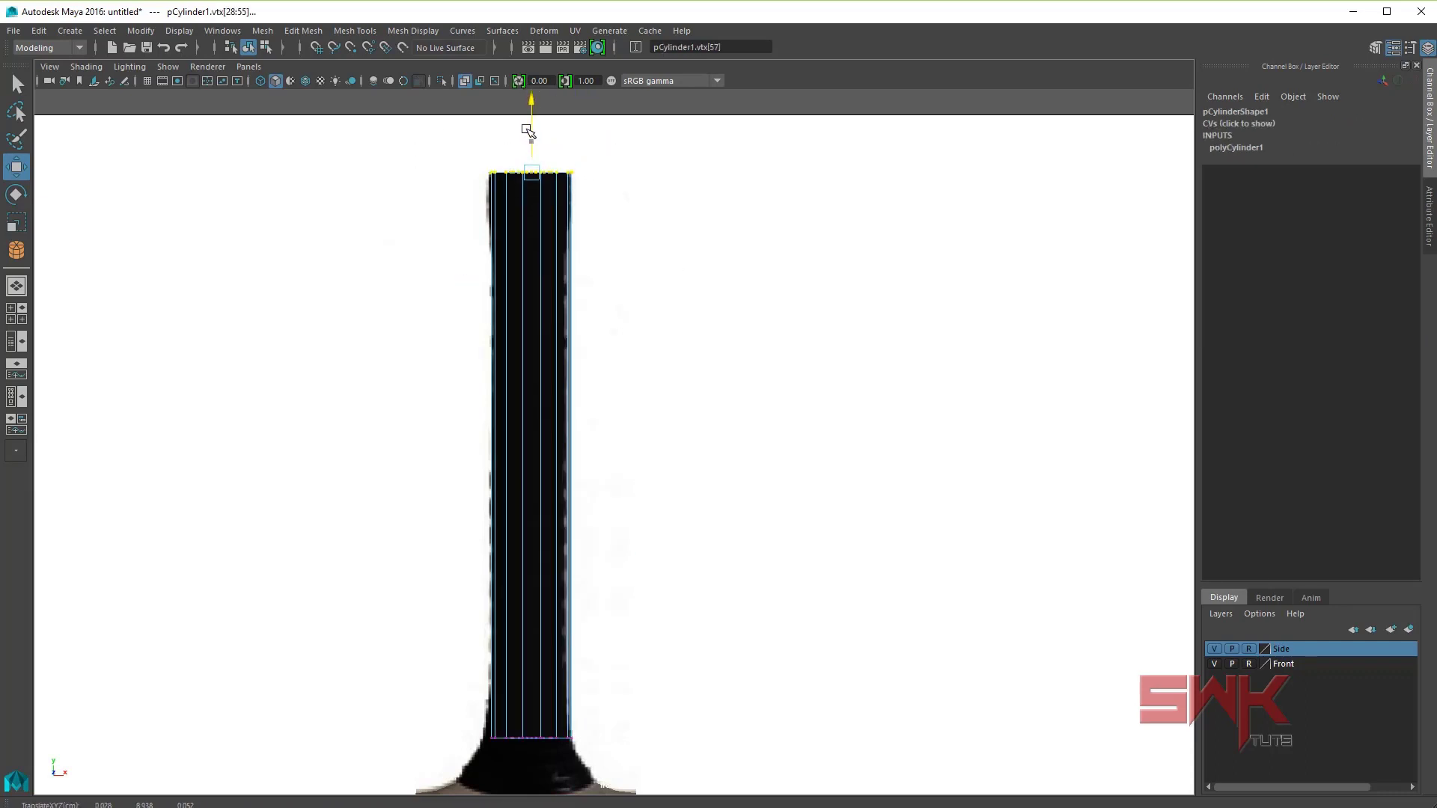
{"action": "middle_click_drag", "start_coordinate": [474, 669], "coordinate": [497, 497], "text": "alt"}
{"action": "left_click_drag", "start_coordinate": [513, 516], "coordinate": [685, 608]}
{"action": "scroll", "coordinate": [621, 524], "scroll_direction": "up", "scroll_amount": 2}
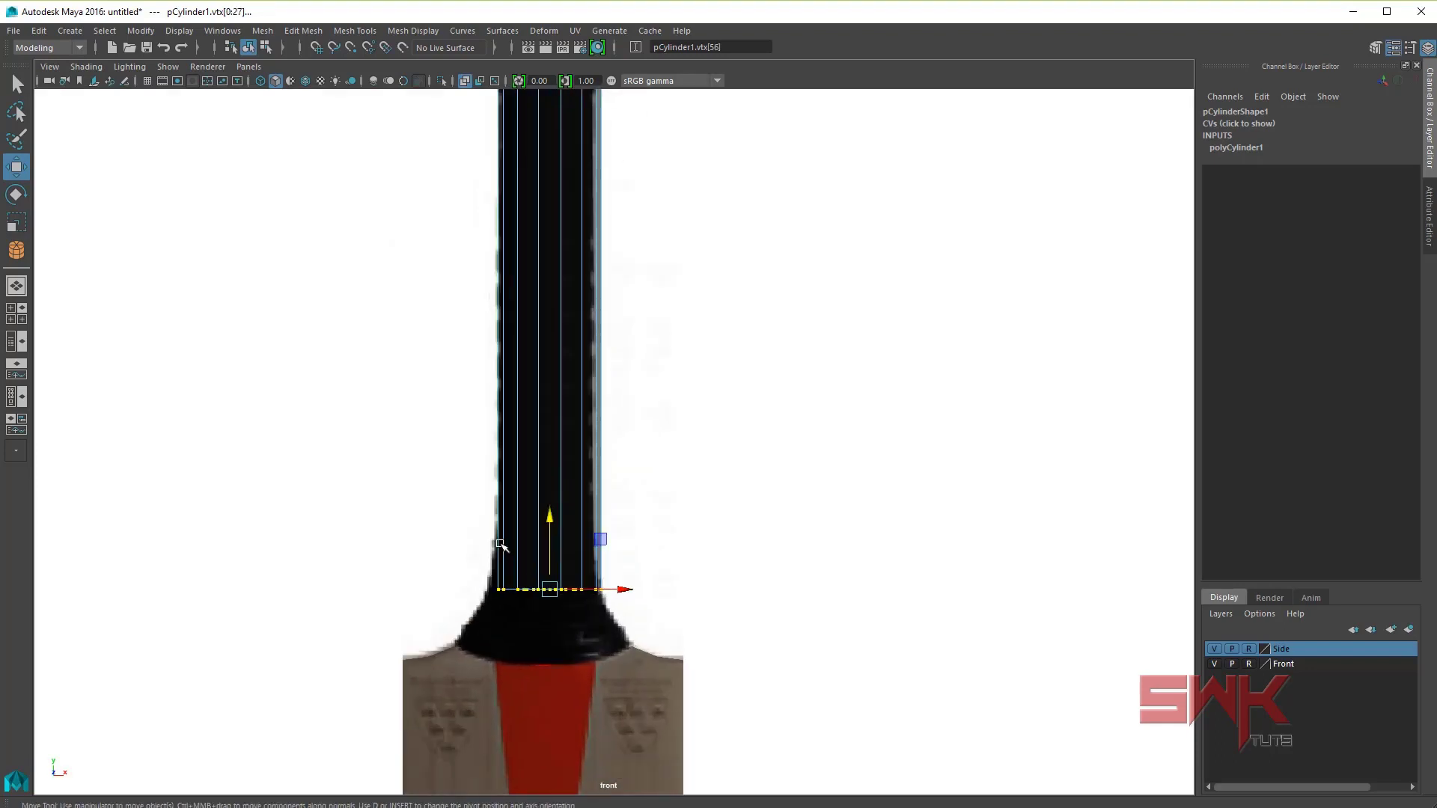
{"action": "left_click_drag", "start_coordinate": [554, 518], "coordinate": [509, 473]}
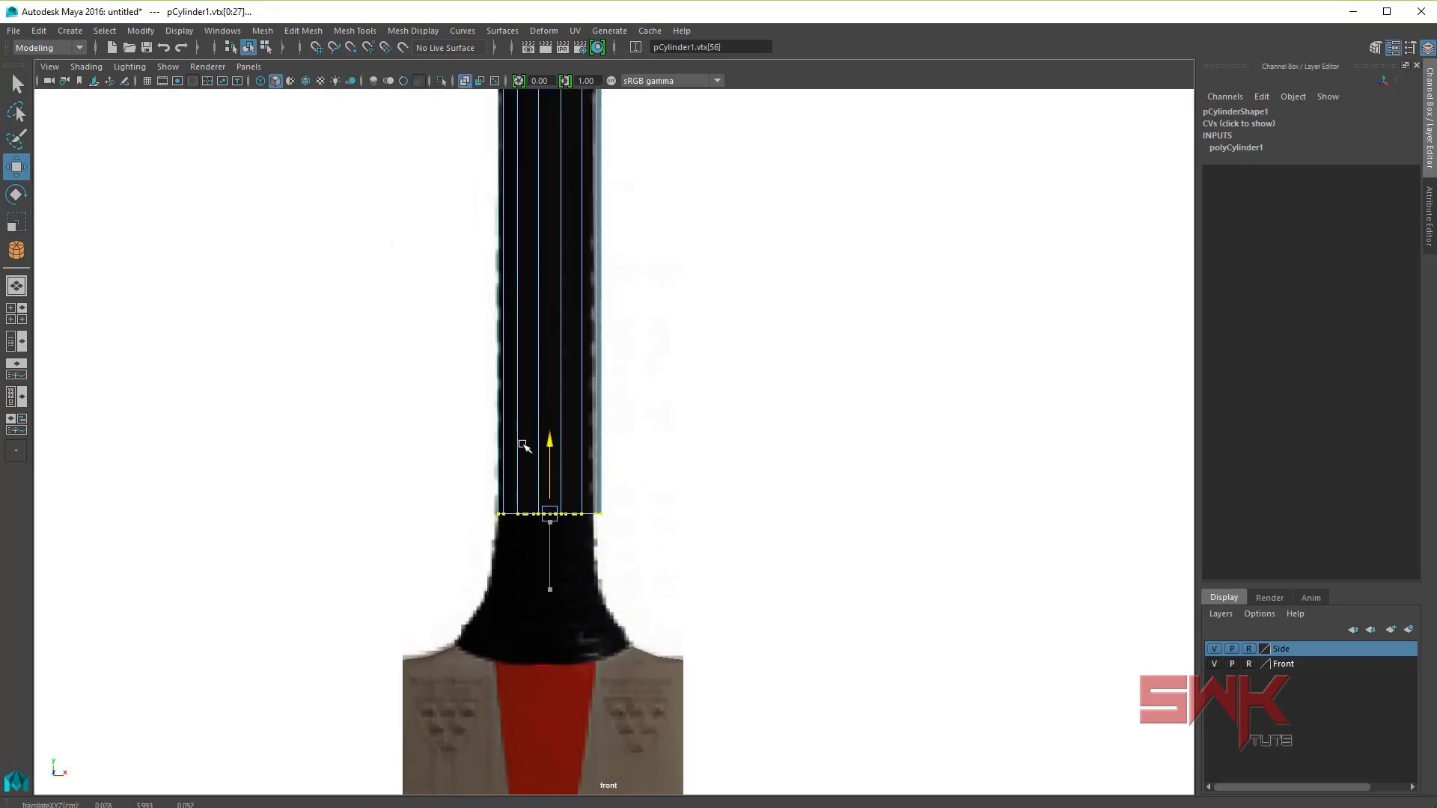
Step: Nudge the whole cylinder sideways to centre it on the handle
{"action": "right_click_drag", "start_coordinate": [595, 372], "coordinate": [657, 347]}
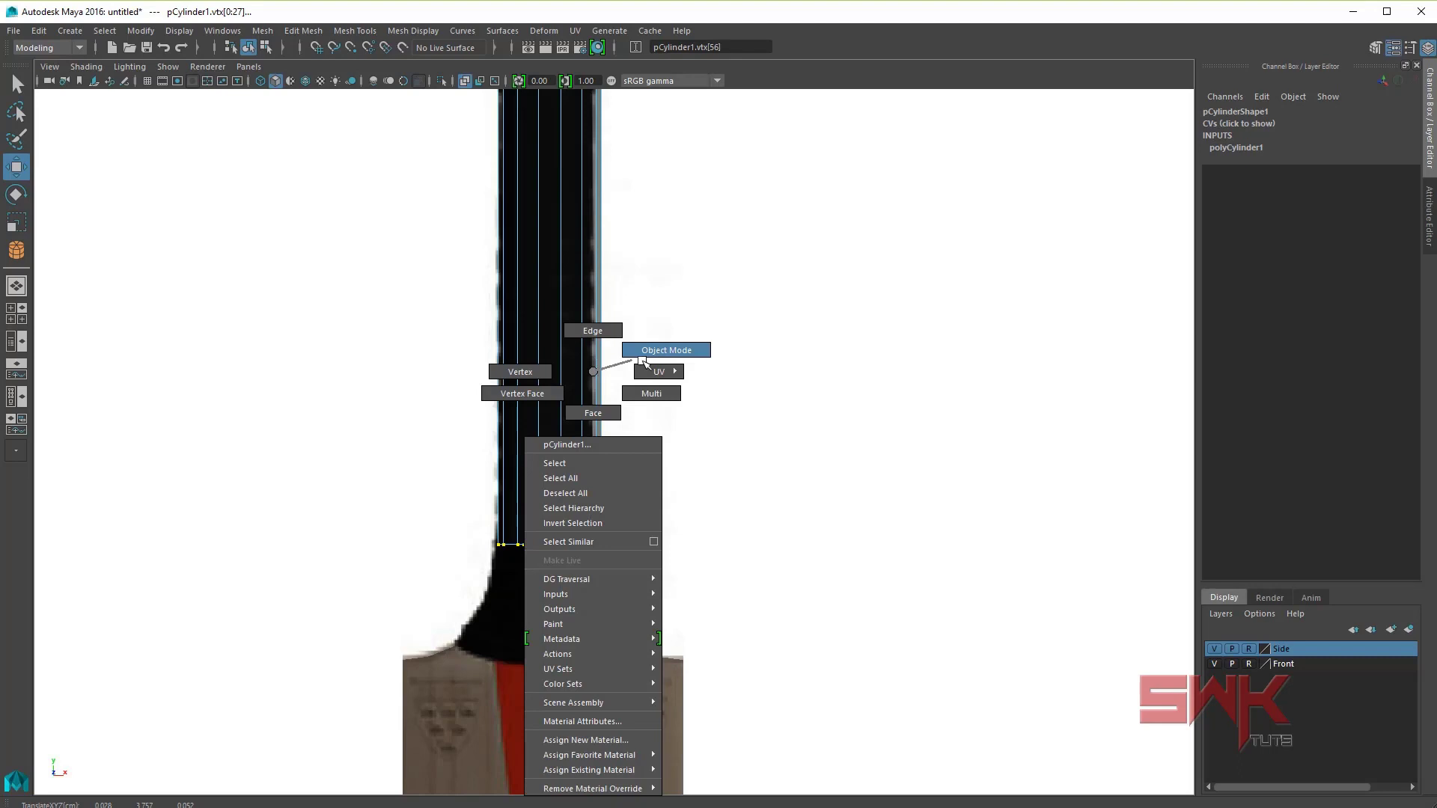
{"action": "left_click", "coordinate": [539, 348]}
{"action": "scroll", "coordinate": [587, 504], "scroll_direction": "up", "scroll_amount": 2}
{"action": "scroll", "coordinate": [605, 425], "scroll_direction": "up", "scroll_amount": 1}
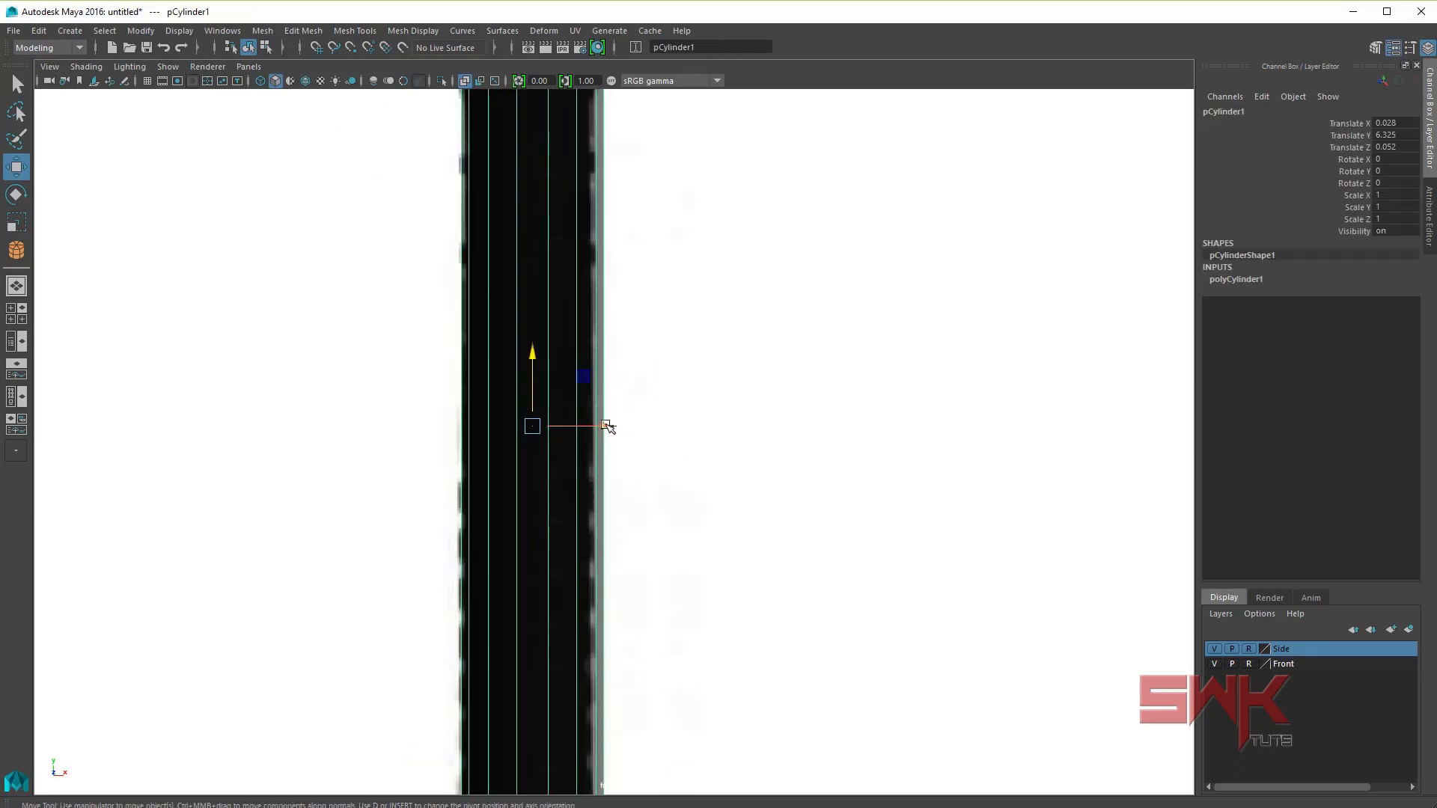
{"action": "left_click_drag", "start_coordinate": [608, 426], "coordinate": [603, 429]}
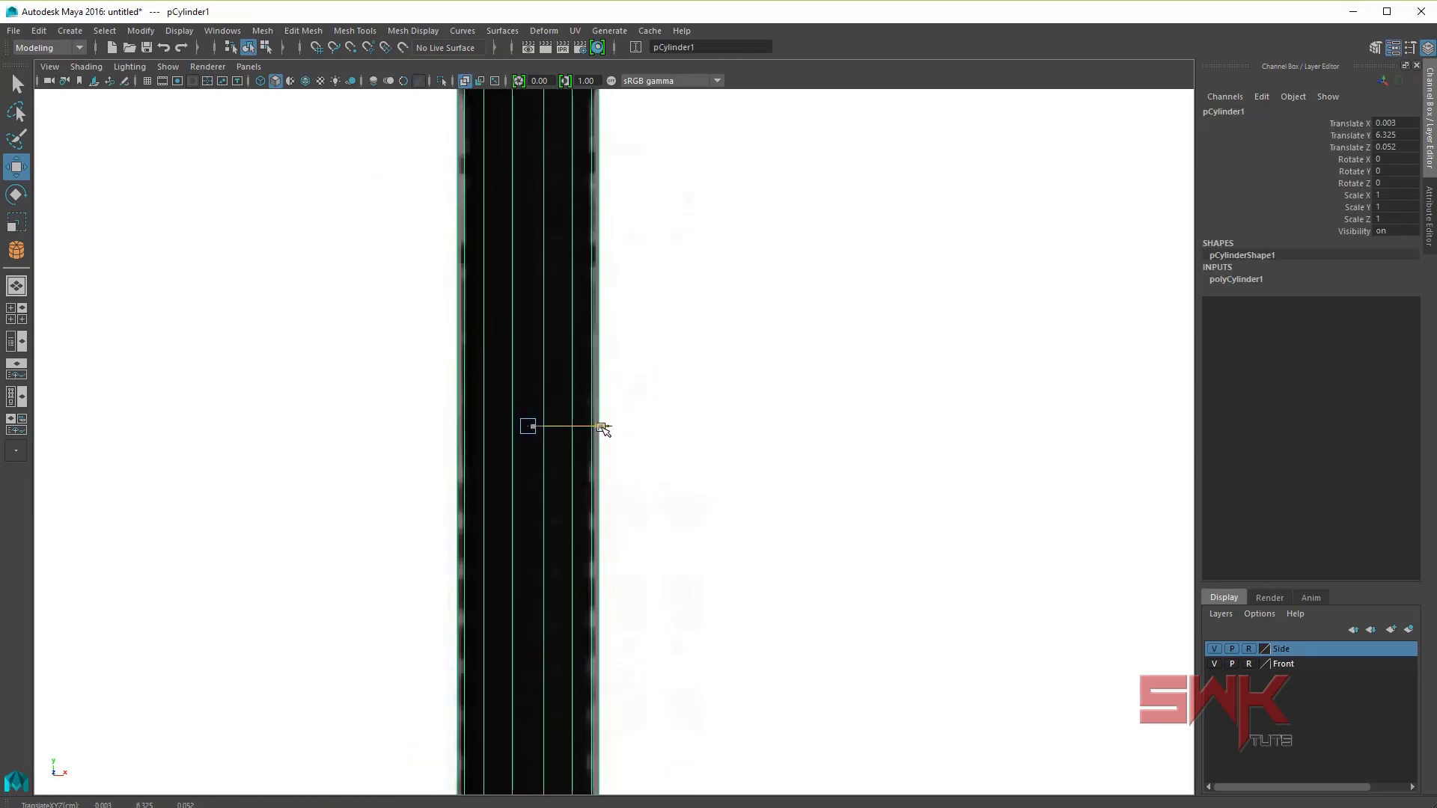
Step: Delete the cylinder's bottom cap faces
{"action": "key", "text": "space"}
{"action": "key", "text": "space"}
{"action": "mouse_move", "coordinate": [828, 498]}
{"action": "left_mouse_down", "text": "alt"}
{"action": "mouse_move", "coordinate": [776, 469]}
{"action": "mouse_move", "coordinate": [731, 471]}
{"action": "mouse_move", "coordinate": [709, 359]}
{"action": "mouse_move", "coordinate": [681, 530]}
{"action": "left_mouse_up", "text": "alt"}
{"action": "right_click_drag", "start_coordinate": [616, 400], "coordinate": [615, 437]}
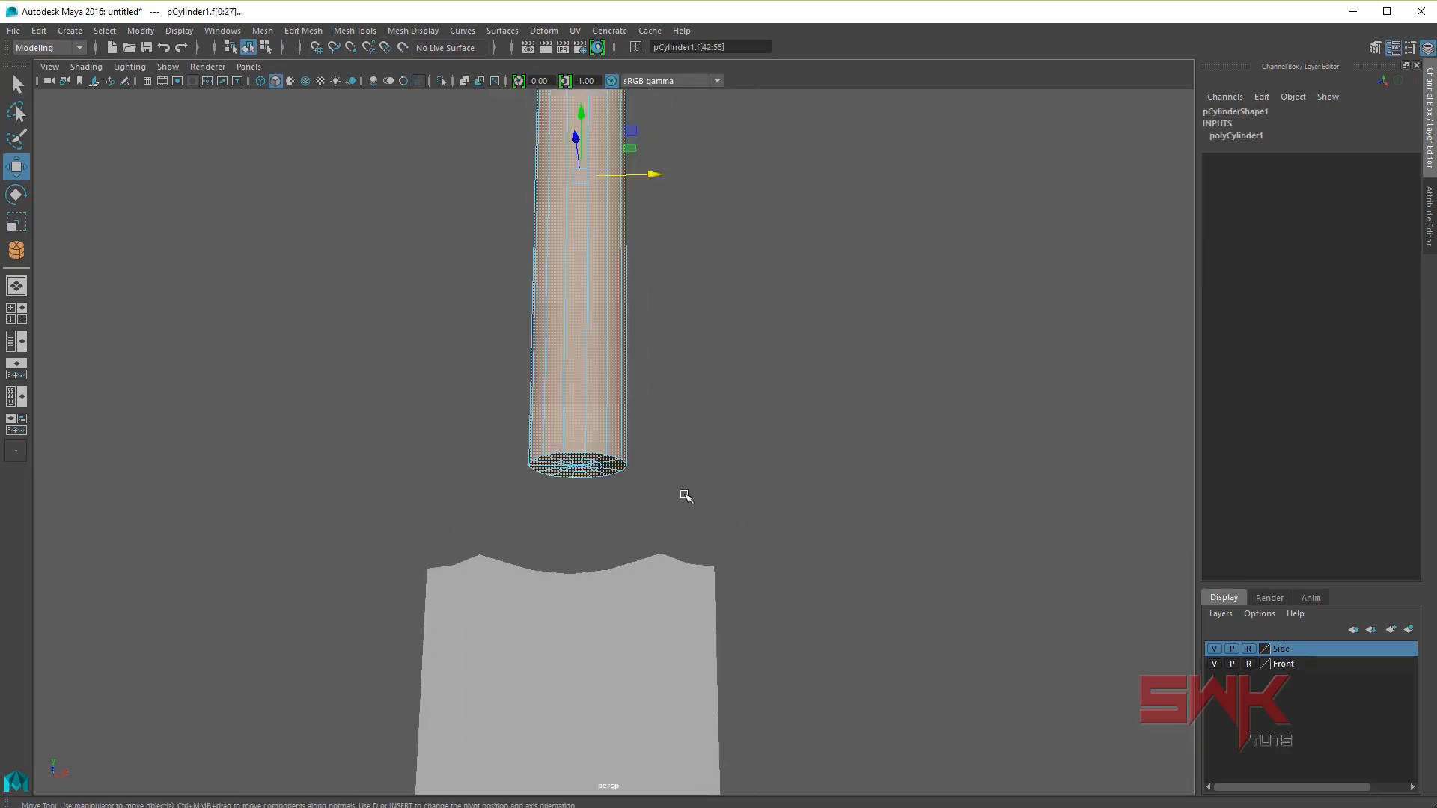
{"action": "mouse_move", "coordinate": [743, 292]}
{"action": "left_mouse_down"}
{"action": "mouse_move", "coordinate": [481, 323]}
{"action": "mouse_move", "coordinate": [692, 473]}
{"action": "left_mouse_up"}
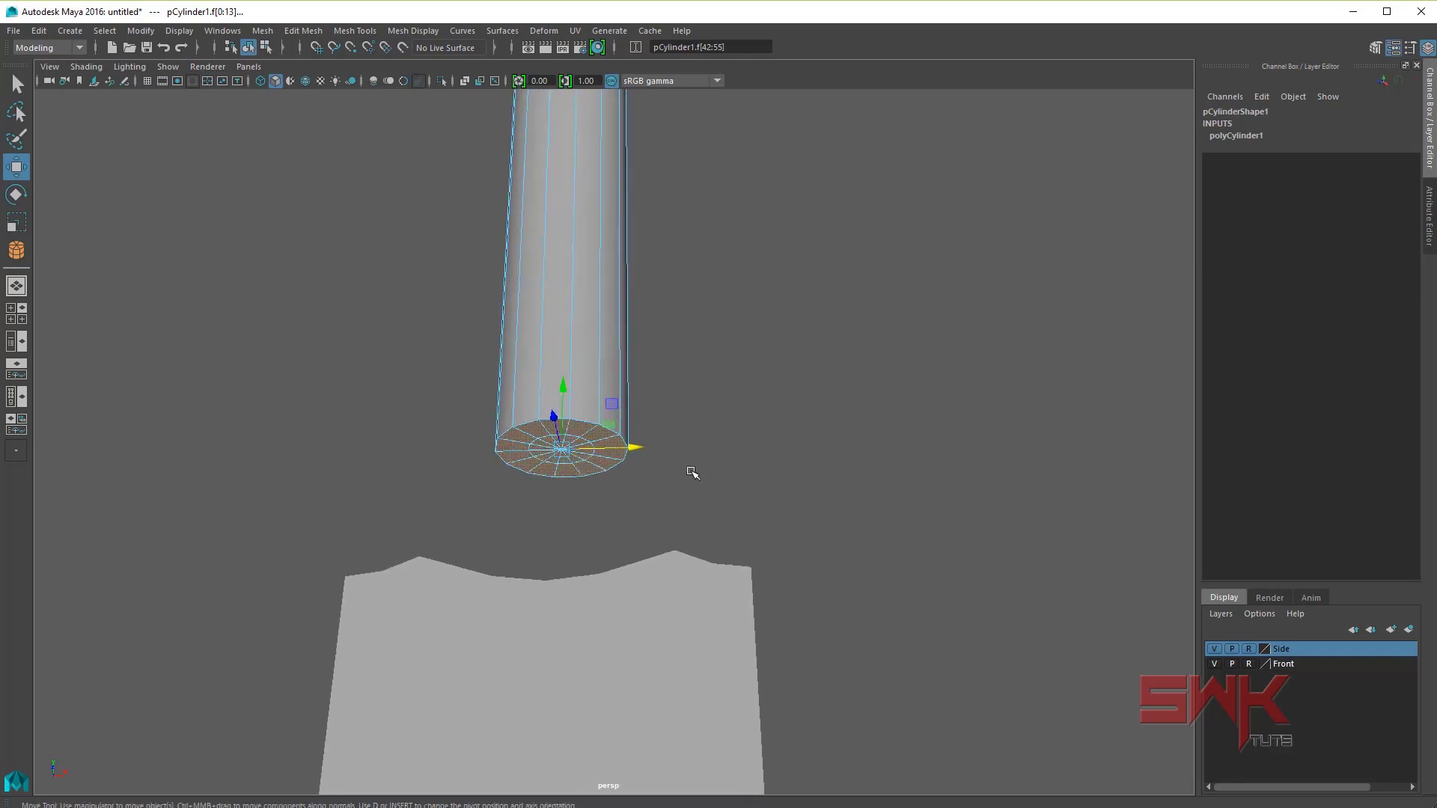
{"action": "key", "text": "Delete"}
Step: Lower the open bottom edge loop onto the blade's shoulder in the front view
{"action": "right_click_drag", "start_coordinate": [552, 352], "coordinate": [552, 314]}
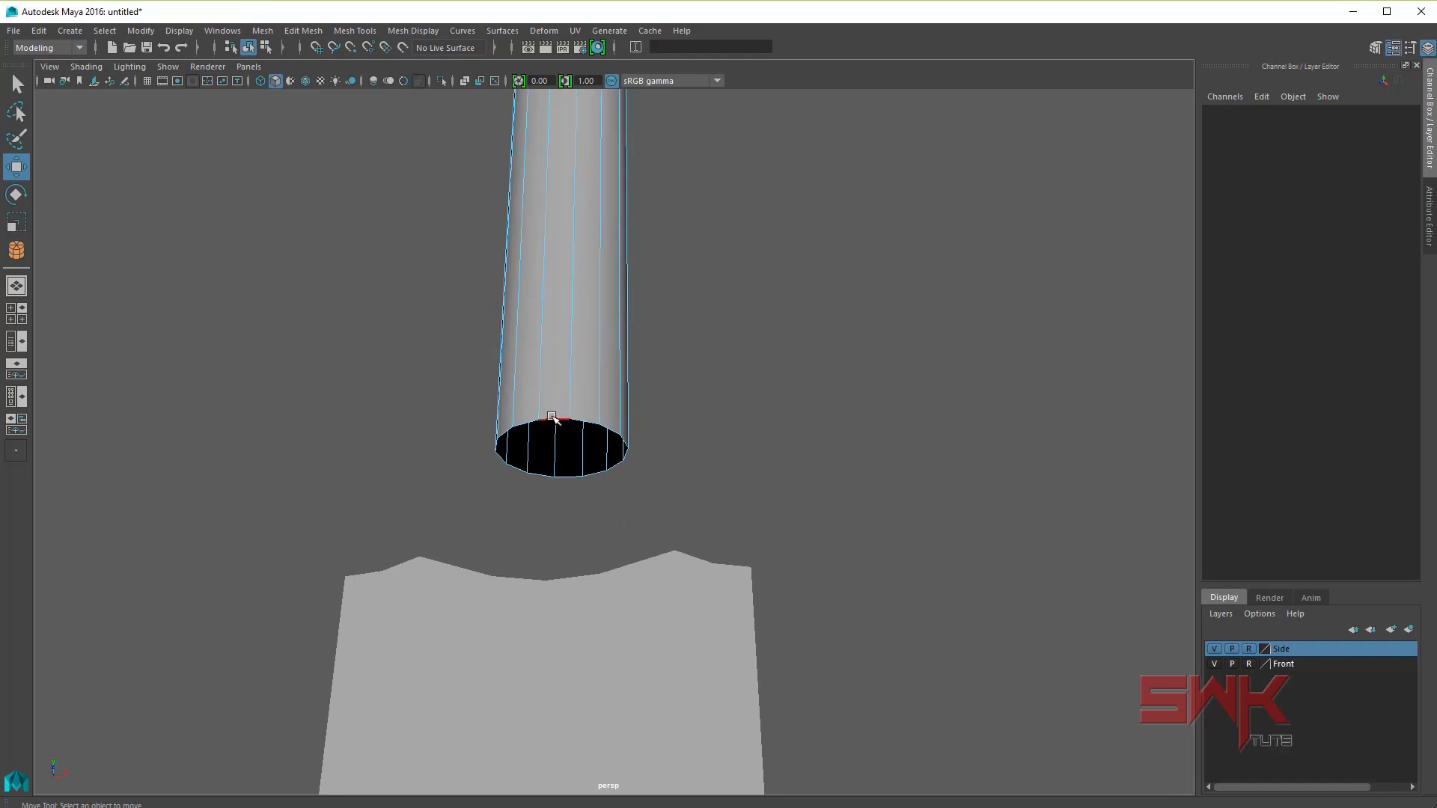
{"action": "double_click", "coordinate": [551, 416]}
{"action": "key", "text": "space"}
{"action": "key", "text": "space"}
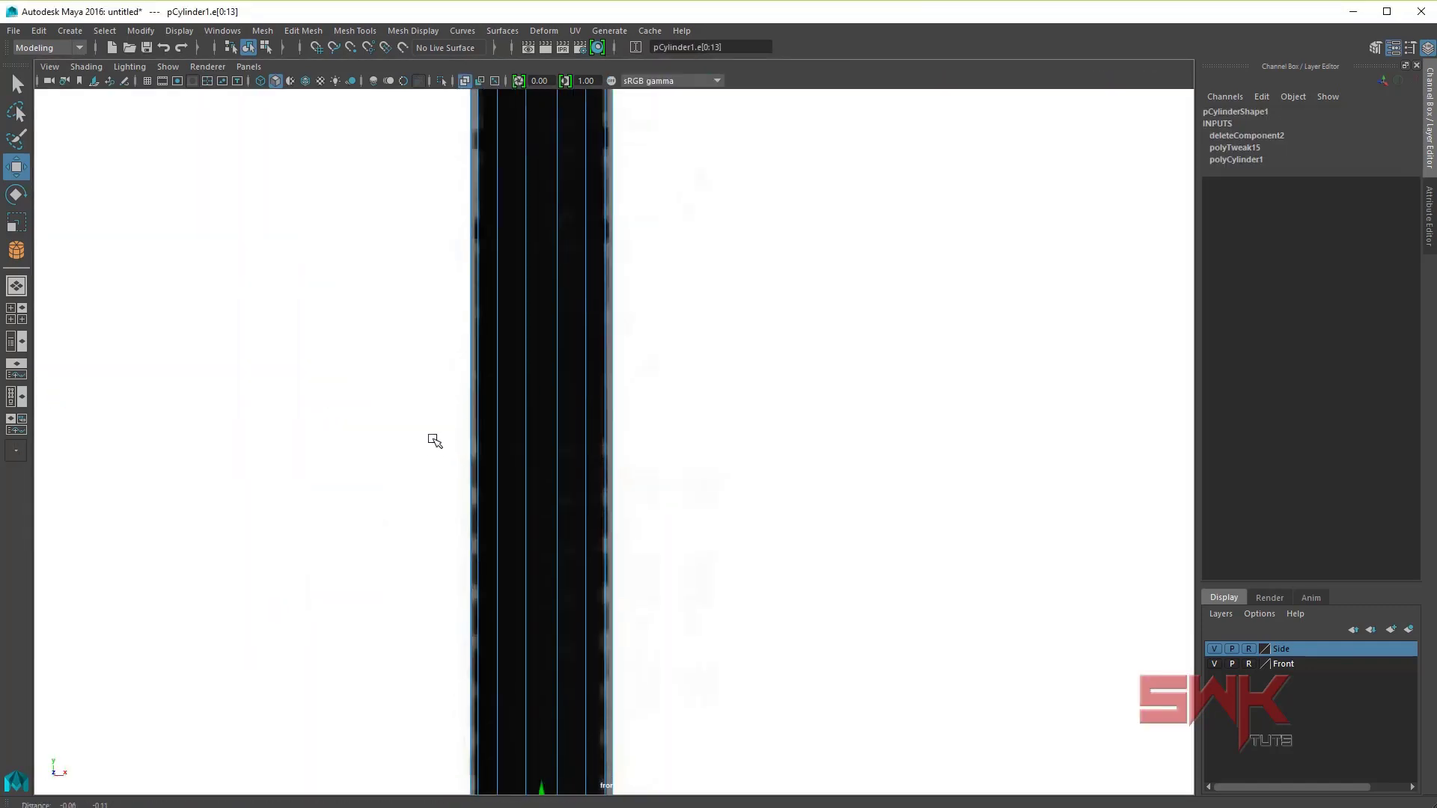
{"action": "mouse_move", "coordinate": [434, 441]}
{"action": "middle_mouse_down", "text": "alt"}
{"action": "mouse_move", "coordinate": [529, 375]}
{"action": "mouse_move", "coordinate": [520, 350]}
{"action": "mouse_move", "coordinate": [488, 359]}
{"action": "middle_mouse_up", "text": "alt"}
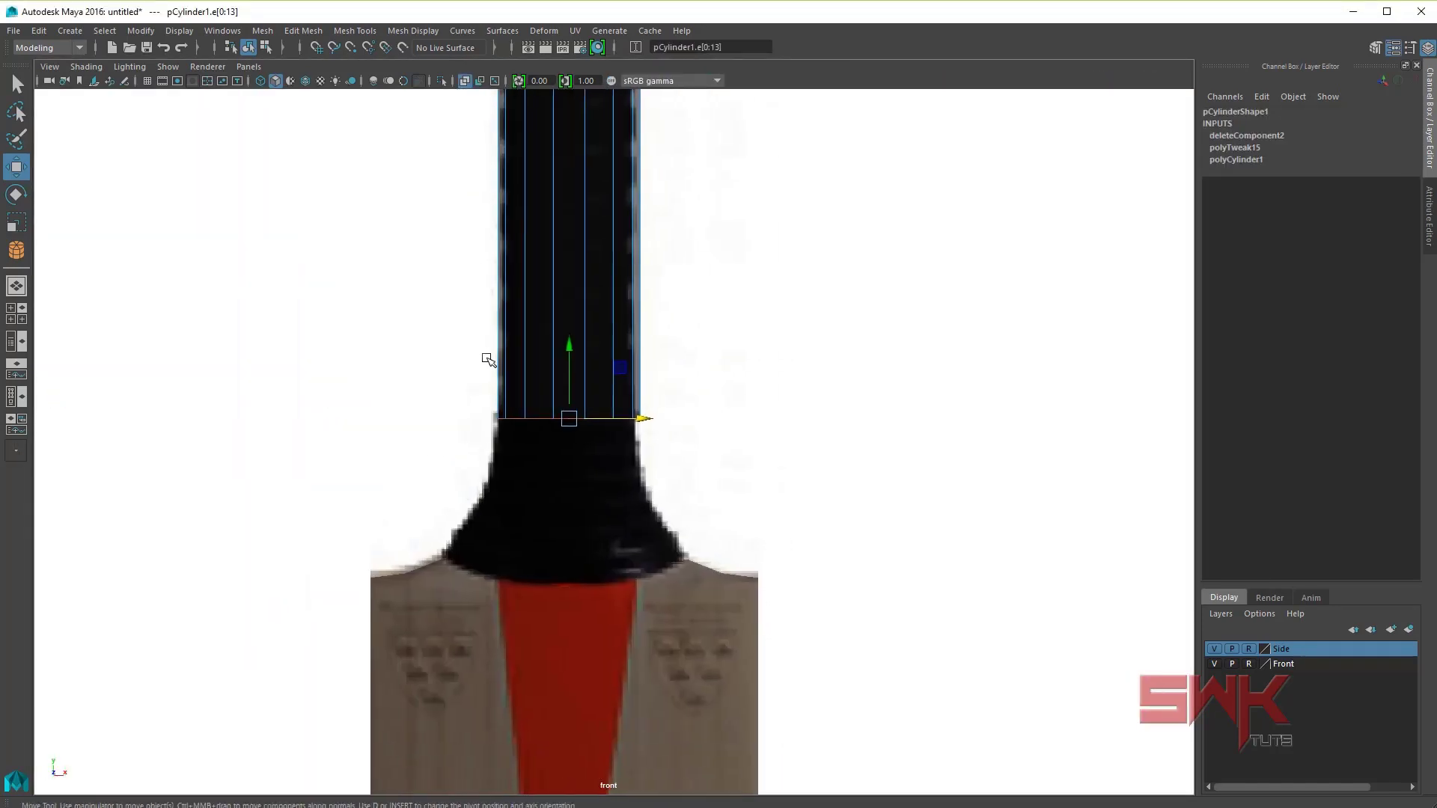
{"action": "left_click", "coordinate": [569, 374]}
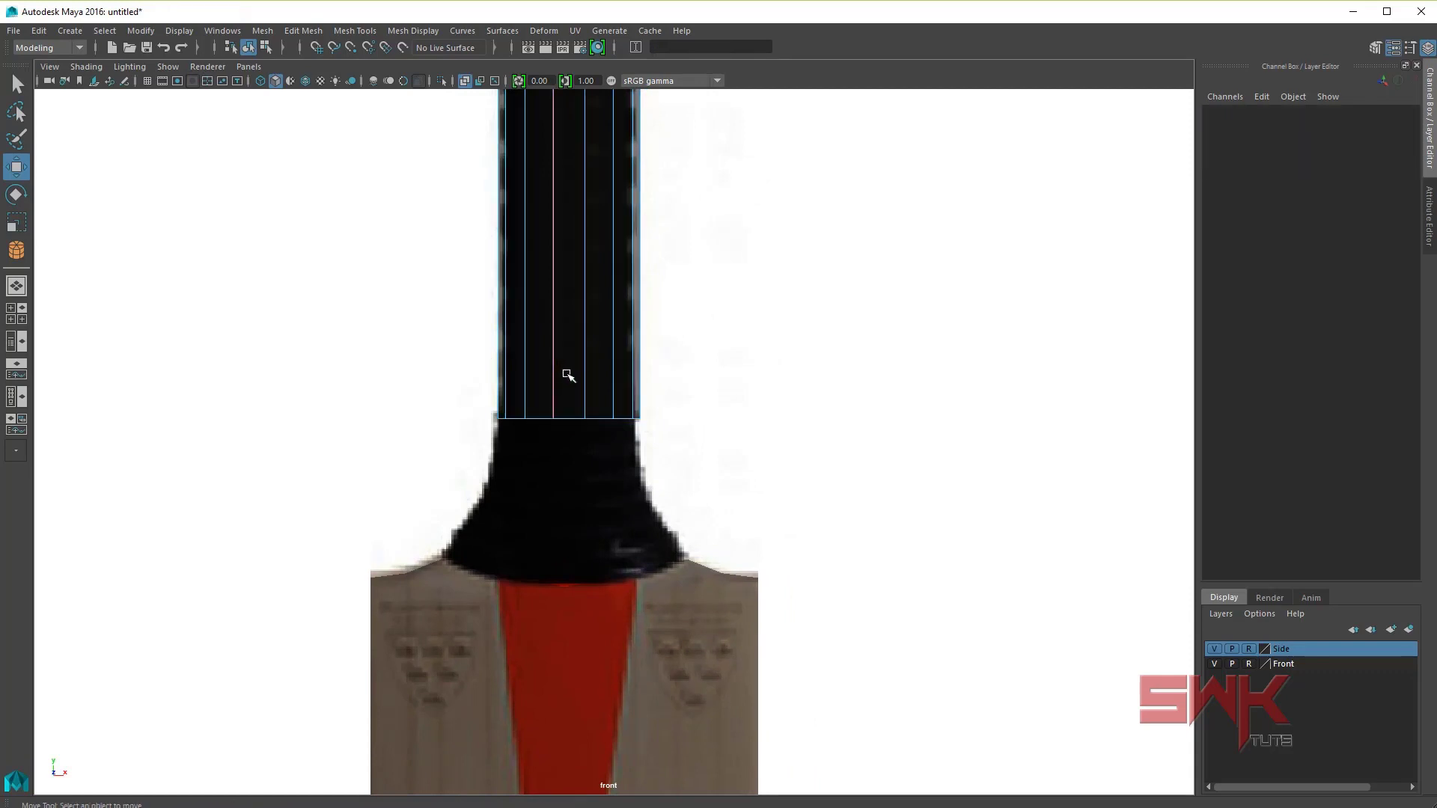
{"action": "key", "text": "ctrl+z"}
{"action": "left_click_drag", "start_coordinate": [568, 363], "coordinate": [565, 378]}
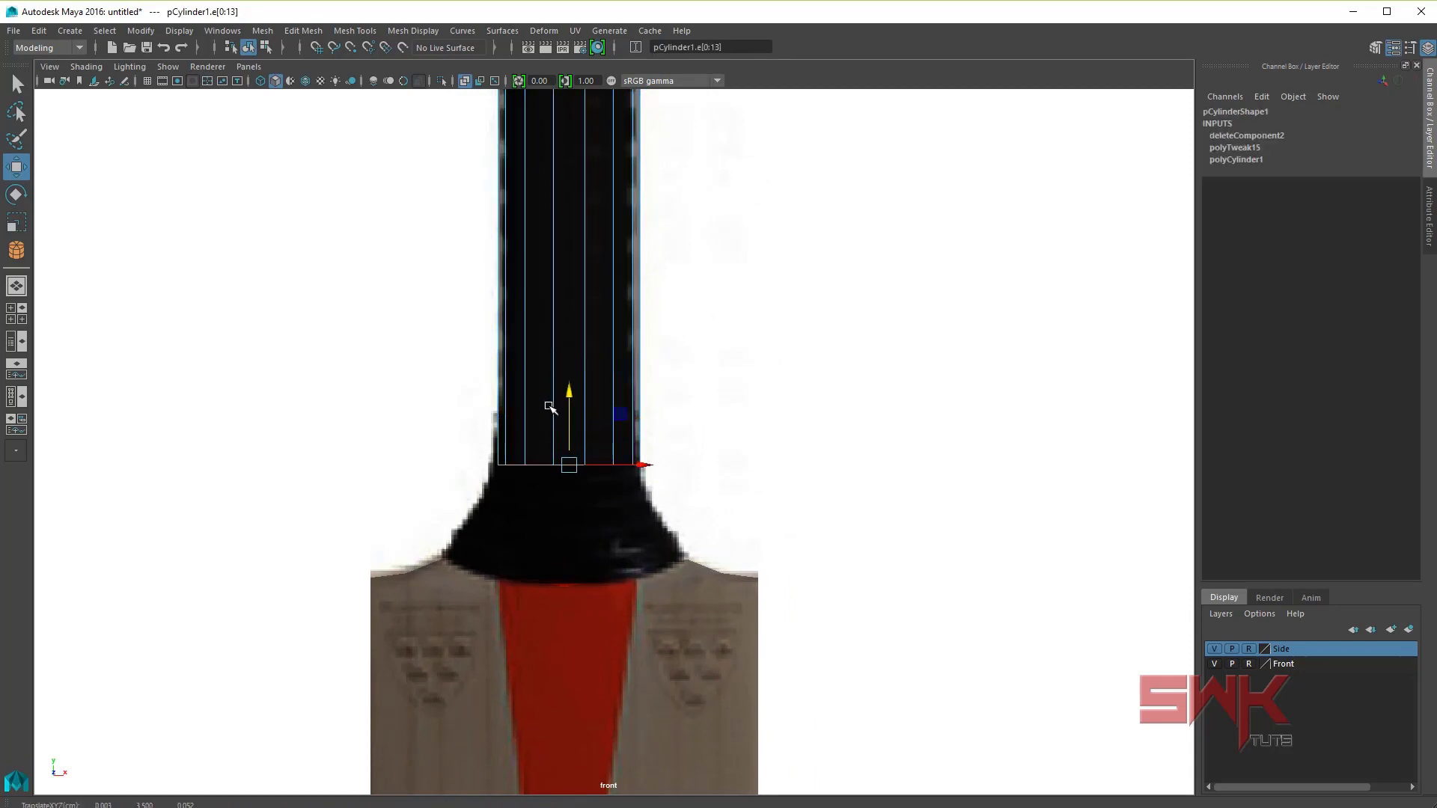
Step: Scale the bottom edge loop slightly wider in the side view to flare it
{"action": "key", "text": "space"}
{"action": "key", "text": "space"}
{"action": "scroll", "coordinate": [651, 552], "scroll_direction": "up", "scroll_amount": 2}
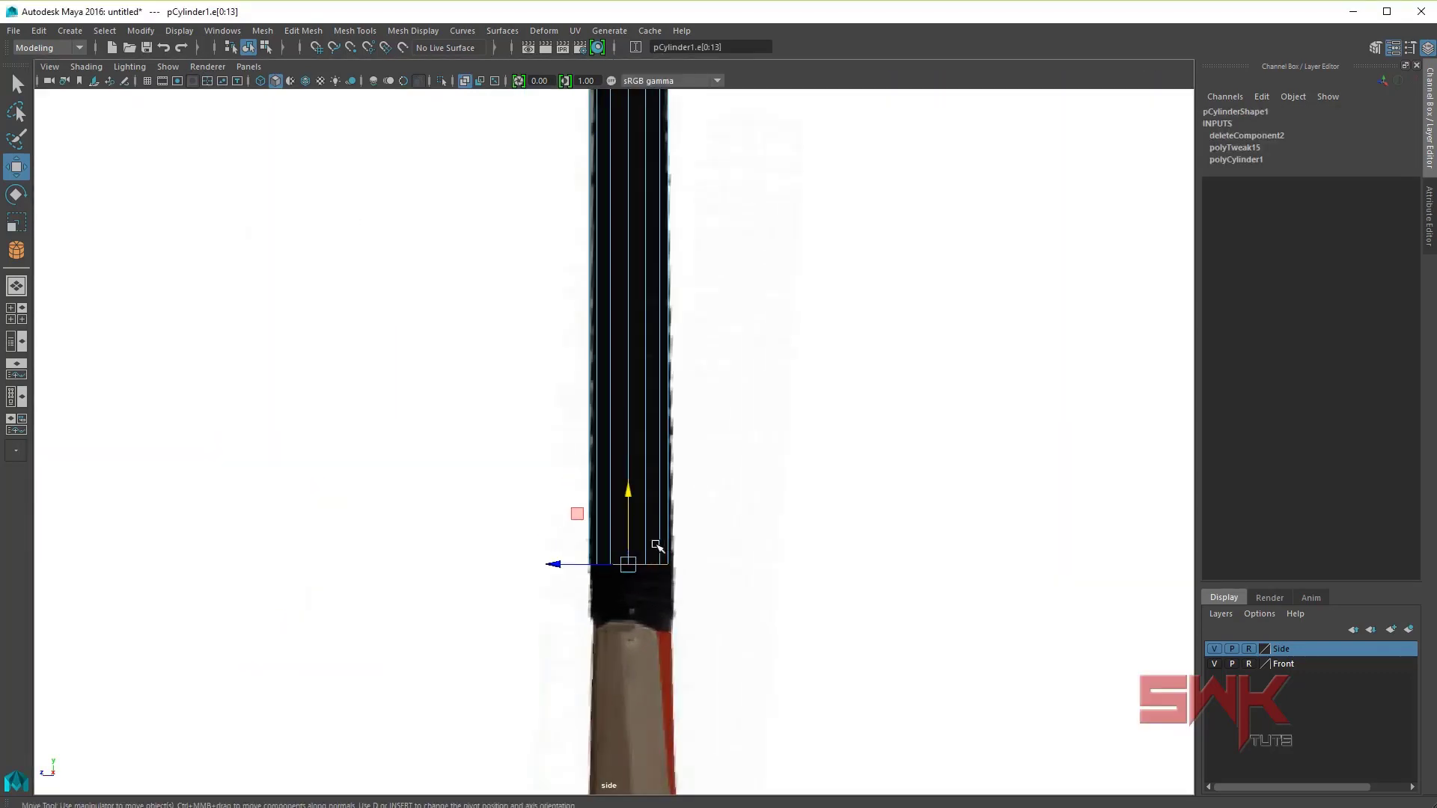
{"action": "scroll", "coordinate": [657, 552], "scroll_direction": "up", "scroll_amount": 2}
{"action": "scroll", "coordinate": [591, 604], "scroll_direction": "up", "scroll_amount": 1}
{"action": "scroll", "coordinate": [591, 604], "scroll_direction": "up", "scroll_amount": 1}
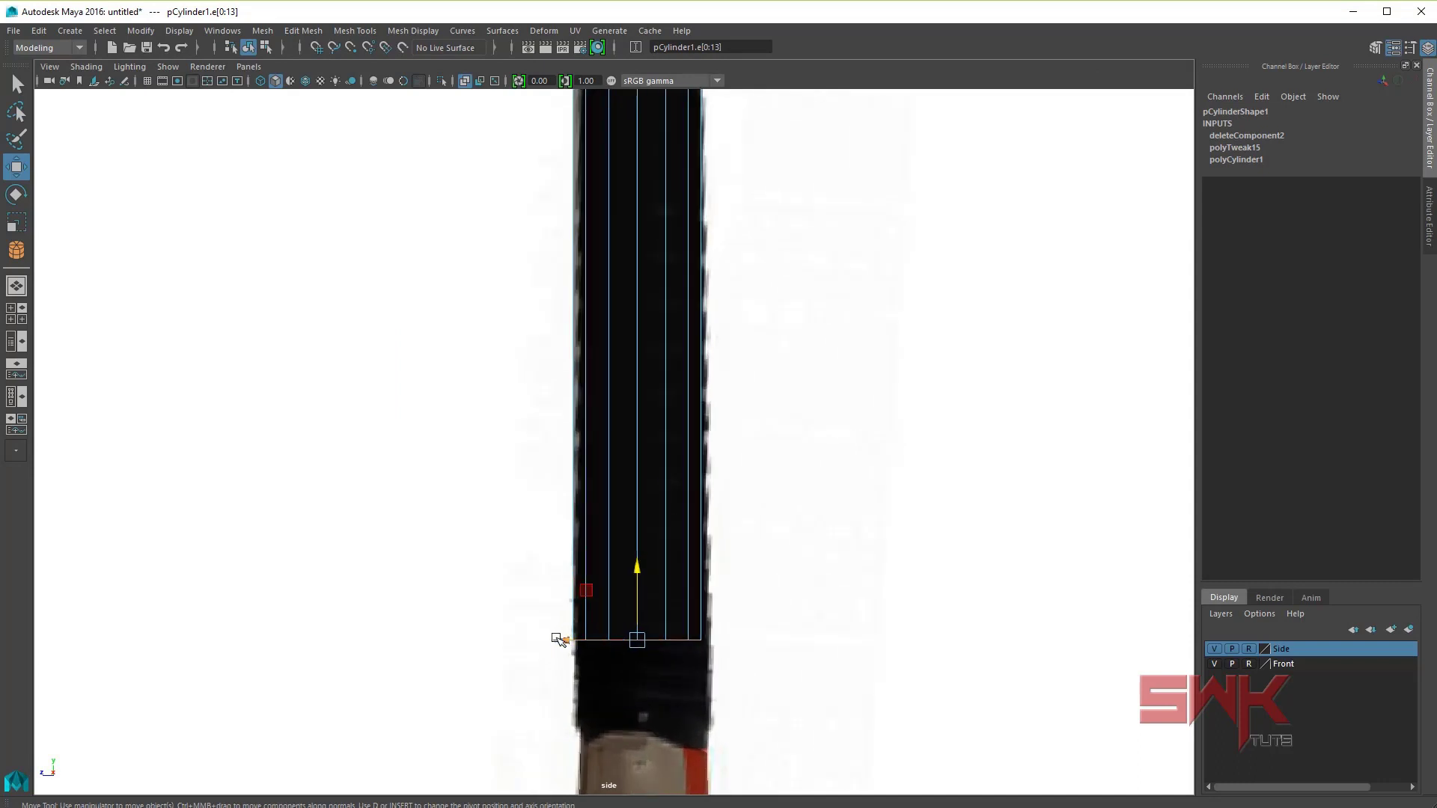
{"action": "key", "text": "r"}
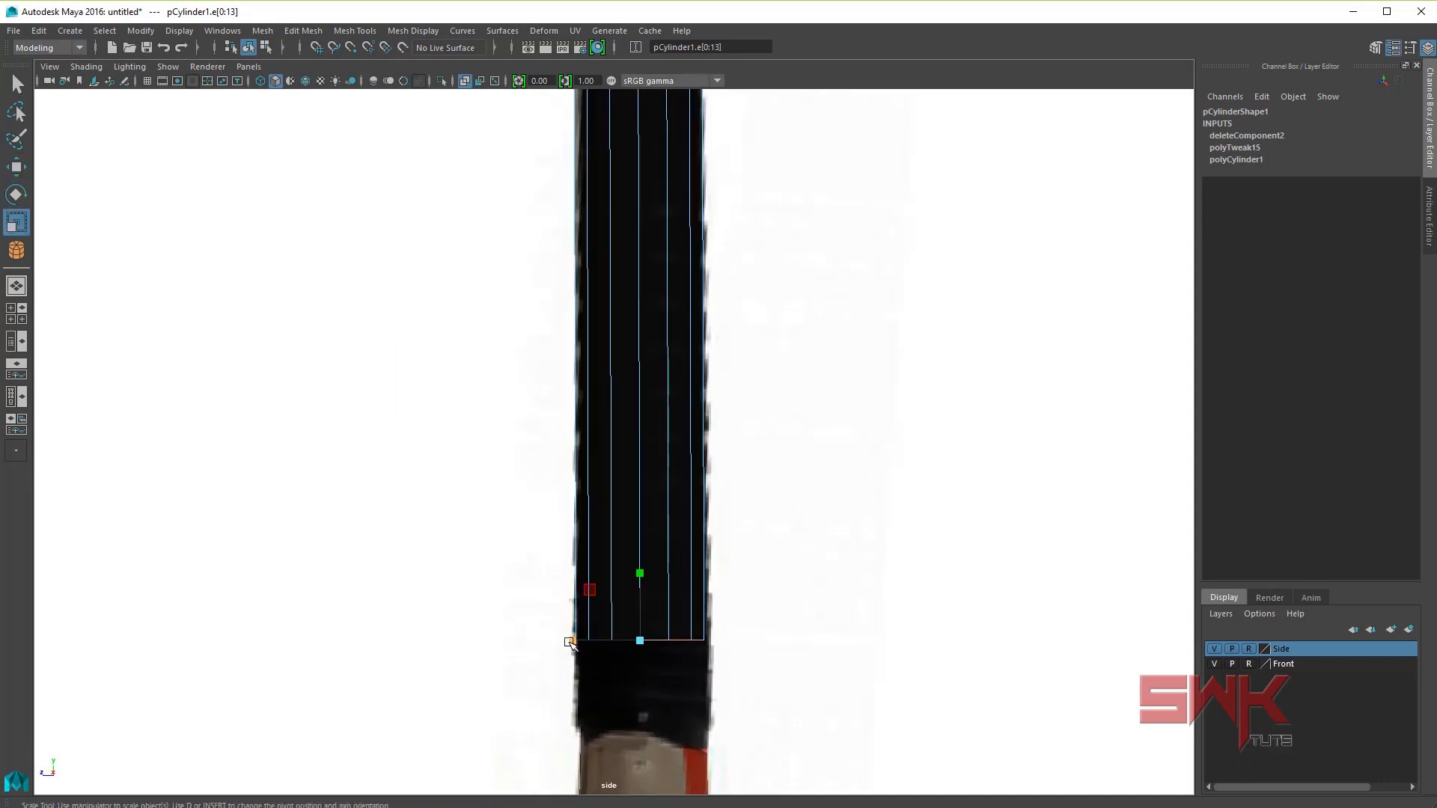
{"action": "left_click_drag", "start_coordinate": [567, 641], "coordinate": [571, 642]}
{"action": "key", "text": "w"}
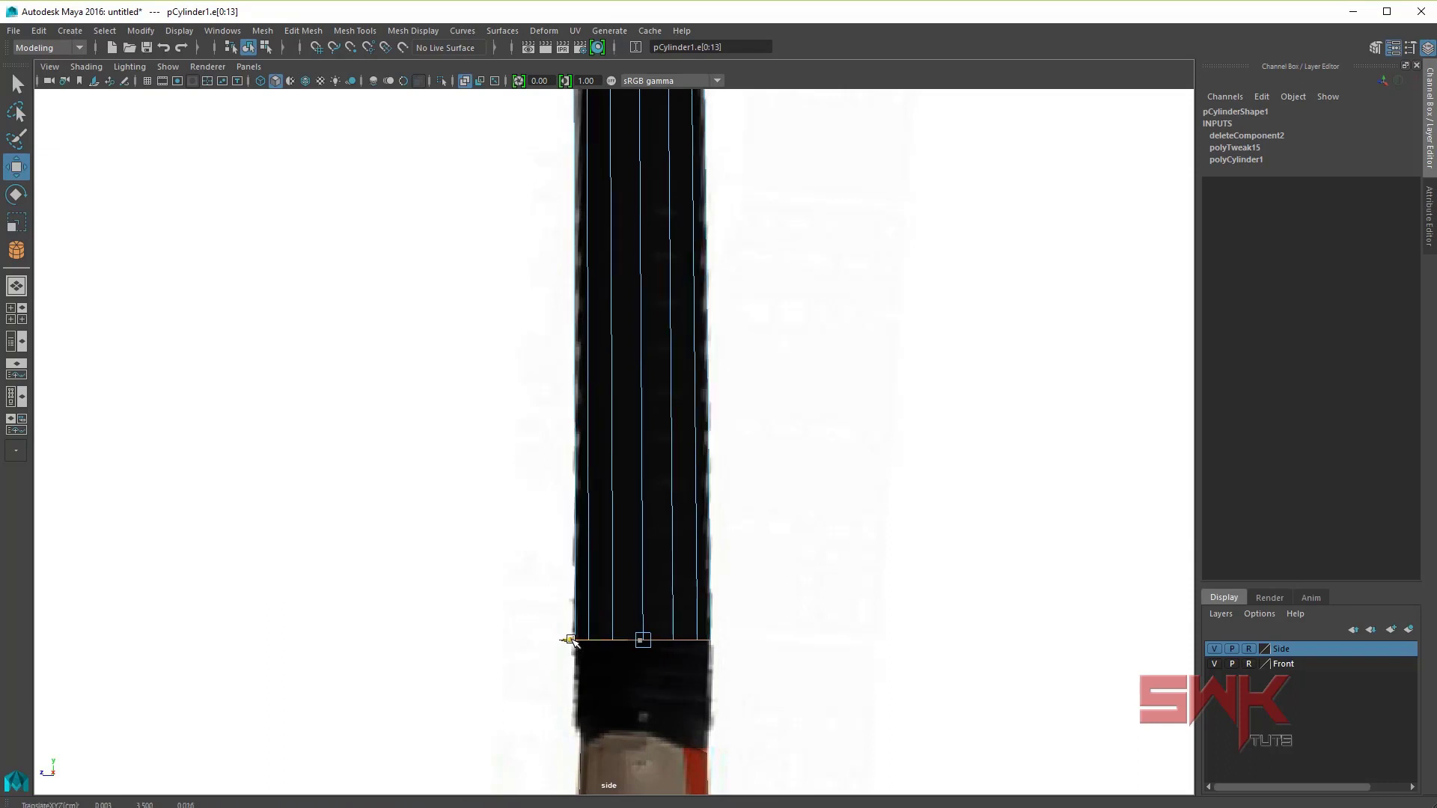
Step: Orbit the perspective view to check the open bottom and return to object mode
{"action": "middle_click_drag", "start_coordinate": [631, 374], "coordinate": [625, 674], "text": "alt"}
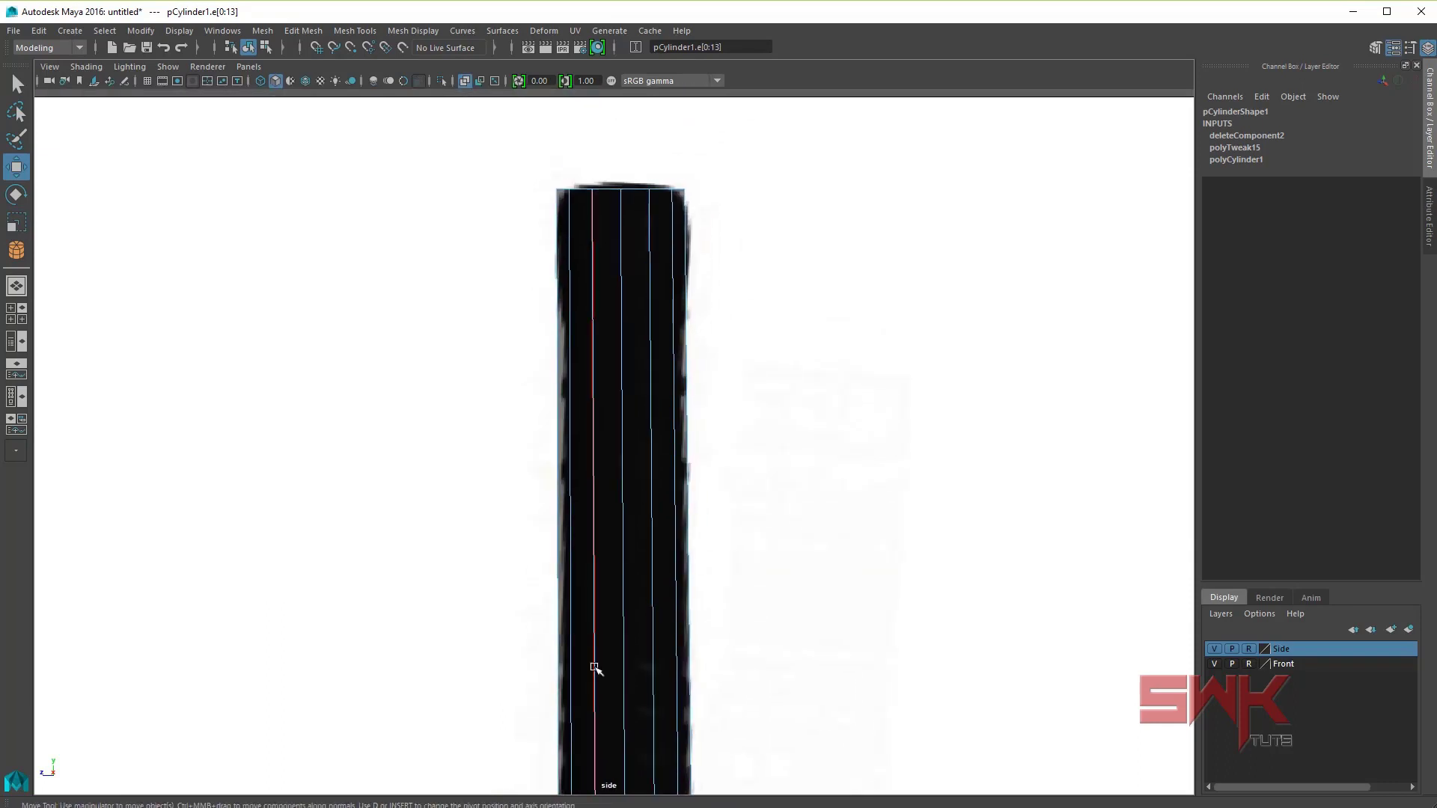
{"action": "key", "text": "space"}
{"action": "key", "text": "space"}
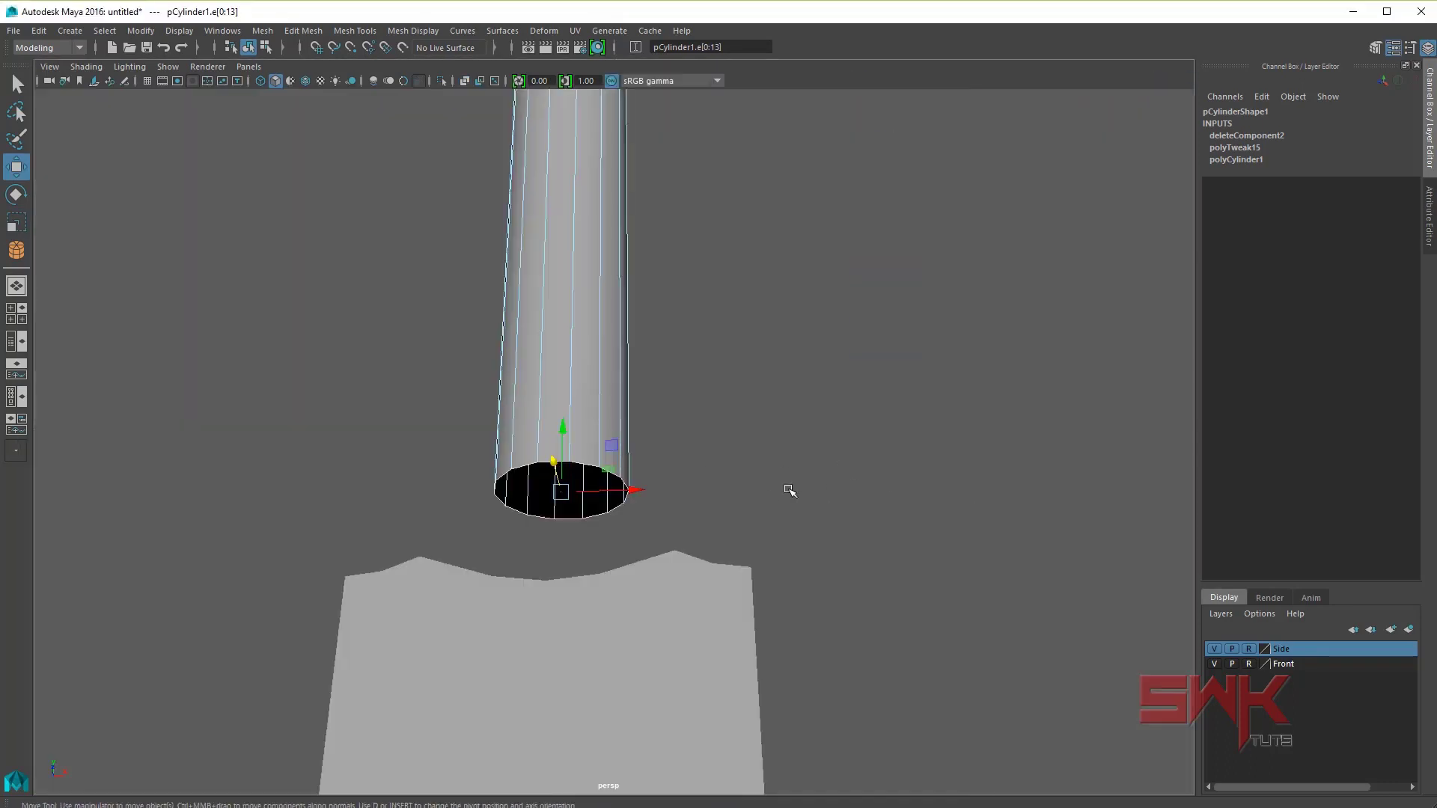
{"action": "left_click_drag", "start_coordinate": [786, 490], "coordinate": [718, 561], "text": "alt"}
{"action": "key", "text": "q"}
{"action": "right_click_drag", "start_coordinate": [538, 468], "coordinate": [622, 453]}
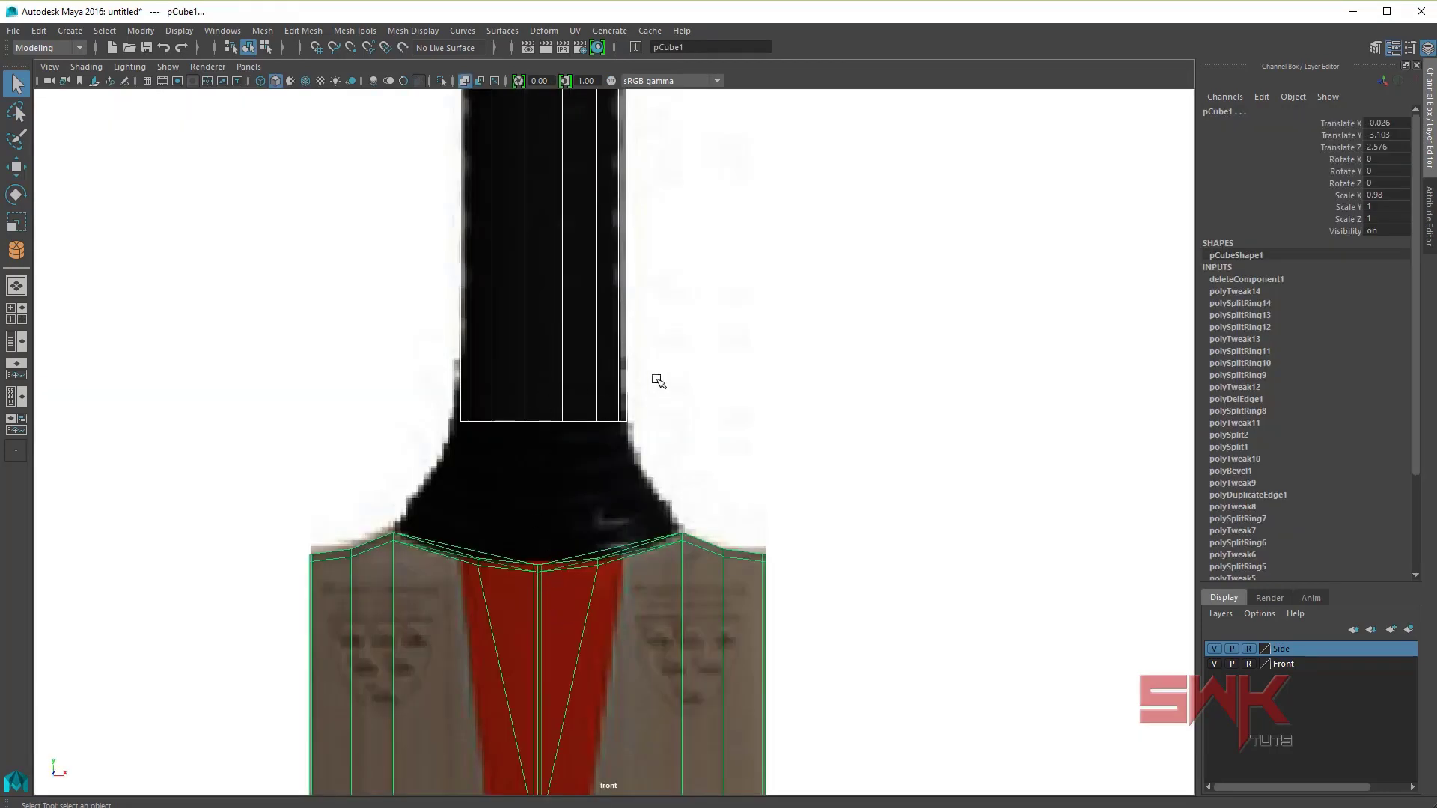
Step: Rotate the handle cylinder slightly about its vertical axis
{"action": "left_click", "coordinate": [555, 359]}
{"action": "key", "text": "e"}
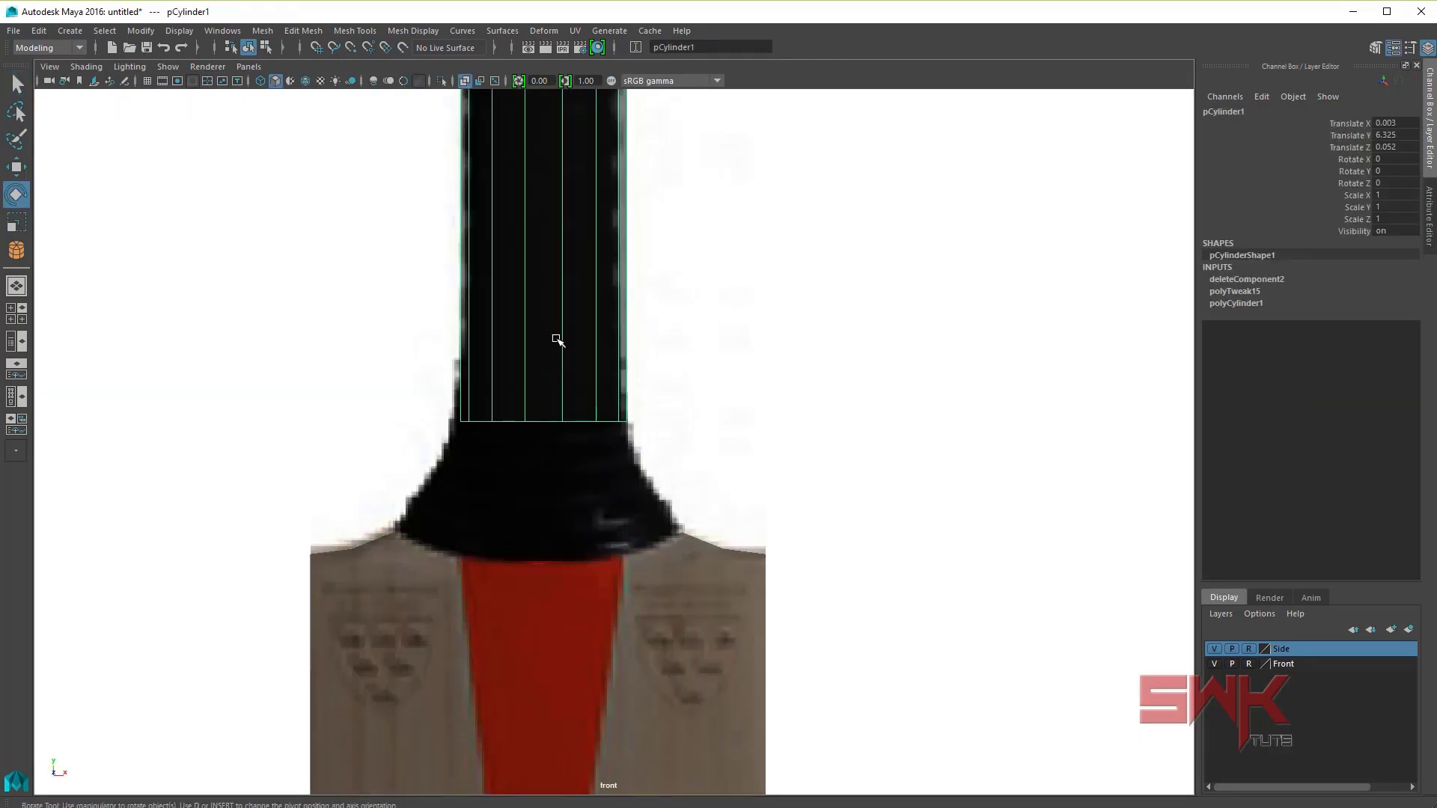
{"action": "middle_click_drag", "start_coordinate": [558, 337], "coordinate": [542, 478], "text": "alt"}
{"action": "mouse_move", "coordinate": [524, 235]}
{"action": "middle_mouse_down", "text": "alt"}
{"action": "mouse_move", "coordinate": [519, 424]}
{"action": "mouse_move", "coordinate": [504, 456]}
{"action": "middle_mouse_up", "text": "alt"}
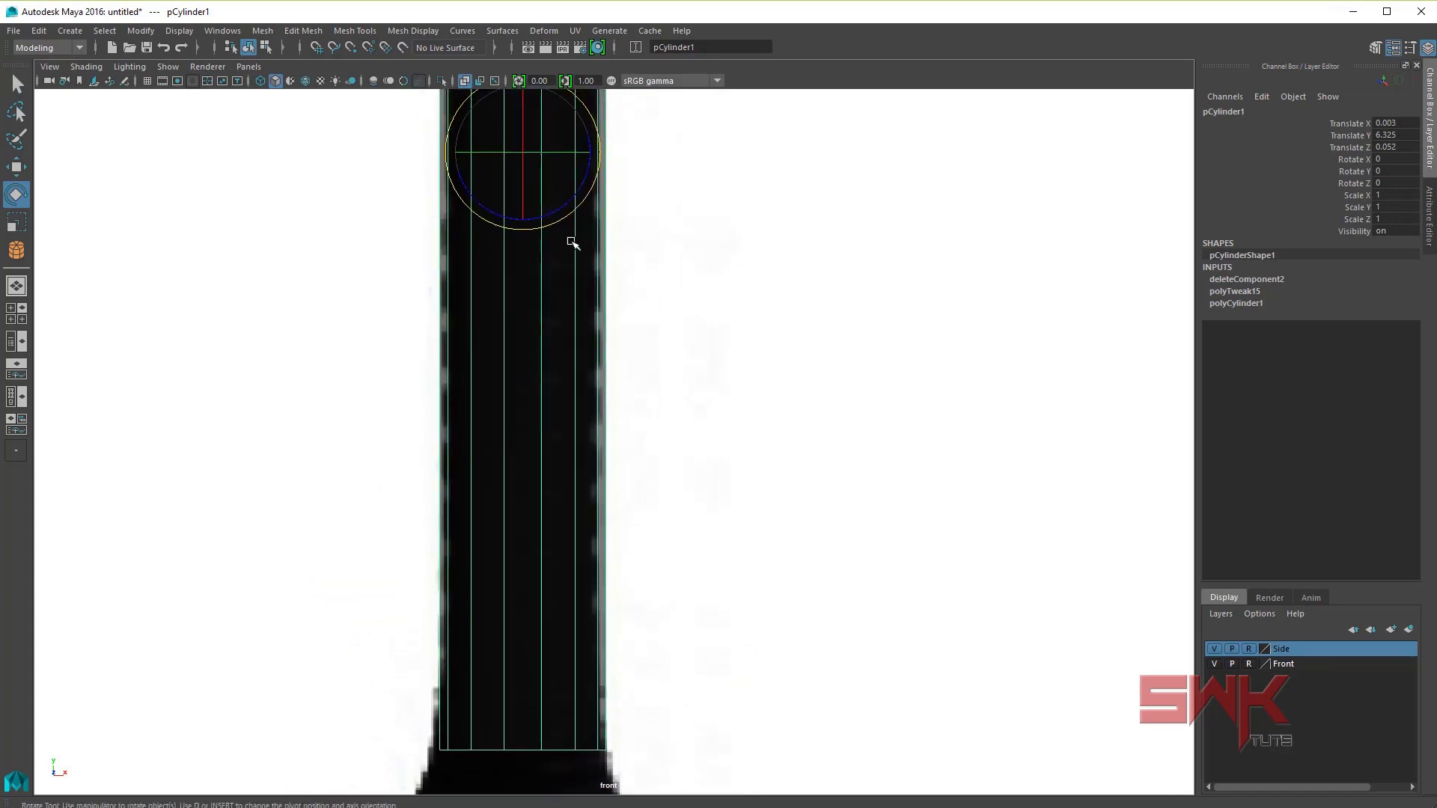
{"action": "left_click_drag", "start_coordinate": [539, 151], "coordinate": [552, 149]}
Step: Save the scene as Bat.mb
{"action": "key", "text": "ctrl+s"}
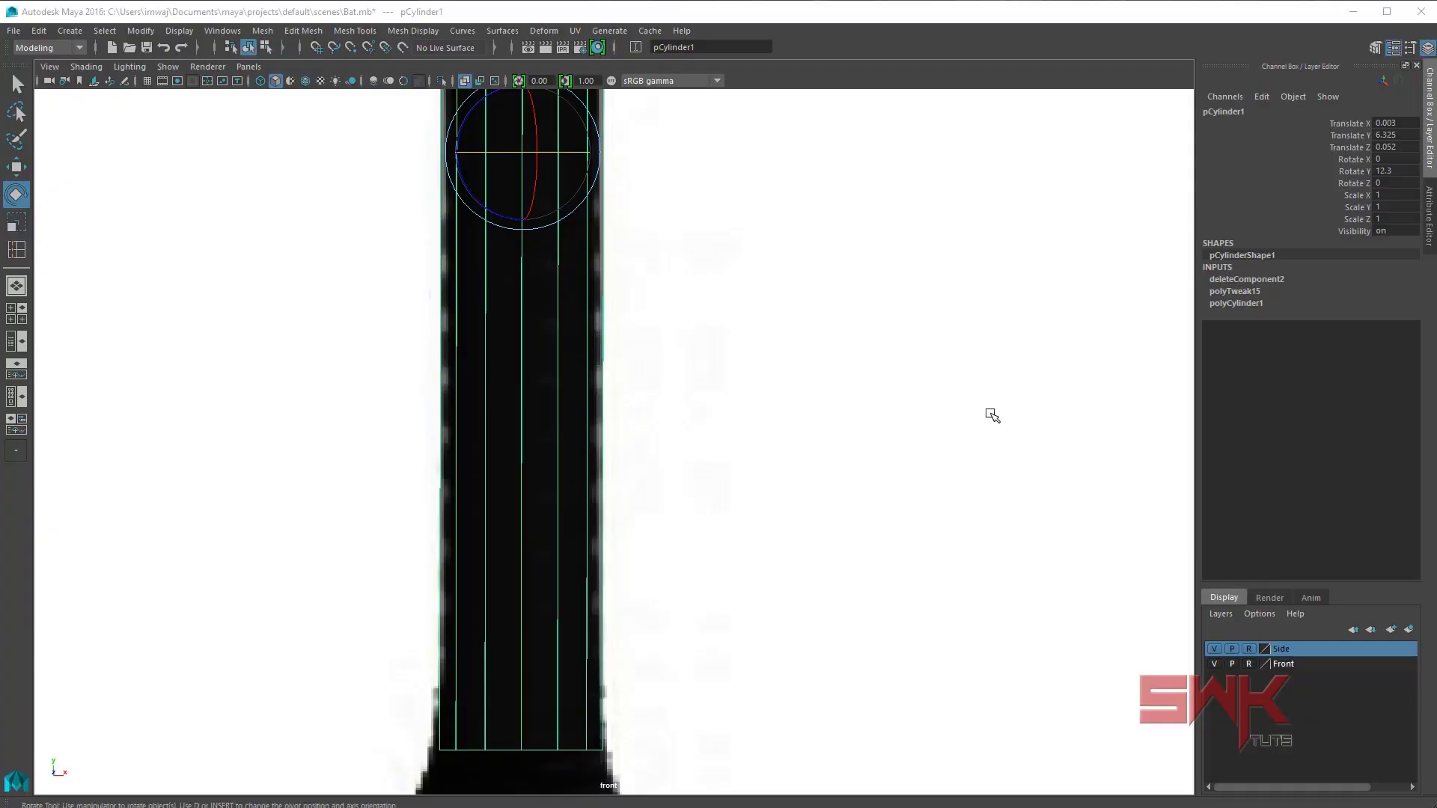
{"action": "key", "text": "space"}
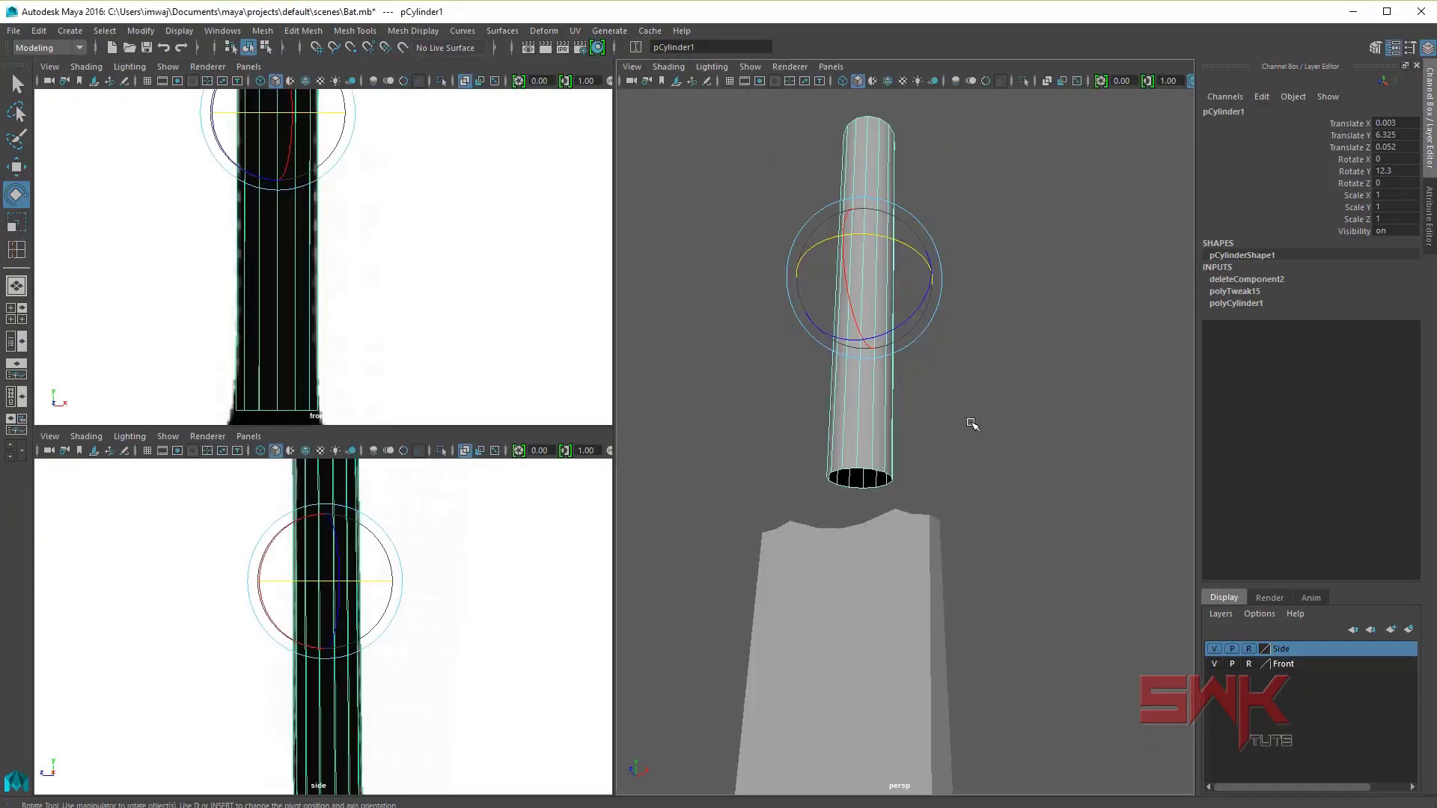
{"action": "key", "text": "q"}
{"action": "mouse_move", "coordinate": [913, 573]}
{"action": "left_mouse_down", "text": "alt"}
{"action": "mouse_move", "coordinate": [954, 429]}
{"action": "mouse_move", "coordinate": [891, 433]}
{"action": "left_mouse_up", "text": "alt"}
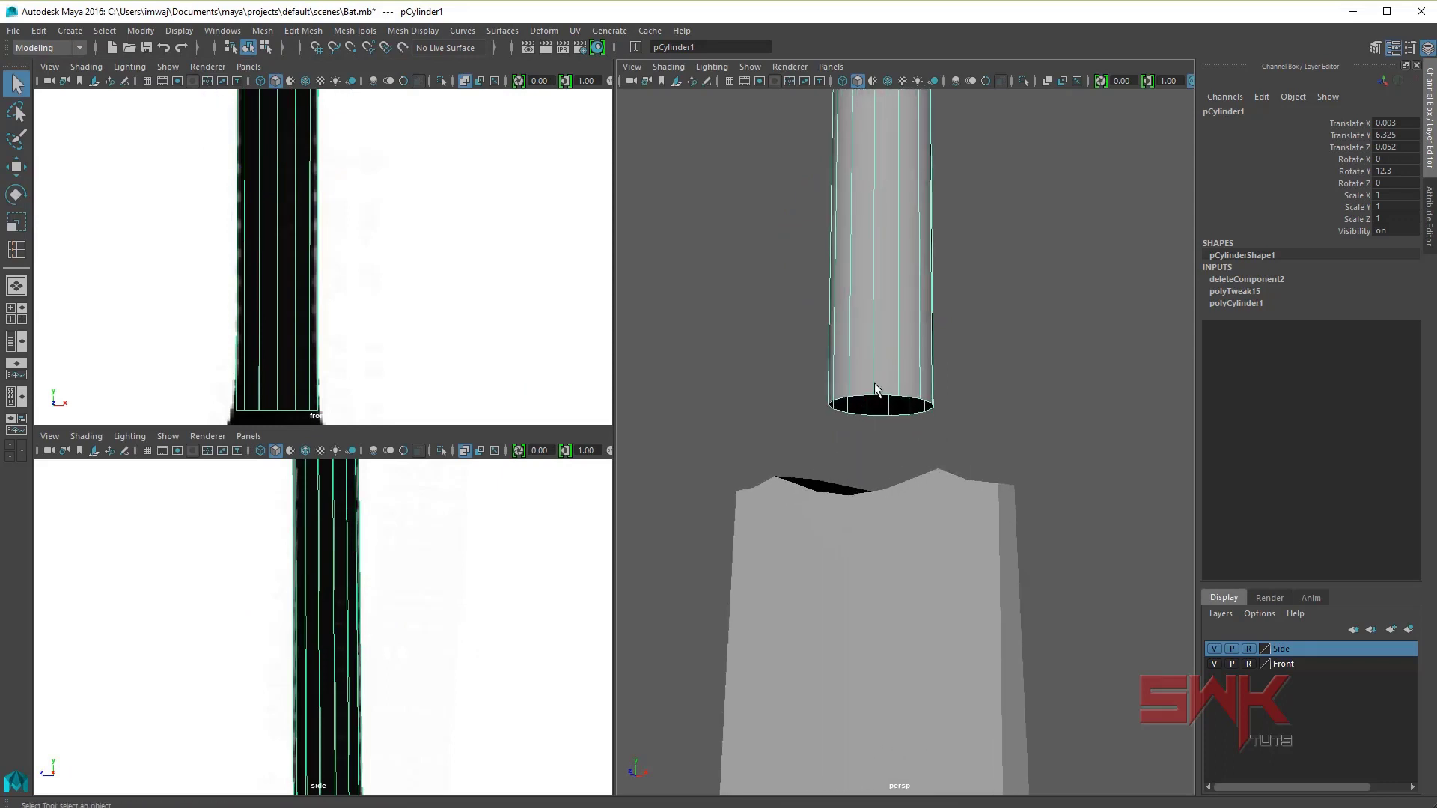
Step: Combine the blade and handle cylinder into one mesh, pCube2
{"action": "left_click", "coordinate": [891, 504]}
{"action": "left_click", "coordinate": [890, 299]}
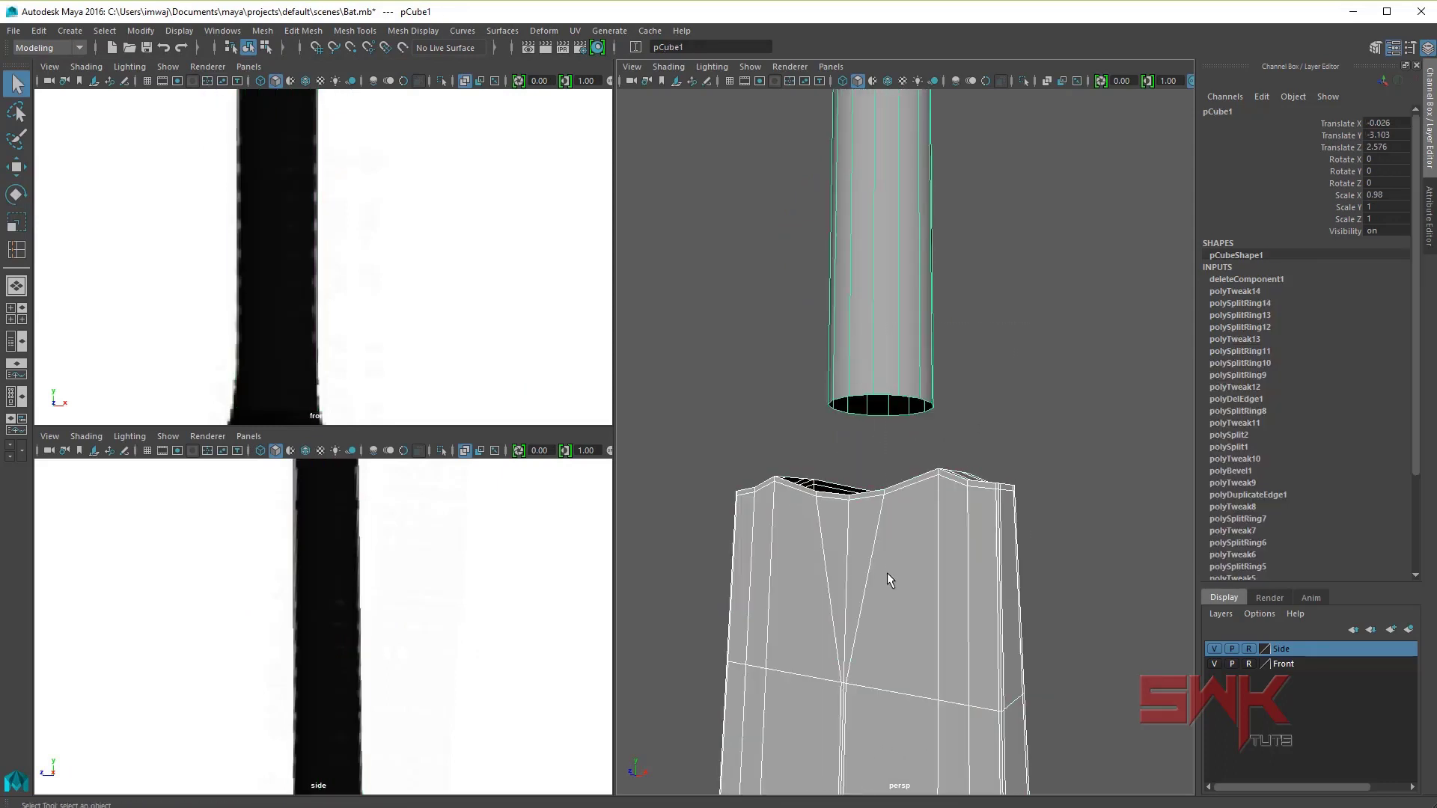
{"action": "left_click", "coordinate": [251, 34]}
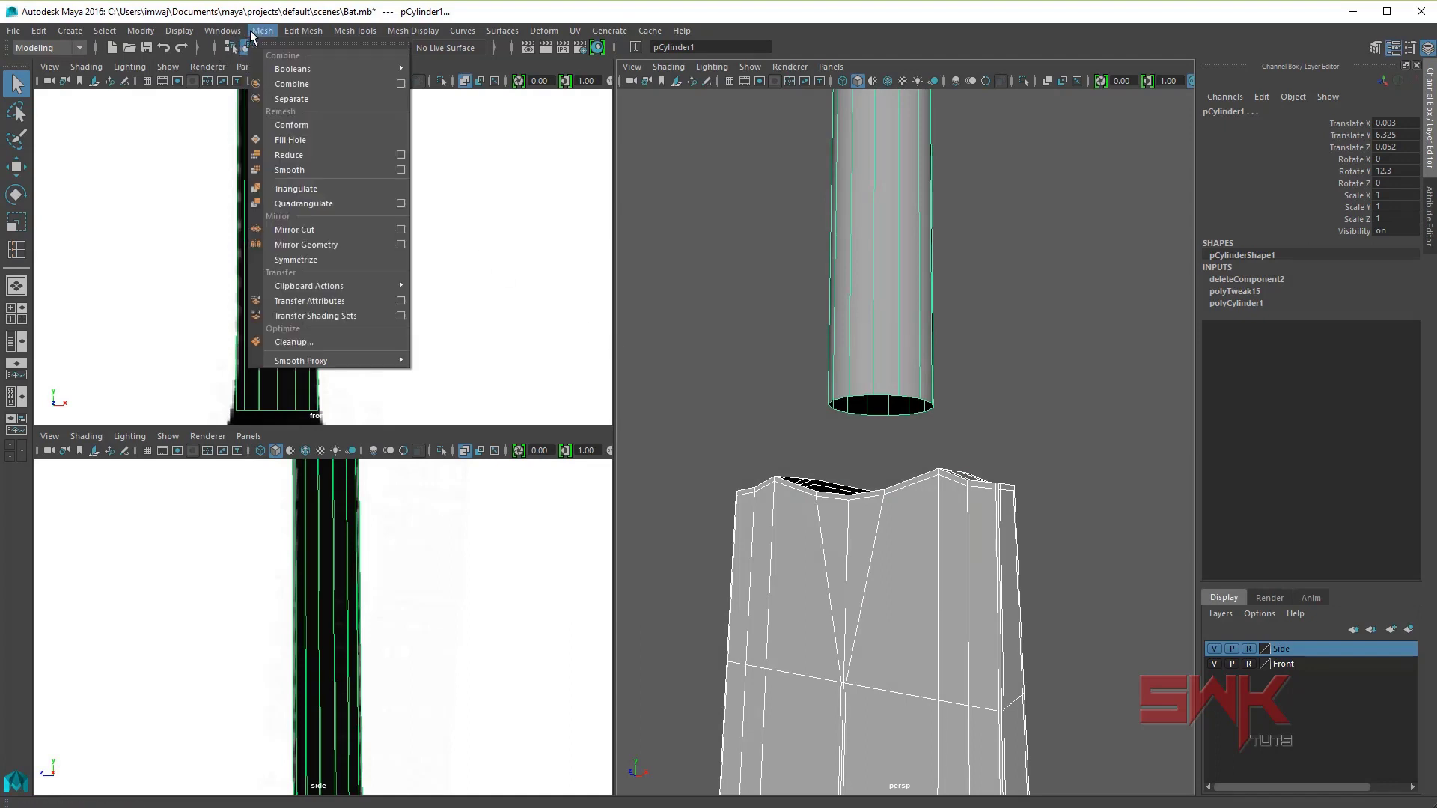
{"action": "mouse_move", "coordinate": [294, 69]}
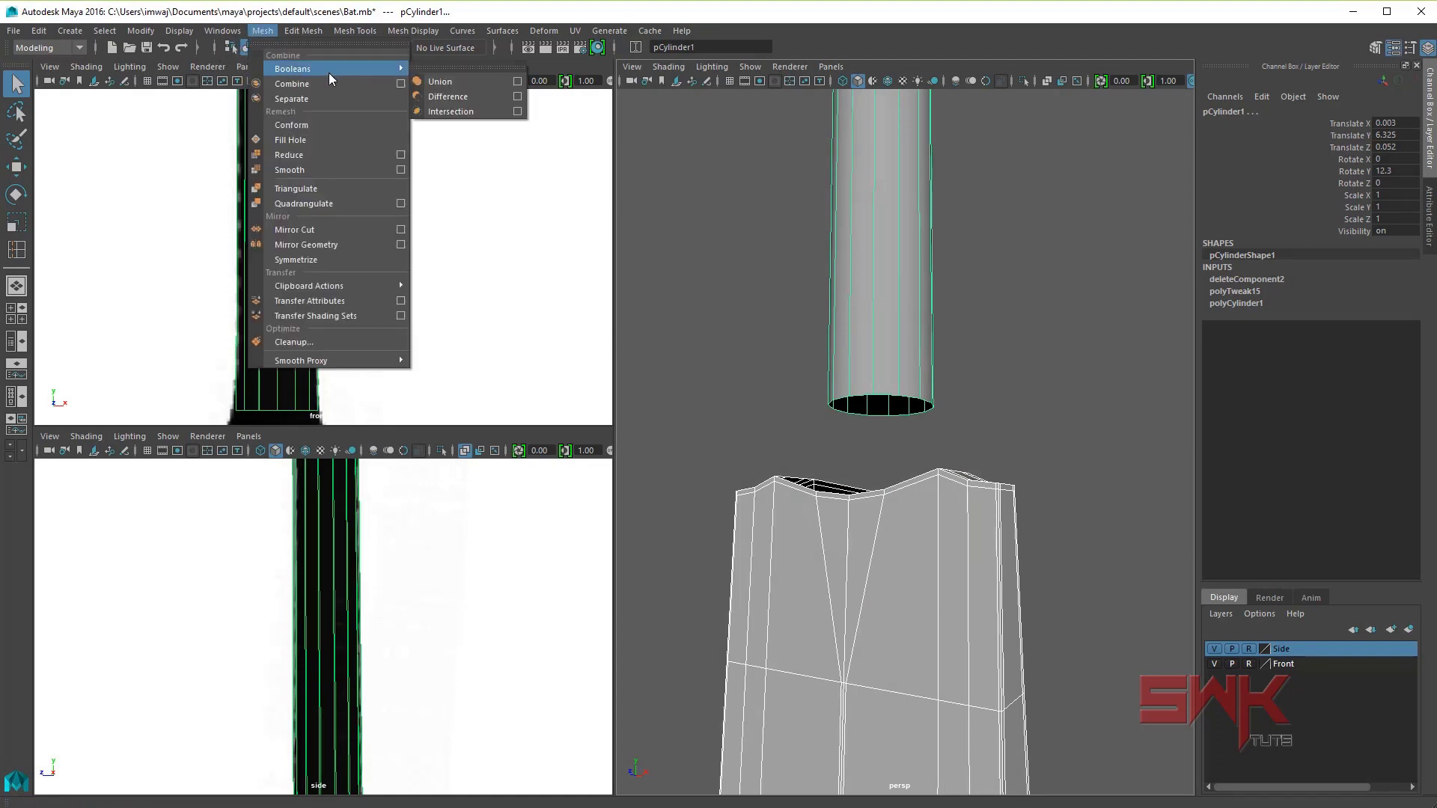
{"action": "left_click", "coordinate": [326, 83]}
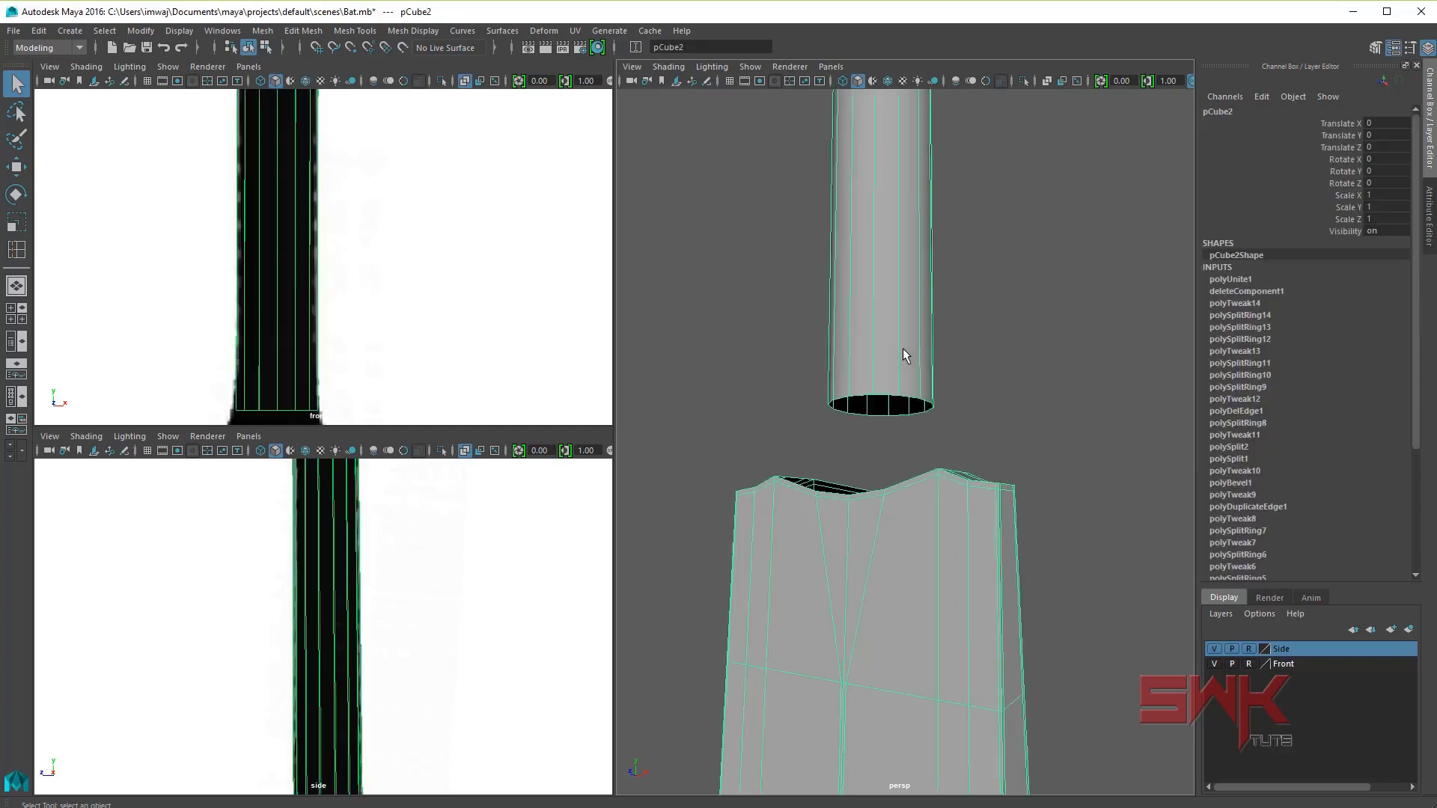
{"action": "scroll", "coordinate": [948, 492], "scroll_direction": "up", "scroll_amount": 4}
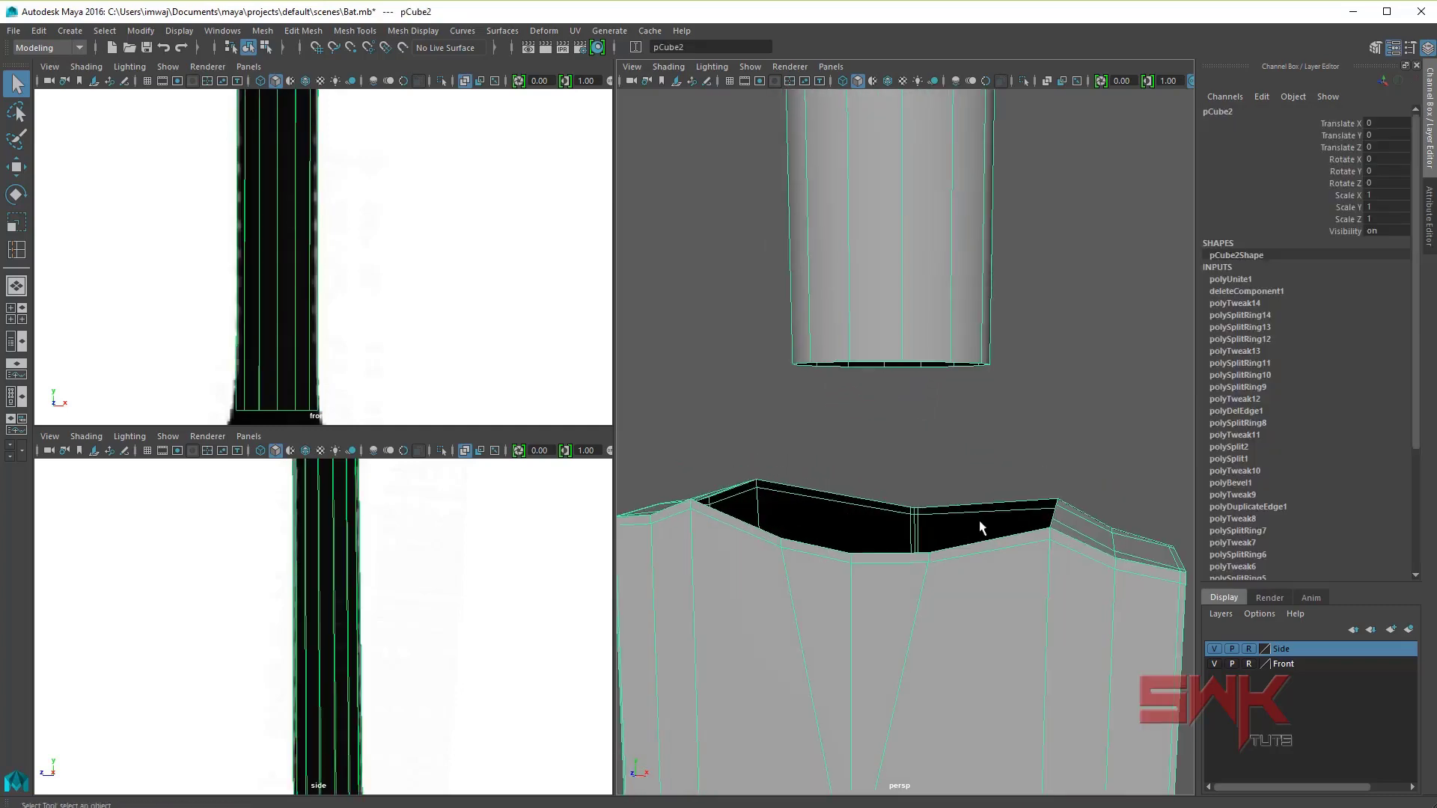
{"action": "key", "text": "space"}
{"action": "mouse_move", "coordinate": [723, 405]}
{"action": "left_mouse_down", "text": "alt"}
{"action": "mouse_move", "coordinate": [641, 379]}
{"action": "mouse_move", "coordinate": [591, 259]}
{"action": "left_mouse_up", "text": "alt"}
Step: Bridge the handle's bottom edge loop to the blade's top rim with 0 divisions
{"action": "right_click_drag", "start_coordinate": [588, 255], "coordinate": [581, 206]}
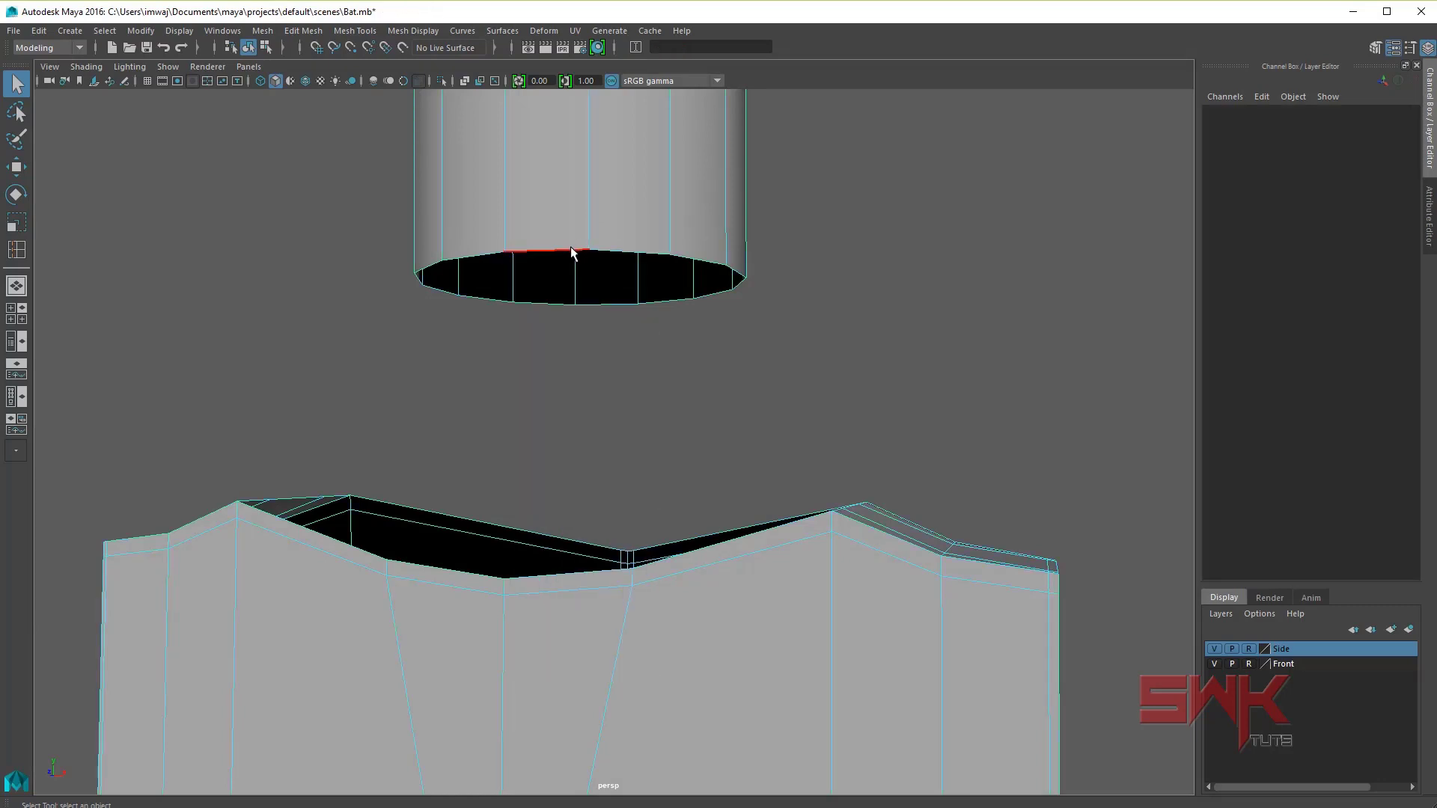
{"action": "left_click", "coordinate": [572, 251]}
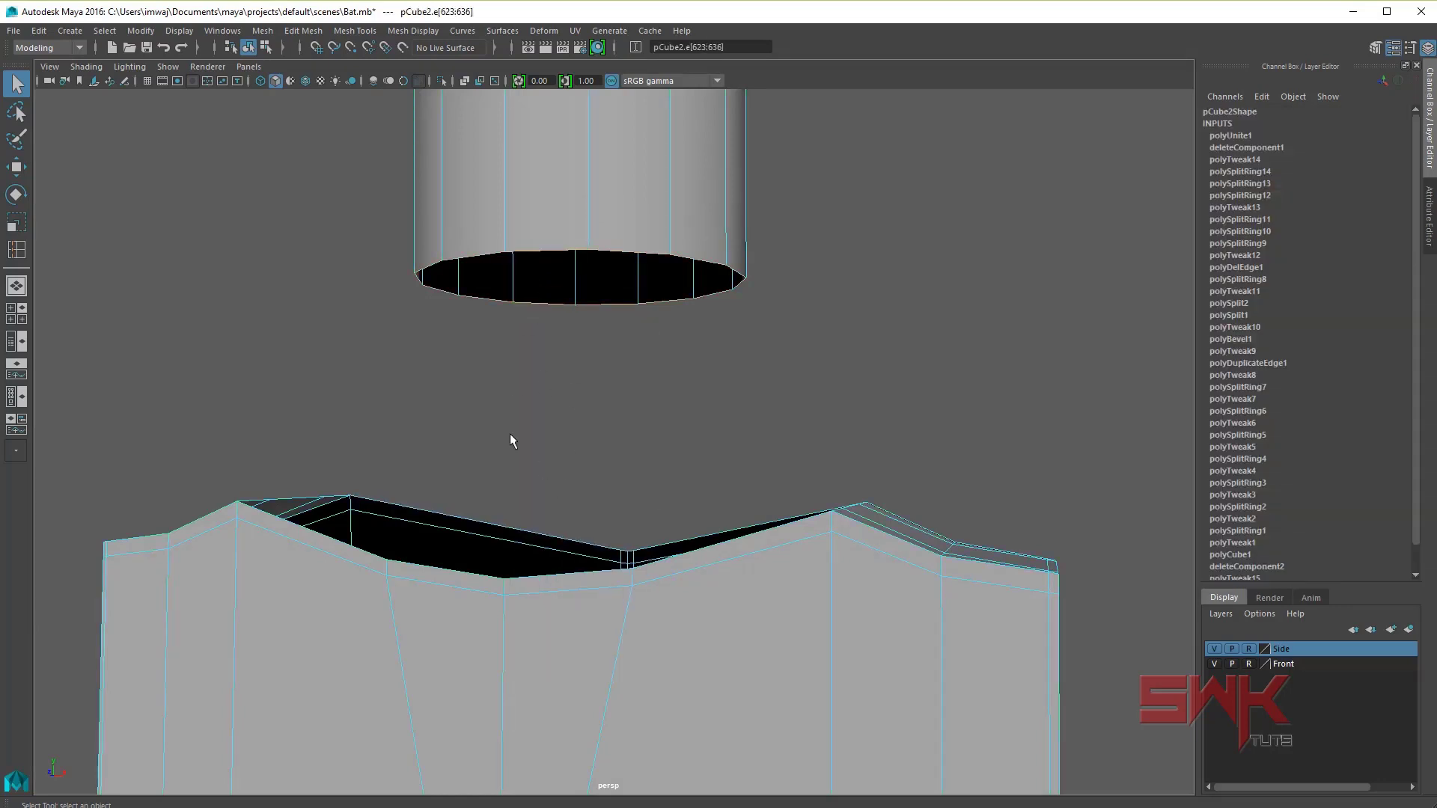
{"action": "double_click", "coordinate": [482, 519], "text": "shift"}
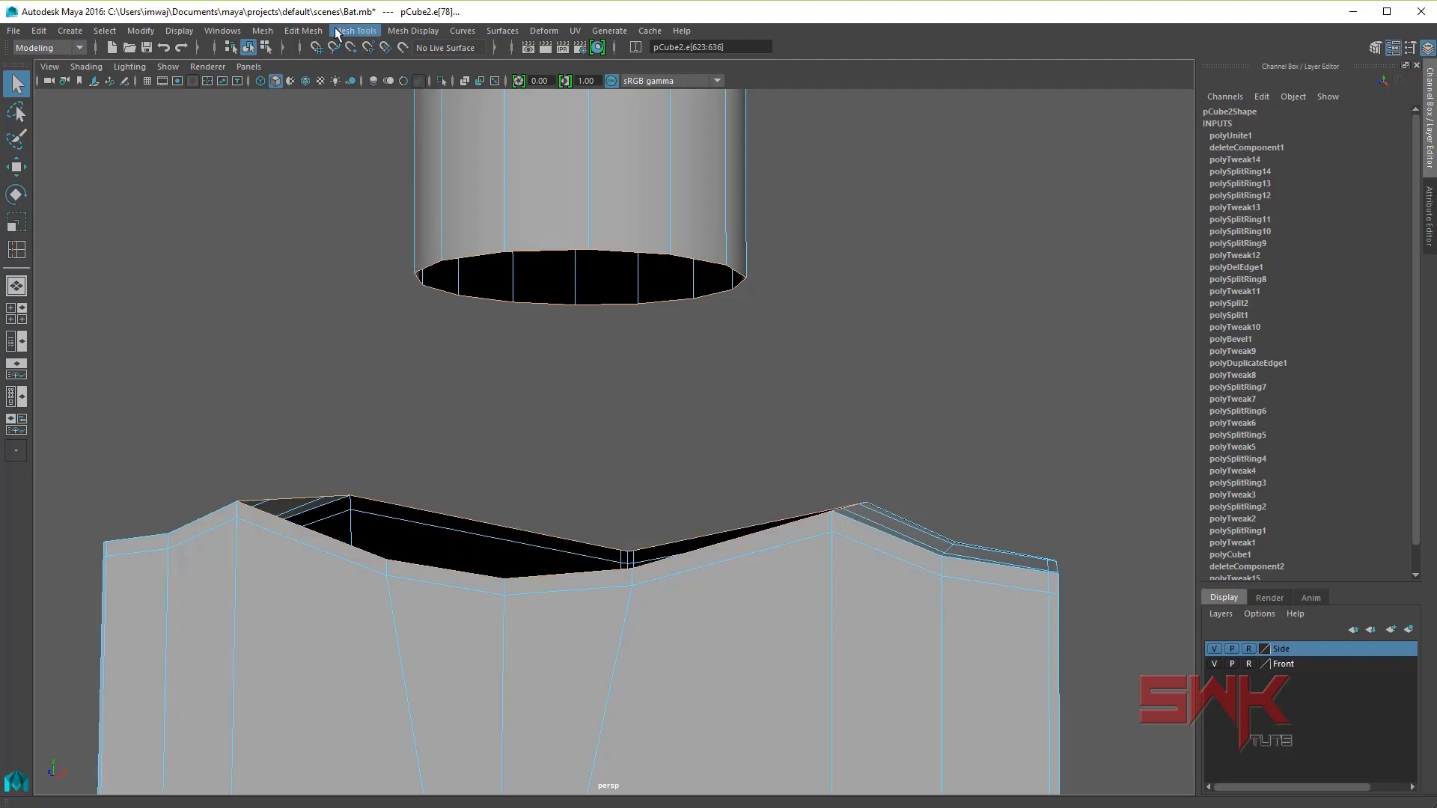
{"action": "left_click", "coordinate": [313, 33]}
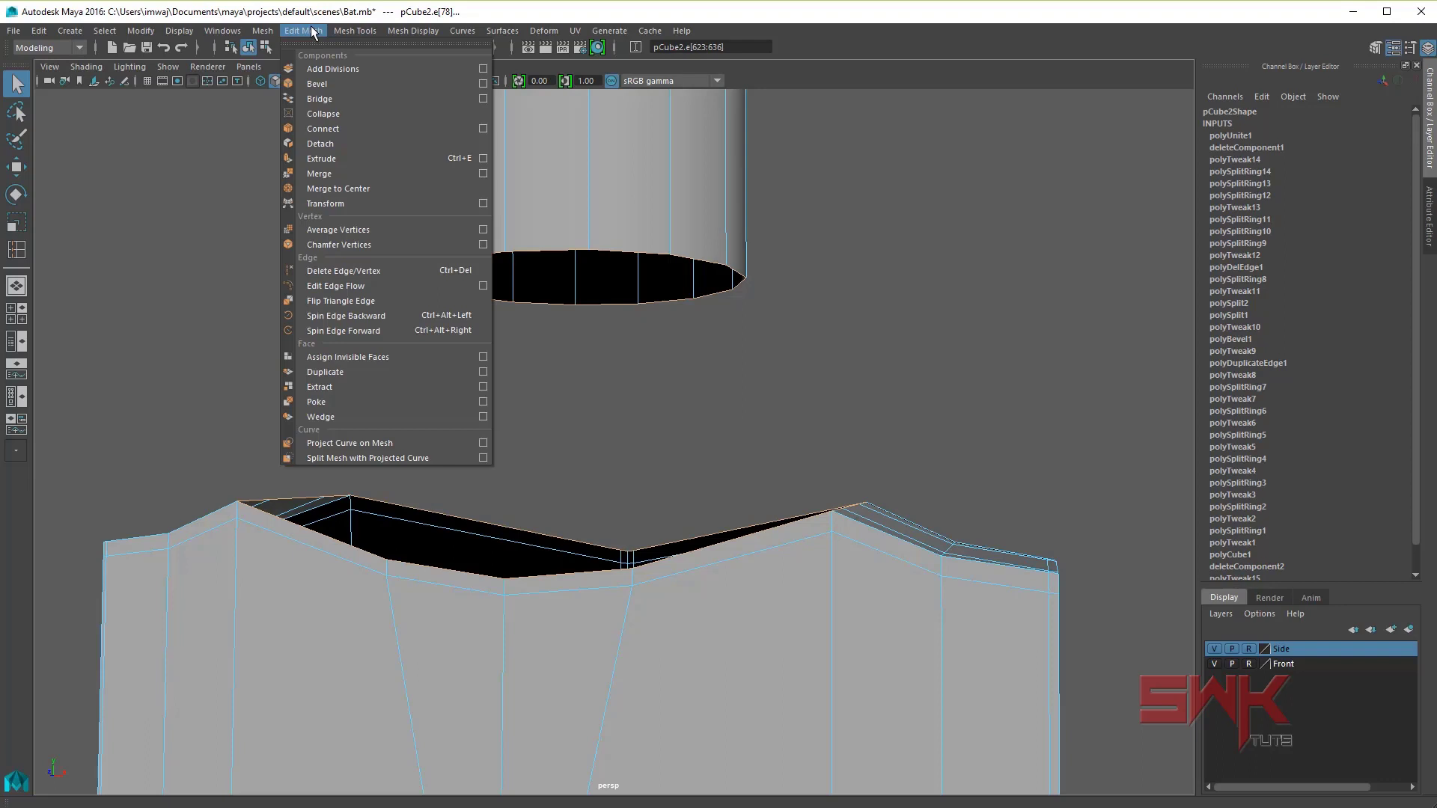
{"action": "left_click", "coordinate": [336, 98]}
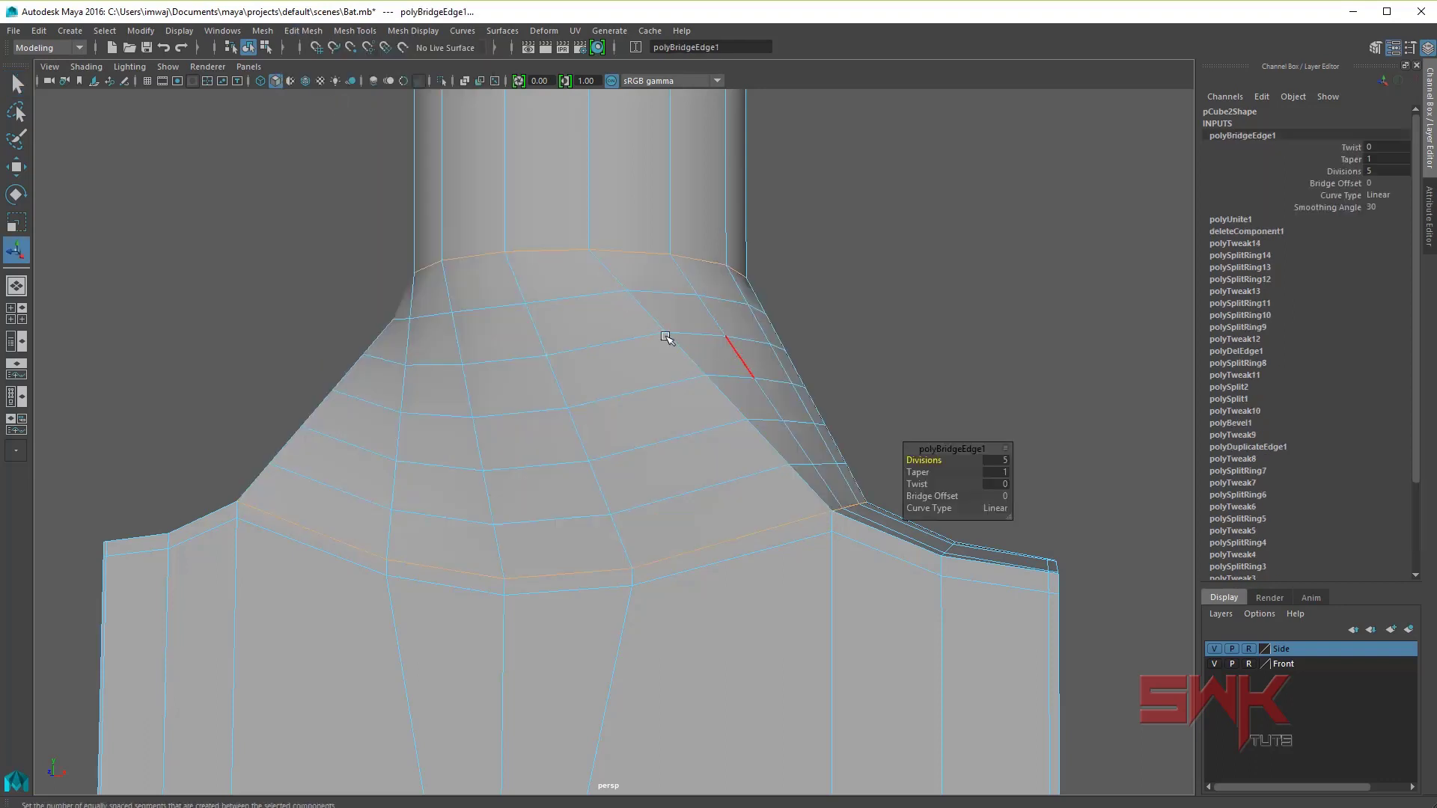
{"action": "left_click_drag", "start_coordinate": [944, 462], "coordinate": [641, 477]}
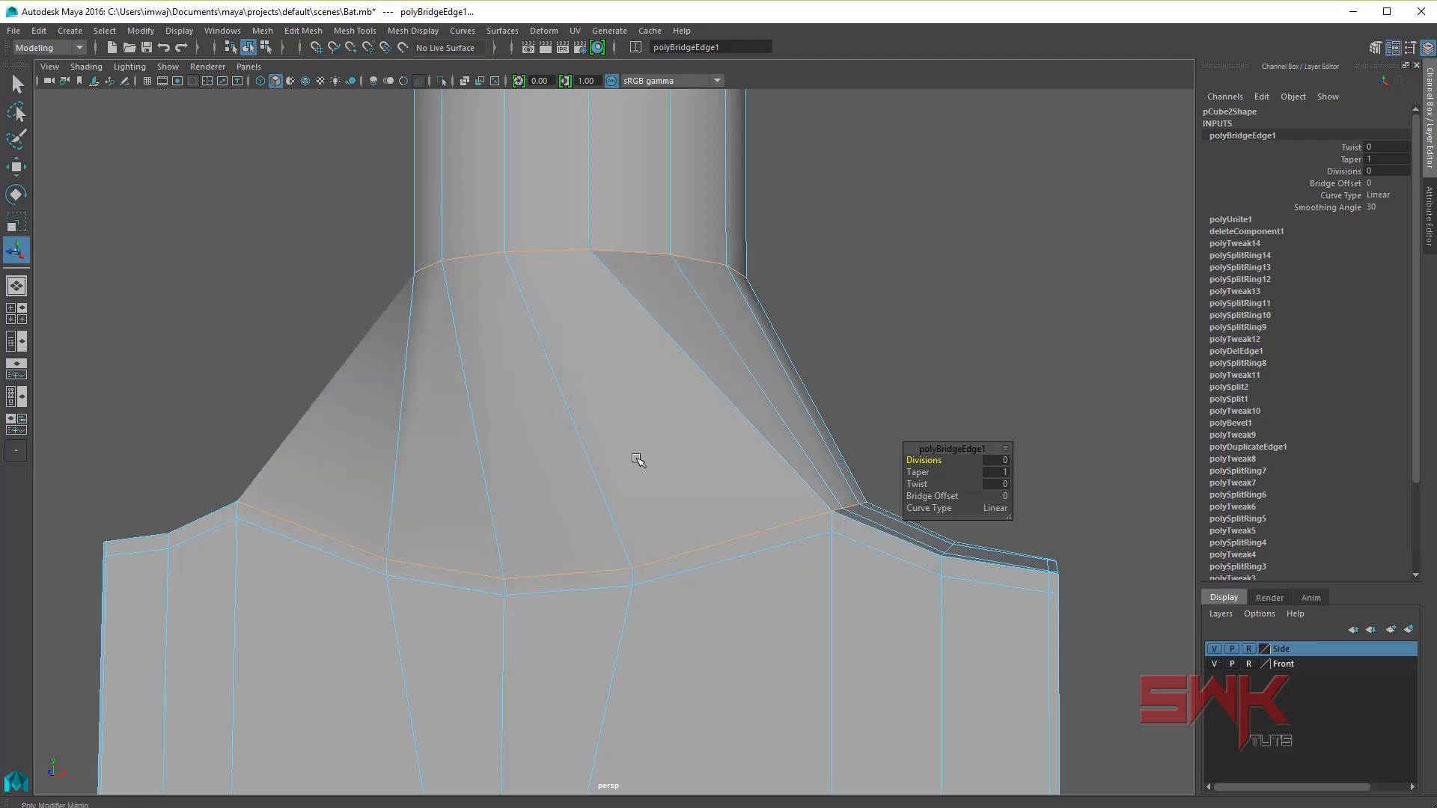
{"action": "left_click_drag", "start_coordinate": [698, 418], "coordinate": [739, 413], "text": "alt"}
{"action": "left_click", "coordinate": [891, 264]}
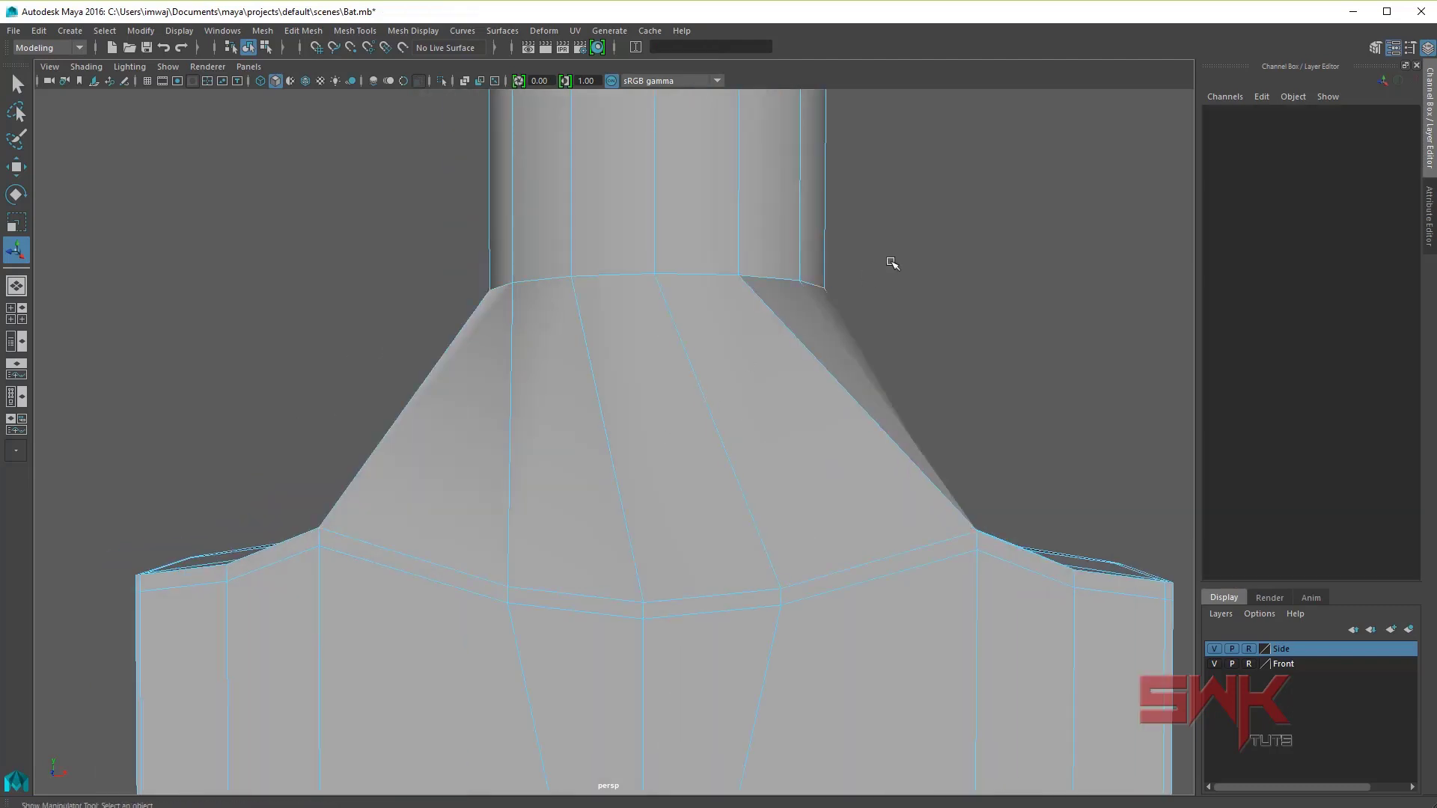
{"action": "mouse_move", "coordinate": [889, 262]}
{"action": "middle_mouse_down", "text": "alt"}
{"action": "mouse_move", "coordinate": [908, 290]}
{"action": "mouse_move", "coordinate": [856, 285]}
{"action": "middle_mouse_up", "text": "alt"}
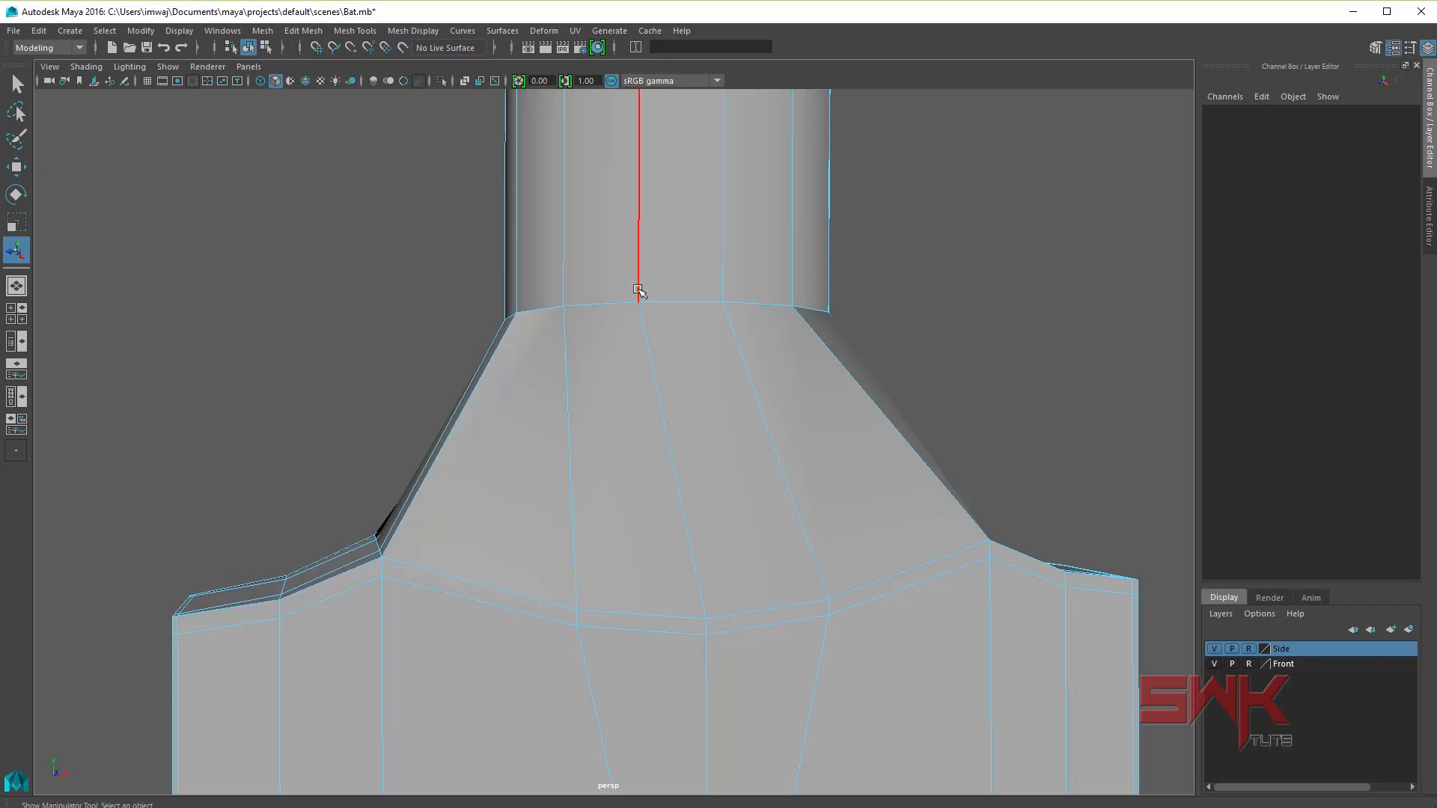
Step: Select all the handle's faces, pCube2.f[308:349]
{"action": "key", "text": "space"}
{"action": "right_click", "coordinate": [302, 173]}
{"action": "scroll", "coordinate": [292, 157], "scroll_direction": "down", "scroll_amount": 3}
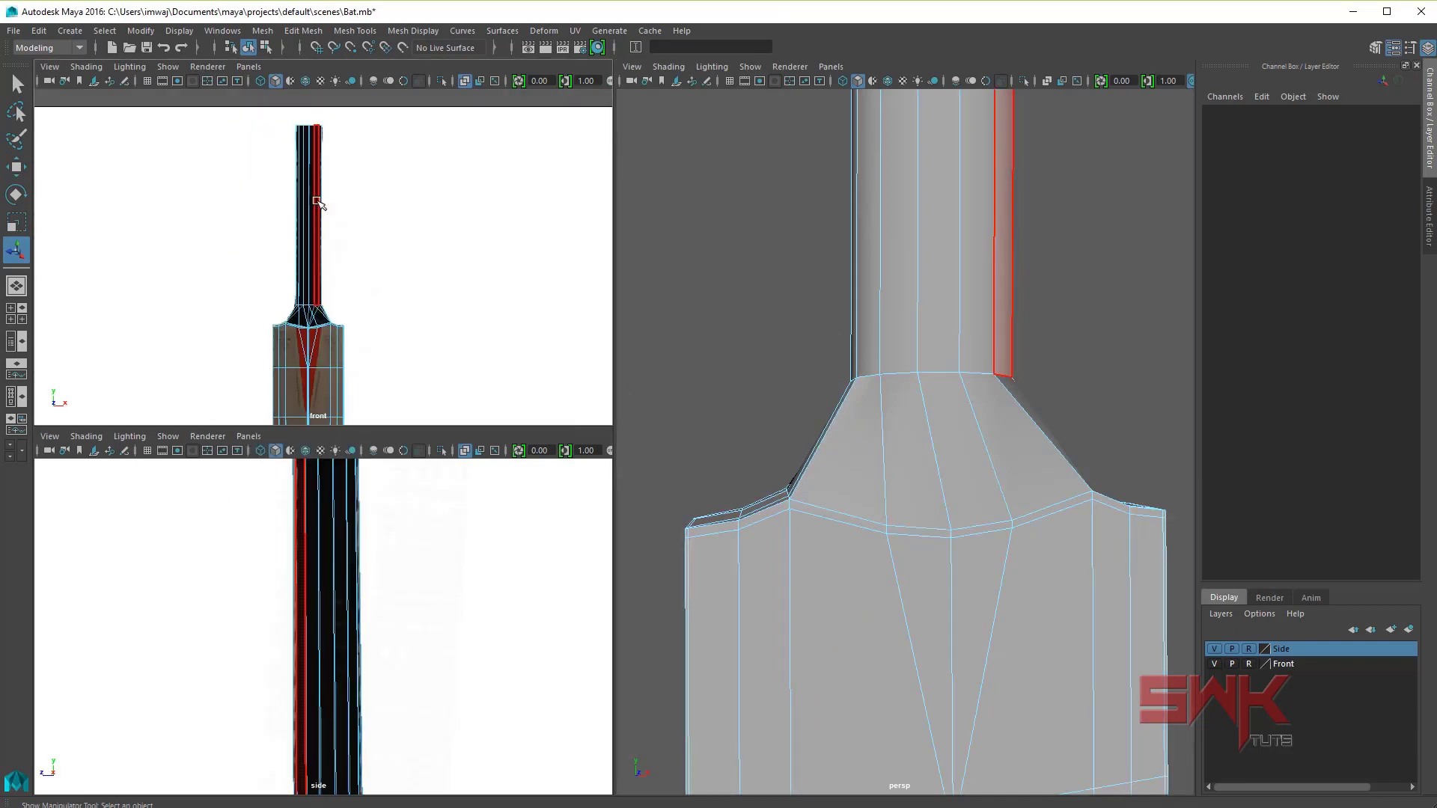
{"action": "scroll", "coordinate": [281, 140], "scroll_direction": "down", "scroll_amount": 2}
{"action": "left_click_drag", "start_coordinate": [278, 137], "coordinate": [358, 237]}
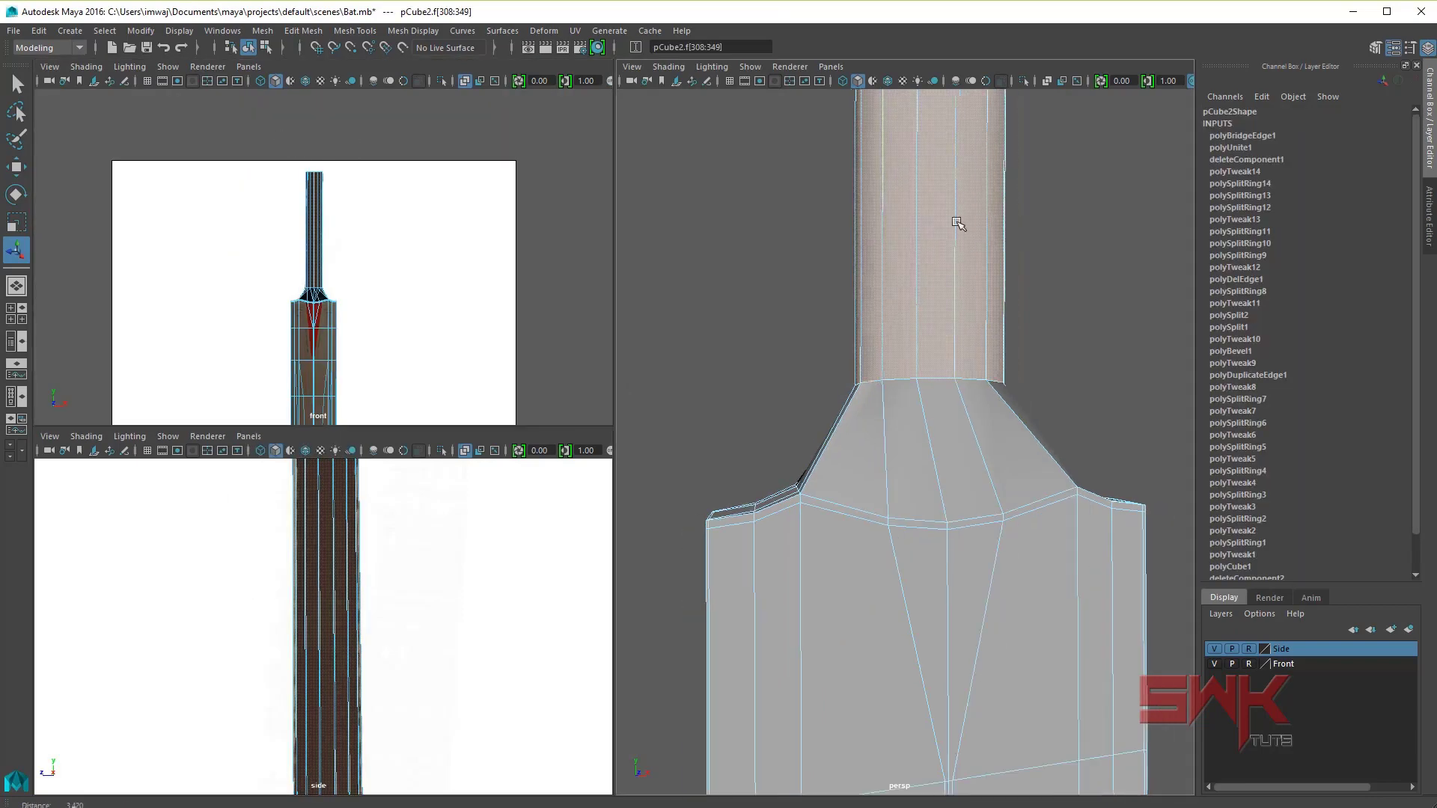
{"action": "scroll", "coordinate": [956, 218], "scroll_direction": "down", "scroll_amount": 5}
{"action": "mouse_move", "coordinate": [955, 218]}
{"action": "left_mouse_down", "text": "alt"}
{"action": "mouse_move", "coordinate": [805, 523]}
{"action": "mouse_move", "coordinate": [838, 449]}
{"action": "left_mouse_up", "text": "alt"}
{"action": "scroll", "coordinate": [834, 419], "scroll_direction": "up", "scroll_amount": 3}
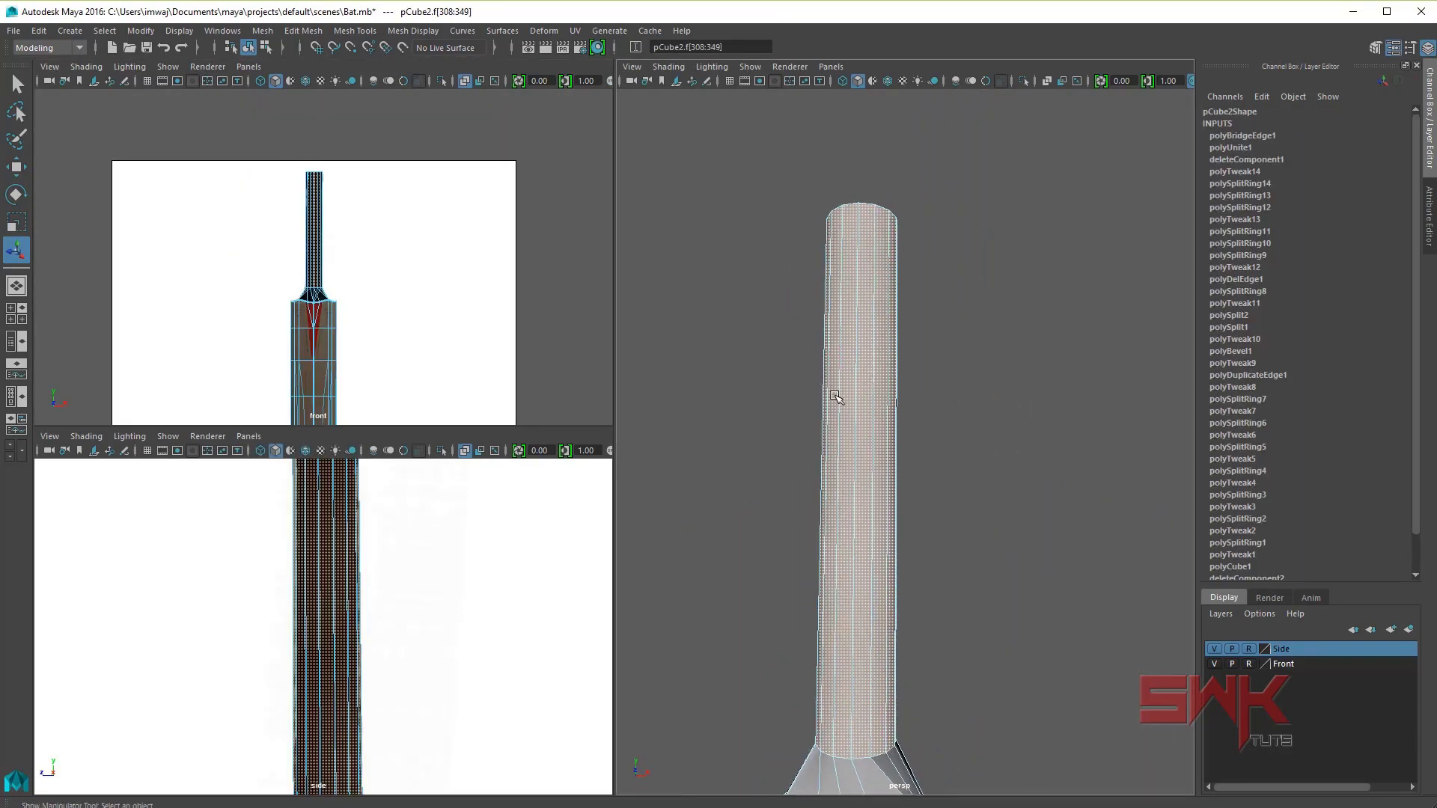
{"action": "middle_click_drag", "start_coordinate": [831, 398], "coordinate": [828, 280], "text": "alt"}
{"action": "scroll", "coordinate": [818, 281], "scroll_direction": "up", "scroll_amount": 1}
Step: Twist the selected handle faces slightly around the Y axis in the front view
{"action": "key", "text": "e"}
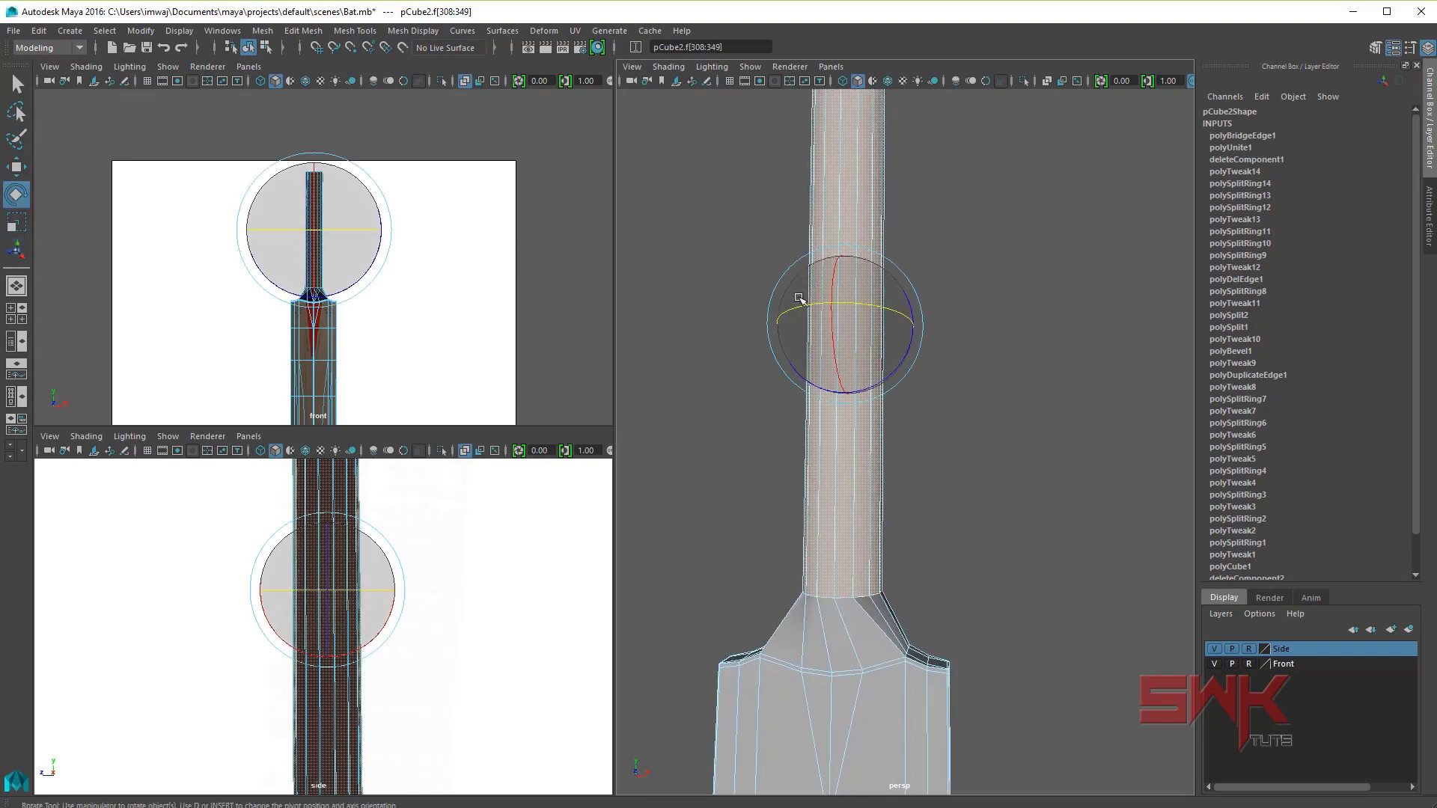
{"action": "scroll", "coordinate": [464, 352], "scroll_direction": "up", "scroll_amount": 3}
{"action": "key", "text": "space"}
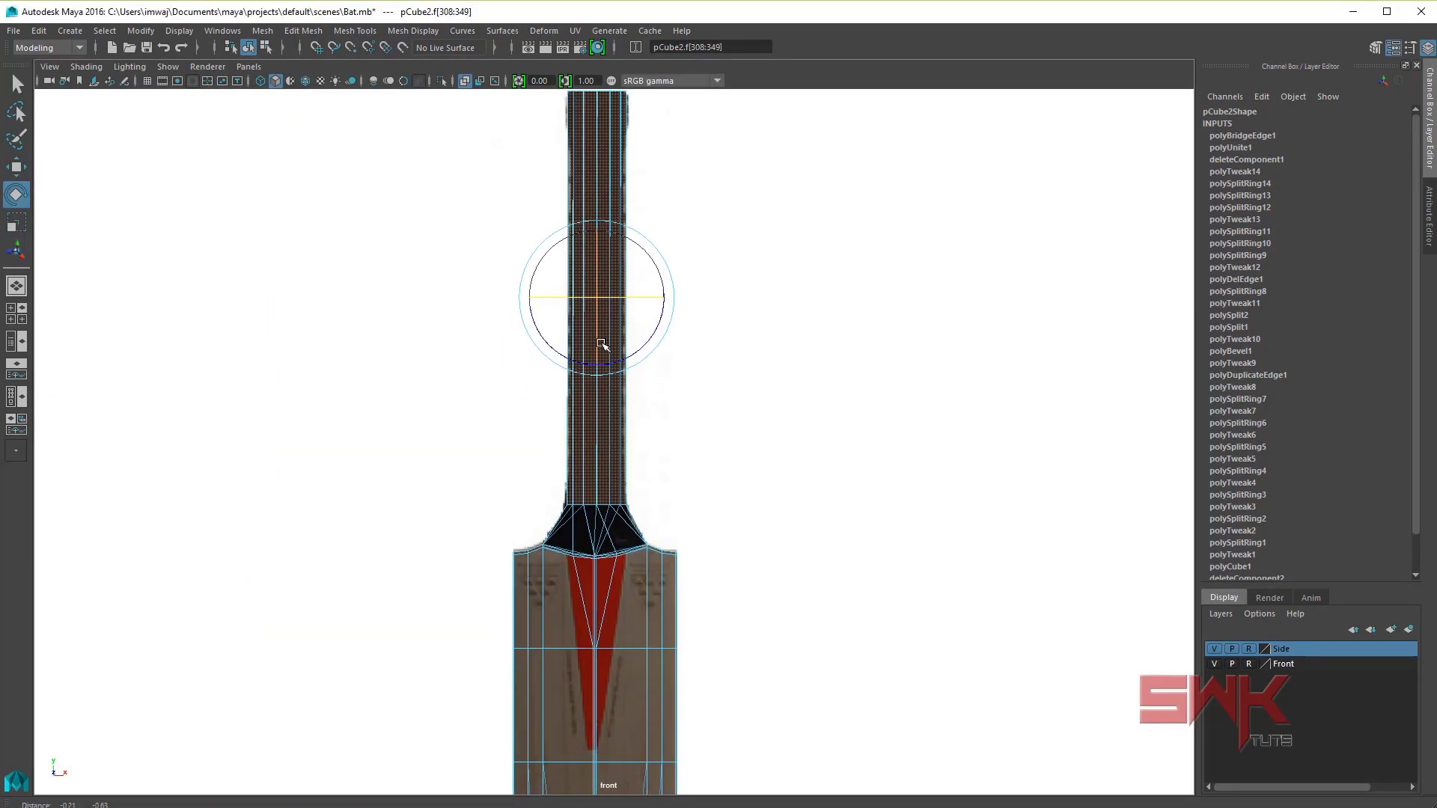
{"action": "scroll", "coordinate": [601, 338], "scroll_direction": "up", "scroll_amount": 2}
{"action": "scroll", "coordinate": [594, 321], "scroll_direction": "up", "scroll_amount": 2}
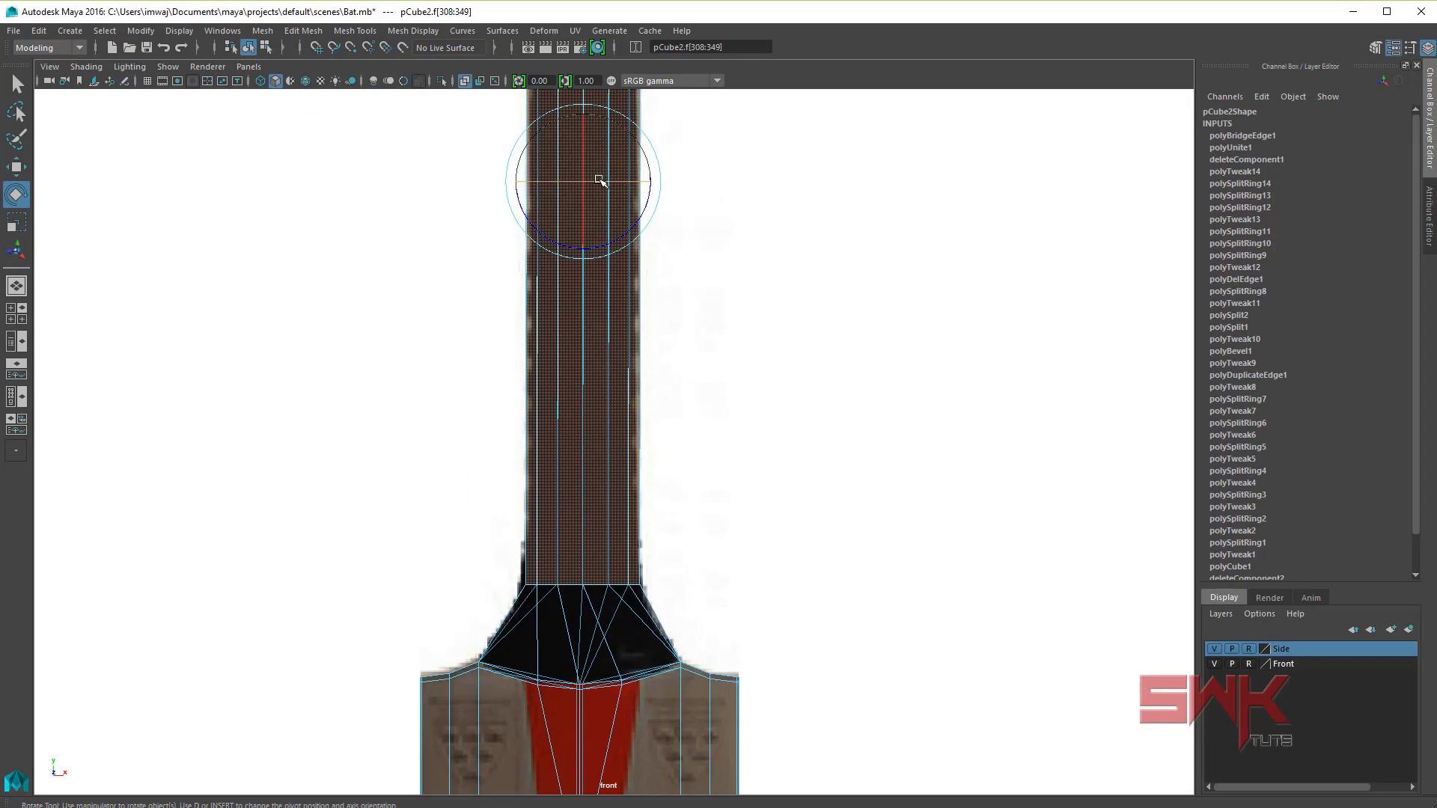
{"action": "left_click_drag", "start_coordinate": [599, 183], "coordinate": [625, 174]}
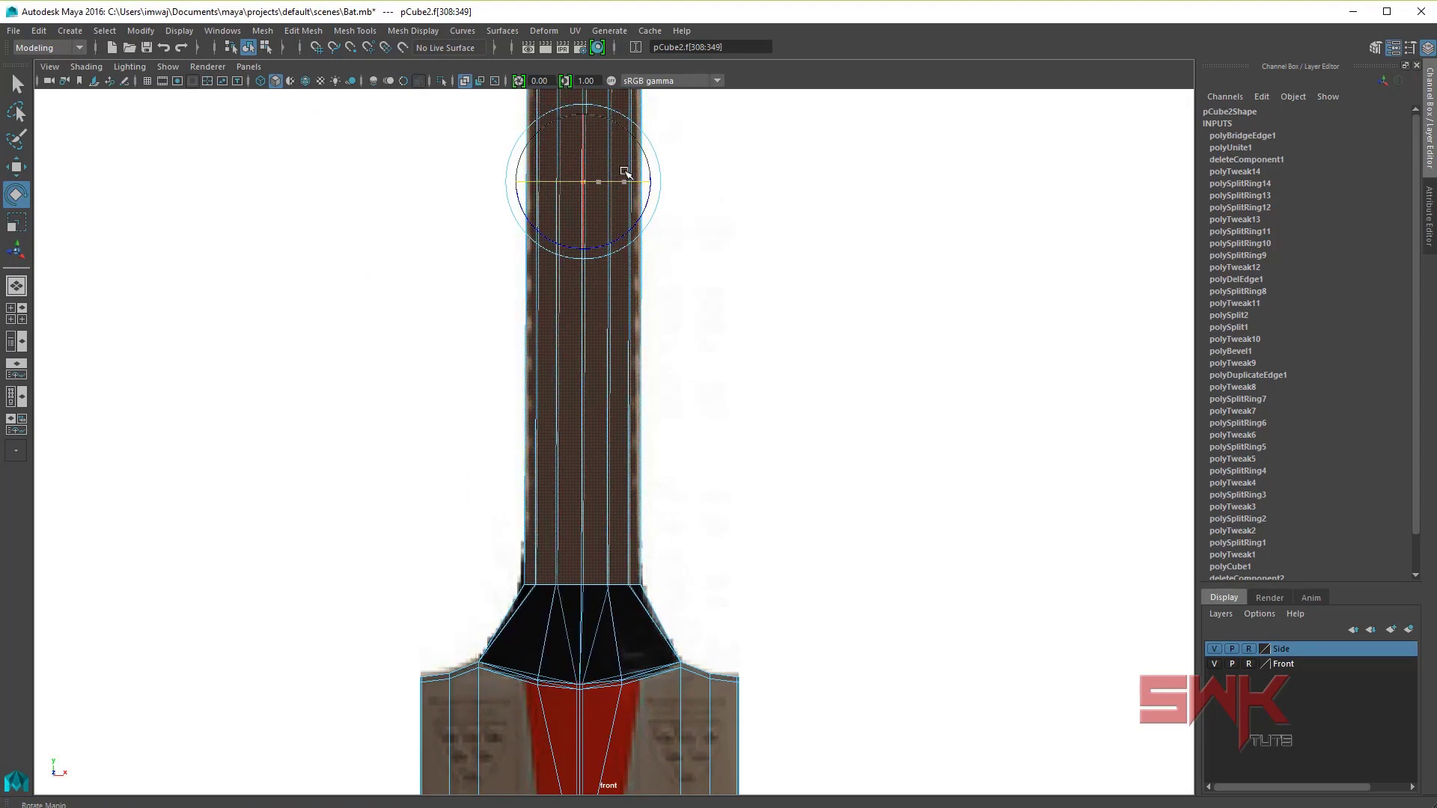
{"action": "key", "text": "space"}
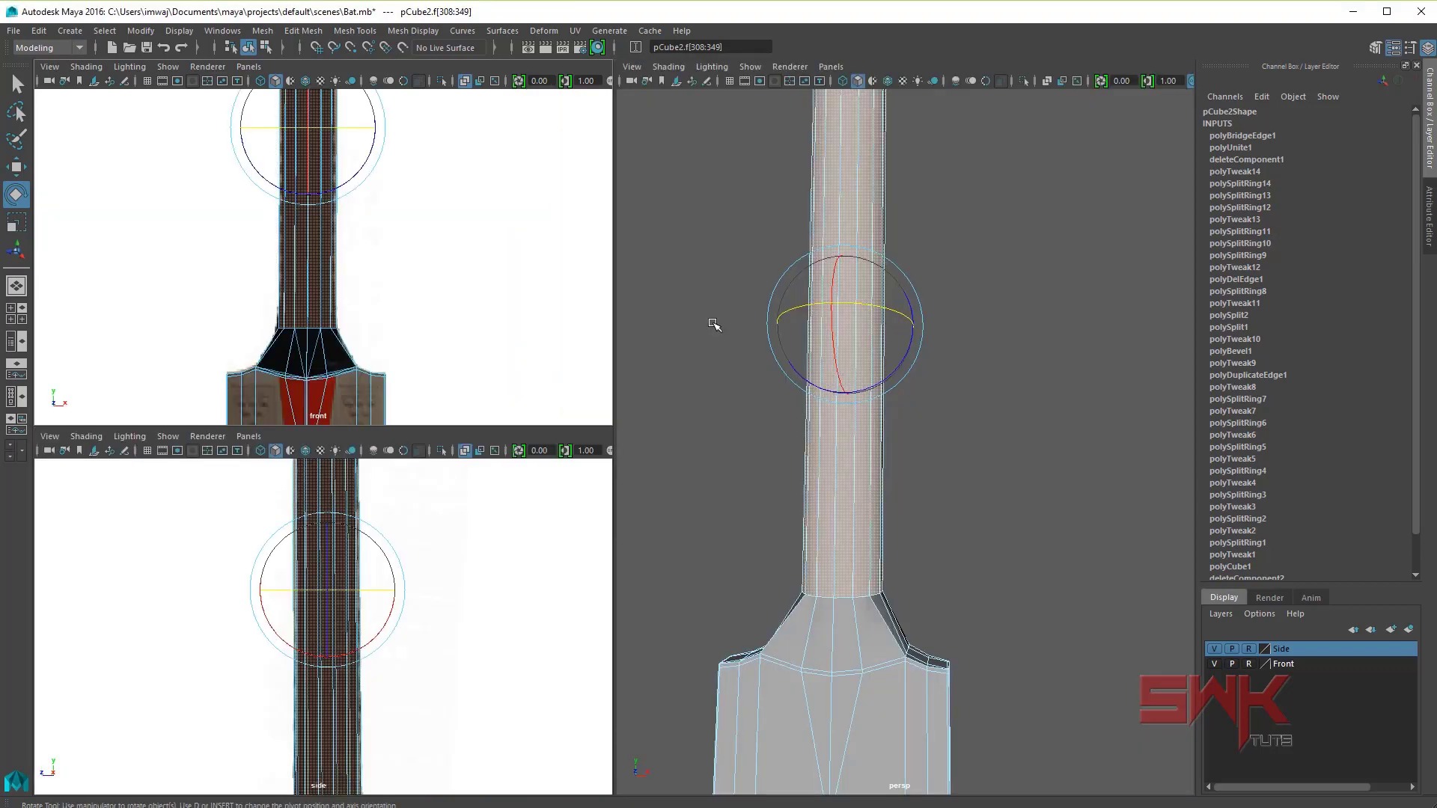
{"action": "key", "text": "space"}
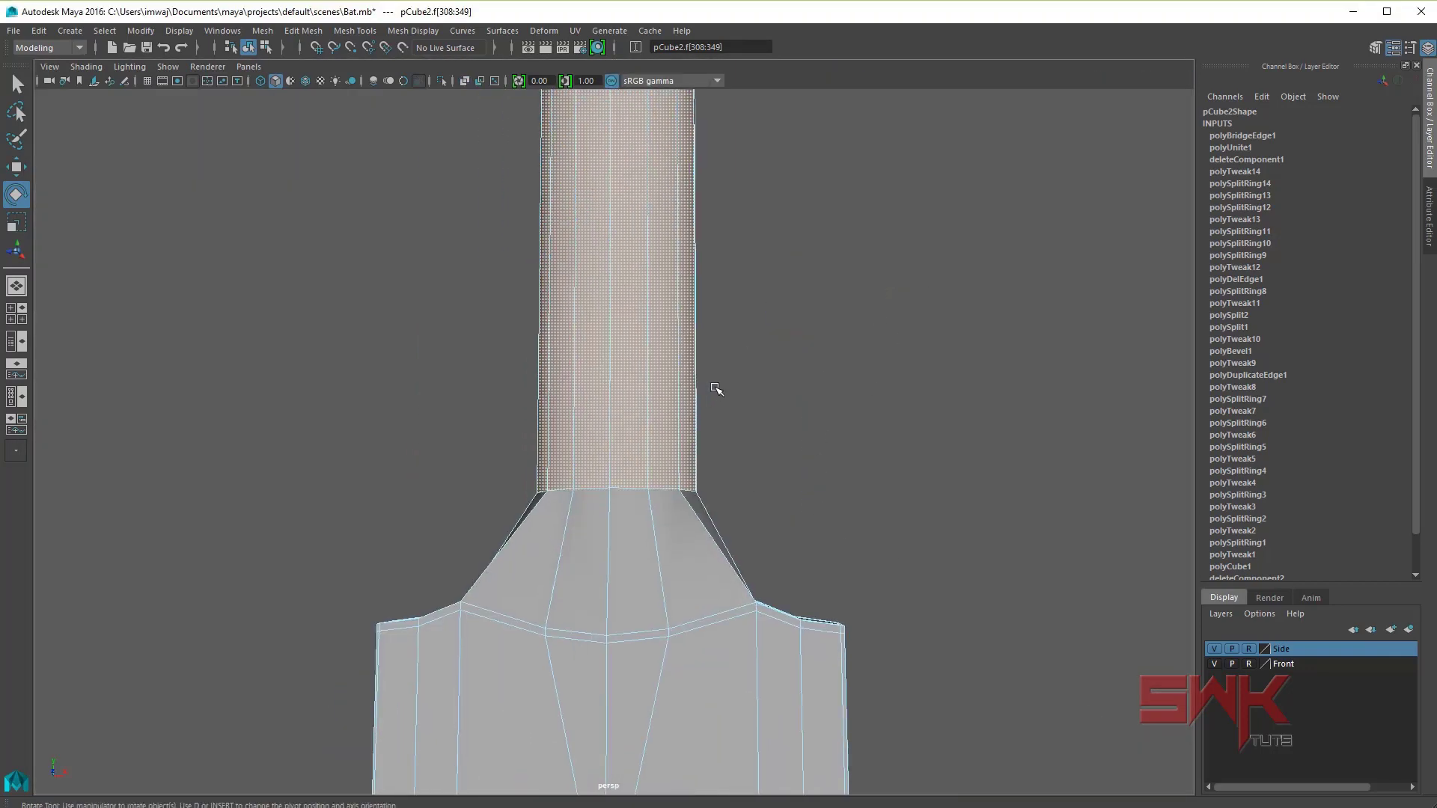
Step: Orbit around the handle flare, then restore the front, side and perspective layout
{"action": "scroll", "coordinate": [767, 386], "scroll_direction": "up", "scroll_amount": 2}
{"action": "middle_click_drag", "start_coordinate": [767, 386], "coordinate": [744, 352], "text": "alt"}
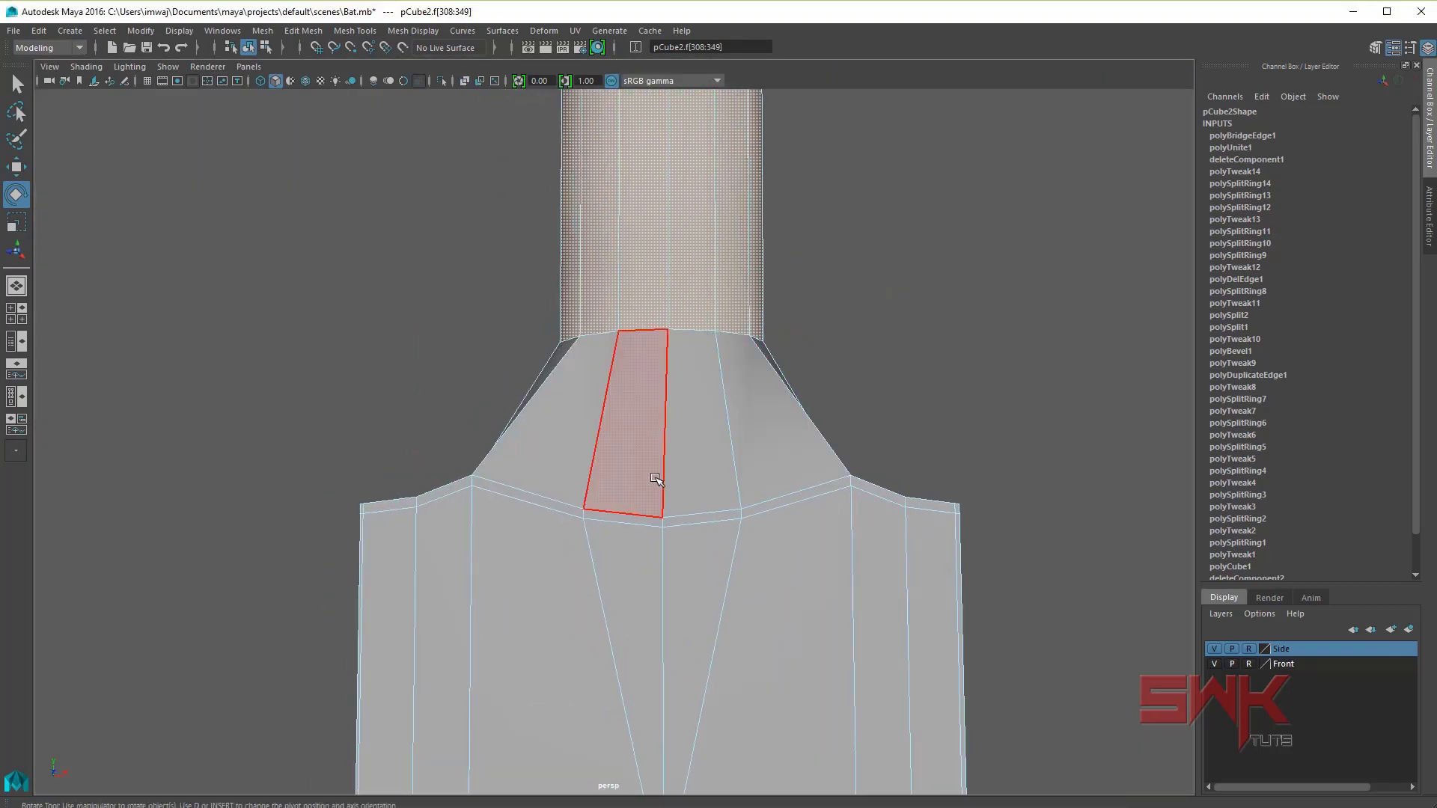
{"action": "mouse_move", "coordinate": [906, 404]}
{"action": "left_mouse_down", "text": "alt"}
{"action": "mouse_move", "coordinate": [550, 357]}
{"action": "mouse_move", "coordinate": [623, 410]}
{"action": "mouse_move", "coordinate": [673, 386]}
{"action": "mouse_move", "coordinate": [732, 401]}
{"action": "mouse_move", "coordinate": [952, 385]}
{"action": "left_mouse_up", "text": "alt"}
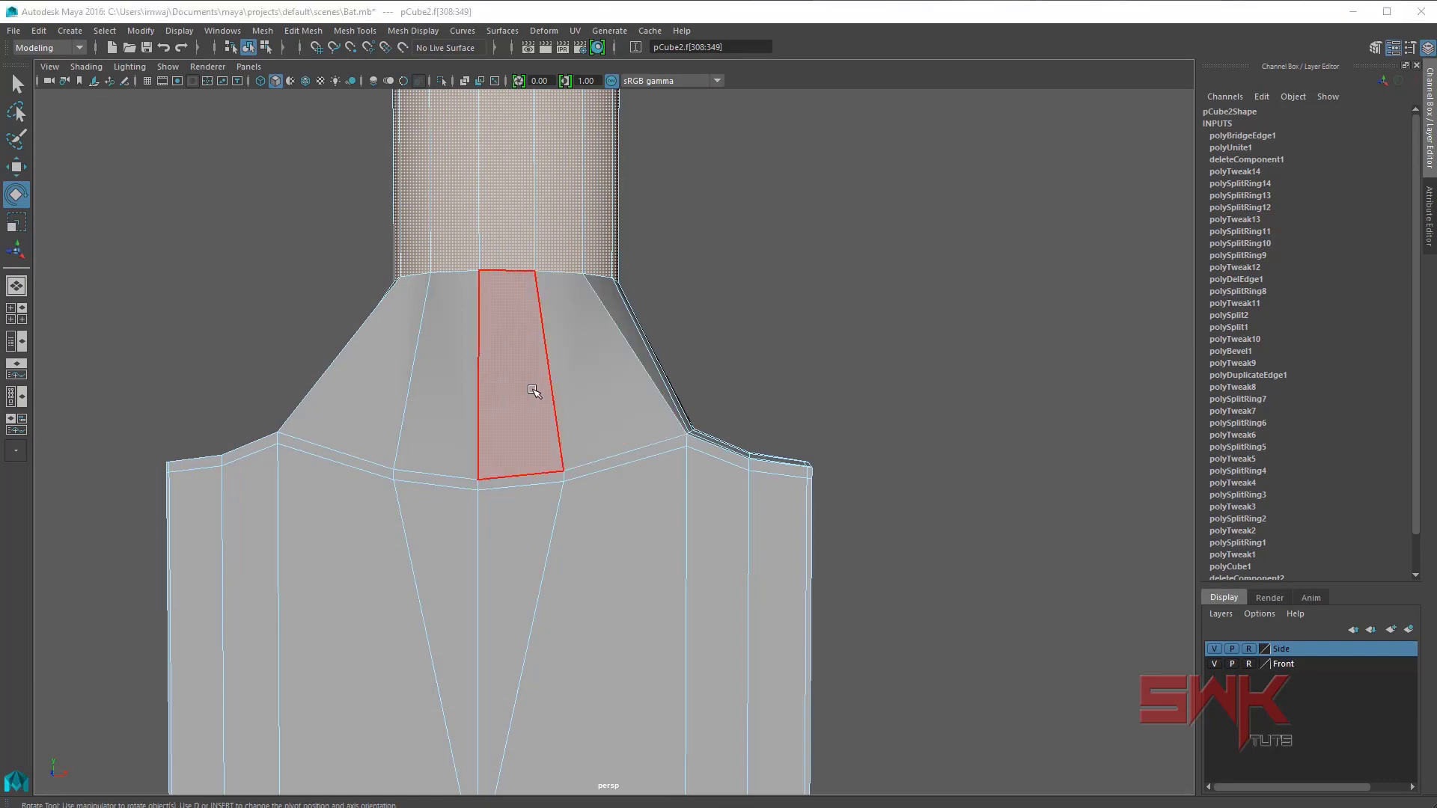
{"action": "key", "text": "space"}
{"action": "key", "text": "space"}
{"action": "scroll", "coordinate": [689, 427], "scroll_direction": "up", "scroll_amount": 2}
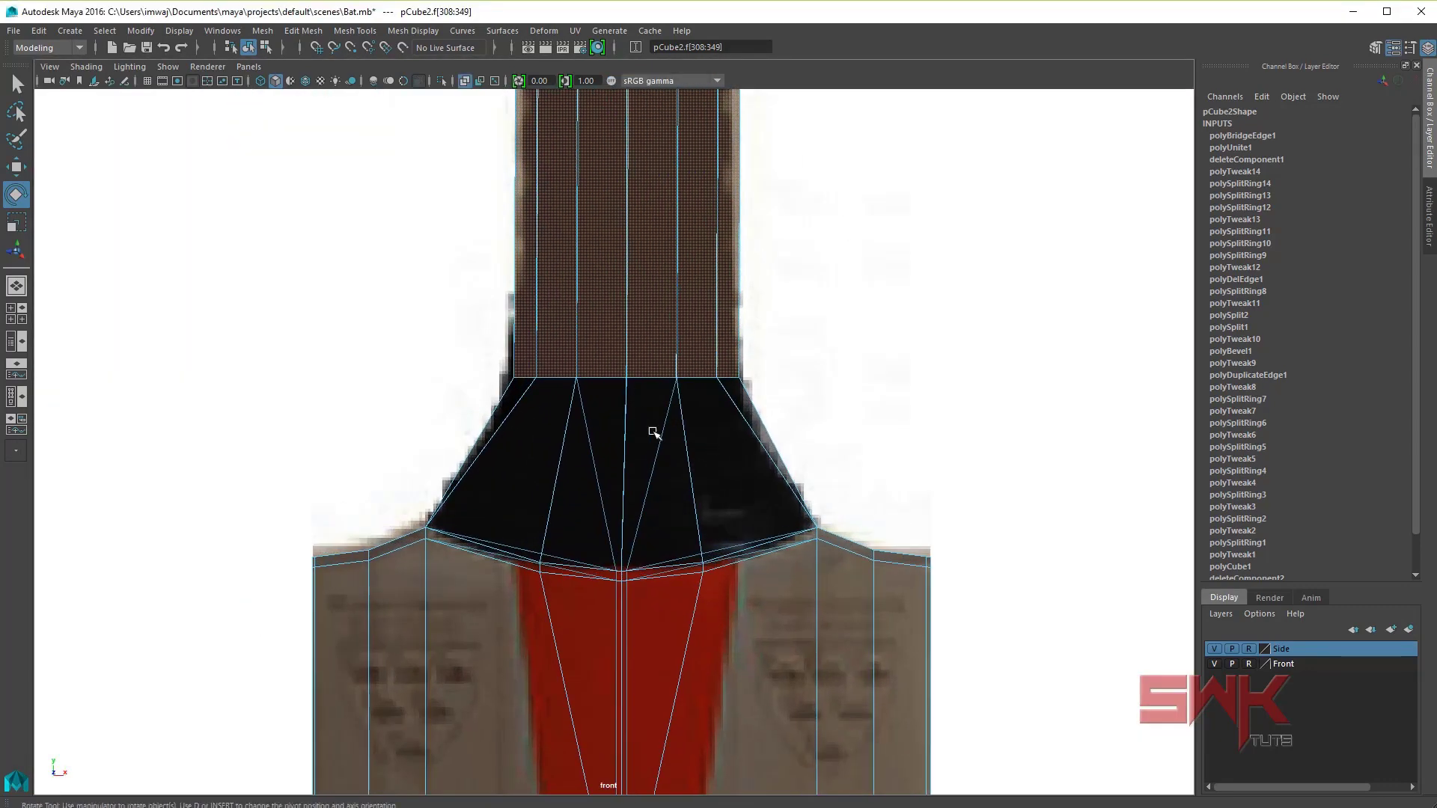
{"action": "scroll", "coordinate": [719, 487], "scroll_direction": "up", "scroll_amount": 2}
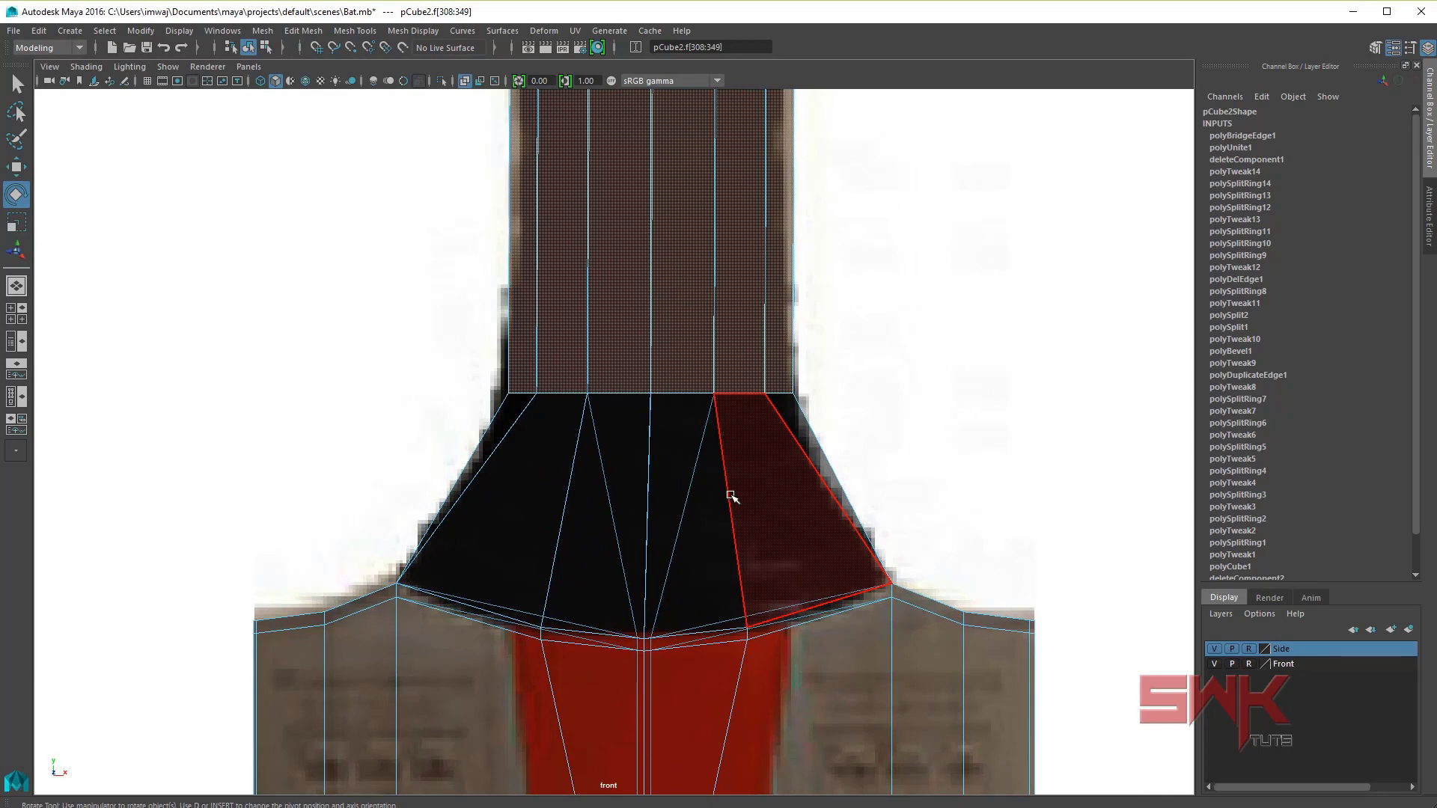
{"action": "key", "text": "space"}
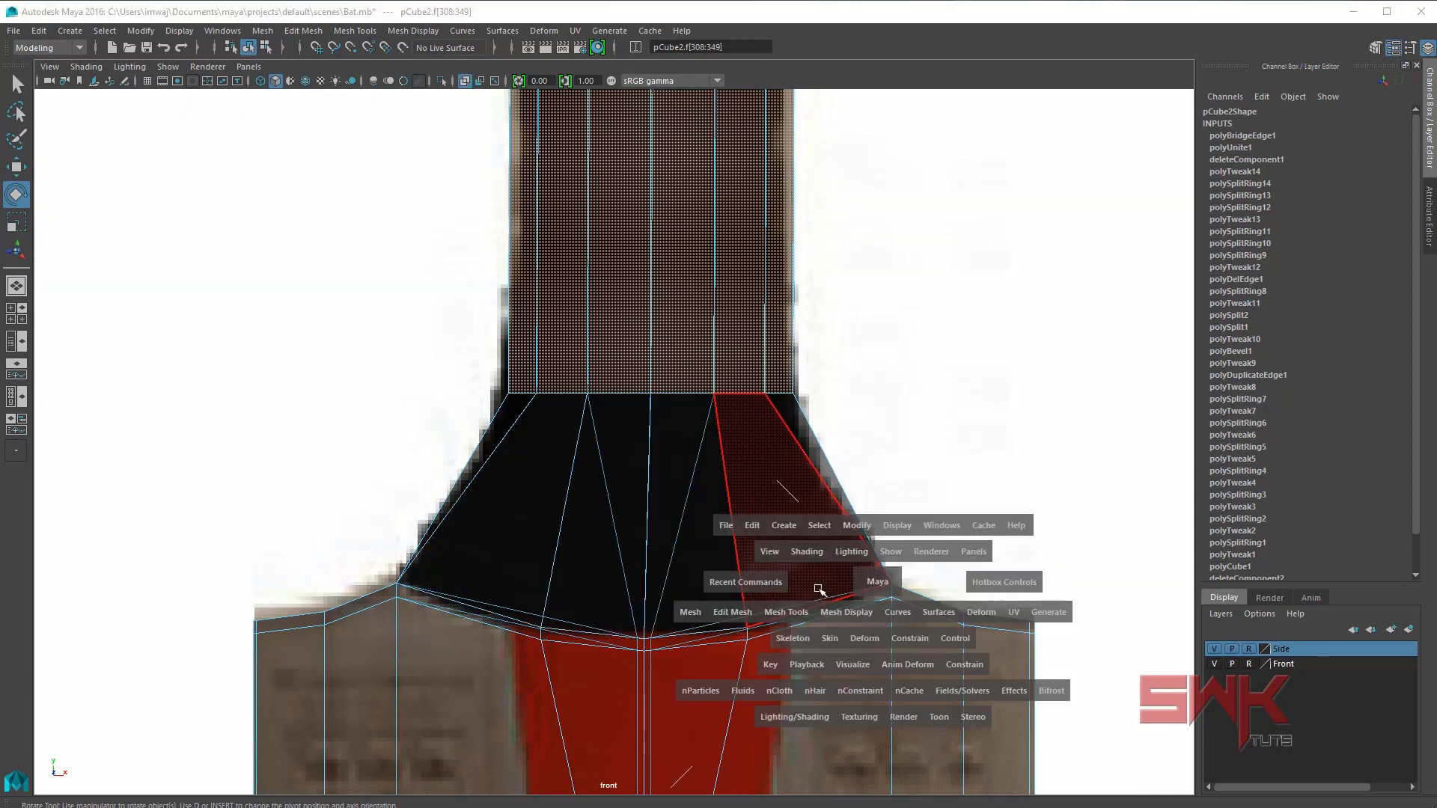
{"action": "scroll", "coordinate": [384, 641], "scroll_direction": "up", "scroll_amount": 3}
{"action": "scroll", "coordinate": [563, 679], "scroll_direction": "up", "scroll_amount": 4}
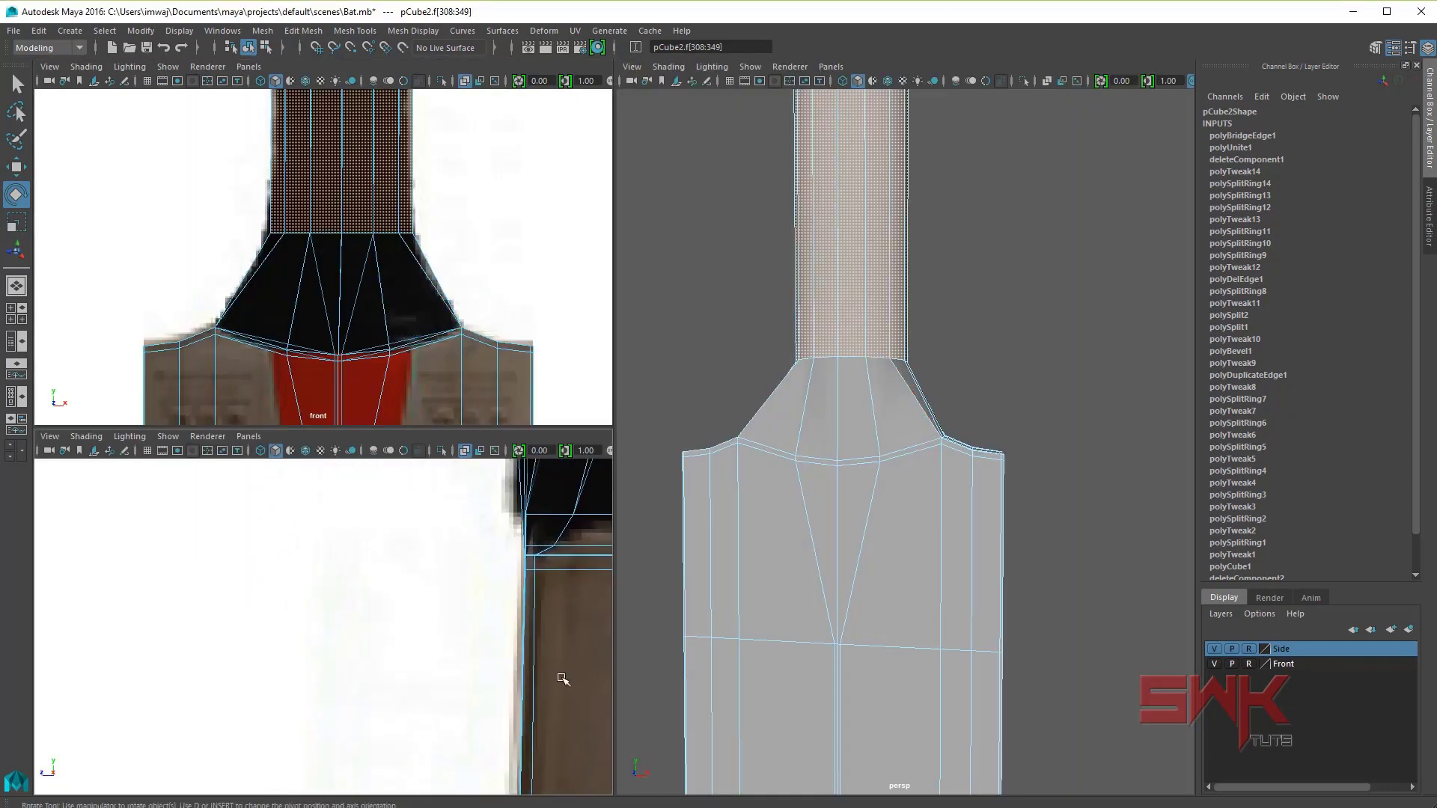
{"action": "scroll", "coordinate": [563, 679], "scroll_direction": "down", "scroll_amount": 3}
{"action": "scroll", "coordinate": [360, 633], "scroll_direction": "down", "scroll_amount": 3}
Step: Delete an unwanted edge at the shoulder below the handle bridge
{"action": "key", "text": "q"}
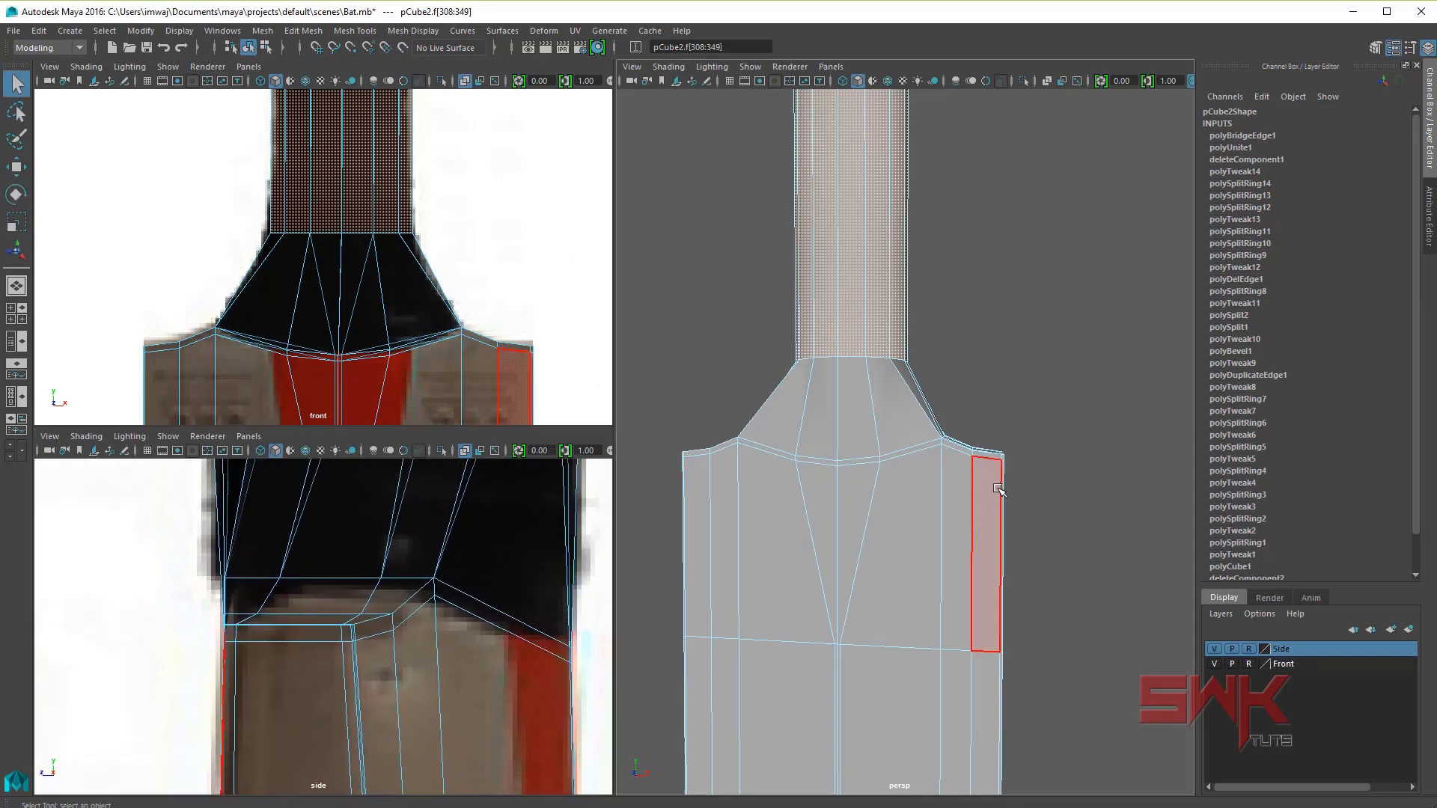
{"action": "mouse_move", "coordinate": [997, 488]}
{"action": "left_mouse_down", "text": "alt"}
{"action": "mouse_move", "coordinate": [925, 519]}
{"action": "mouse_move", "coordinate": [883, 496]}
{"action": "left_mouse_up", "text": "alt"}
{"action": "right_click_drag", "start_coordinate": [868, 479], "coordinate": [871, 456]}
{"action": "left_click", "coordinate": [891, 444]}
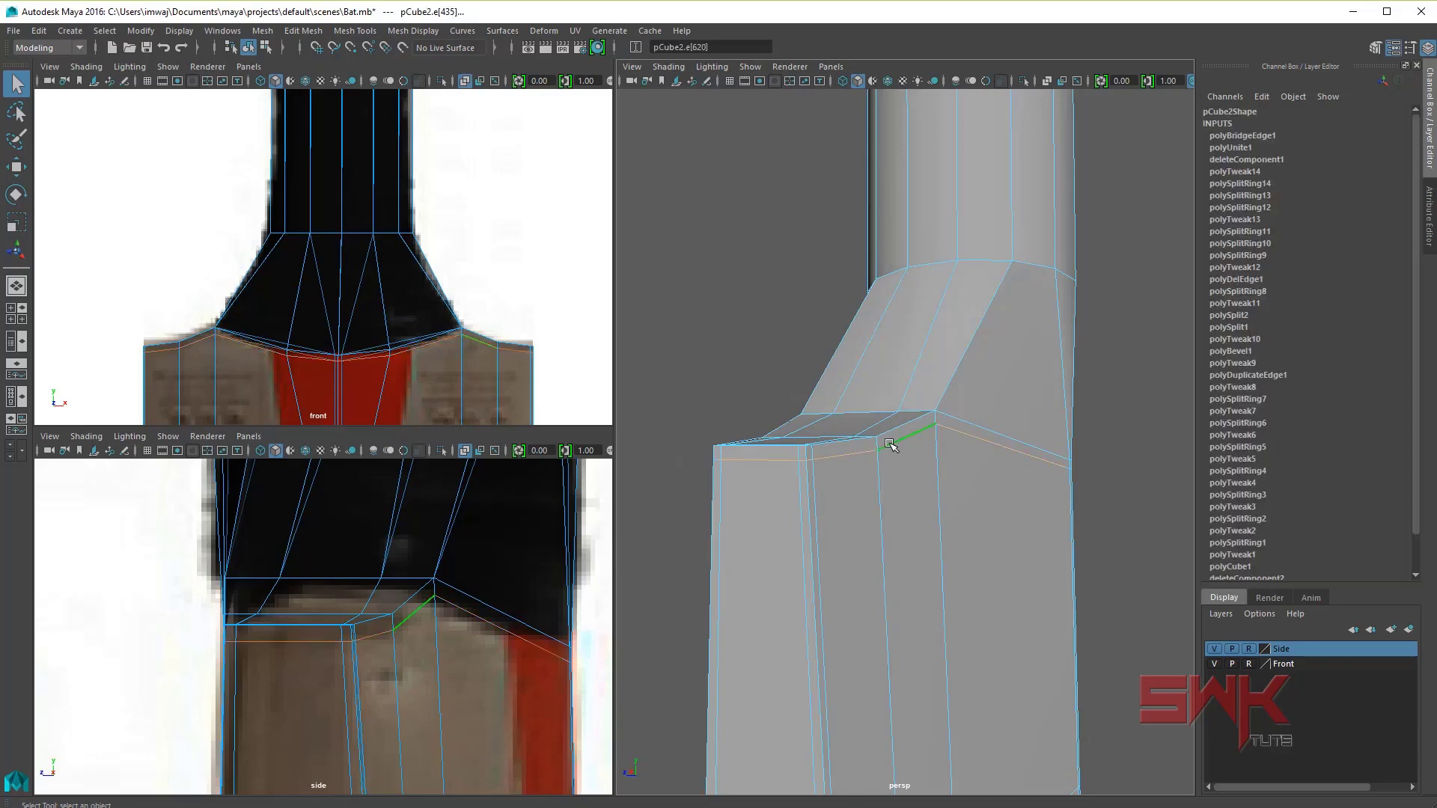
{"action": "left_click", "coordinate": [303, 31]}
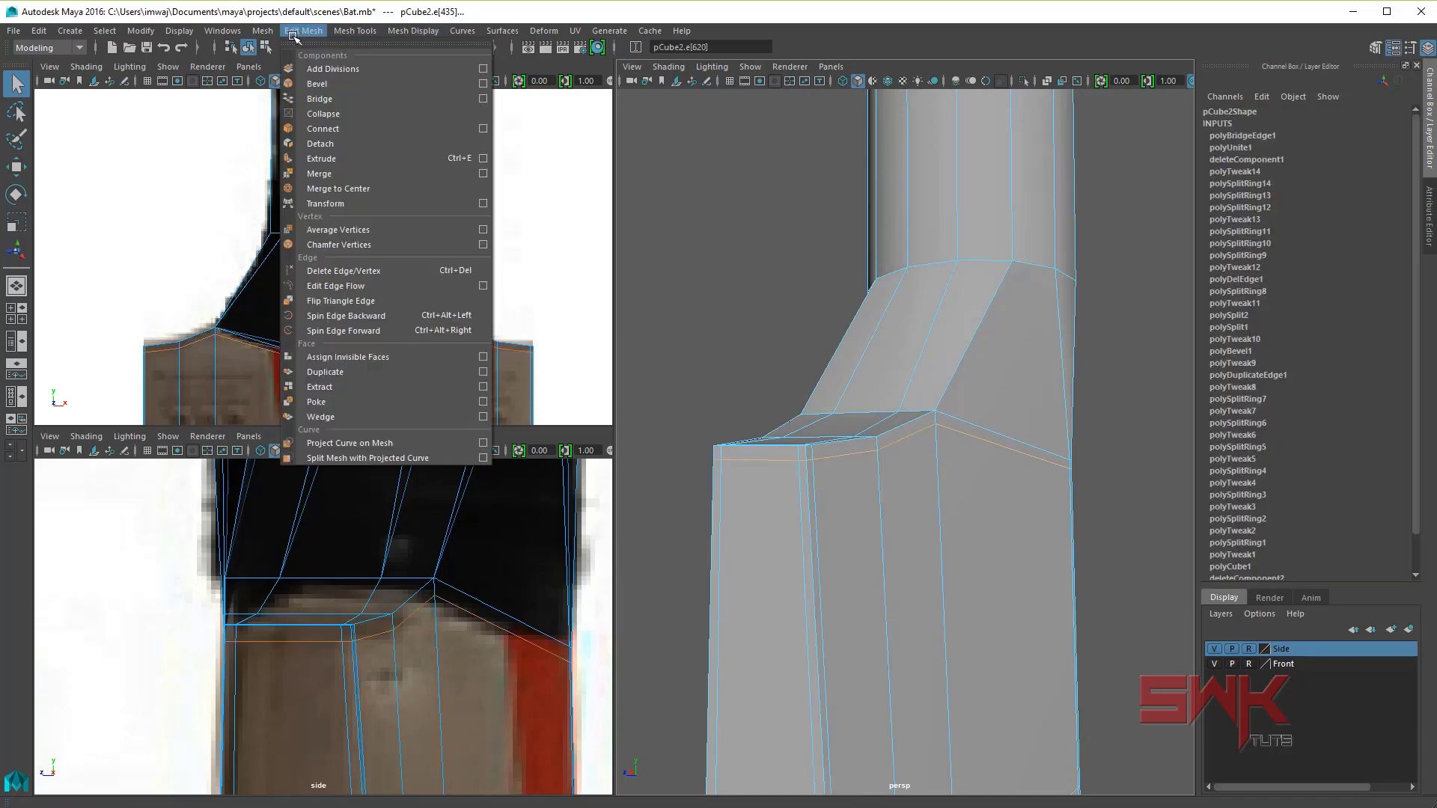
{"action": "left_click", "coordinate": [344, 271]}
{"action": "mouse_move", "coordinate": [830, 436]}
{"action": "left_mouse_down", "text": "alt"}
{"action": "mouse_move", "coordinate": [992, 388]}
{"action": "mouse_move", "coordinate": [860, 391]}
{"action": "mouse_move", "coordinate": [886, 398]}
{"action": "mouse_move", "coordinate": [913, 374]}
{"action": "left_mouse_up", "text": "alt"}
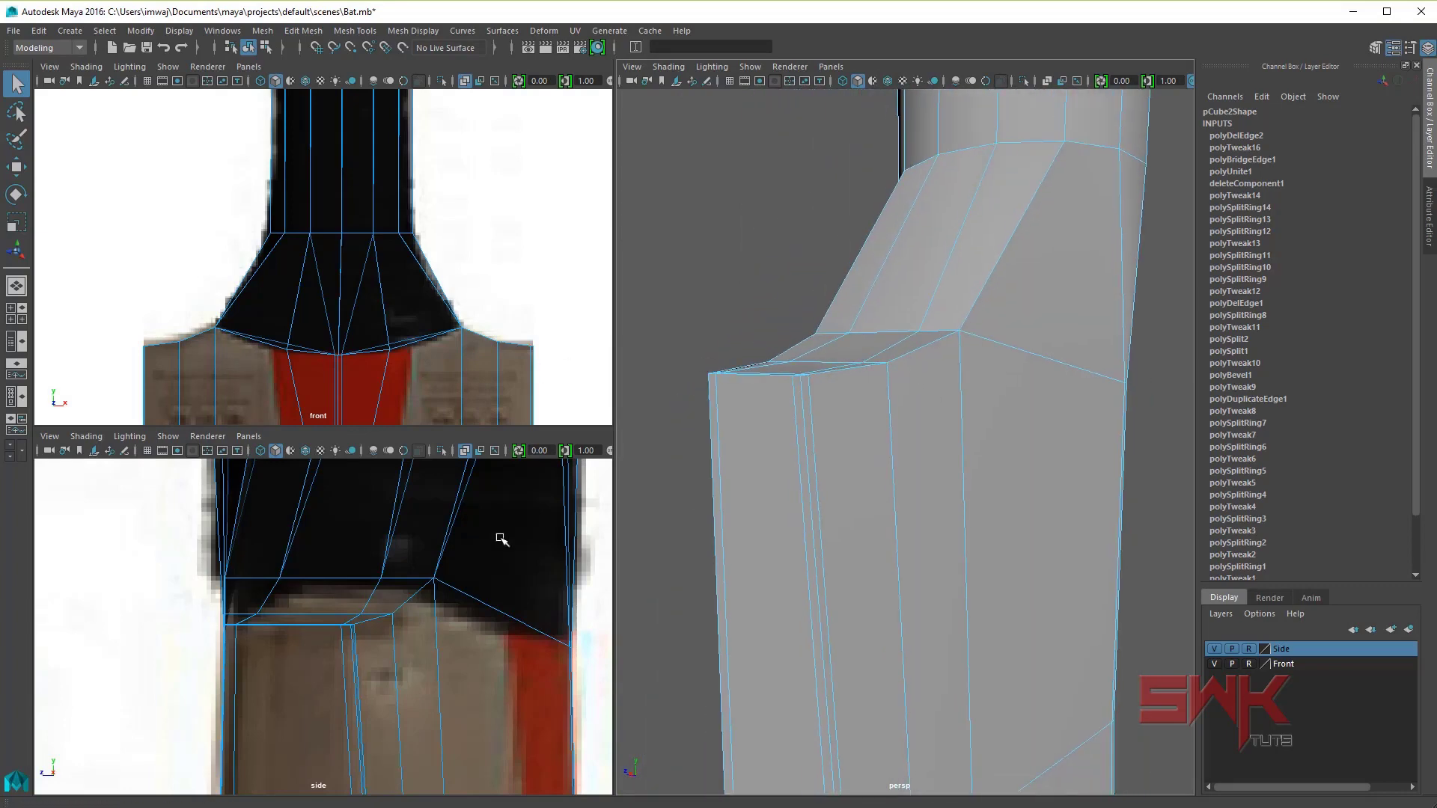
{"action": "mouse_move", "coordinate": [500, 539]}
{"action": "middle_mouse_down", "text": "alt"}
{"action": "mouse_move", "coordinate": [497, 597]}
{"action": "mouse_move", "coordinate": [426, 578]}
{"action": "middle_mouse_up", "text": "alt"}
Step: In vertex mode, select the shoulder-corner vertex and pull it down
{"action": "left_click", "coordinate": [423, 595]}
{"action": "mouse_move", "coordinate": [427, 573]}
{"action": "right_mouse_down"}
{"action": "mouse_move", "coordinate": [365, 554]}
{"action": "mouse_move", "coordinate": [367, 573]}
{"action": "right_mouse_up"}
{"action": "scroll", "coordinate": [408, 591], "scroll_direction": "up", "scroll_amount": 2}
{"action": "left_click", "coordinate": [384, 568]}
{"action": "scroll", "coordinate": [397, 566], "scroll_direction": "up", "scroll_amount": 2}
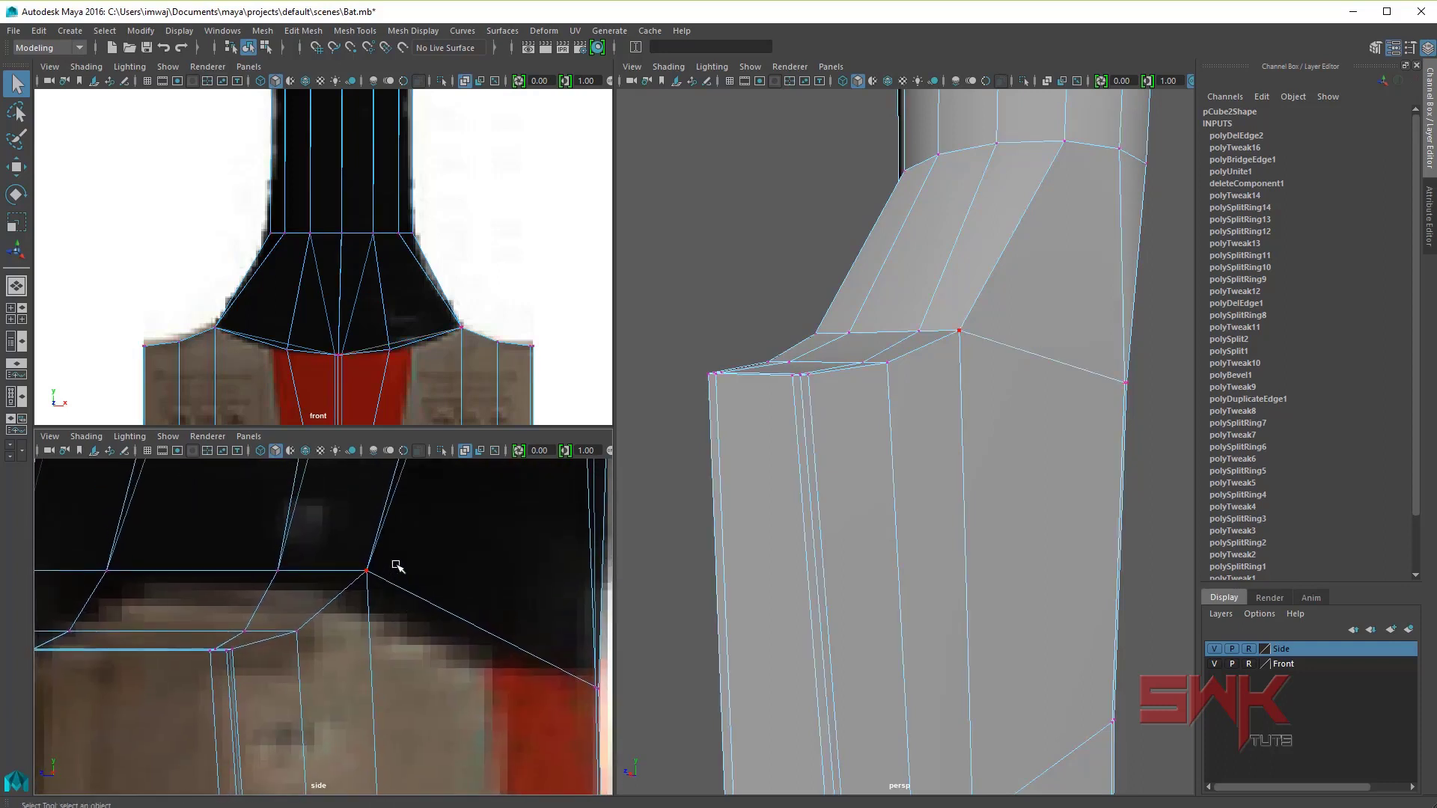
{"action": "left_click_drag", "start_coordinate": [341, 593], "coordinate": [342, 593]}
{"action": "mouse_move", "coordinate": [341, 593]}
{"action": "middle_mouse_down", "text": "alt"}
{"action": "mouse_move", "coordinate": [385, 587]}
{"action": "mouse_move", "coordinate": [459, 619]}
{"action": "mouse_move", "coordinate": [410, 589]}
{"action": "middle_mouse_up", "text": "alt"}
{"action": "key", "text": "w"}
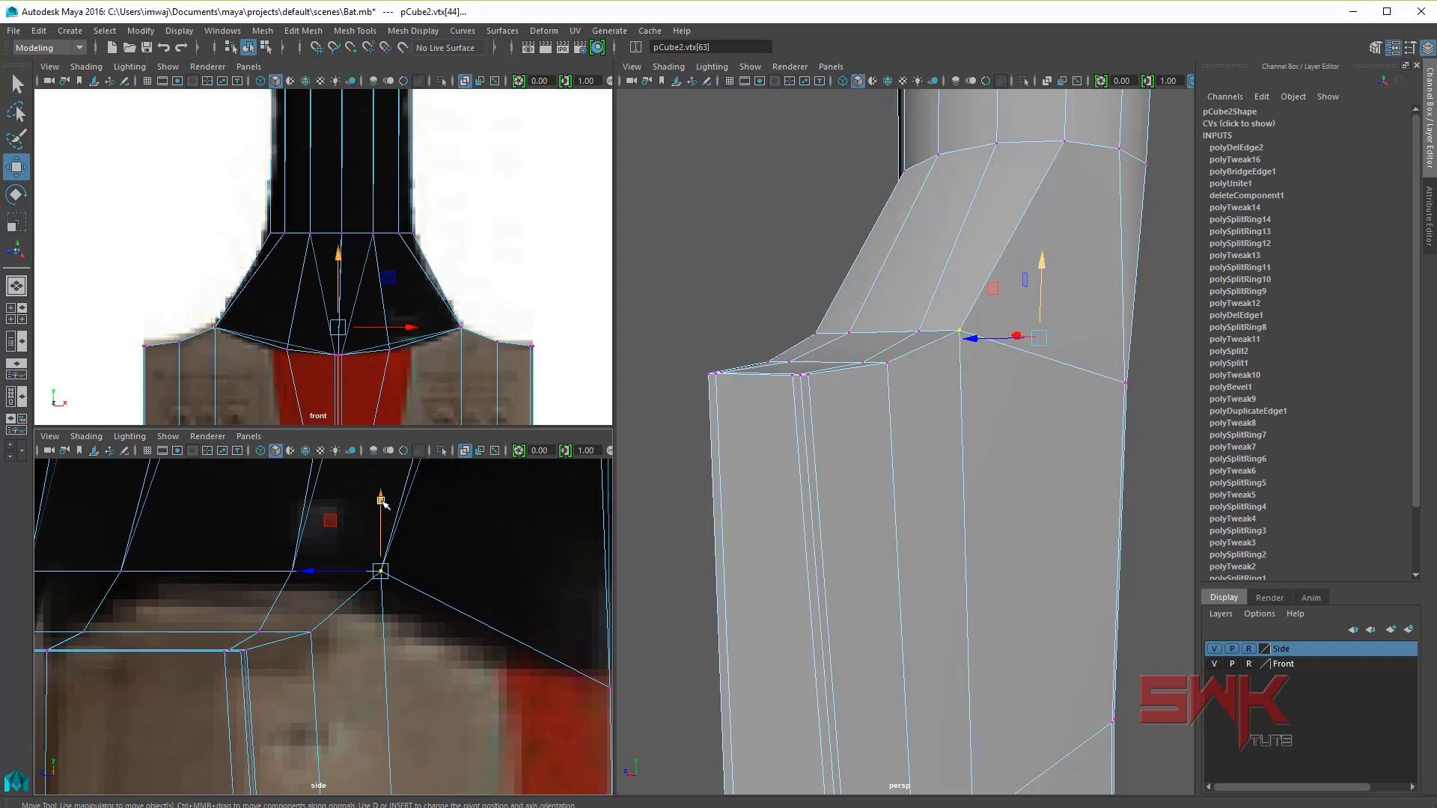
{"action": "left_click_drag", "start_coordinate": [381, 500], "coordinate": [381, 538]}
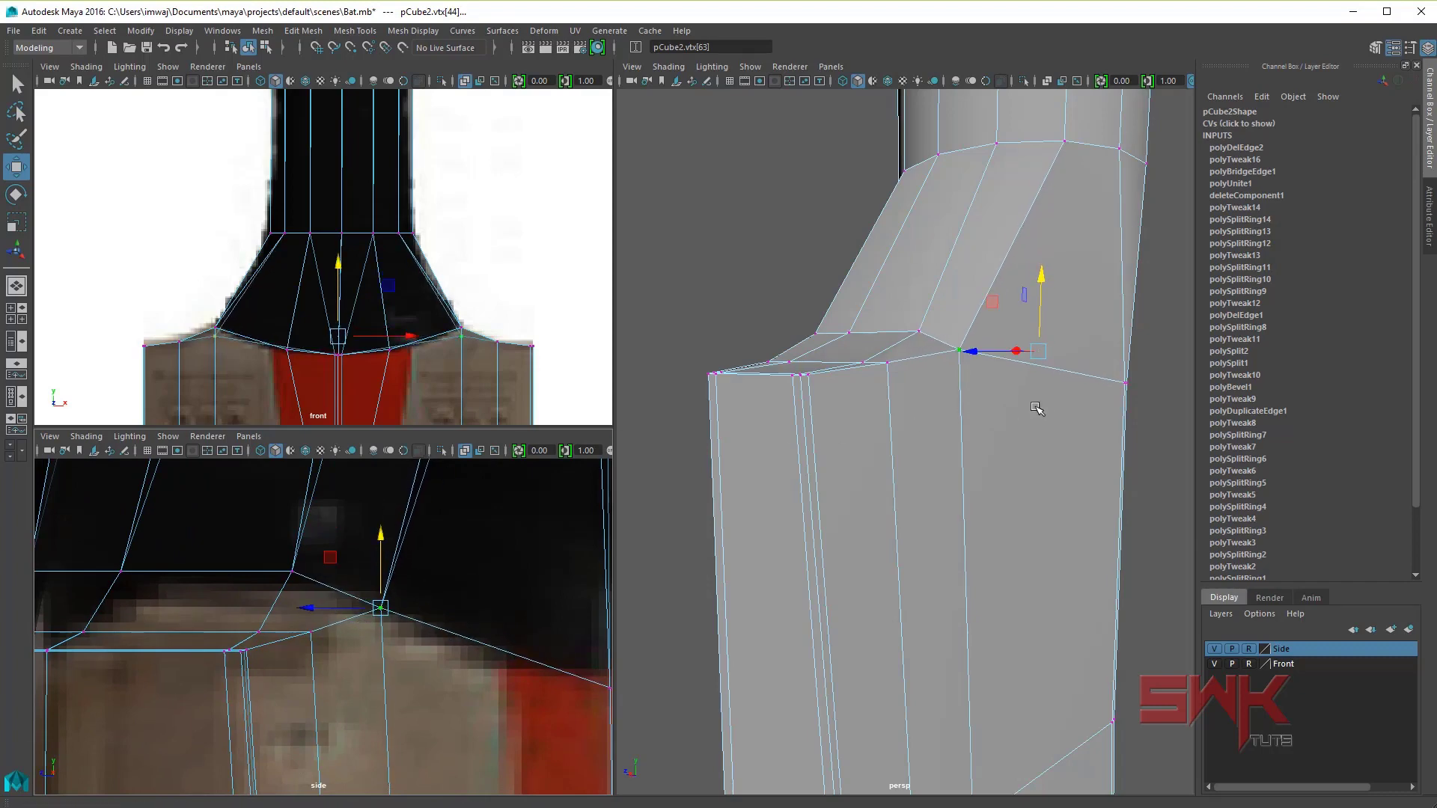
Step: Move the shoulder vertex down and right to sit on the side reference outline
{"action": "scroll", "coordinate": [1037, 408], "scroll_direction": "down", "scroll_amount": 3}
{"action": "left_click_drag", "start_coordinate": [1037, 408], "coordinate": [829, 452], "text": "alt"}
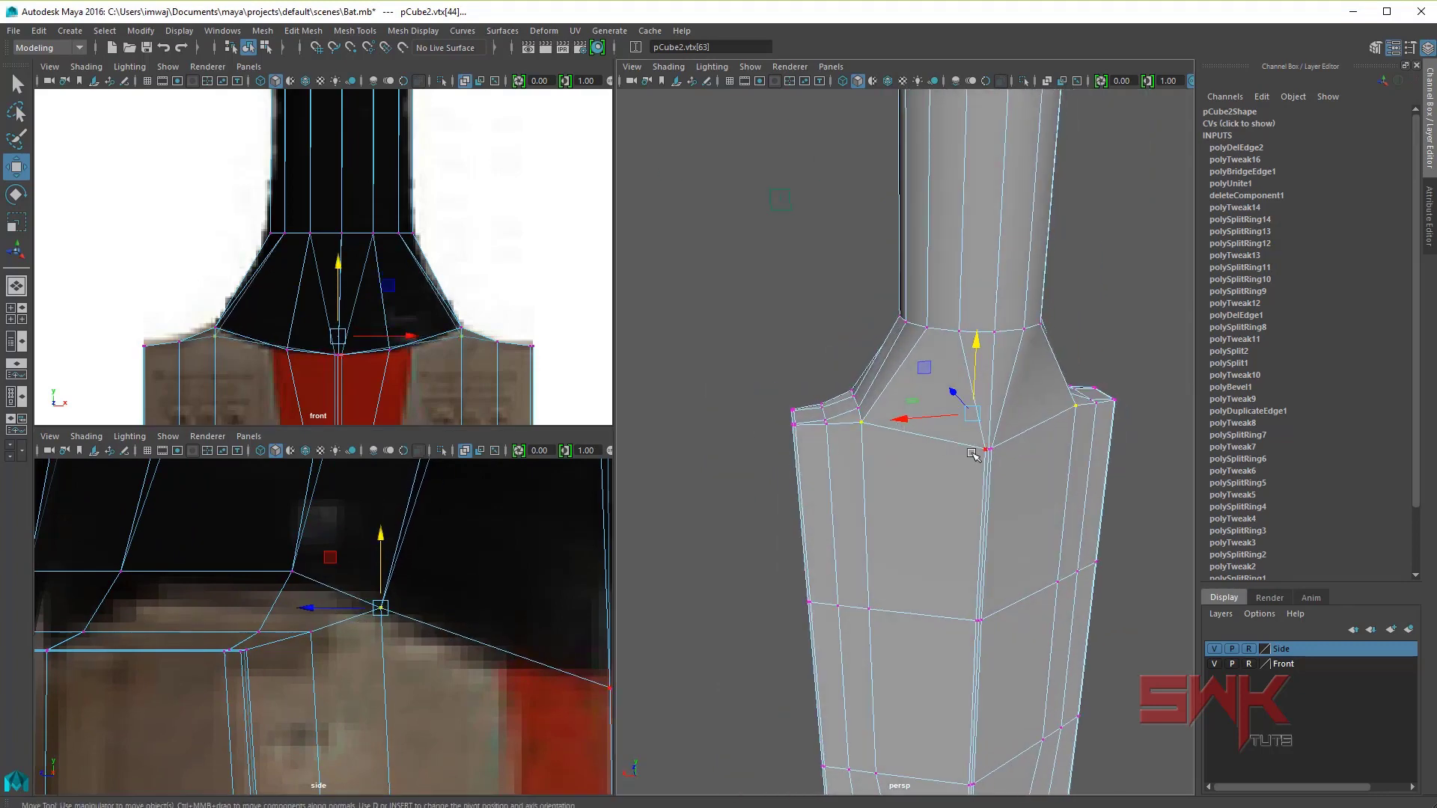
{"action": "scroll", "coordinate": [469, 594], "scroll_direction": "down", "scroll_amount": 2}
{"action": "scroll", "coordinate": [417, 584], "scroll_direction": "down", "scroll_amount": 2}
{"action": "scroll", "coordinate": [404, 607], "scroll_direction": "down", "scroll_amount": 2}
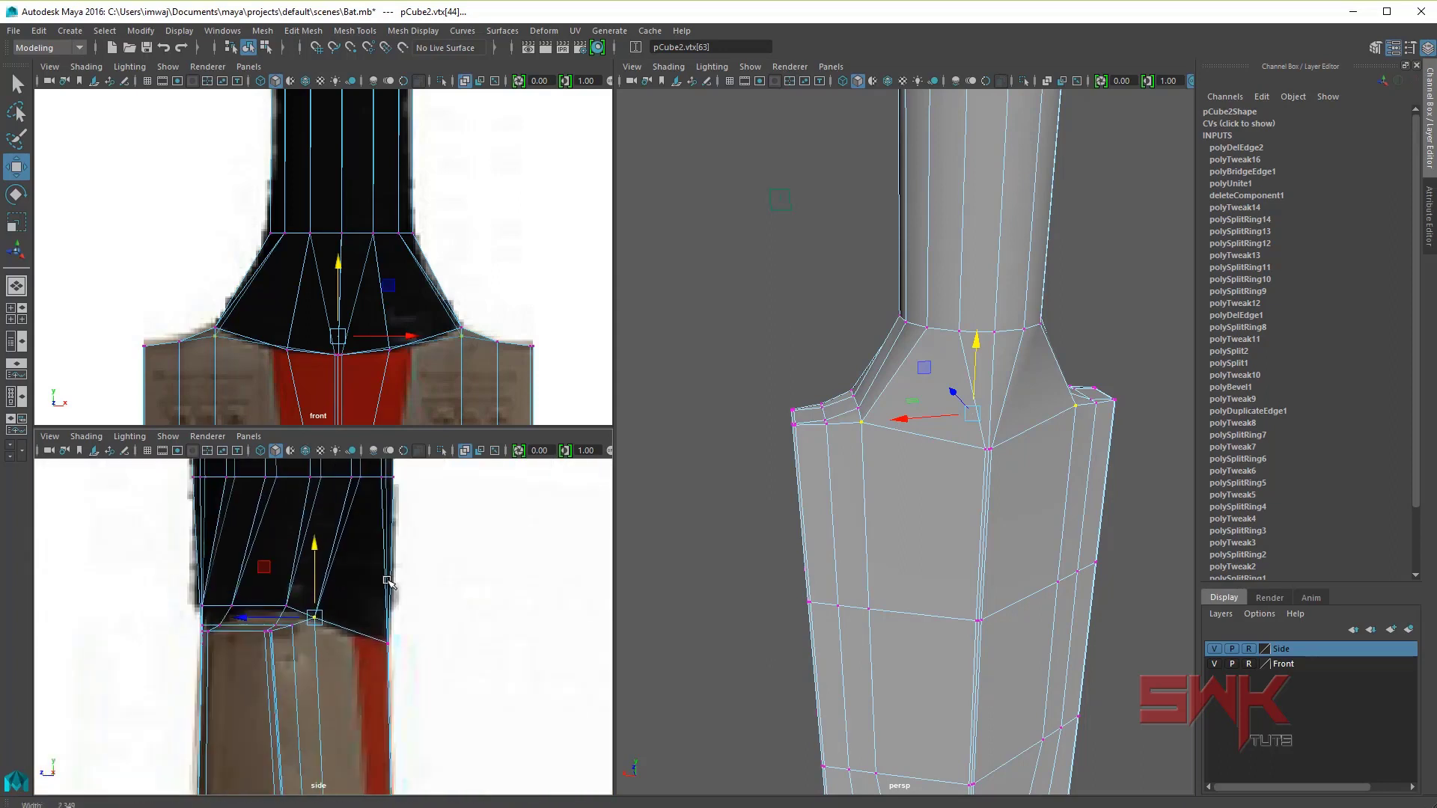
{"action": "scroll", "coordinate": [399, 615], "scroll_direction": "down", "scroll_amount": 1}
{"action": "scroll", "coordinate": [399, 615], "scroll_direction": "up", "scroll_amount": 3}
{"action": "scroll", "coordinate": [302, 608], "scroll_direction": "up", "scroll_amount": 1}
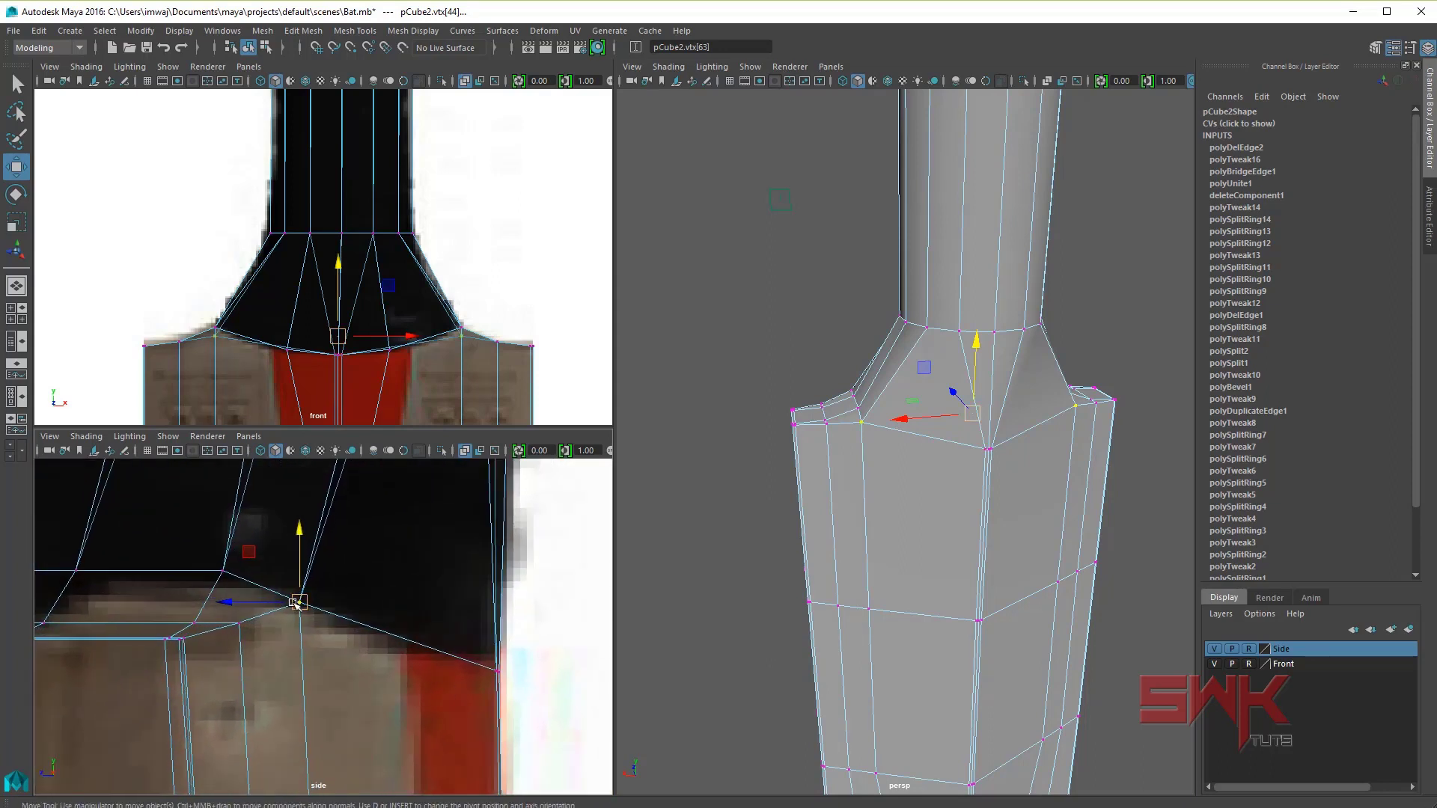
{"action": "left_click_drag", "start_coordinate": [297, 605], "coordinate": [379, 636]}
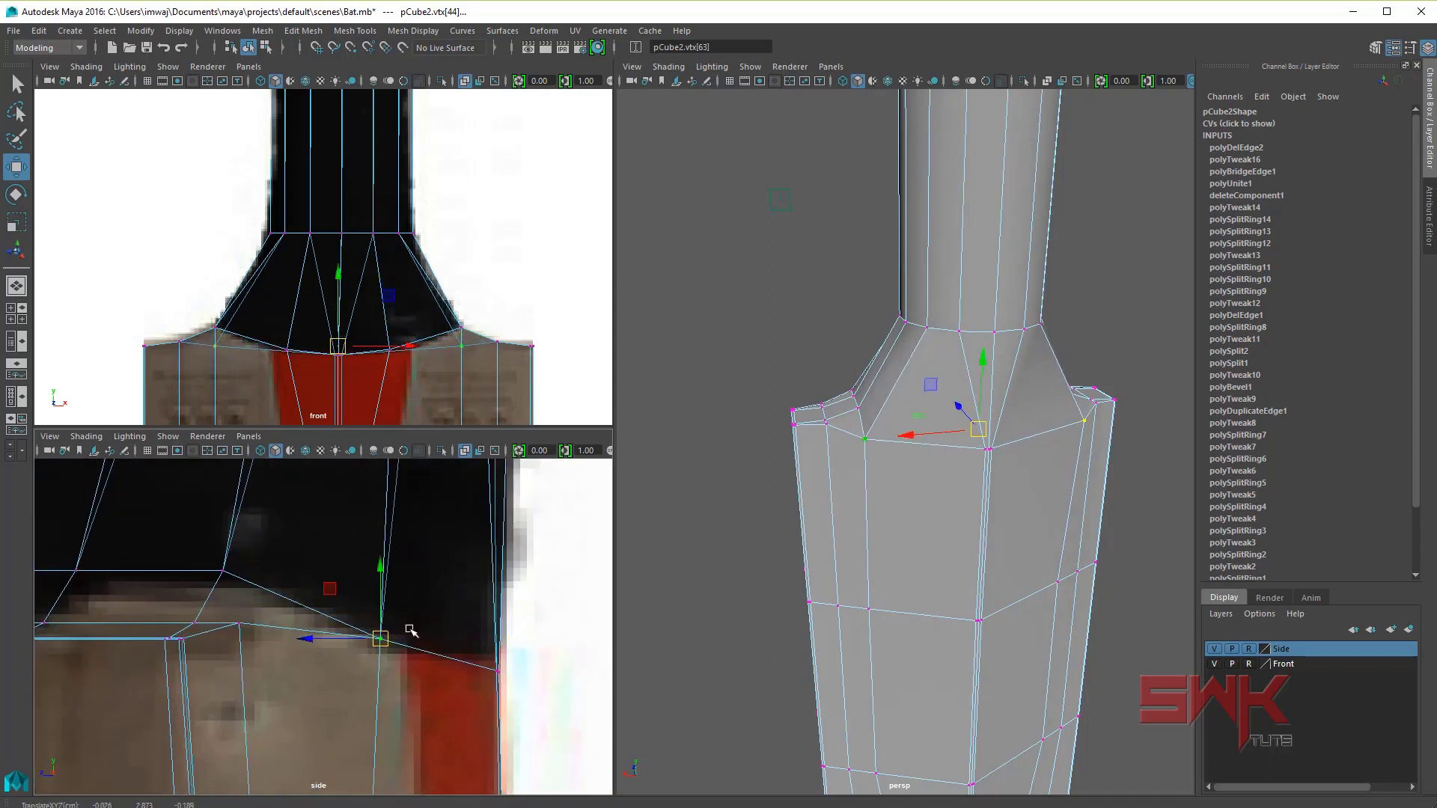
Step: Fine-tune the shoulder vertex height, then raise handle-base vertices vtx[84:86] slightly
{"action": "scroll", "coordinate": [430, 680], "scroll_direction": "down", "scroll_amount": 2}
{"action": "scroll", "coordinate": [417, 667], "scroll_direction": "down", "scroll_amount": 2}
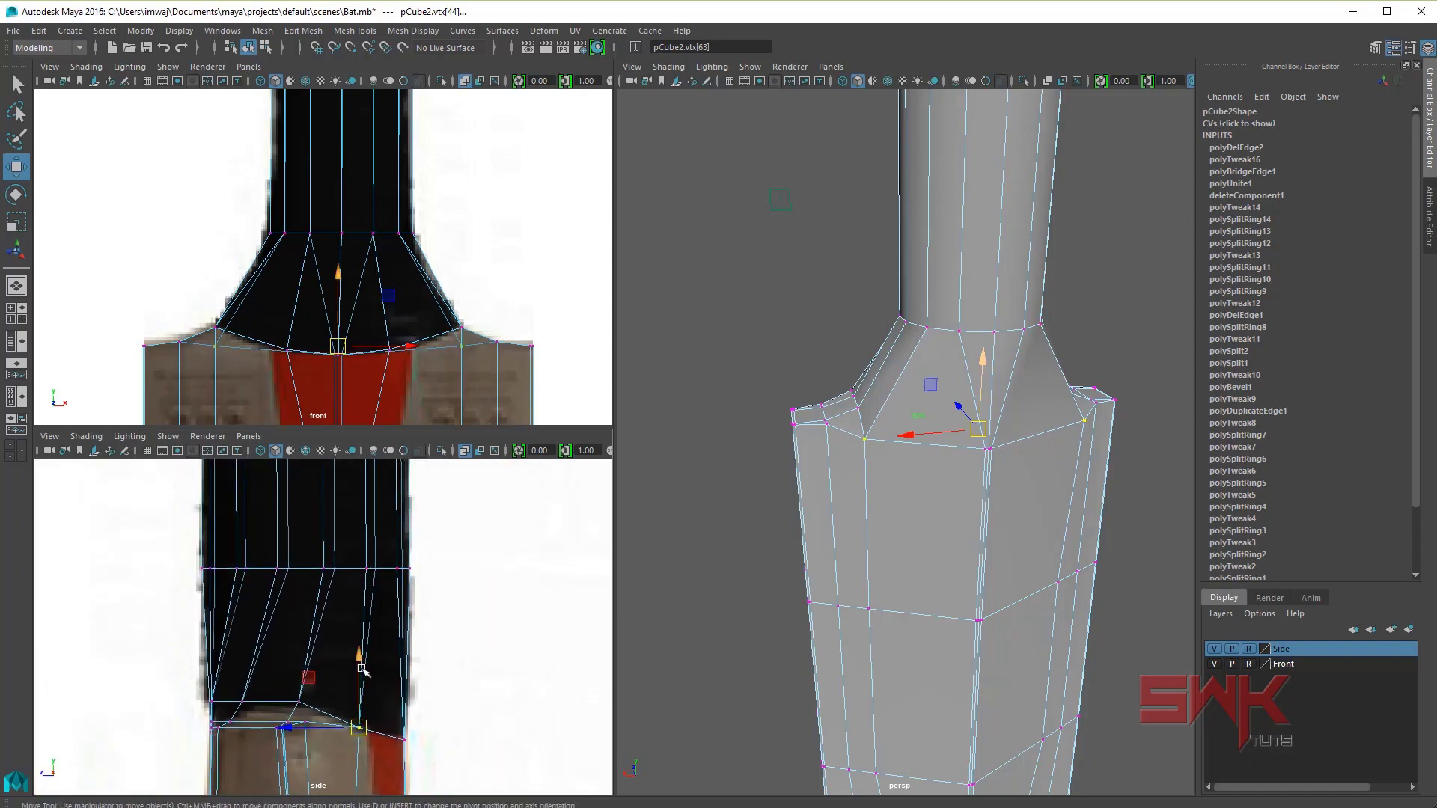
{"action": "scroll", "coordinate": [361, 662], "scroll_direction": "up", "scroll_amount": 1}
{"action": "scroll", "coordinate": [362, 659], "scroll_direction": "up", "scroll_amount": 1}
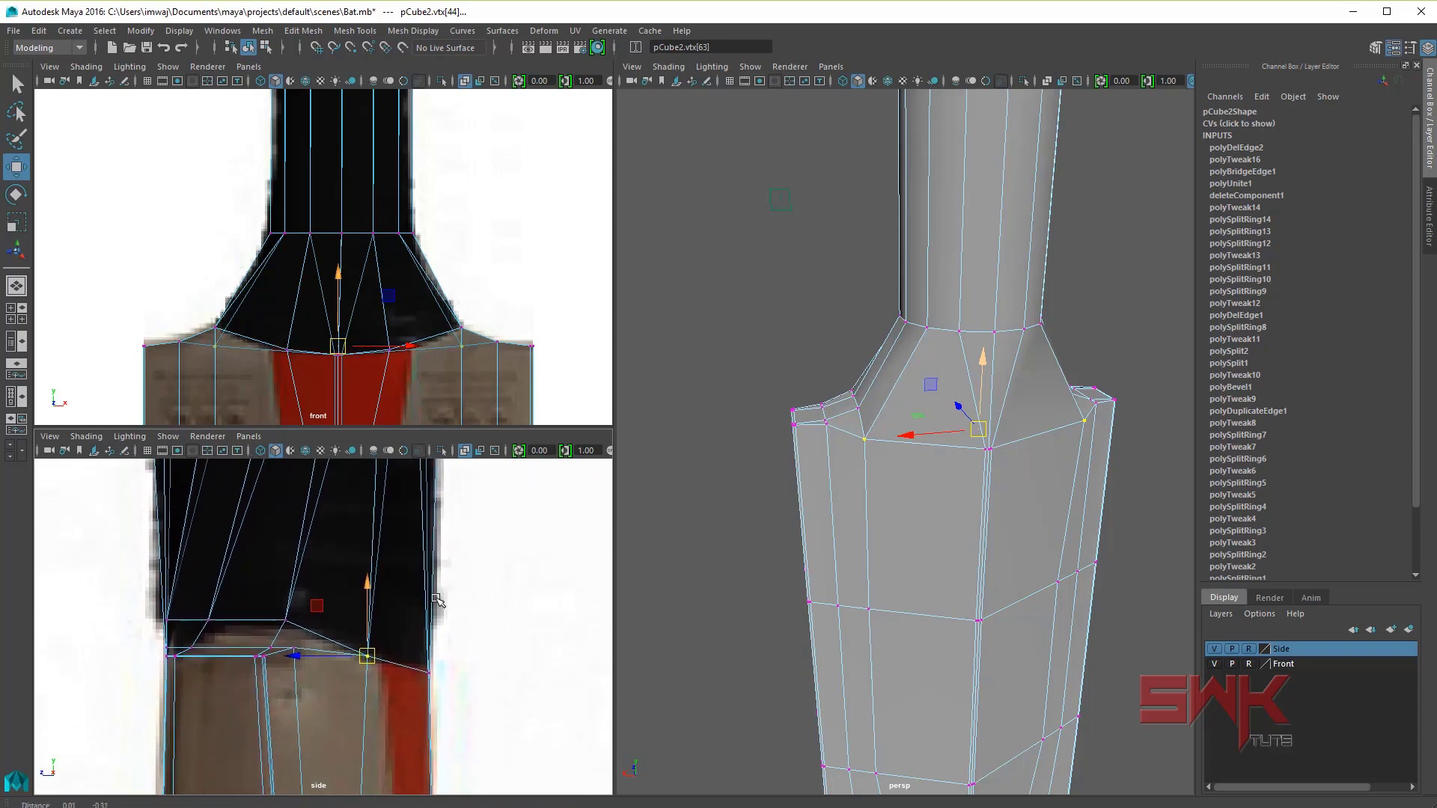
{"action": "scroll", "coordinate": [497, 683], "scroll_direction": "up", "scroll_amount": 1}
{"action": "scroll", "coordinate": [463, 634], "scroll_direction": "up", "scroll_amount": 1}
{"action": "scroll", "coordinate": [464, 635], "scroll_direction": "up", "scroll_amount": 1}
{"action": "scroll", "coordinate": [449, 613], "scroll_direction": "up", "scroll_amount": 1}
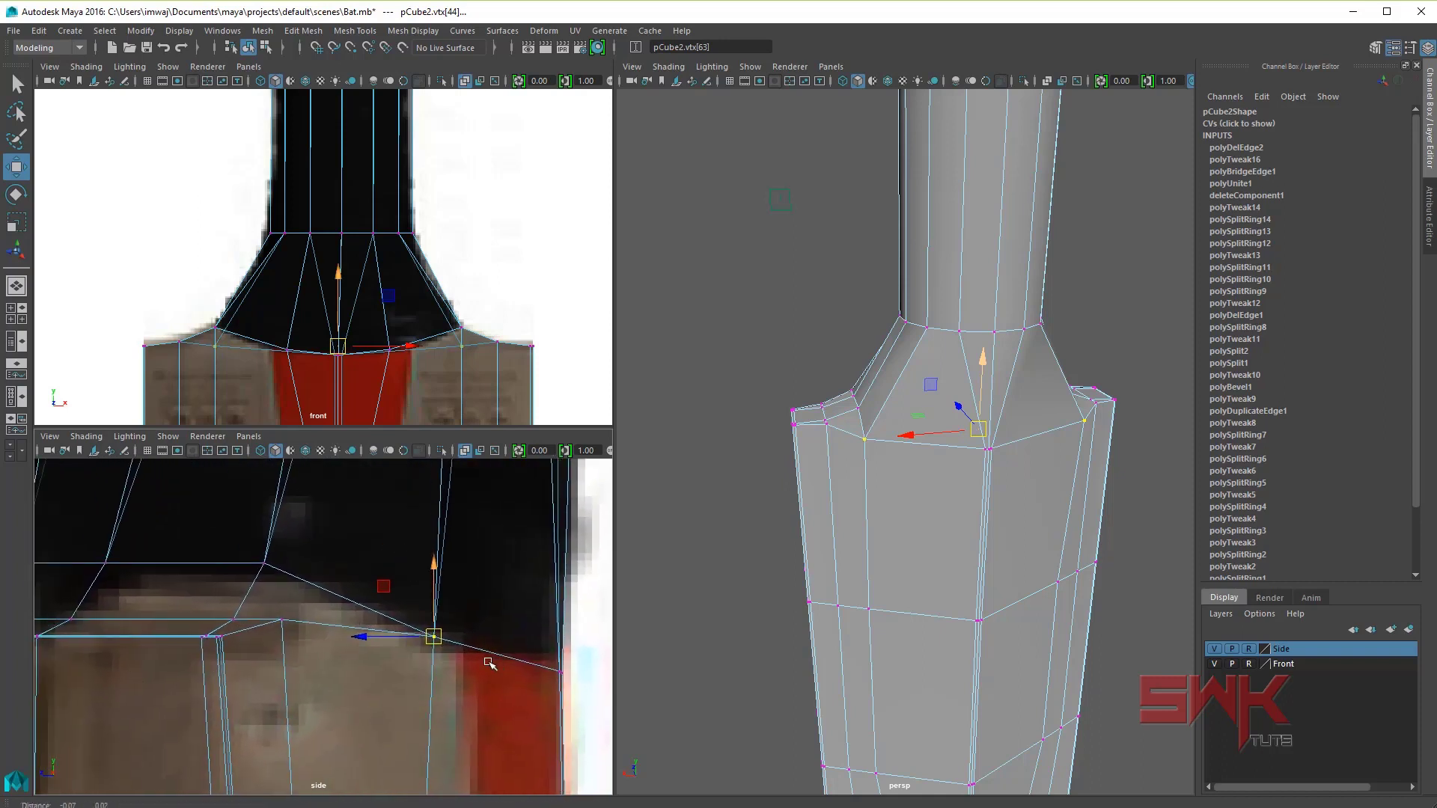
{"action": "left_click_drag", "start_coordinate": [434, 591], "coordinate": [435, 593]}
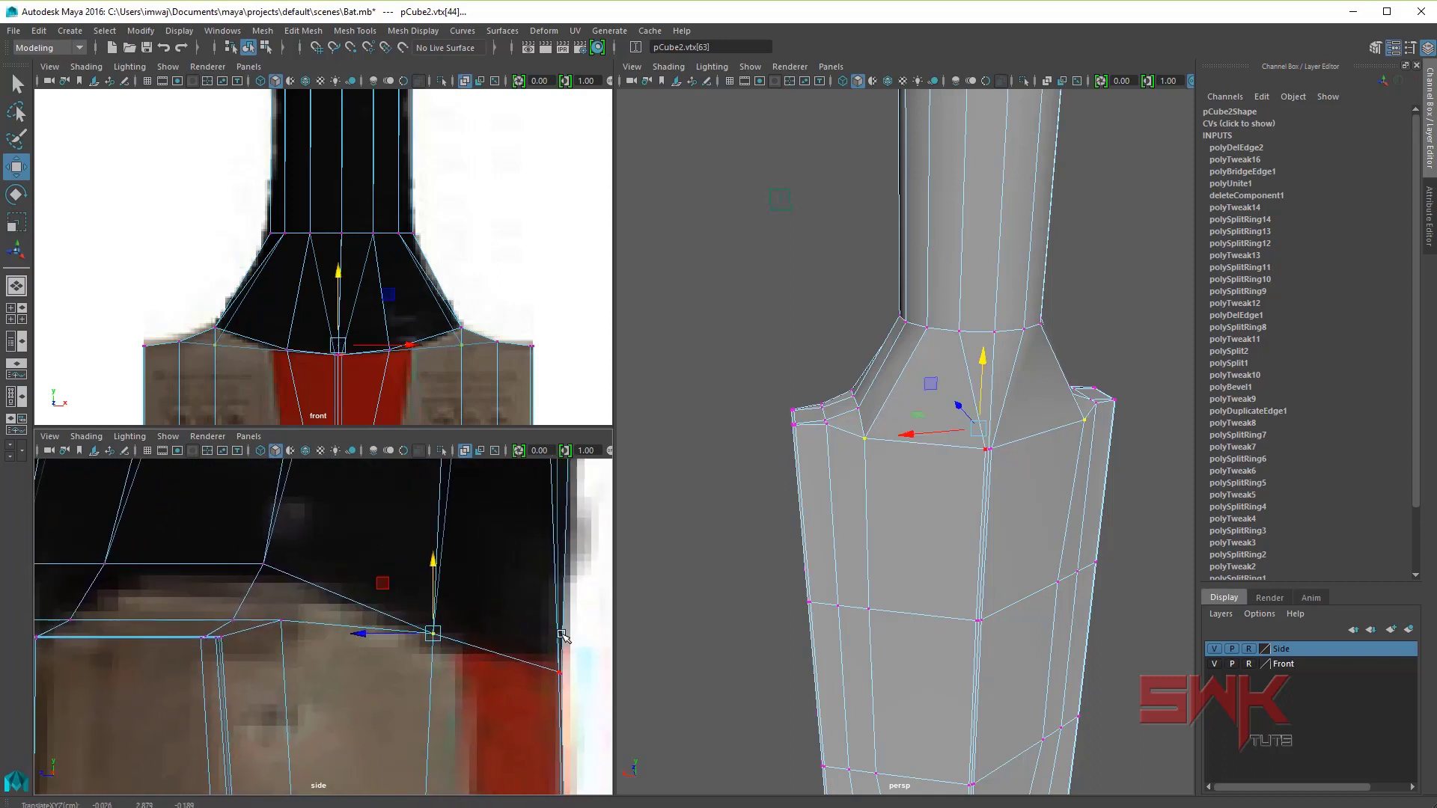
{"action": "left_click_drag", "start_coordinate": [569, 696], "coordinate": [562, 602]}
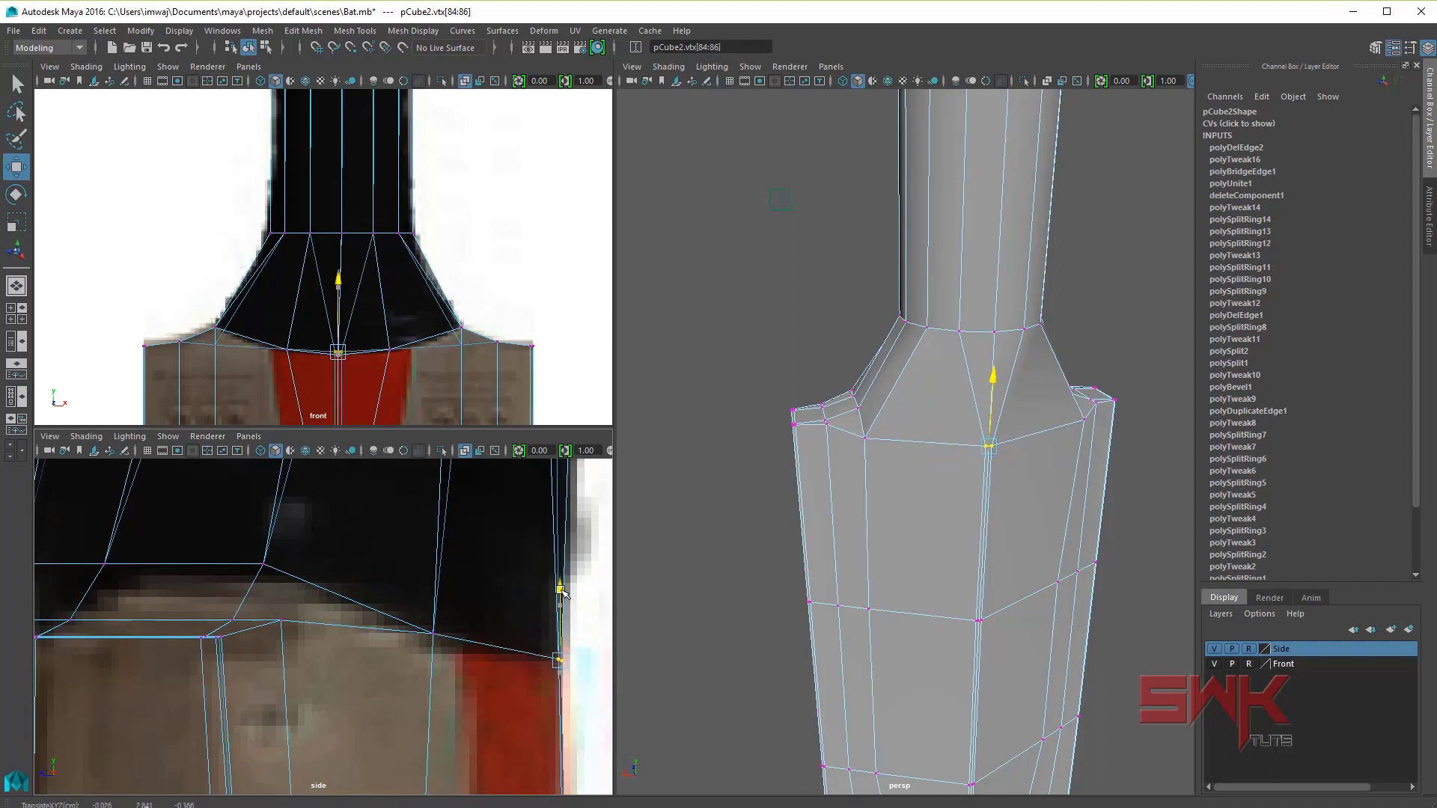
{"action": "mouse_move", "coordinate": [425, 599]}
{"action": "middle_mouse_down", "text": "alt"}
{"action": "mouse_move", "coordinate": [566, 606]}
{"action": "mouse_move", "coordinate": [380, 598]}
{"action": "middle_mouse_up", "text": "alt"}
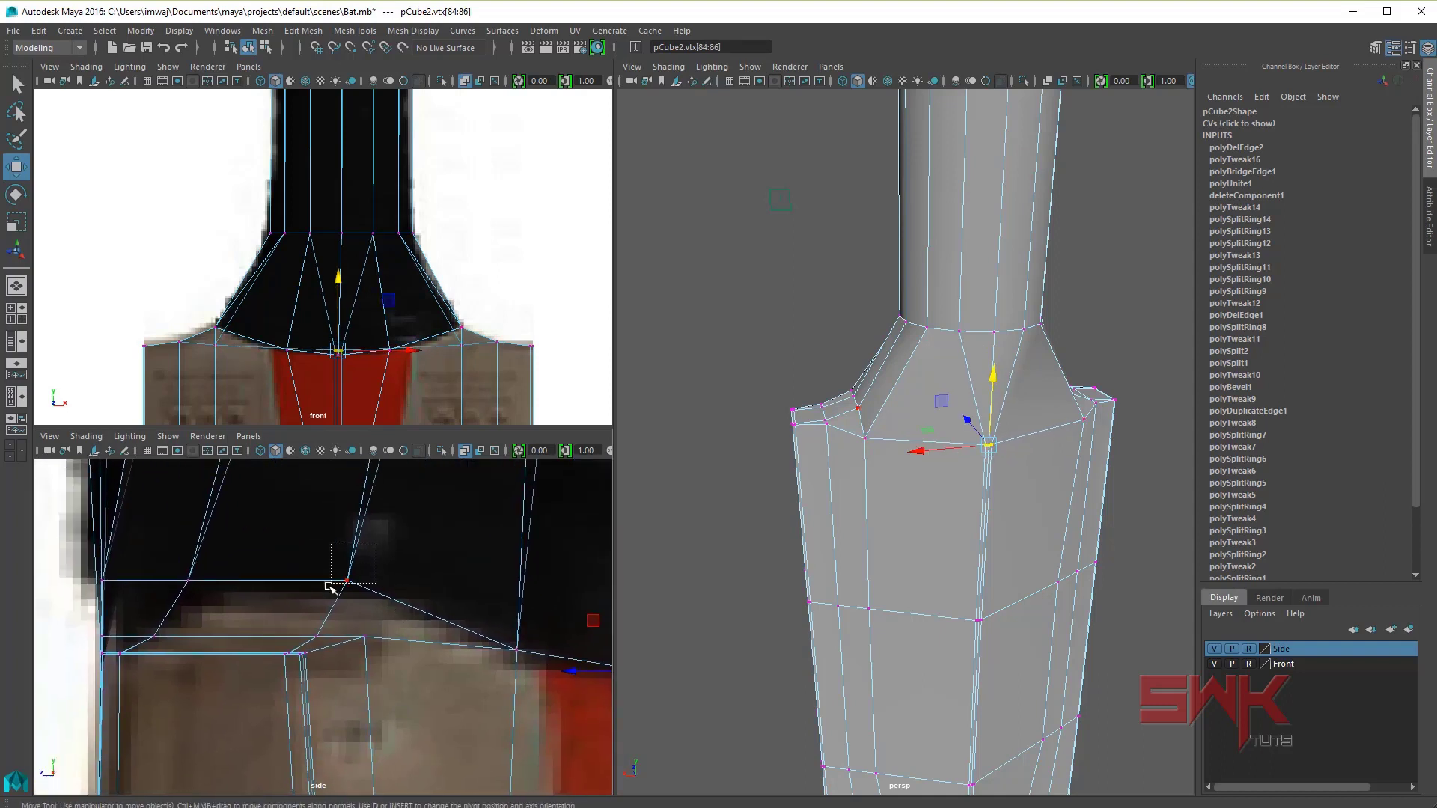
Step: Nudge junction vertices vtx[258:259] along Z and Y in the maximised side view
{"action": "left_click_drag", "start_coordinate": [329, 586], "coordinate": [331, 584]}
{"action": "middle_click_drag", "start_coordinate": [343, 581], "coordinate": [333, 599], "text": "alt"}
{"action": "left_click_drag", "start_coordinate": [276, 593], "coordinate": [289, 594]}
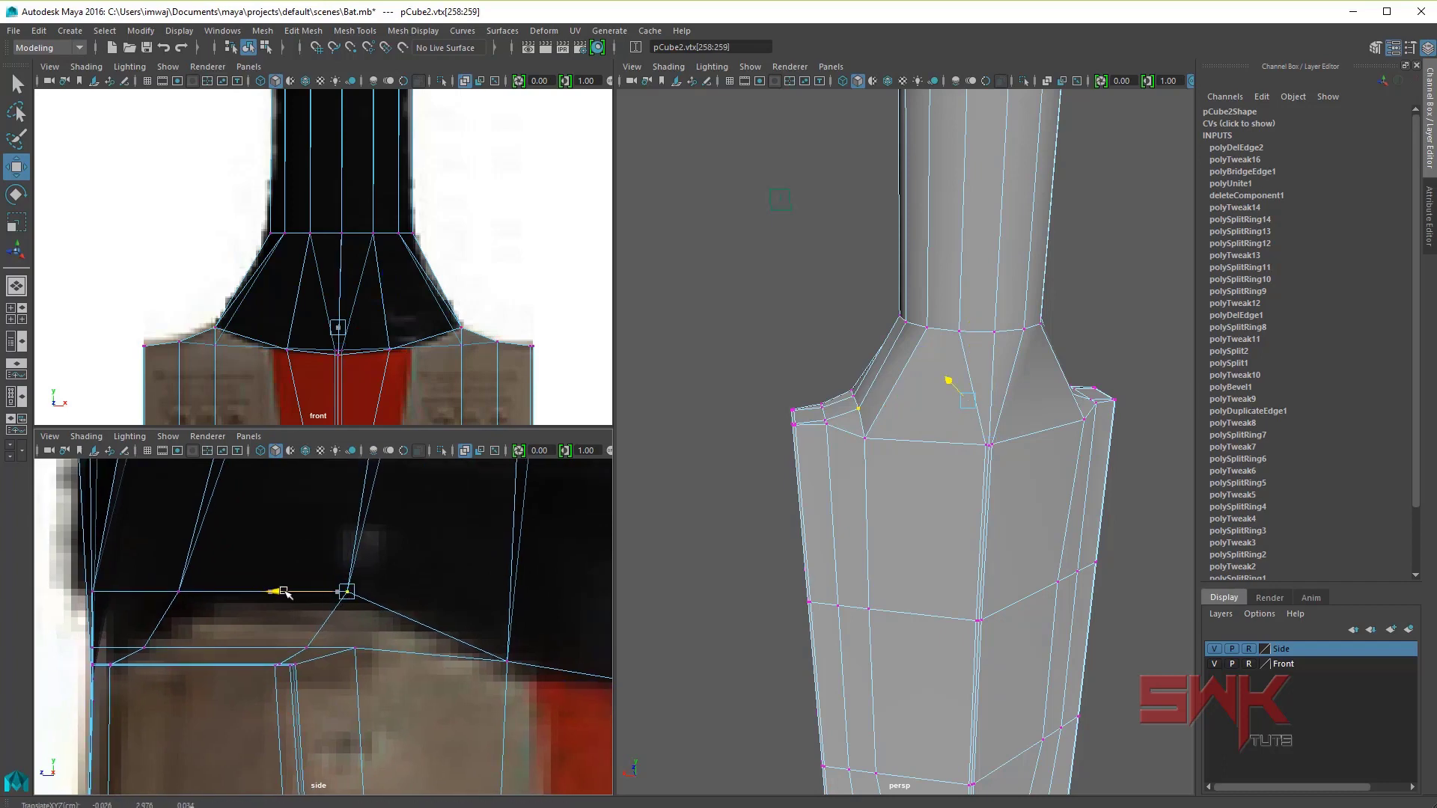
{"action": "scroll", "coordinate": [352, 599], "scroll_direction": "down", "scroll_amount": 3}
{"action": "scroll", "coordinate": [336, 626], "scroll_direction": "down", "scroll_amount": 2}
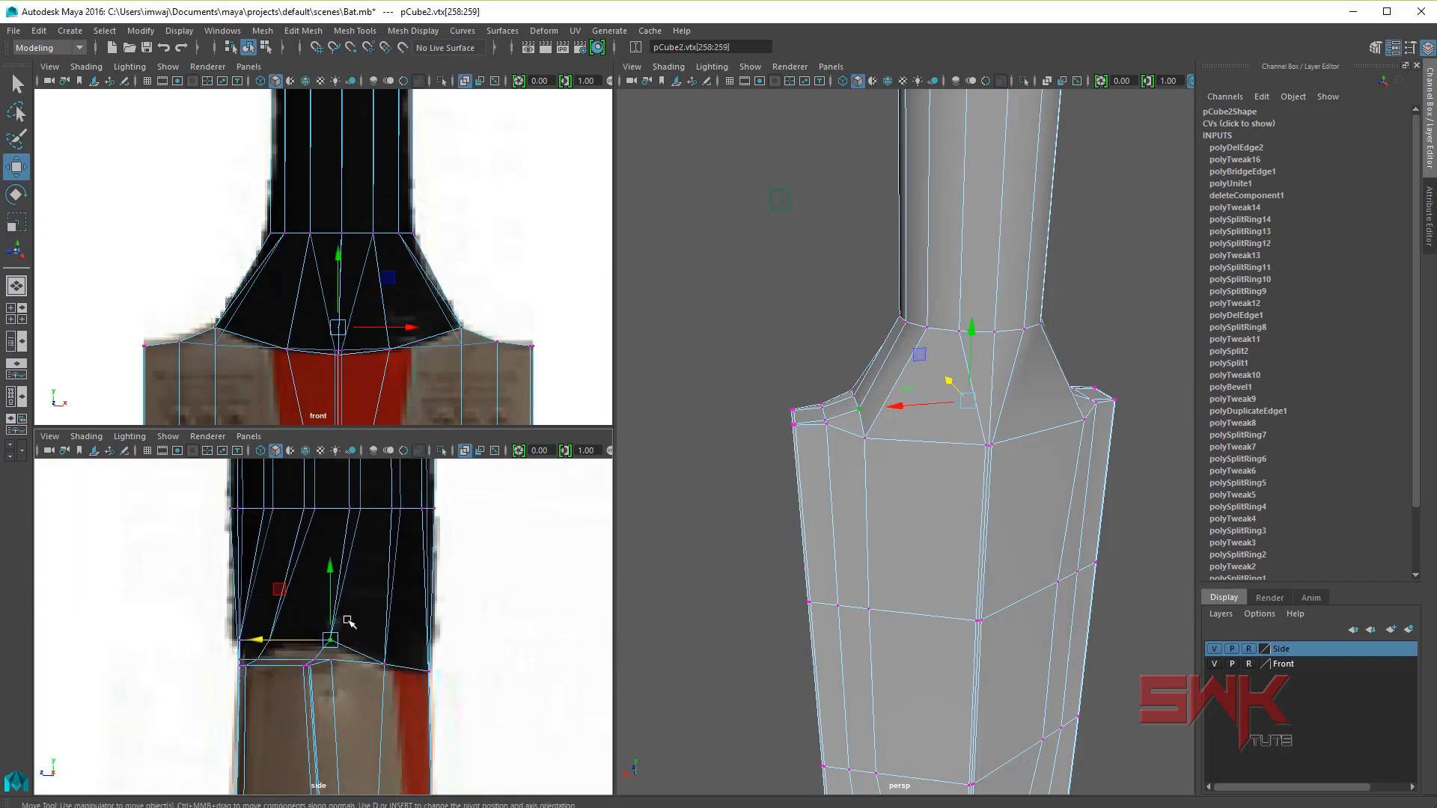
{"action": "key", "text": "space"}
{"action": "scroll", "coordinate": [621, 627], "scroll_direction": "up", "scroll_amount": 3}
{"action": "middle_click_drag", "start_coordinate": [620, 628], "coordinate": [509, 621], "text": "alt"}
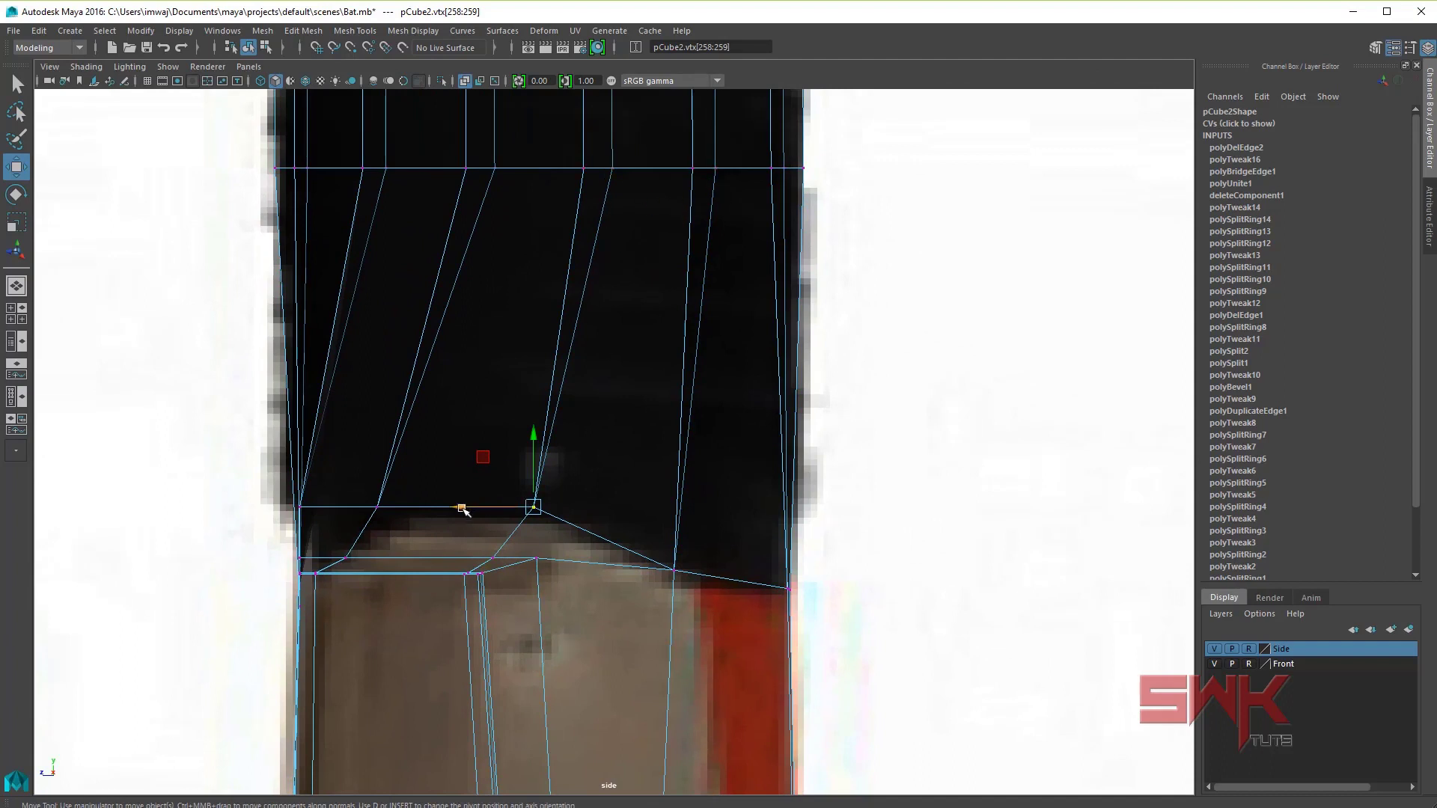
{"action": "left_click_drag", "start_coordinate": [462, 510], "coordinate": [481, 504]}
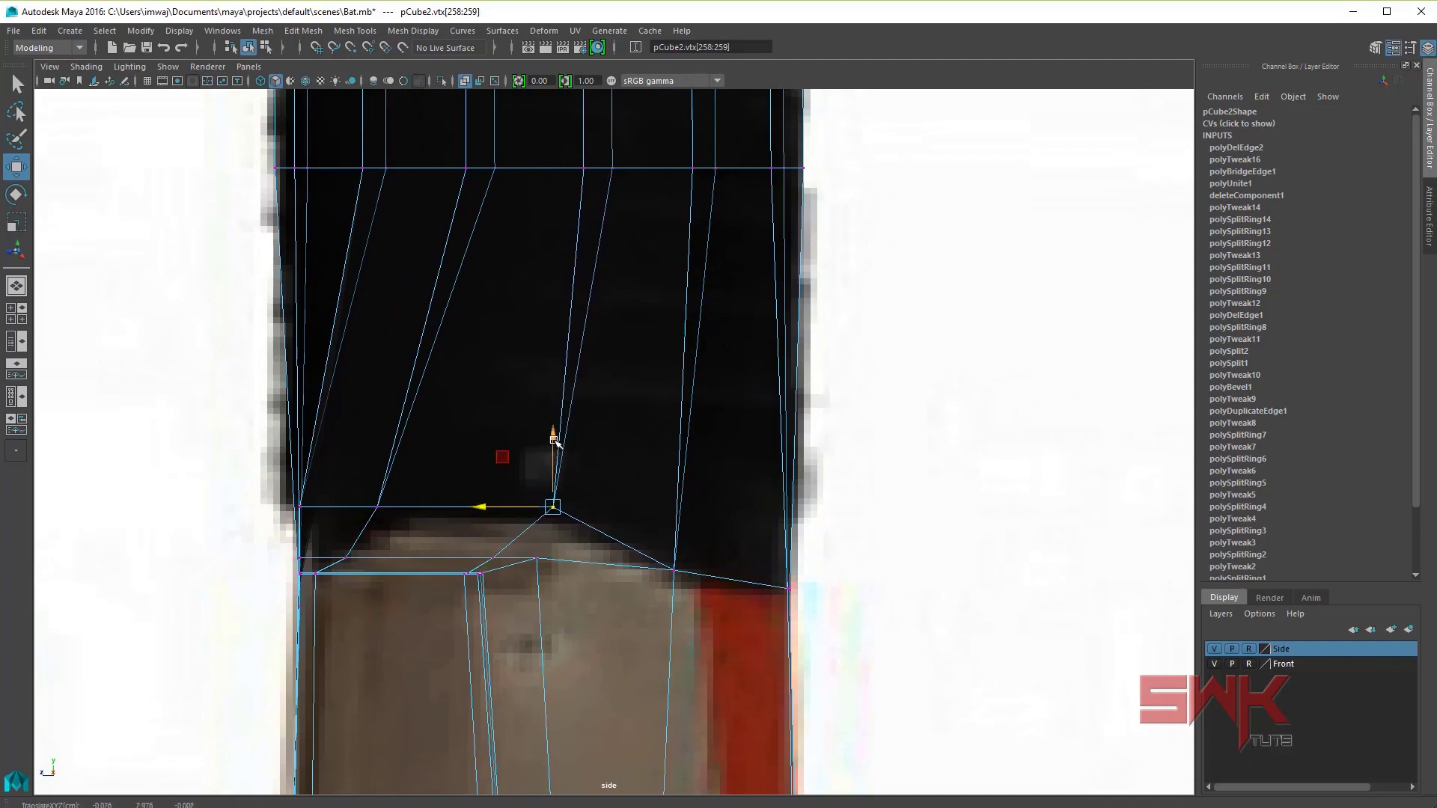
{"action": "left_click_drag", "start_coordinate": [554, 442], "coordinate": [554, 454]}
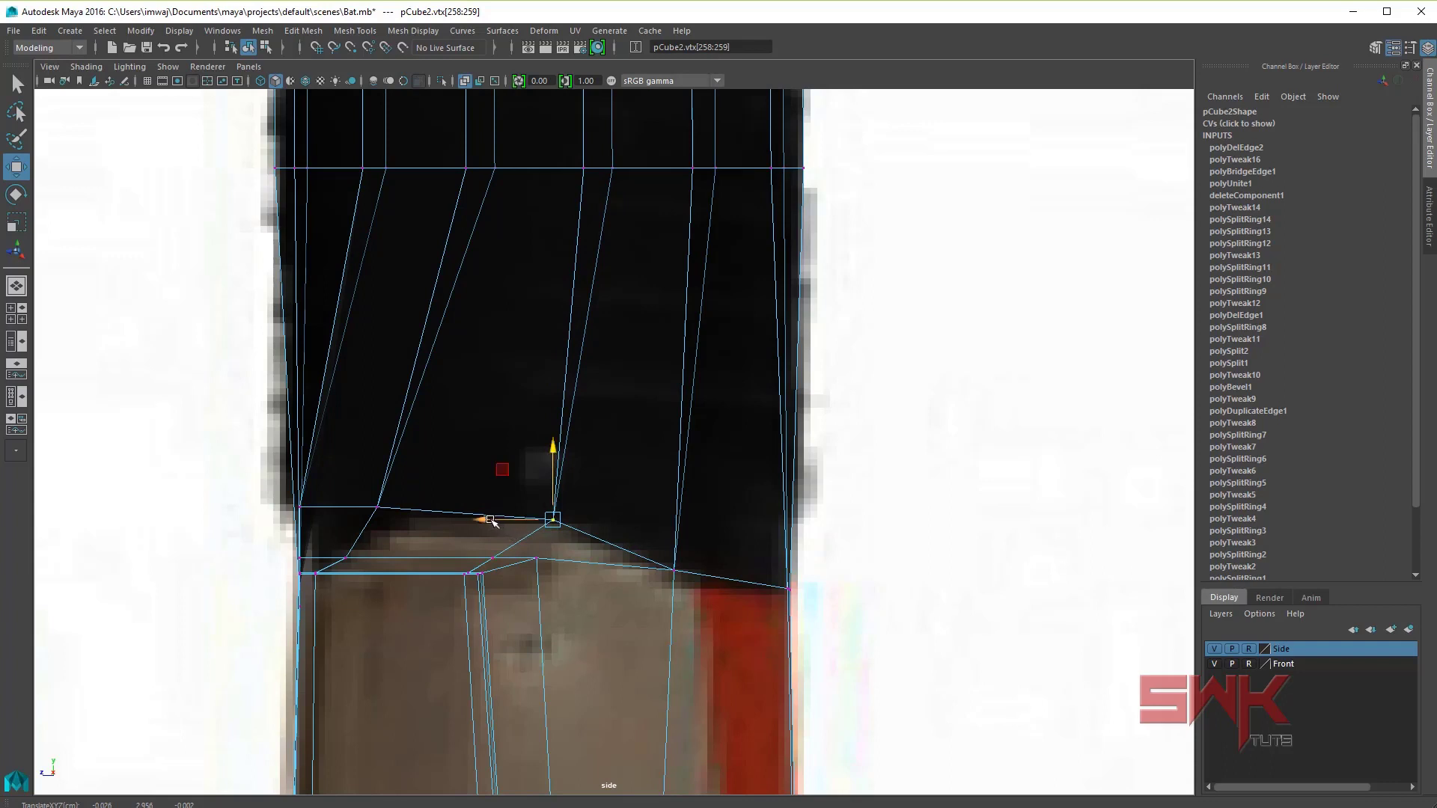
{"action": "left_click_drag", "start_coordinate": [494, 520], "coordinate": [497, 522]}
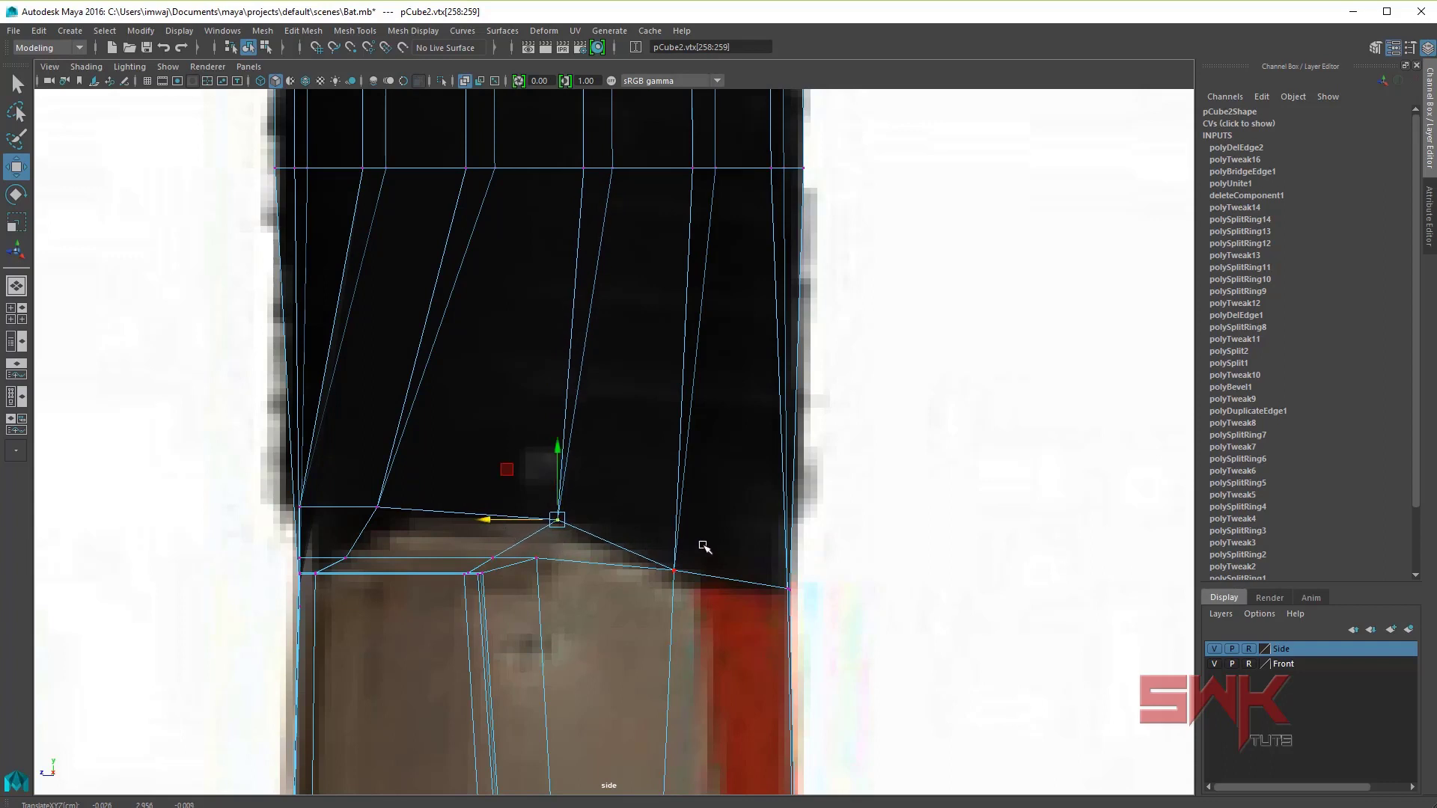
Step: Slide blade-top vertex vtx[161] along Z, then lower it slightly in the four-view layout
{"action": "middle_click_drag", "start_coordinate": [641, 536], "coordinate": [583, 543], "text": "alt"}
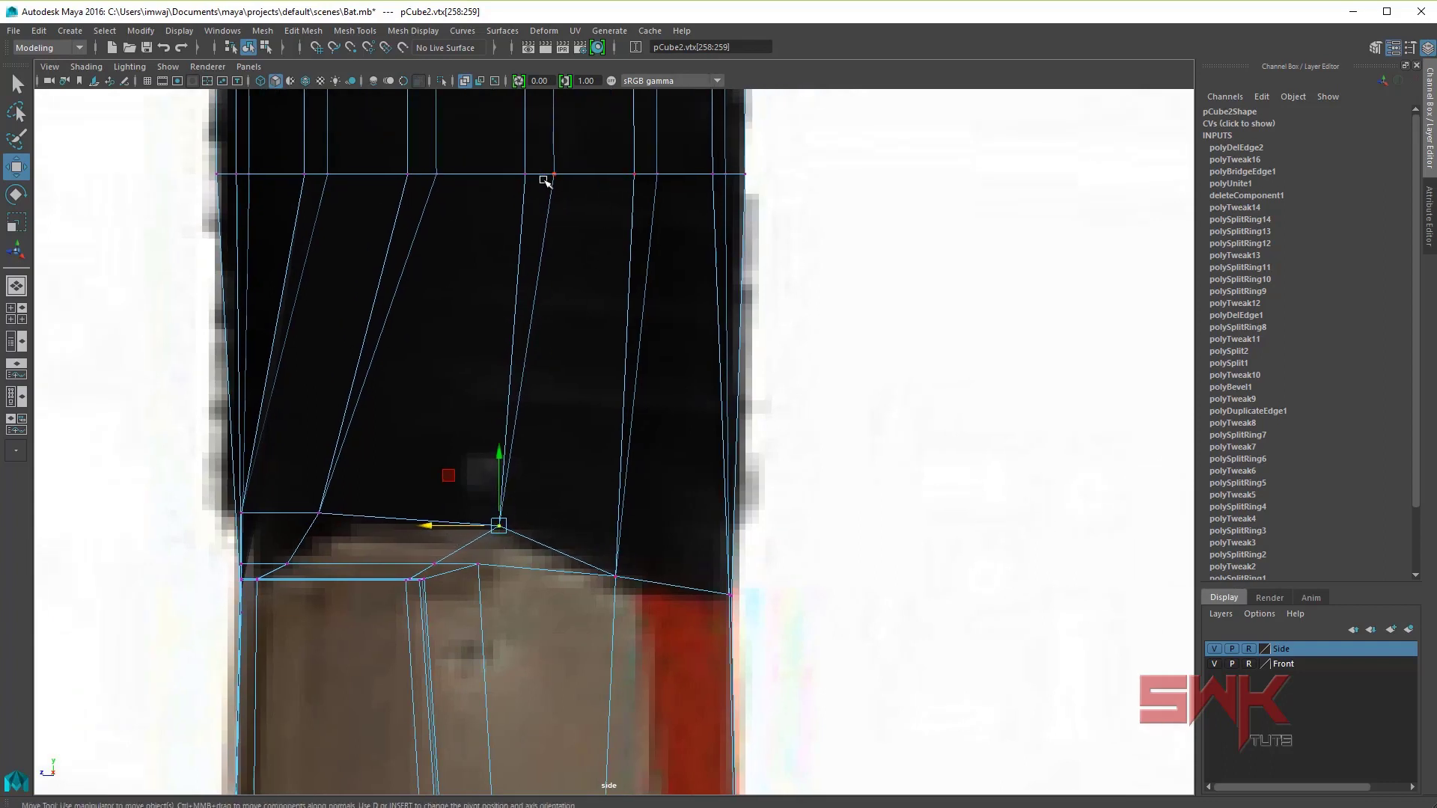
{"action": "left_click", "coordinate": [493, 547]}
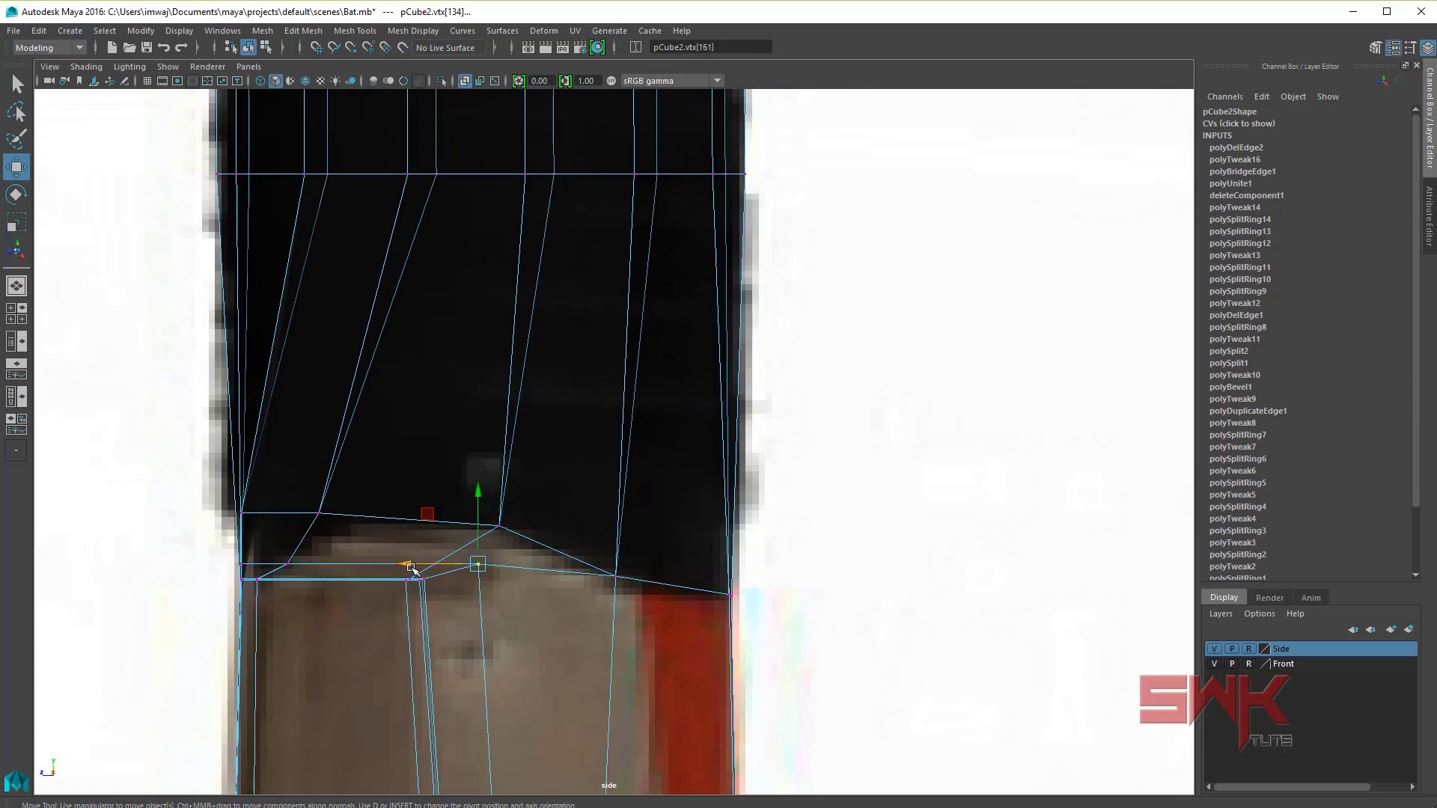
{"action": "left_click_drag", "start_coordinate": [409, 565], "coordinate": [455, 566]}
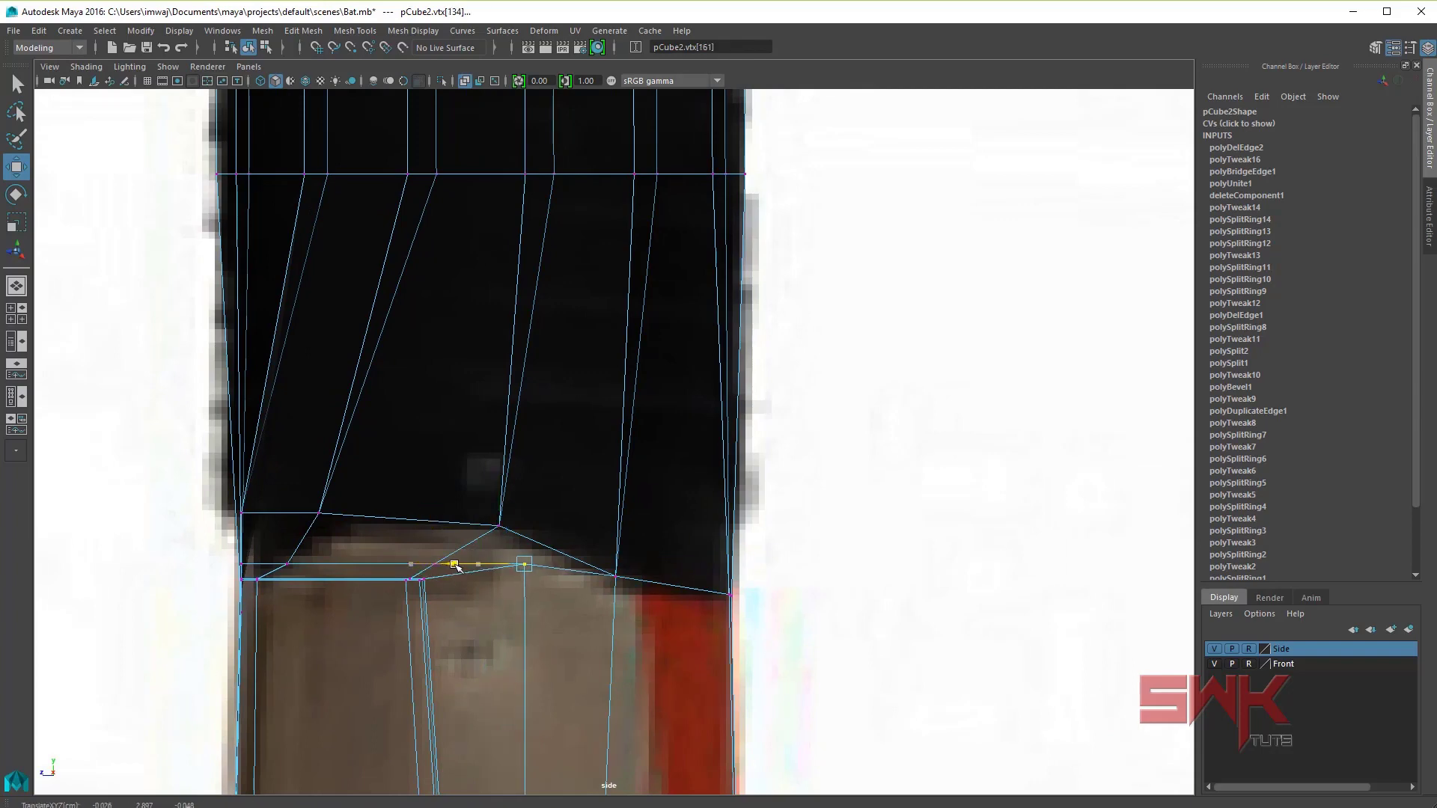
{"action": "key", "text": "space"}
{"action": "mouse_move", "coordinate": [925, 504]}
{"action": "left_mouse_down", "text": "alt"}
{"action": "mouse_move", "coordinate": [996, 475]}
{"action": "mouse_move", "coordinate": [966, 503]}
{"action": "left_mouse_up", "text": "alt"}
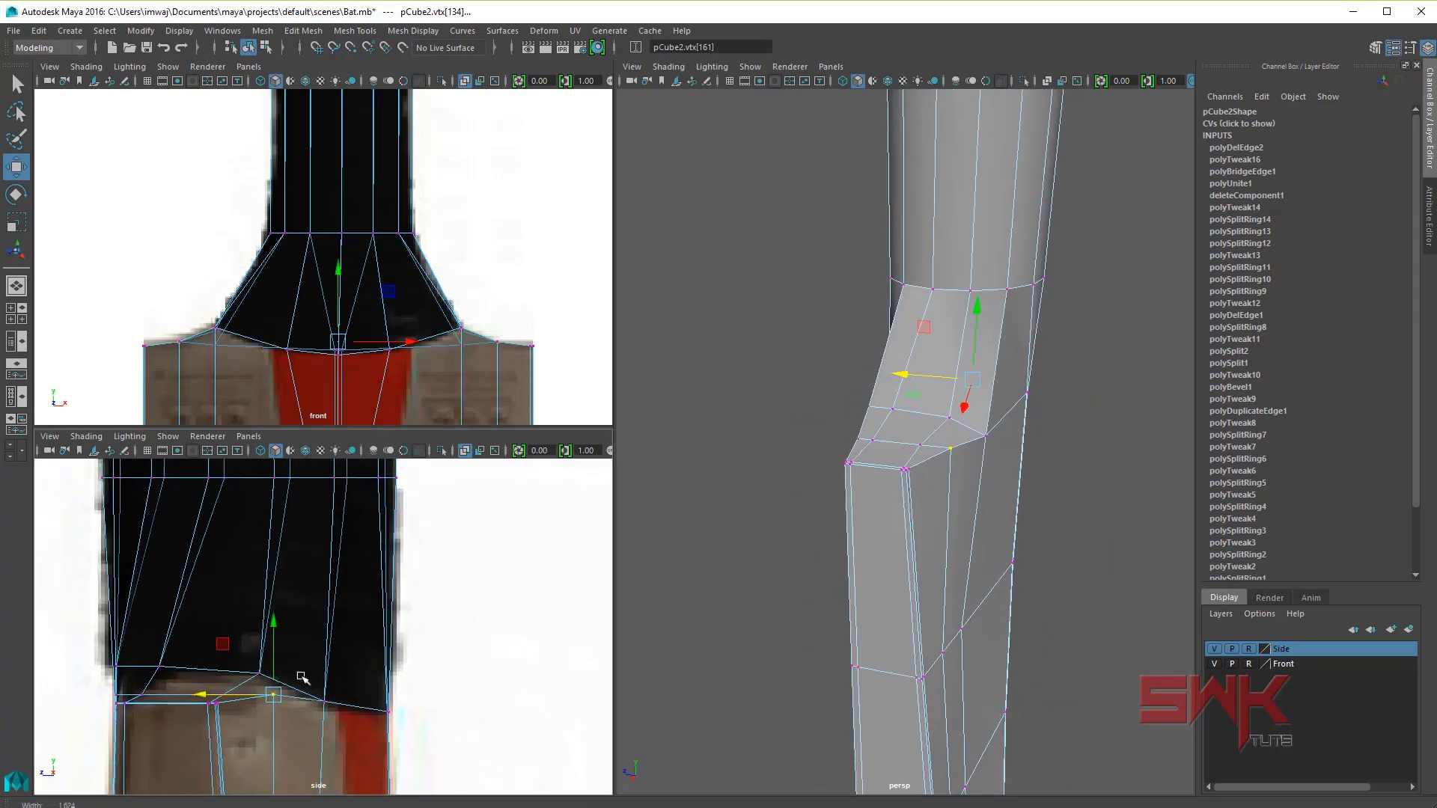
{"action": "scroll", "coordinate": [329, 648], "scroll_direction": "up", "scroll_amount": 3}
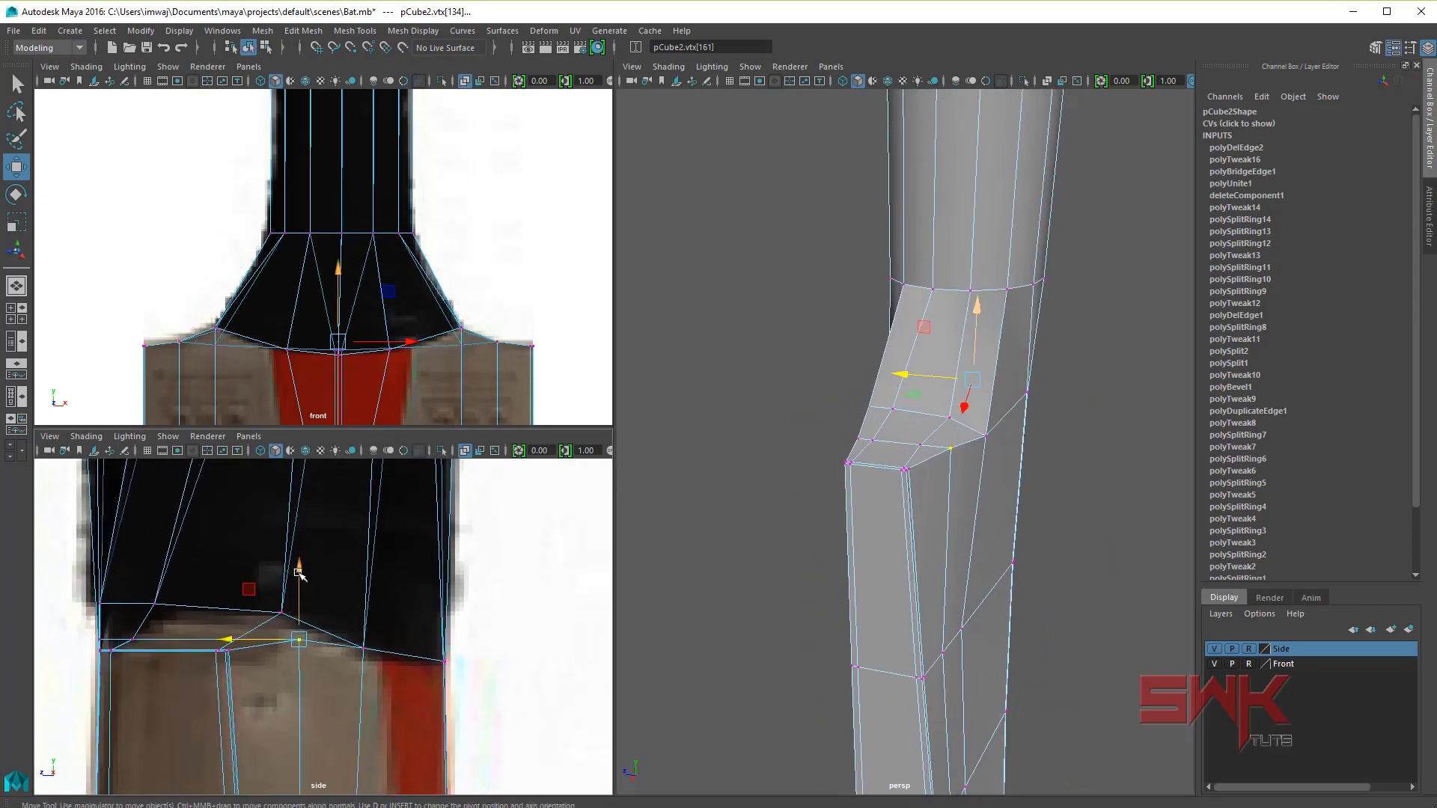
{"action": "left_click_drag", "start_coordinate": [299, 574], "coordinate": [299, 583]}
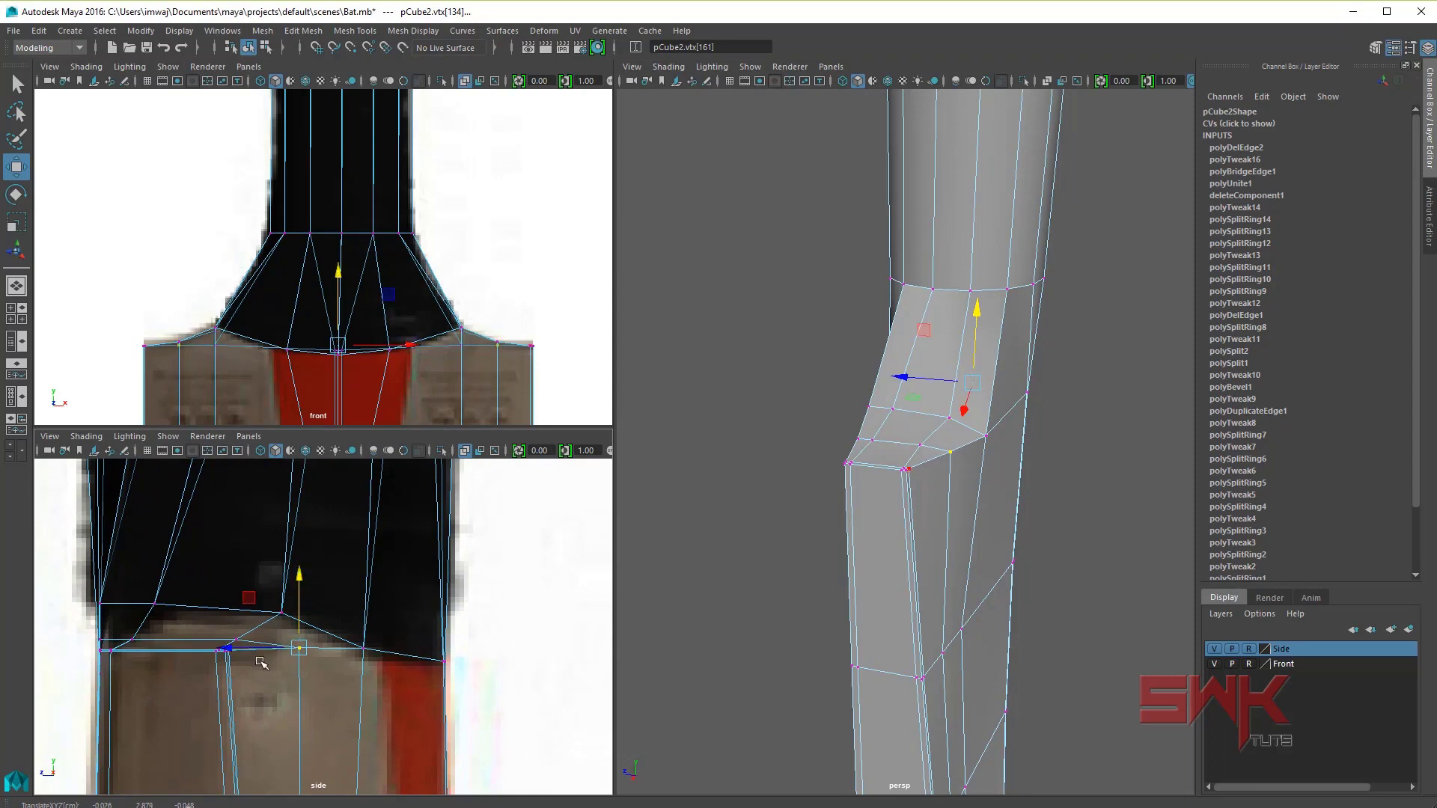
Step: Nudge the first flare vertices sideways and slightly down to follow the side reference
{"action": "left_click_drag", "start_coordinate": [230, 653], "coordinate": [233, 652]}
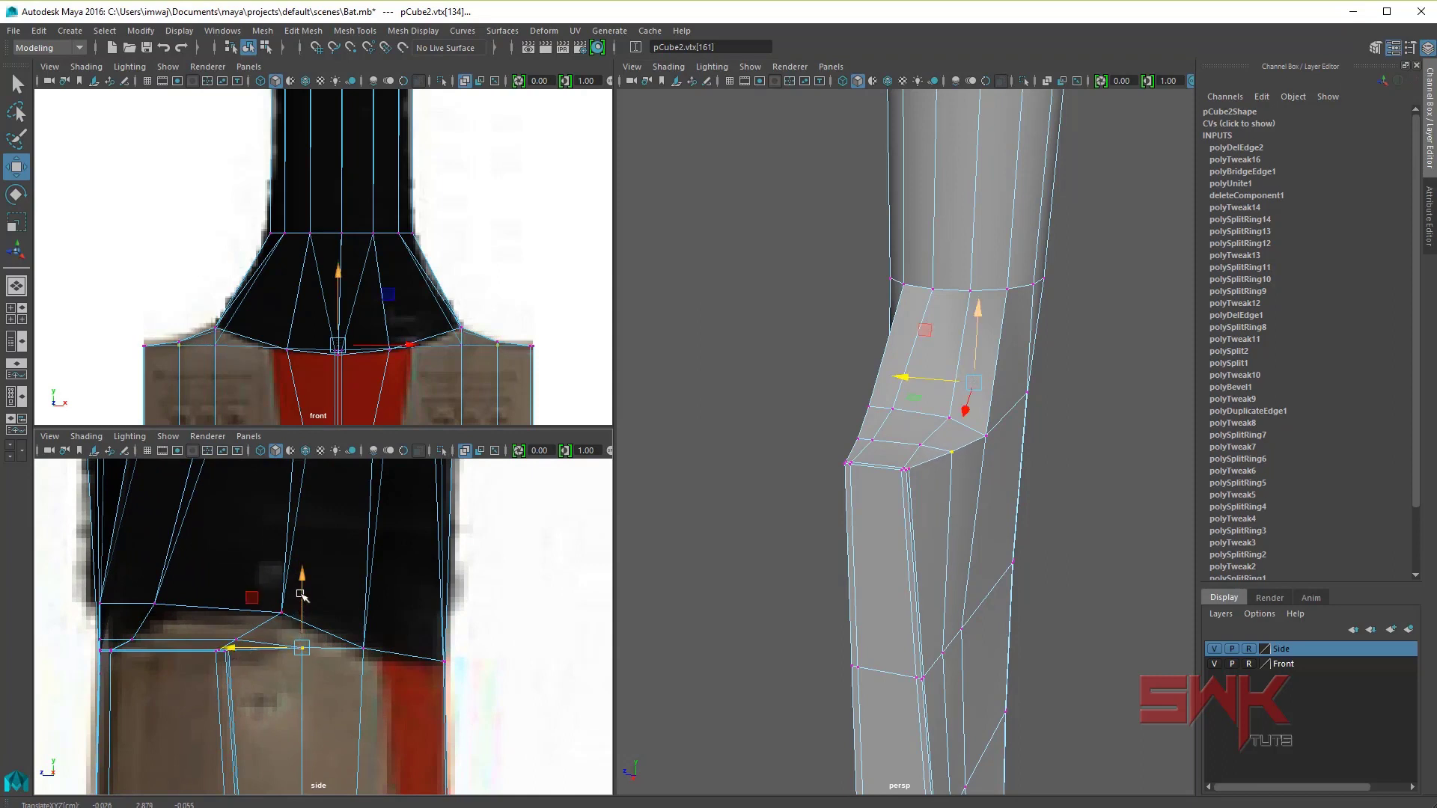
{"action": "left_click", "coordinate": [301, 594]}
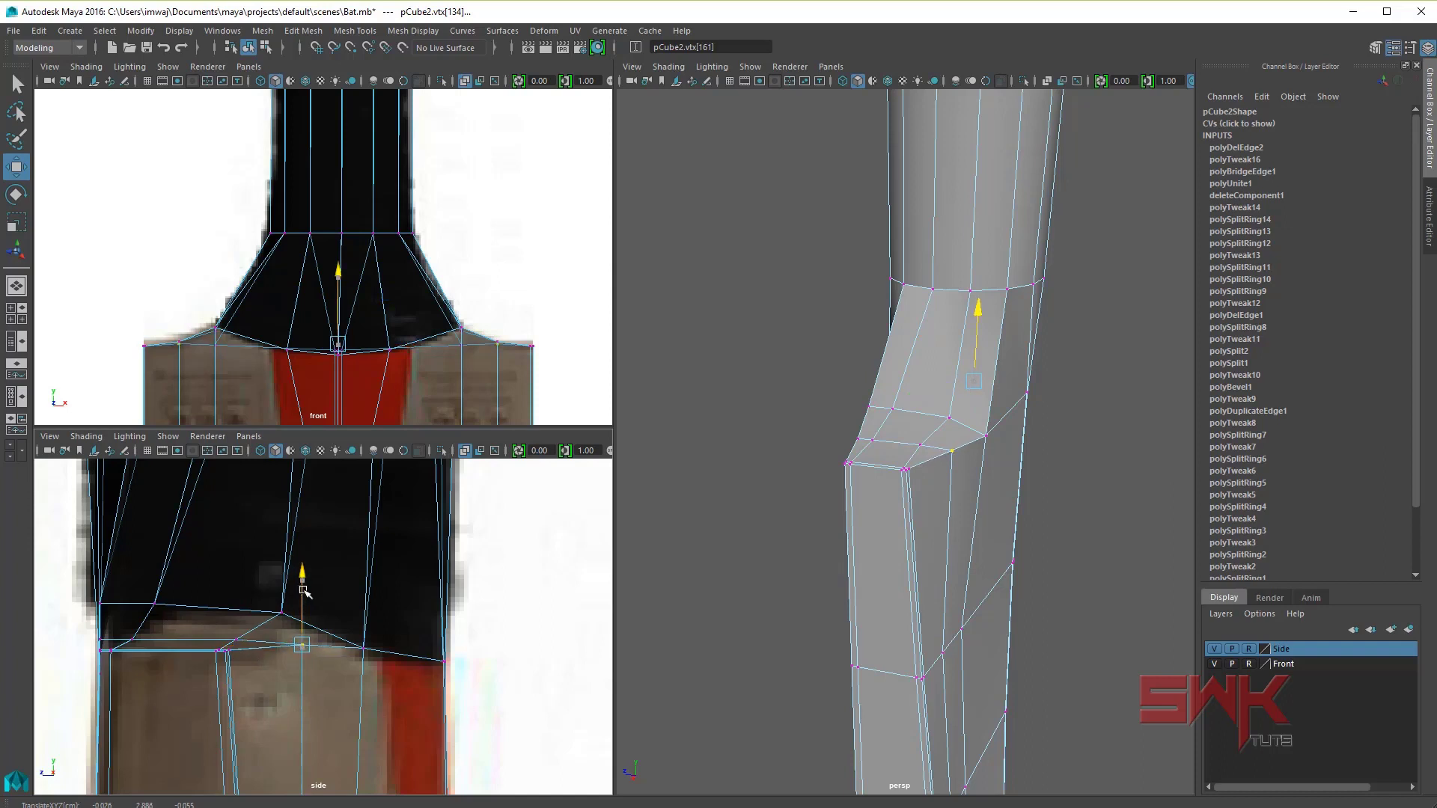
{"action": "mouse_move", "coordinate": [423, 630]}
{"action": "left_mouse_down"}
{"action": "mouse_move", "coordinate": [345, 666]}
{"action": "mouse_move", "coordinate": [309, 646]}
{"action": "left_mouse_up"}
{"action": "left_click", "coordinate": [307, 649]}
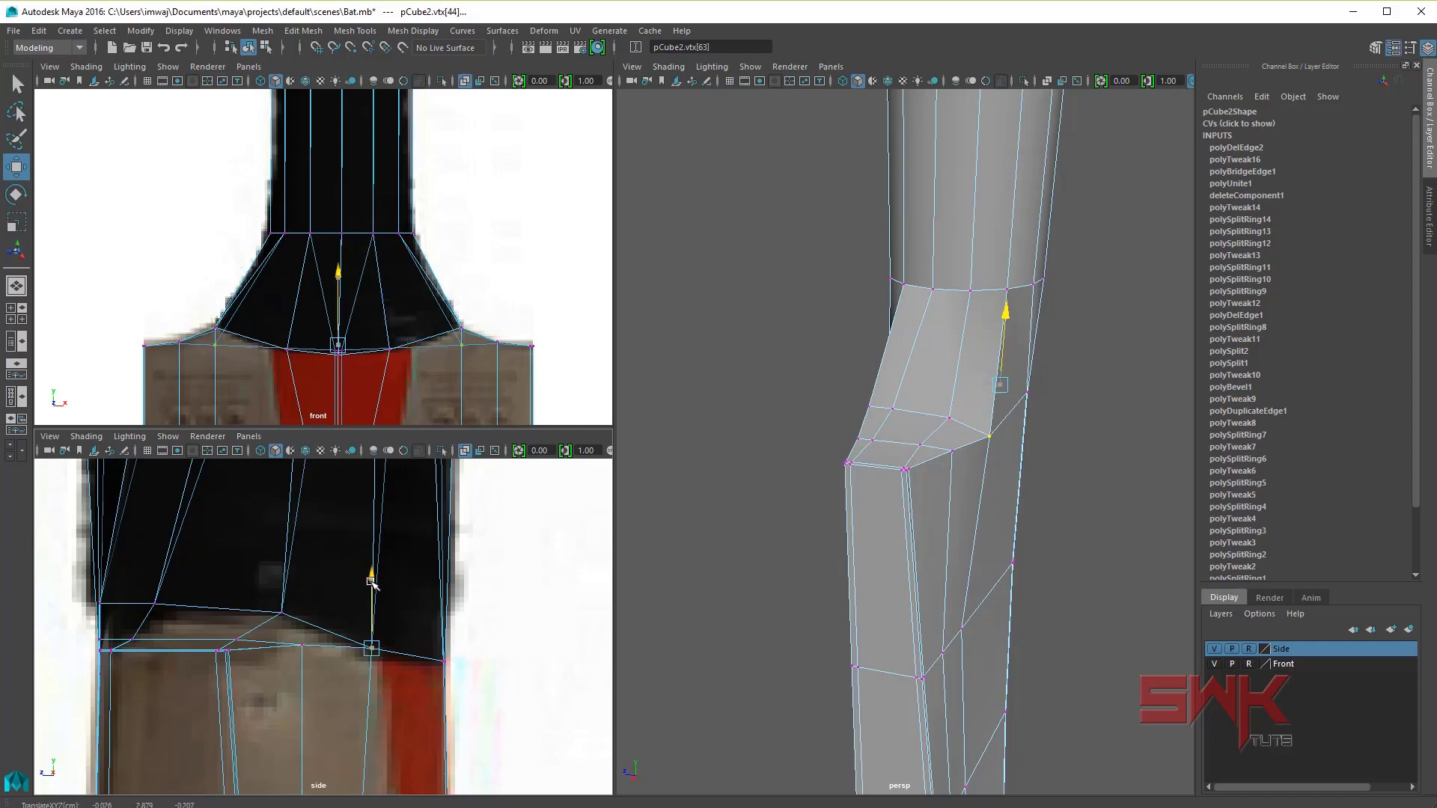
{"action": "mouse_move", "coordinate": [367, 603]}
{"action": "left_mouse_down"}
{"action": "mouse_move", "coordinate": [369, 590]}
{"action": "mouse_move", "coordinate": [300, 582]}
{"action": "left_mouse_up"}
{"action": "left_click", "coordinate": [306, 637]}
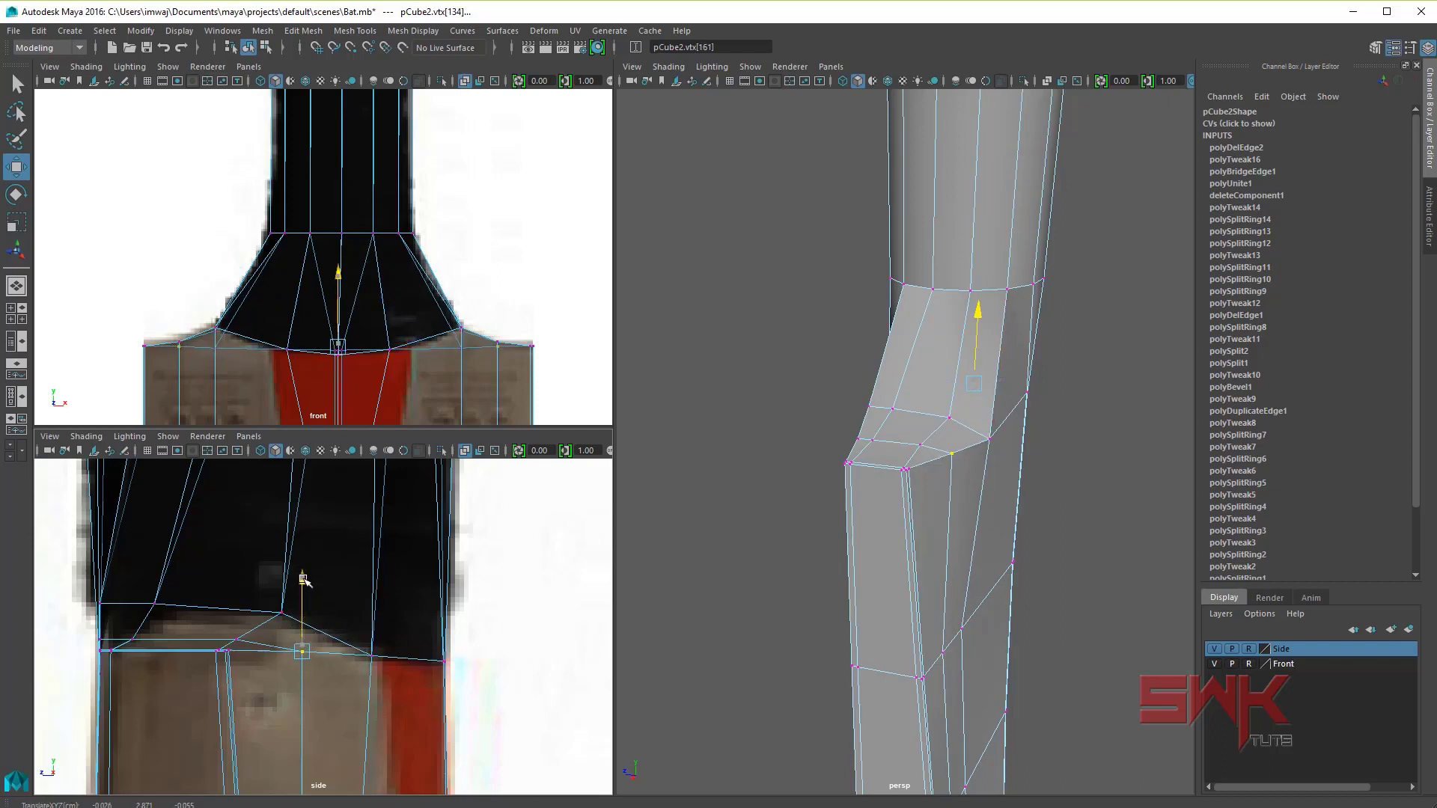
Step: Lower the flare's left-corner vertices and select a vertex on the grip's left edge
{"action": "scroll", "coordinate": [306, 589], "scroll_direction": "up", "scroll_amount": 2}
{"action": "middle_click_drag", "start_coordinate": [225, 586], "coordinate": [288, 586], "text": "alt"}
{"action": "left_click_drag", "start_coordinate": [288, 586], "coordinate": [210, 598]}
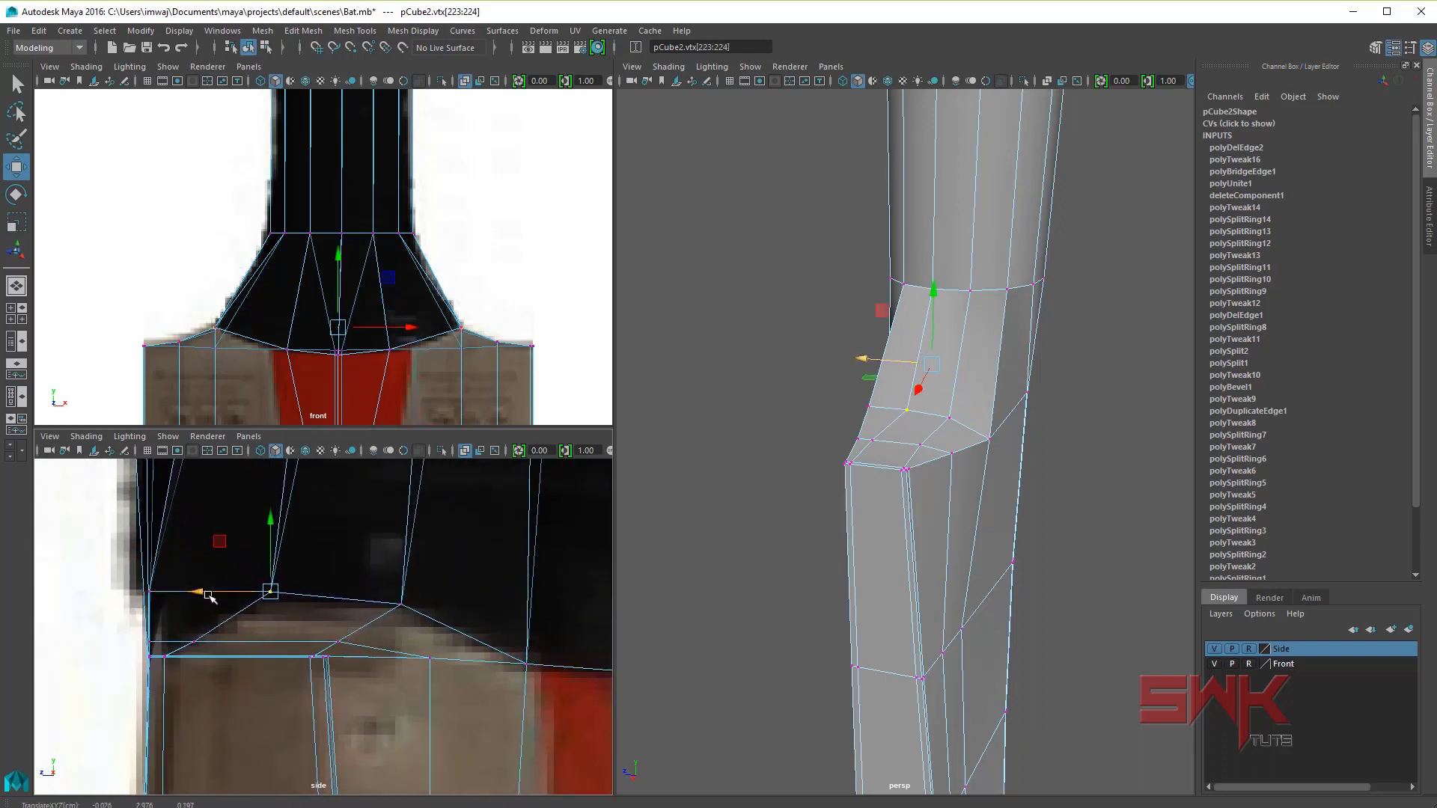
{"action": "left_click_drag", "start_coordinate": [273, 536], "coordinate": [270, 528]}
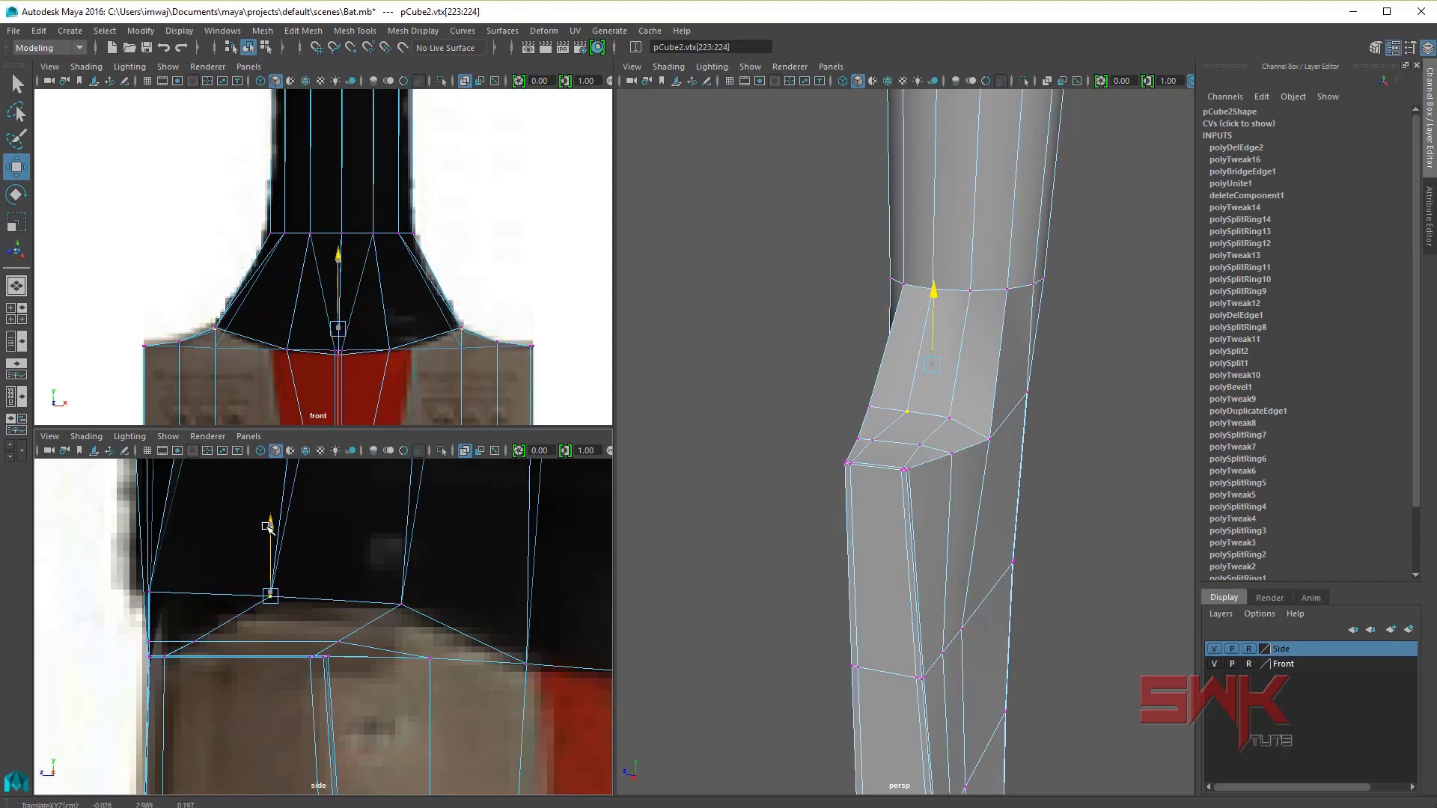
{"action": "key", "text": "space"}
{"action": "scroll", "coordinate": [471, 666], "scroll_direction": "down", "scroll_amount": 1}
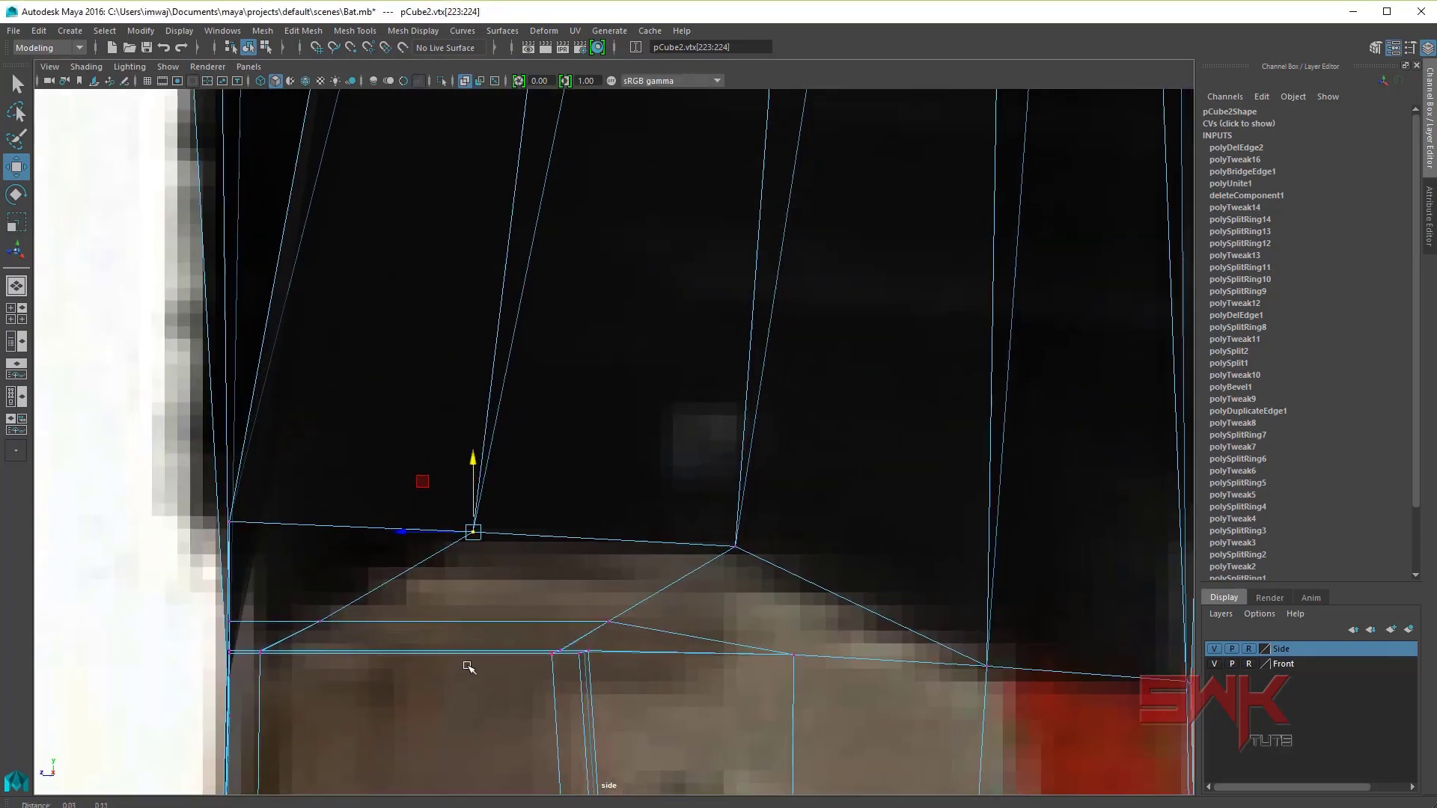
{"action": "scroll", "coordinate": [451, 641], "scroll_direction": "down", "scroll_amount": 1}
{"action": "scroll", "coordinate": [411, 603], "scroll_direction": "down", "scroll_amount": 3}
{"action": "scroll", "coordinate": [674, 614], "scroll_direction": "up", "scroll_amount": 2}
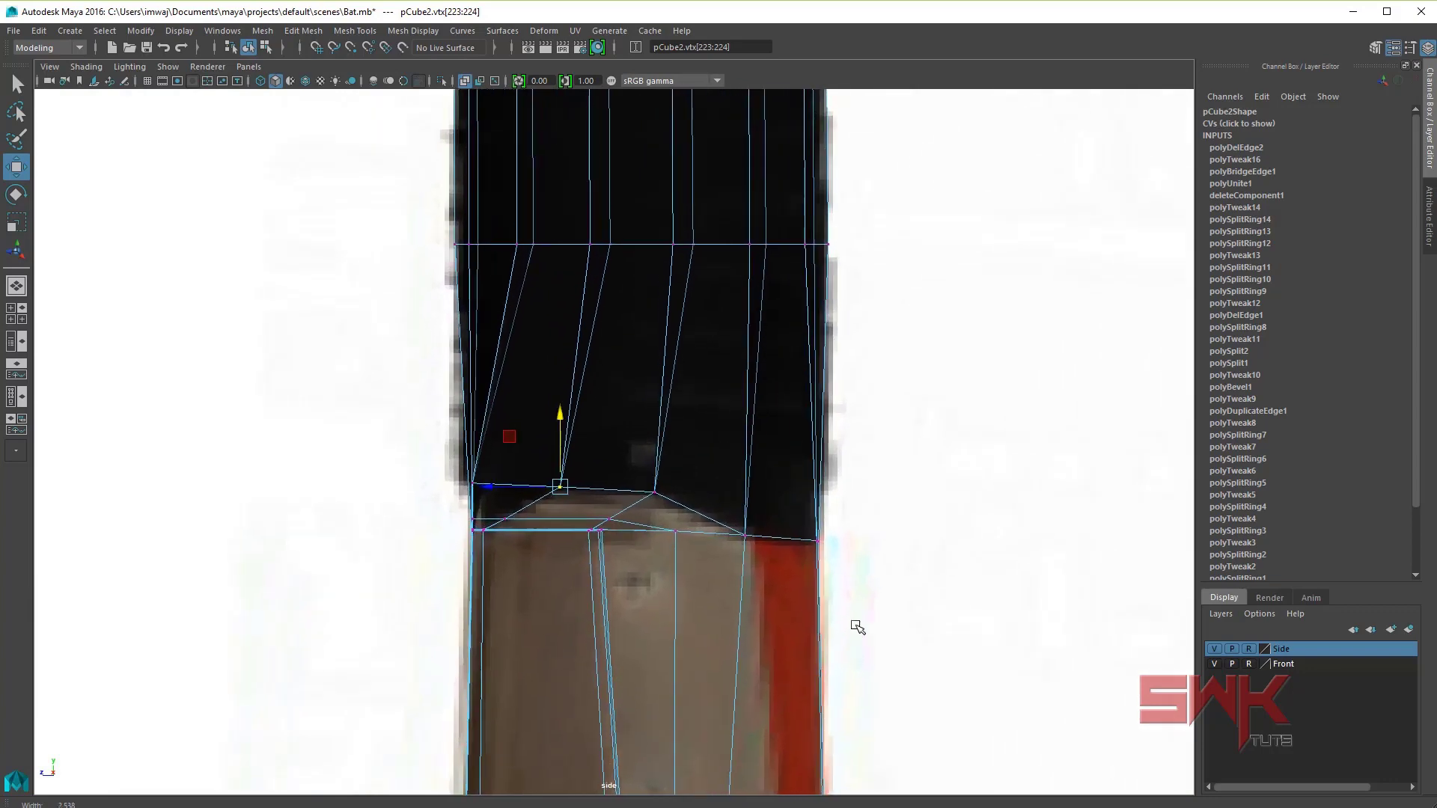
{"action": "scroll", "coordinate": [479, 606], "scroll_direction": "up", "scroll_amount": 1}
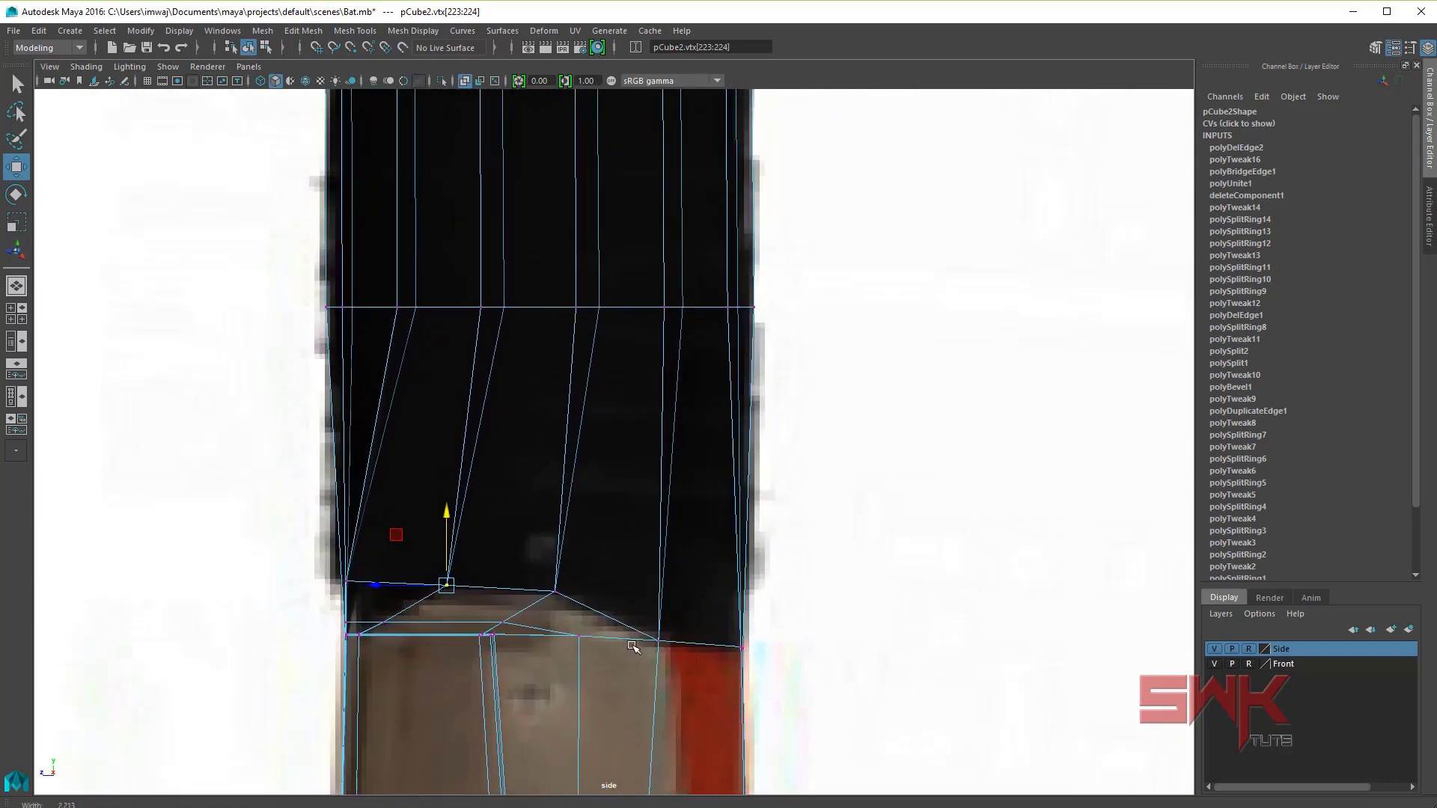
{"action": "left_click", "coordinate": [336, 589]}
{"action": "key", "text": "space"}
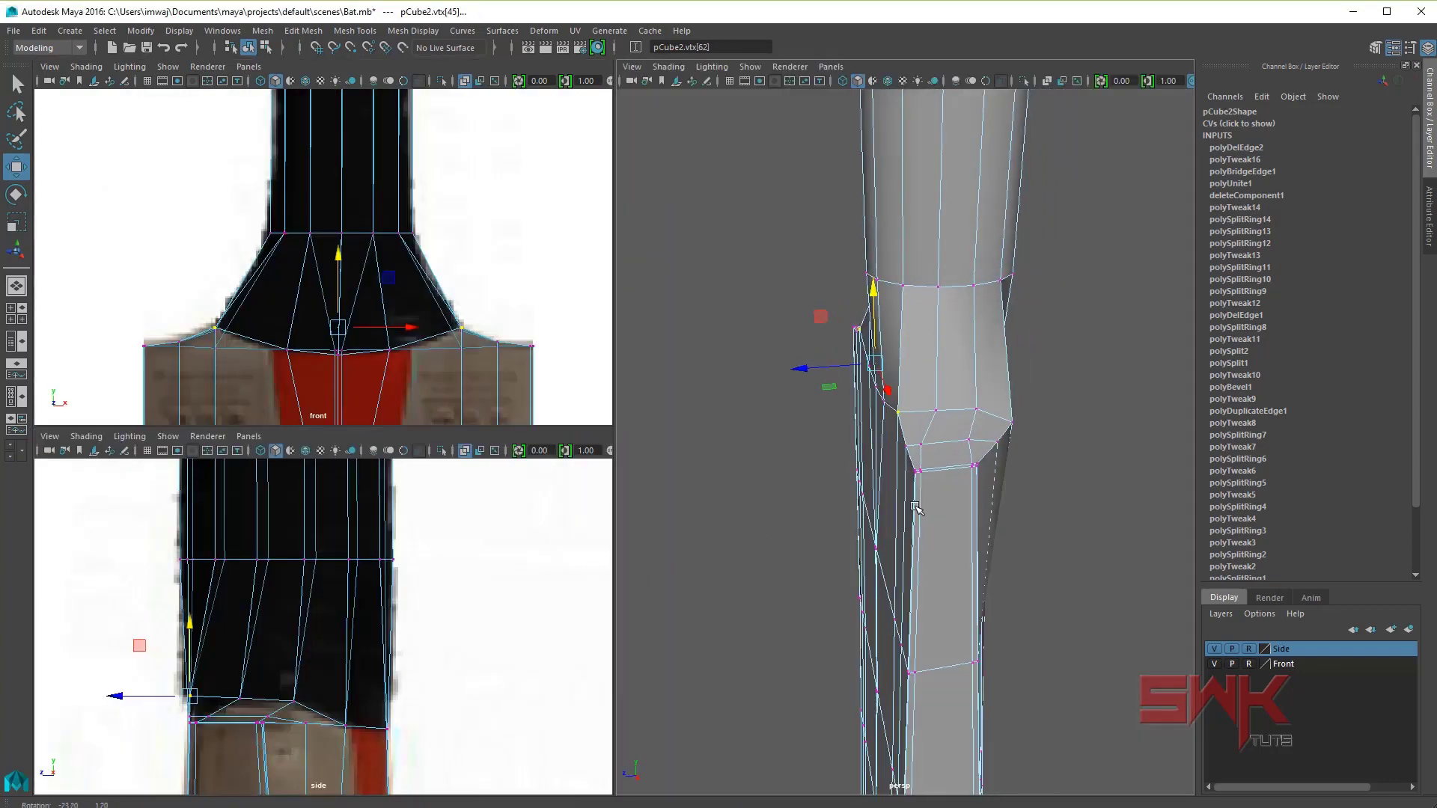
Step: Scale the shoulder vertices inward on X and adjust their height to match the front reference
{"action": "left_click_drag", "start_coordinate": [837, 509], "coordinate": [793, 479], "text": "alt"}
{"action": "scroll", "coordinate": [483, 343], "scroll_direction": "up", "scroll_amount": 2}
{"action": "scroll", "coordinate": [483, 342], "scroll_direction": "up", "scroll_amount": 1}
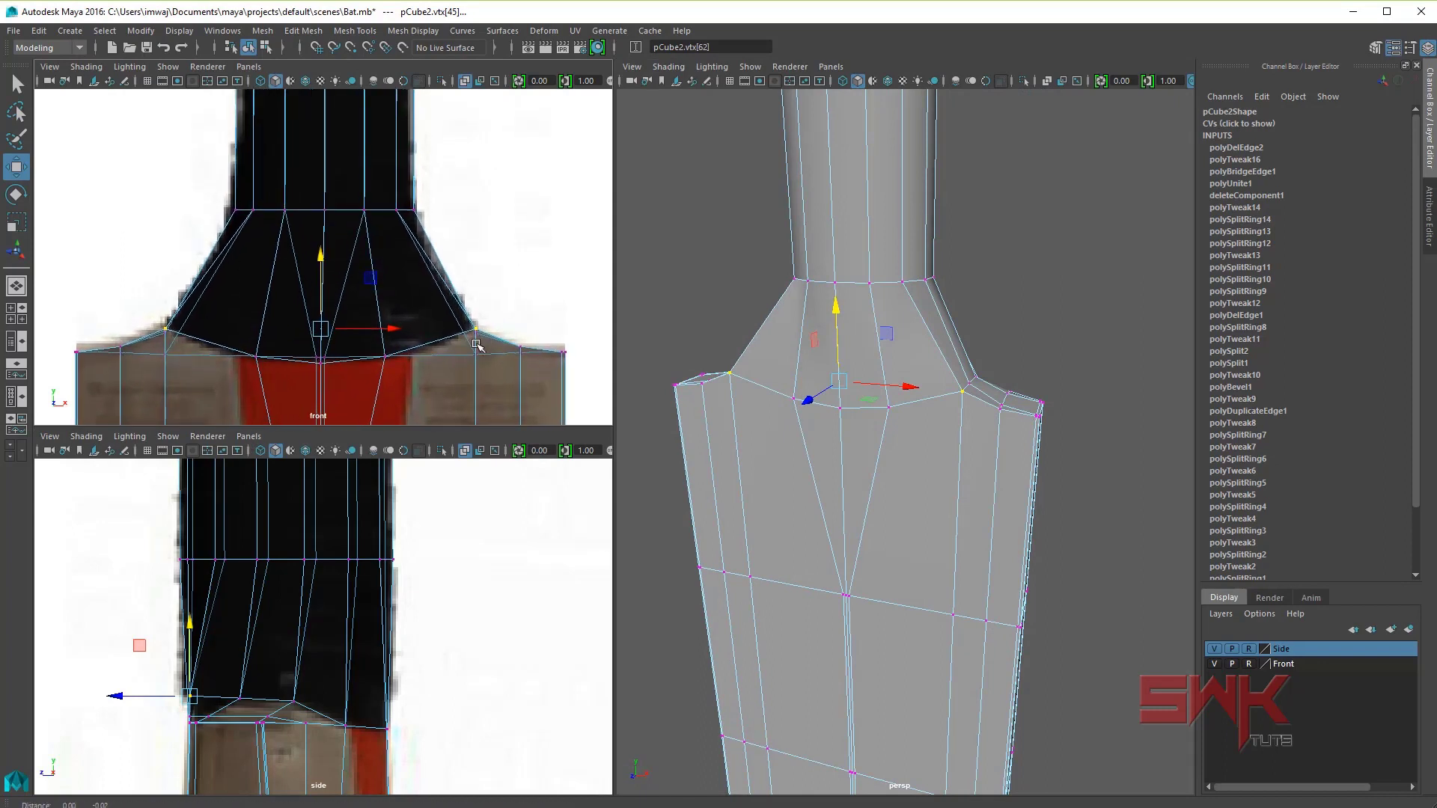
{"action": "key", "text": "r"}
{"action": "left_click_drag", "start_coordinate": [388, 329], "coordinate": [380, 330]}
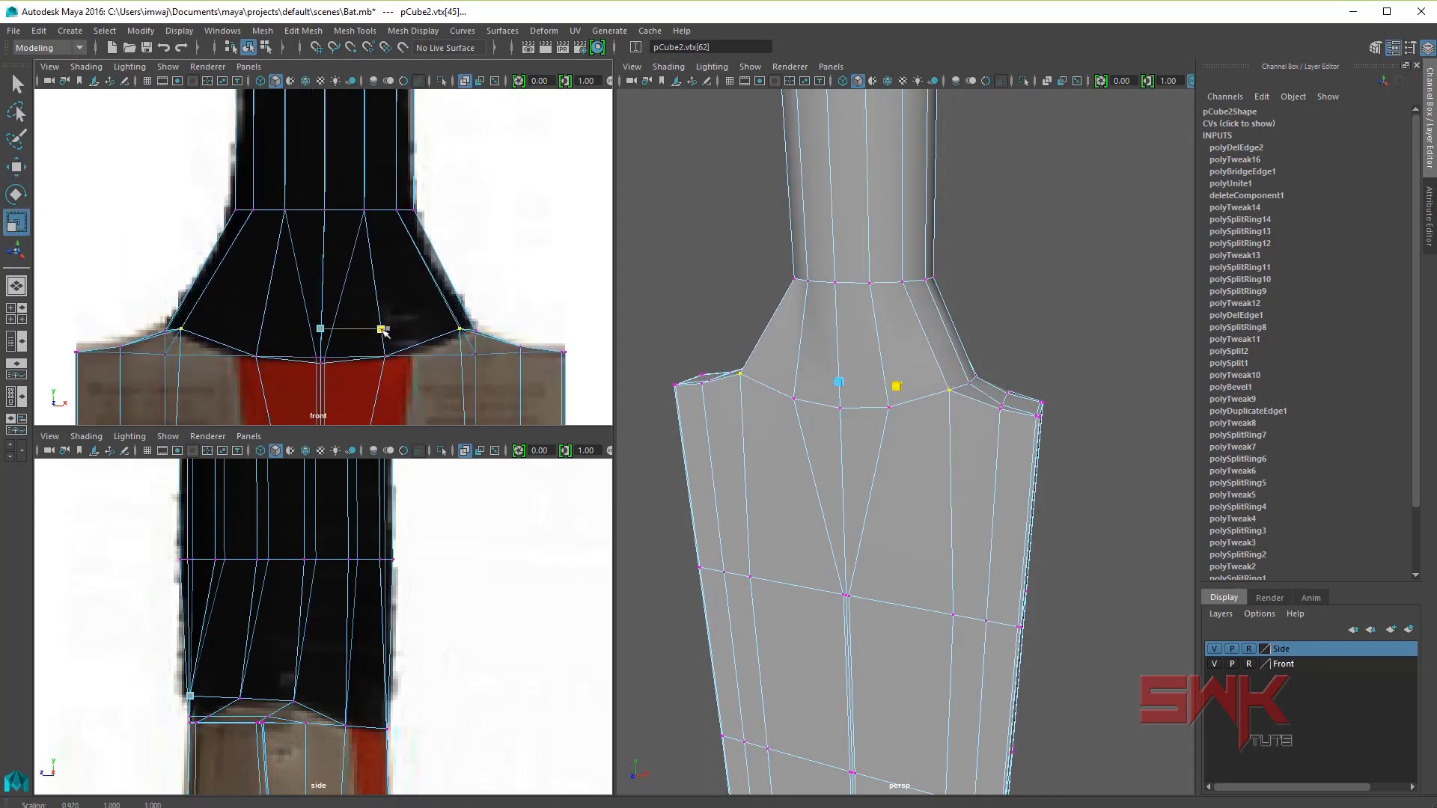
{"action": "key", "text": "e"}
{"action": "key", "text": "w"}
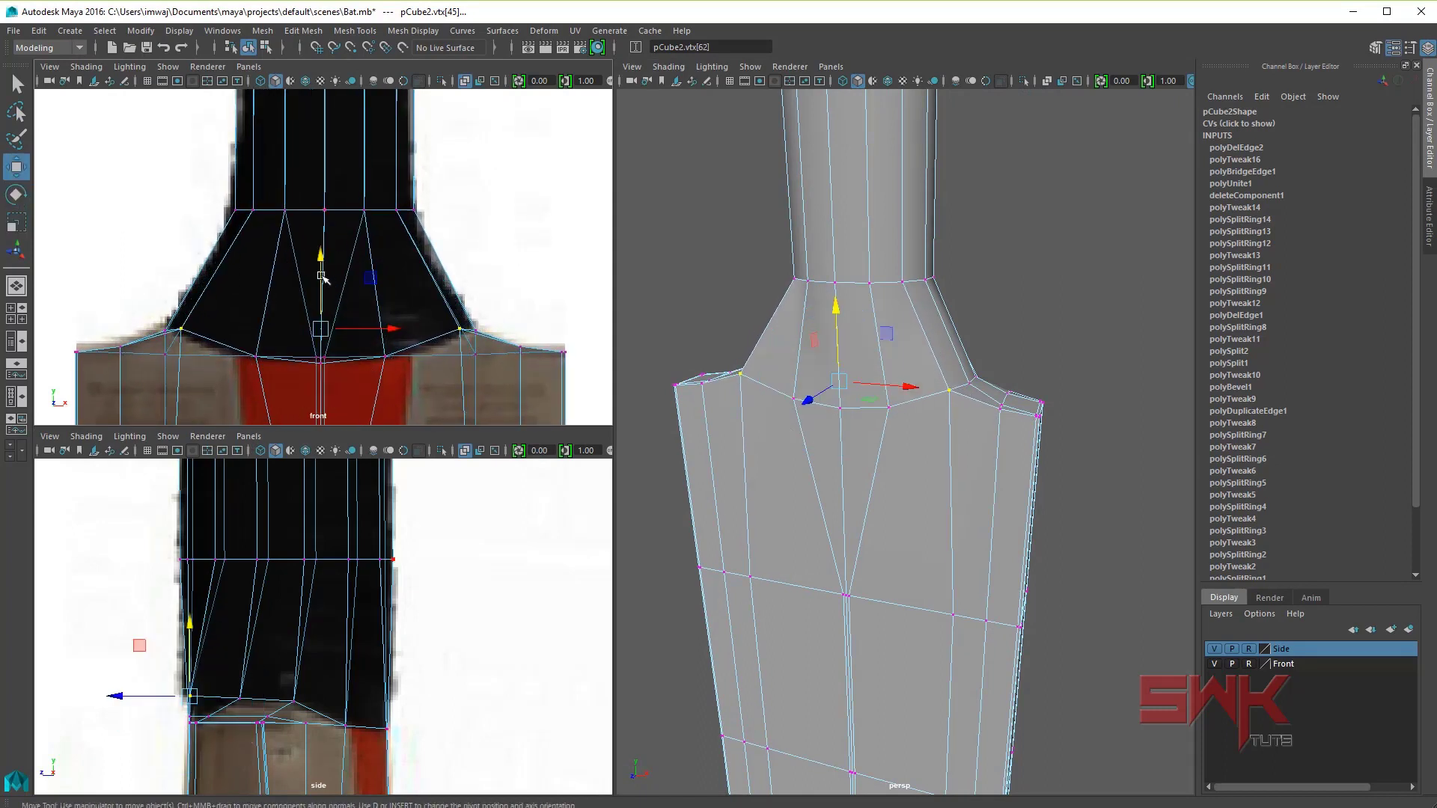
{"action": "left_click_drag", "start_coordinate": [321, 262], "coordinate": [321, 268]}
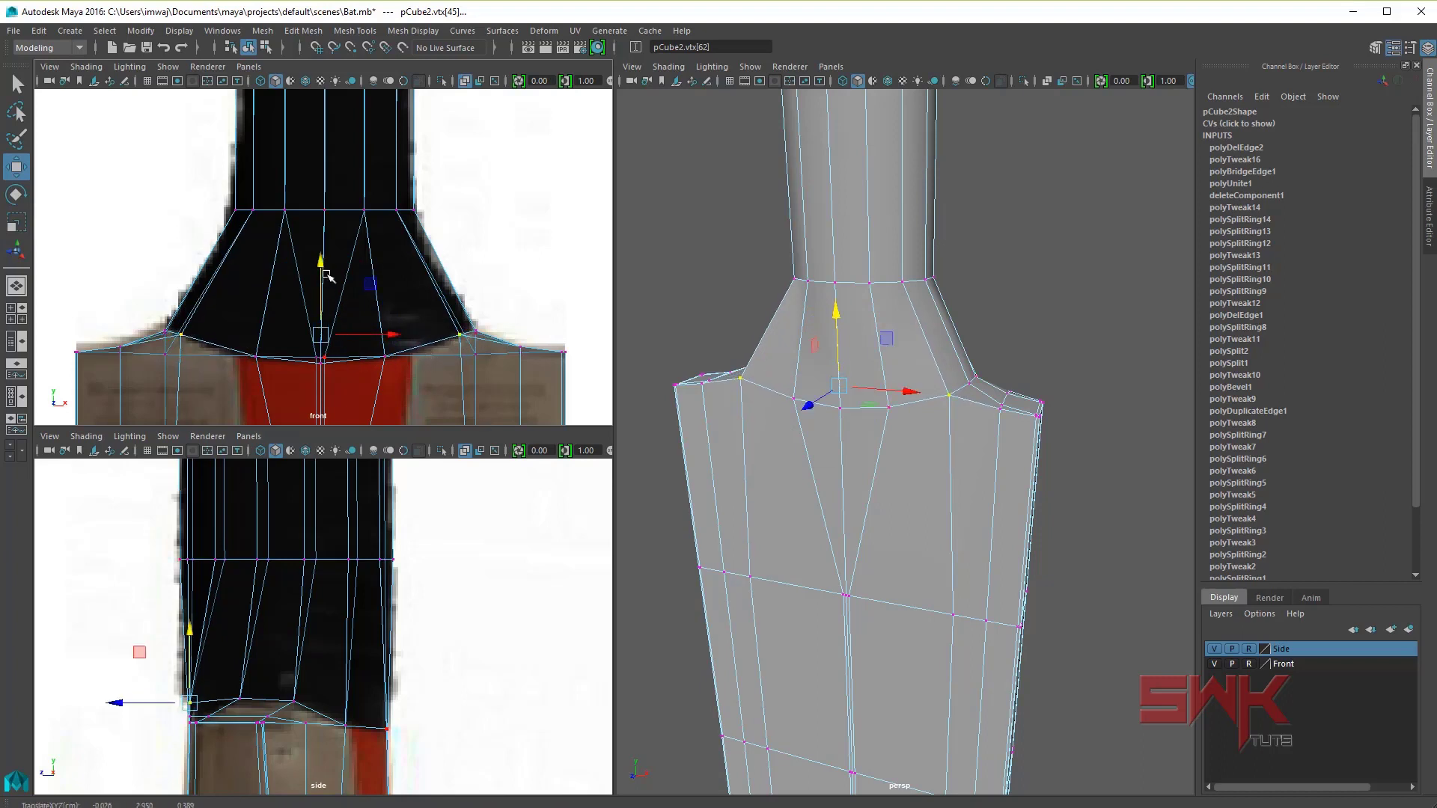
{"action": "left_click_drag", "start_coordinate": [322, 259], "coordinate": [321, 261]}
{"action": "key", "text": "r"}
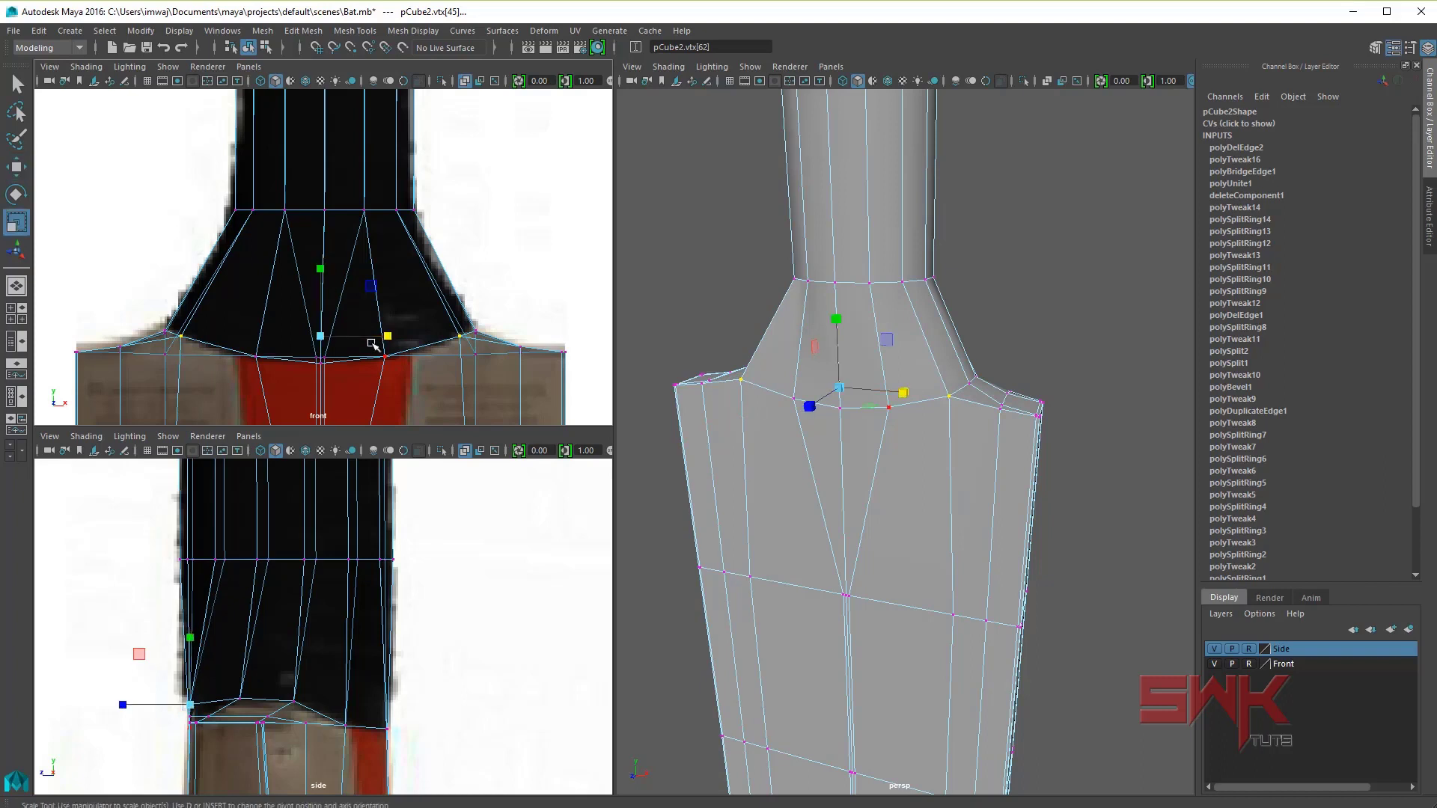
{"action": "left_click_drag", "start_coordinate": [389, 338], "coordinate": [383, 331]}
{"action": "key", "text": "w"}
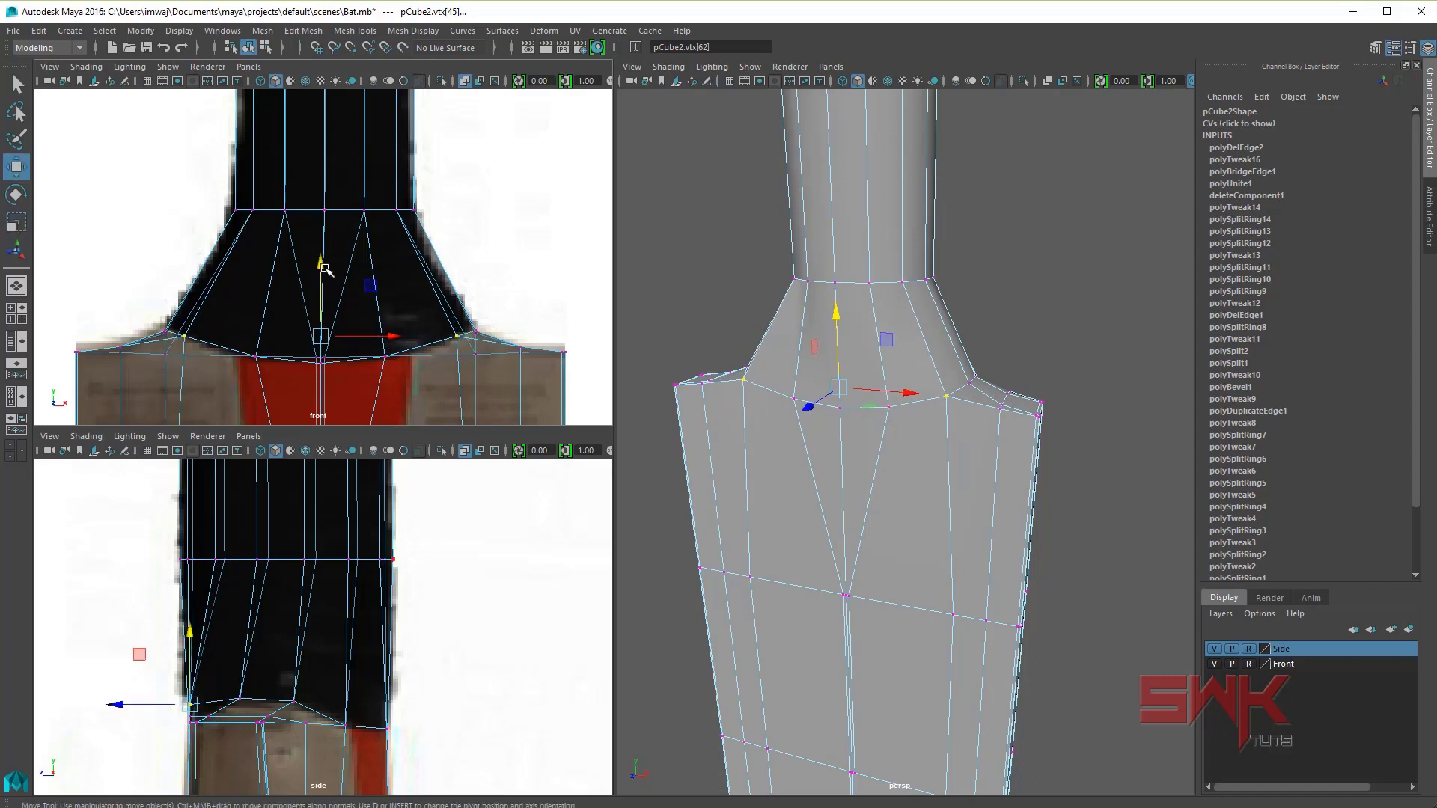
{"action": "left_click_drag", "start_coordinate": [322, 267], "coordinate": [322, 267]}
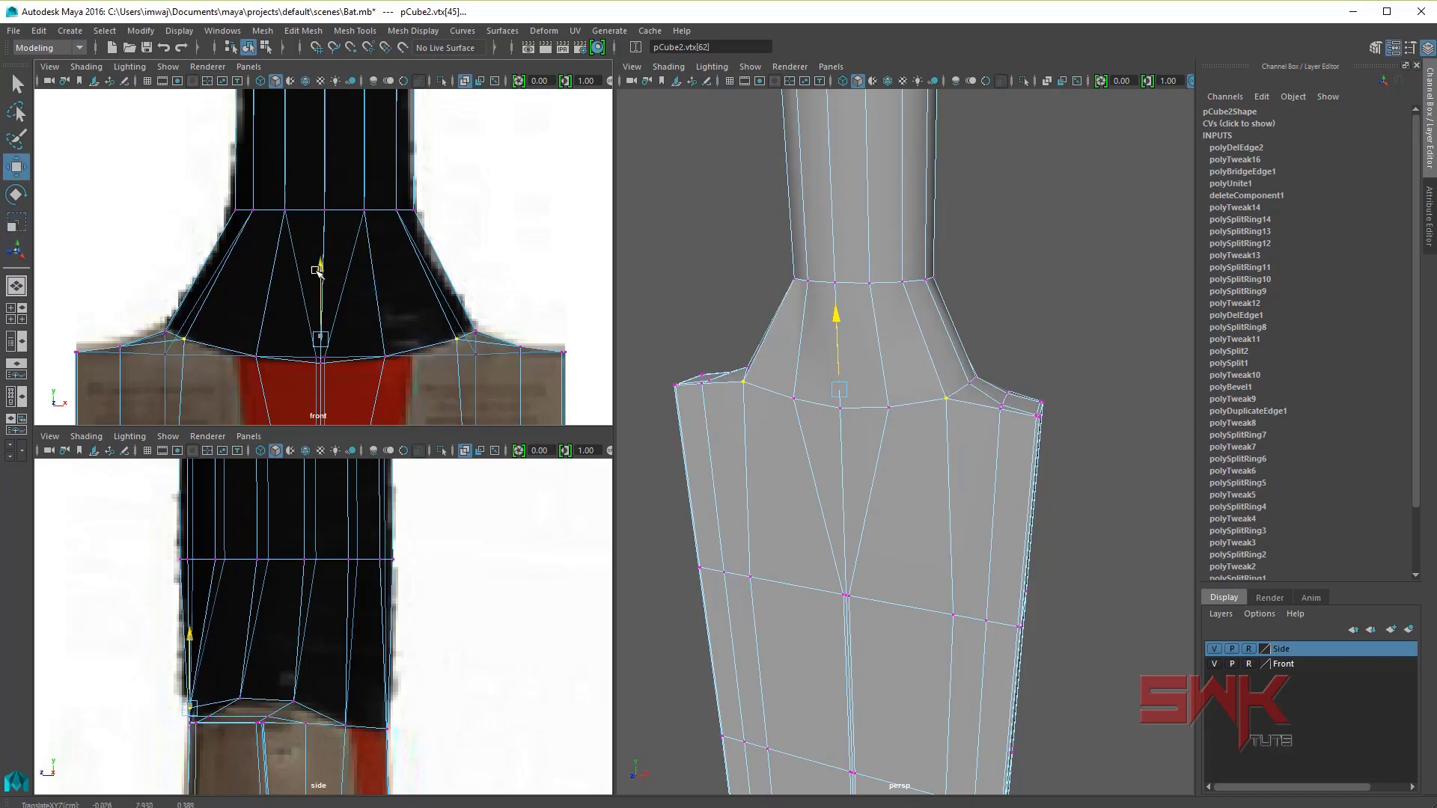
Step: Orbit the perspective view to inspect the narrowed neck and shoulder, then zoom onto the blade in side view
{"action": "mouse_move", "coordinate": [838, 396]}
{"action": "left_mouse_down", "text": "alt"}
{"action": "mouse_move", "coordinate": [714, 394]}
{"action": "mouse_move", "coordinate": [861, 404]}
{"action": "left_mouse_up", "text": "alt"}
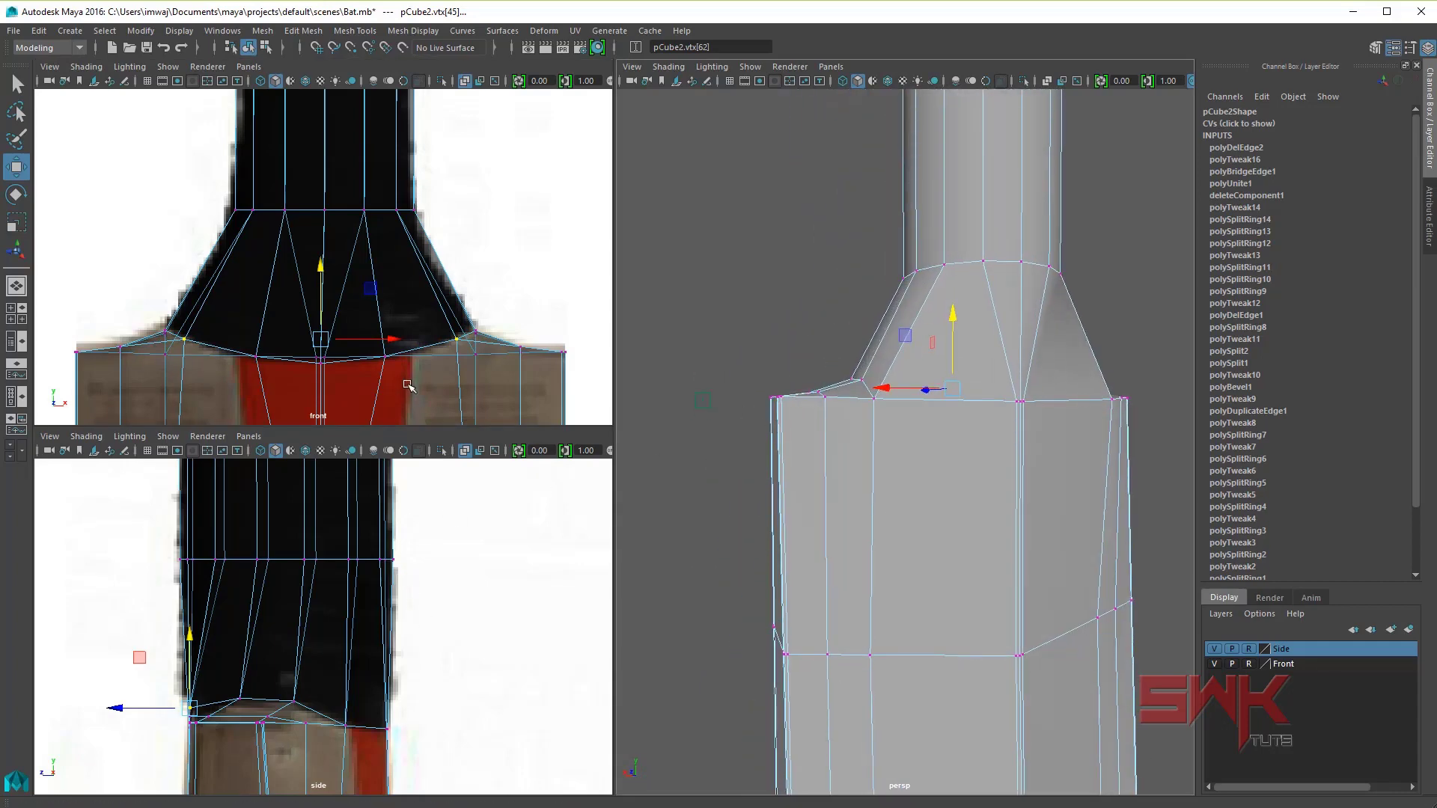
{"action": "mouse_move", "coordinate": [927, 449]}
{"action": "left_mouse_down", "text": "alt"}
{"action": "mouse_move", "coordinate": [901, 490]}
{"action": "mouse_move", "coordinate": [920, 497]}
{"action": "mouse_move", "coordinate": [913, 477]}
{"action": "mouse_move", "coordinate": [879, 603]}
{"action": "mouse_move", "coordinate": [853, 552]}
{"action": "mouse_move", "coordinate": [994, 545]}
{"action": "mouse_move", "coordinate": [971, 539]}
{"action": "mouse_move", "coordinate": [1016, 497]}
{"action": "mouse_move", "coordinate": [1004, 504]}
{"action": "left_mouse_up", "text": "alt"}
{"action": "right_click_drag", "start_coordinate": [1003, 503], "coordinate": [949, 495], "text": "alt"}
{"action": "mouse_move", "coordinate": [949, 494]}
{"action": "left_mouse_down", "text": "alt"}
{"action": "mouse_move", "coordinate": [898, 449]}
{"action": "mouse_move", "coordinate": [890, 464]}
{"action": "left_mouse_up", "text": "alt"}
{"action": "key", "text": "space"}
{"action": "mouse_move", "coordinate": [477, 675]}
{"action": "right_mouse_down", "text": "alt"}
{"action": "mouse_move", "coordinate": [626, 439]}
{"action": "mouse_move", "coordinate": [577, 507]}
{"action": "mouse_move", "coordinate": [609, 568]}
{"action": "right_mouse_up", "text": "alt"}
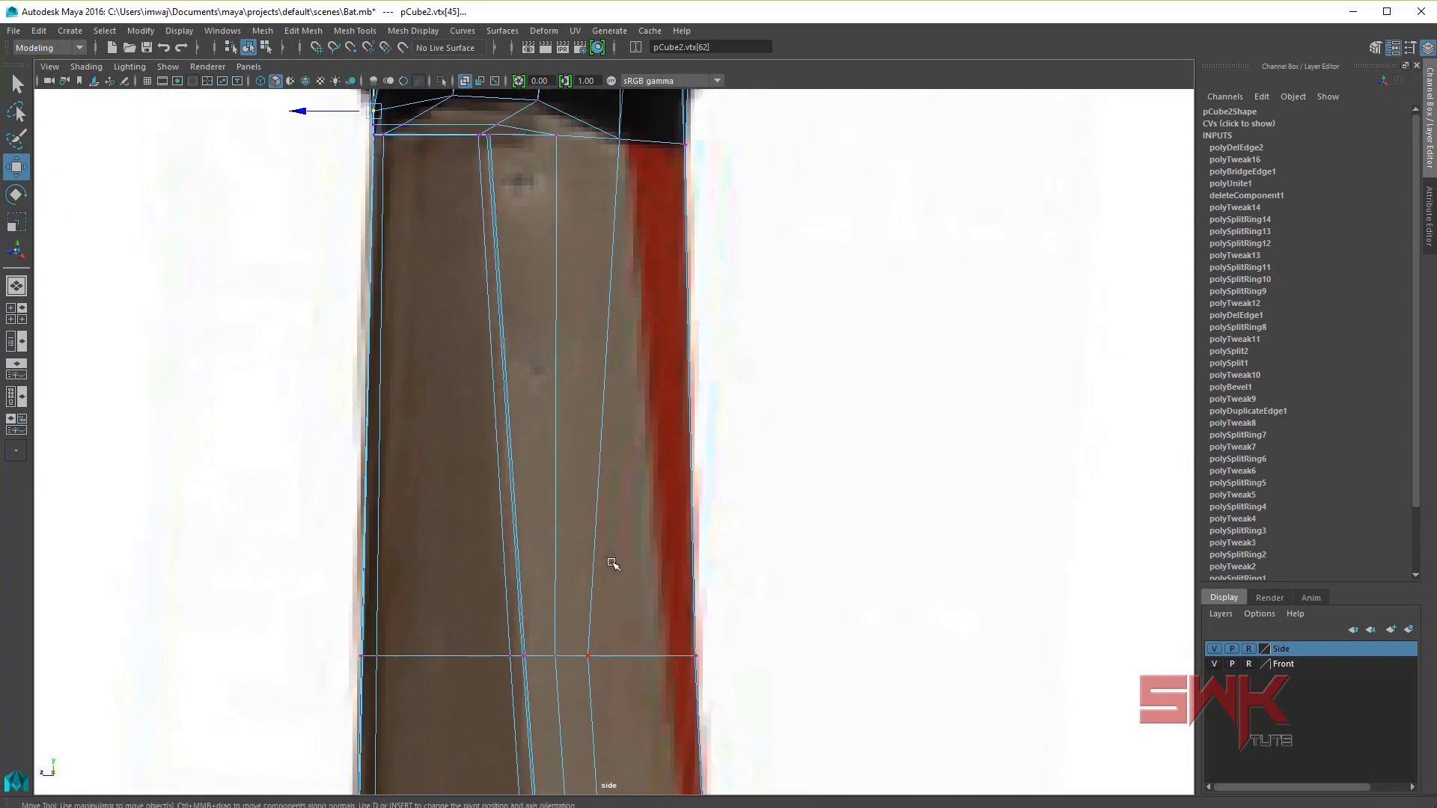
Step: Select vertices on the blade's edge loop and compare them with the side reference
{"action": "key", "text": "q"}
{"action": "mouse_move", "coordinate": [615, 605]}
{"action": "left_mouse_down"}
{"action": "mouse_move", "coordinate": [555, 683]}
{"action": "mouse_move", "coordinate": [513, 657]}
{"action": "mouse_move", "coordinate": [550, 656]}
{"action": "left_mouse_up"}
{"action": "key", "text": "w"}
{"action": "left_click", "coordinate": [512, 662]}
{"action": "left_click", "coordinate": [610, 656]}
{"action": "middle_click_drag", "start_coordinate": [661, 648], "coordinate": [680, 503], "text": "alt"}
{"action": "scroll", "coordinate": [658, 514], "scroll_direction": "down", "scroll_amount": 2}
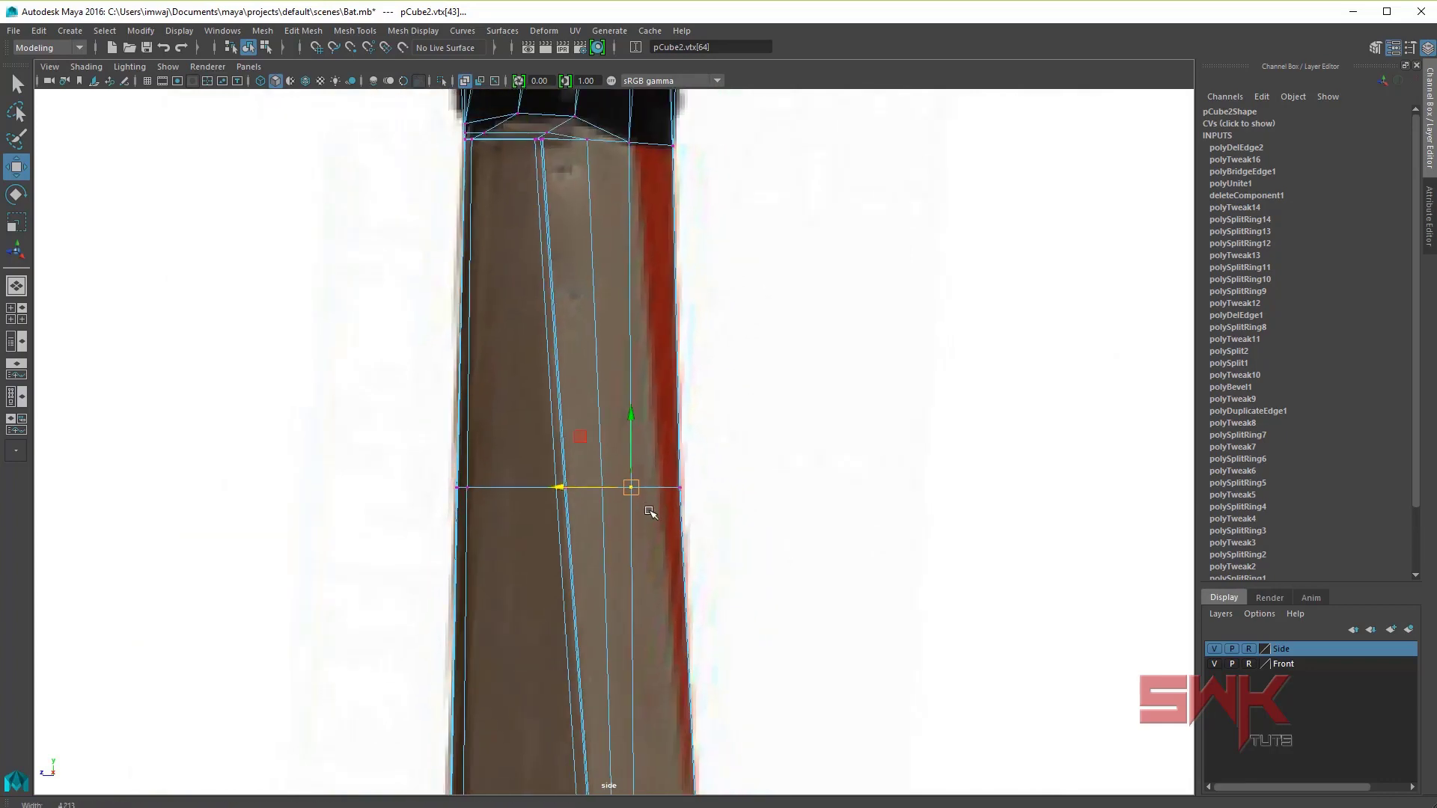
{"action": "scroll", "coordinate": [586, 523], "scroll_direction": "down", "scroll_amount": 3}
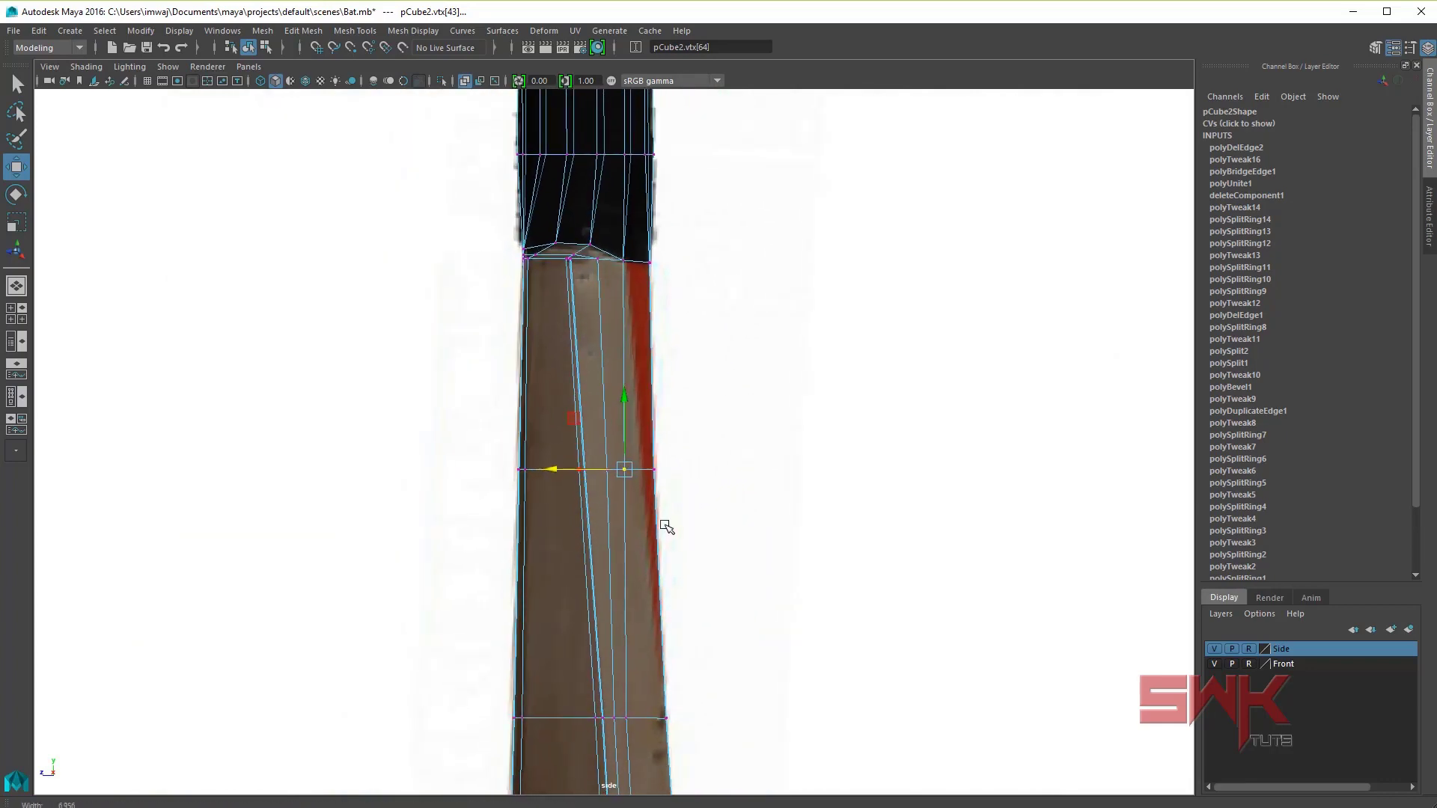
Step: Restore the three-pane layout, reframe the handle in perspective, and put the mesh in object mode
{"action": "key", "text": "space"}
{"action": "mouse_move", "coordinate": [797, 551]}
{"action": "left_mouse_down", "text": "alt"}
{"action": "mouse_move", "coordinate": [830, 587]}
{"action": "mouse_move", "coordinate": [731, 583]}
{"action": "mouse_move", "coordinate": [744, 657]}
{"action": "mouse_move", "coordinate": [898, 674]}
{"action": "mouse_move", "coordinate": [860, 475]}
{"action": "mouse_move", "coordinate": [886, 481]}
{"action": "left_mouse_up", "text": "alt"}
{"action": "right_click_drag", "start_coordinate": [433, 546], "coordinate": [500, 653], "text": "alt"}
{"action": "scroll", "coordinate": [449, 654], "scroll_direction": "up", "scroll_amount": 2}
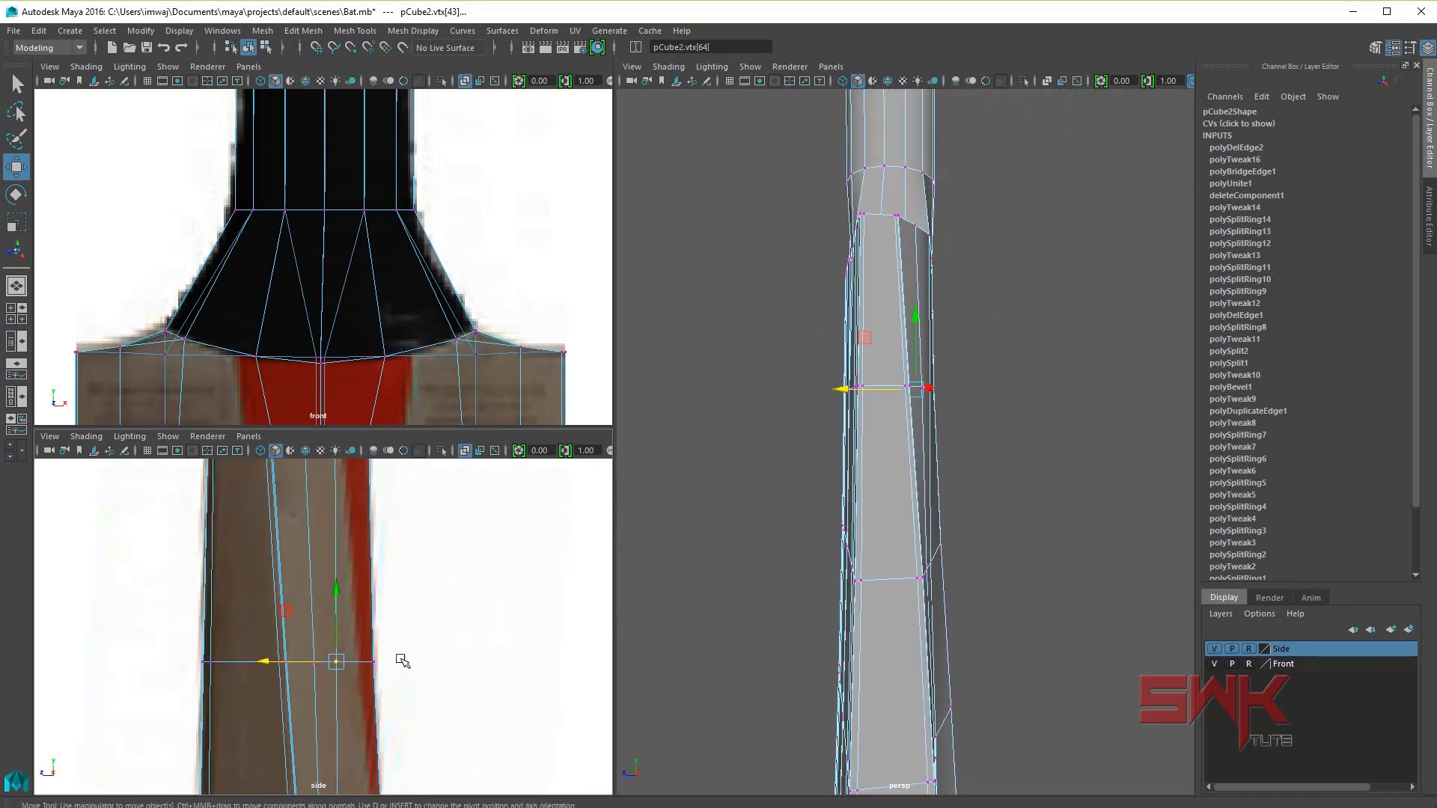
{"action": "scroll", "coordinate": [351, 660], "scroll_direction": "up", "scroll_amount": 1}
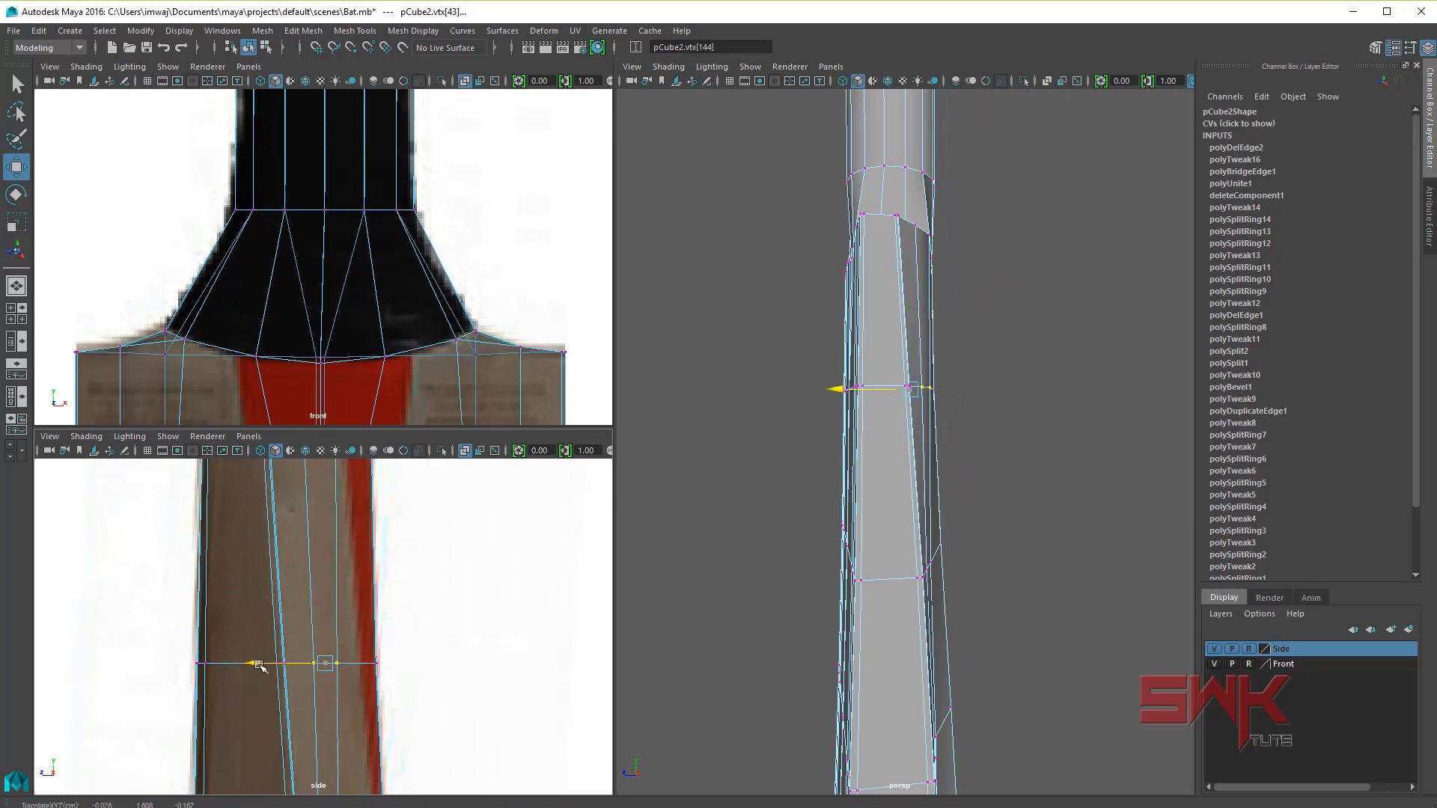
{"action": "key", "text": "q"}
{"action": "left_click_drag", "start_coordinate": [911, 521], "coordinate": [883, 459], "text": "alt"}
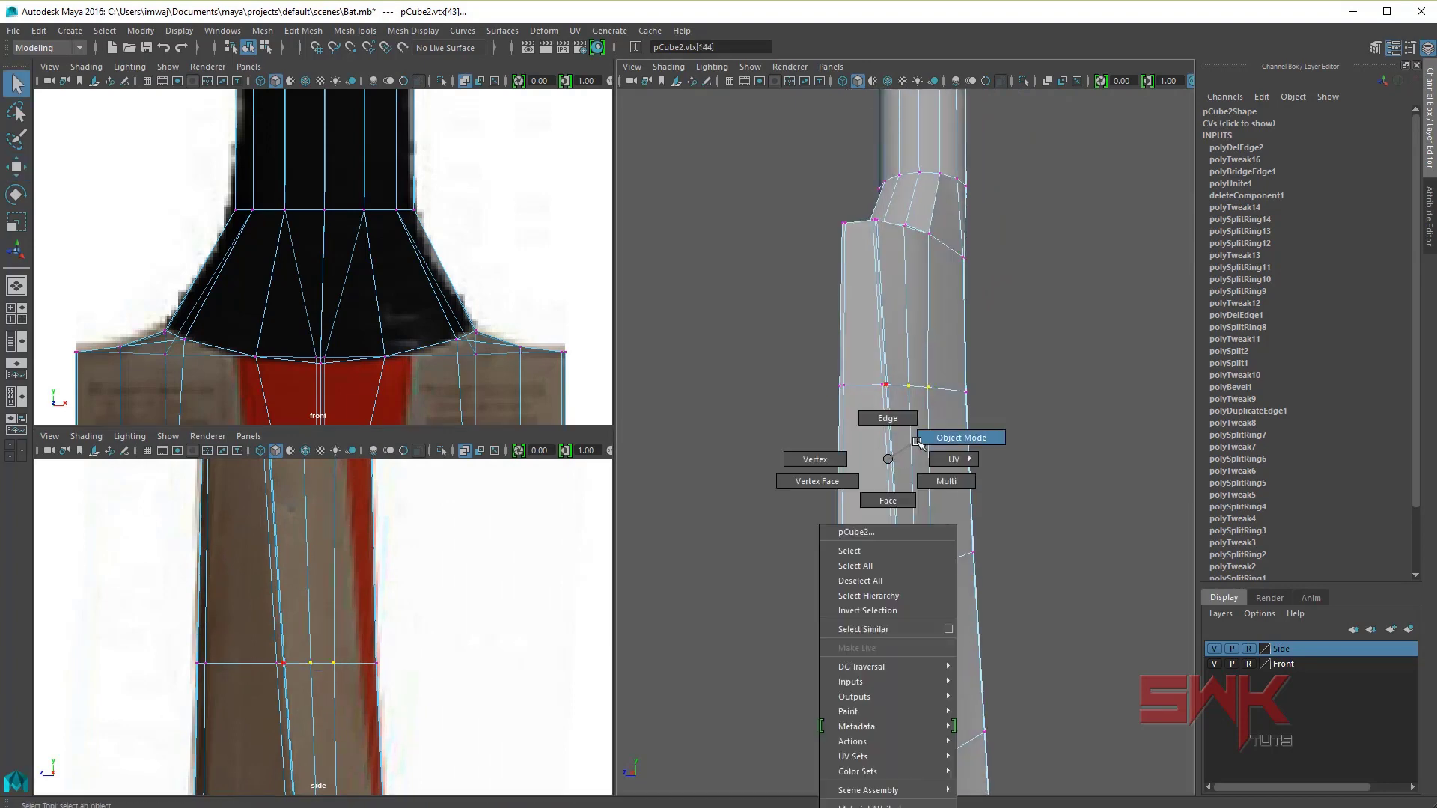
Step: Inspect the handle top in perspective and reselect the bat mesh
{"action": "right_click_drag", "start_coordinate": [883, 458], "coordinate": [965, 432]}
{"action": "left_click", "coordinate": [1044, 438]}
{"action": "mouse_move", "coordinate": [995, 471]}
{"action": "left_mouse_down", "text": "alt"}
{"action": "mouse_move", "coordinate": [958, 379]}
{"action": "mouse_move", "coordinate": [819, 451]}
{"action": "mouse_move", "coordinate": [940, 446]}
{"action": "mouse_move", "coordinate": [793, 459]}
{"action": "mouse_move", "coordinate": [894, 494]}
{"action": "mouse_move", "coordinate": [963, 545]}
{"action": "mouse_move", "coordinate": [930, 487]}
{"action": "left_mouse_up", "text": "alt"}
{"action": "right_click_drag", "start_coordinate": [931, 487], "coordinate": [1098, 539], "text": "alt"}
{"action": "mouse_move", "coordinate": [942, 336]}
{"action": "left_mouse_down", "text": "alt"}
{"action": "mouse_move", "coordinate": [927, 343]}
{"action": "mouse_move", "coordinate": [927, 311]}
{"action": "left_mouse_up", "text": "alt"}
{"action": "left_click", "coordinate": [926, 310]}
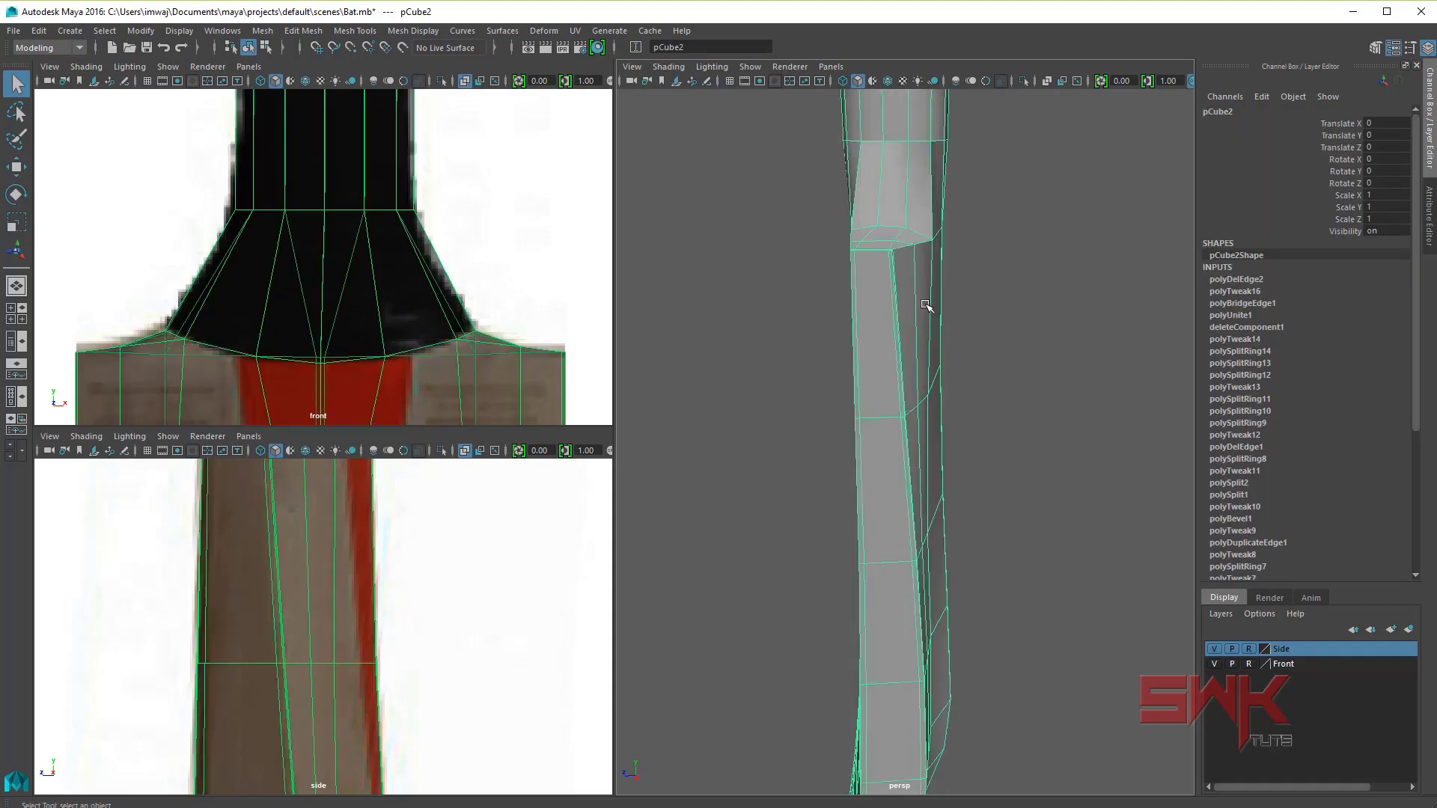
Step: Shift the flare-edge vertices left and slightly up to meet the side reference
{"action": "middle_click_drag", "start_coordinate": [452, 504], "coordinate": [433, 591], "text": "alt"}
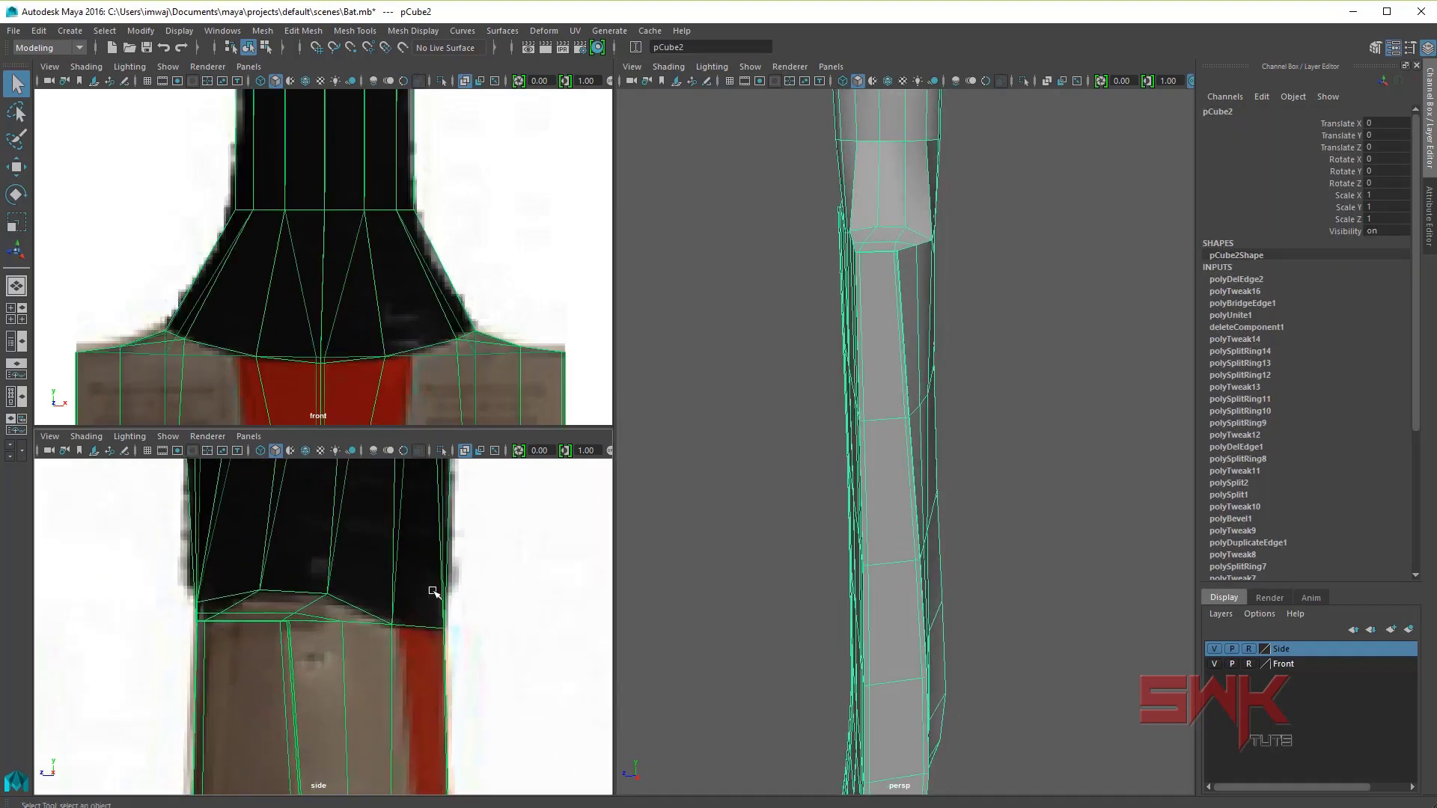
{"action": "right_click_drag", "start_coordinate": [433, 591], "coordinate": [365, 635]}
{"action": "key", "text": "w"}
{"action": "left_click_drag", "start_coordinate": [333, 645], "coordinate": [283, 624]}
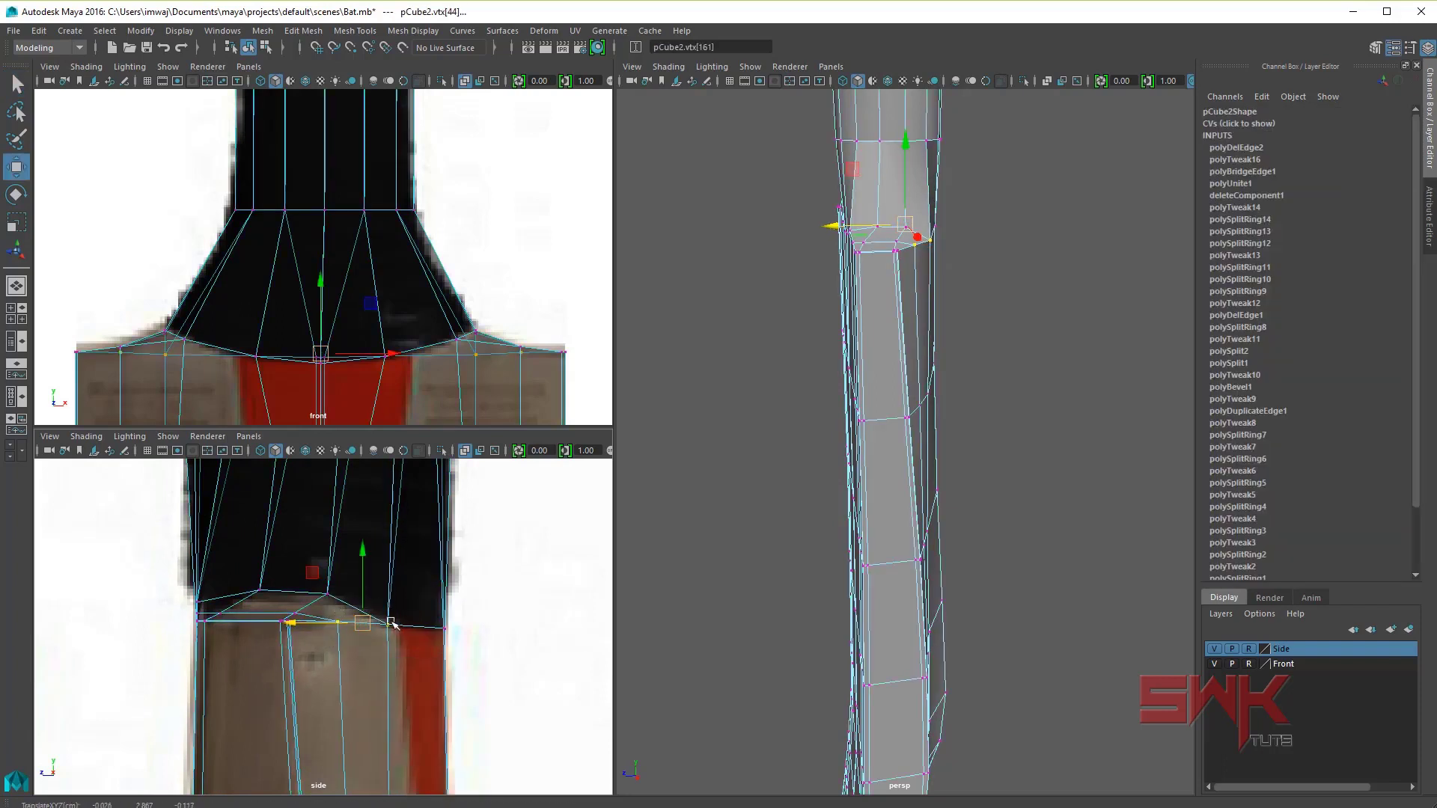
{"action": "mouse_move", "coordinate": [408, 612]}
{"action": "left_mouse_down"}
{"action": "mouse_move", "coordinate": [360, 637]}
{"action": "mouse_move", "coordinate": [318, 629]}
{"action": "left_mouse_up"}
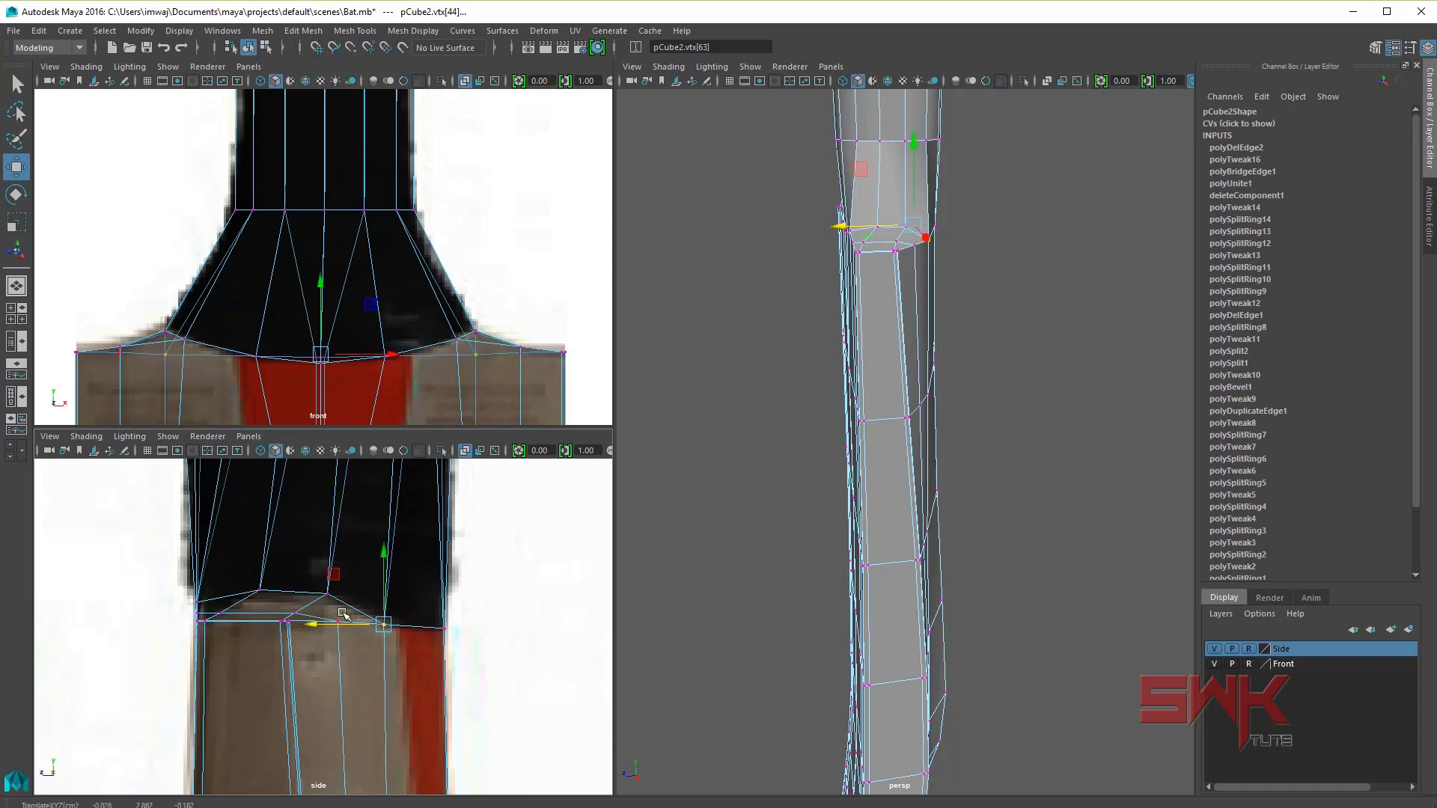
{"action": "scroll", "coordinate": [343, 613], "scroll_direction": "up", "scroll_amount": 2}
{"action": "left_click_drag", "start_coordinate": [395, 556], "coordinate": [396, 550]}
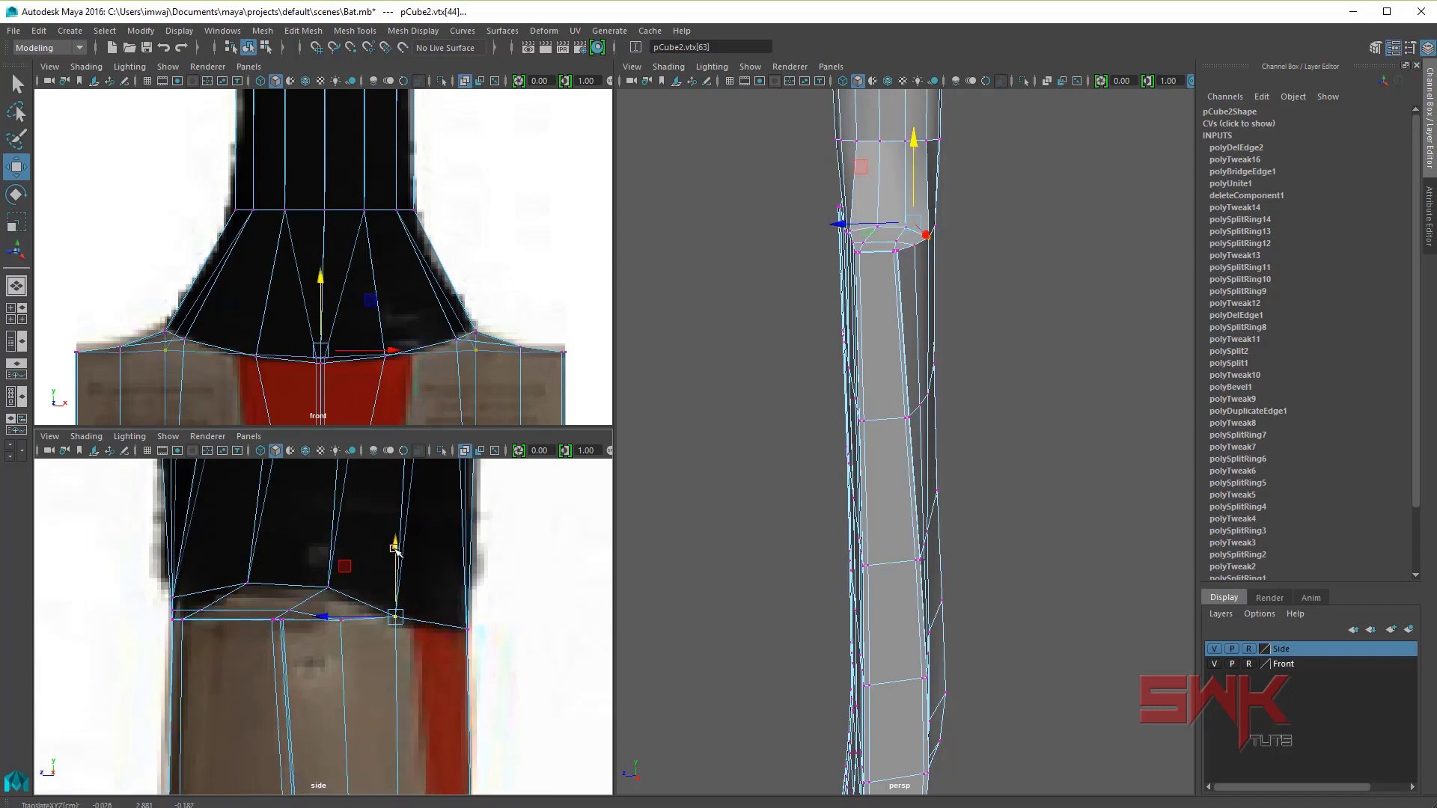
{"action": "left_click_drag", "start_coordinate": [395, 616], "coordinate": [341, 619]}
{"action": "left_click_drag", "start_coordinate": [342, 569], "coordinate": [340, 558]}
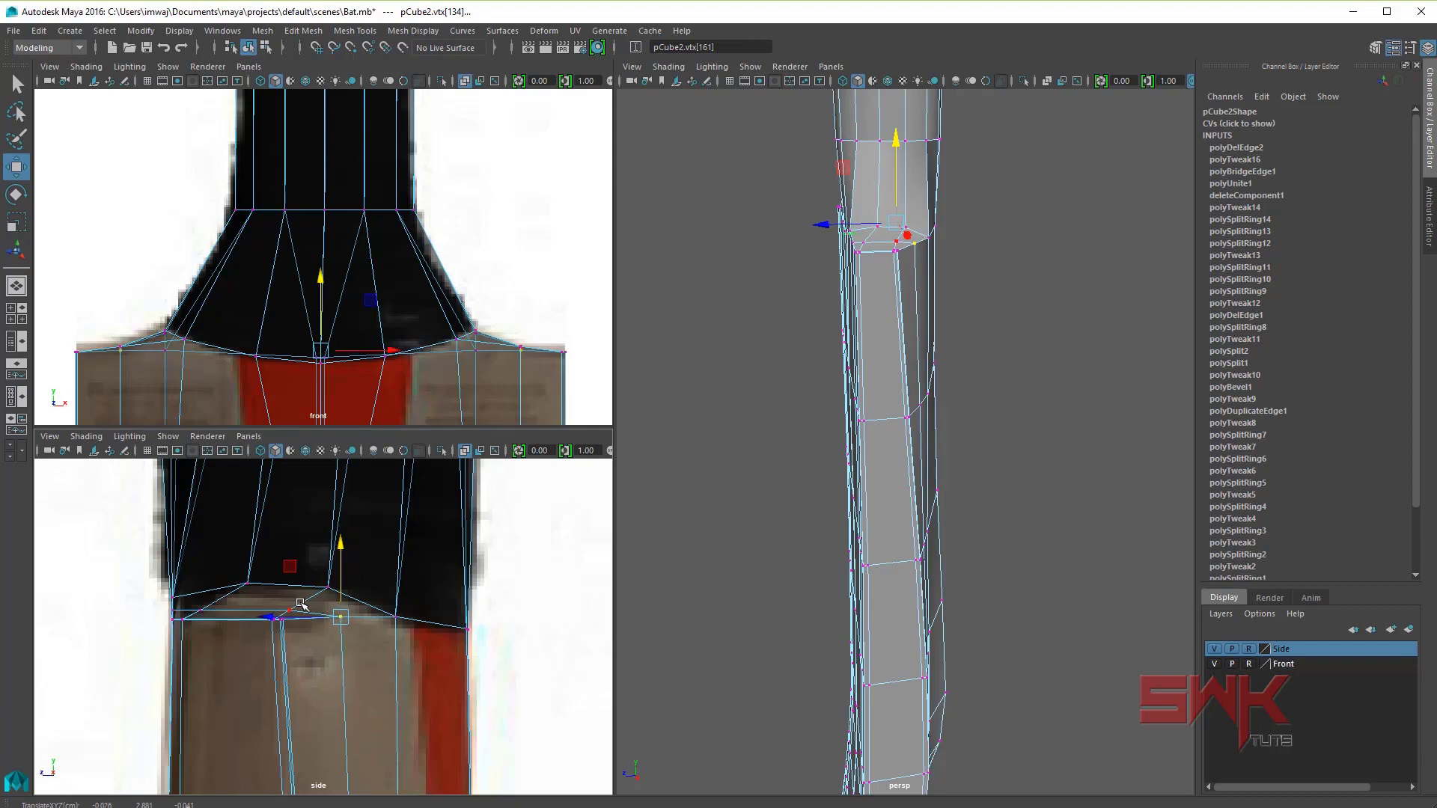
Step: Raise the shoulder vertices, including the left and right shoulder corners
{"action": "left_click_drag", "start_coordinate": [300, 603], "coordinate": [182, 616]}
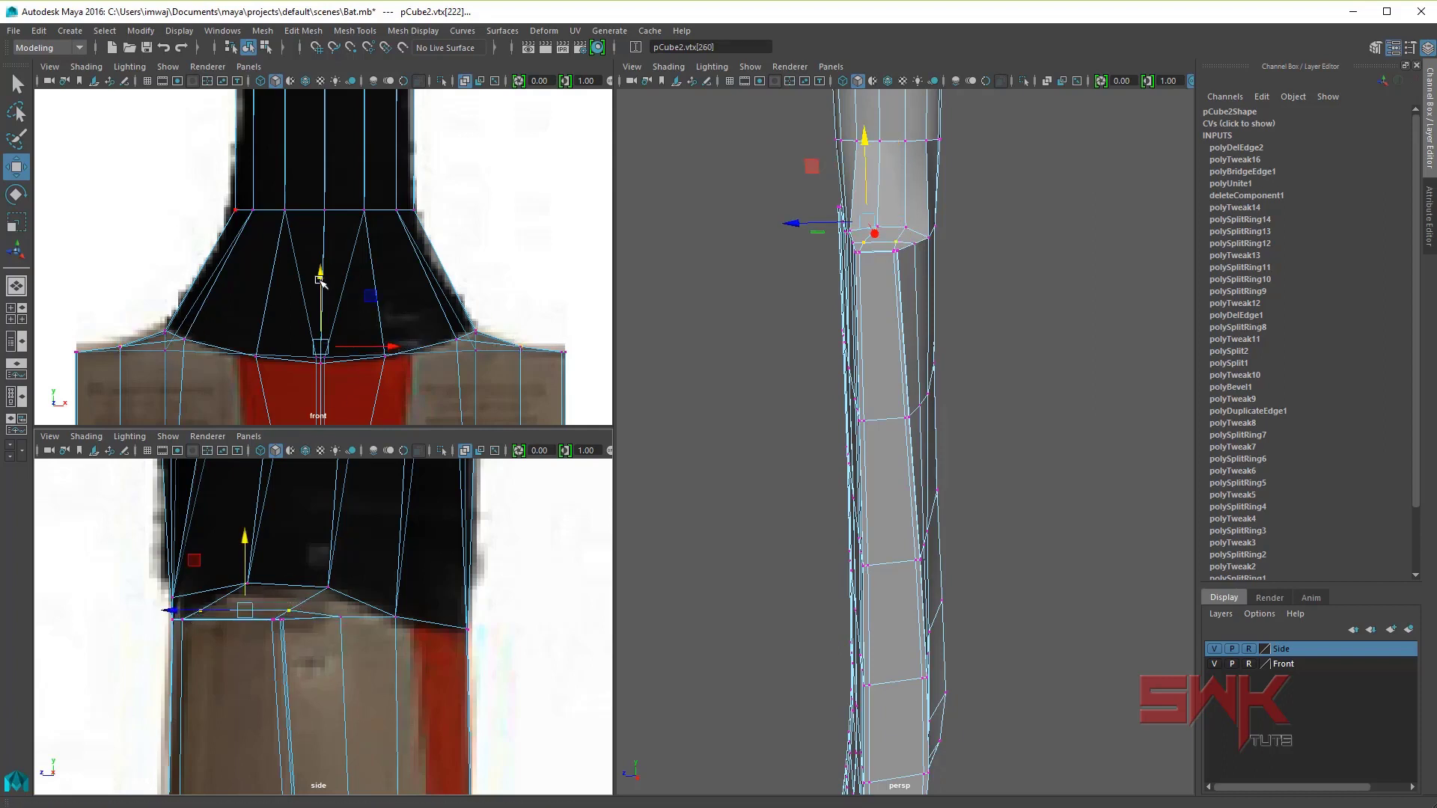
{"action": "left_click_drag", "start_coordinate": [320, 279], "coordinate": [327, 282]}
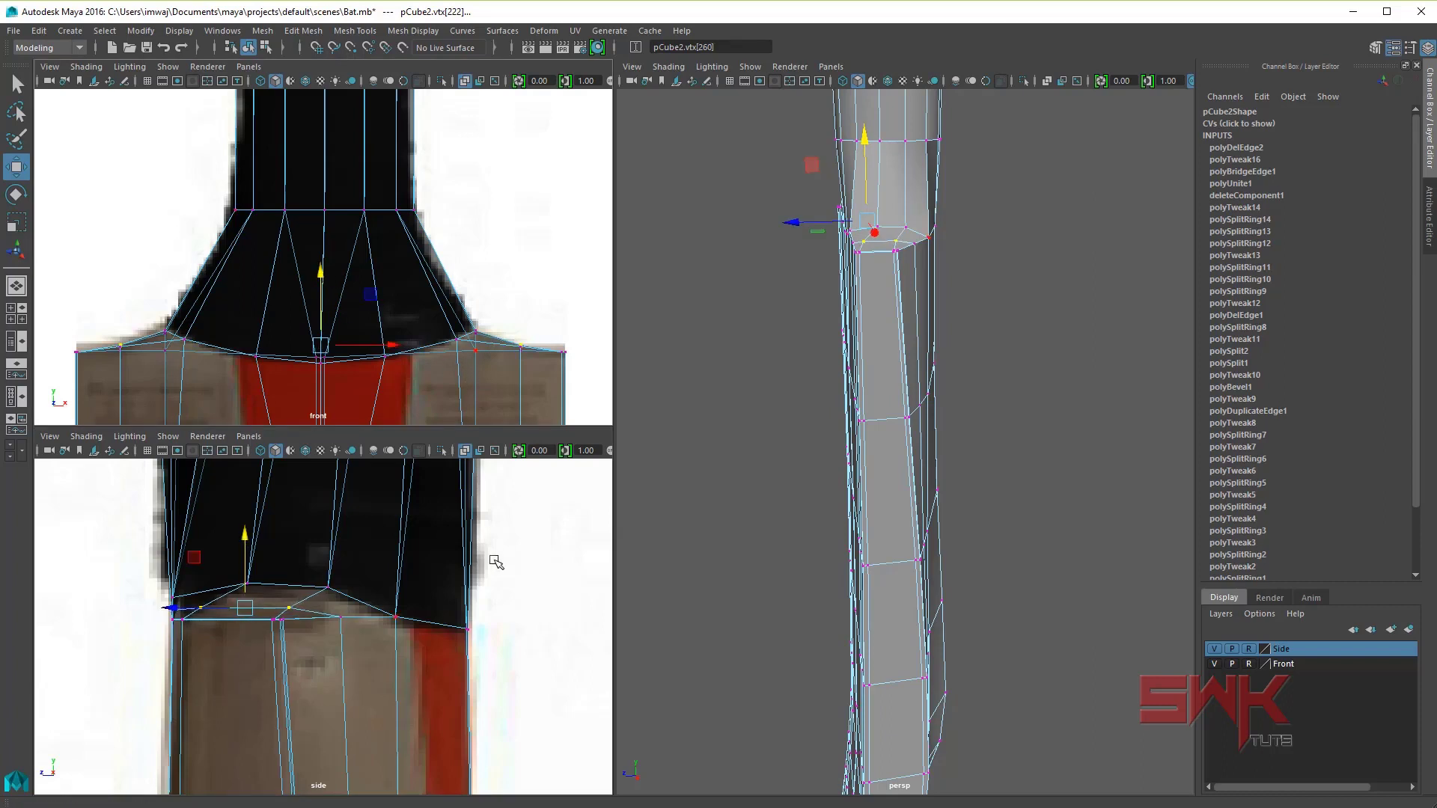
{"action": "scroll", "coordinate": [566, 384], "scroll_direction": "up", "scroll_amount": 1}
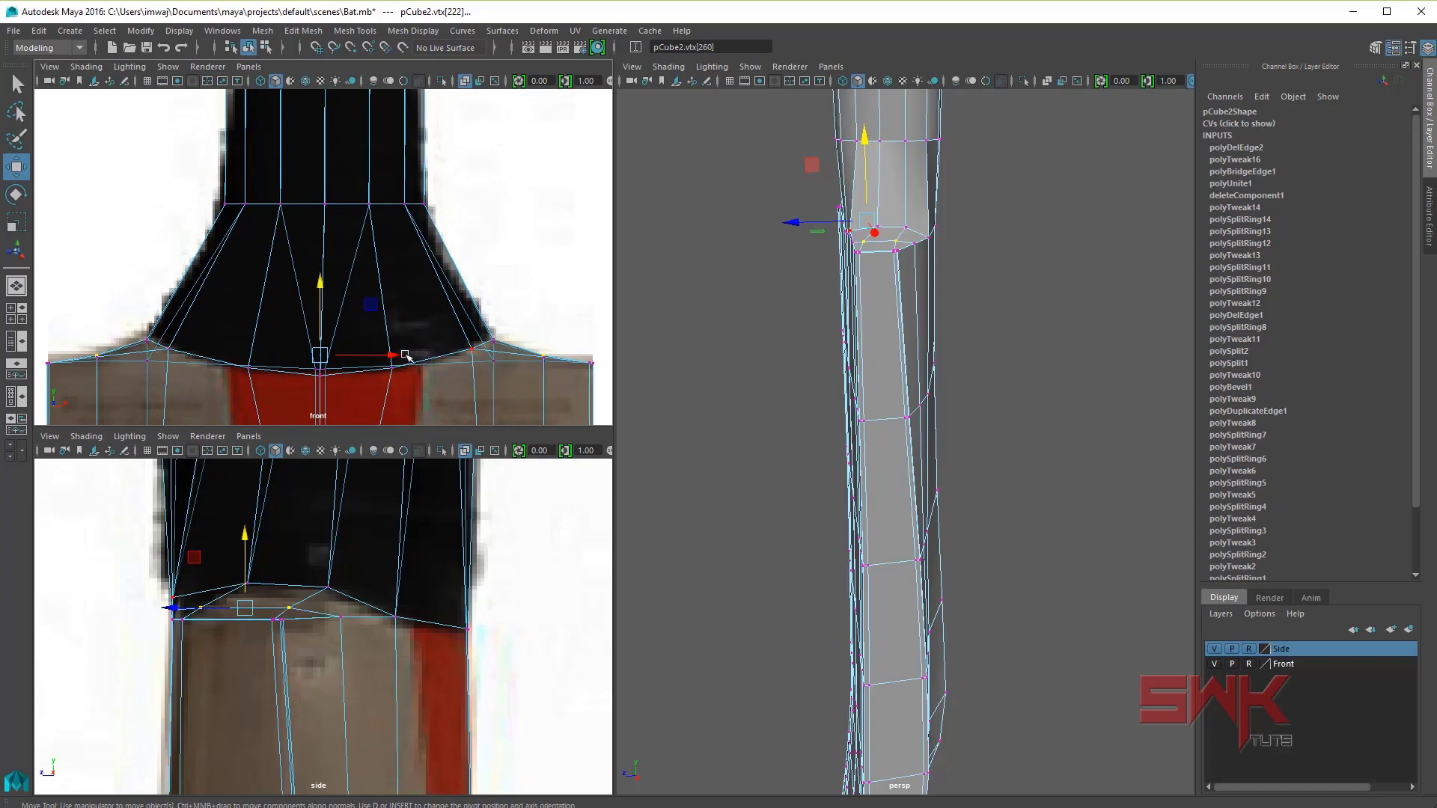
{"action": "left_click_drag", "start_coordinate": [320, 284], "coordinate": [323, 287]}
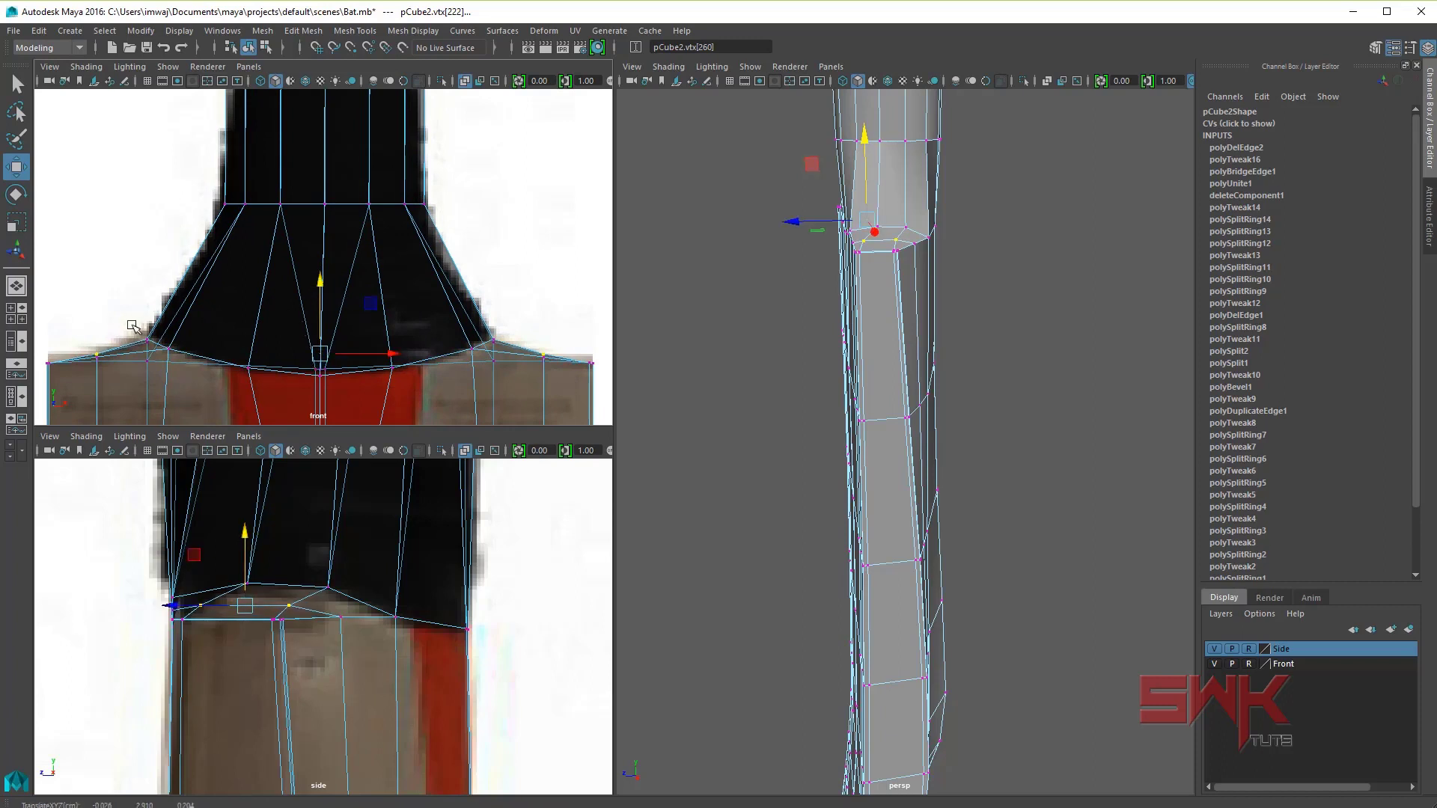
{"action": "left_click", "coordinate": [147, 340]}
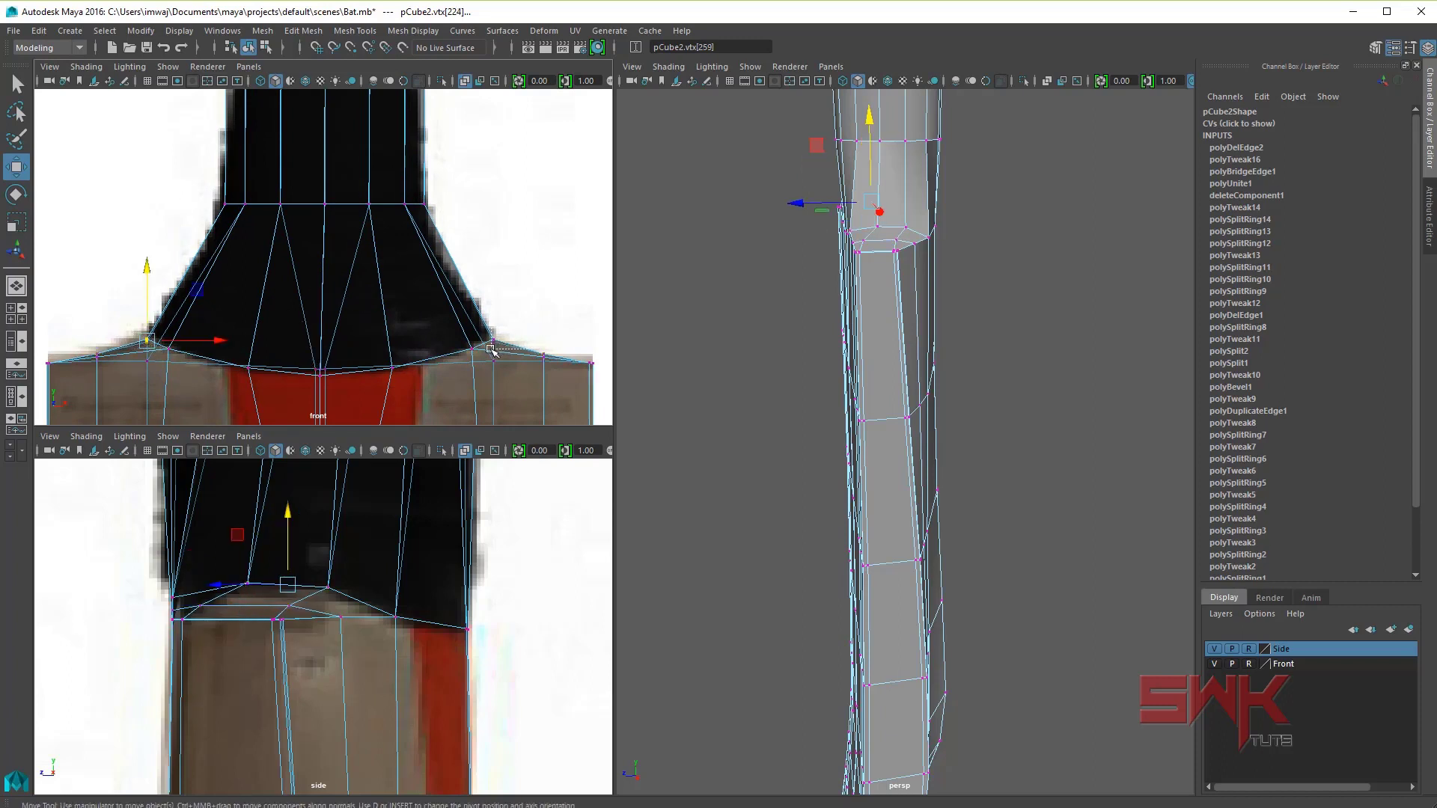
{"action": "left_click", "coordinate": [491, 348], "text": "shift"}
{"action": "left_click_drag", "start_coordinate": [324, 281], "coordinate": [330, 218]}
Step: Widen the vertex ring at the top of the flare slightly and return to object mode
{"action": "middle_click_drag", "start_coordinate": [330, 218], "coordinate": [349, 297], "text": "alt"}
{"action": "mouse_move", "coordinate": [213, 219]}
{"action": "left_mouse_down"}
{"action": "mouse_move", "coordinate": [464, 277]}
{"action": "mouse_move", "coordinate": [414, 280]}
{"action": "left_mouse_up"}
{"action": "key", "text": "r"}
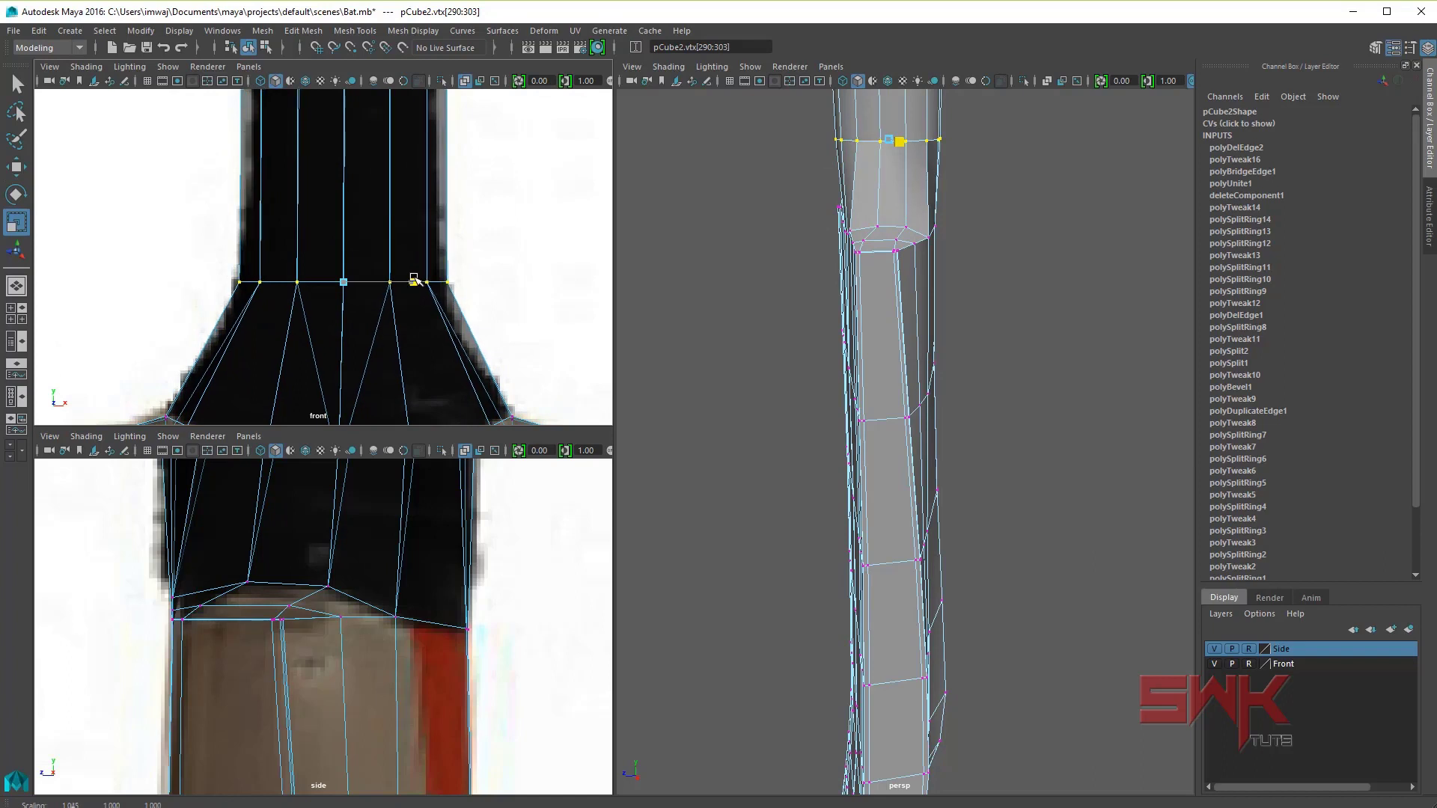
{"action": "middle_click_drag", "start_coordinate": [420, 315], "coordinate": [412, 263], "text": "alt"}
{"action": "key", "text": "q"}
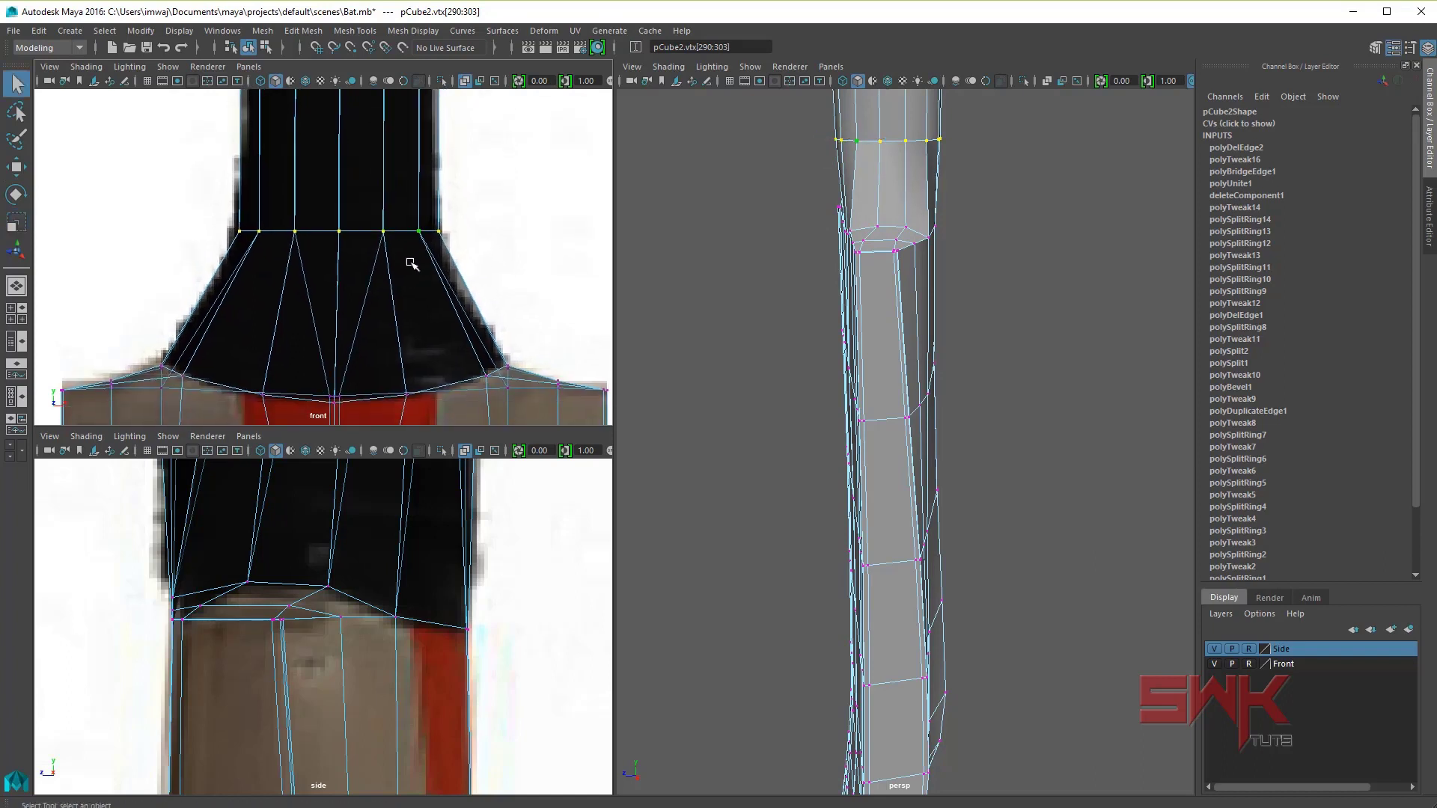
{"action": "right_click_drag", "start_coordinate": [410, 263], "coordinate": [472, 239]}
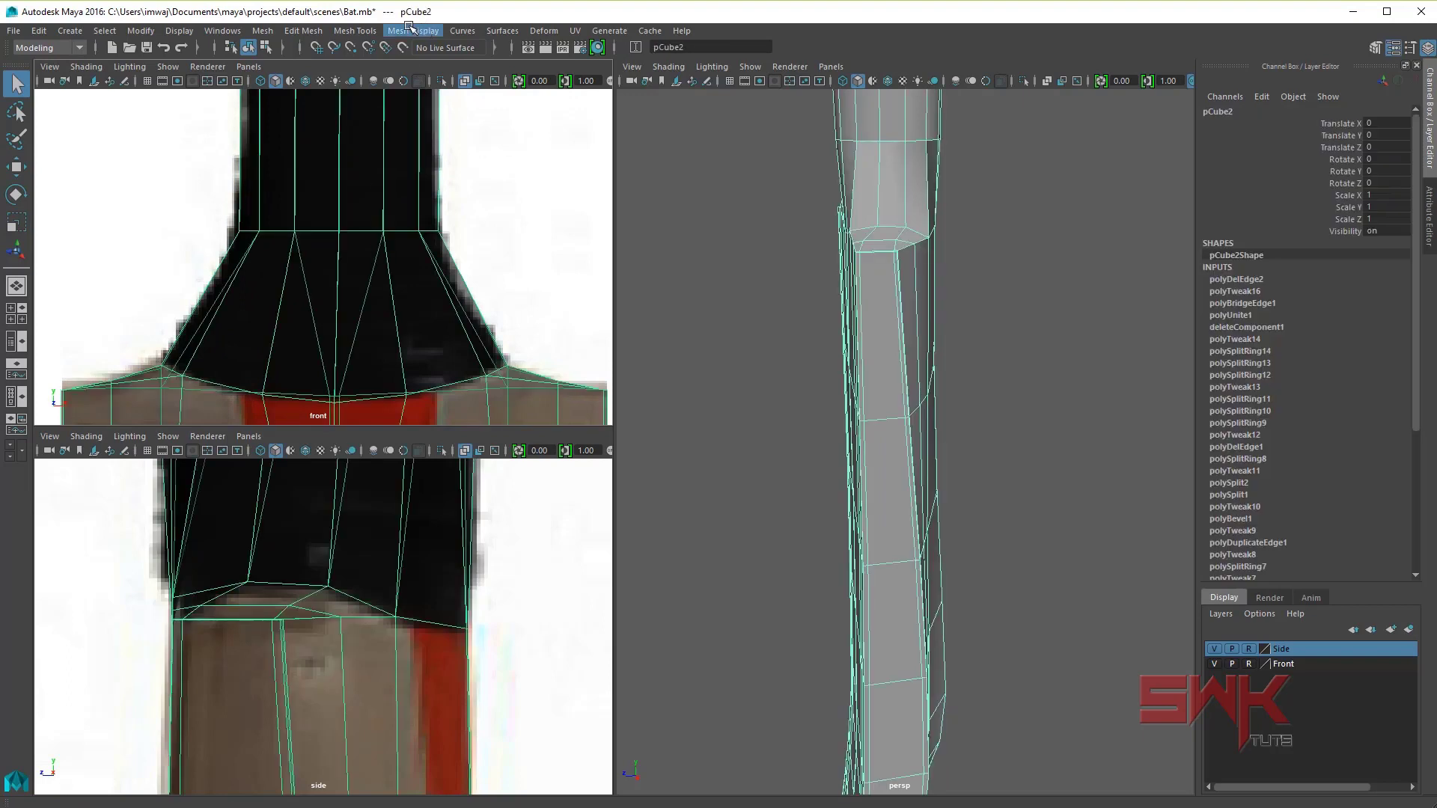
Step: Insert an edge loop across the flared neck and widen it to the outline
{"action": "left_click", "coordinate": [352, 31]}
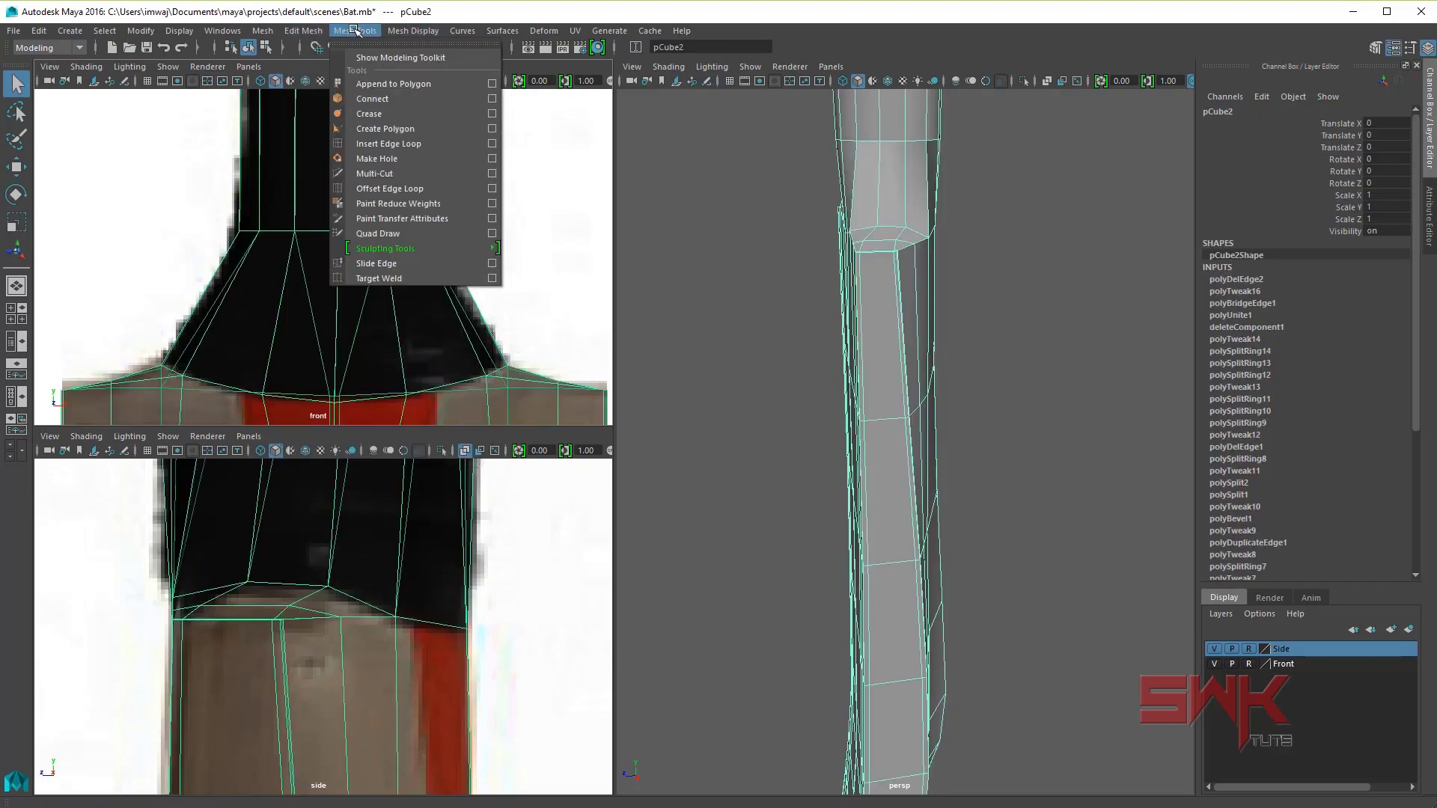
{"action": "left_click", "coordinate": [383, 143]}
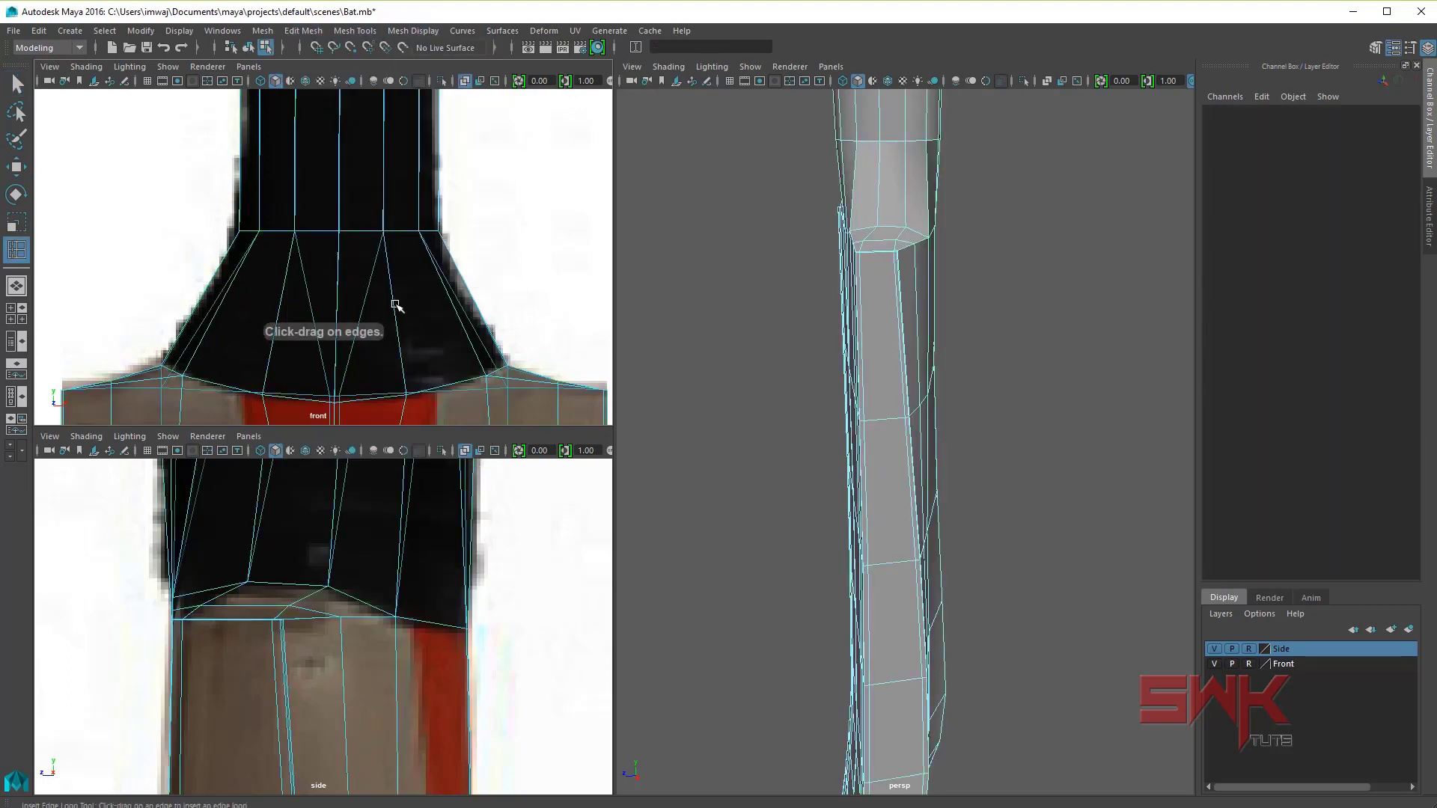
{"action": "left_click_drag", "start_coordinate": [396, 305], "coordinate": [400, 311]}
{"action": "key", "text": "r"}
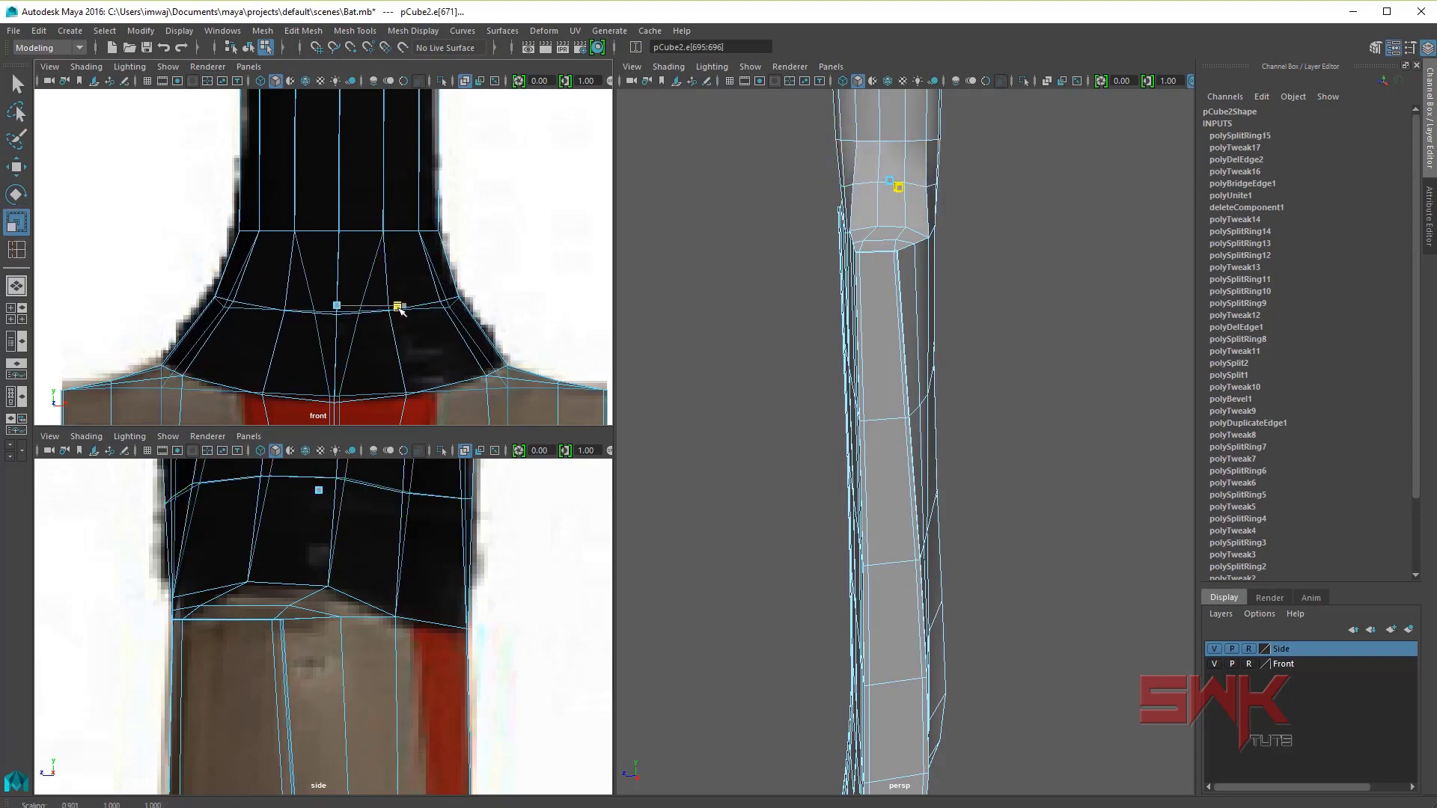
{"action": "key", "text": "w"}
{"action": "scroll", "coordinate": [353, 681], "scroll_direction": "up", "scroll_amount": 3}
{"action": "mouse_move", "coordinate": [353, 627]}
{"action": "middle_mouse_down", "text": "alt"}
{"action": "mouse_move", "coordinate": [346, 725]}
{"action": "mouse_move", "coordinate": [373, 658]}
{"action": "middle_mouse_up", "text": "alt"}
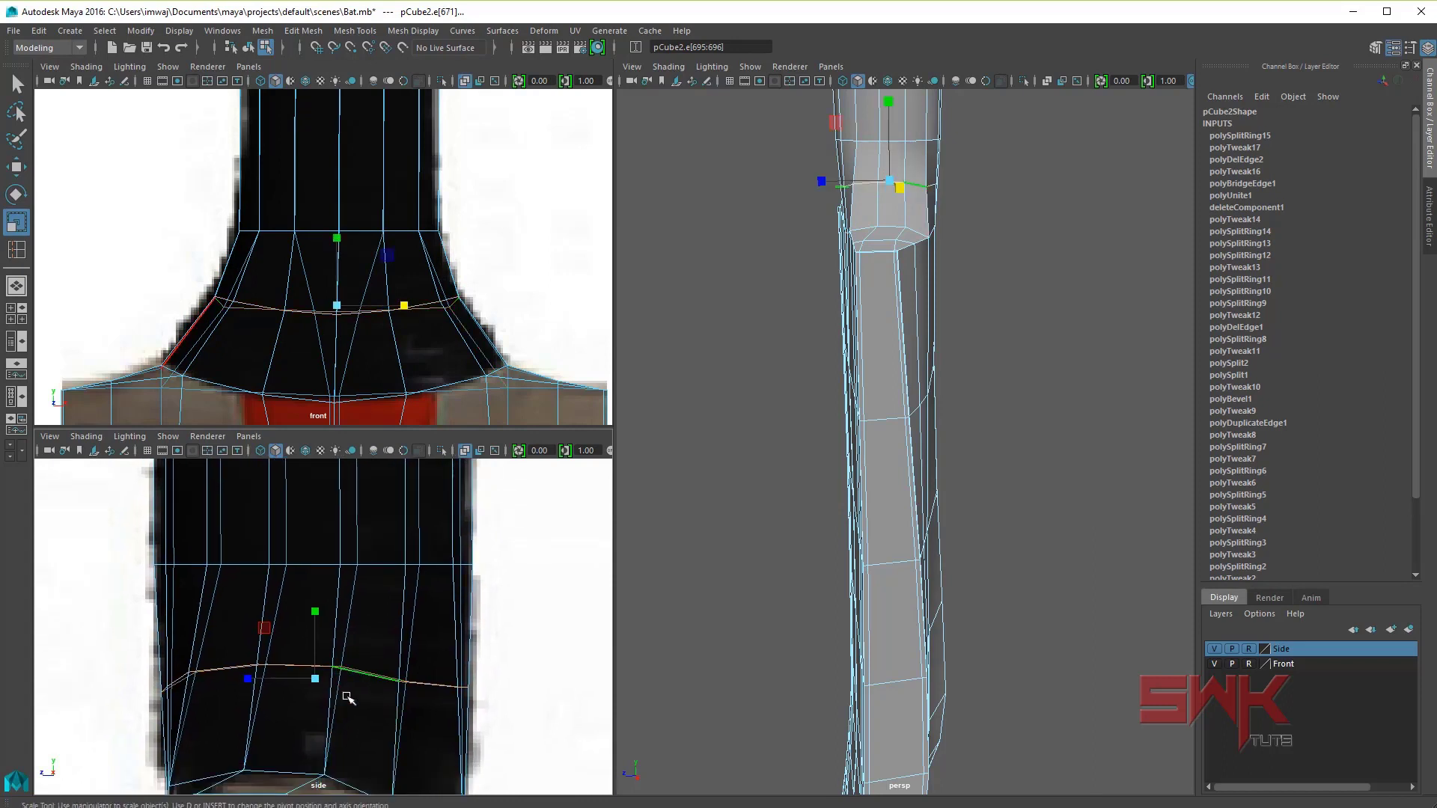
{"action": "left_click_drag", "start_coordinate": [248, 681], "coordinate": [247, 680]}
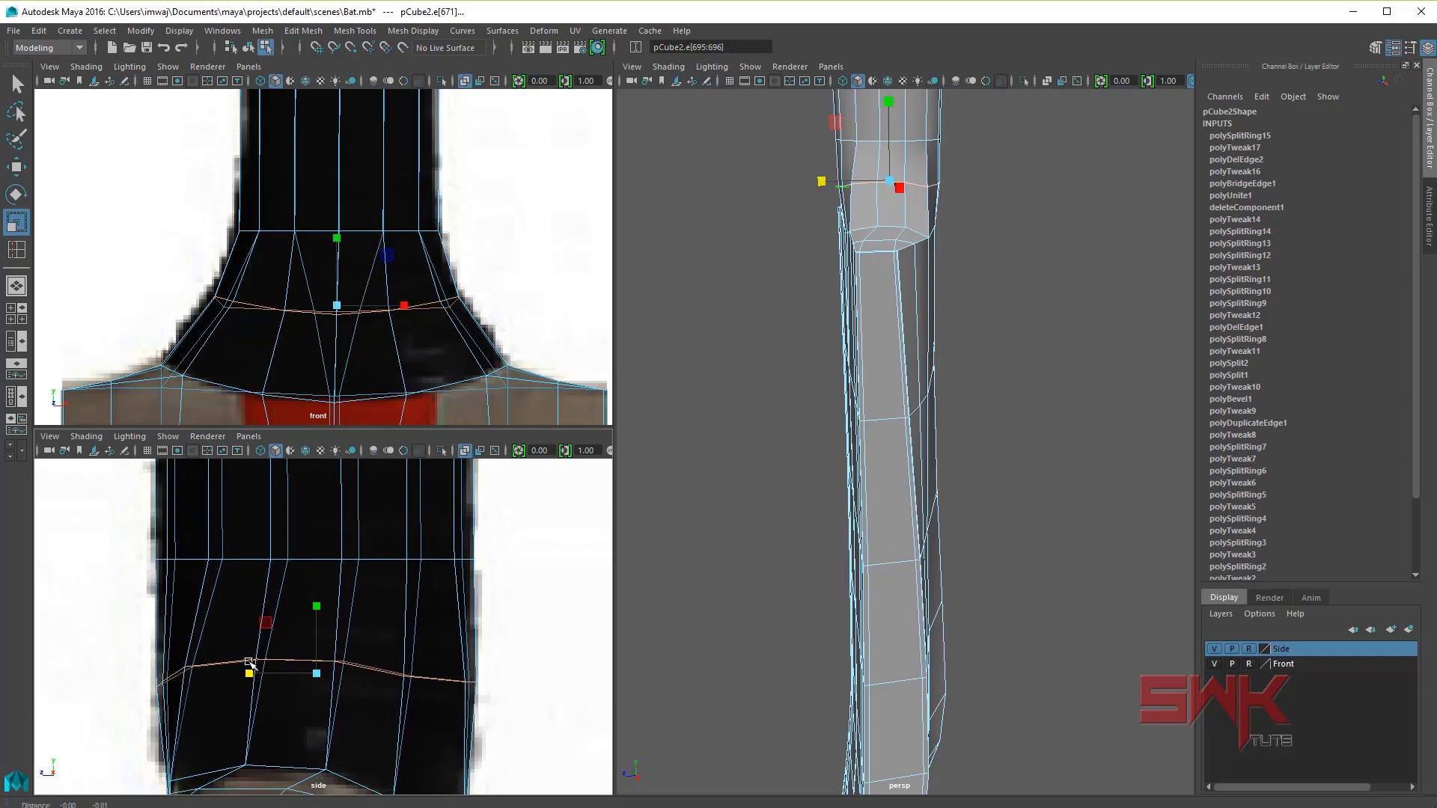
{"action": "middle_click_drag", "start_coordinate": [250, 663], "coordinate": [258, 618], "text": "alt"}
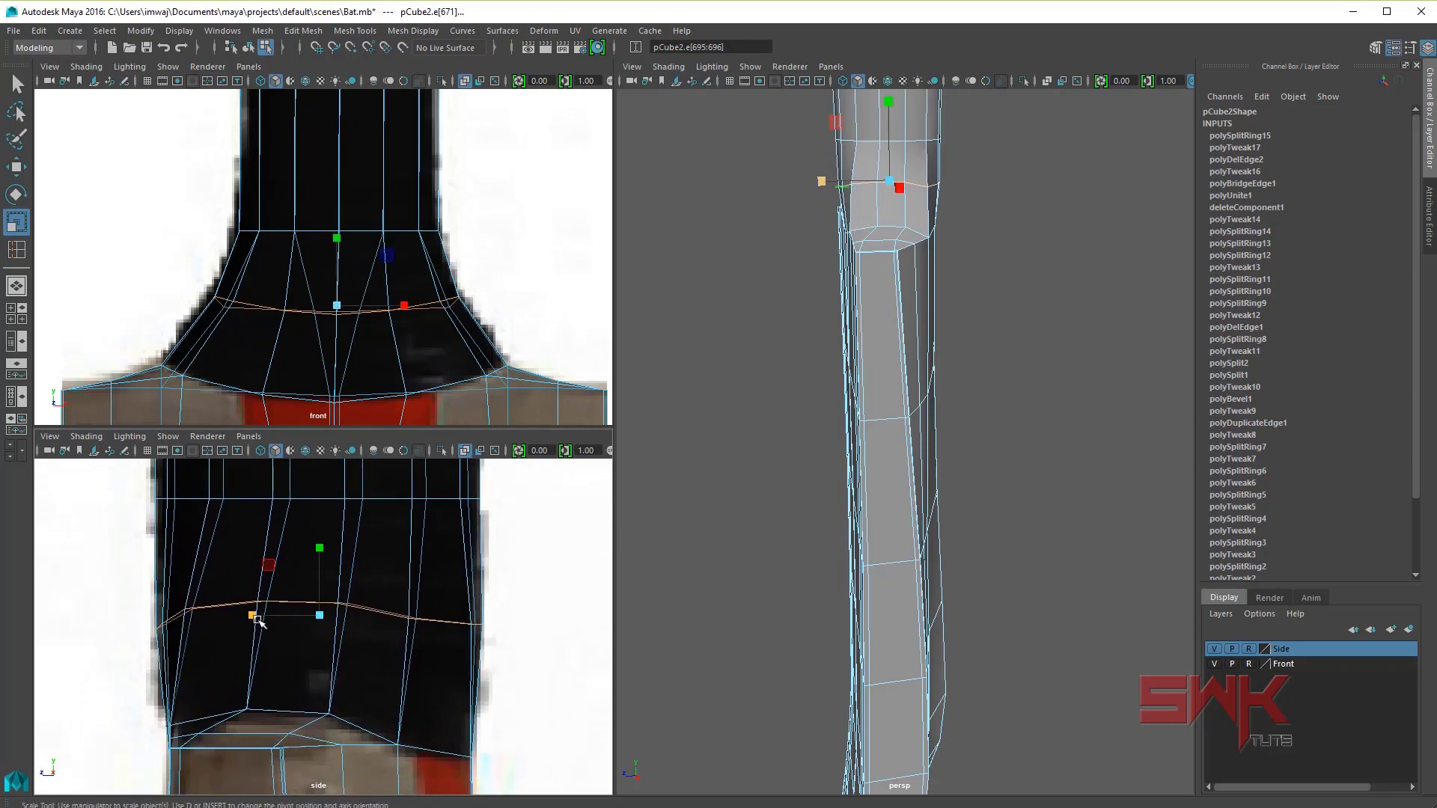
{"action": "scroll", "coordinate": [352, 639], "scroll_direction": "up", "scroll_amount": 1}
{"action": "scroll", "coordinate": [352, 640], "scroll_direction": "up", "scroll_amount": 1}
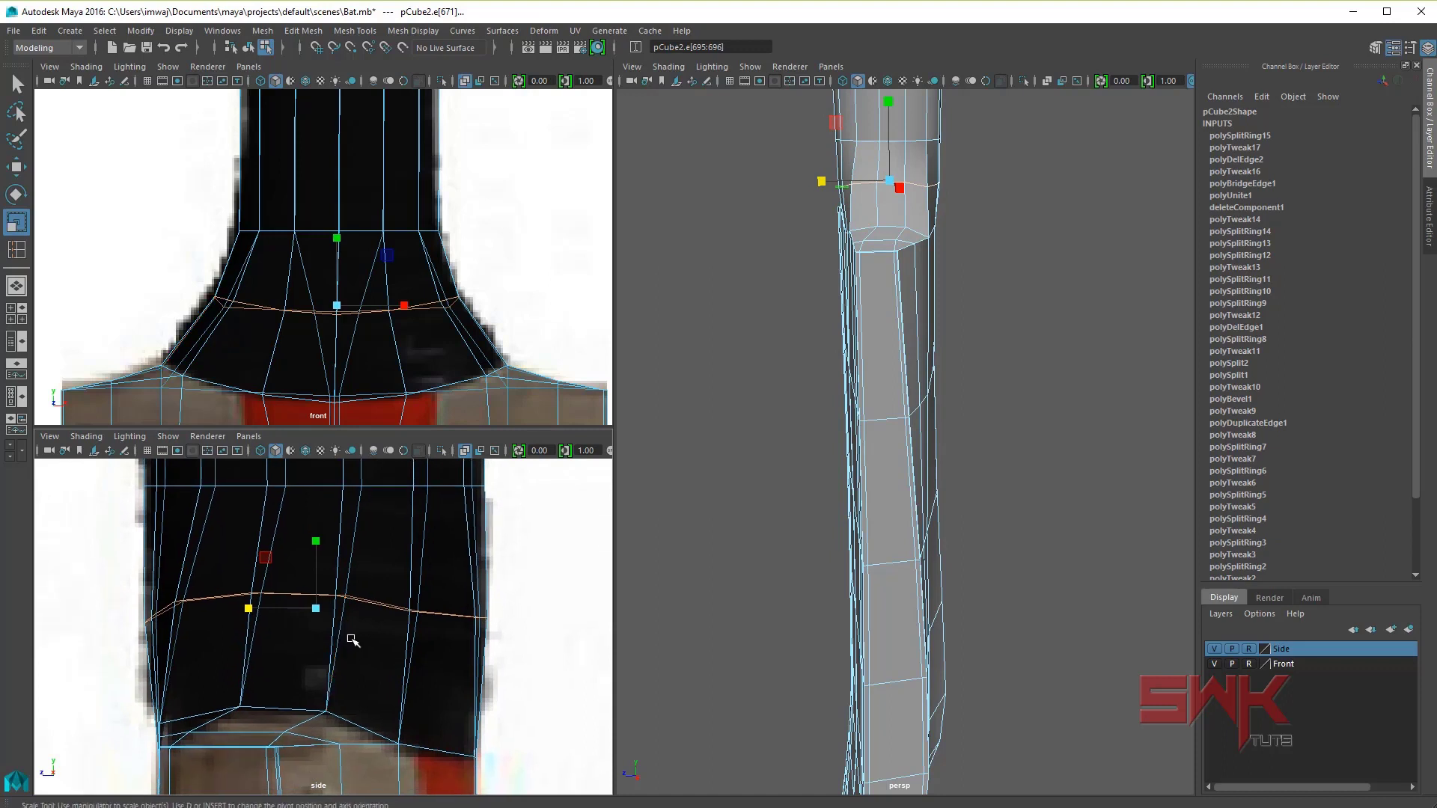
Step: Add a second loop near the flare's base, widen it, lower it slightly, and switch to BAT.jpg
{"action": "key", "text": "y"}
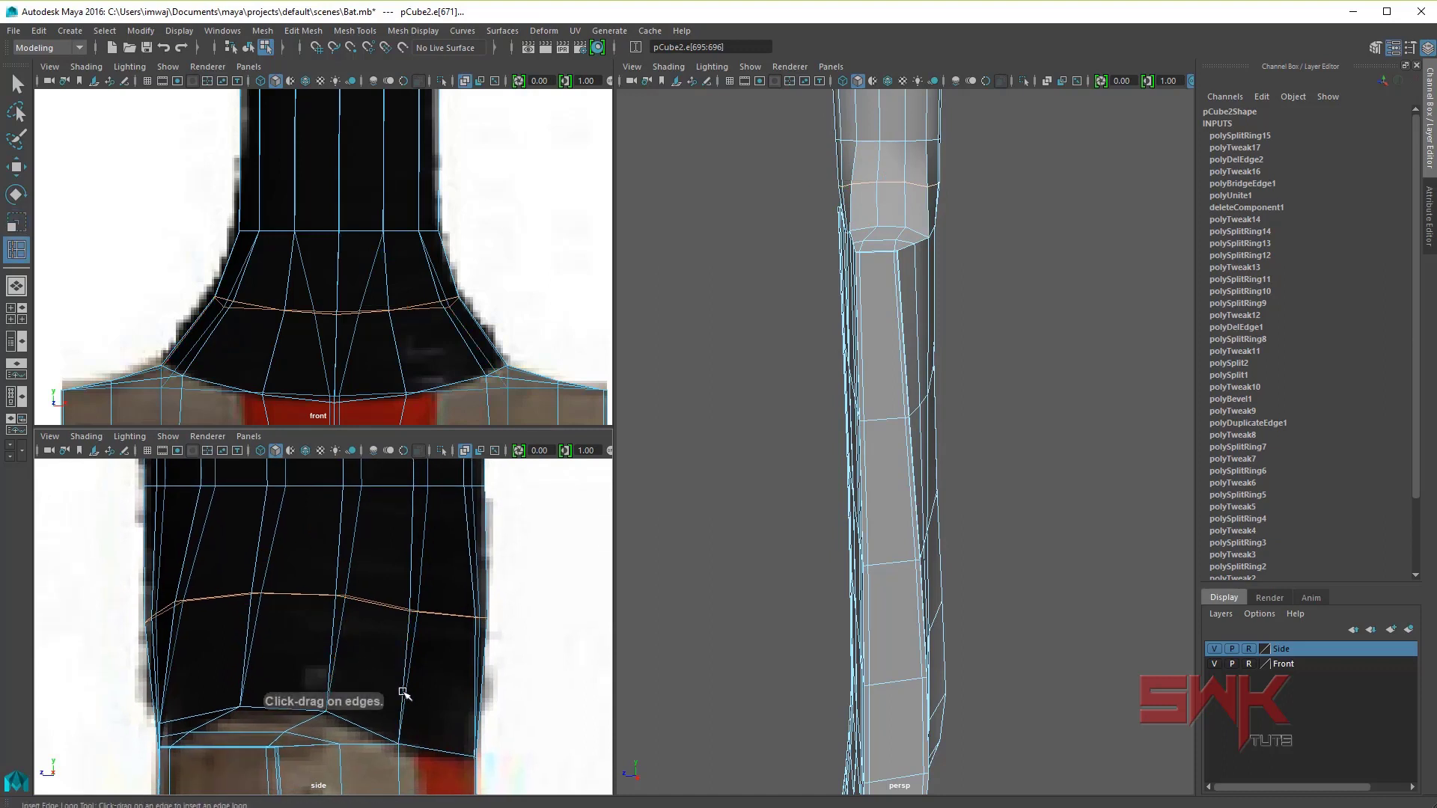
{"action": "left_click", "coordinate": [380, 731]}
{"action": "key", "text": "r"}
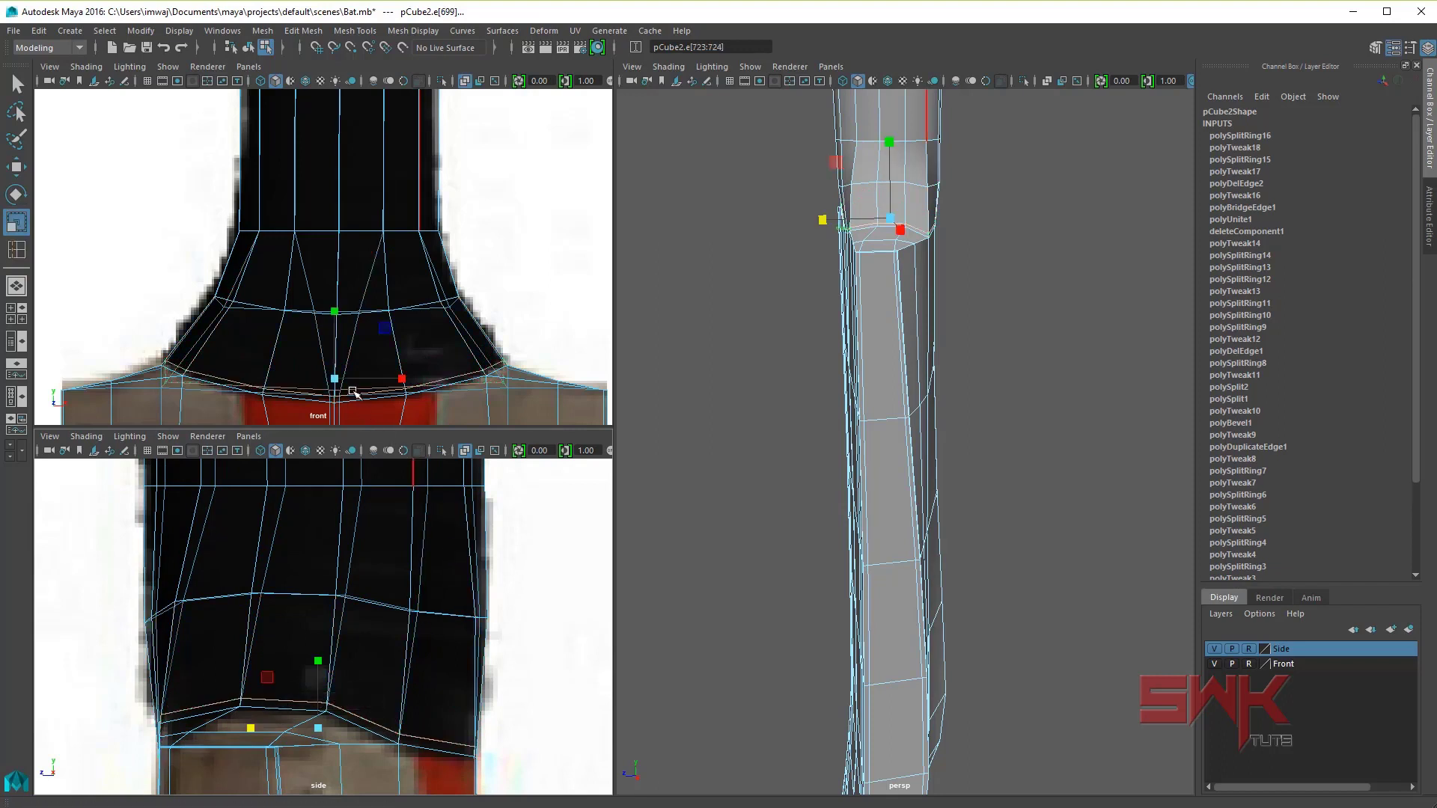
{"action": "left_click_drag", "start_coordinate": [335, 381], "coordinate": [499, 366]}
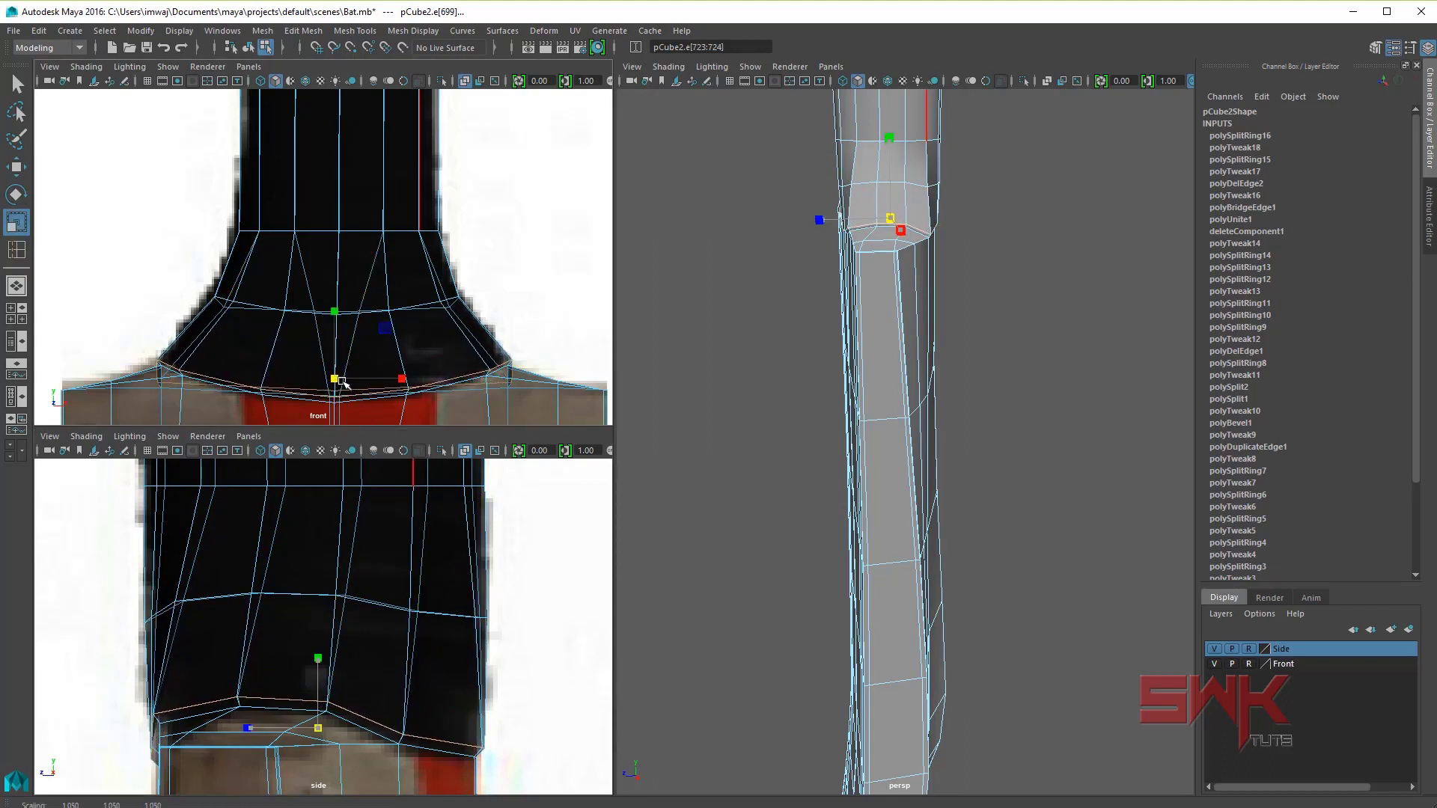
{"action": "scroll", "coordinate": [499, 367], "scroll_direction": "up", "scroll_amount": 1}
{"action": "scroll", "coordinate": [337, 599], "scroll_direction": "up", "scroll_amount": 1}
{"action": "scroll", "coordinate": [362, 685], "scroll_direction": "up", "scroll_amount": 1}
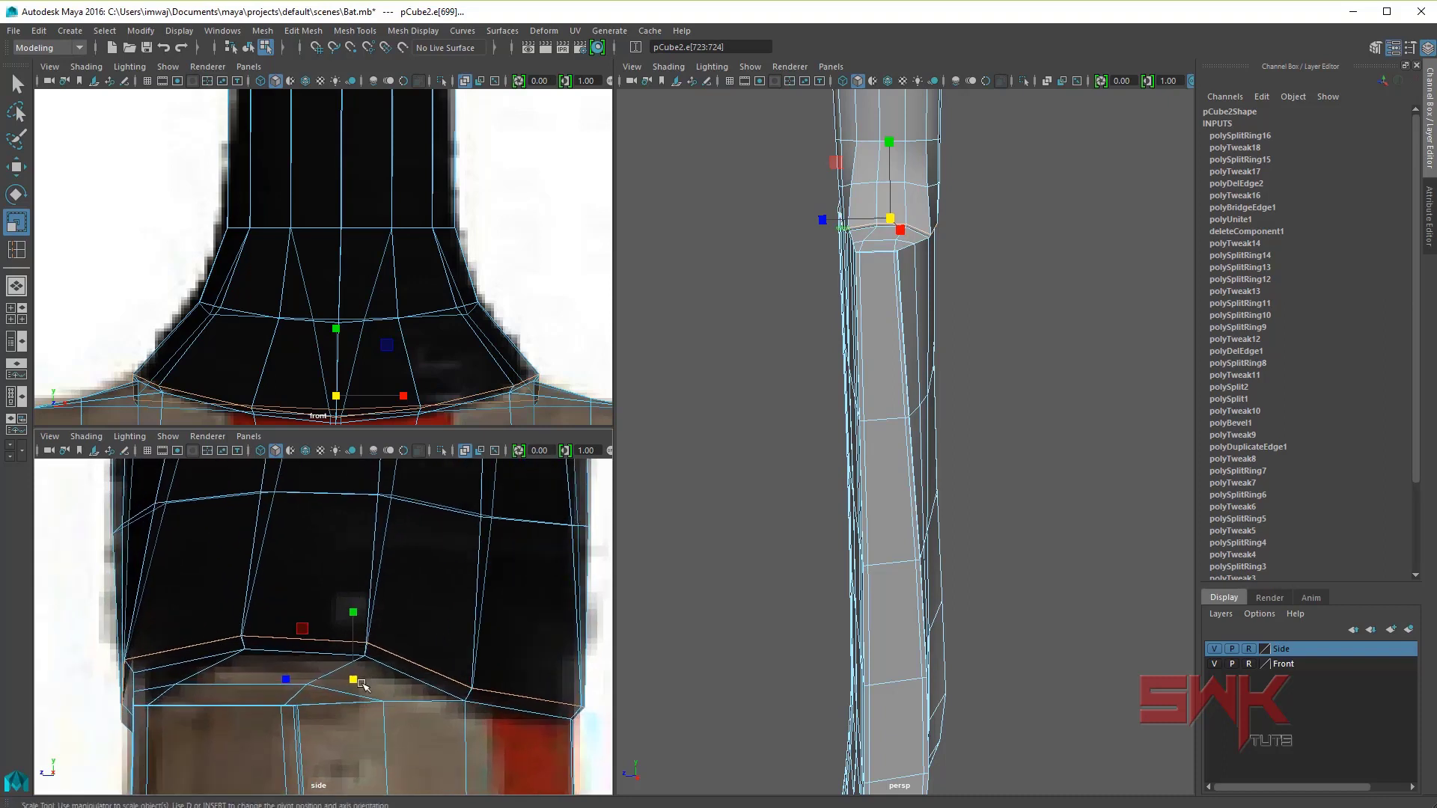
{"action": "key", "text": "w"}
{"action": "left_click_drag", "start_coordinate": [352, 610], "coordinate": [352, 622]}
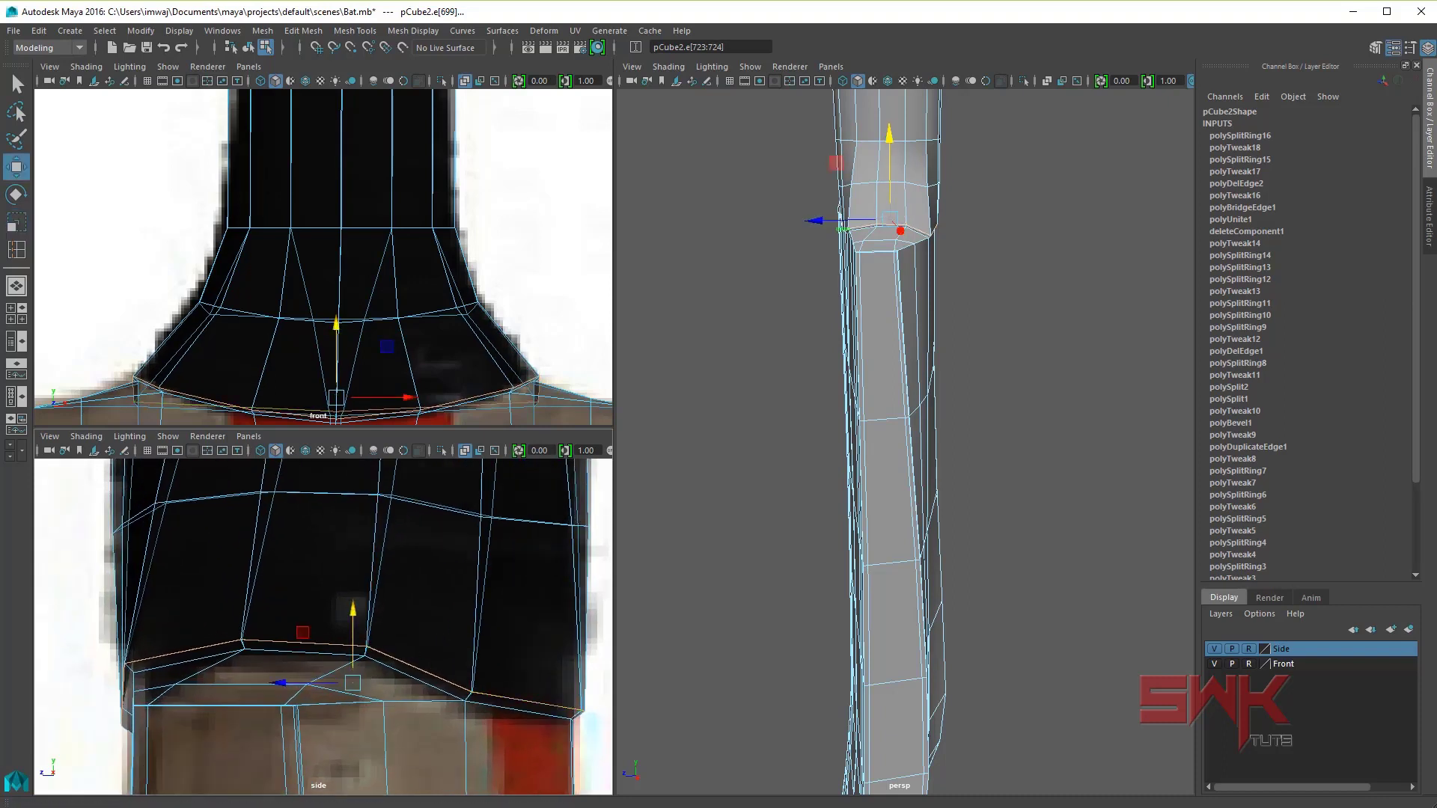
{"action": "key", "text": "alt+Tab"}
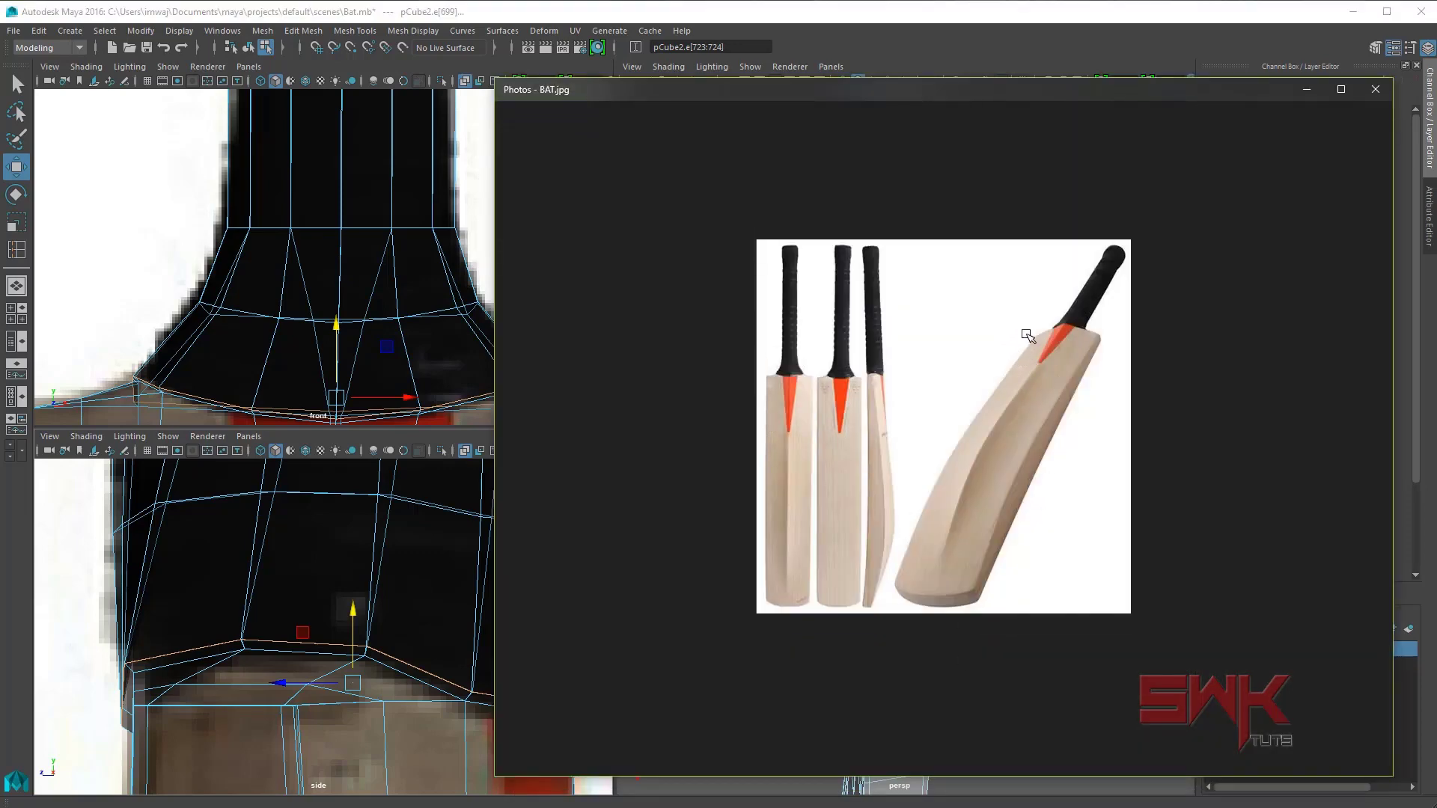
Step: Zoom and pan BAT.jpg to study the handle-to-shoulder joins, then minimize the photo
{"action": "scroll", "coordinate": [1029, 336], "scroll_direction": "up", "scroll_amount": 2}
{"action": "scroll", "coordinate": [1029, 336], "scroll_direction": "up", "scroll_amount": 2}
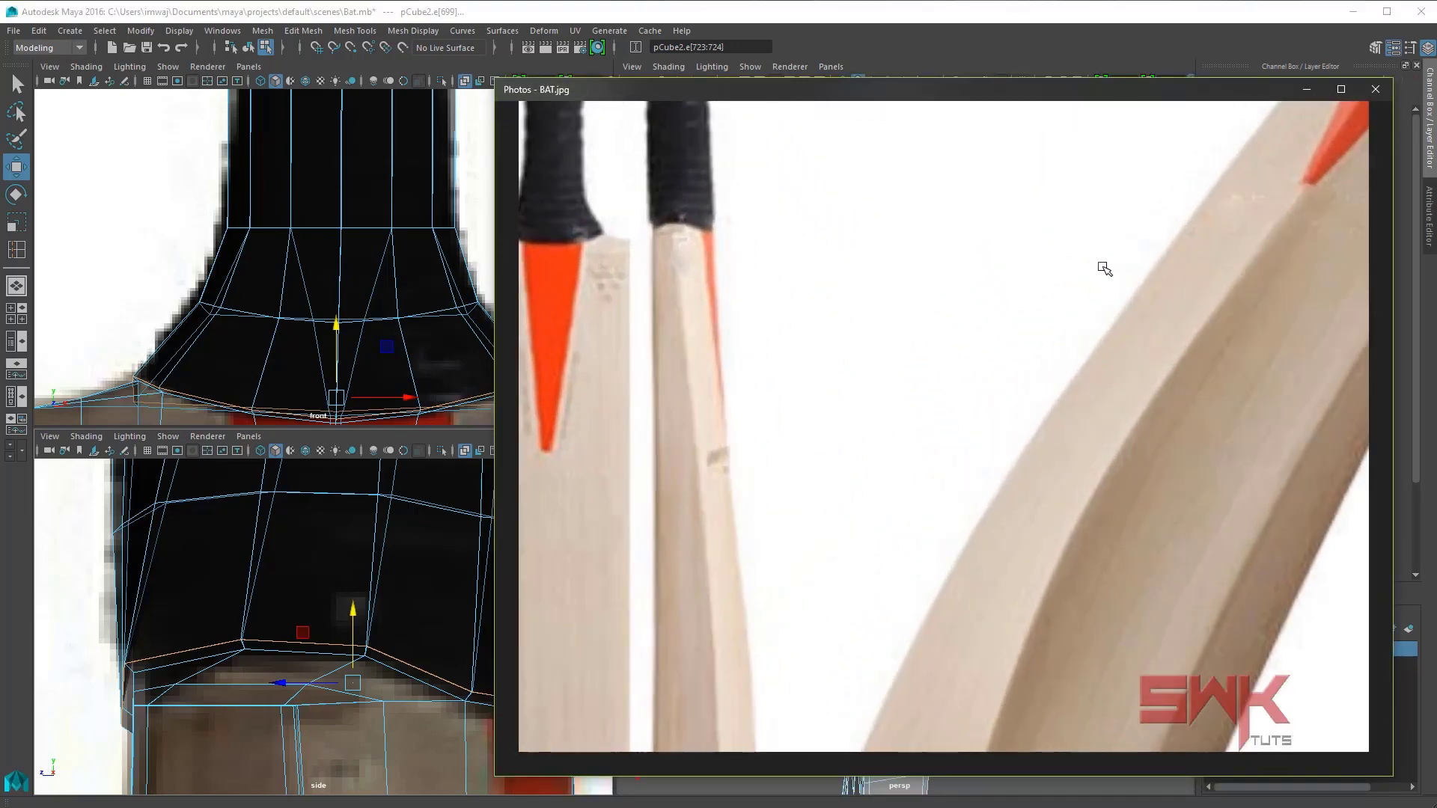
{"action": "left_click_drag", "start_coordinate": [1156, 225], "coordinate": [976, 362]}
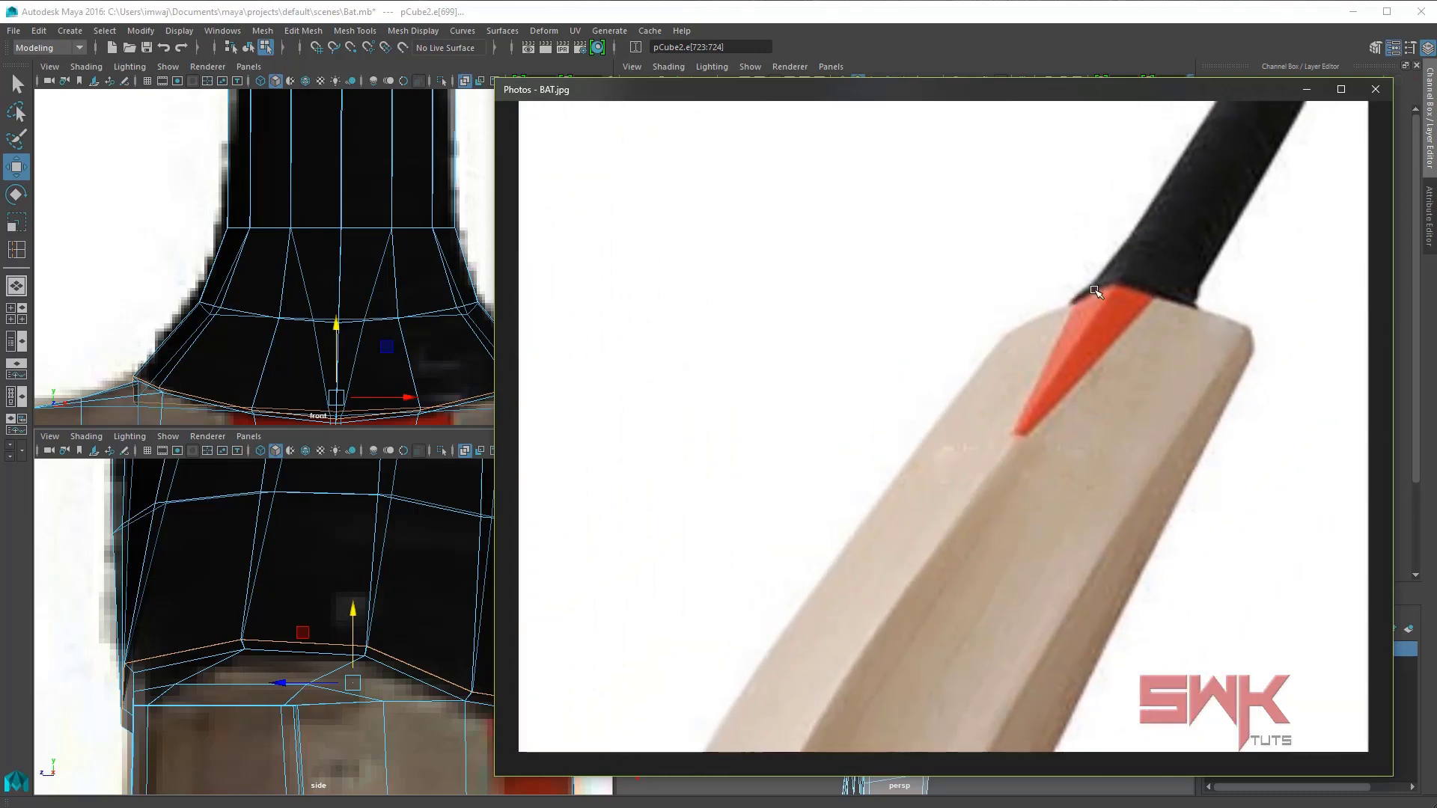
{"action": "scroll", "coordinate": [873, 389], "scroll_direction": "down", "scroll_amount": 2}
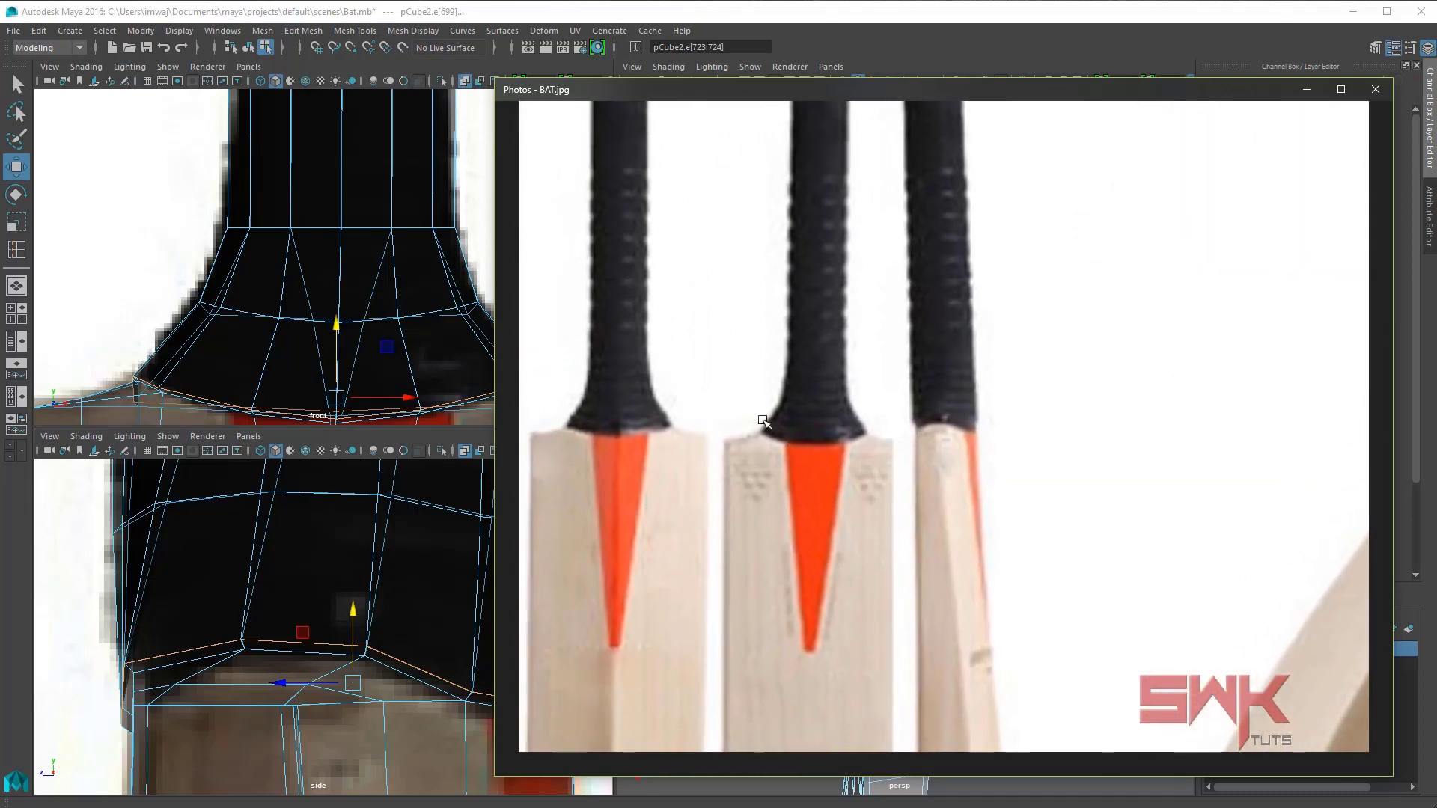
{"action": "left_click", "coordinate": [1308, 91]}
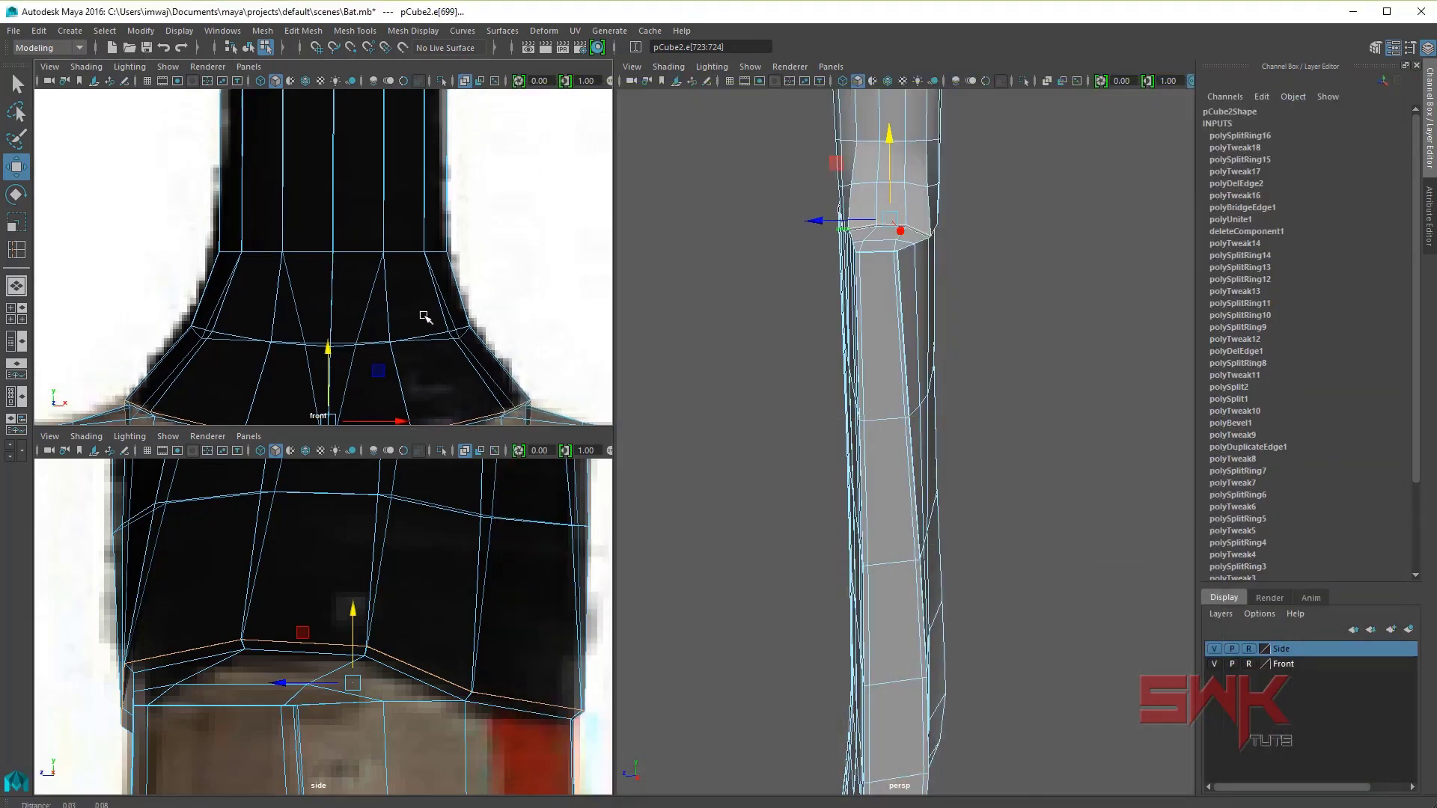
Step: Insert a support loop just below the handle cap seam, narrow it slightly, and reframe on the shoulder
{"action": "scroll", "coordinate": [425, 316], "scroll_direction": "down", "scroll_amount": 3}
{"action": "middle_click_drag", "start_coordinate": [386, 257], "coordinate": [394, 258], "text": "alt"}
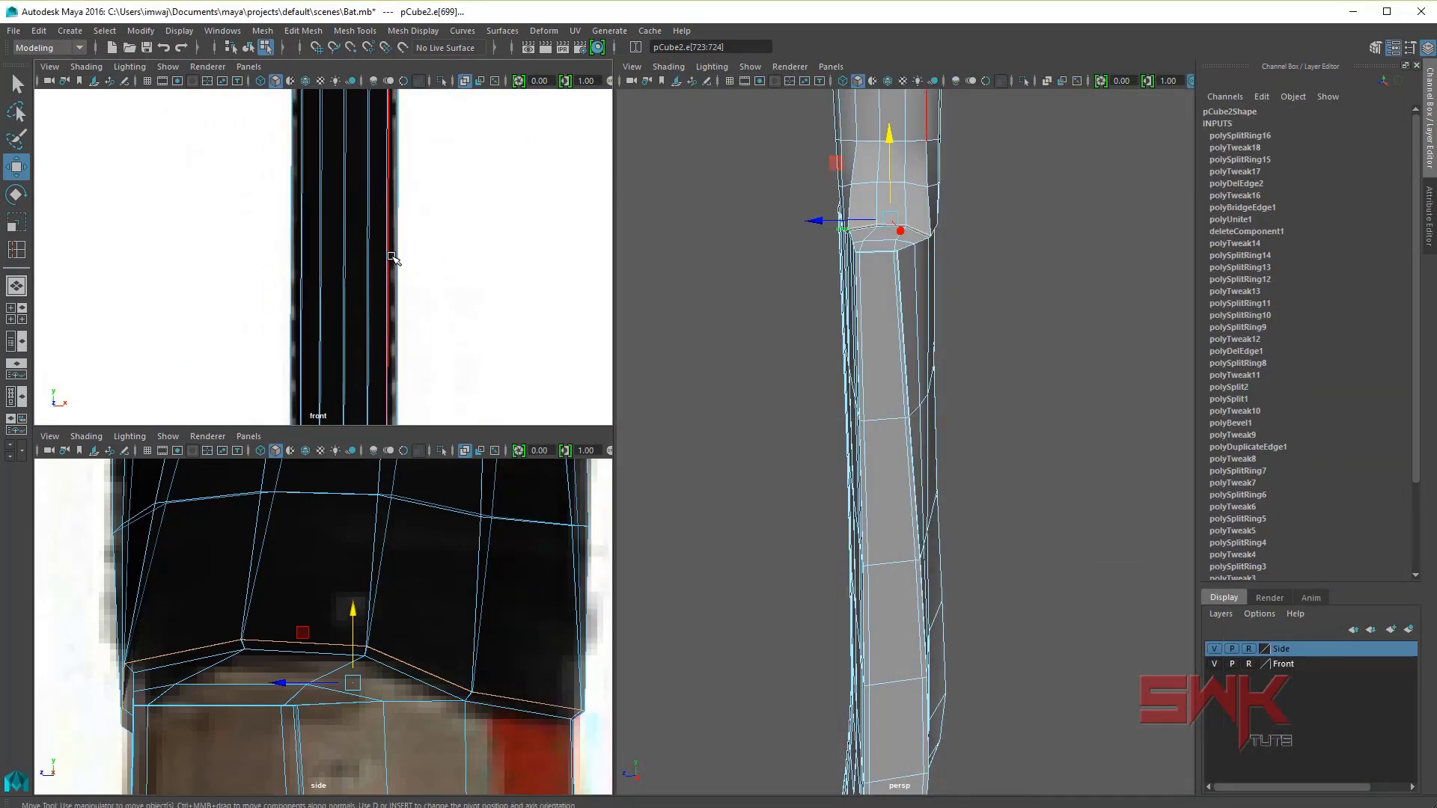
{"action": "key", "text": "space"}
{"action": "scroll", "coordinate": [638, 610], "scroll_direction": "down", "scroll_amount": 2}
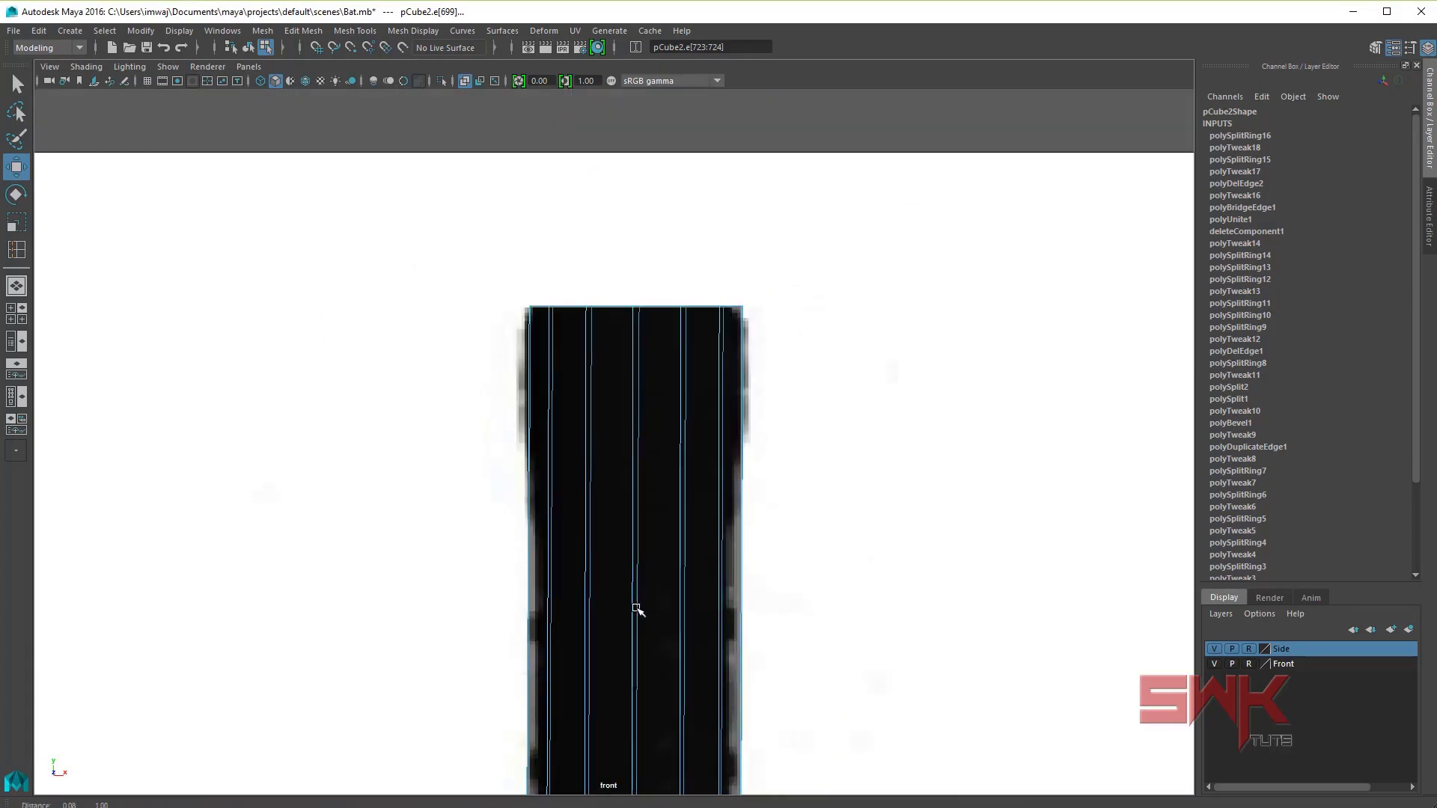
{"action": "right_click_drag", "start_coordinate": [666, 452], "coordinate": [743, 431]}
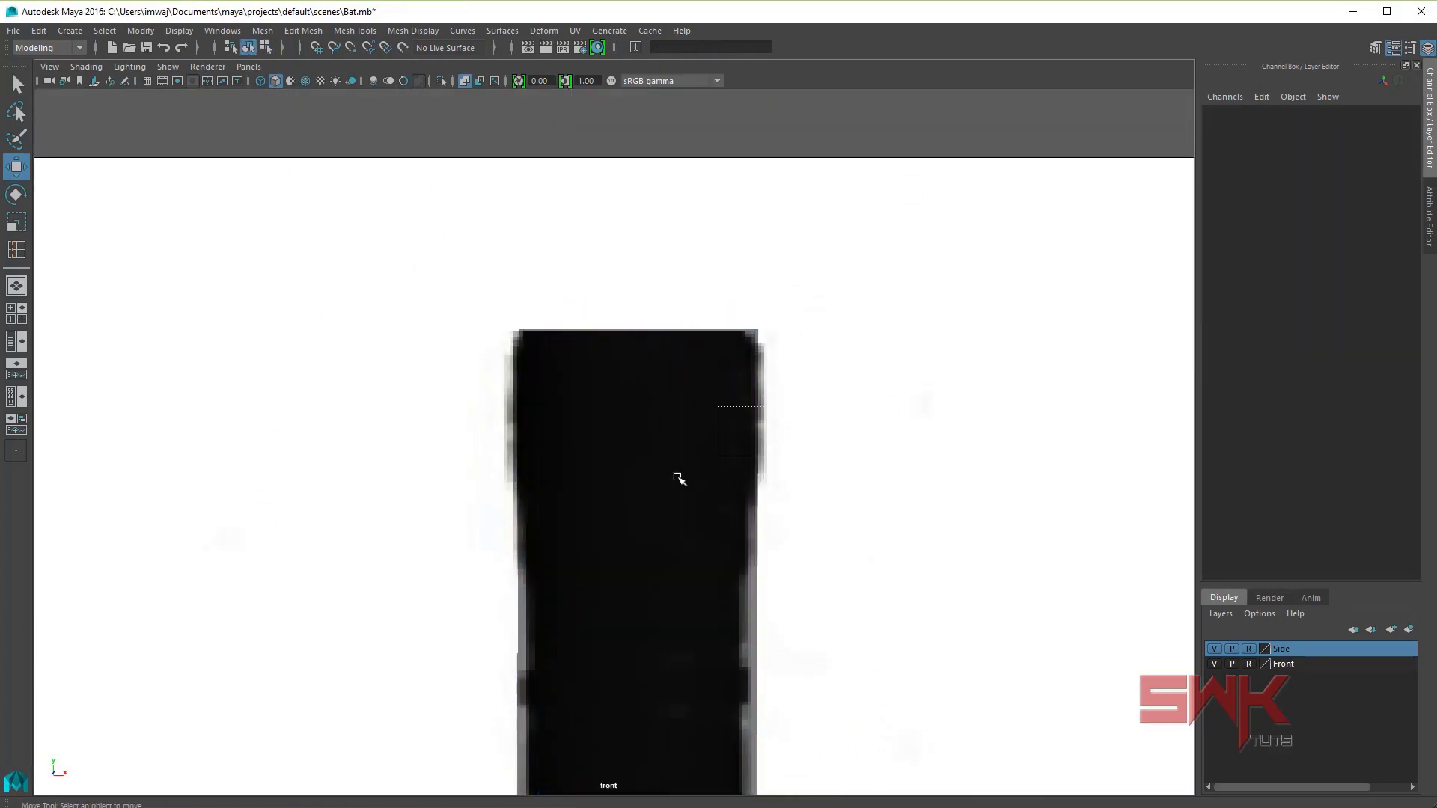
{"action": "right_click_drag", "start_coordinate": [675, 484], "coordinate": [569, 505], "text": "shift"}
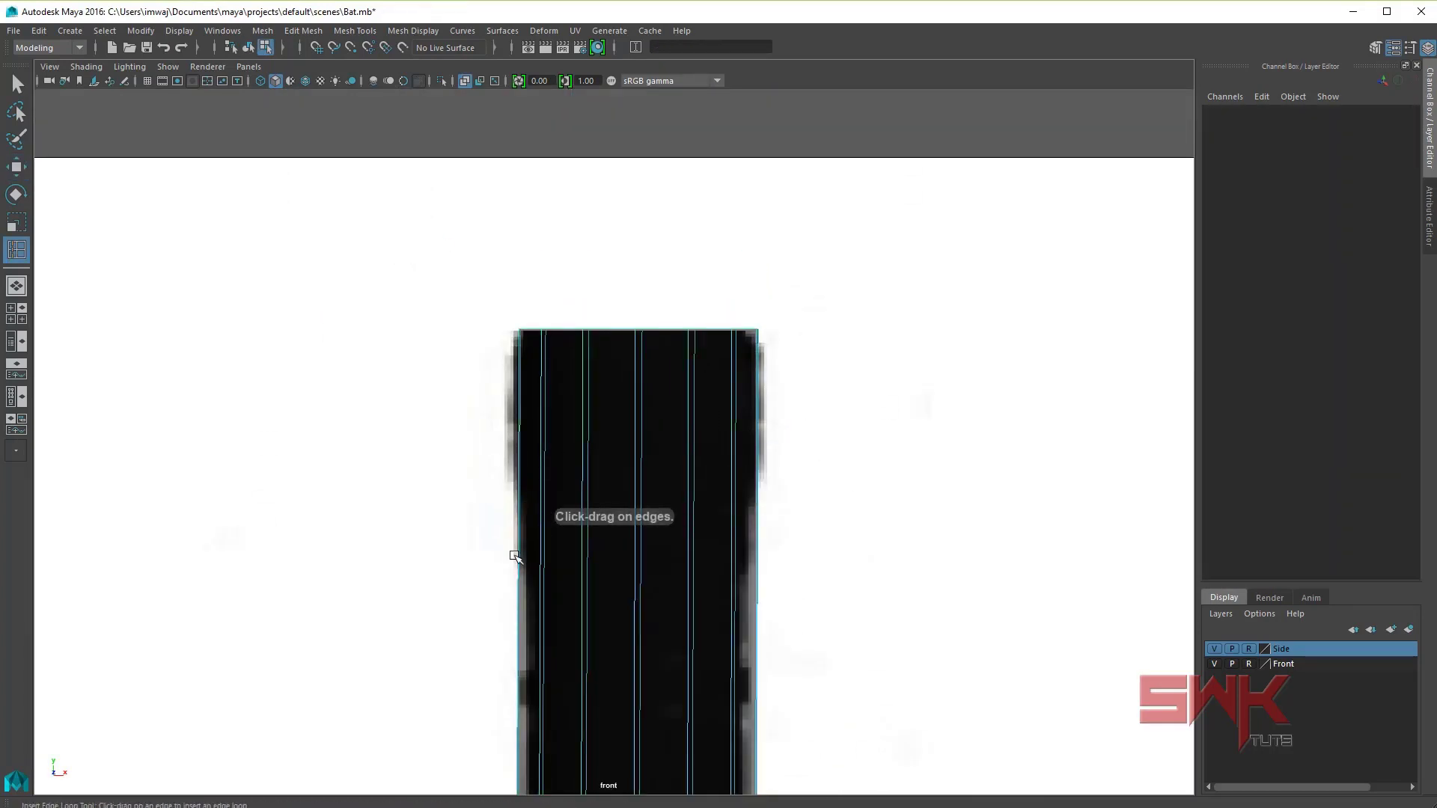
{"action": "left_click_drag", "start_coordinate": [519, 563], "coordinate": [522, 504]}
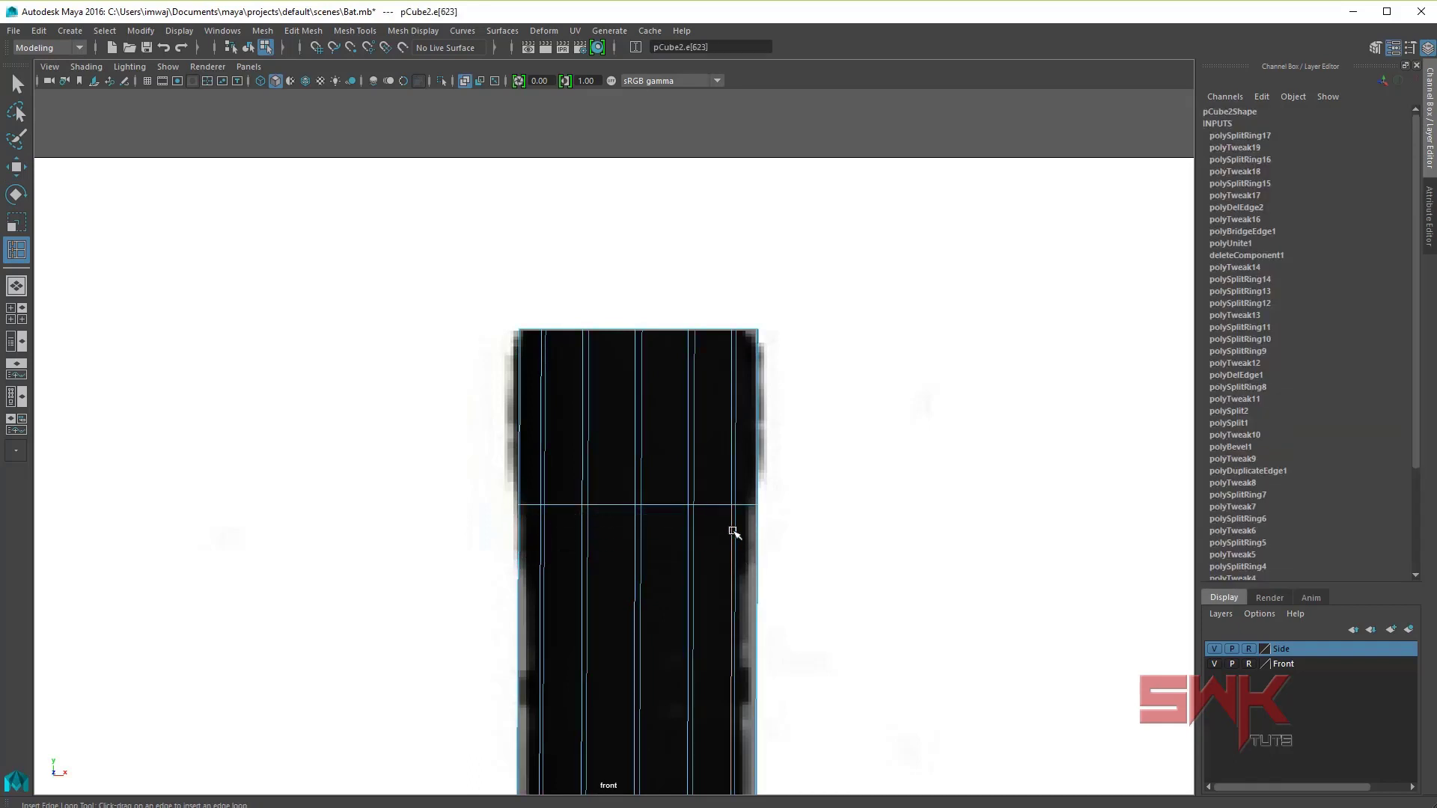
{"action": "key", "text": "r"}
{"action": "left_click_drag", "start_coordinate": [734, 531], "coordinate": [625, 534]}
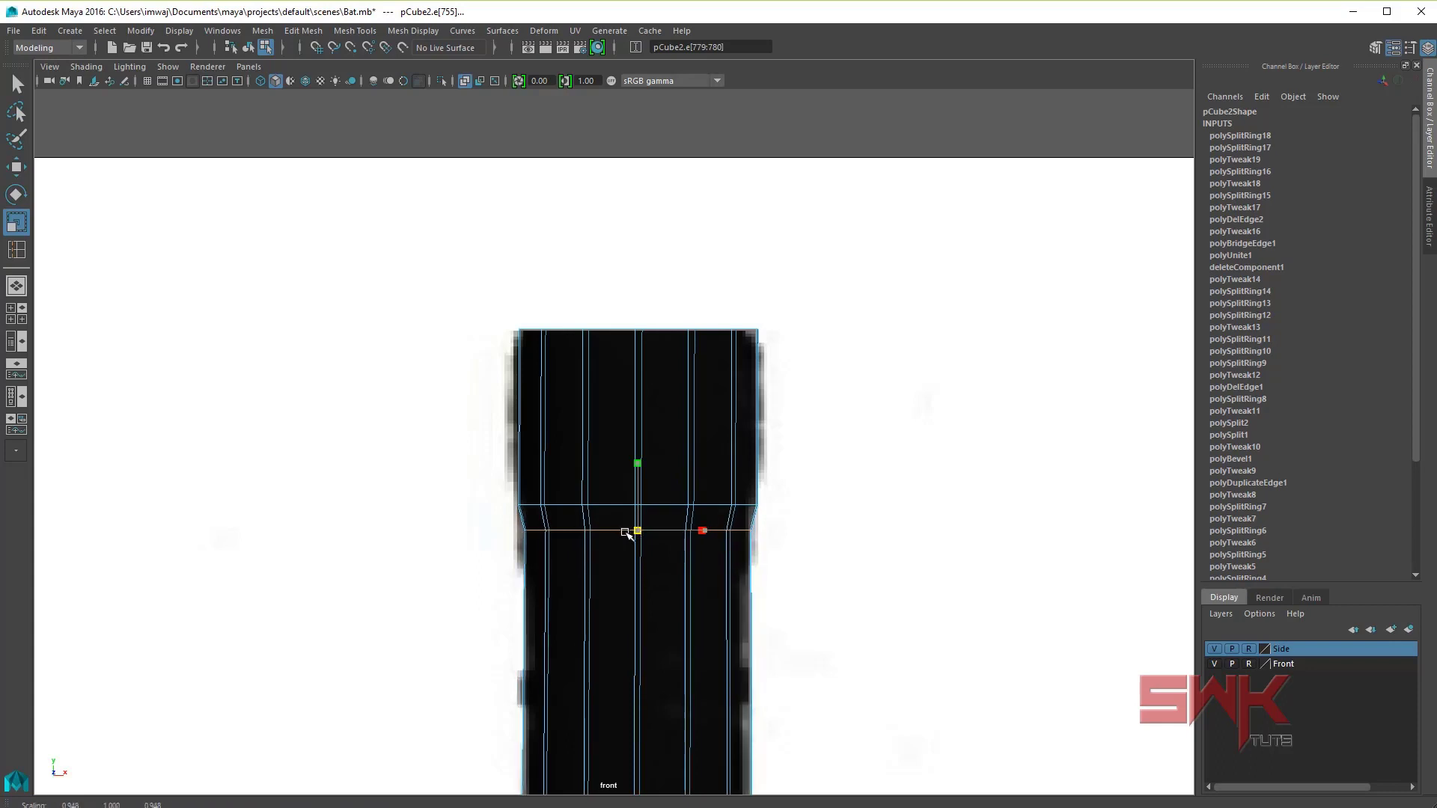
{"action": "mouse_move", "coordinate": [623, 639]}
{"action": "middle_mouse_down", "text": "alt"}
{"action": "mouse_move", "coordinate": [670, 475]}
{"action": "mouse_move", "coordinate": [711, 613]}
{"action": "mouse_move", "coordinate": [678, 341]}
{"action": "mouse_move", "coordinate": [651, 411]}
{"action": "middle_mouse_up", "text": "alt"}
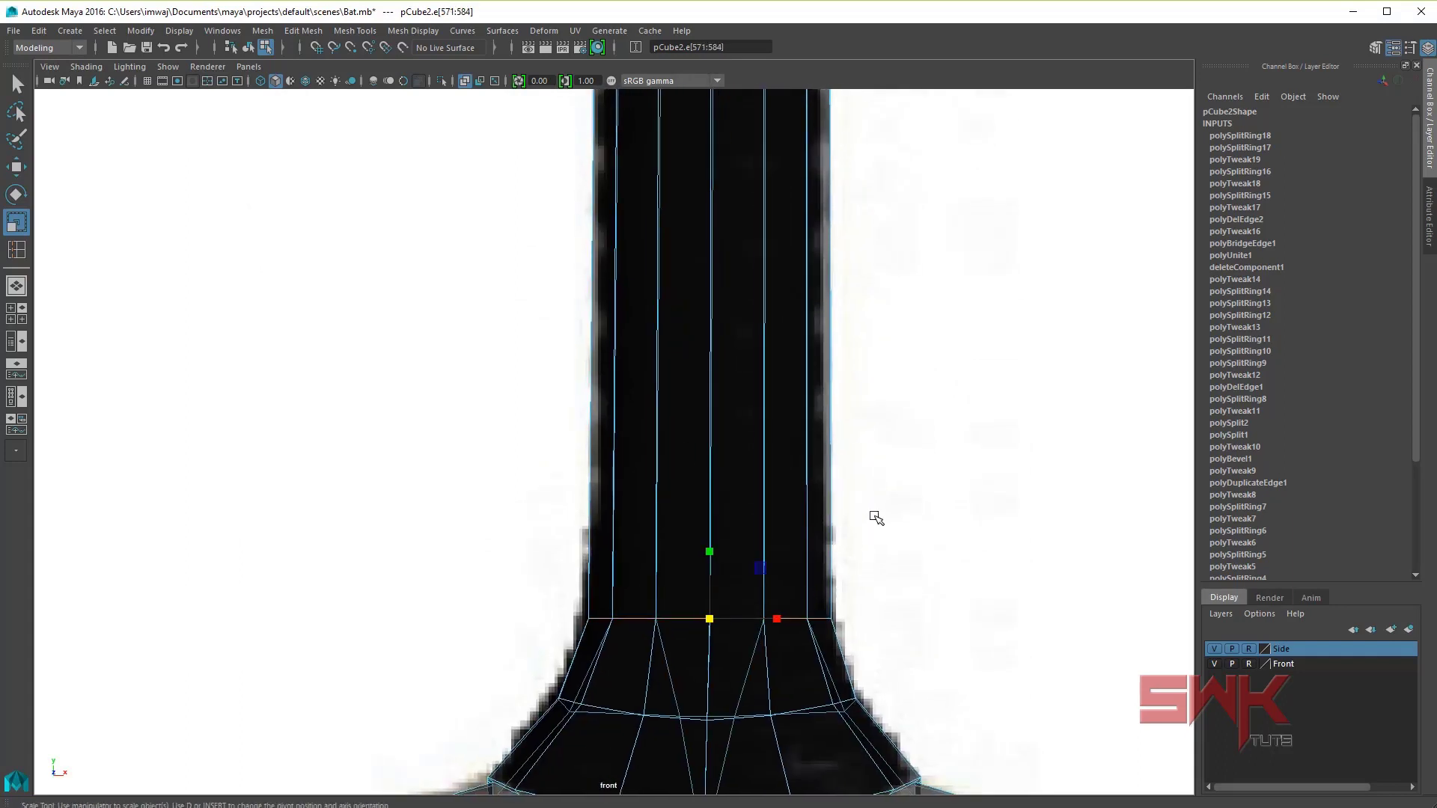
{"action": "middle_click_drag", "start_coordinate": [872, 517], "coordinate": [852, 514], "text": "alt"}
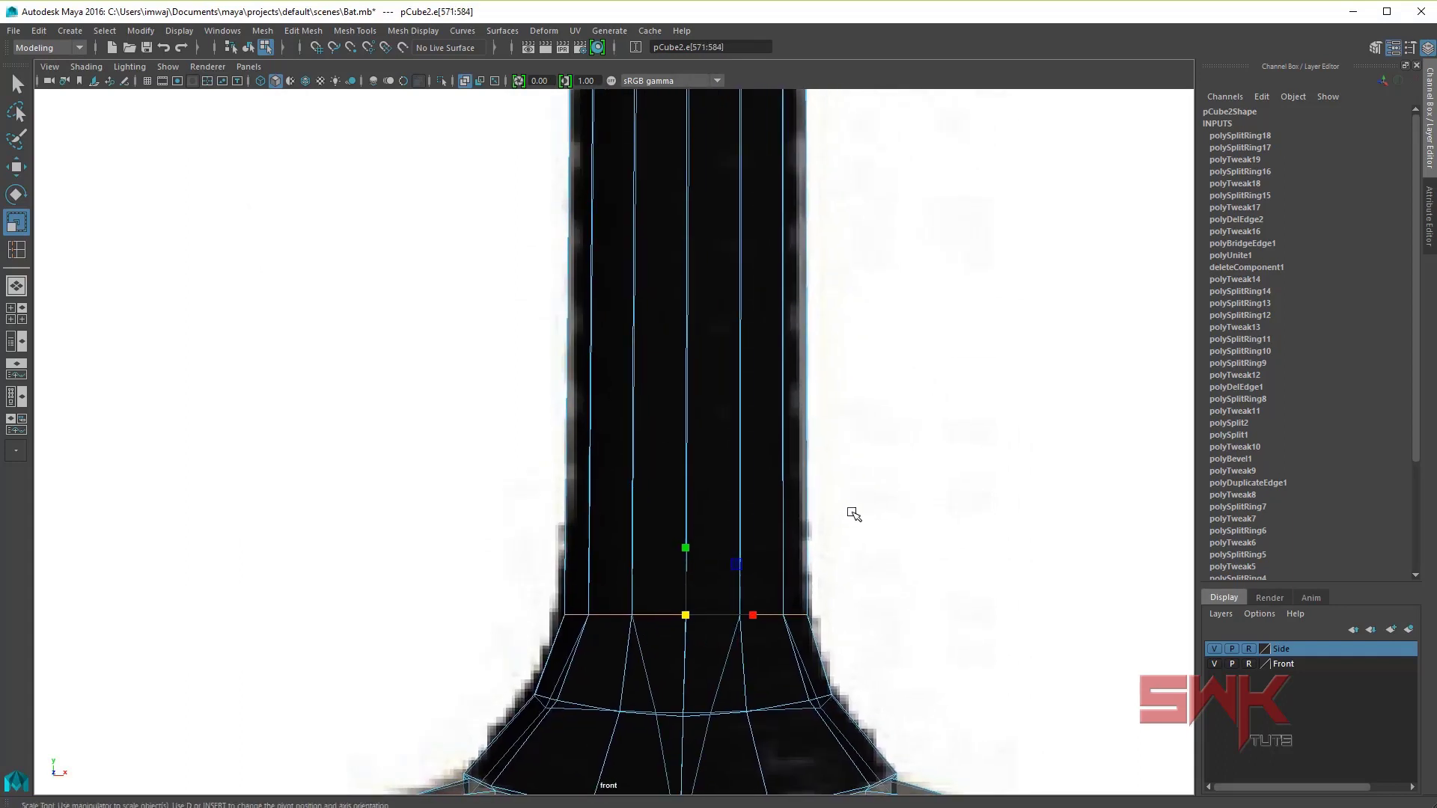
{"action": "key", "text": "y"}
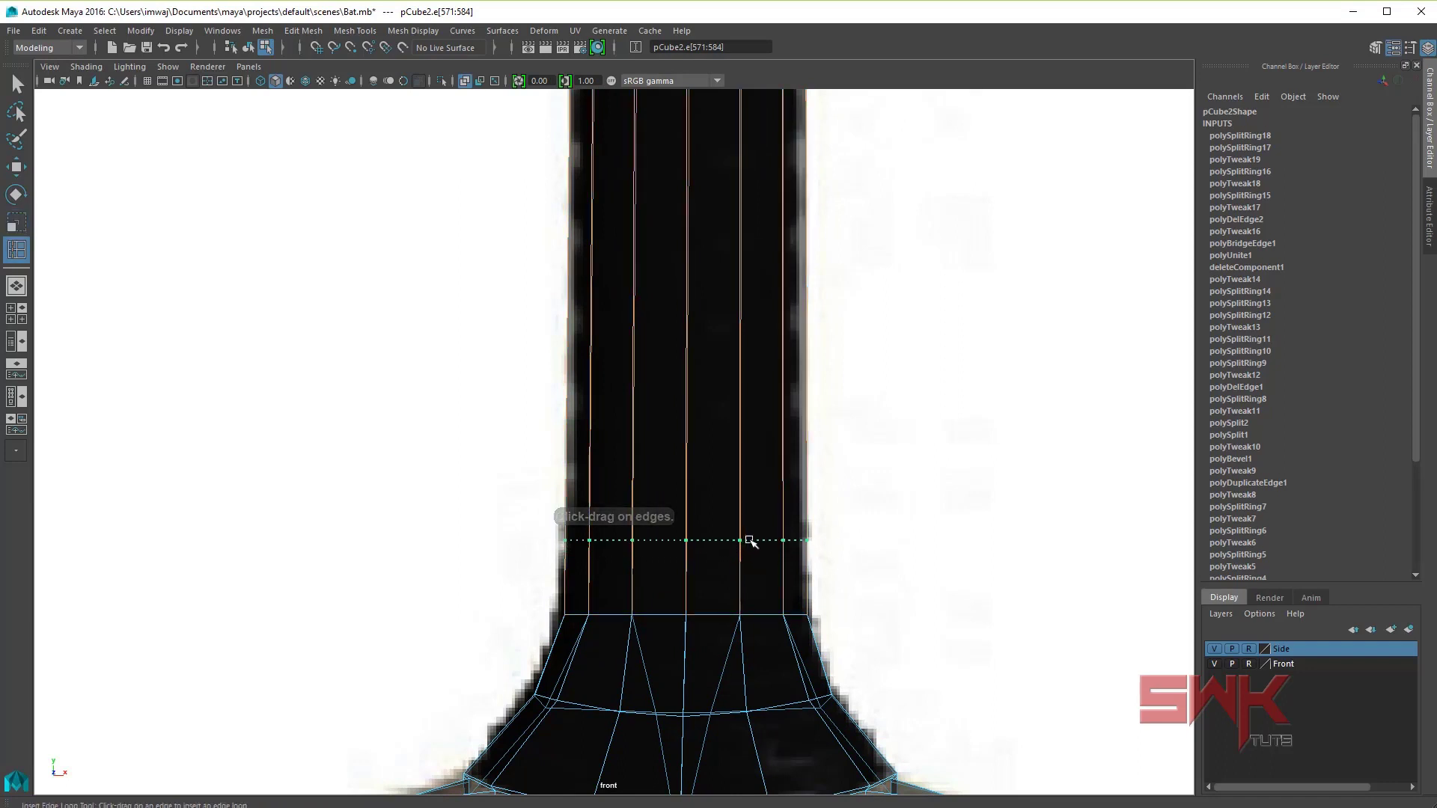
Step: Insert an edge loop just above the shoulder flare and scale it inward to 0.97
{"action": "left_click", "coordinate": [747, 542]}
{"action": "key", "text": "r"}
{"action": "left_click_drag", "start_coordinate": [689, 542], "coordinate": [686, 546]}
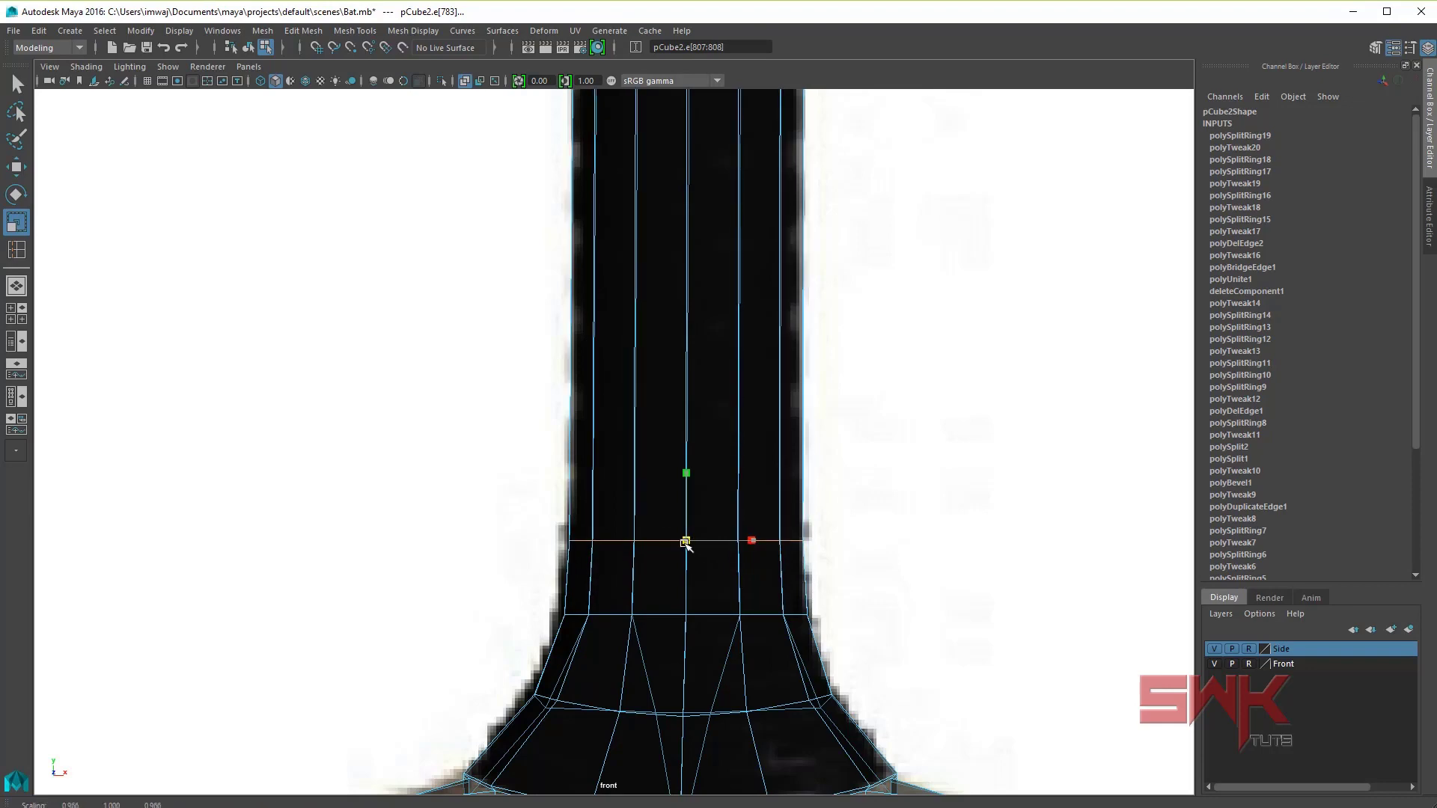
{"action": "scroll", "coordinate": [771, 483], "scroll_direction": "down", "scroll_amount": 2}
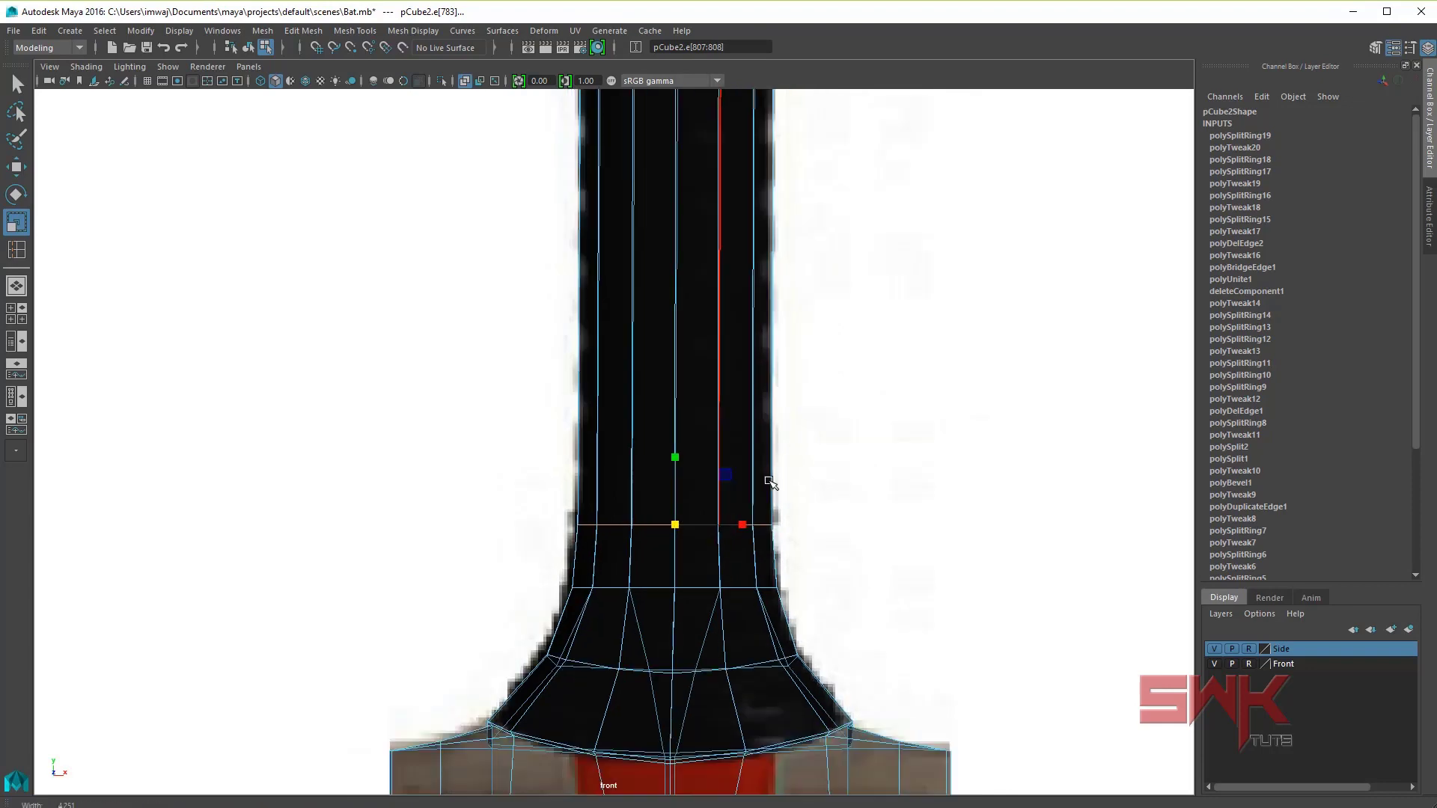
{"action": "scroll", "coordinate": [770, 482], "scroll_direction": "down", "scroll_amount": 2}
Step: In the side view, select the new loop and pinch it slightly along Z
{"action": "key", "text": "space"}
{"action": "scroll", "coordinate": [475, 539], "scroll_direction": "up", "scroll_amount": 3}
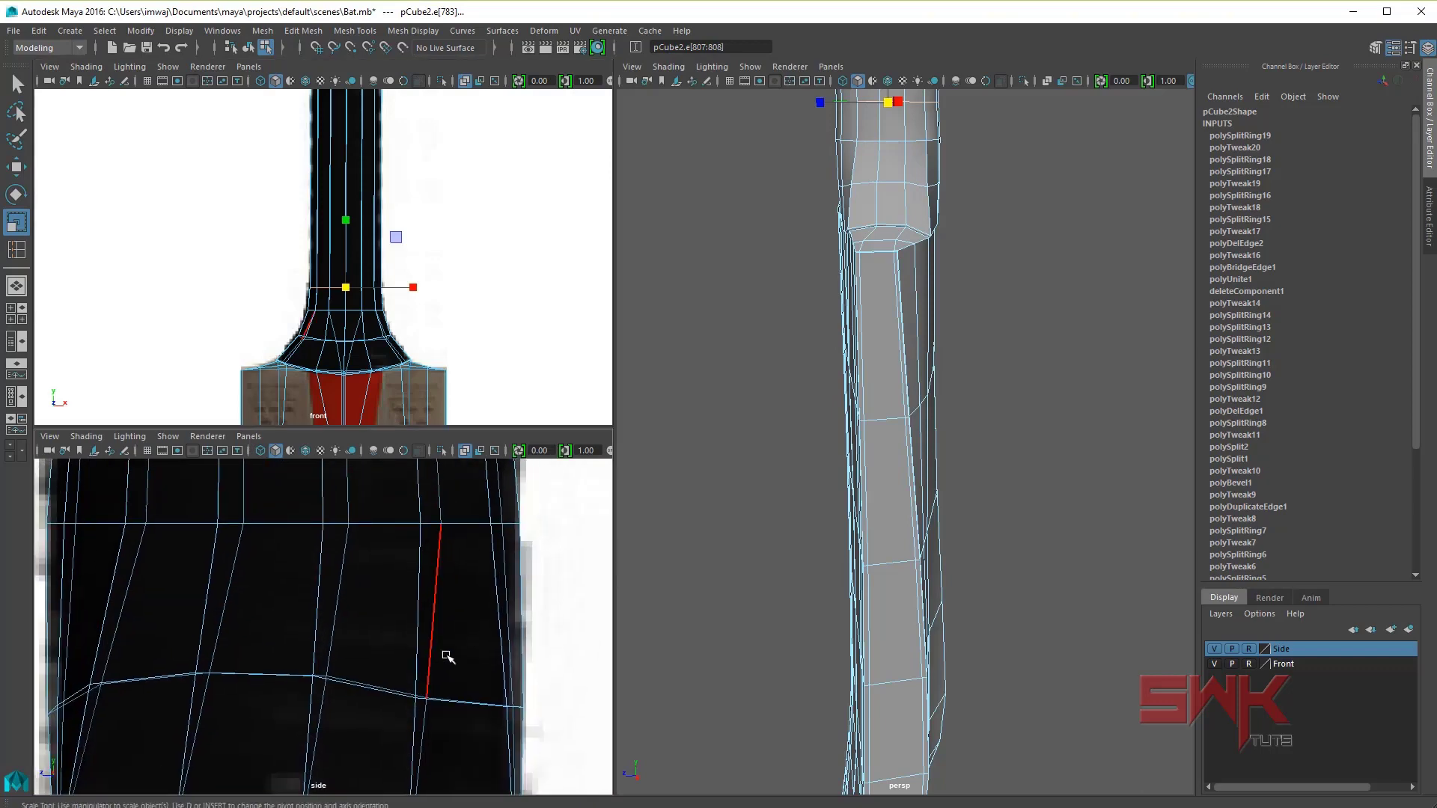
{"action": "key", "text": "space"}
{"action": "scroll", "coordinate": [644, 626], "scroll_direction": "down", "scroll_amount": 3}
{"action": "scroll", "coordinate": [718, 596], "scroll_direction": "down", "scroll_amount": 1}
{"action": "middle_click_drag", "start_coordinate": [581, 491], "coordinate": [586, 583], "text": "alt"}
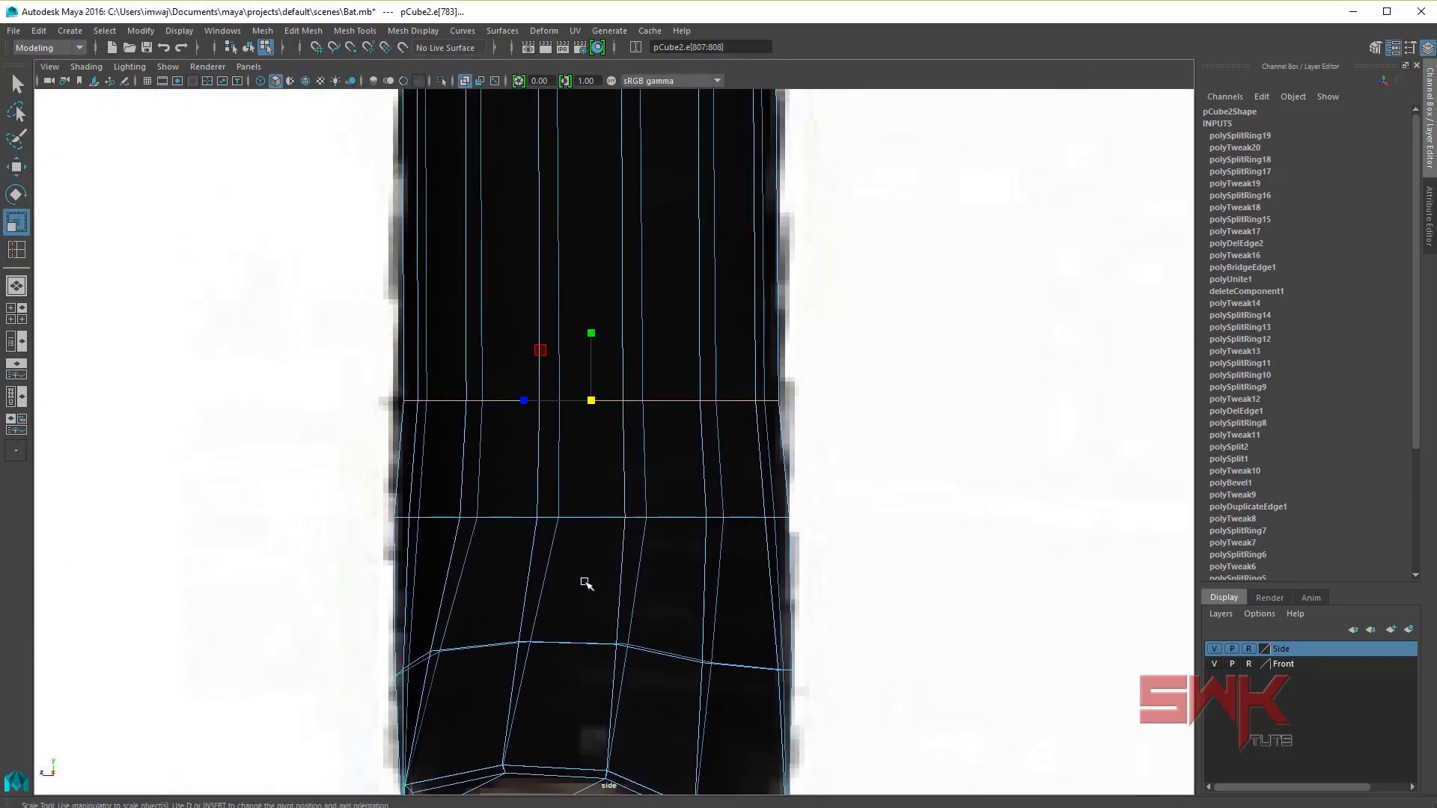
{"action": "double_click", "coordinate": [575, 516]}
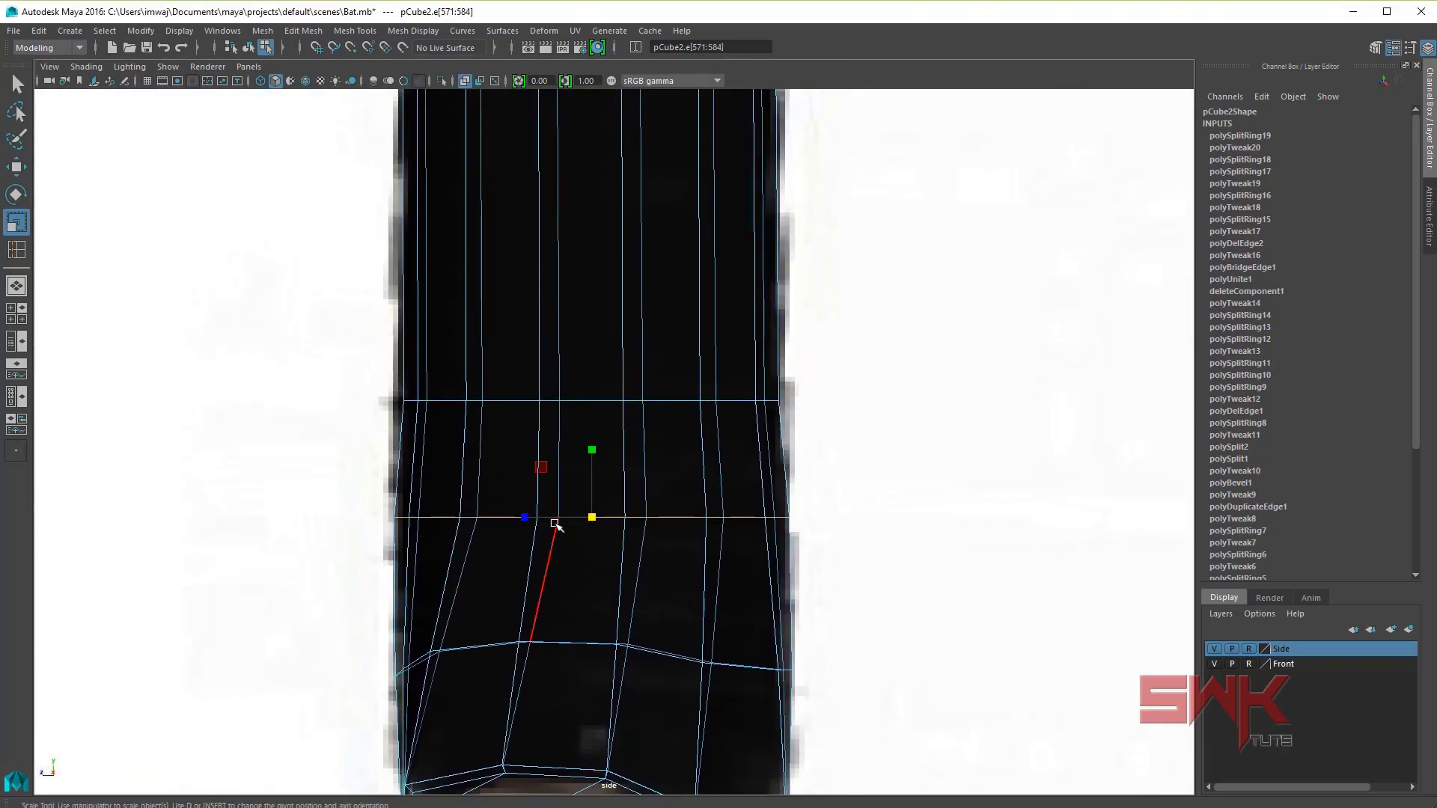
{"action": "left_click_drag", "start_coordinate": [523, 518], "coordinate": [528, 521]}
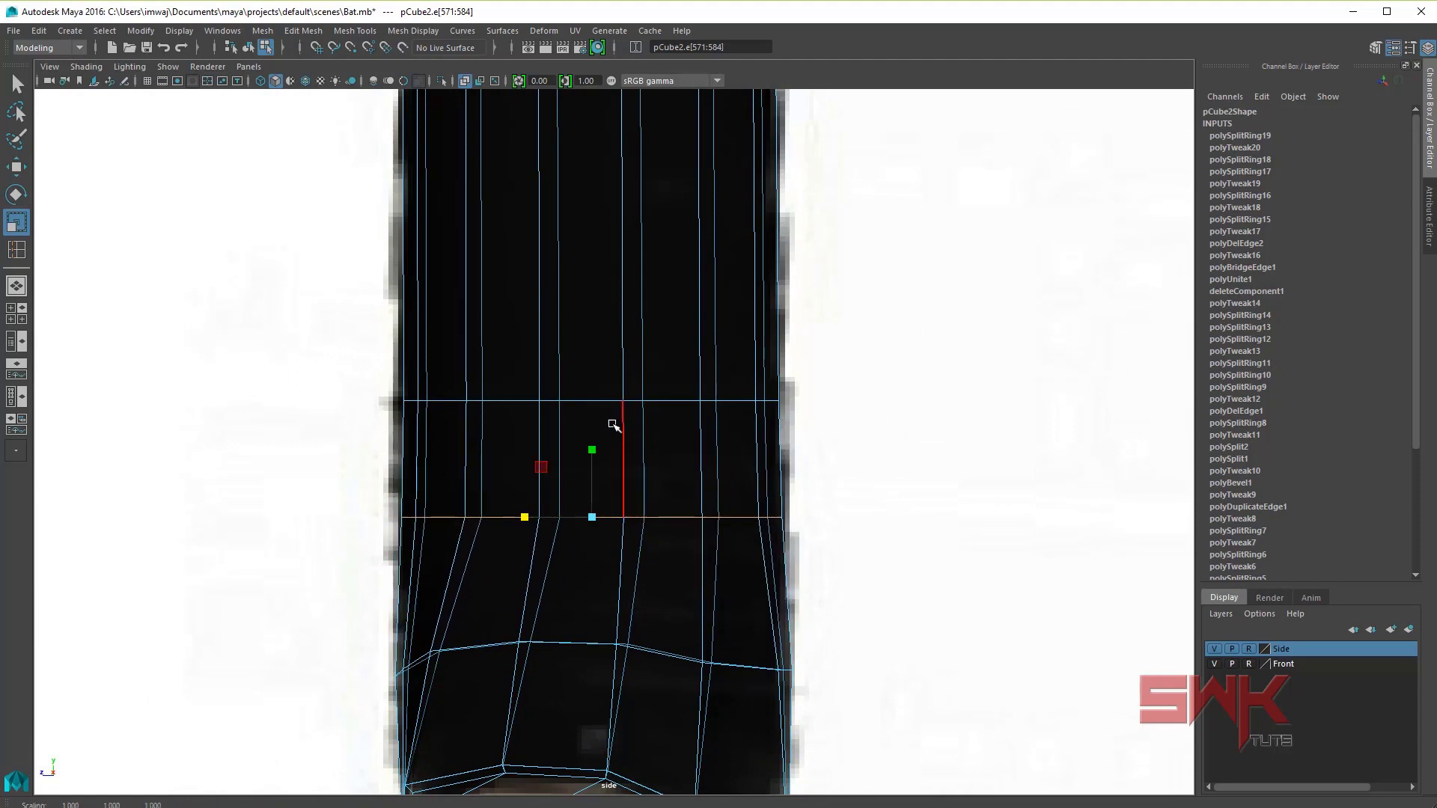
{"action": "mouse_move", "coordinate": [616, 421]}
{"action": "right_mouse_down", "text": "alt"}
{"action": "mouse_move", "coordinate": [661, 665]}
{"action": "mouse_move", "coordinate": [741, 344]}
{"action": "mouse_move", "coordinate": [723, 640]}
{"action": "mouse_move", "coordinate": [650, 490]}
{"action": "right_mouse_up", "text": "alt"}
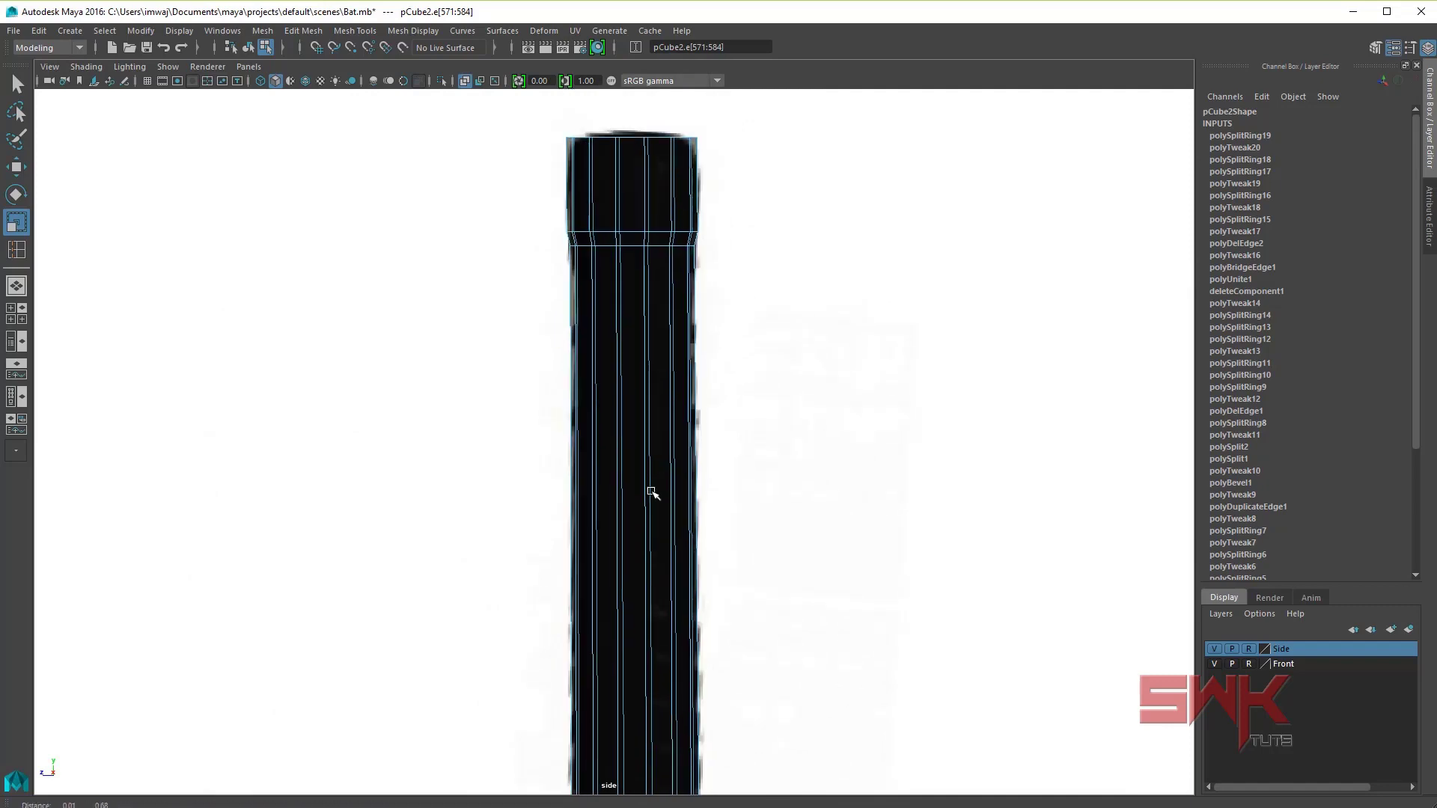
{"action": "key", "text": "space"}
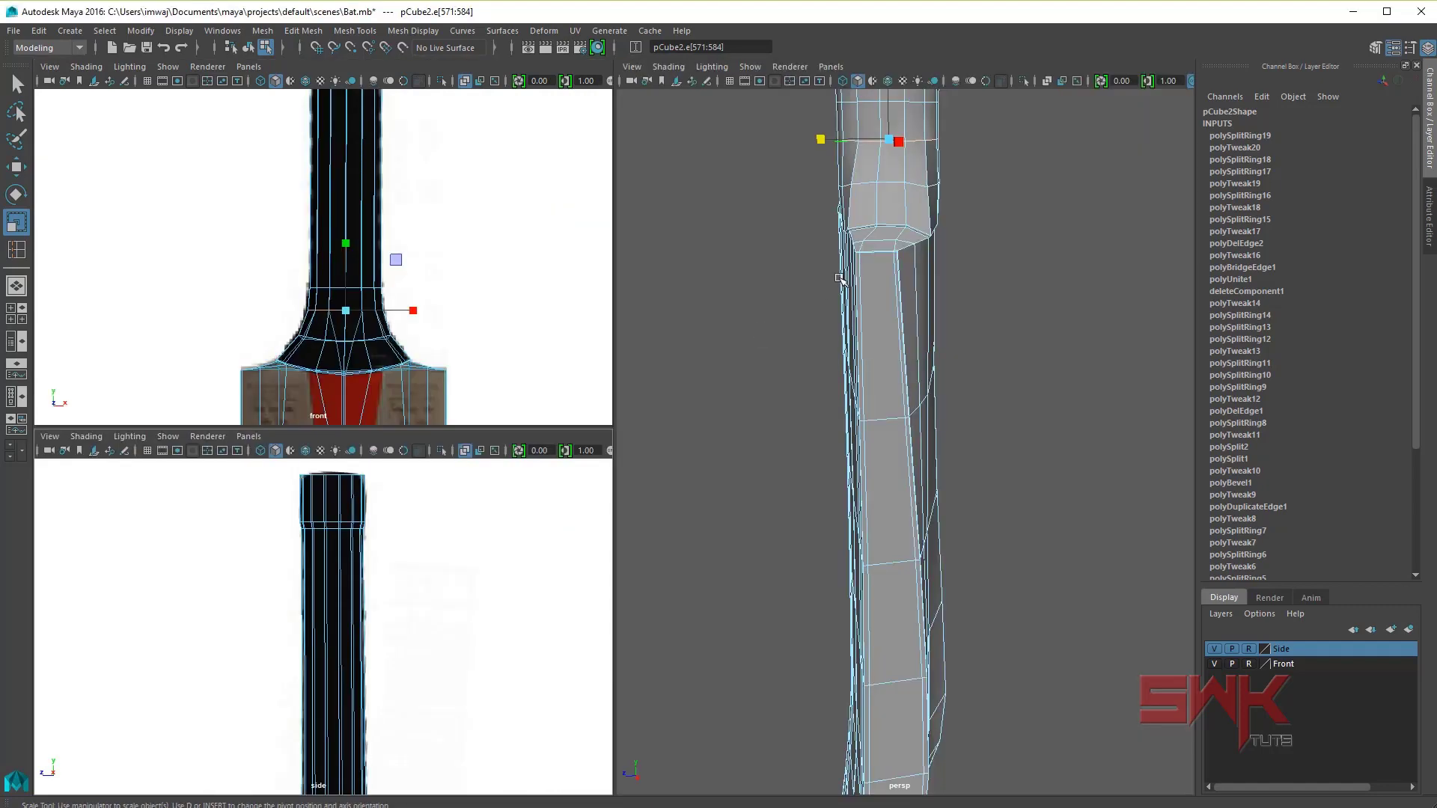
Step: Select the cap top's centre vertex and grow the selection to its surrounding vertex ring
{"action": "left_click_drag", "start_coordinate": [762, 331], "coordinate": [913, 402], "text": "alt"}
{"action": "mouse_move", "coordinate": [914, 401]}
{"action": "right_mouse_down", "text": "alt"}
{"action": "mouse_move", "coordinate": [919, 538]}
{"action": "mouse_move", "coordinate": [872, 523]}
{"action": "right_mouse_up", "text": "alt"}
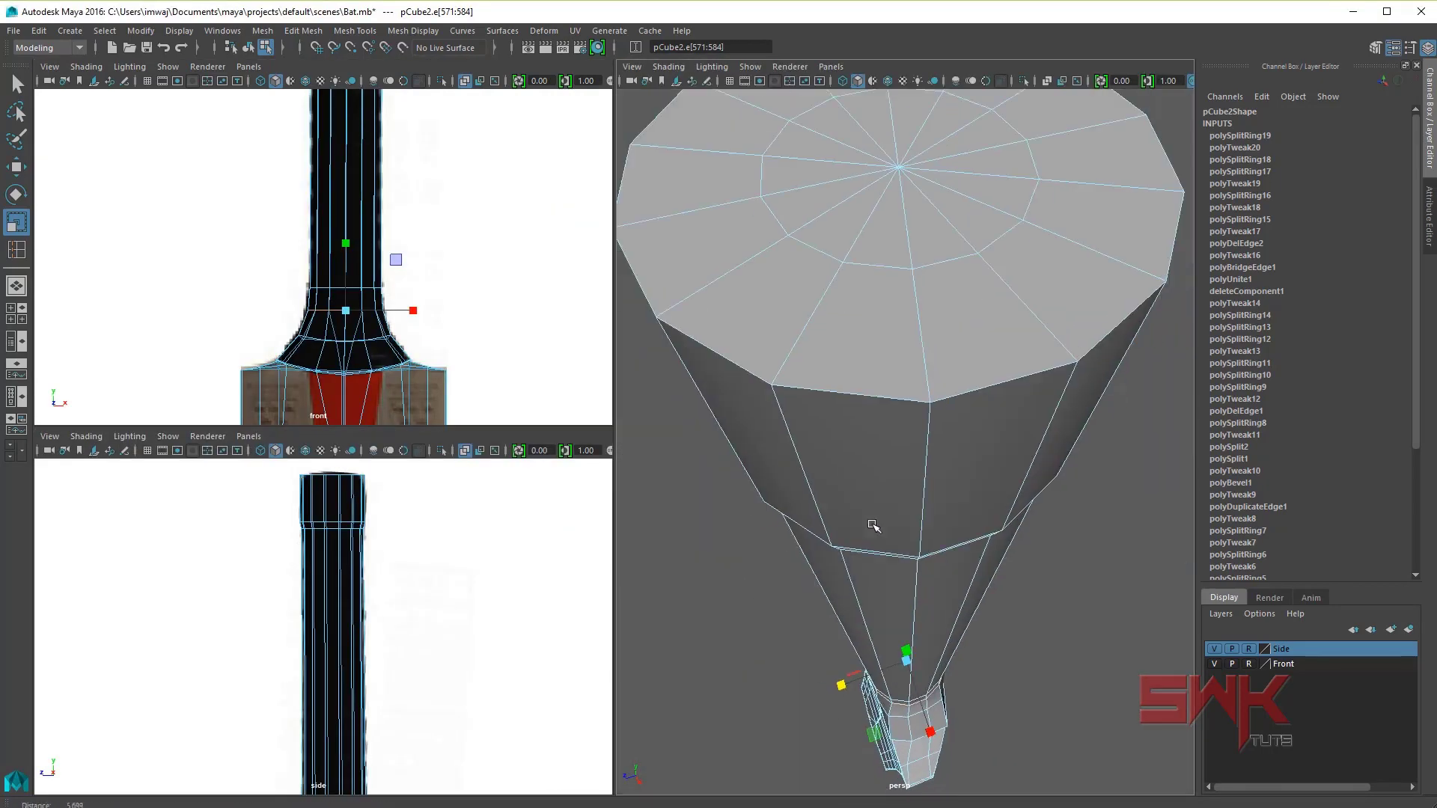
{"action": "key", "text": "w"}
{"action": "right_click_drag", "start_coordinate": [907, 256], "coordinate": [871, 280]}
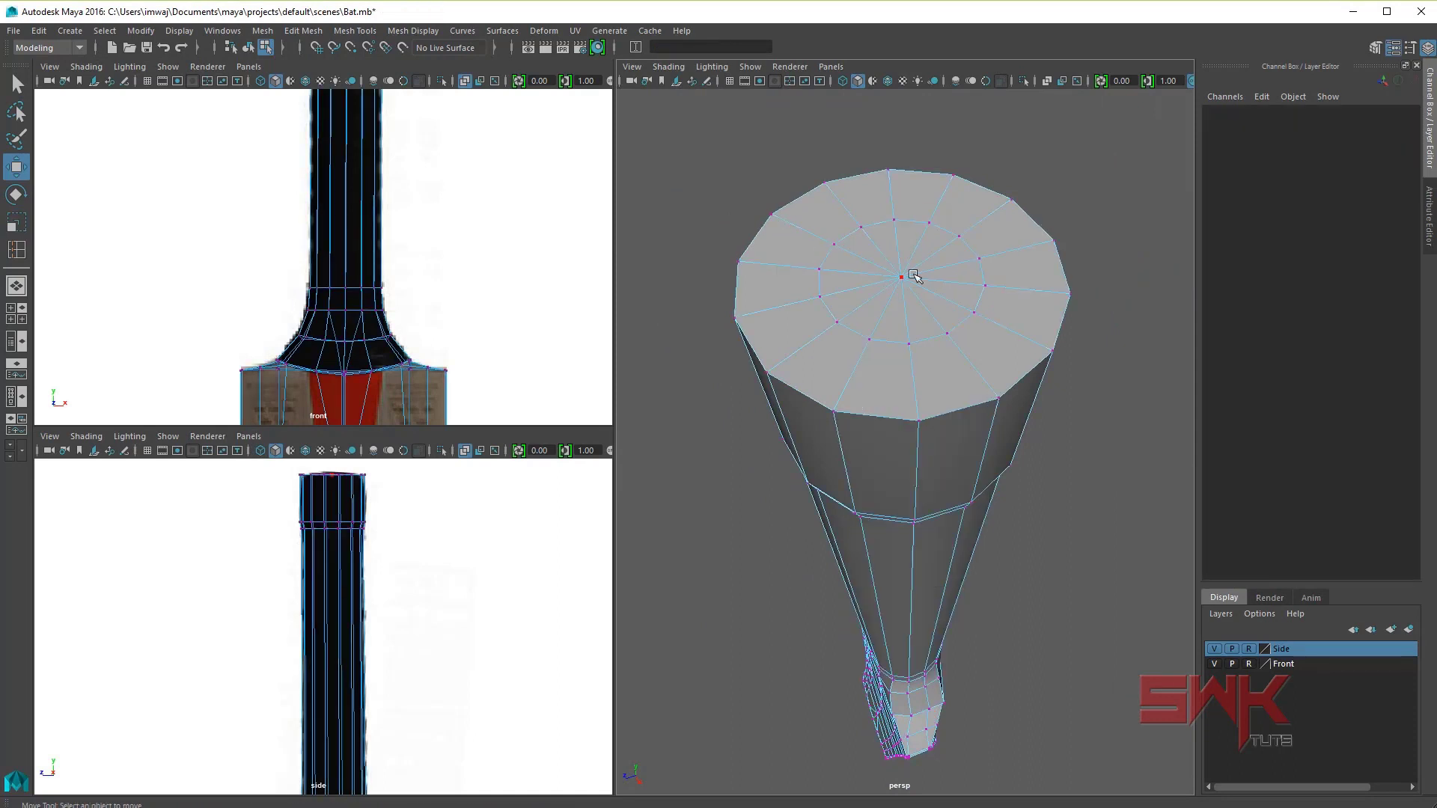
{"action": "left_click", "coordinate": [903, 278]}
{"action": "left_click", "coordinate": [105, 30]}
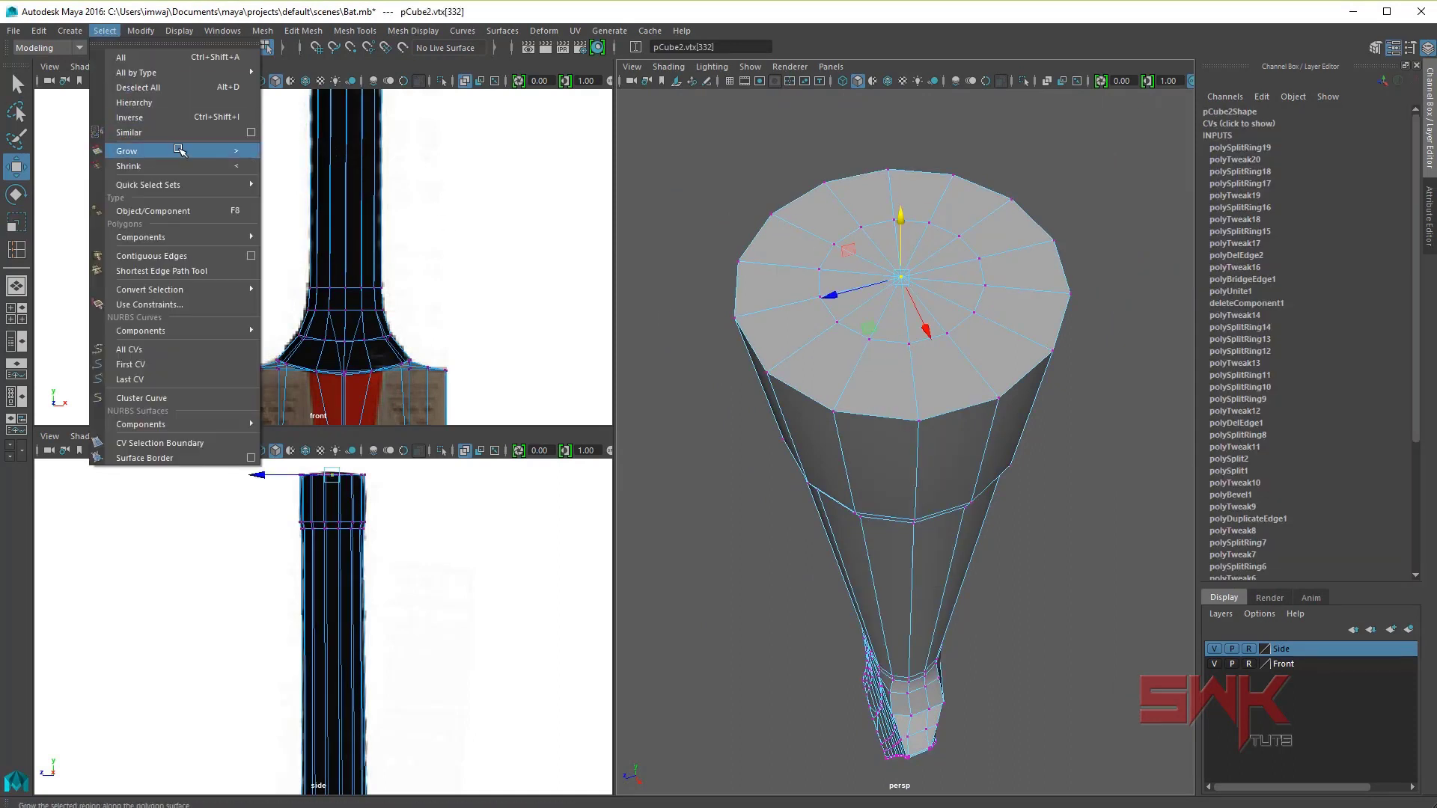
{"action": "left_click", "coordinate": [179, 151]}
Step: Scale the cap's vertex ring outward, then shrink it slightly
{"action": "mouse_move", "coordinate": [337, 215]}
{"action": "middle_mouse_down", "text": "alt"}
{"action": "mouse_move", "coordinate": [343, 398]}
{"action": "mouse_move", "coordinate": [378, 431]}
{"action": "middle_mouse_up", "text": "alt"}
{"action": "scroll", "coordinate": [497, 320], "scroll_direction": "up", "scroll_amount": 1}
{"action": "scroll", "coordinate": [363, 311], "scroll_direction": "up", "scroll_amount": 2}
{"action": "scroll", "coordinate": [459, 295], "scroll_direction": "up", "scroll_amount": 1}
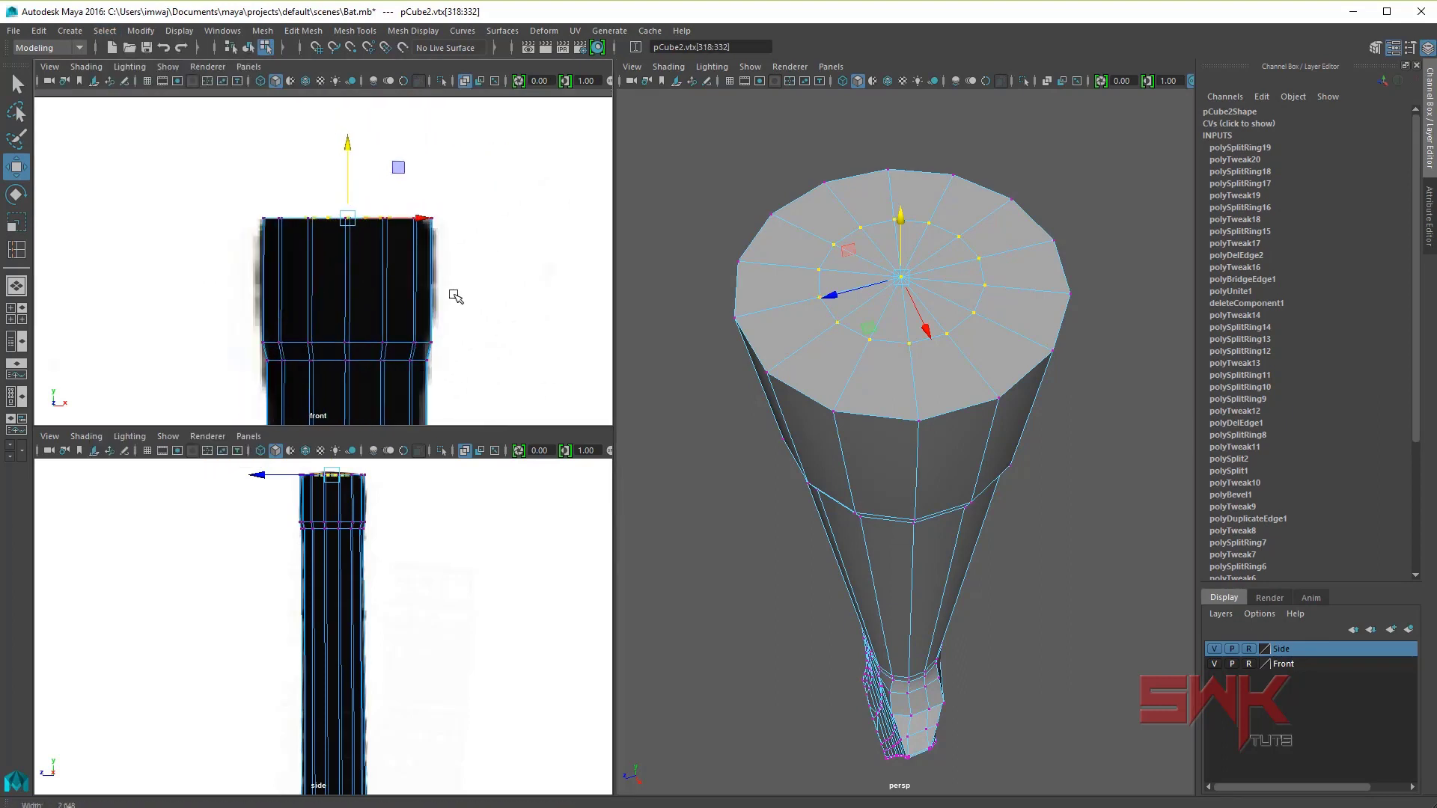
{"action": "scroll", "coordinate": [487, 302], "scroll_direction": "up", "scroll_amount": 2}
{"action": "scroll", "coordinate": [392, 654], "scroll_direction": "up", "scroll_amount": 1}
{"action": "scroll", "coordinate": [519, 744], "scroll_direction": "up", "scroll_amount": 3}
{"action": "scroll", "coordinate": [532, 725], "scroll_direction": "up", "scroll_amount": 1}
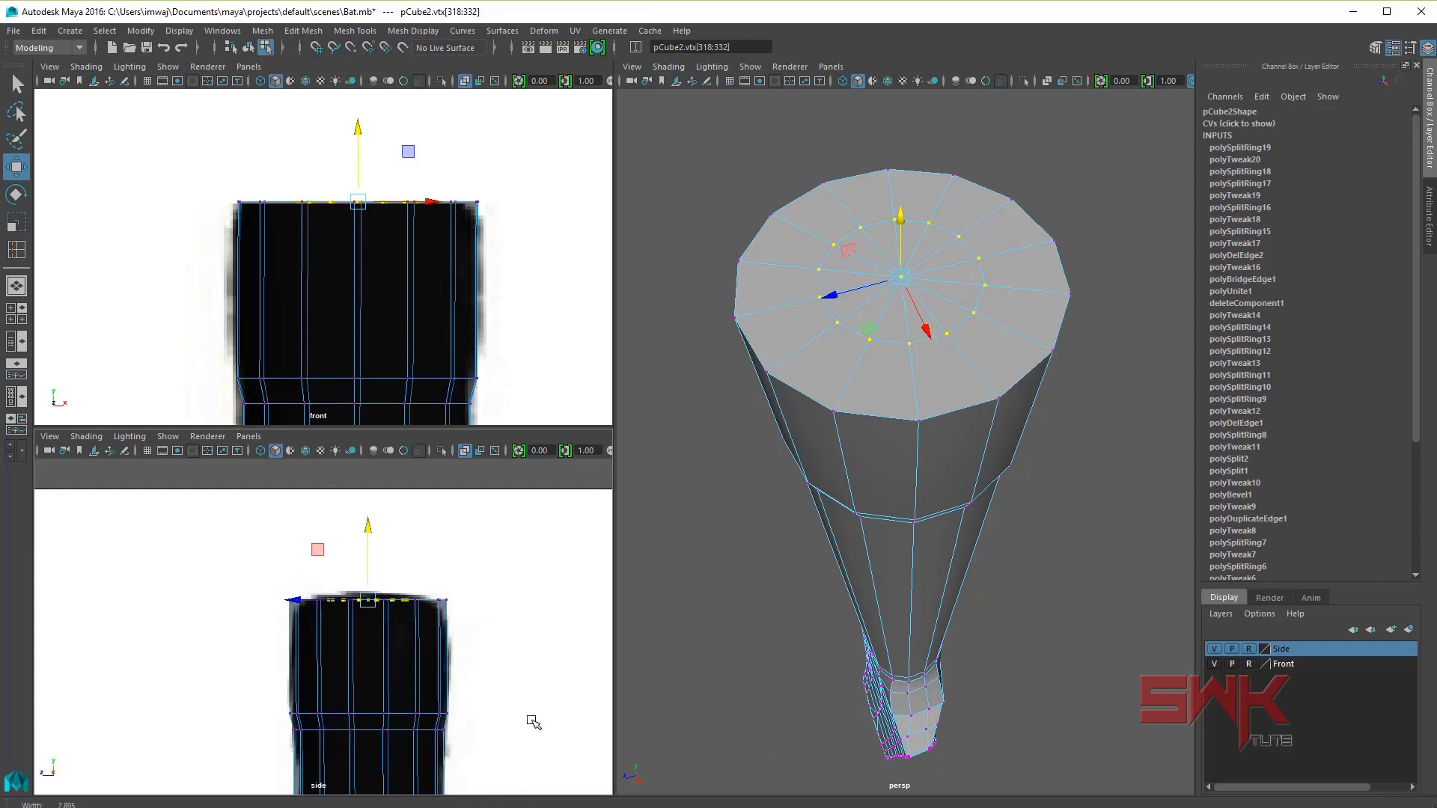
{"action": "scroll", "coordinate": [346, 670], "scroll_direction": "up", "scroll_amount": 2}
{"action": "scroll", "coordinate": [404, 644], "scroll_direction": "up", "scroll_amount": 2}
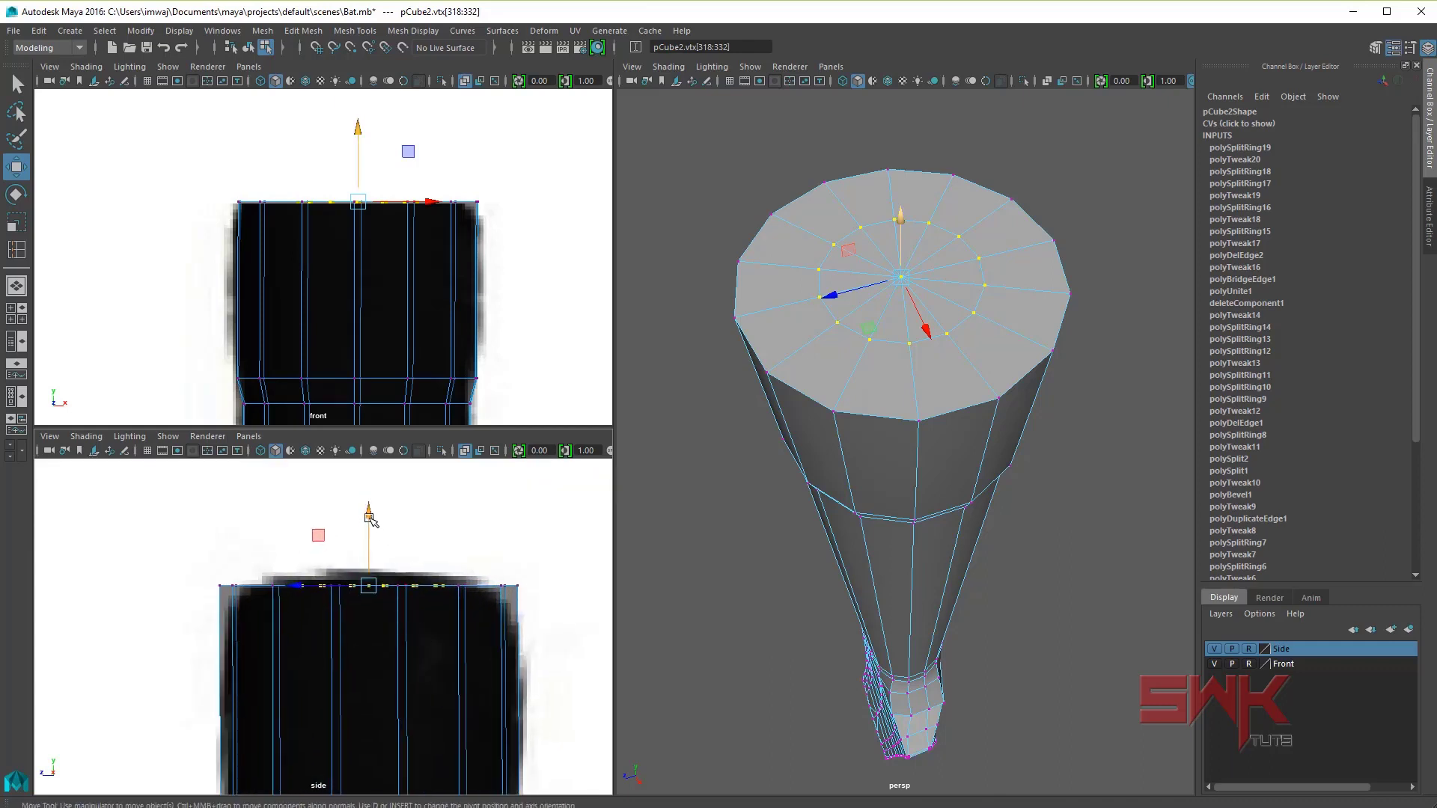
{"action": "key", "text": "r"}
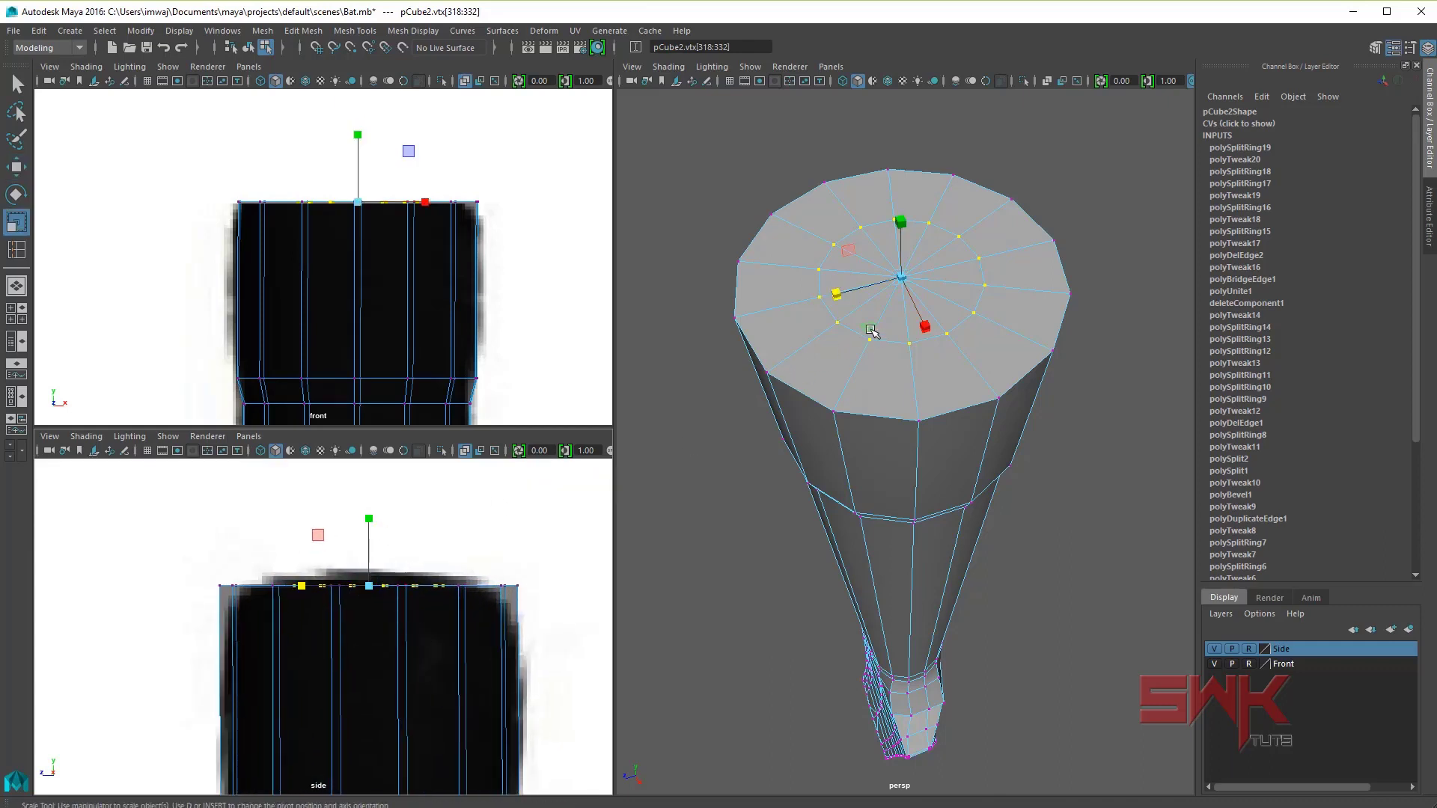
{"action": "left_click_drag", "start_coordinate": [872, 331], "coordinate": [853, 352]}
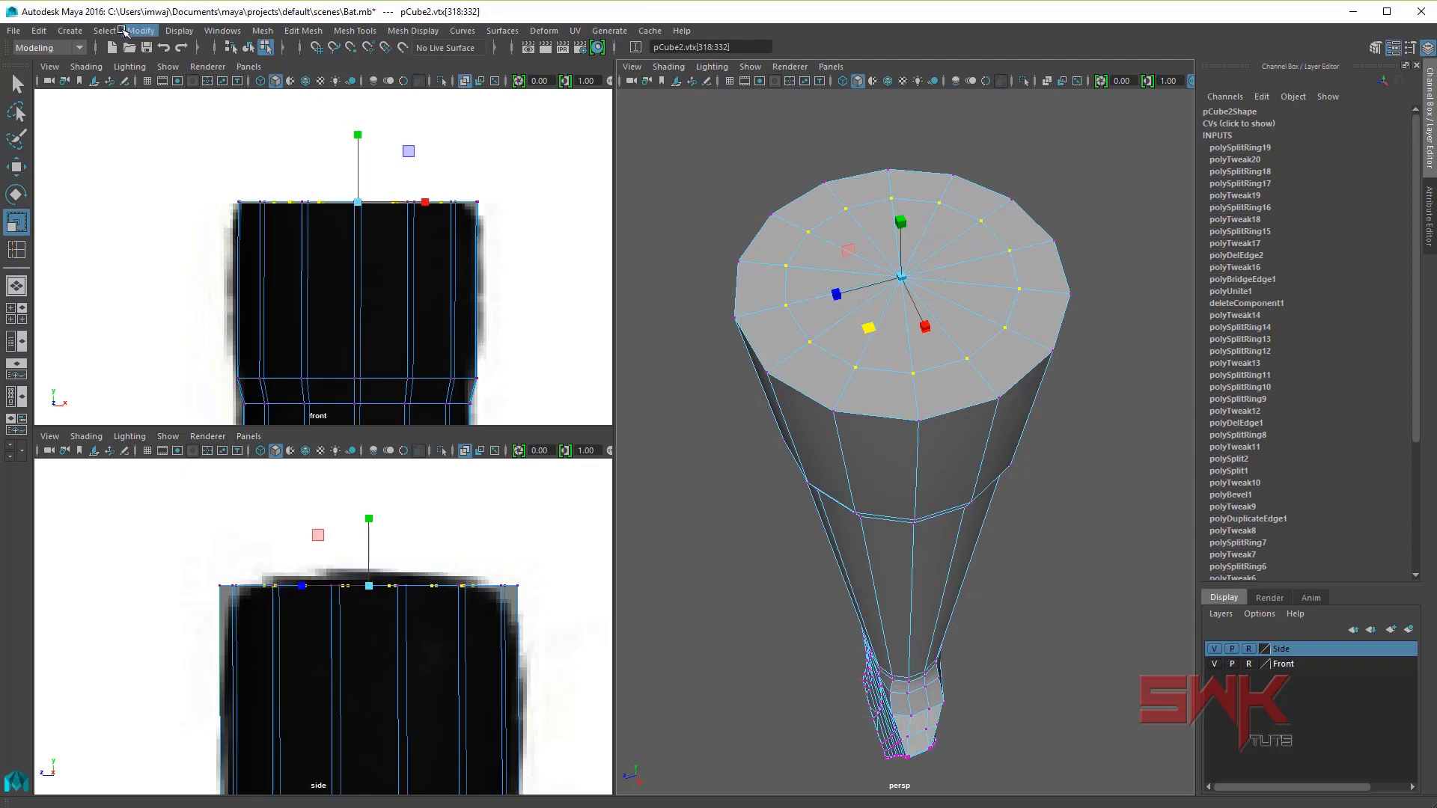
{"action": "scroll", "coordinate": [789, 304], "scroll_direction": "up", "scroll_amount": 3}
{"action": "scroll", "coordinate": [886, 268], "scroll_direction": "up", "scroll_amount": 2}
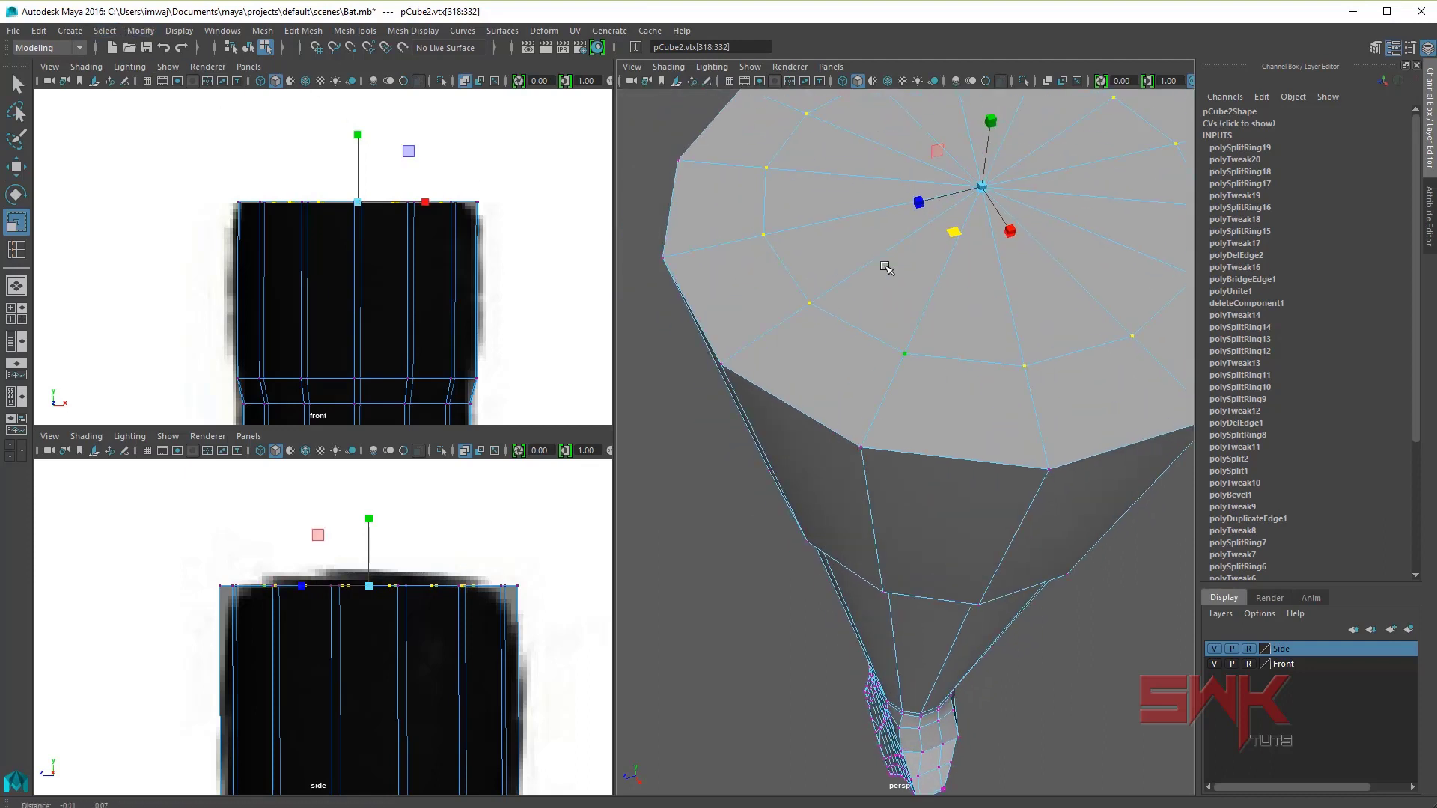
{"action": "left_click_drag", "start_coordinate": [956, 232], "coordinate": [976, 251]}
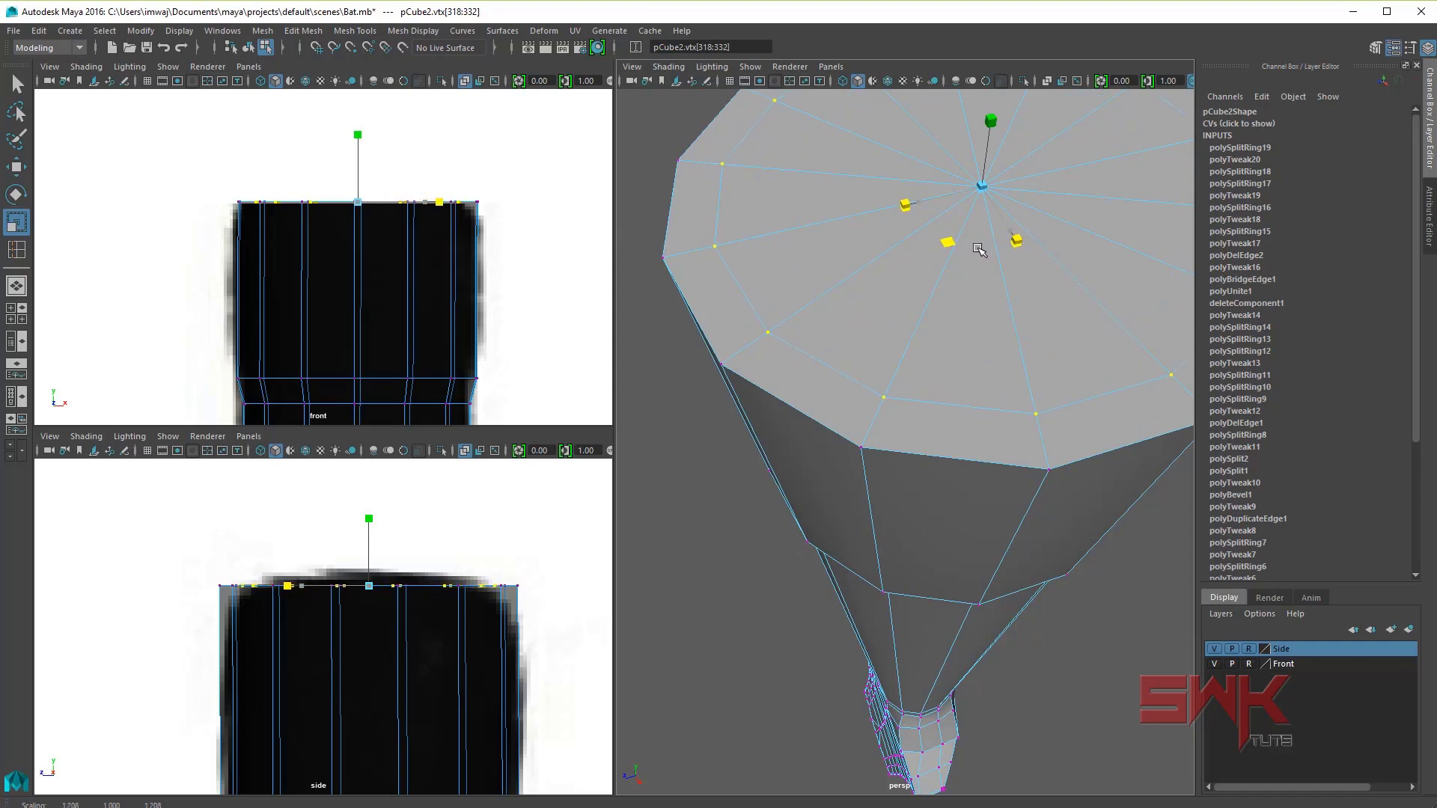
Step: Insert an edge loop near the handle cap's top rim
{"action": "key", "text": "w"}
{"action": "right_click_drag", "start_coordinate": [412, 241], "coordinate": [479, 219]}
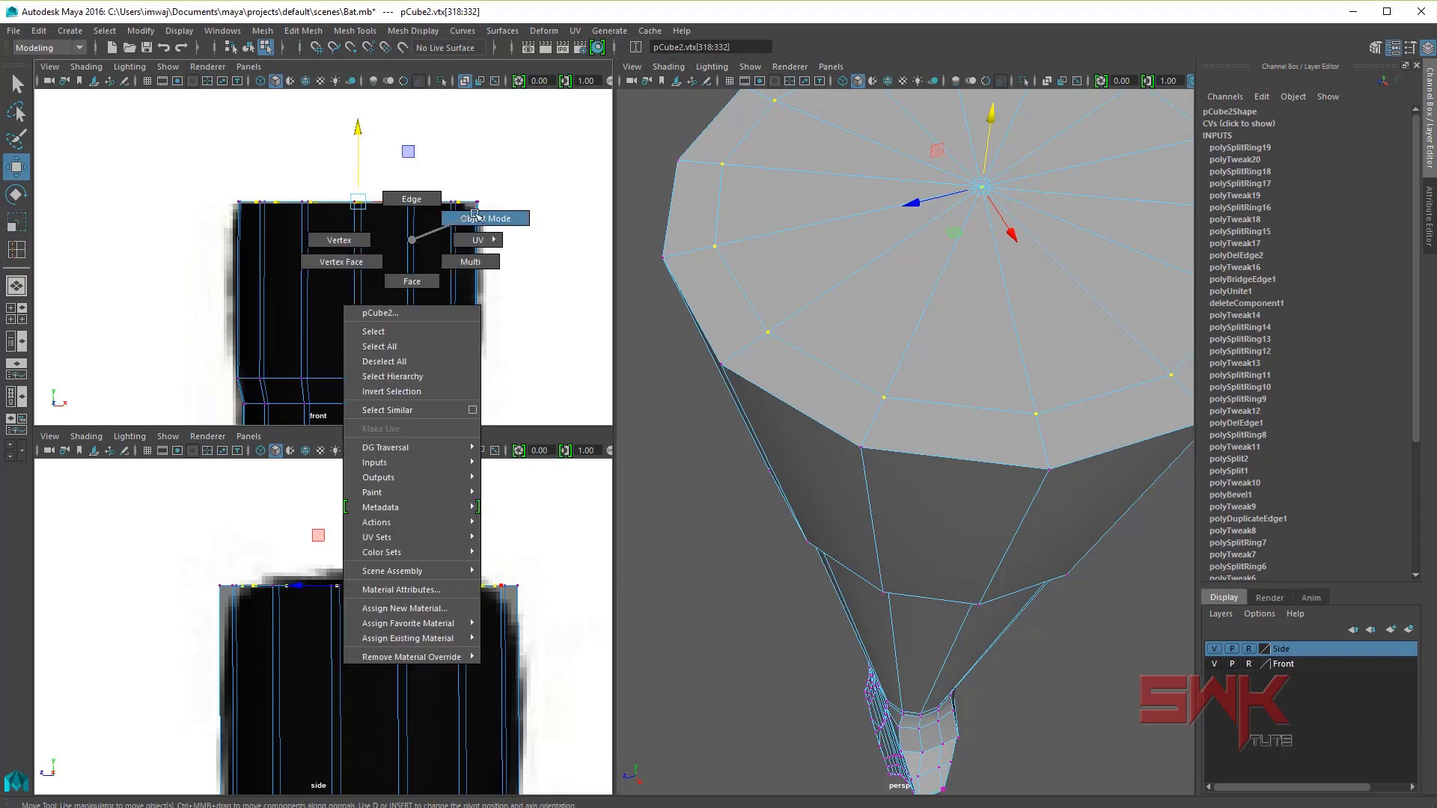
{"action": "right_click_drag", "start_coordinate": [395, 262], "coordinate": [319, 281], "text": "shift"}
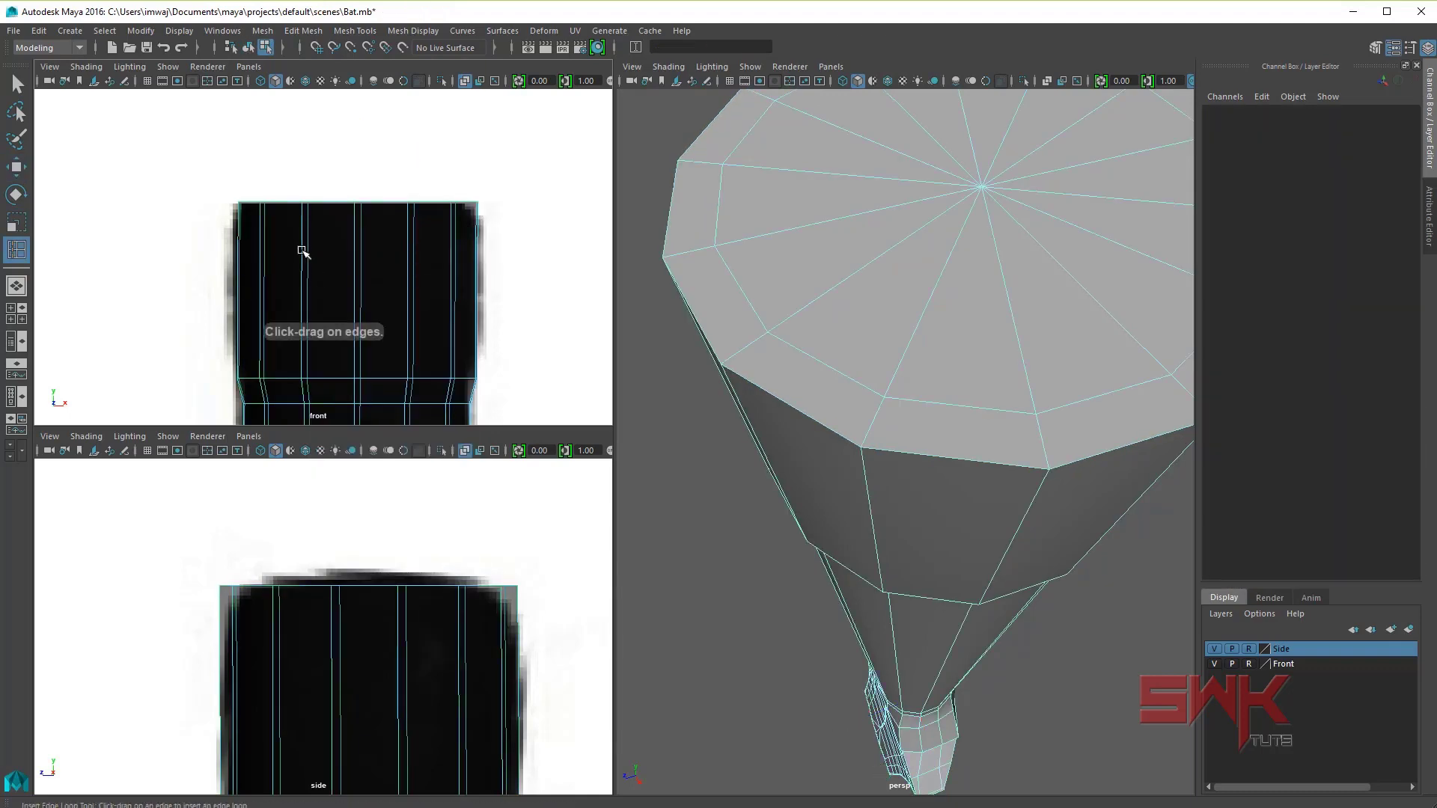
{"action": "left_click_drag", "start_coordinate": [303, 250], "coordinate": [311, 237]}
Step: Lower the cap's top rim edge loop to round the cap's corners
{"action": "key", "text": "w"}
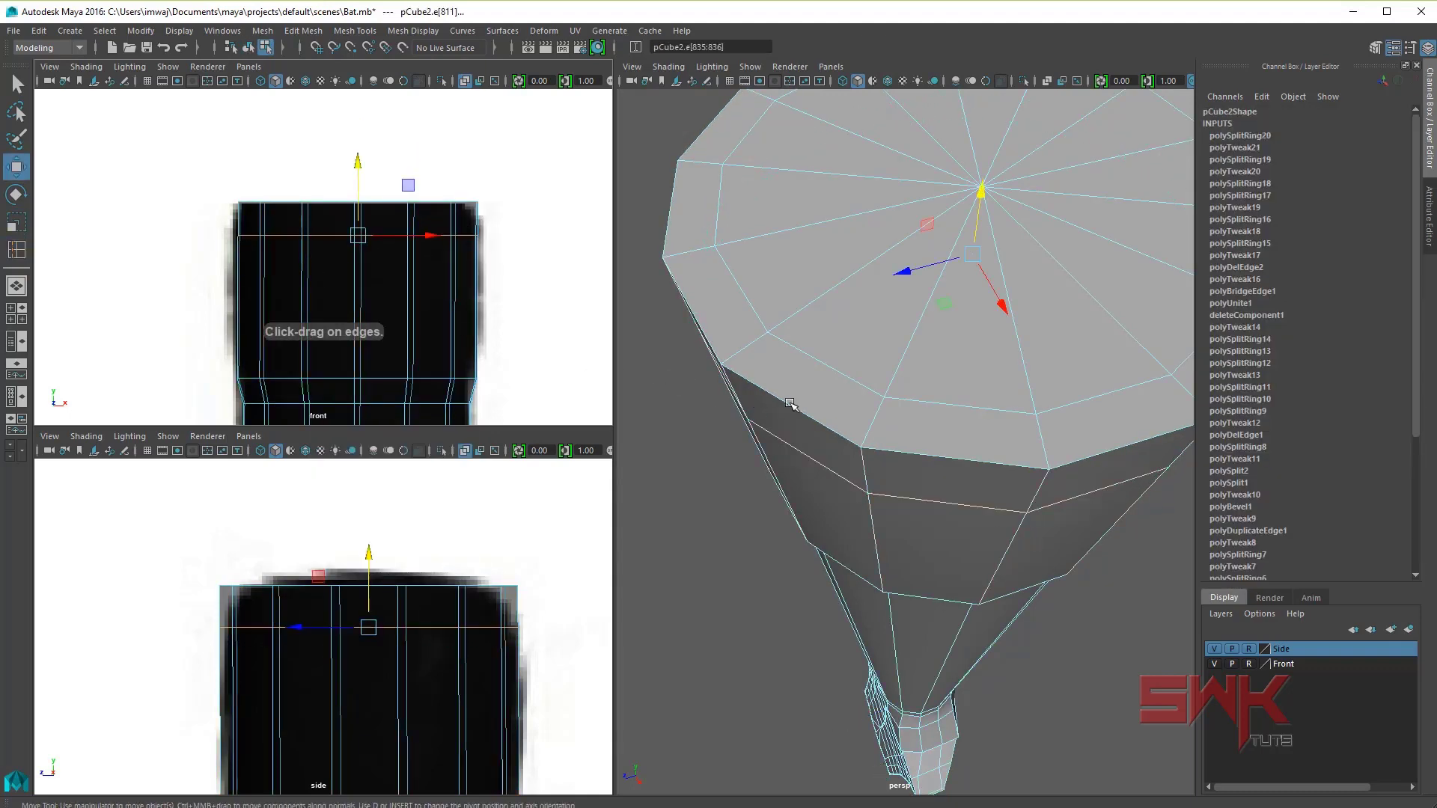
{"action": "double_click", "coordinate": [791, 405]}
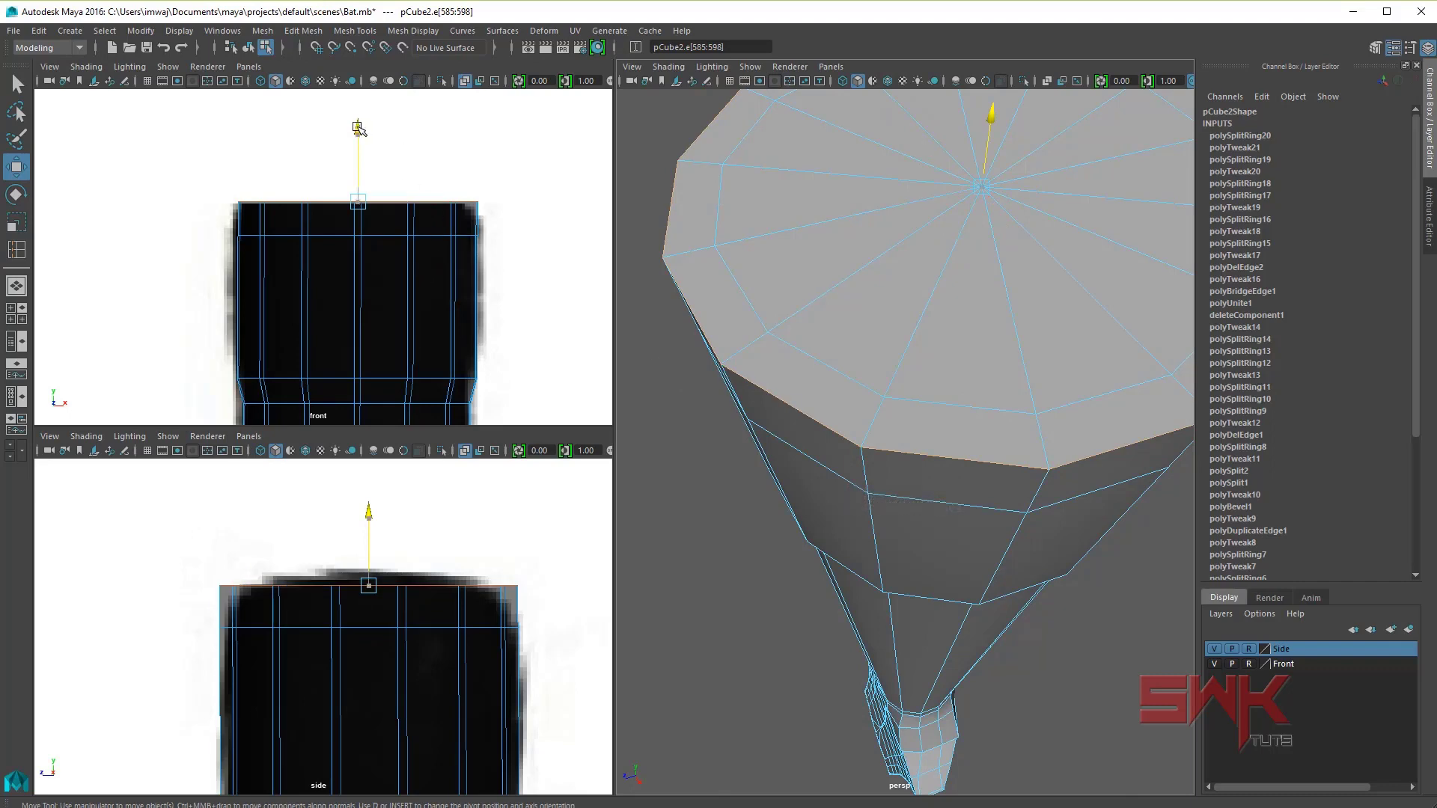
{"action": "left_click_drag", "start_coordinate": [359, 129], "coordinate": [355, 140]}
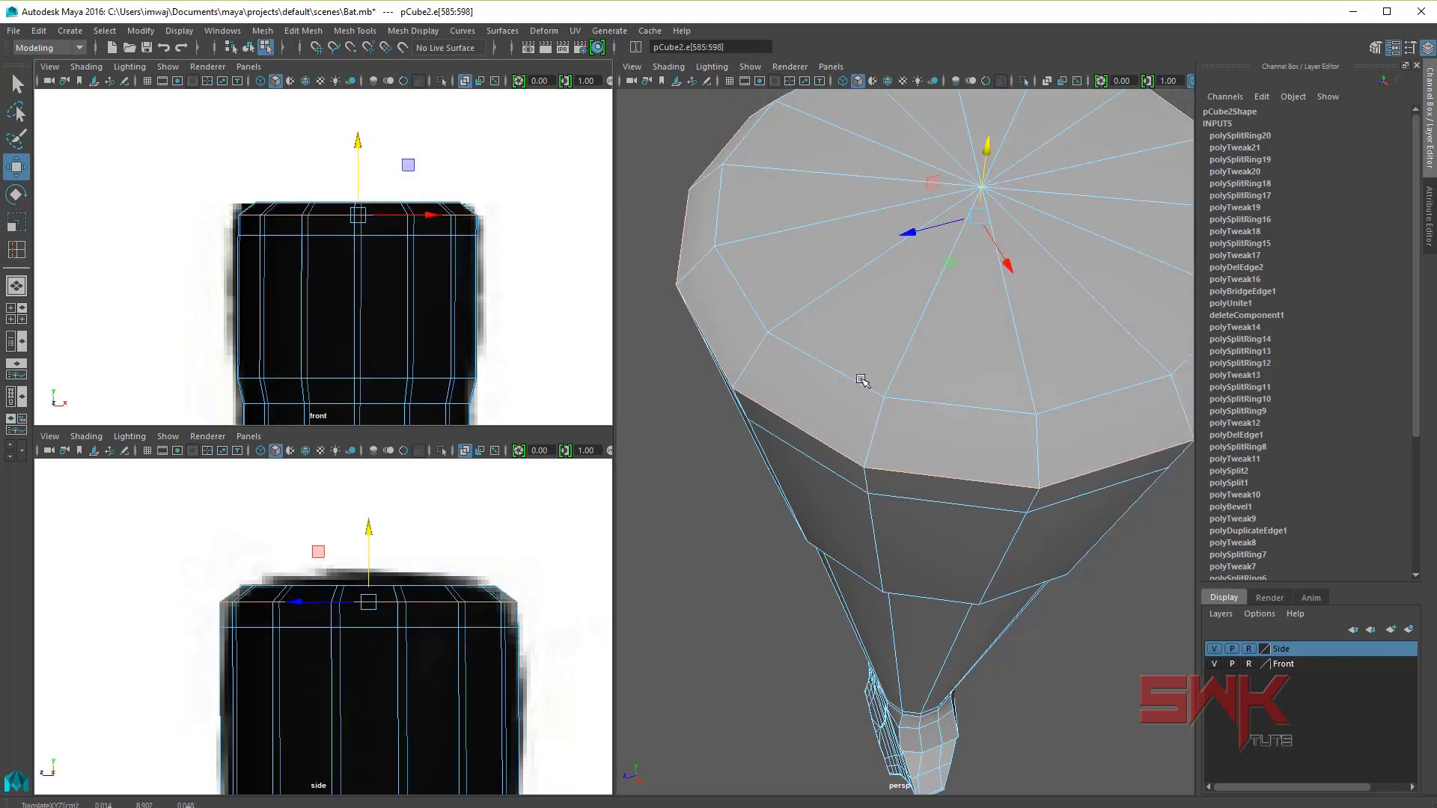
{"action": "key", "text": "q"}
{"action": "mouse_move", "coordinate": [861, 375]}
{"action": "left_mouse_down", "text": "alt"}
{"action": "mouse_move", "coordinate": [873, 369]}
{"action": "mouse_move", "coordinate": [850, 587]}
{"action": "mouse_move", "coordinate": [850, 567]}
{"action": "left_mouse_up", "text": "alt"}
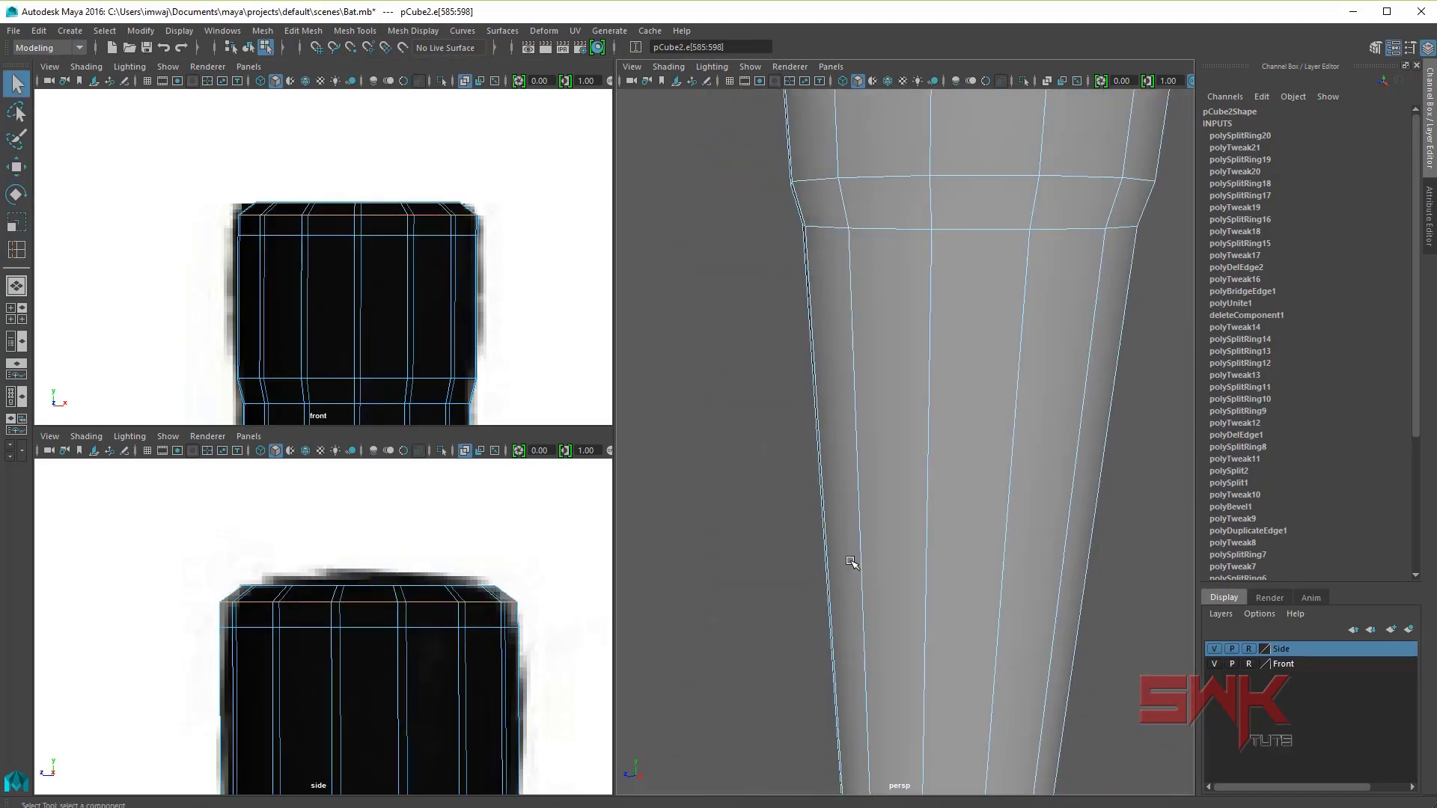
Step: Maximize the perspective view on the handle top, preview smoothing, and select the whole bat
{"action": "key", "text": "space"}
{"action": "scroll", "coordinate": [859, 513], "scroll_direction": "down", "scroll_amount": 3}
{"action": "mouse_move", "coordinate": [770, 497]}
{"action": "left_mouse_down", "text": "alt"}
{"action": "mouse_move", "coordinate": [764, 625]}
{"action": "mouse_move", "coordinate": [757, 561]}
{"action": "mouse_move", "coordinate": [756, 619]}
{"action": "mouse_move", "coordinate": [737, 615]}
{"action": "left_mouse_up", "text": "alt"}
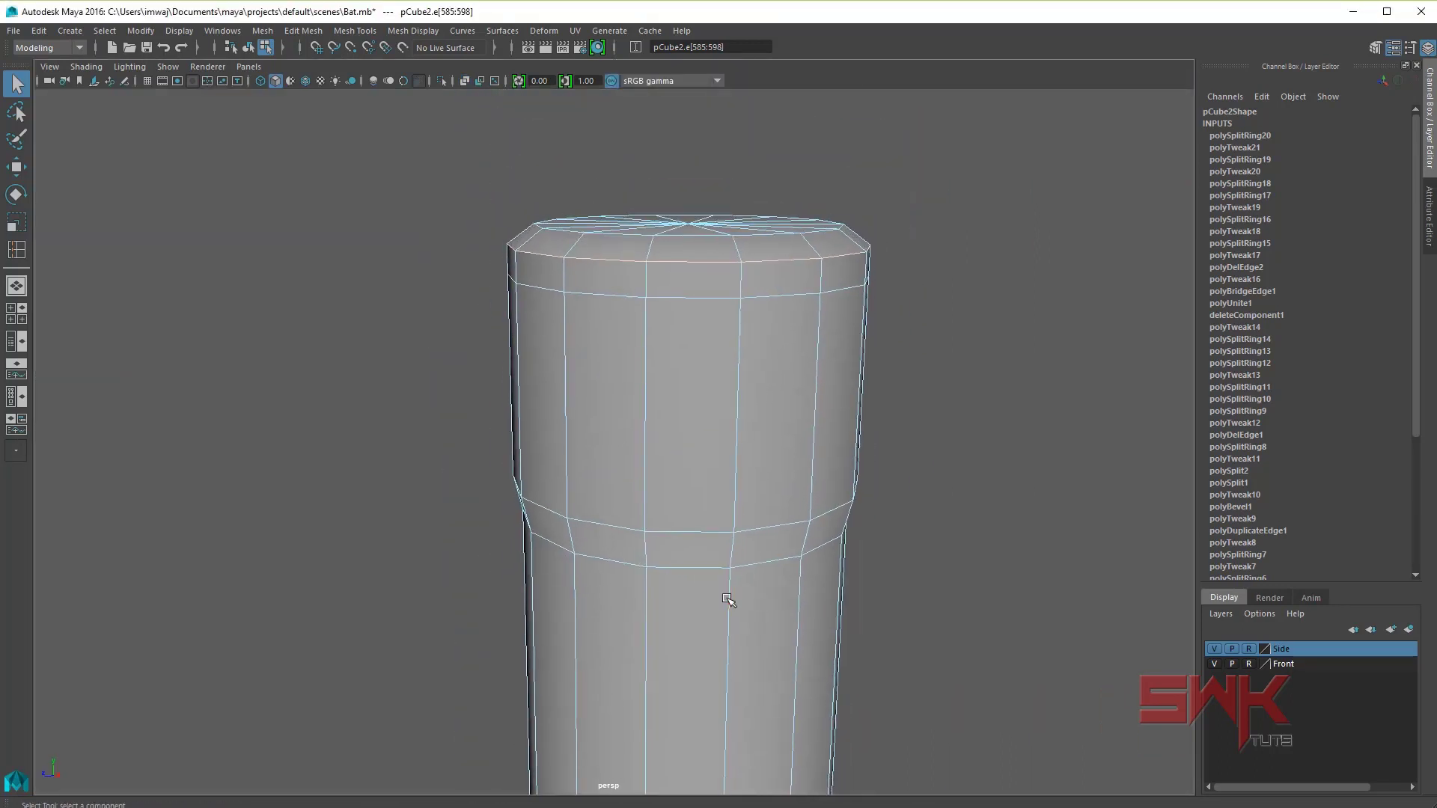
{"action": "key", "text": "3"}
{"action": "left_click", "coordinate": [888, 449]}
{"action": "right_click_drag", "start_coordinate": [781, 416], "coordinate": [848, 392]}
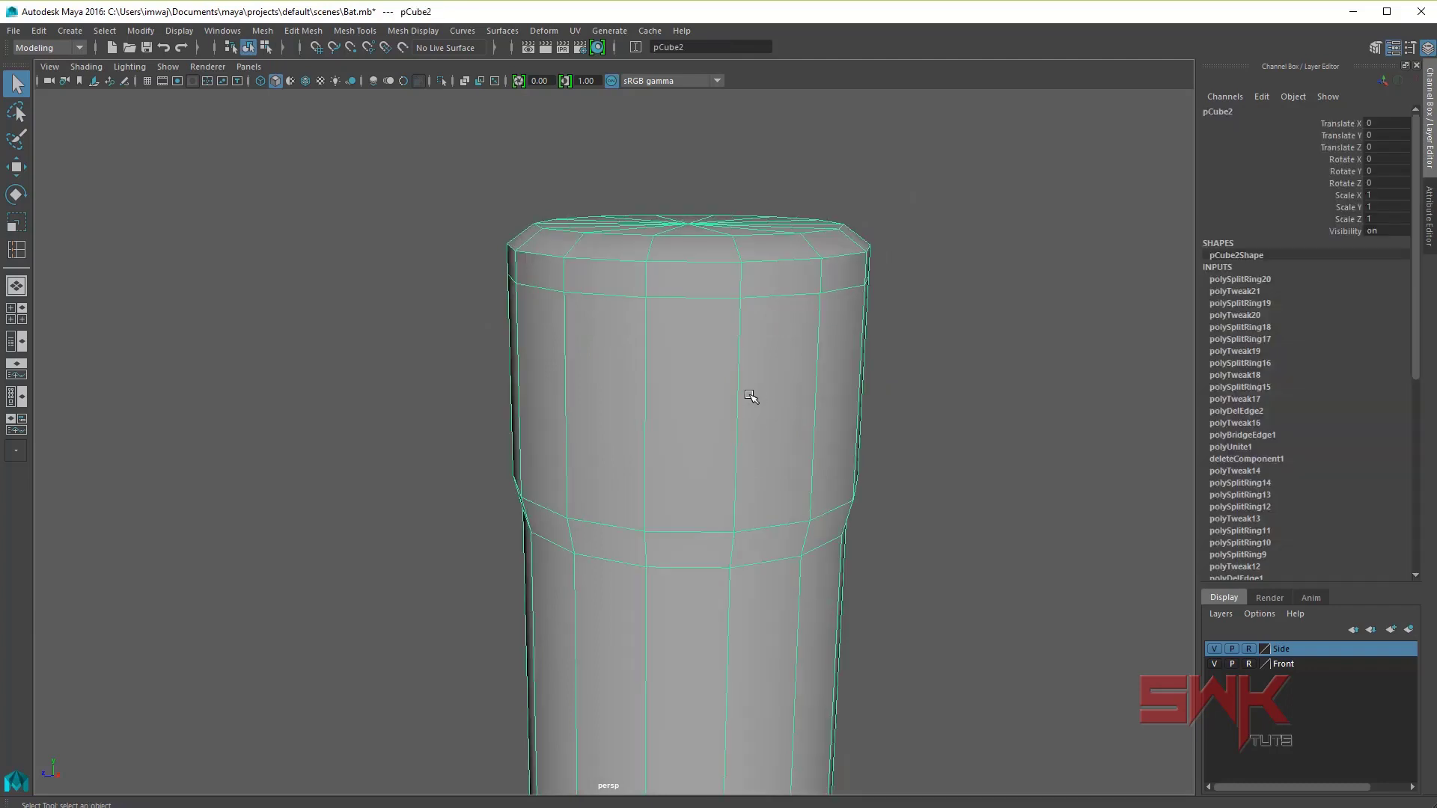
{"action": "scroll", "coordinate": [711, 513], "scroll_direction": "up", "scroll_amount": 5}
{"action": "mouse_move", "coordinate": [711, 512]}
{"action": "left_mouse_down", "text": "alt"}
{"action": "mouse_move", "coordinate": [606, 455]}
{"action": "mouse_move", "coordinate": [533, 490]}
{"action": "left_mouse_up", "text": "alt"}
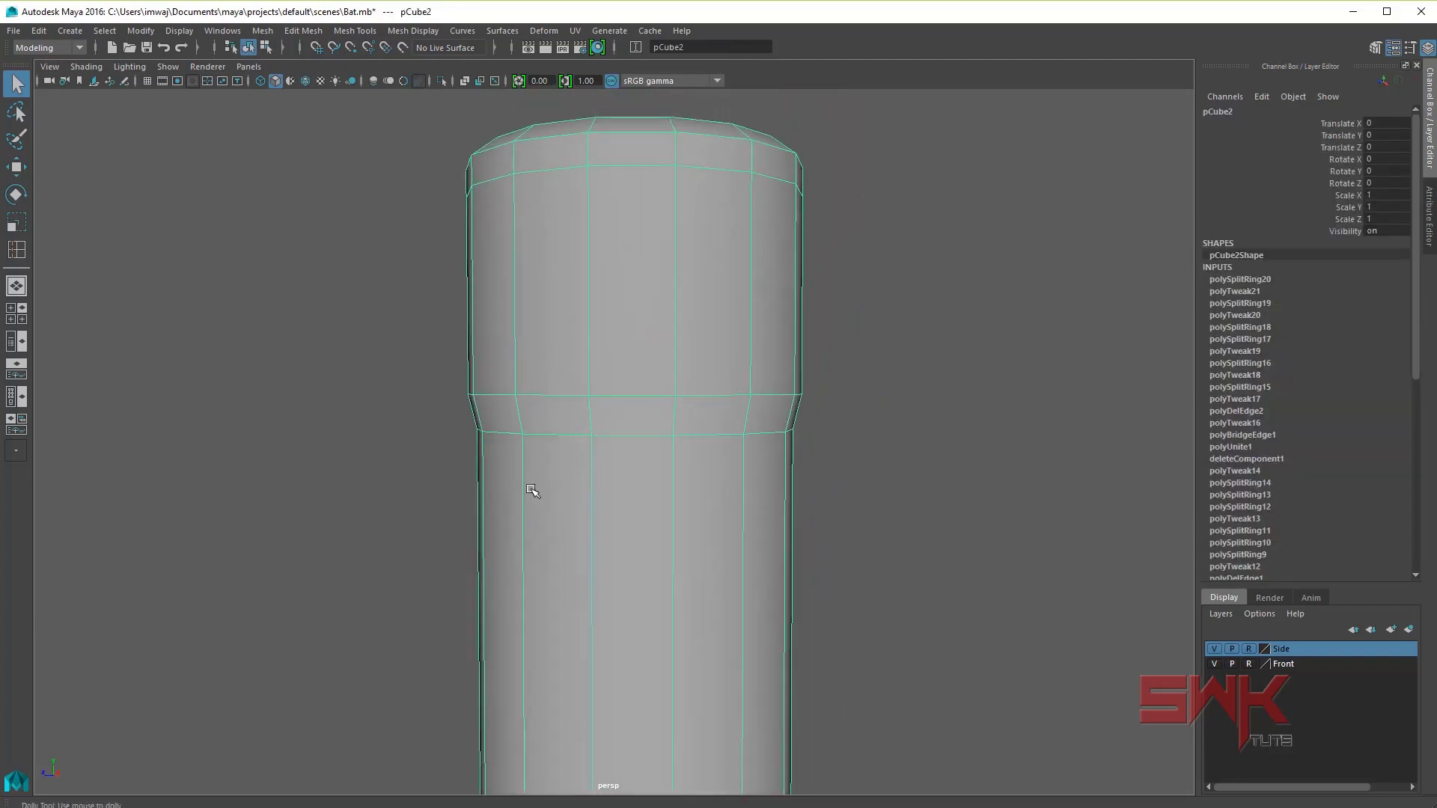
{"action": "scroll", "coordinate": [473, 436], "scroll_direction": "up", "scroll_amount": 2}
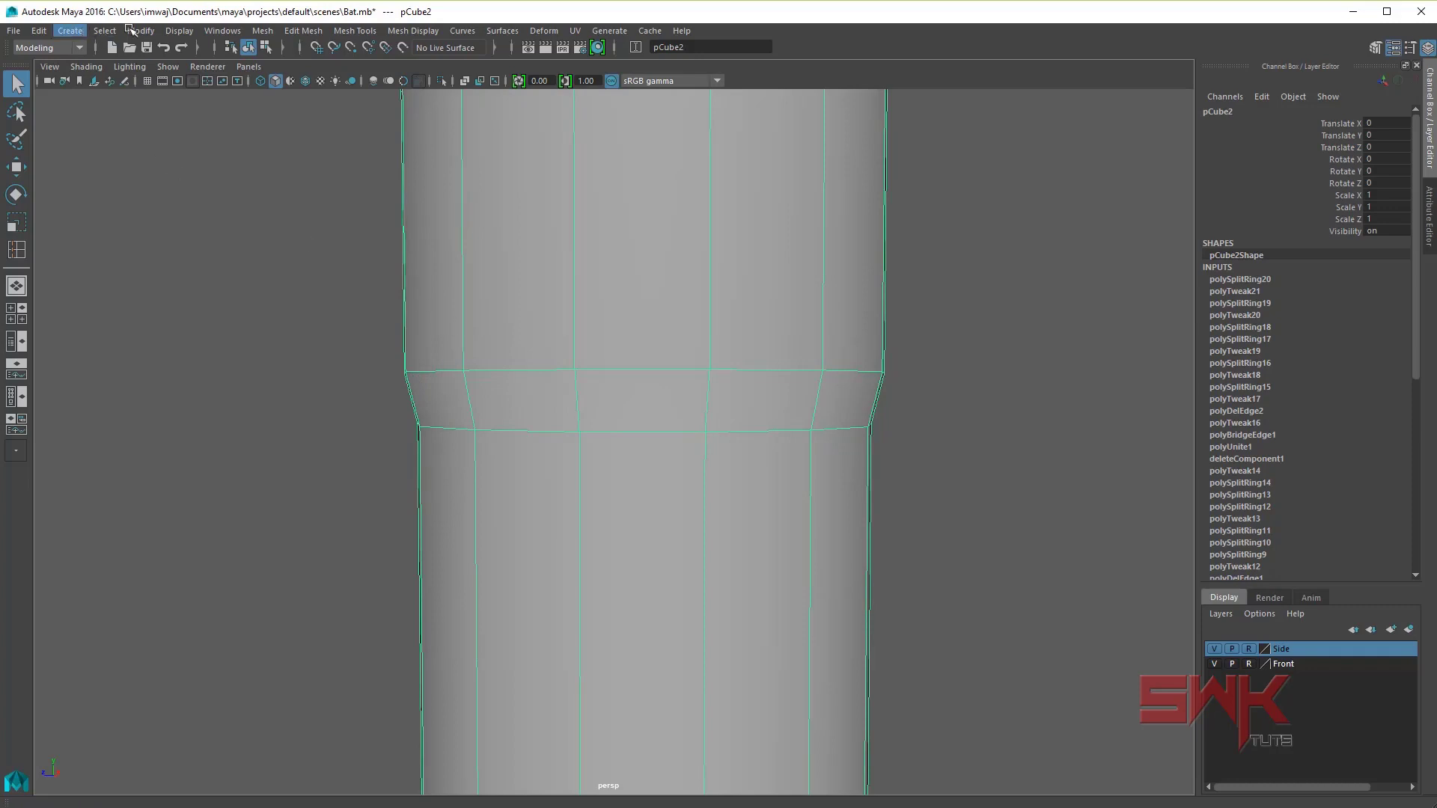
Step: Add tight support edge loops below the cap's flare and at its lower rim
{"action": "left_click", "coordinate": [355, 30]}
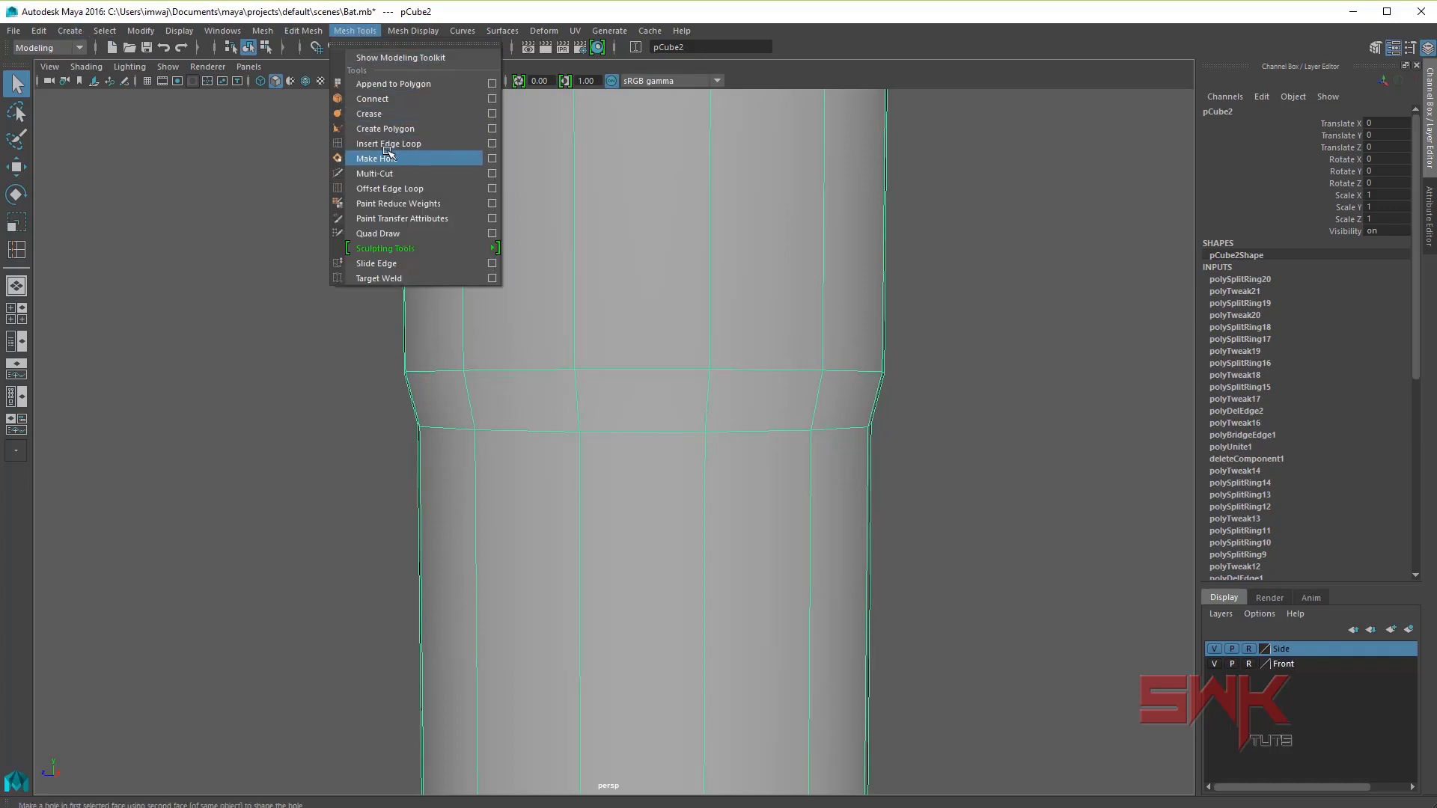
{"action": "left_click", "coordinate": [387, 143]}
{"action": "left_click", "coordinate": [476, 441]}
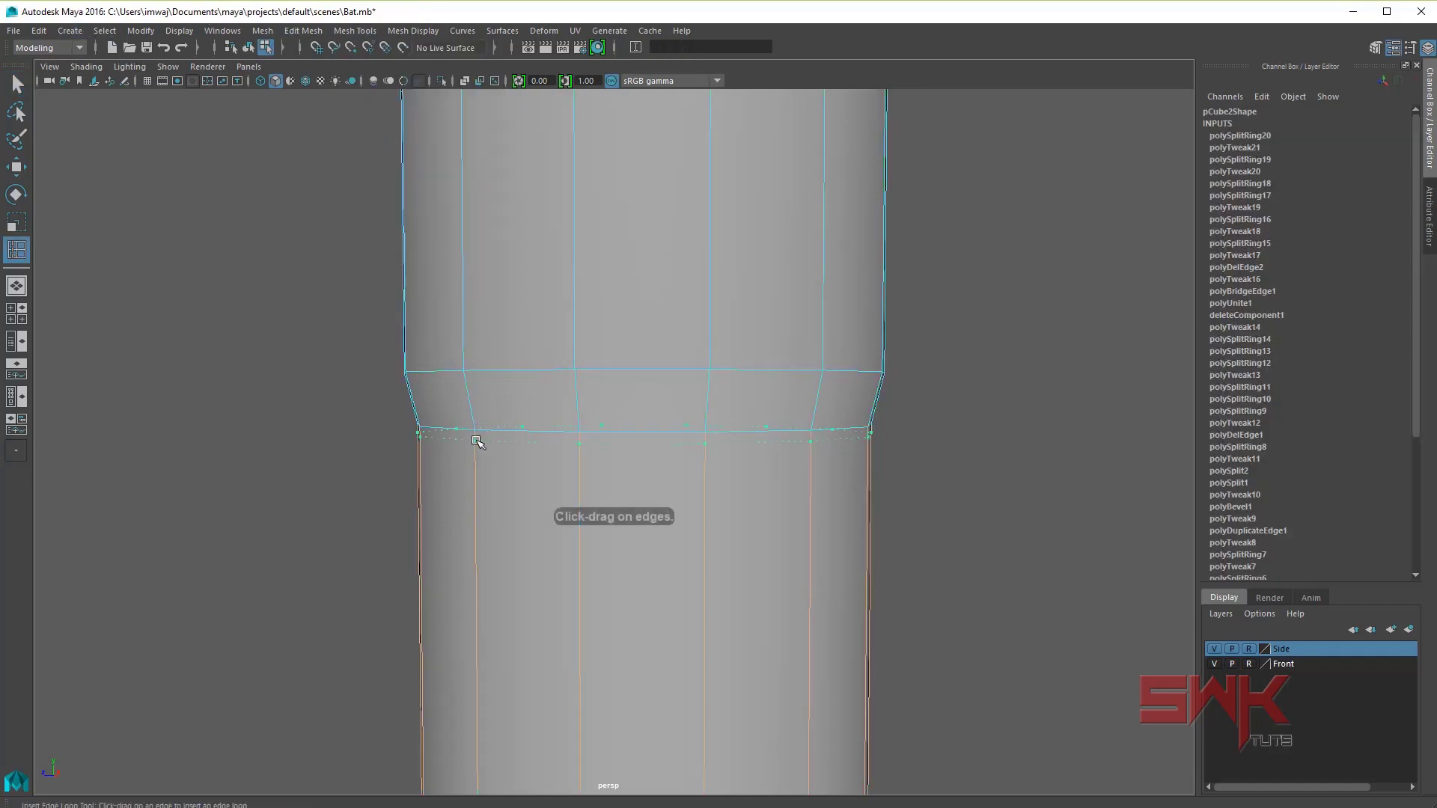
{"action": "left_click", "coordinate": [460, 365]}
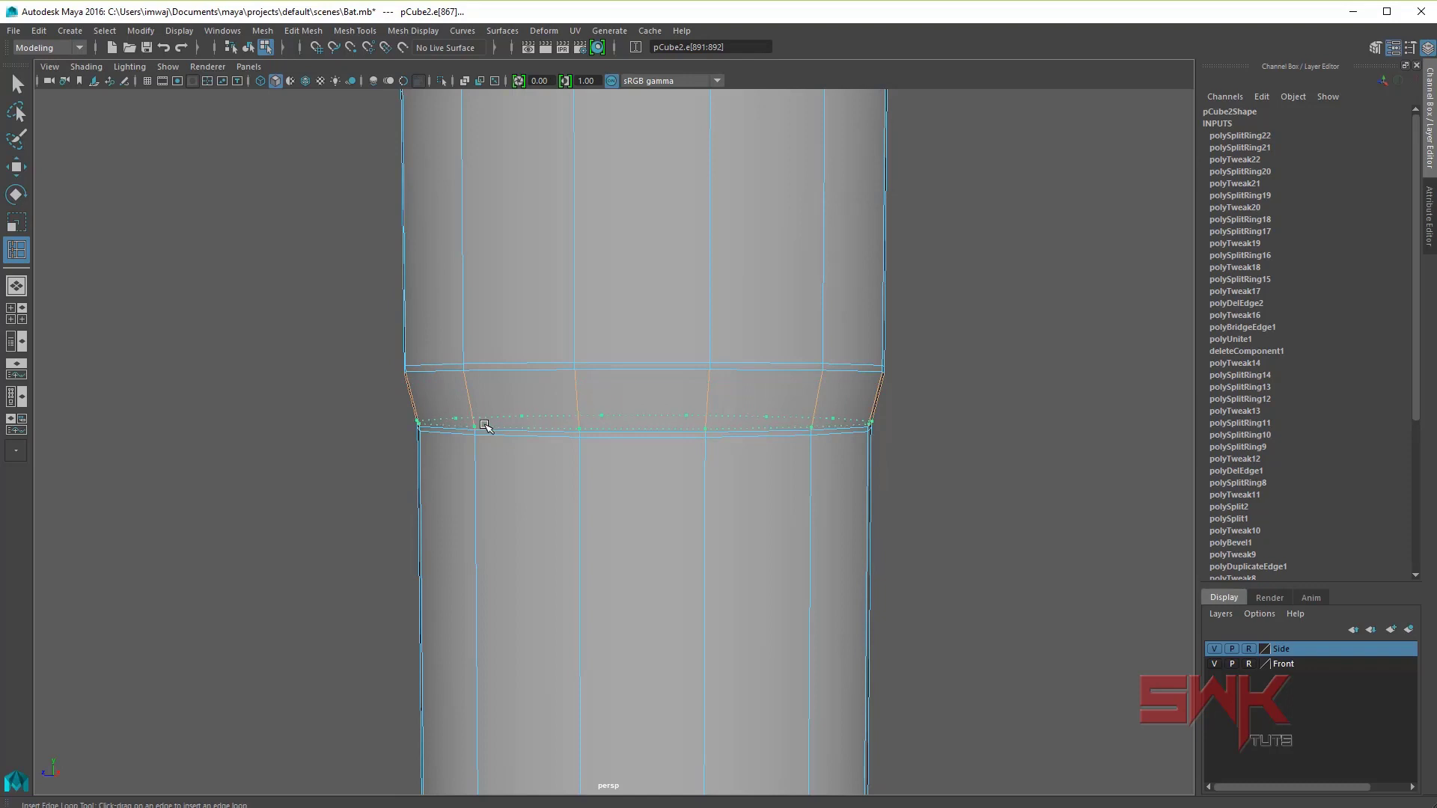
{"action": "left_click_drag", "start_coordinate": [622, 305], "coordinate": [489, 309], "text": "alt"}
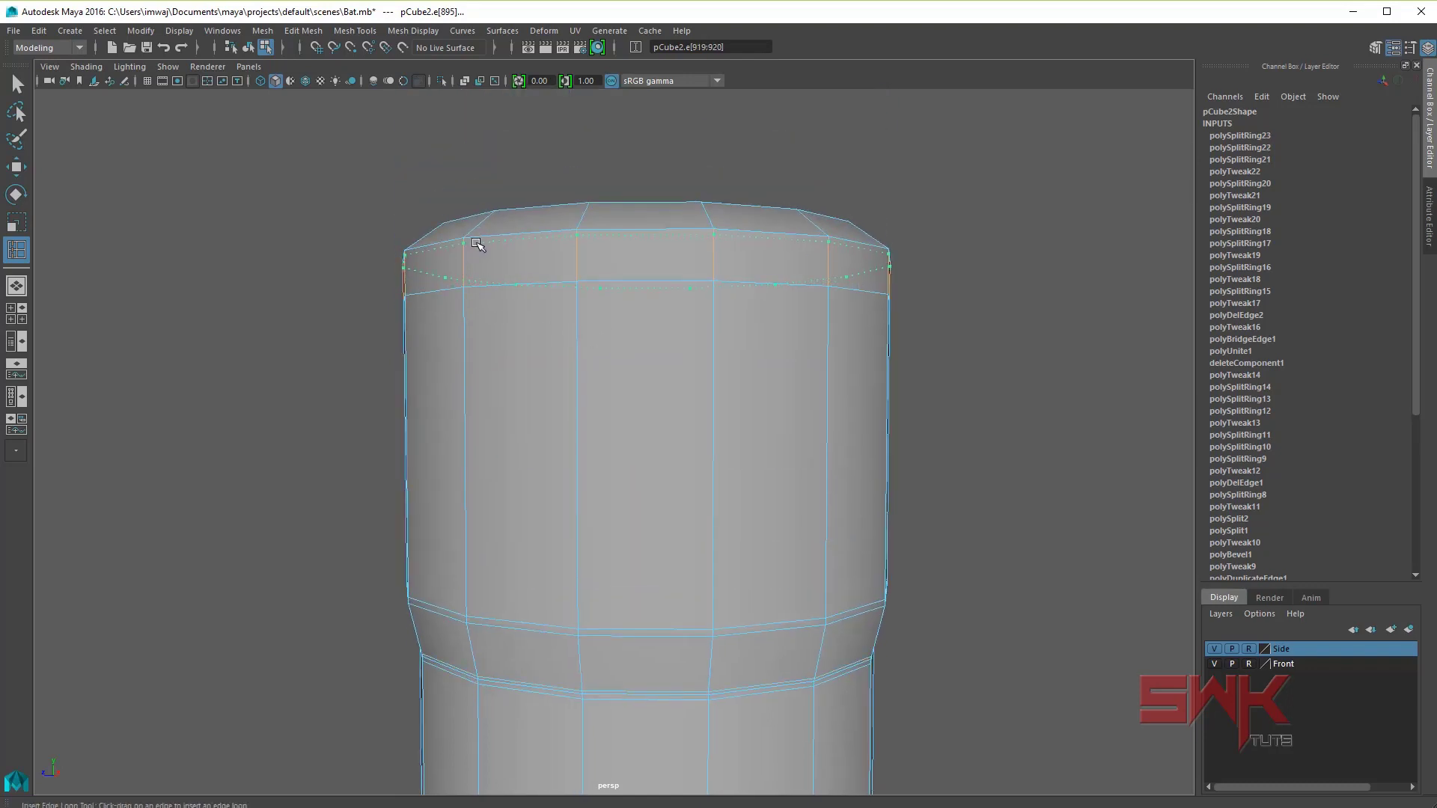
Step: Add a support loop just under the cap's top rim and return pCube2 to object mode
{"action": "left_click", "coordinate": [477, 244]}
{"action": "scroll", "coordinate": [579, 321], "scroll_direction": "down", "scroll_amount": 3}
{"action": "left_click_drag", "start_coordinate": [517, 330], "coordinate": [593, 534], "text": "alt"}
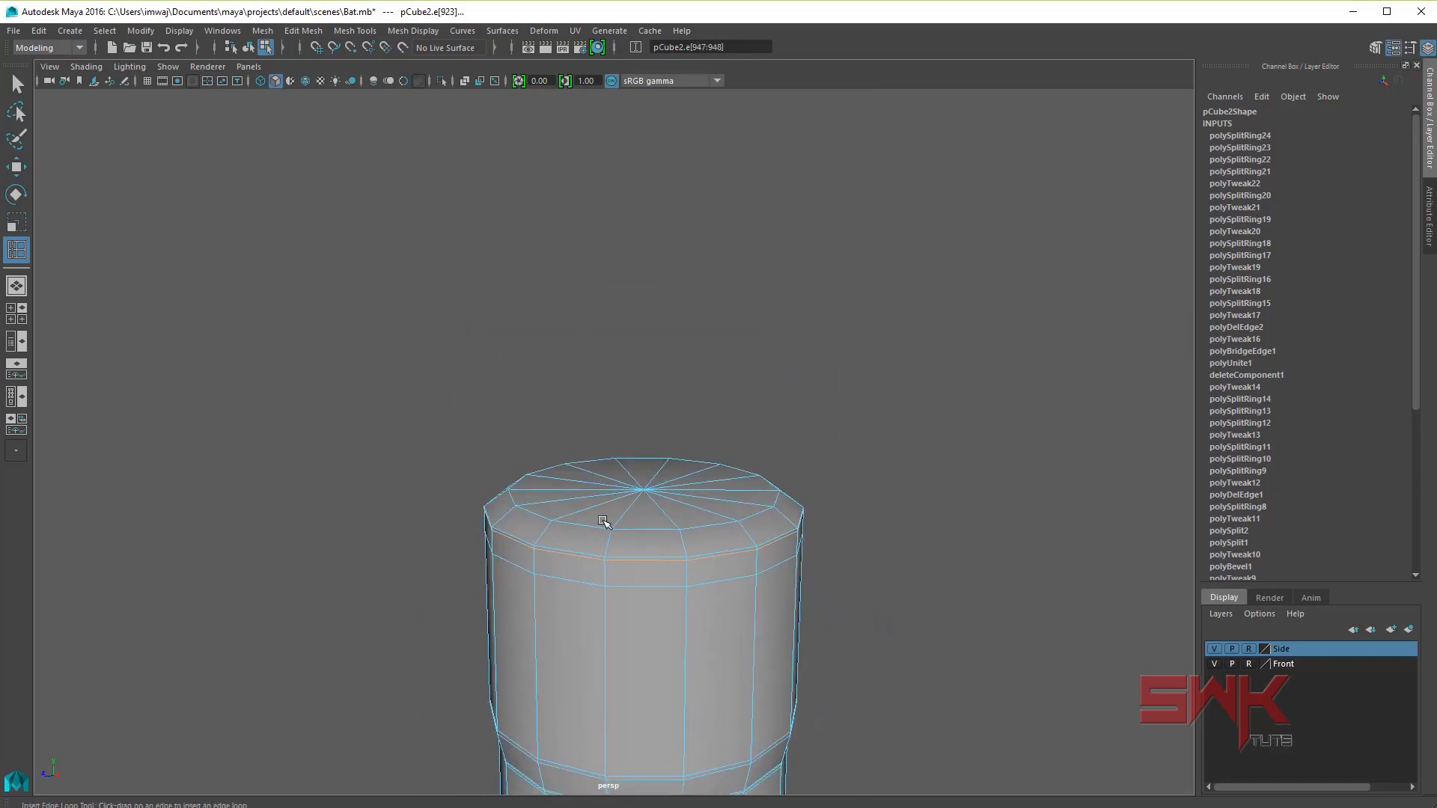
{"action": "key", "text": "q"}
{"action": "left_click_drag", "start_coordinate": [603, 521], "coordinate": [620, 427], "text": "alt"}
{"action": "scroll", "coordinate": [588, 458], "scroll_direction": "up", "scroll_amount": 5}
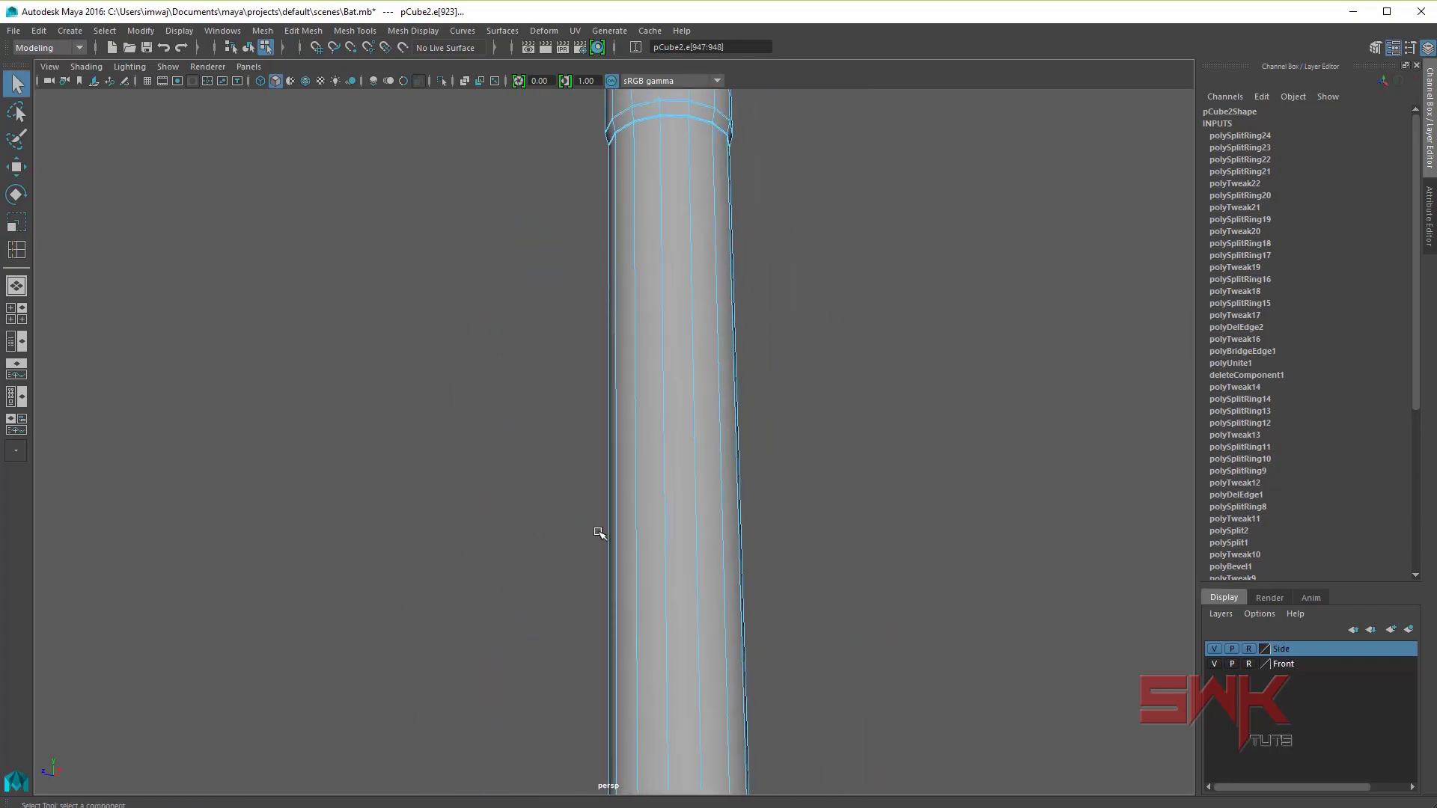
{"action": "scroll", "coordinate": [636, 479], "scroll_direction": "down", "scroll_amount": 3}
{"action": "key", "text": "F8"}
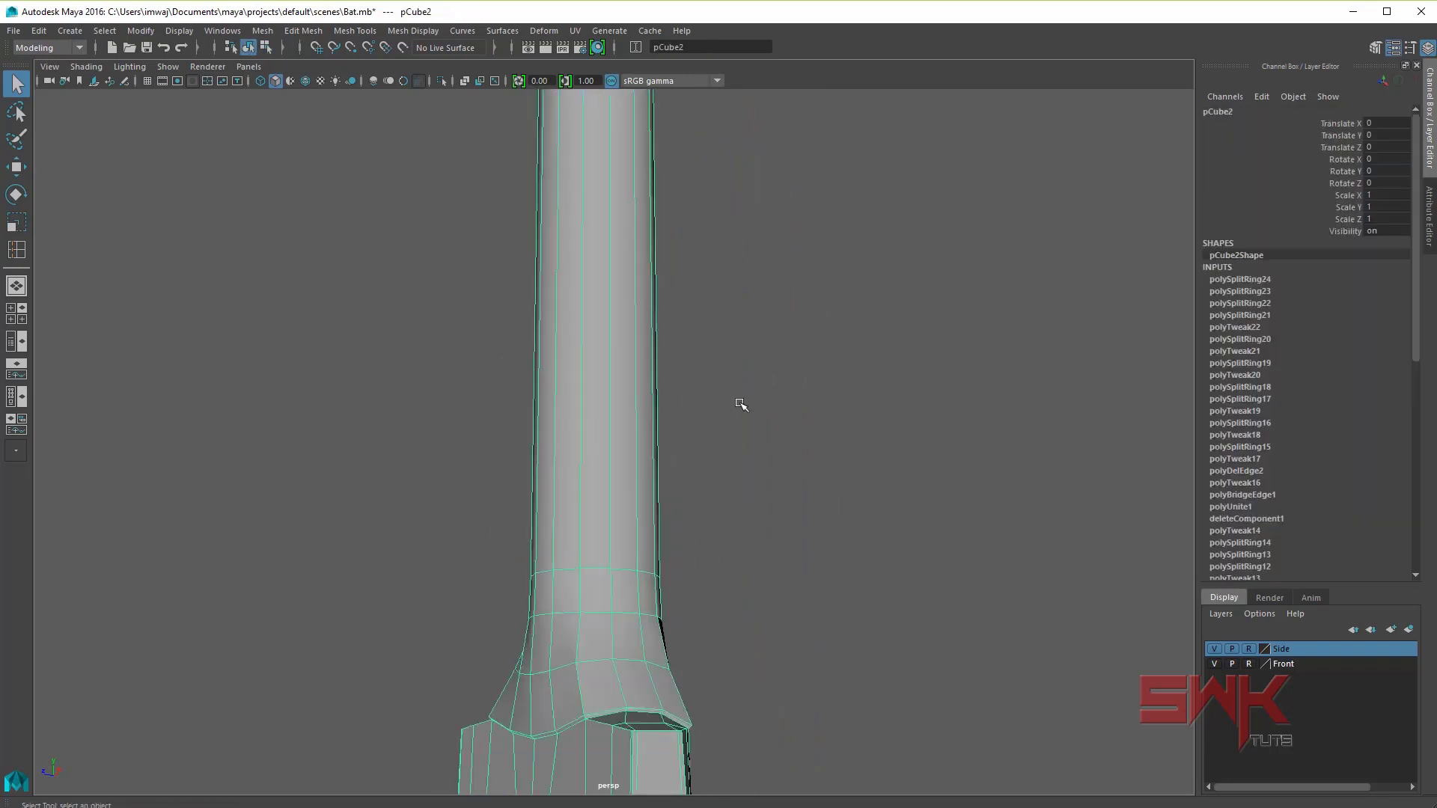
Step: Select the bat and toggle the smooth preview on and off to check the shoulder
{"action": "left_click", "coordinate": [756, 415]}
{"action": "mouse_move", "coordinate": [764, 417]}
{"action": "left_mouse_down", "text": "alt"}
{"action": "mouse_move", "coordinate": [879, 504]}
{"action": "mouse_move", "coordinate": [709, 581]}
{"action": "mouse_move", "coordinate": [722, 395]}
{"action": "mouse_move", "coordinate": [798, 404]}
{"action": "left_mouse_up", "text": "alt"}
{"action": "scroll", "coordinate": [679, 402], "scroll_direction": "up", "scroll_amount": 3}
{"action": "left_click", "coordinate": [679, 402]}
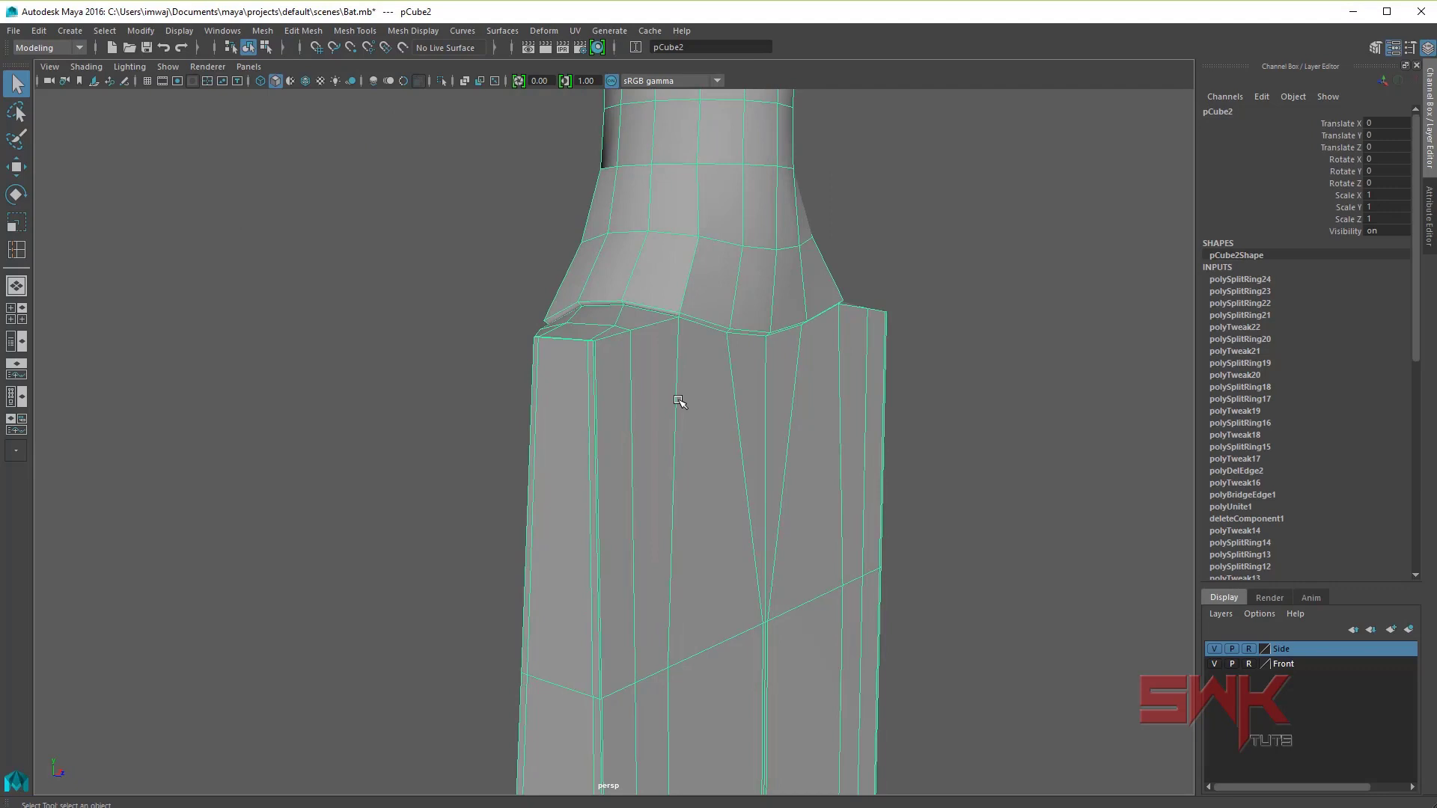
{"action": "key", "text": "3"}
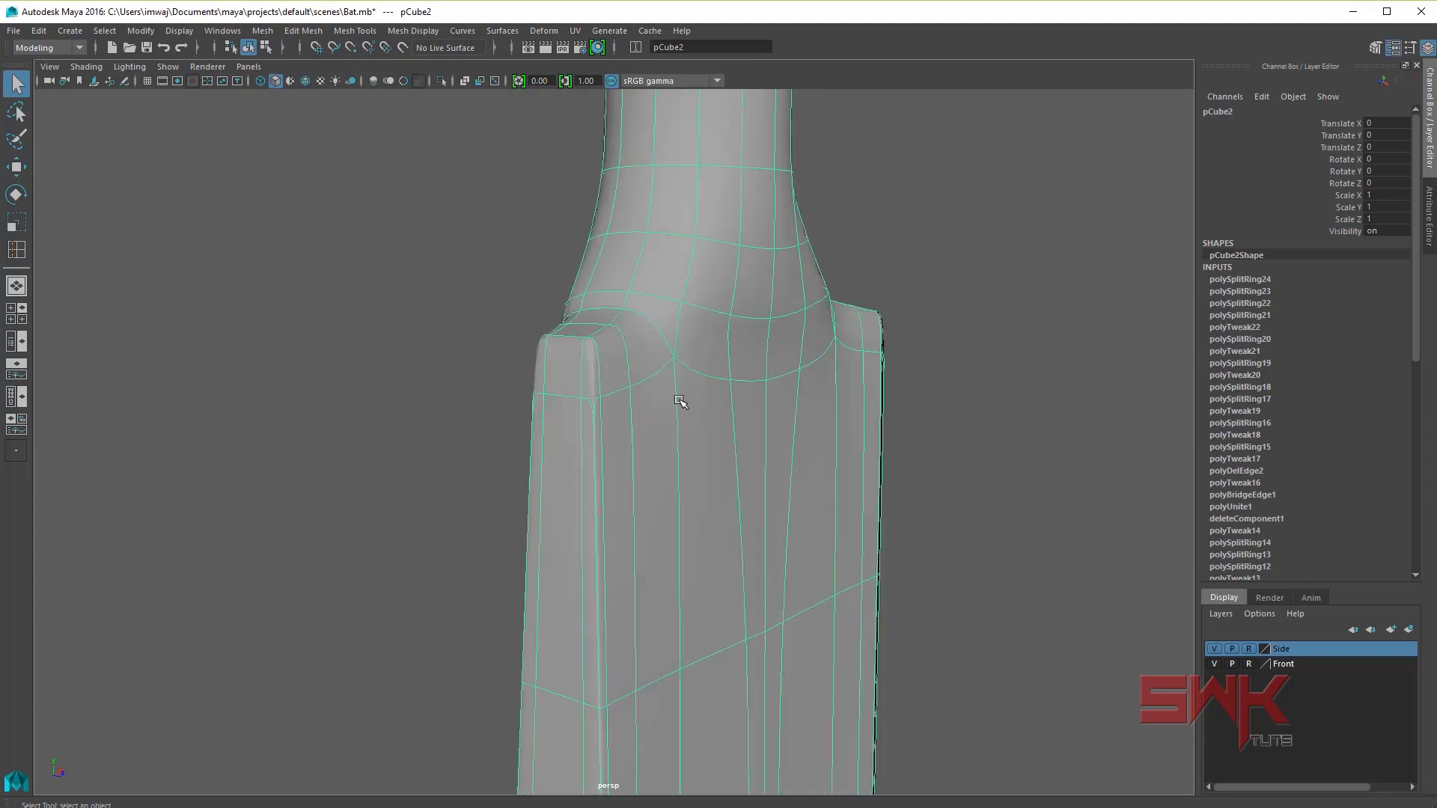
{"action": "key", "text": "1"}
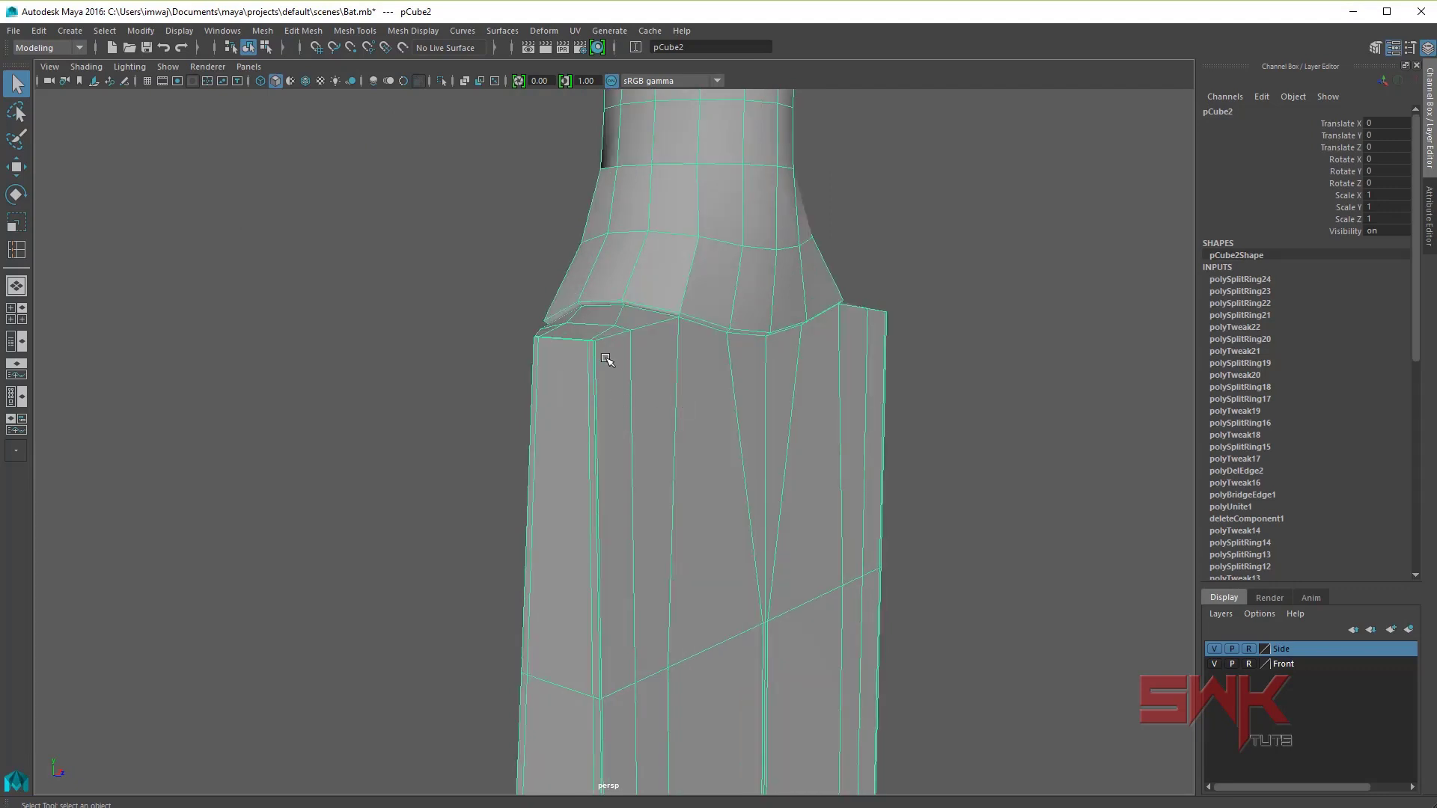
Step: Add a support edge loop across the blade just below the shoulder
{"action": "left_click", "coordinate": [304, 31]}
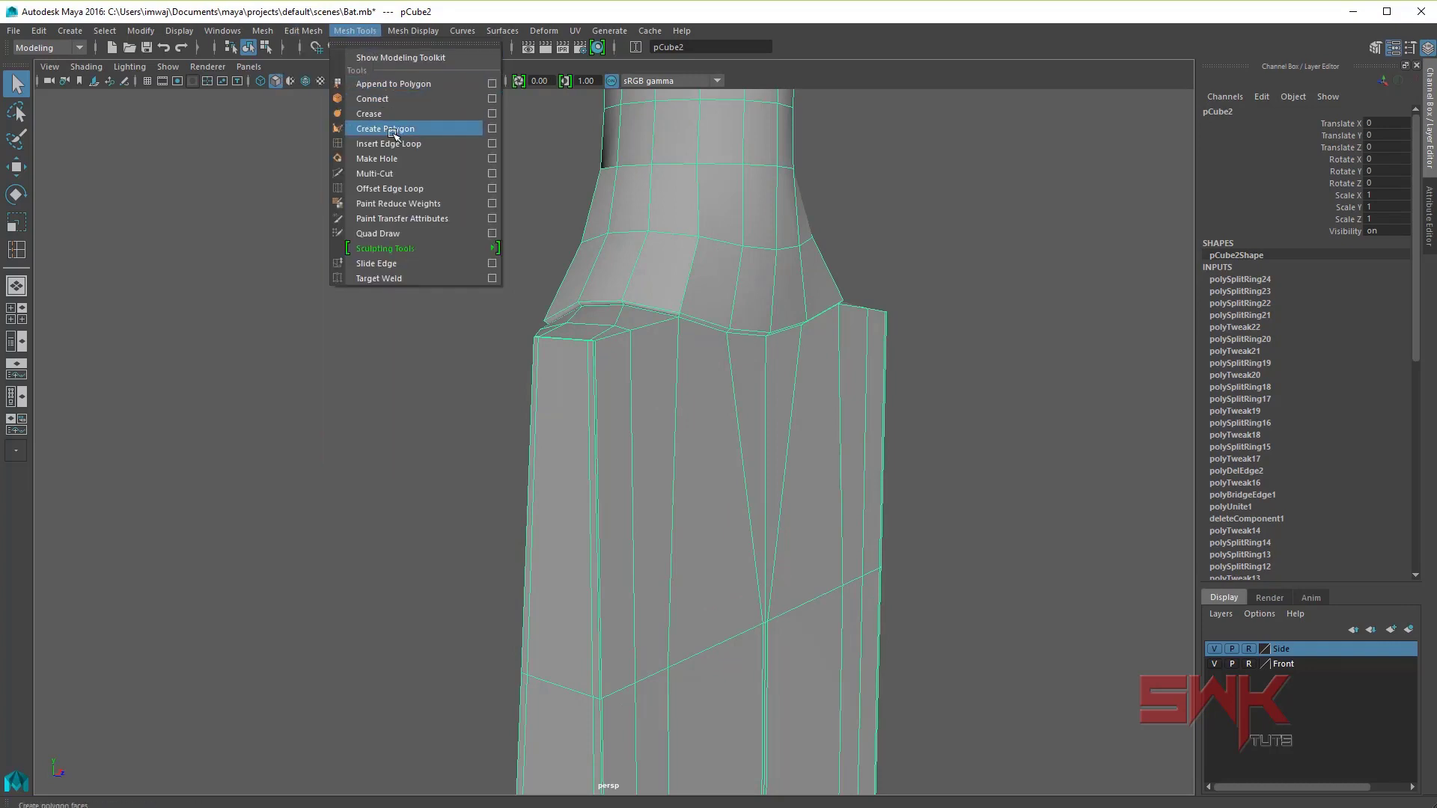
{"action": "left_click", "coordinate": [391, 143]}
{"action": "left_click", "coordinate": [592, 361]}
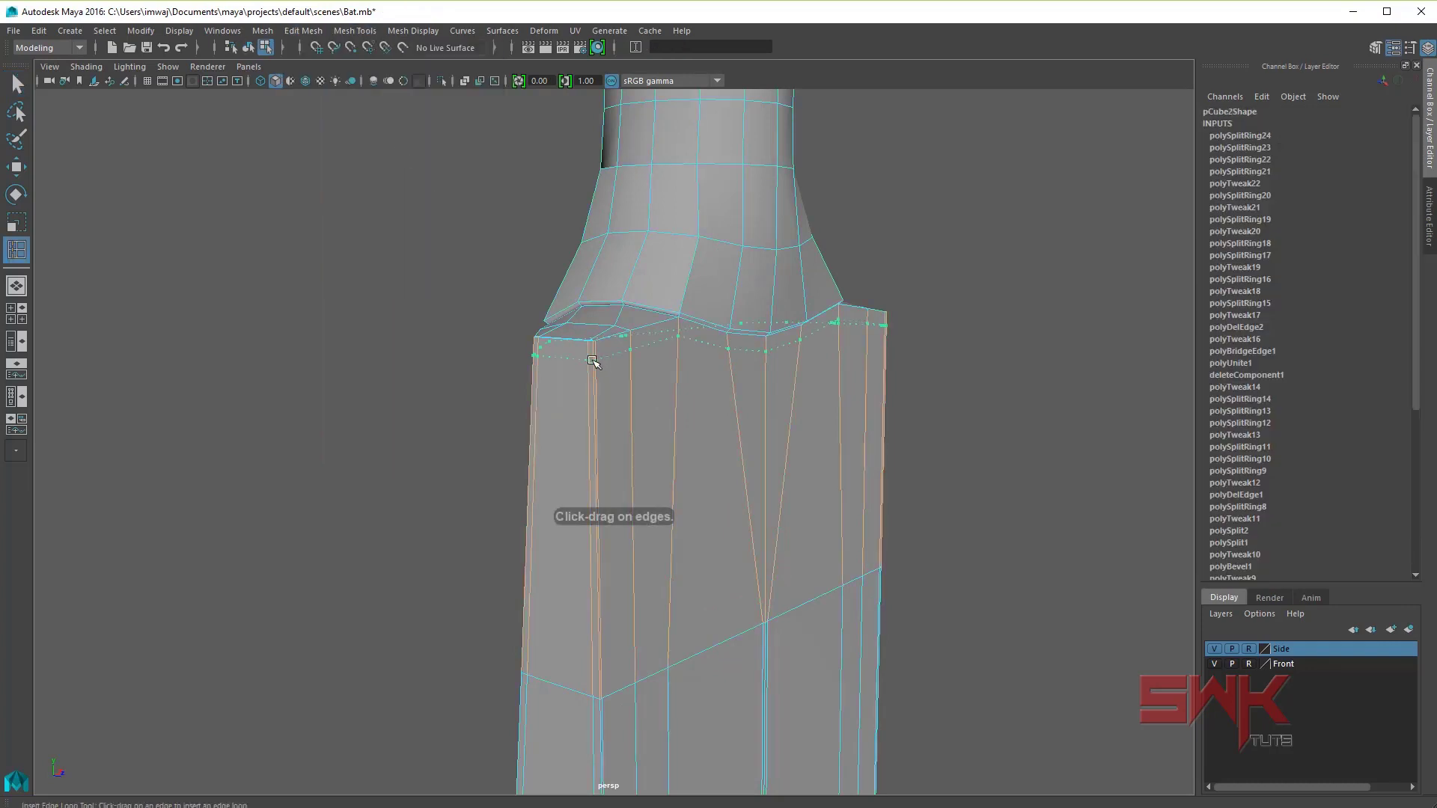
{"action": "left_click", "coordinate": [599, 348]}
{"action": "key", "text": "q"}
{"action": "right_click_drag", "start_coordinate": [673, 353], "coordinate": [726, 316]}
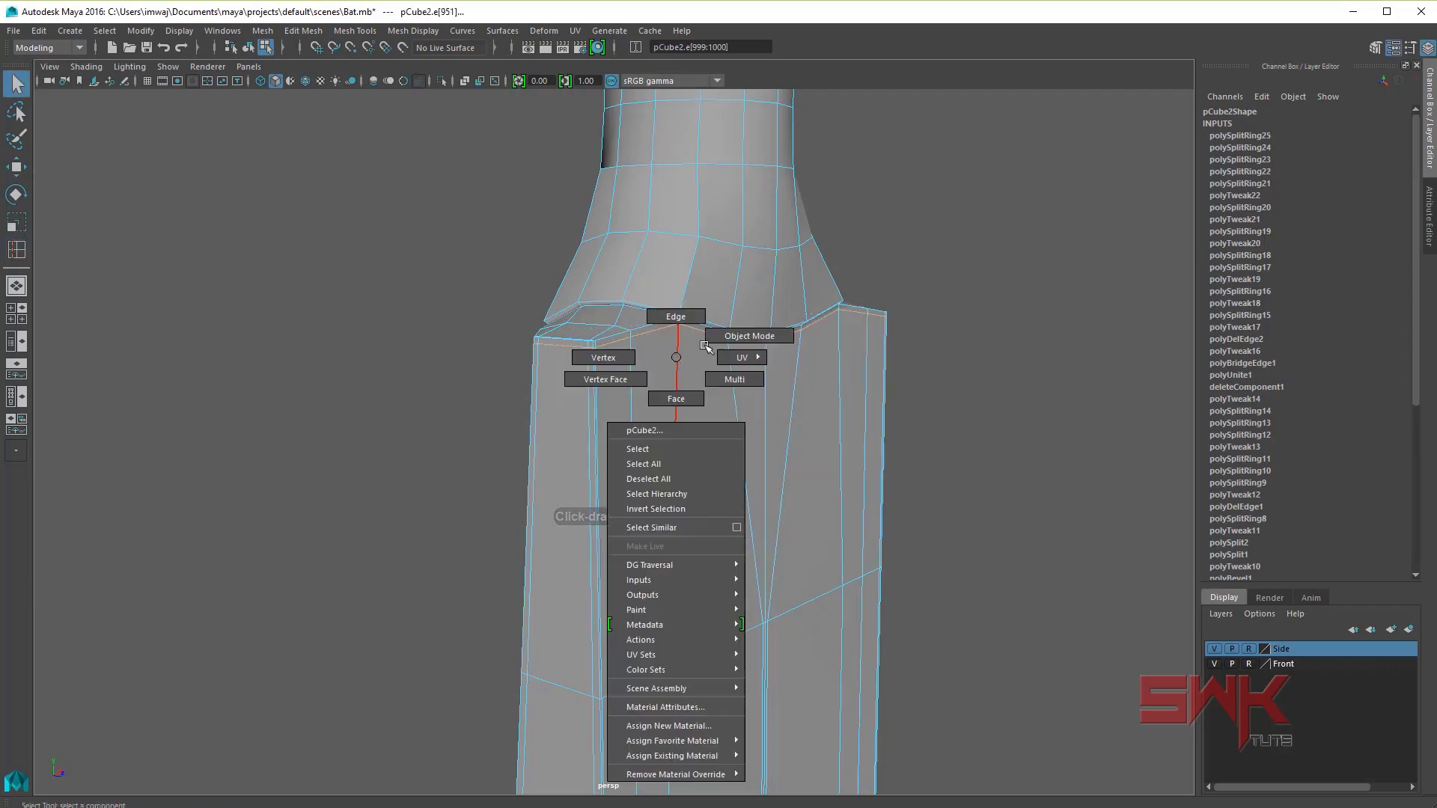
{"action": "key", "text": "F8"}
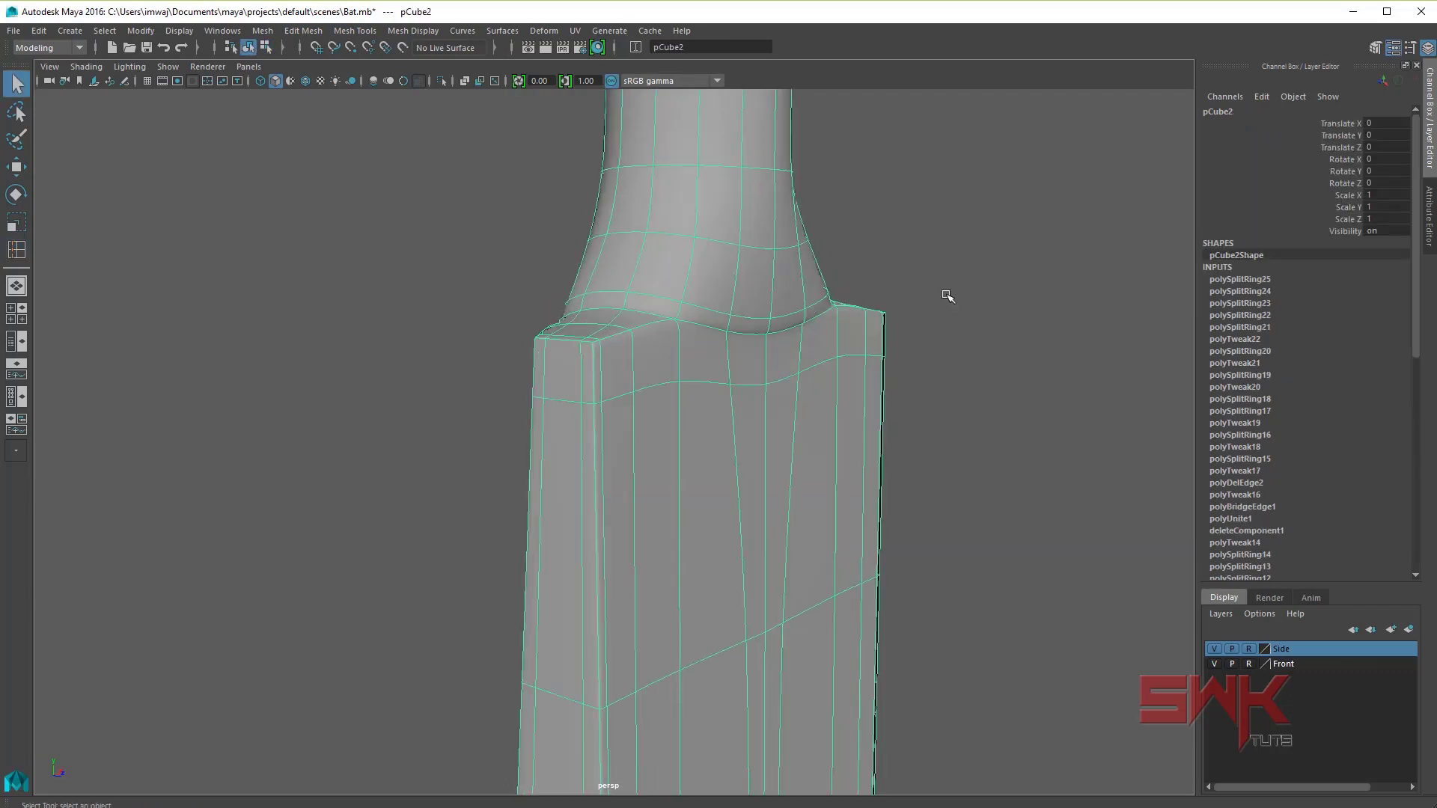
Step: In low-poly display, add a support loop along the shoulder's side edge
{"action": "left_click", "coordinate": [946, 294]}
{"action": "mouse_move", "coordinate": [955, 334]}
{"action": "left_mouse_down", "text": "alt"}
{"action": "mouse_move", "coordinate": [950, 314]}
{"action": "mouse_move", "coordinate": [828, 347]}
{"action": "mouse_move", "coordinate": [991, 340]}
{"action": "left_mouse_up", "text": "alt"}
{"action": "left_click", "coordinate": [801, 270]}
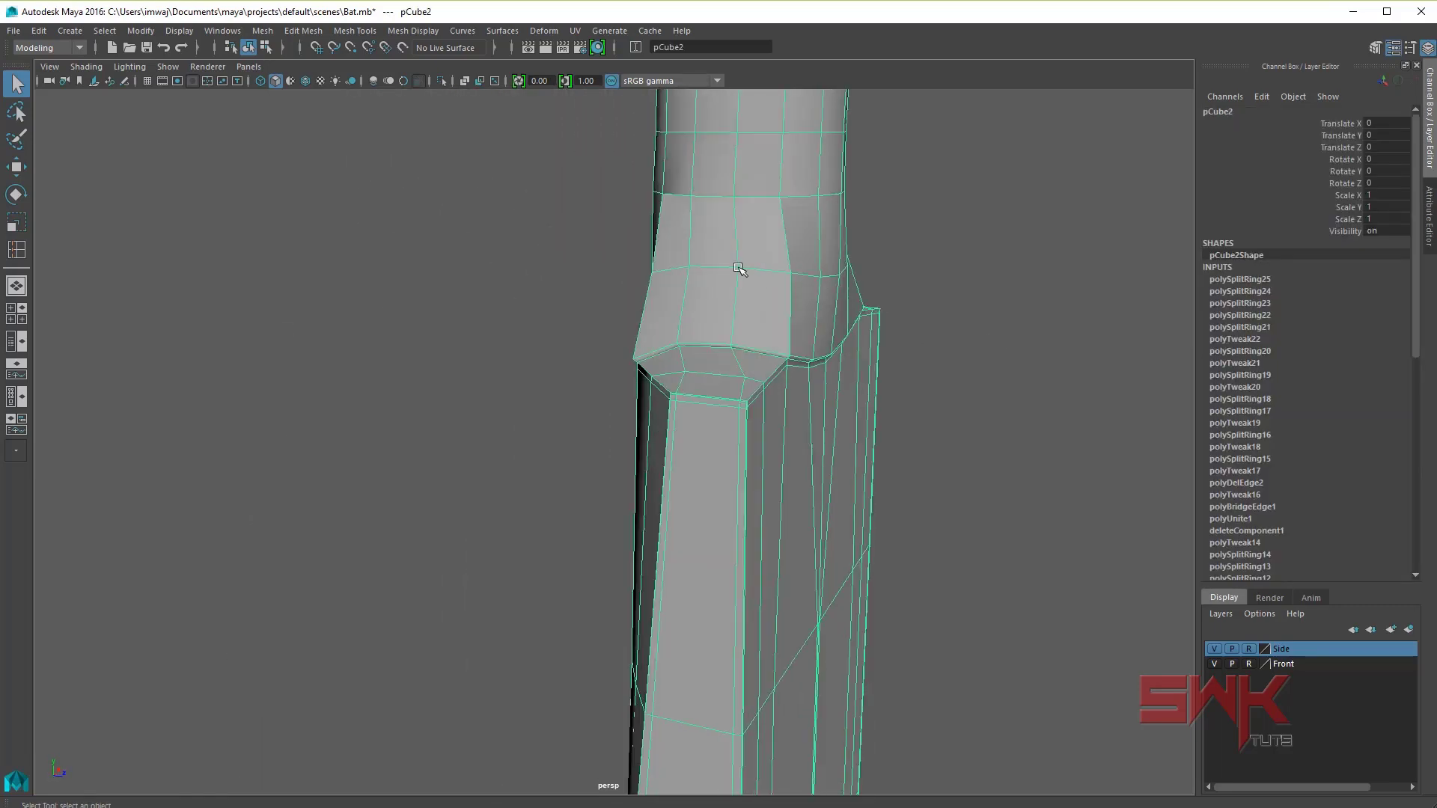
{"action": "key", "text": "1"}
{"action": "right_click_drag", "start_coordinate": [763, 282], "coordinate": [754, 321], "text": "shift"}
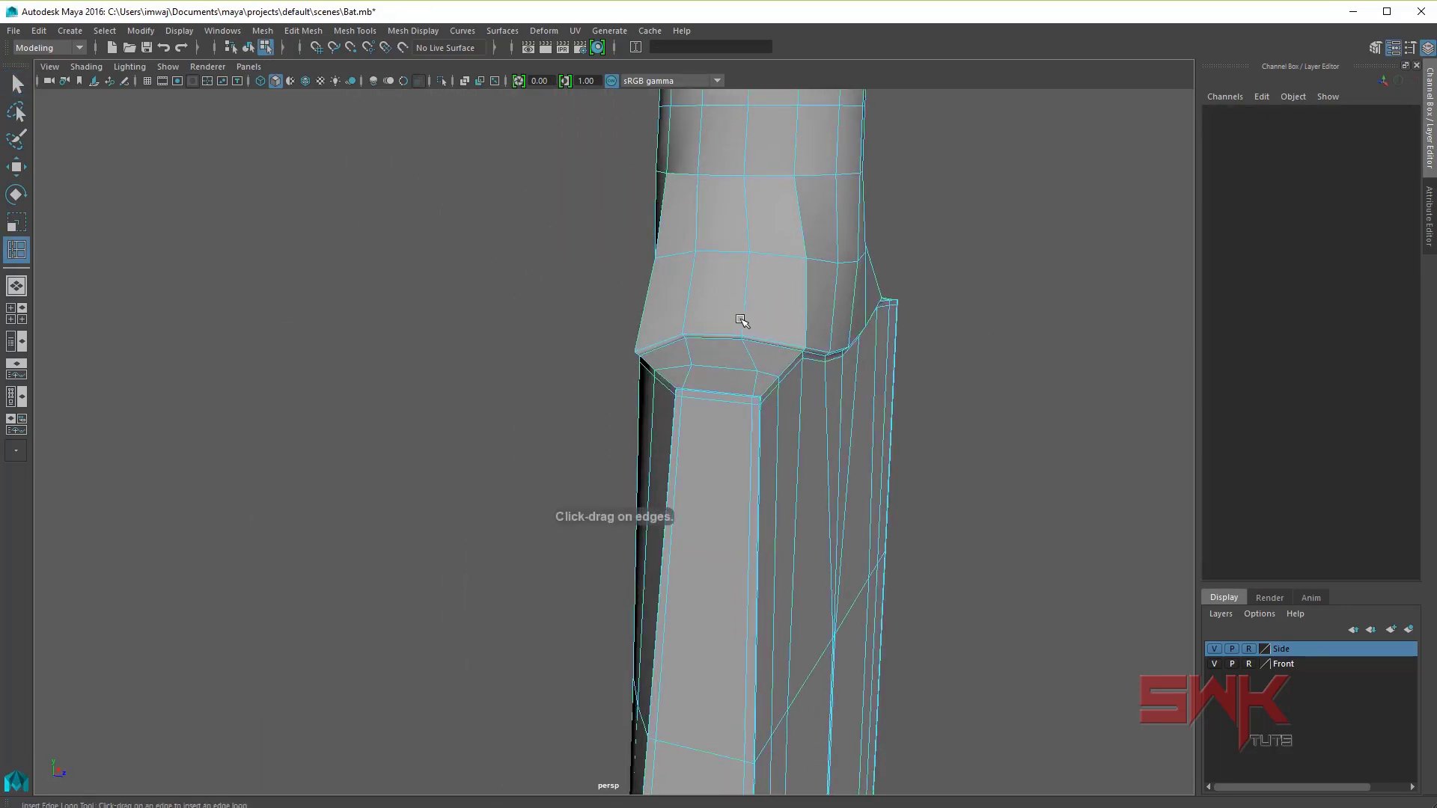
{"action": "left_click", "coordinate": [733, 332]}
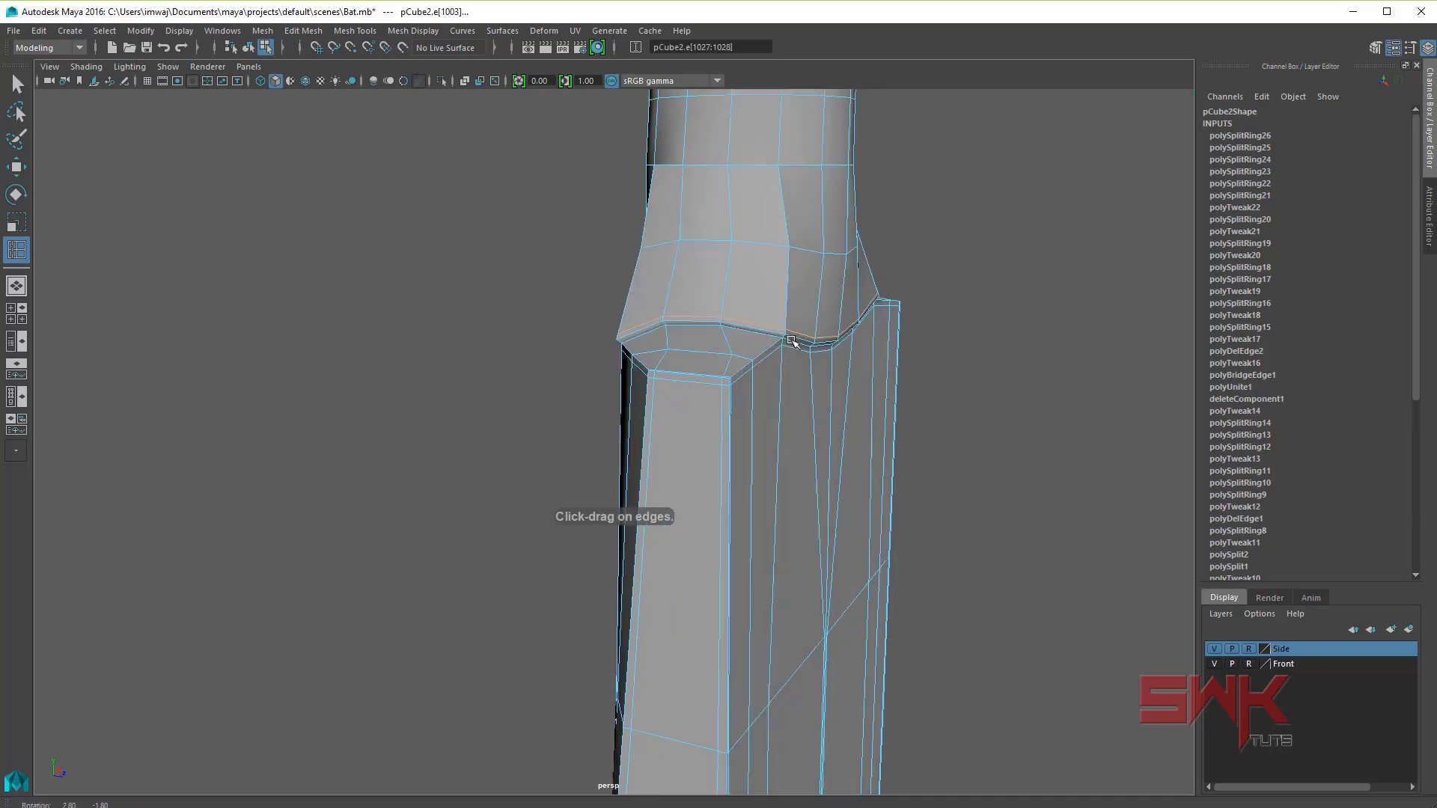
Step: Return the bat to object mode and preview it smoothed
{"action": "scroll", "coordinate": [733, 332], "scroll_direction": "up", "scroll_amount": 5}
{"action": "key", "text": "q"}
{"action": "right_click_drag", "start_coordinate": [718, 334], "coordinate": [774, 327]}
{"action": "key", "text": "F8"}
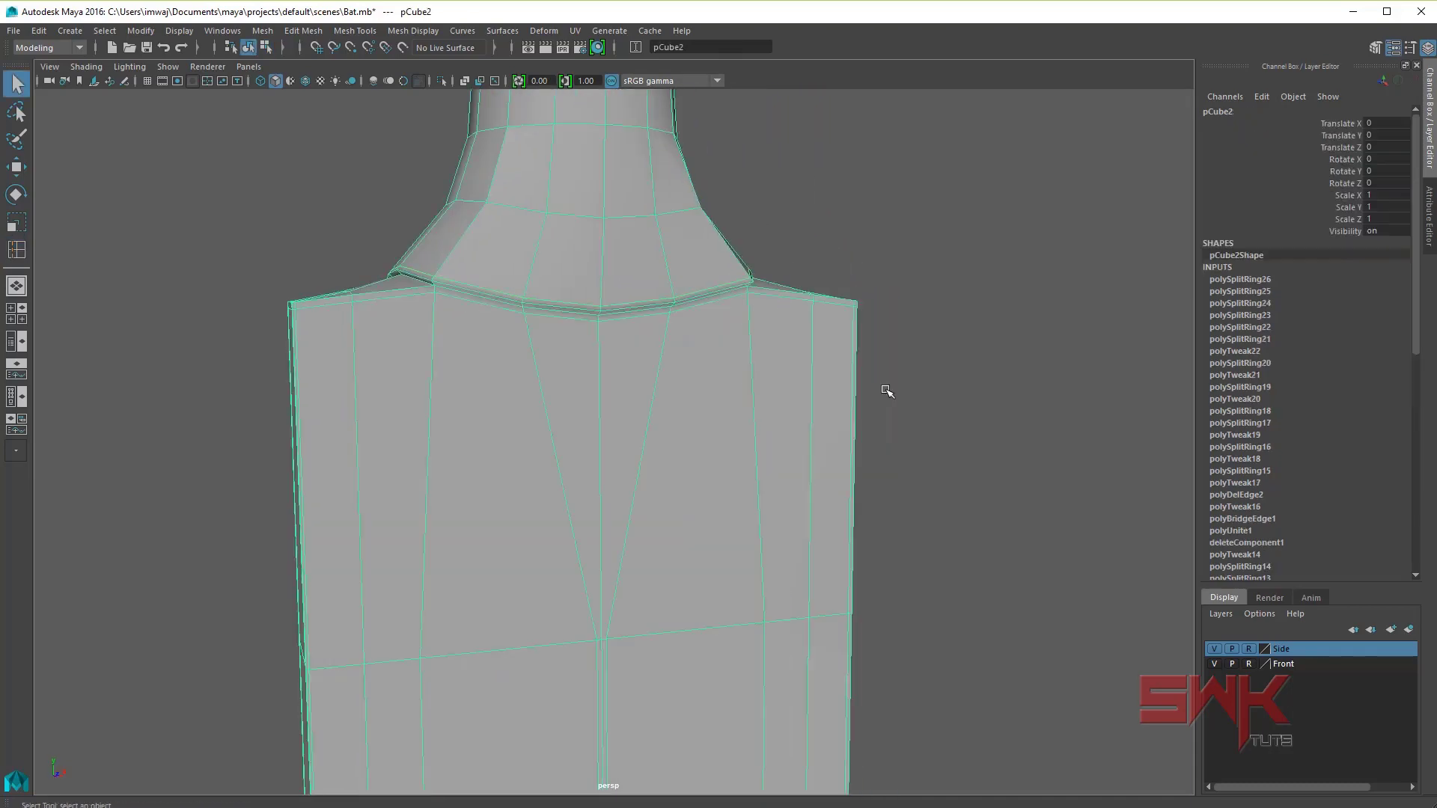
{"action": "key", "text": "3"}
{"action": "left_click", "coordinate": [849, 404]}
{"action": "scroll", "coordinate": [893, 463], "scroll_direction": "down", "scroll_amount": 3}
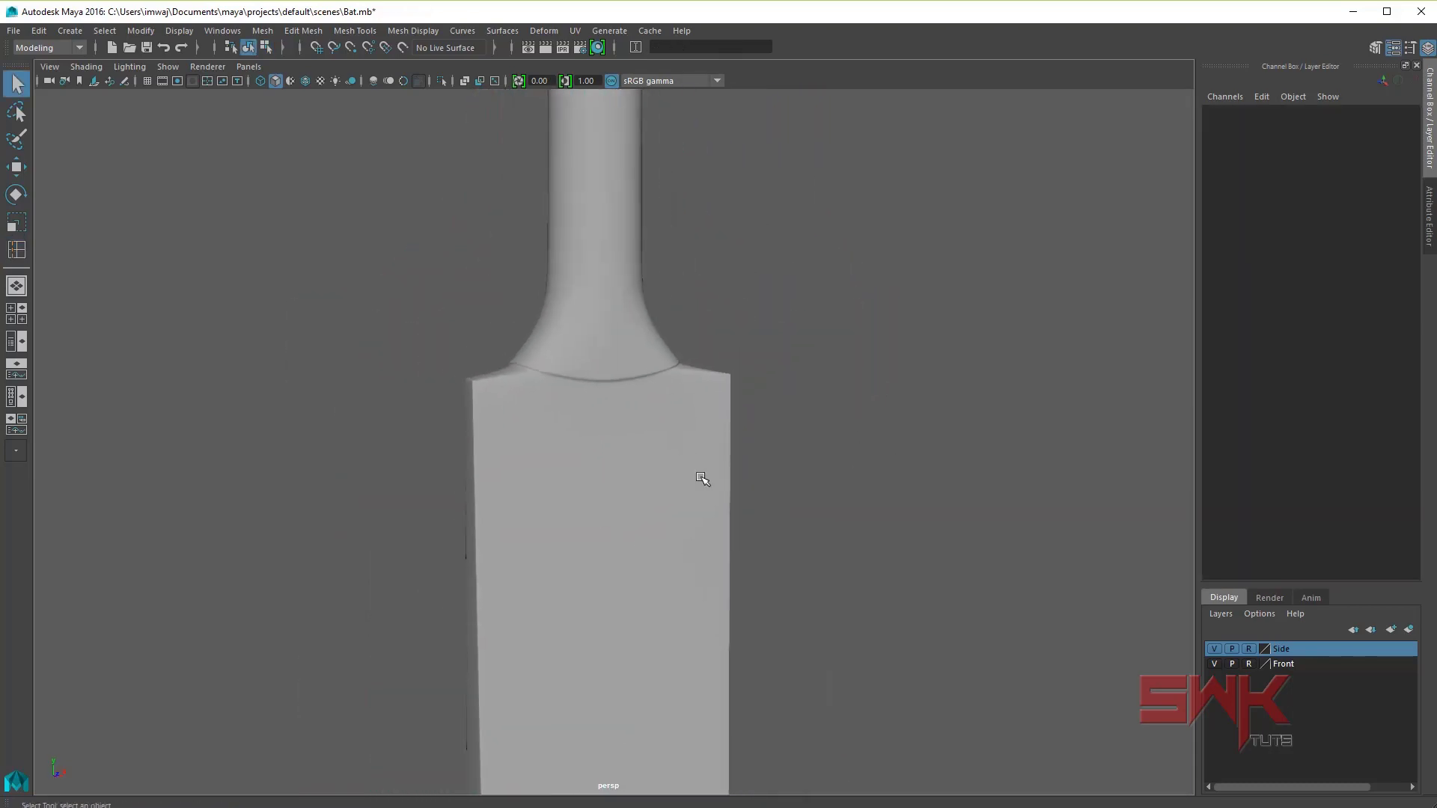
{"action": "mouse_move", "coordinate": [702, 477]}
{"action": "left_mouse_down", "text": "alt"}
{"action": "mouse_move", "coordinate": [497, 430]}
{"action": "mouse_move", "coordinate": [795, 452]}
{"action": "mouse_move", "coordinate": [642, 357]}
{"action": "mouse_move", "coordinate": [785, 288]}
{"action": "mouse_move", "coordinate": [808, 397]}
{"action": "mouse_move", "coordinate": [1007, 412]}
{"action": "mouse_move", "coordinate": [789, 455]}
{"action": "mouse_move", "coordinate": [731, 491]}
{"action": "mouse_move", "coordinate": [497, 488]}
{"action": "mouse_move", "coordinate": [679, 491]}
{"action": "mouse_move", "coordinate": [811, 410]}
{"action": "mouse_move", "coordinate": [770, 388]}
{"action": "mouse_move", "coordinate": [674, 391]}
{"action": "mouse_move", "coordinate": [606, 508]}
{"action": "left_mouse_up", "text": "alt"}
{"action": "left_click", "coordinate": [606, 507]}
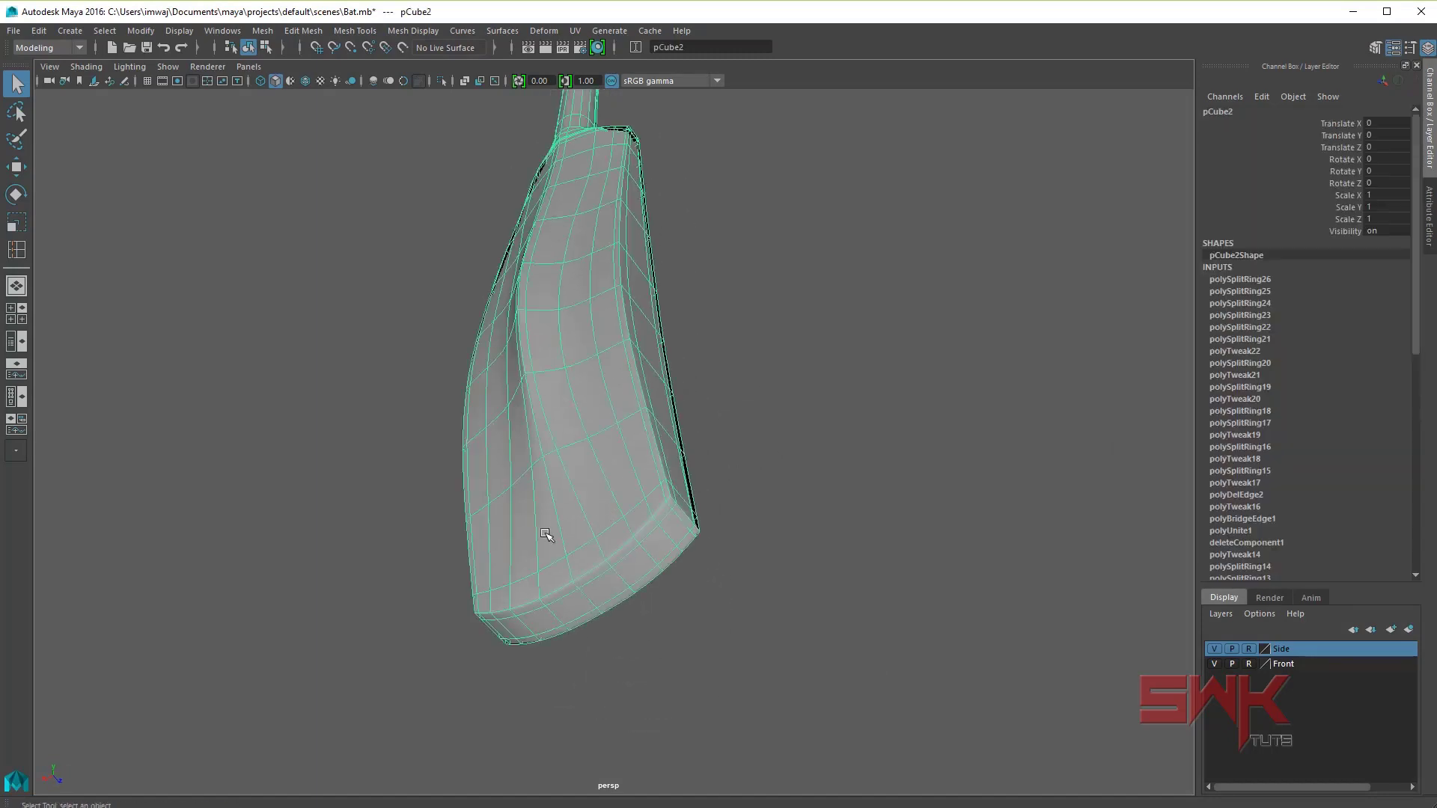
{"action": "scroll", "coordinate": [587, 552], "scroll_direction": "up", "scroll_amount": 1}
{"action": "scroll", "coordinate": [613, 507], "scroll_direction": "up", "scroll_amount": 2}
{"action": "scroll", "coordinate": [621, 510], "scroll_direction": "up", "scroll_amount": 1}
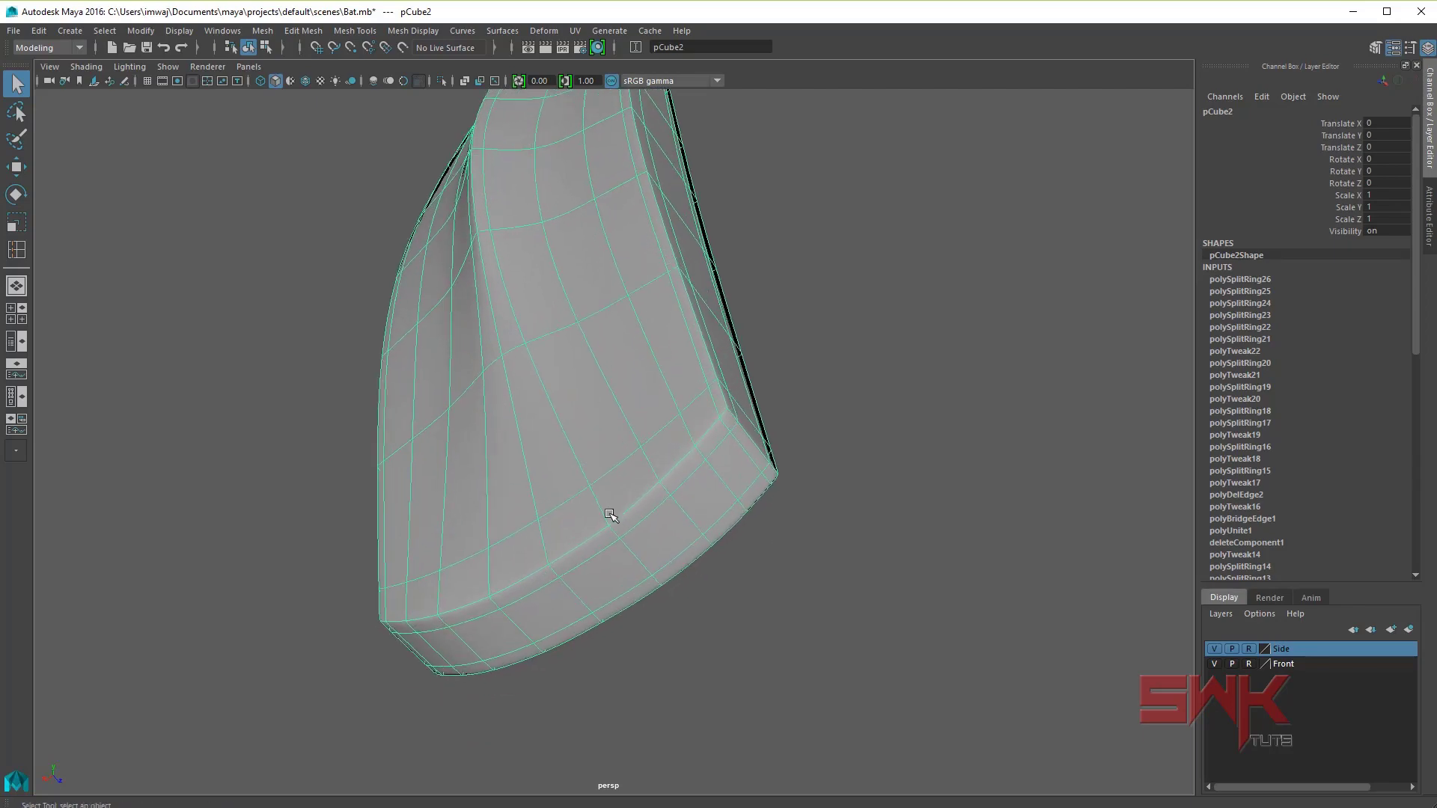
{"action": "mouse_move", "coordinate": [610, 515]}
{"action": "left_mouse_down", "text": "alt"}
{"action": "mouse_move", "coordinate": [603, 481]}
{"action": "mouse_move", "coordinate": [680, 481]}
{"action": "mouse_move", "coordinate": [642, 474]}
{"action": "mouse_move", "coordinate": [675, 485]}
{"action": "mouse_move", "coordinate": [656, 466]}
{"action": "left_mouse_up", "text": "alt"}
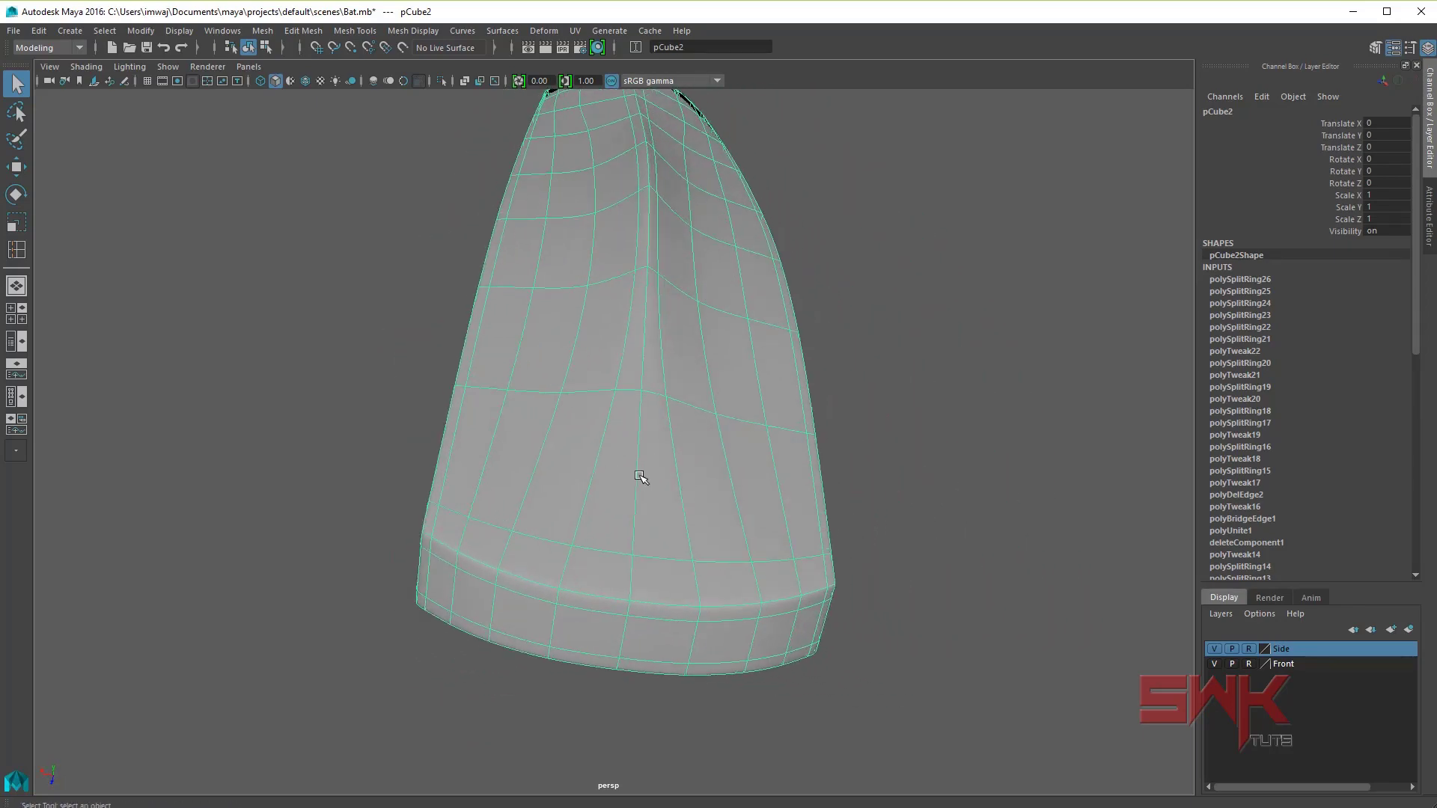
{"action": "scroll", "coordinate": [613, 361], "scroll_direction": "down", "scroll_amount": 1}
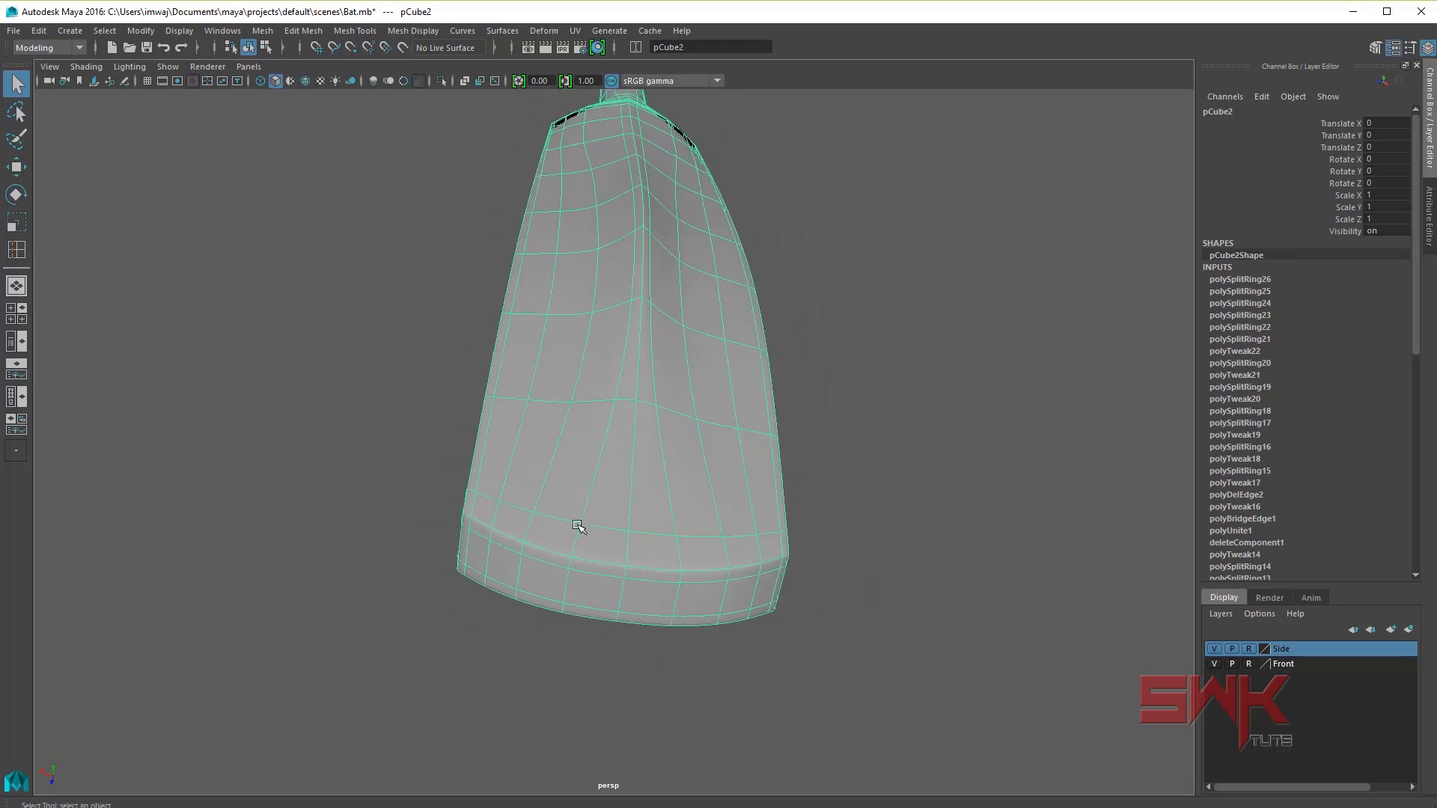
{"action": "left_click", "coordinate": [857, 412]}
{"action": "left_click_drag", "start_coordinate": [833, 439], "coordinate": [809, 444], "text": "alt"}
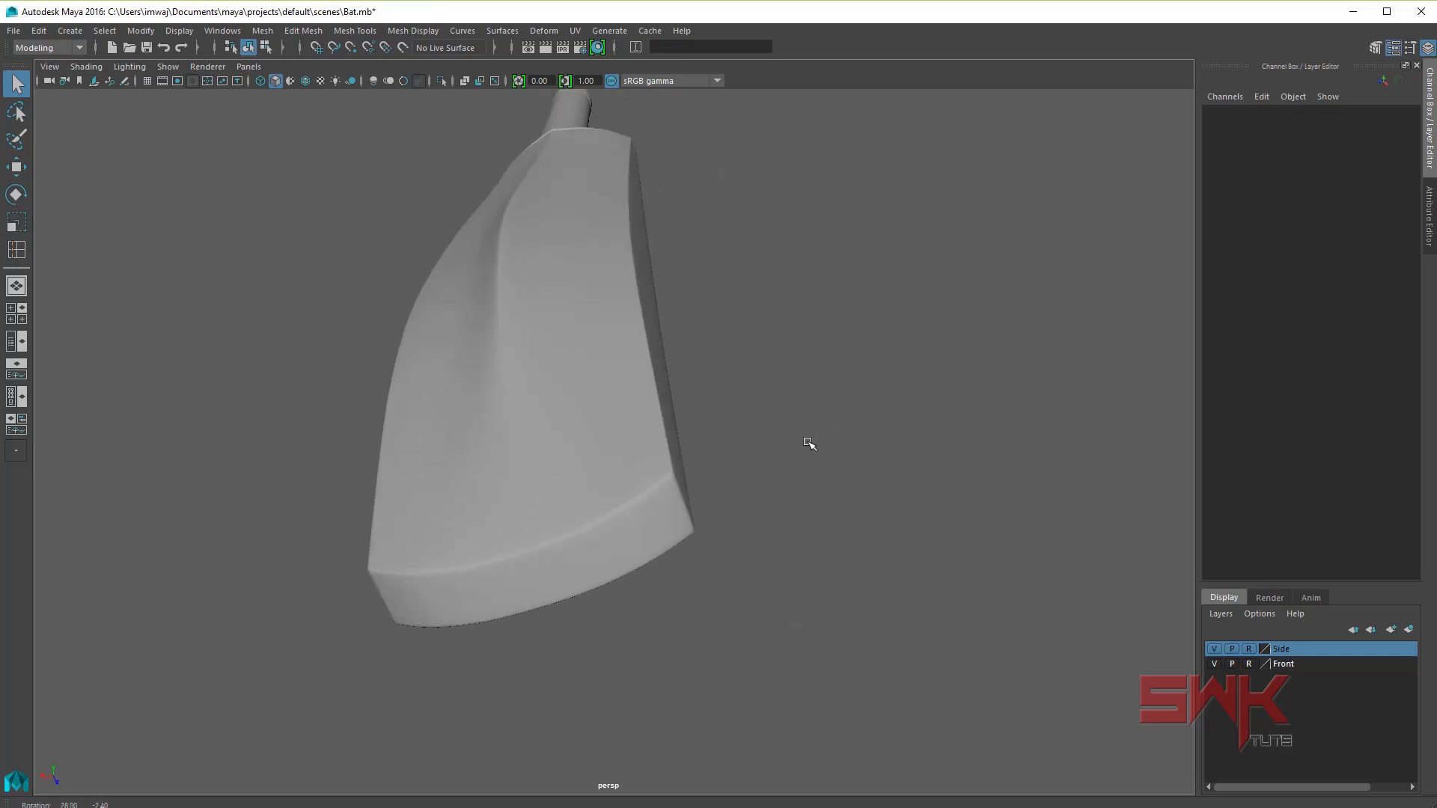
{"action": "left_click", "coordinate": [515, 332]}
{"action": "left_click", "coordinate": [804, 310]}
{"action": "mouse_move", "coordinate": [824, 285]}
{"action": "left_mouse_down", "text": "alt"}
{"action": "mouse_move", "coordinate": [837, 308]}
{"action": "mouse_move", "coordinate": [953, 334]}
{"action": "mouse_move", "coordinate": [743, 424]}
{"action": "mouse_move", "coordinate": [949, 482]}
{"action": "left_mouse_up", "text": "alt"}
{"action": "mouse_move", "coordinate": [949, 481]}
{"action": "right_mouse_down", "text": "alt"}
{"action": "mouse_move", "coordinate": [748, 411]}
{"action": "mouse_move", "coordinate": [757, 465]}
{"action": "right_mouse_up", "text": "alt"}
{"action": "mouse_move", "coordinate": [757, 464]}
{"action": "left_mouse_down", "text": "alt"}
{"action": "mouse_move", "coordinate": [693, 417]}
{"action": "mouse_move", "coordinate": [779, 404]}
{"action": "mouse_move", "coordinate": [806, 315]}
{"action": "mouse_move", "coordinate": [715, 372]}
{"action": "mouse_move", "coordinate": [699, 307]}
{"action": "mouse_move", "coordinate": [654, 314]}
{"action": "mouse_move", "coordinate": [671, 368]}
{"action": "mouse_move", "coordinate": [677, 334]}
{"action": "mouse_move", "coordinate": [643, 314]}
{"action": "mouse_move", "coordinate": [580, 333]}
{"action": "mouse_move", "coordinate": [725, 337]}
{"action": "mouse_move", "coordinate": [597, 362]}
{"action": "mouse_move", "coordinate": [734, 407]}
{"action": "mouse_move", "coordinate": [795, 401]}
{"action": "mouse_move", "coordinate": [609, 398]}
{"action": "mouse_move", "coordinate": [623, 372]}
{"action": "left_mouse_up", "text": "alt"}
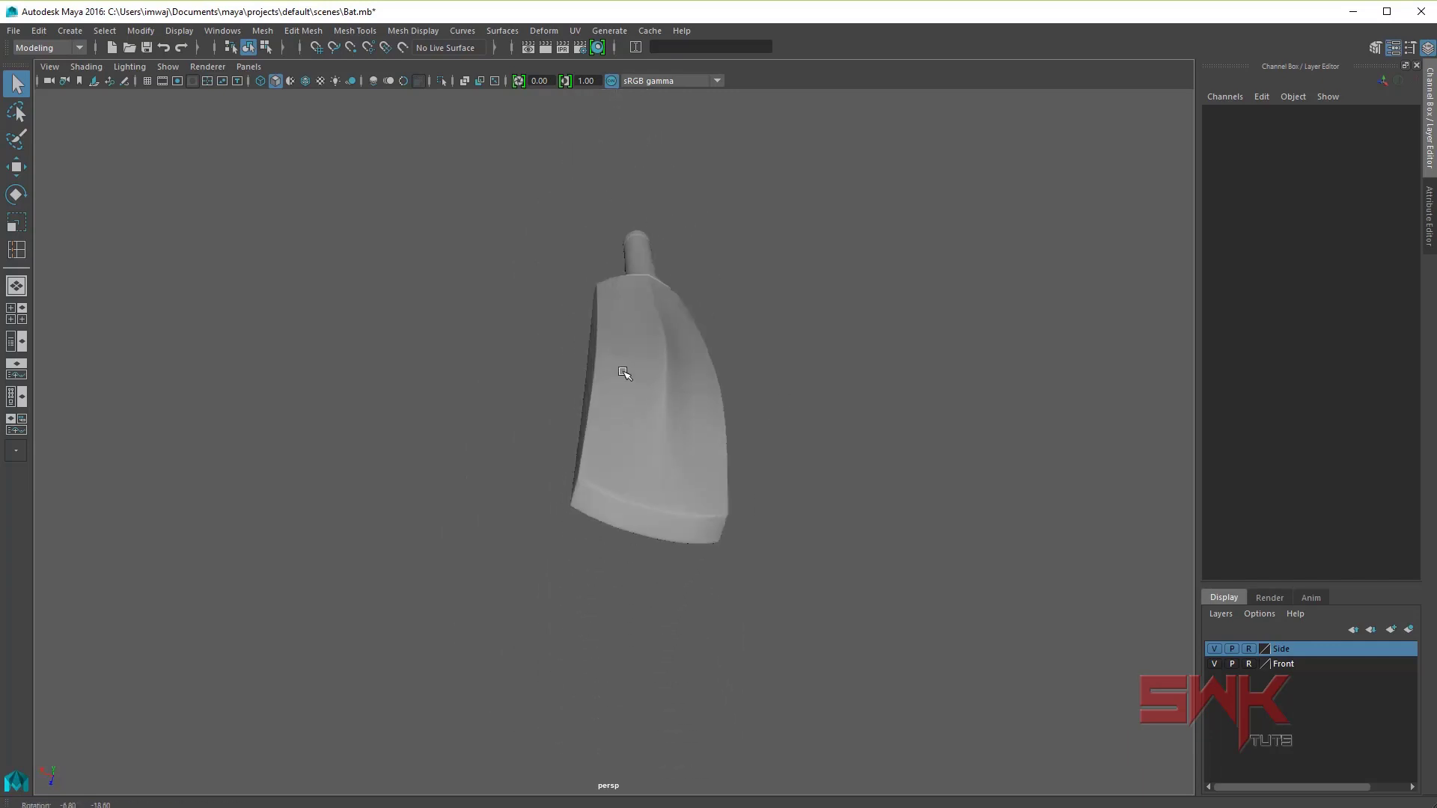
{"action": "left_click", "coordinate": [649, 376]}
{"action": "mouse_move", "coordinate": [708, 381]}
{"action": "left_mouse_down", "text": "alt"}
{"action": "mouse_move", "coordinate": [770, 427]}
{"action": "mouse_move", "coordinate": [731, 474]}
{"action": "mouse_move", "coordinate": [636, 455]}
{"action": "mouse_move", "coordinate": [686, 405]}
{"action": "left_mouse_up", "text": "alt"}
{"action": "left_click", "coordinate": [689, 406]}
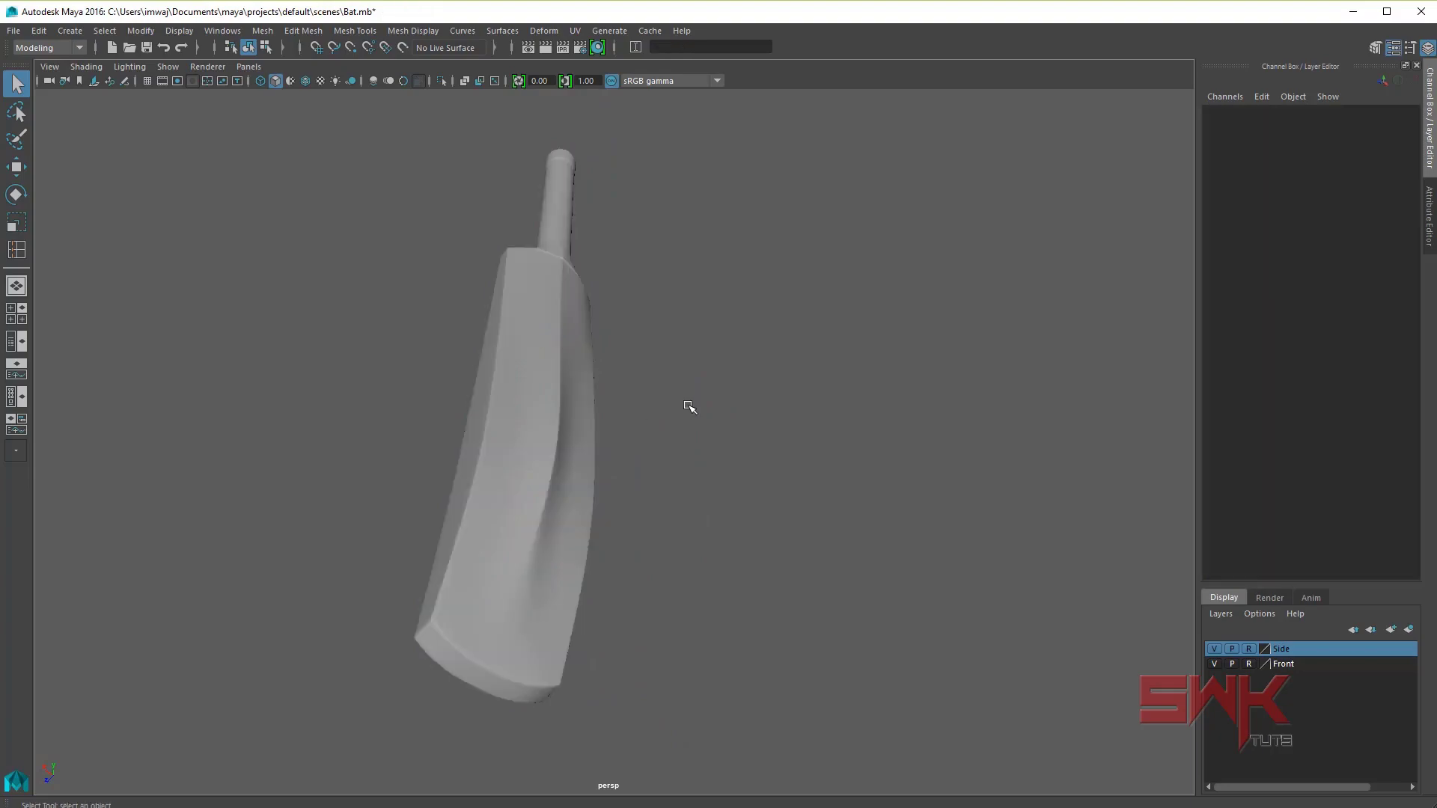